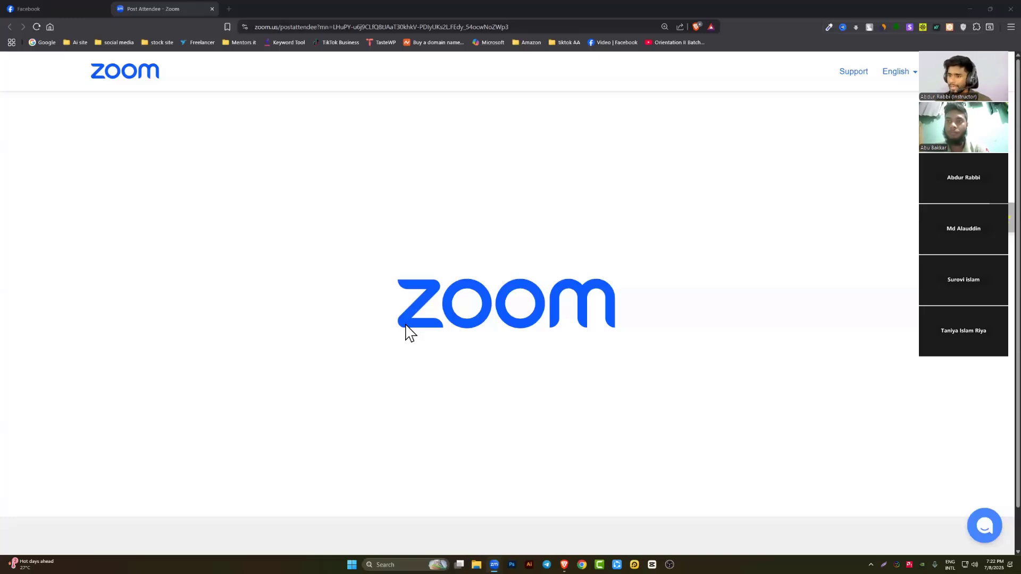
Open the bookmarked MentorsIT site from the Mentors it folder in a new tab and copy its web address
{"action": "left_click", "coordinate": [243, 43]}
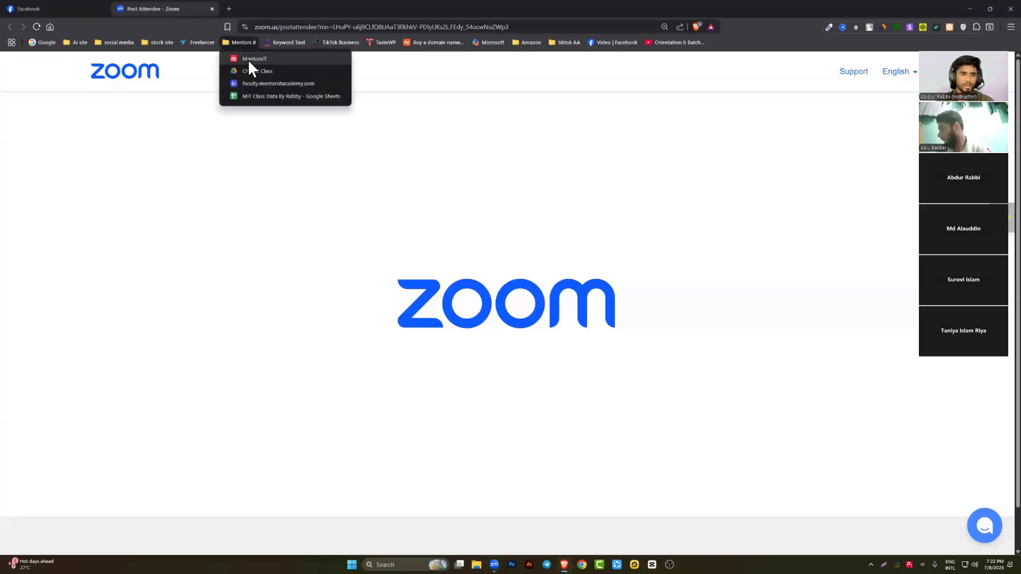
{"action": "middle_click", "coordinate": [255, 59]}
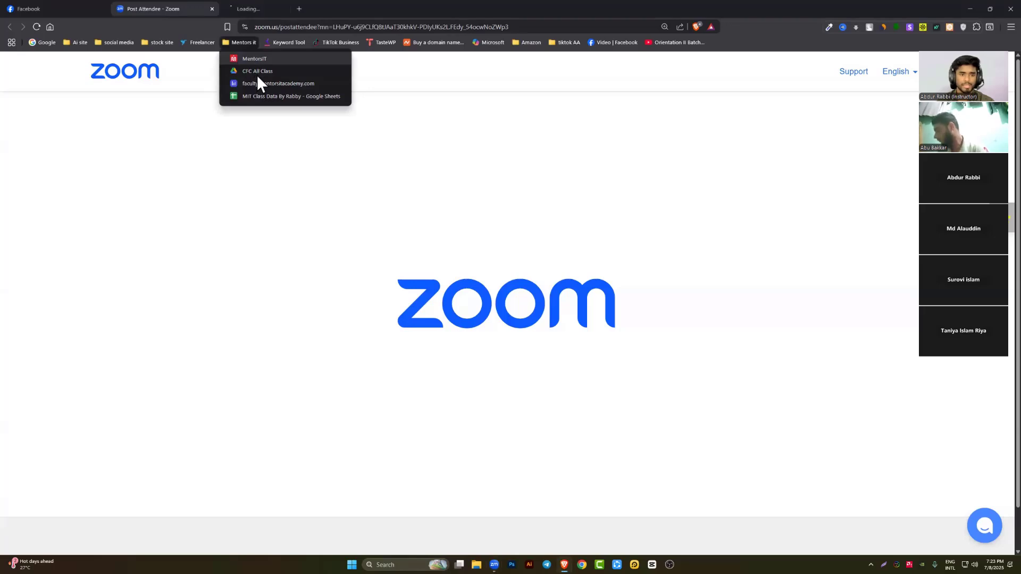
{"action": "left_click", "coordinate": [275, 5]}
{"action": "left_click", "coordinate": [357, 27]}
{"action": "key", "text": "ctrl+c"}
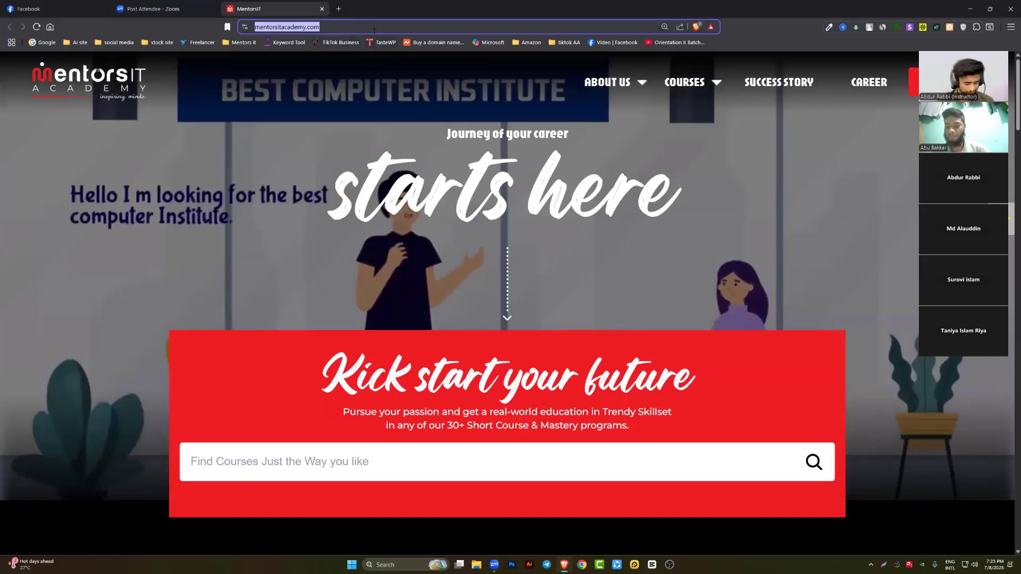
Switch to File Explorer and open the New Text Document file from the Desktop folder
{"action": "left_click", "coordinate": [477, 563]}
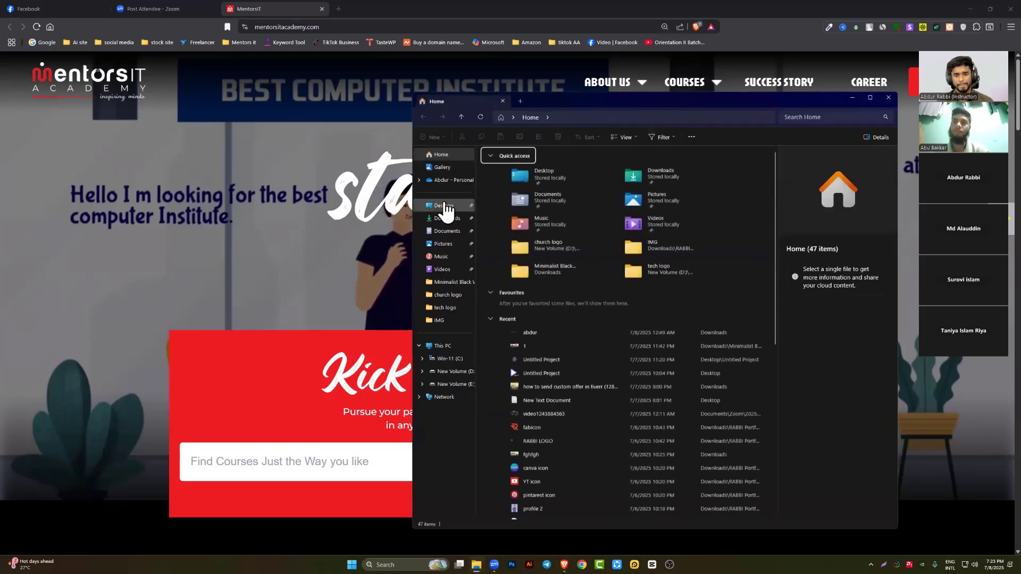
{"action": "left_click", "coordinate": [444, 205]}
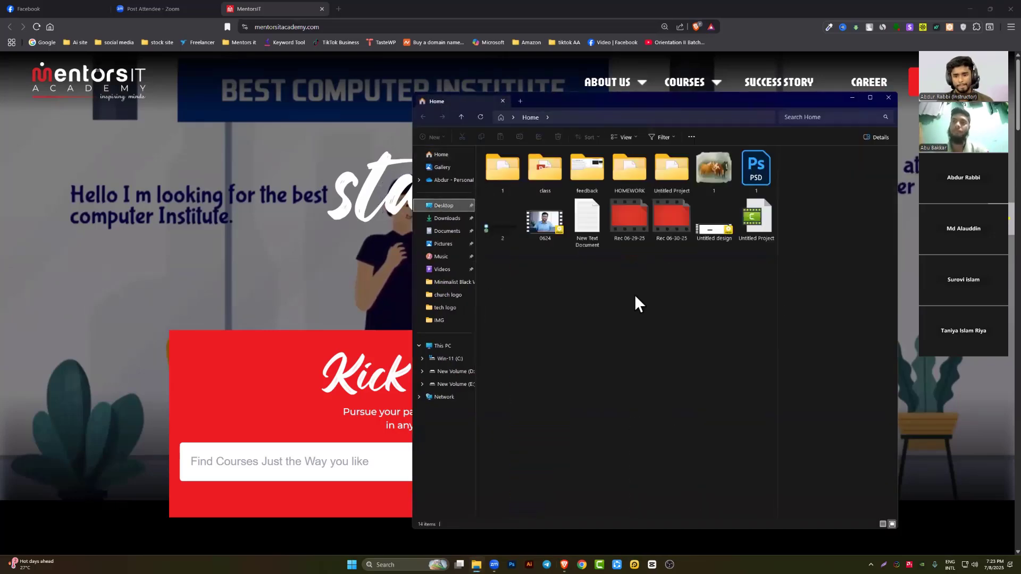
{"action": "left_click", "coordinate": [596, 235]}
{"action": "left_click", "coordinate": [596, 235]}
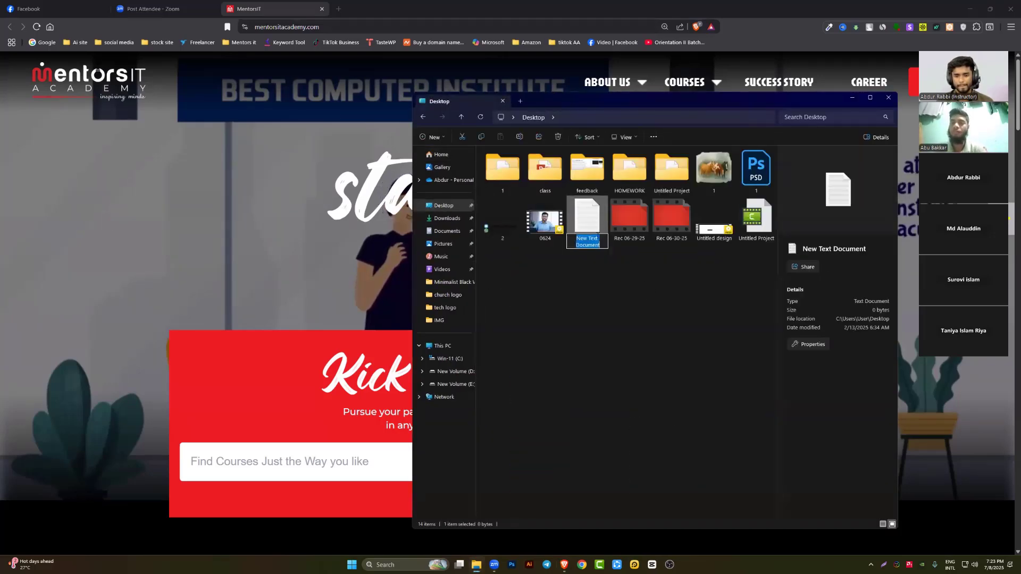
{"action": "left_click", "coordinate": [601, 283]}
{"action": "double_click", "coordinate": [587, 216]}
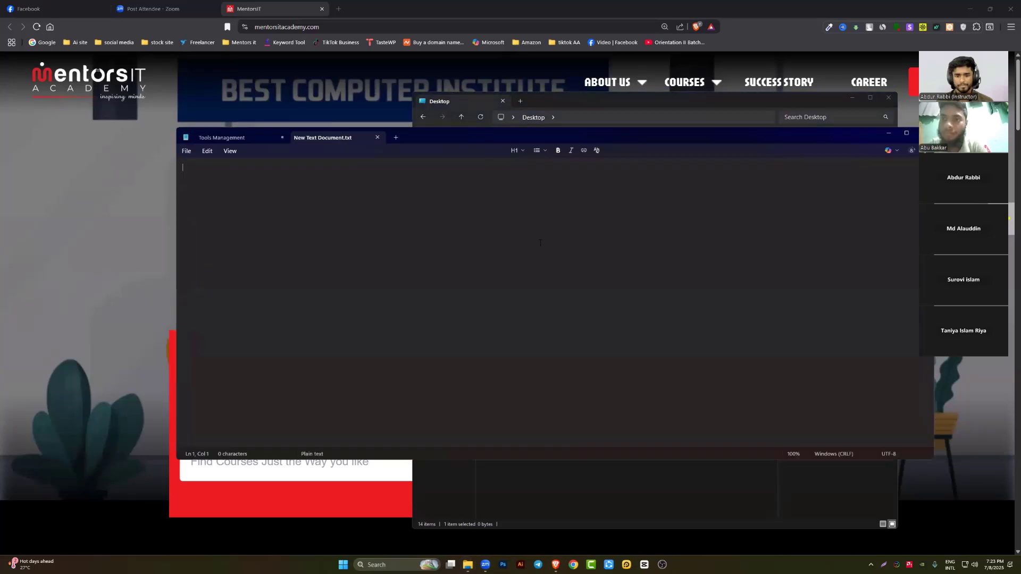
{"action": "key", "text": "ctrl+v"}
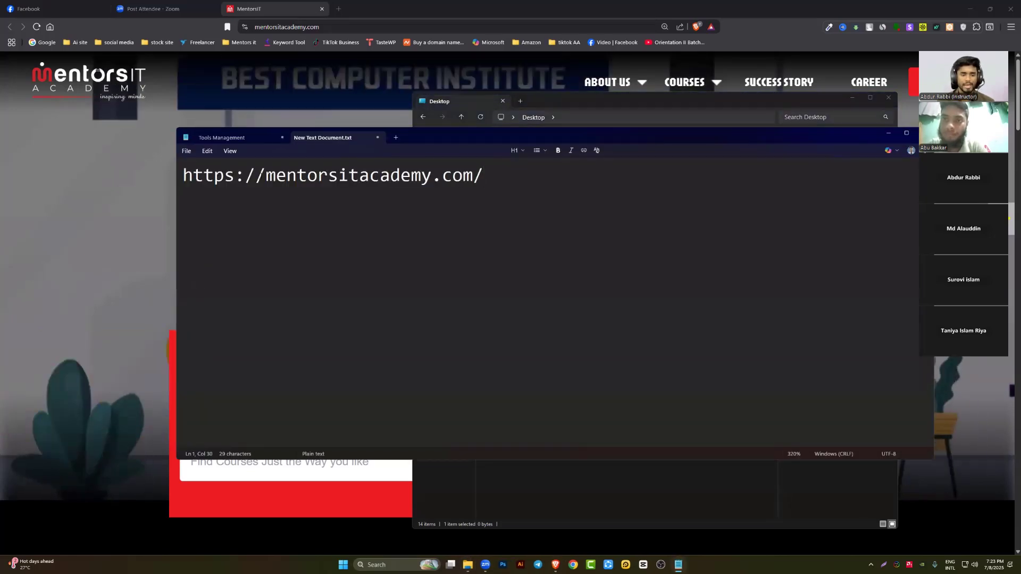
{"action": "key", "text": "Home"}
{"action": "key", "text": "ctrl+shift+Right"}
{"action": "type", "text": "www."}
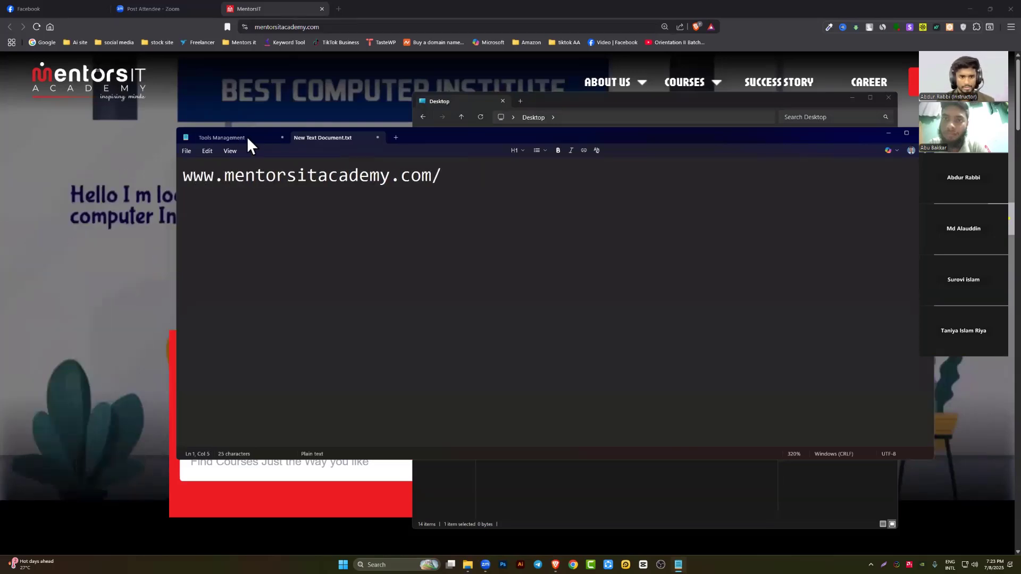
{"action": "left_click", "coordinate": [460, 182]}
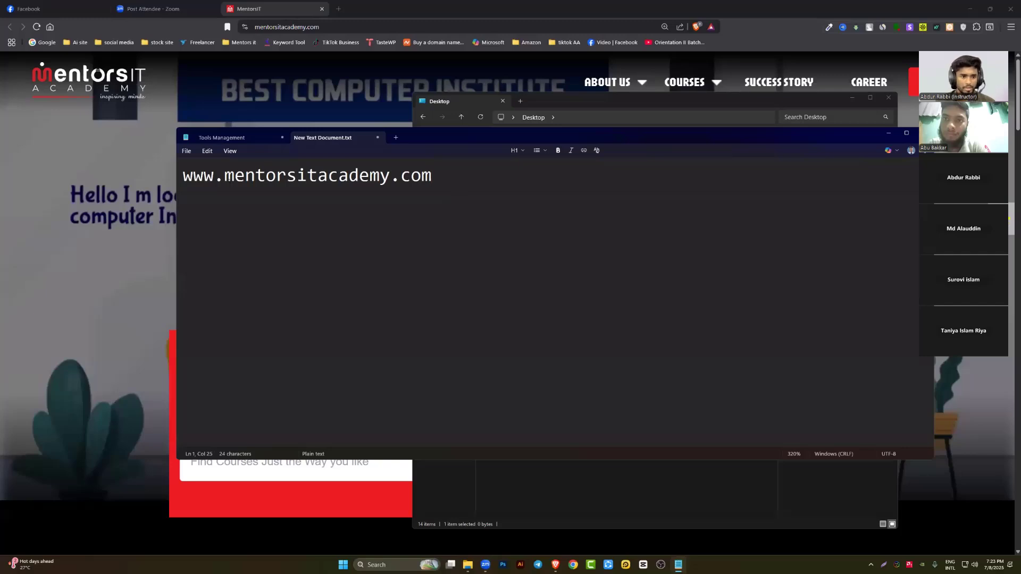
{"action": "left_click_drag", "start_coordinate": [224, 175], "coordinate": [445, 182]}
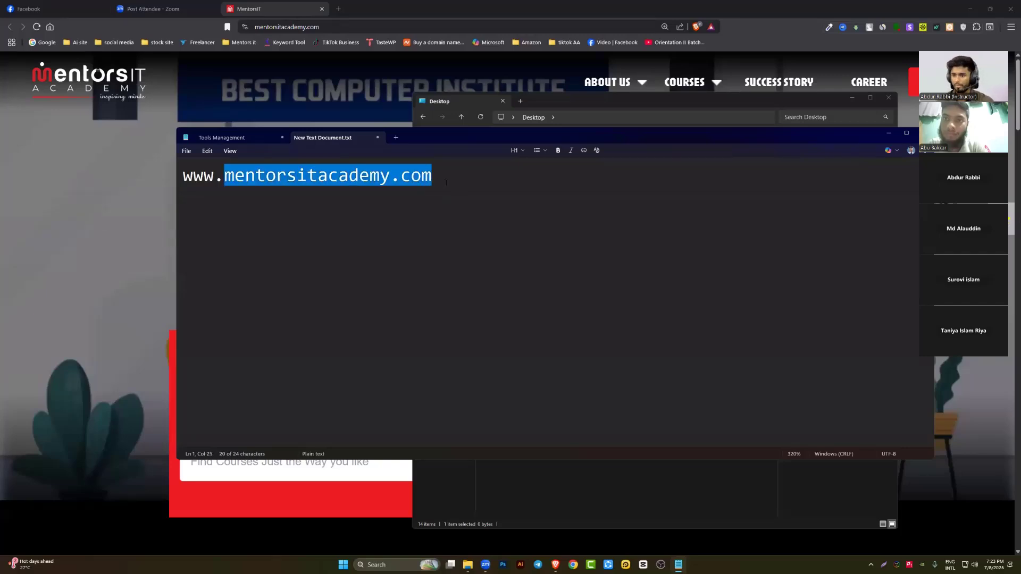
{"action": "left_click", "coordinate": [399, 235]}
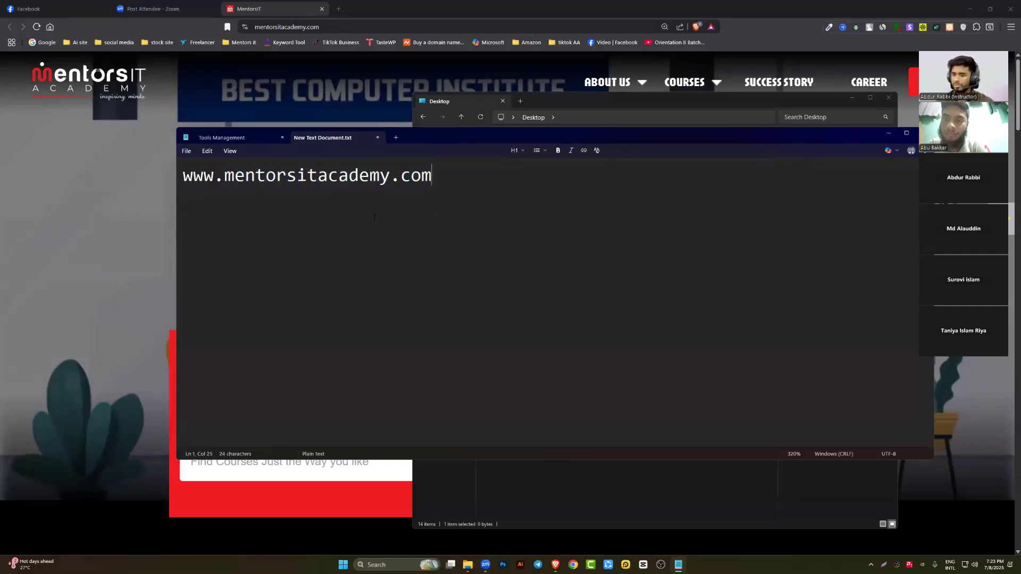
{"action": "left_click", "coordinate": [224, 175]}
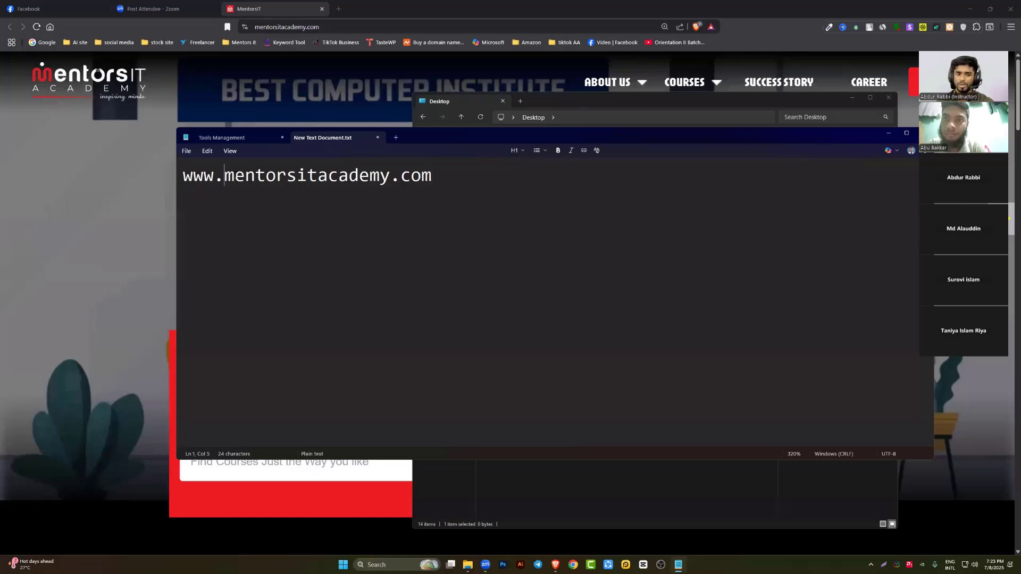
{"action": "left_click_drag", "start_coordinate": [224, 175], "coordinate": [451, 183]}
{"action": "left_click", "coordinate": [458, 186]}
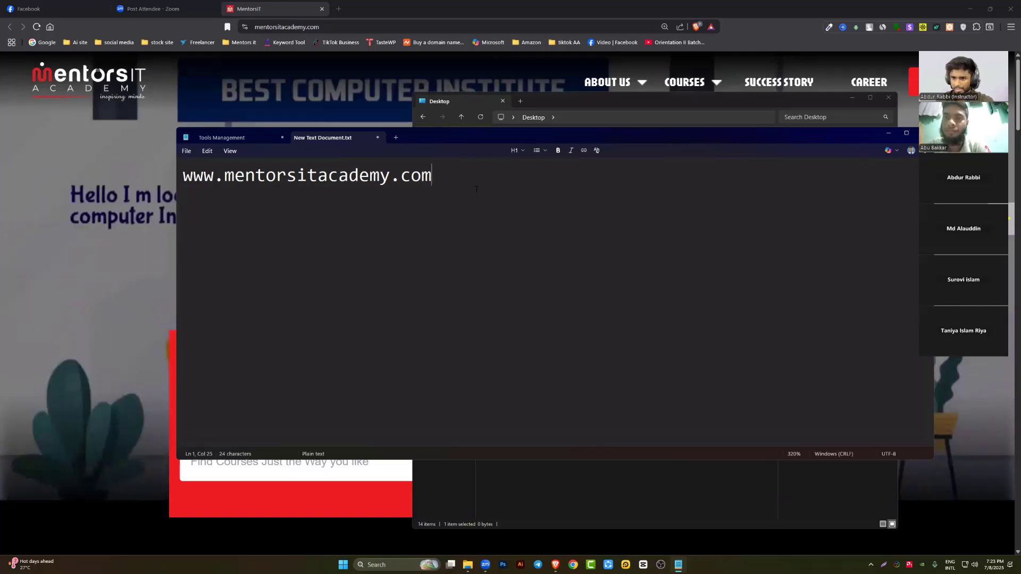
{"action": "key", "text": "Return"}
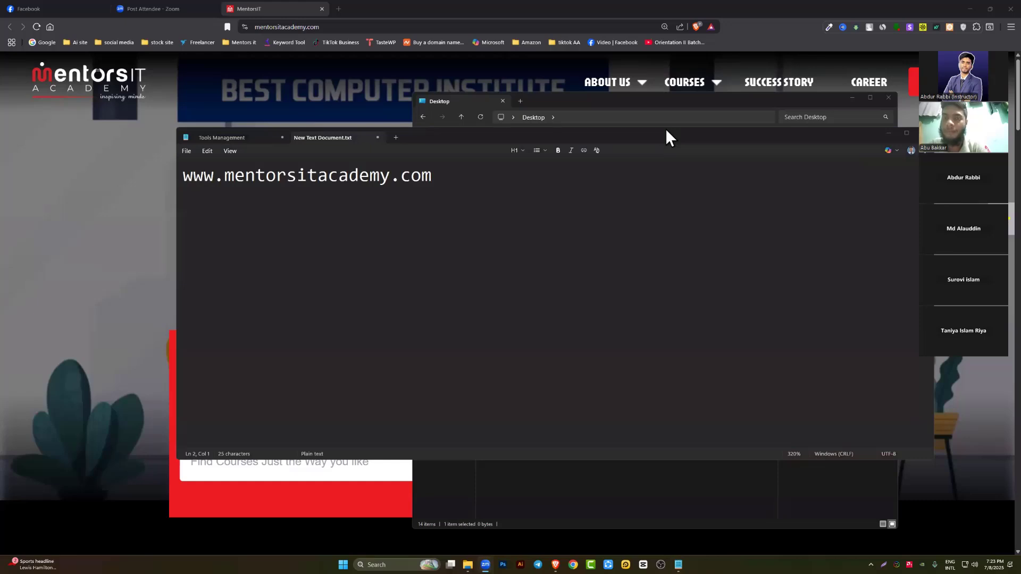
{"action": "left_click", "coordinate": [222, 211]}
{"action": "type", "text": "ww"}
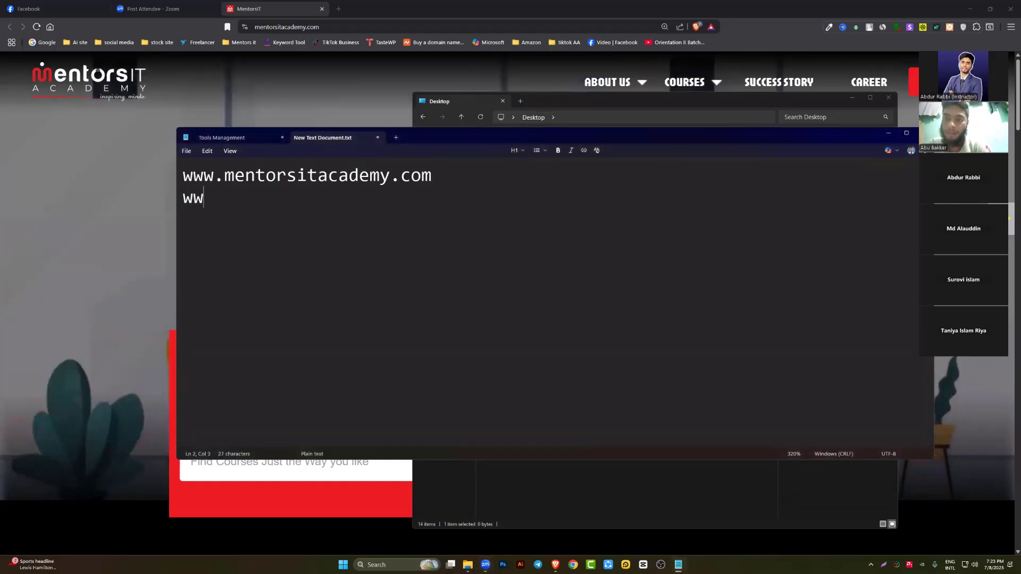
{"action": "type", "text": "w."}
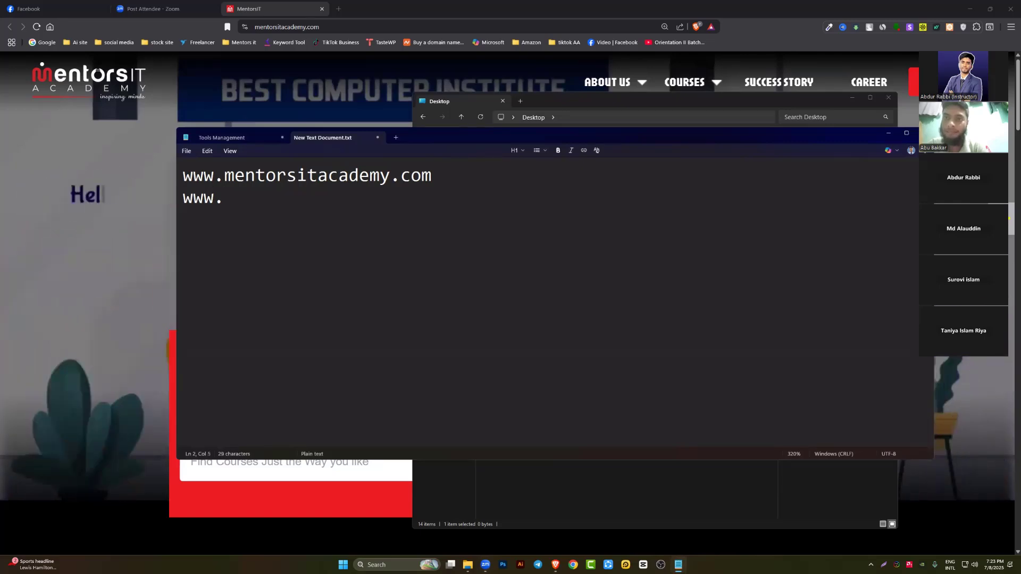
{"action": "type", "text": "face"}
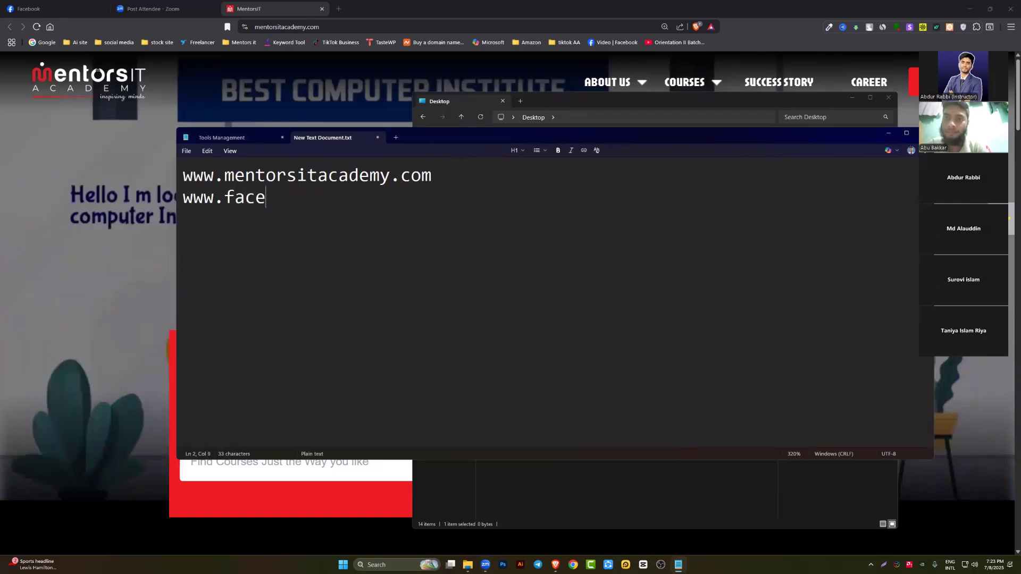
{"action": "type", "text": "bookj"}
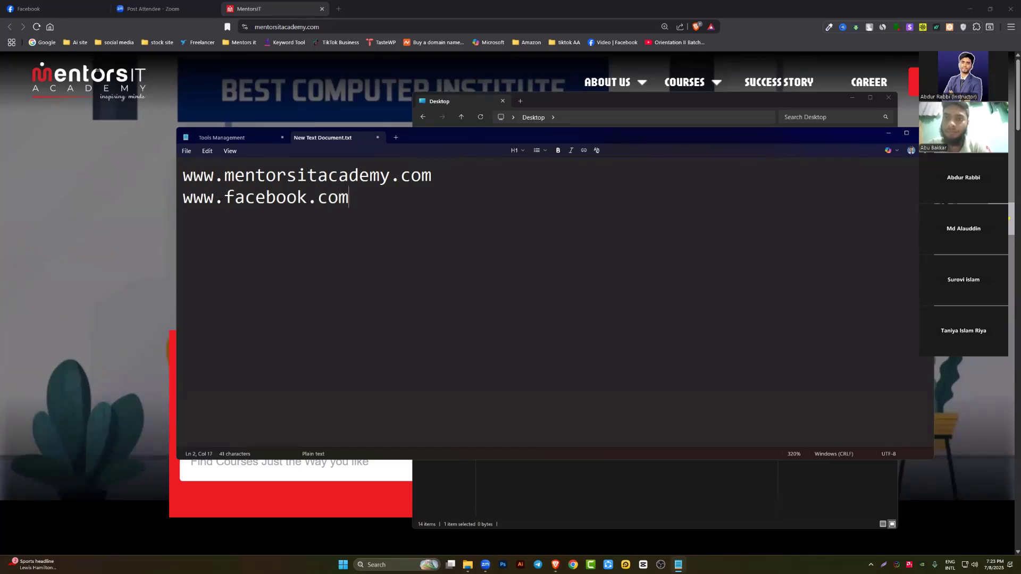
Highlight the domain parts of the Facebook and academy addresses to compare how the two are built
{"action": "left_click_drag", "start_coordinate": [225, 198], "coordinate": [375, 198]}
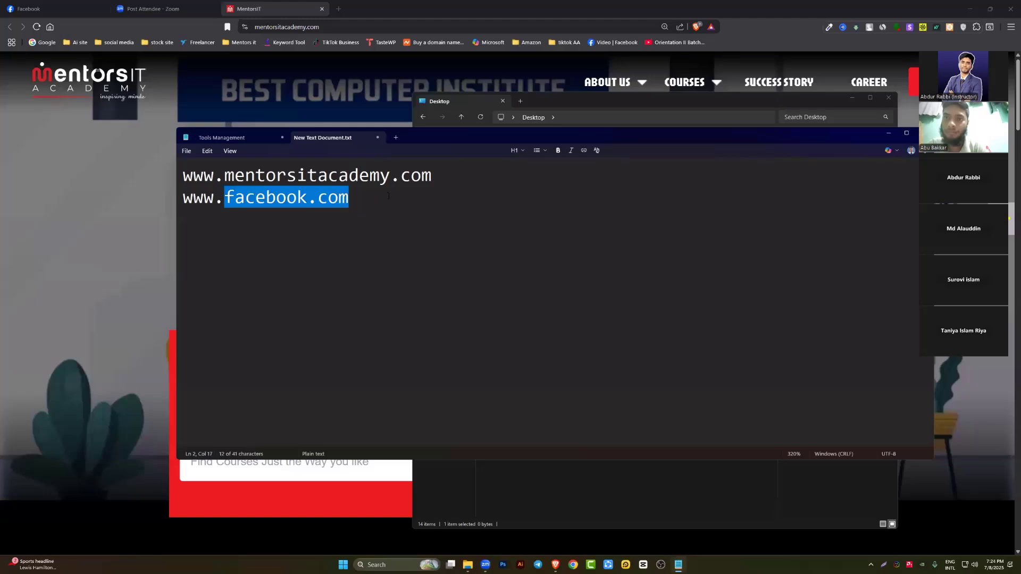
{"action": "left_click", "coordinate": [216, 199]}
{"action": "mouse_move", "coordinate": [353, 200]}
{"action": "left_mouse_down"}
{"action": "mouse_move", "coordinate": [215, 200]}
{"action": "mouse_move", "coordinate": [350, 198]}
{"action": "left_mouse_up"}
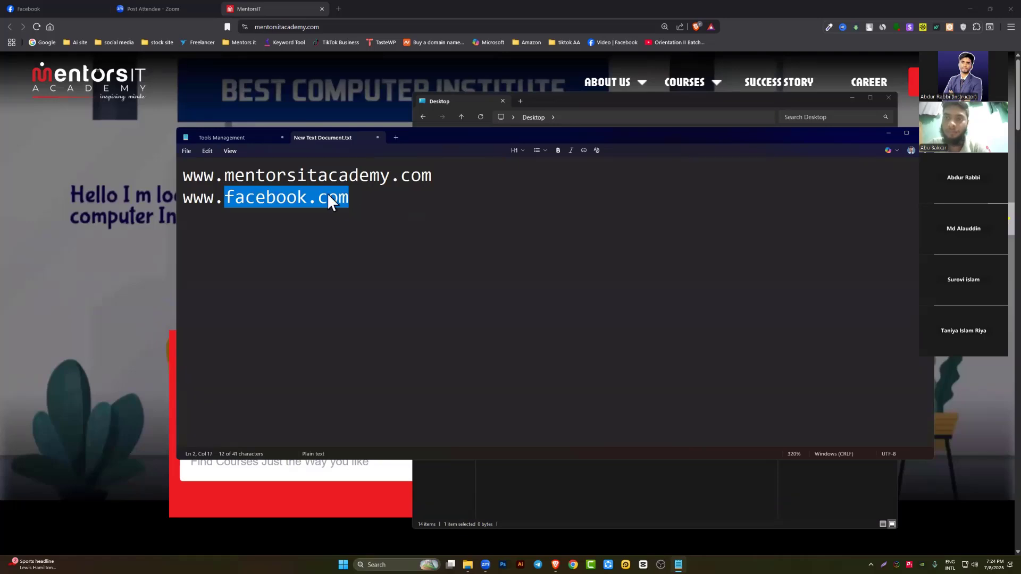
{"action": "left_click", "coordinate": [287, 175]}
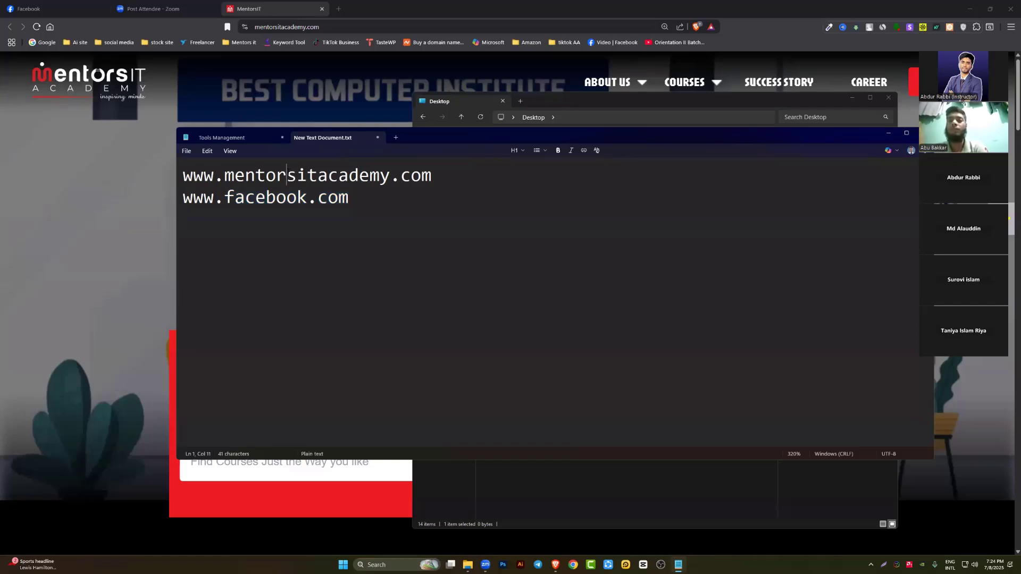
{"action": "left_click_drag", "start_coordinate": [203, 175], "coordinate": [461, 185]}
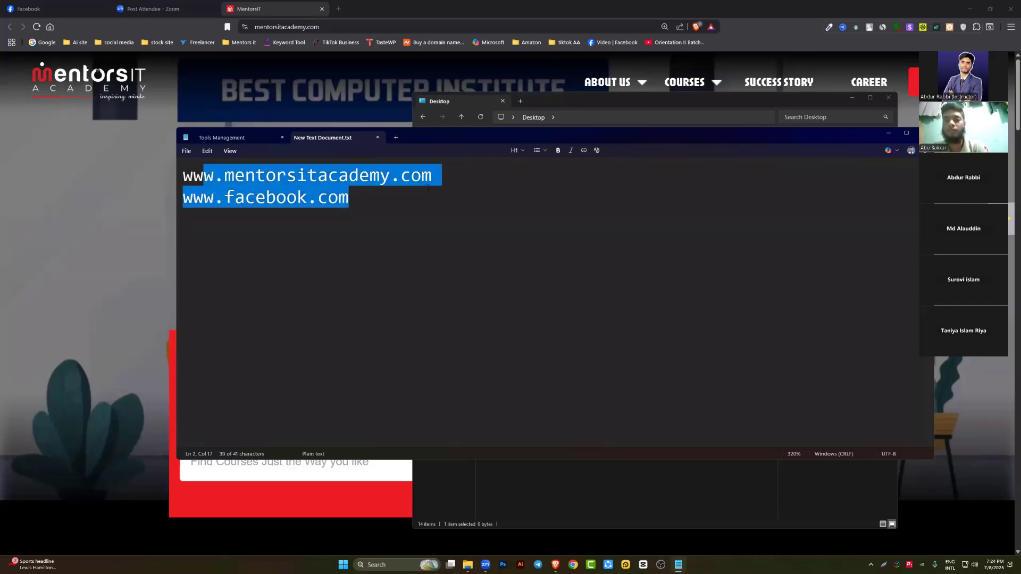
{"action": "left_click", "coordinate": [461, 178]}
{"action": "left_click_drag", "start_coordinate": [234, 197], "coordinate": [276, 198]}
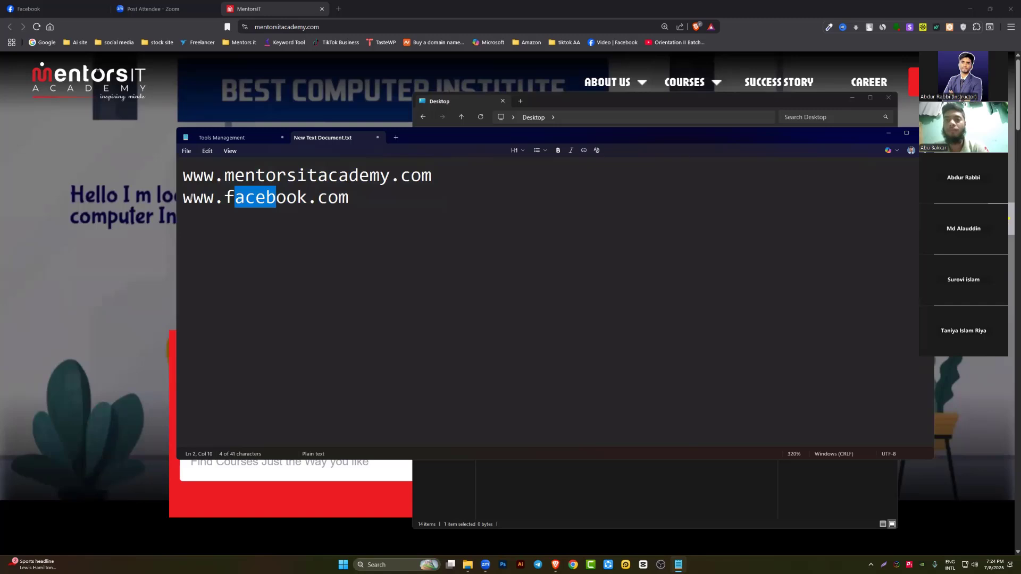
{"action": "left_click_drag", "start_coordinate": [193, 197], "coordinate": [388, 198]}
{"action": "left_click", "coordinate": [388, 198]}
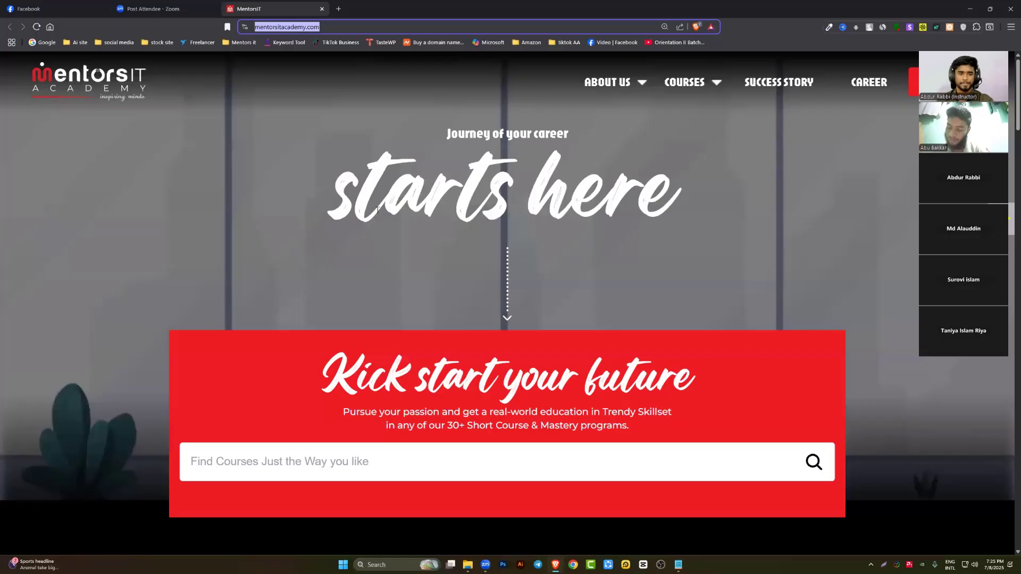
Look through the MentorsIT home page in the browser, from the banner past the courses and mentors to the video section
{"action": "left_click", "coordinate": [179, 168]}
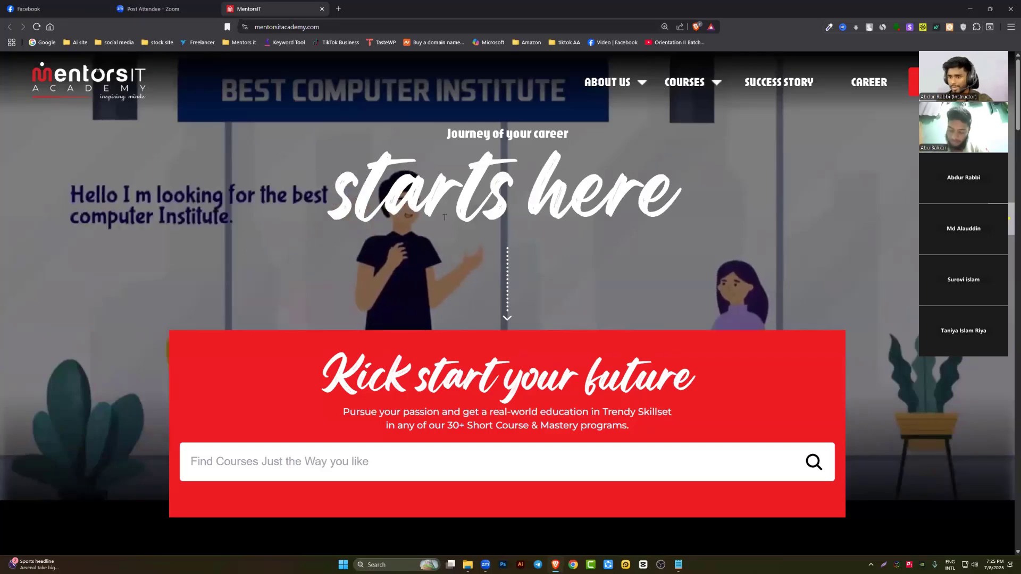
{"action": "scroll", "coordinate": [447, 296], "scroll_direction": "down", "scroll_amount": 10}
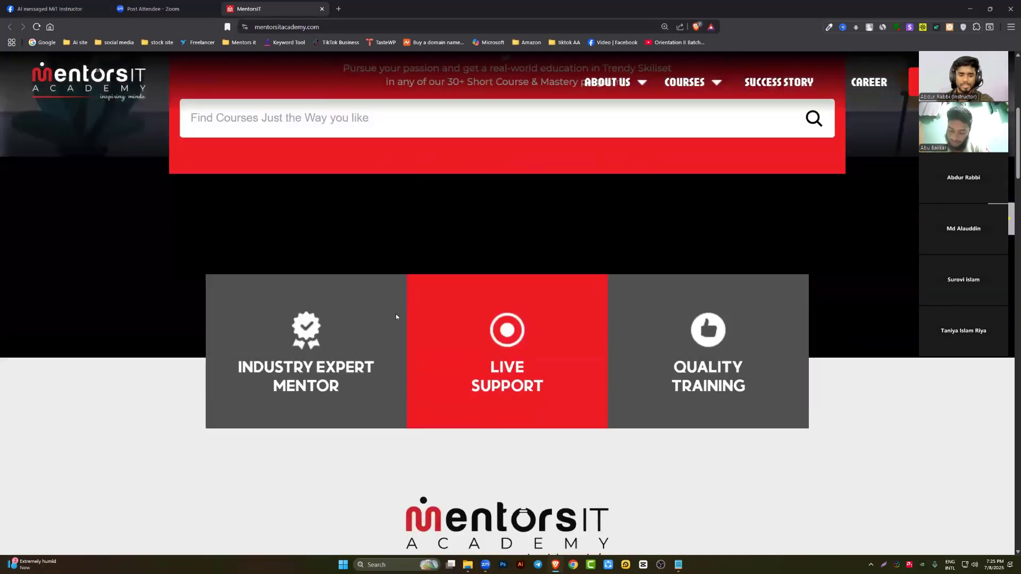
{"action": "scroll", "coordinate": [412, 342], "scroll_direction": "down", "scroll_amount": 5}
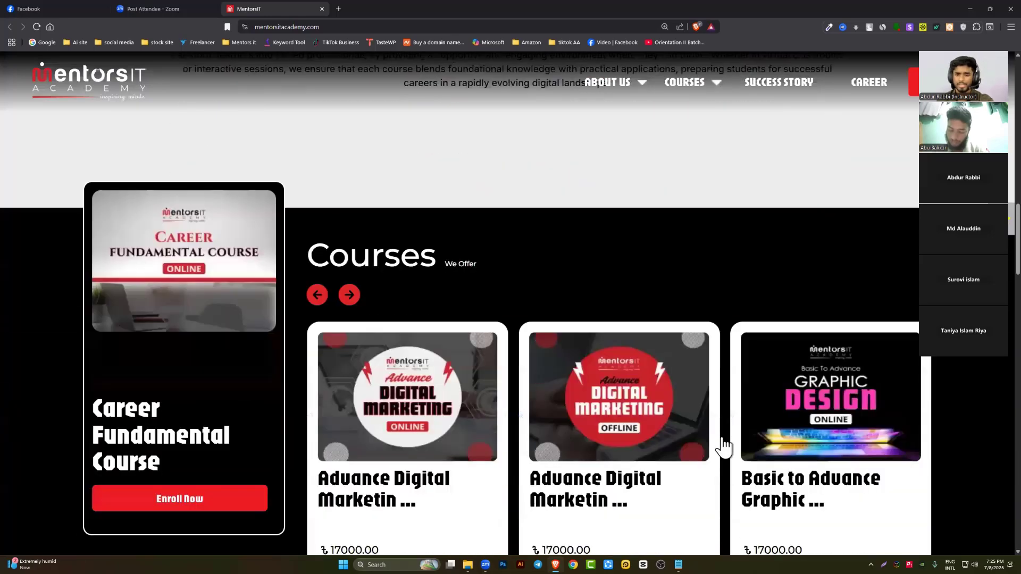
{"action": "scroll", "coordinate": [701, 141], "scroll_direction": "up", "scroll_amount": 1}
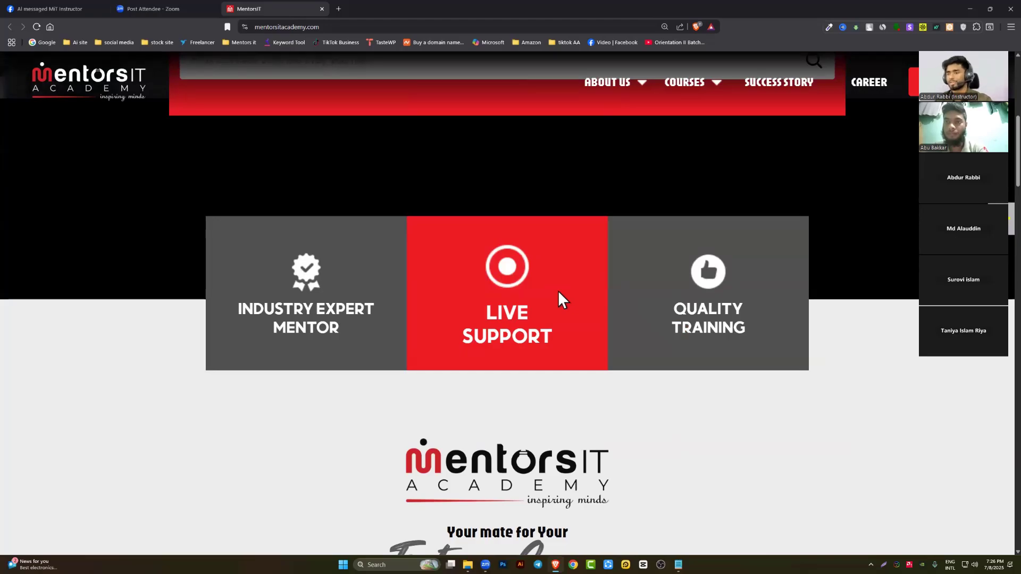
{"action": "scroll", "coordinate": [557, 288], "scroll_direction": "down", "scroll_amount": 10}
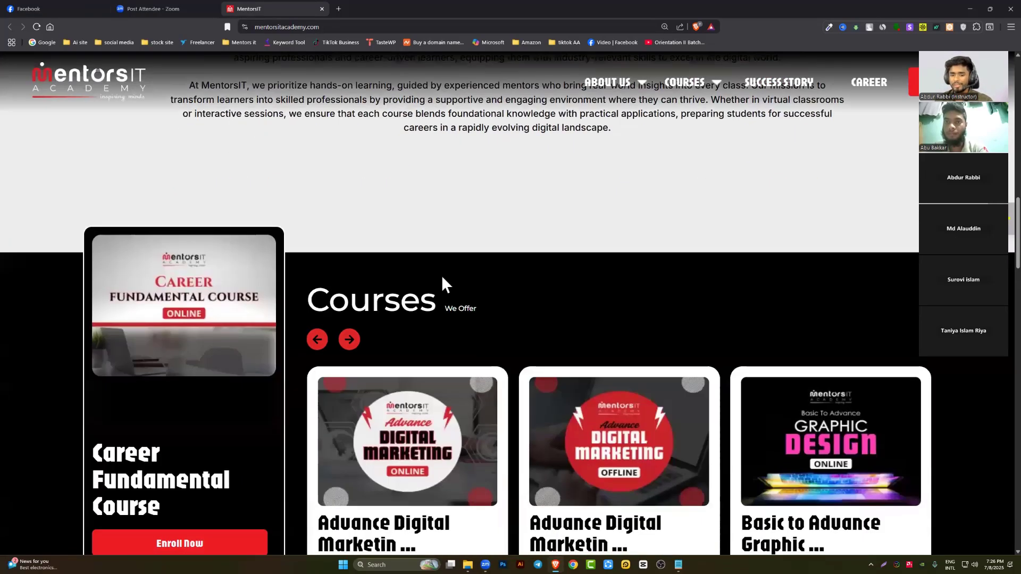
{"action": "scroll", "coordinate": [441, 277], "scroll_direction": "down", "scroll_amount": 15}
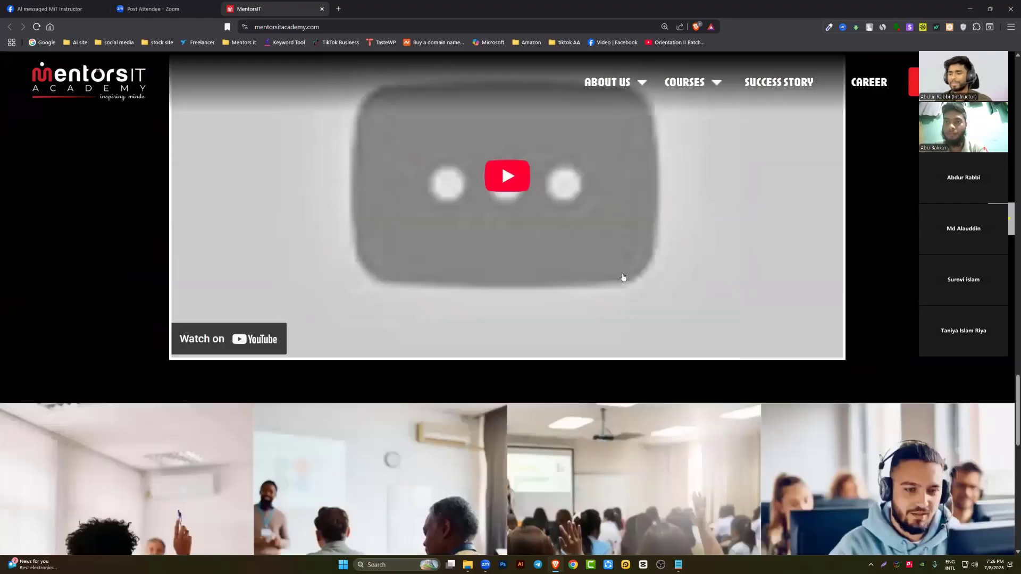
{"action": "scroll", "coordinate": [633, 292], "scroll_direction": "up", "scroll_amount": 12}
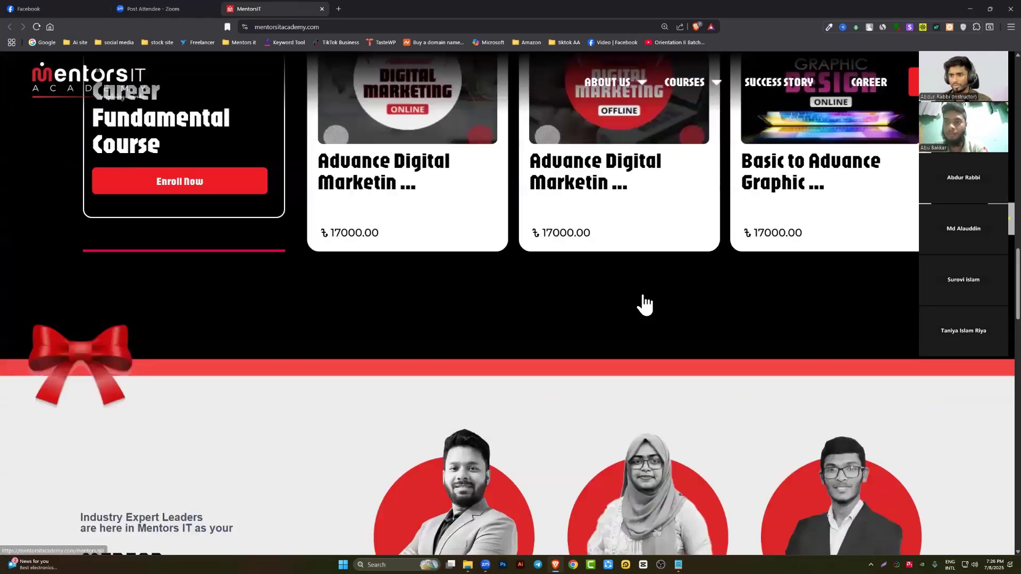
{"action": "scroll", "coordinate": [644, 304], "scroll_direction": "up", "scroll_amount": 15}
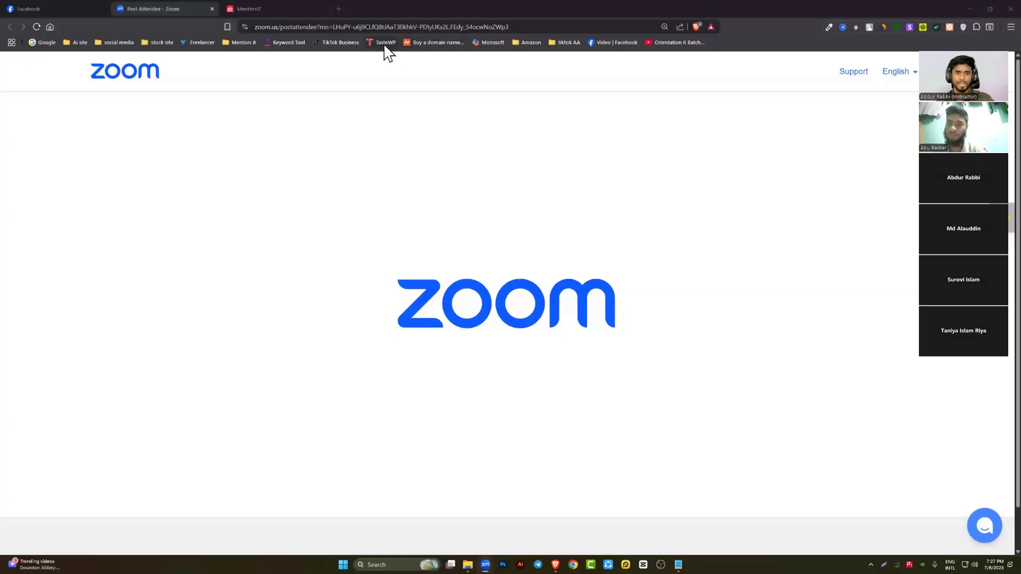
Open the bookmarked Namecheap domain registration page in a new tab and bring it to the front
{"action": "middle_click", "coordinate": [415, 45]}
{"action": "left_click", "coordinate": [310, 3]}
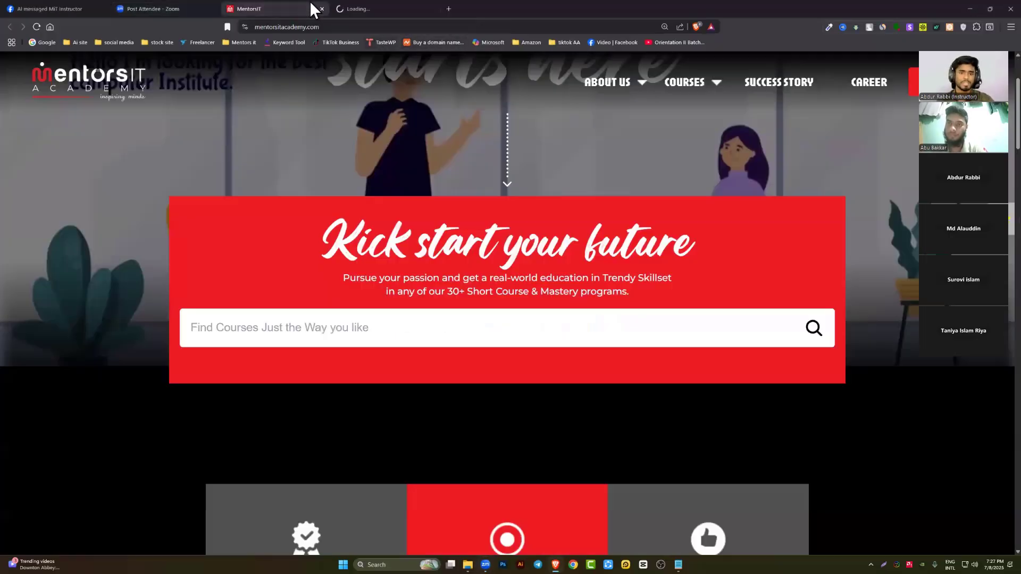
{"action": "left_click", "coordinate": [364, 2]}
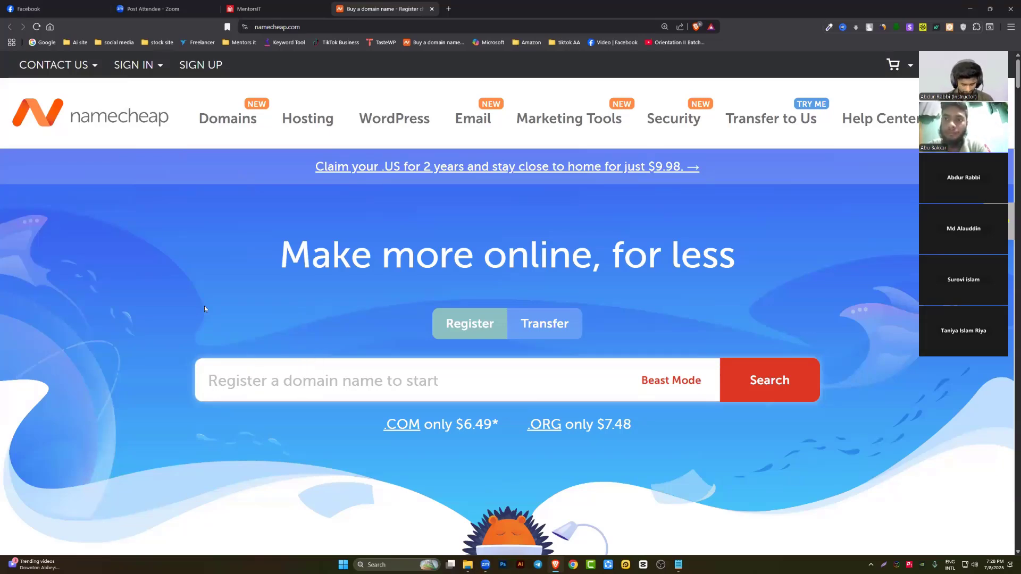
Search for a domain made of the instructor's full name, written as one word and ending in .com
{"action": "type", "text": "andur"}
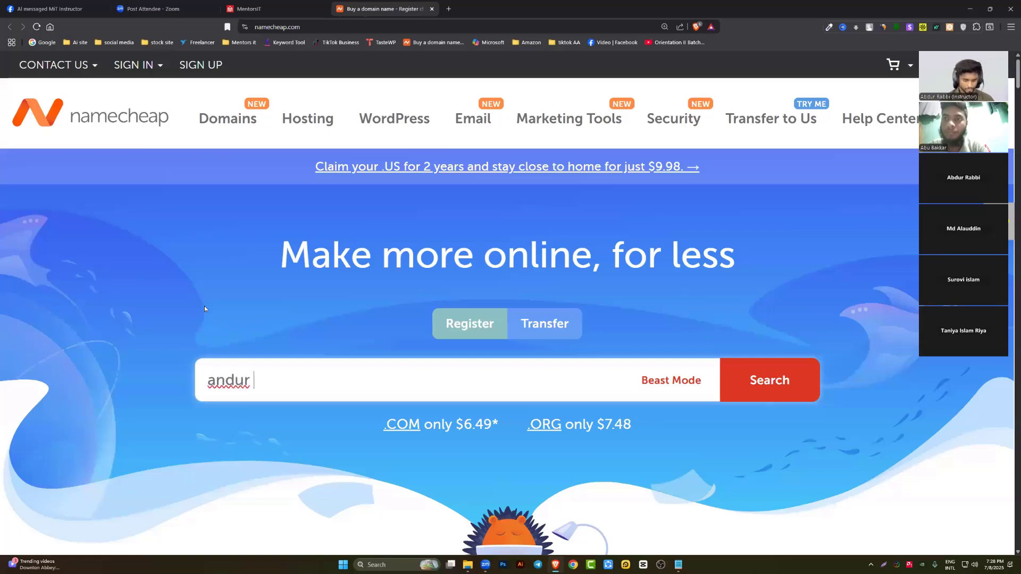
{"action": "key", "text": "BackSpace"}
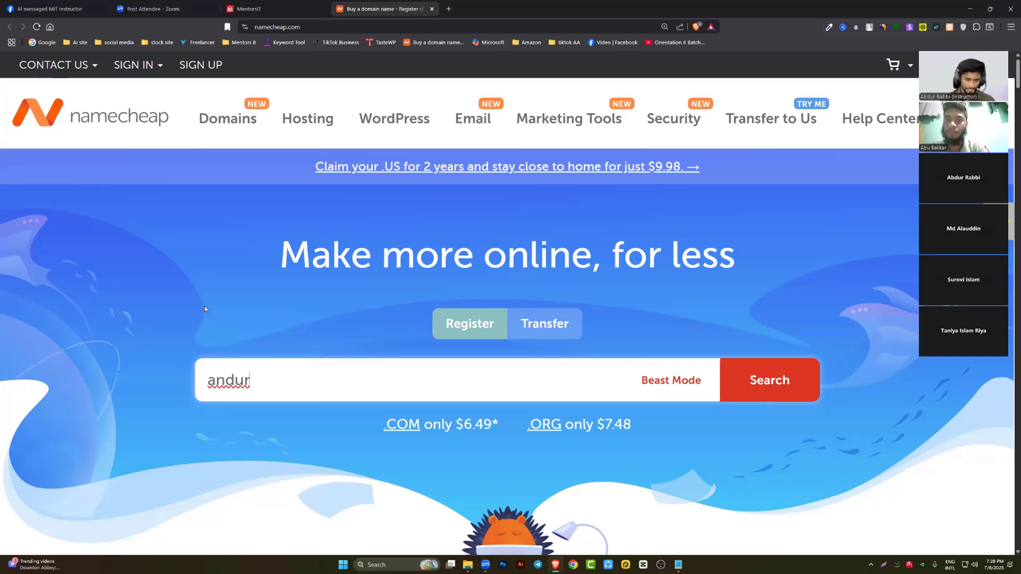
{"action": "type", "text": "rabbi"}
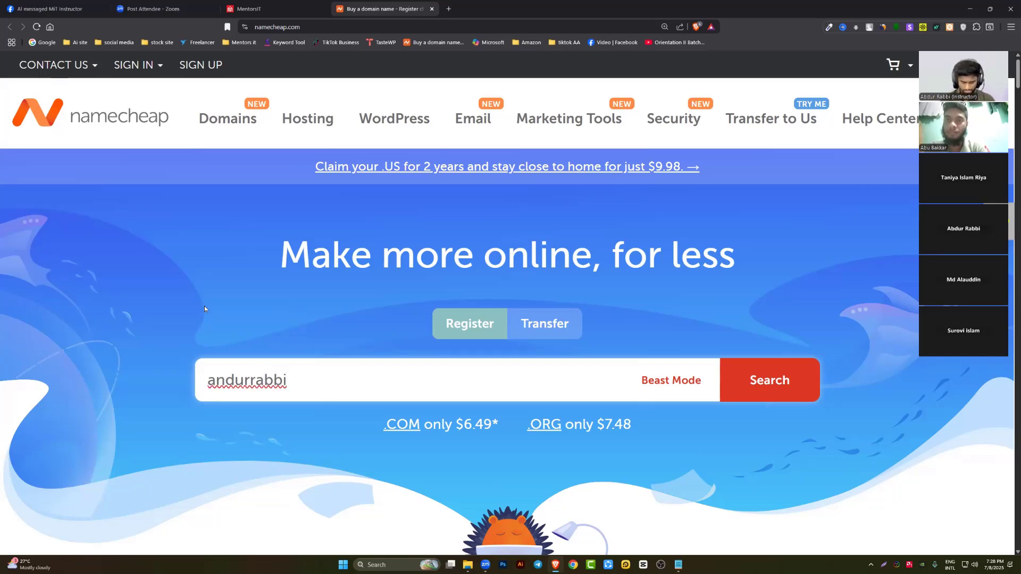
{"action": "type", "text": ".com"}
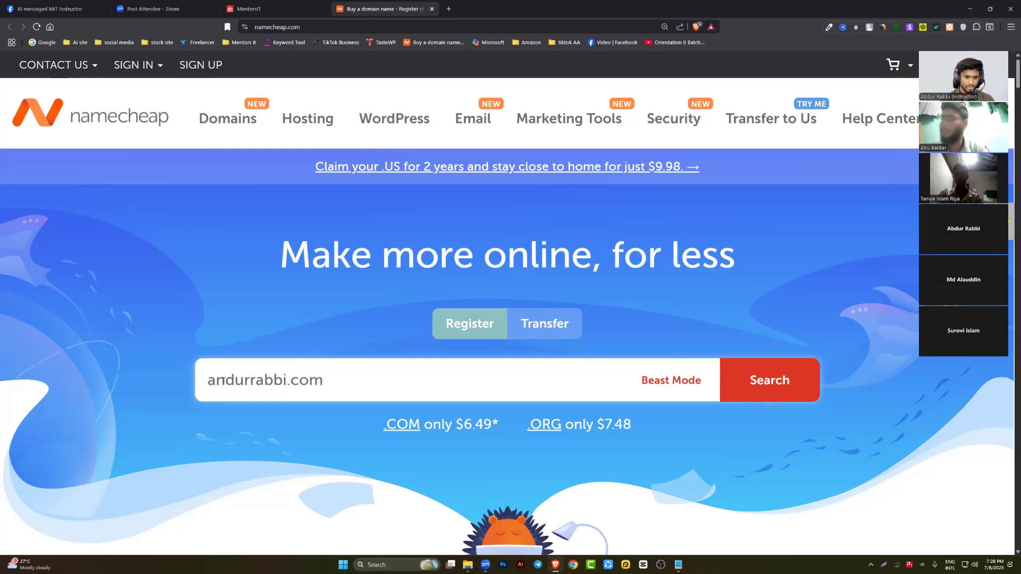
{"action": "key", "text": "BackSpace"}
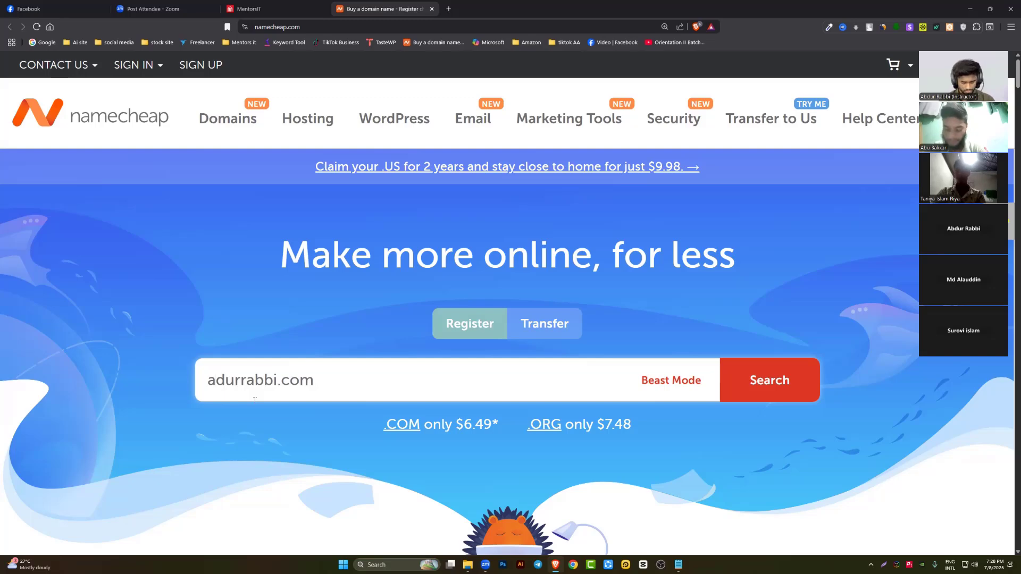
{"action": "type", "text": "b"}
{"action": "left_click", "coordinate": [780, 383]}
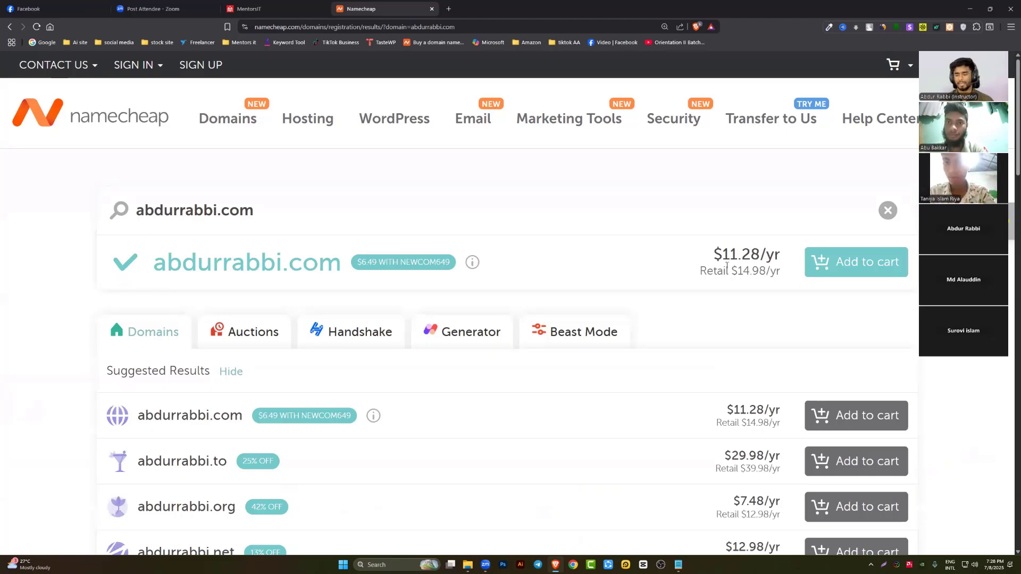
Highlight the yearly and retail prices of the searched .com domain in the main search result
{"action": "key", "text": "ctrl+plus"}
{"action": "key", "text": "ctrl+plus"}
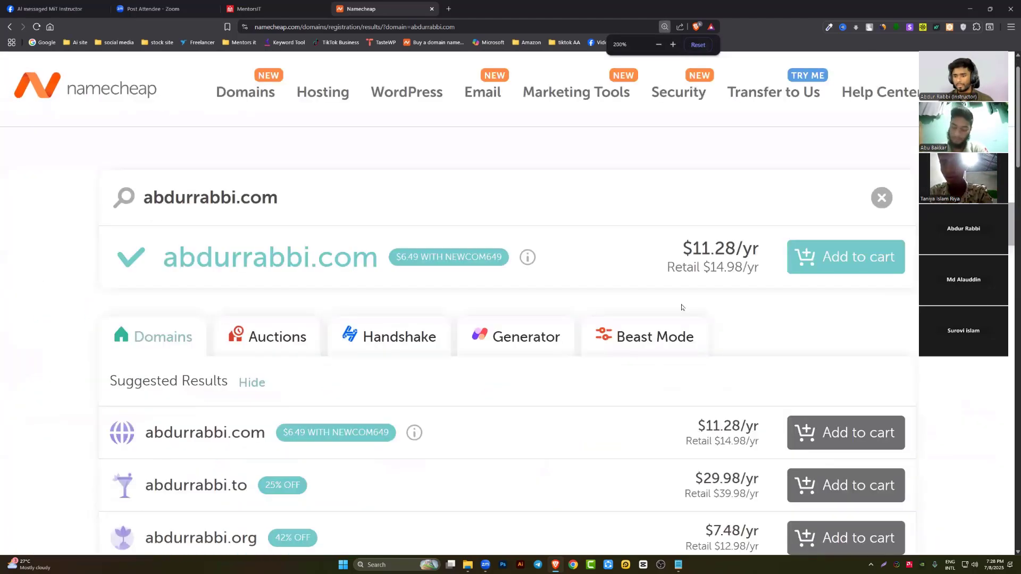
{"action": "left_click_drag", "start_coordinate": [696, 248], "coordinate": [667, 240]}
{"action": "left_click", "coordinate": [769, 261]}
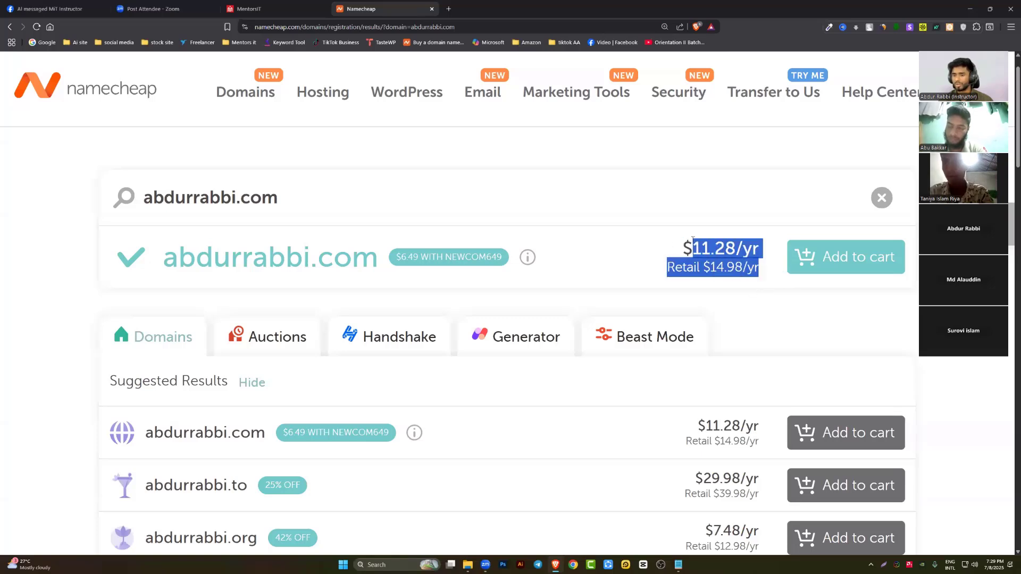
{"action": "left_click", "coordinate": [662, 242]}
Highlight the .com domain name in the Suggested Results list
{"action": "scroll", "coordinate": [395, 261], "scroll_direction": "down", "scroll_amount": 2}
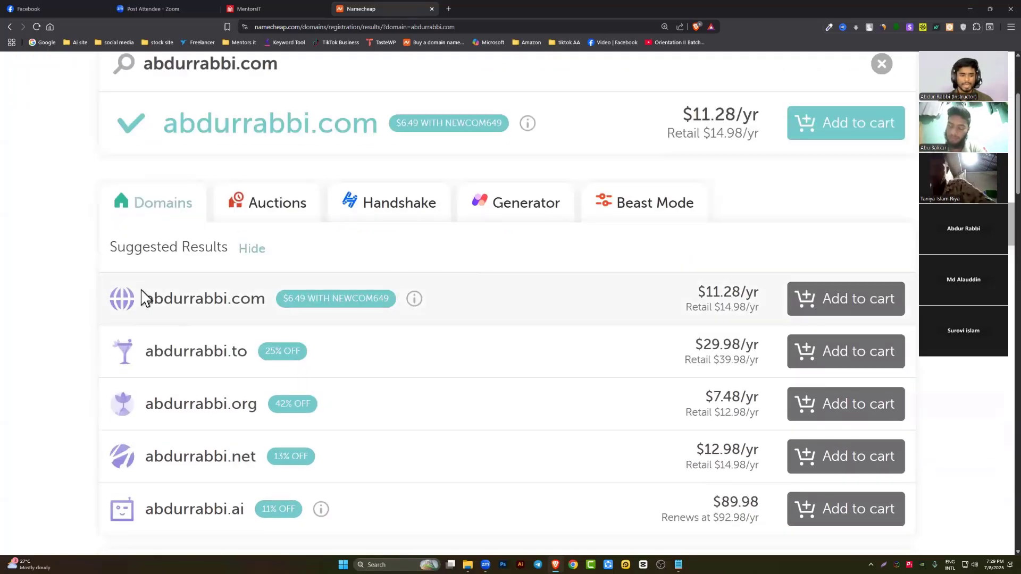
{"action": "scroll", "coordinate": [154, 265], "scroll_direction": "down", "scroll_amount": 2}
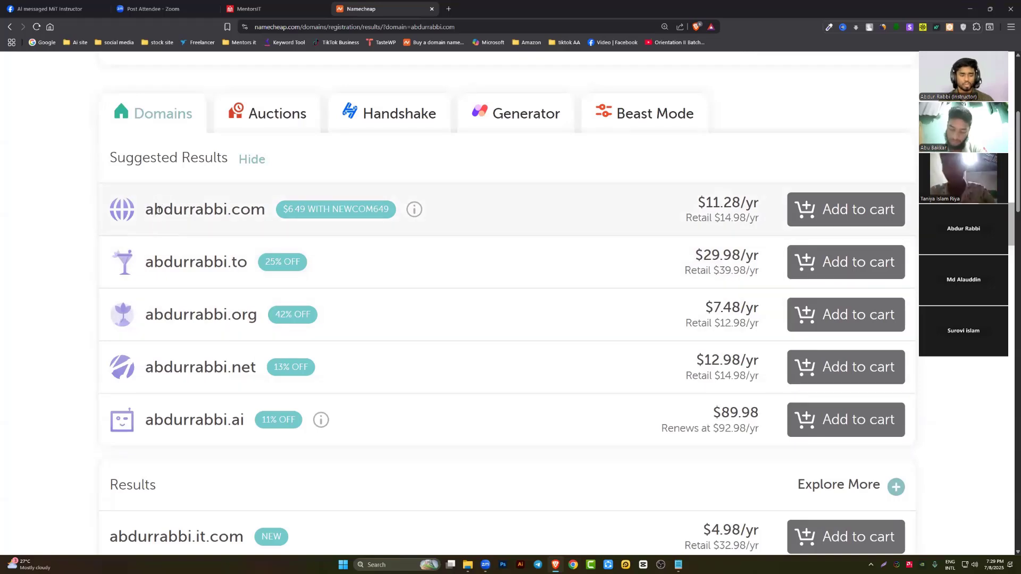
{"action": "left_click_drag", "start_coordinate": [158, 210], "coordinate": [266, 211]}
{"action": "scroll", "coordinate": [387, 272], "scroll_direction": "up", "scroll_amount": 2}
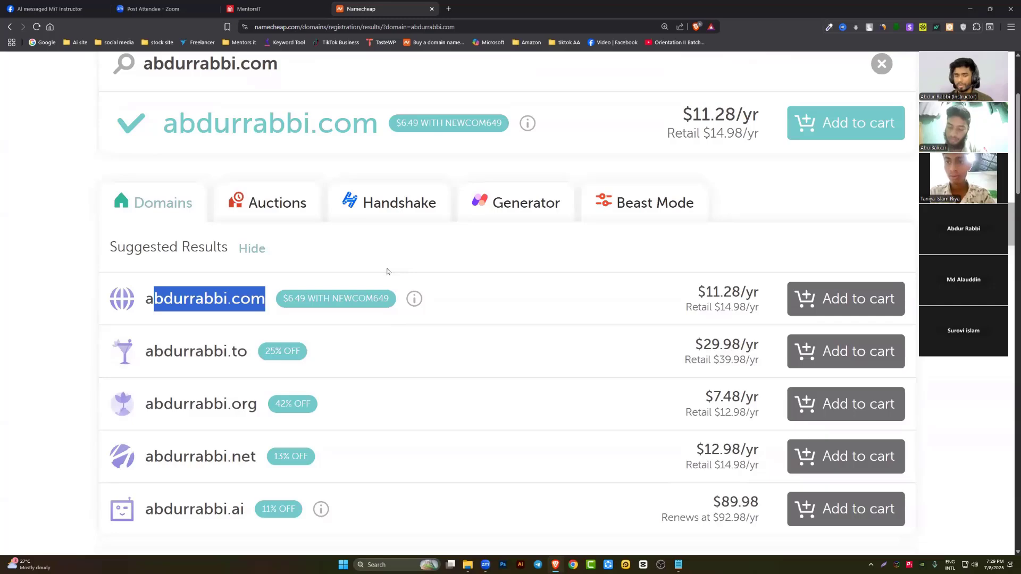
{"action": "scroll", "coordinate": [423, 249], "scroll_direction": "down", "scroll_amount": 2}
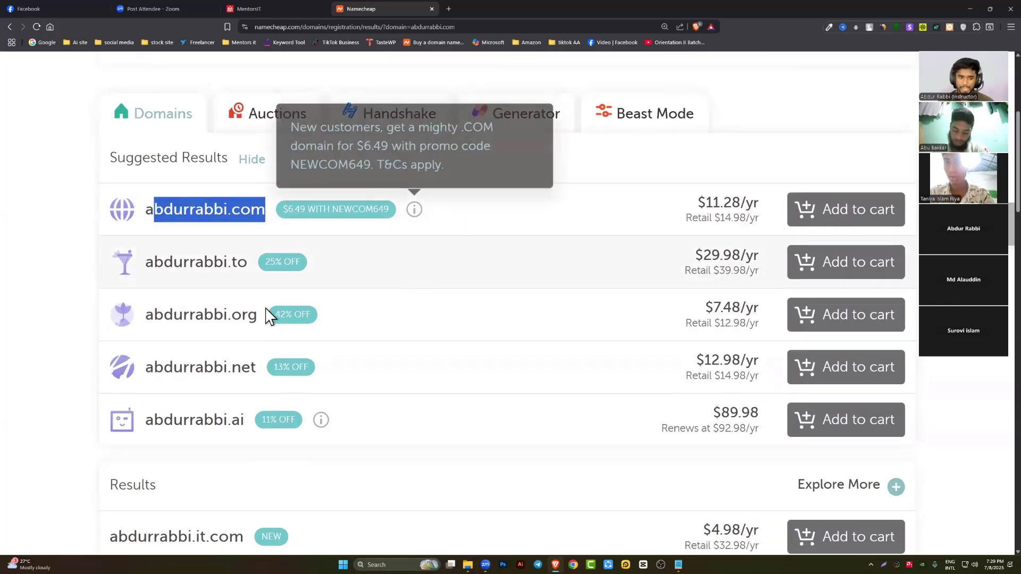
Highlight the .to, .org, .net and .ai extensions one by one in the suggested domains
{"action": "left_click_drag", "start_coordinate": [232, 263], "coordinate": [248, 266]}
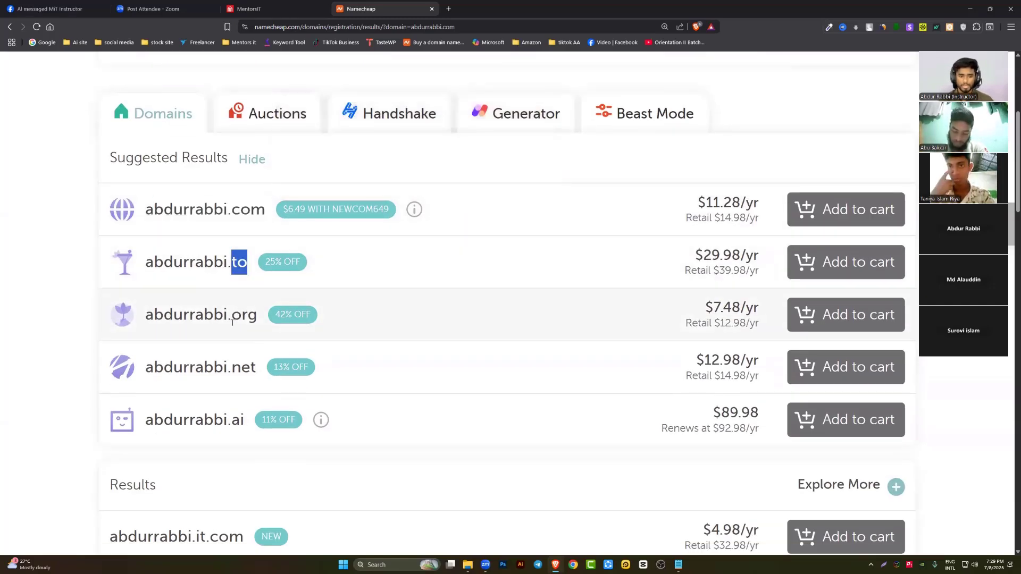
{"action": "left_click_drag", "start_coordinate": [231, 315], "coordinate": [254, 323]}
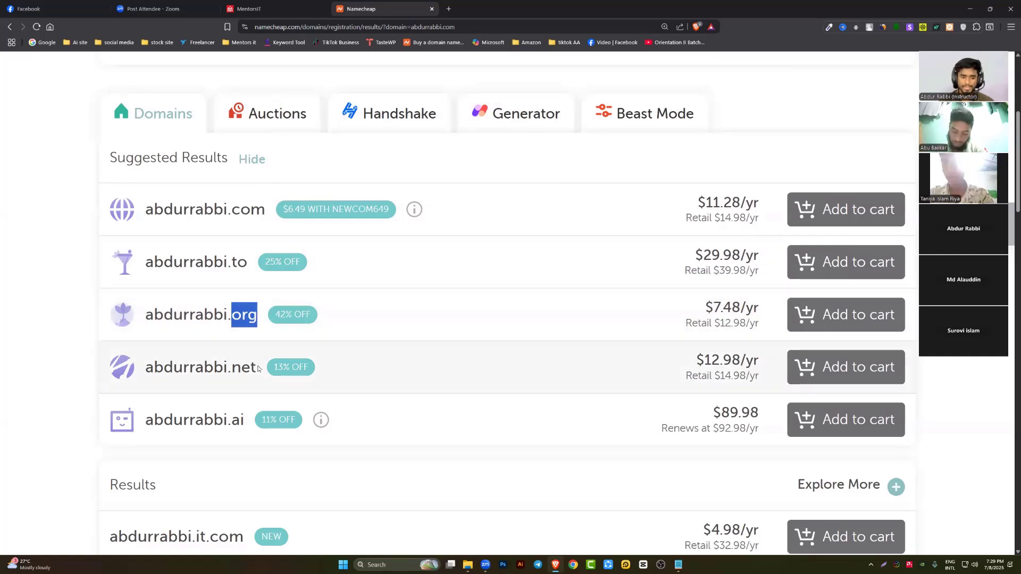
{"action": "left_click_drag", "start_coordinate": [231, 367], "coordinate": [258, 371]}
{"action": "scroll", "coordinate": [285, 366], "scroll_direction": "down", "scroll_amount": 1}
{"action": "scroll", "coordinate": [285, 366], "scroll_direction": "down", "scroll_amount": 2}
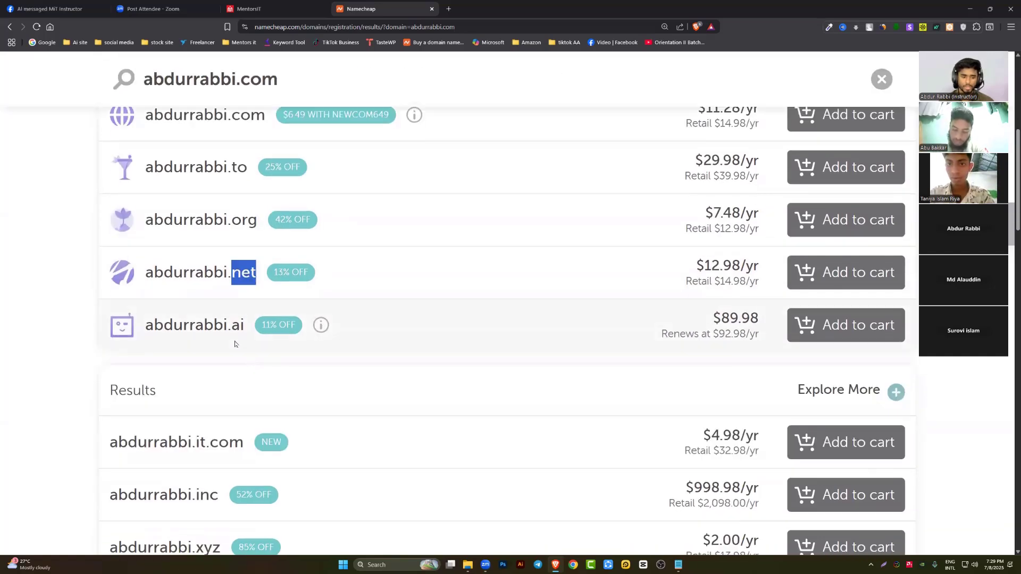
{"action": "left_click_drag", "start_coordinate": [232, 331], "coordinate": [244, 333]}
{"action": "scroll", "coordinate": [506, 326], "scroll_direction": "up", "scroll_amount": 3}
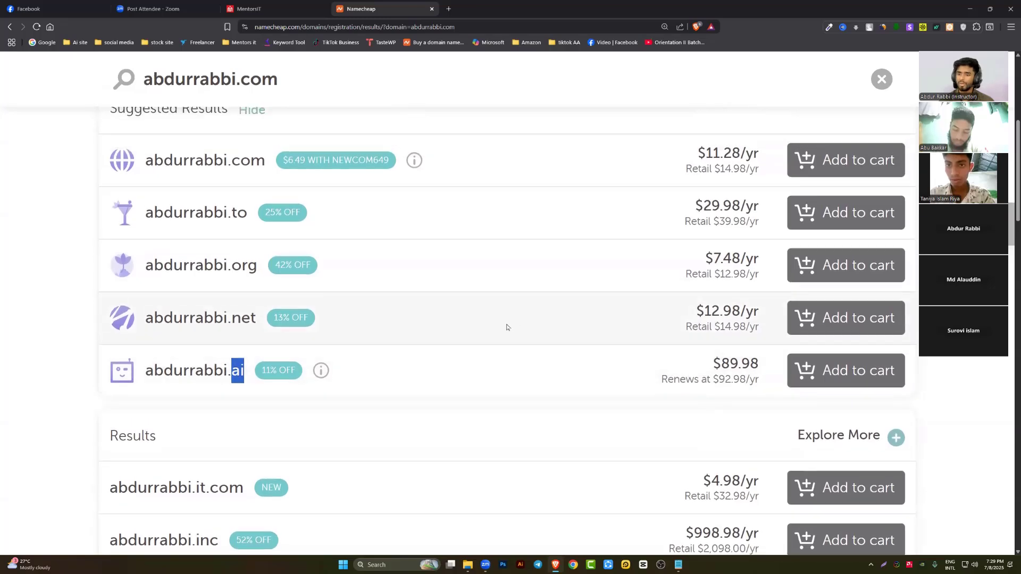
Highlight the suggested .com and .to domain names together with their yearly prices to compare them
{"action": "left_click_drag", "start_coordinate": [241, 254], "coordinate": [264, 254]}
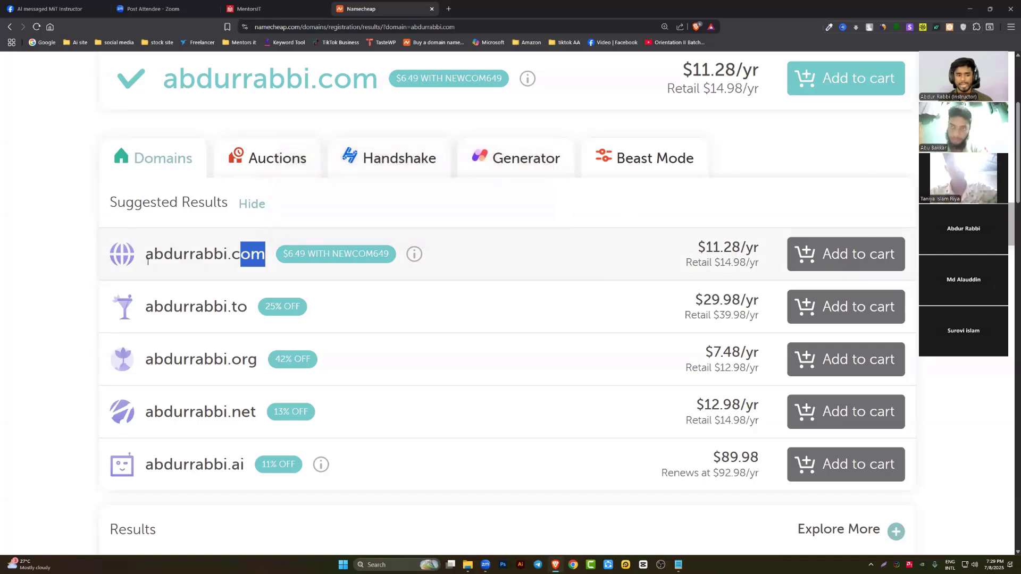
{"action": "left_click_drag", "start_coordinate": [148, 260], "coordinate": [265, 255]}
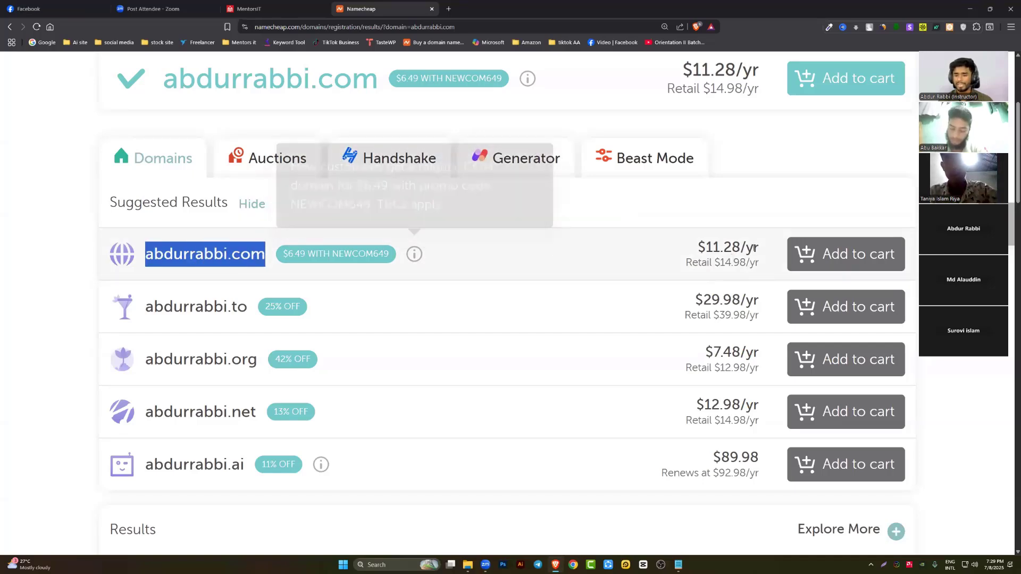
{"action": "left_click_drag", "start_coordinate": [705, 247], "coordinate": [753, 244]}
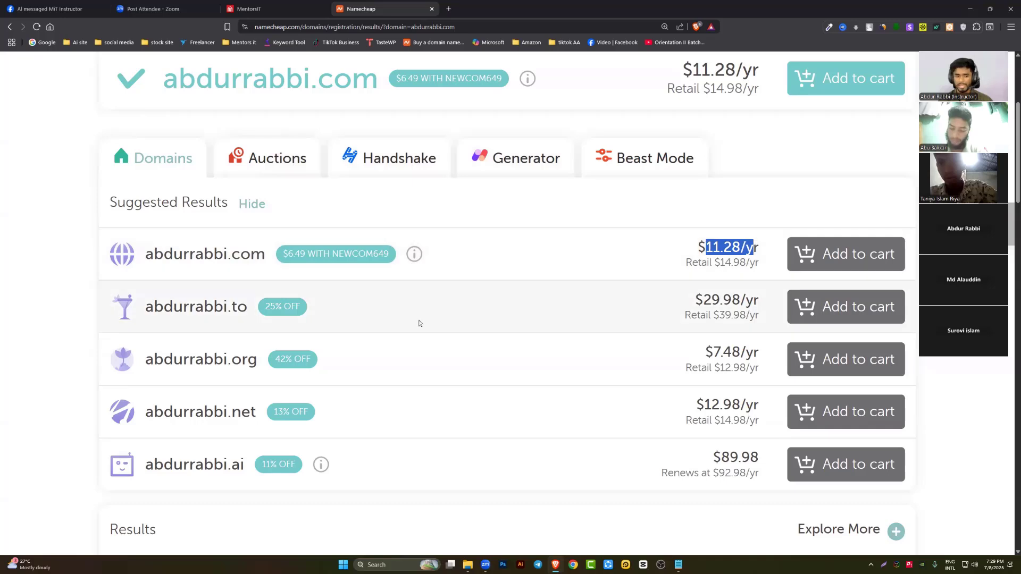
{"action": "left_click_drag", "start_coordinate": [142, 309], "coordinate": [234, 305]}
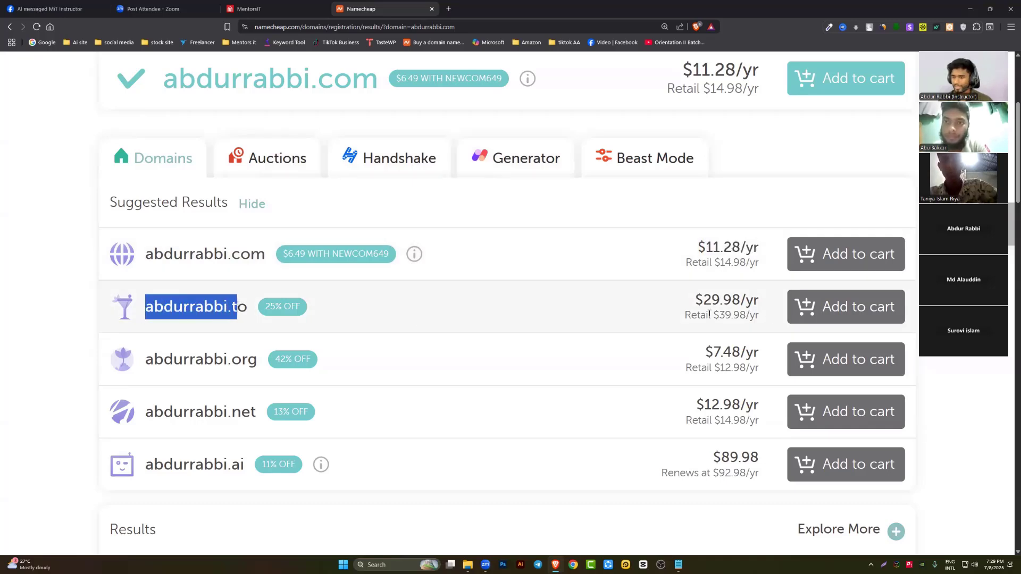
{"action": "left_click_drag", "start_coordinate": [697, 315], "coordinate": [771, 317]}
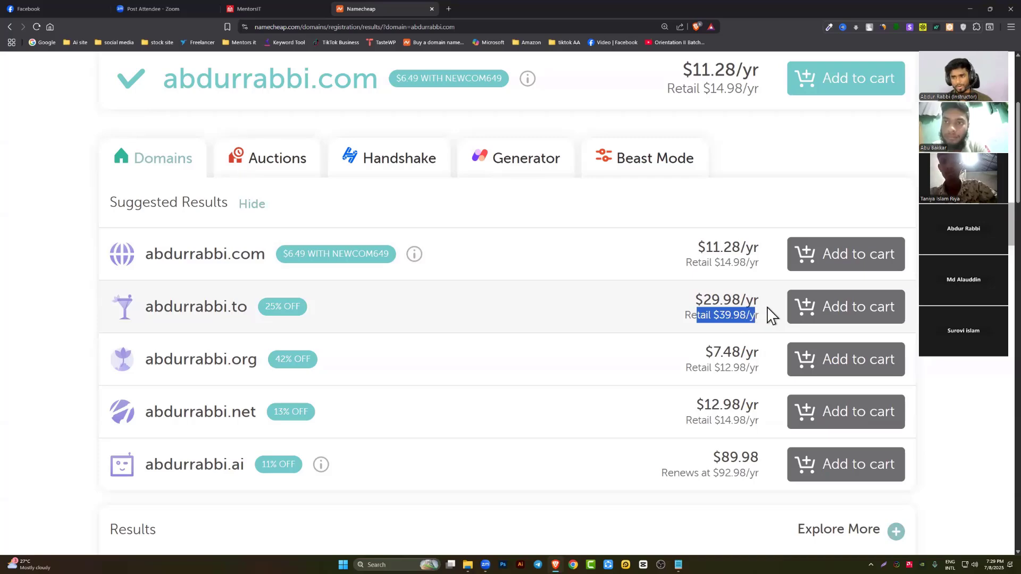
Highlight the suggested .org, .net and .ai domain names together with their prices to compare them
{"action": "scroll", "coordinate": [287, 335], "scroll_direction": "down", "scroll_amount": 2}
{"action": "left_click_drag", "start_coordinate": [154, 264], "coordinate": [262, 278]}
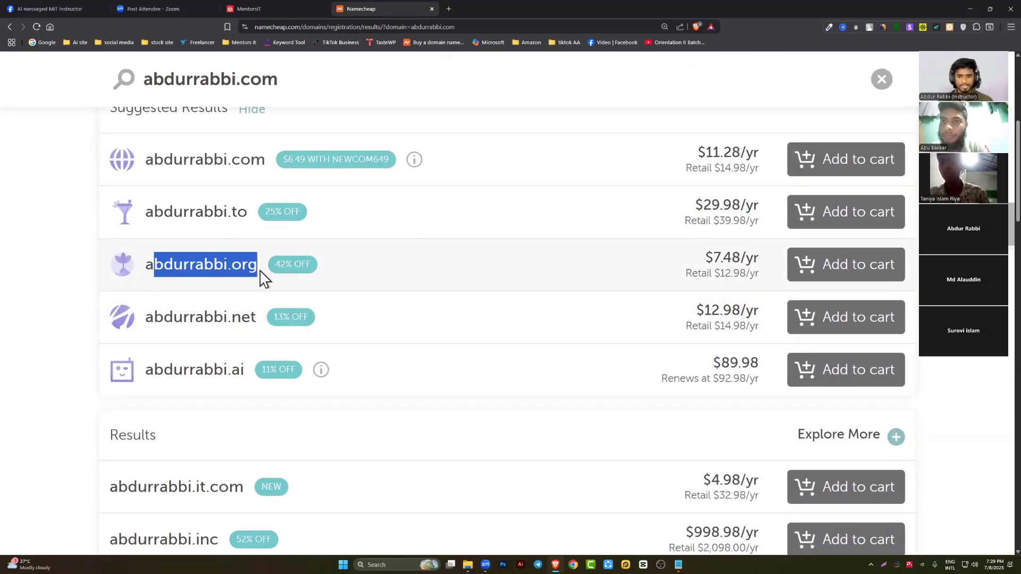
{"action": "left_click_drag", "start_coordinate": [705, 259], "coordinate": [765, 273]}
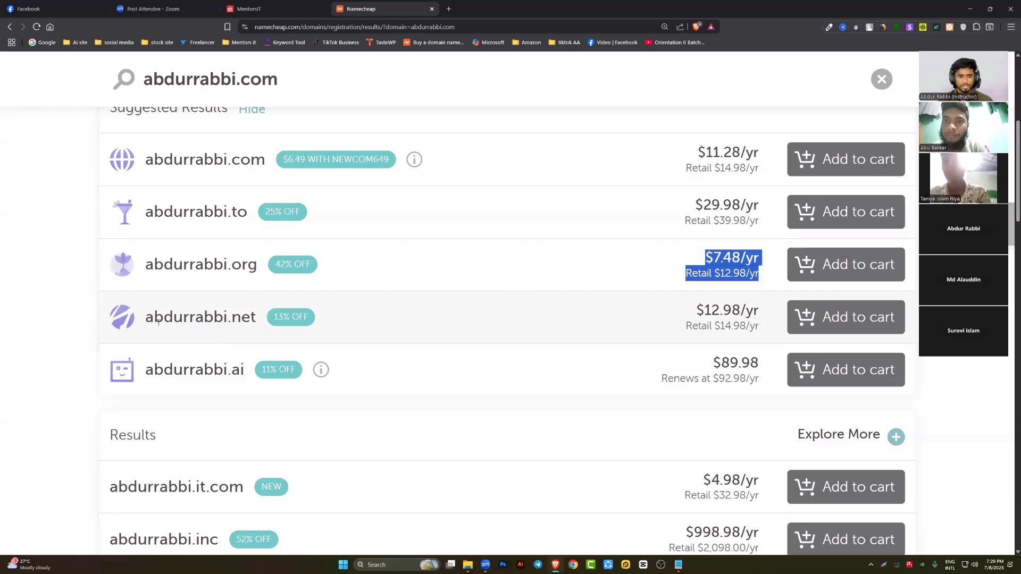
{"action": "left_click_drag", "start_coordinate": [155, 318], "coordinate": [231, 318]}
{"action": "left_click_drag", "start_coordinate": [693, 321], "coordinate": [759, 326]}
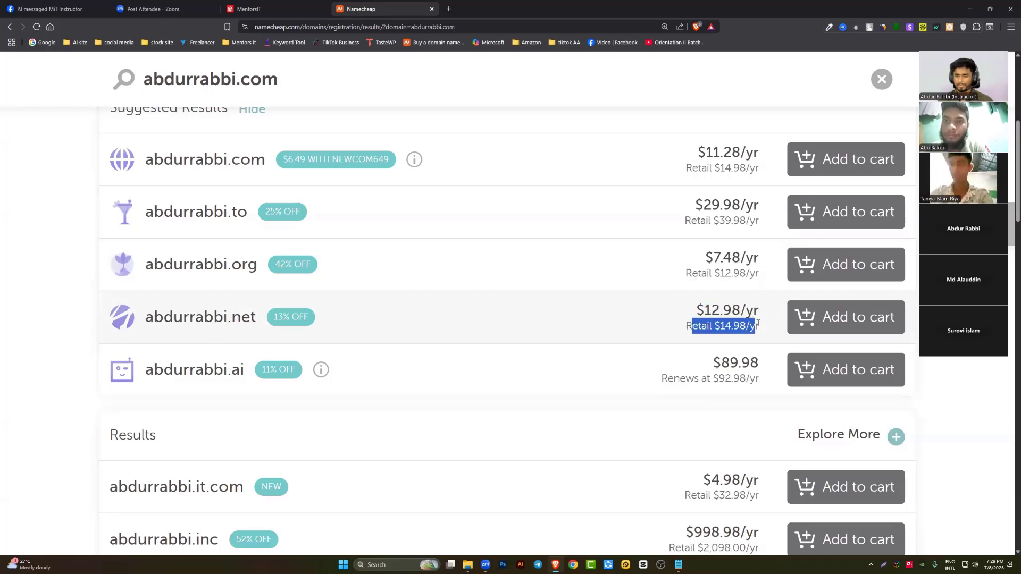
{"action": "left_click_drag", "start_coordinate": [165, 372], "coordinate": [245, 372]}
{"action": "left_click_drag", "start_coordinate": [709, 366], "coordinate": [743, 362]}
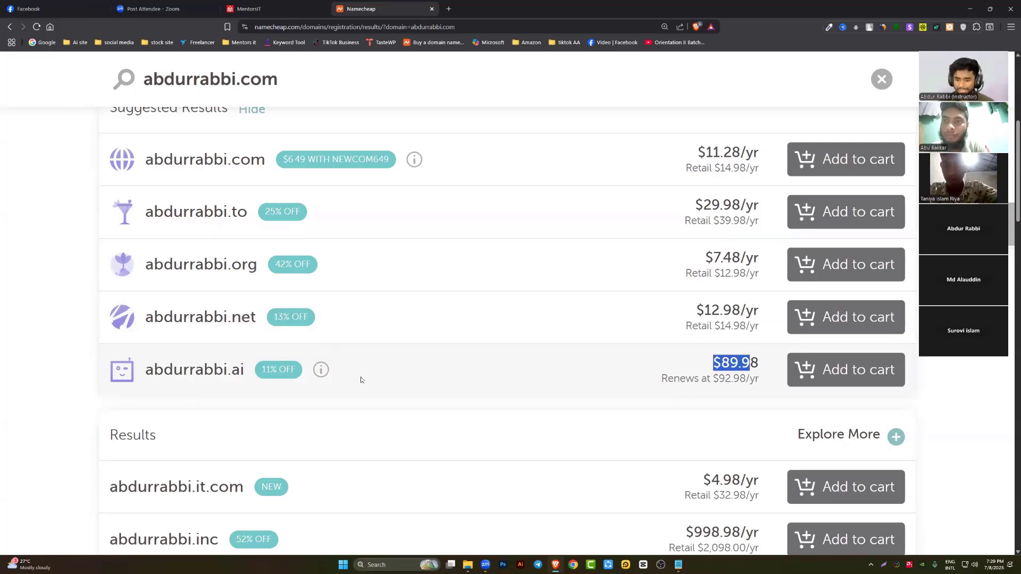
Highlight the yearly price and the extension of the .inc domain in the Results list
{"action": "scroll", "coordinate": [686, 308], "scroll_direction": "down", "scroll_amount": 2}
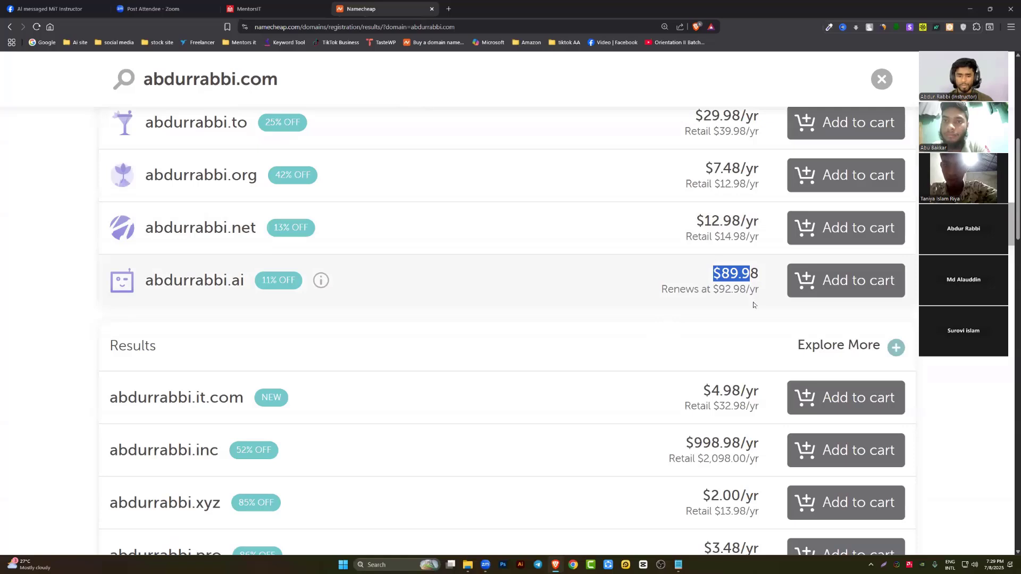
{"action": "scroll", "coordinate": [753, 304], "scroll_direction": "down", "scroll_amount": 2}
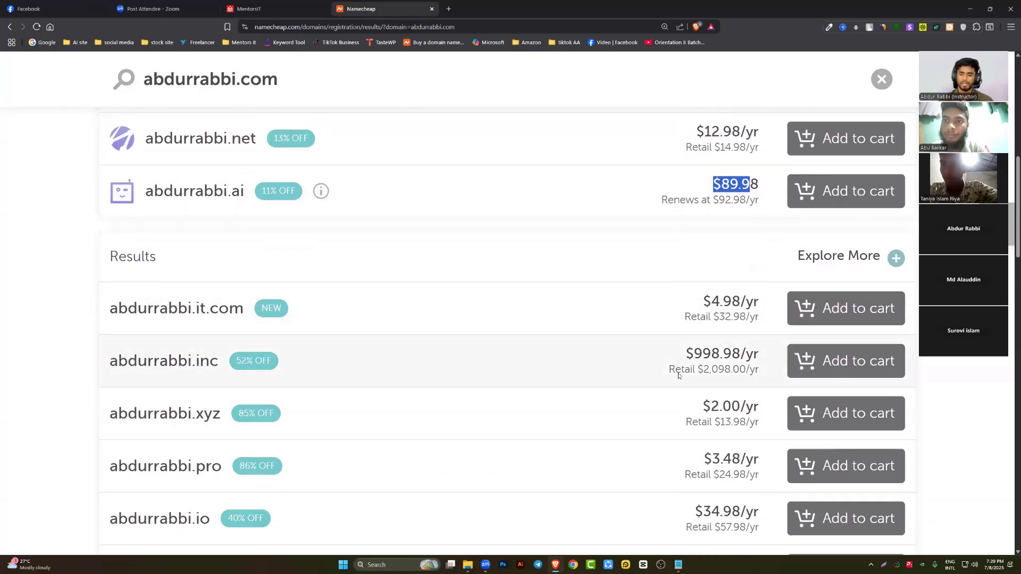
{"action": "left_click_drag", "start_coordinate": [686, 354], "coordinate": [754, 354]}
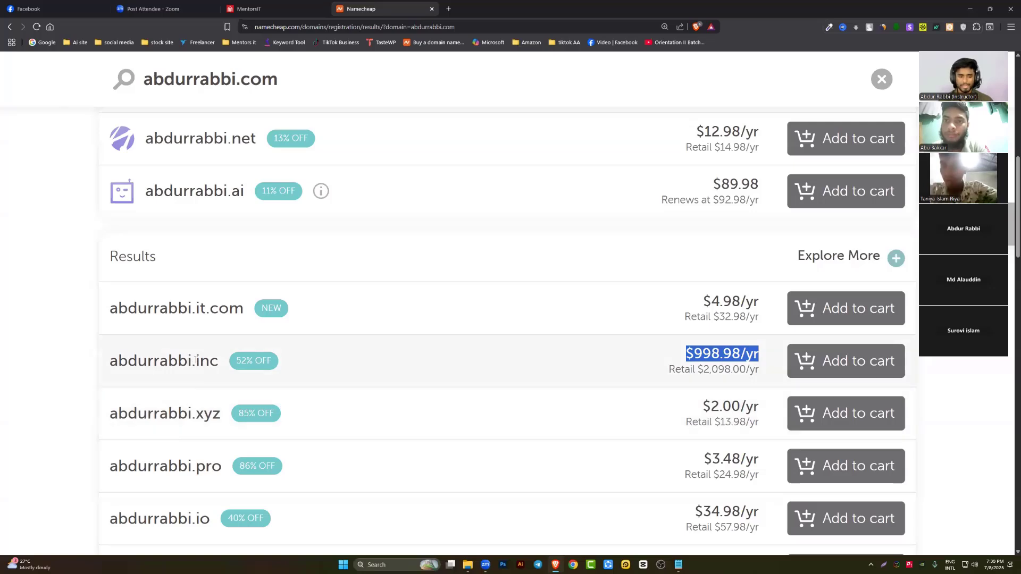
{"action": "left_click_drag", "start_coordinate": [197, 361], "coordinate": [219, 361]}
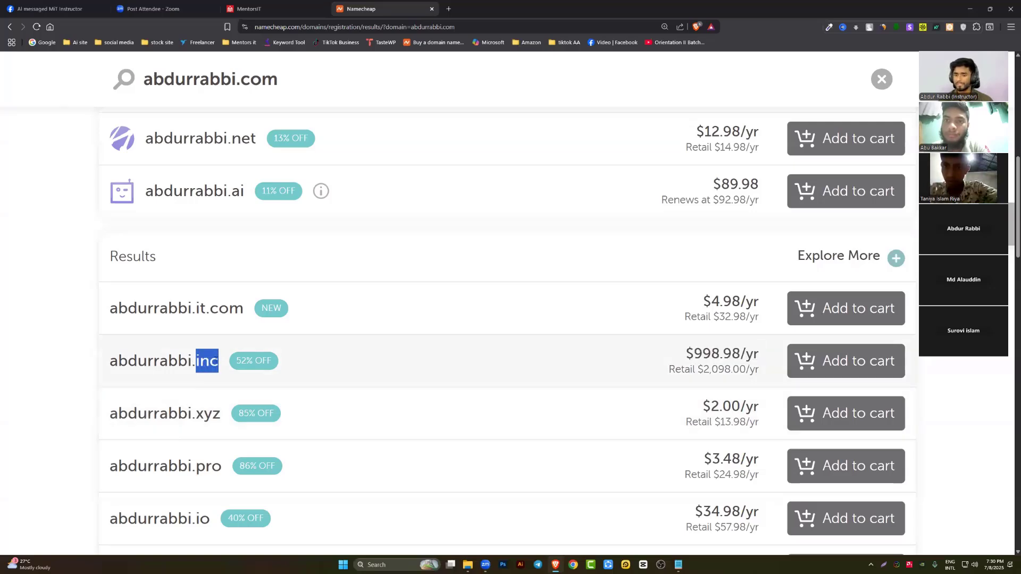
Highlight the .store domain further down the Results list together with its yearly price
{"action": "scroll", "coordinate": [426, 381], "scroll_direction": "down", "scroll_amount": 3}
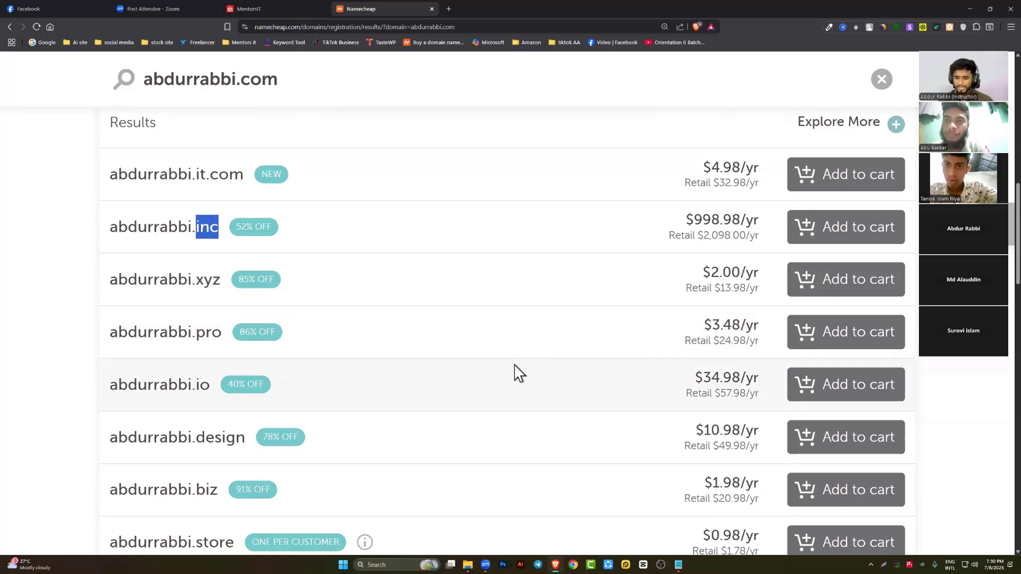
{"action": "scroll", "coordinate": [531, 374], "scroll_direction": "down", "scroll_amount": 3}
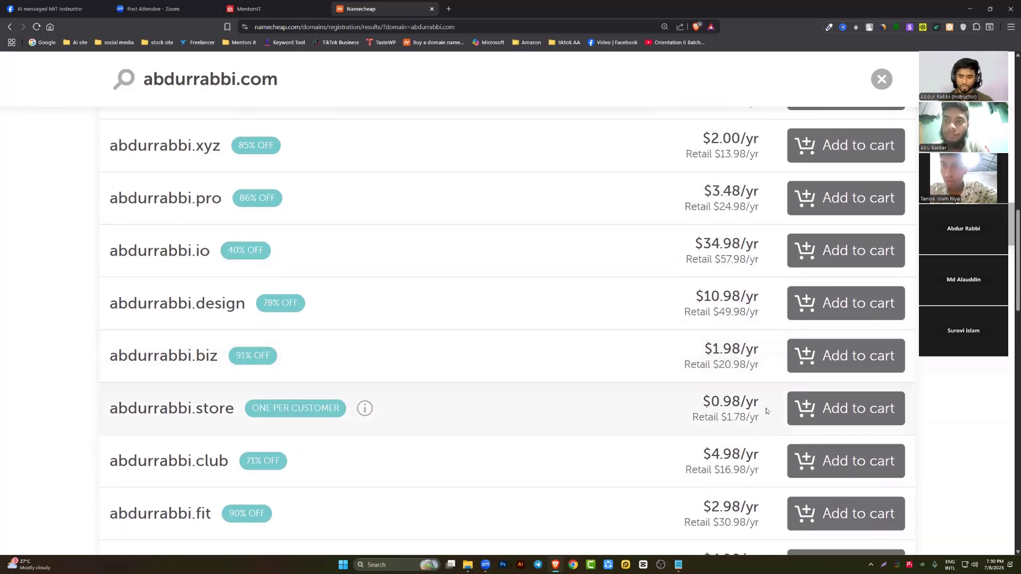
{"action": "left_click_drag", "start_coordinate": [703, 407], "coordinate": [759, 407]}
{"action": "left_click_drag", "start_coordinate": [118, 409], "coordinate": [207, 410]}
{"action": "left_click_drag", "start_coordinate": [703, 402], "coordinate": [759, 402]}
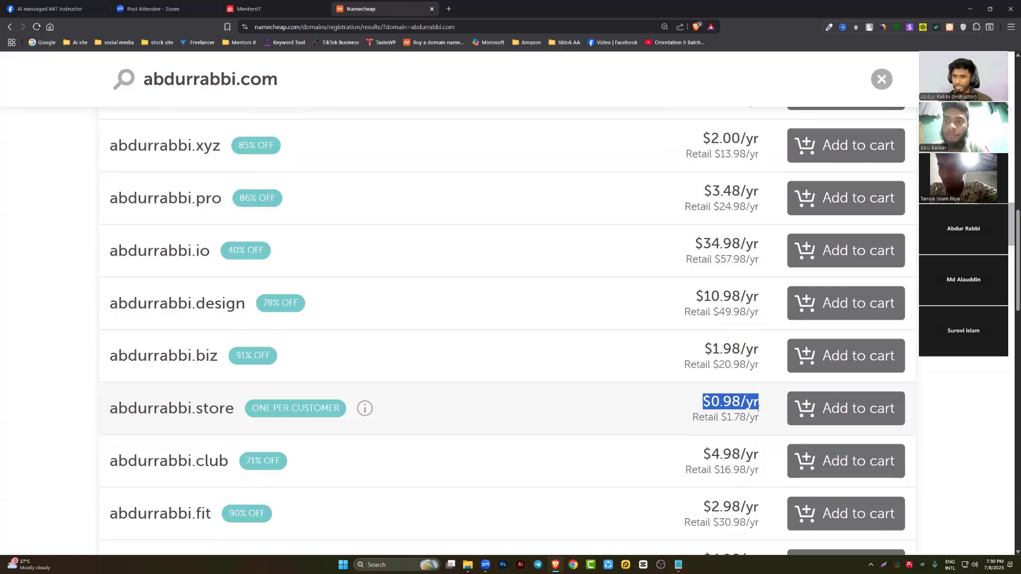
{"action": "scroll", "coordinate": [399, 417], "scroll_direction": "down", "scroll_amount": 2}
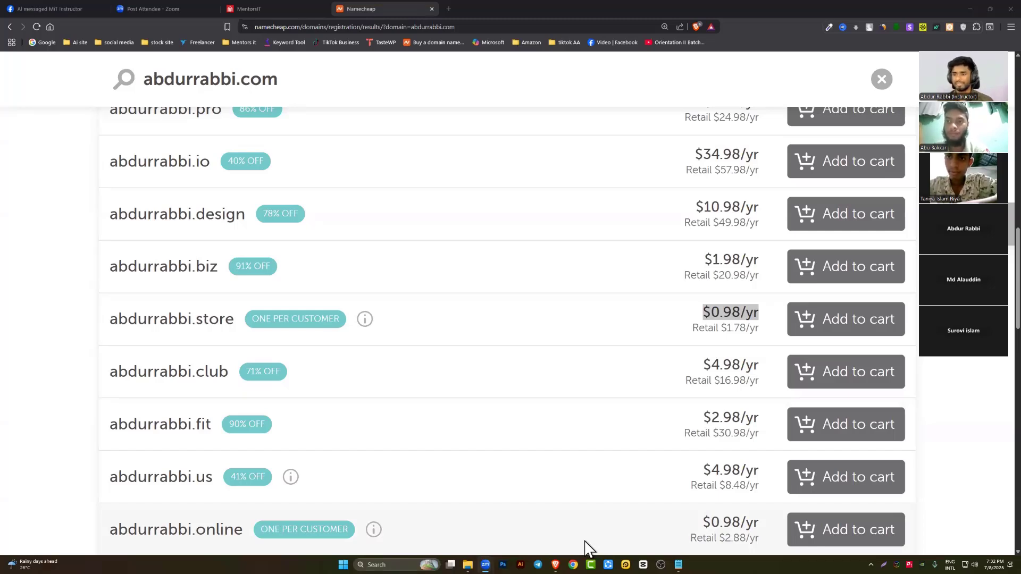
Switch to Google Chrome and open a browser window with the last saved profile in the profile picker
{"action": "left_click", "coordinate": [575, 565]}
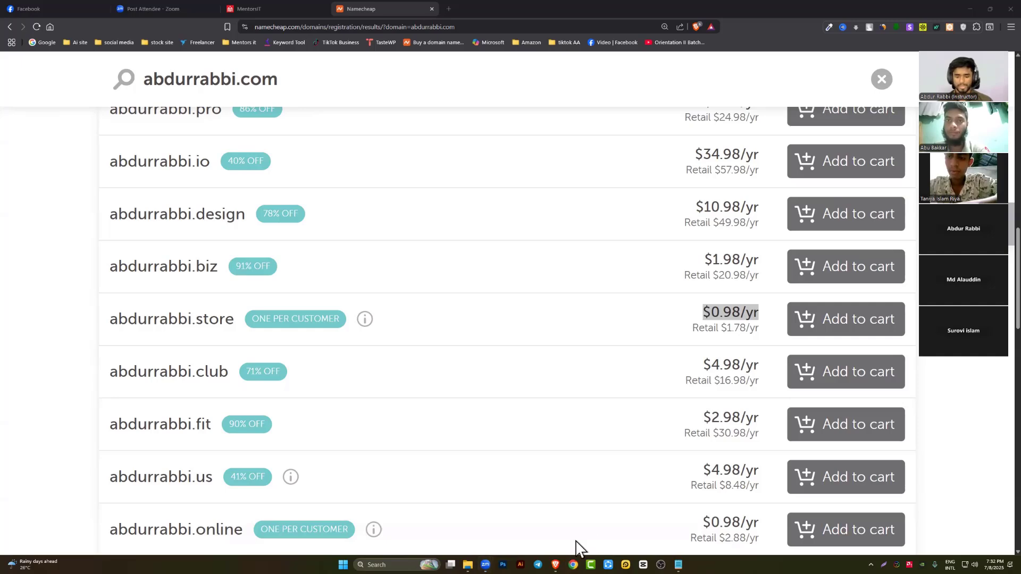
{"action": "scroll", "coordinate": [537, 377], "scroll_direction": "down", "scroll_amount": 2}
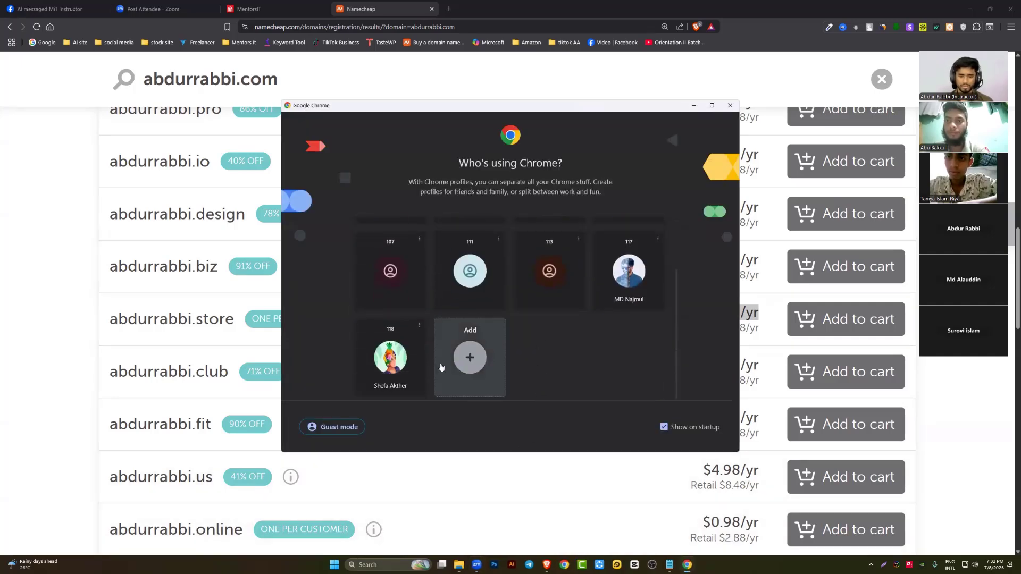
{"action": "left_click", "coordinate": [407, 363]}
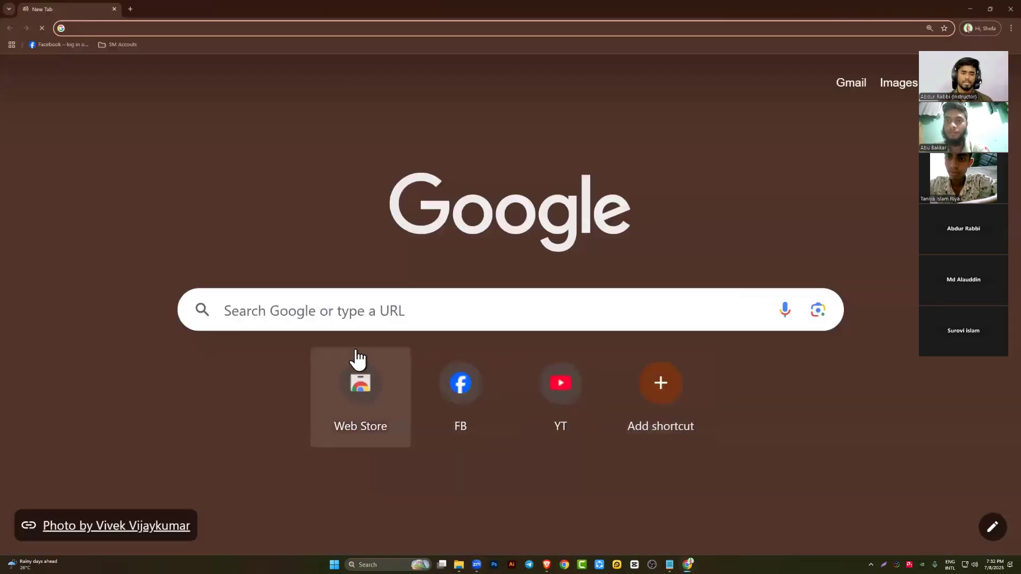
Search Google for "teastwp" and open the TasteWP website from the results
{"action": "left_click", "coordinate": [381, 310]}
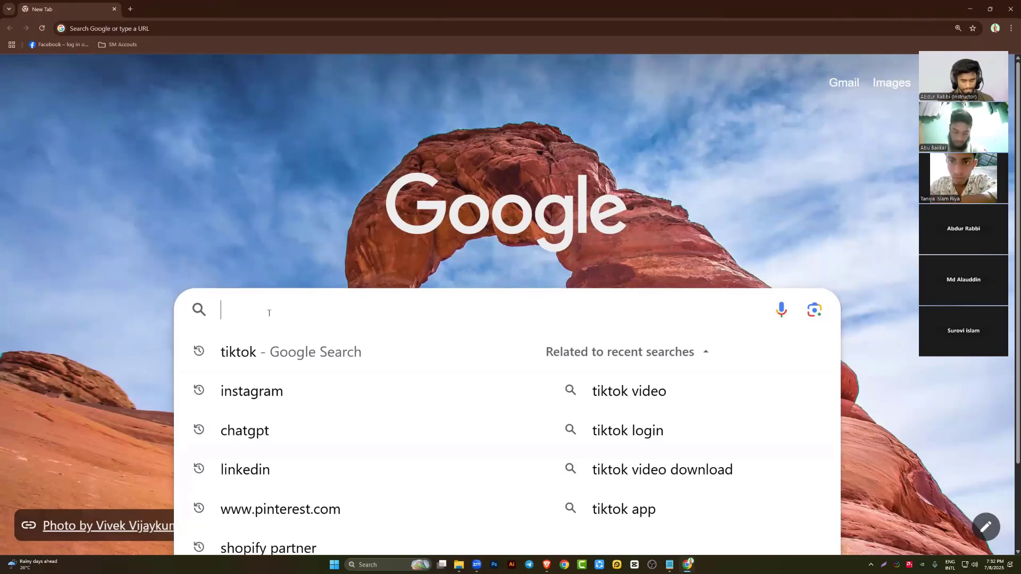
{"action": "type", "text": "teast"}
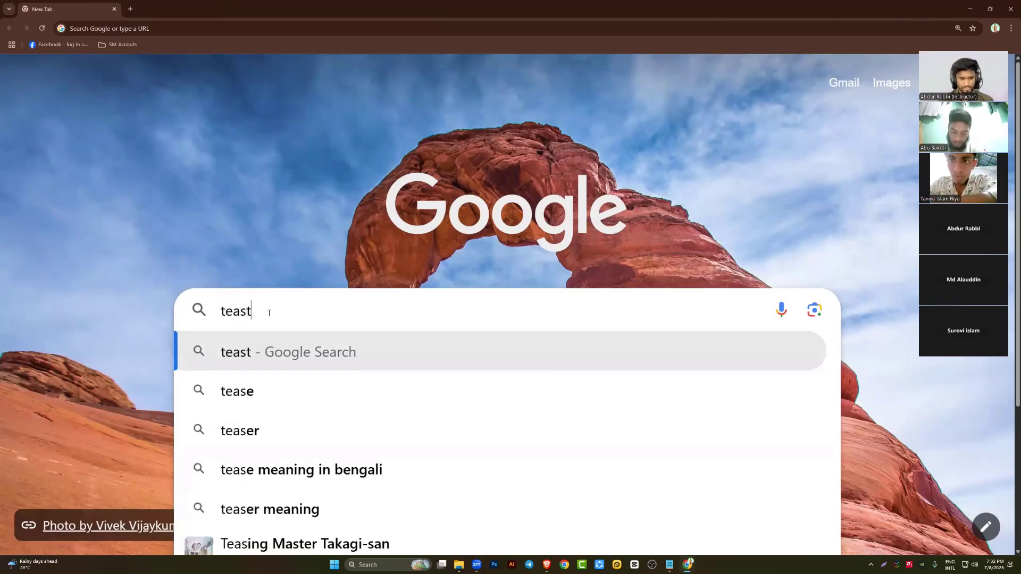
{"action": "type", "text": "wp"}
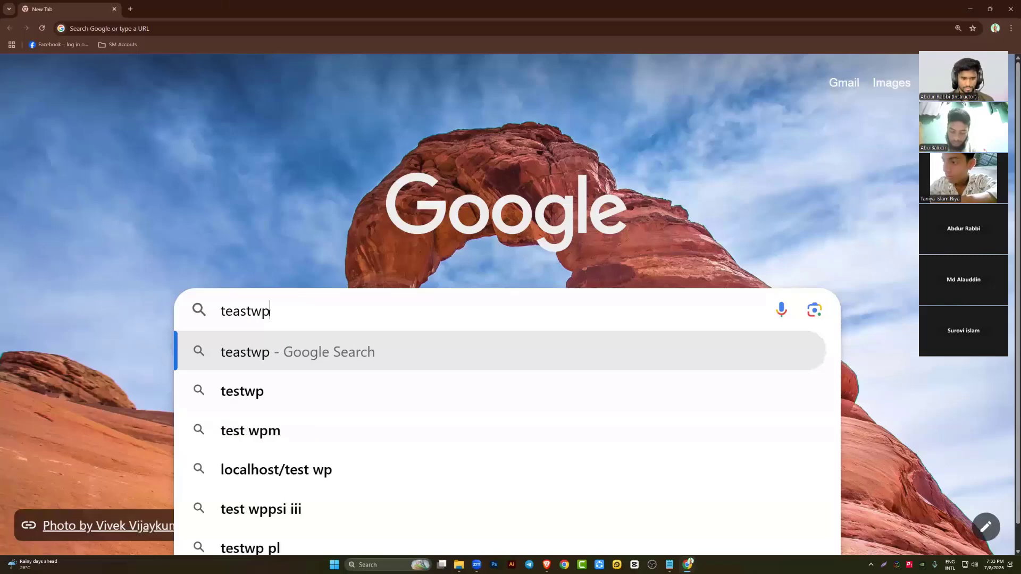
{"action": "key", "text": "Return"}
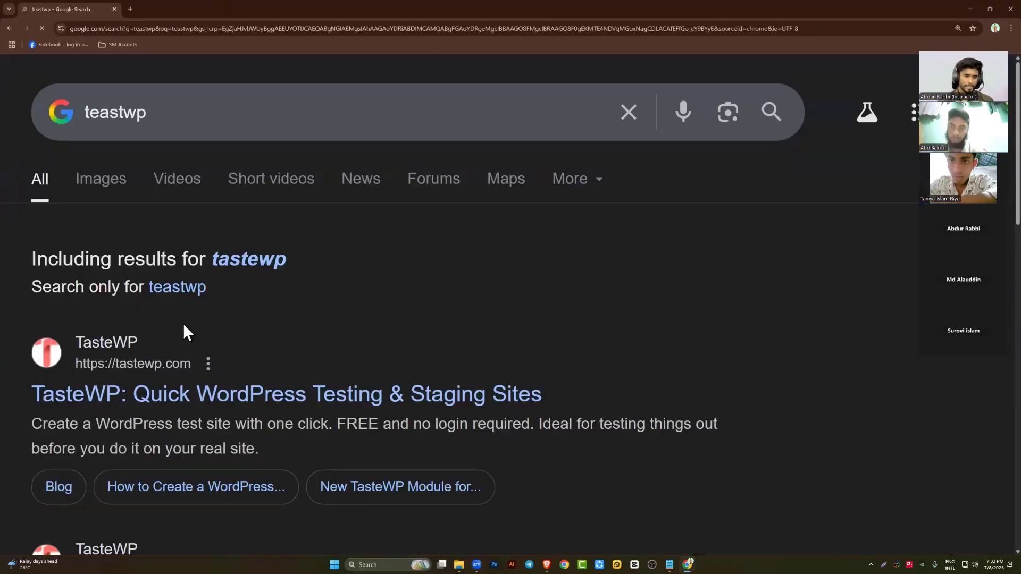
{"action": "left_click", "coordinate": [372, 349]}
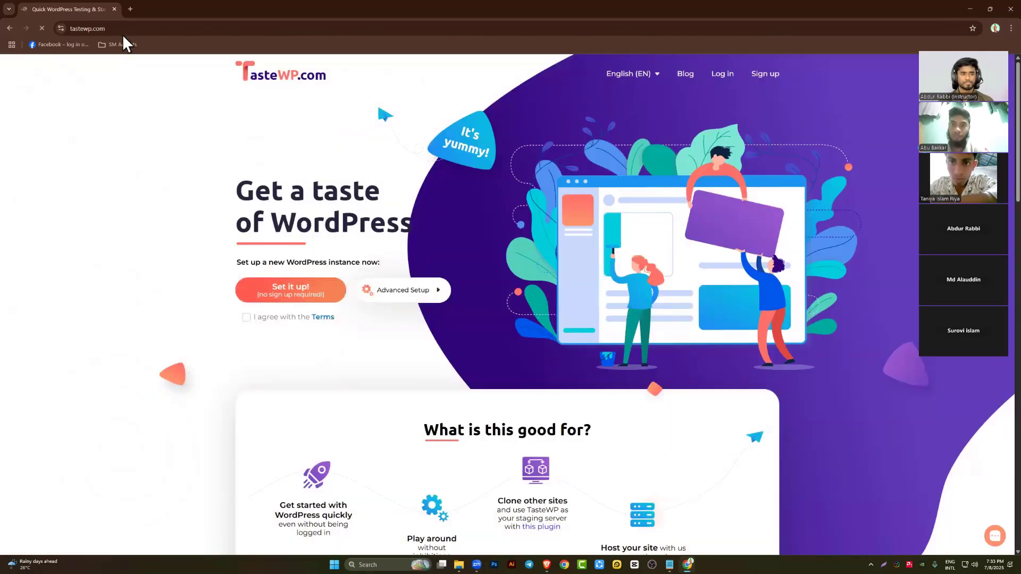
Point out the tastewp.com address, enlarge the page and open the form for creating a new account
{"action": "left_click", "coordinate": [113, 27]}
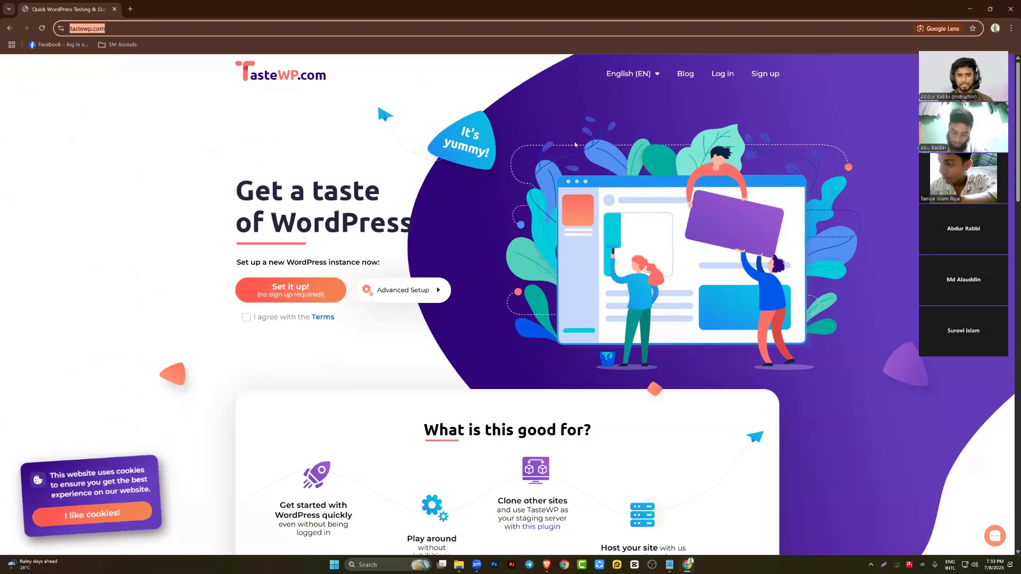
{"action": "key", "text": "alt+Tab"}
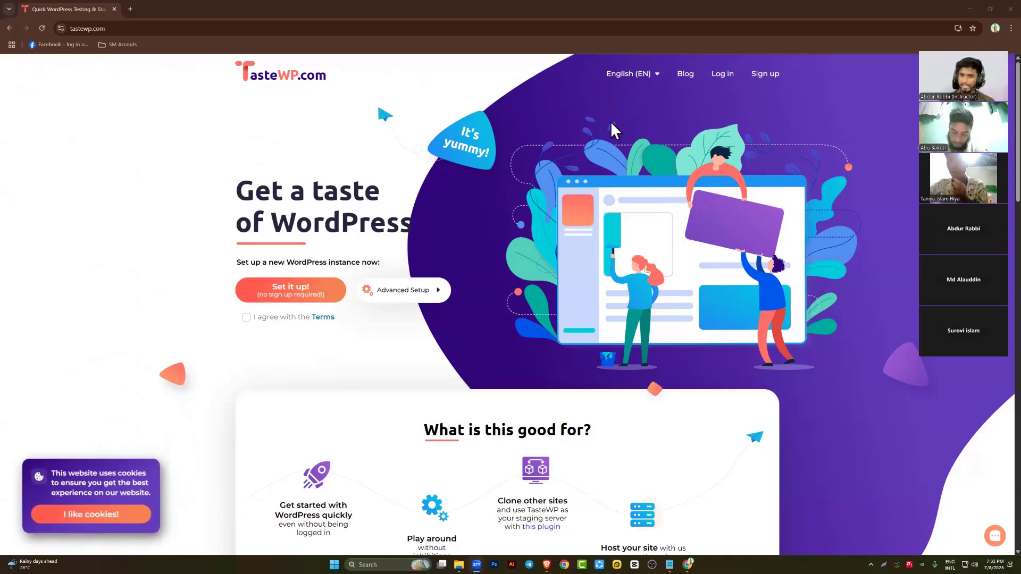
{"action": "key", "text": "ctrl+plus"}
{"action": "key", "text": "ctrl+plus"}
{"action": "key", "text": "ctrl+plus"}
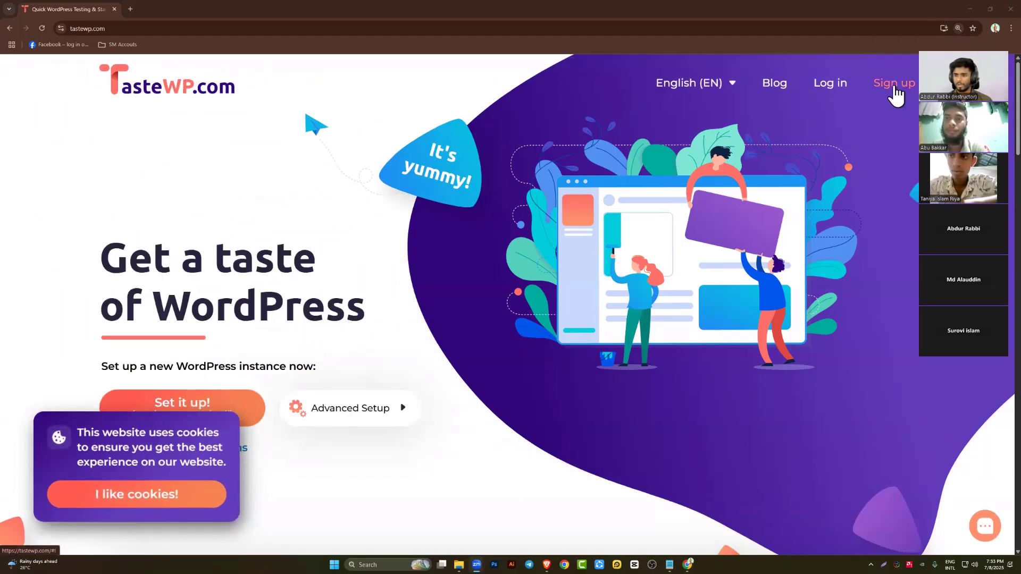
{"action": "left_click", "coordinate": [893, 83]}
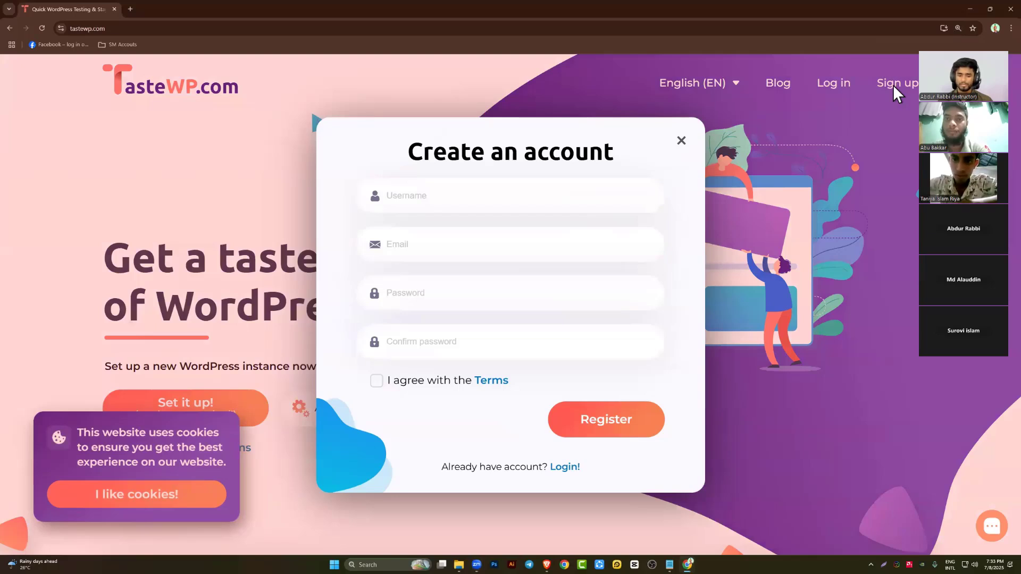
Enter a first name as the username in the account form
{"action": "left_click", "coordinate": [403, 201]}
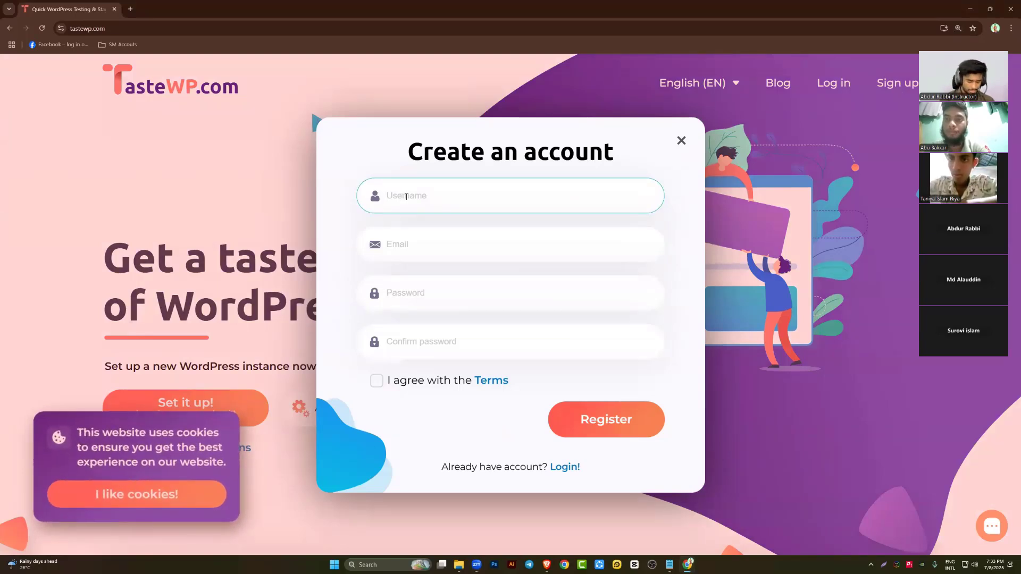
{"action": "type", "text": "rabbi"}
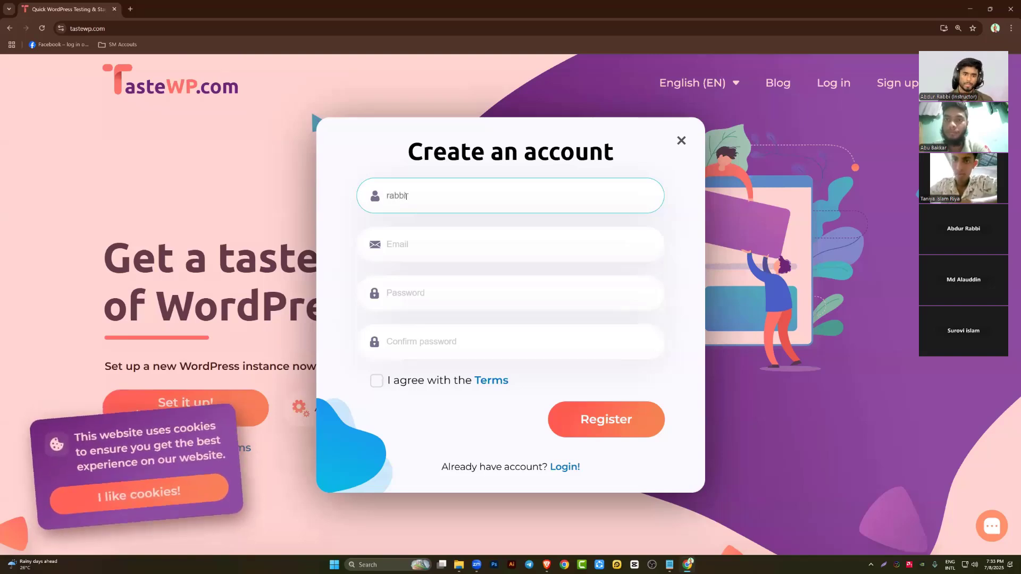
Copy the Google account's e-mail address from a new tab and paste it into the account form's Email field
{"action": "left_click", "coordinate": [423, 245]}
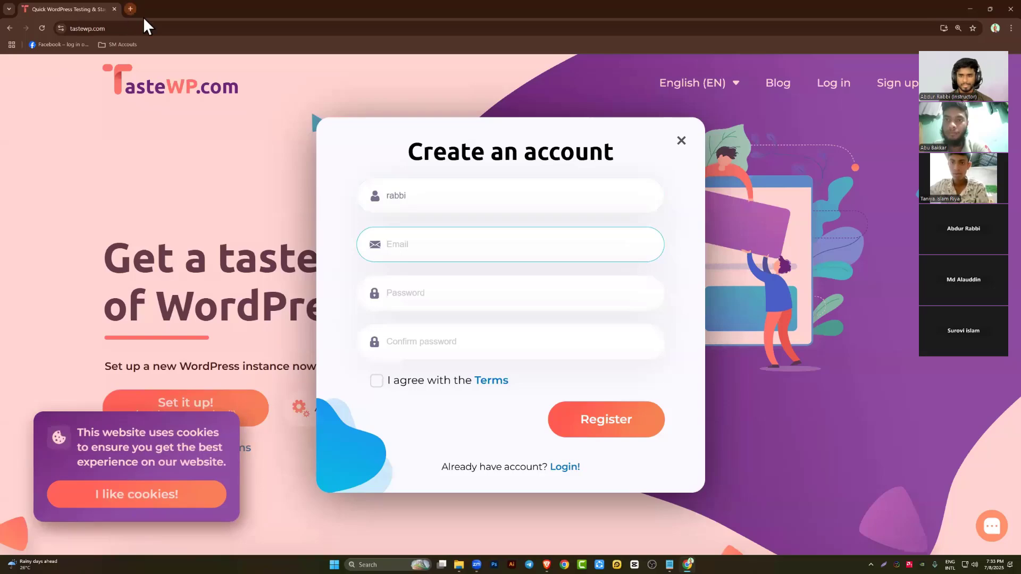
{"action": "left_click", "coordinate": [130, 9]}
{"action": "left_click_drag", "start_coordinate": [936, 105], "coordinate": [629, 168]}
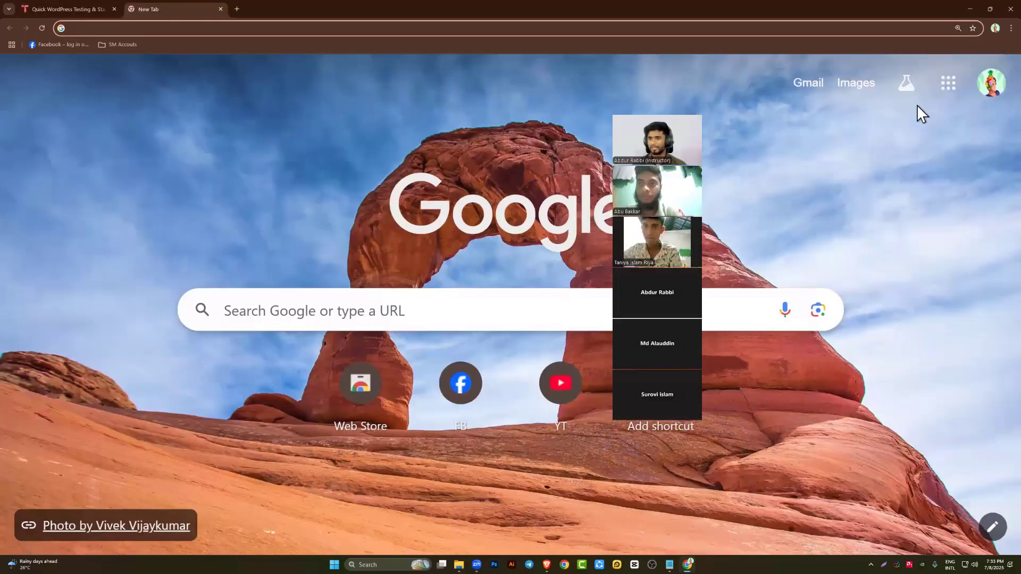
{"action": "left_click", "coordinate": [991, 95]}
{"action": "triple_click", "coordinate": [866, 138]}
{"action": "key", "text": "ctrl+c"}
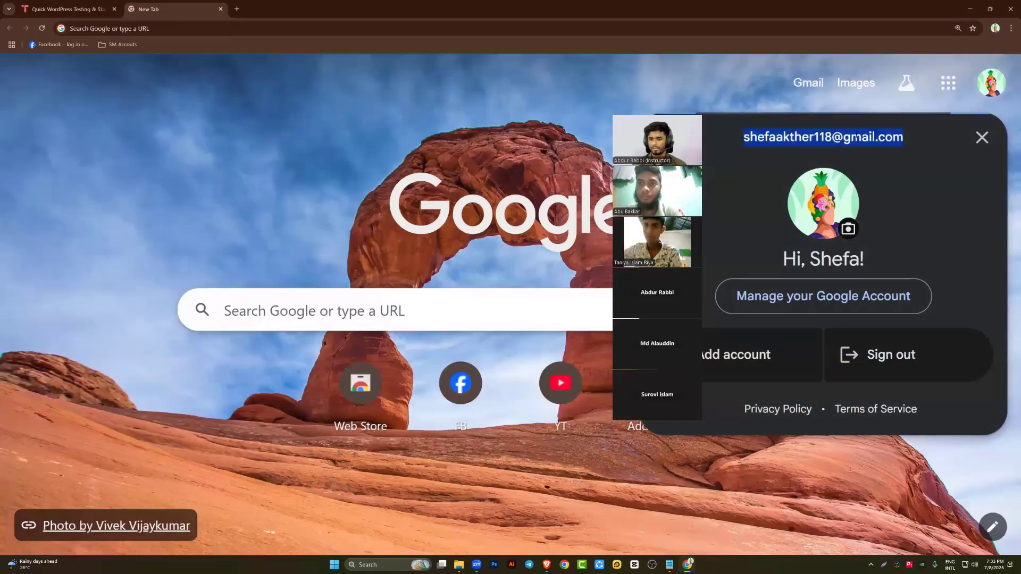
{"action": "left_click", "coordinate": [57, 8]}
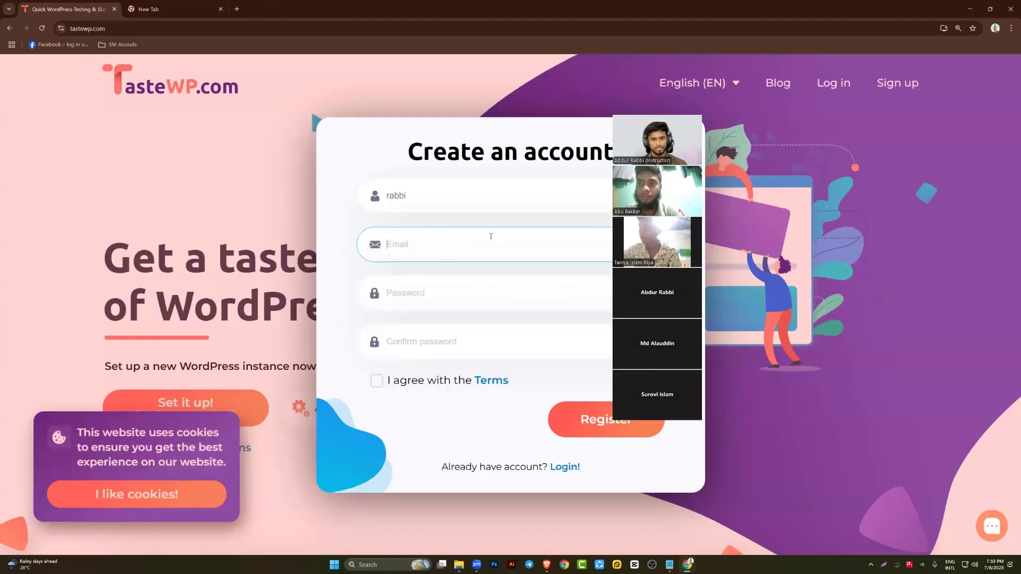
{"action": "key", "text": "ctrl+v"}
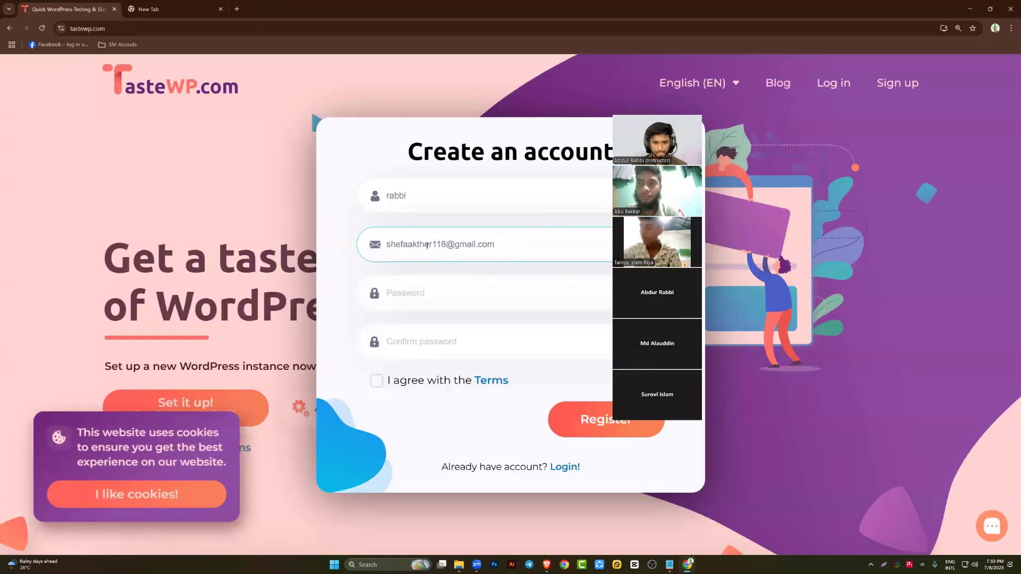
Replace the username with the name part of the e-mail address, leaving out its digits and domain
{"action": "left_click_drag", "start_coordinate": [433, 244], "coordinate": [386, 244]}
{"action": "key", "text": "ctrl+c"}
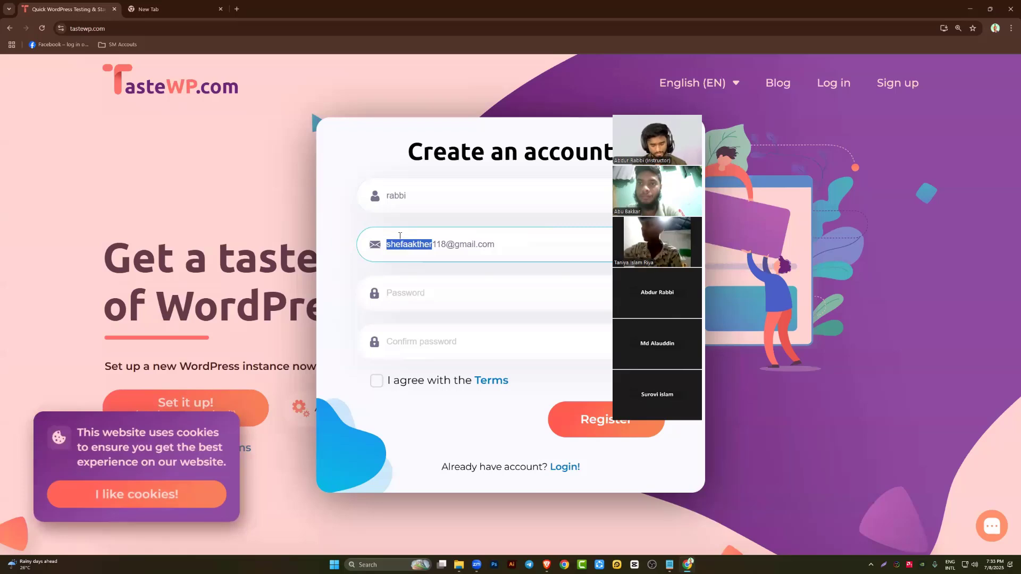
{"action": "left_click", "coordinate": [406, 194]}
{"action": "key", "text": "ctrl+v"}
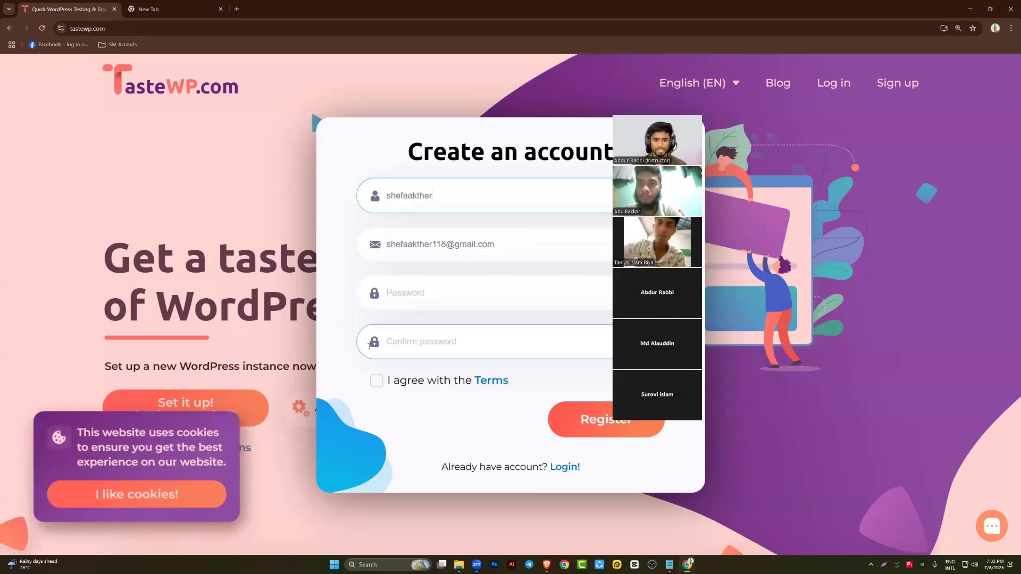
Agree with the Terms and fill both password fields with the strong password suggested by Google Password Manager
{"action": "left_click", "coordinate": [374, 381]}
{"action": "left_click", "coordinate": [420, 293]}
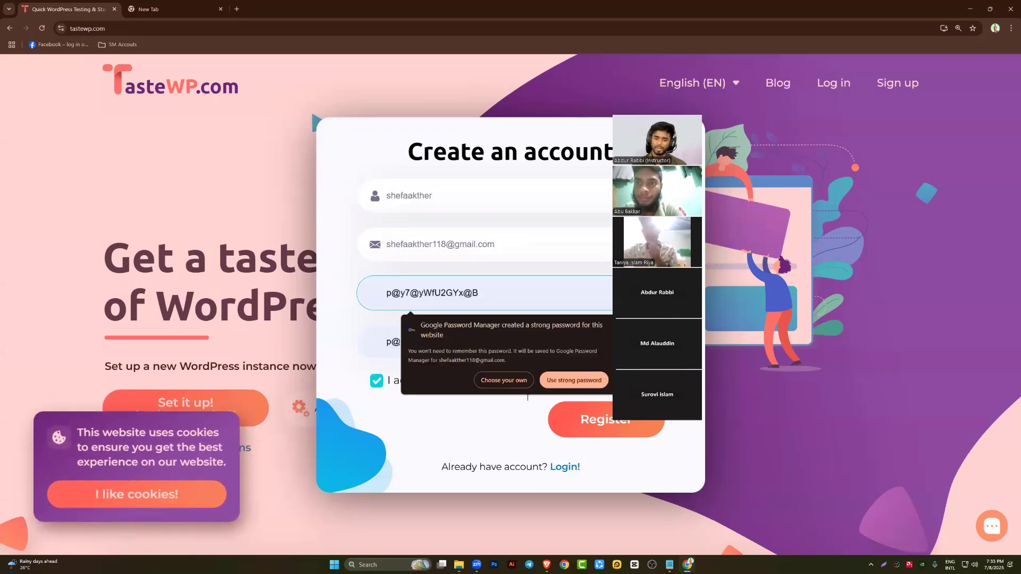
{"action": "left_click", "coordinate": [566, 379]}
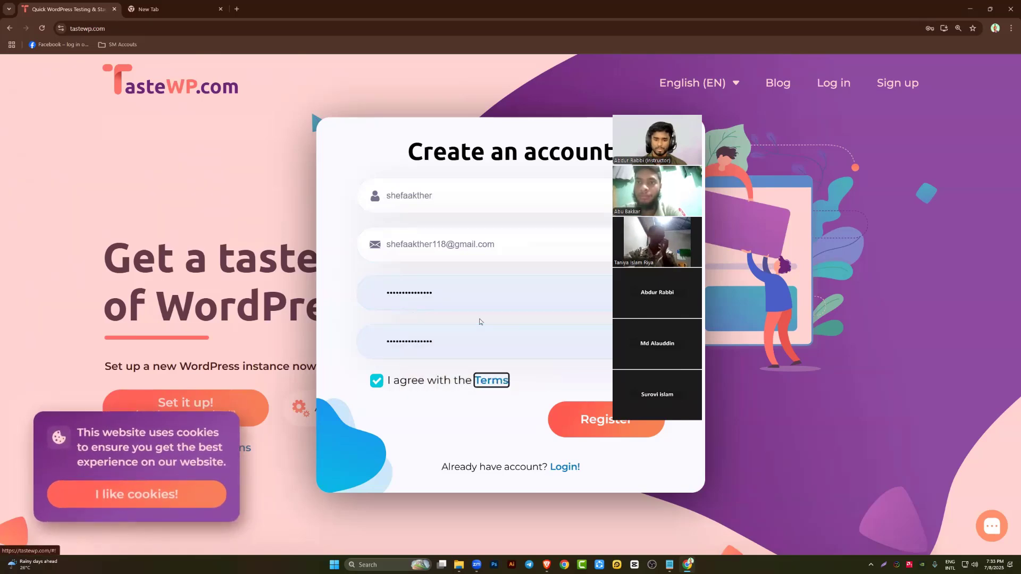
{"action": "left_click", "coordinate": [448, 294]}
{"action": "left_click", "coordinate": [365, 292]}
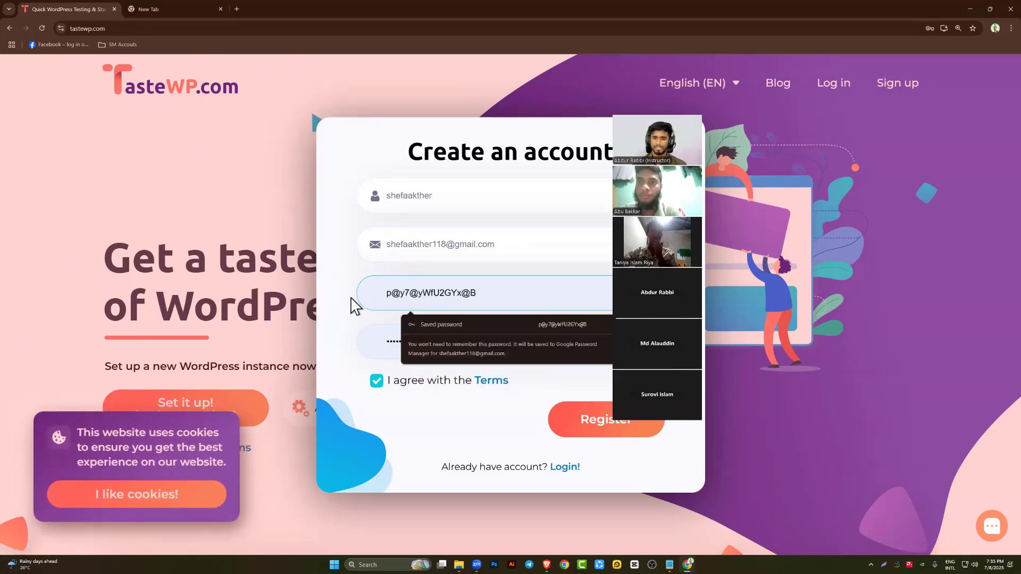
Register the TasteWP account and dismiss the saved-password notice
{"action": "left_click", "coordinate": [612, 421]}
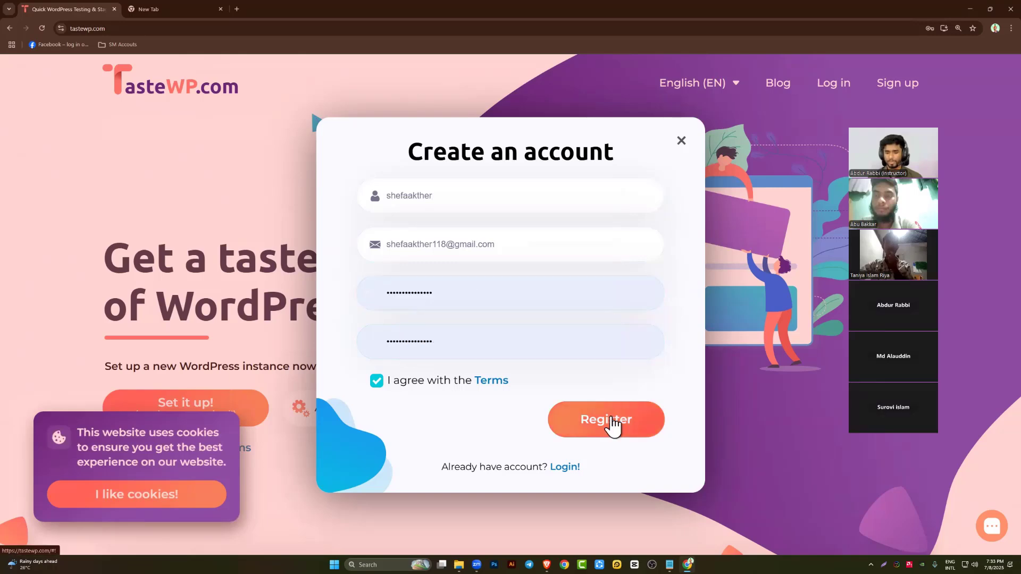
{"action": "left_click", "coordinate": [556, 378]}
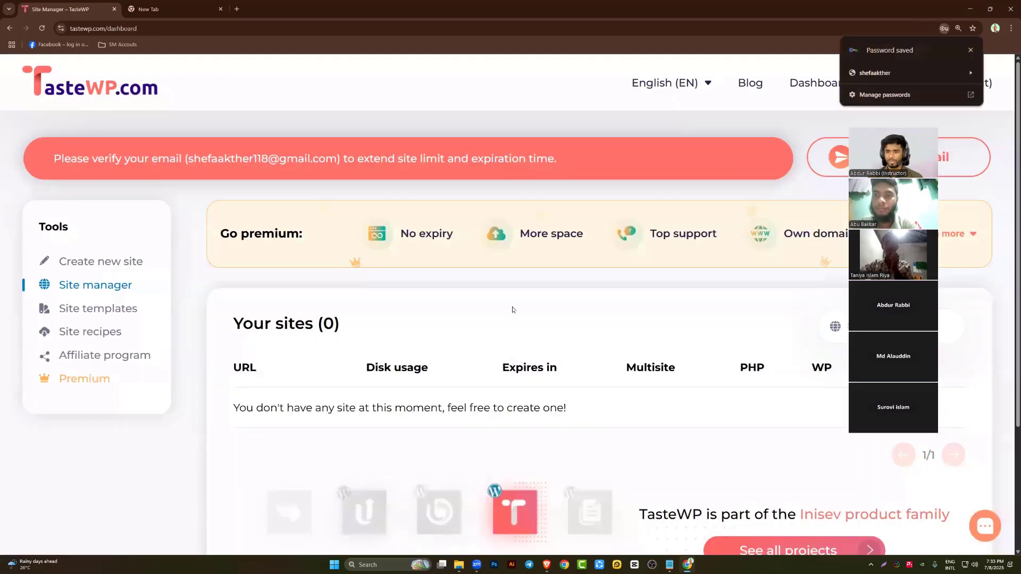
{"action": "left_click", "coordinate": [970, 50]}
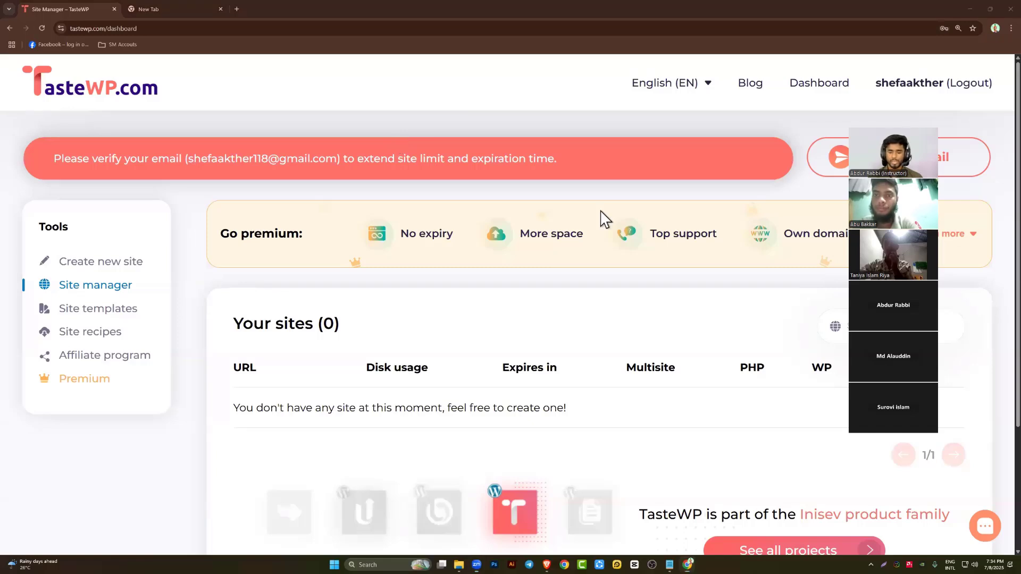
Create a new temporary WordPress site with the default versions, plugins and theme, leaving the custom site name blank
{"action": "left_click", "coordinate": [85, 266]}
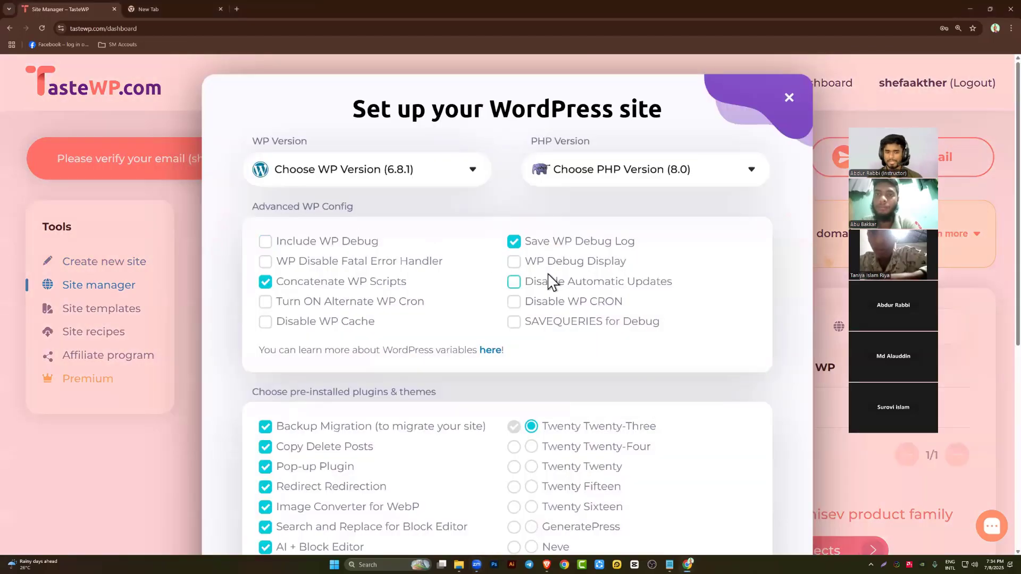
{"action": "scroll", "coordinate": [557, 142], "scroll_direction": "down", "scroll_amount": 7}
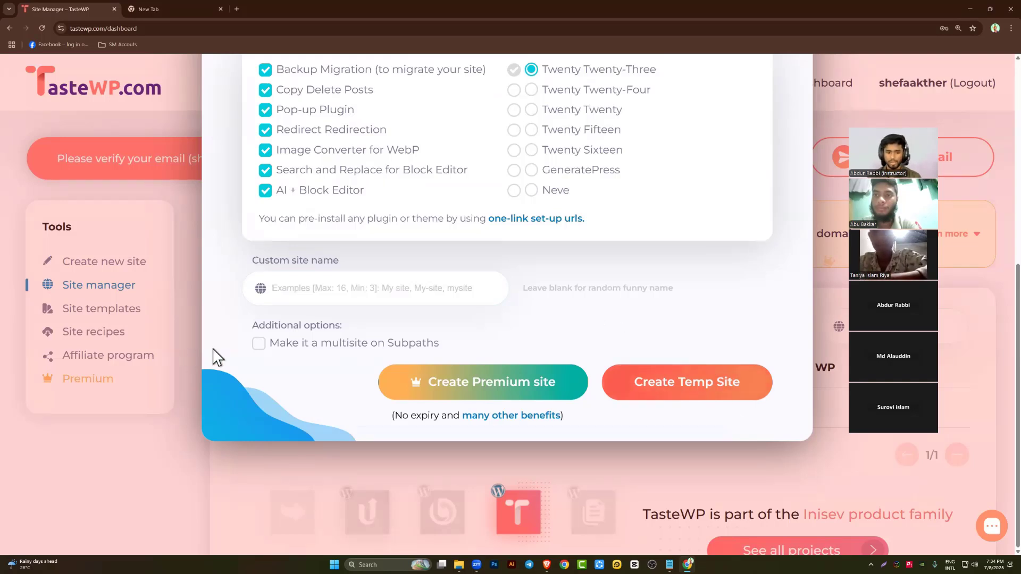
{"action": "left_click", "coordinate": [638, 386]}
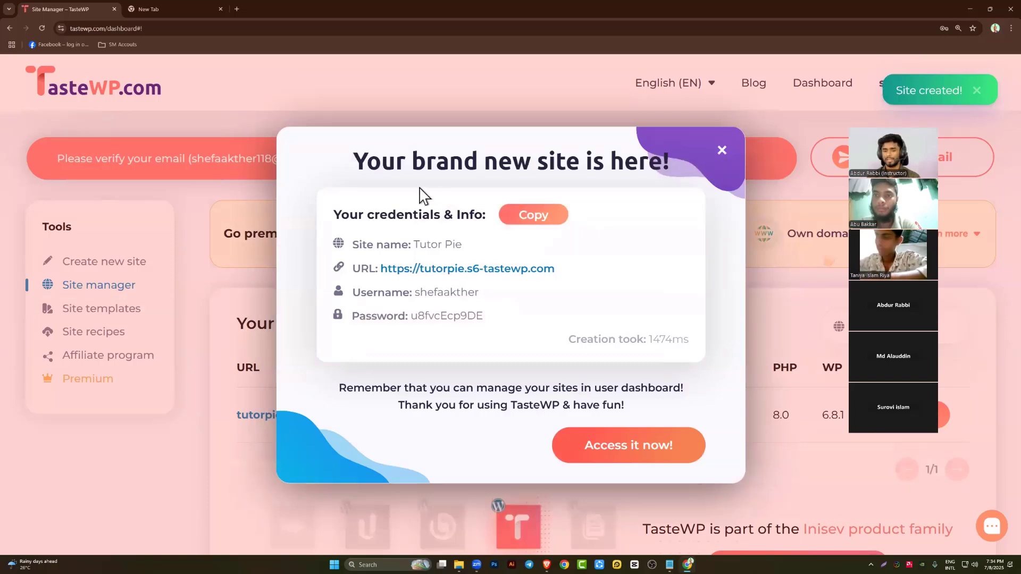
Copy the new site's credentials and replace all text in New Text Document.txt in Notepad with them, including the password
{"action": "left_click", "coordinate": [535, 217]}
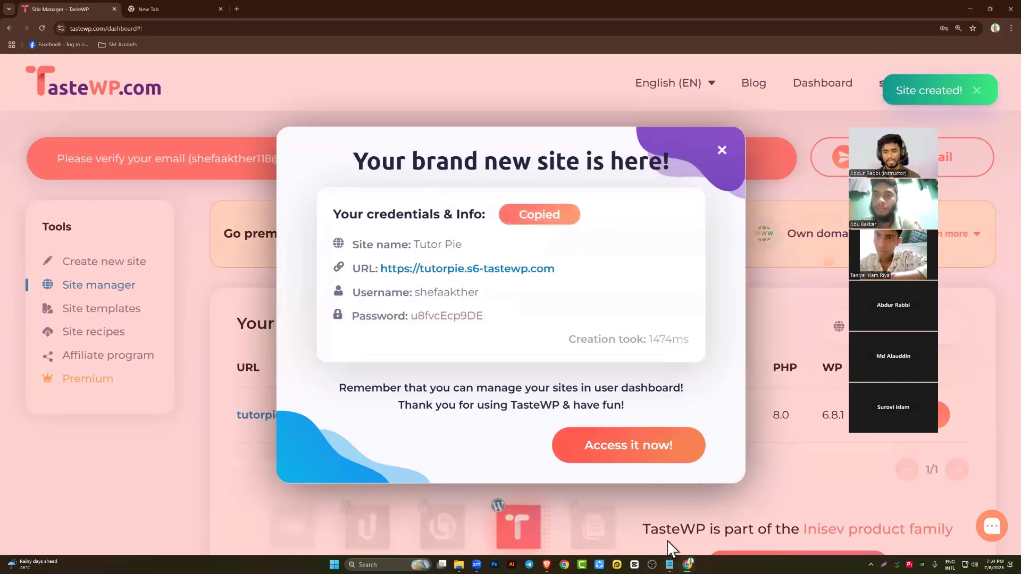
{"action": "left_click", "coordinate": [669, 565]}
{"action": "key", "text": "ctrl+a"}
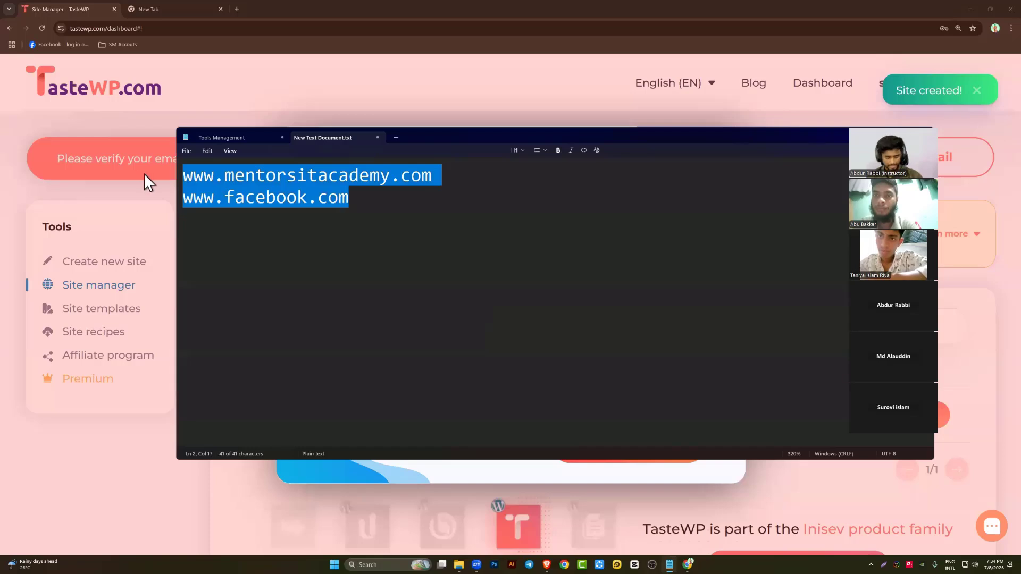
{"action": "key", "text": "ctrl+v"}
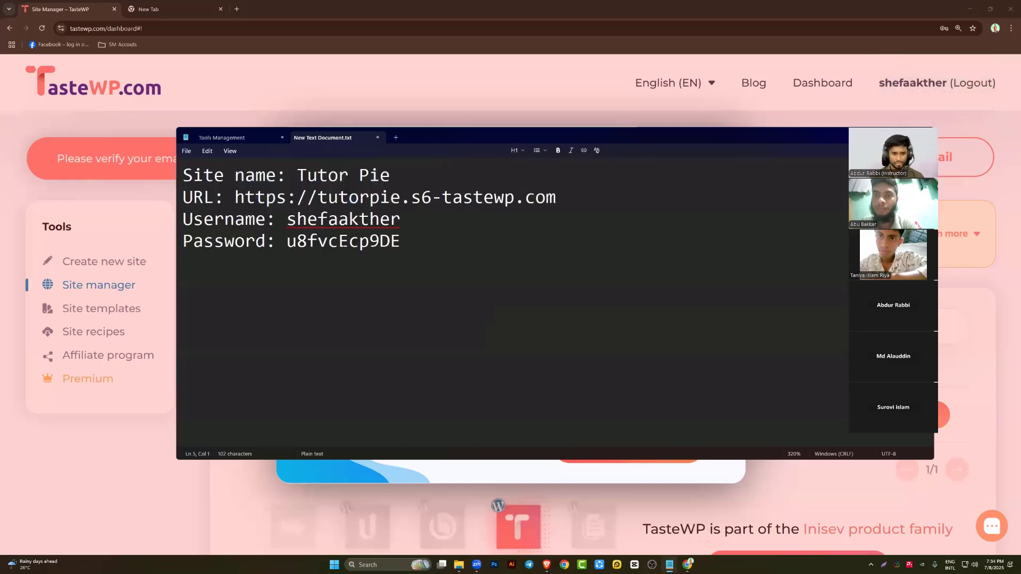
Remove the trailing blank line and the "URL:" label in front of the site address in the note
{"action": "key", "text": "BackSpace"}
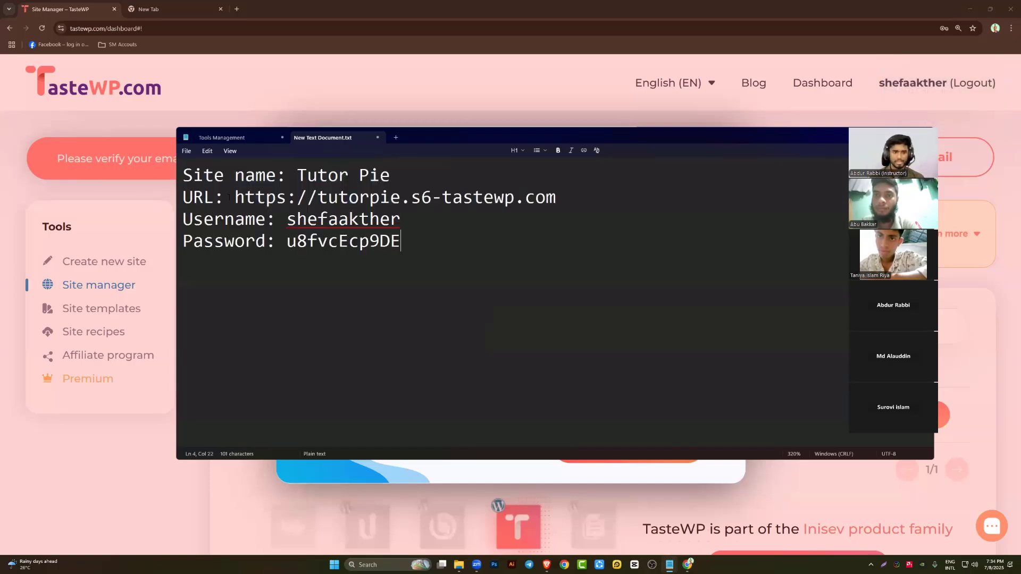
{"action": "left_click_drag", "start_coordinate": [228, 198], "coordinate": [184, 197]}
{"action": "key", "text": "BackSpace"}
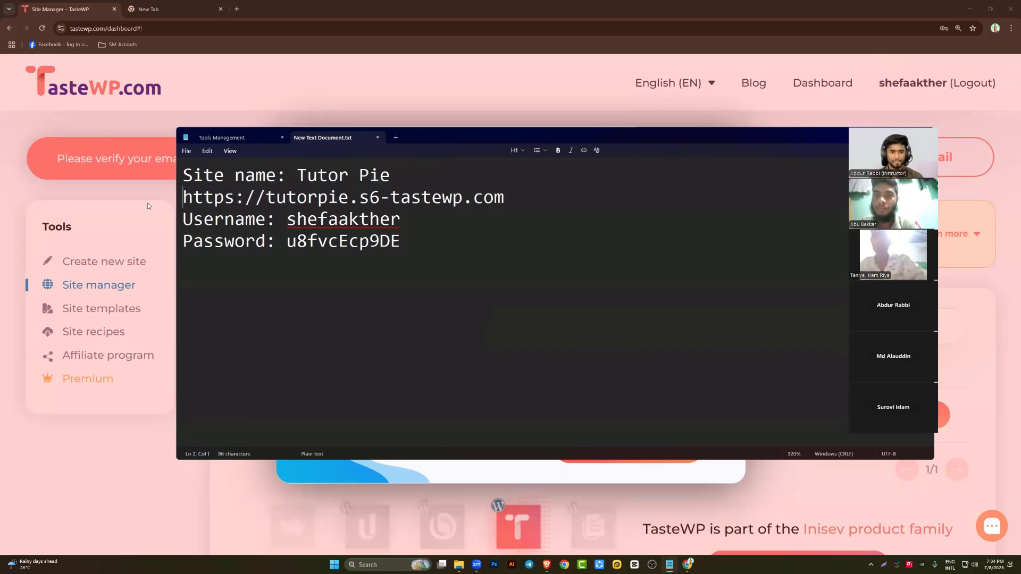
Highlight the site name and the full site address in the note to point them out
{"action": "left_click", "coordinate": [397, 173]}
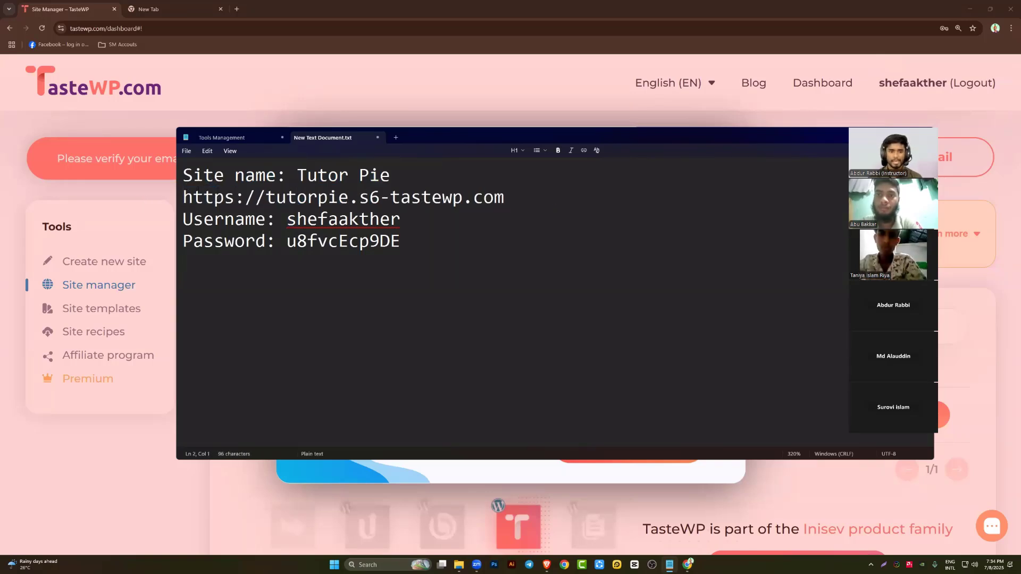
{"action": "left_click_drag", "start_coordinate": [397, 173], "coordinate": [276, 176]}
{"action": "left_click_drag", "start_coordinate": [194, 197], "coordinate": [524, 194]}
{"action": "left_click", "coordinate": [336, 205]}
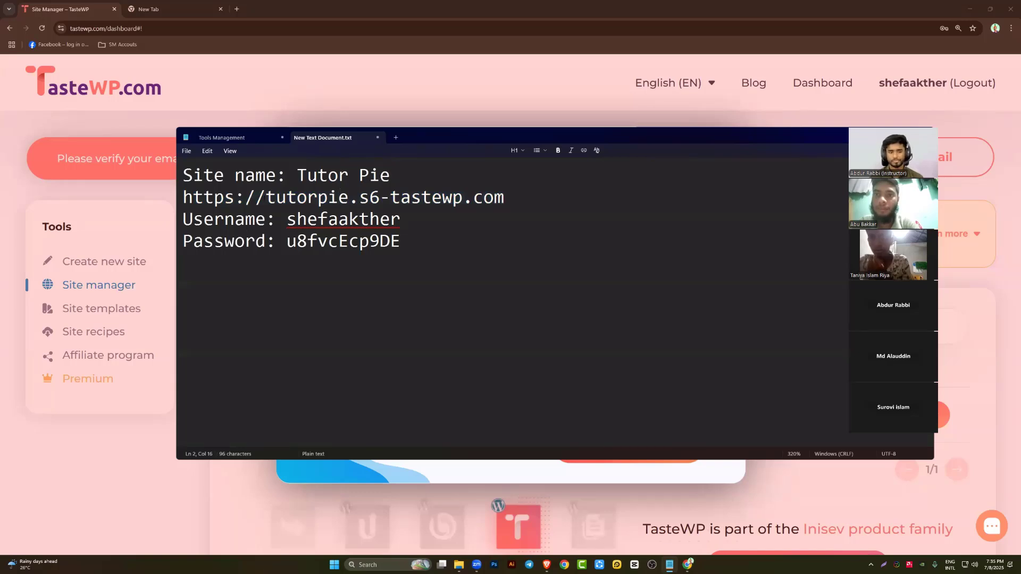
{"action": "left_click_drag", "start_coordinate": [266, 198], "coordinate": [146, 209]}
{"action": "type", "text": "wswww"}
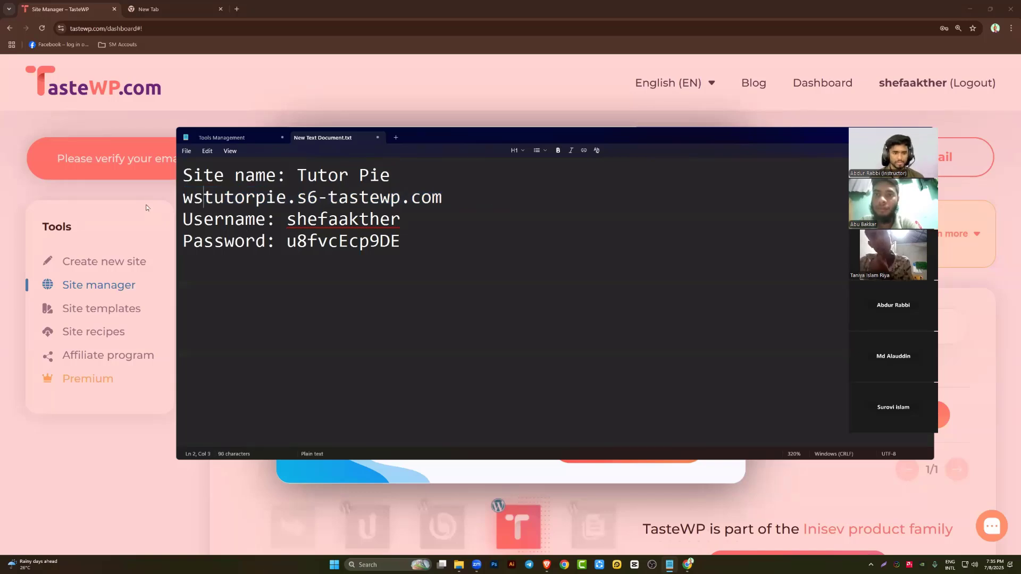
{"action": "key", "text": "BackSpace"}
{"action": "key", "text": "BackSpace"}
{"action": "key", "text": "BackSpace"}
{"action": "key", "text": "BackSpace"}
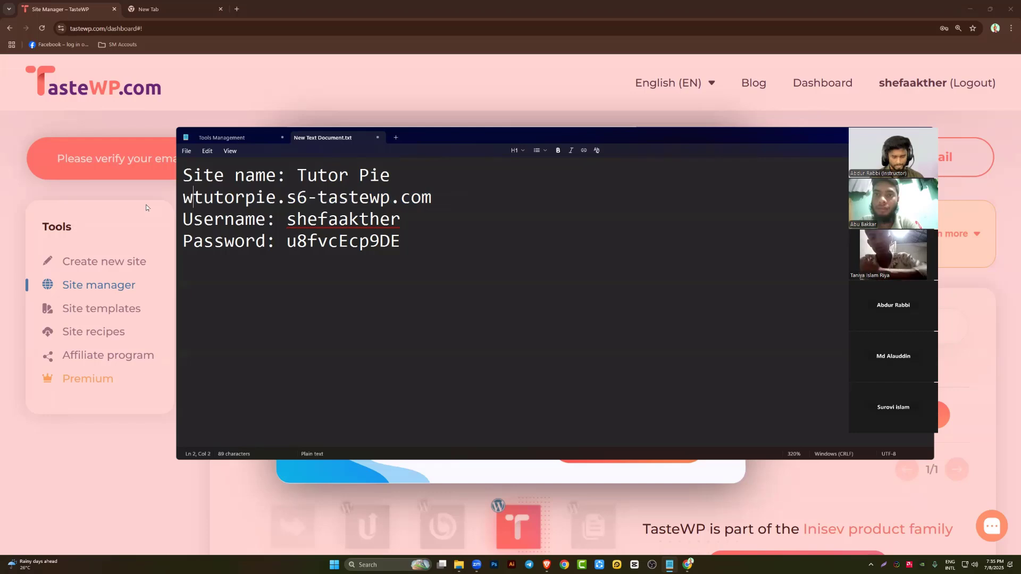
{"action": "type", "text": "sww"}
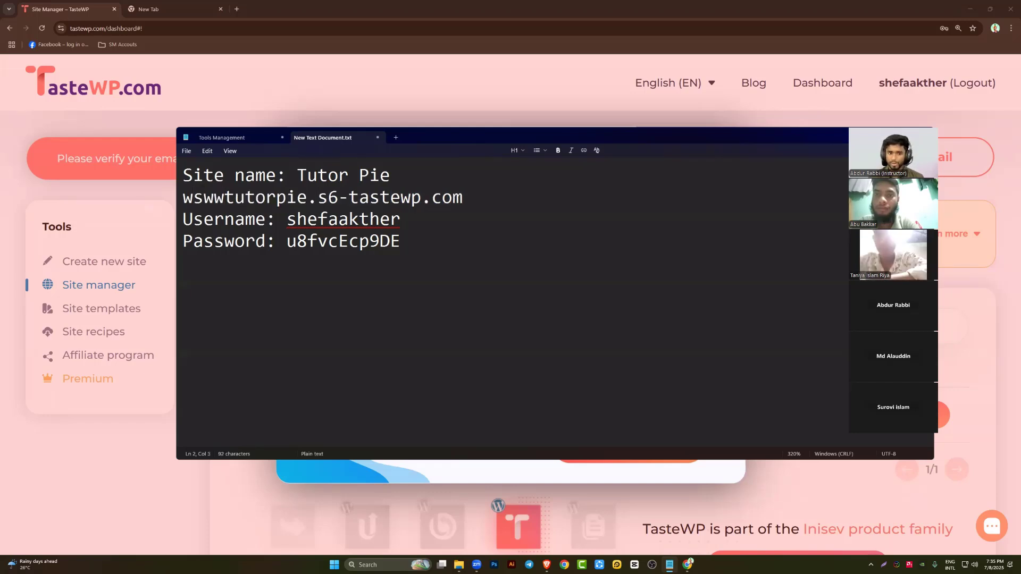
{"action": "key", "text": "ctrl+z"}
{"action": "left_click", "coordinate": [245, 219]}
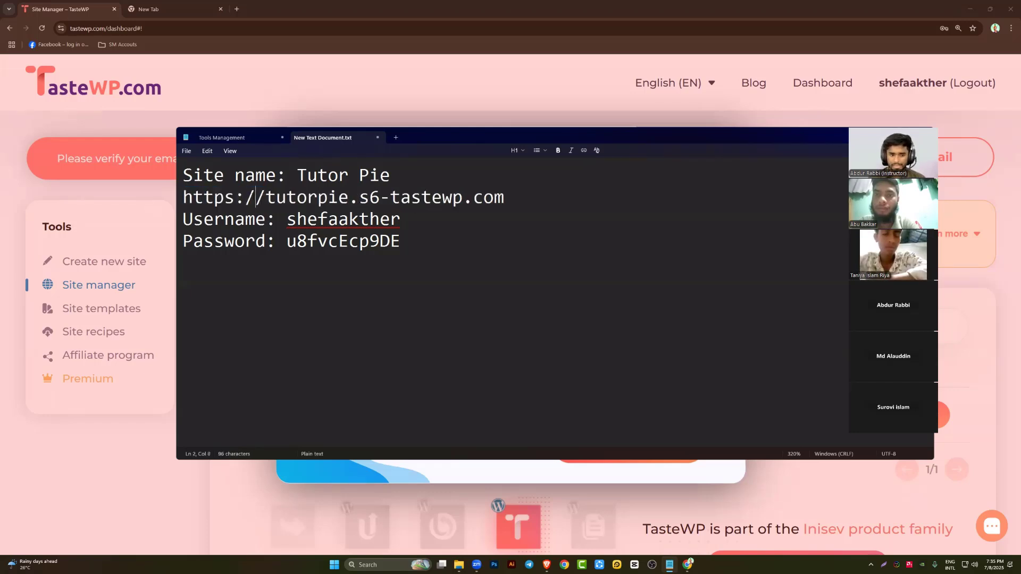
Highlight the address prefix, domain, username and password in the note to review each part of the access details
{"action": "left_click_drag", "start_coordinate": [256, 199], "coordinate": [515, 191]}
{"action": "left_click", "coordinate": [224, 197]}
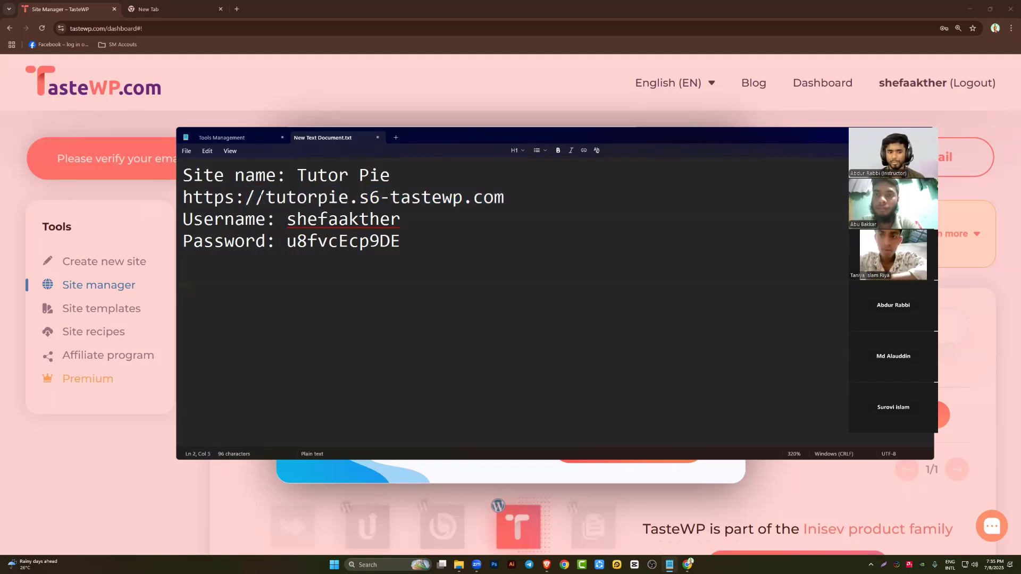
{"action": "left_click_drag", "start_coordinate": [265, 197], "coordinate": [165, 203]}
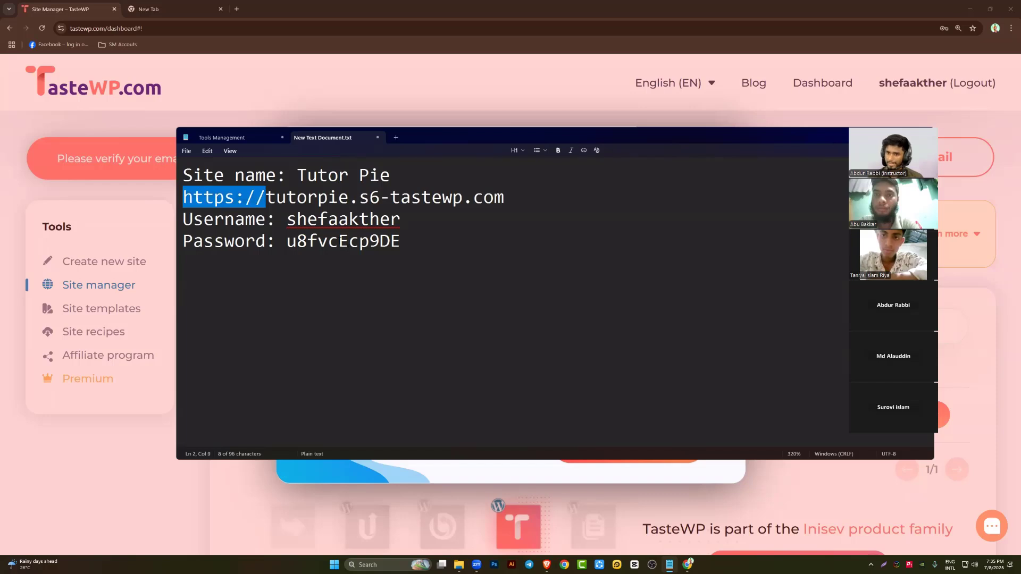
{"action": "left_click", "coordinate": [339, 242]}
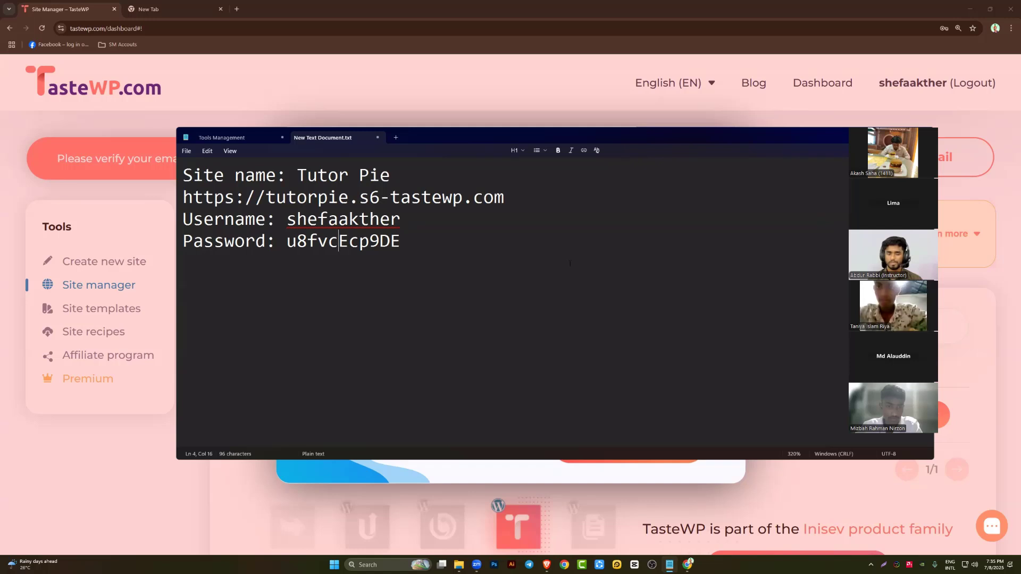
{"action": "left_click_drag", "start_coordinate": [266, 198], "coordinate": [547, 200]}
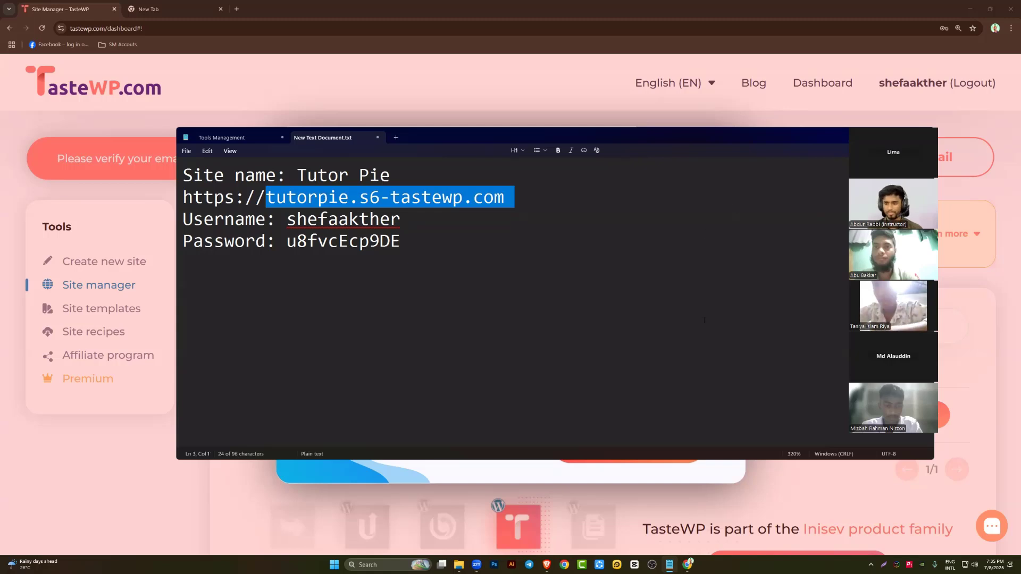
{"action": "left_click_drag", "start_coordinate": [307, 241], "coordinate": [185, 194]}
{"action": "left_click", "coordinate": [410, 229]}
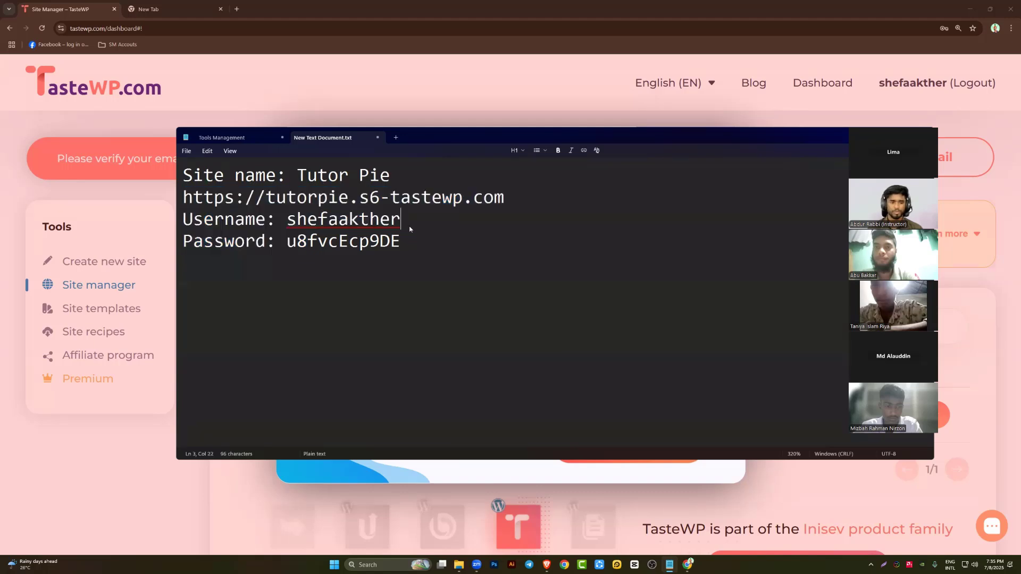
{"action": "left_click_drag", "start_coordinate": [402, 242], "coordinate": [176, 169]}
{"action": "left_click_drag", "start_coordinate": [287, 219], "coordinate": [288, 242]}
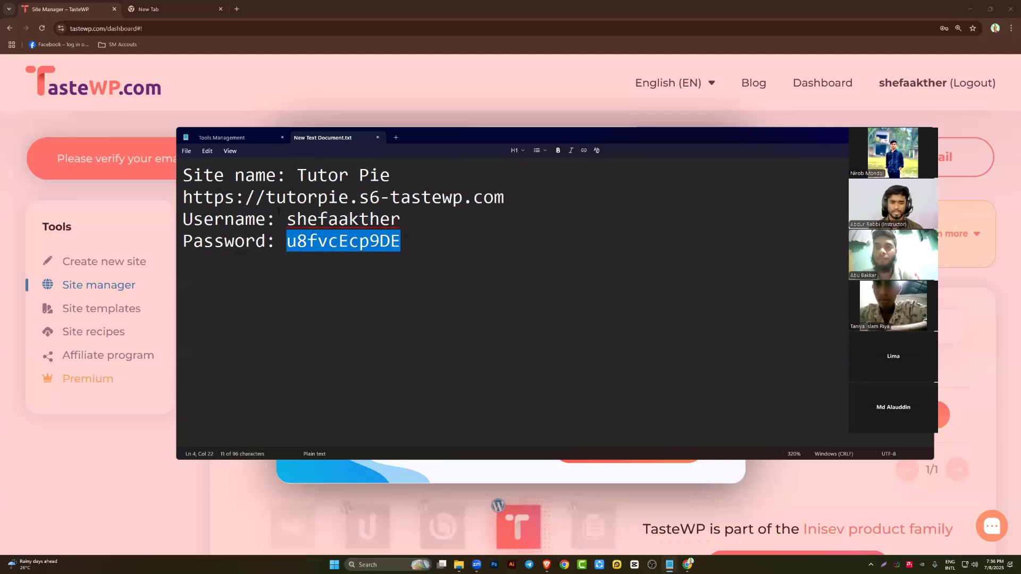
Compare the site address in the note with the credentials shown in the browser, and minimize Notepad
{"action": "left_click", "coordinate": [299, 4]}
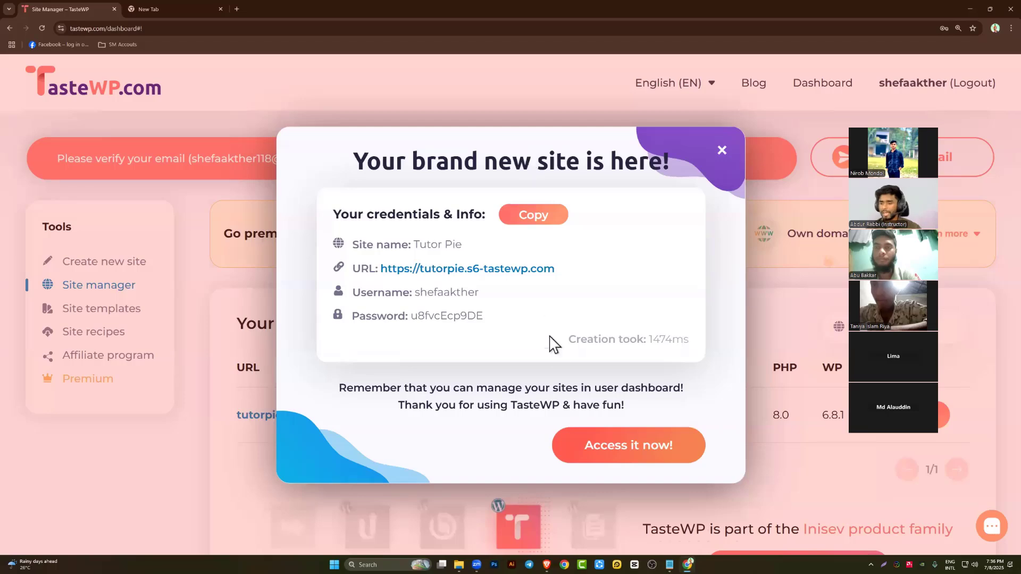
{"action": "left_click", "coordinate": [671, 540]}
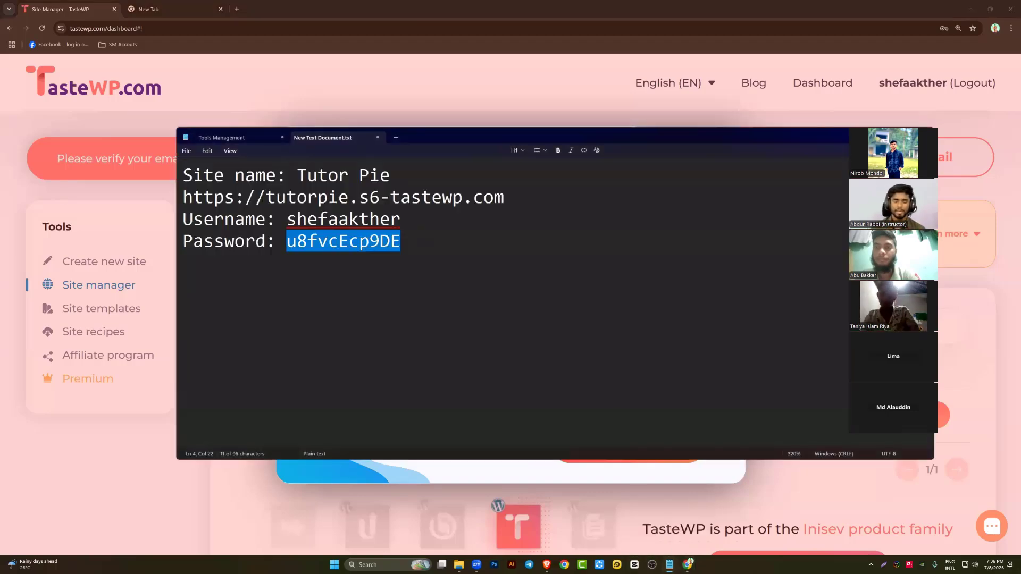
{"action": "left_click_drag", "start_coordinate": [182, 197], "coordinate": [519, 189]}
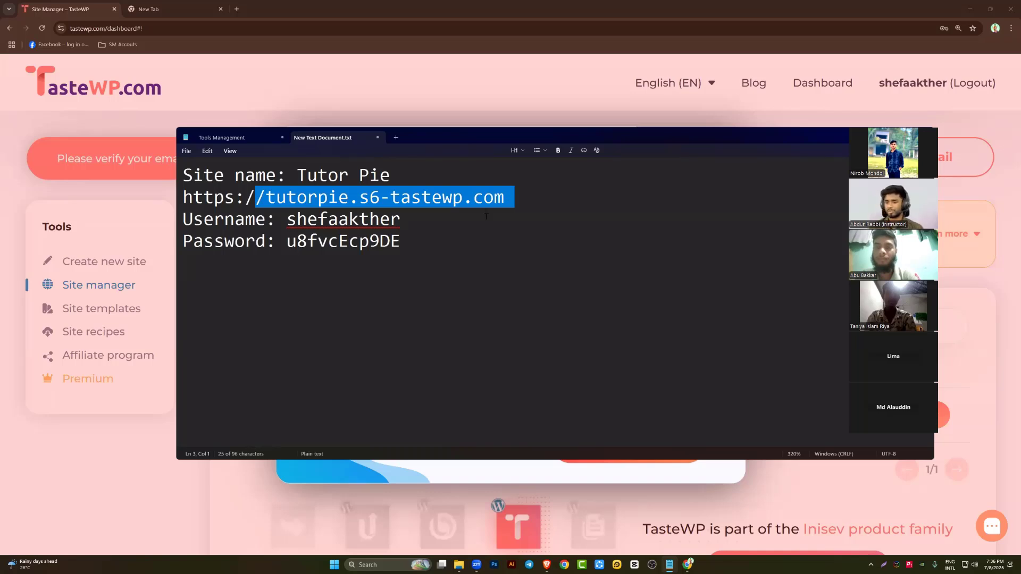
{"action": "left_click_drag", "start_coordinate": [682, 142], "coordinate": [611, 166]}
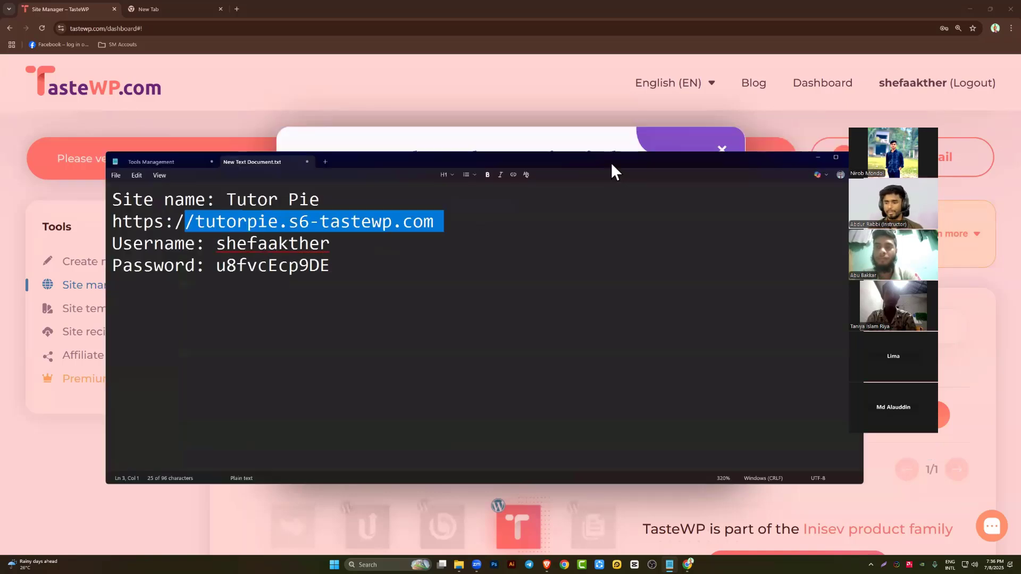
{"action": "left_click", "coordinate": [331, 243]}
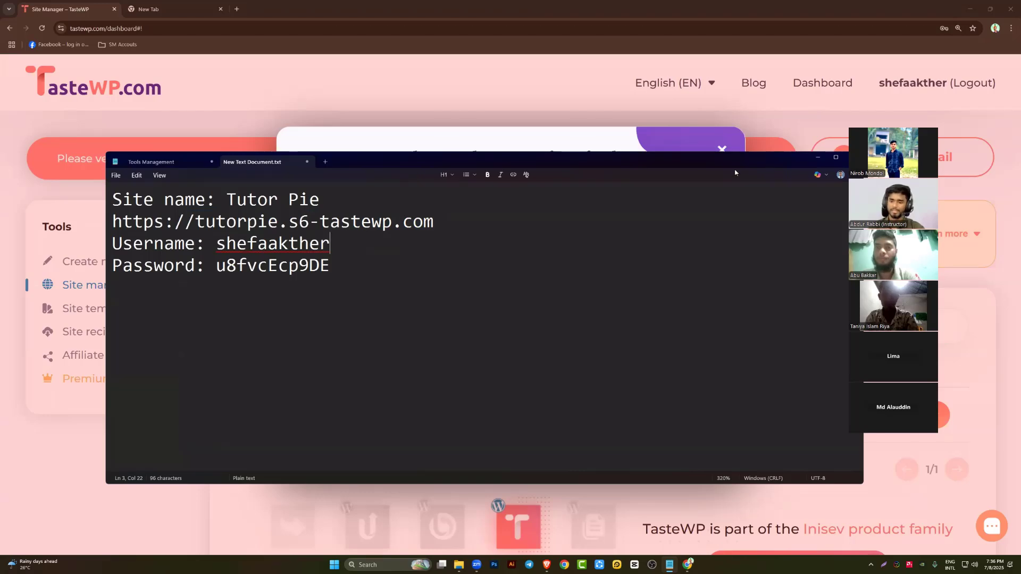
{"action": "left_click_drag", "start_coordinate": [738, 162], "coordinate": [656, 155]}
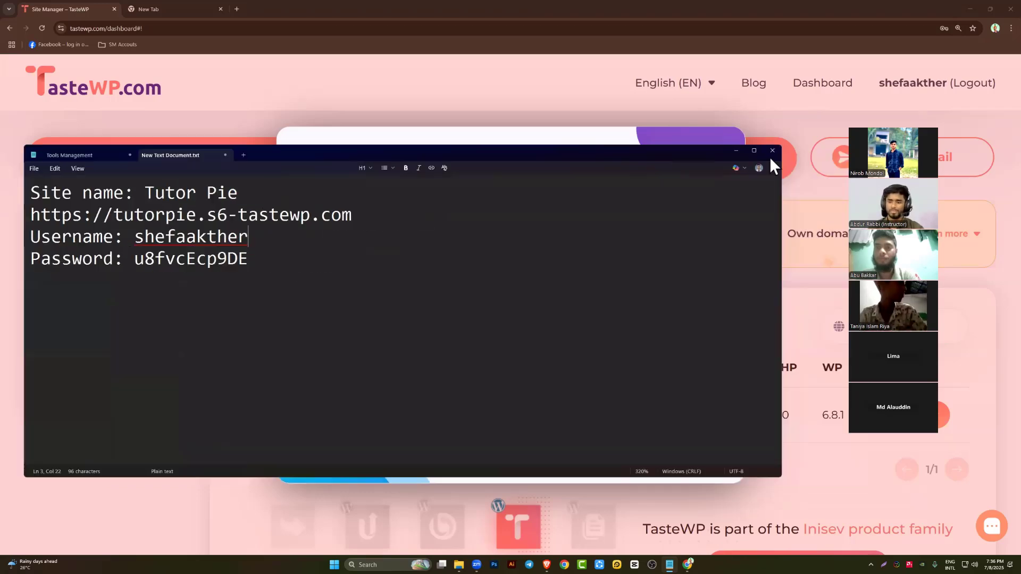
{"action": "left_click", "coordinate": [735, 150]}
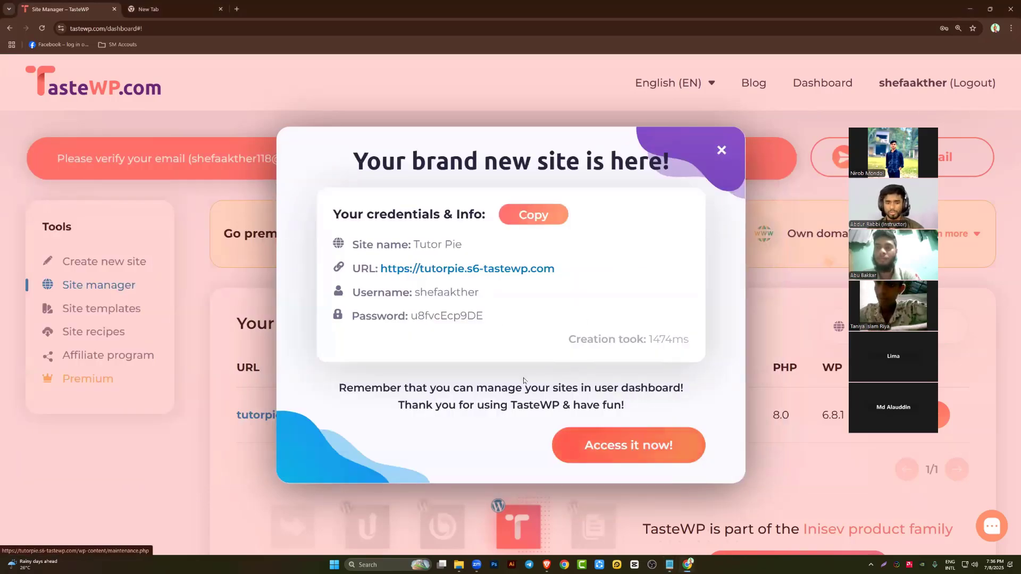
Access the new site's WordPress dashboard and dismiss its setup intro, closing the empty New Tab as well
{"action": "left_click", "coordinate": [621, 447]}
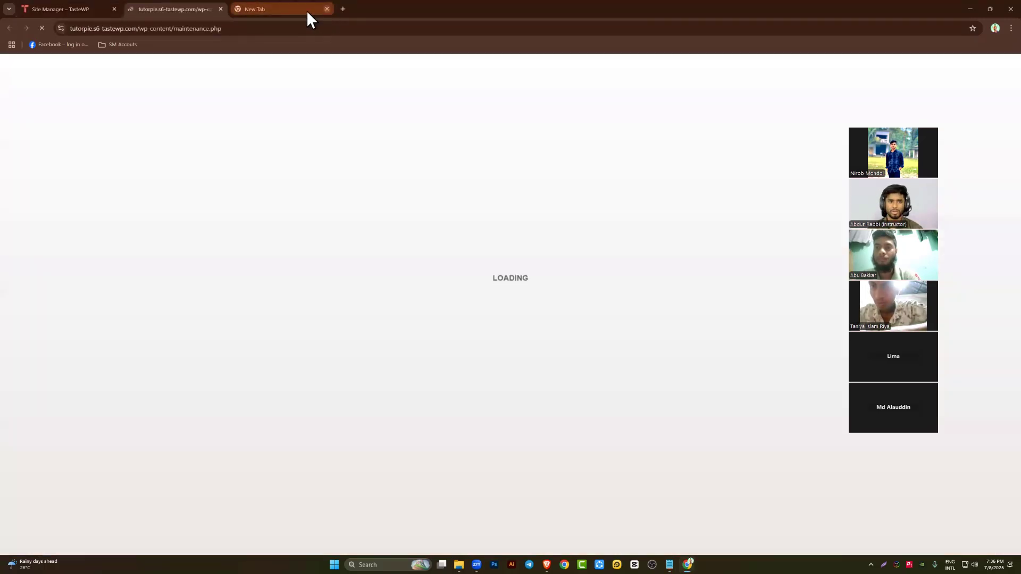
{"action": "left_click", "coordinate": [326, 9]}
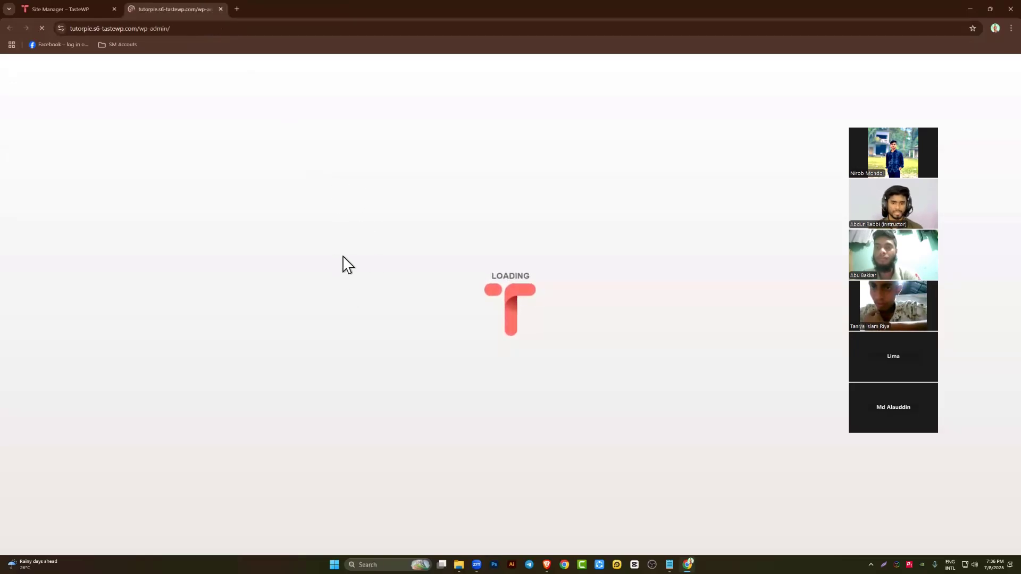
{"action": "scroll", "coordinate": [379, 252], "scroll_direction": "up", "scroll_amount": 1}
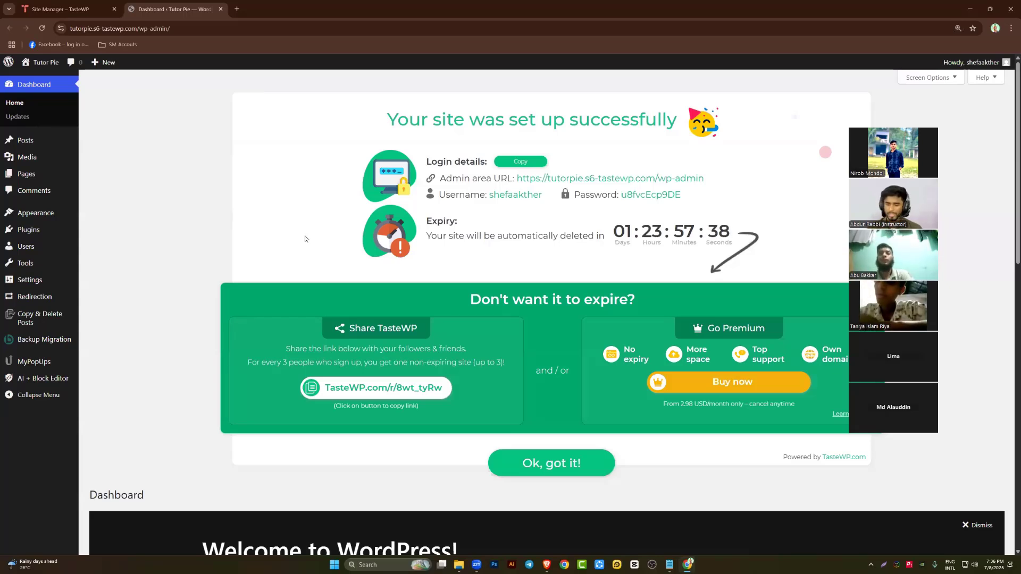
{"action": "left_click_drag", "start_coordinate": [623, 240], "coordinate": [707, 239]}
{"action": "left_click", "coordinate": [564, 464]}
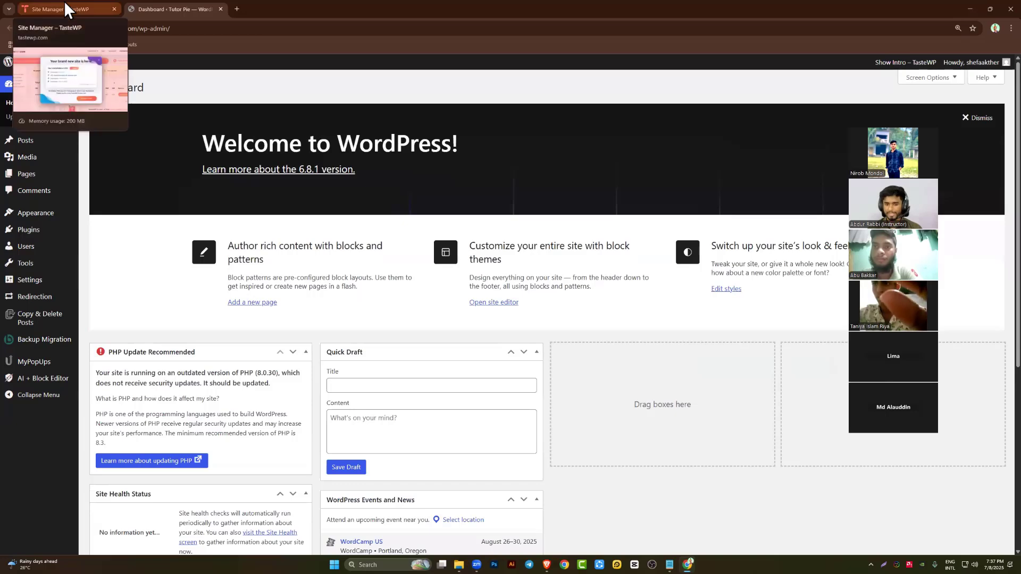
Close the credentials popup in the TasteWP site manager and examine the site's address, disk usage and expiry time
{"action": "left_click", "coordinate": [64, 3]}
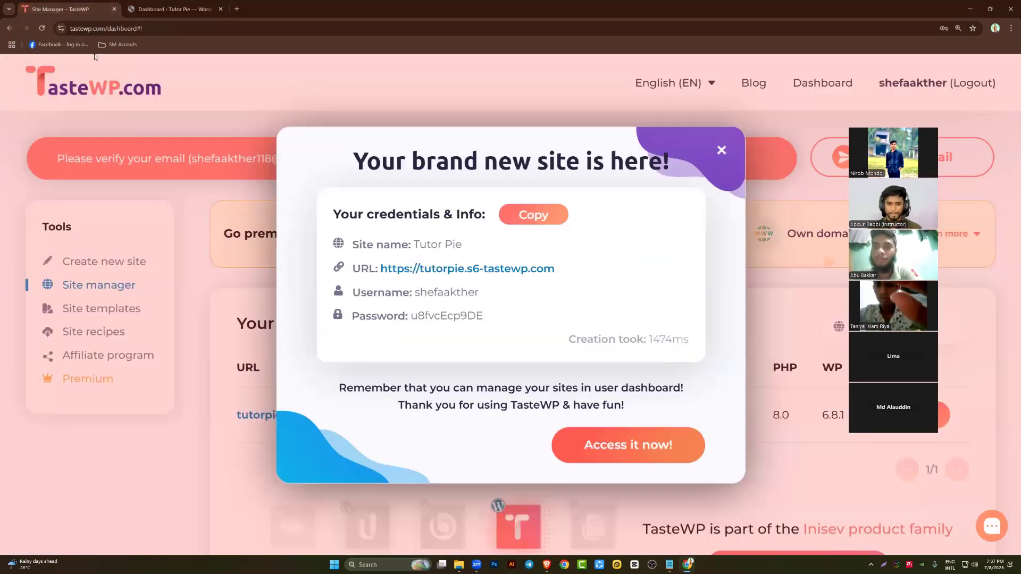
{"action": "left_click", "coordinate": [721, 151]}
{"action": "scroll", "coordinate": [722, 151], "scroll_direction": "down", "scroll_amount": 2}
{"action": "scroll", "coordinate": [456, 285], "scroll_direction": "down", "scroll_amount": 2}
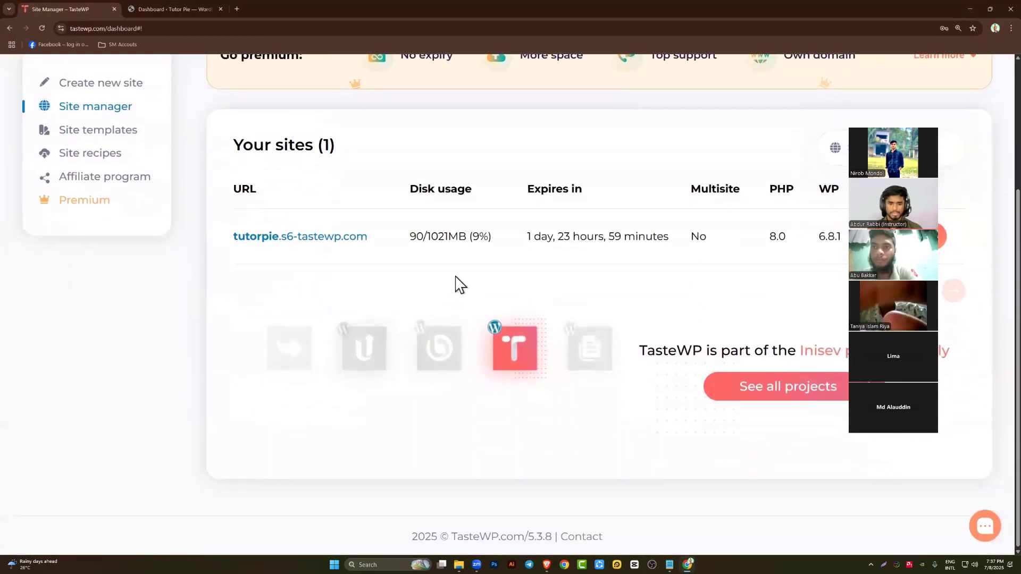
{"action": "left_click_drag", "start_coordinate": [410, 191], "coordinate": [471, 194]}
{"action": "left_click_drag", "start_coordinate": [409, 236], "coordinate": [493, 240]}
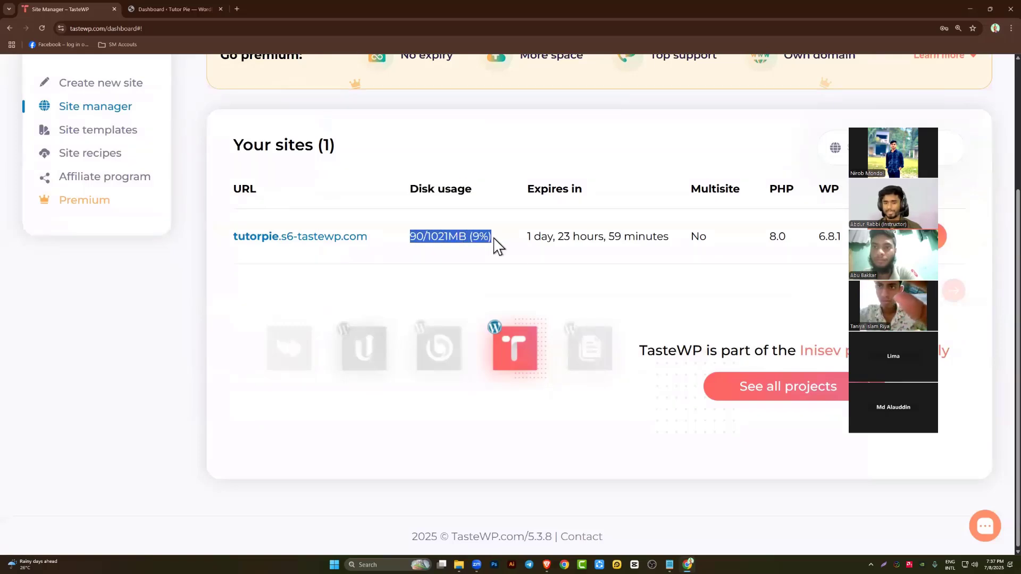
{"action": "left_click", "coordinate": [989, 181]}
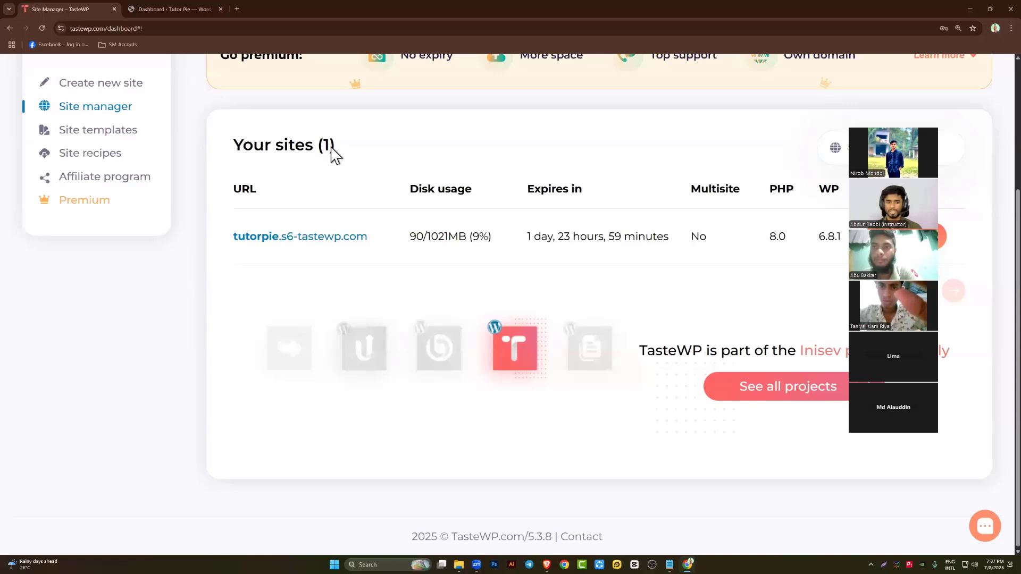
{"action": "left_click_drag", "start_coordinate": [234, 237], "coordinate": [307, 237]}
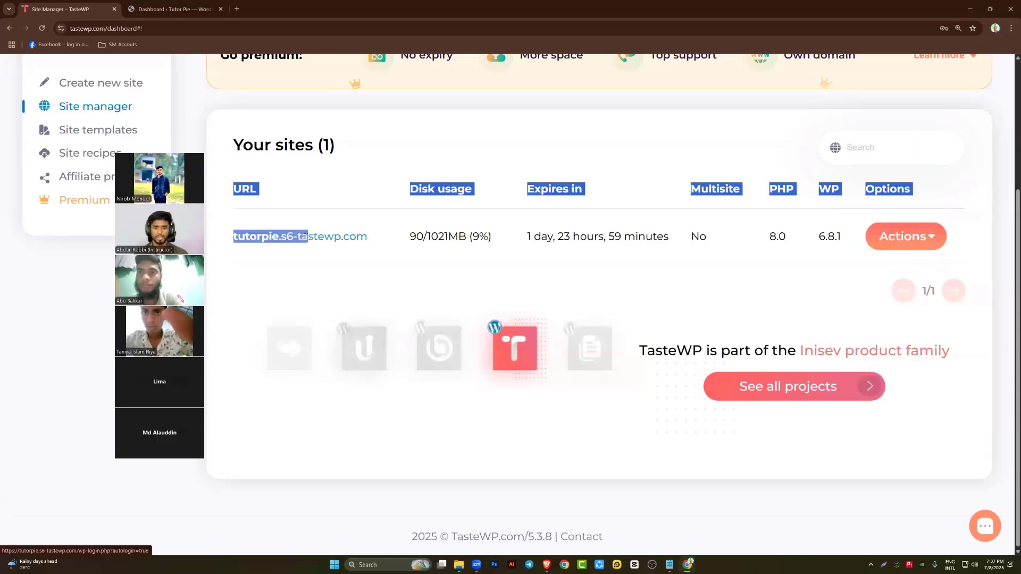
{"action": "left_click_drag", "start_coordinate": [527, 237], "coordinate": [665, 237]}
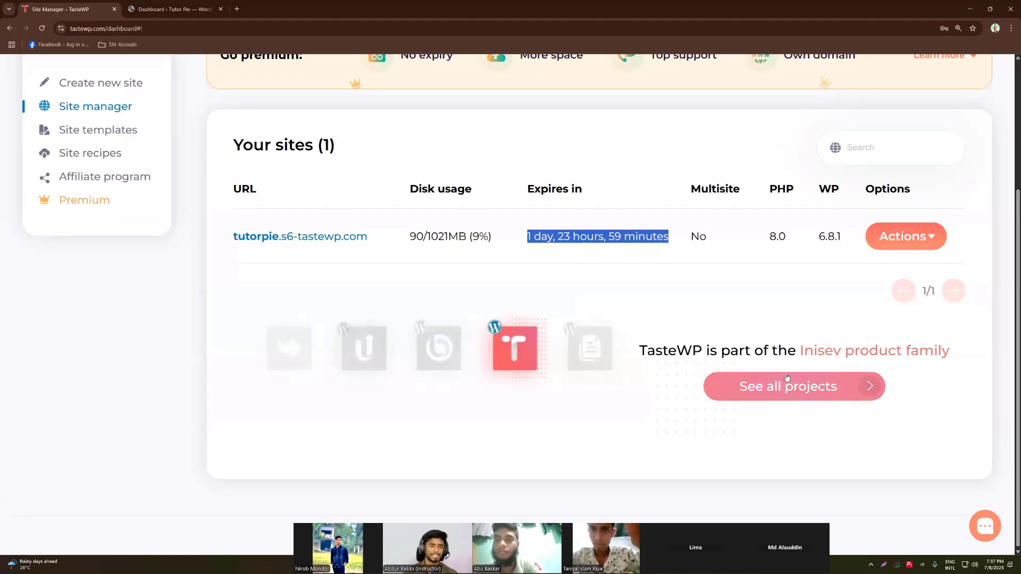
Open the form for creating a new site to view its options, and close it without creating one
{"action": "scroll", "coordinate": [782, 351], "scroll_direction": "up", "scroll_amount": 3}
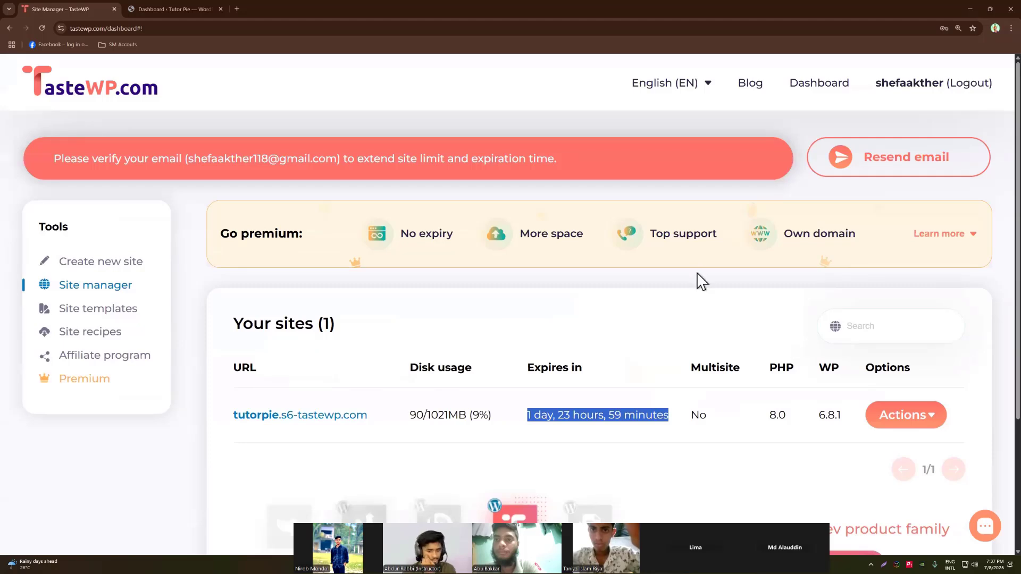
{"action": "left_click", "coordinate": [121, 266]}
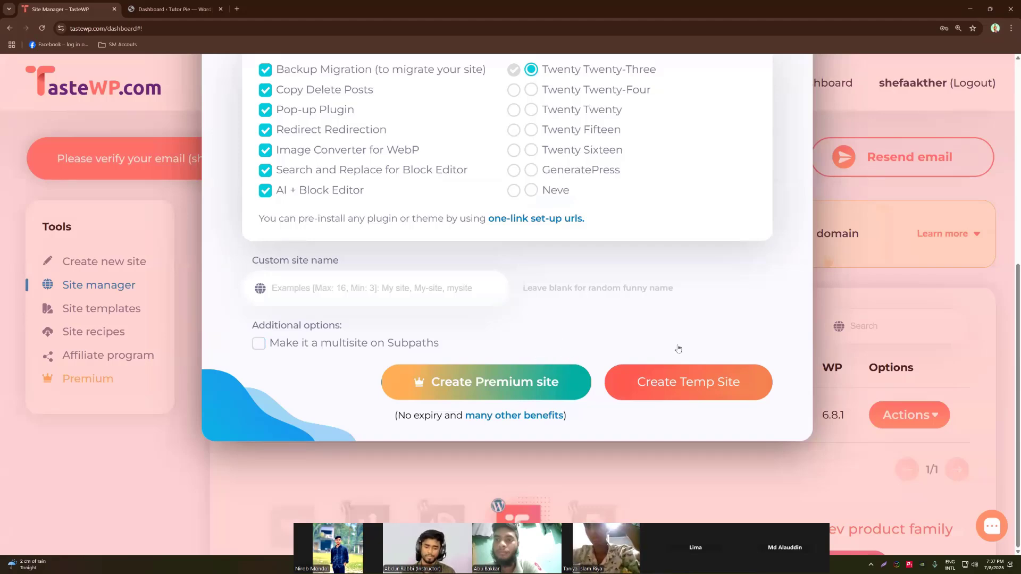
{"action": "left_click", "coordinate": [895, 309]}
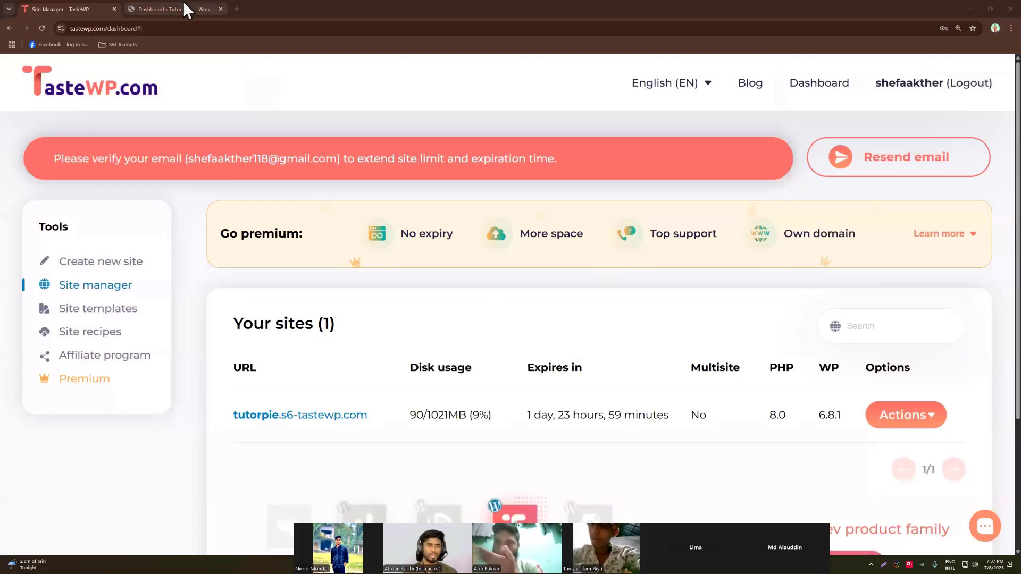
Return to the site's WordPress dashboard and mark the Dashboard menu entry with a red rectangle in a temporary screen capture
{"action": "left_click", "coordinate": [159, 9]}
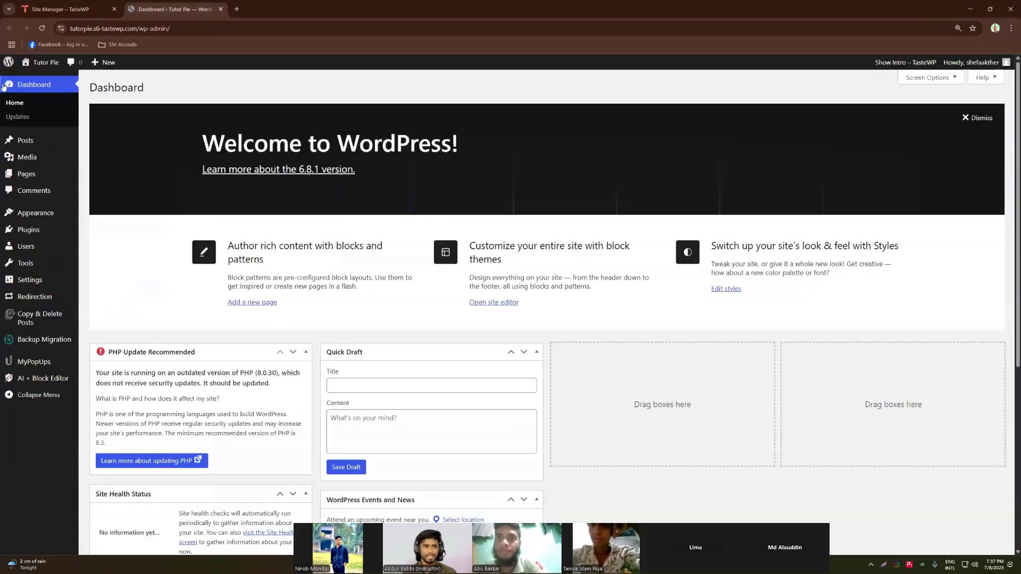
{"action": "left_click", "coordinate": [883, 541]}
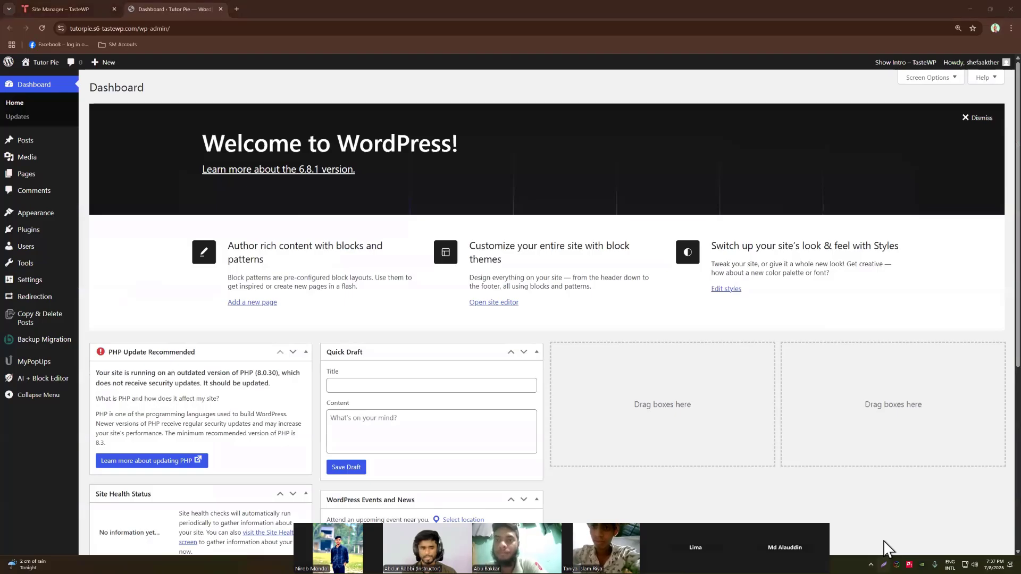
{"action": "key", "text": "Print"}
{"action": "left_click_drag", "start_coordinate": [1, 59], "coordinate": [321, 486]}
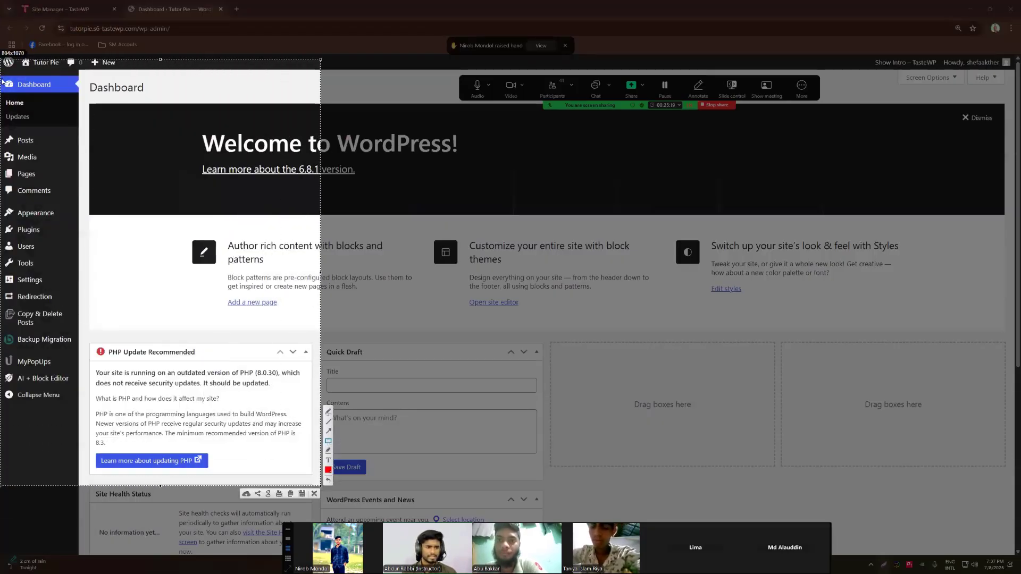
{"action": "left_click_drag", "start_coordinate": [2, 78], "coordinate": [93, 92]}
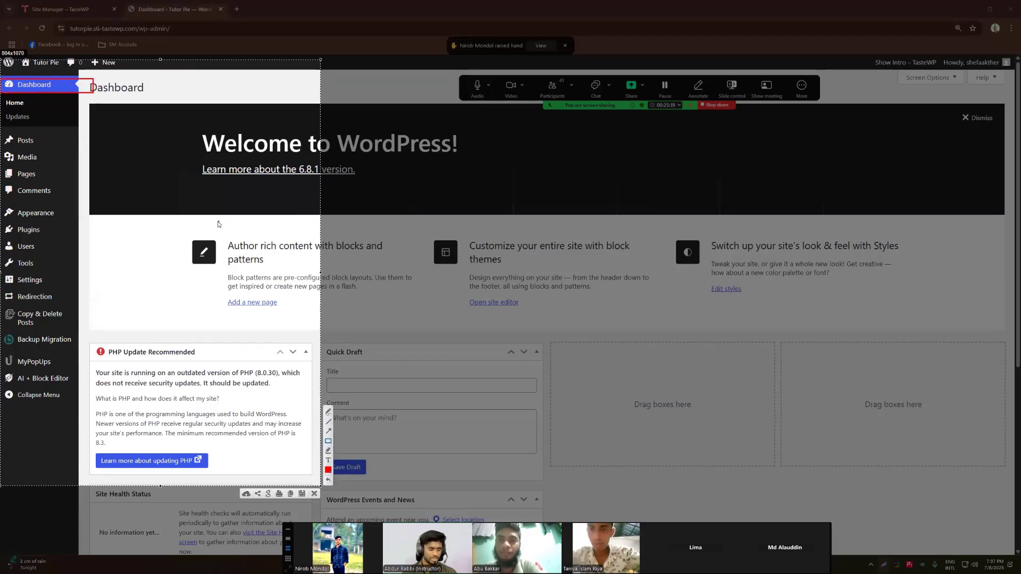
{"action": "right_click", "coordinate": [176, 178]}
{"action": "left_click", "coordinate": [210, 234]}
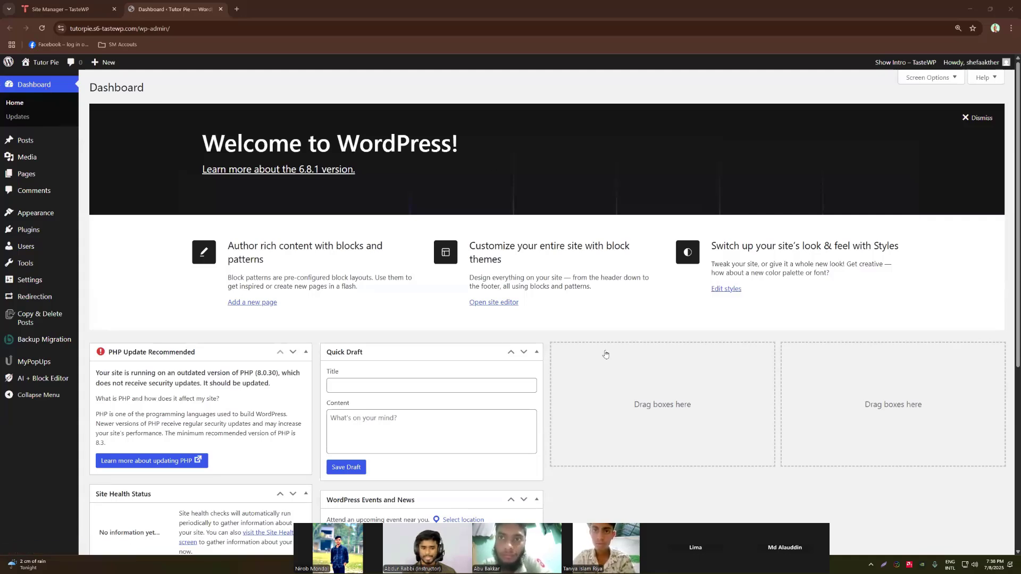
Dismiss the Welcome panel and hide all remaining dashboard boxes, from PHP Update Recommended to WordPress Events and News
{"action": "left_click", "coordinate": [964, 118]}
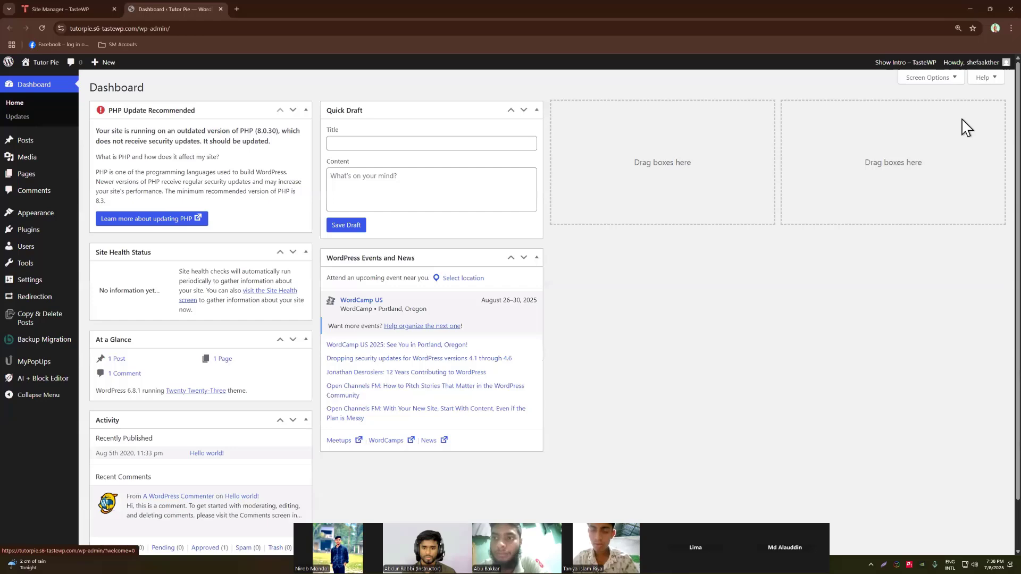
{"action": "left_click", "coordinate": [932, 79]}
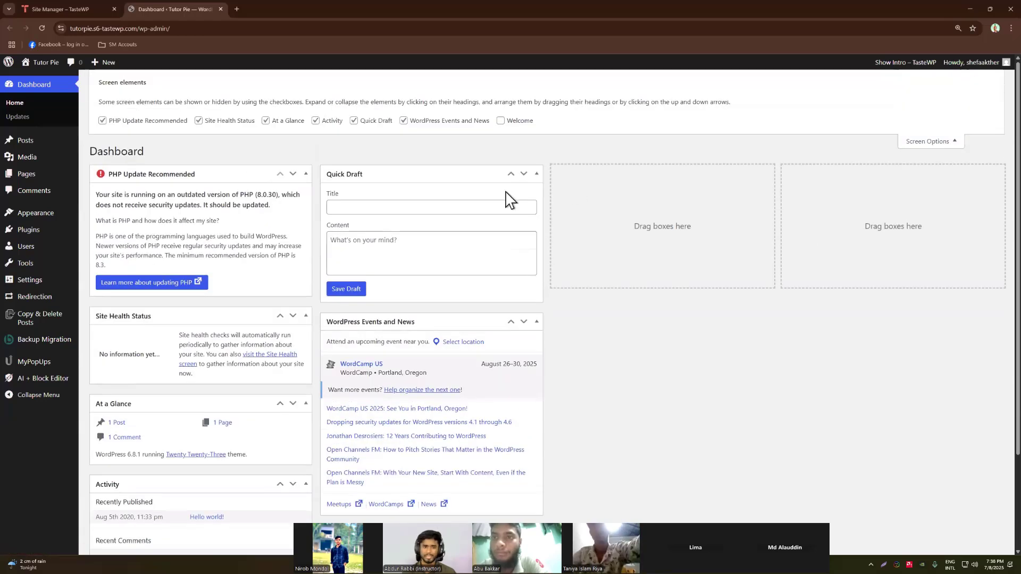
{"action": "left_click", "coordinate": [103, 121]}
{"action": "left_click", "coordinate": [266, 121]}
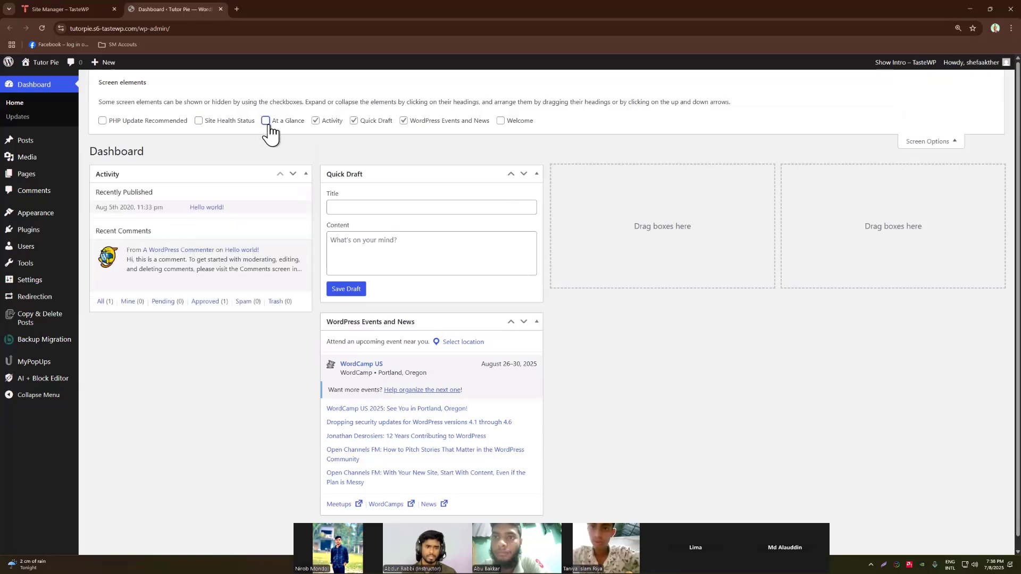
{"action": "left_click", "coordinate": [316, 120]}
{"action": "left_click", "coordinate": [354, 120]}
{"action": "left_click", "coordinate": [404, 121]}
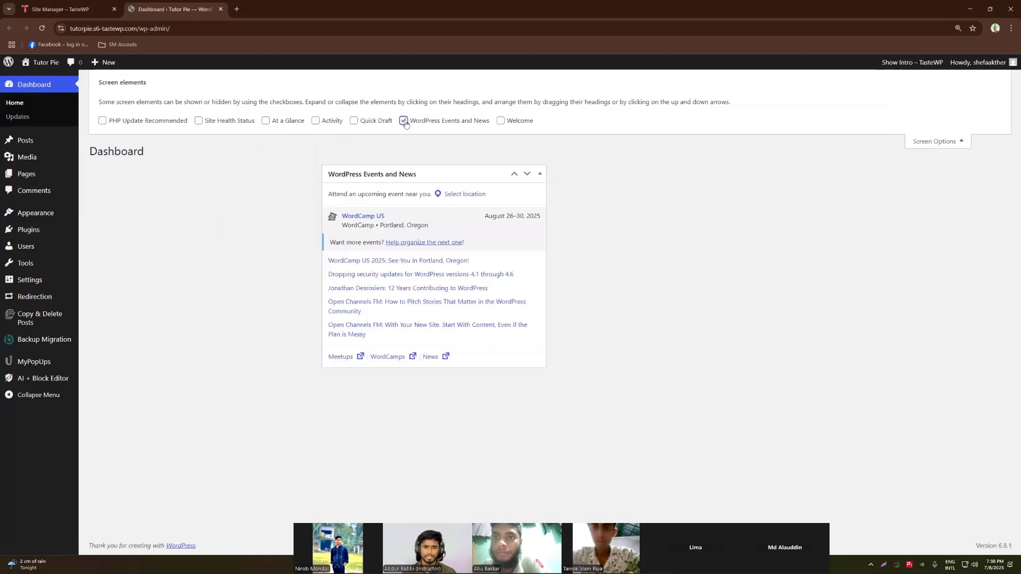
{"action": "left_click", "coordinate": [945, 142]}
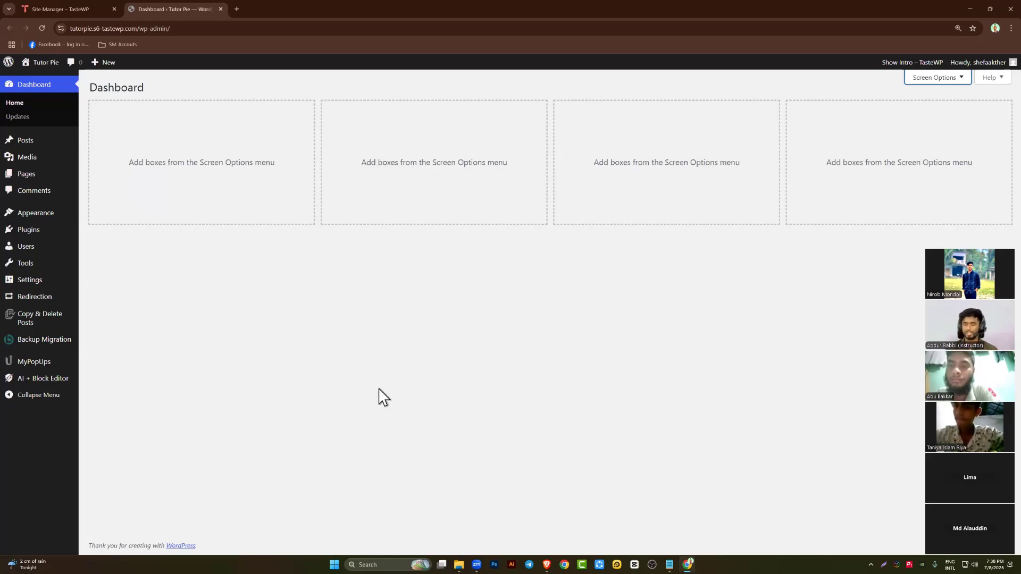
Display the installed plugins at a larger zoom and deactivate all of them with one bulk action
{"action": "mouse_move", "coordinate": [37, 237]}
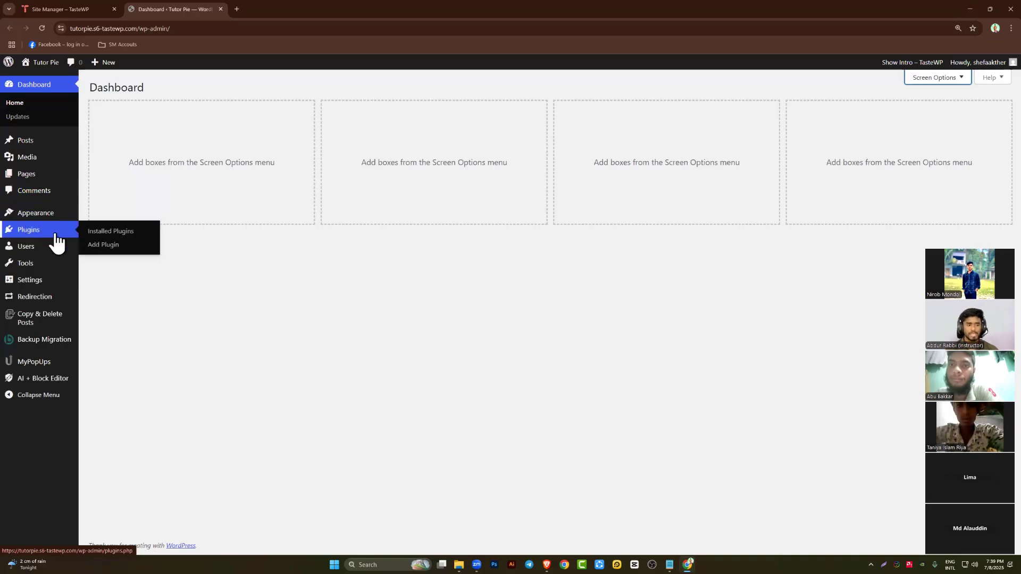
{"action": "left_click", "coordinate": [116, 235]}
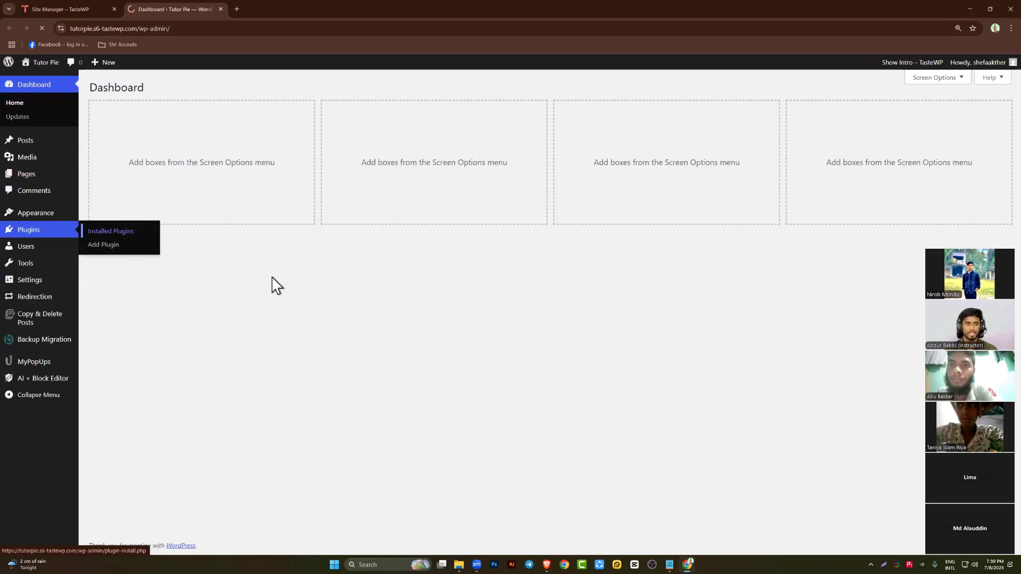
{"action": "key", "text": "ctrl+plus"}
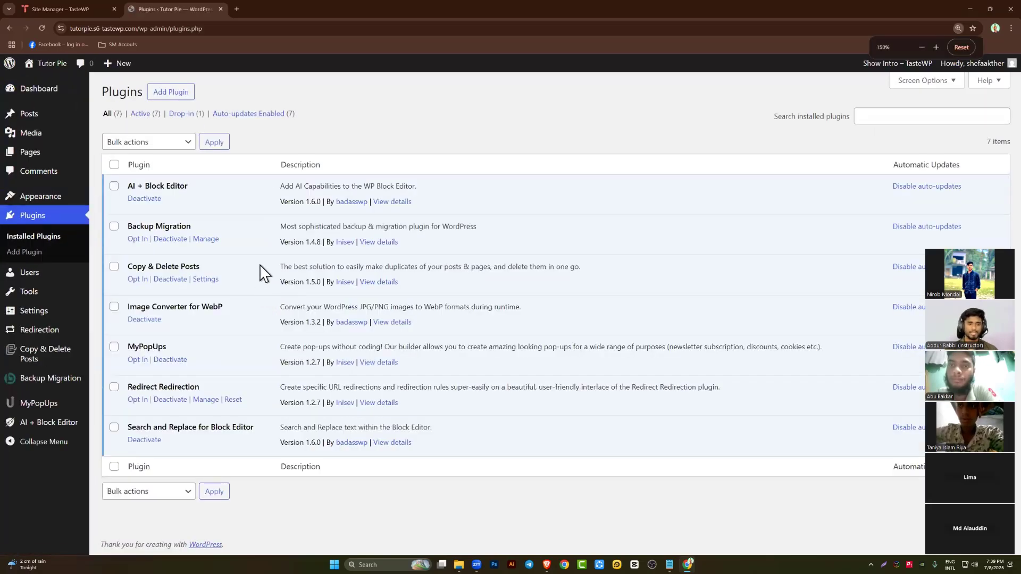
{"action": "key", "text": "ctrl+plus"}
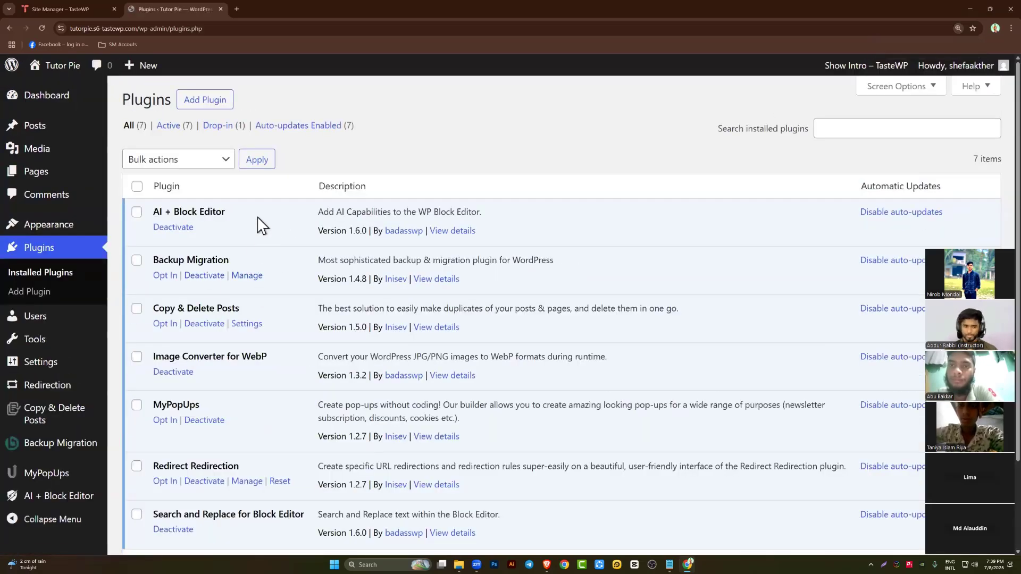
{"action": "scroll", "coordinate": [179, 333], "scroll_direction": "down", "scroll_amount": 3}
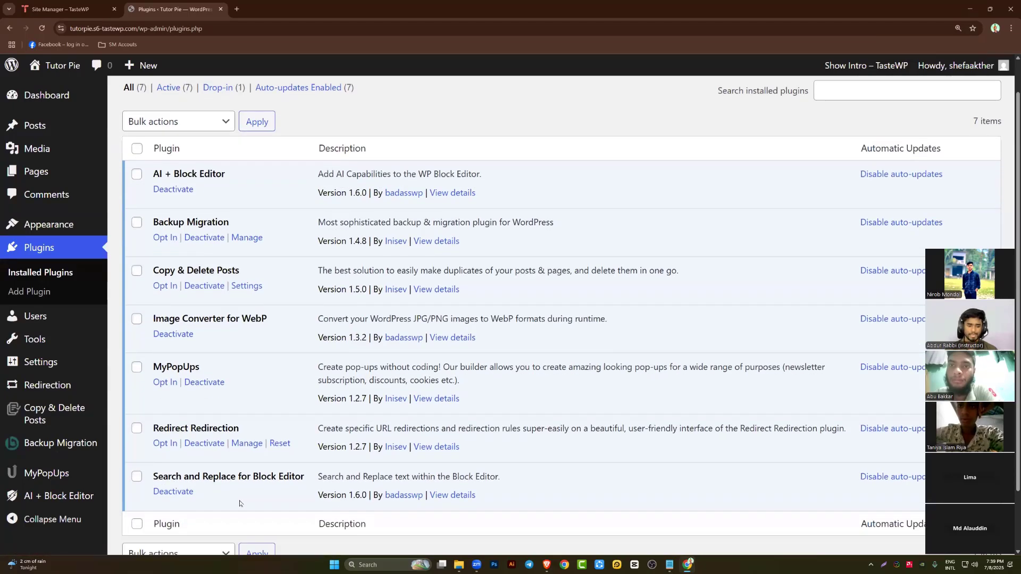
{"action": "scroll", "coordinate": [160, 213], "scroll_direction": "up", "scroll_amount": 3}
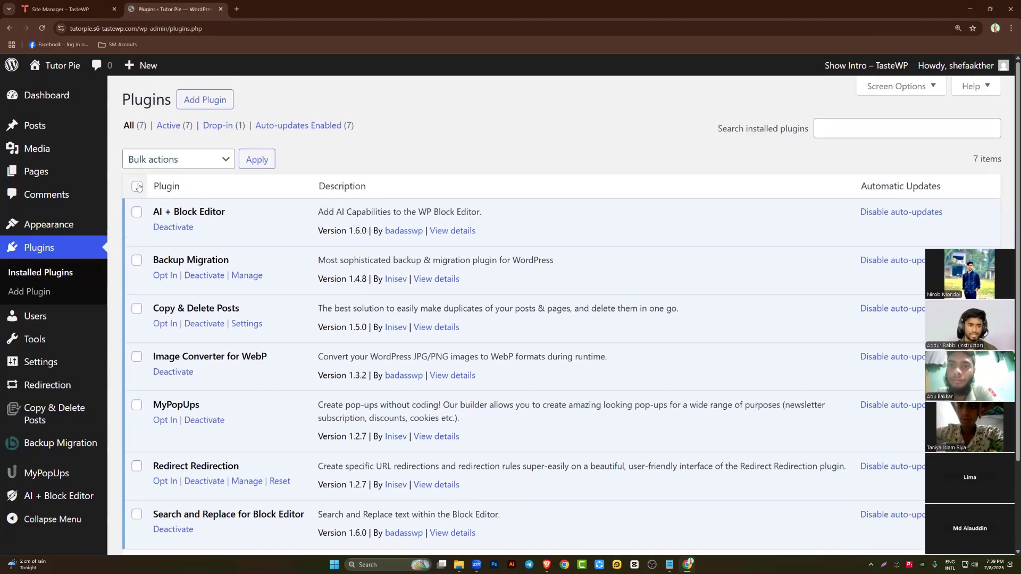
{"action": "left_click", "coordinate": [137, 187]}
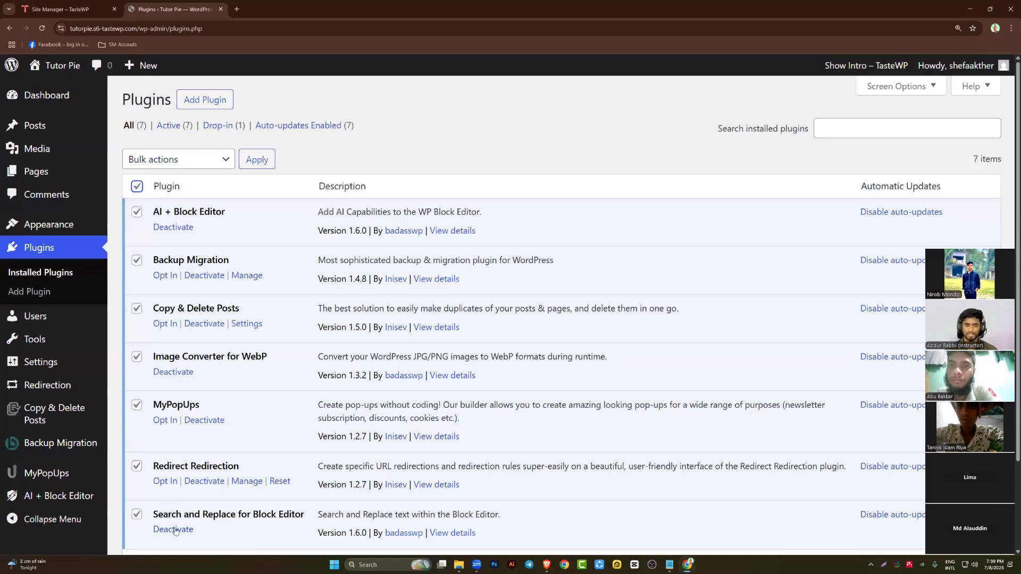
{"action": "left_click", "coordinate": [190, 162]}
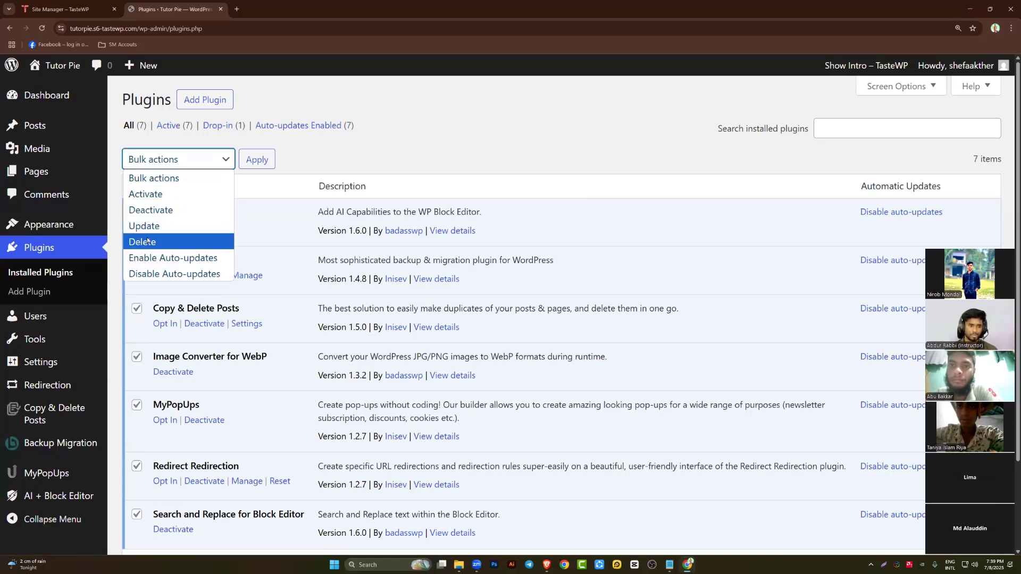
{"action": "left_click", "coordinate": [159, 211]}
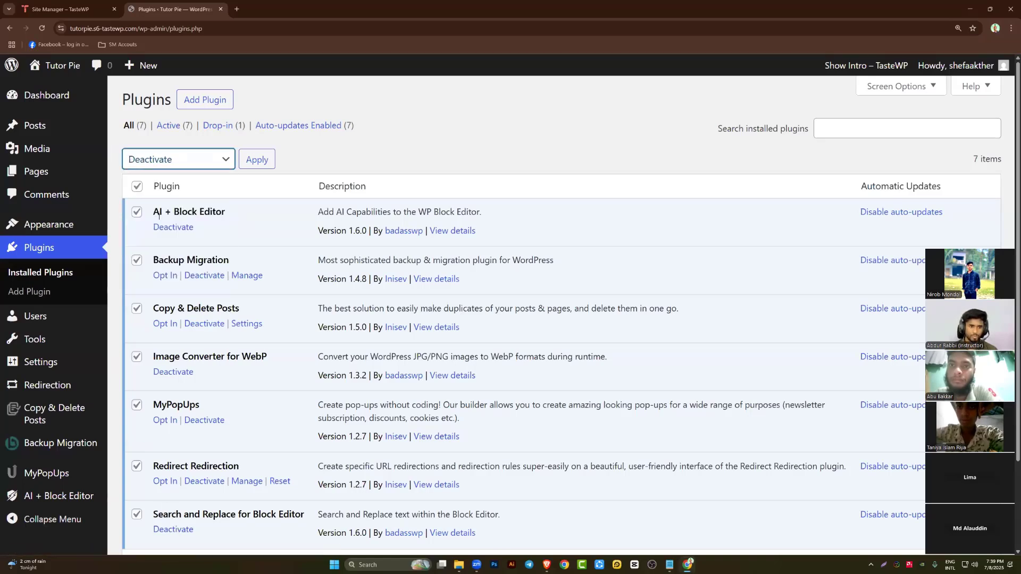
{"action": "left_click", "coordinate": [259, 163]}
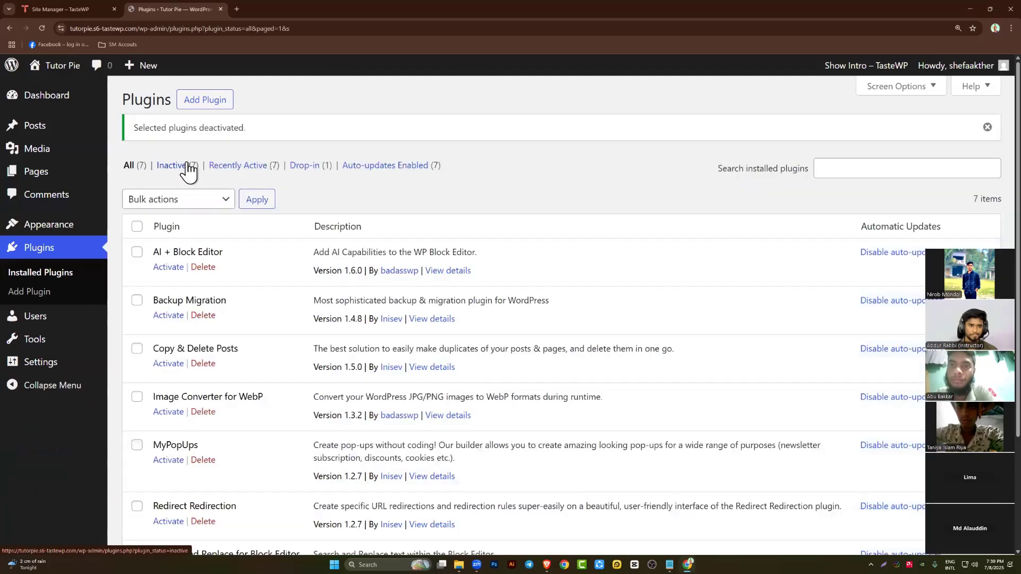
Delete all the deactivated plugins and their data in bulk, and reload the installed plugins list
{"action": "left_click", "coordinate": [137, 226]}
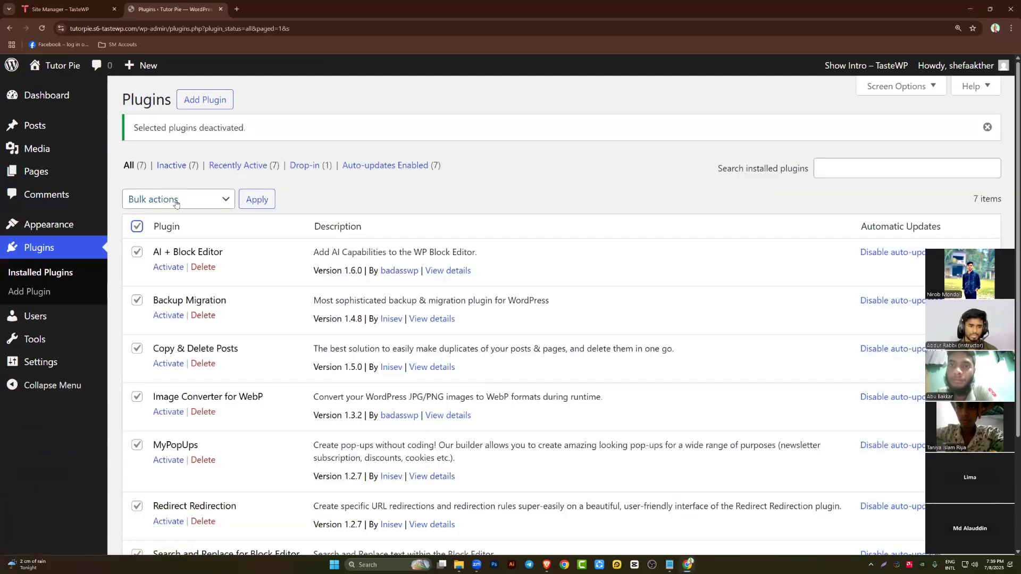
{"action": "left_click", "coordinate": [177, 204]}
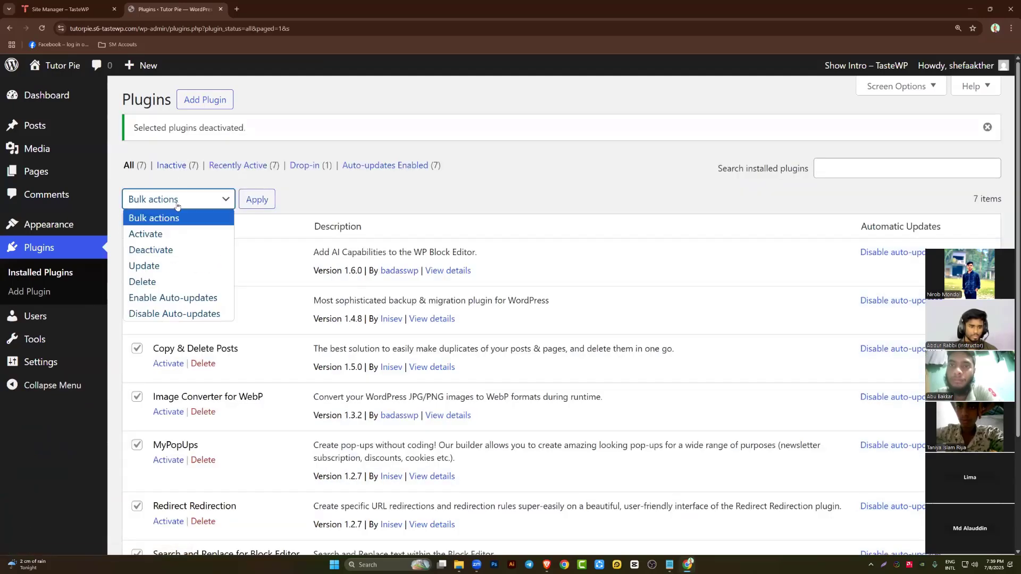
{"action": "left_click", "coordinate": [161, 283]}
{"action": "left_click", "coordinate": [258, 200]}
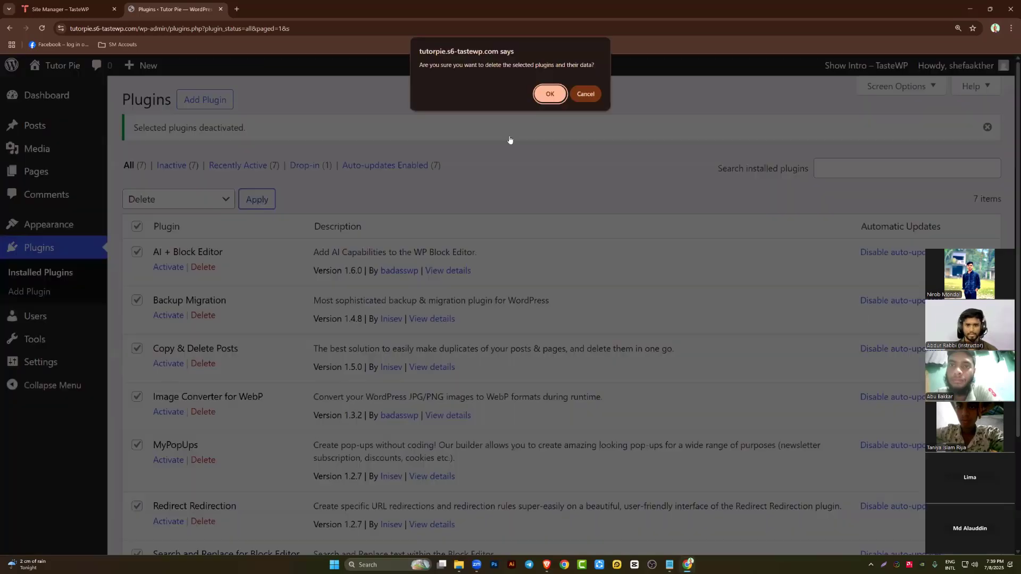
{"action": "key", "text": "Return"}
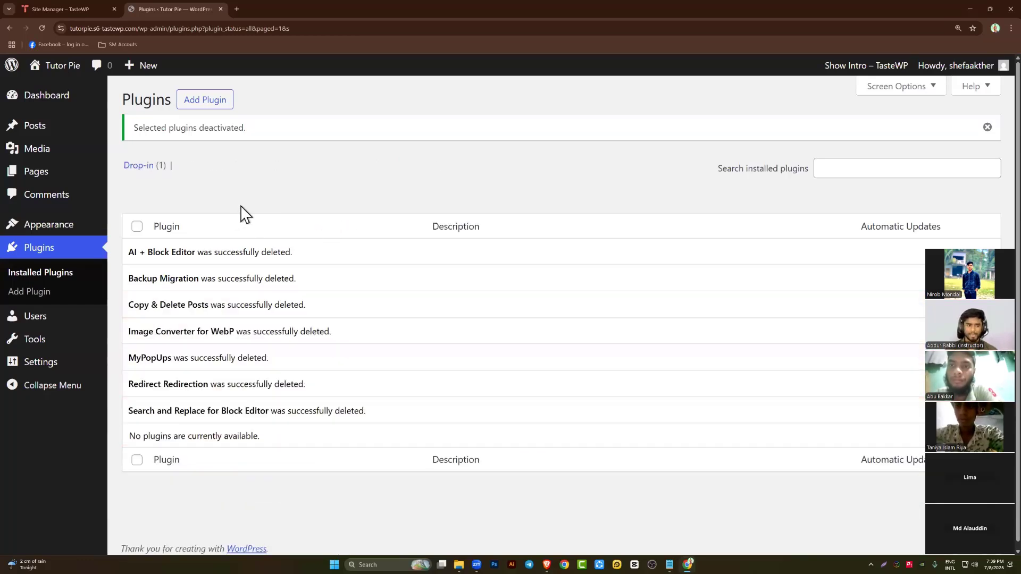
{"action": "left_click", "coordinate": [40, 270]}
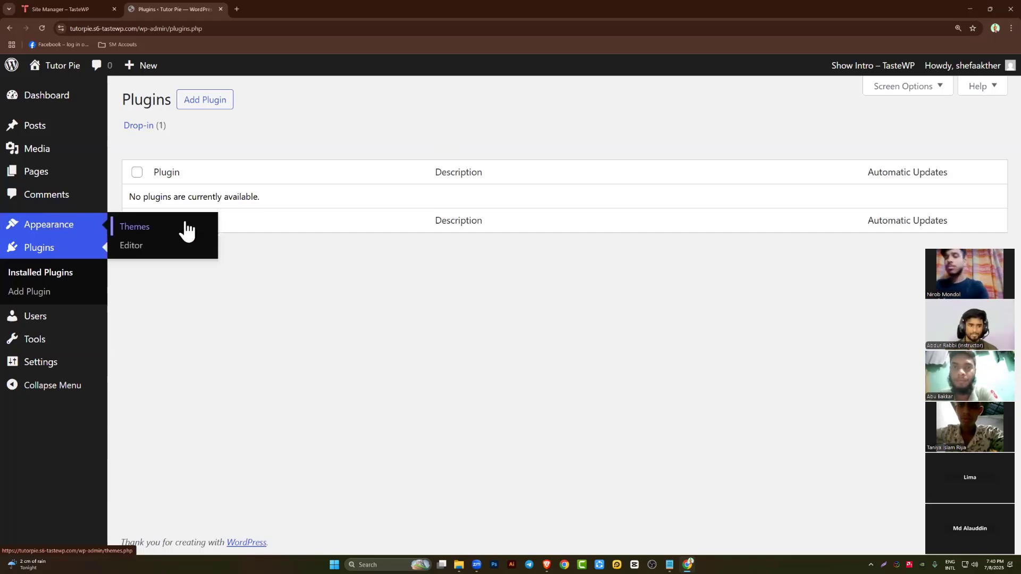
Open the installed themes and examine the details of the active Twenty Twenty-Three theme
{"action": "left_click", "coordinate": [133, 235]}
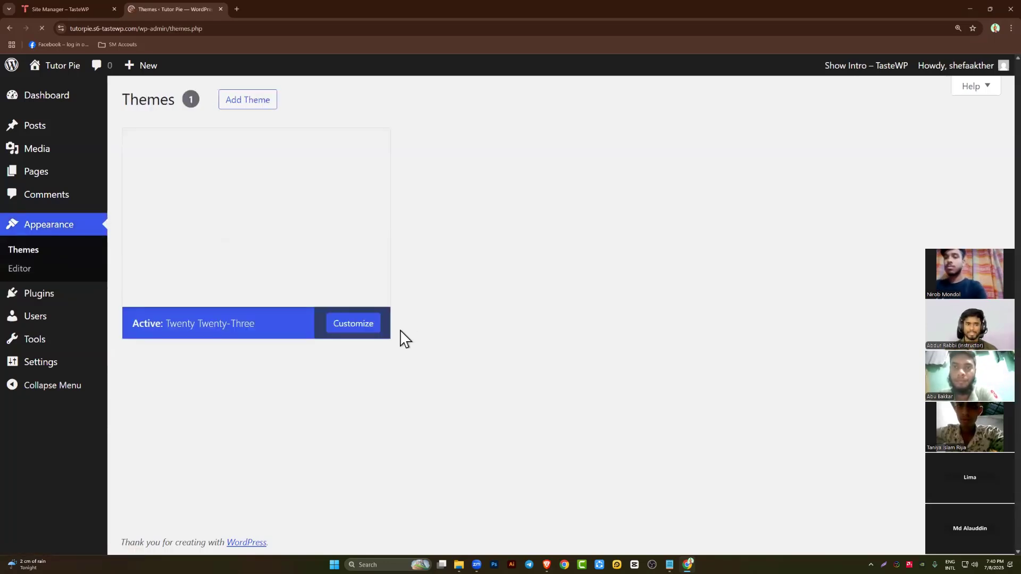
{"action": "left_click", "coordinate": [275, 147]}
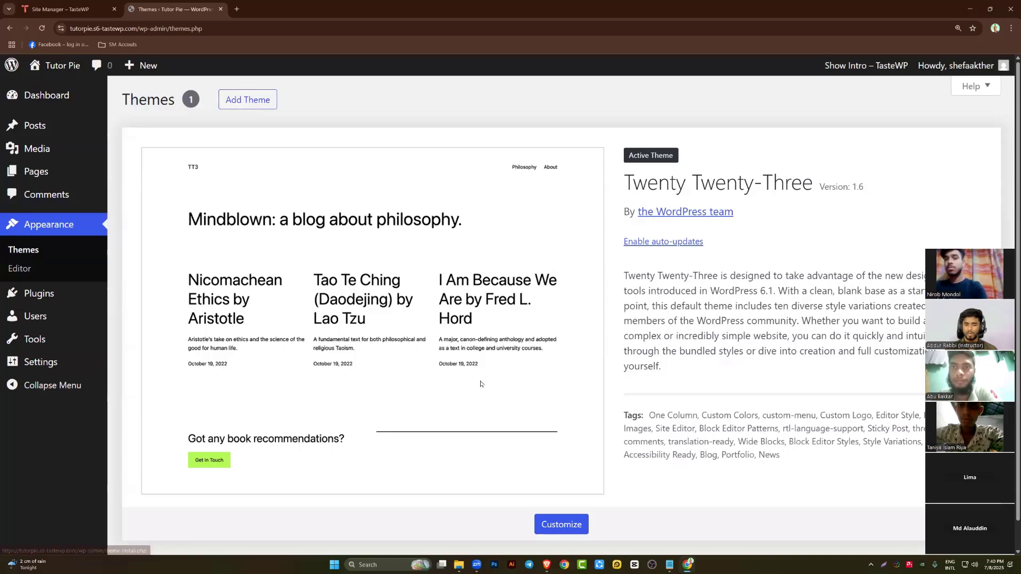
{"action": "scroll", "coordinate": [476, 382], "scroll_direction": "down", "scroll_amount": 1}
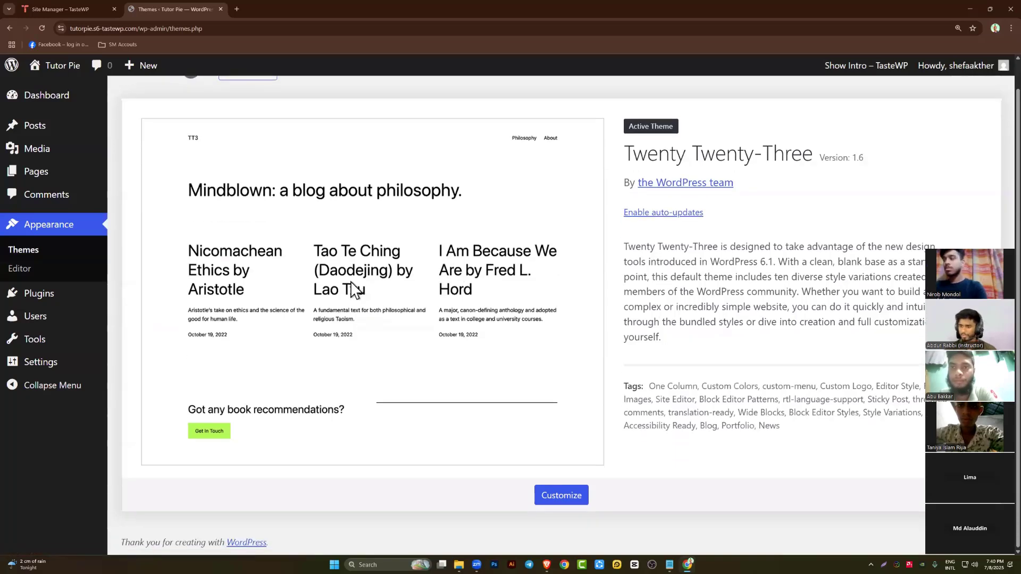
{"action": "scroll", "coordinate": [359, 284], "scroll_direction": "up", "scroll_amount": 1}
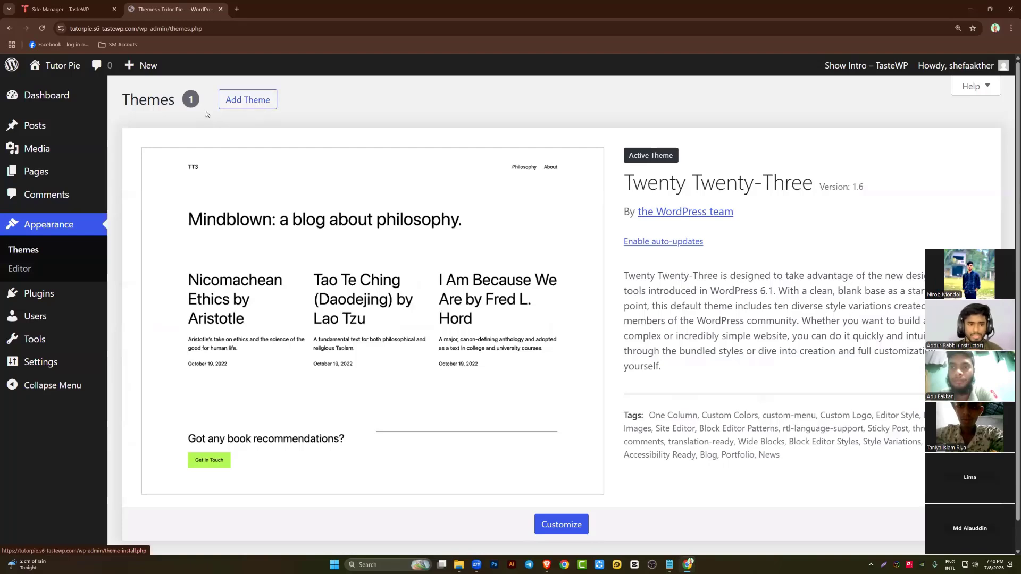
Search the theme directory for "astra", and install and activate the Astra theme
{"action": "left_click", "coordinate": [229, 110]}
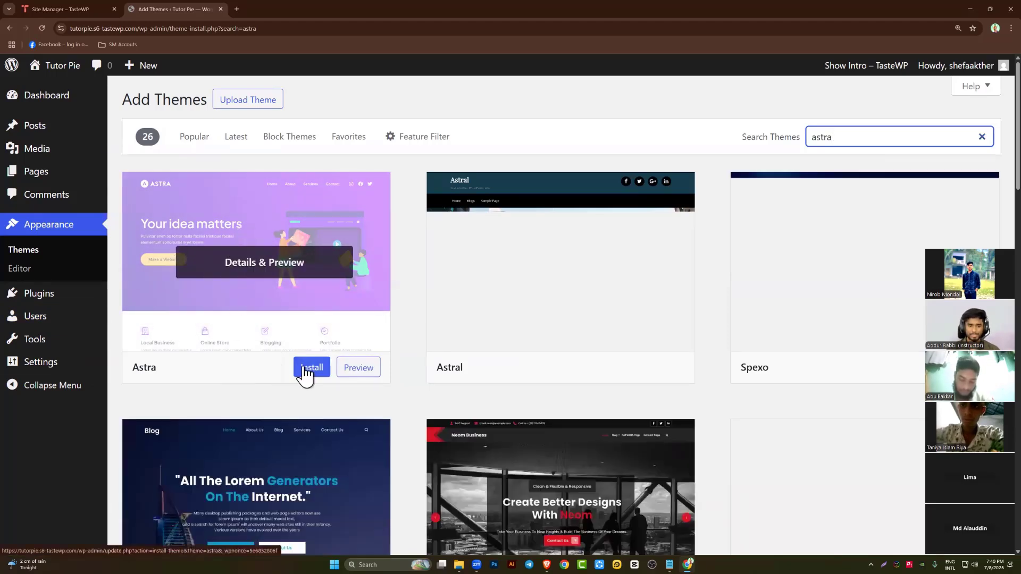
{"action": "left_click", "coordinate": [303, 371]}
{"action": "key", "text": "ctrl+plus"}
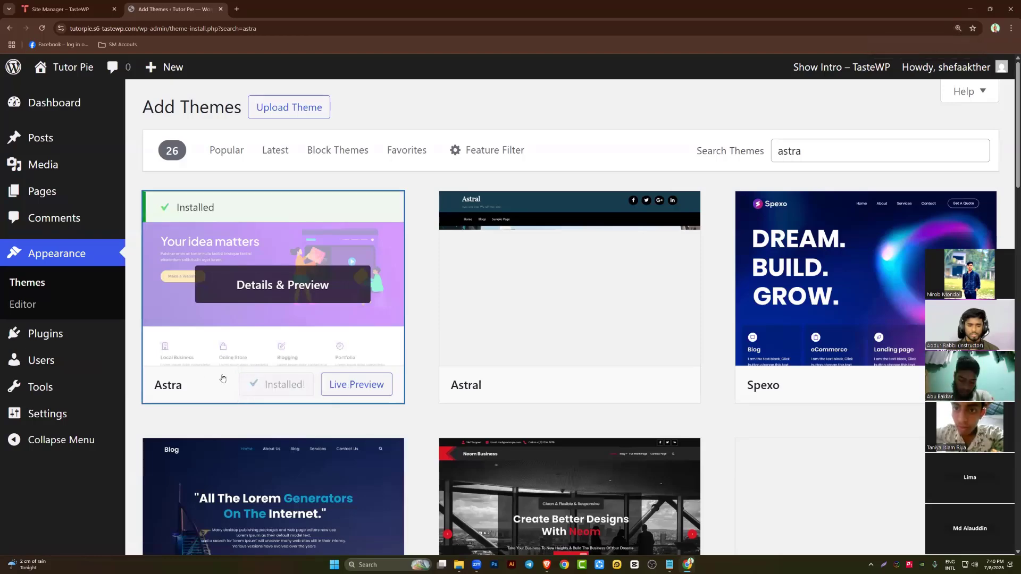
{"action": "left_click", "coordinate": [279, 384]}
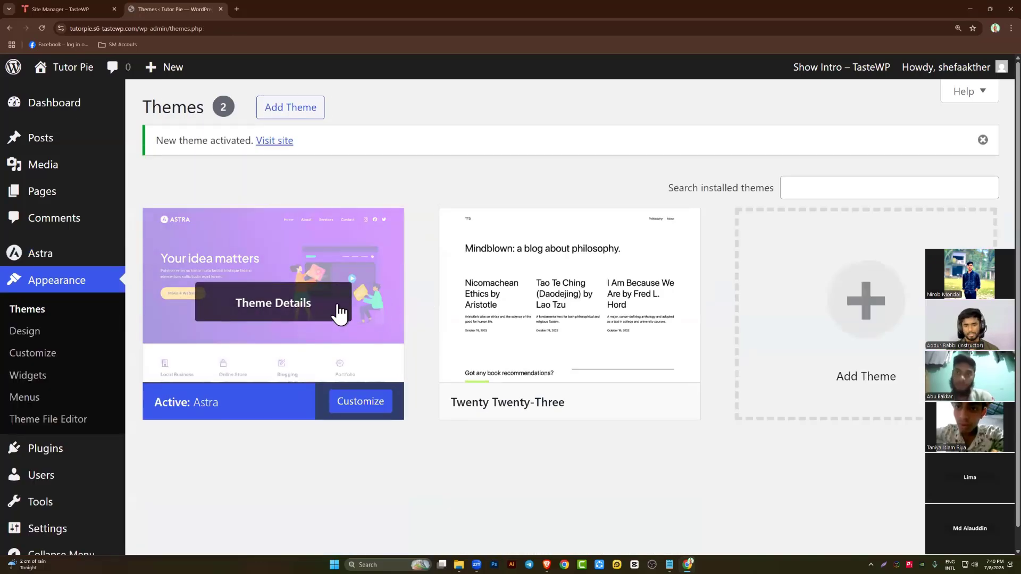
Dismiss the theme activation notice and open the Tutor Pie site's front end in a new browser tab
{"action": "left_click", "coordinate": [982, 139]}
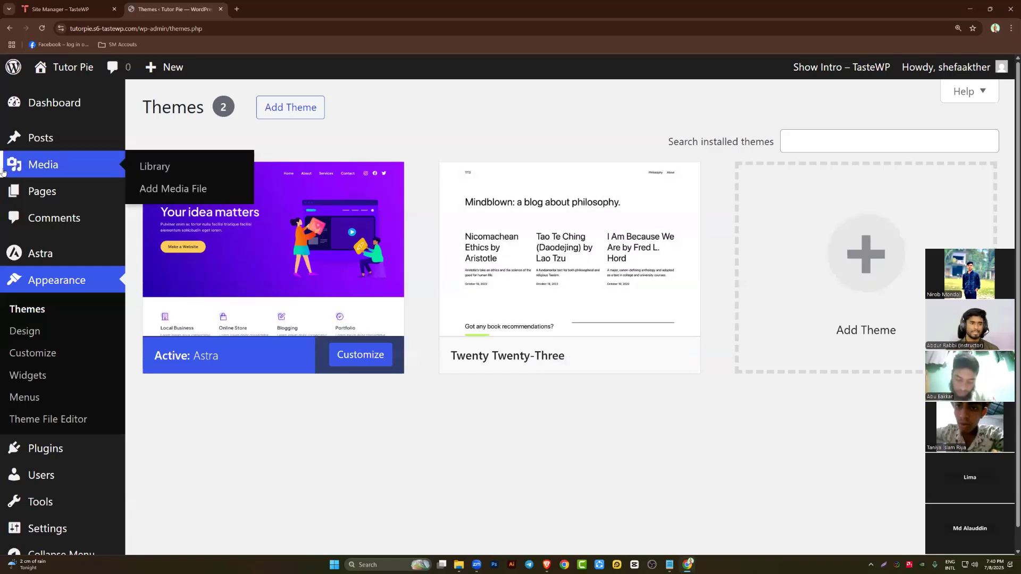
{"action": "mouse_move", "coordinate": [70, 80]}
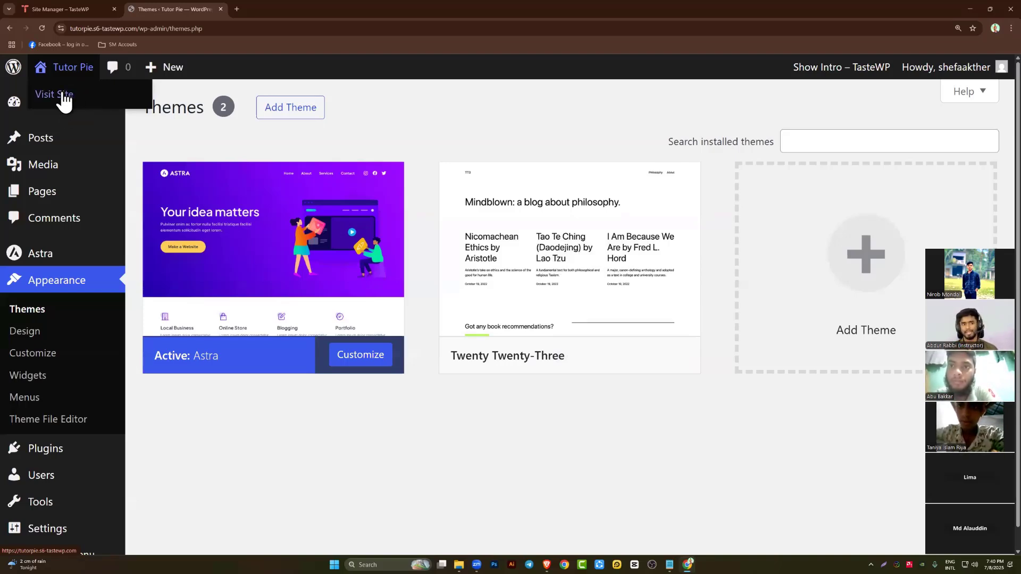
{"action": "left_click", "coordinate": [64, 94], "text": "ctrl"}
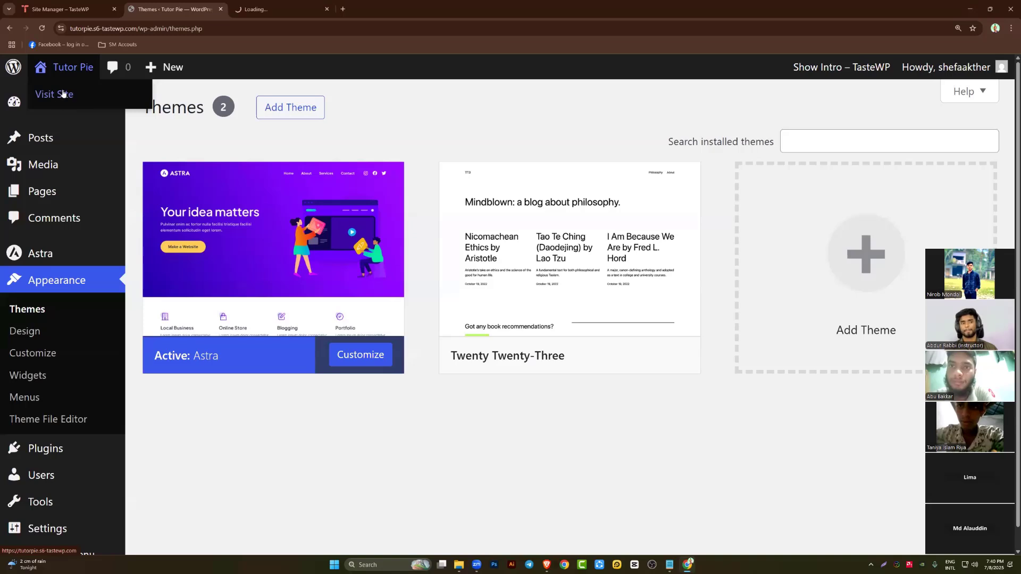
Compare the Tutor Pie site's front end with the Themes page in the dashboard by switching between their browser tabs
{"action": "left_click", "coordinate": [284, 7]}
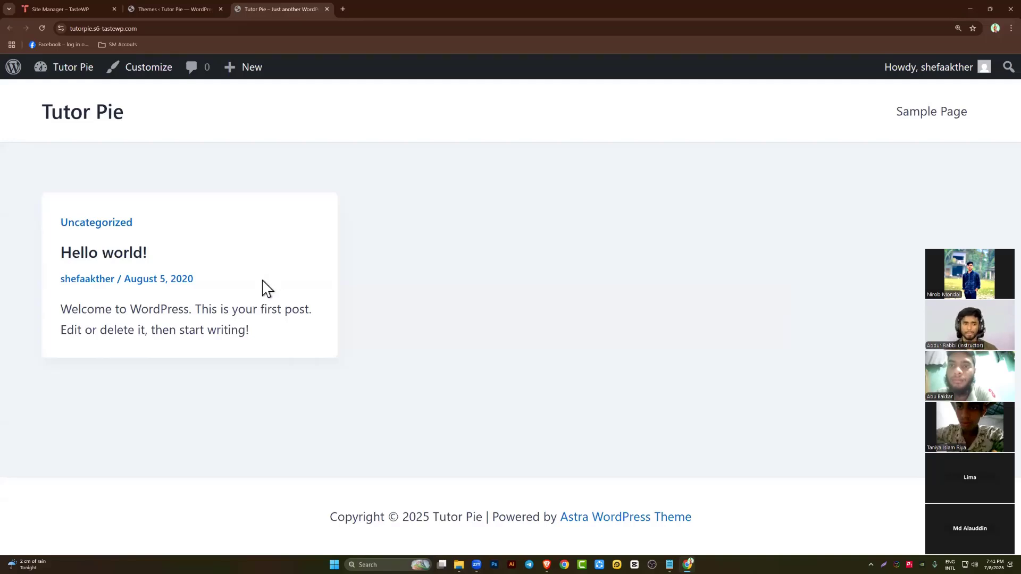
{"action": "left_click", "coordinate": [206, 9]}
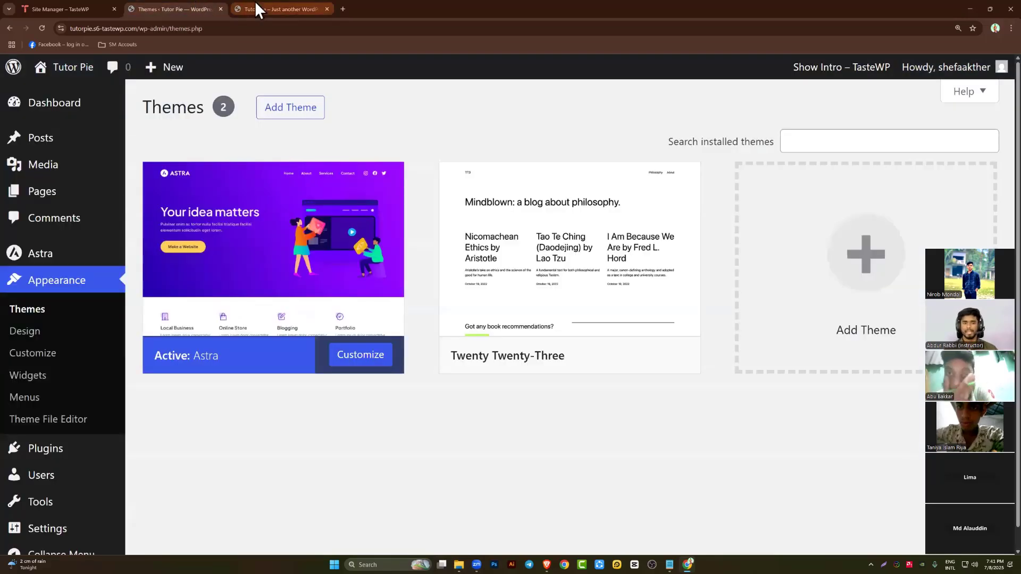
{"action": "mouse_move", "coordinate": [258, 3]}
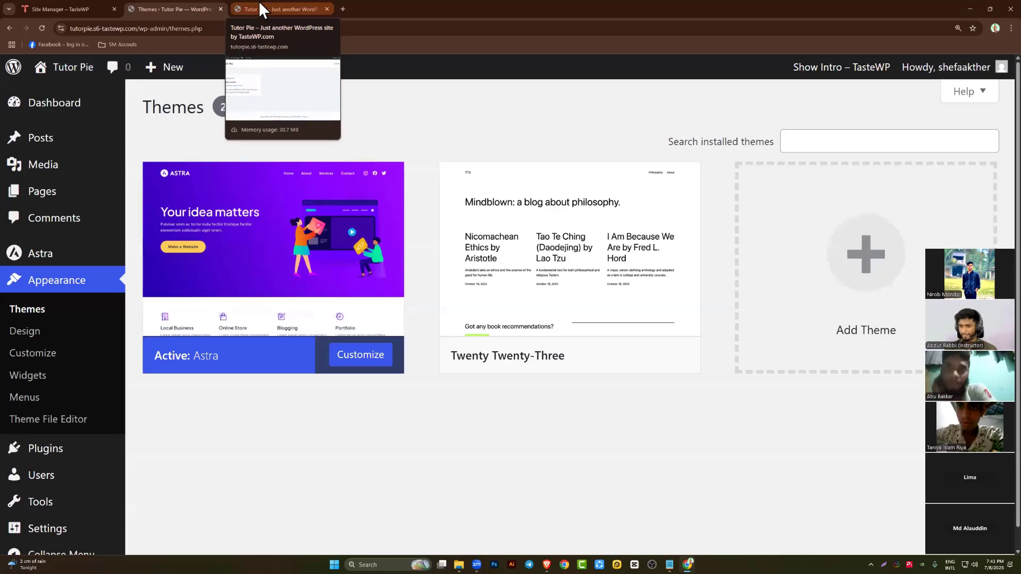
{"action": "left_click", "coordinate": [260, 5]}
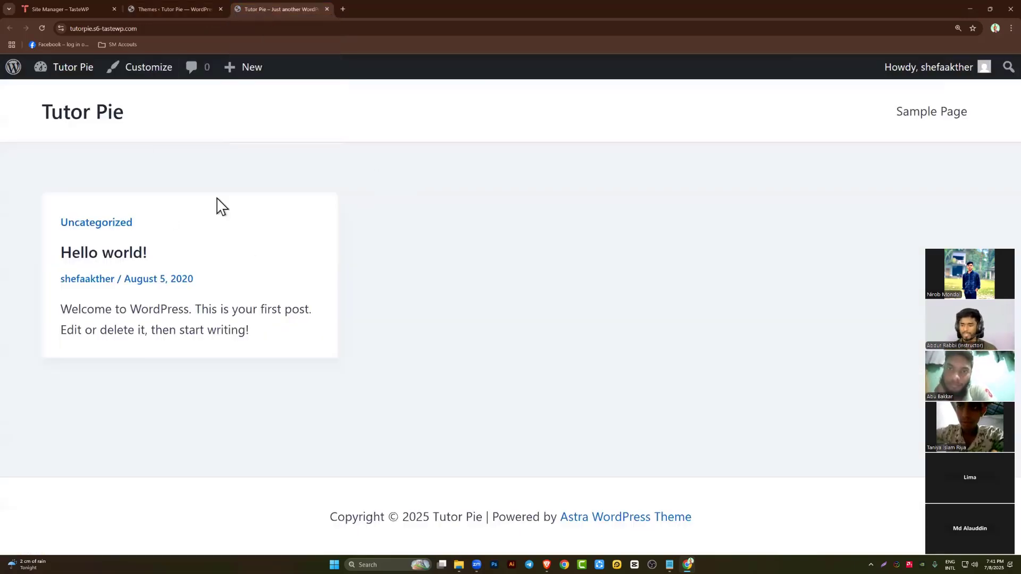
{"action": "left_click", "coordinate": [151, 6]}
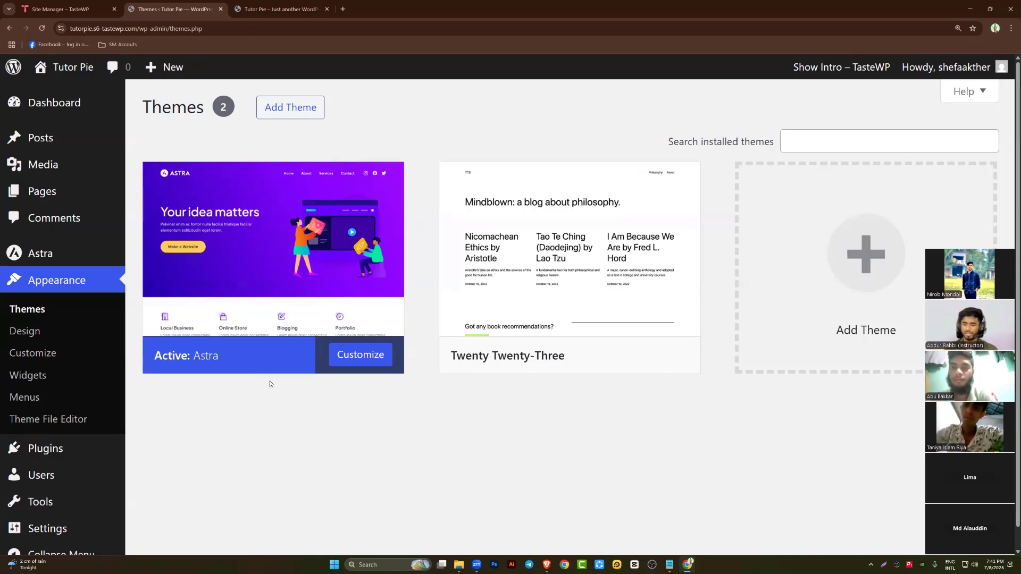
{"action": "mouse_move", "coordinate": [318, 285]}
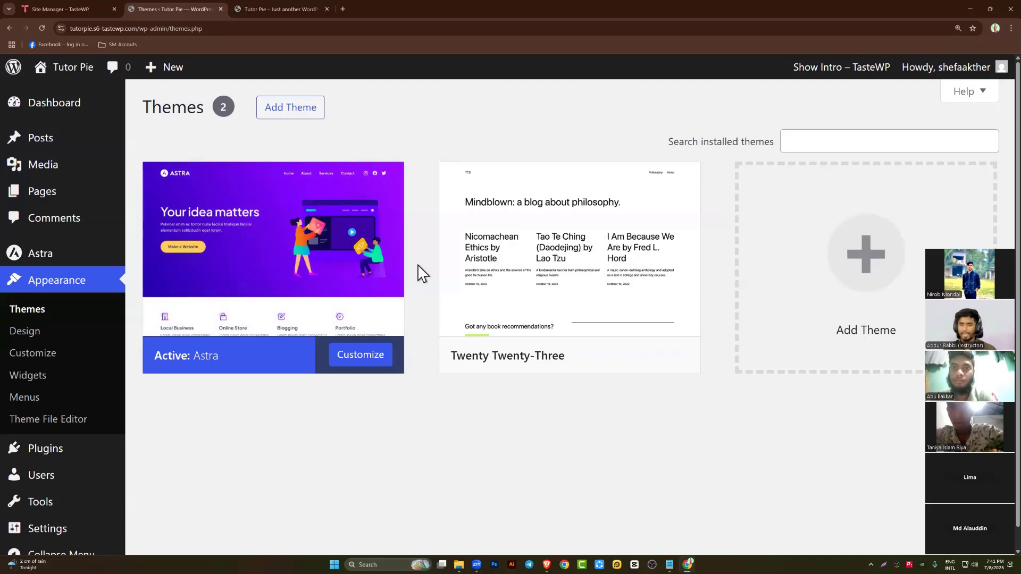
{"action": "left_click", "coordinate": [277, 9]}
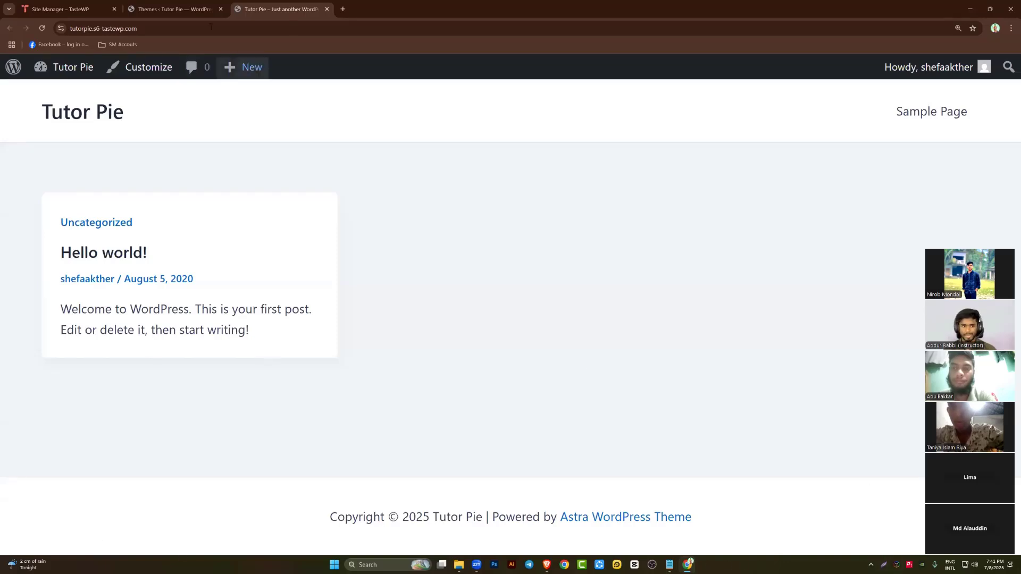
{"action": "left_click", "coordinate": [210, 6]}
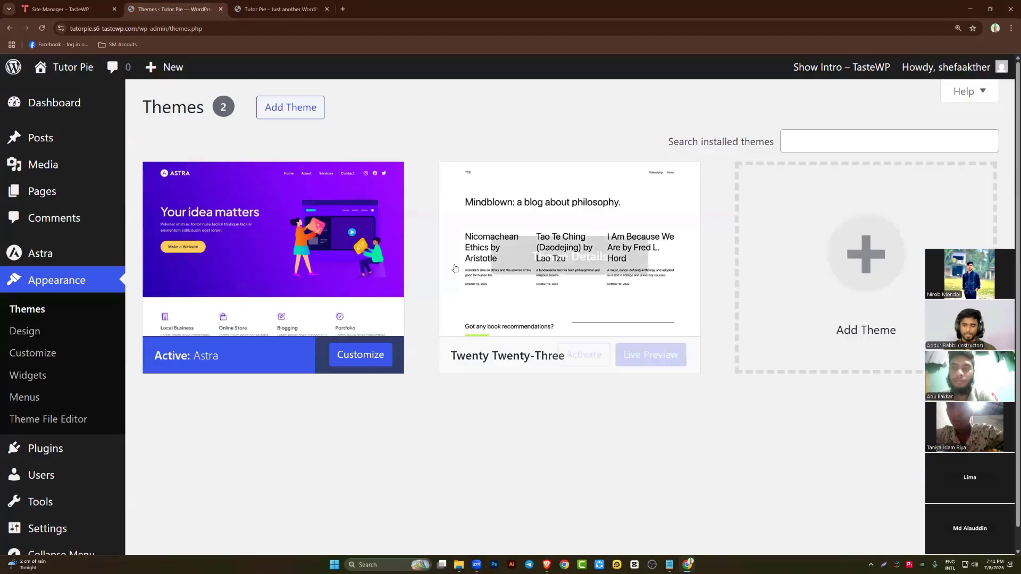
{"action": "left_click", "coordinate": [290, 10]}
Capture the front-end page with the screenshot tool, outline the WordPress admin bar with a red rectangle, and cancel the capture
{"action": "left_click", "coordinate": [884, 564]}
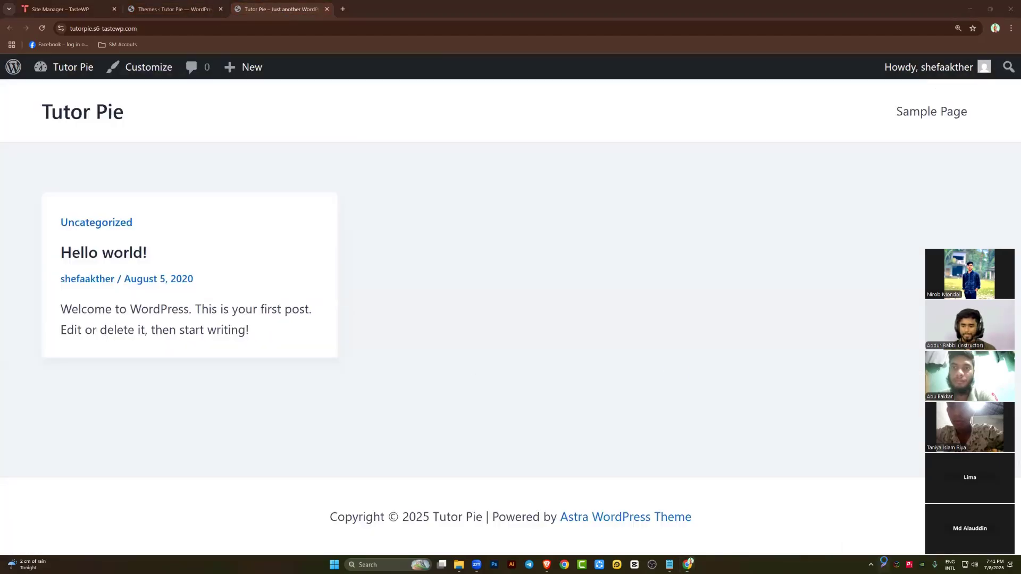
{"action": "left_click_drag", "start_coordinate": [2, 22], "coordinate": [675, 505]}
{"action": "mouse_move", "coordinate": [1020, 573]}
{"action": "left_mouse_down"}
{"action": "mouse_move", "coordinate": [1012, 561]}
{"action": "mouse_move", "coordinate": [1016, 569]}
{"action": "left_mouse_up"}
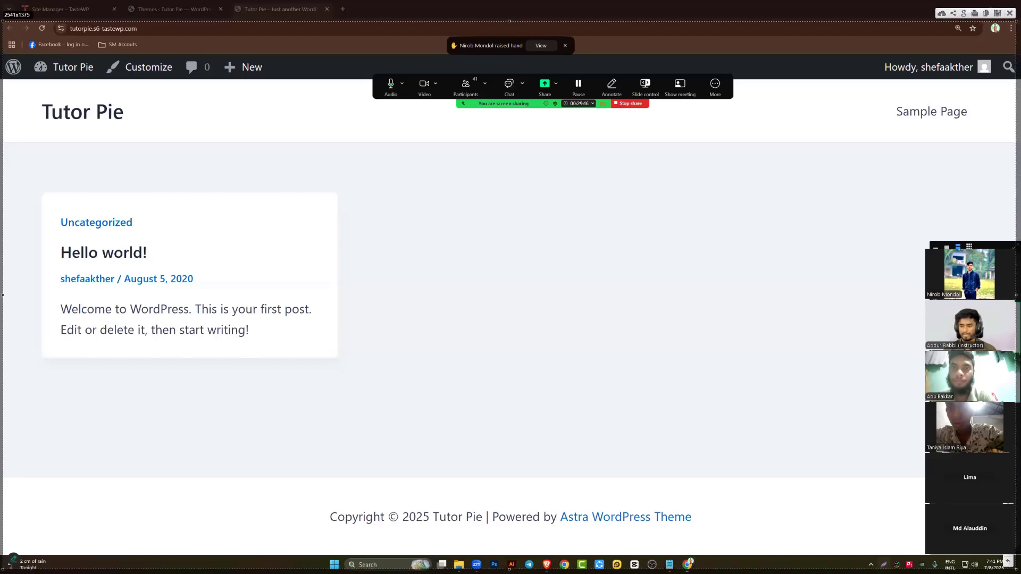
{"action": "left_click_drag", "start_coordinate": [6, 52], "coordinate": [1018, 78]}
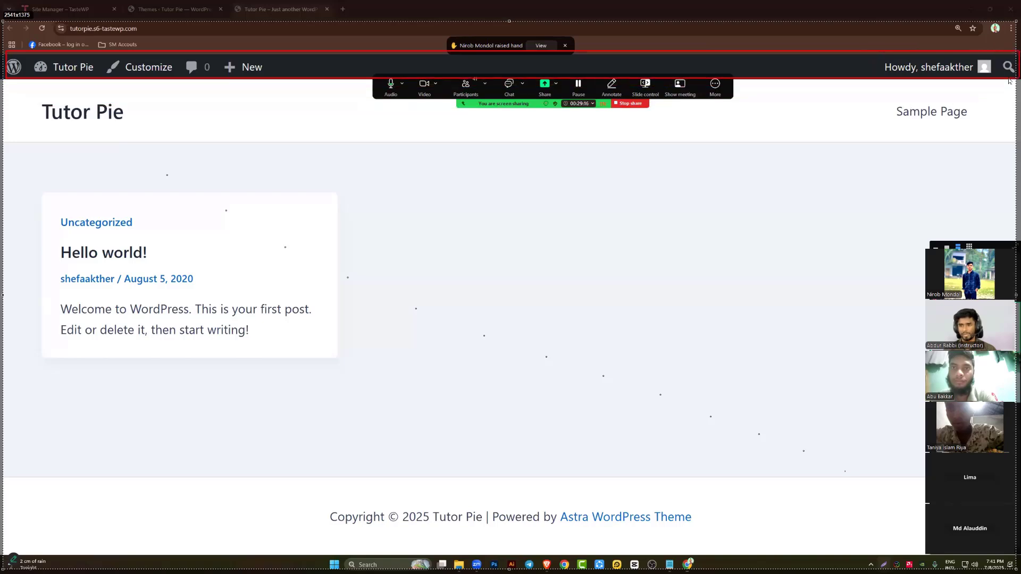
{"action": "right_click", "coordinate": [650, 188]}
{"action": "left_click", "coordinate": [679, 242]}
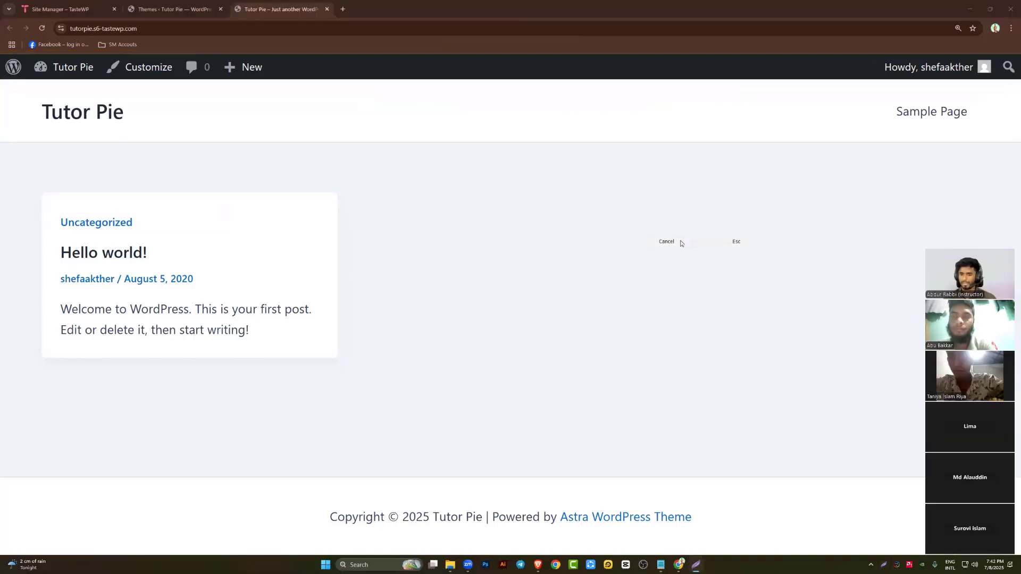
Review the dashboard and the site's front end once more, ending on the Themes page
{"action": "left_click", "coordinate": [190, 8]}
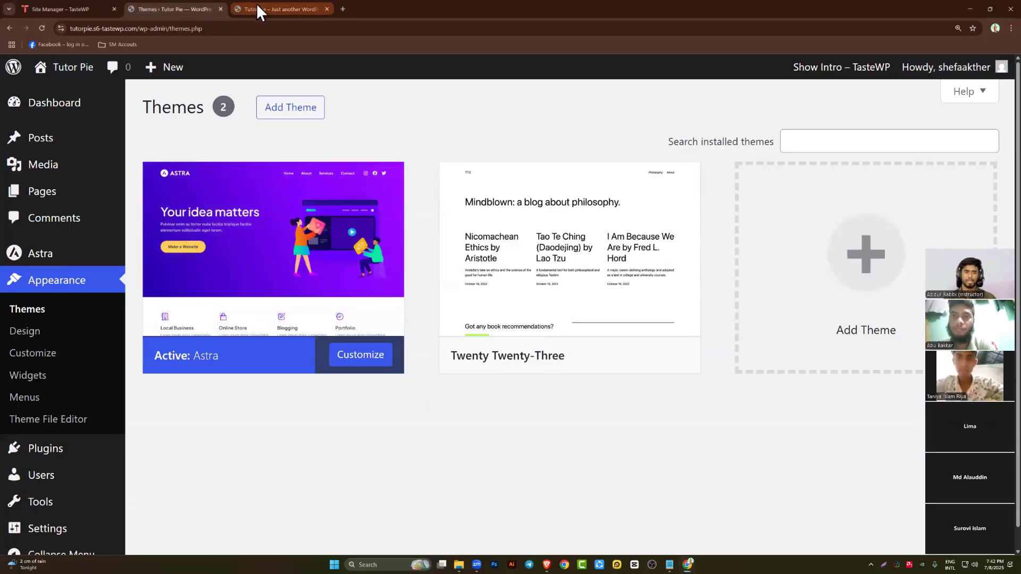
{"action": "left_click", "coordinate": [290, 3]}
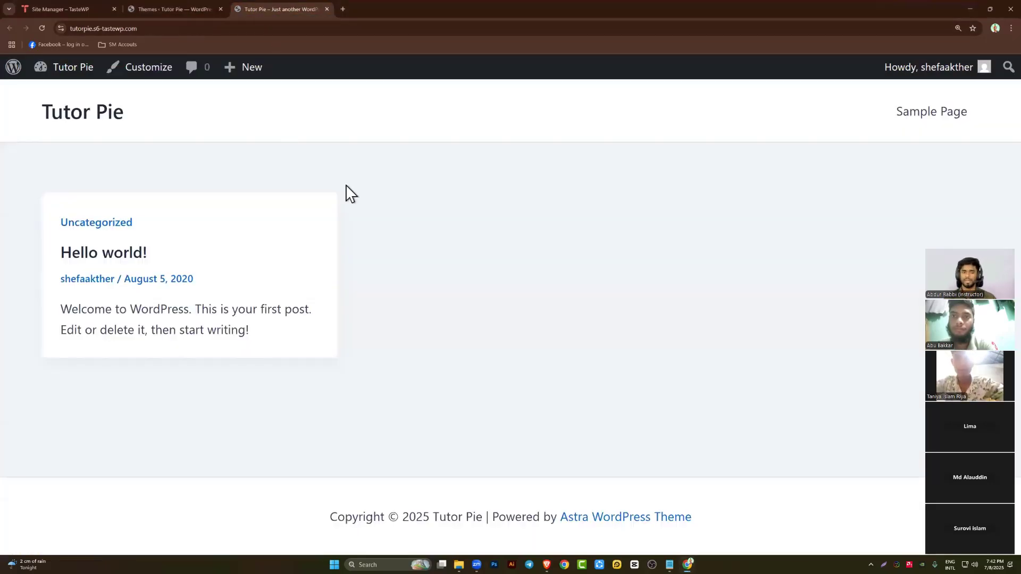
{"action": "left_click", "coordinate": [203, 3]}
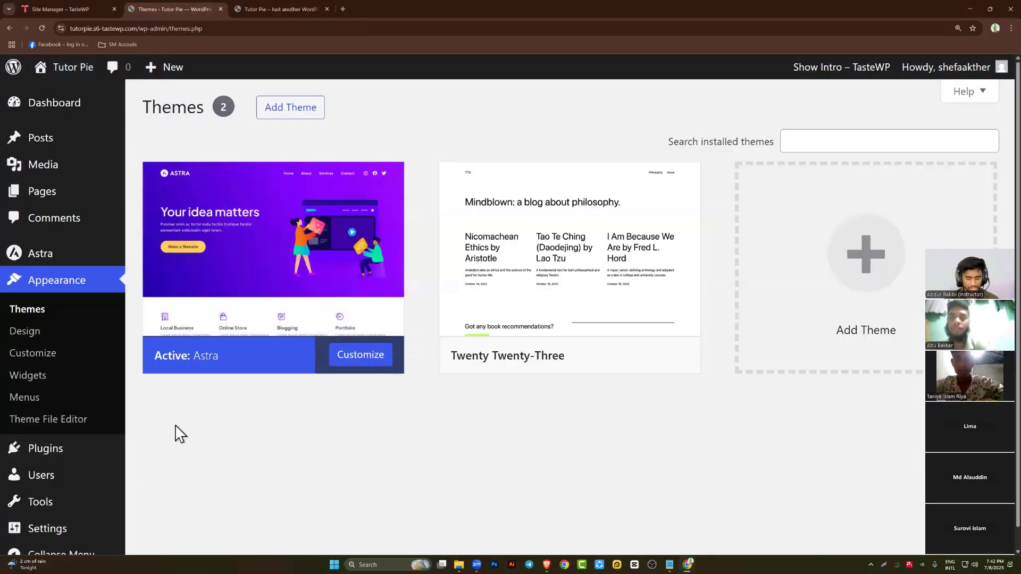
Set the site's permalink structure to Post name, save the change and dismiss the update notice
{"action": "scroll", "coordinate": [30, 354], "scroll_direction": "down", "scroll_amount": 1}
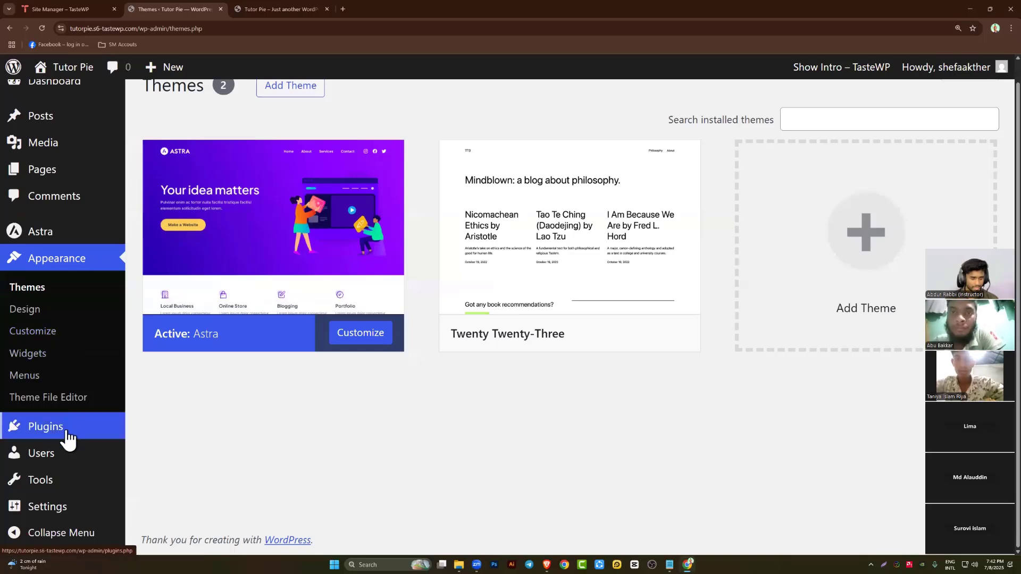
{"action": "mouse_move", "coordinate": [39, 509]}
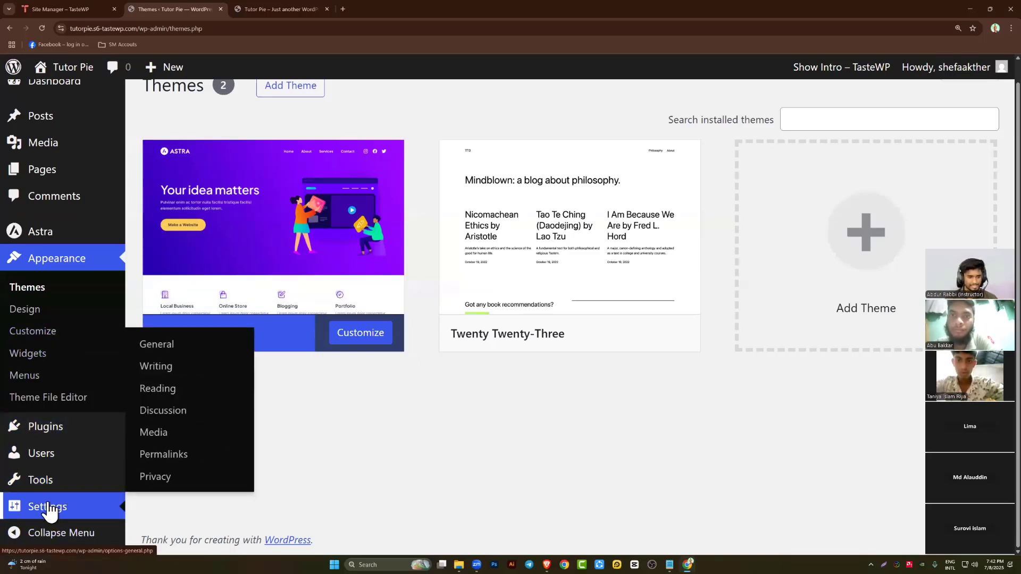
{"action": "left_click", "coordinate": [173, 460]}
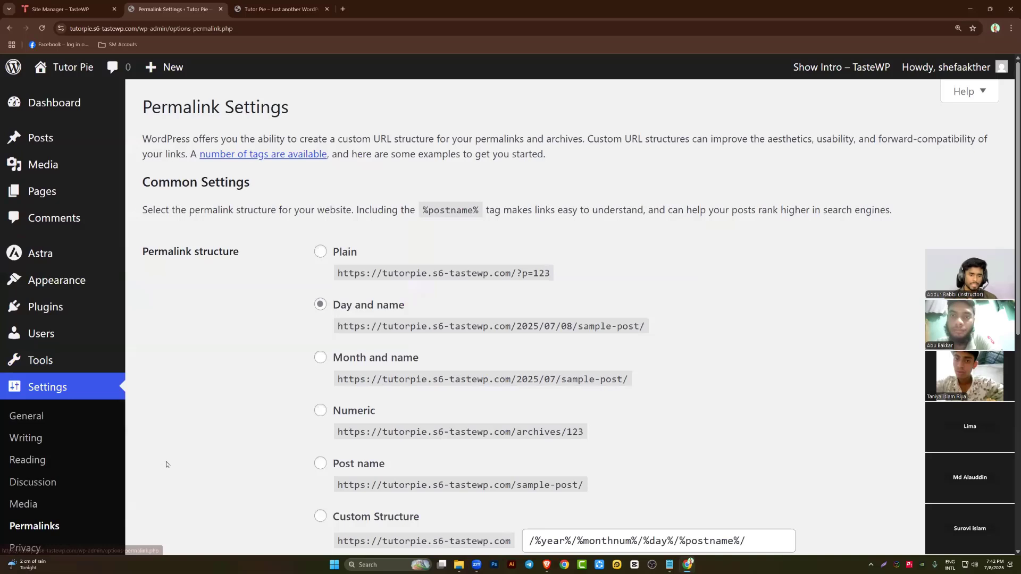
{"action": "scroll", "coordinate": [308, 322], "scroll_direction": "down", "scroll_amount": 3}
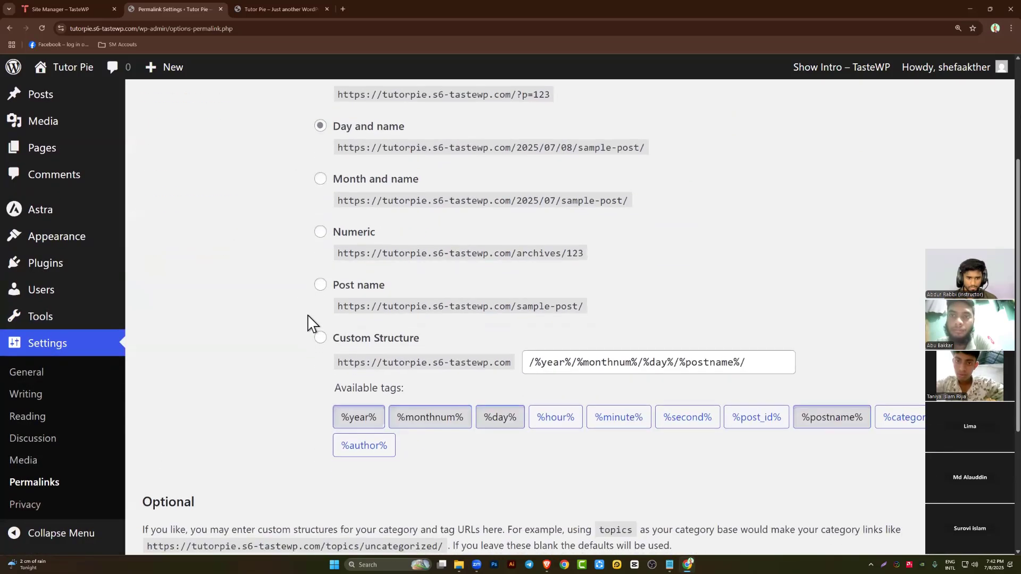
{"action": "left_click", "coordinate": [321, 285]}
{"action": "scroll", "coordinate": [388, 285], "scroll_direction": "down", "scroll_amount": 4}
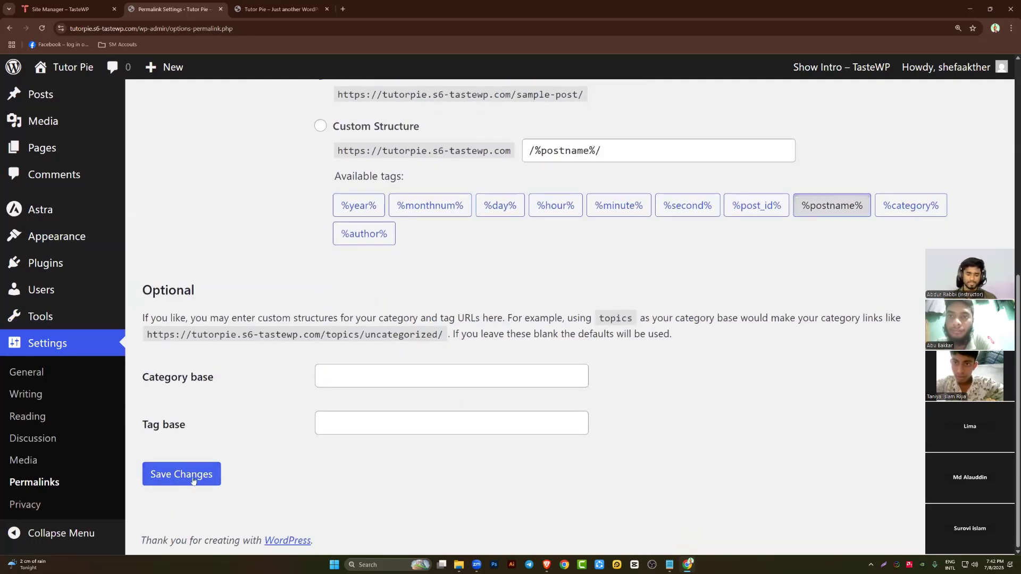
{"action": "left_click", "coordinate": [194, 480]}
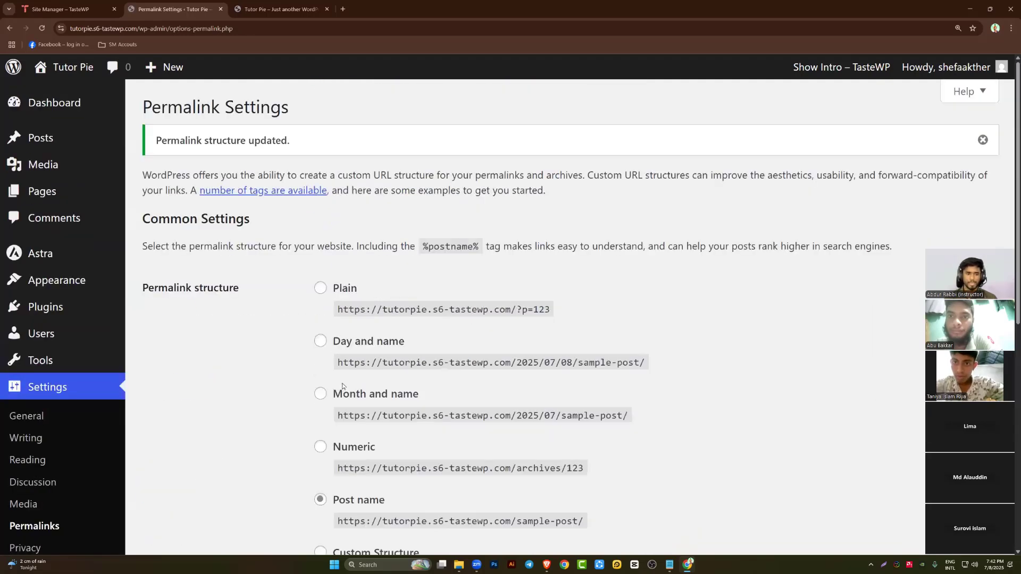
{"action": "left_click", "coordinate": [981, 150]}
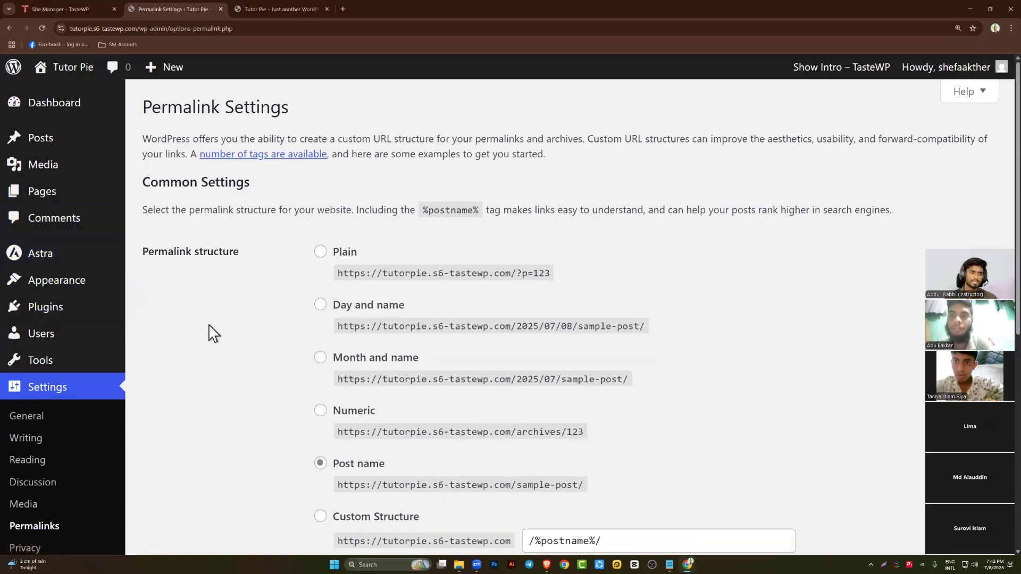
Move the Privacy Policy and Sample Page pages to the trash in bulk and dismiss the notice
{"action": "mouse_move", "coordinate": [61, 195]}
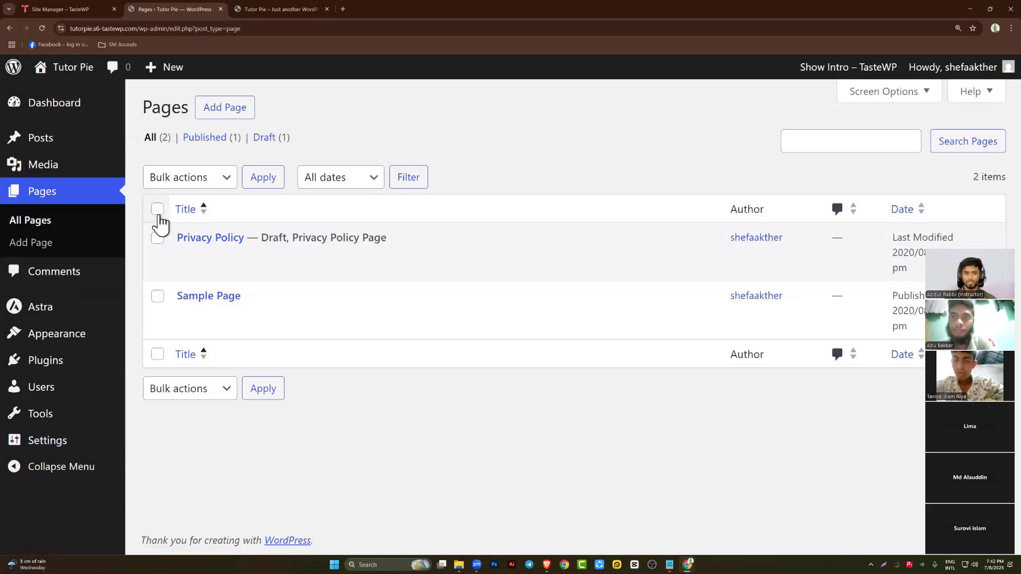
{"action": "left_click", "coordinate": [157, 208]}
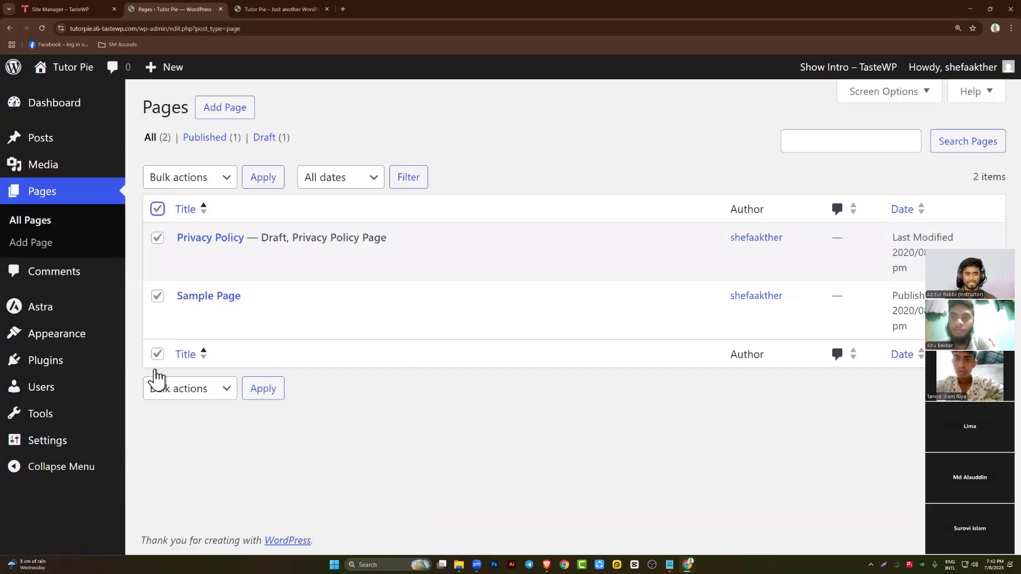
{"action": "left_click", "coordinate": [192, 178]}
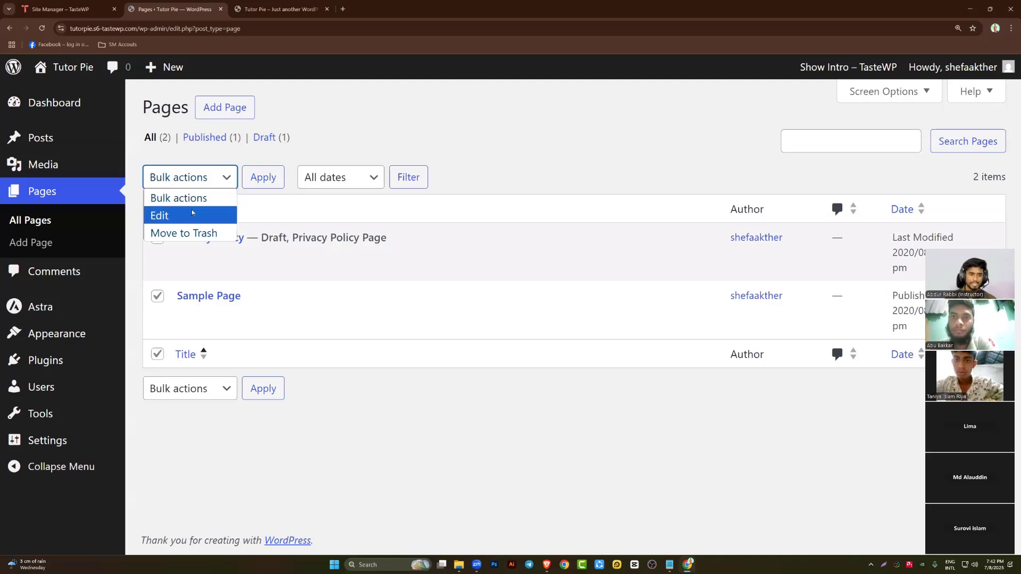
{"action": "left_click", "coordinate": [183, 234]}
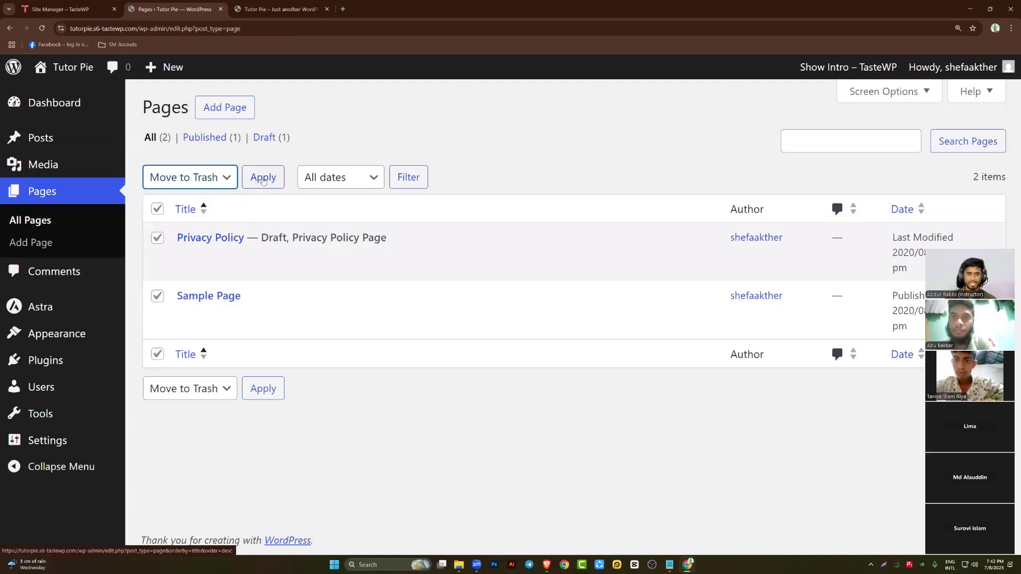
{"action": "left_click", "coordinate": [262, 179]}
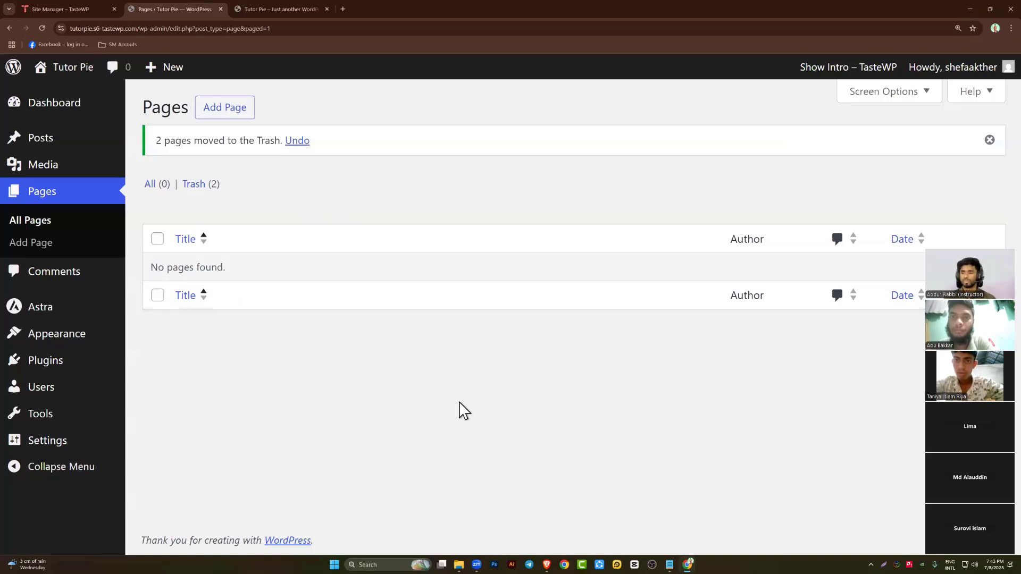
{"action": "left_click", "coordinate": [990, 147]}
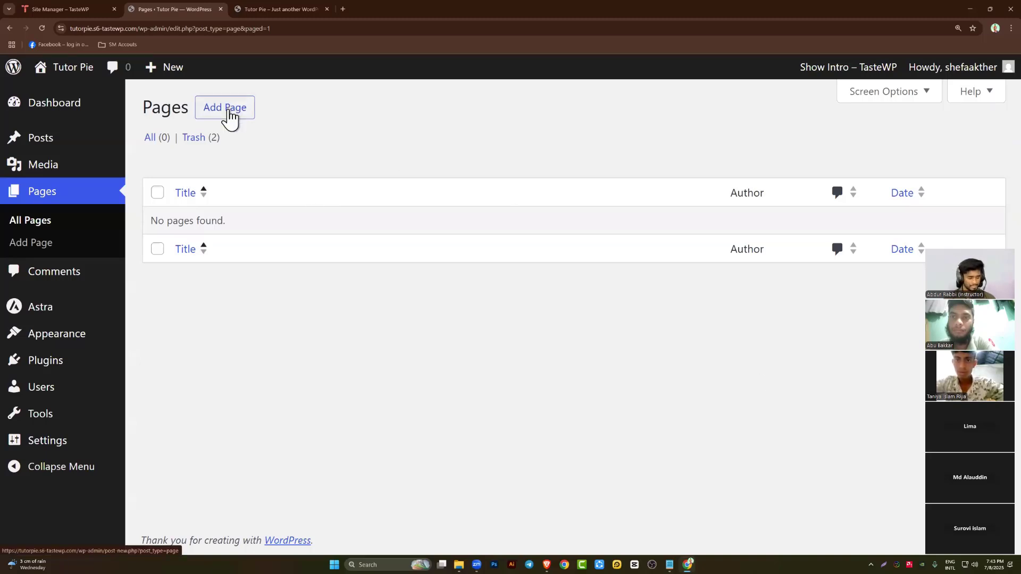
Start a new page and close the editor's welcome guide
{"action": "left_click", "coordinate": [234, 114]}
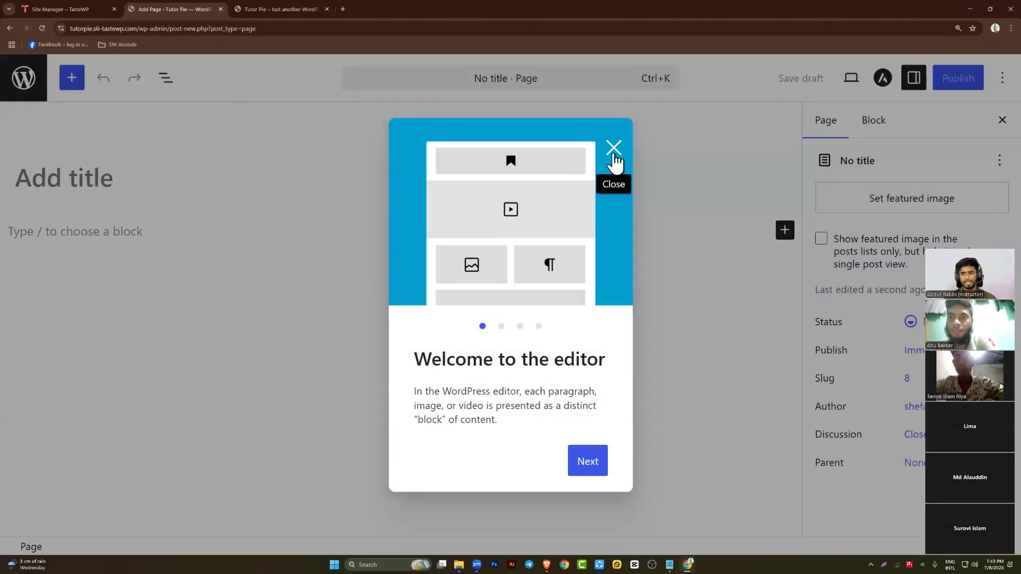
{"action": "left_click", "coordinate": [614, 149]}
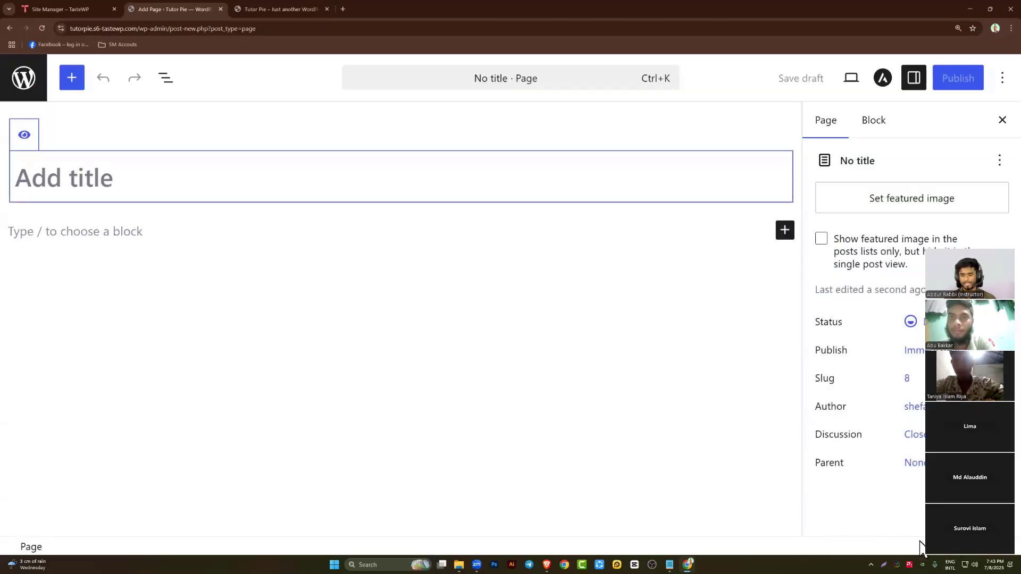
Mark where the dashboard sidebar is missing with two red arrows on a screen capture of the page editor, and cancel the capture
{"action": "key", "text": "super+shift+s"}
{"action": "mouse_move", "coordinate": [1, 32]}
{"action": "left_mouse_down"}
{"action": "mouse_move", "coordinate": [151, 572]}
{"action": "mouse_move", "coordinate": [164, 530]}
{"action": "left_mouse_up"}
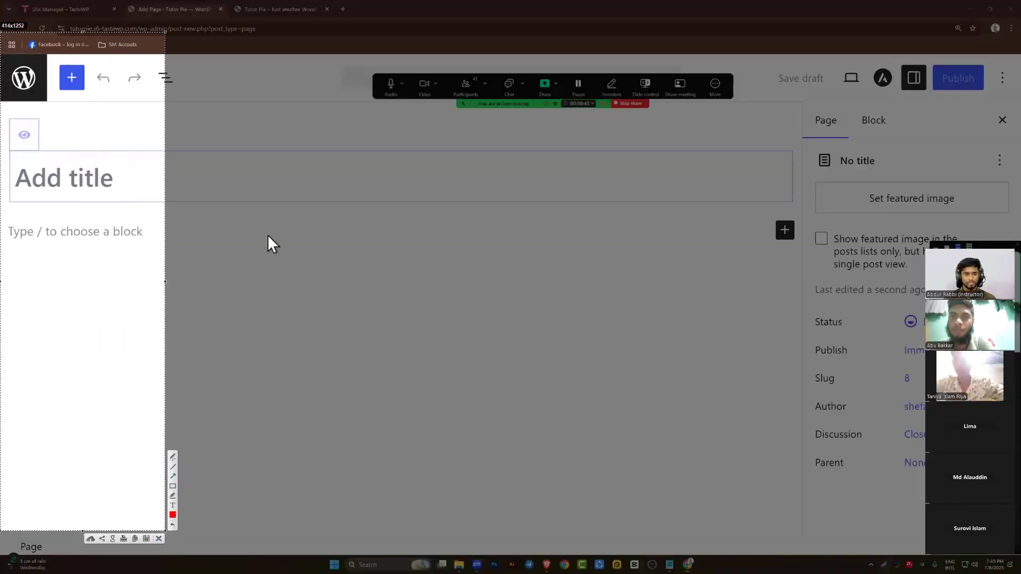
{"action": "left_click_drag", "start_coordinate": [241, 164], "coordinate": [78, 160]}
{"action": "left_click_drag", "start_coordinate": [131, 362], "coordinate": [16, 362]}
{"action": "right_click", "coordinate": [123, 271]}
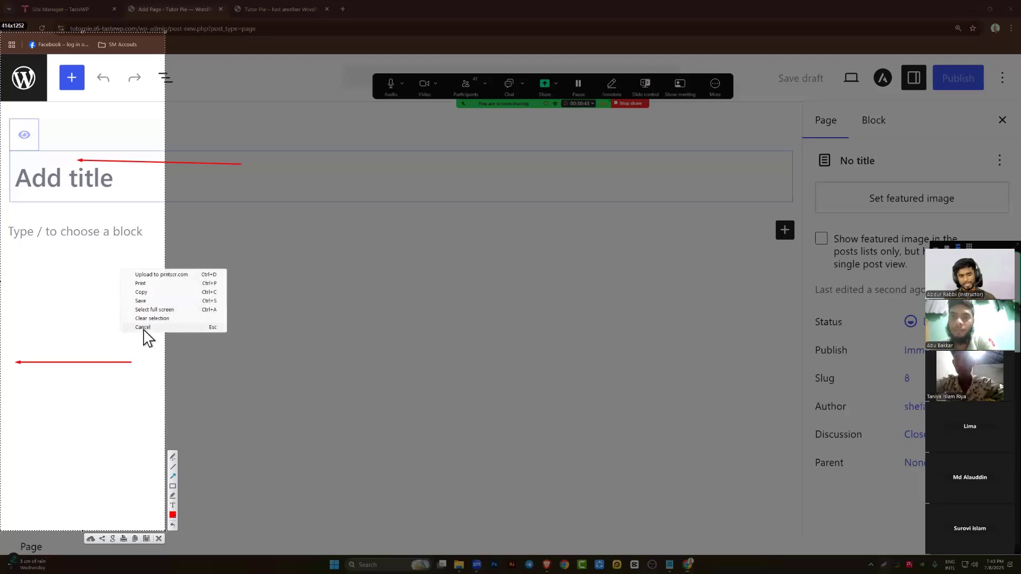
{"action": "left_click", "coordinate": [147, 328]}
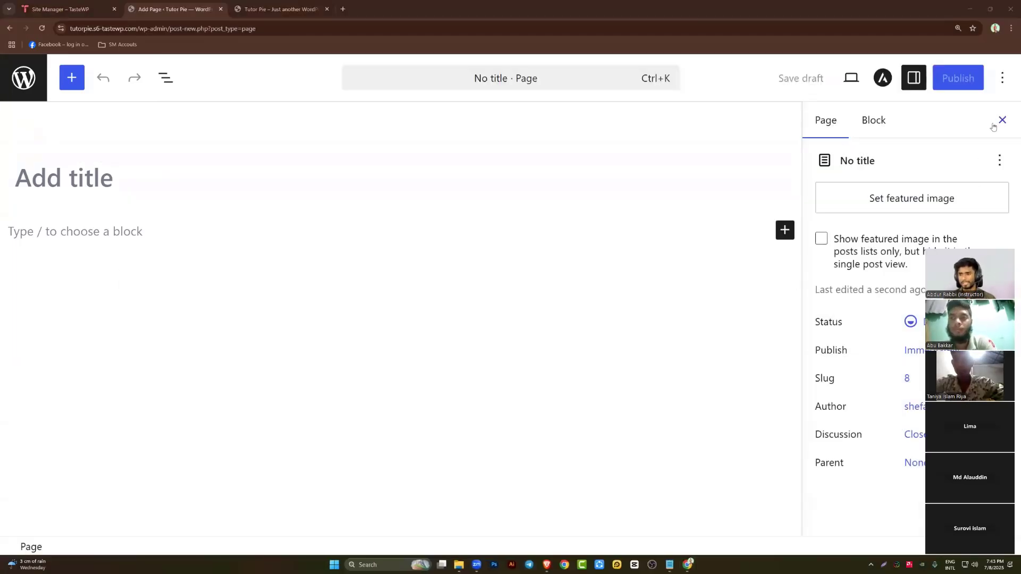
Turn off the page editor's Fullscreen mode to show the admin interface
{"action": "left_click", "coordinate": [1002, 78]}
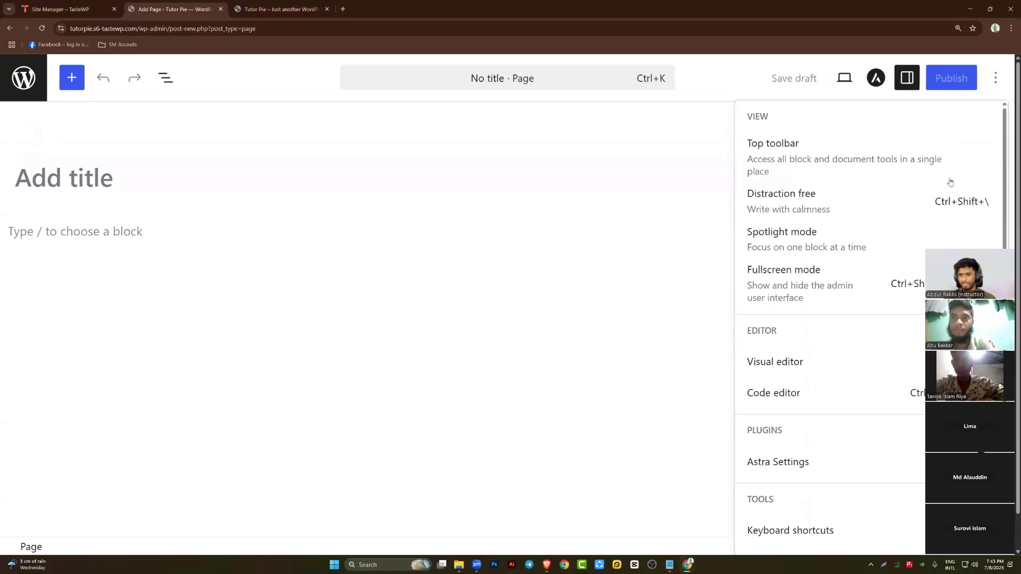
{"action": "left_click", "coordinate": [794, 281]}
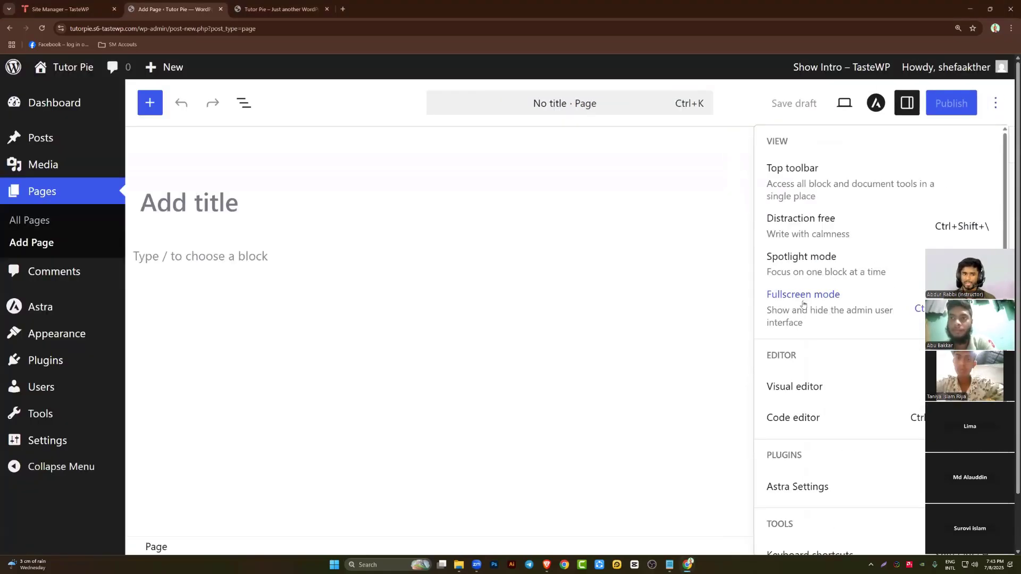
Title the new page "batch 118", publish it, and close the publishing confirmation
{"action": "left_click", "coordinate": [233, 214]}
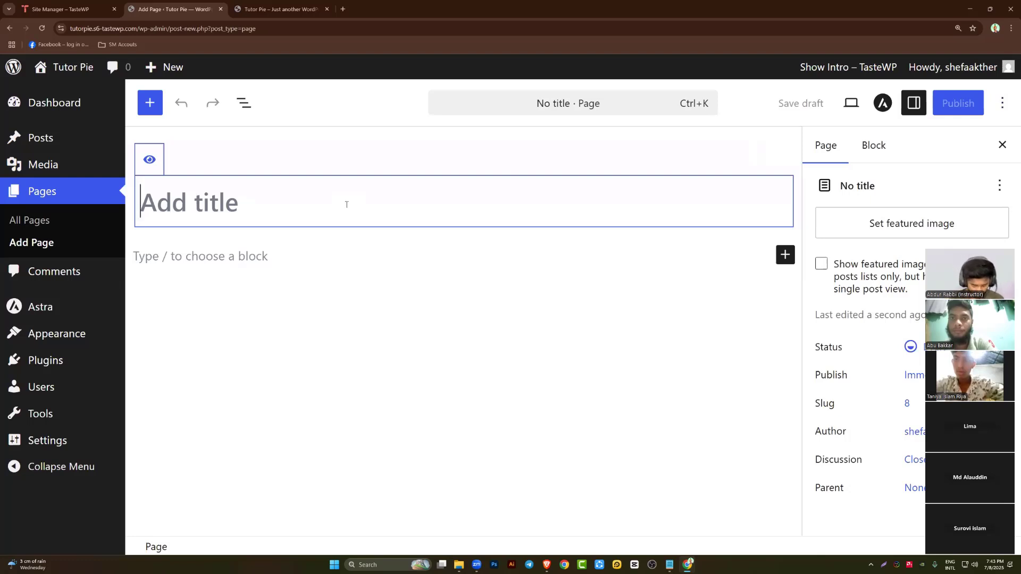
{"action": "type", "text": "bea"}
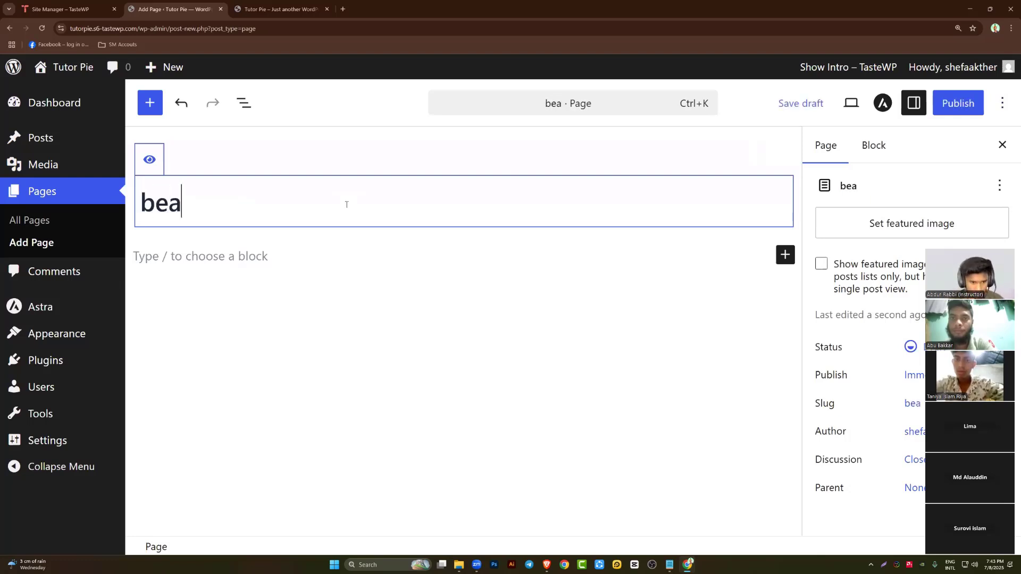
{"action": "key", "text": "BackSpace"}
{"action": "key", "text": "BackSpace"}
{"action": "type", "text": "a"}
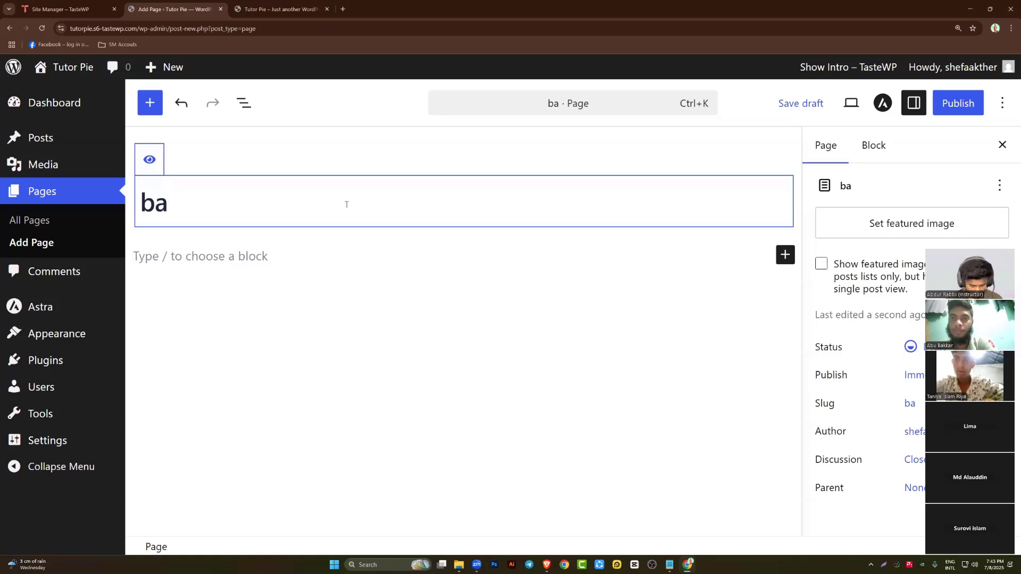
{"action": "type", "text": "tch 118"}
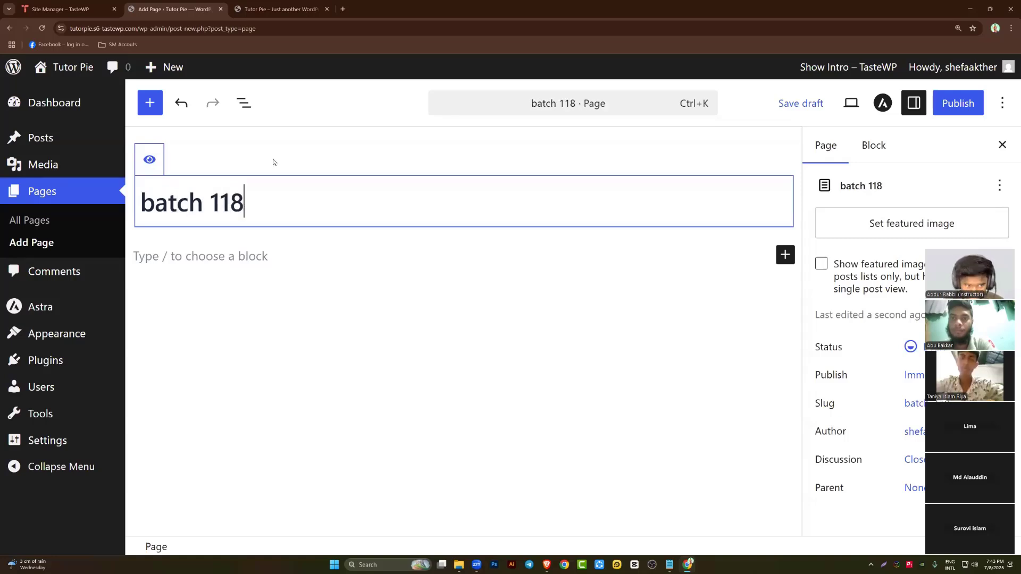
{"action": "left_click", "coordinate": [951, 110]}
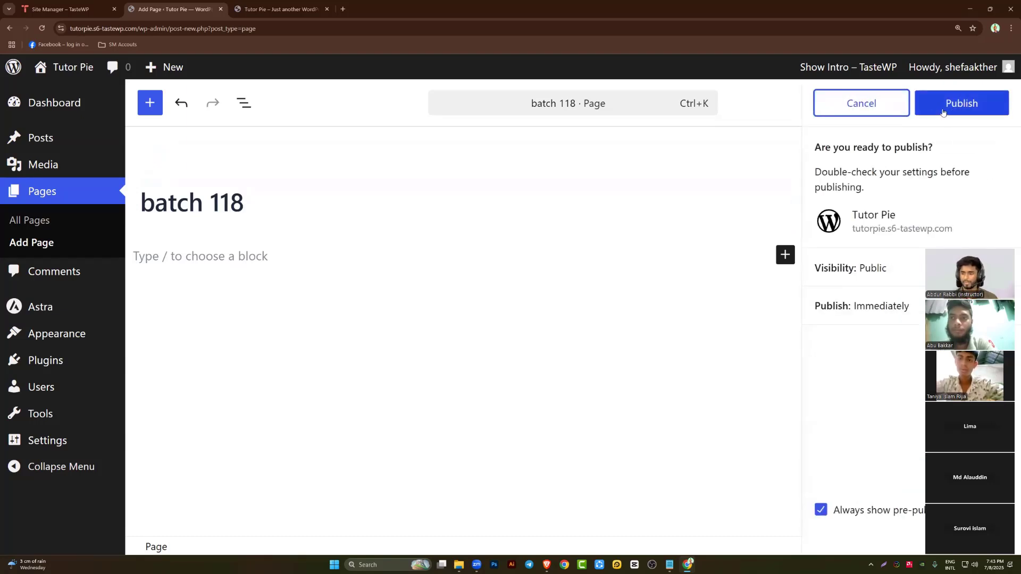
{"action": "left_click", "coordinate": [946, 111]}
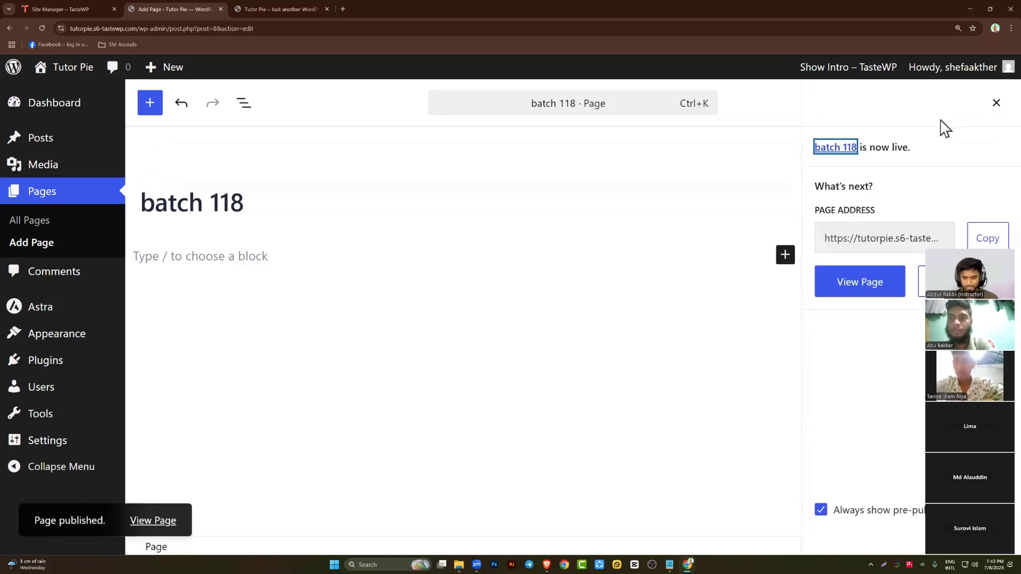
{"action": "left_click", "coordinate": [995, 103]}
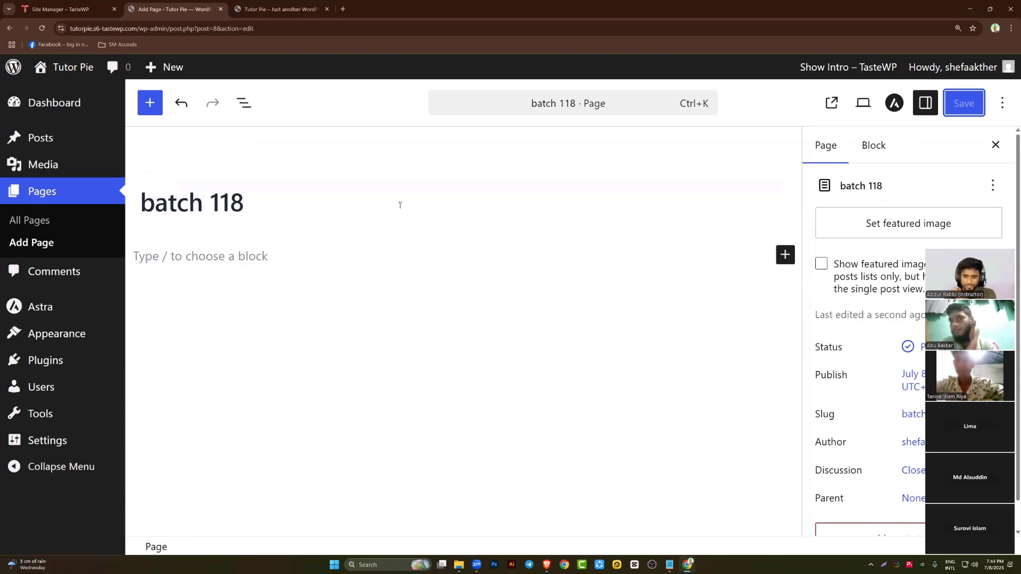
Make the site's homepage display the static page "batch 118" in the Reading settings, save the changes, and dismiss the notice
{"action": "mouse_move", "coordinate": [48, 449]}
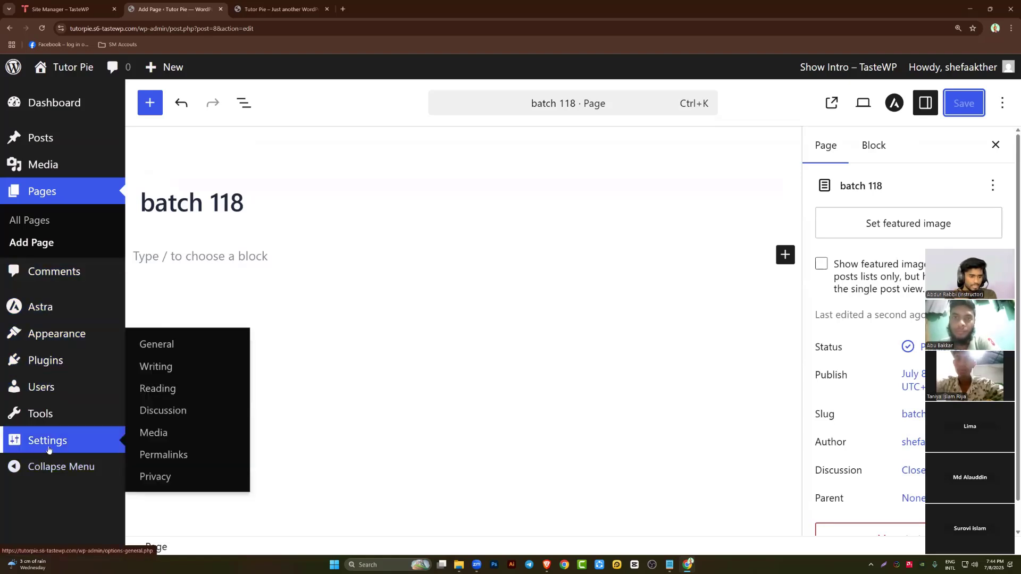
{"action": "left_click", "coordinate": [169, 396]}
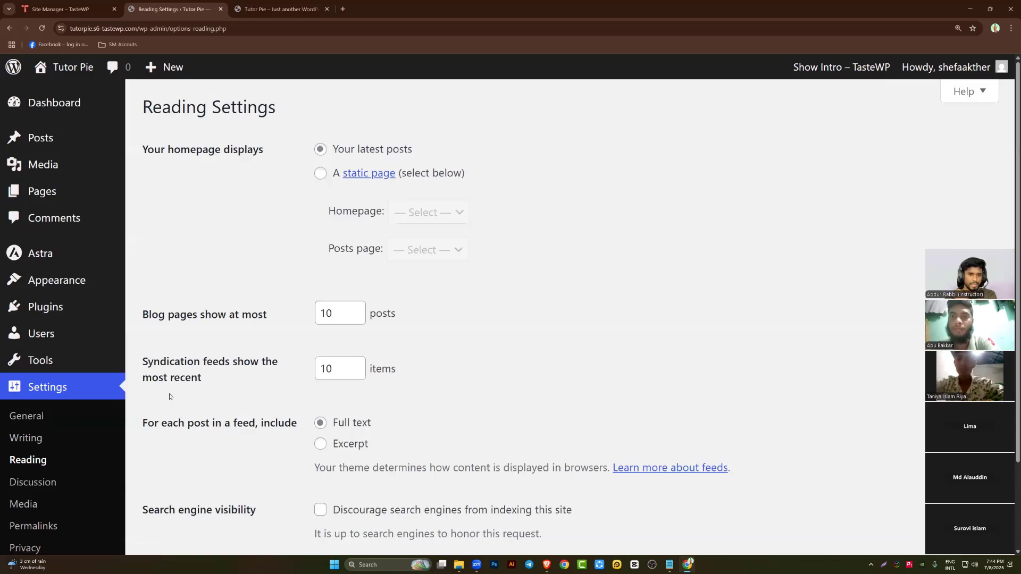
{"action": "left_click", "coordinate": [315, 176]}
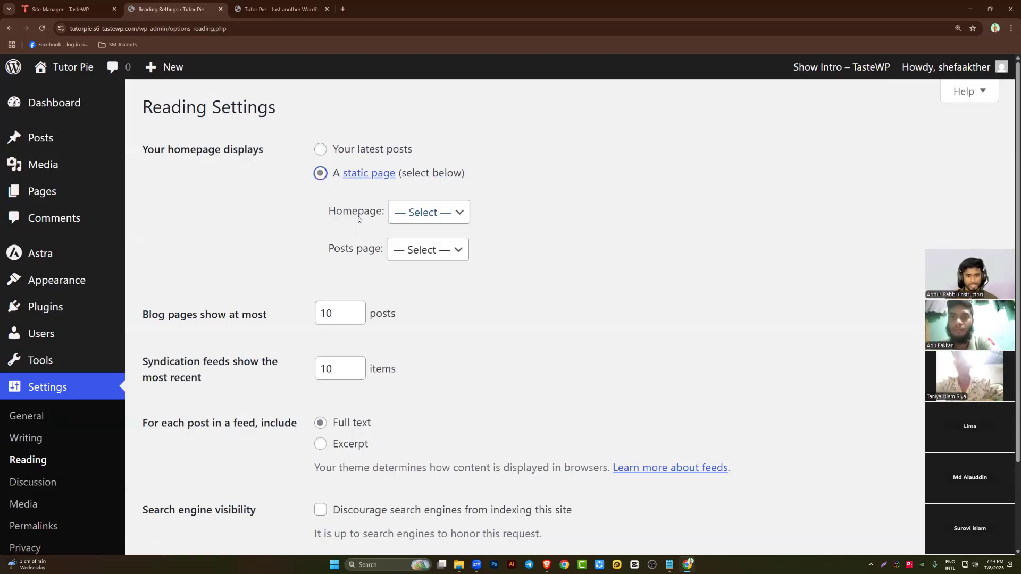
{"action": "left_click", "coordinate": [409, 221]}
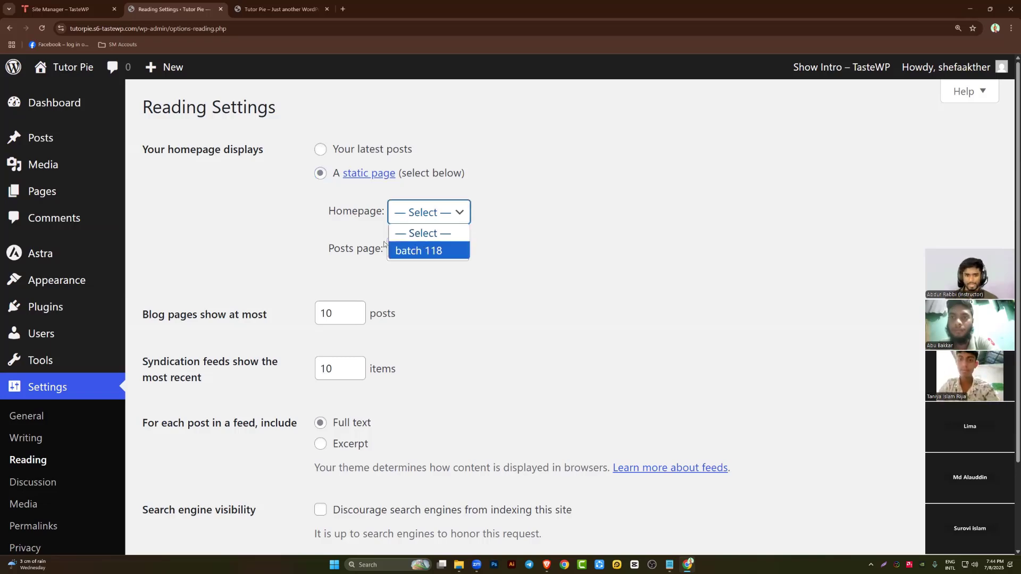
{"action": "scroll", "coordinate": [386, 246], "scroll_direction": "up", "scroll_amount": 2, "text": "ctrl"}
{"action": "left_click", "coordinate": [460, 271]}
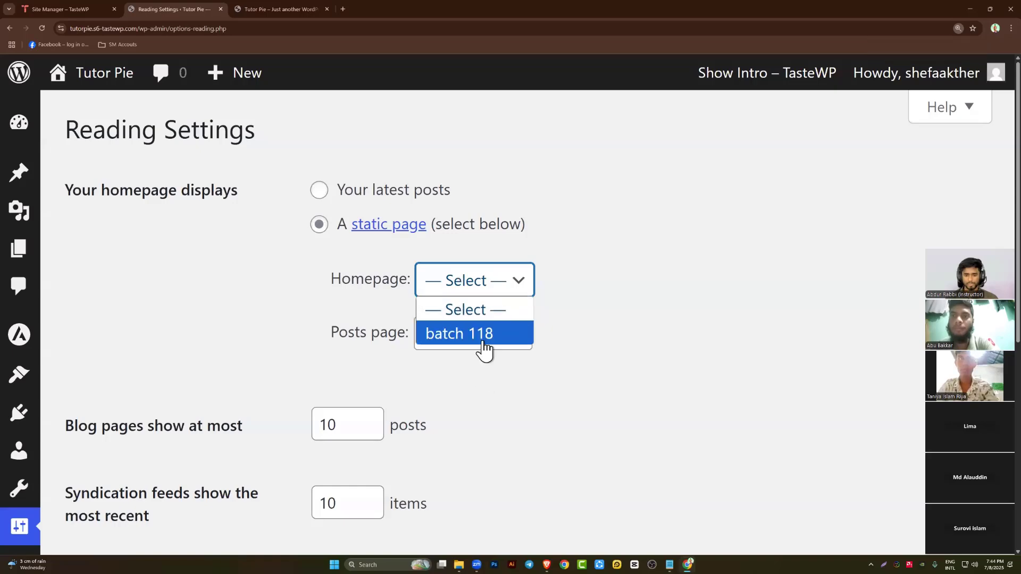
{"action": "left_click", "coordinate": [442, 336]}
{"action": "scroll", "coordinate": [441, 334], "scroll_direction": "down", "scroll_amount": 4}
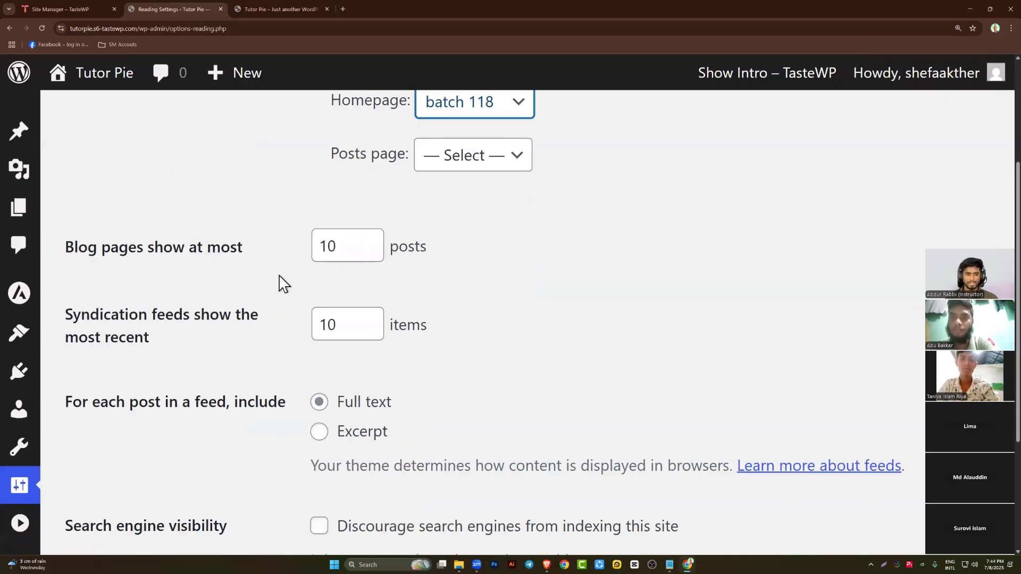
{"action": "scroll", "coordinate": [282, 282], "scroll_direction": "down", "scroll_amount": 1, "text": "ctrl"}
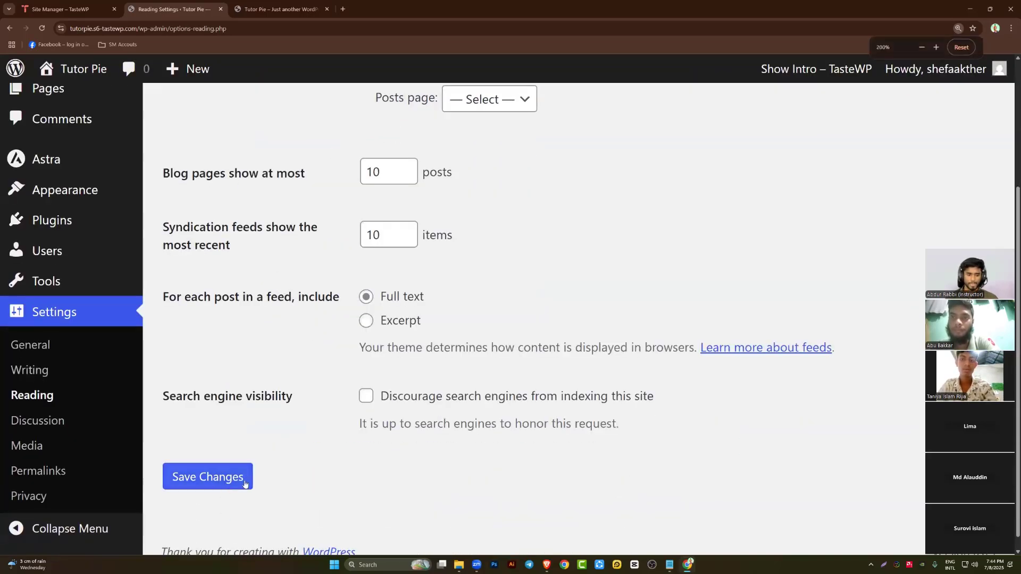
{"action": "left_click", "coordinate": [225, 476]}
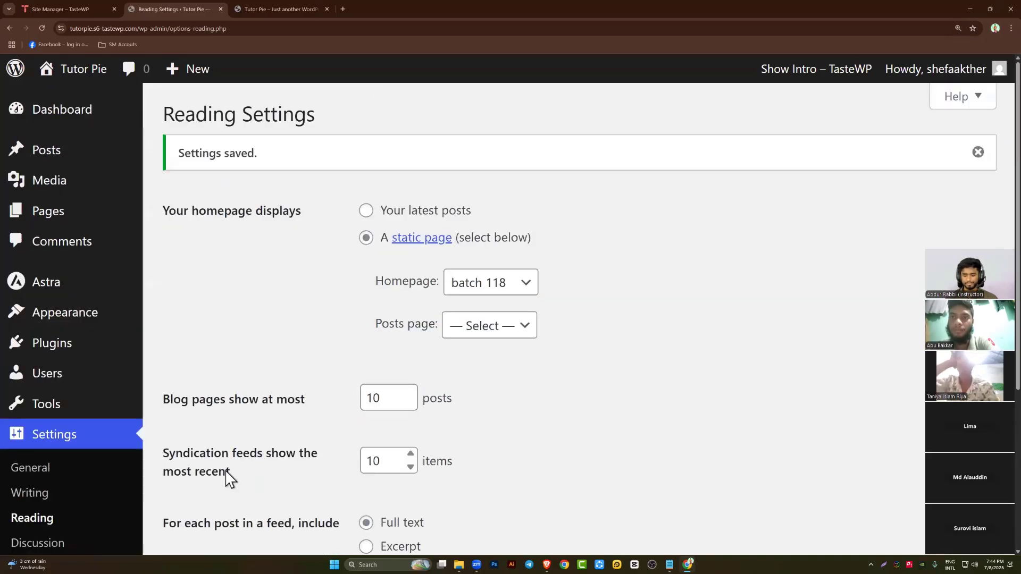
{"action": "left_click", "coordinate": [978, 153]}
Reload the live site to check its homepage, and return to the Reading settings
{"action": "left_click", "coordinate": [291, 11]}
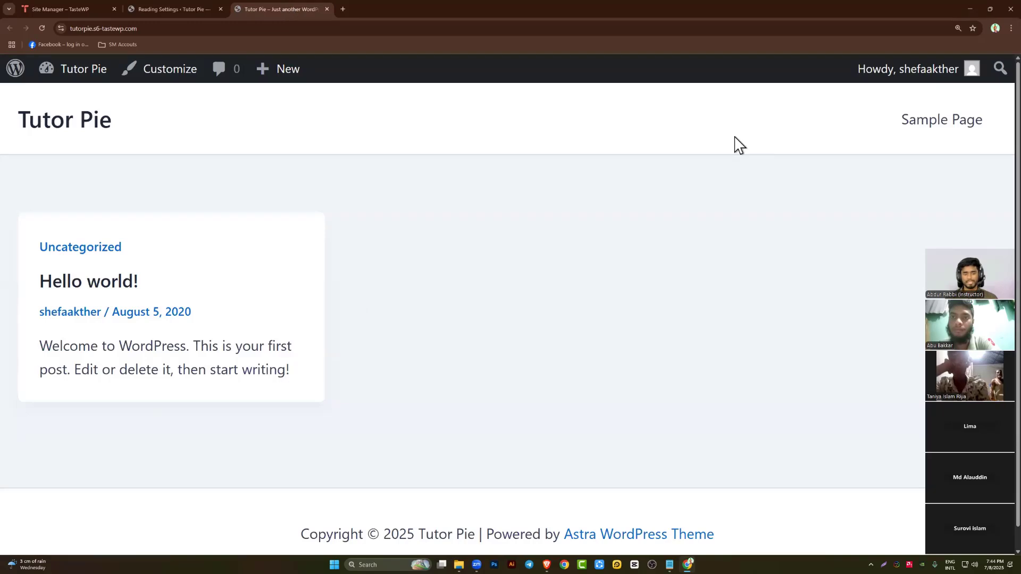
{"action": "left_click", "coordinate": [42, 28]}
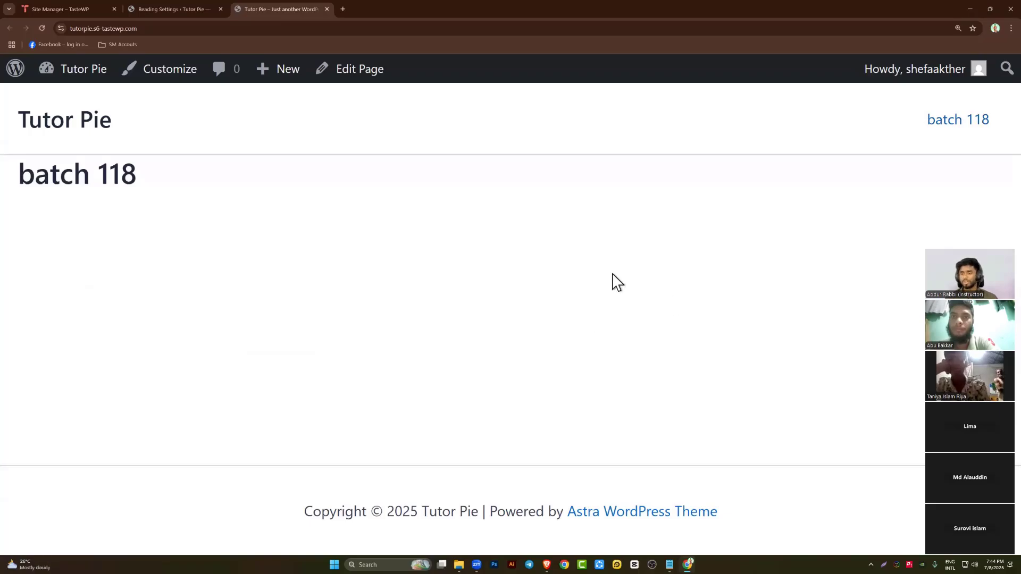
{"action": "key", "text": "ctrl+shift+Tab"}
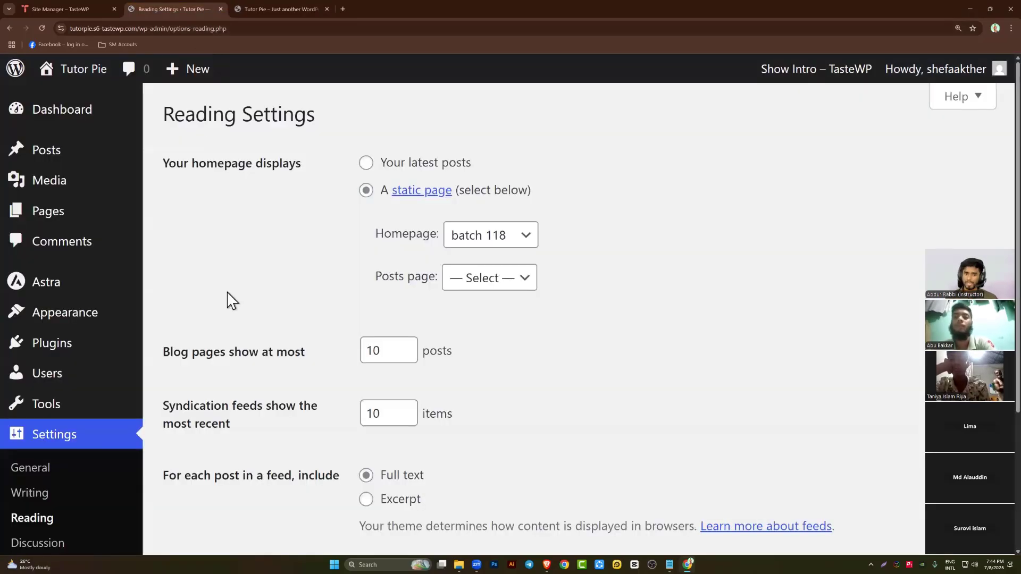
Search the plugin directory for "Elementor", and install and activate the Elementor Website Builder plugin
{"action": "key", "text": "ctrl+minus"}
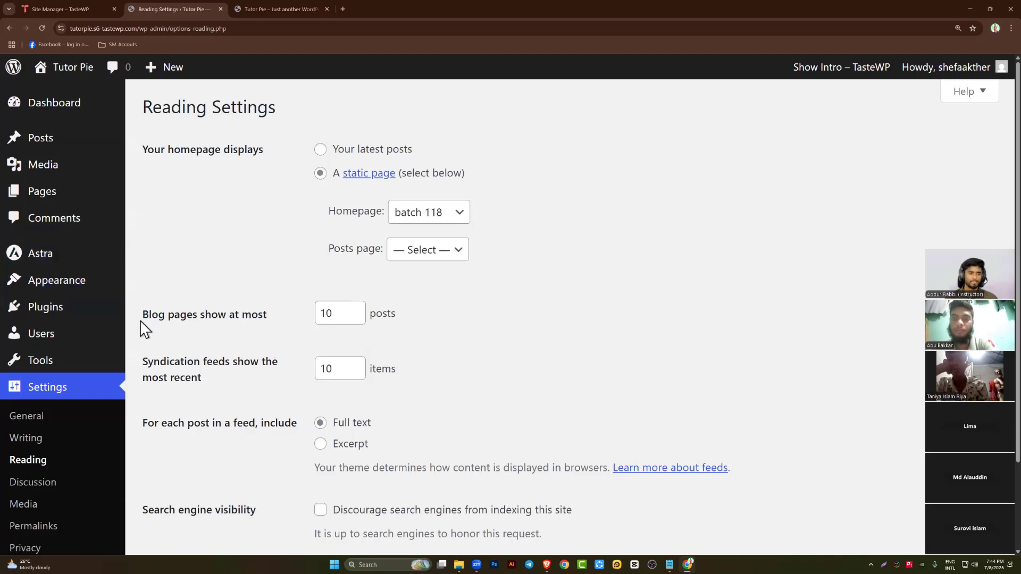
{"action": "key", "text": "ctrl+plus"}
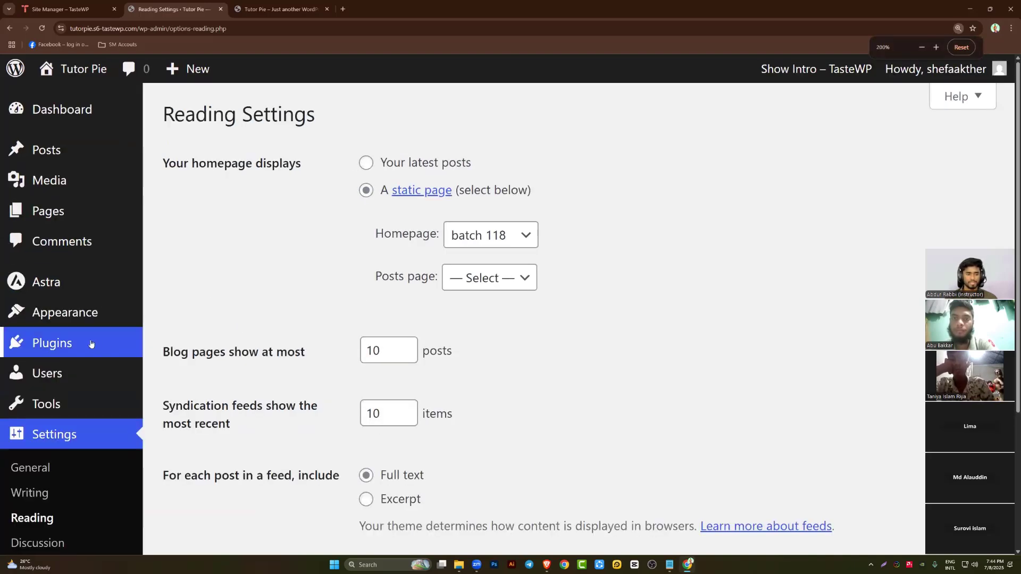
{"action": "left_click", "coordinate": [62, 349]}
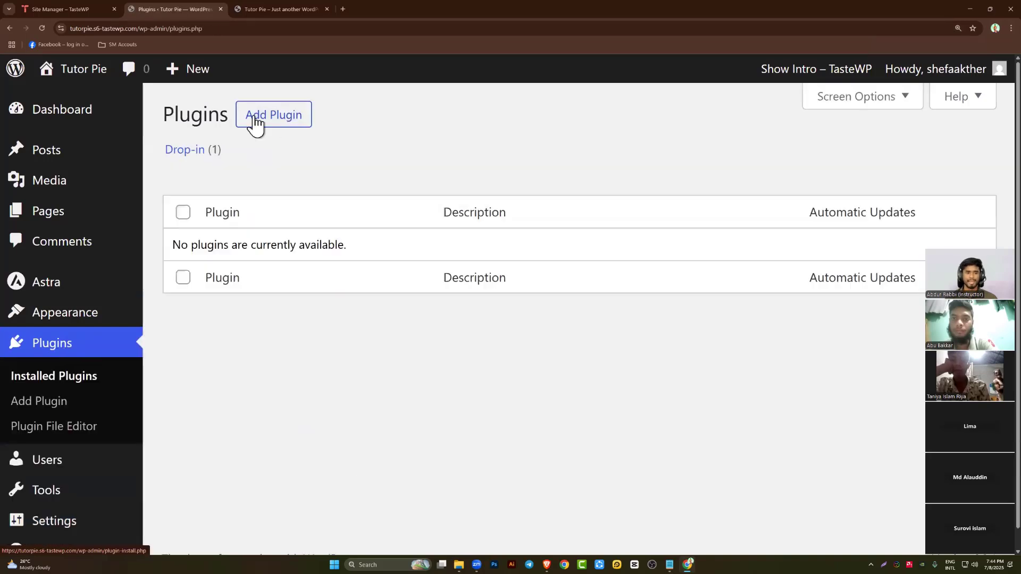
{"action": "left_click", "coordinate": [272, 126]}
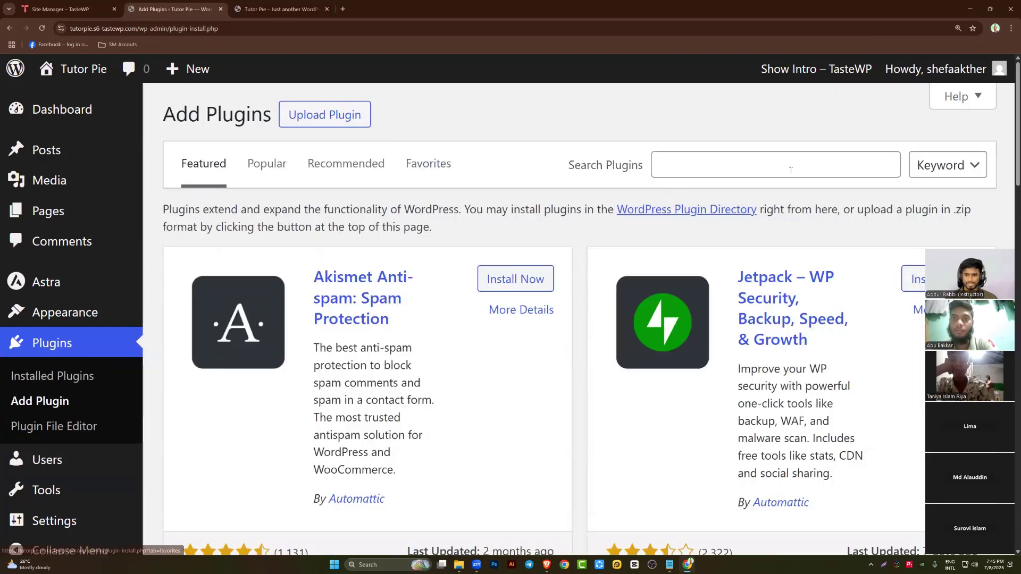
{"action": "left_click", "coordinate": [667, 159]}
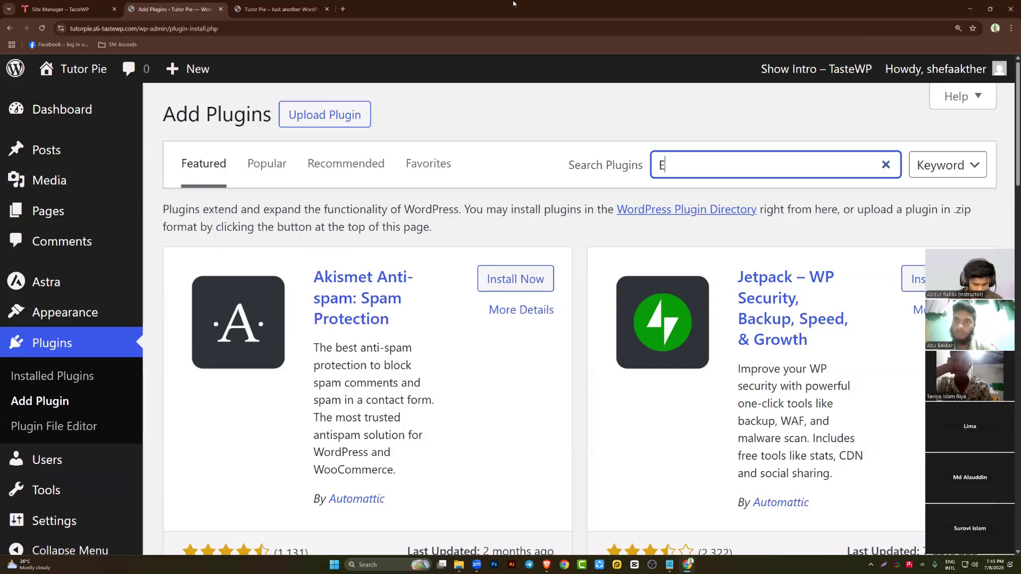
{"action": "type", "text": "le"}
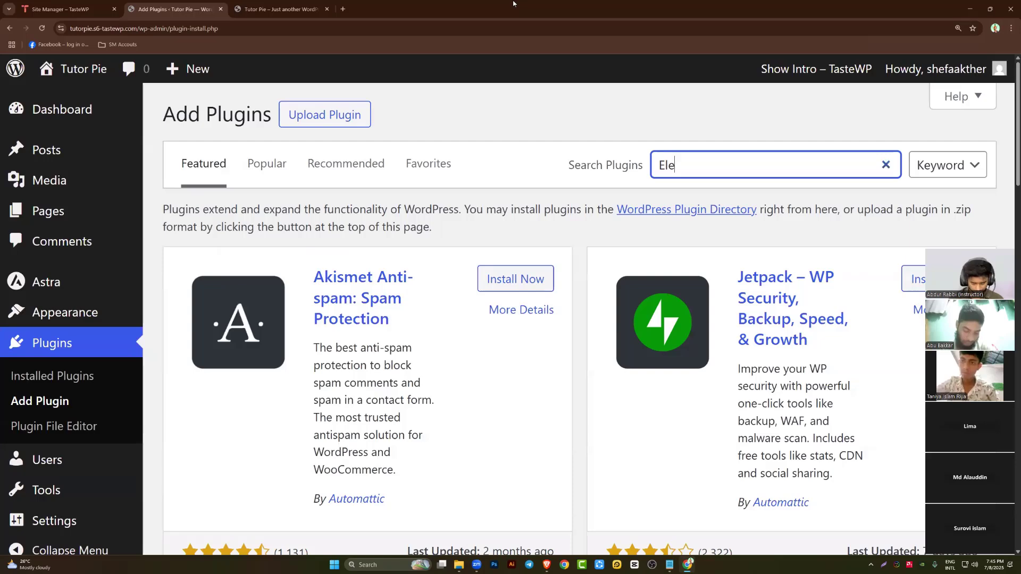
{"action": "type", "text": "mentor"}
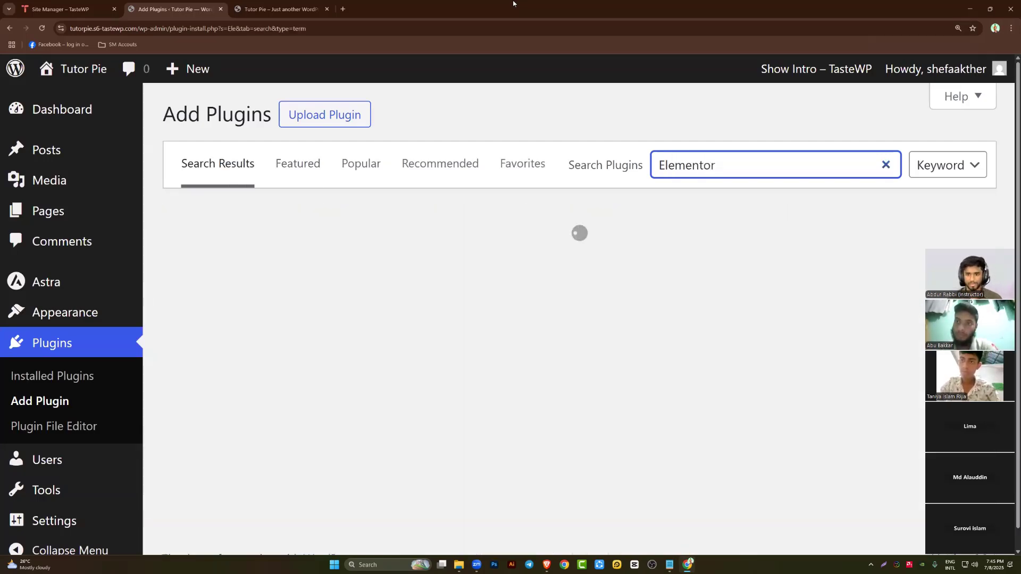
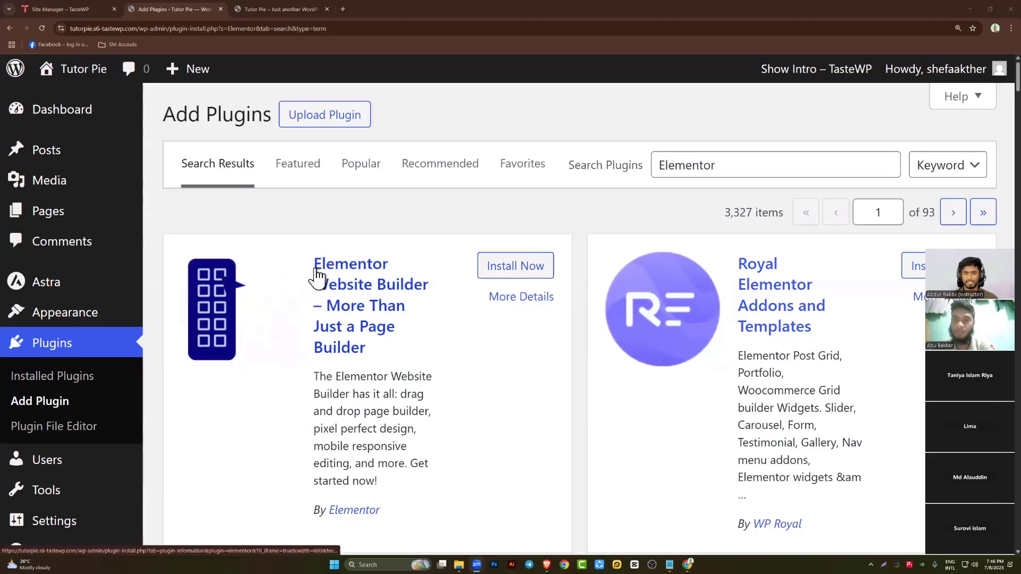
{"action": "left_click", "coordinate": [503, 270]}
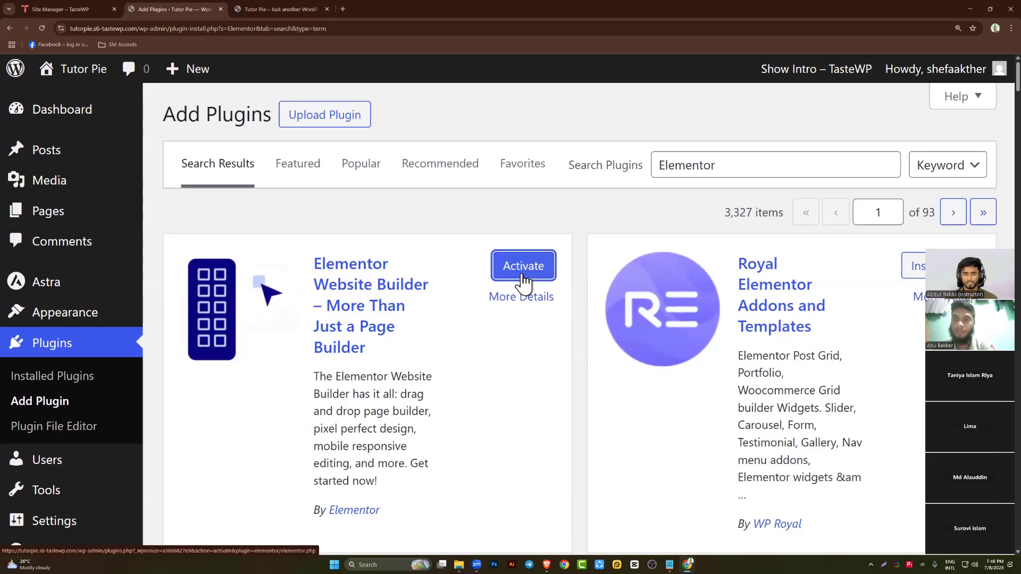
{"action": "left_click", "coordinate": [531, 272]}
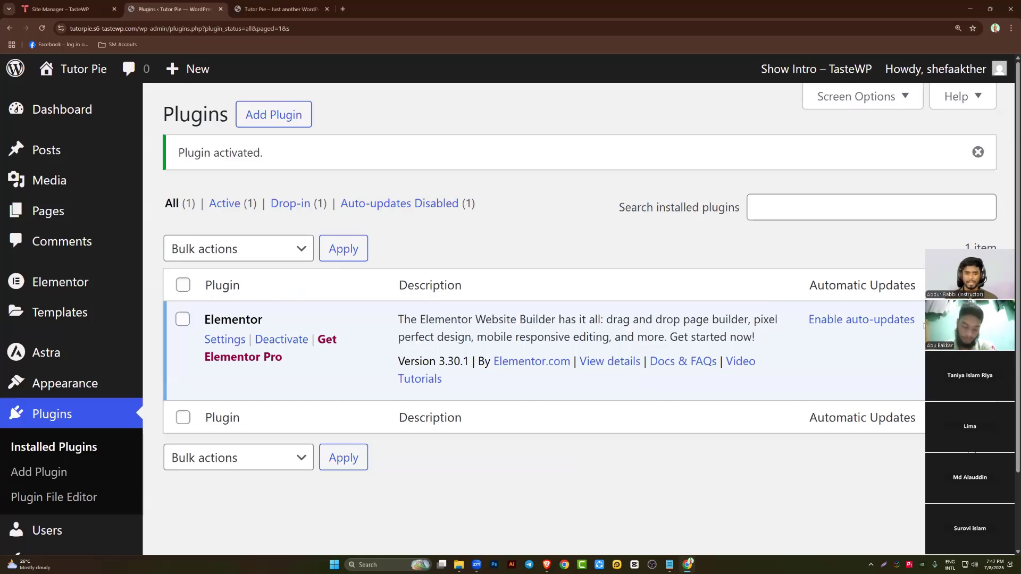
Search the plugin directory for "Essential" to find another plugin to add
{"action": "left_click_drag", "start_coordinate": [992, 263], "coordinate": [73, 161]}
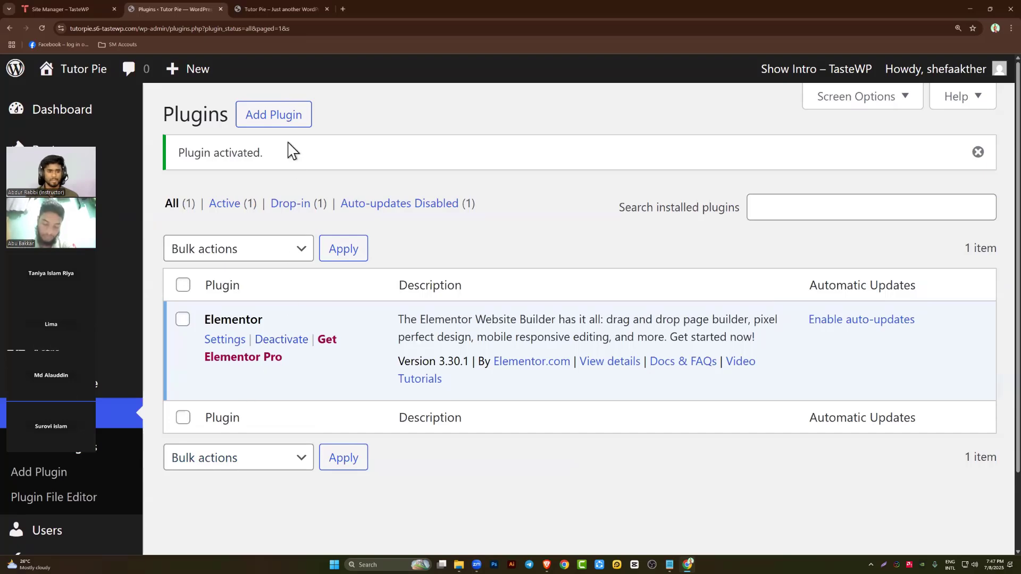
{"action": "left_click", "coordinate": [286, 120]}
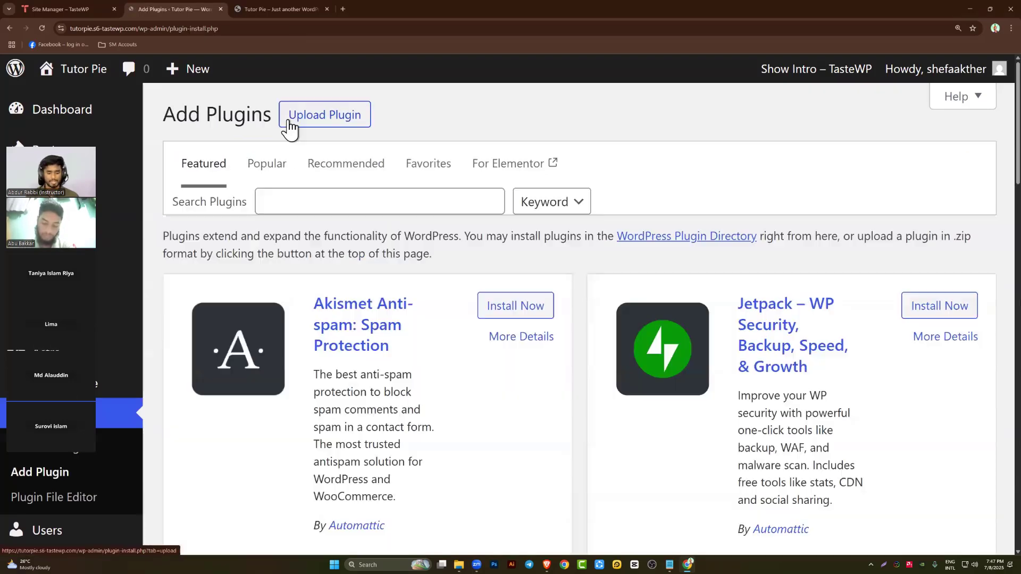
{"action": "left_click", "coordinate": [332, 199]}
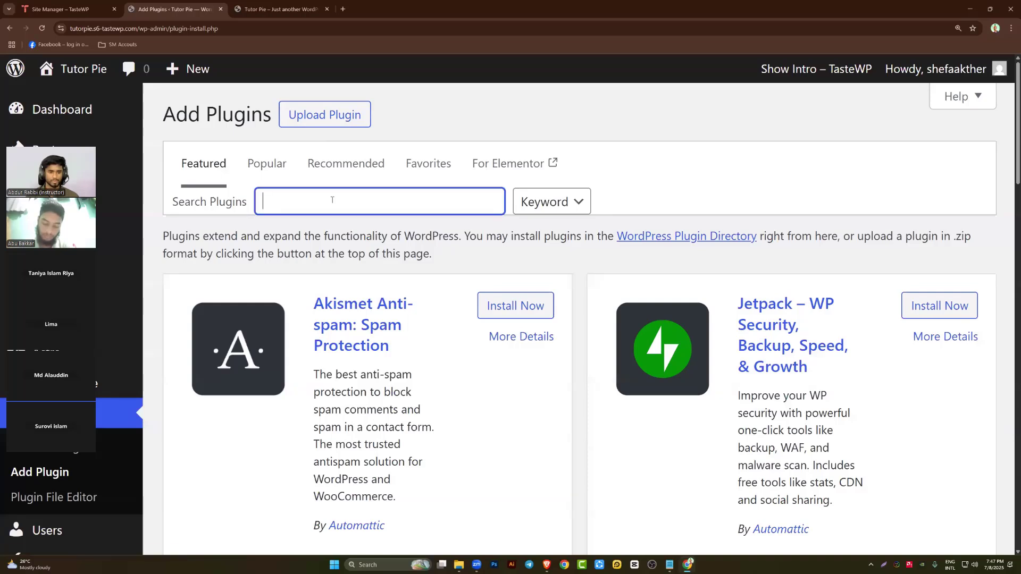
{"action": "type", "text": "E"}
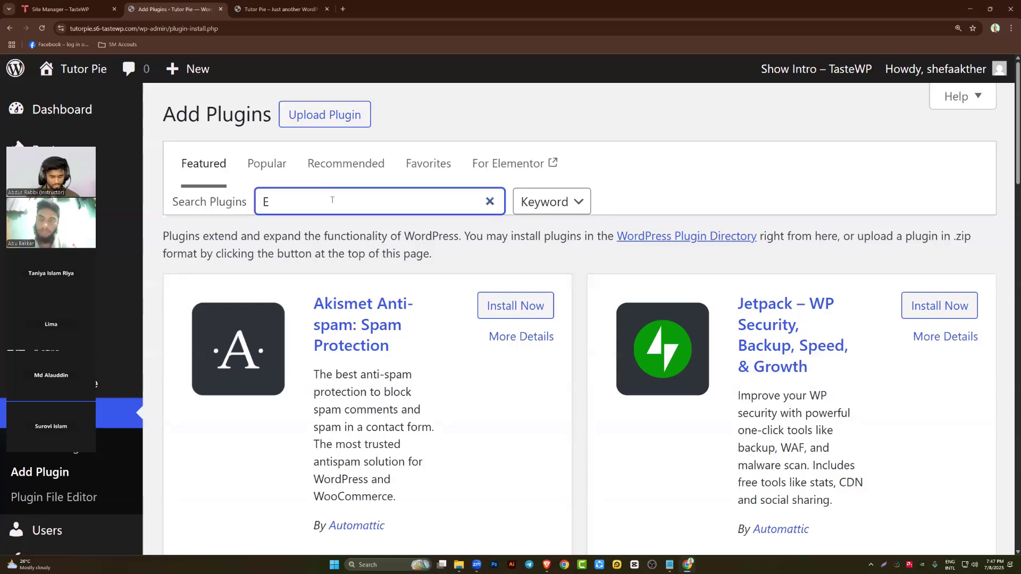
{"action": "type", "text": "ss"}
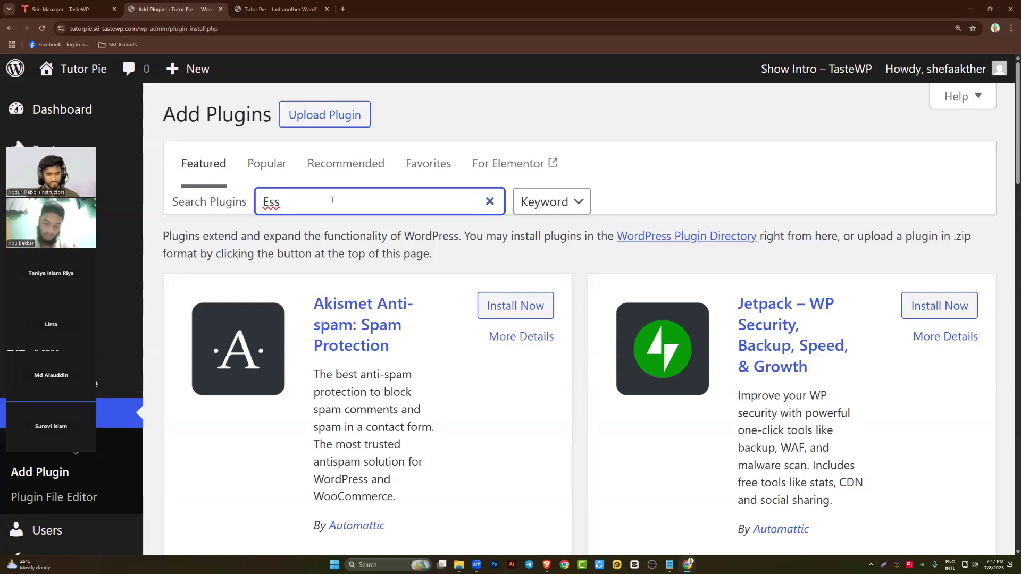
{"action": "type", "text": "en"}
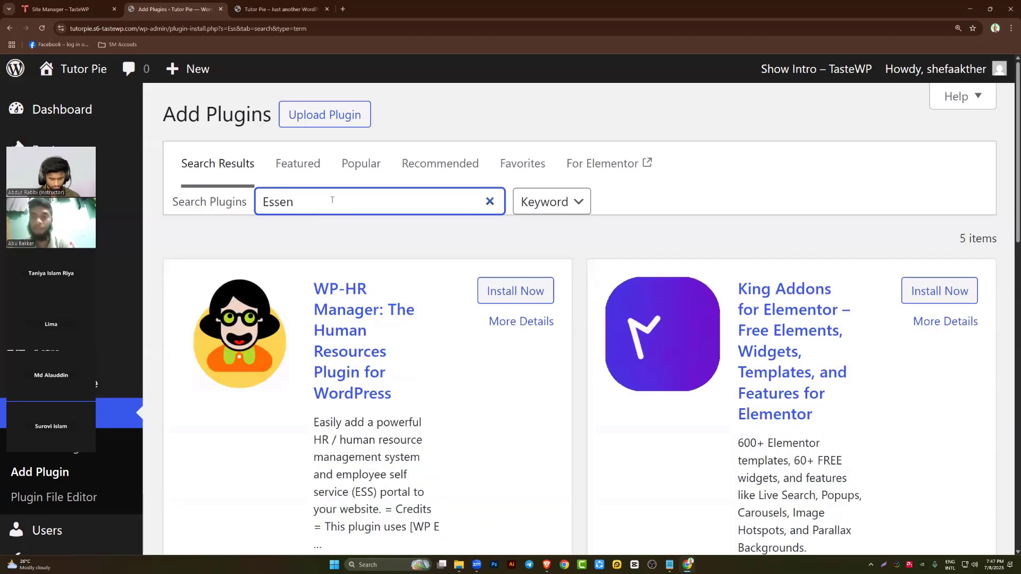
{"action": "type", "text": "tial"}
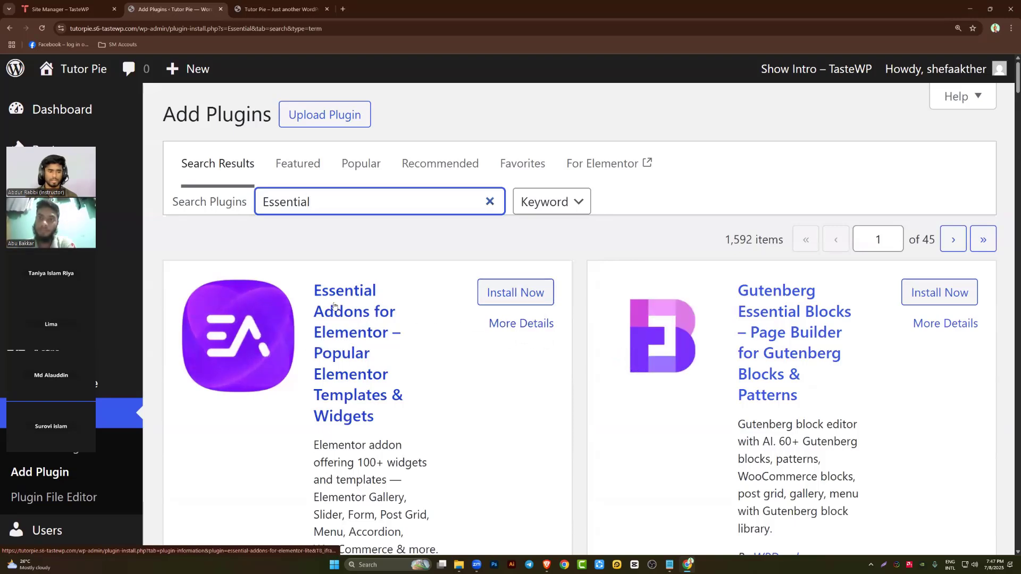
Install and activate Essential Addons for Elementor, and proceed past the setup wizard's Getting Started page
{"action": "left_click", "coordinate": [502, 303]}
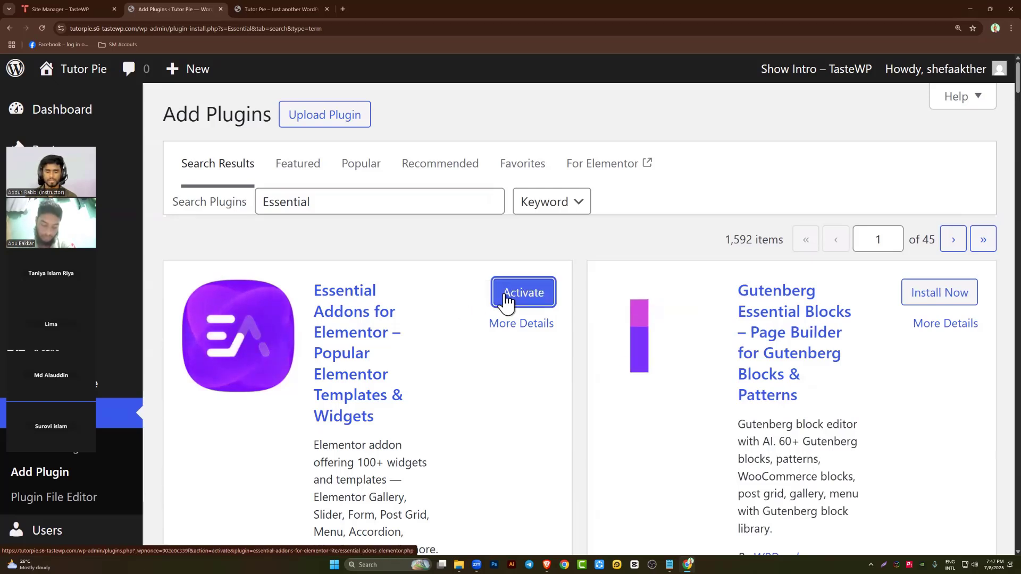
{"action": "left_click", "coordinate": [520, 298]}
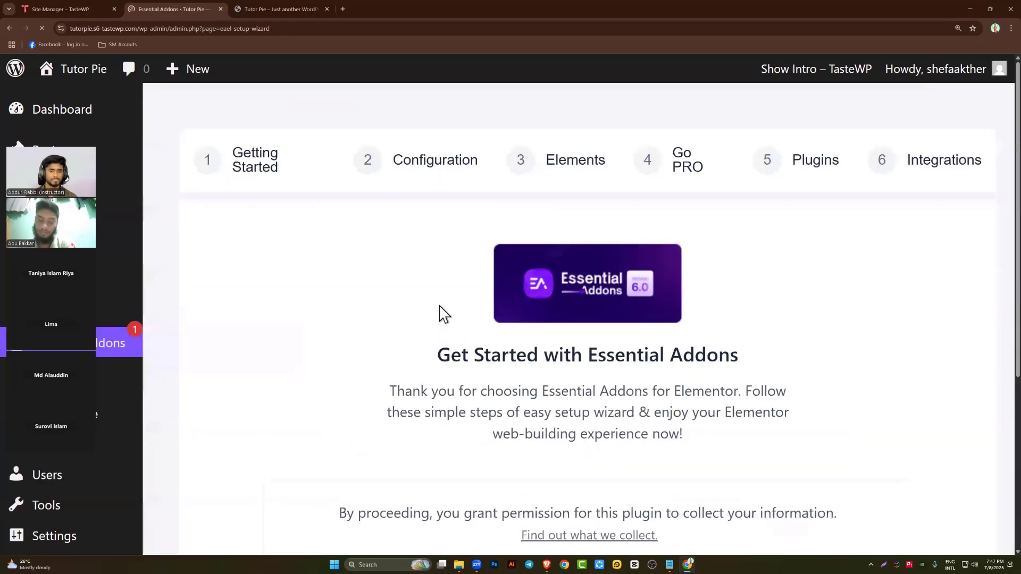
{"action": "scroll", "coordinate": [484, 319], "scroll_direction": "down", "scroll_amount": 3}
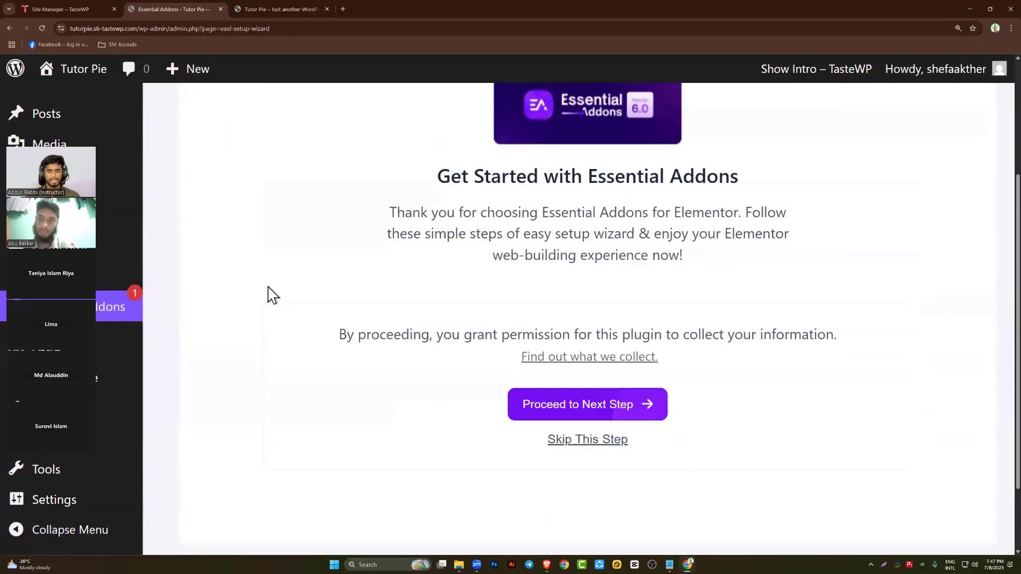
{"action": "scroll", "coordinate": [351, 305], "scroll_direction": "up", "scroll_amount": 3}
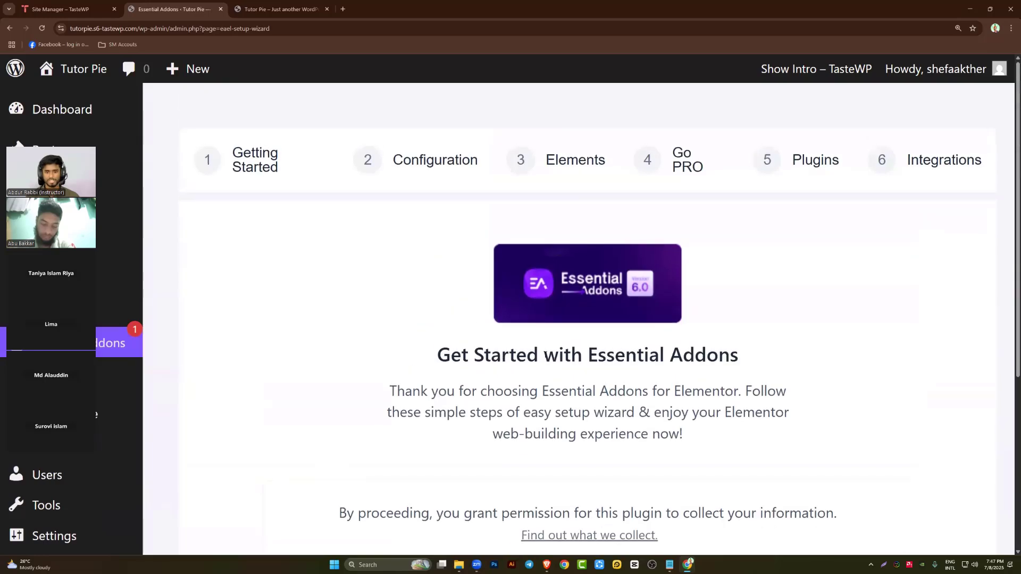
{"action": "scroll", "coordinate": [471, 380], "scroll_direction": "down", "scroll_amount": 3}
{"action": "left_click", "coordinate": [601, 396]}
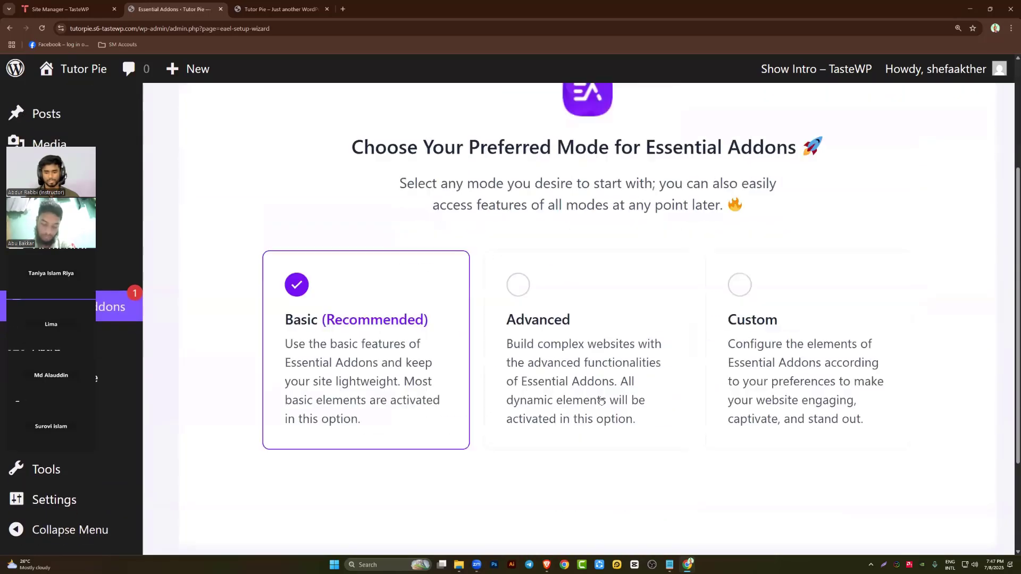
Keep the Basic (Recommended) mode for Essential Addons and continue to the Elements stage
{"action": "scroll", "coordinate": [472, 333], "scroll_direction": "up", "scroll_amount": 1}
{"action": "key", "text": "ctrl+minus"}
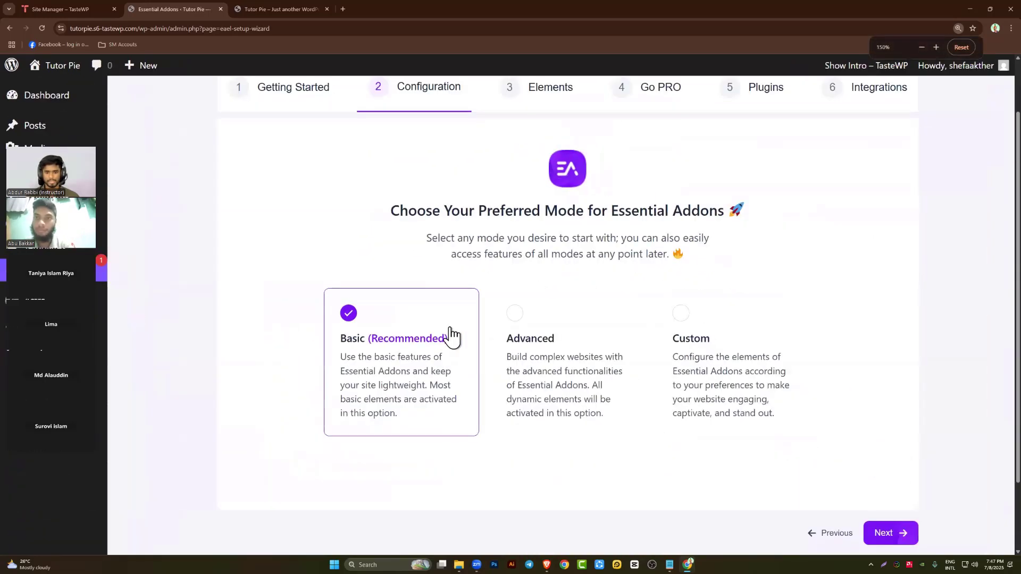
{"action": "left_click", "coordinate": [882, 534]}
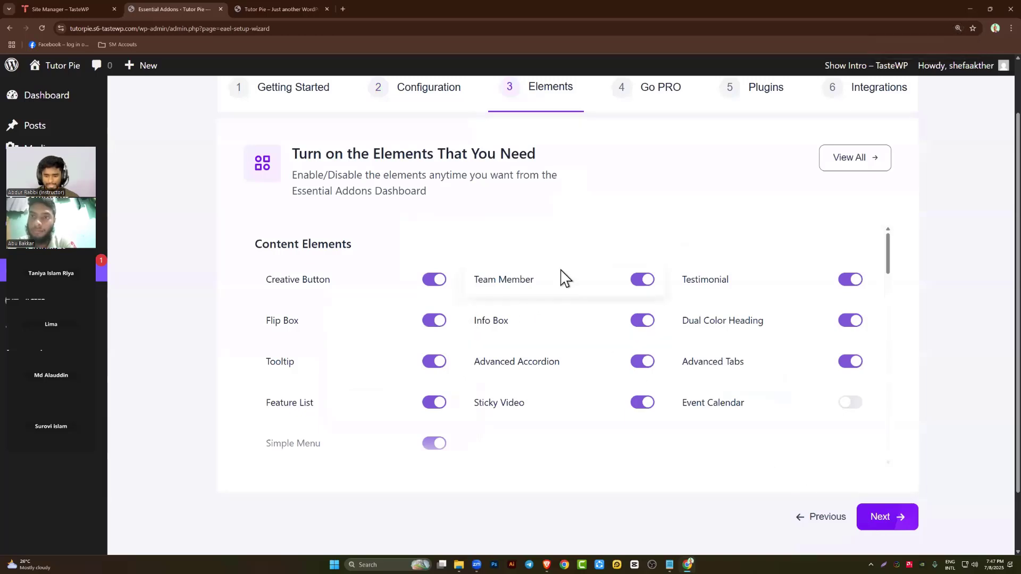
Turn on the WPForms element under Form Styler Elements and continue to the Go PRO stage
{"action": "scroll", "coordinate": [561, 287], "scroll_direction": "down", "scroll_amount": 5}
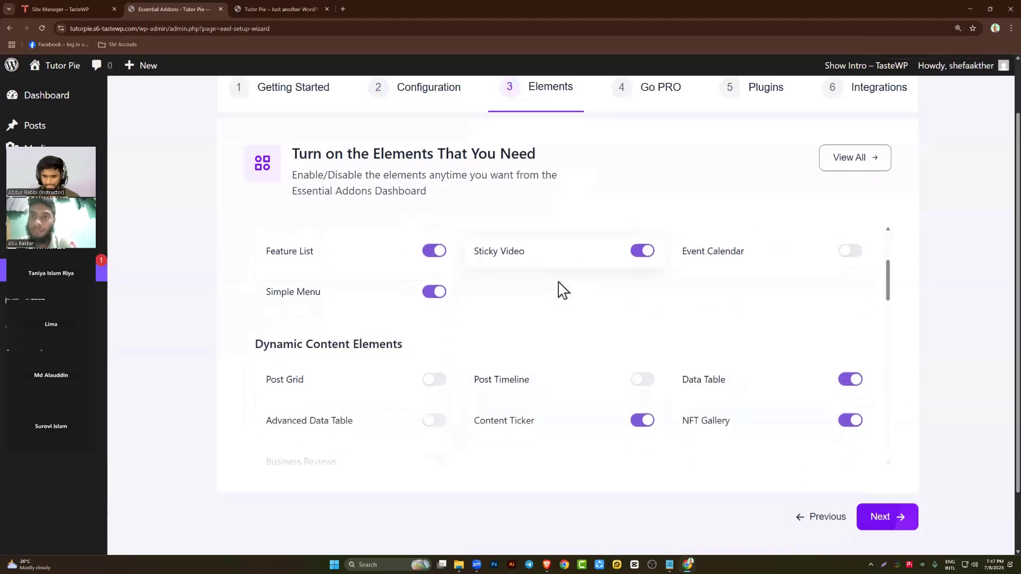
{"action": "scroll", "coordinate": [562, 289], "scroll_direction": "down", "scroll_amount": 8}
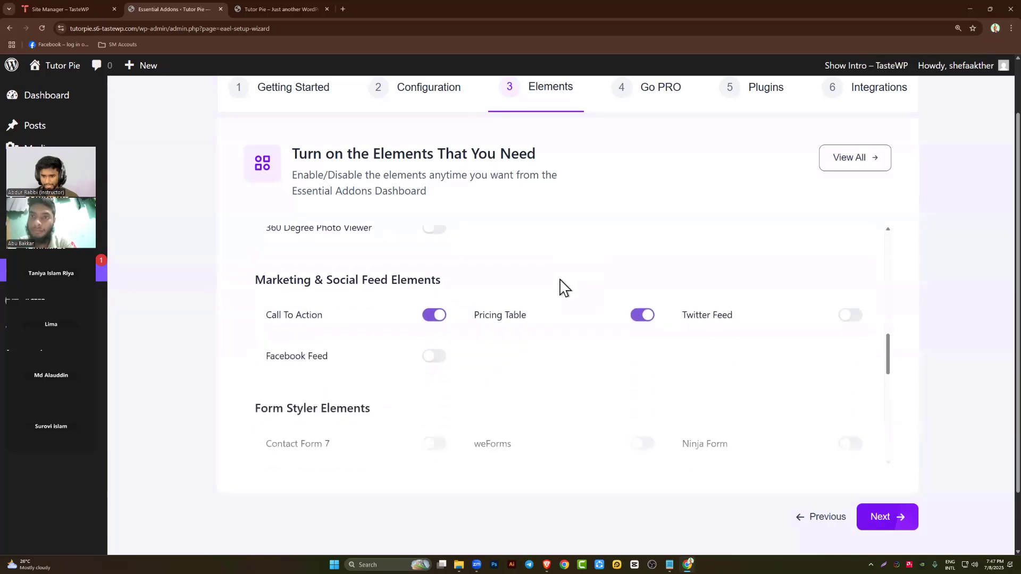
{"action": "scroll", "coordinate": [562, 289], "scroll_direction": "down", "scroll_amount": 2}
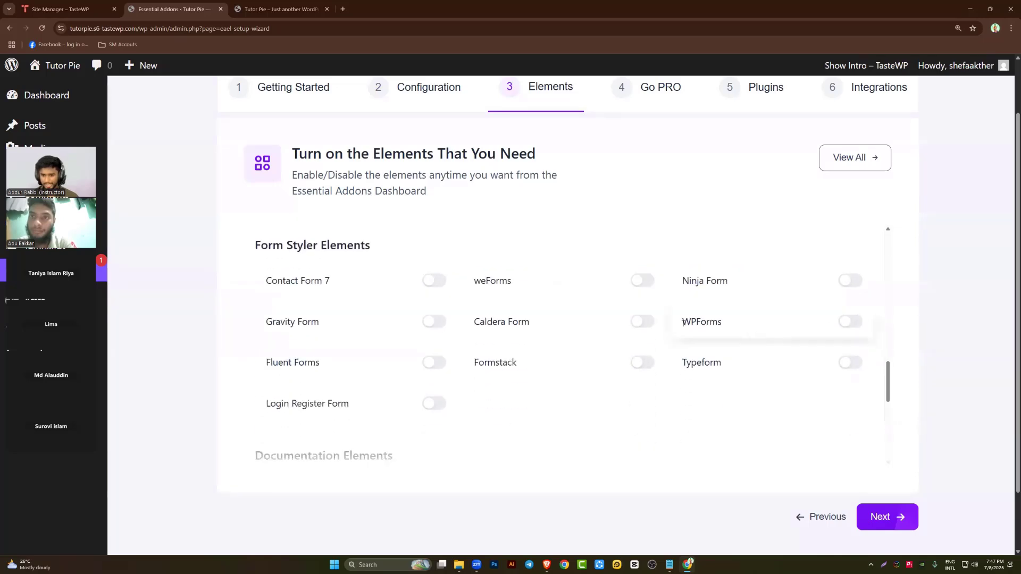
{"action": "left_click", "coordinate": [852, 324]}
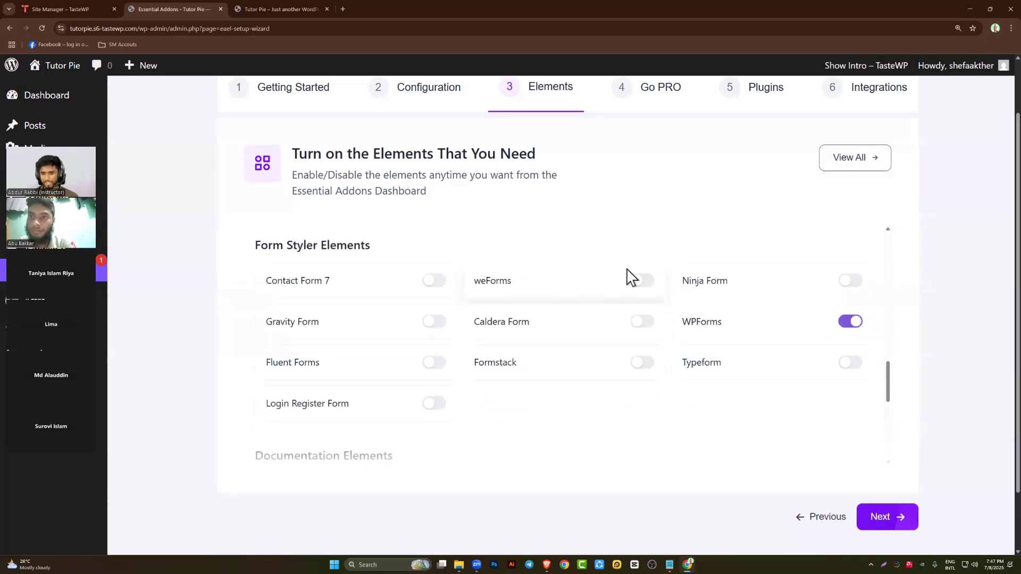
{"action": "scroll", "coordinate": [824, 394], "scroll_direction": "down", "scroll_amount": 2}
{"action": "left_click", "coordinate": [880, 514]}
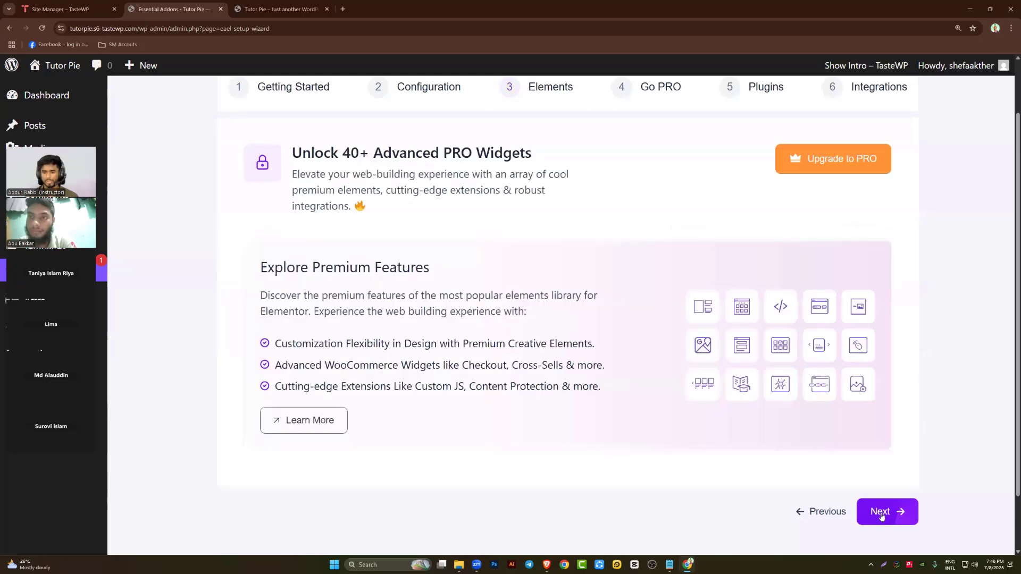
Pass the Go PRO stage, skip enabling templates and blocks, finish the Essential Addons setup wizard, and dismiss its completion message
{"action": "scroll", "coordinate": [825, 425], "scroll_direction": "down", "scroll_amount": 2}
{"action": "left_click", "coordinate": [884, 445]}
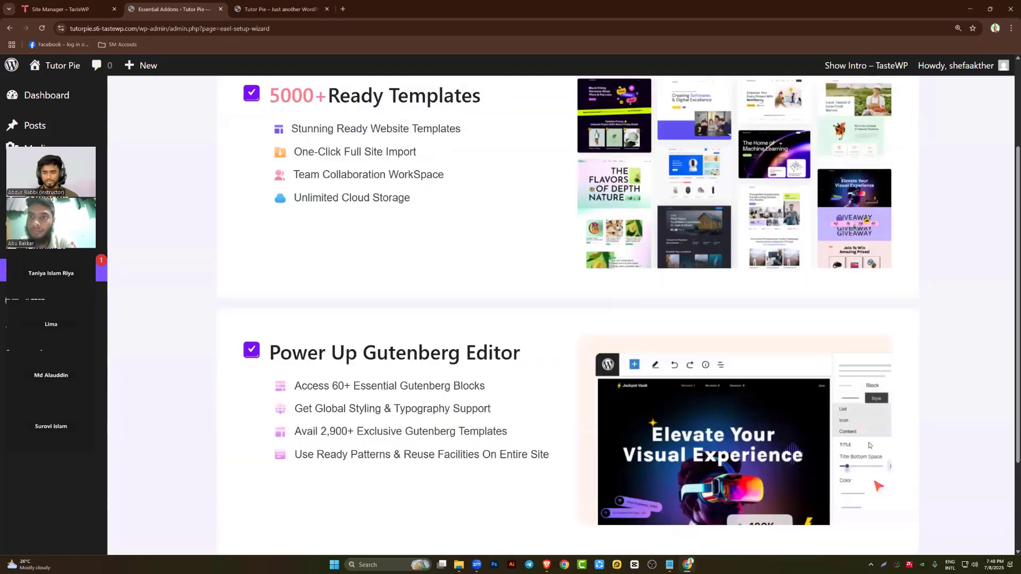
{"action": "scroll", "coordinate": [684, 339], "scroll_direction": "down", "scroll_amount": 5}
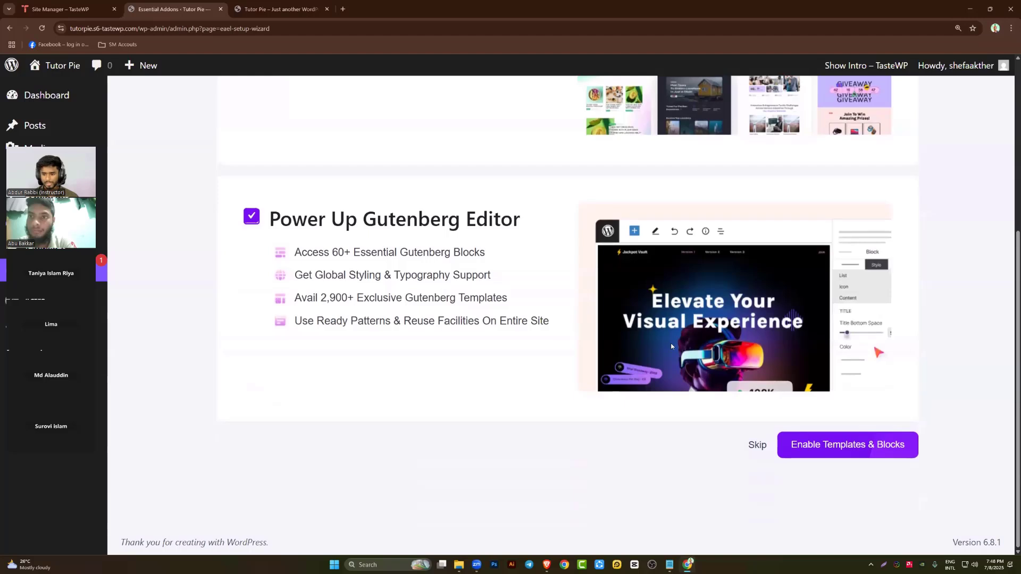
{"action": "left_click", "coordinate": [758, 446]}
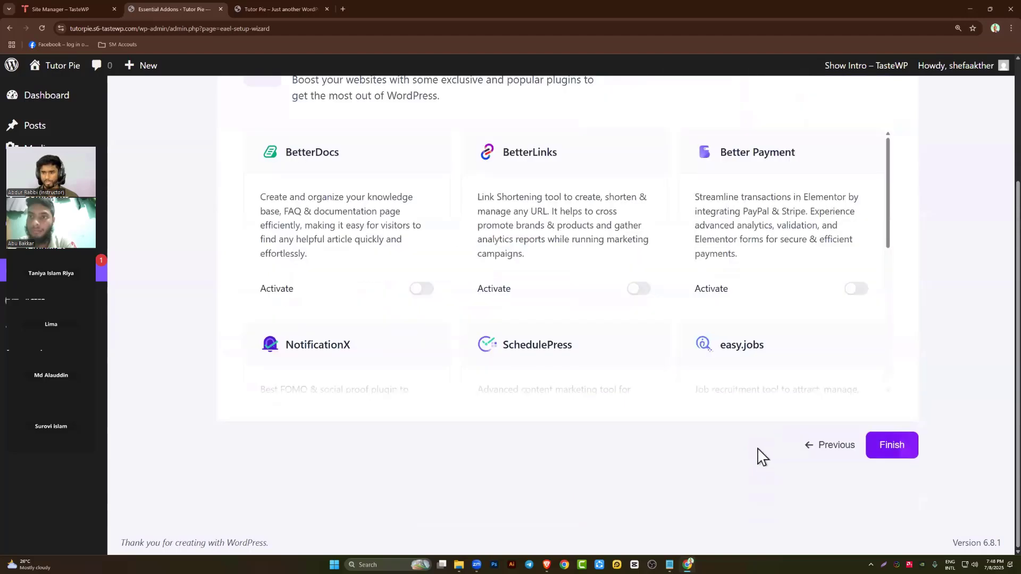
{"action": "left_click", "coordinate": [885, 458]}
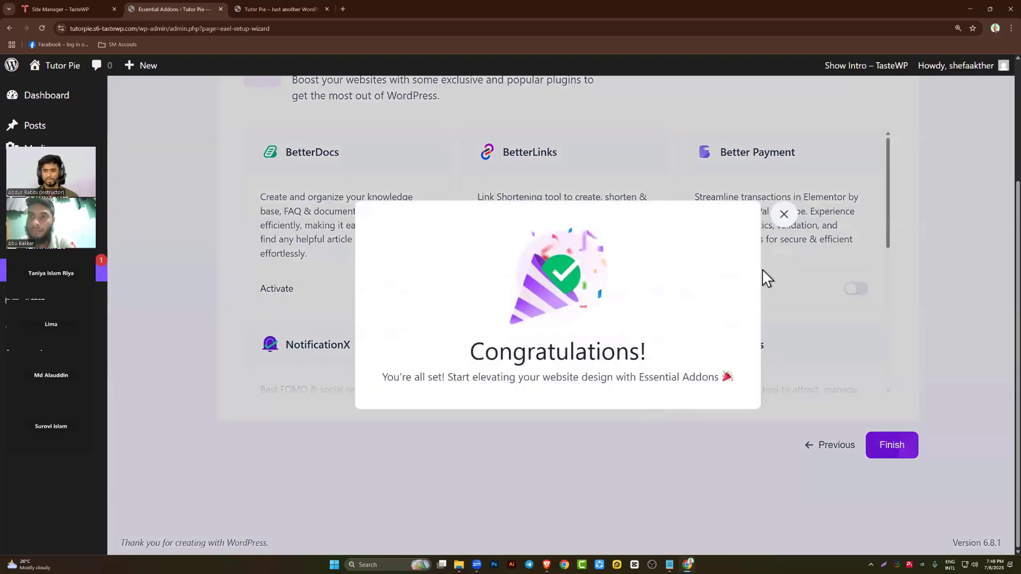
{"action": "left_click", "coordinate": [783, 214]}
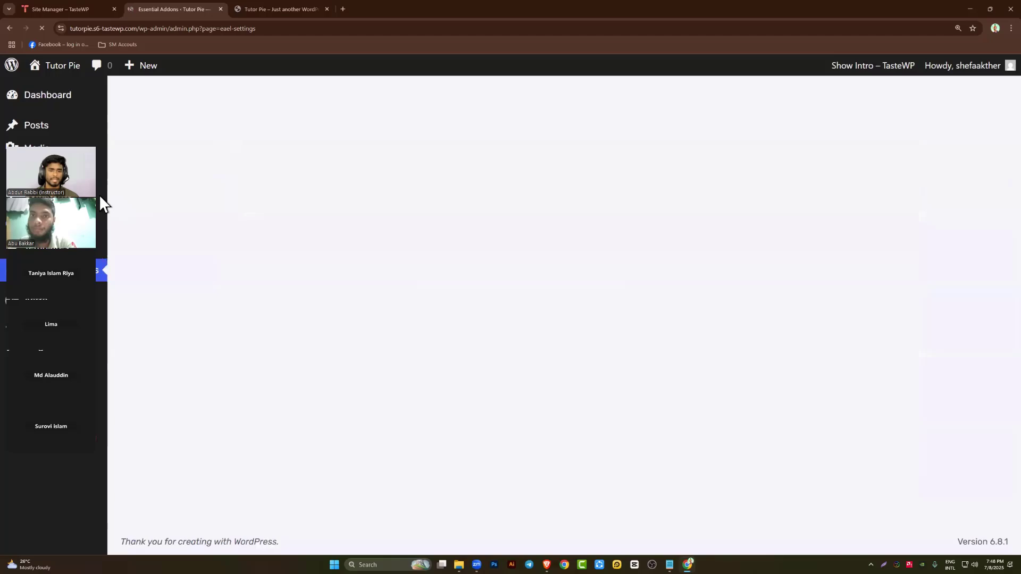
Open the list of installed plugins and check the Essential Addons for Elementor entry
{"action": "left_click_drag", "start_coordinate": [38, 151], "coordinate": [848, 163]}
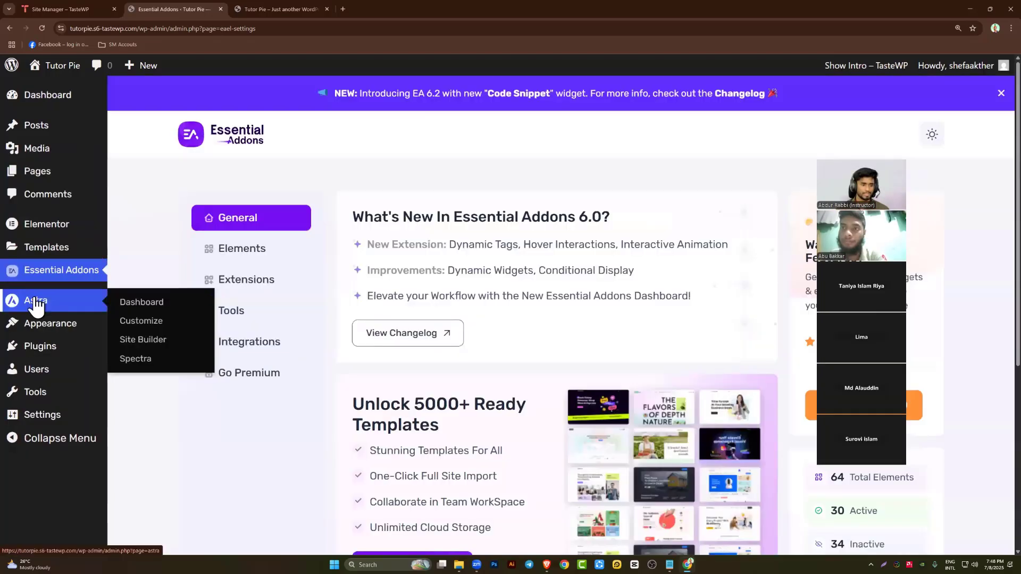
{"action": "mouse_move", "coordinate": [38, 357]}
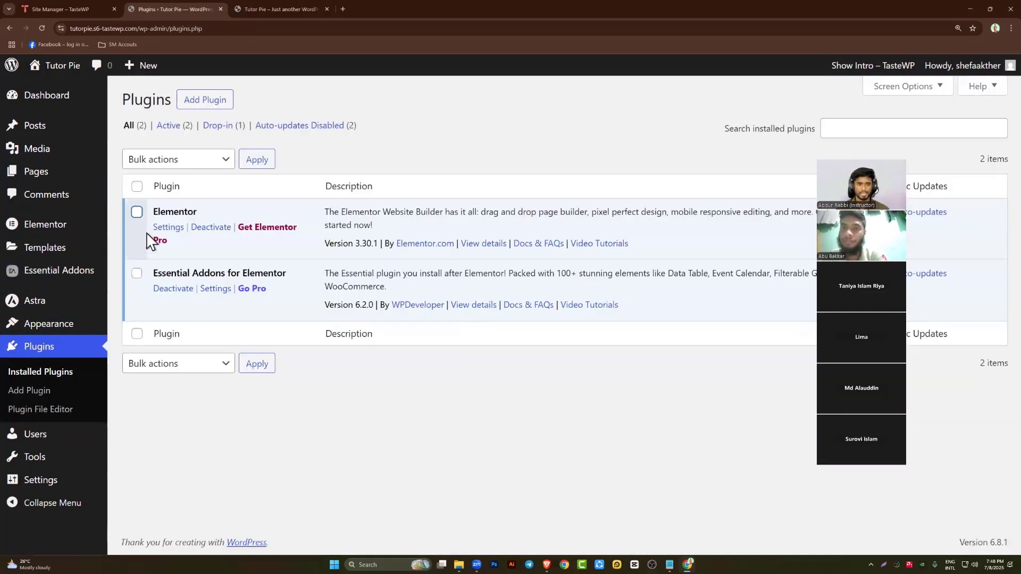
{"action": "left_click_drag", "start_coordinate": [192, 271], "coordinate": [268, 274]}
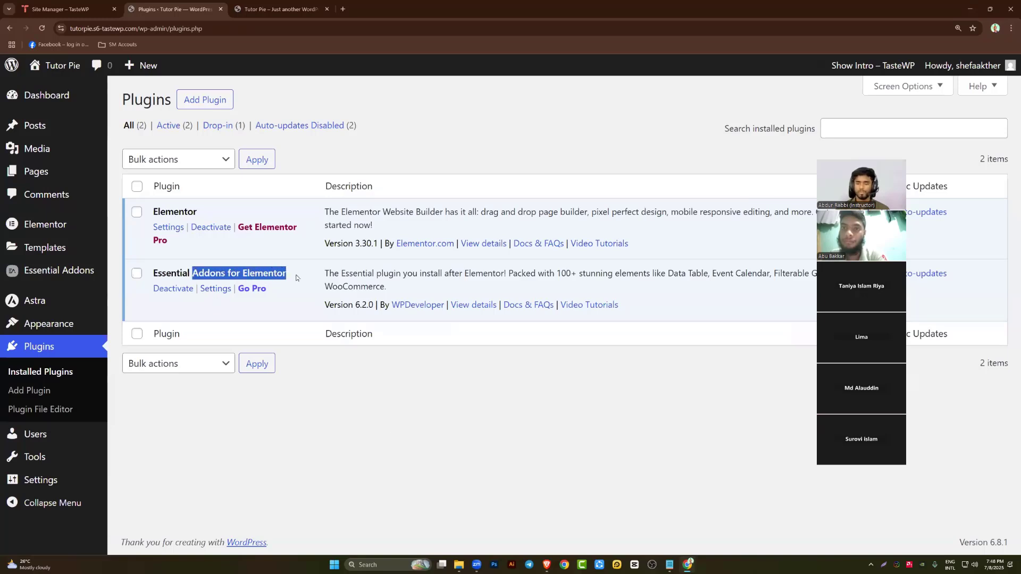
{"action": "left_click", "coordinate": [394, 428]}
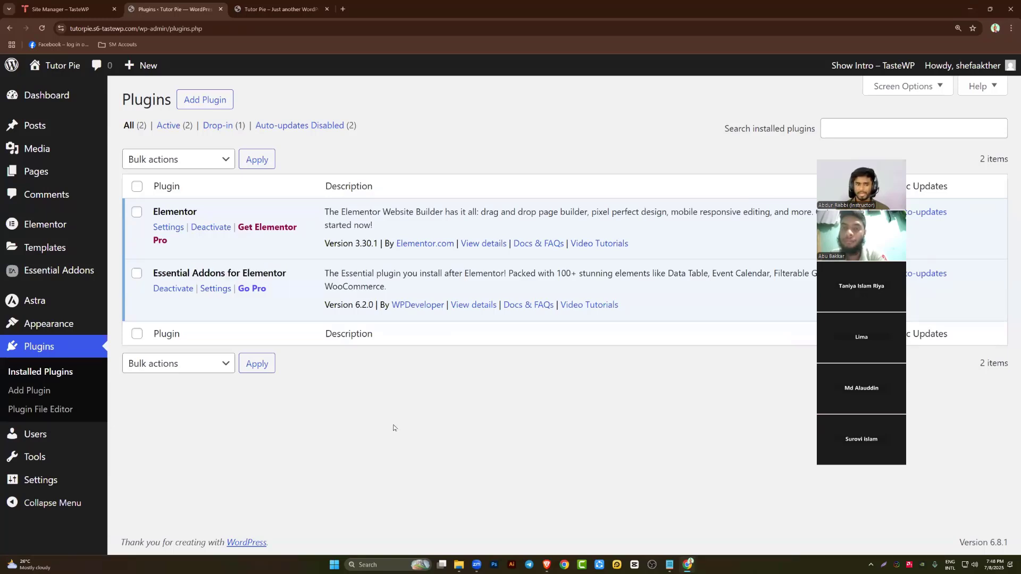
Search the plugin directory for "WPforms", and install and activate the WPForms form builder plugin
{"action": "left_click", "coordinate": [215, 105]}
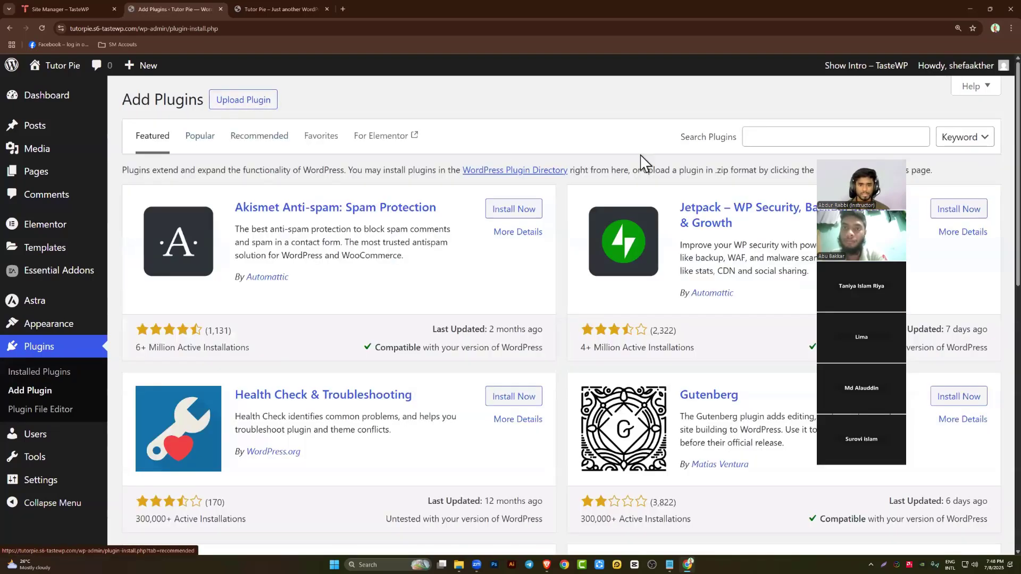
{"action": "left_click", "coordinate": [773, 140]}
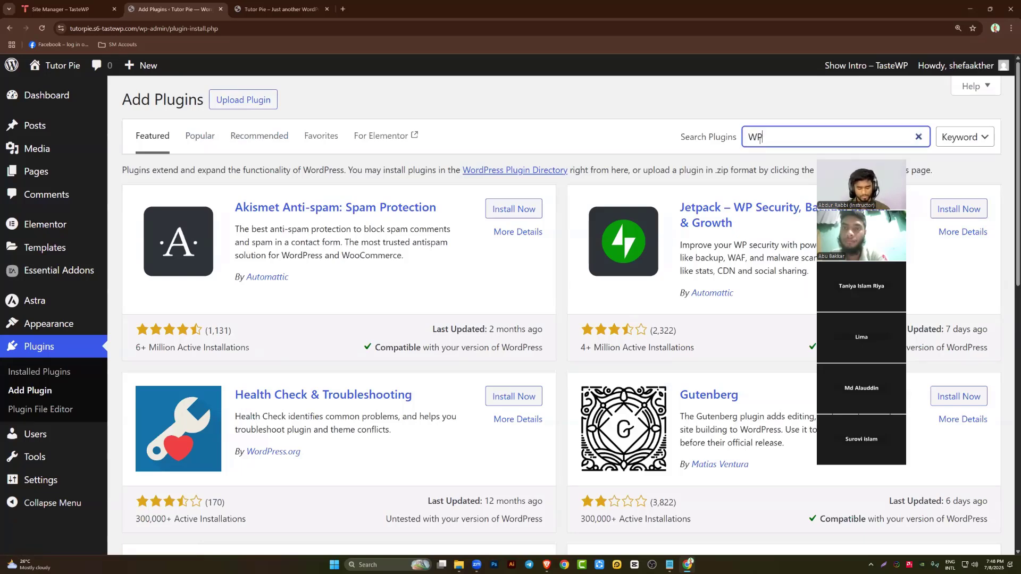
{"action": "type", "text": "WPfo"}
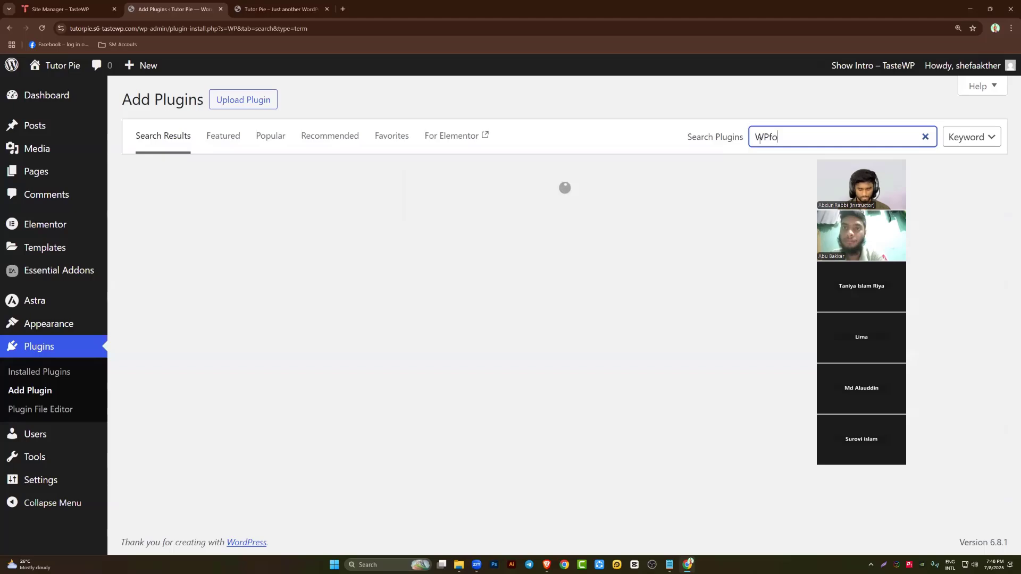
{"action": "type", "text": "rms"}
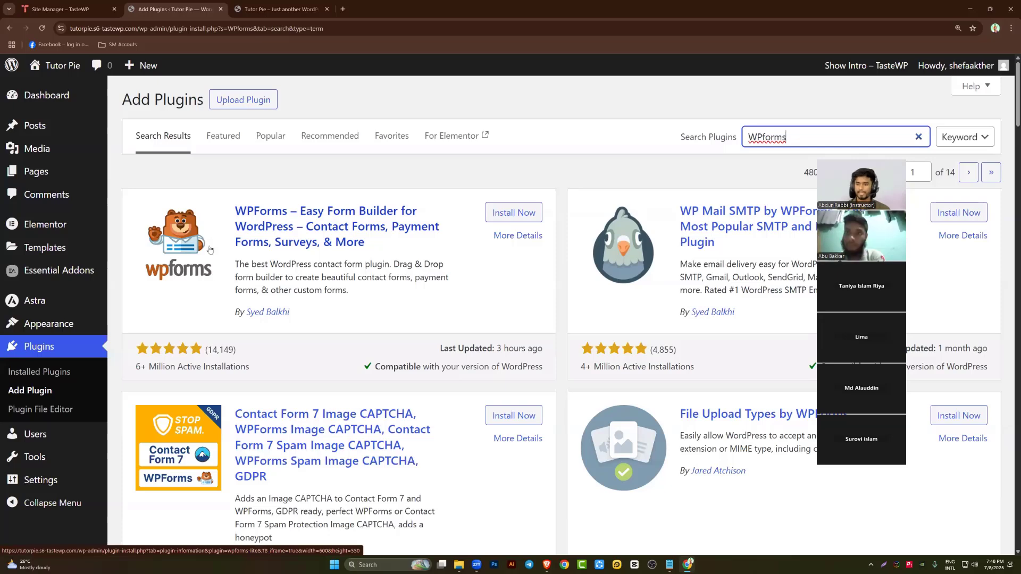
{"action": "key", "text": "ctrl+plus"}
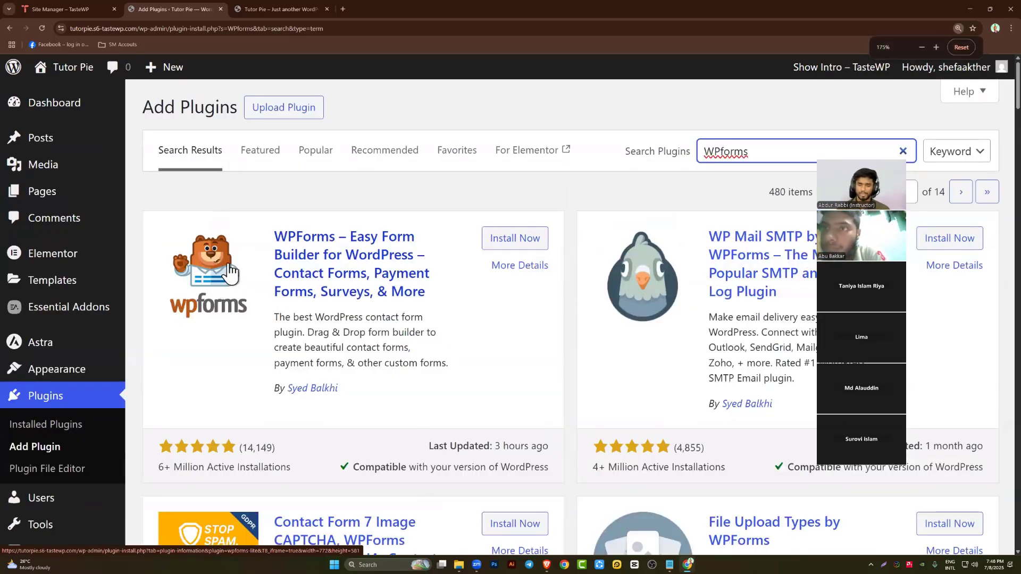
{"action": "left_click", "coordinate": [505, 246]}
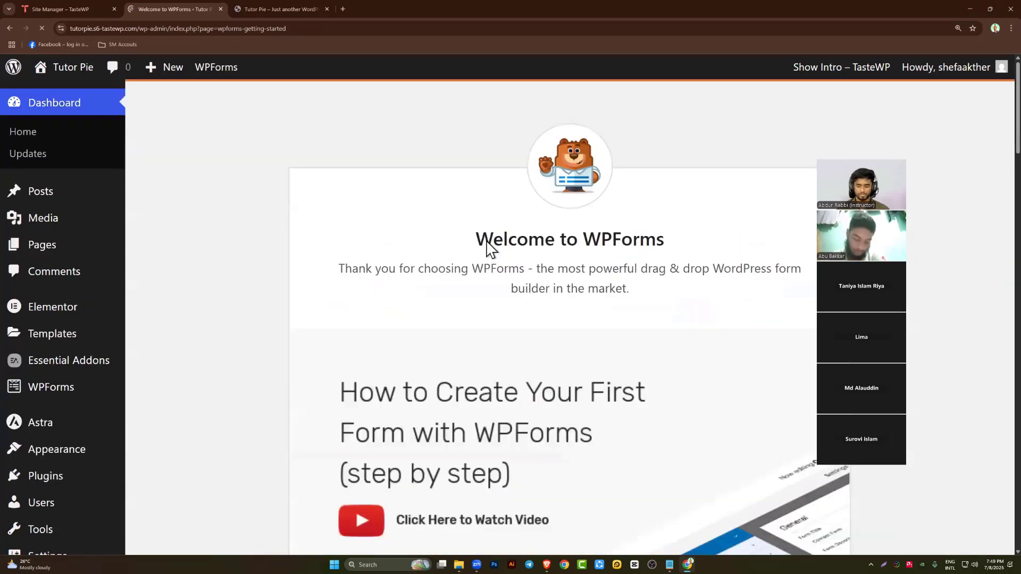
Review Elementor, Essential Addons and WPForms Lite in the list of installed plugins, and switch to the live site
{"action": "scroll", "coordinate": [434, 247], "scroll_direction": "down", "scroll_amount": 3}
{"action": "key", "text": "ctrl+minus"}
{"action": "scroll", "coordinate": [388, 247], "scroll_direction": "up", "scroll_amount": 5}
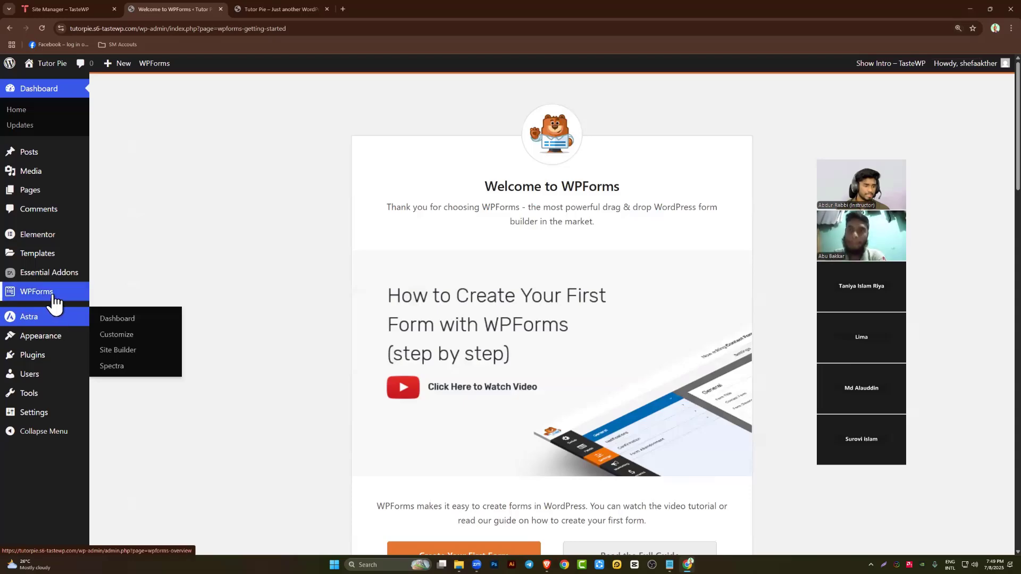
{"action": "mouse_move", "coordinate": [52, 360]}
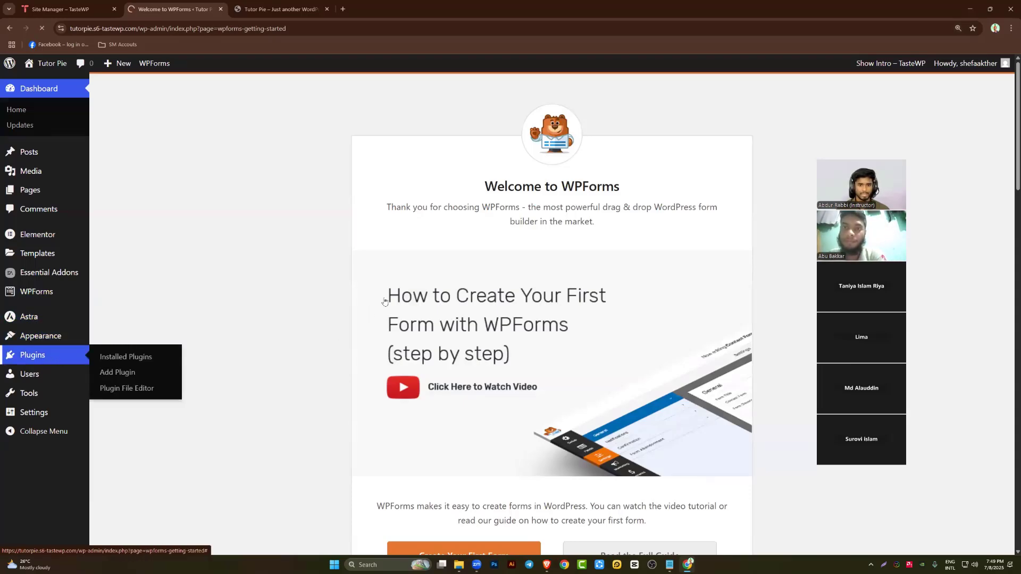
{"action": "key", "text": "ctrl+plus"}
{"action": "key", "text": "ctrl+plus"}
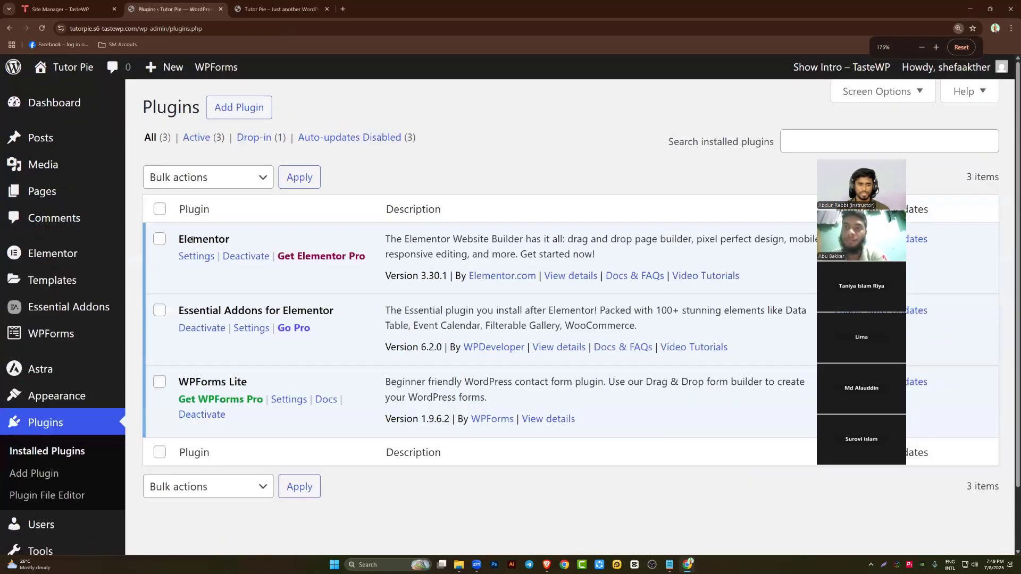
{"action": "left_click_drag", "start_coordinate": [187, 240], "coordinate": [277, 241]}
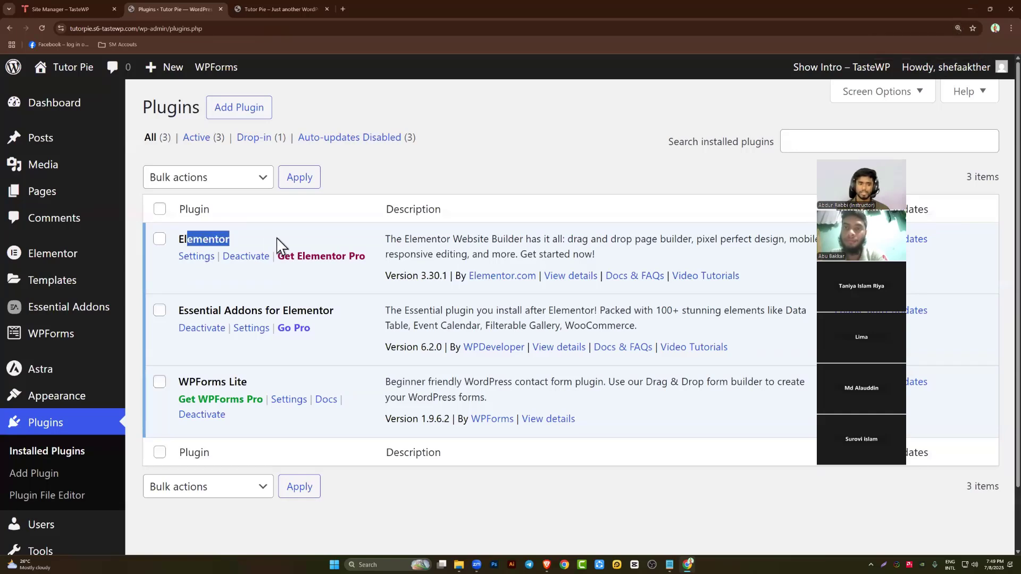
{"action": "left_click_drag", "start_coordinate": [185, 311], "coordinate": [313, 311]}
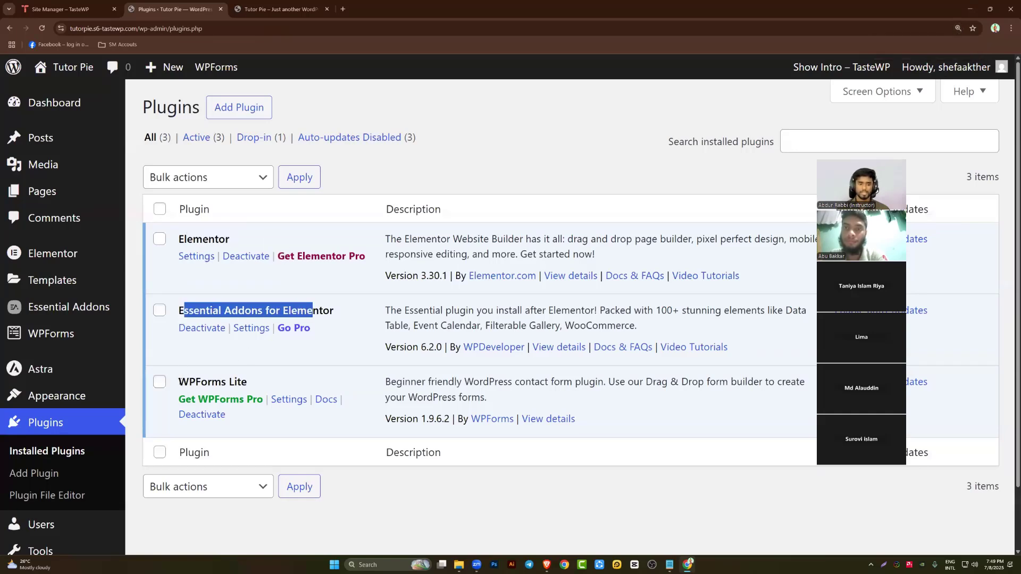
{"action": "left_click_drag", "start_coordinate": [178, 382], "coordinate": [247, 381]}
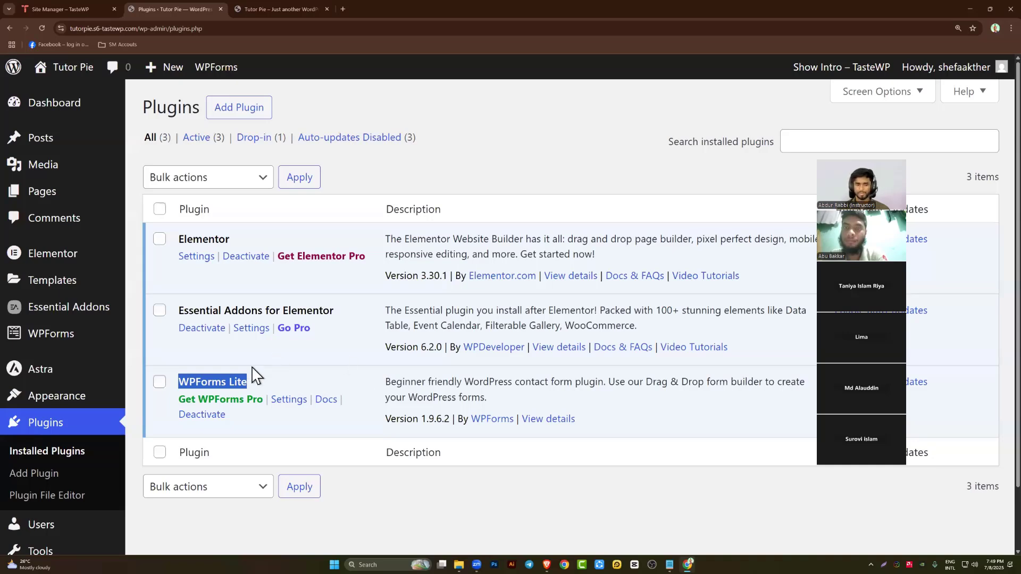
{"action": "left_click", "coordinate": [236, 380]}
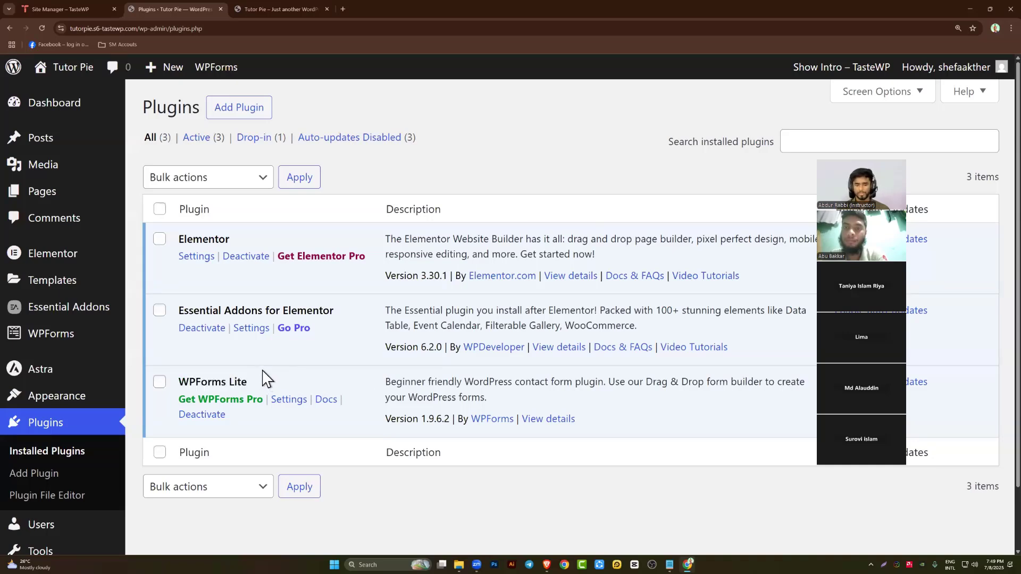
{"action": "left_click", "coordinate": [313, 13]}
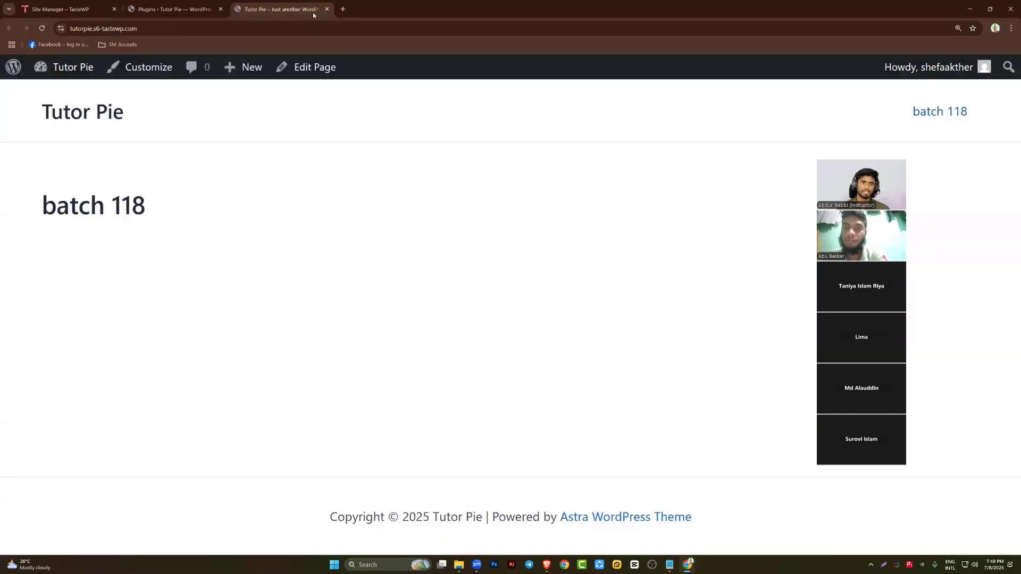
Return to the dashboard's plugin list and open the Advanced section of the Elementor settings
{"action": "left_click", "coordinate": [170, 9]}
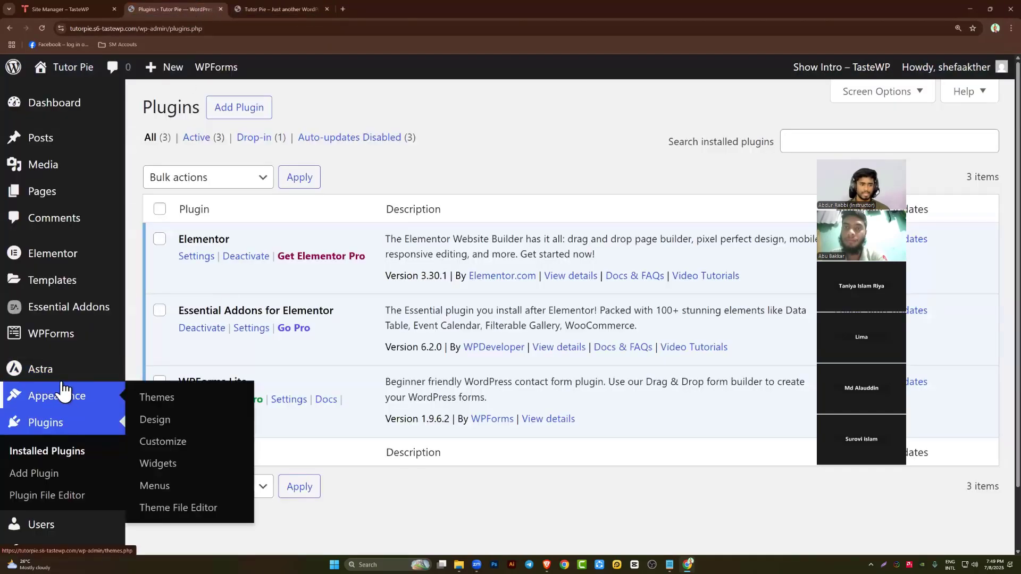
{"action": "mouse_move", "coordinate": [77, 378]}
{"action": "scroll", "coordinate": [91, 314], "scroll_direction": "down", "scroll_amount": 2}
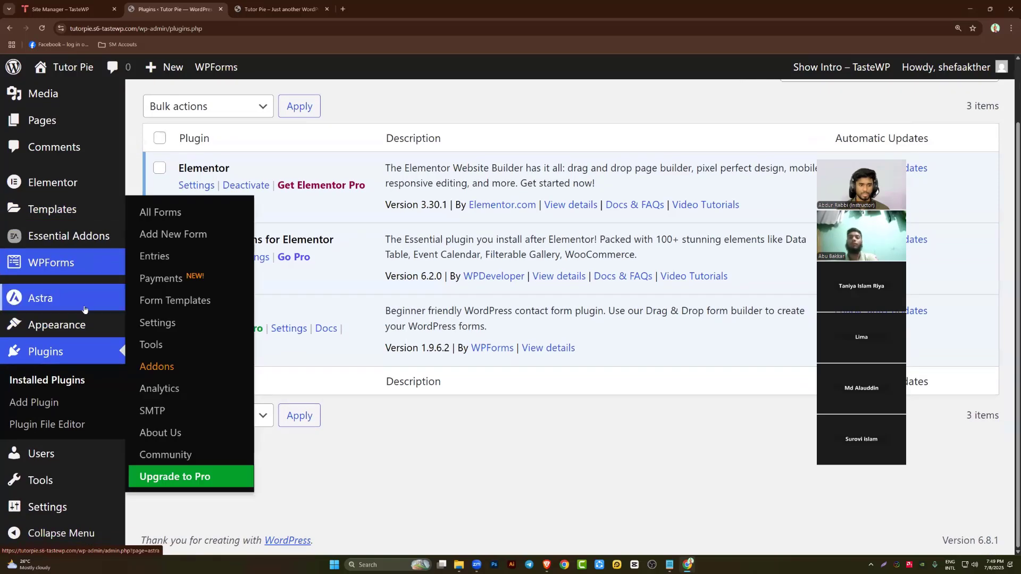
{"action": "mouse_move", "coordinate": [109, 328]}
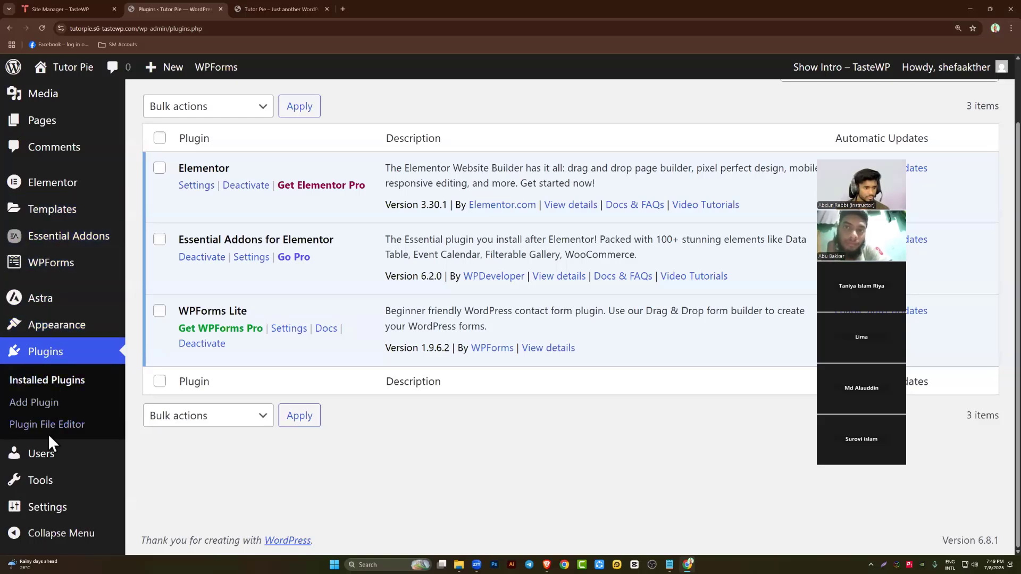
{"action": "scroll", "coordinate": [49, 442], "scroll_direction": "up", "scroll_amount": 1}
{"action": "mouse_move", "coordinate": [51, 234]}
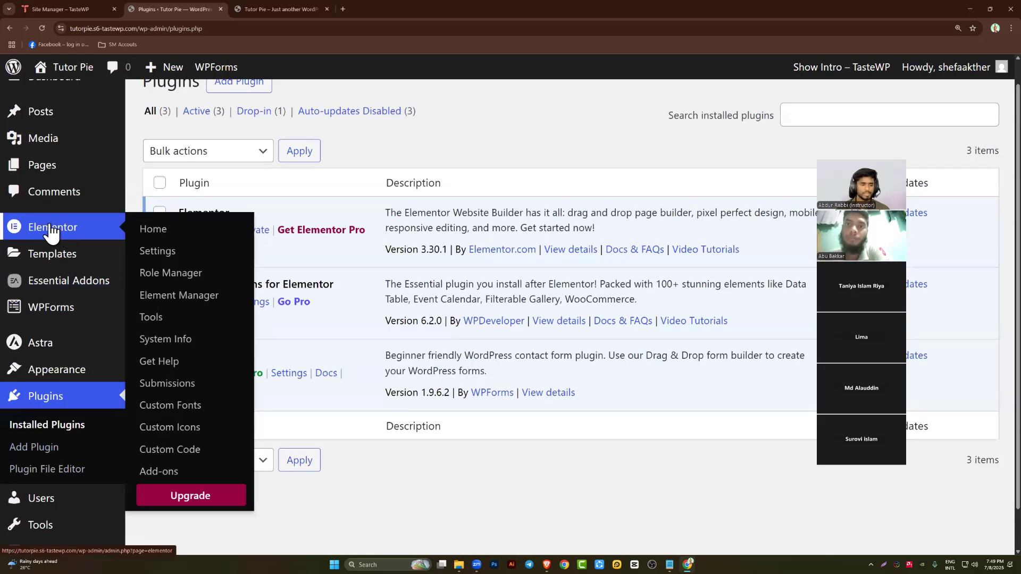
{"action": "left_click", "coordinate": [169, 255]}
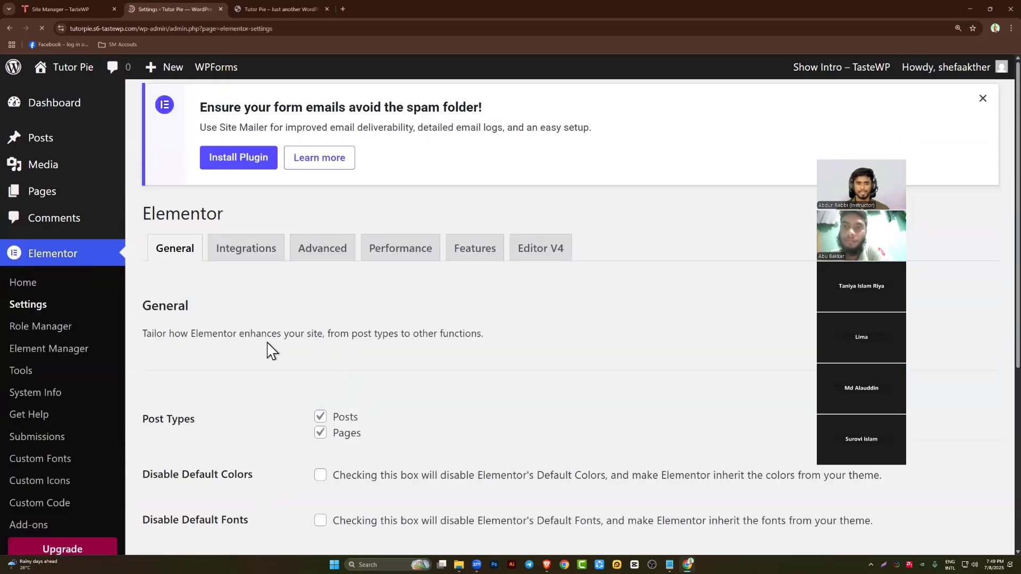
{"action": "left_click", "coordinate": [298, 281]}
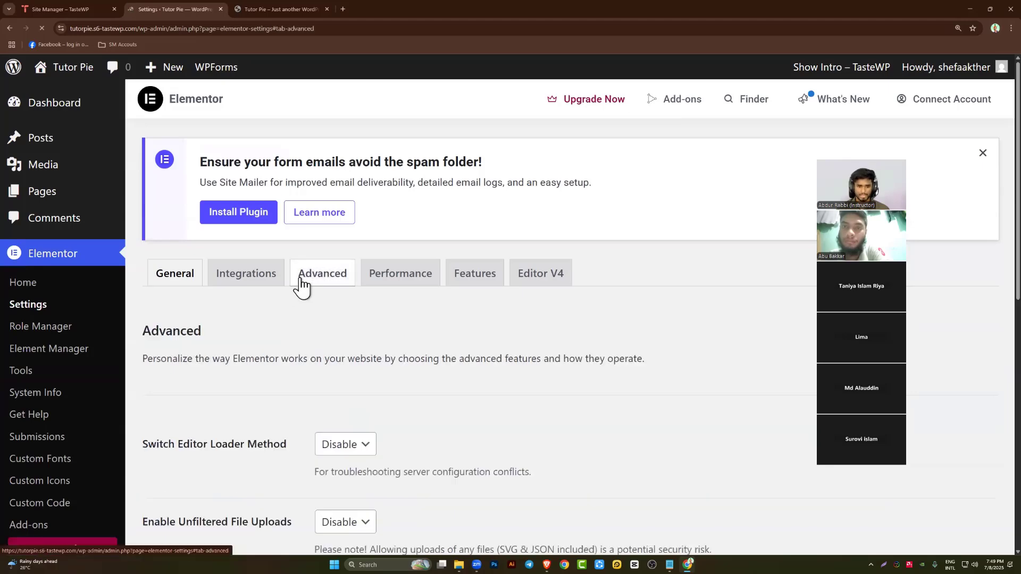
Set Enable Unfiltered File Uploads to Enable in Elementor's advanced settings
{"action": "scroll", "coordinate": [304, 290], "scroll_direction": "down", "scroll_amount": 3}
{"action": "scroll", "coordinate": [301, 291], "scroll_direction": "down", "scroll_amount": 6}
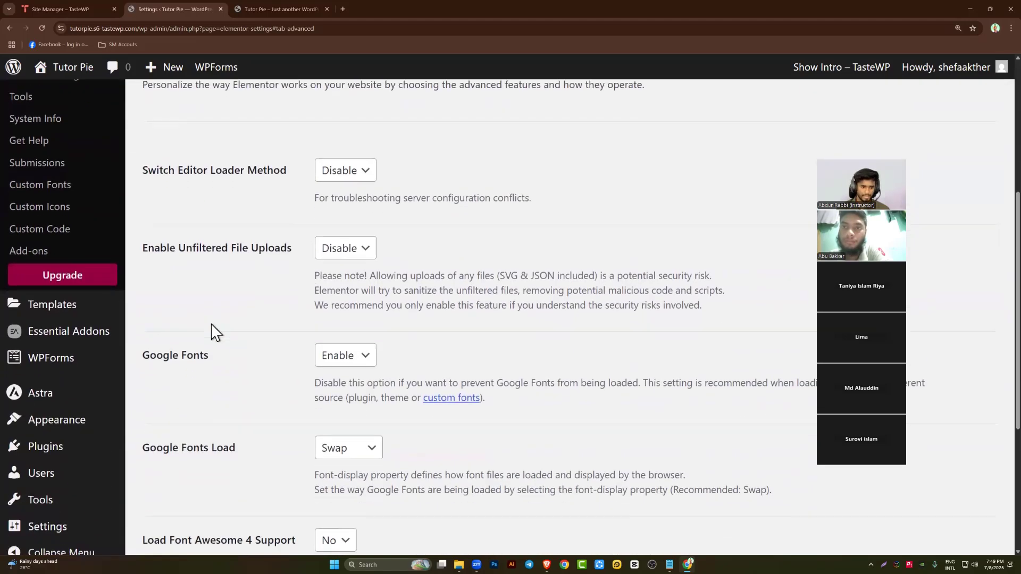
{"action": "scroll", "coordinate": [319, 372], "scroll_direction": "up", "scroll_amount": 4}
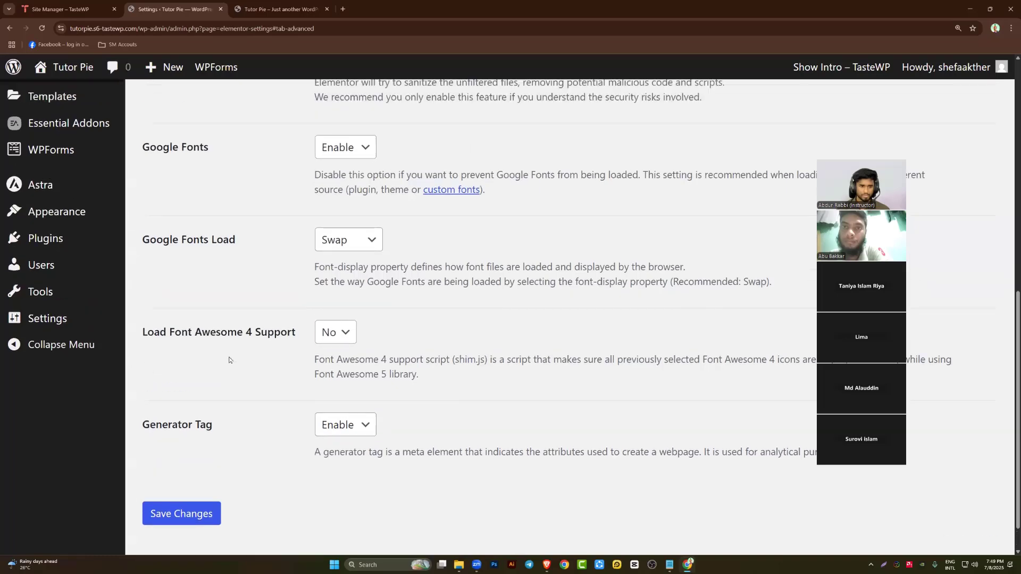
{"action": "left_click_drag", "start_coordinate": [147, 223], "coordinate": [219, 224]}
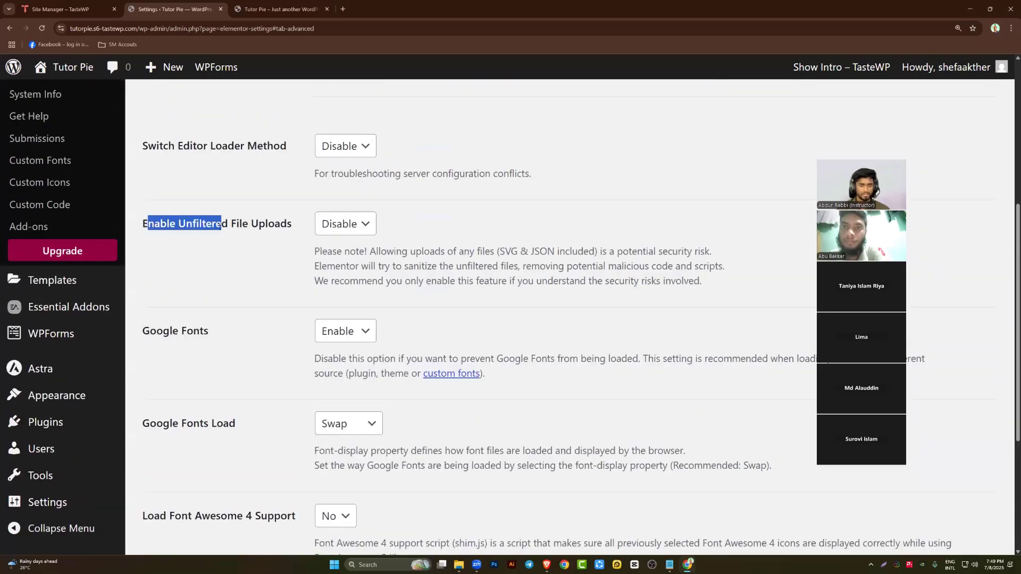
{"action": "left_click", "coordinate": [273, 223]}
{"action": "left_click", "coordinate": [347, 233]}
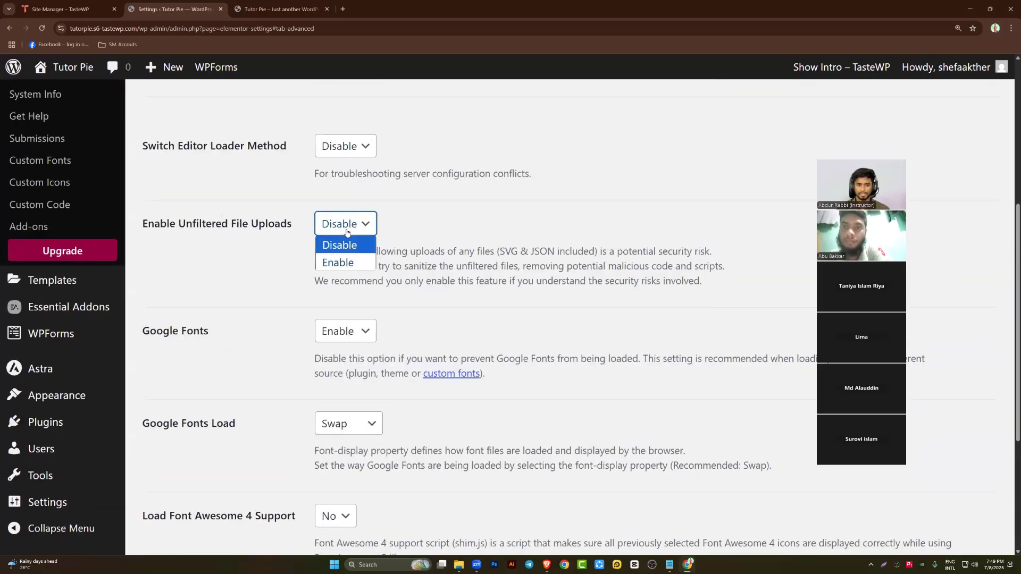
{"action": "left_click", "coordinate": [333, 263]}
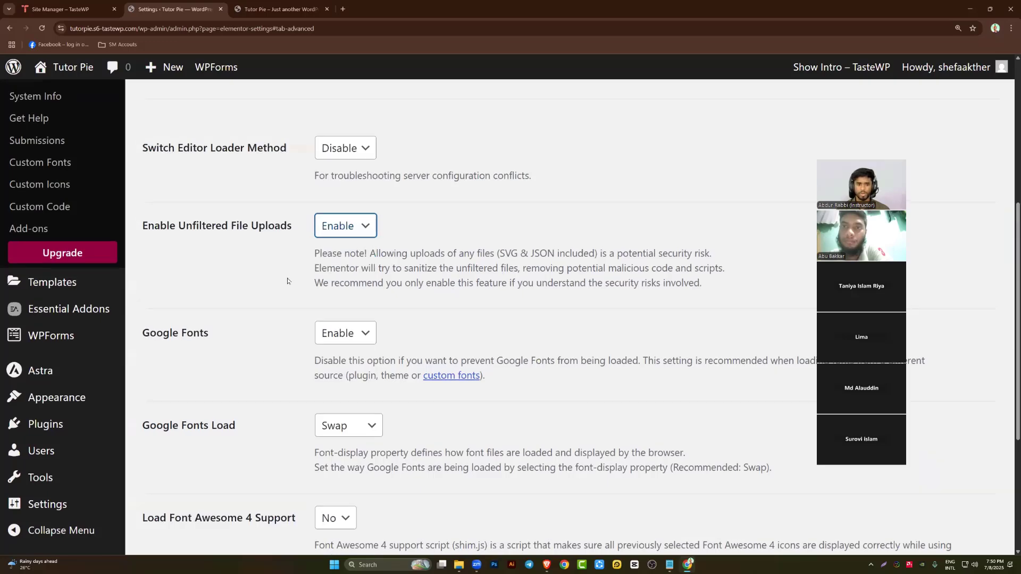
Set the Container feature to Active in Elementor's stable features and save the settings
{"action": "scroll", "coordinate": [479, 212], "scroll_direction": "up", "scroll_amount": 4}
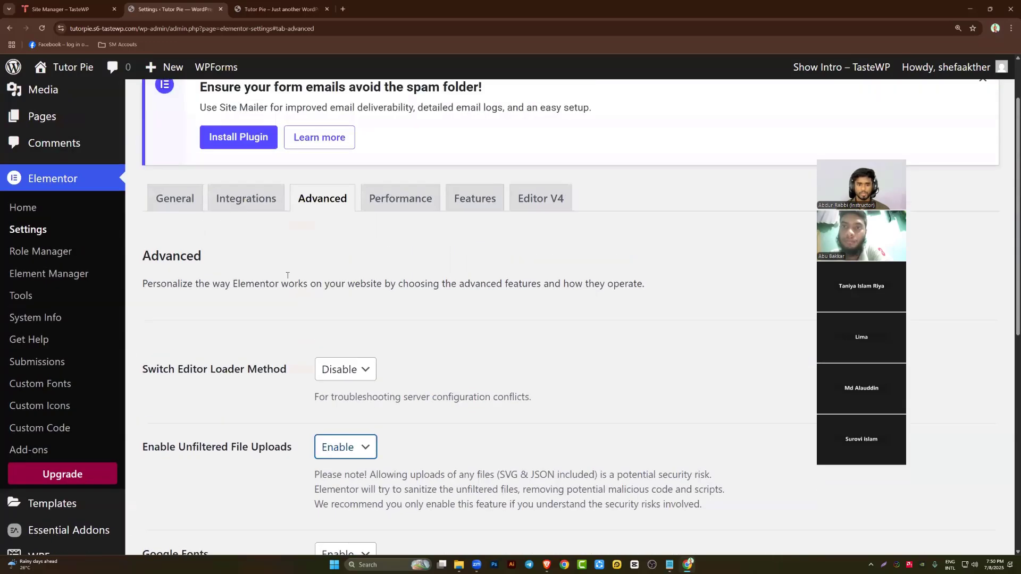
{"action": "left_click", "coordinate": [474, 199]}
{"action": "scroll", "coordinate": [372, 351], "scroll_direction": "down", "scroll_amount": 6}
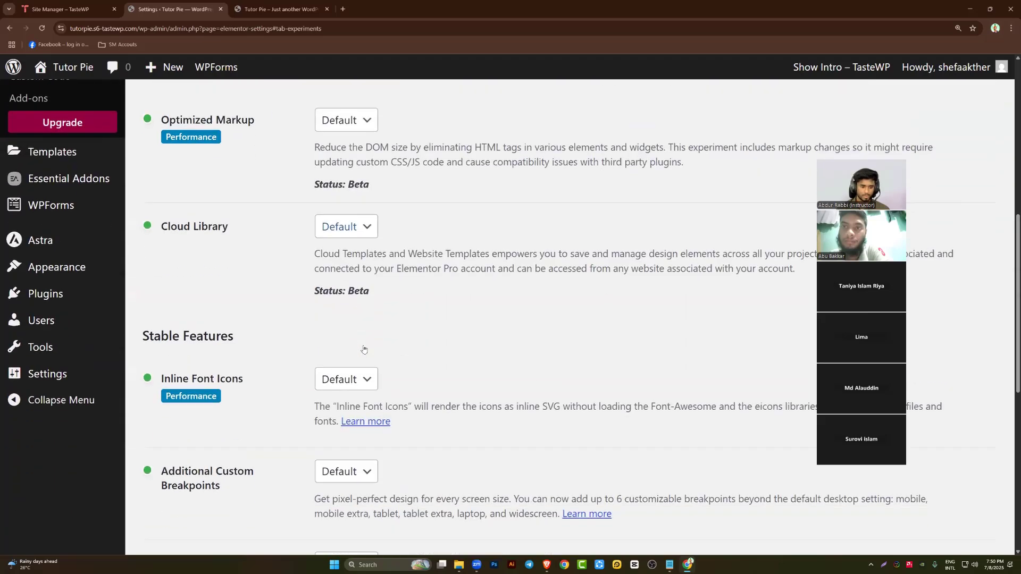
{"action": "scroll", "coordinate": [363, 350], "scroll_direction": "down", "scroll_amount": 3}
{"action": "left_click_drag", "start_coordinate": [220, 424], "coordinate": [190, 420]}
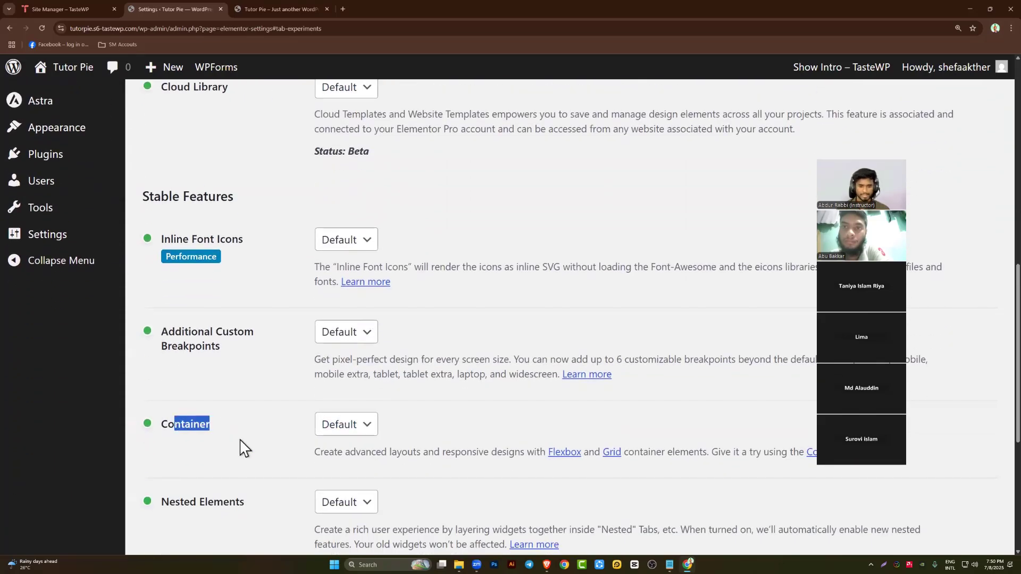
{"action": "left_click", "coordinate": [366, 428]}
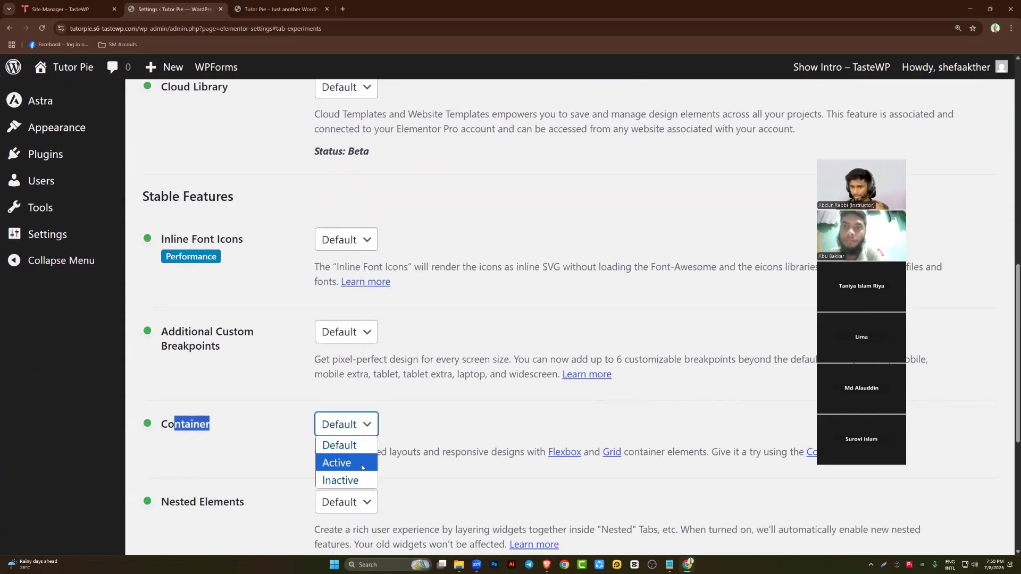
{"action": "left_click", "coordinate": [361, 463]}
{"action": "scroll", "coordinate": [365, 473], "scroll_direction": "down", "scroll_amount": 5}
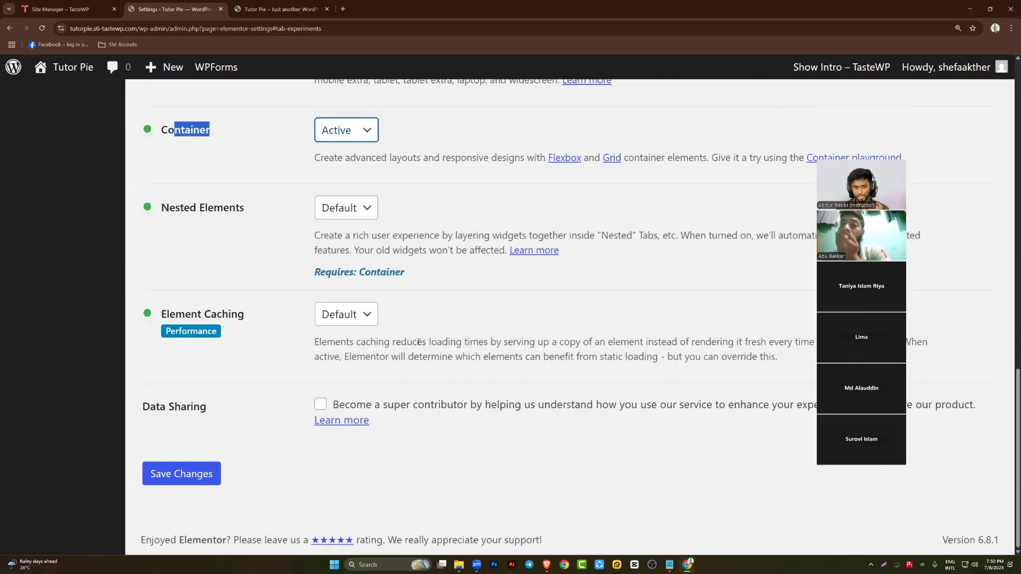
{"action": "left_click", "coordinate": [175, 474]}
Dismiss the Site Mailer promotion on the Elementor settings page
{"action": "scroll", "coordinate": [291, 421], "scroll_direction": "up", "scroll_amount": 3}
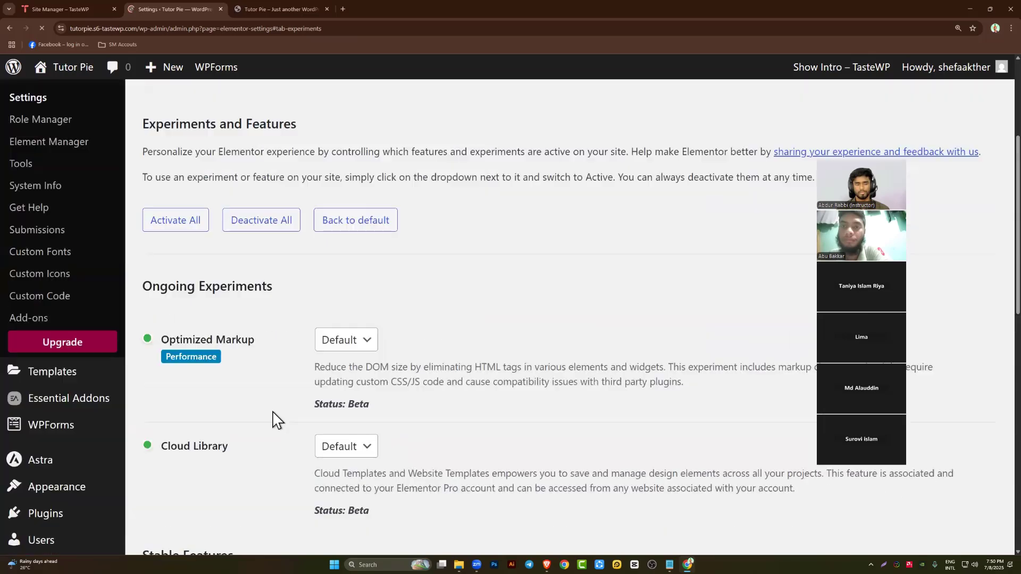
{"action": "scroll", "coordinate": [274, 412], "scroll_direction": "up", "scroll_amount": 3}
{"action": "scroll", "coordinate": [596, 277], "scroll_direction": "up", "scroll_amount": 1}
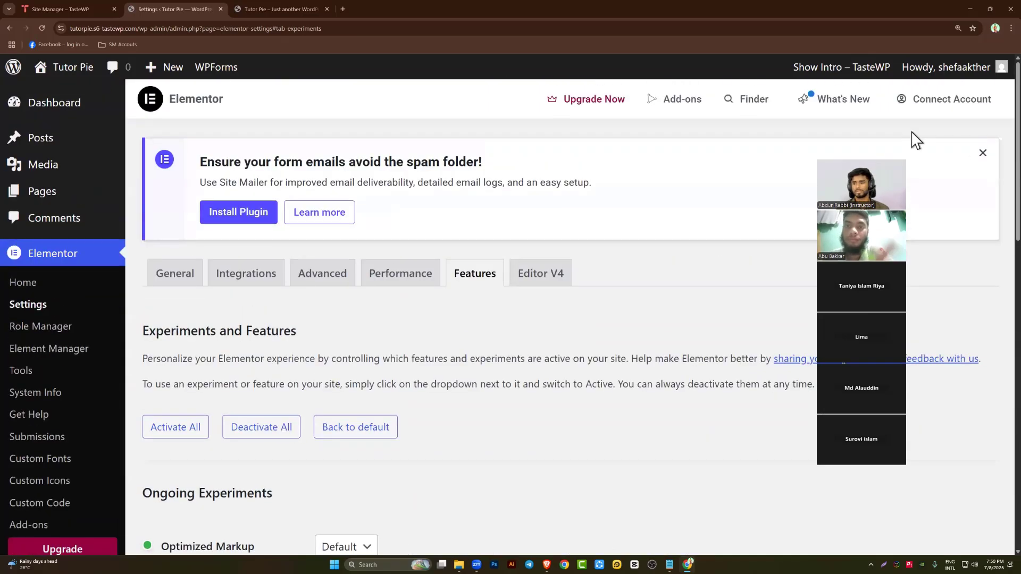
{"action": "left_click", "coordinate": [982, 153]}
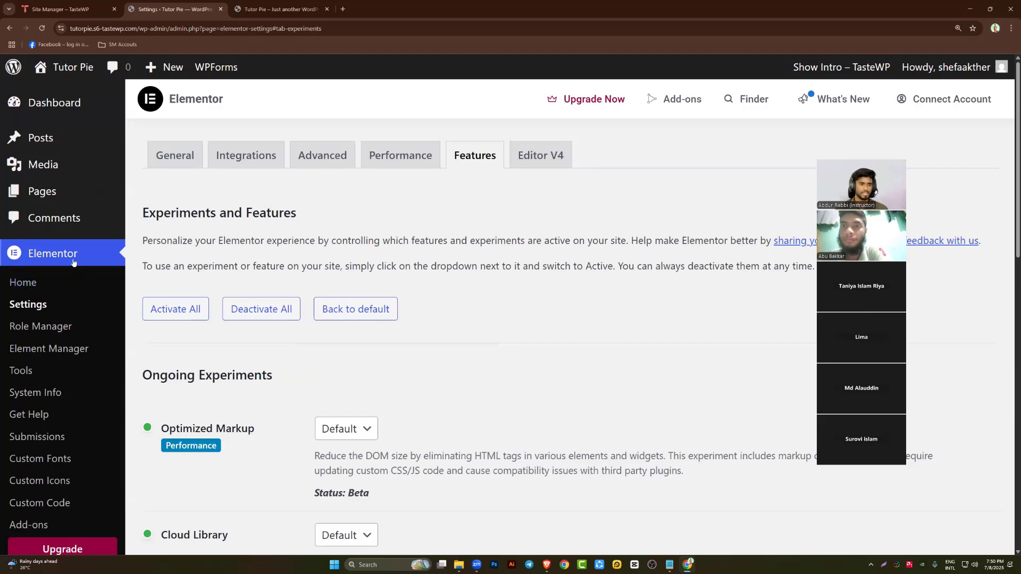
Open the "batch 118" front page for editing from the page list and launch it in the Elementor editor
{"action": "mouse_move", "coordinate": [51, 195]}
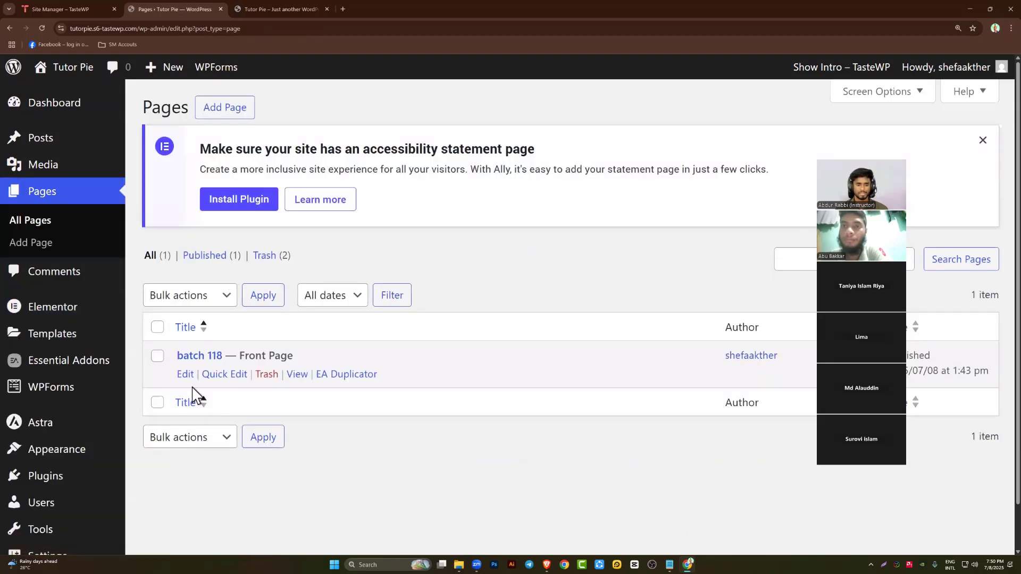
{"action": "key", "text": "ctrl+plus"}
{"action": "scroll", "coordinate": [224, 335], "scroll_direction": "down", "scroll_amount": 2}
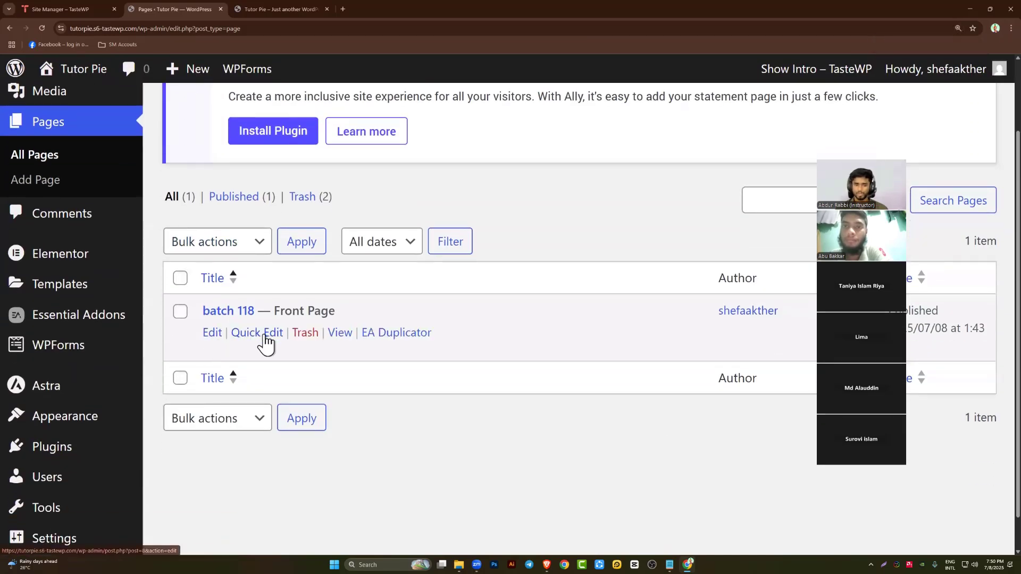
{"action": "left_click", "coordinate": [208, 334]}
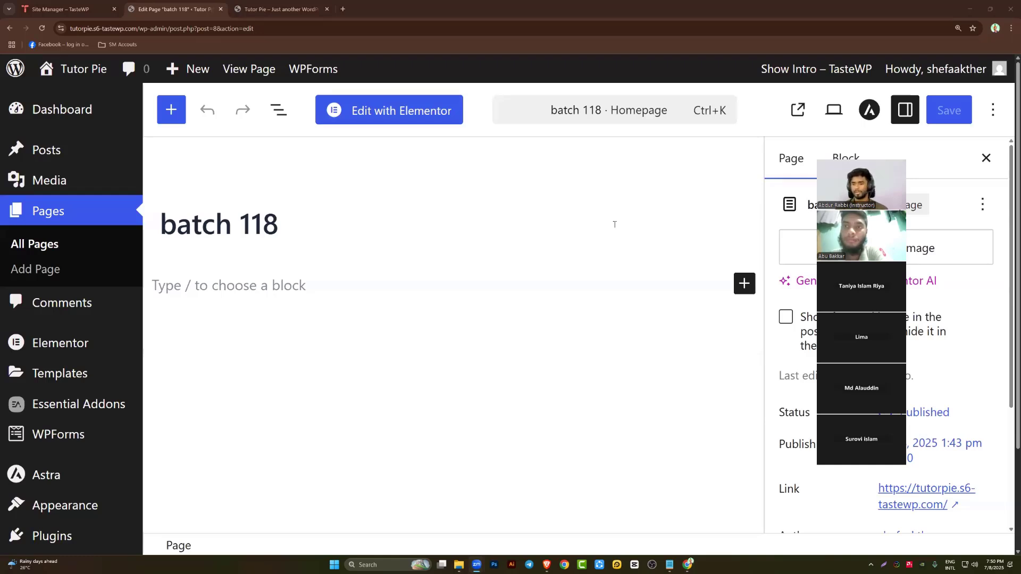
{"action": "left_click", "coordinate": [374, 118]}
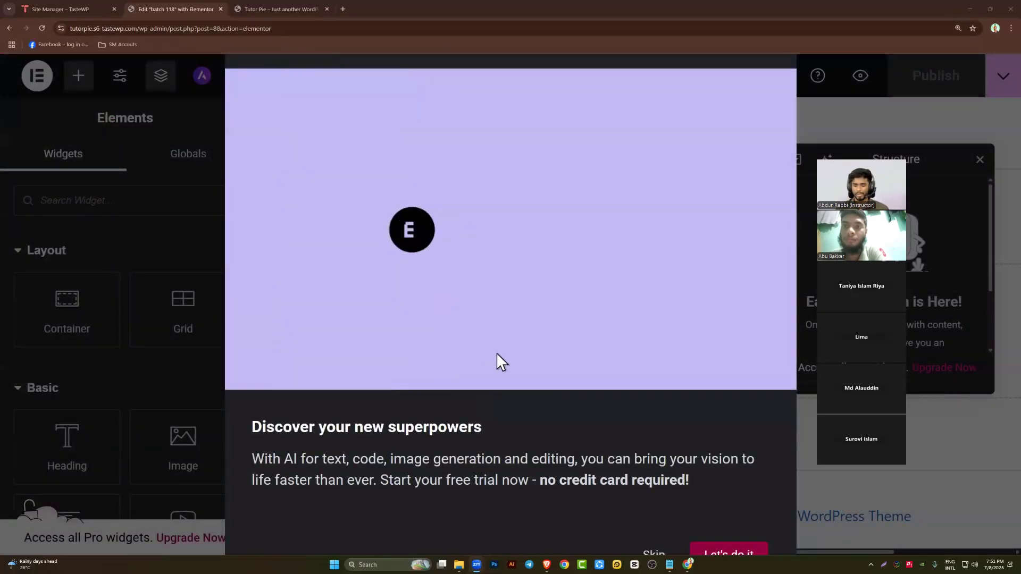
Skip the Elementor AI introduction, scale the editor down to fit the screen, and look over the empty page canvas
{"action": "key", "text": "ctrl+minus"}
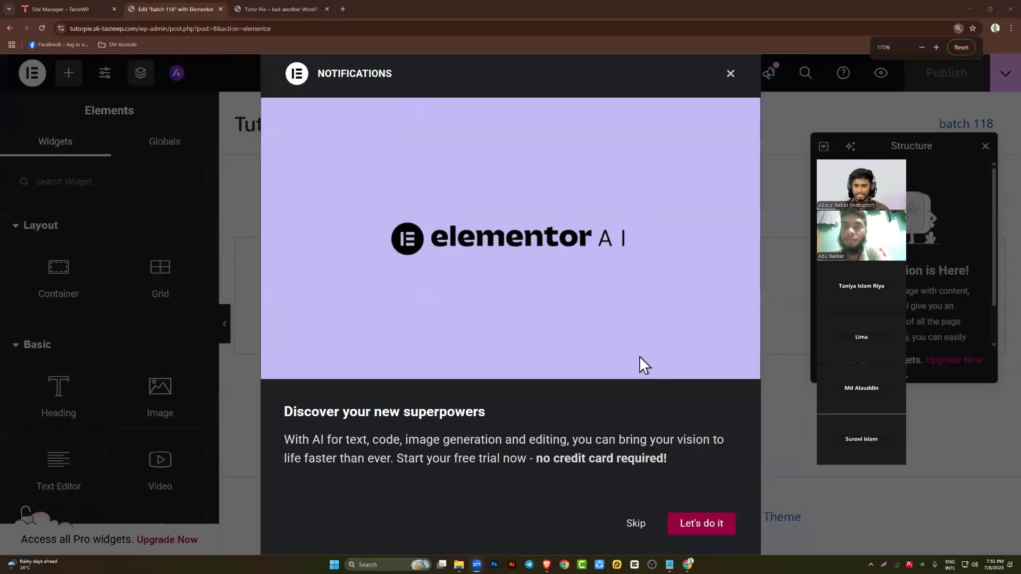
{"action": "left_click", "coordinate": [640, 525]}
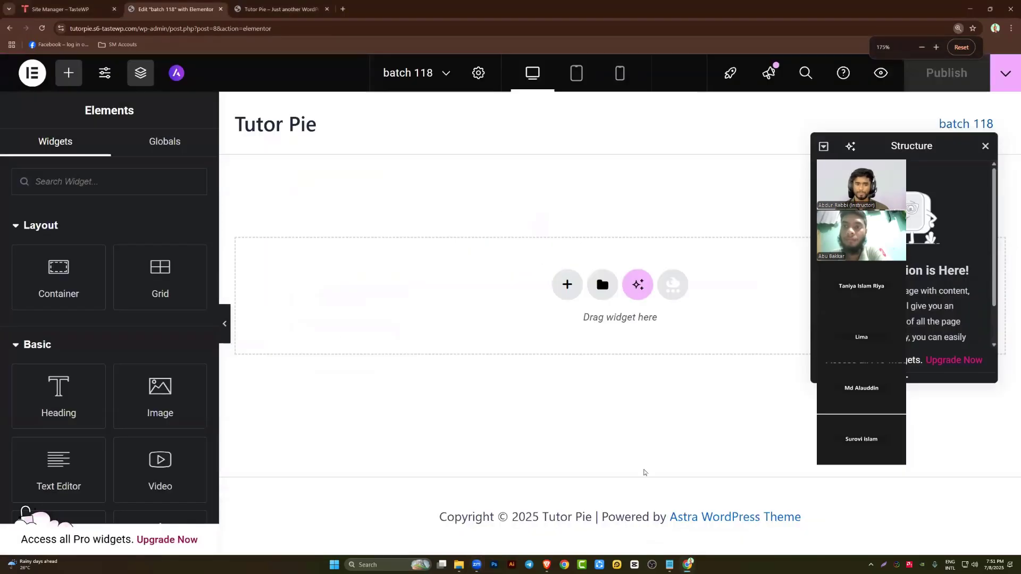
{"action": "key", "text": "ctrl+minus"}
{"action": "key", "text": "ctrl+minus"}
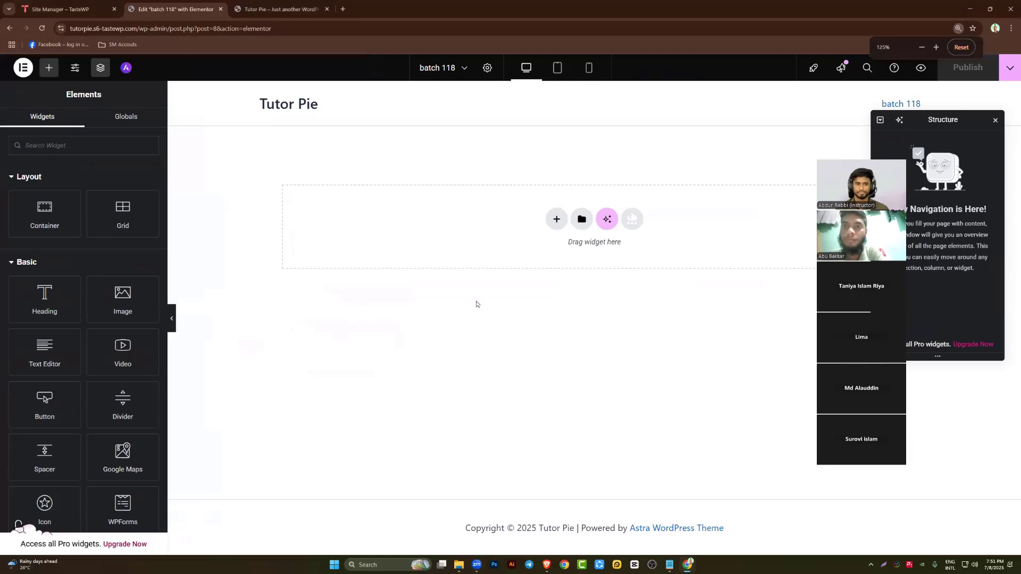
{"action": "key", "text": "ctrl+plus"}
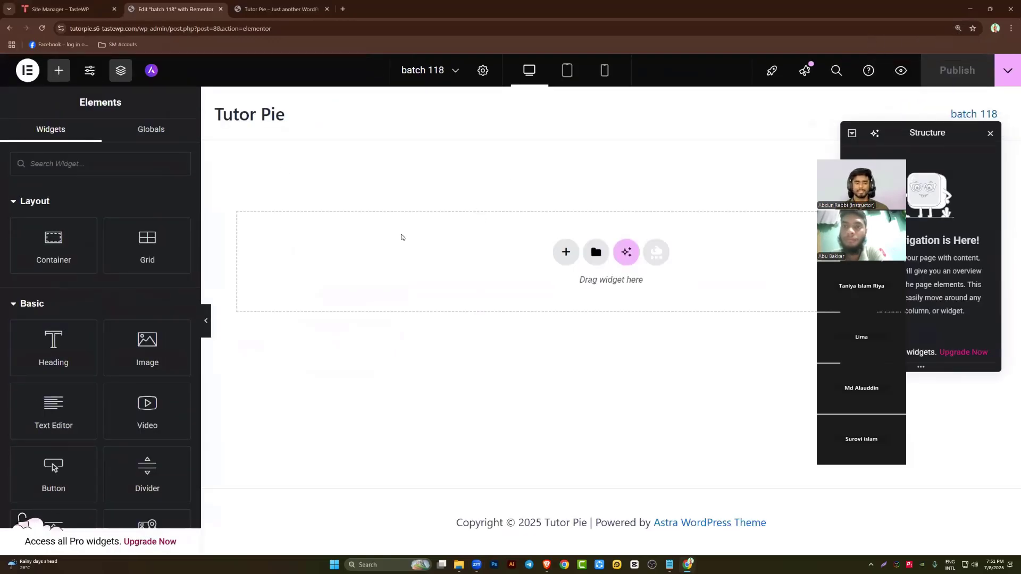
{"action": "scroll", "coordinate": [95, 274], "scroll_direction": "down", "scroll_amount": 2}
{"action": "scroll", "coordinate": [96, 273], "scroll_direction": "up", "scroll_amount": 2}
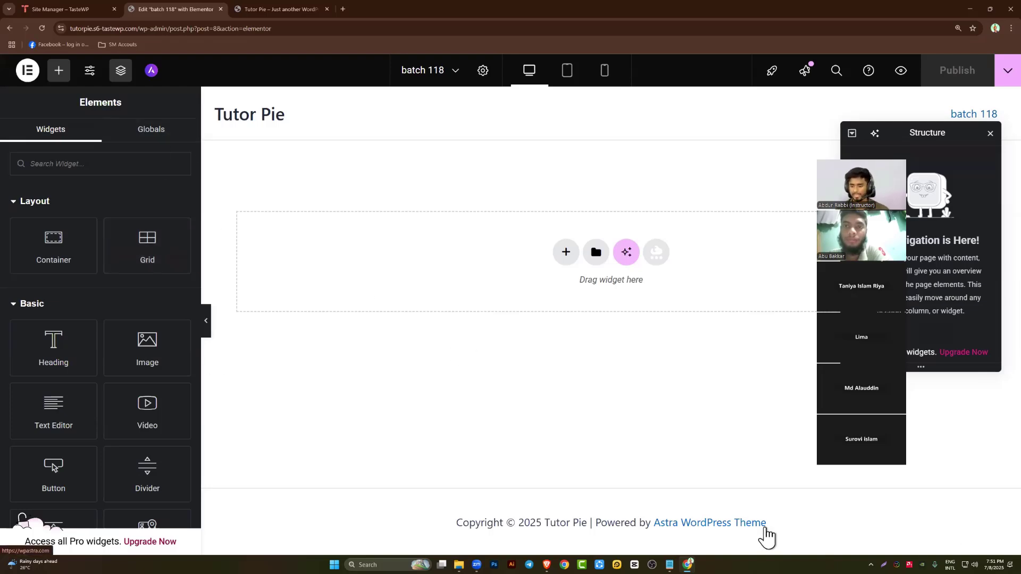
Capture the page canvas area, outline its widget drop zone with a rectangle, and close the capture
{"action": "key", "text": "Print"}
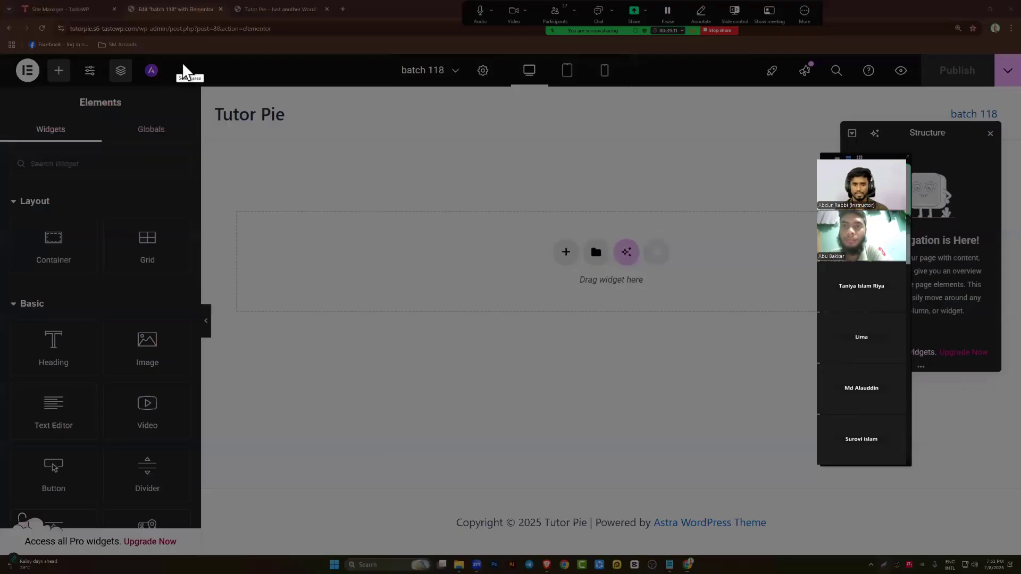
{"action": "mouse_move", "coordinate": [212, 98]}
{"action": "left_mouse_down"}
{"action": "mouse_move", "coordinate": [830, 557]}
{"action": "mouse_move", "coordinate": [963, 553]}
{"action": "left_mouse_up"}
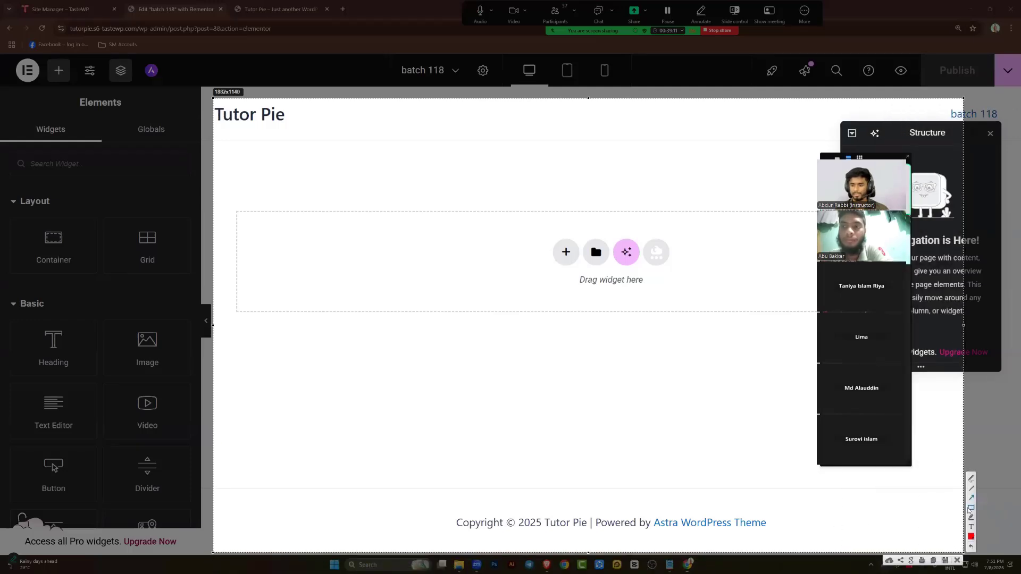
{"action": "mouse_move", "coordinate": [237, 211]}
{"action": "left_mouse_down"}
{"action": "mouse_move", "coordinate": [763, 333]}
{"action": "mouse_move", "coordinate": [817, 310]}
{"action": "left_mouse_up"}
{"action": "right_click", "coordinate": [561, 257]}
{"action": "left_click", "coordinate": [583, 314]}
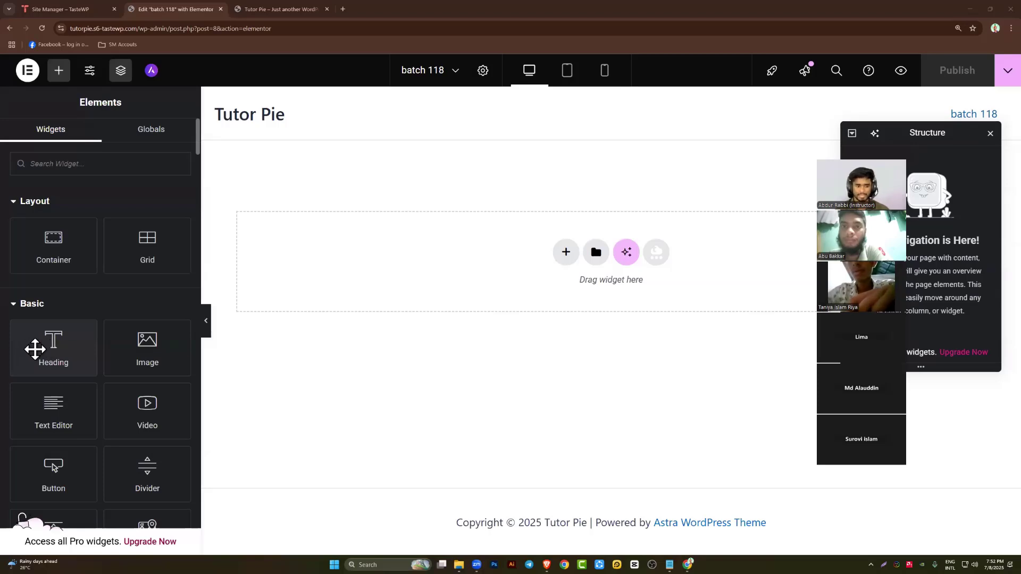
Add a Heading widget to the empty page canvas and replace its placeholder text with the instructor's full name in lowercase
{"action": "left_click_drag", "start_coordinate": [34, 349], "coordinate": [367, 276]}
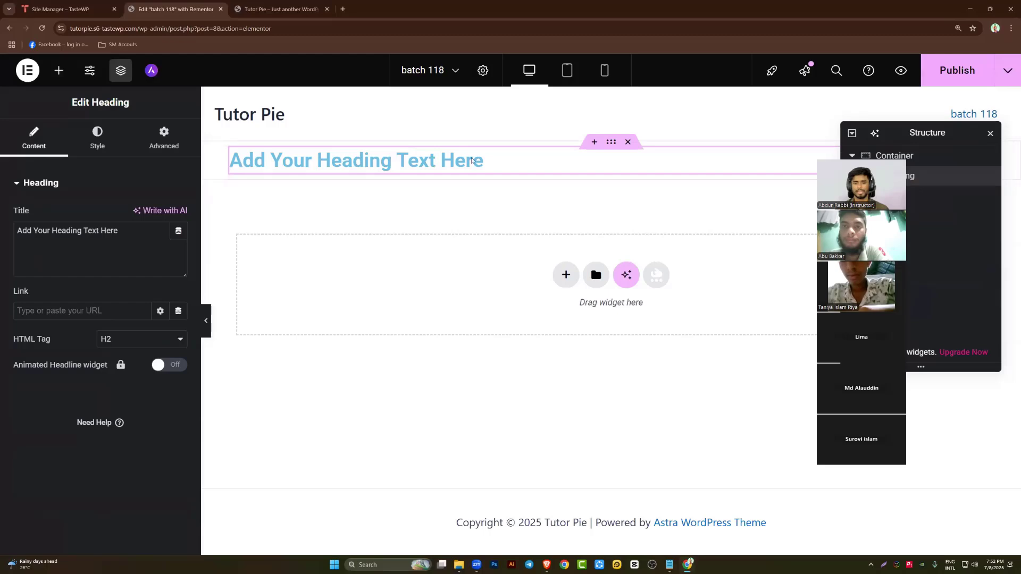
{"action": "triple_click", "coordinate": [472, 160]}
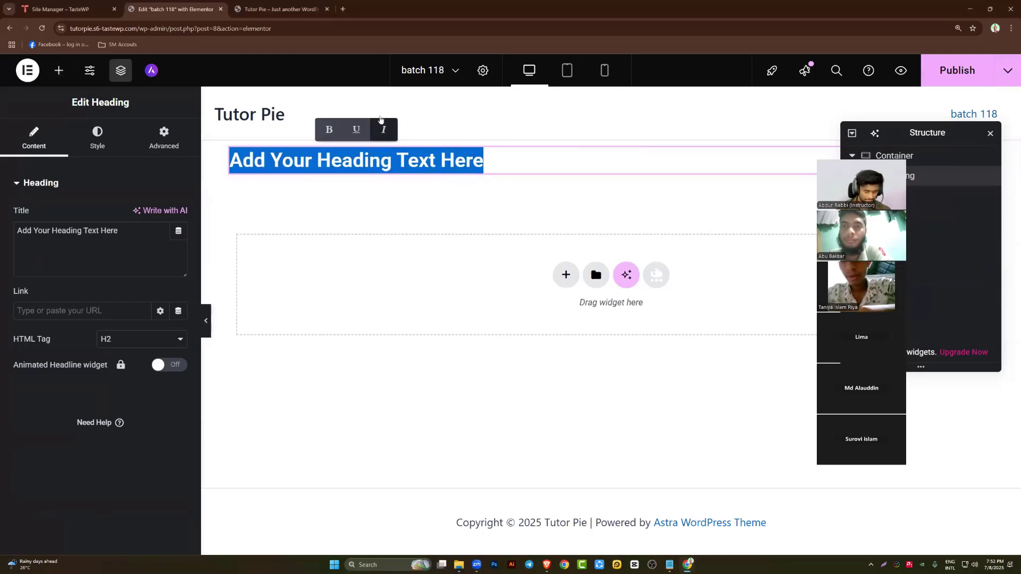
{"action": "type", "text": "ab"}
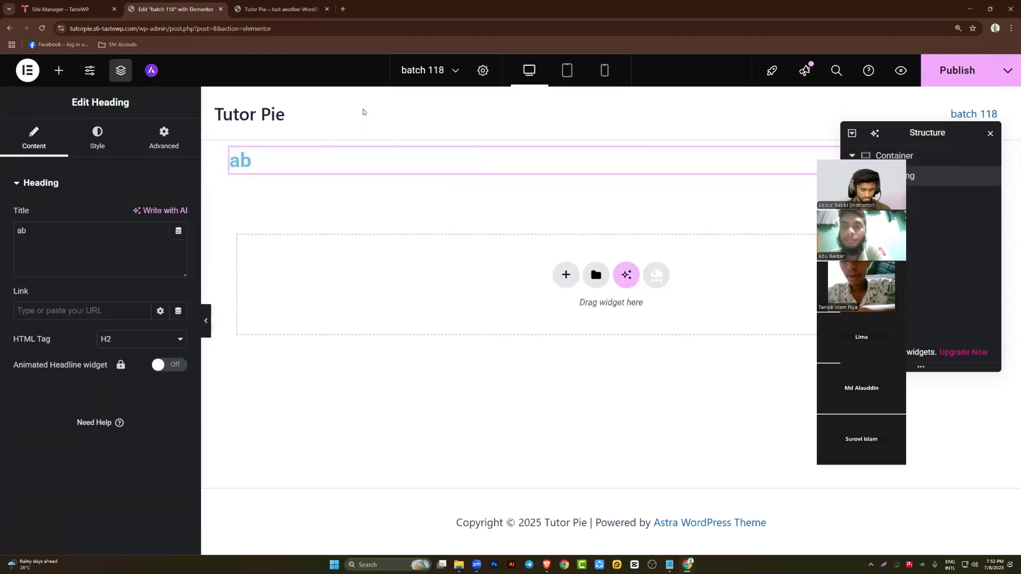
{"action": "type", "text": "dur ra"}
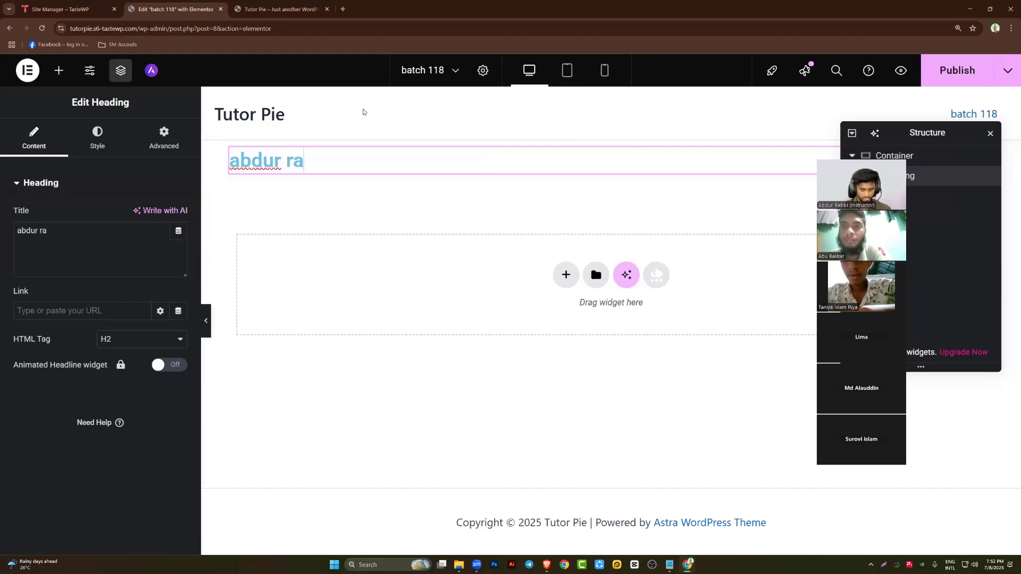
{"action": "type", "text": "bbi"}
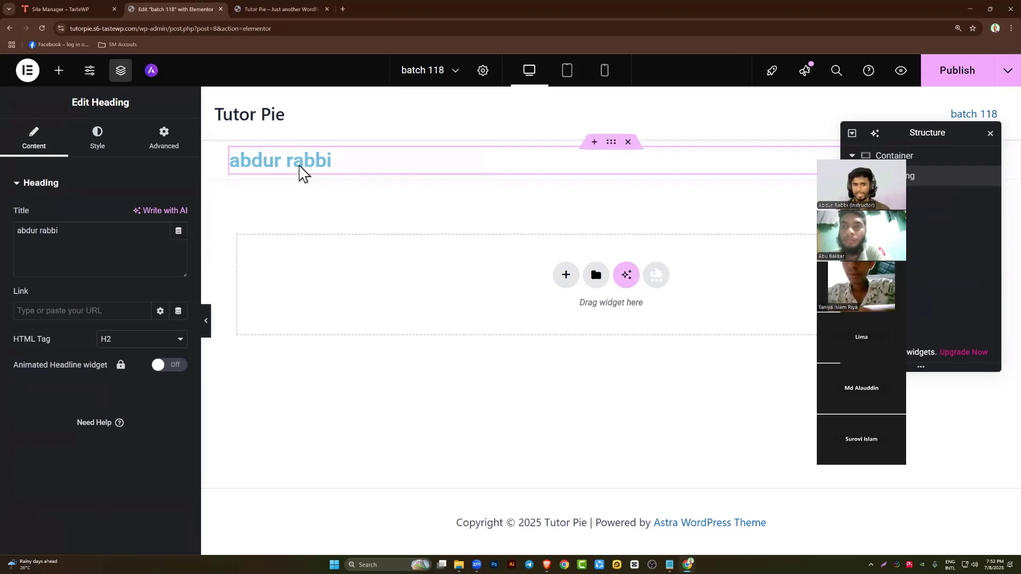
Capture the heading settings area, outline Content, Style, Advanced, Title and Link with rectangles, and close the capture
{"action": "left_click", "coordinate": [884, 565]}
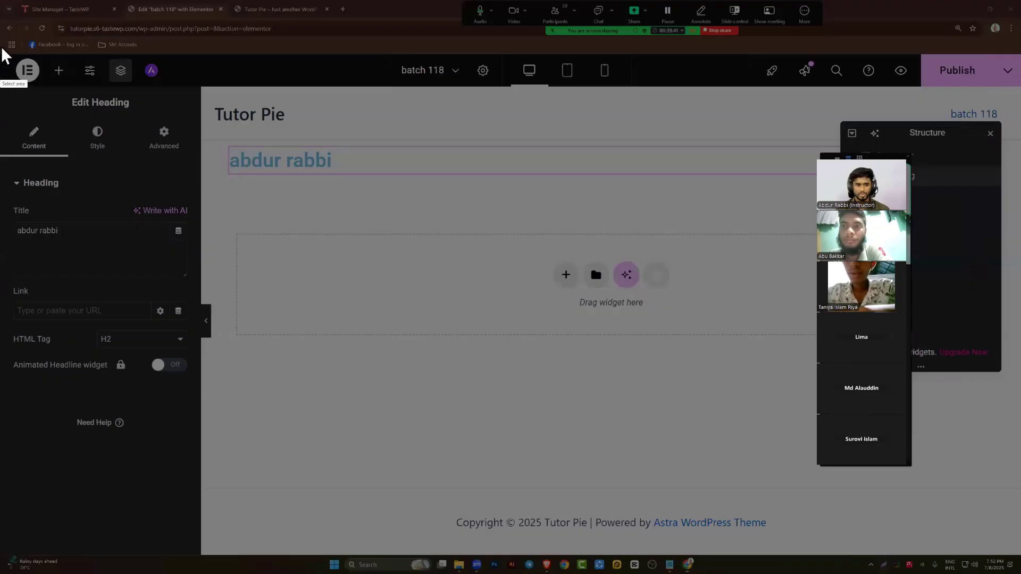
{"action": "left_click_drag", "start_coordinate": [1, 45], "coordinate": [201, 511]}
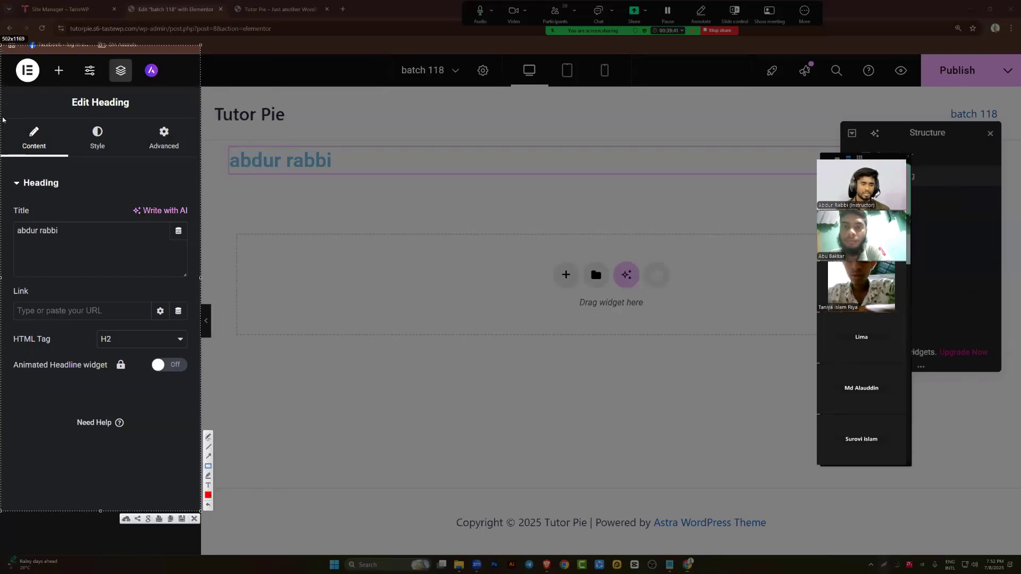
{"action": "left_click_drag", "start_coordinate": [3, 117], "coordinate": [48, 156]}
{"action": "left_click_drag", "start_coordinate": [75, 124], "coordinate": [125, 150]}
{"action": "left_click_drag", "start_coordinate": [147, 116], "coordinate": [188, 152]}
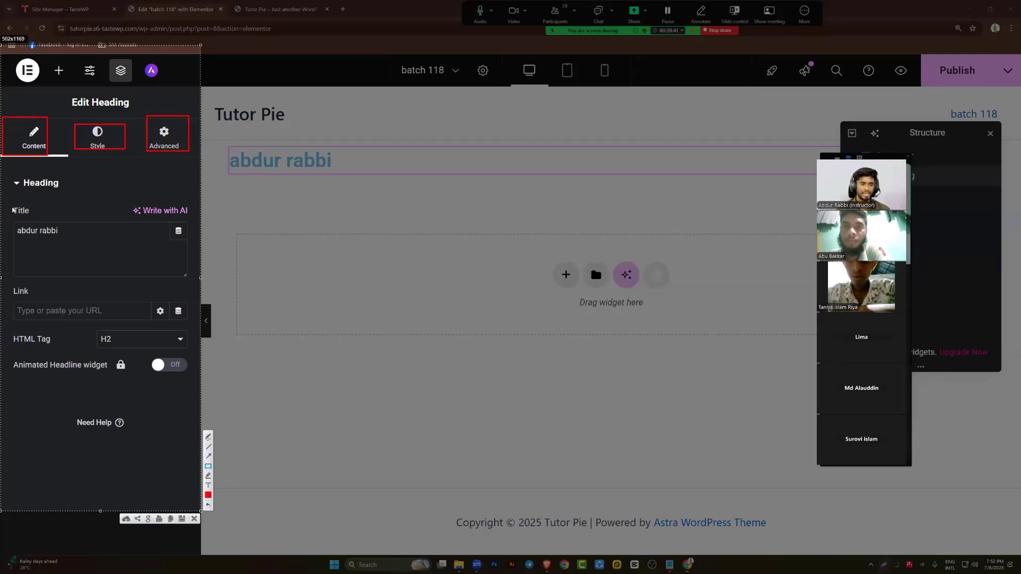
{"action": "left_click_drag", "start_coordinate": [13, 210], "coordinate": [188, 279]}
{"action": "left_click_drag", "start_coordinate": [13, 291], "coordinate": [184, 325]}
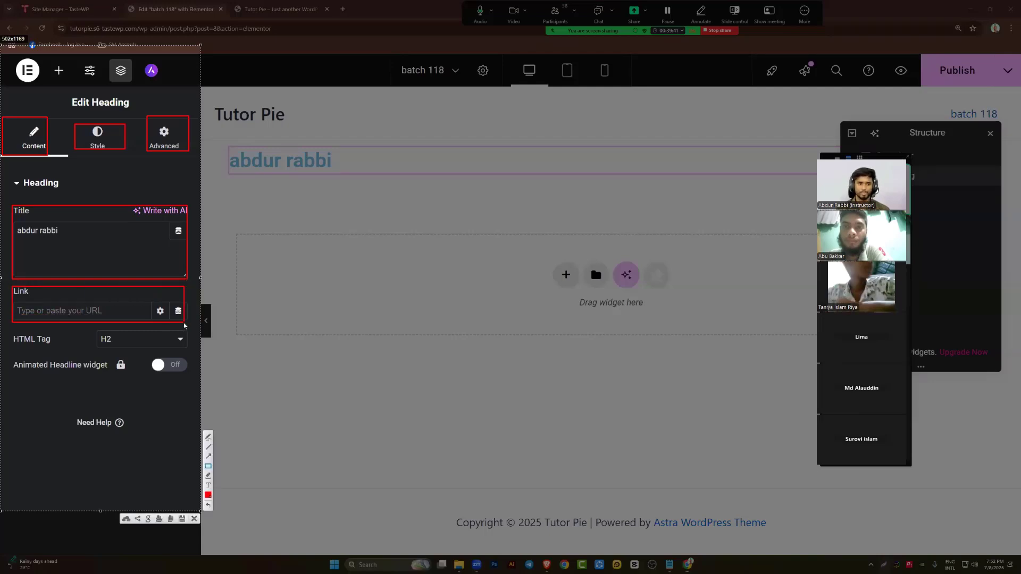
{"action": "right_click", "coordinate": [98, 135]}
{"action": "left_click", "coordinate": [125, 194]}
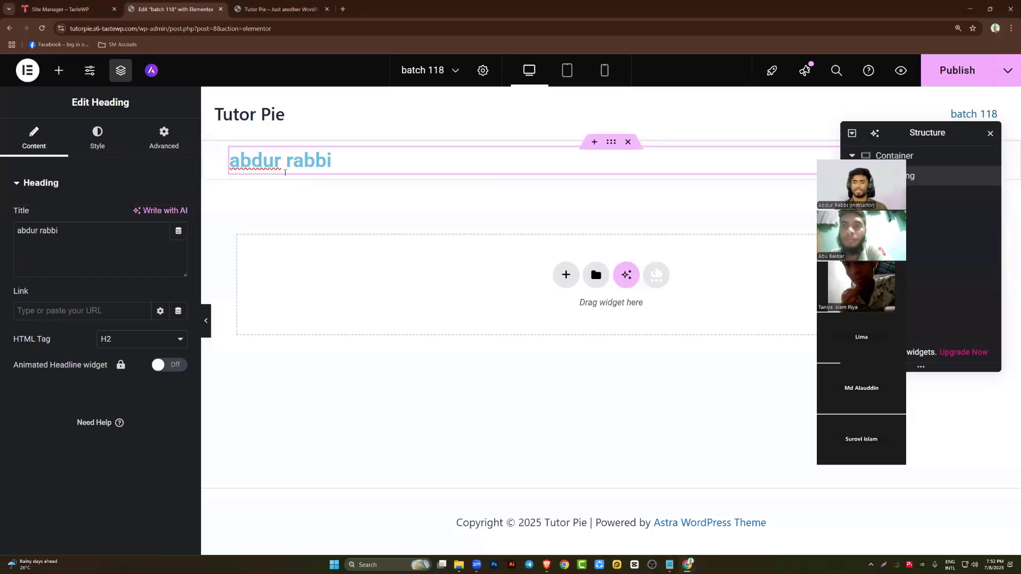
Try the left, justified and right alignments in the heading's style settings, and settle on centred alignment
{"action": "left_click", "coordinate": [97, 137]}
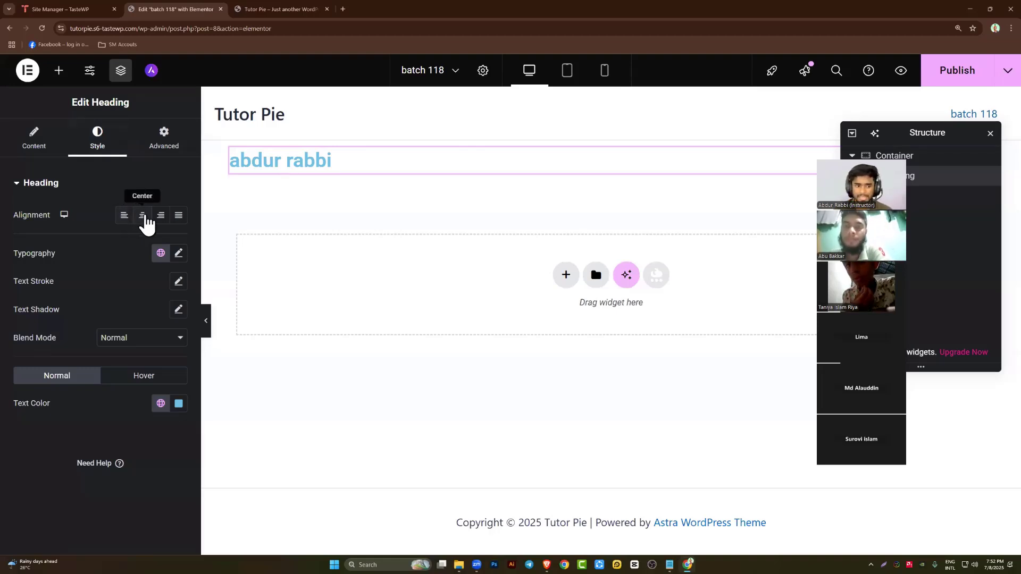
{"action": "left_click", "coordinate": [143, 215]}
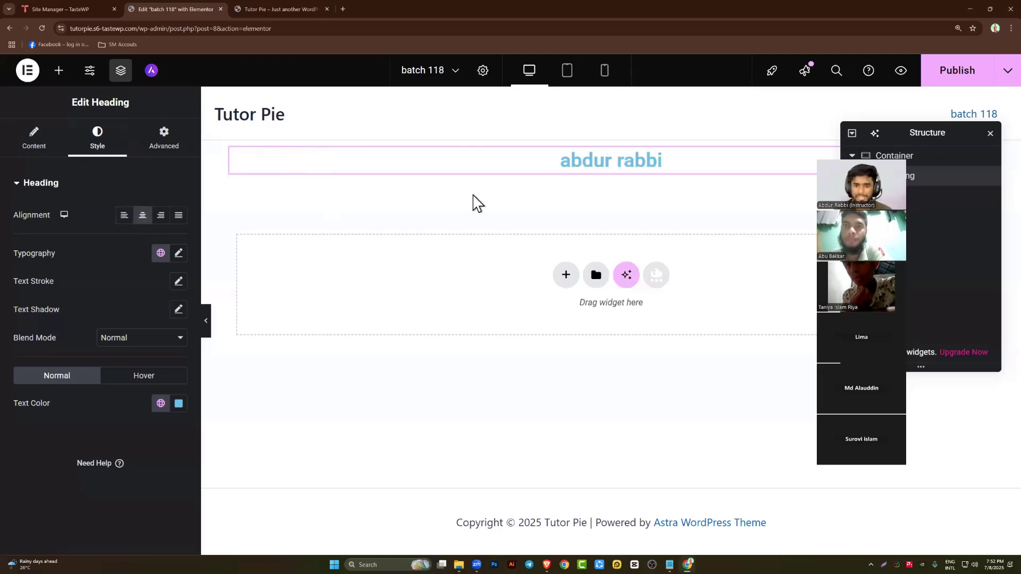
{"action": "left_click", "coordinate": [124, 216]}
{"action": "left_click", "coordinate": [179, 219]}
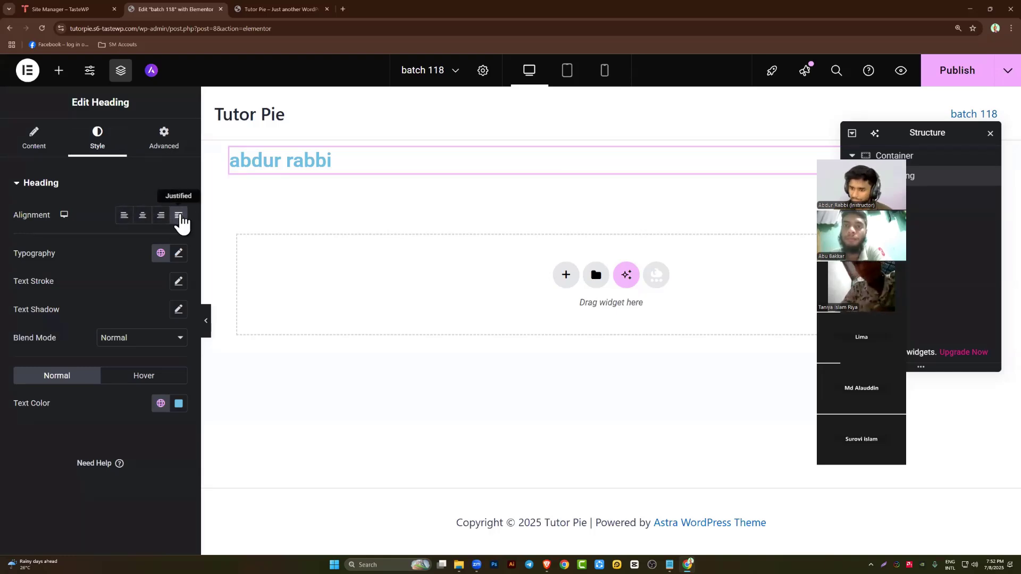
{"action": "left_click", "coordinate": [180, 216]}
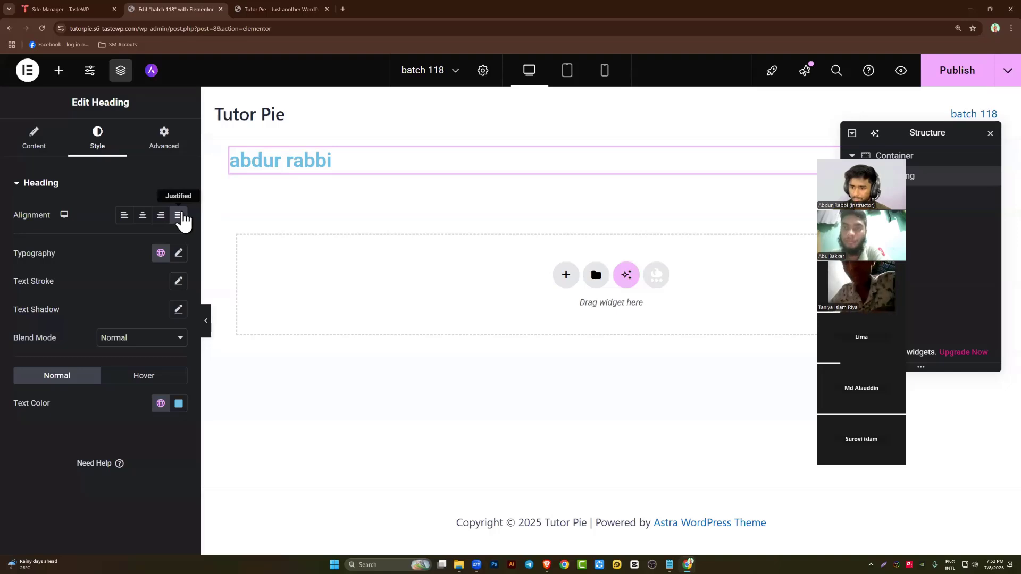
{"action": "left_click", "coordinate": [164, 219]}
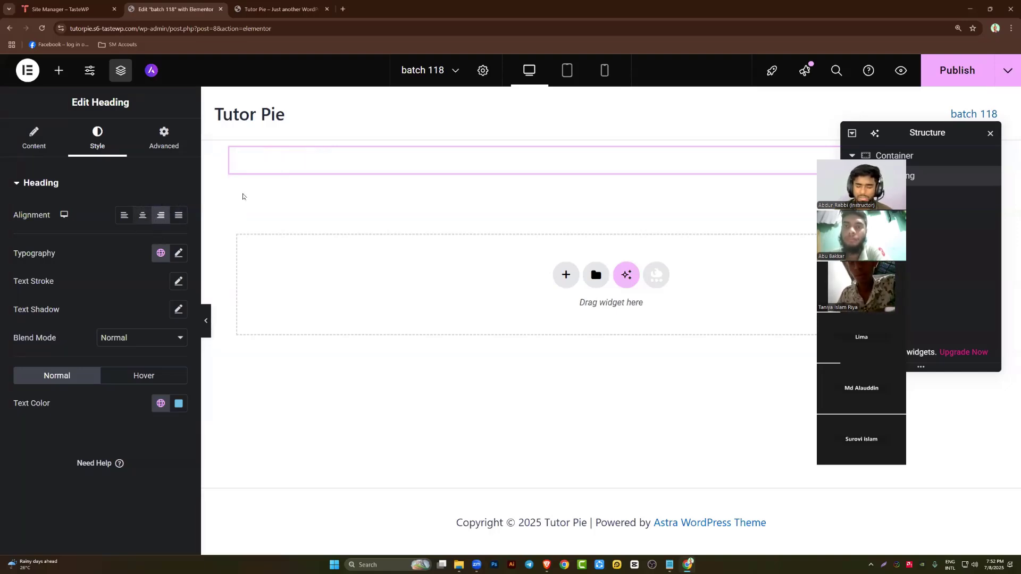
{"action": "left_click", "coordinate": [143, 215]}
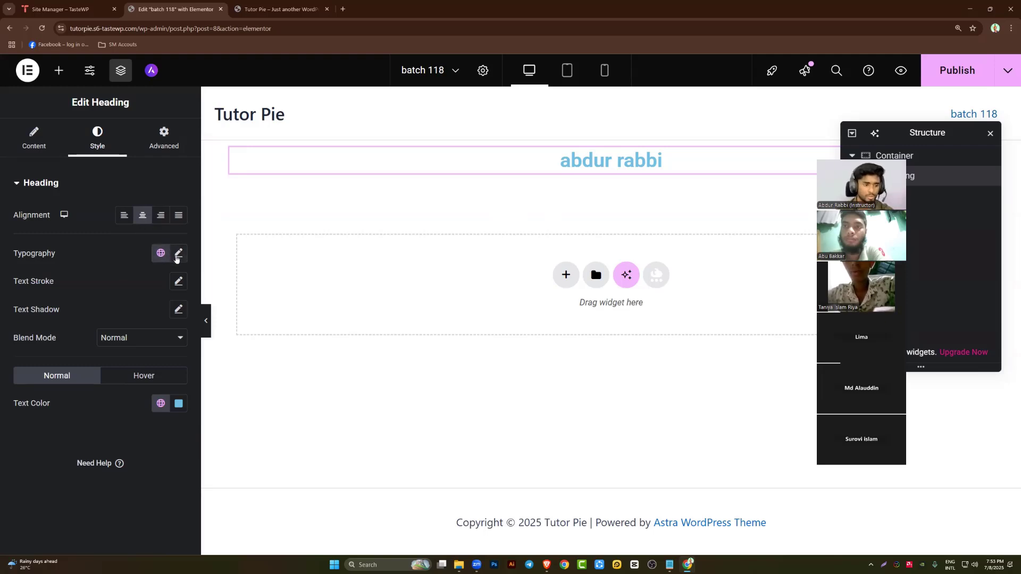
Open the heading's typography settings, dismiss the Global Fonts tip, and set the font family to Poppins
{"action": "left_click", "coordinate": [178, 255]}
{"action": "scroll", "coordinate": [121, 301], "scroll_direction": "down", "scroll_amount": 1}
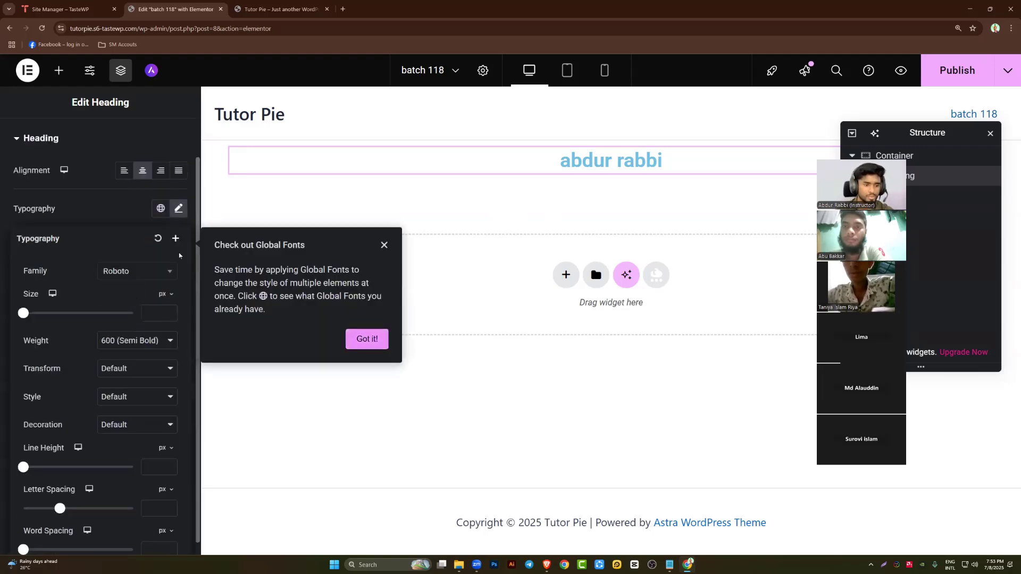
{"action": "left_click", "coordinate": [384, 245]}
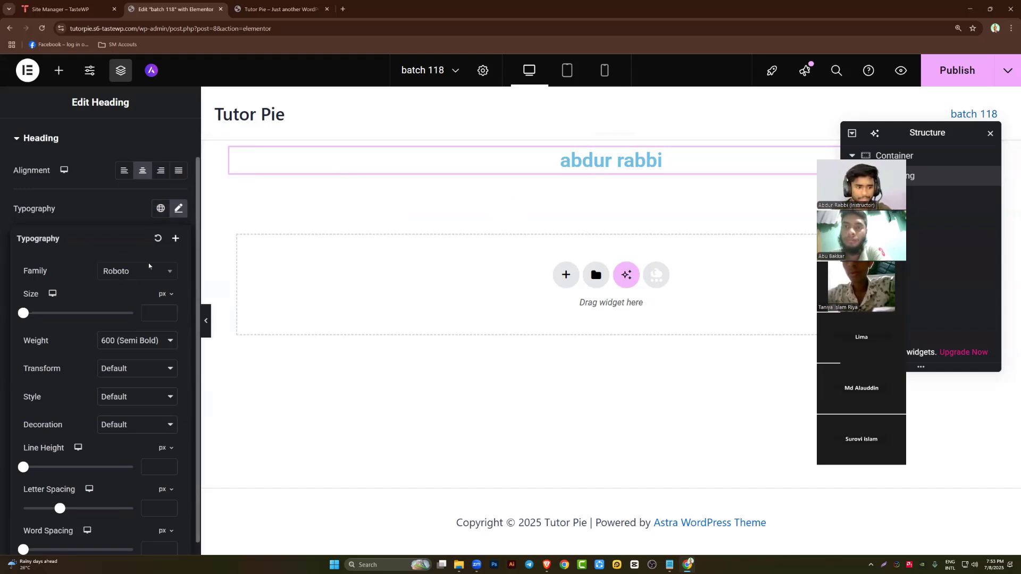
{"action": "left_click", "coordinate": [151, 276]}
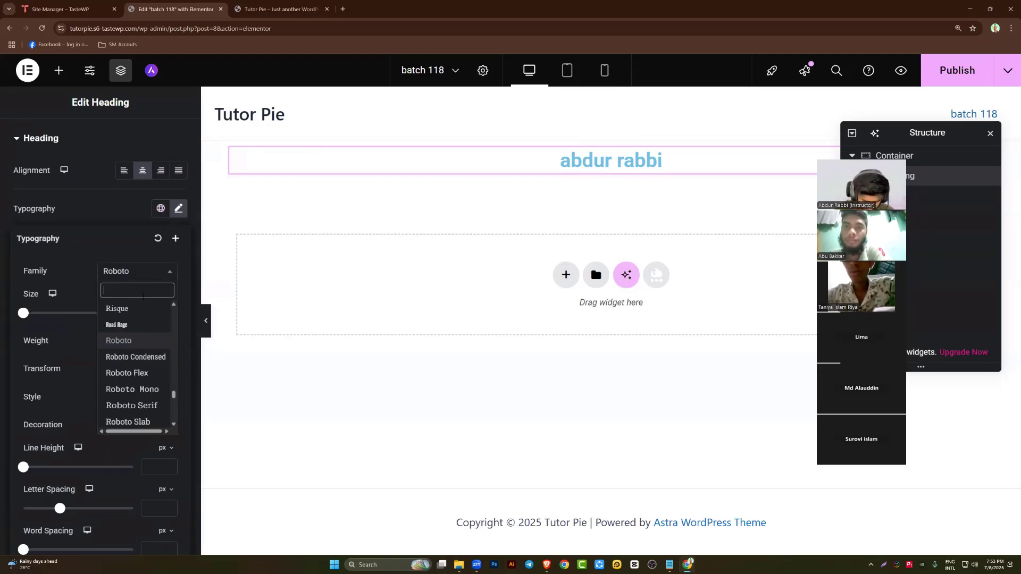
{"action": "type", "text": "popp"}
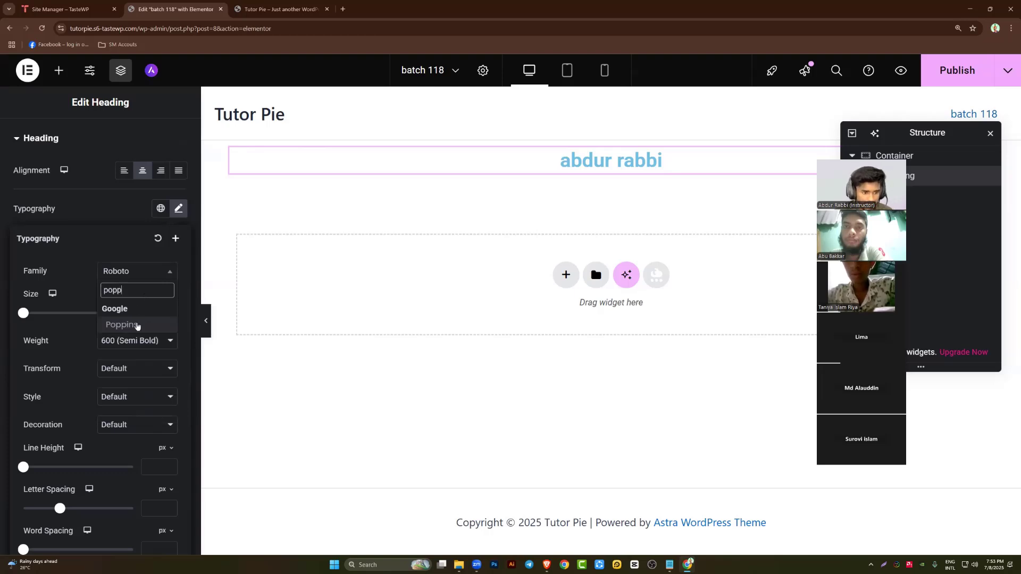
{"action": "left_click", "coordinate": [136, 328]}
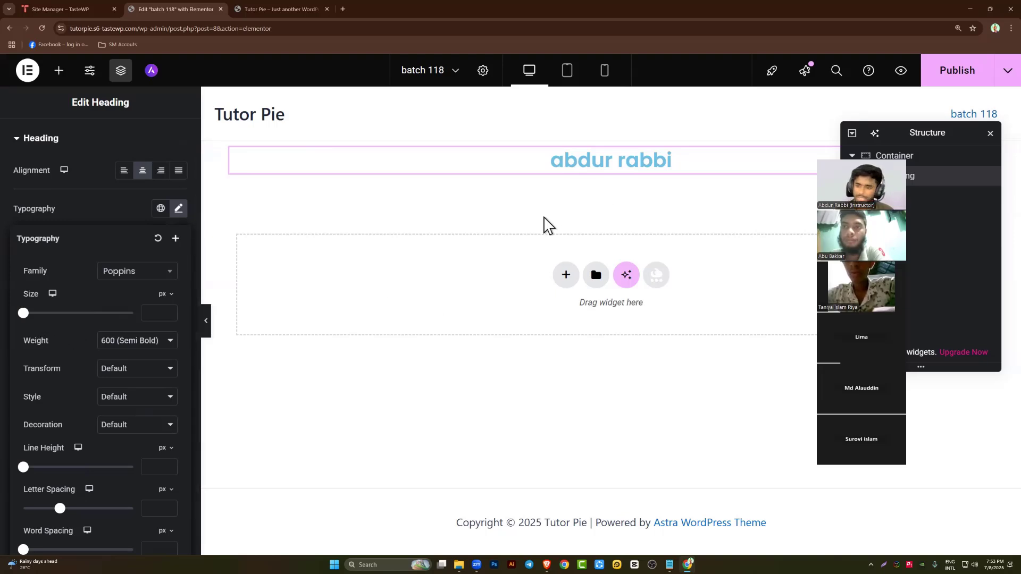
Set the heading's font size to 90 px and its weight to 700 (Bold), trying 900 (Black) for comparison
{"action": "left_click_drag", "start_coordinate": [23, 314], "coordinate": [74, 318]}
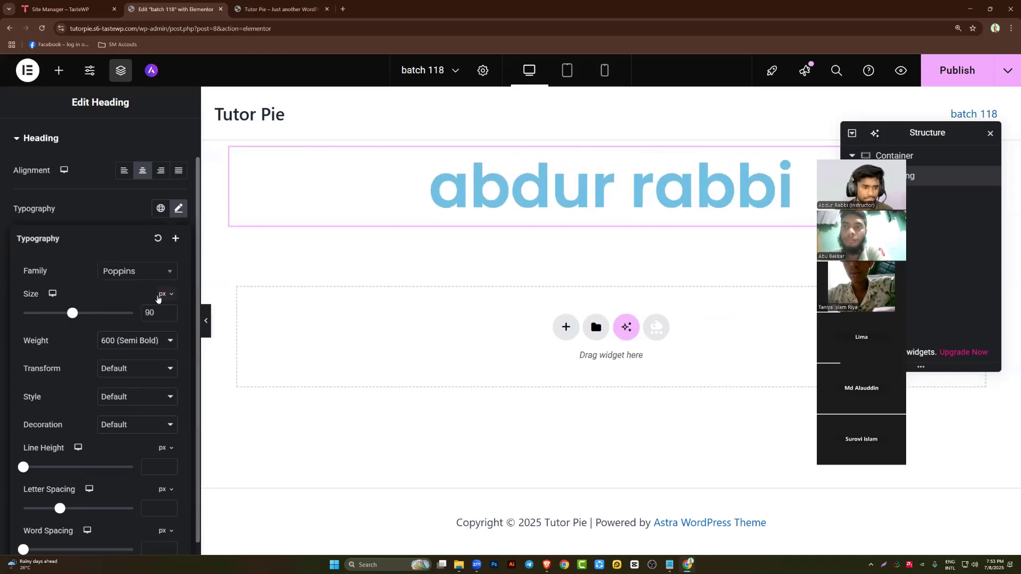
{"action": "left_click", "coordinate": [161, 294]}
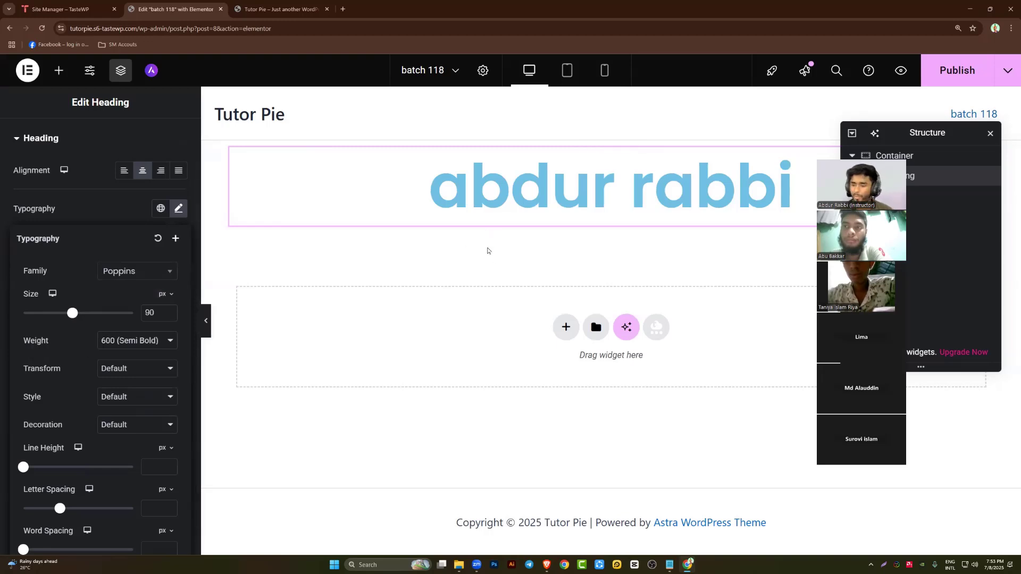
{"action": "left_click", "coordinate": [130, 342]}
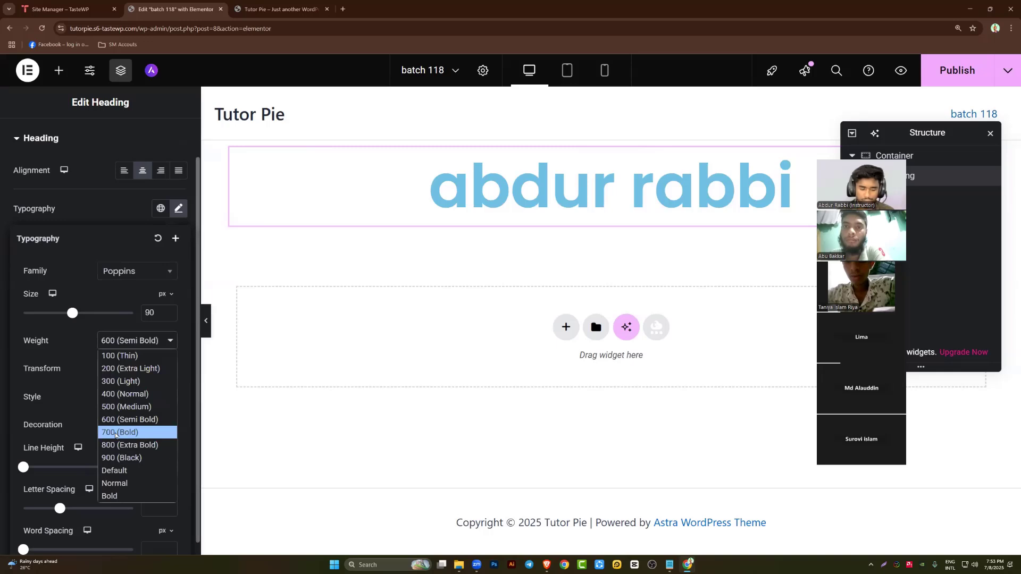
{"action": "left_click", "coordinate": [115, 433]}
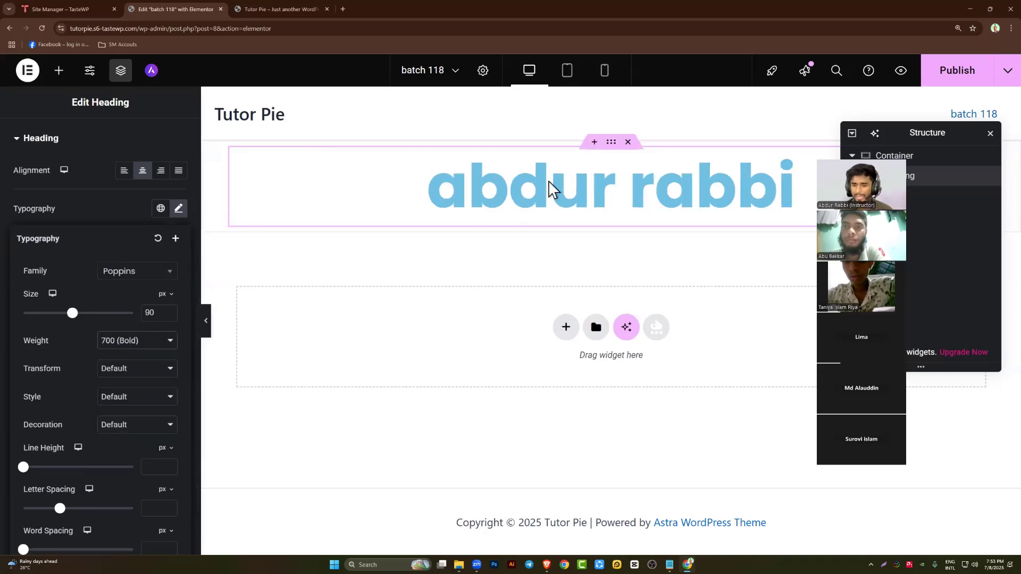
{"action": "left_click", "coordinate": [108, 343]}
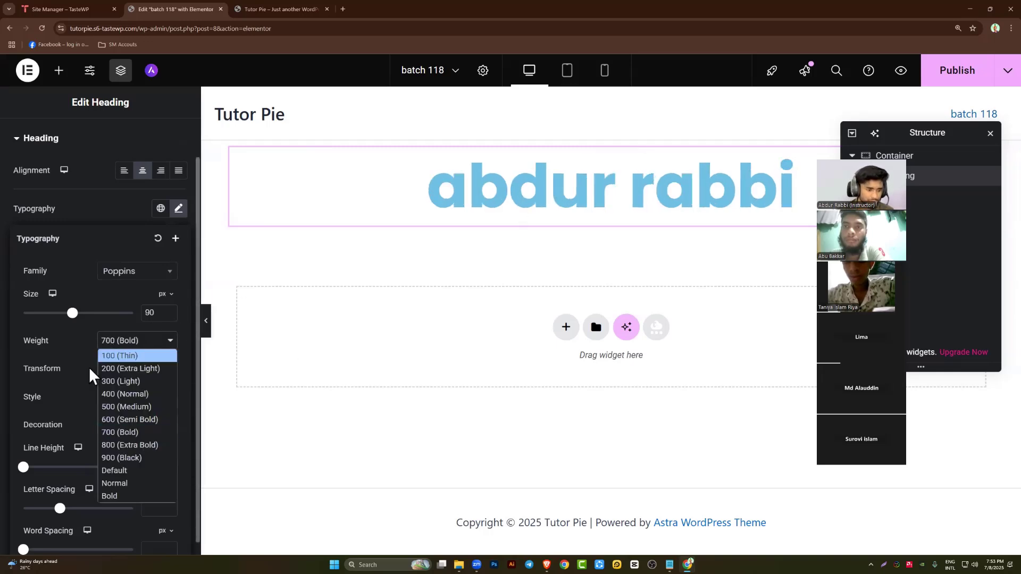
{"action": "left_click", "coordinate": [126, 458]}
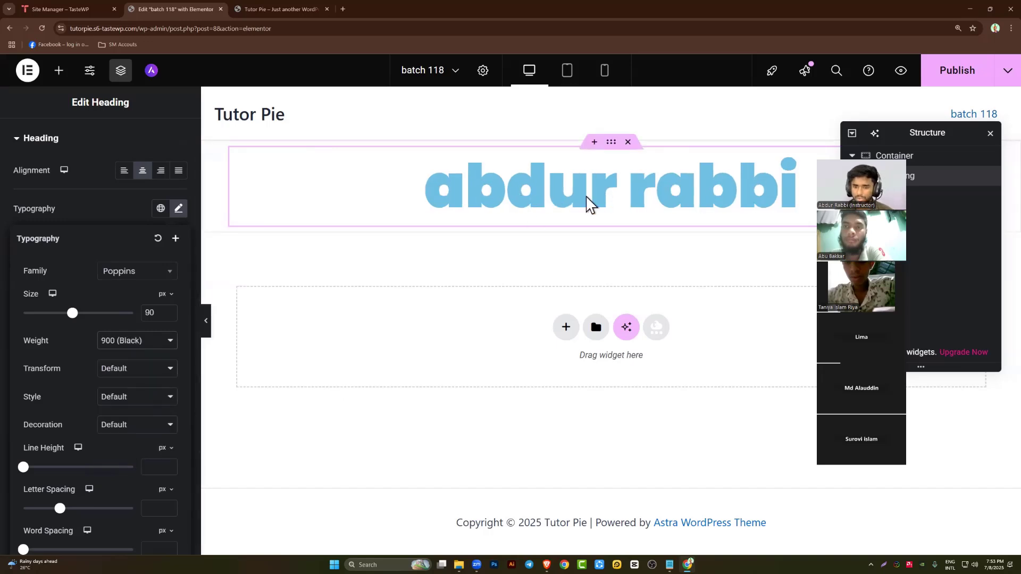
{"action": "left_click", "coordinate": [141, 340]}
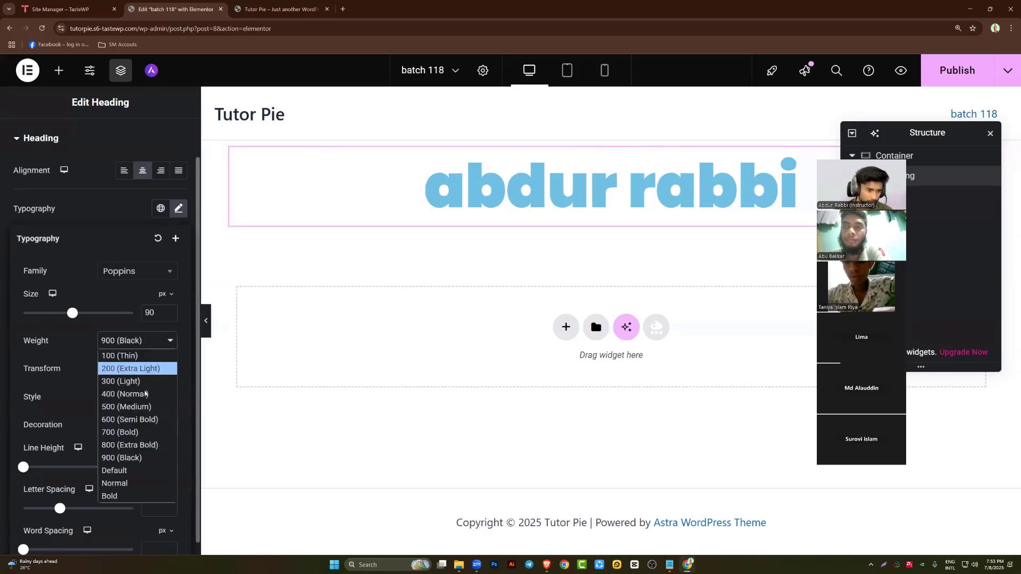
{"action": "left_click", "coordinate": [141, 432]}
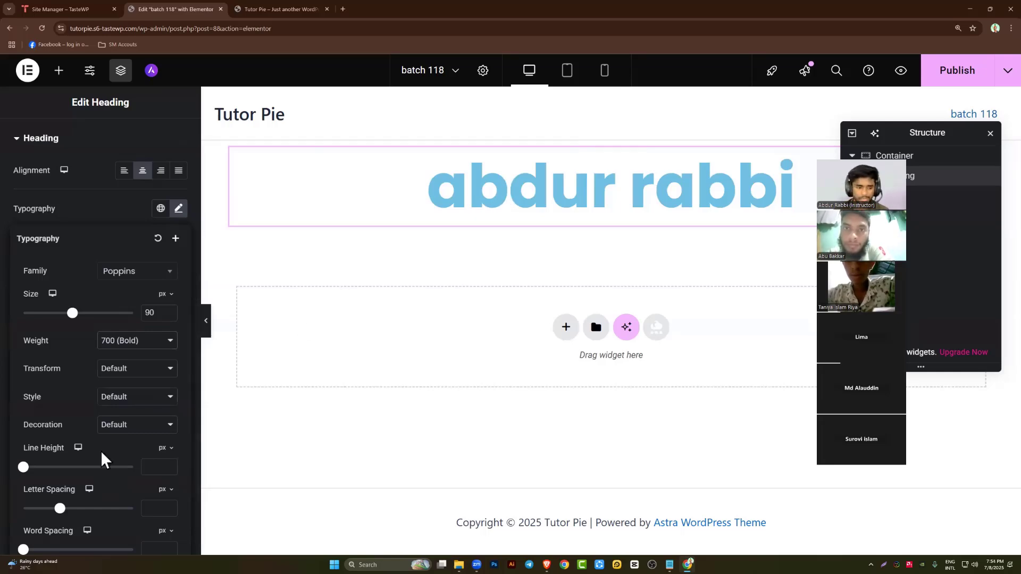
Try the Uppercase and Lowercase transforms on the heading text, and settle on Capitalize
{"action": "left_click", "coordinate": [142, 367]}
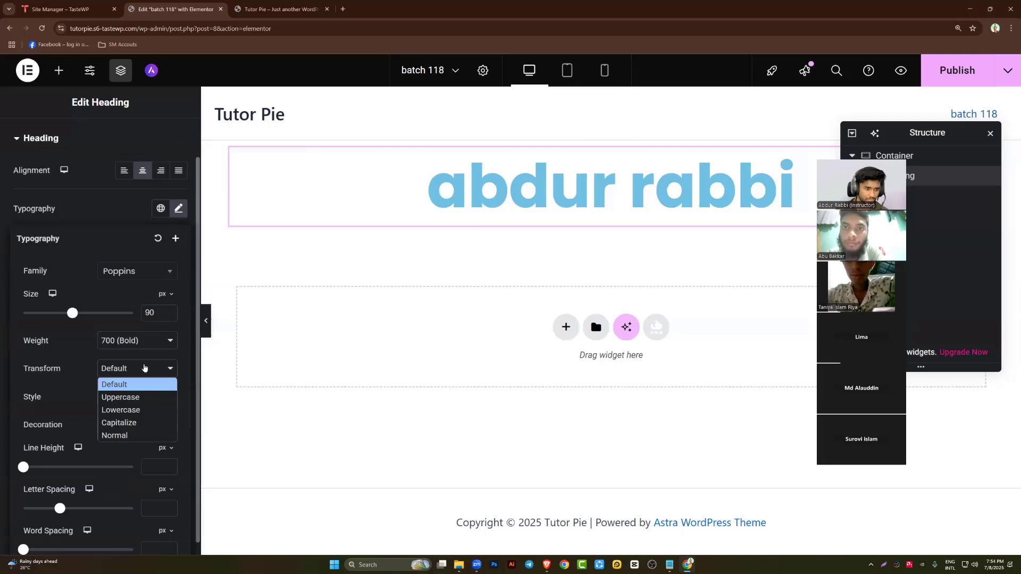
{"action": "left_click", "coordinate": [143, 398]}
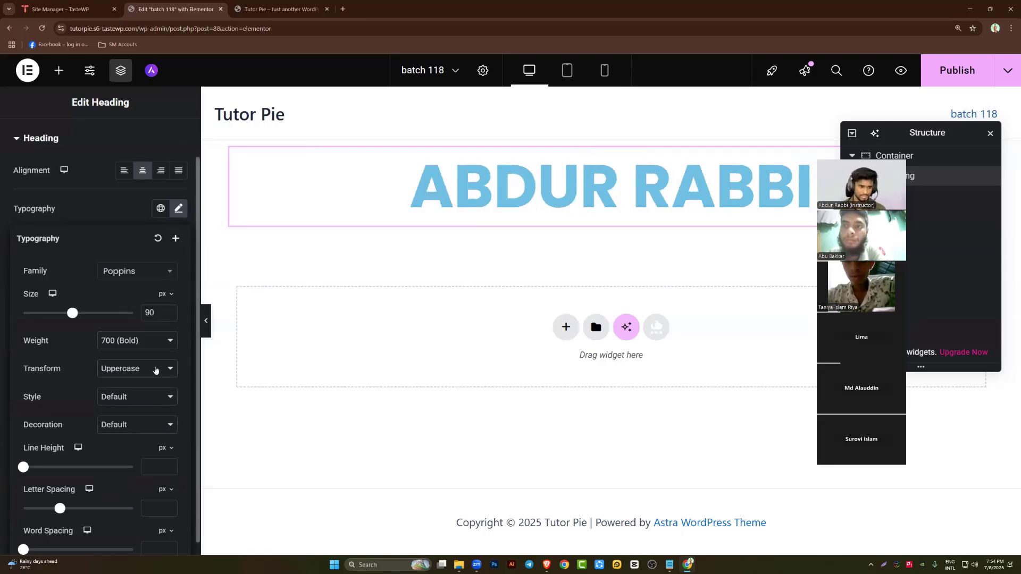
{"action": "left_click", "coordinate": [159, 368]}
{"action": "left_click", "coordinate": [143, 410]}
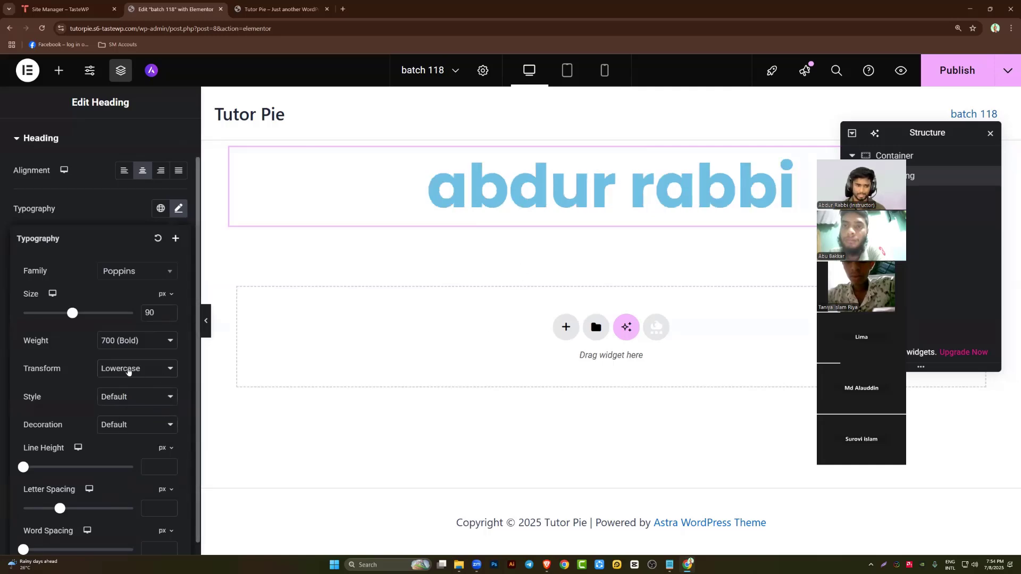
{"action": "left_click", "coordinate": [130, 367]}
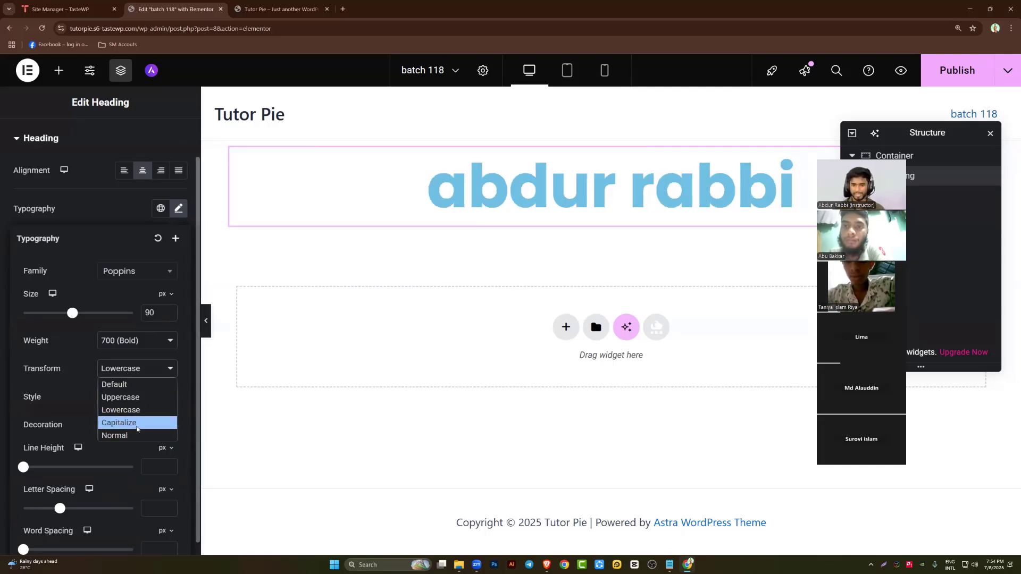
{"action": "left_click", "coordinate": [128, 423]}
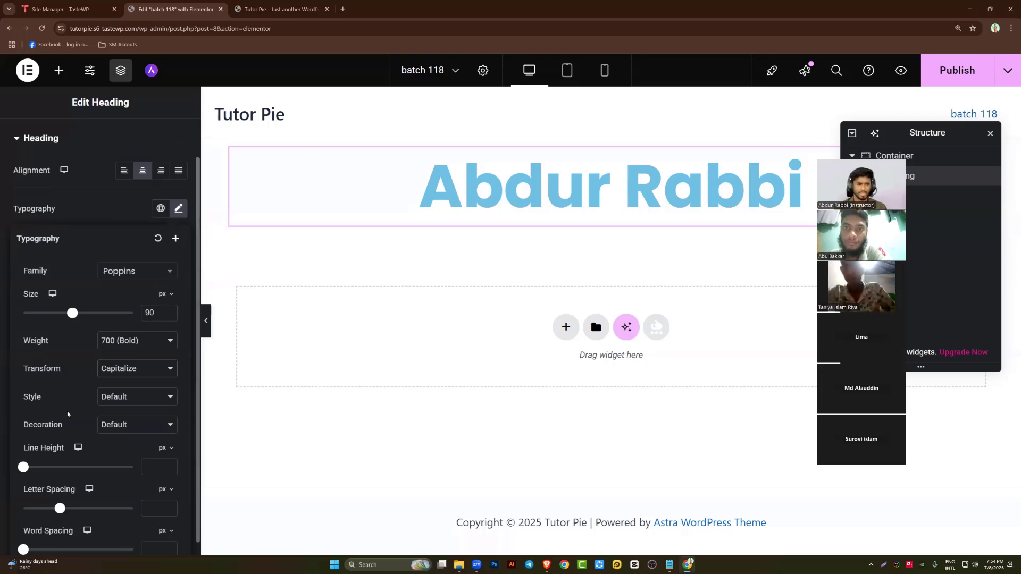
{"action": "scroll", "coordinate": [75, 398], "scroll_direction": "down", "scroll_amount": 1}
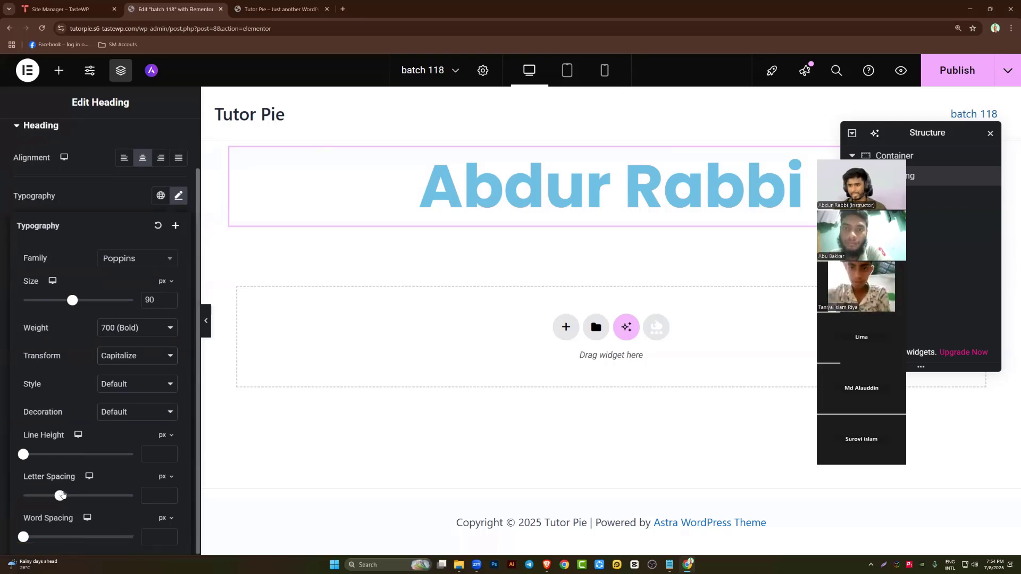
Try a letter spacing of 4.4 and 4.6 px on the heading, with word spacing at 50 and 21 px
{"action": "left_click_drag", "start_coordinate": [67, 494], "coordinate": [94, 497]}
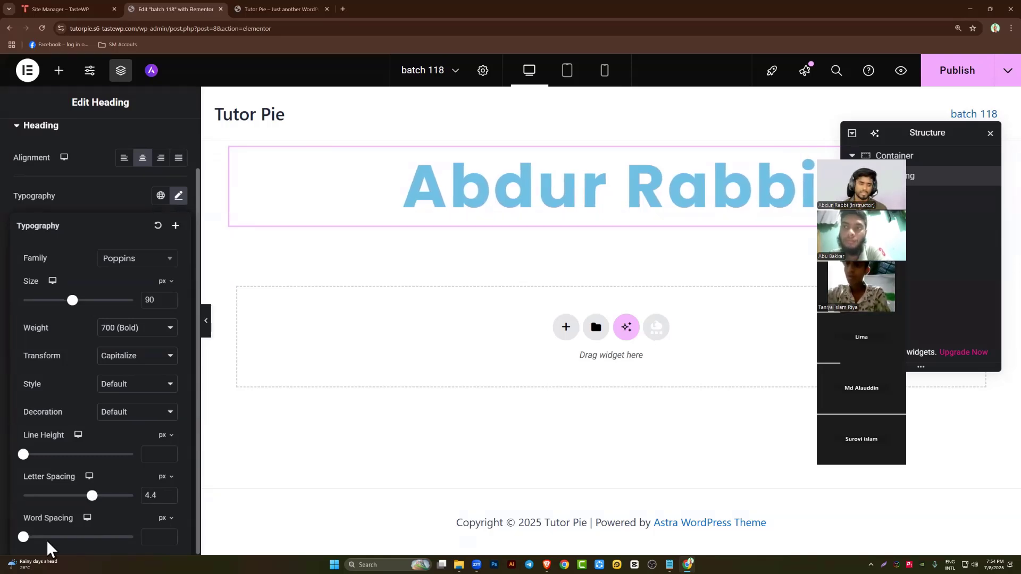
{"action": "left_click_drag", "start_coordinate": [26, 537], "coordinate": [134, 537]}
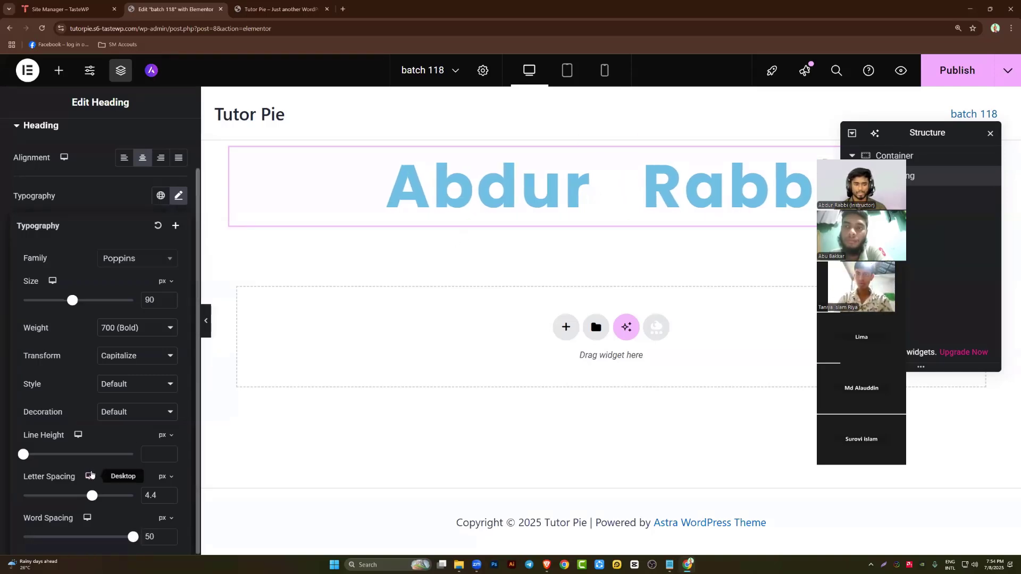
{"action": "mouse_move", "coordinate": [94, 497]}
{"action": "left_mouse_down"}
{"action": "mouse_move", "coordinate": [116, 497]}
{"action": "mouse_move", "coordinate": [94, 497]}
{"action": "left_mouse_up"}
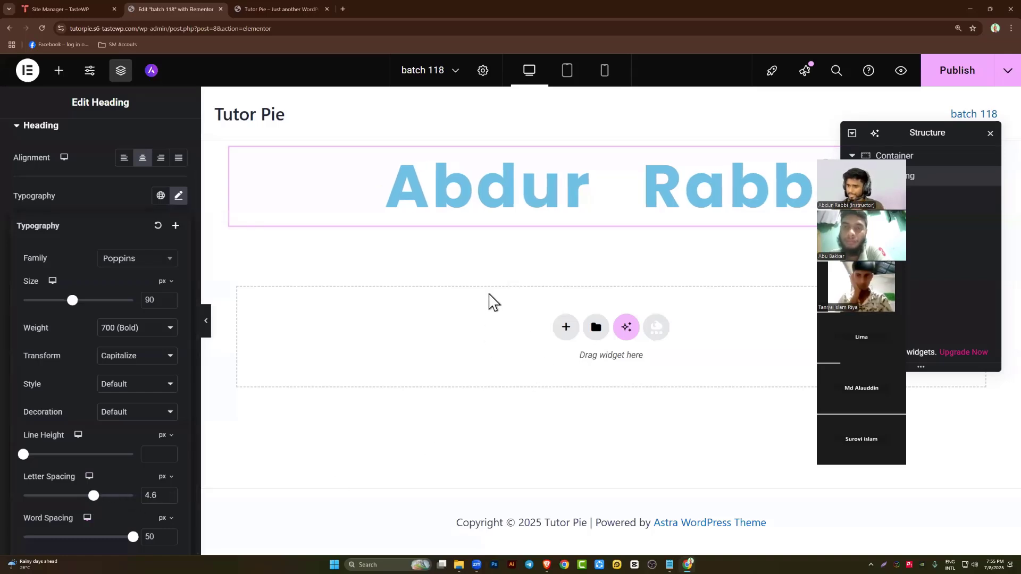
{"action": "left_click_drag", "start_coordinate": [133, 537], "coordinate": [79, 537]}
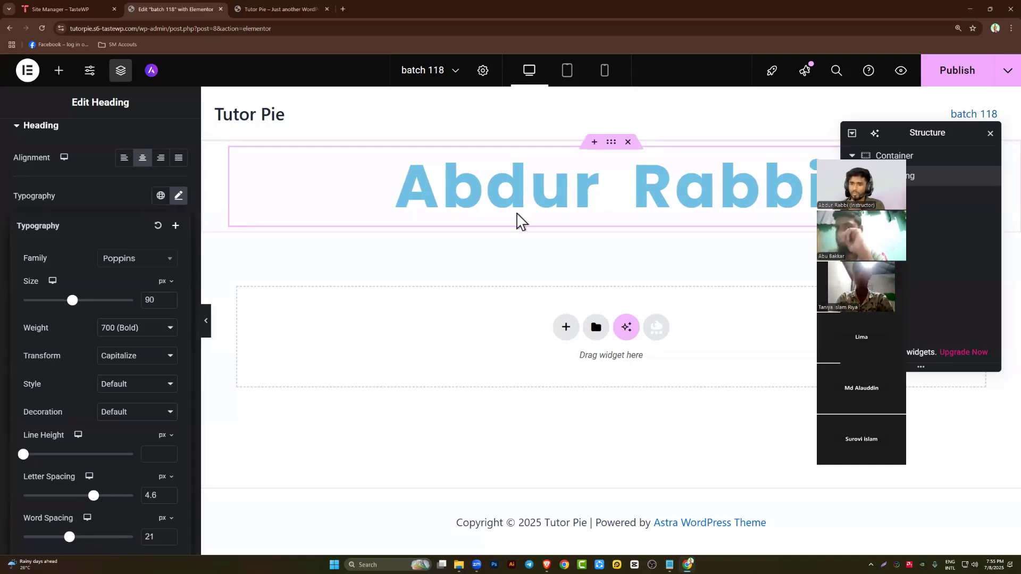
Set the heading's word spacing to 0 and its letter spacing to 1 px, and close the typography settings
{"action": "left_click_drag", "start_coordinate": [69, 537], "coordinate": [15, 541]}
{"action": "left_click_drag", "start_coordinate": [93, 496], "coordinate": [70, 496]}
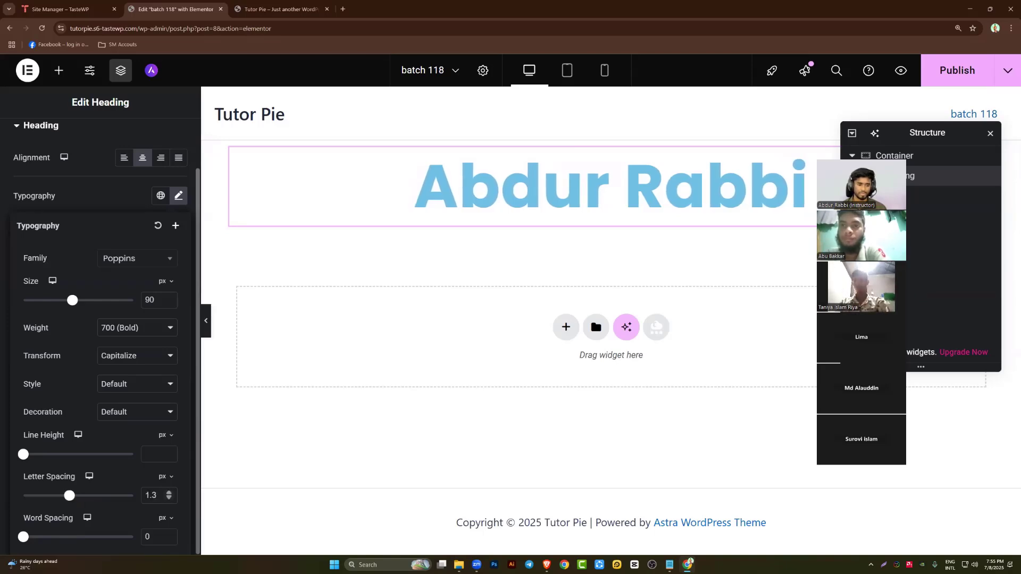
{"action": "left_click", "coordinate": [167, 494]}
{"action": "left_click", "coordinate": [168, 498]}
{"action": "left_click", "coordinate": [168, 498]}
{"action": "left_click", "coordinate": [167, 497]}
{"action": "left_click", "coordinate": [168, 497]}
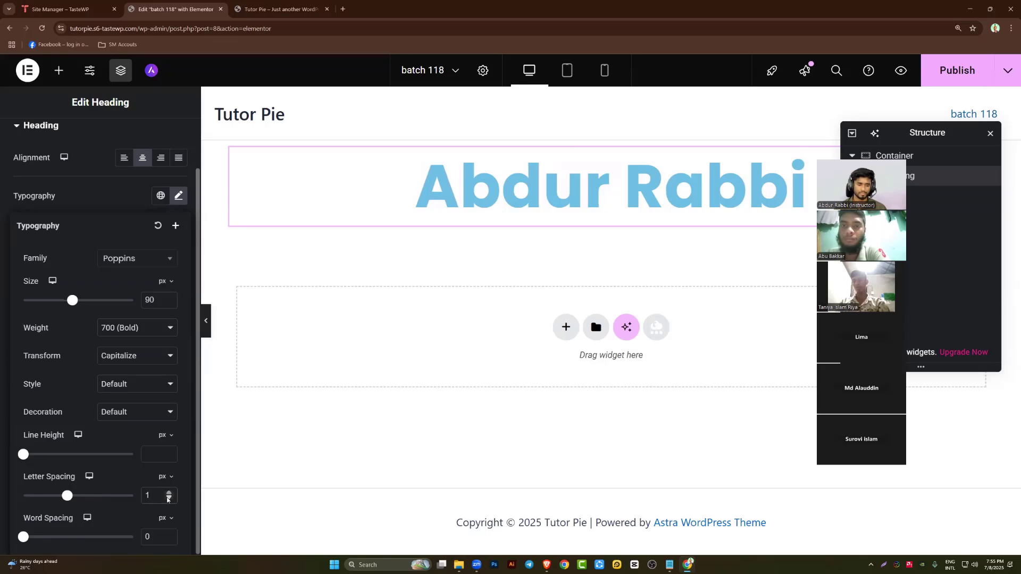
{"action": "left_click", "coordinate": [178, 196]}
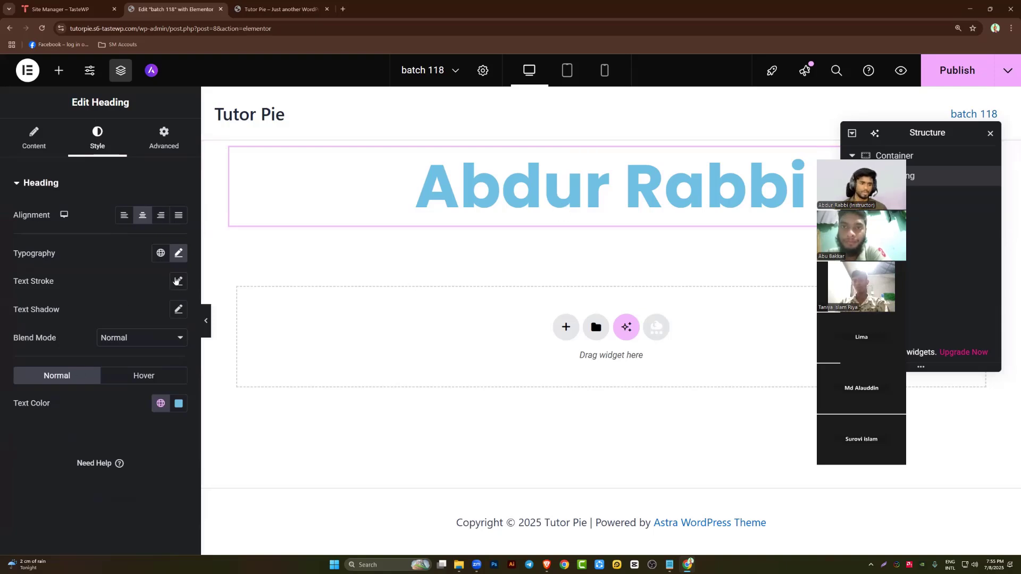
Reopen the heading's typography settings and change its text transform to Uppercase
{"action": "left_click", "coordinate": [179, 253]}
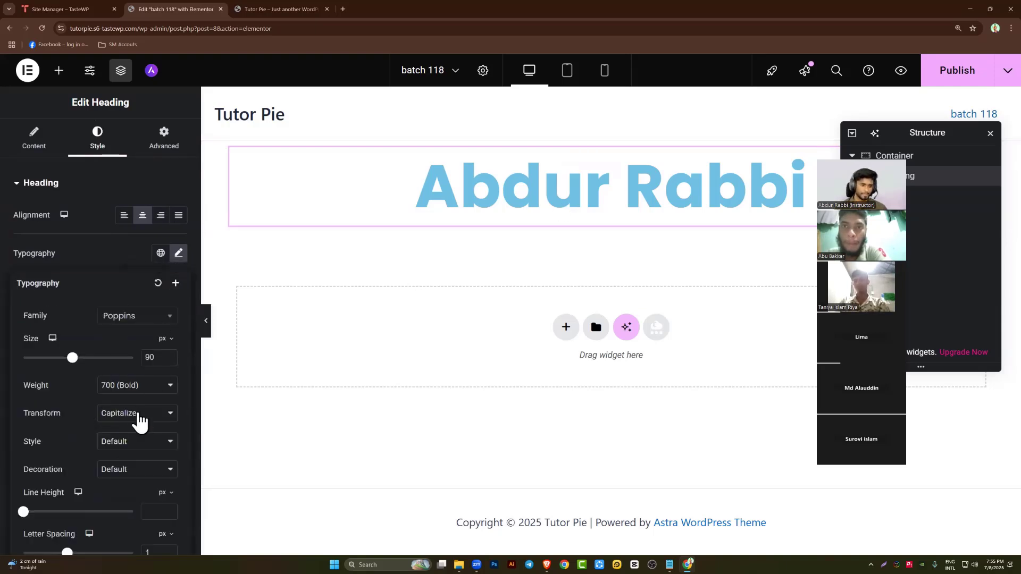
{"action": "left_click", "coordinate": [139, 420]}
{"action": "left_click", "coordinate": [118, 440]}
{"action": "left_click", "coordinate": [492, 214]}
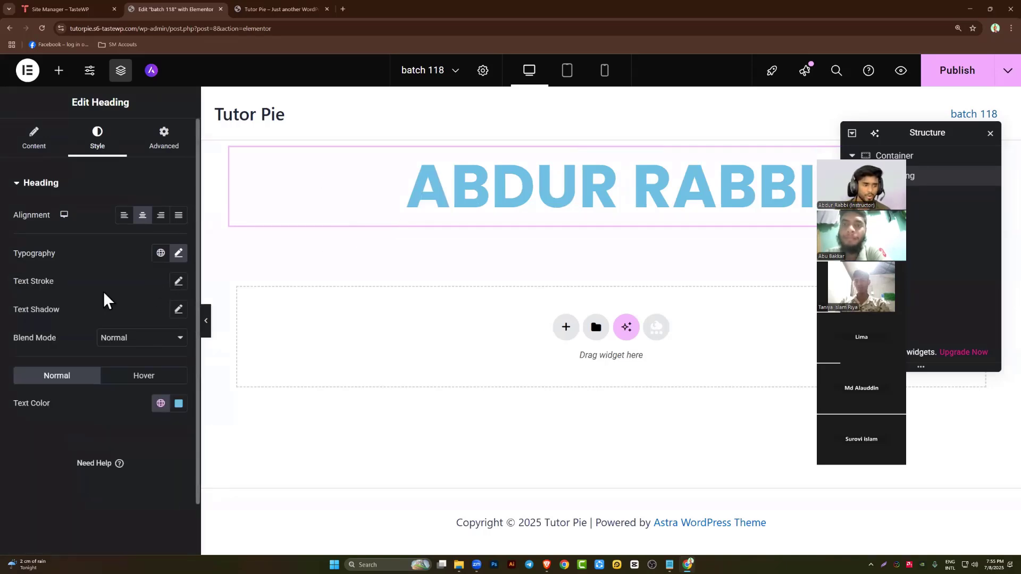
Try a text stroke of about 6 px on the heading in dark red, around #8E2323
{"action": "left_click", "coordinate": [177, 282]}
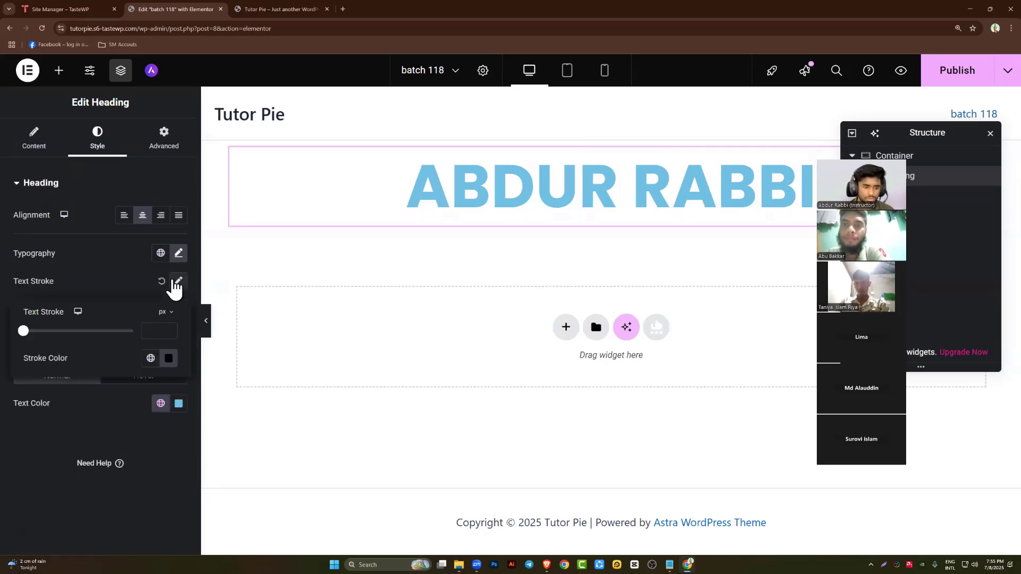
{"action": "left_click_drag", "start_coordinate": [23, 331], "coordinate": [93, 332]}
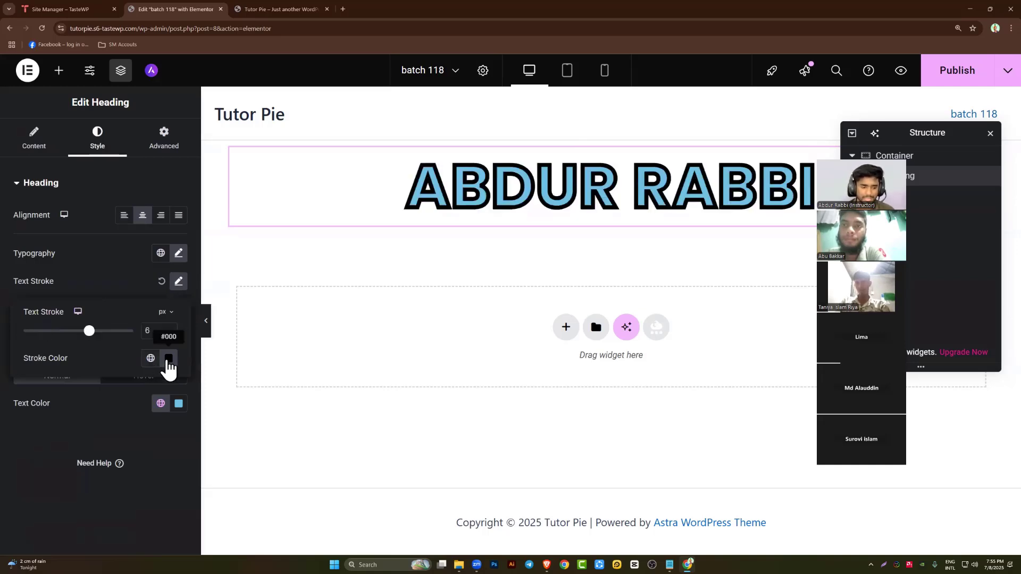
{"action": "left_click", "coordinate": [169, 359]}
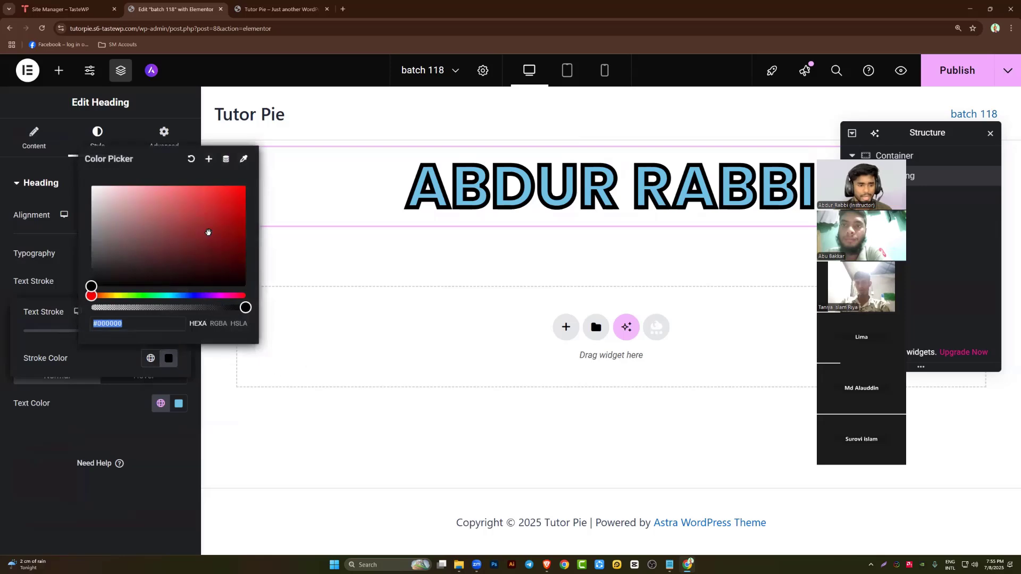
{"action": "left_click", "coordinate": [231, 193]}
{"action": "left_click_drag", "start_coordinate": [232, 193], "coordinate": [207, 230]}
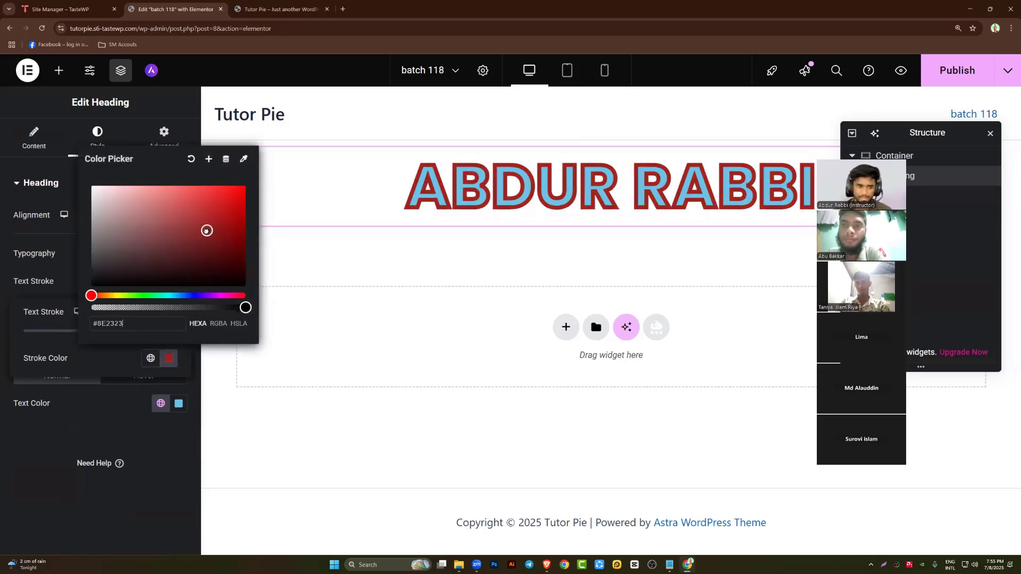
Reduce the heading's text stroke width to 0 px and close the stroke settings
{"action": "left_click", "coordinate": [10, 324]}
{"action": "left_click_drag", "start_coordinate": [33, 331], "coordinate": [1, 336]}
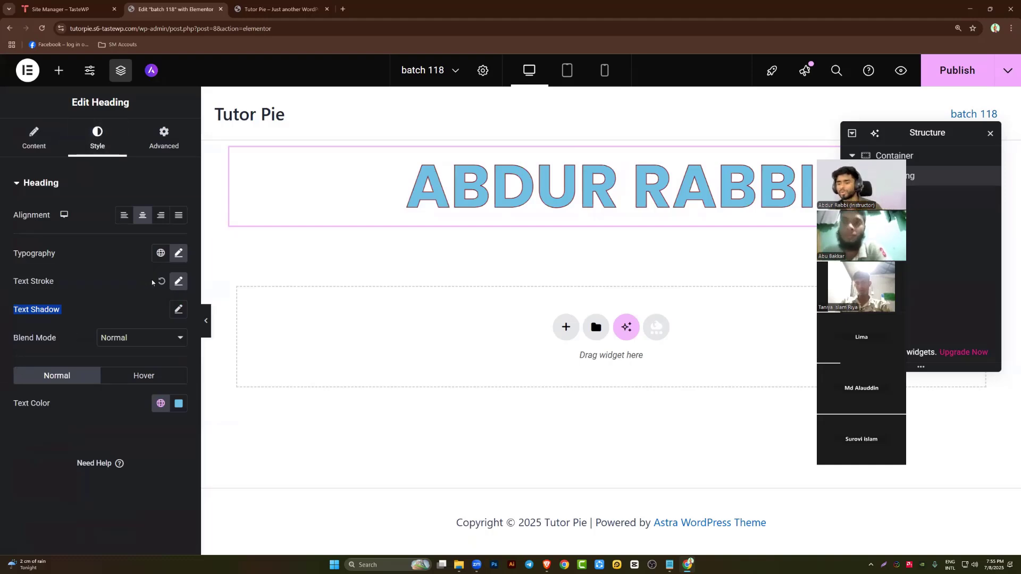
{"action": "left_click", "coordinate": [178, 281]}
{"action": "left_click_drag", "start_coordinate": [33, 331], "coordinate": [23, 332]}
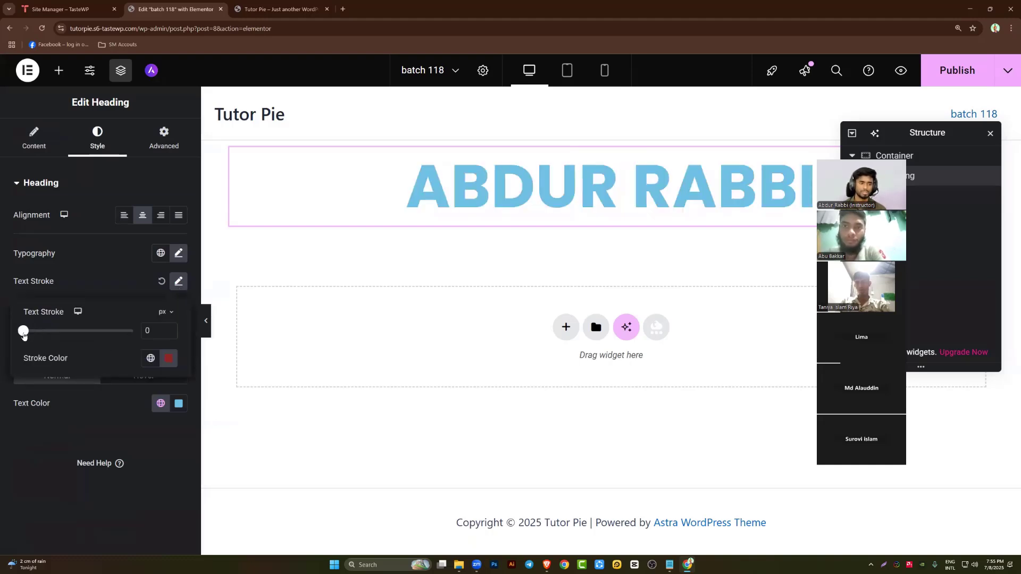
{"action": "left_click", "coordinate": [71, 289]}
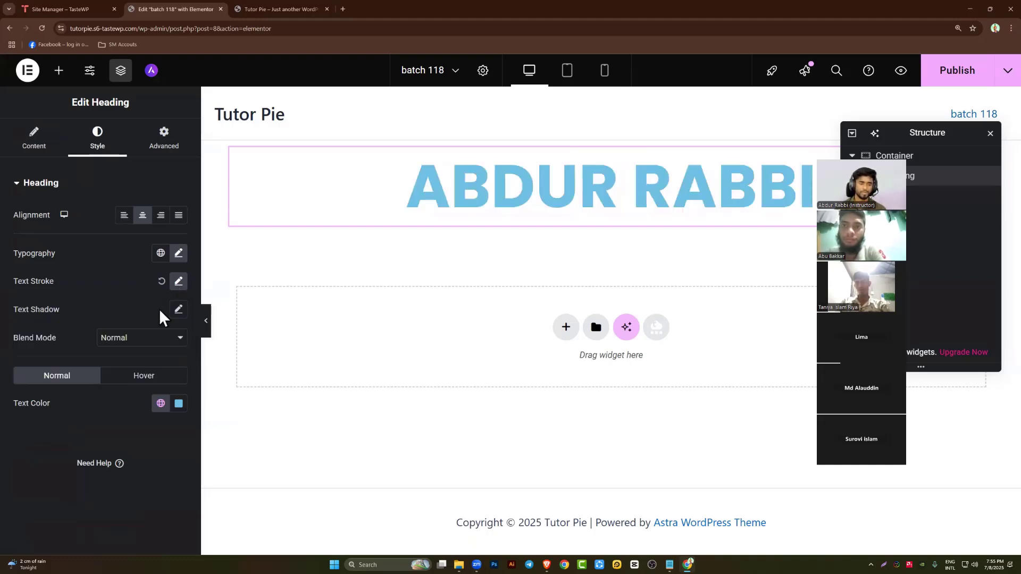
Add a text shadow to the heading, trying several offsets, with blur 5, horizontal offset 1 and vertical offset 6
{"action": "left_click", "coordinate": [179, 310]}
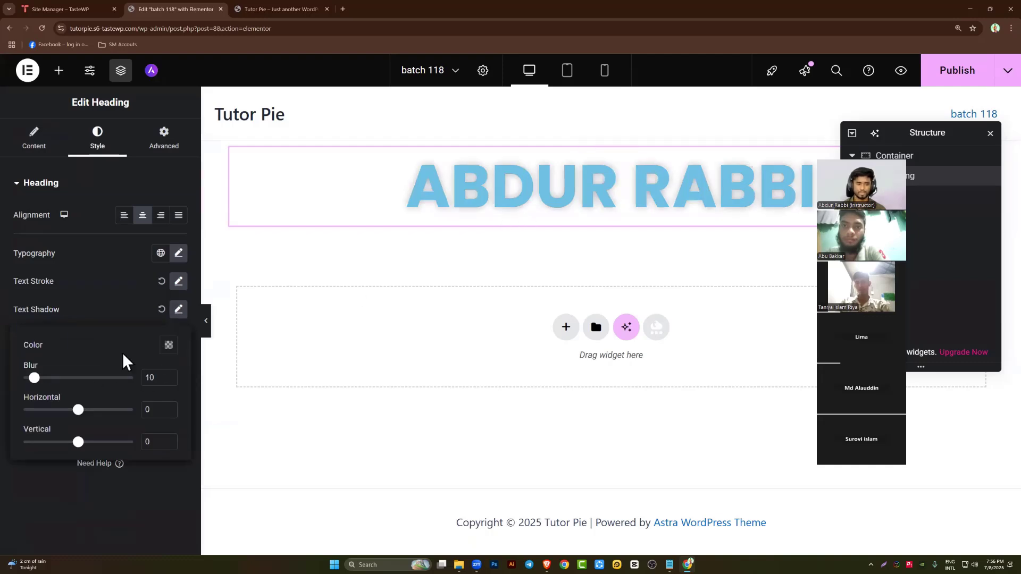
{"action": "mouse_move", "coordinate": [36, 383]}
{"action": "left_mouse_down"}
{"action": "mouse_move", "coordinate": [98, 385]}
{"action": "mouse_move", "coordinate": [79, 389]}
{"action": "mouse_move", "coordinate": [68, 411]}
{"action": "mouse_move", "coordinate": [107, 414]}
{"action": "mouse_move", "coordinate": [62, 410]}
{"action": "mouse_move", "coordinate": [53, 379]}
{"action": "mouse_move", "coordinate": [29, 379]}
{"action": "left_mouse_up"}
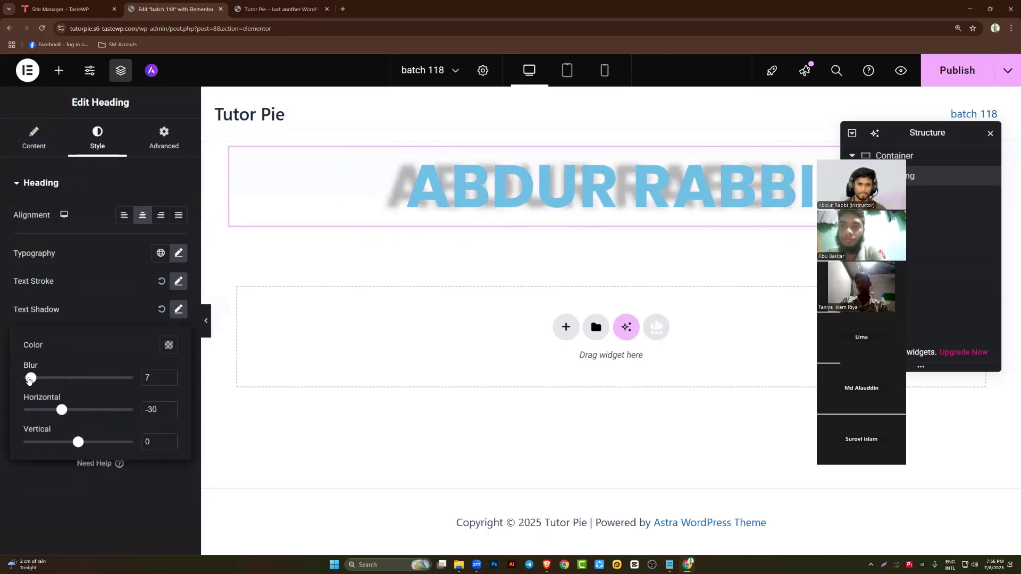
{"action": "mouse_move", "coordinate": [78, 443]}
{"action": "left_mouse_down"}
{"action": "mouse_move", "coordinate": [52, 443]}
{"action": "mouse_move", "coordinate": [110, 443]}
{"action": "mouse_move", "coordinate": [90, 442]}
{"action": "left_mouse_up"}
{"action": "left_click_drag", "start_coordinate": [62, 409], "coordinate": [80, 447]}
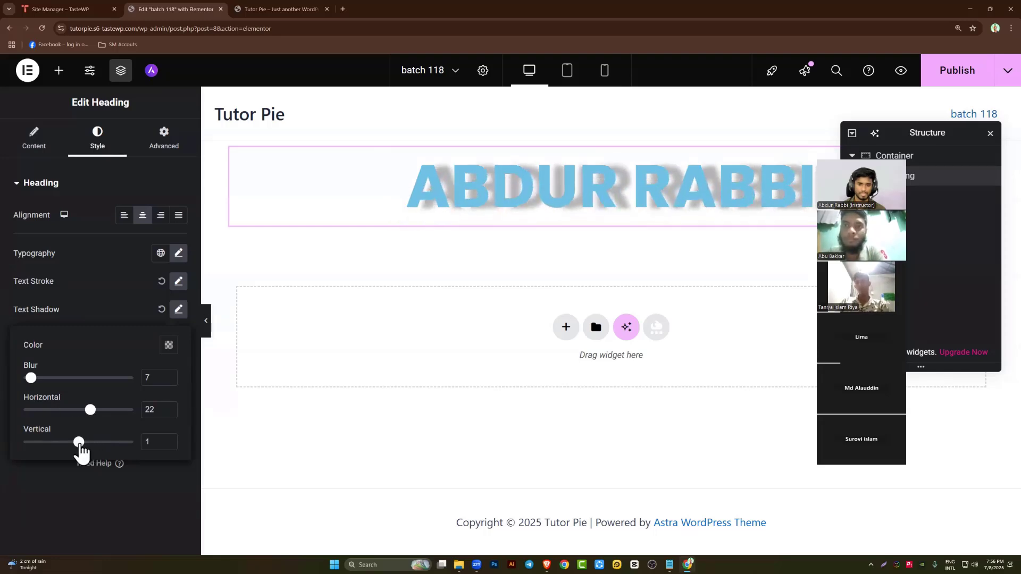
{"action": "left_click_drag", "start_coordinate": [30, 378], "coordinate": [28, 380]}
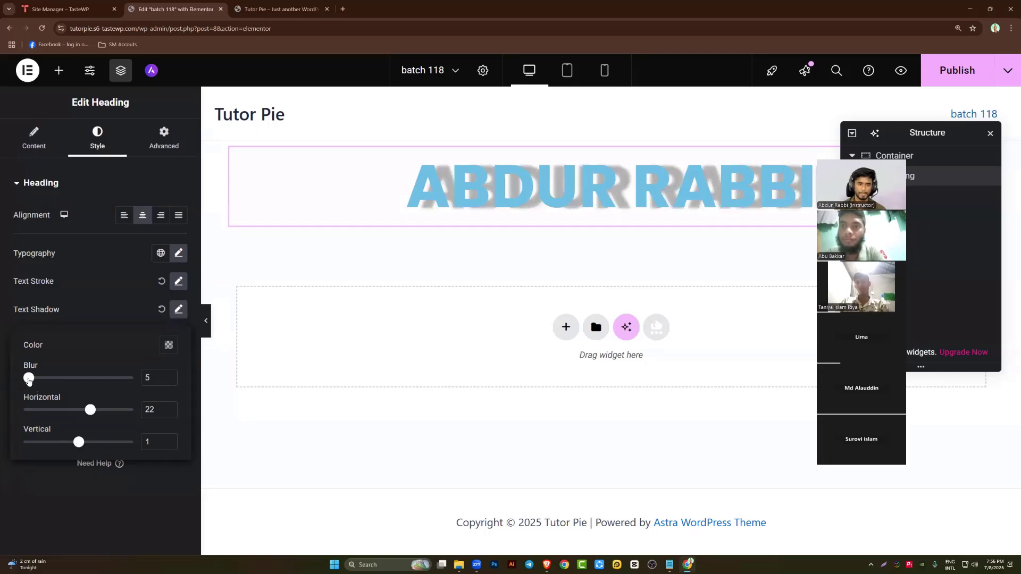
{"action": "left_click_drag", "start_coordinate": [87, 412], "coordinate": [76, 412]}
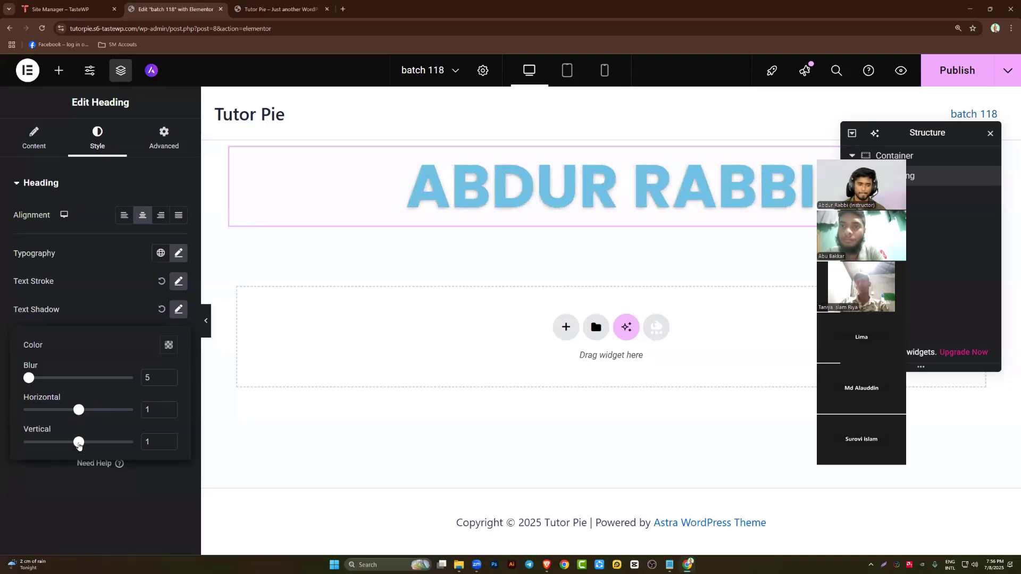
{"action": "left_click_drag", "start_coordinate": [79, 445], "coordinate": [82, 442]}
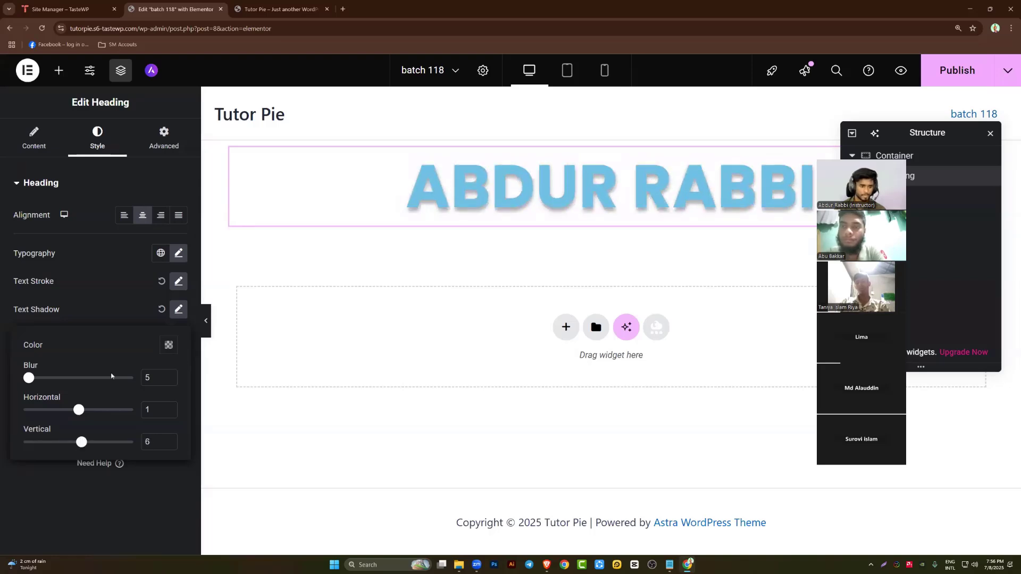
Set the heading's text shadow color to fully opaque black, rgba(0, 0, 0, 1)
{"action": "left_click", "coordinate": [168, 346]}
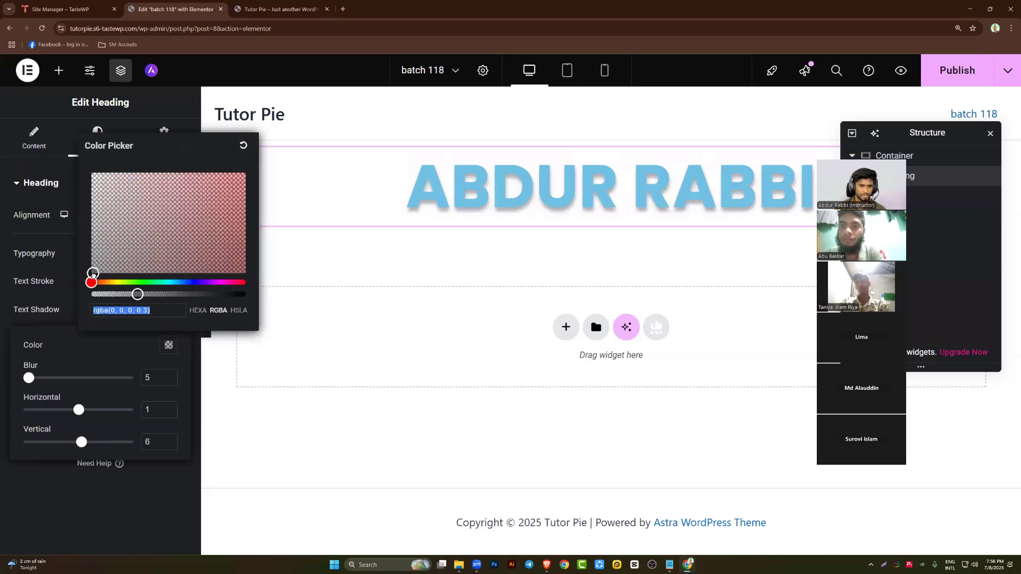
{"action": "left_click_drag", "start_coordinate": [230, 213], "coordinate": [59, 283]}
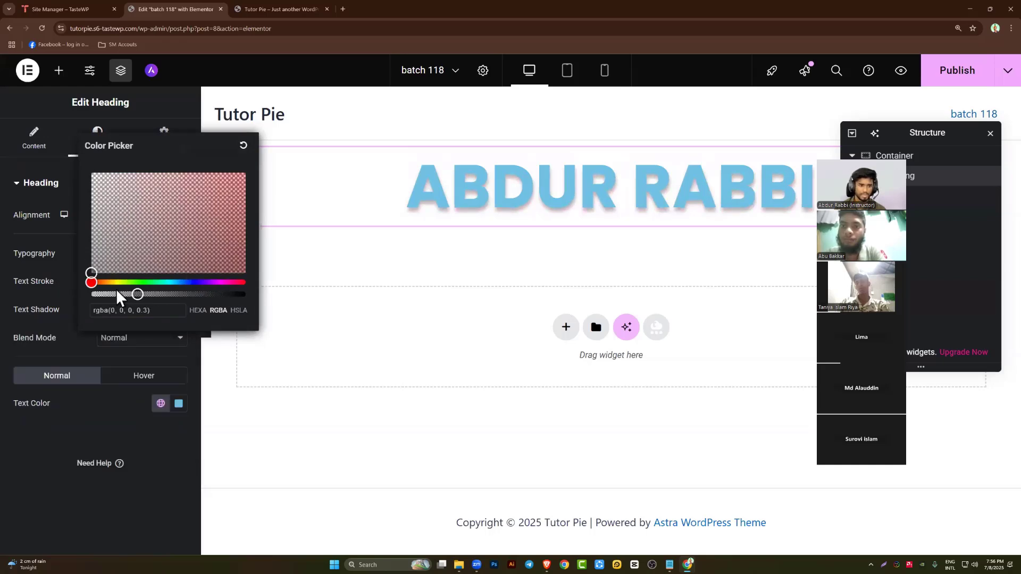
{"action": "left_click_drag", "start_coordinate": [138, 295], "coordinate": [258, 299]}
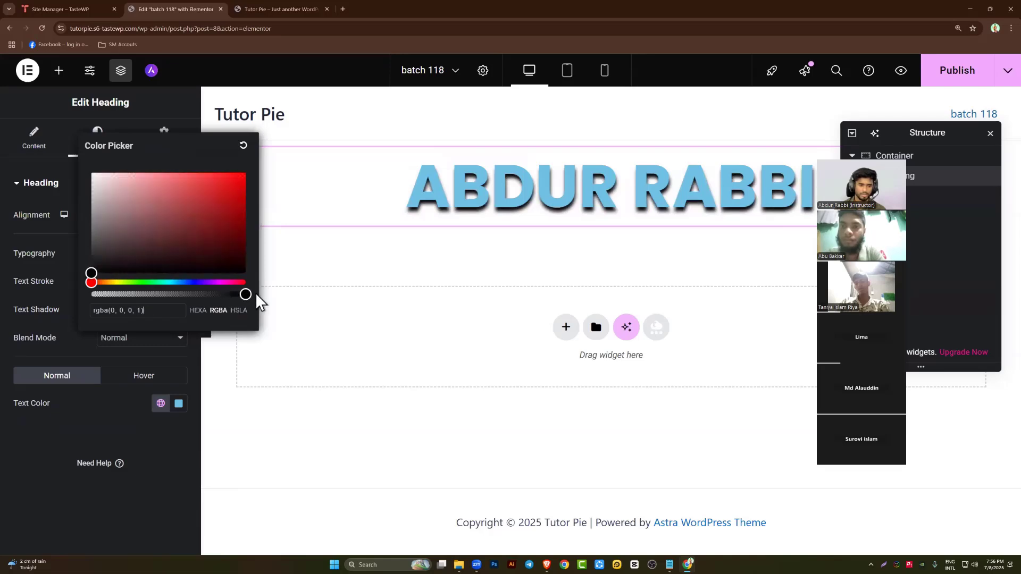
{"action": "left_click", "coordinate": [96, 417]}
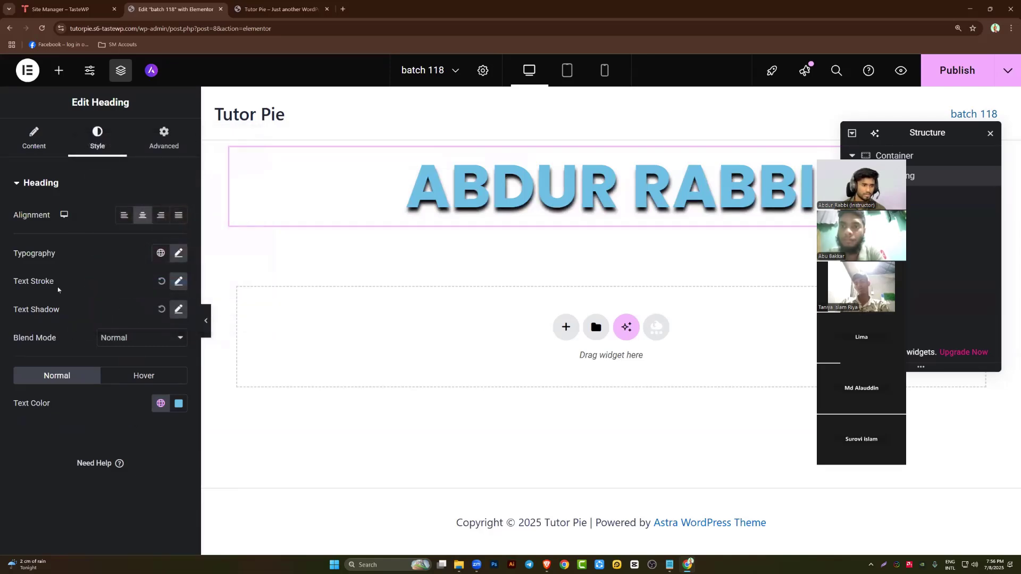
Raise the text shadow's blur to 6 and try a softer shadow with lower color opacity
{"action": "left_click", "coordinate": [178, 309]}
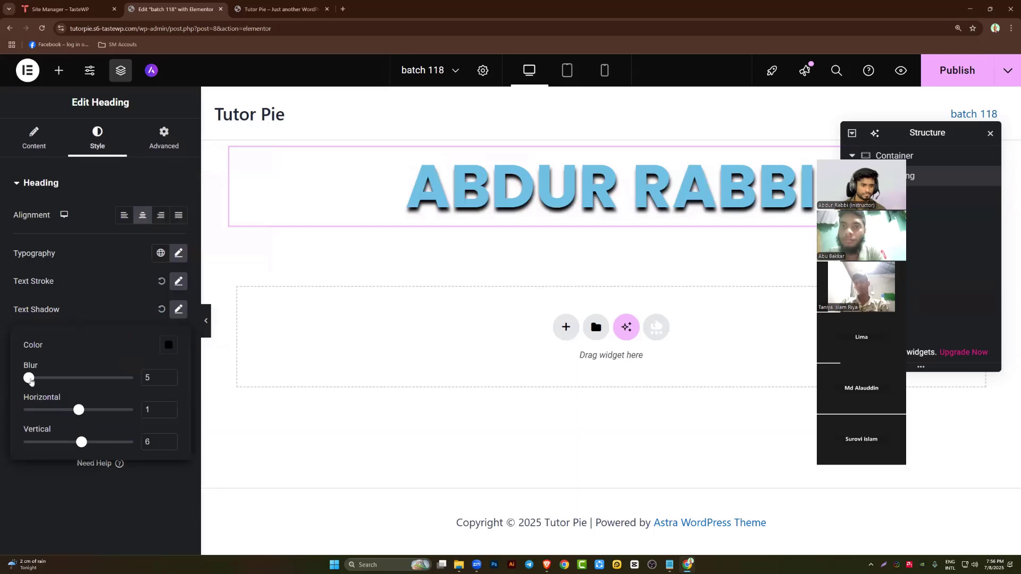
{"action": "left_click_drag", "start_coordinate": [29, 379], "coordinate": [30, 378]}
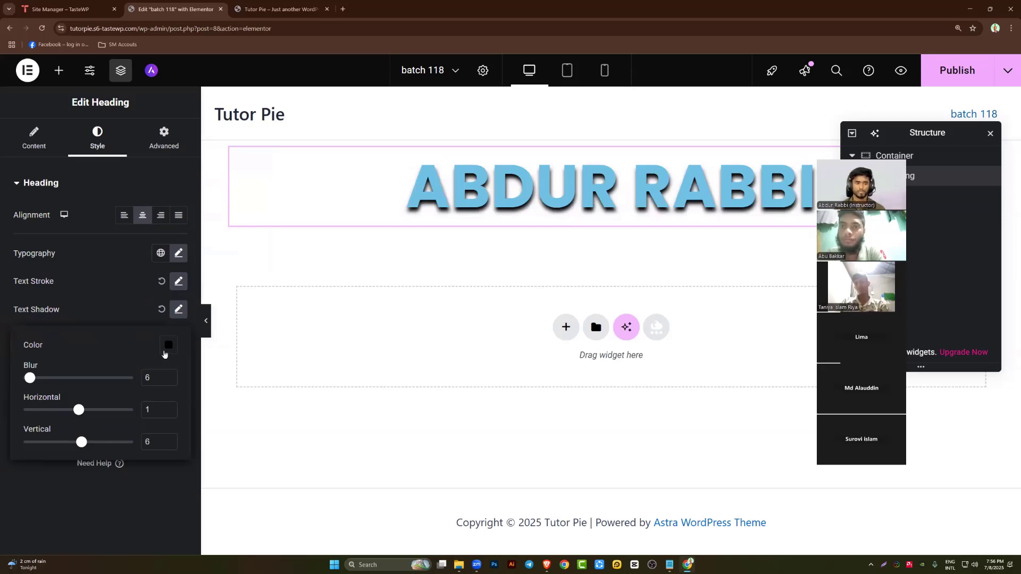
{"action": "left_click", "coordinate": [166, 351]}
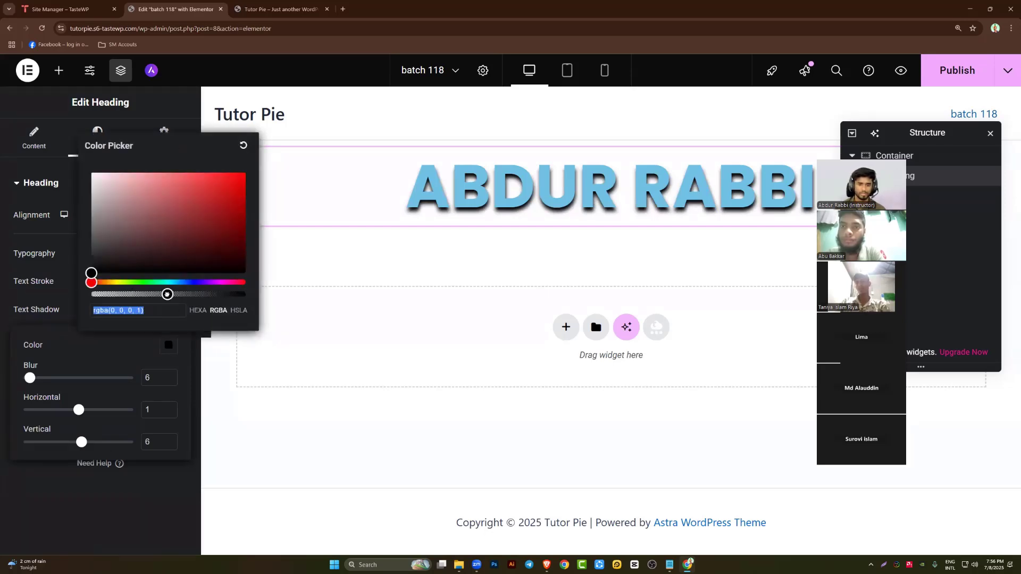
{"action": "mouse_move", "coordinate": [168, 294]}
{"action": "left_mouse_down"}
{"action": "mouse_move", "coordinate": [148, 294]}
{"action": "mouse_move", "coordinate": [166, 295]}
{"action": "left_mouse_up"}
{"action": "left_click", "coordinate": [88, 502]}
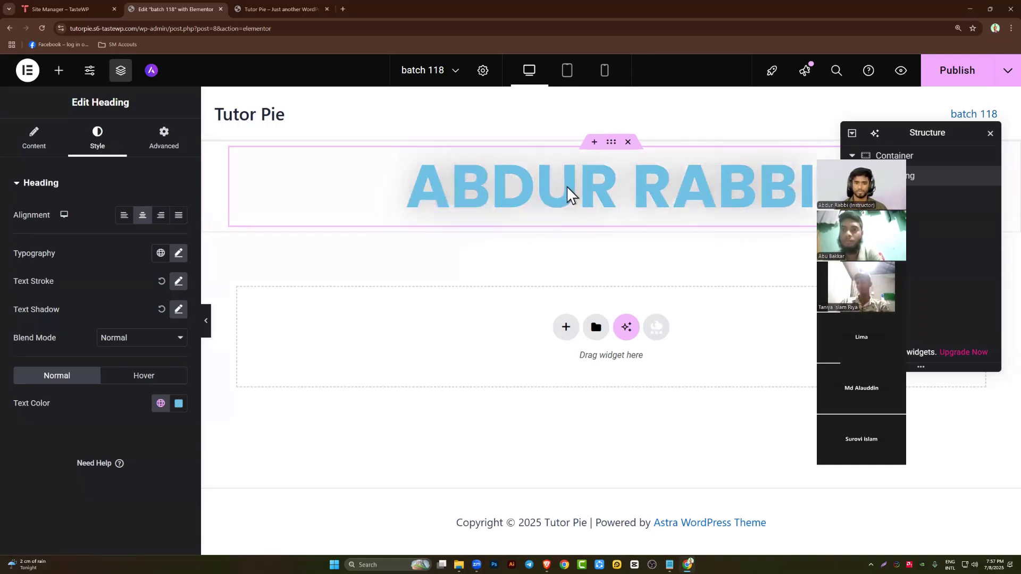
Undo the text shadow on the heading
{"action": "key", "text": "ctrl+z"}
{"action": "key", "text": "ctrl+z"}
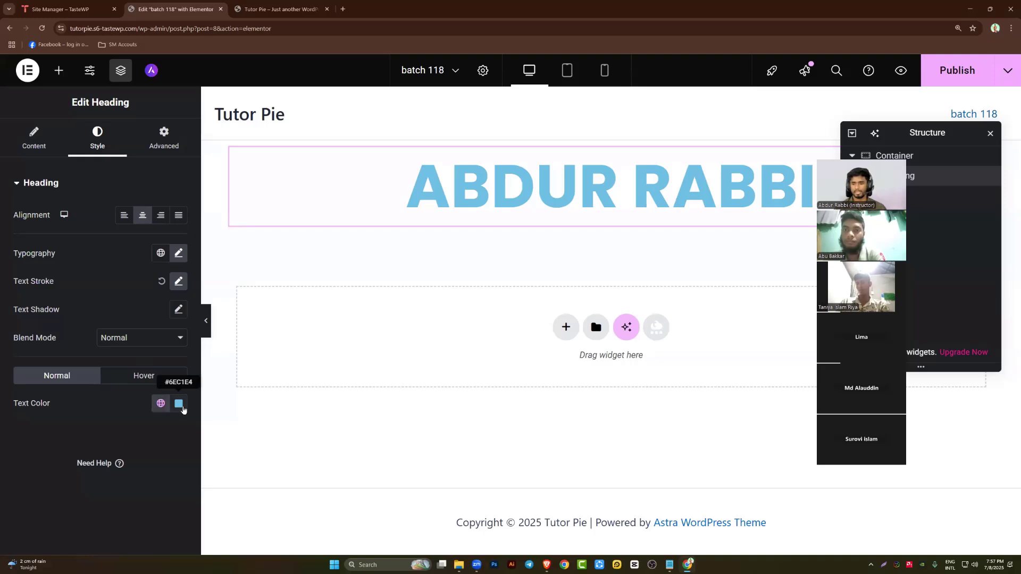
Try bright blue shades such as #009FE2 for the heading's text color, and settle on semi-transparent black #00000059
{"action": "left_click", "coordinate": [181, 407]}
{"action": "left_click_drag", "start_coordinate": [218, 289], "coordinate": [282, 233]}
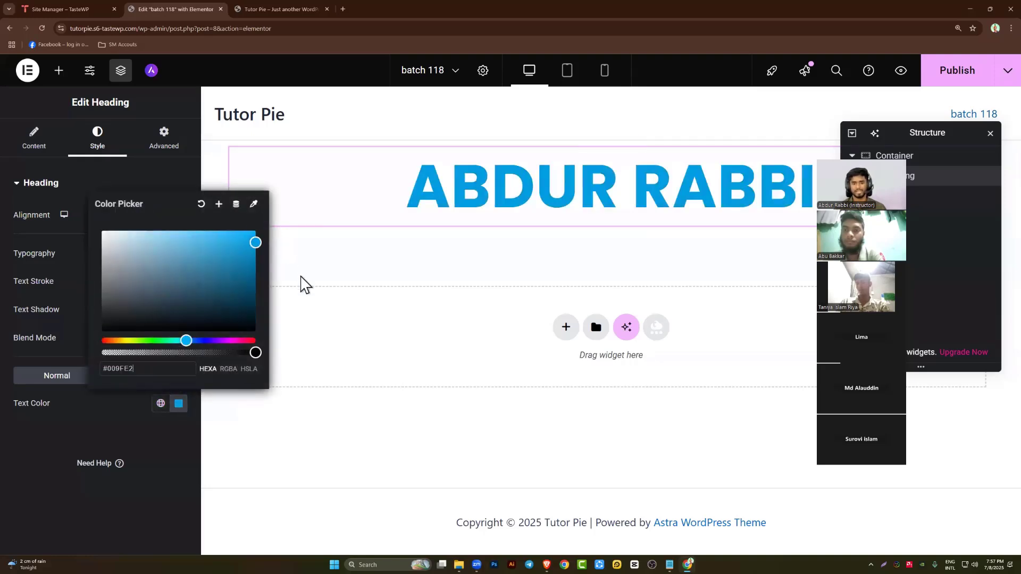
{"action": "left_click_drag", "start_coordinate": [301, 284], "coordinate": [263, 226]}
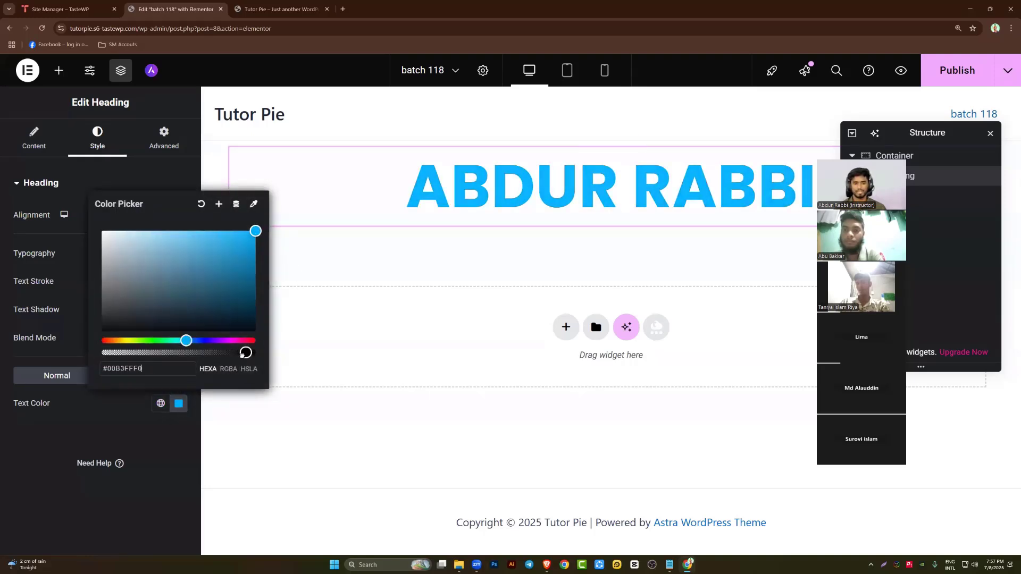
{"action": "left_click_drag", "start_coordinate": [256, 232], "coordinate": [256, 316]}
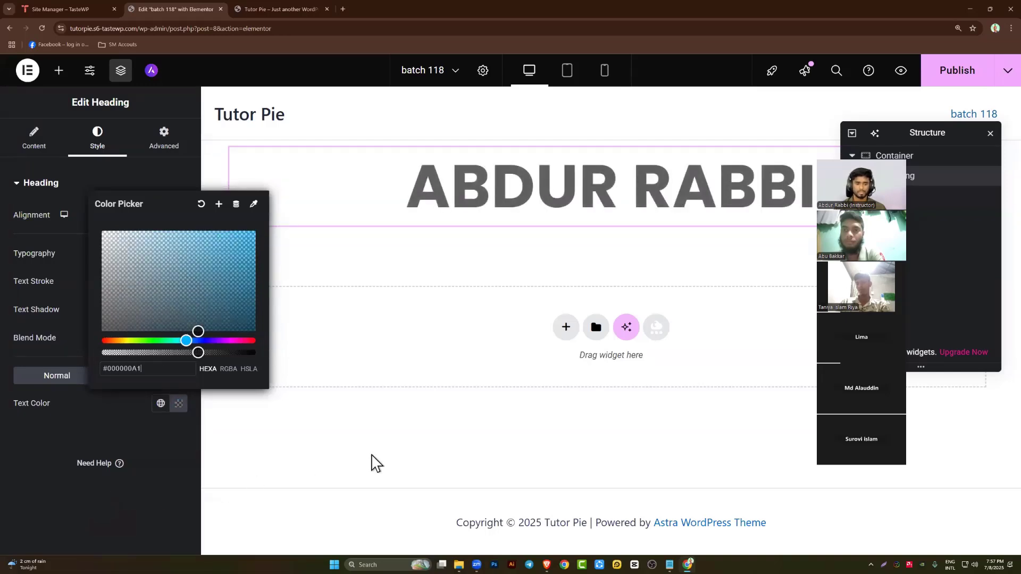
{"action": "left_click", "coordinate": [161, 465]}
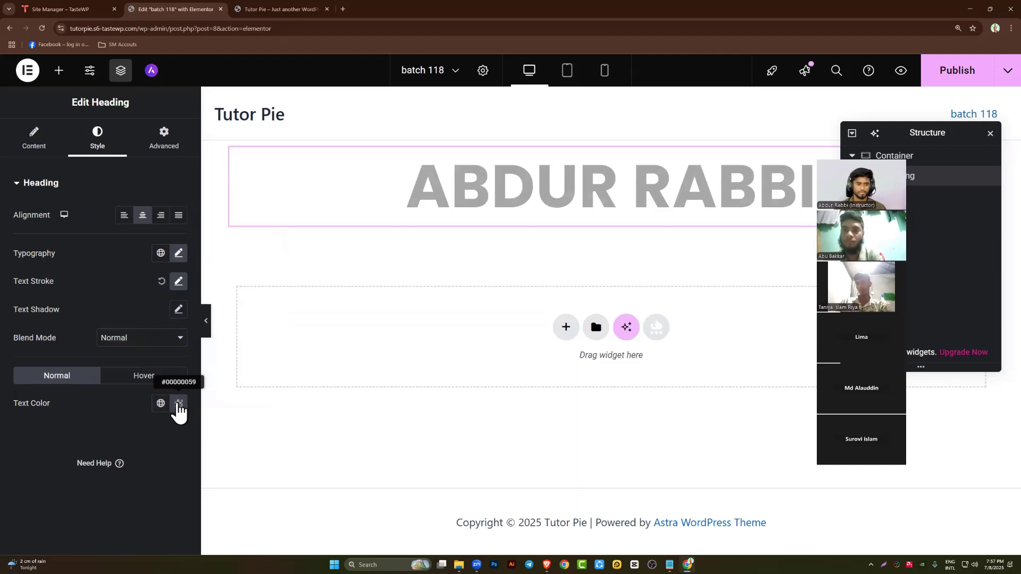
Set the heading's text color to fully opaque black, #000000
{"action": "left_click", "coordinate": [179, 403]}
{"action": "left_click", "coordinate": [156, 360]}
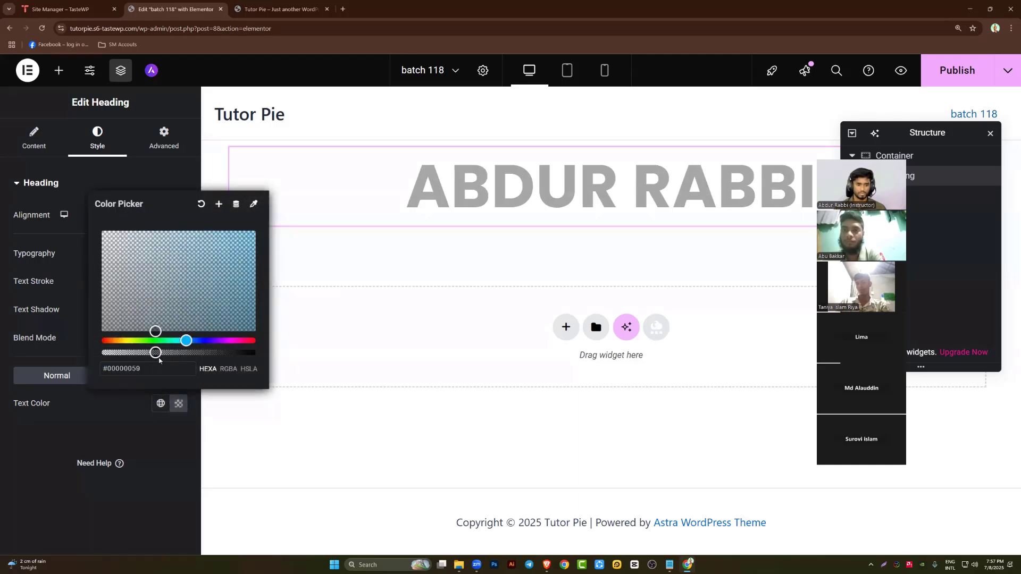
{"action": "left_click_drag", "start_coordinate": [189, 357], "coordinate": [263, 364]}
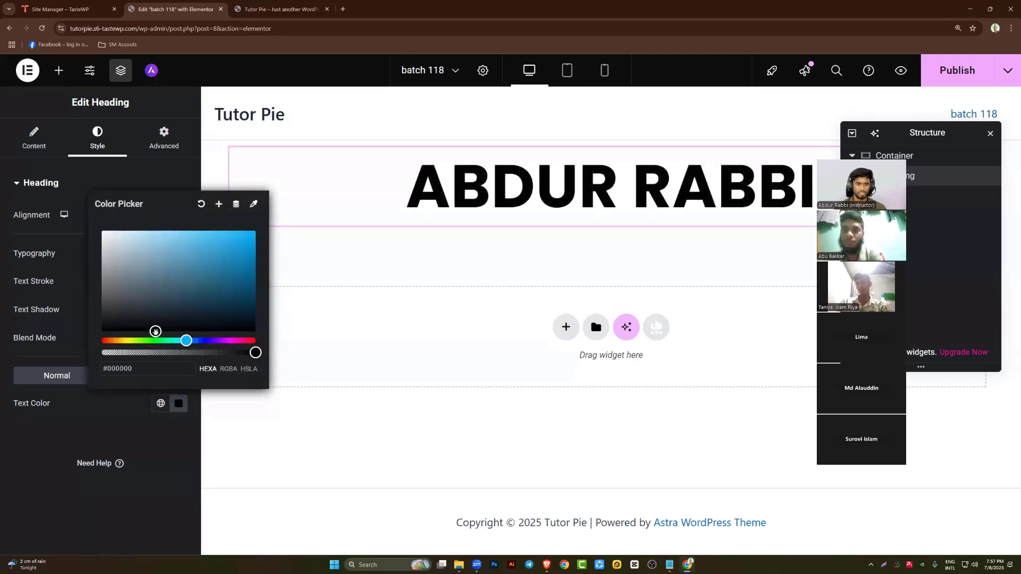
{"action": "left_click_drag", "start_coordinate": [155, 331], "coordinate": [254, 331]}
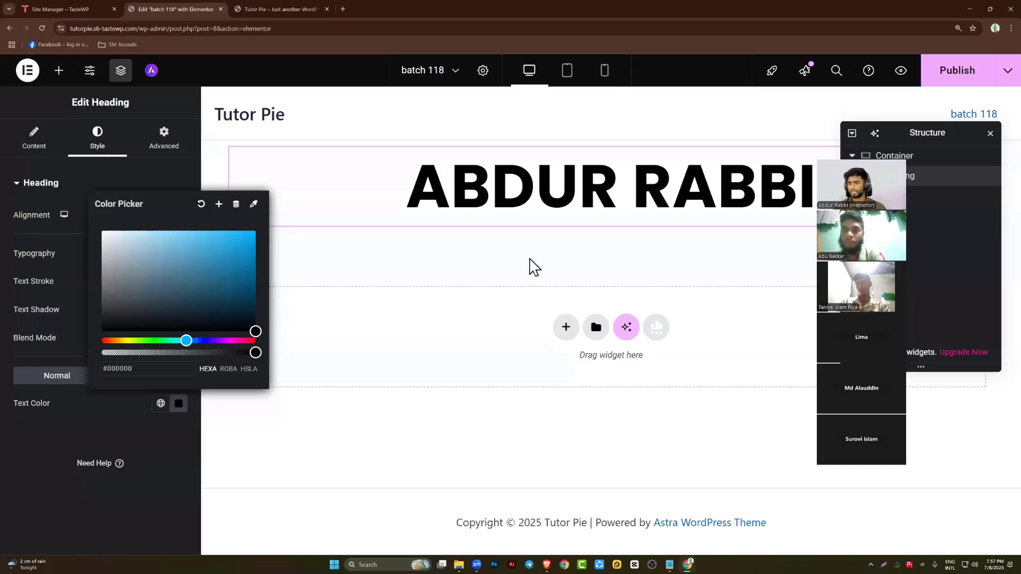
{"action": "left_click", "coordinate": [247, 386]}
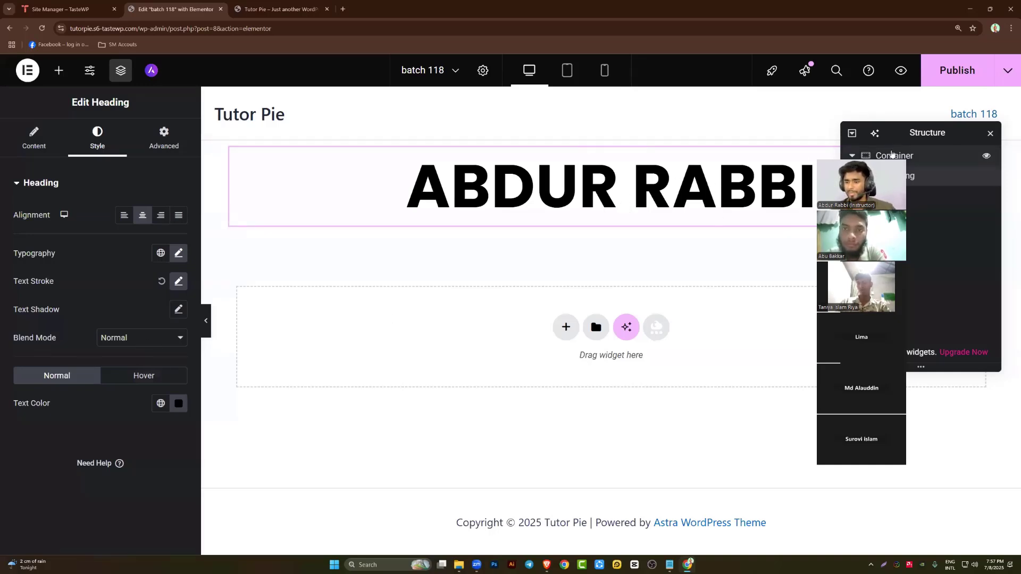
Publish the updated batch 118 page and reload the live site to view the styled heading
{"action": "left_click", "coordinate": [958, 73]}
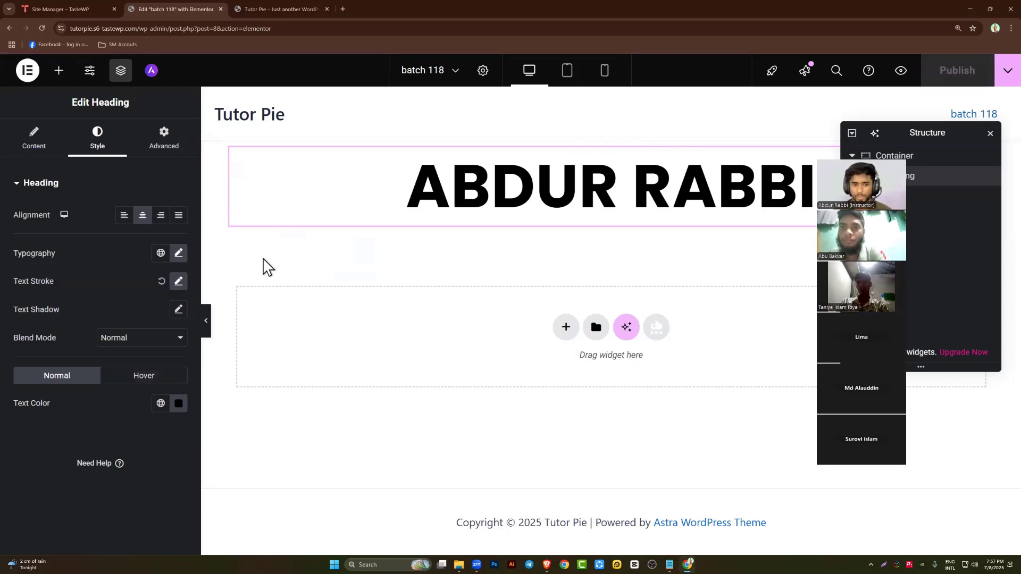
{"action": "left_click", "coordinate": [301, 9]}
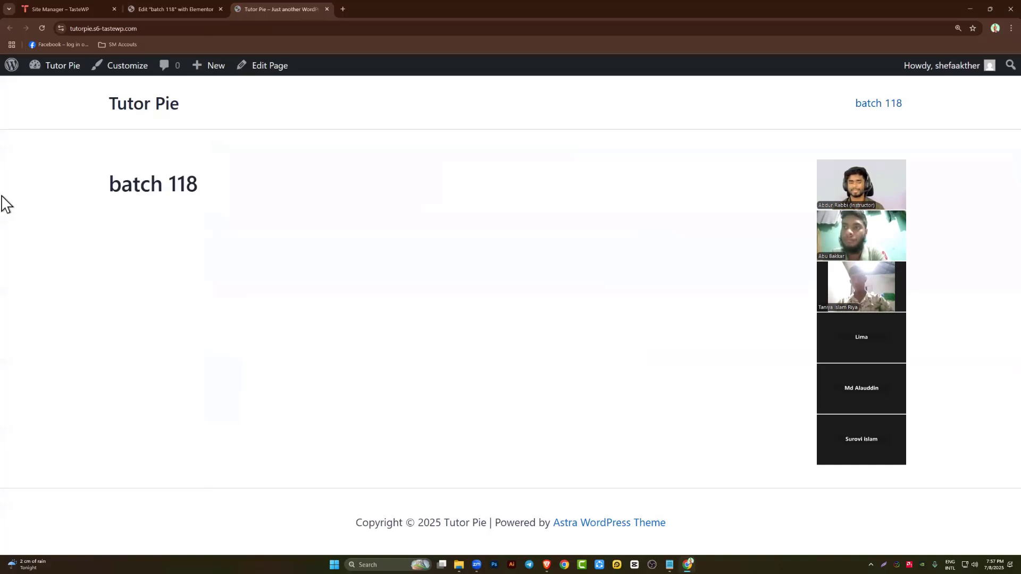
{"action": "left_click", "coordinate": [41, 28]}
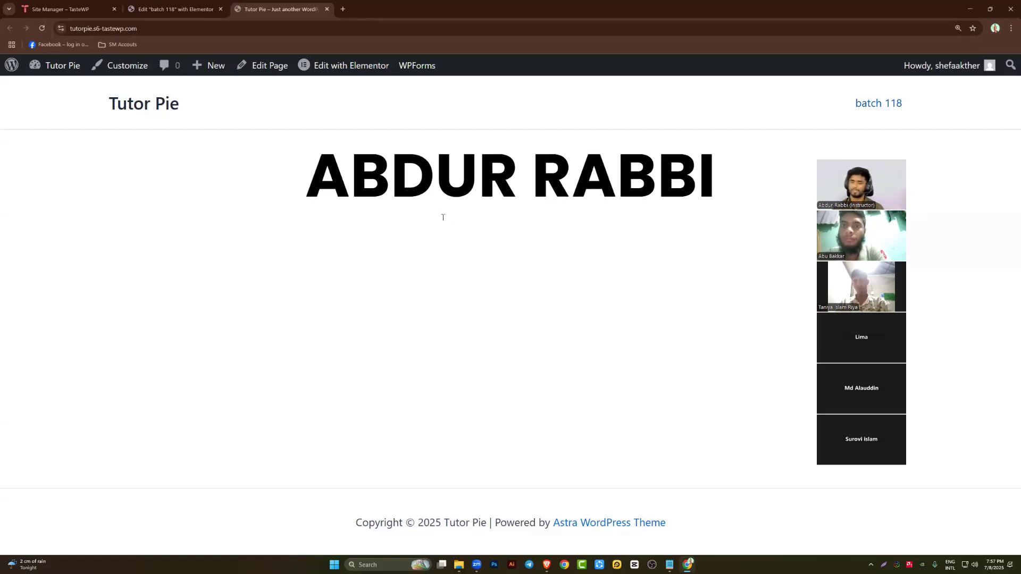
Return to the Elementor editor and add a Button widget directly below the heading in the same container
{"action": "left_click", "coordinate": [197, 6]}
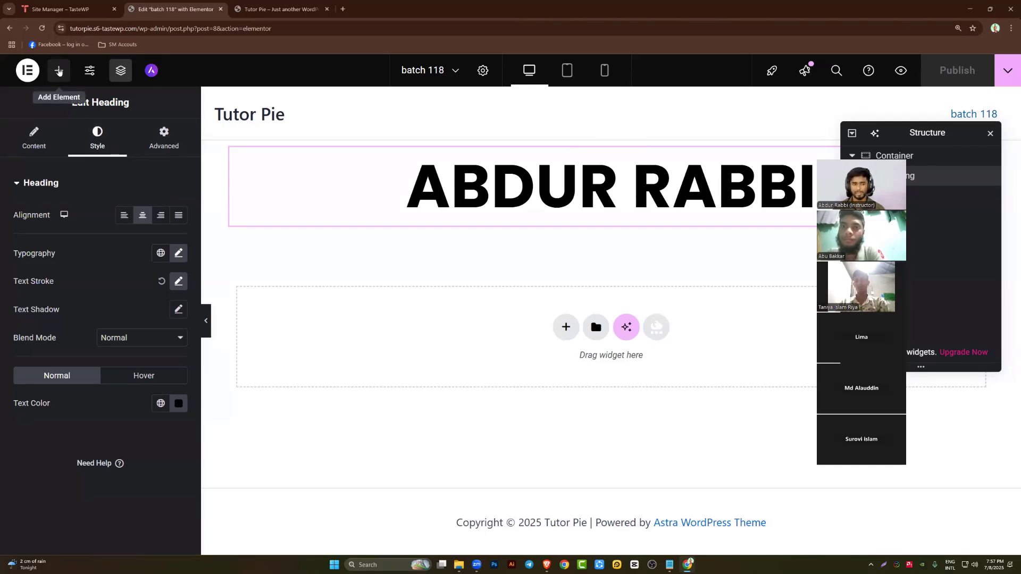
{"action": "left_click", "coordinate": [59, 71]}
{"action": "scroll", "coordinate": [77, 322], "scroll_direction": "down", "scroll_amount": 6}
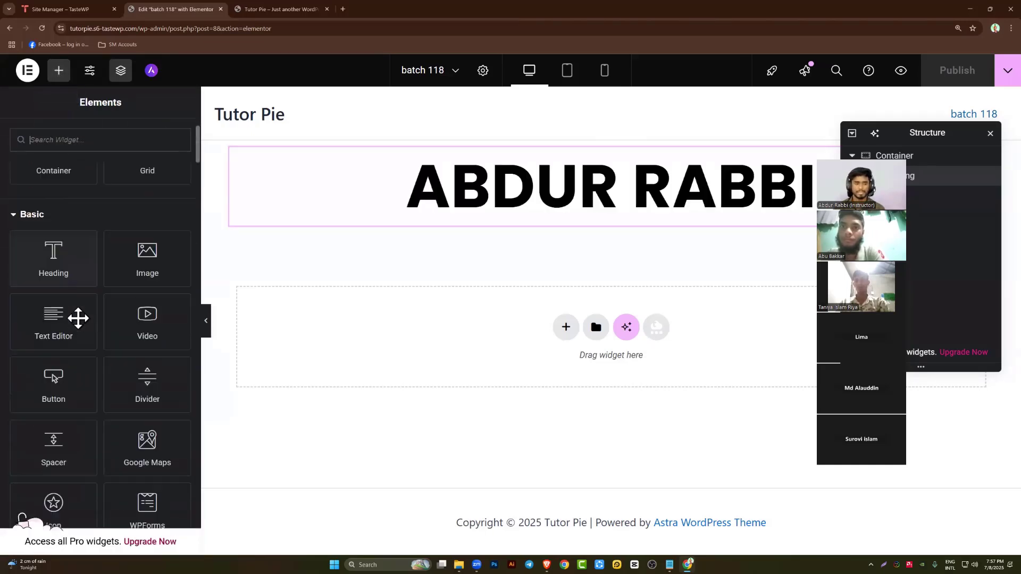
{"action": "scroll", "coordinate": [80, 325], "scroll_direction": "up", "scroll_amount": 4}
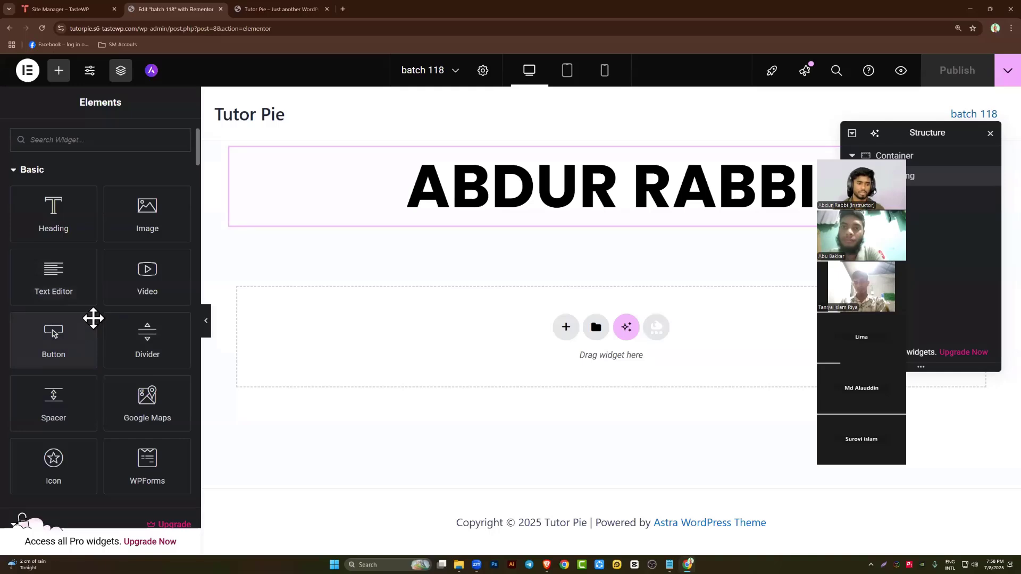
{"action": "scroll", "coordinate": [82, 319], "scroll_direction": "down", "scroll_amount": 1}
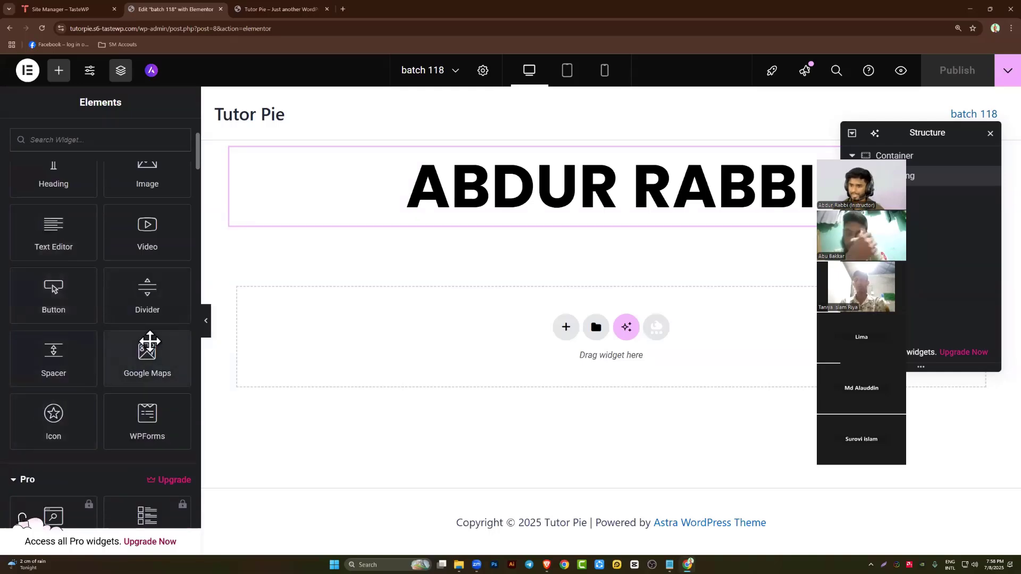
{"action": "scroll", "coordinate": [154, 324], "scroll_direction": "down", "scroll_amount": 1}
{"action": "scroll", "coordinate": [154, 317], "scroll_direction": "down", "scroll_amount": 5}
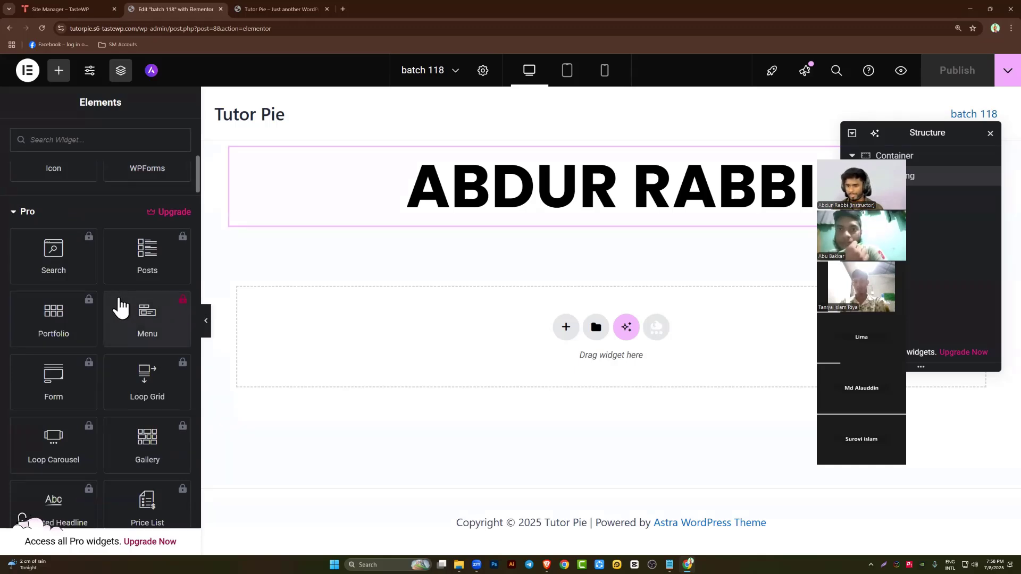
{"action": "scroll", "coordinate": [75, 325], "scroll_direction": "up", "scroll_amount": 4}
{"action": "scroll", "coordinate": [47, 318], "scroll_direction": "up", "scroll_amount": 1}
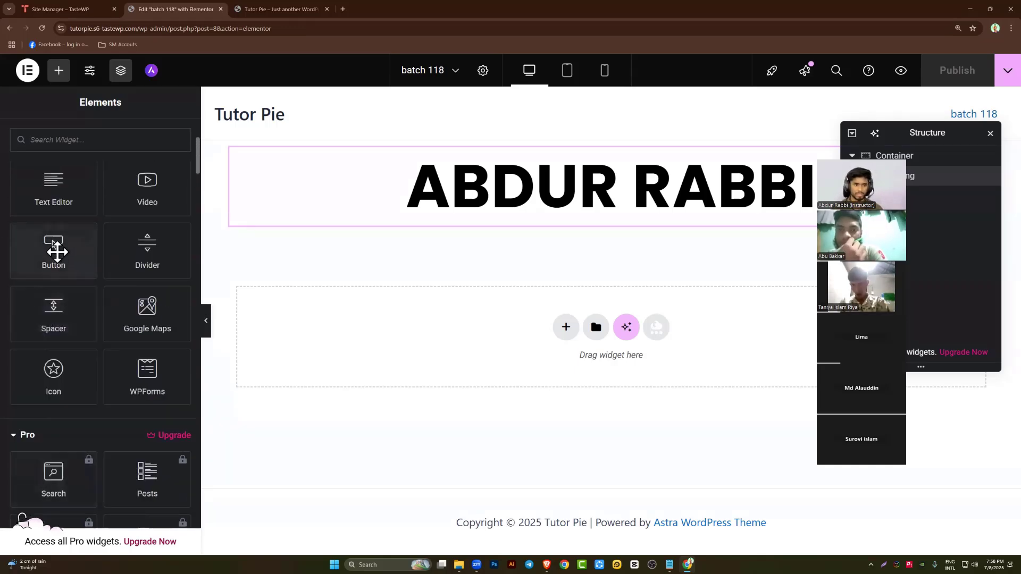
{"action": "left_click_drag", "start_coordinate": [51, 248], "coordinate": [396, 221]}
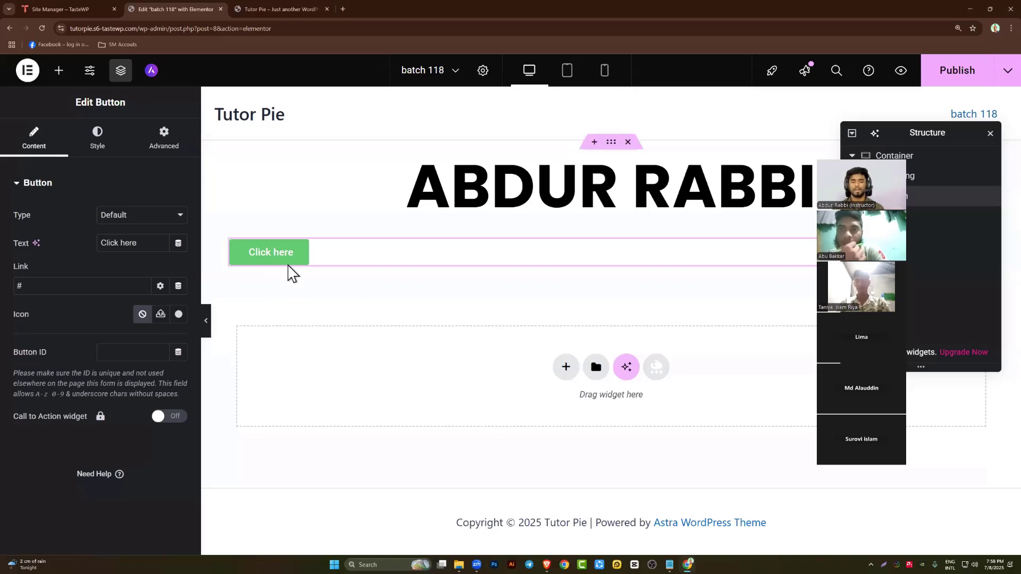
Look at the live homepage, return to the editor and select the button's entire text label for editing
{"action": "left_click", "coordinate": [321, 4]}
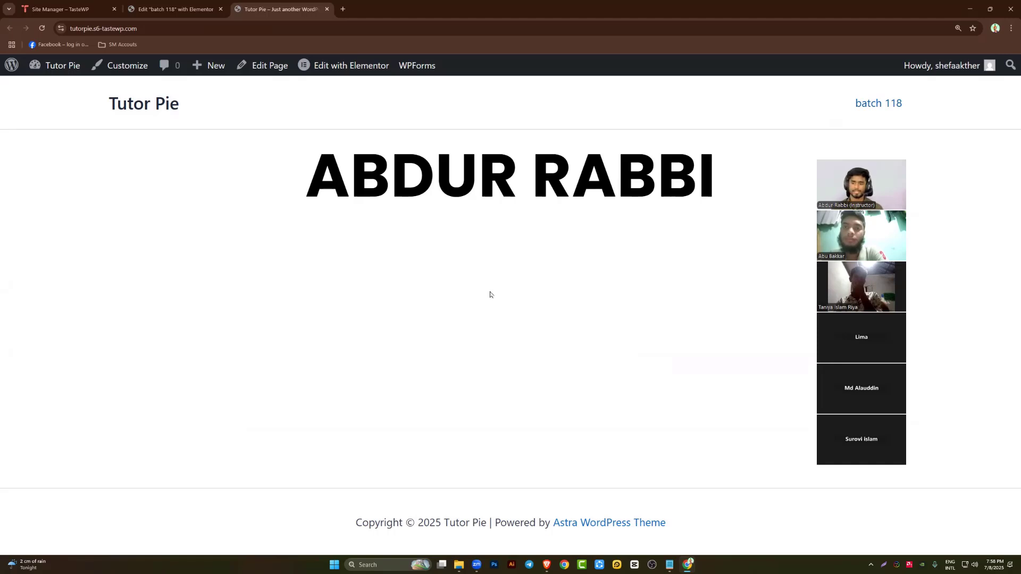
{"action": "left_click", "coordinate": [153, 8]}
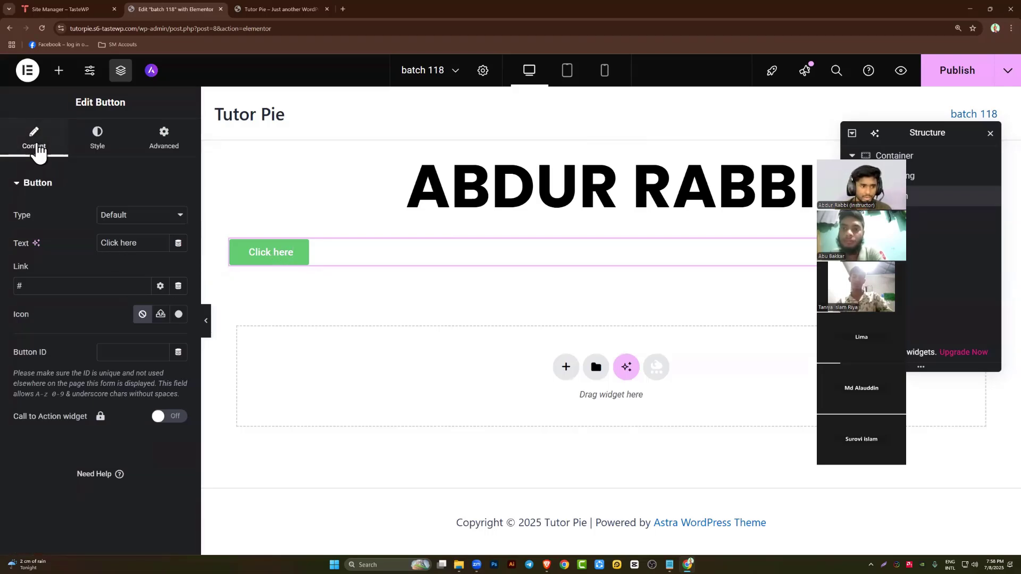
{"action": "left_click_drag", "start_coordinate": [141, 240], "coordinate": [89, 232]}
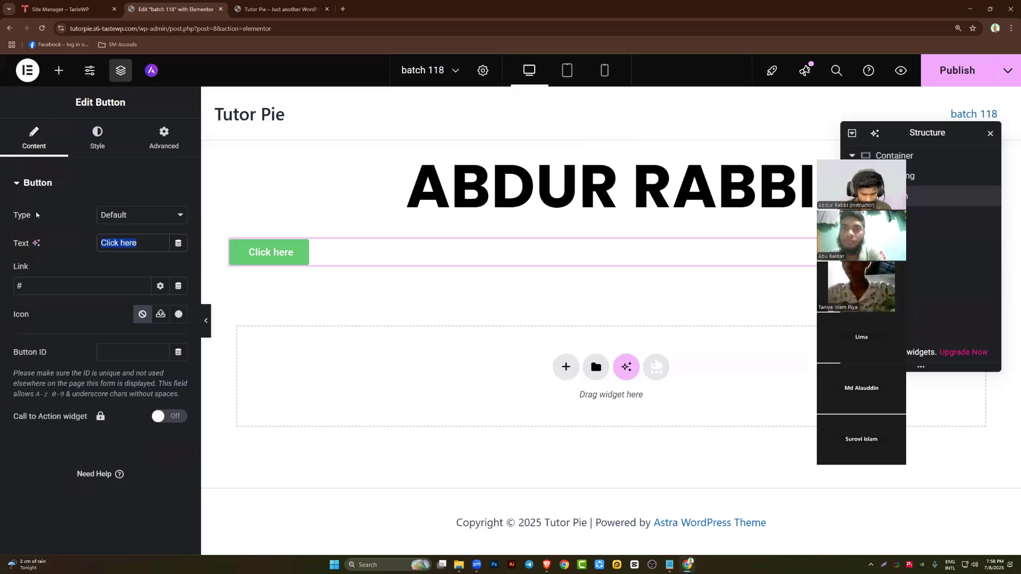
Change the button's text to "More"
{"action": "type", "text": "mor"}
{"action": "key", "text": "BackSpace"}
{"action": "key", "text": "BackSpace"}
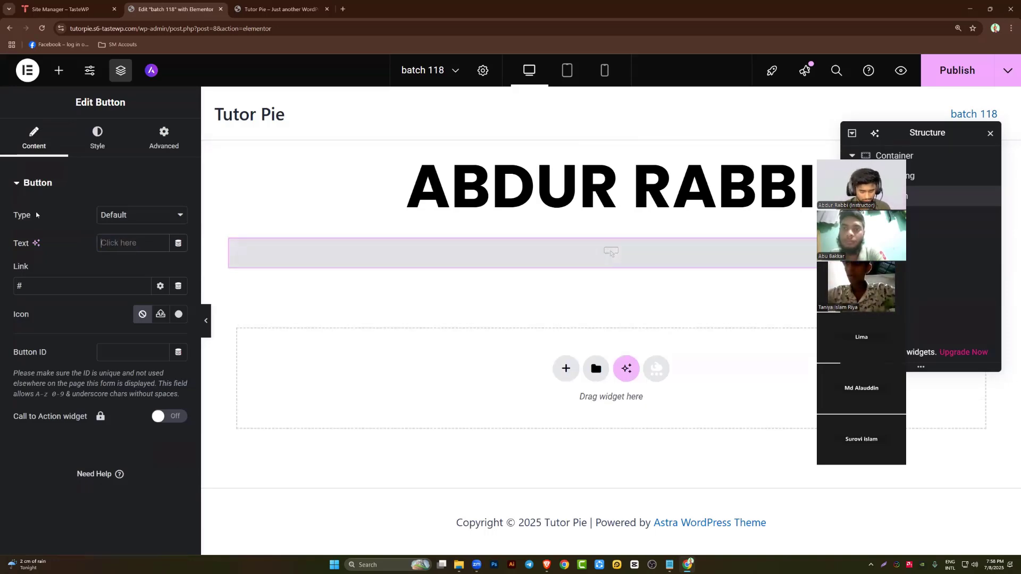
{"action": "type", "text": "More"}
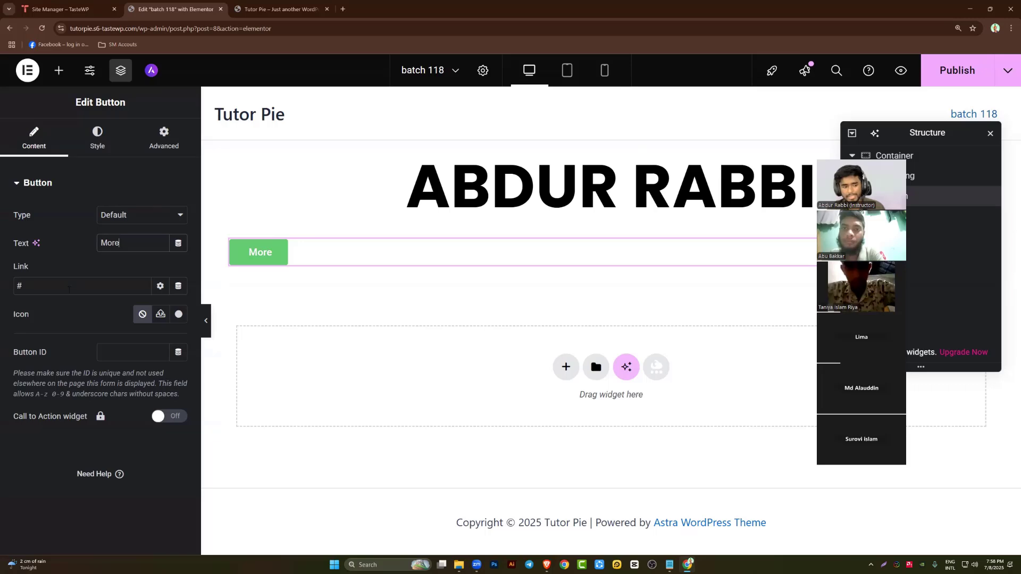
{"action": "left_click", "coordinate": [20, 286]}
{"action": "key", "text": "BackSpace"}
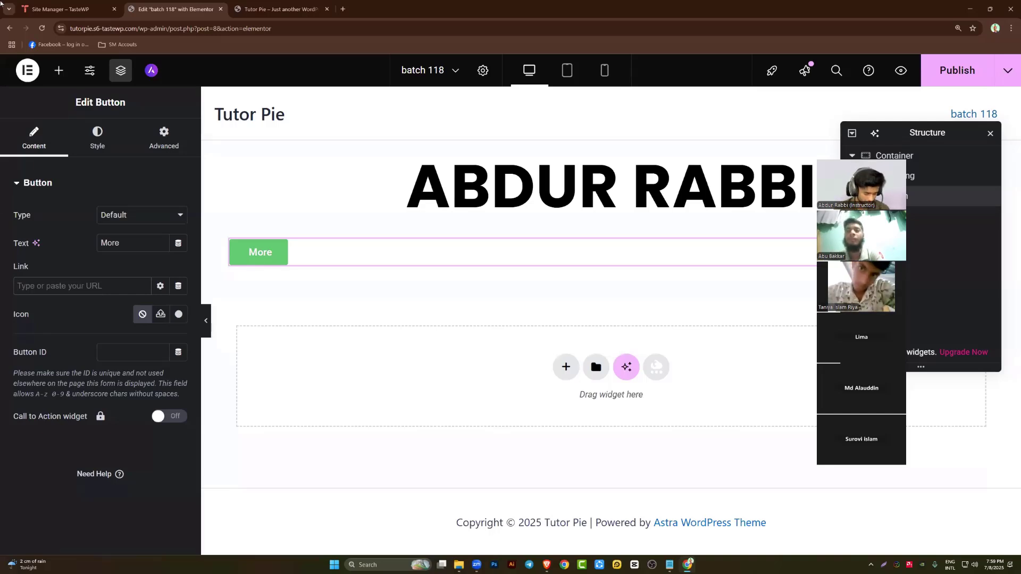
{"action": "type", "text": "www.youtube.com"}
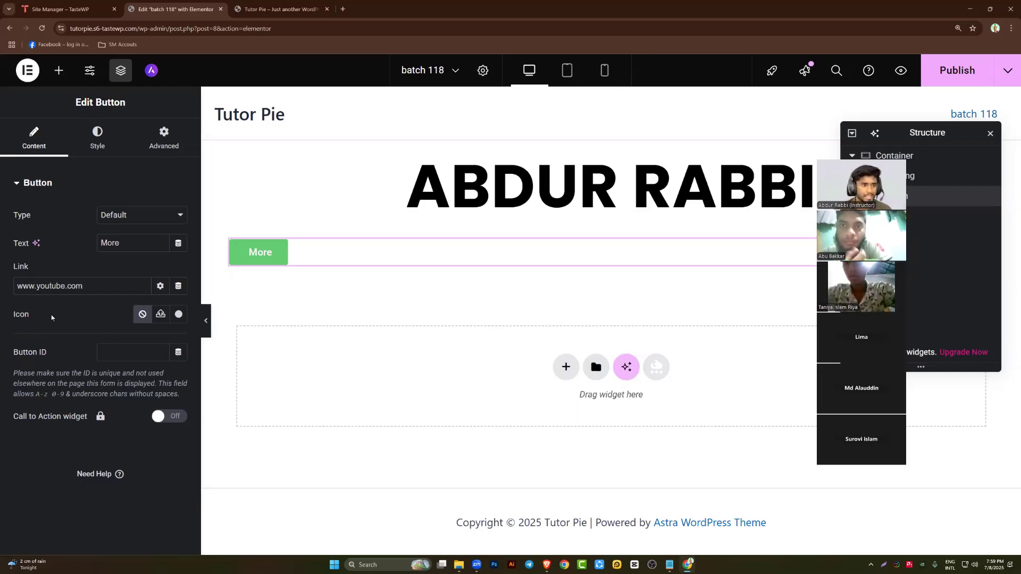
Try the left and stretched positions for the button, and settle on centering it in its container
{"action": "left_click", "coordinate": [98, 136]}
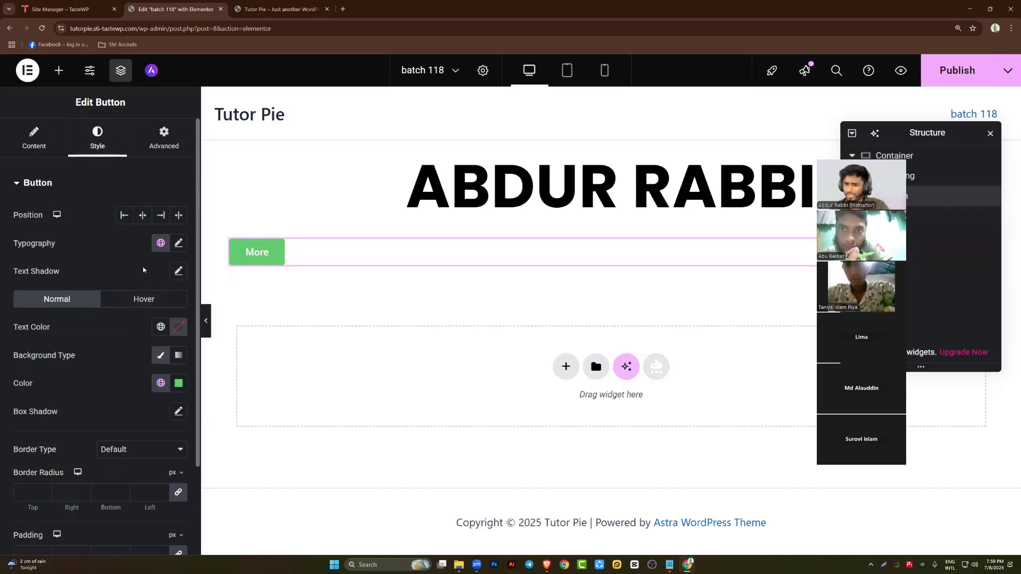
{"action": "left_click", "coordinate": [142, 216]}
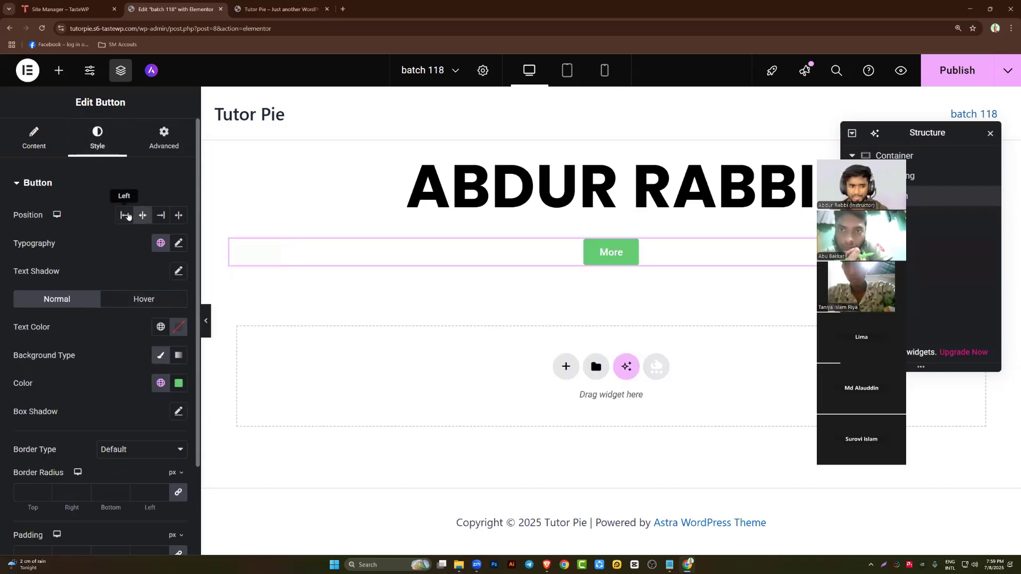
{"action": "left_click", "coordinate": [124, 215]}
{"action": "left_click", "coordinate": [141, 215]}
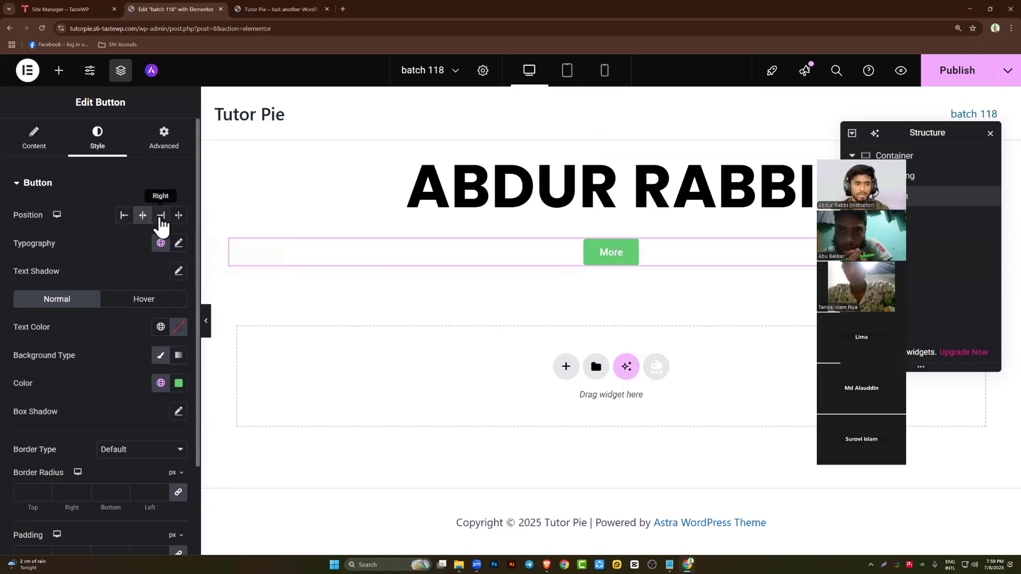
{"action": "left_click", "coordinate": [177, 217]}
{"action": "left_click", "coordinate": [124, 215]}
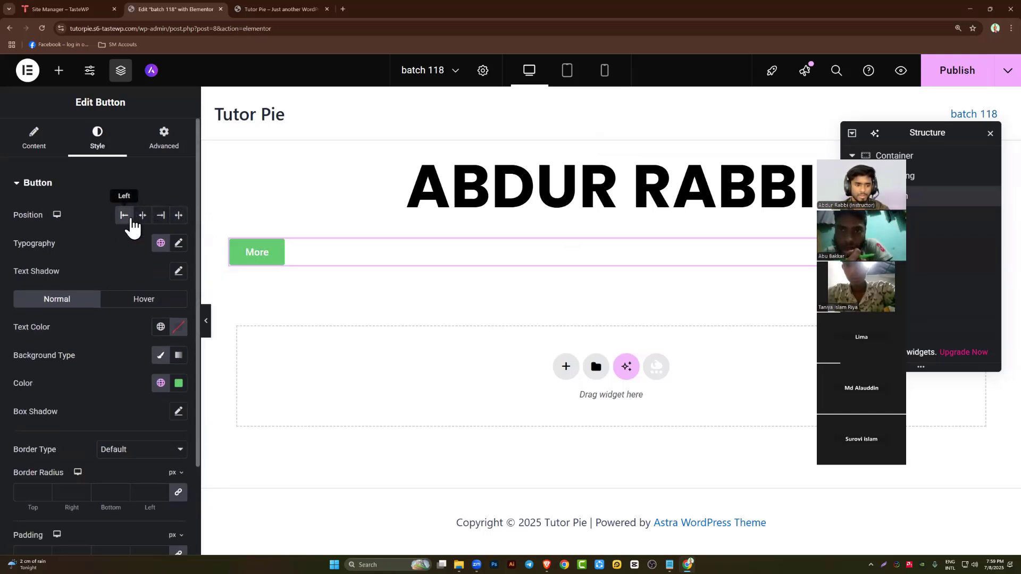
{"action": "left_click", "coordinate": [179, 217]}
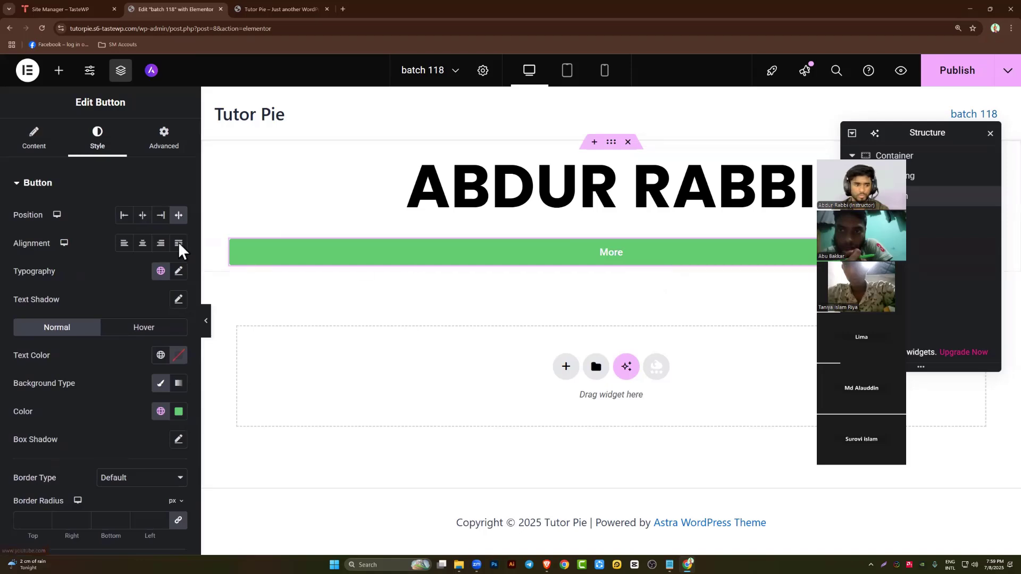
{"action": "left_click", "coordinate": [126, 219]}
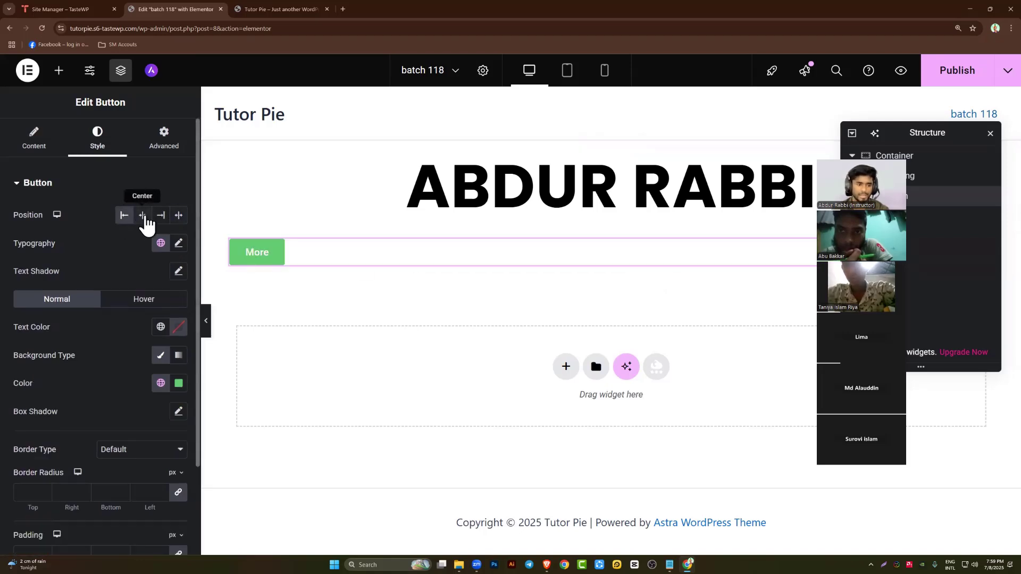
{"action": "left_click", "coordinate": [145, 217]}
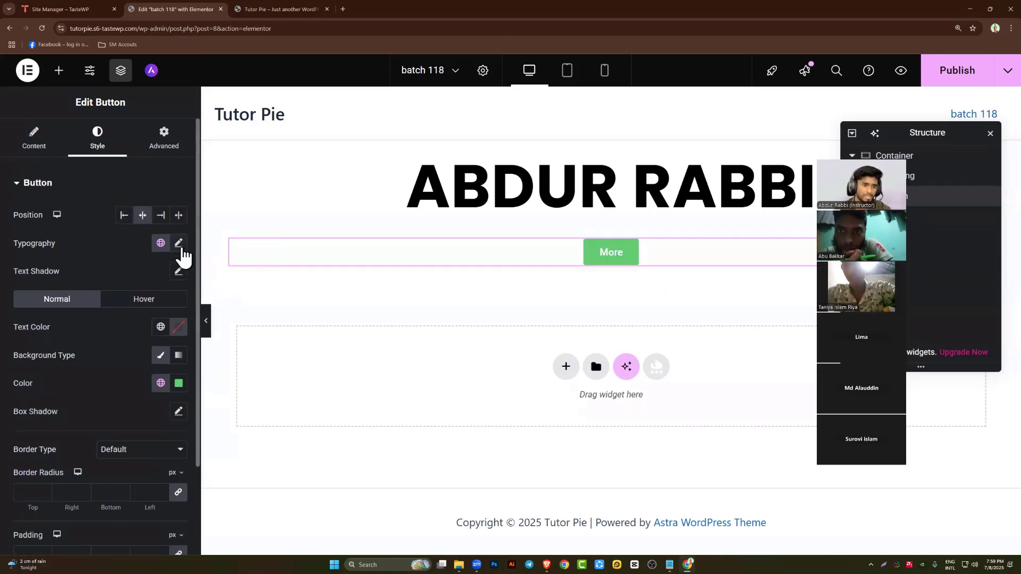
Try a font size of 1 px for the button's text in its typography settings
{"action": "left_click", "coordinate": [179, 243]}
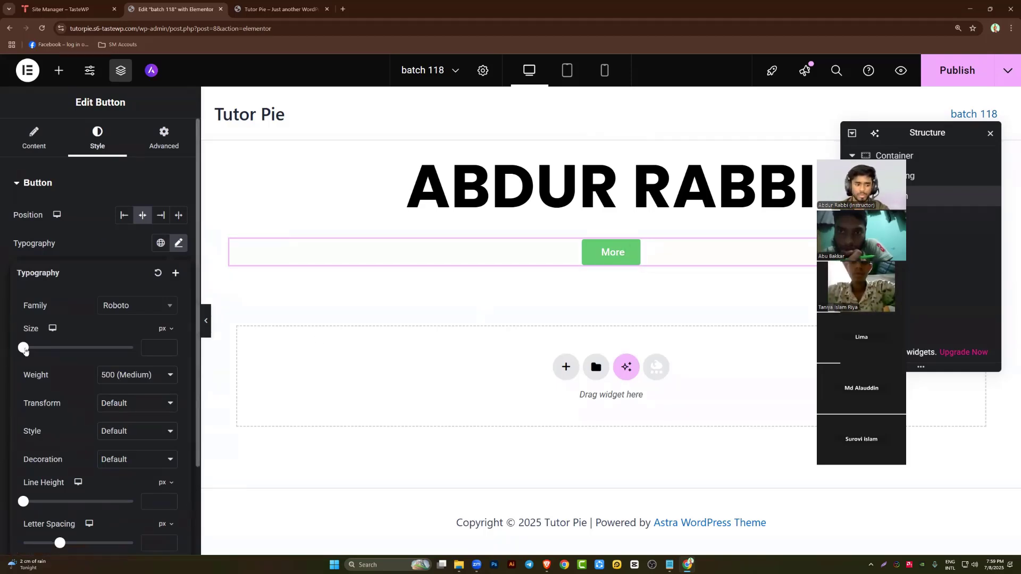
{"action": "left_click_drag", "start_coordinate": [23, 348], "coordinate": [0, 351]}
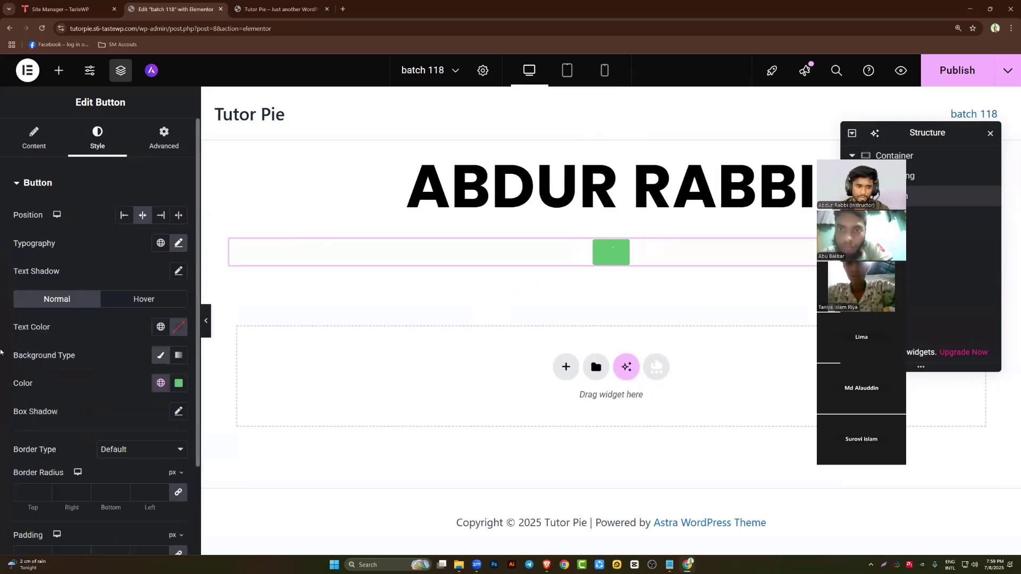
{"action": "left_click", "coordinate": [179, 245]}
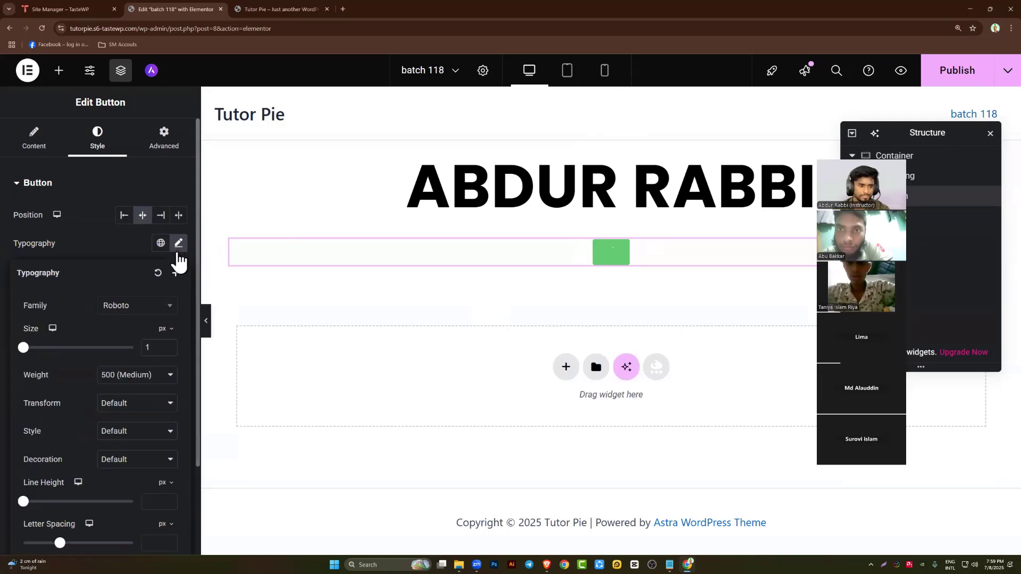
{"action": "left_click", "coordinate": [179, 246]}
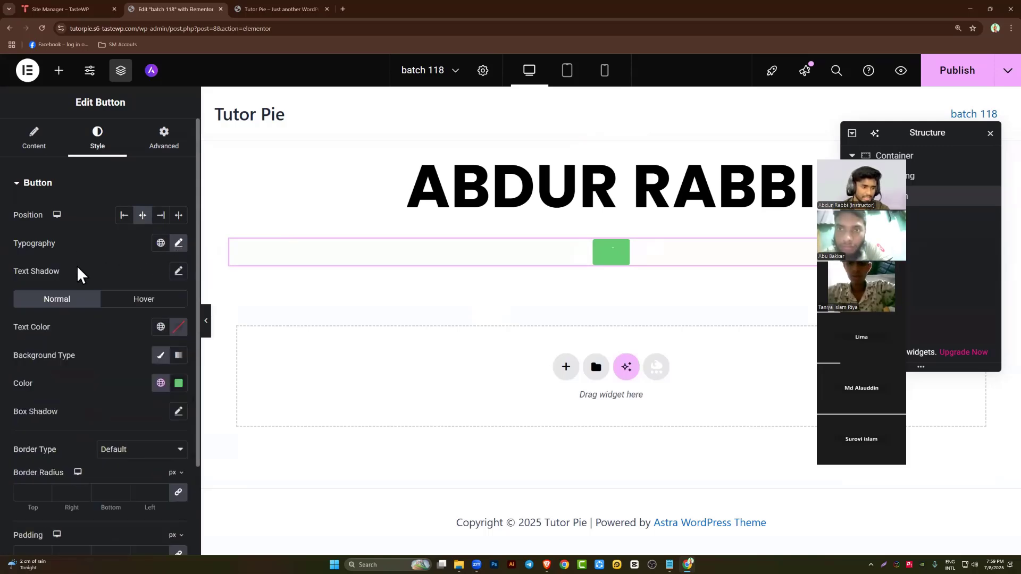
Set the button text's font size to 23 px in its typography settings
{"action": "scroll", "coordinate": [85, 265], "scroll_direction": "down", "scroll_amount": 2}
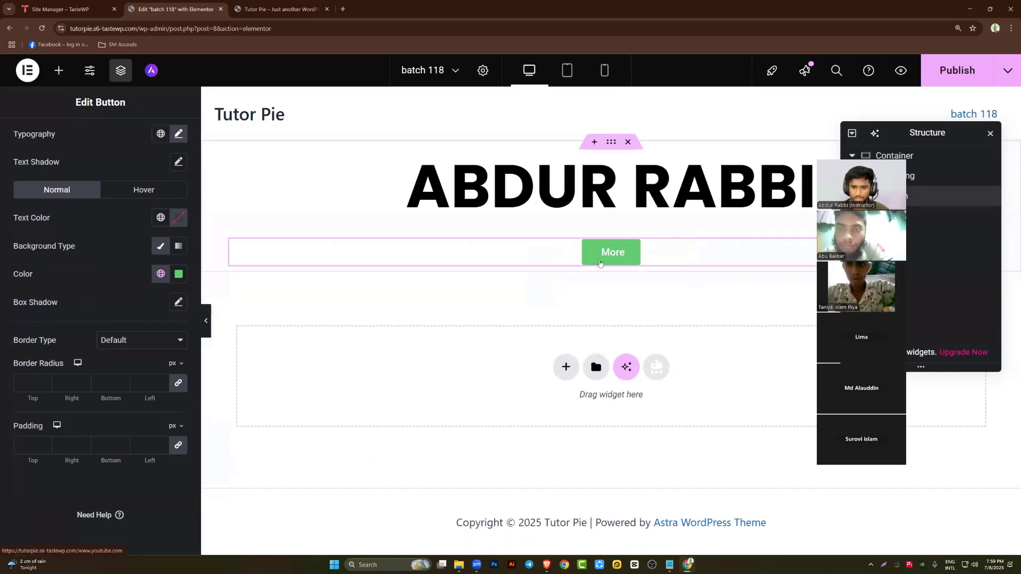
{"action": "scroll", "coordinate": [119, 243], "scroll_direction": "up", "scroll_amount": 1}
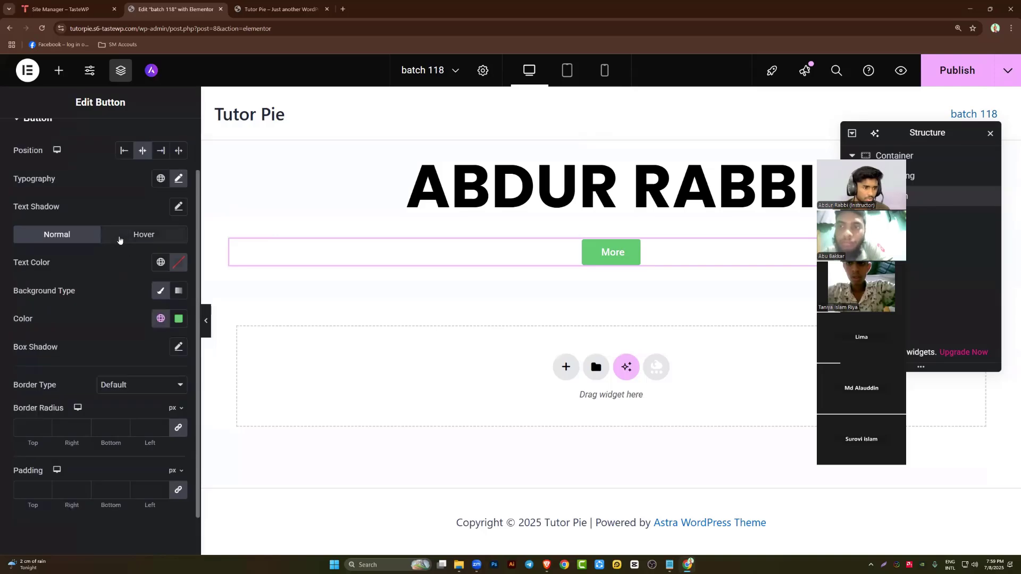
{"action": "scroll", "coordinate": [126, 187], "scroll_direction": "up", "scroll_amount": 1}
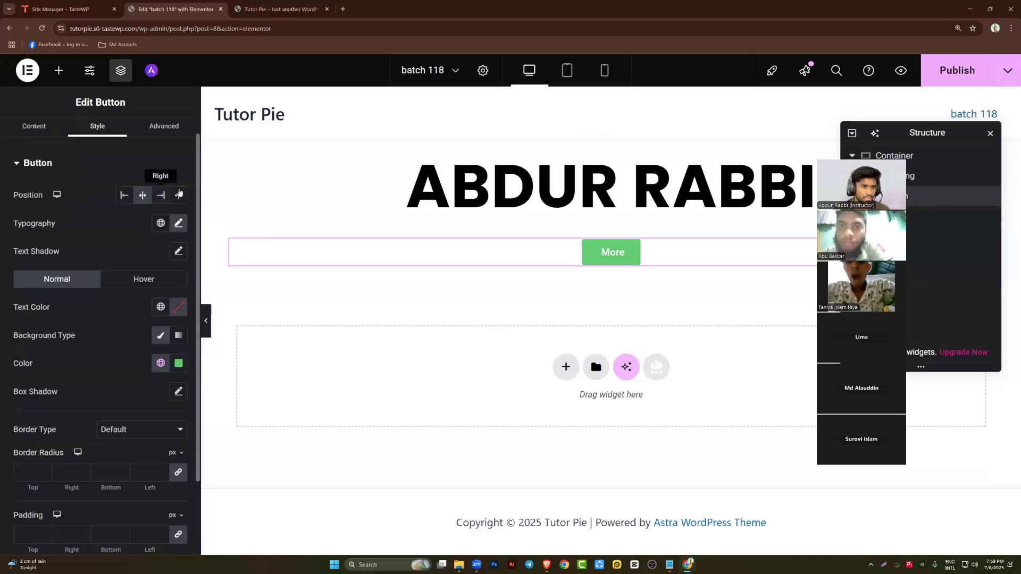
{"action": "left_click", "coordinate": [179, 223]}
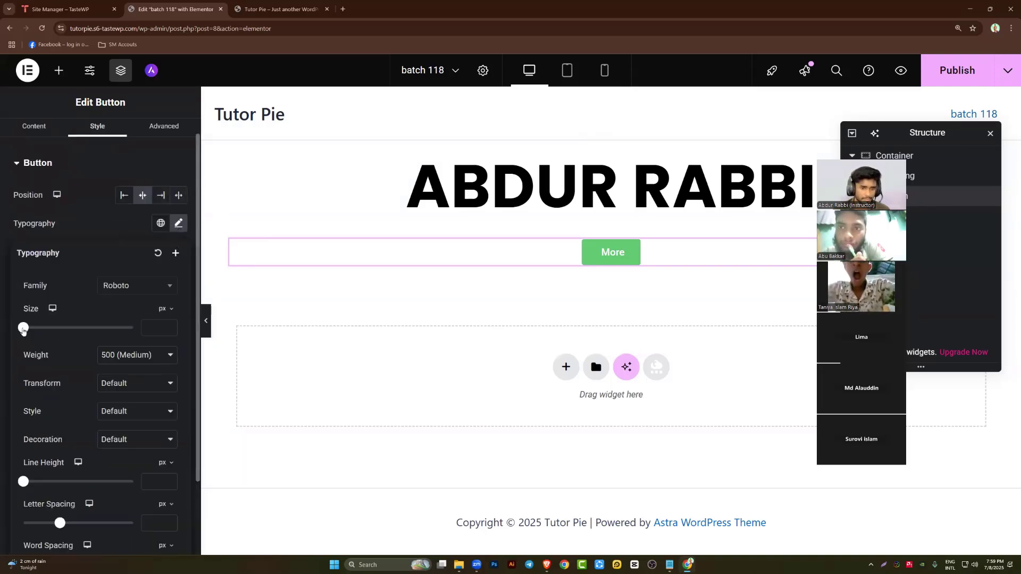
{"action": "left_click_drag", "start_coordinate": [23, 330], "coordinate": [36, 329]}
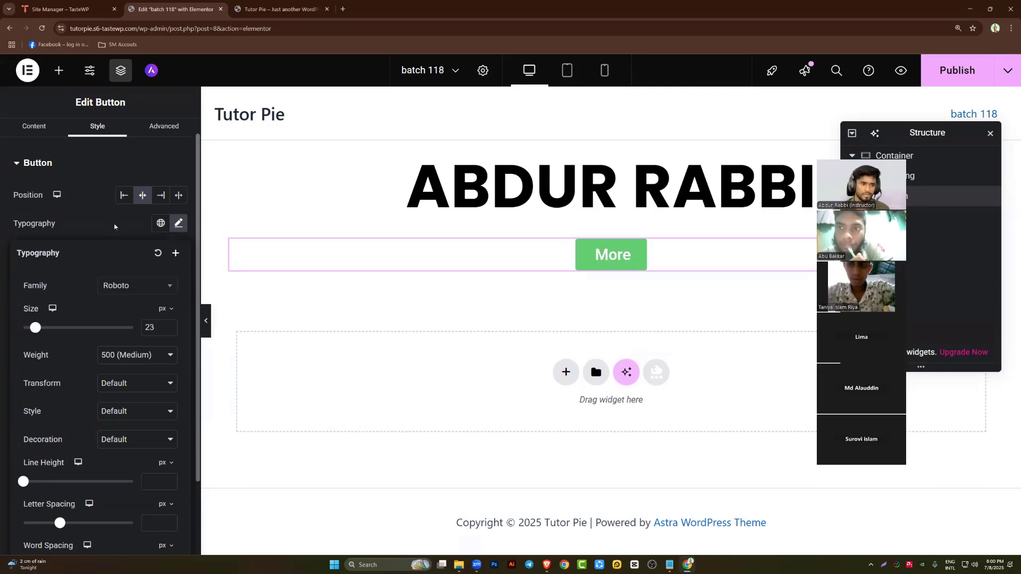
{"action": "left_click", "coordinate": [113, 233]}
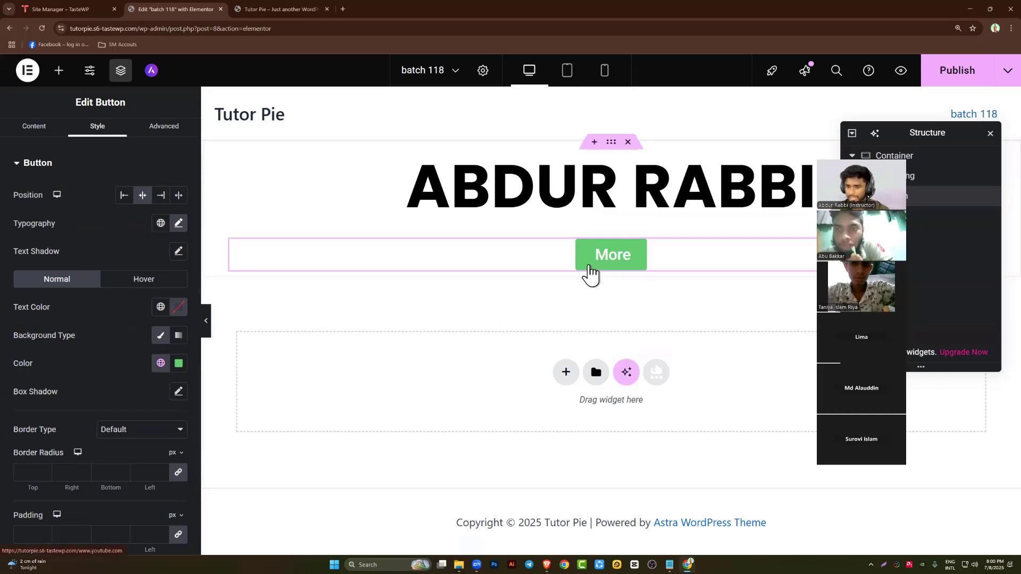
Set the button's normal background color to the medium green #4CA759
{"action": "left_click", "coordinate": [179, 363]}
{"action": "left_click", "coordinate": [201, 244]}
{"action": "left_click_drag", "start_coordinate": [202, 245], "coordinate": [264, 273]}
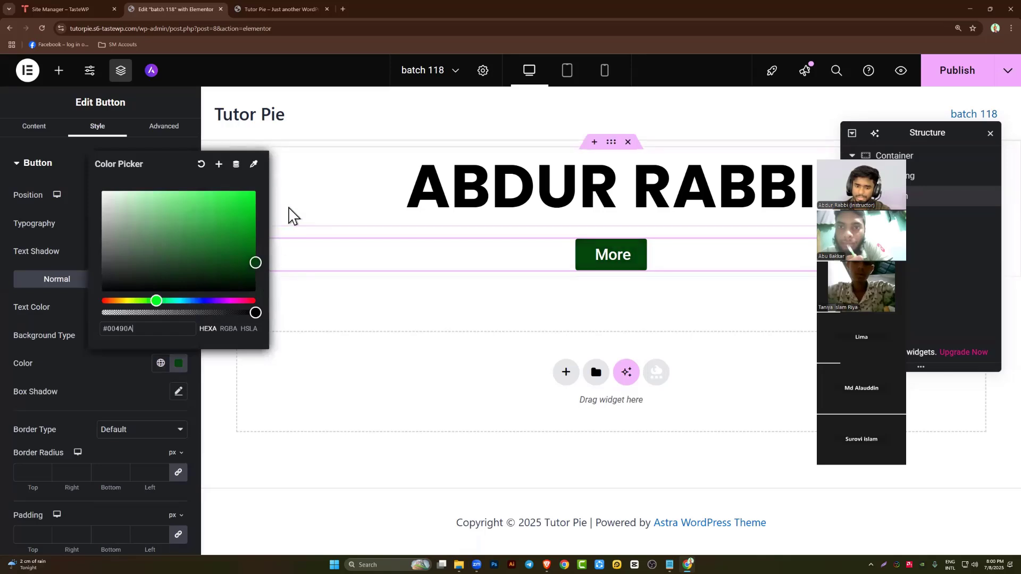
{"action": "left_click", "coordinate": [234, 212]}
{"action": "left_click_drag", "start_coordinate": [234, 212], "coordinate": [185, 220]}
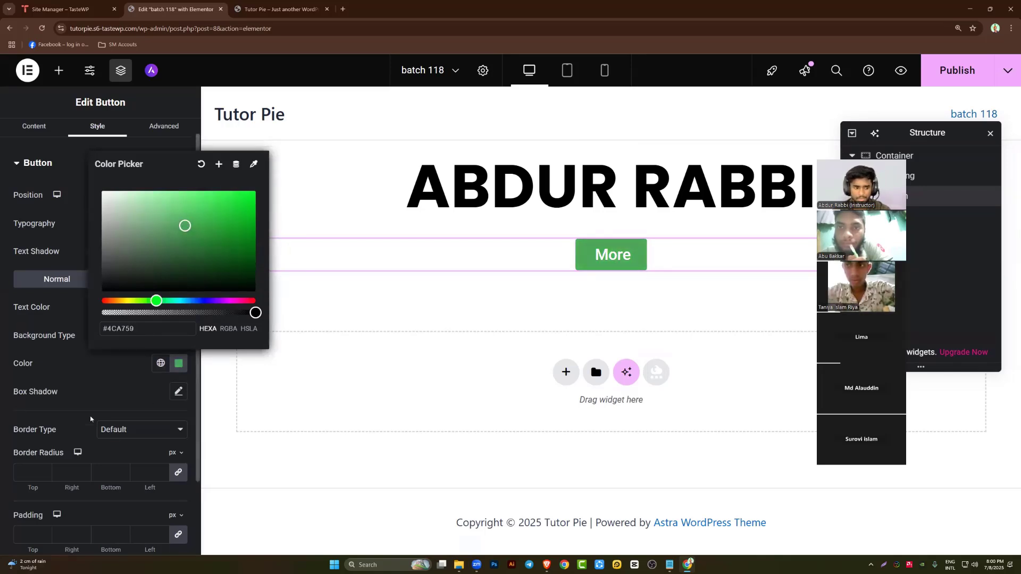
{"action": "left_click", "coordinate": [88, 391]}
Set the button's hover background color to bright red
{"action": "scroll", "coordinate": [128, 395], "scroll_direction": "down", "scroll_amount": 1}
{"action": "scroll", "coordinate": [123, 238], "scroll_direction": "up", "scroll_amount": 1}
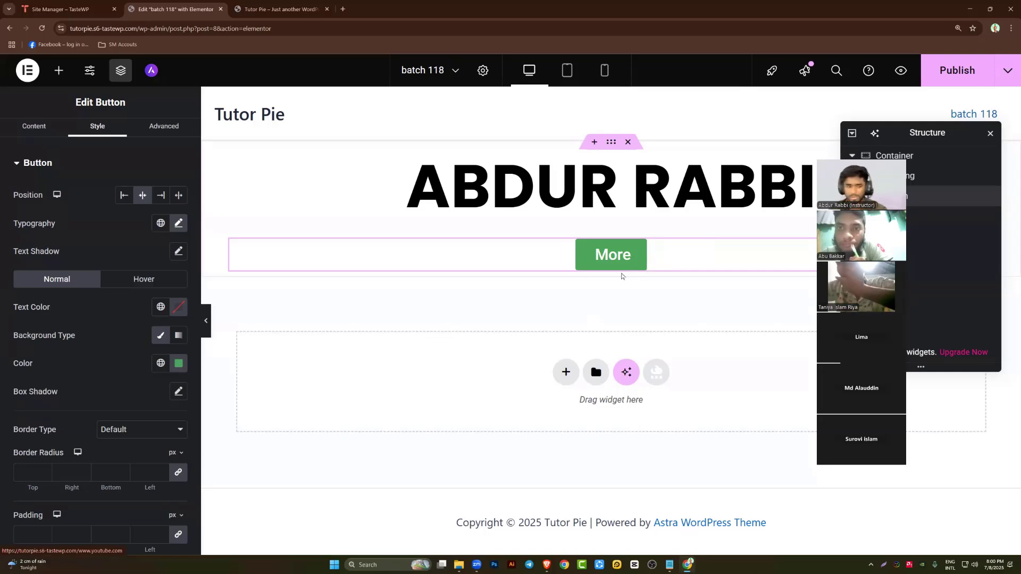
{"action": "left_click", "coordinate": [144, 280]}
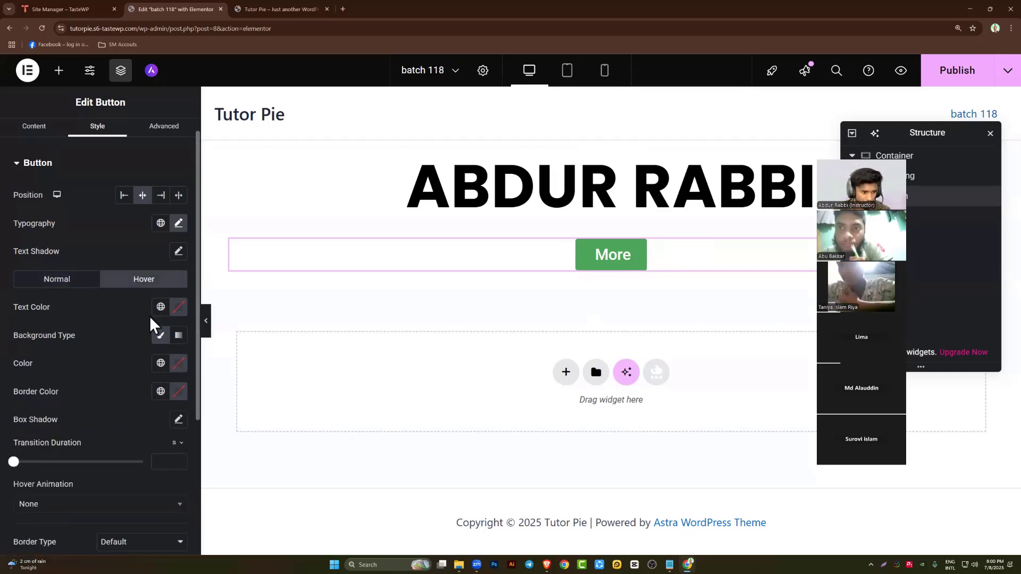
{"action": "left_click", "coordinate": [177, 370]}
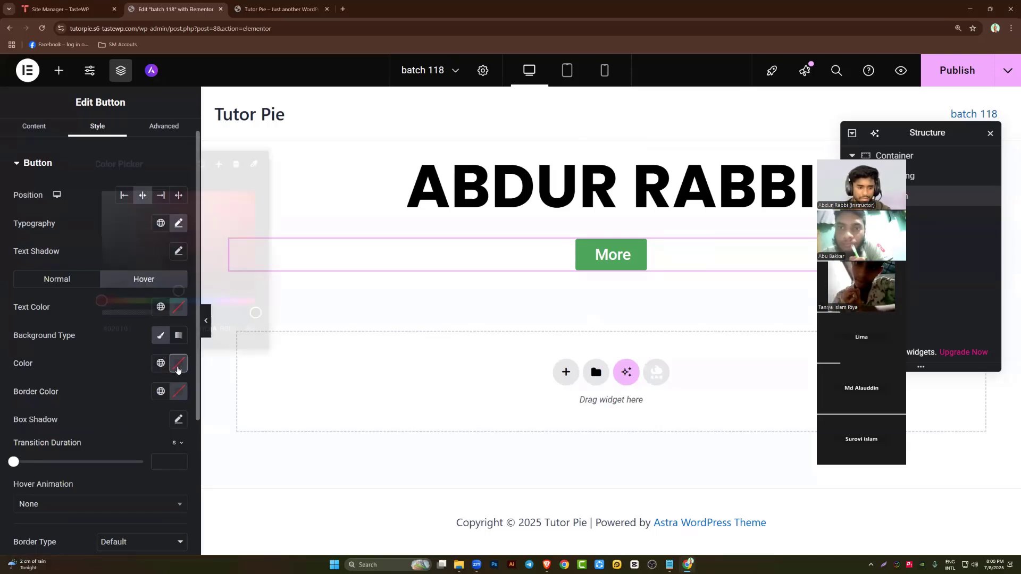
{"action": "left_click", "coordinate": [248, 197]}
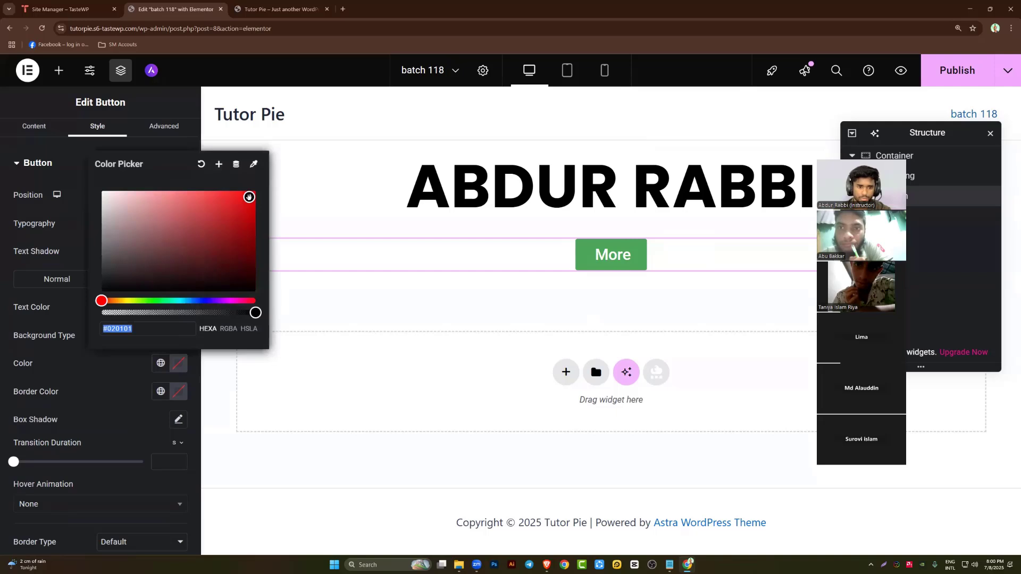
{"action": "left_click", "coordinate": [35, 477]}
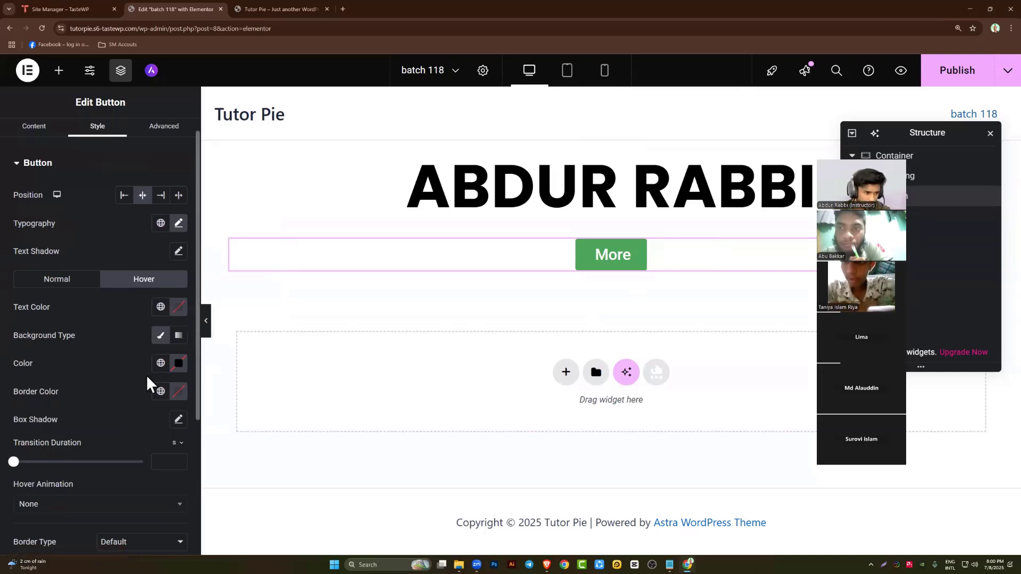
{"action": "left_click", "coordinate": [186, 366]}
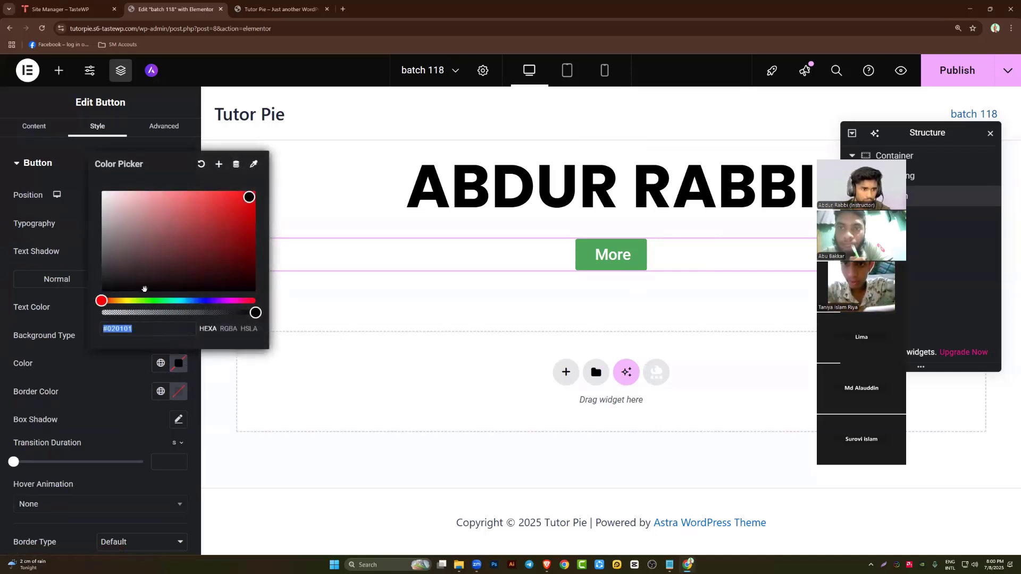
{"action": "left_click_drag", "start_coordinate": [196, 223], "coordinate": [255, 192]}
{"action": "left_click", "coordinate": [449, 345]}
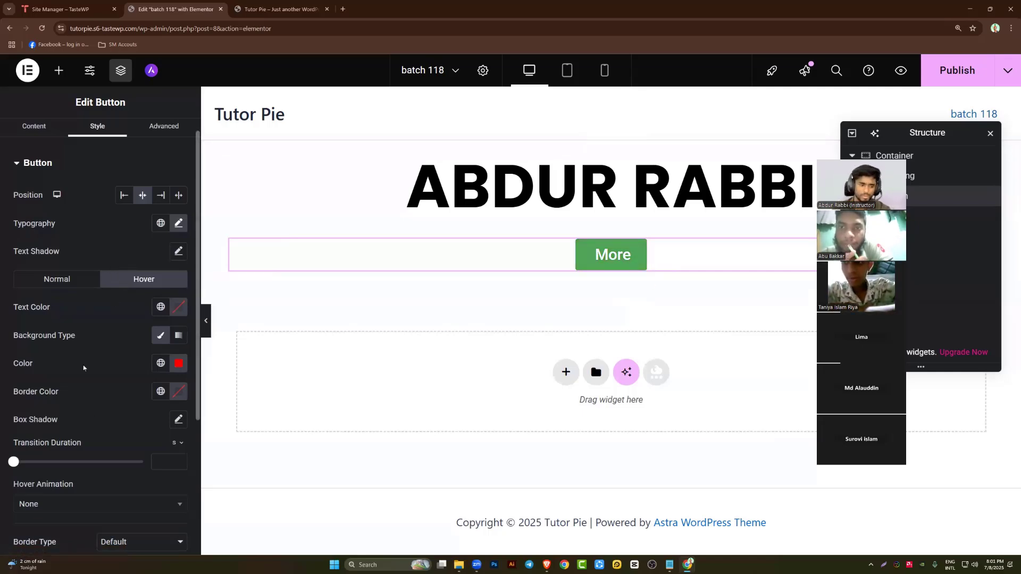
Return to the button's content settings and publish the page
{"action": "scroll", "coordinate": [85, 356], "scroll_direction": "down", "scroll_amount": 3}
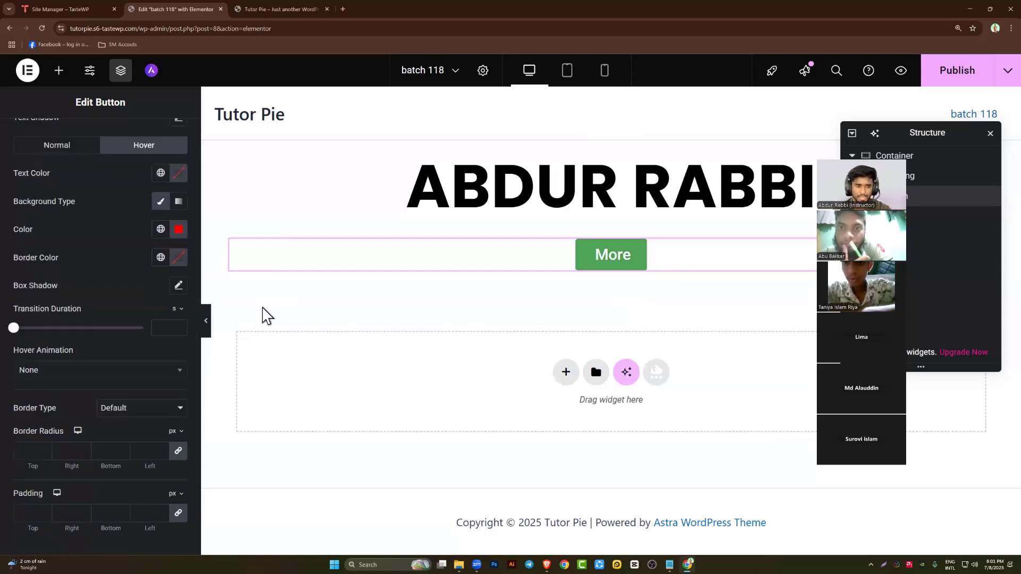
{"action": "scroll", "coordinate": [94, 270], "scroll_direction": "up", "scroll_amount": 3}
{"action": "left_click", "coordinate": [34, 139]}
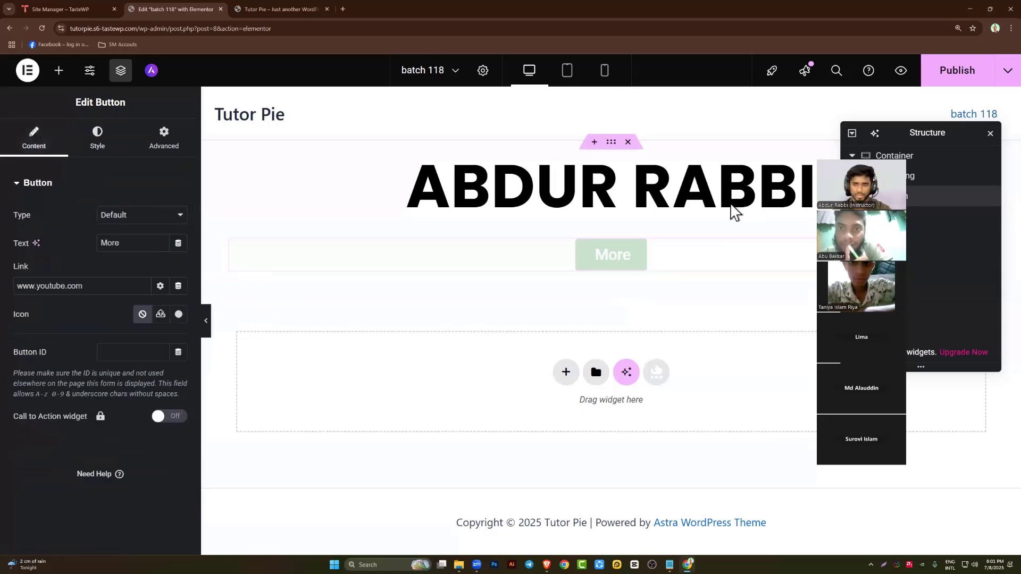
{"action": "left_click", "coordinate": [946, 75]}
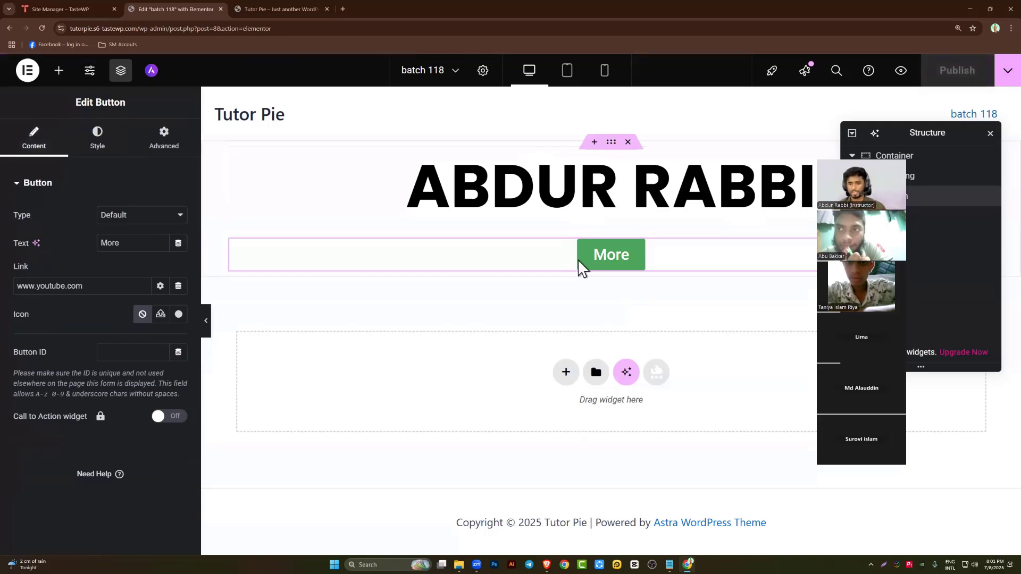
View the live Tutor Pie site and test the More button's link
{"action": "left_click", "coordinate": [273, 6]}
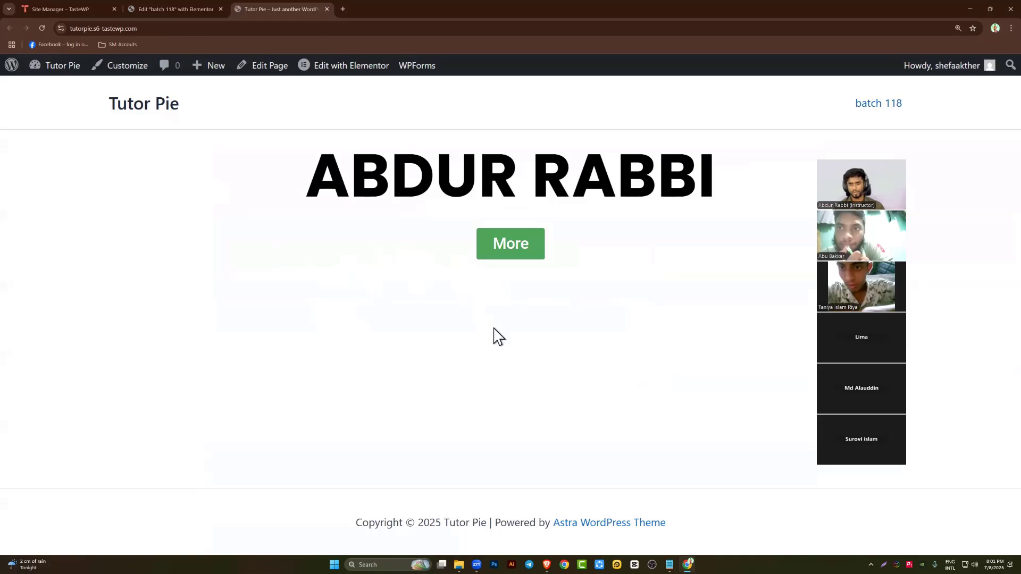
{"action": "left_click", "coordinate": [507, 247]}
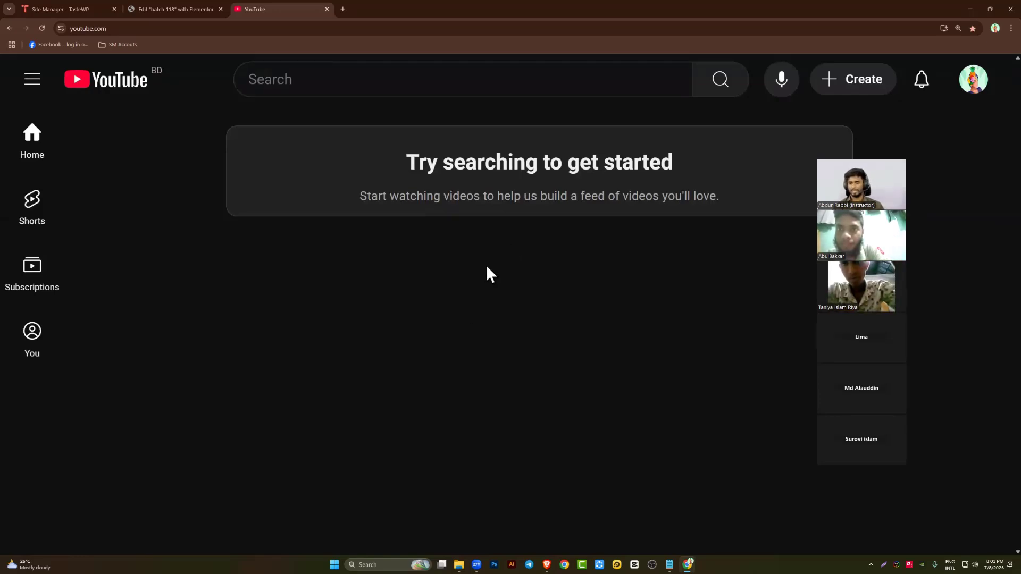
Leave the YouTube page, return to the batch 118 page editor and check the More button's link address
{"action": "left_click", "coordinate": [10, 28]}
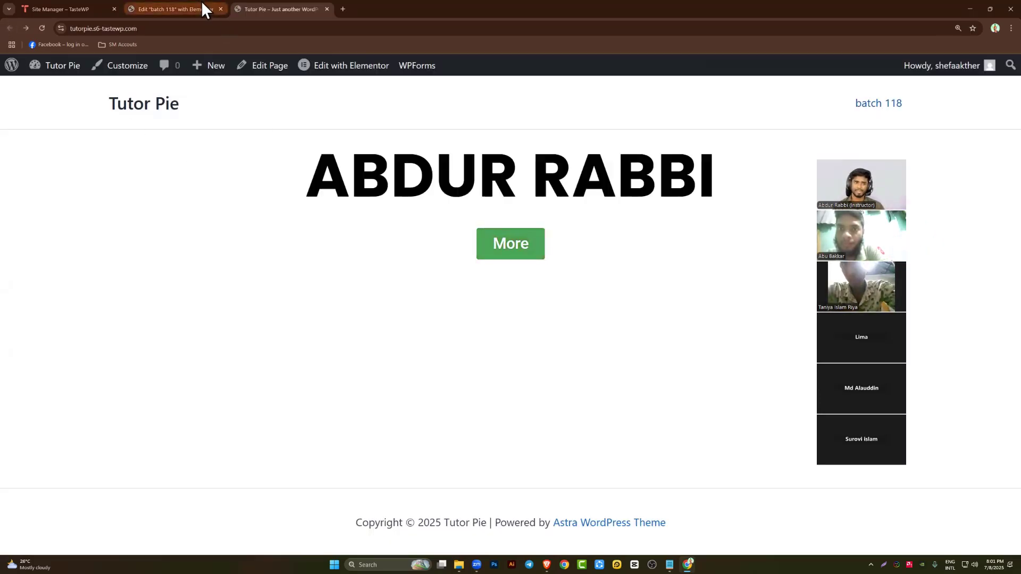
{"action": "left_click", "coordinate": [202, 8]}
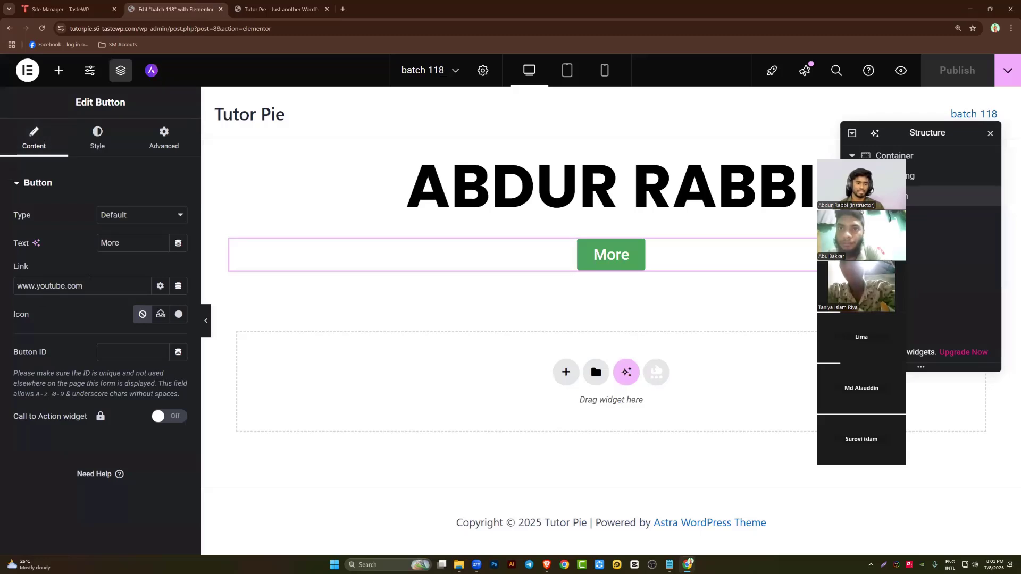
{"action": "left_click_drag", "start_coordinate": [87, 286], "coordinate": [11, 286]}
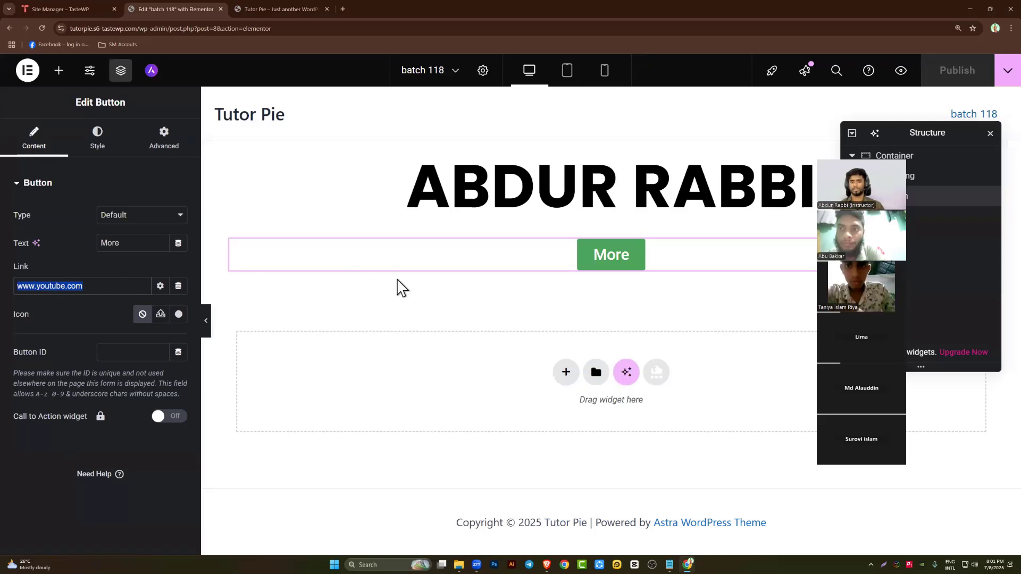
{"action": "left_click", "coordinate": [372, 292]}
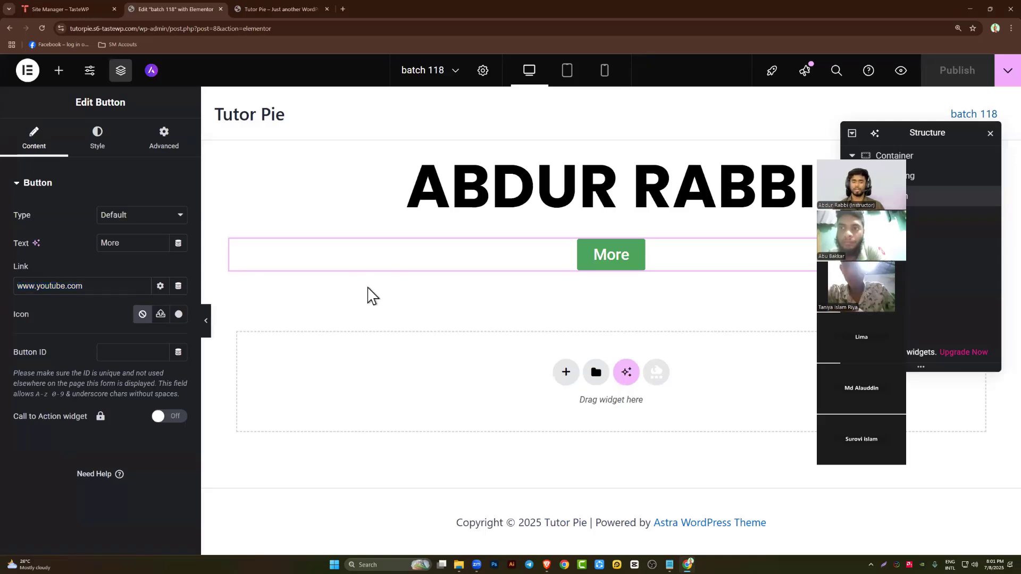
Browse the available widgets and delete the container holding the heading and the More button
{"action": "left_click", "coordinate": [58, 70]}
{"action": "scroll", "coordinate": [107, 268], "scroll_direction": "down", "scroll_amount": 5}
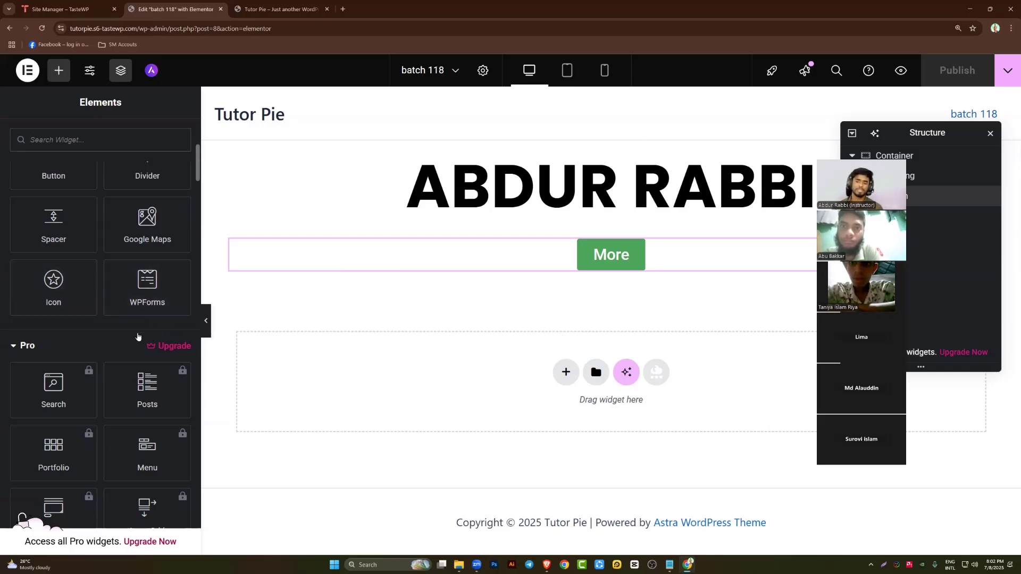
{"action": "scroll", "coordinate": [138, 344], "scroll_direction": "up", "scroll_amount": 6}
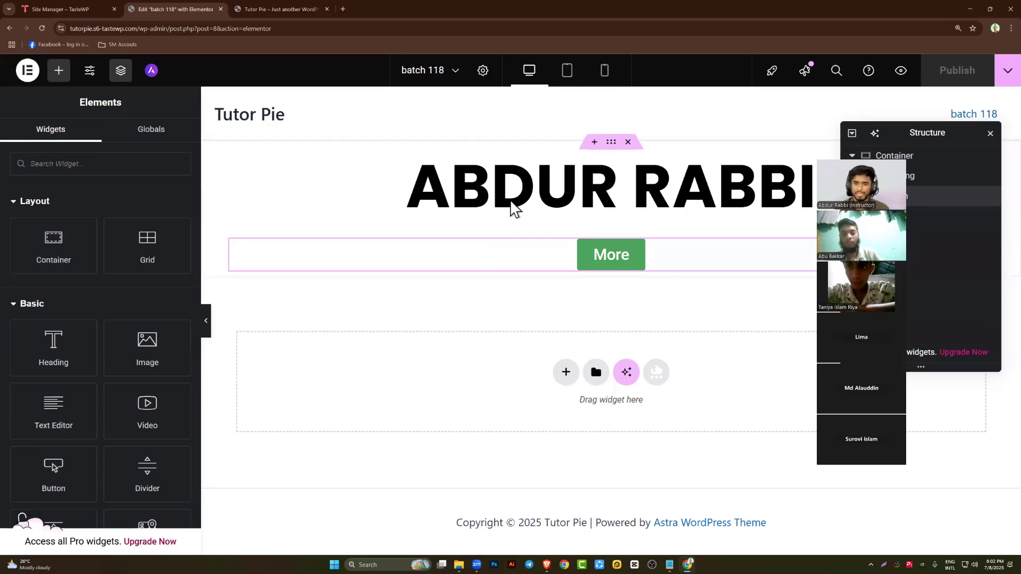
{"action": "left_click", "coordinate": [628, 142]}
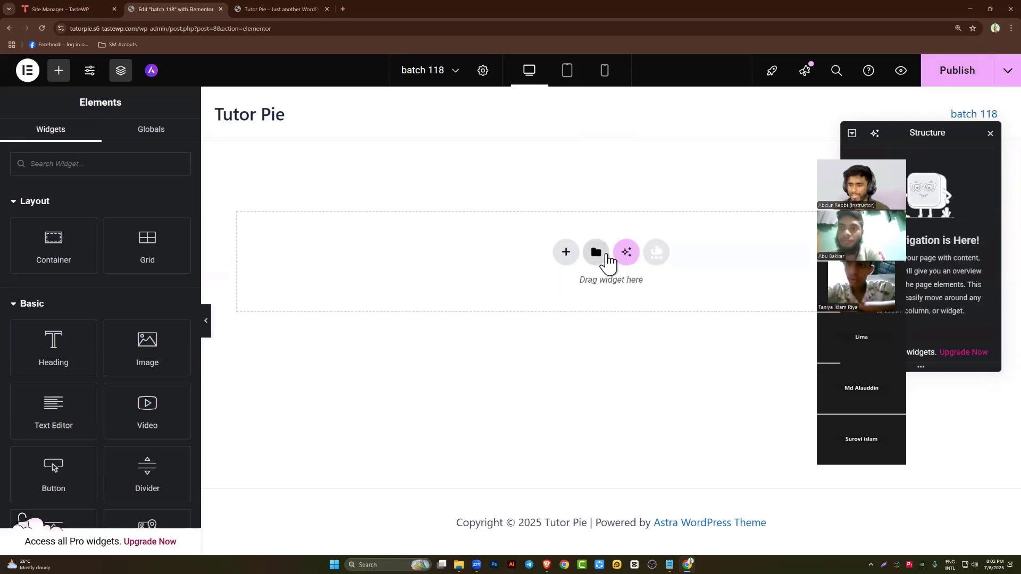
Open the template library for the empty page and look through its ready-made blocks
{"action": "left_click", "coordinate": [597, 253]}
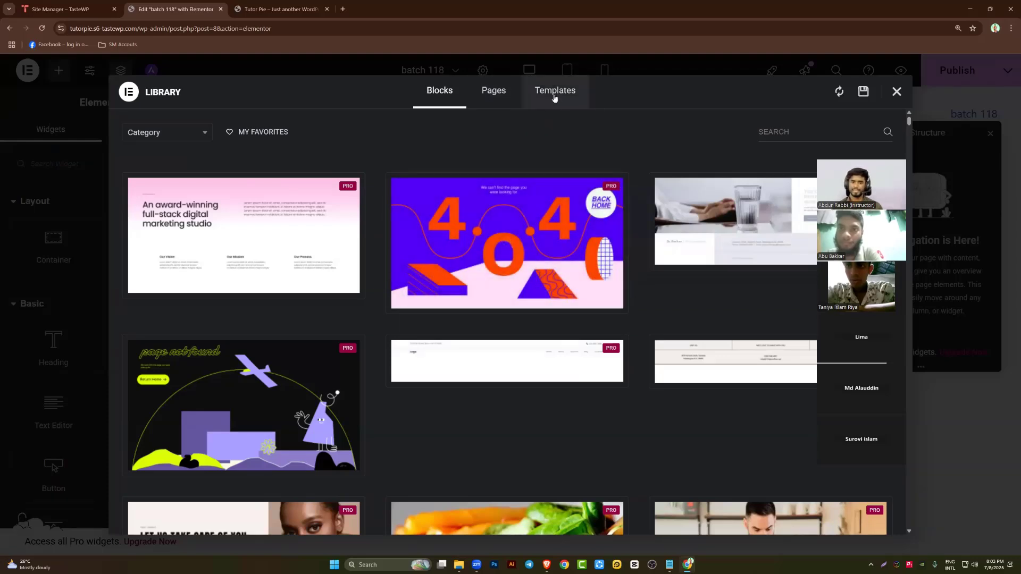
{"action": "scroll", "coordinate": [512, 259], "scroll_direction": "down", "scroll_amount": 5}
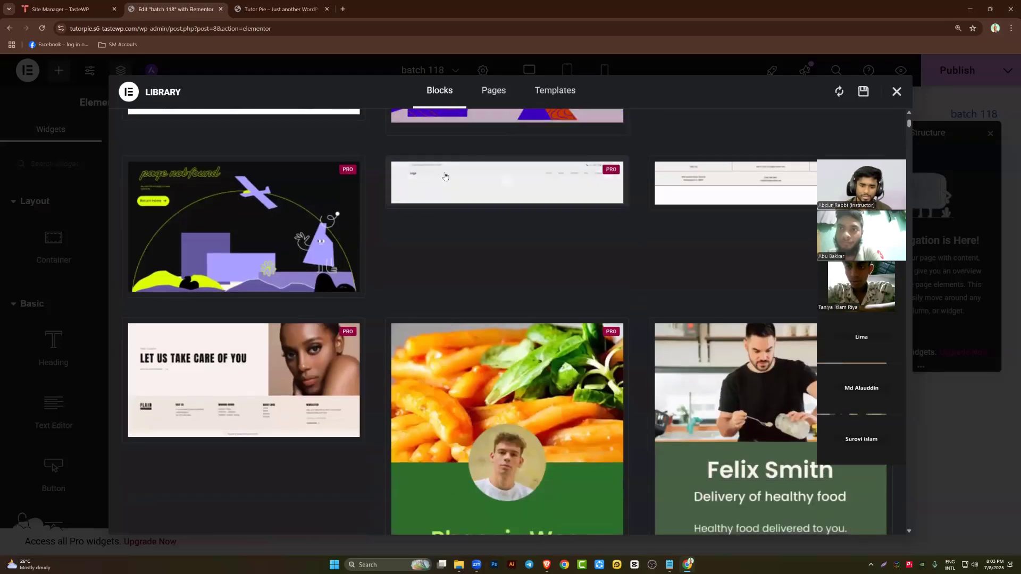
{"action": "scroll", "coordinate": [512, 259], "scroll_direction": "down", "scroll_amount": 8}
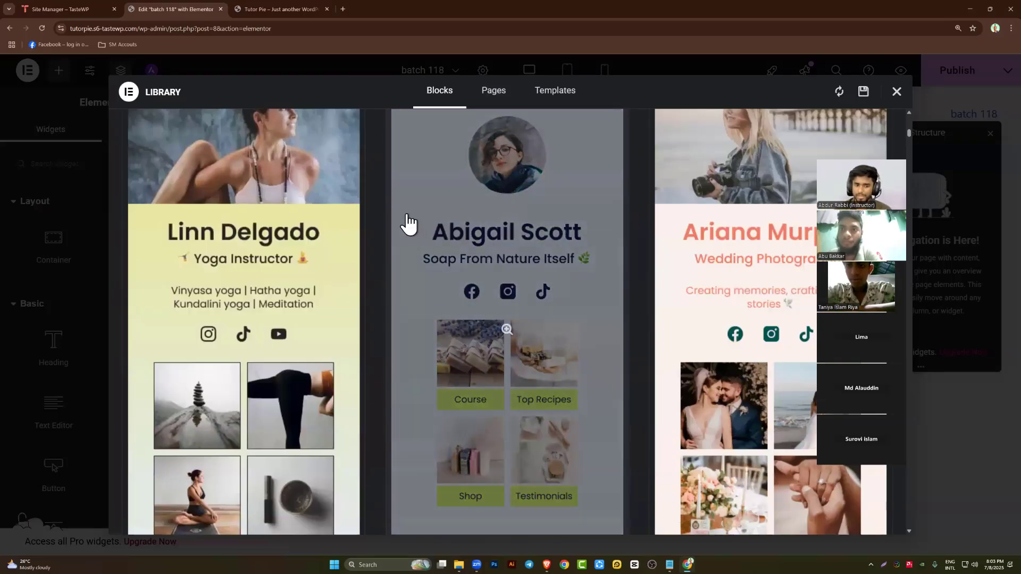
{"action": "scroll", "coordinate": [377, 248], "scroll_direction": "up", "scroll_amount": 2}
{"action": "scroll", "coordinate": [601, 290], "scroll_direction": "down", "scroll_amount": 2}
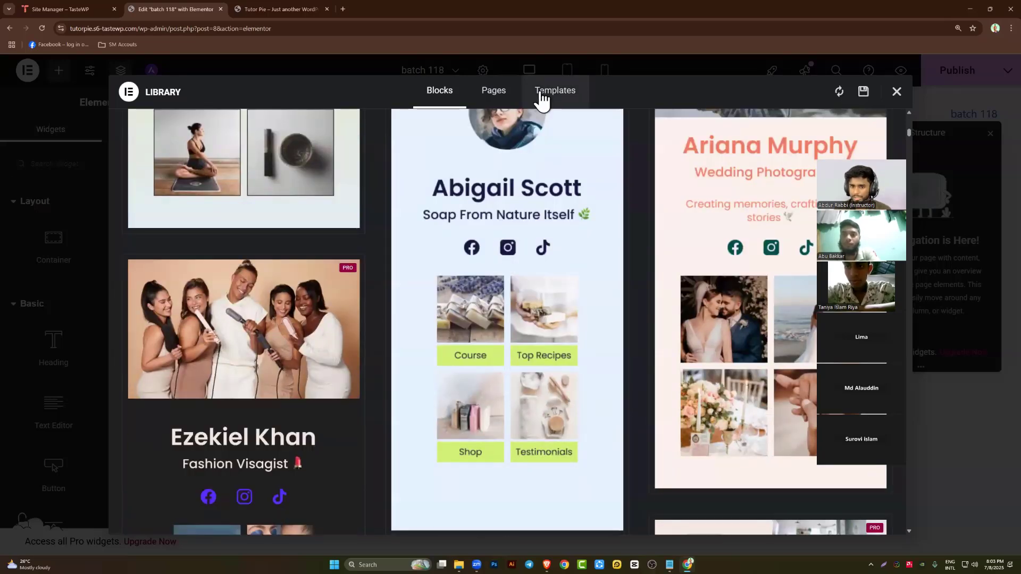
Import the portfolio template JSON from the TEMPLATE folder in Downloads into the template library, suppressing future JSON file warnings
{"action": "left_click", "coordinate": [541, 99]}
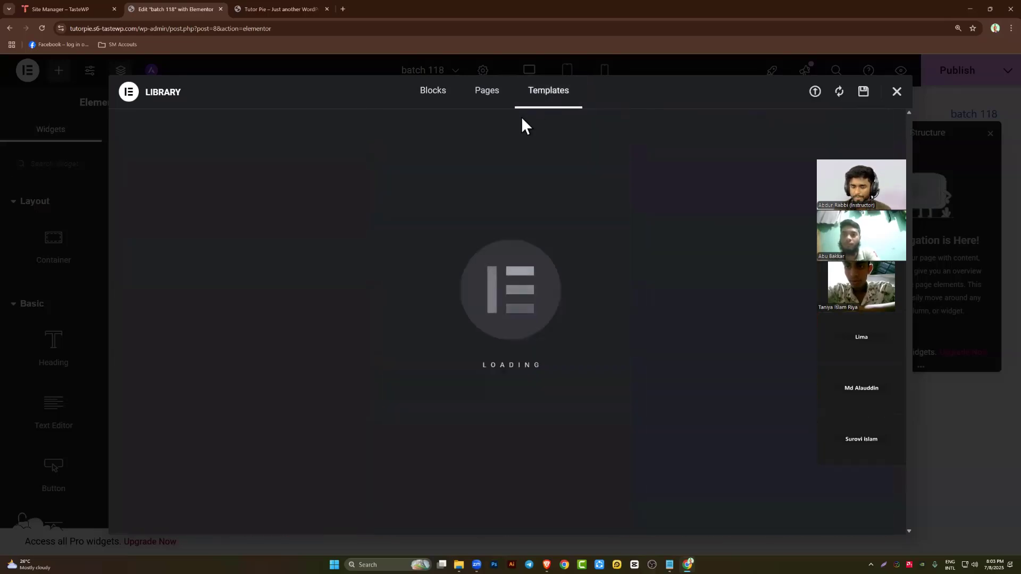
{"action": "left_click", "coordinate": [814, 93]}
{"action": "left_click", "coordinate": [485, 362]}
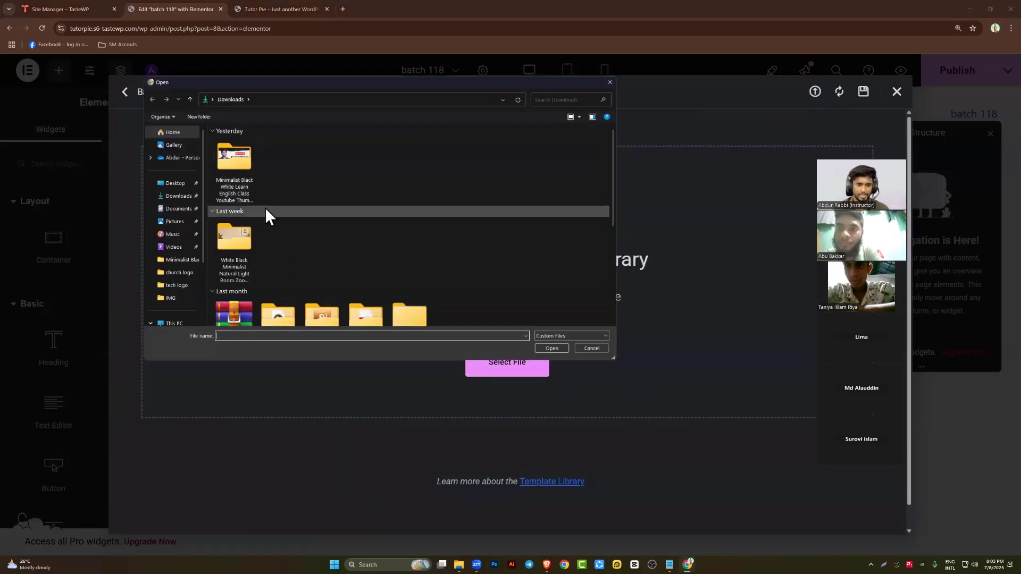
{"action": "scroll", "coordinate": [266, 209], "scroll_direction": "down", "scroll_amount": 3}
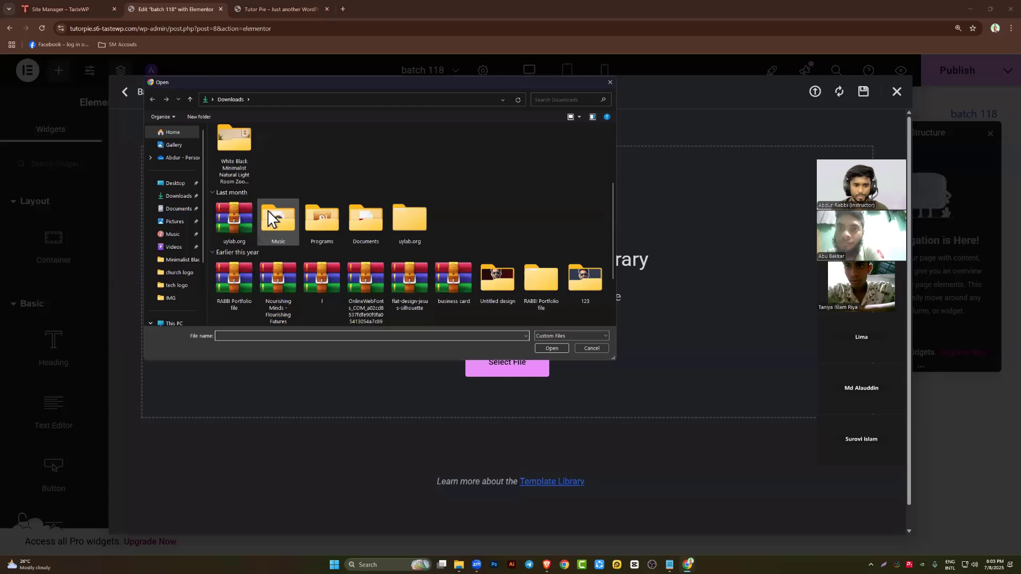
{"action": "double_click", "coordinate": [541, 280]}
{"action": "double_click", "coordinate": [270, 155]}
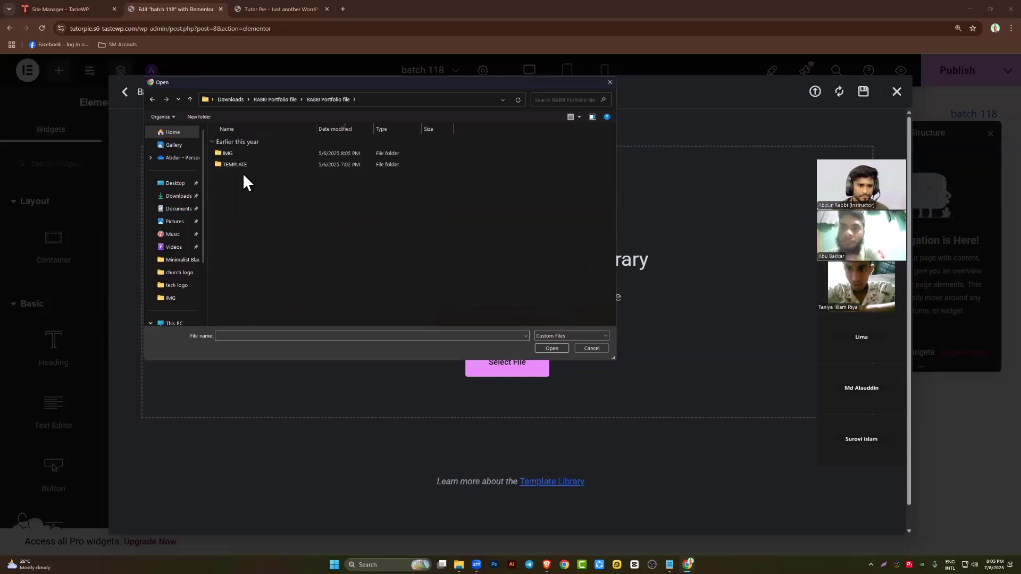
{"action": "double_click", "coordinate": [248, 164]}
{"action": "double_click", "coordinate": [265, 154]}
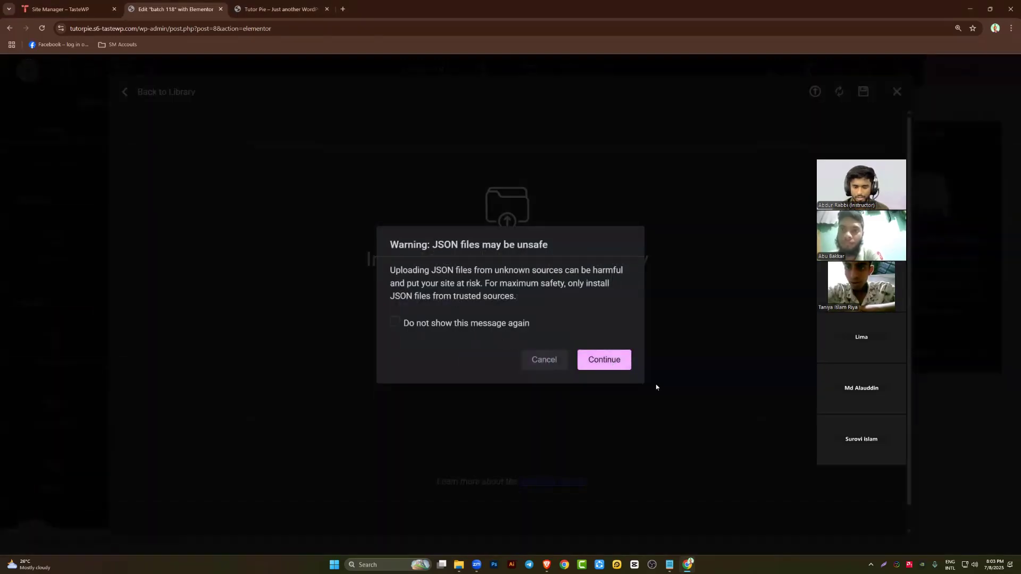
{"action": "left_click", "coordinate": [395, 322]}
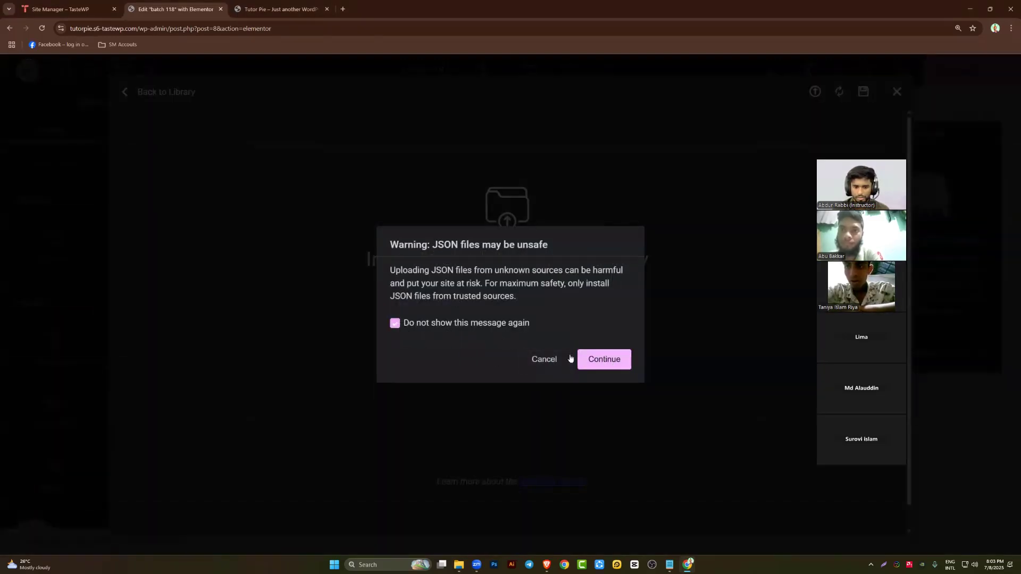
{"action": "left_click", "coordinate": [606, 364]}
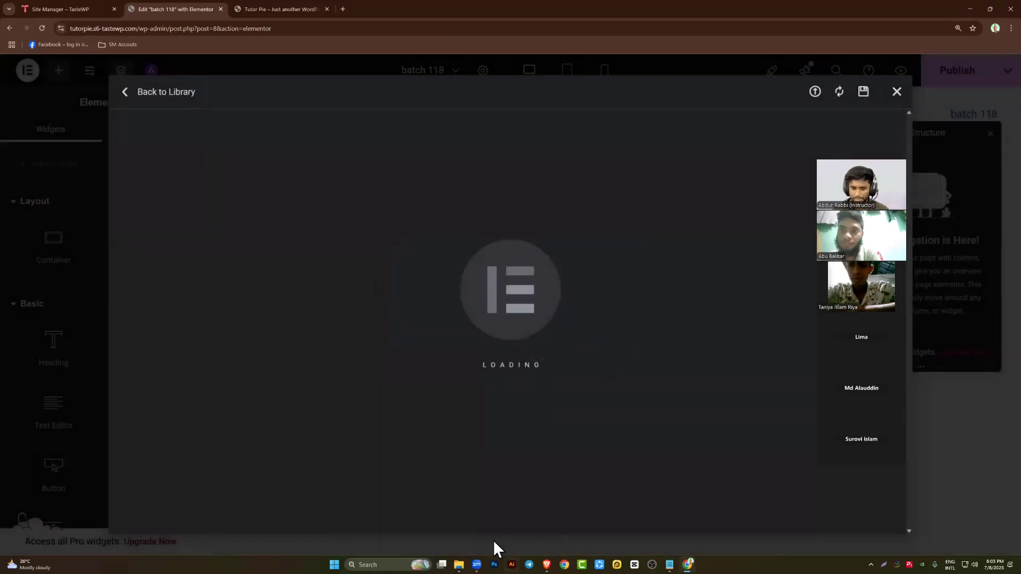
Switch to File Explorer, move its window aside and open the portfolio files folder in Downloads
{"action": "mouse_move", "coordinate": [455, 541]}
{"action": "left_click", "coordinate": [469, 512]}
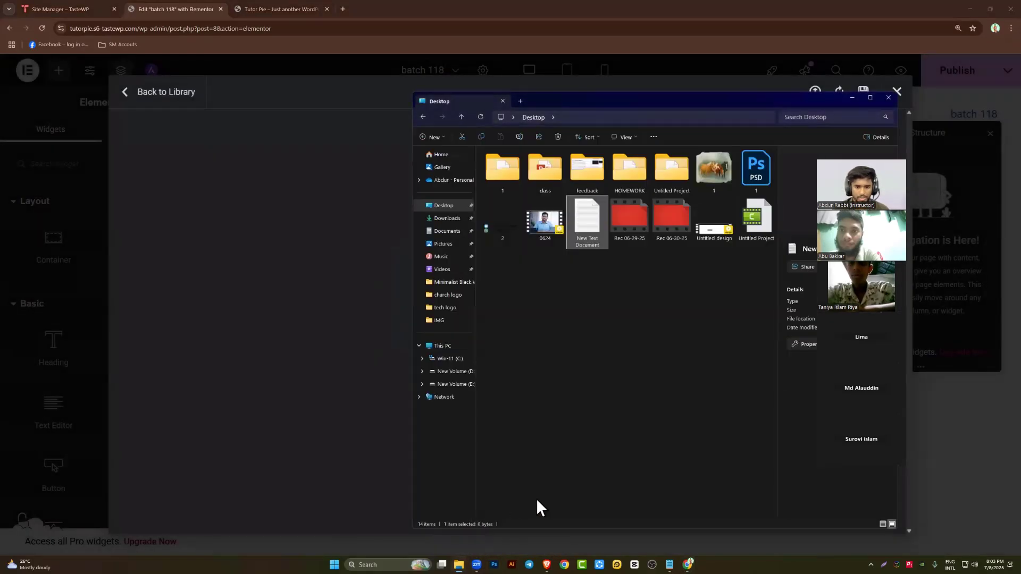
{"action": "left_click", "coordinate": [447, 218]}
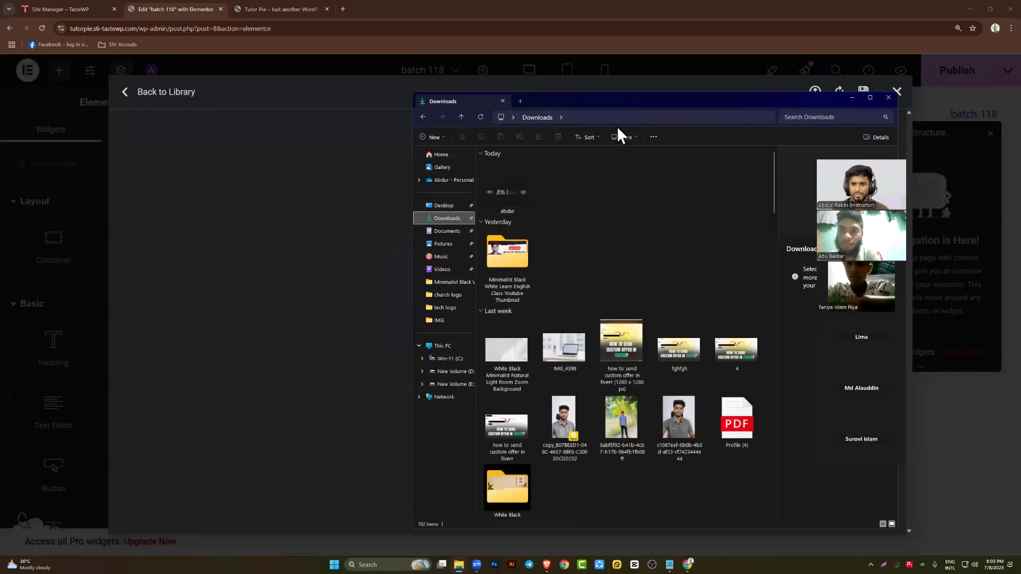
{"action": "left_click_drag", "start_coordinate": [670, 98], "coordinate": [411, 90]}
{"action": "scroll", "coordinate": [324, 340], "scroll_direction": "down", "scroll_amount": 10}
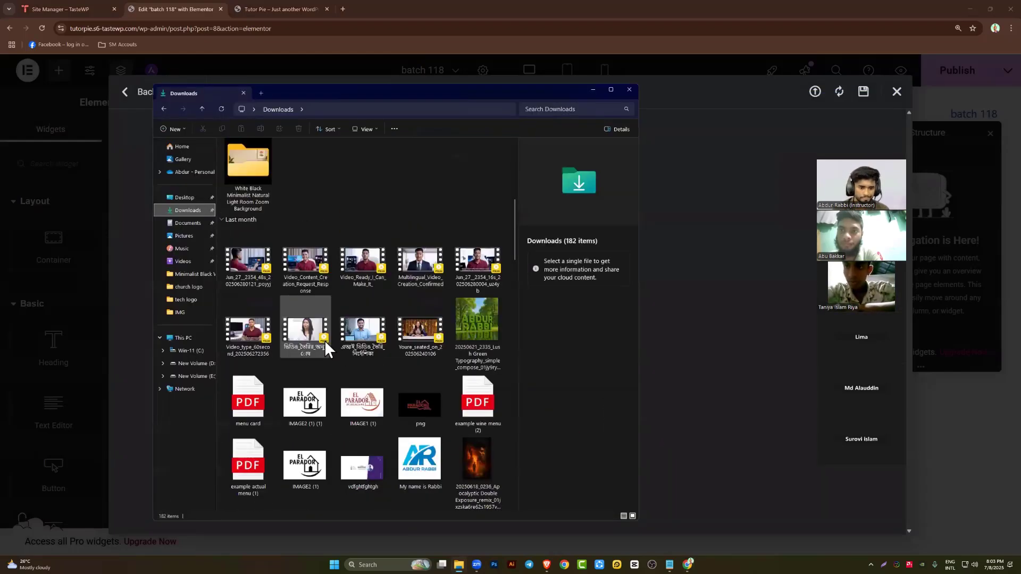
{"action": "scroll", "coordinate": [361, 319], "scroll_direction": "down", "scroll_amount": 5}
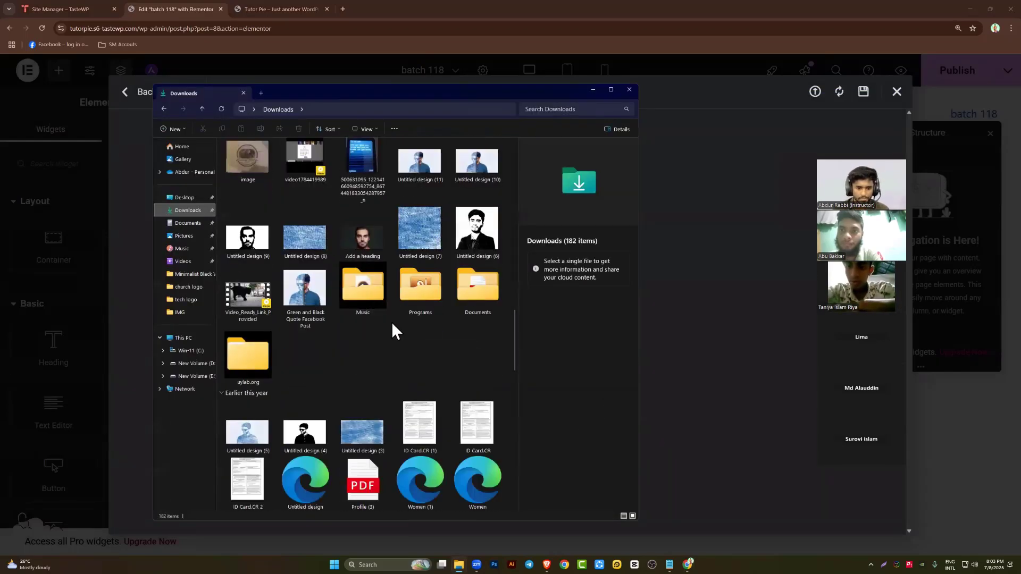
{"action": "scroll", "coordinate": [372, 325], "scroll_direction": "down", "scroll_amount": 2}
{"action": "scroll", "coordinate": [343, 325], "scroll_direction": "down", "scroll_amount": 15}
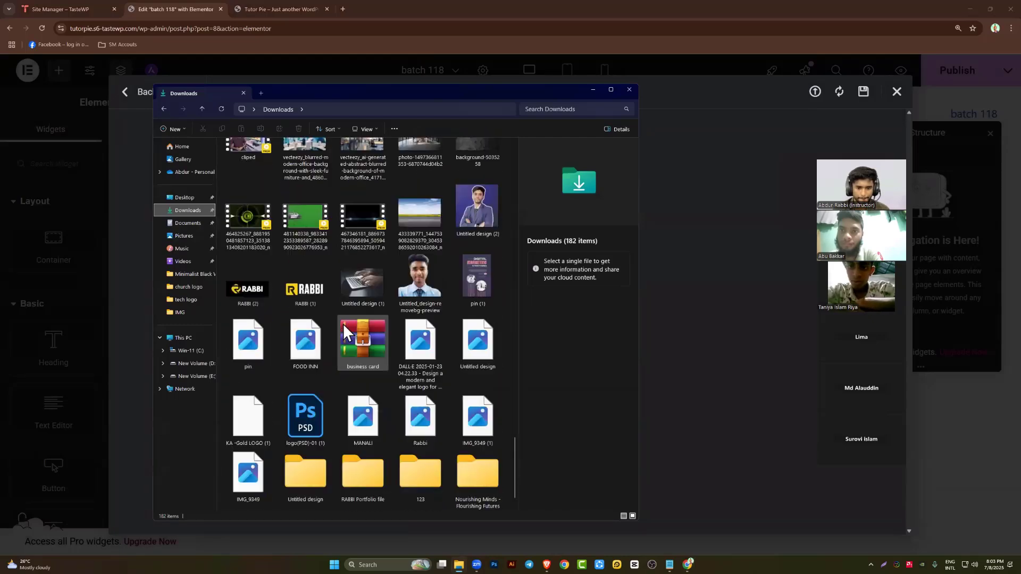
{"action": "double_click", "coordinate": [358, 355]}
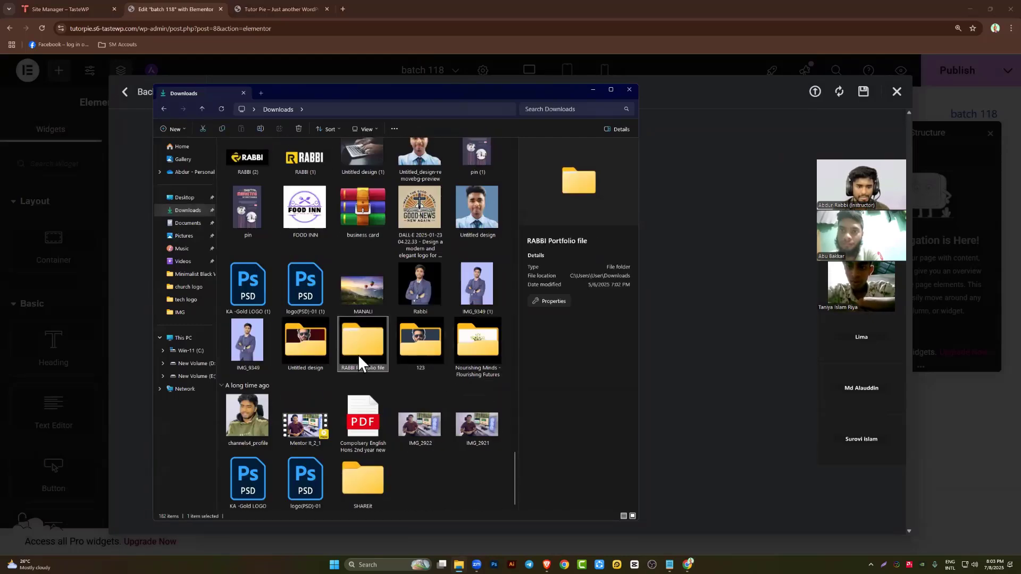
Enlarge the icon view so the nested portfolio folder is shown at a large size
{"action": "left_click_drag", "start_coordinate": [244, 174], "coordinate": [324, 228]}
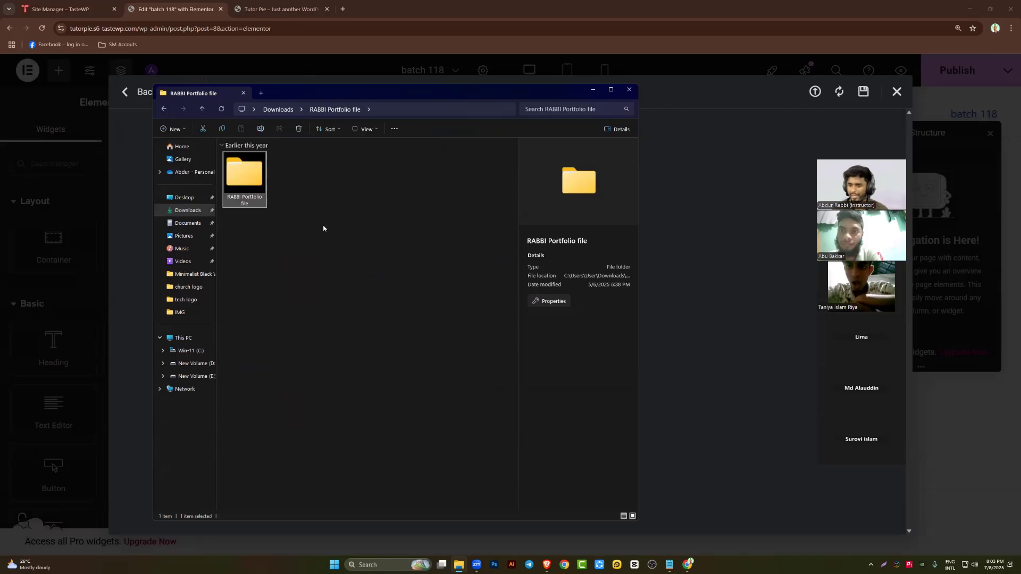
{"action": "key", "text": "super"}
{"action": "left_click", "coordinate": [318, 242]}
{"action": "scroll", "coordinate": [319, 243], "scroll_direction": "up", "scroll_amount": 3}
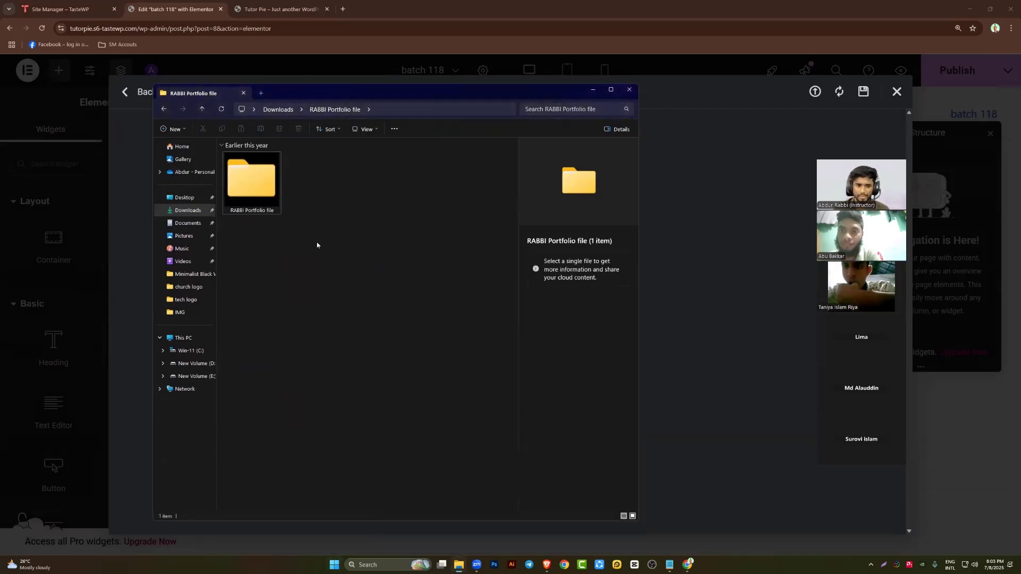
{"action": "left_click_drag", "start_coordinate": [299, 227], "coordinate": [330, 230]}
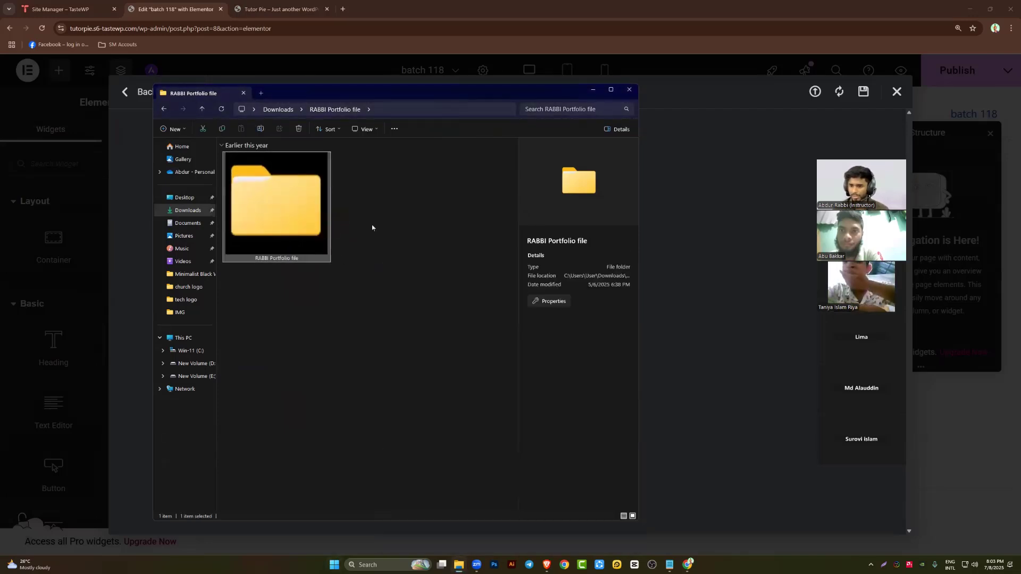
{"action": "left_click", "coordinate": [376, 219]}
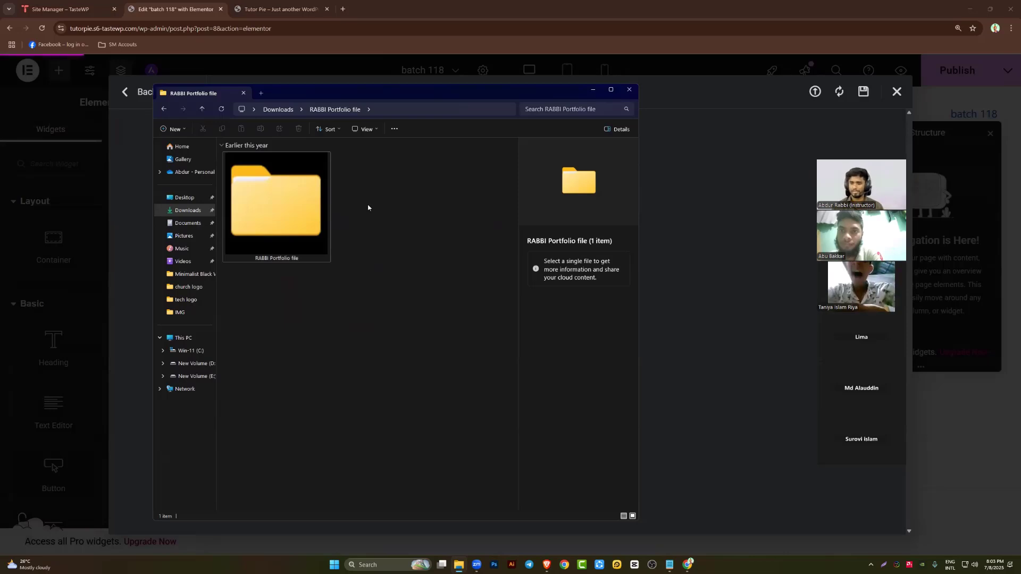
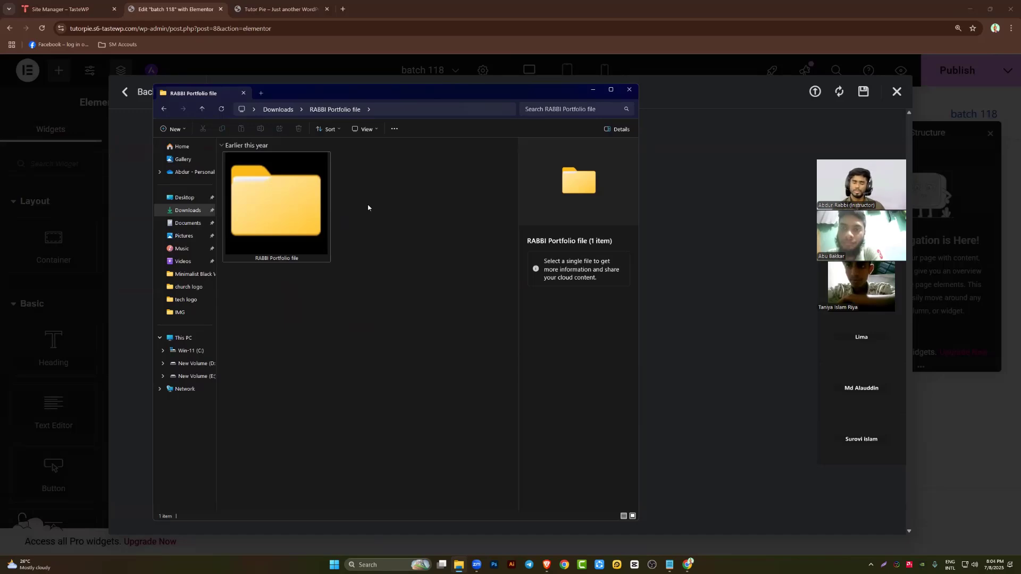
Inspect the nested portfolio folder's IMG and TEMPLATE subfolders, highlight the template JSON file, and return to the parent folder
{"action": "double_click", "coordinate": [293, 224]}
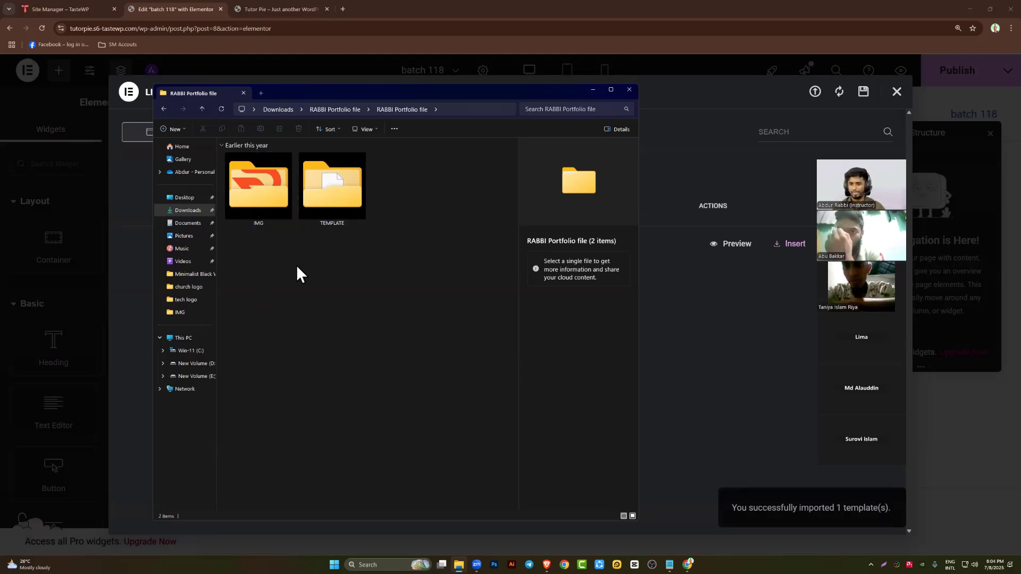
{"action": "double_click", "coordinate": [263, 197]}
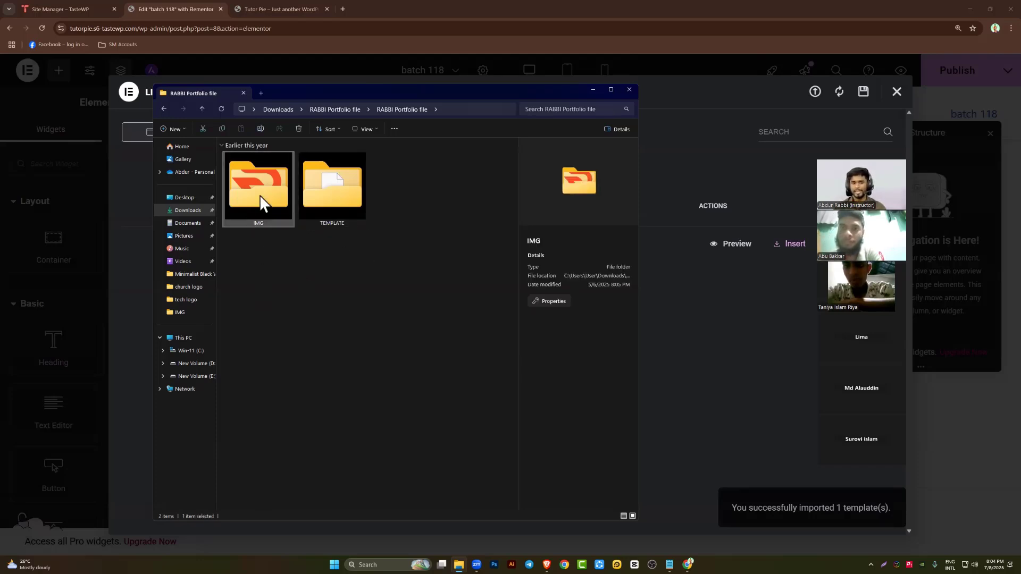
{"action": "left_click", "coordinate": [164, 110]}
{"action": "double_click", "coordinate": [333, 187]}
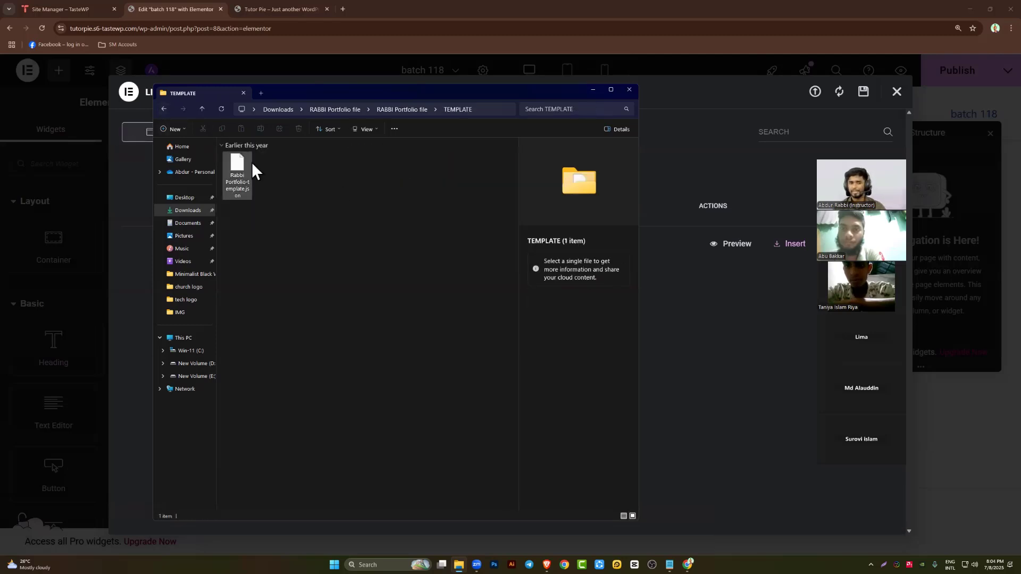
{"action": "left_click_drag", "start_coordinate": [251, 162], "coordinate": [390, 242]}
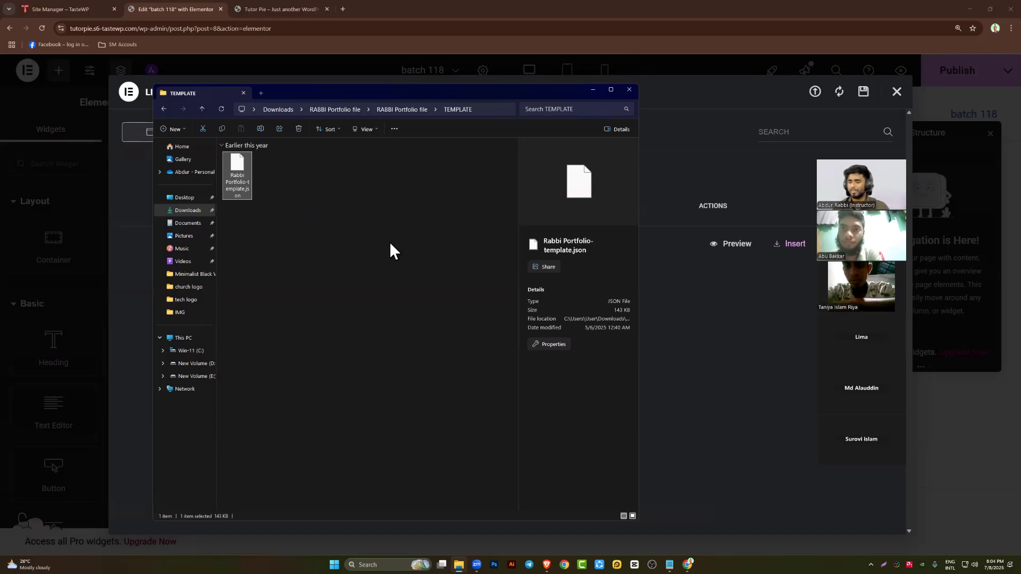
{"action": "left_click", "coordinate": [389, 242]}
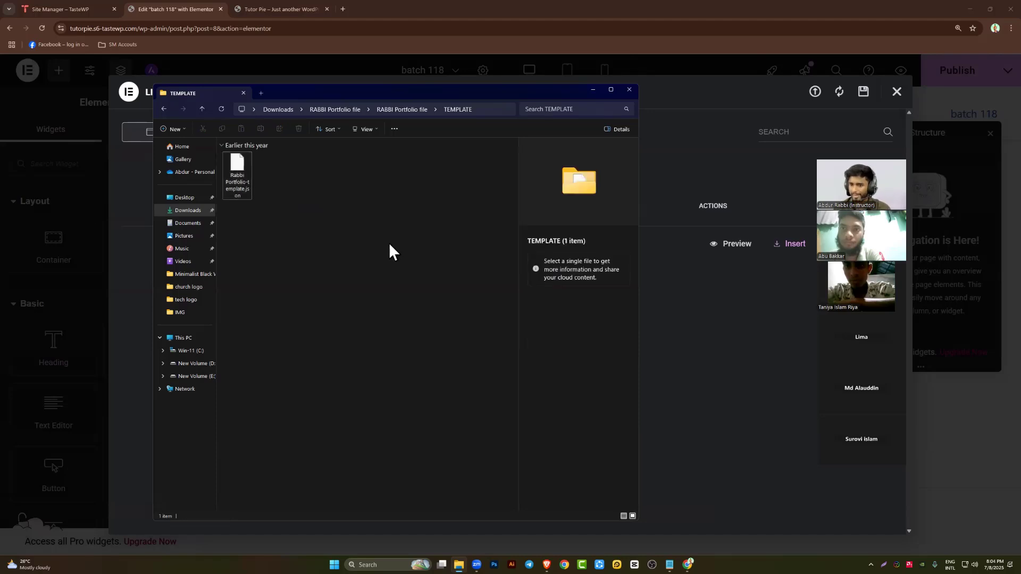
{"action": "left_click", "coordinate": [164, 109]}
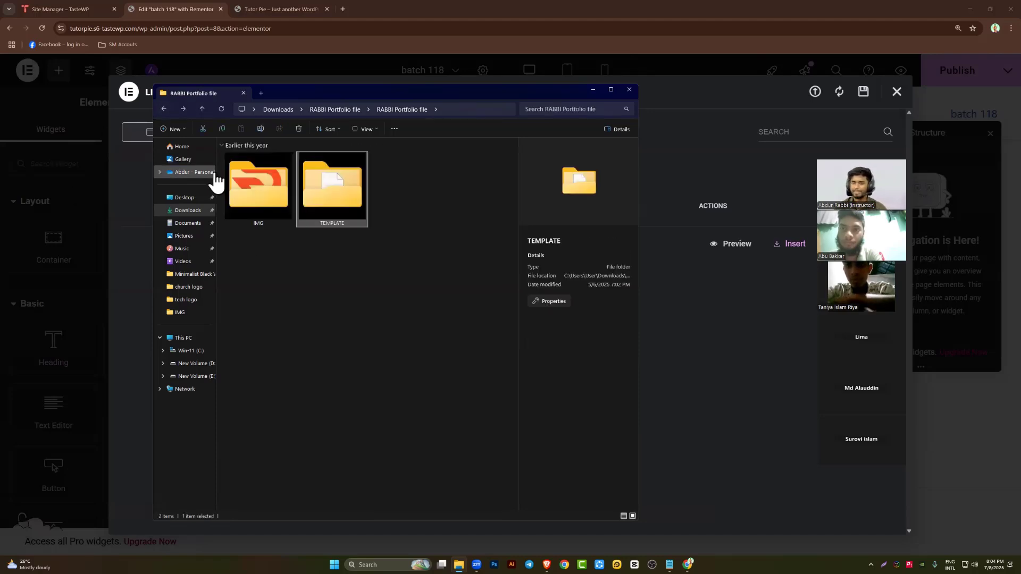
Clear the folder selection and minimize the File Explorer window to return to the template library
{"action": "left_click", "coordinate": [290, 260]}
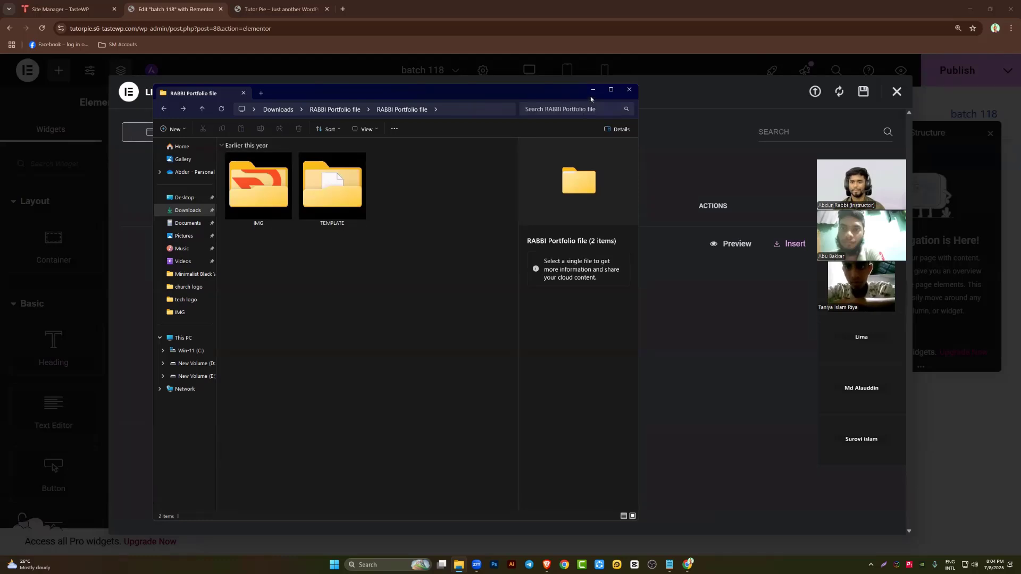
{"action": "left_click", "coordinate": [592, 90]}
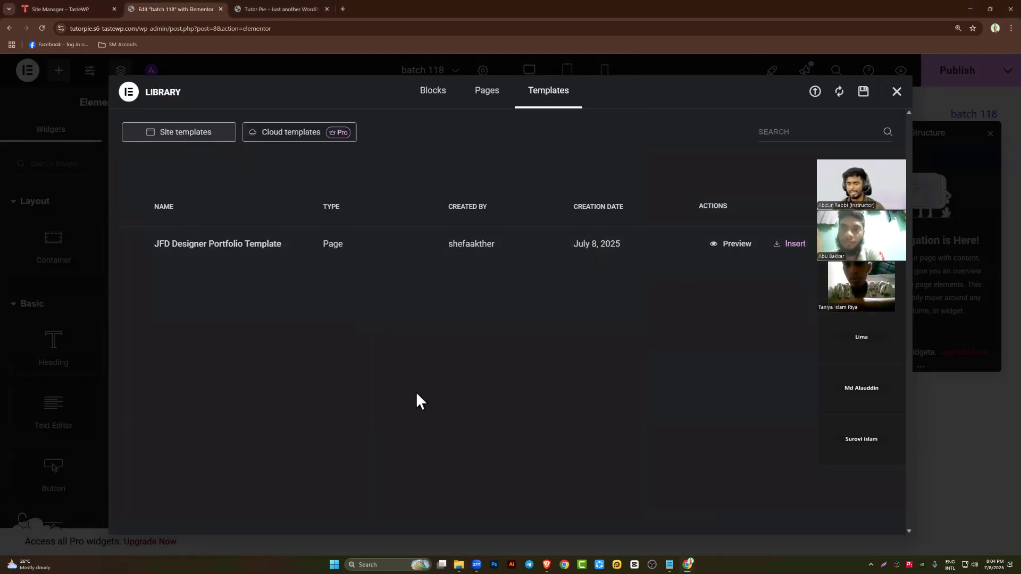
{"action": "left_click", "coordinate": [814, 92]}
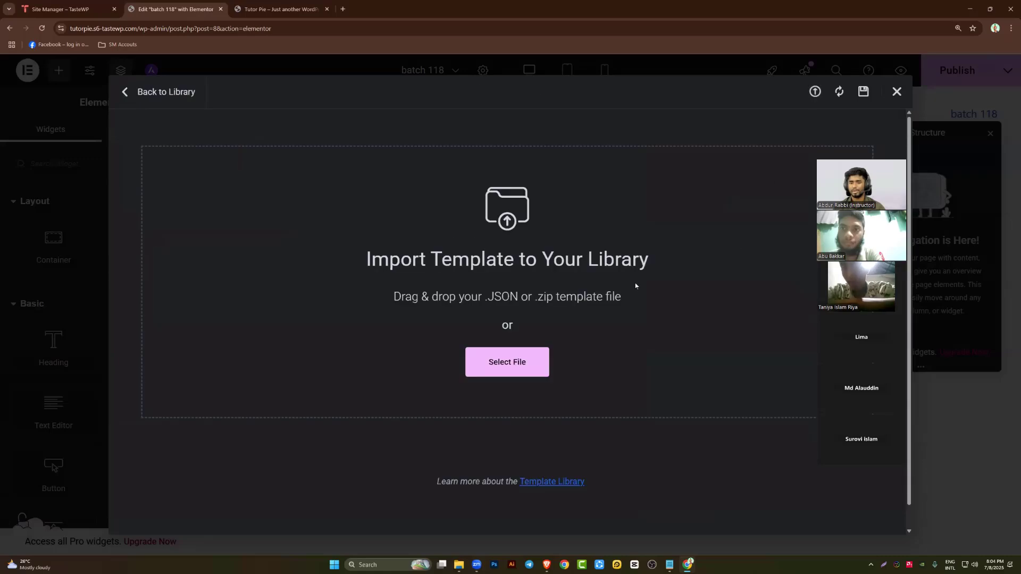
{"action": "left_click", "coordinate": [506, 362]}
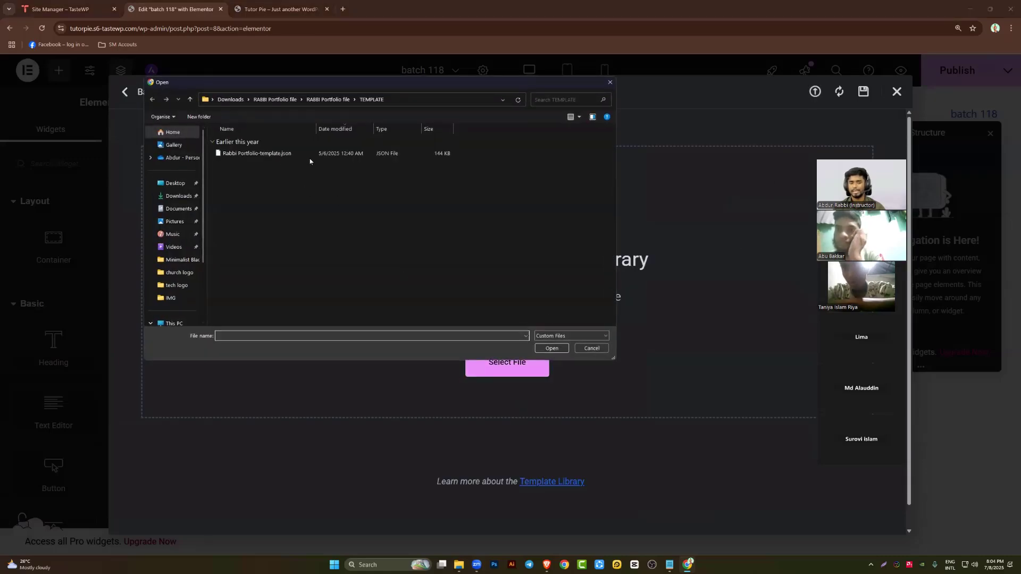
{"action": "left_click", "coordinate": [263, 154]}
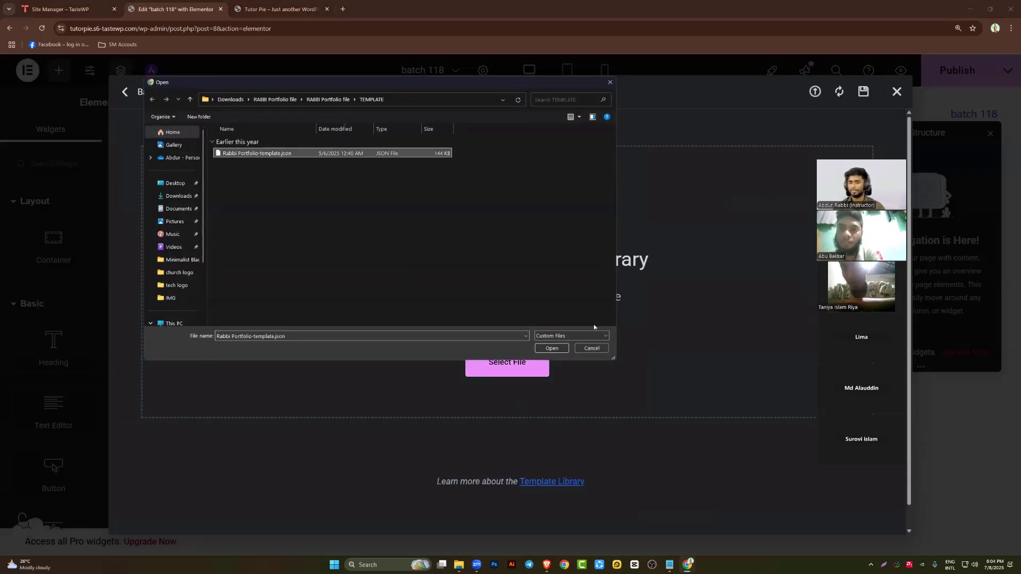
{"action": "left_click", "coordinate": [591, 348]}
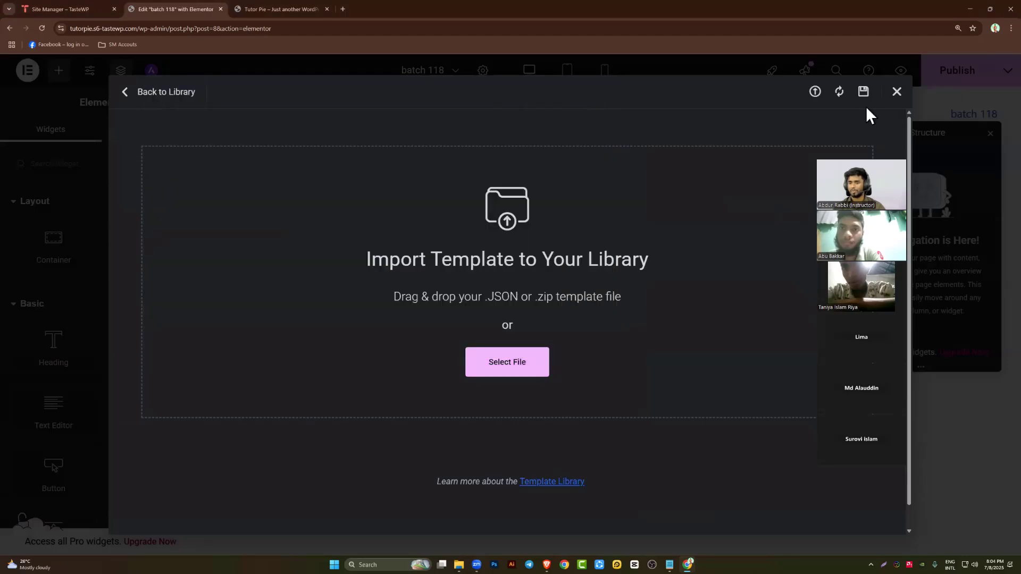
{"action": "left_click", "coordinate": [891, 94]}
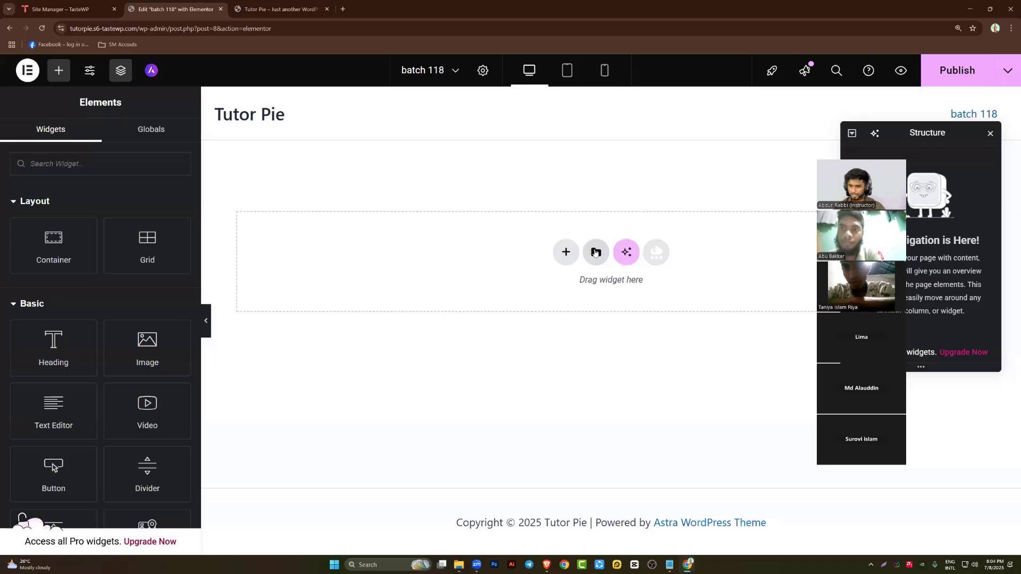
Insert the JFD Designer Portfolio Template from the template library into the page and apply its page settings
{"action": "left_click", "coordinate": [595, 252]}
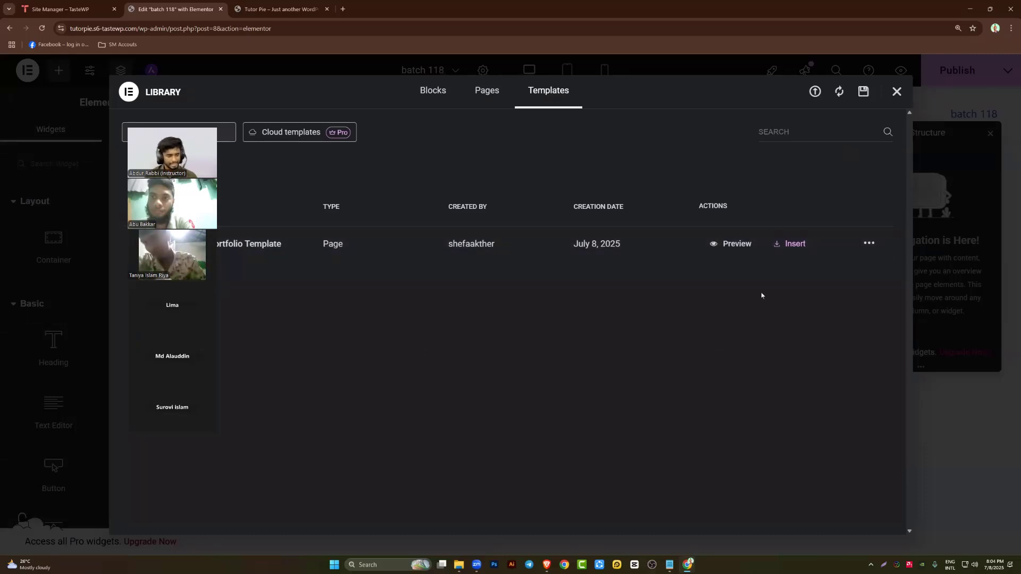
{"action": "key", "text": "ctrl+plus"}
{"action": "key", "text": "ctrl+plus"}
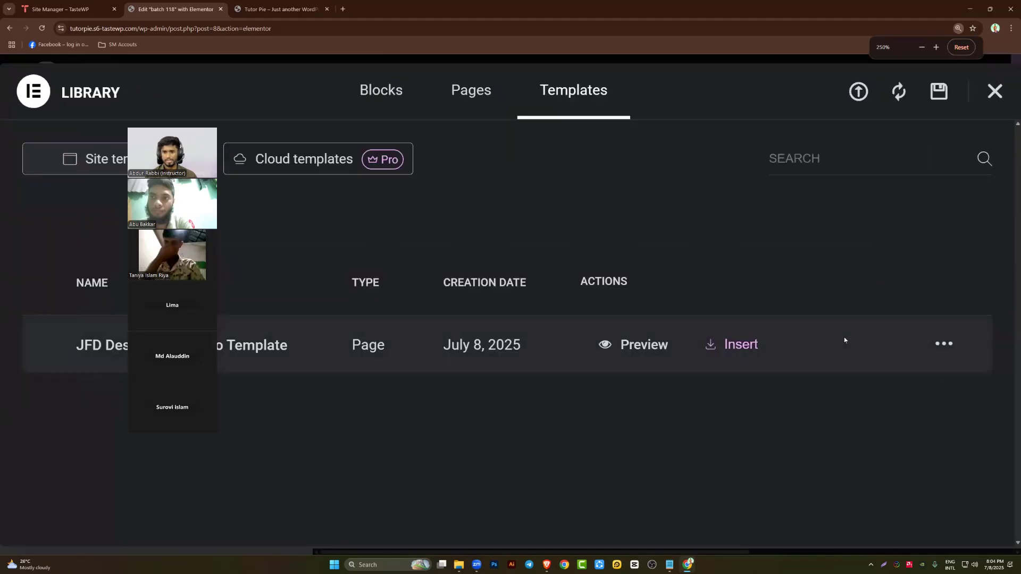
{"action": "left_click", "coordinate": [732, 342]}
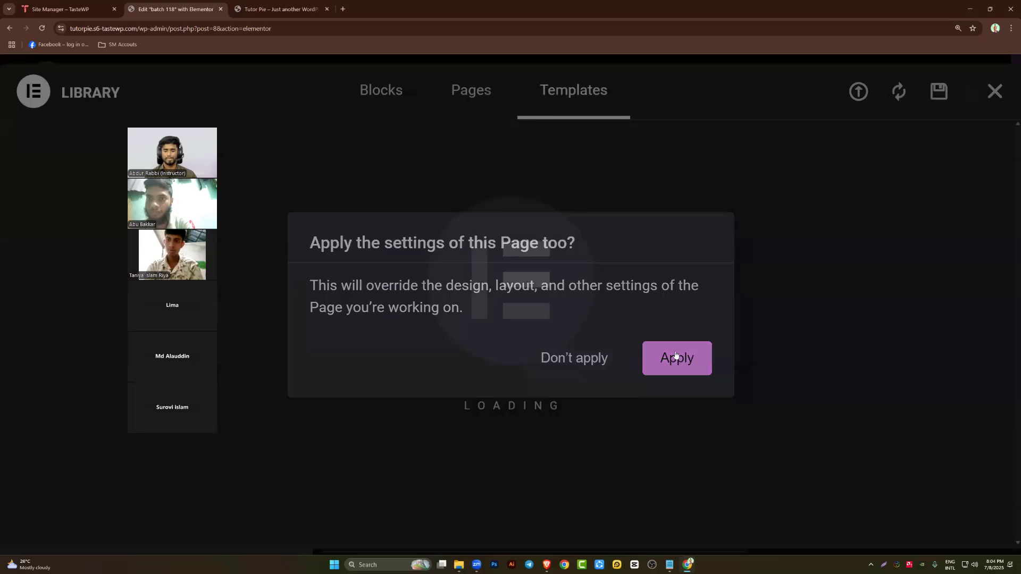
{"action": "left_click", "coordinate": [675, 356]}
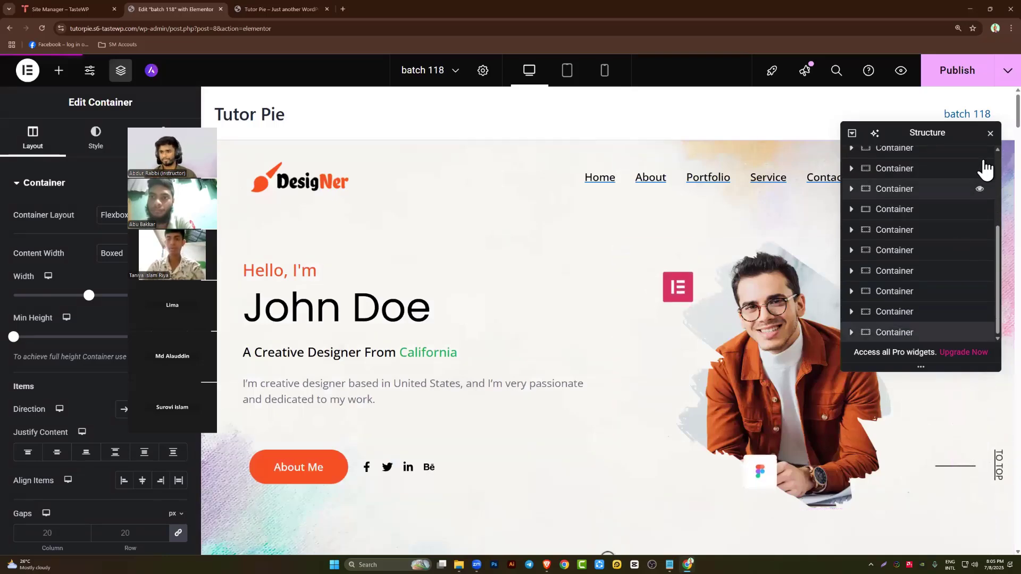
Close the Structure panel, look over the inserted portfolio layout and publish the batch 118 page
{"action": "left_click", "coordinate": [990, 134]}
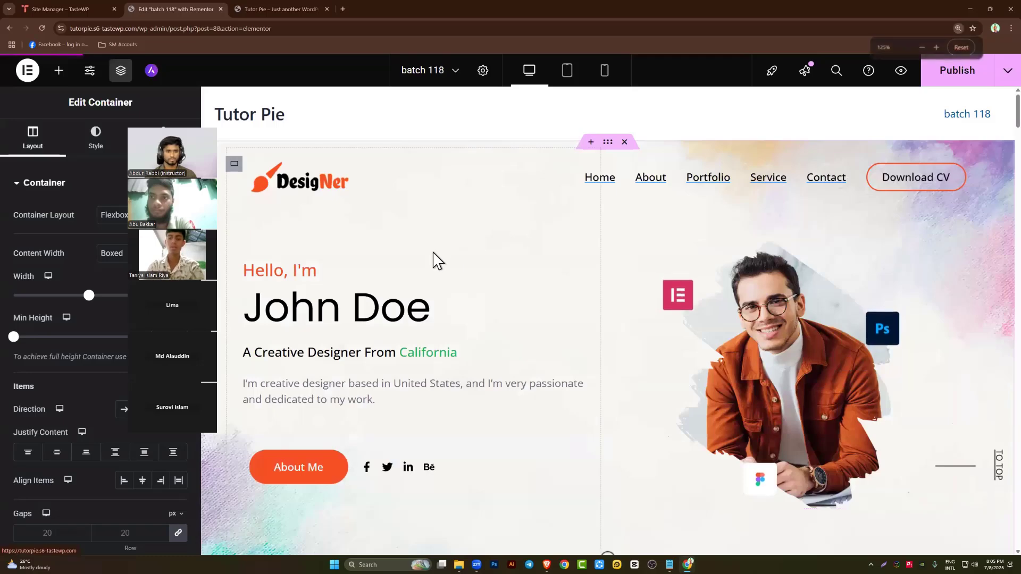
{"action": "scroll", "coordinate": [608, 242], "scroll_direction": "down", "scroll_amount": 7}
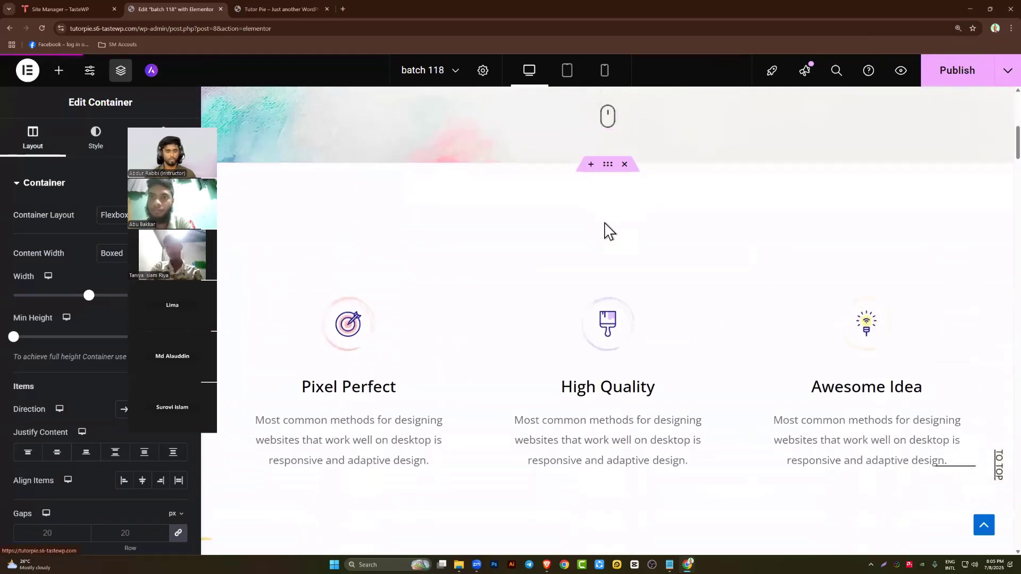
{"action": "scroll", "coordinate": [604, 223], "scroll_direction": "down", "scroll_amount": 5}
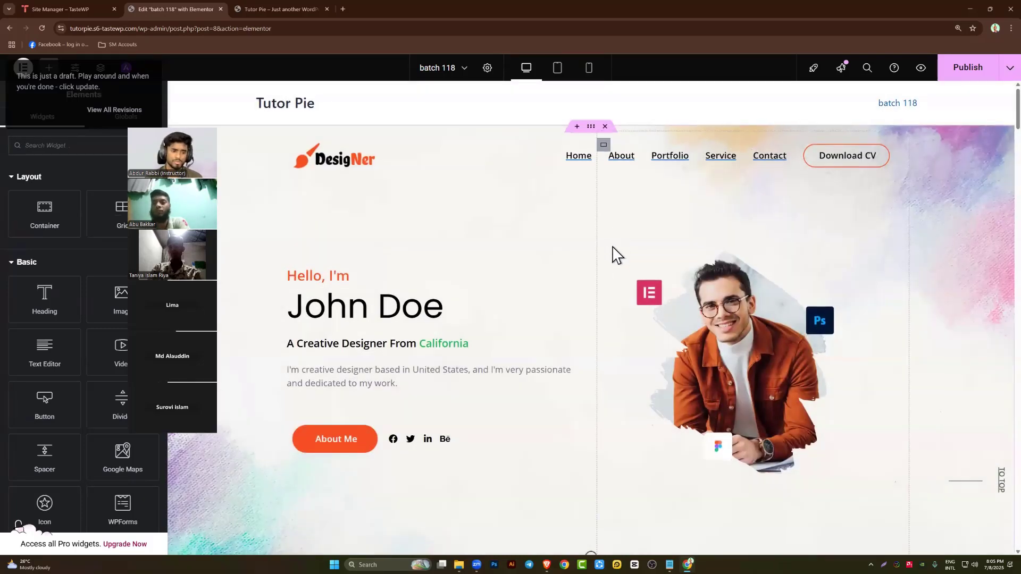
{"action": "scroll", "coordinate": [638, 388], "scroll_direction": "down", "scroll_amount": 7}
{"action": "scroll", "coordinate": [558, 404], "scroll_direction": "up", "scroll_amount": 7}
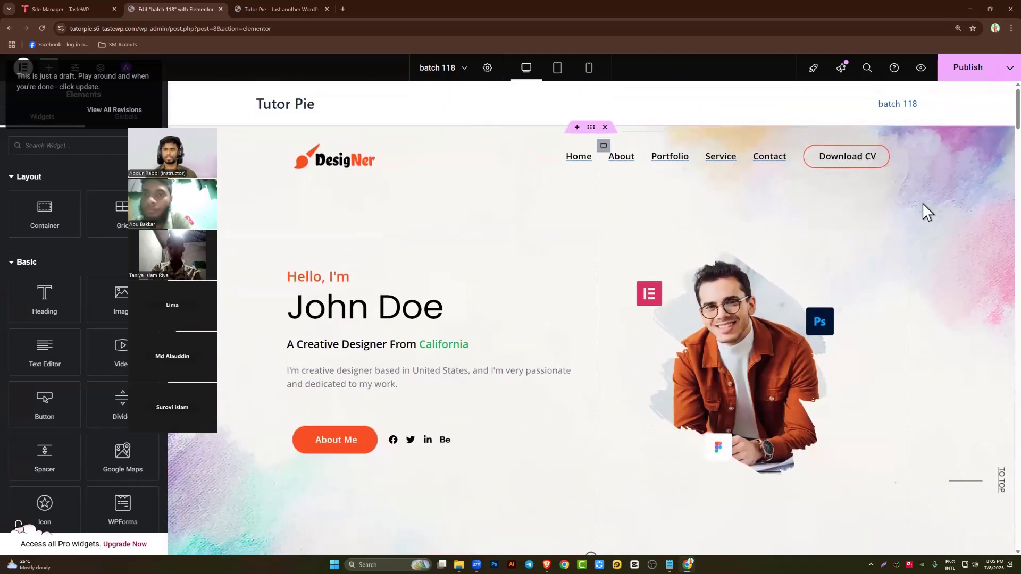
{"action": "left_click", "coordinate": [967, 68]}
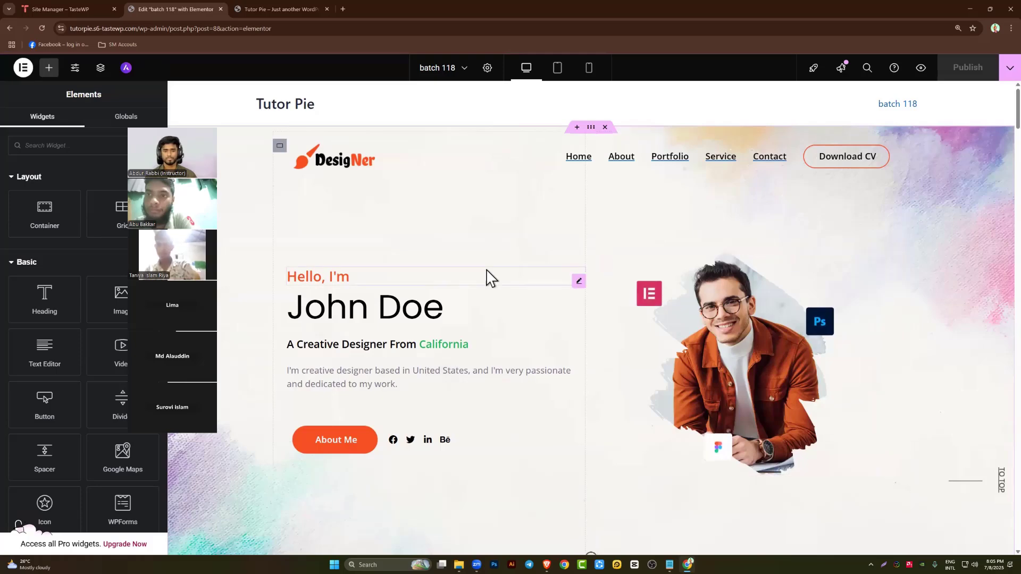
Switch to the live Tutor Pie site and reload it to load the published page
{"action": "key", "text": "ctrl+plus"}
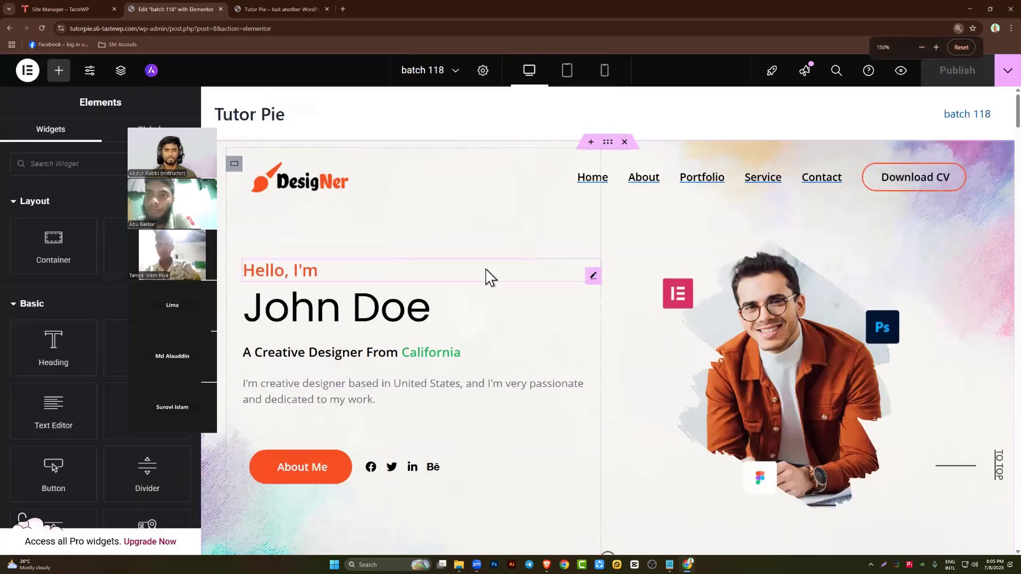
{"action": "left_click", "coordinate": [263, 6]}
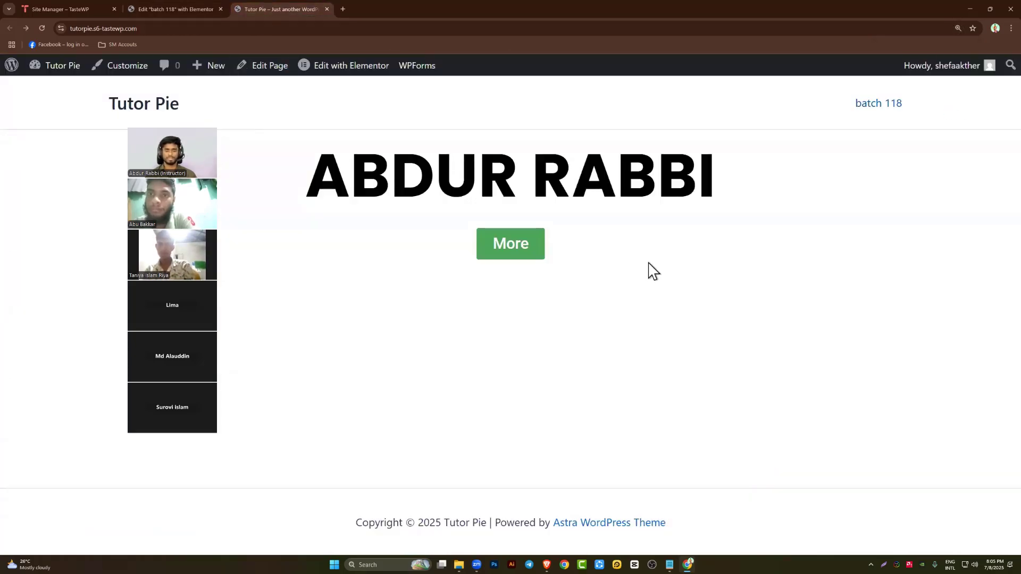
{"action": "left_click", "coordinate": [38, 28]}
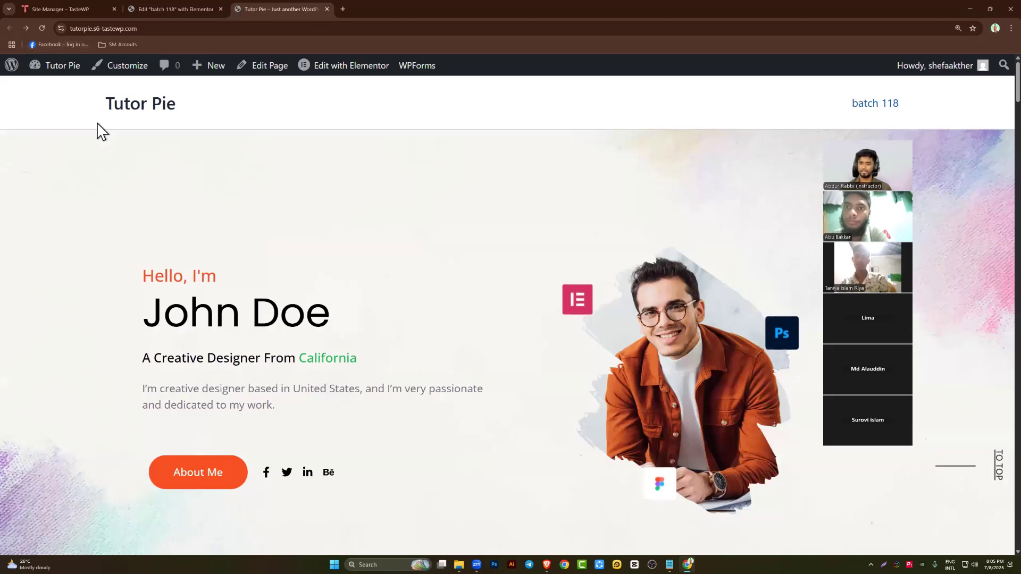
Examine the live page's hero greeting and social icons, test the Facebook icon's link, and close the tab it opens
{"action": "scroll", "coordinate": [119, 233], "scroll_direction": "down", "scroll_amount": 1}
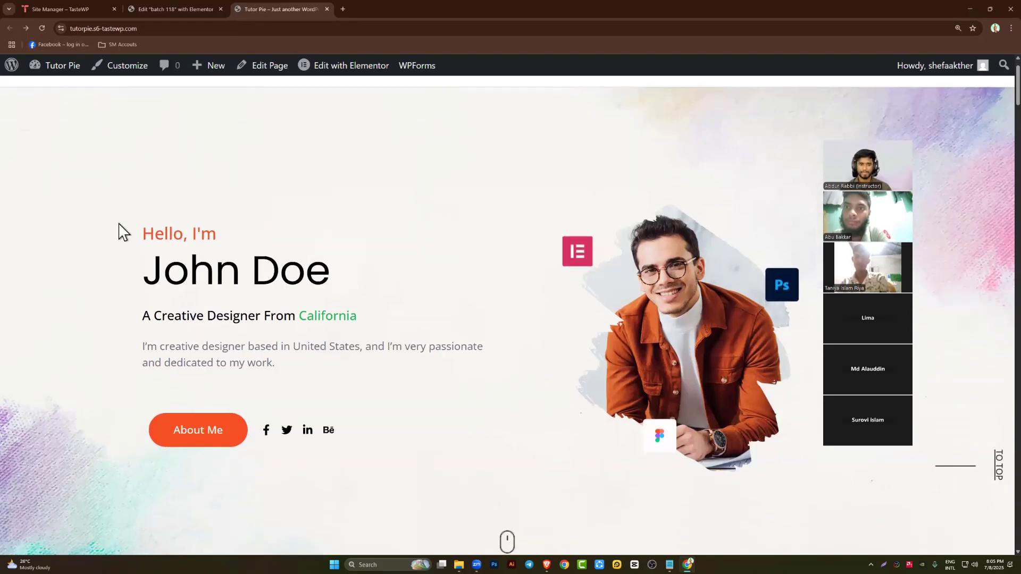
{"action": "left_click_drag", "start_coordinate": [118, 232], "coordinate": [501, 341]}
{"action": "key", "text": "ctrl+plus"}
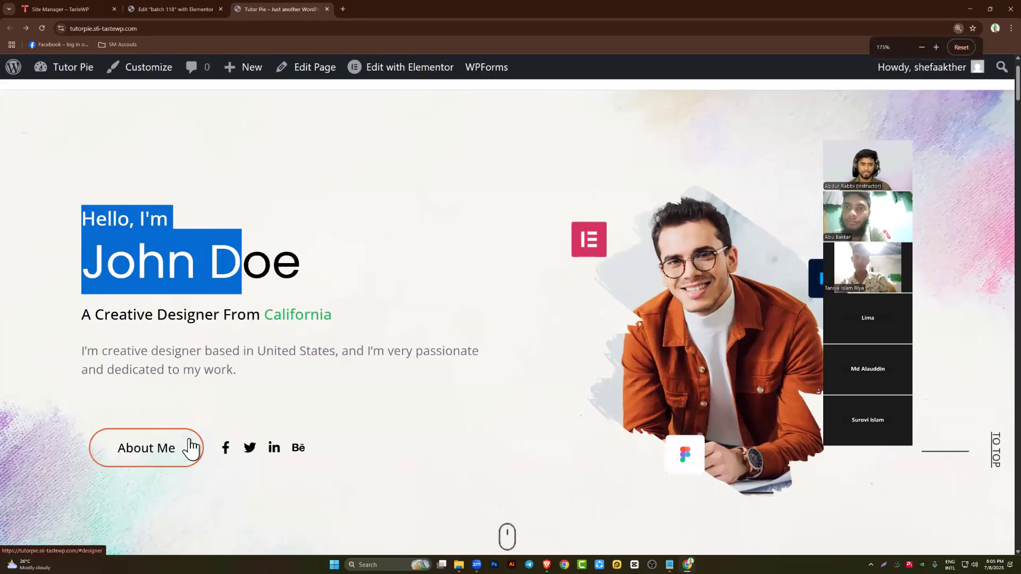
{"action": "key", "text": "ctrl+plus"}
{"action": "scroll", "coordinate": [137, 444], "scroll_direction": "down", "scroll_amount": 2}
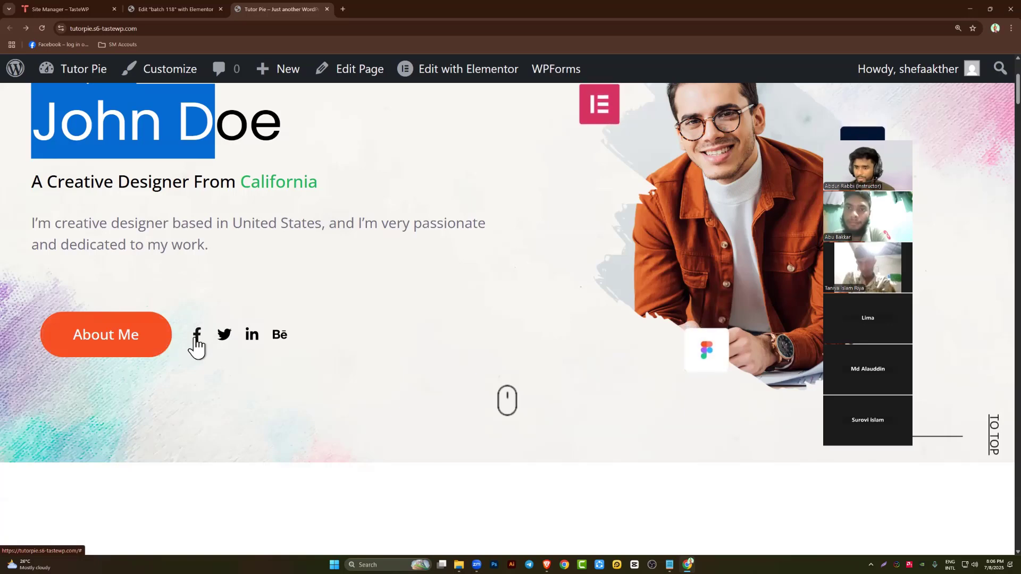
{"action": "left_click", "coordinate": [197, 339]}
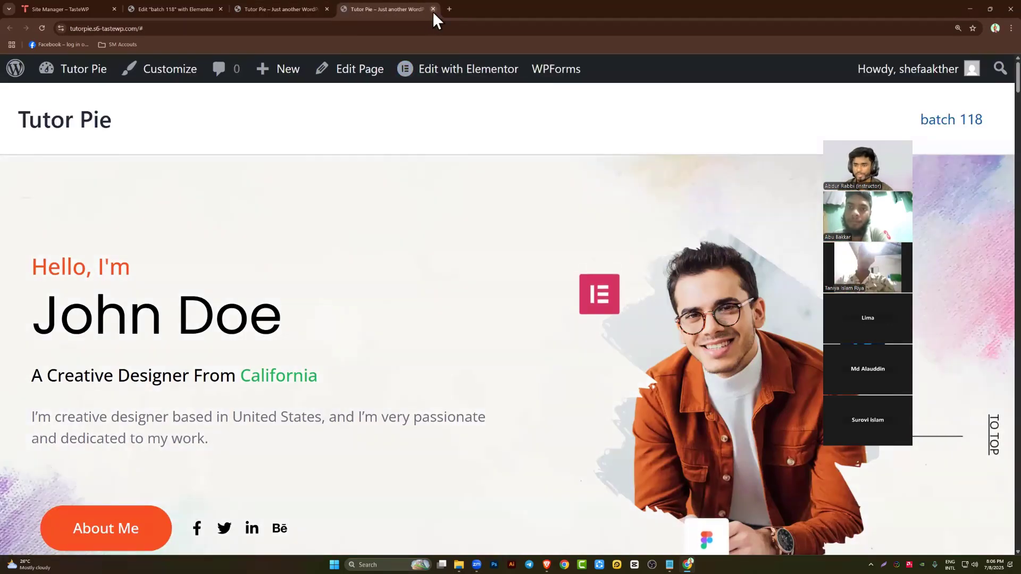
{"action": "left_click", "coordinate": [432, 9]}
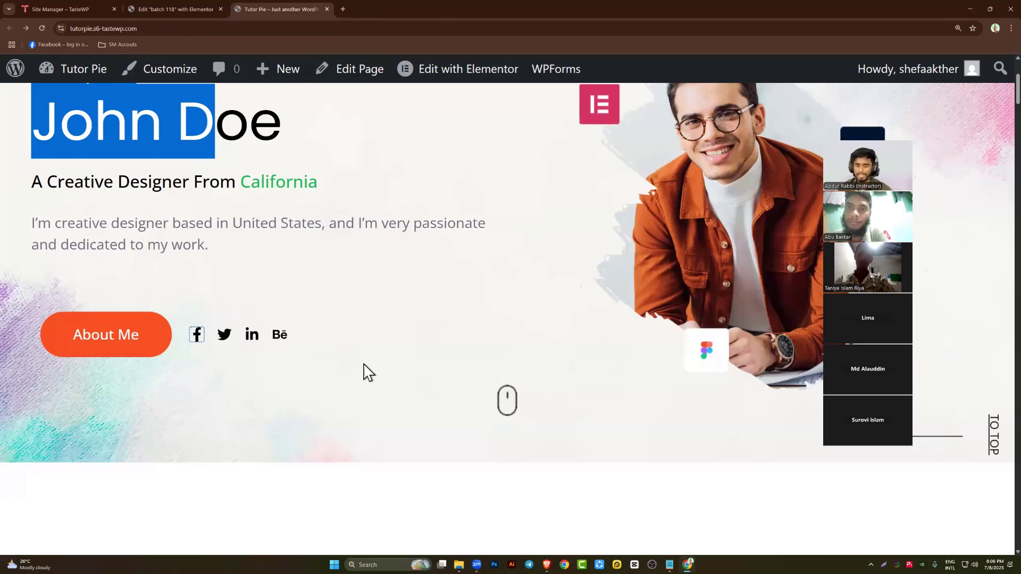
Examine the hero section's tagline, portrait and overall layout at different zoom levels, clearing the text highlight
{"action": "key", "text": "ctrl+minus"}
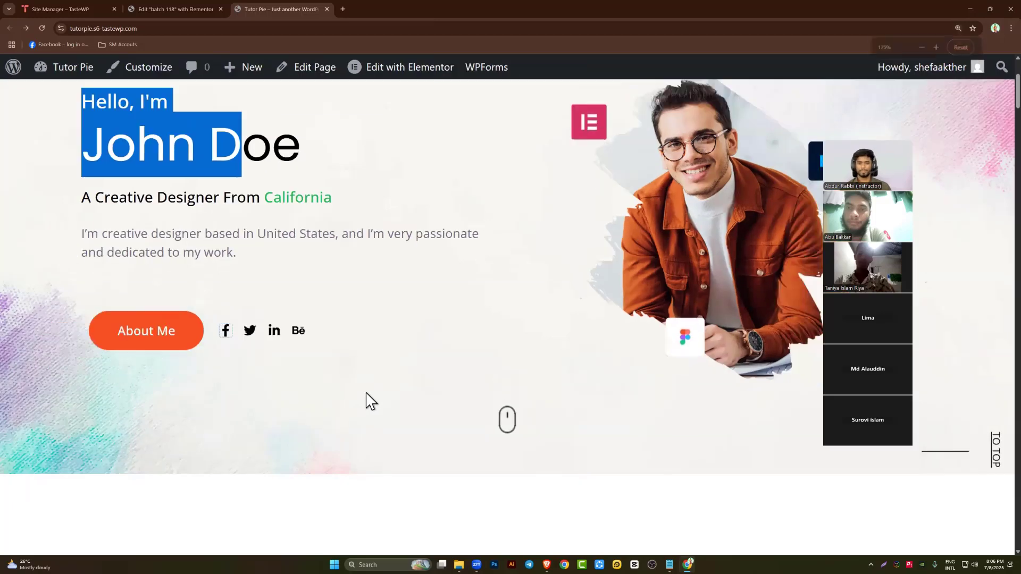
{"action": "left_click_drag", "start_coordinate": [92, 198], "coordinate": [357, 203]}
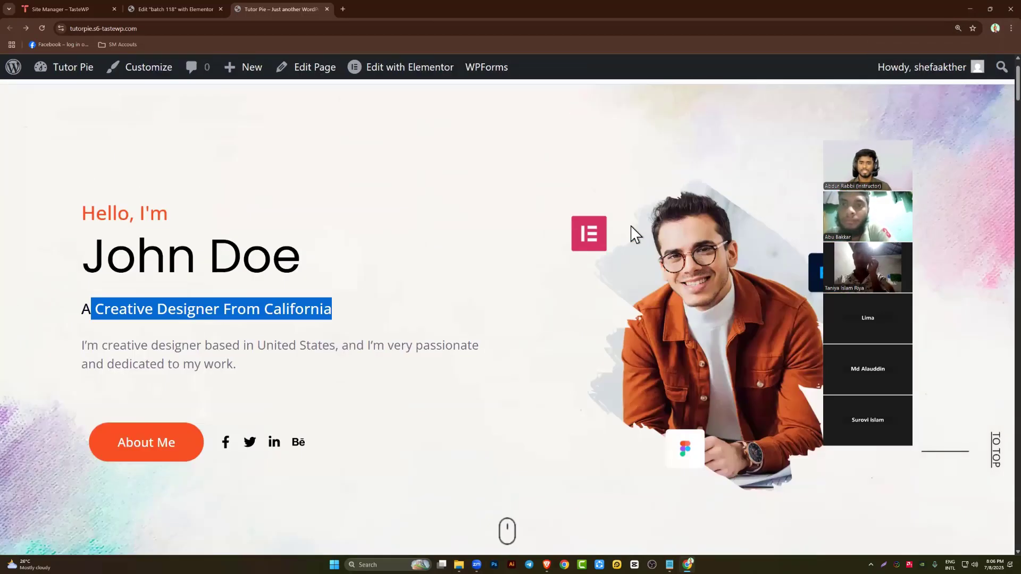
{"action": "scroll", "coordinate": [611, 239], "scroll_direction": "up", "scroll_amount": 1}
{"action": "key", "text": "ctrl+plus"}
{"action": "key", "text": "ctrl+minus"}
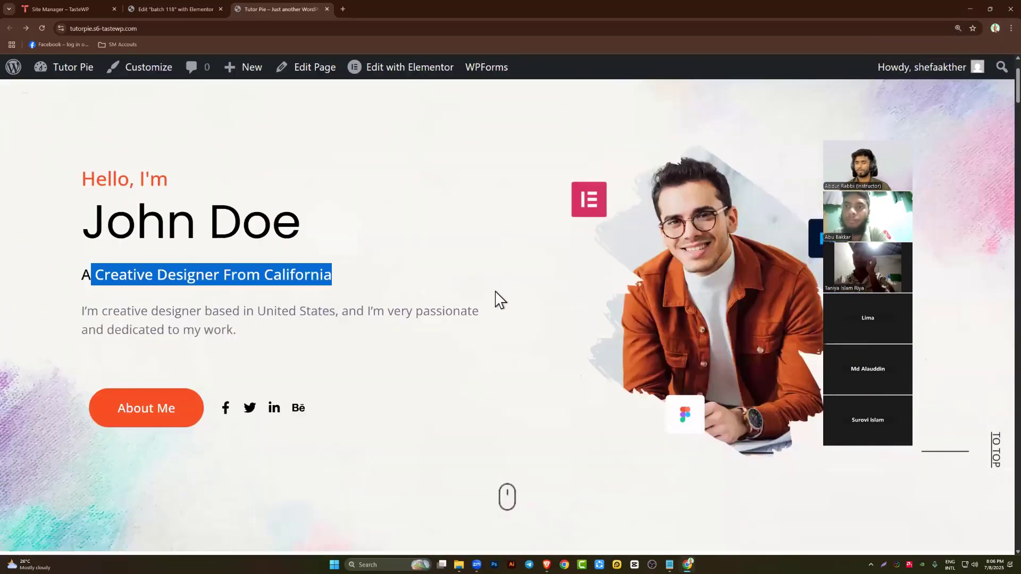
{"action": "scroll", "coordinate": [451, 300], "scroll_direction": "down", "scroll_amount": 5}
{"action": "key", "text": "ctrl+minus"}
{"action": "key", "text": "ctrl+minus"}
{"action": "scroll", "coordinate": [428, 278], "scroll_direction": "up", "scroll_amount": 6}
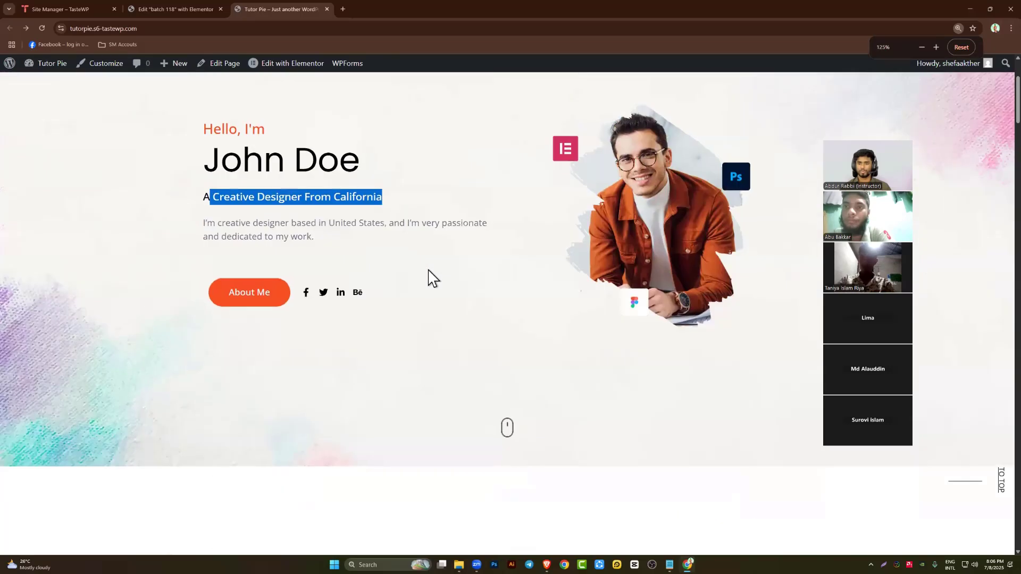
{"action": "left_click", "coordinate": [390, 248]}
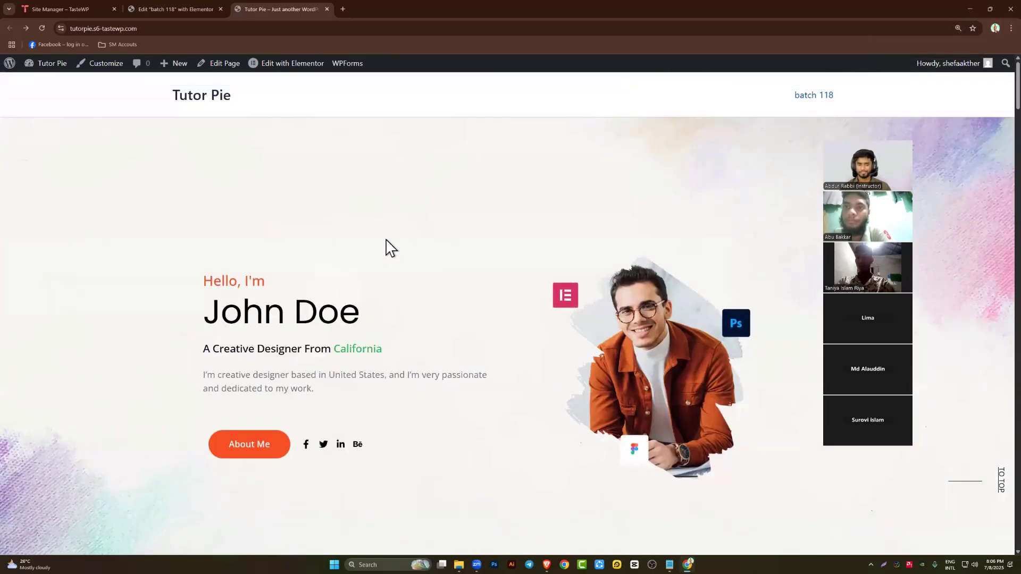
Examine the live page's feature blurbs, the "I Can Design Anything You Want" introduction and the "My Amazing Works" portfolio section
{"action": "scroll", "coordinate": [404, 282], "scroll_direction": "down", "scroll_amount": 5}
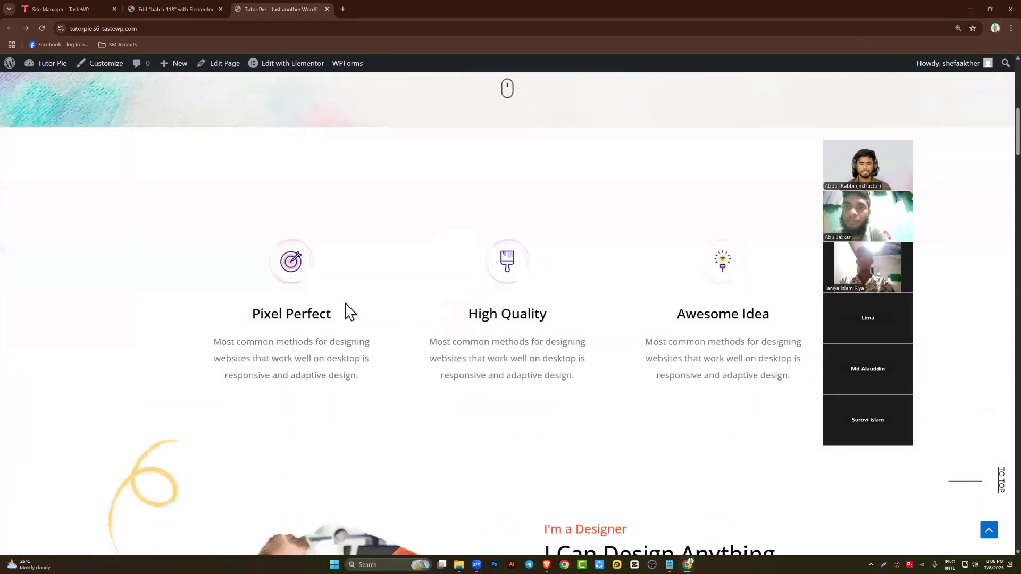
{"action": "scroll", "coordinate": [404, 298], "scroll_direction": "down", "scroll_amount": 3}
{"action": "scroll", "coordinate": [370, 262], "scroll_direction": "up", "scroll_amount": 2}
{"action": "scroll", "coordinate": [606, 267], "scroll_direction": "down", "scroll_amount": 5}
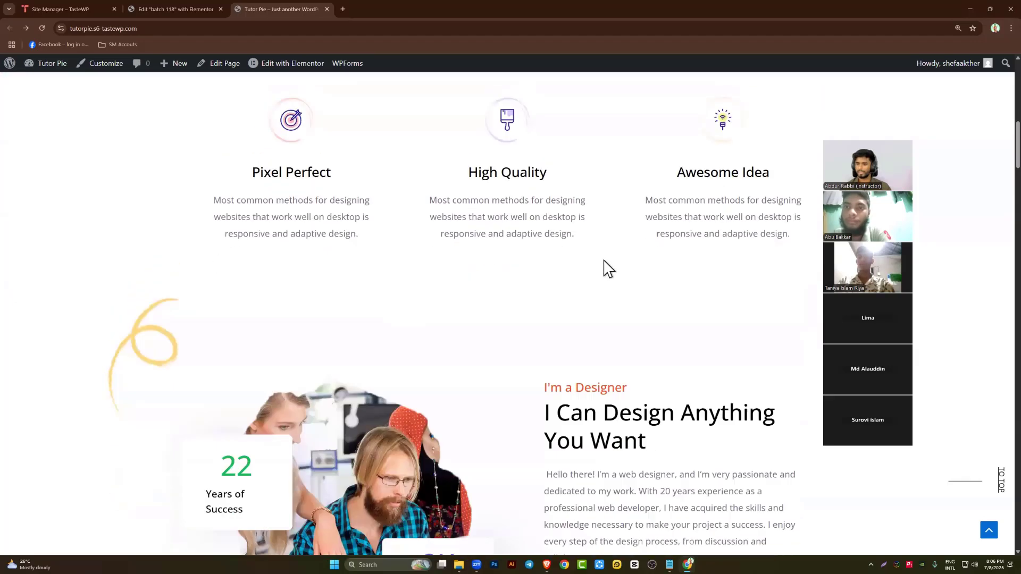
{"action": "left_click_drag", "start_coordinate": [545, 195], "coordinate": [707, 326]}
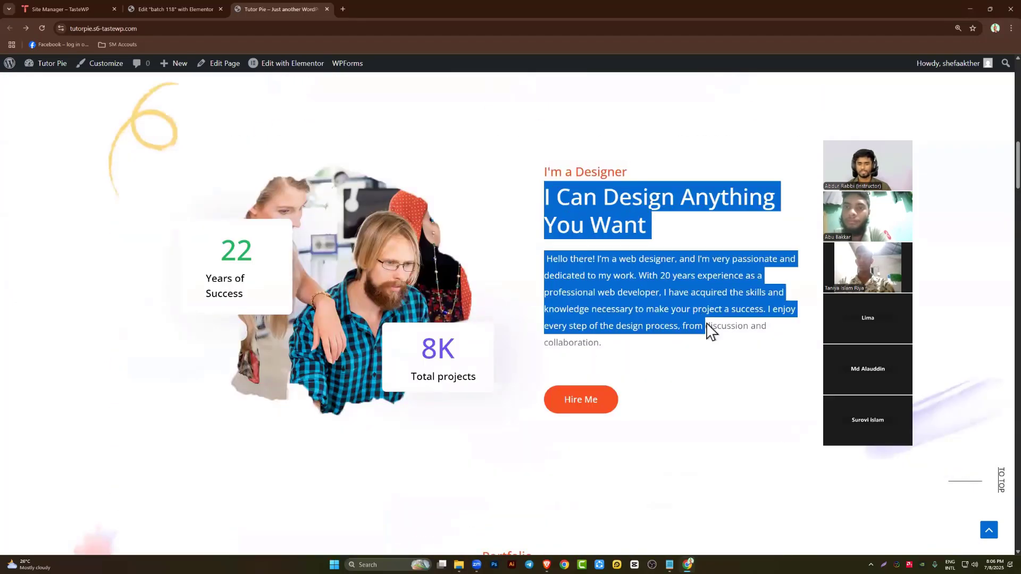
{"action": "left_click", "coordinate": [590, 216]}
{"action": "scroll", "coordinate": [564, 232], "scroll_direction": "down", "scroll_amount": 6}
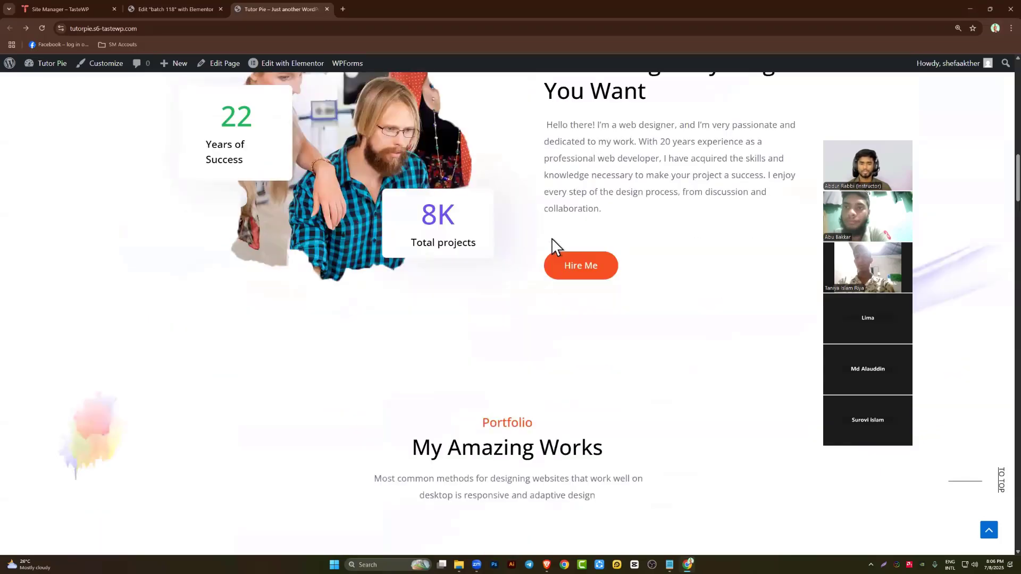
{"action": "left_click_drag", "start_coordinate": [391, 234], "coordinate": [596, 256]}
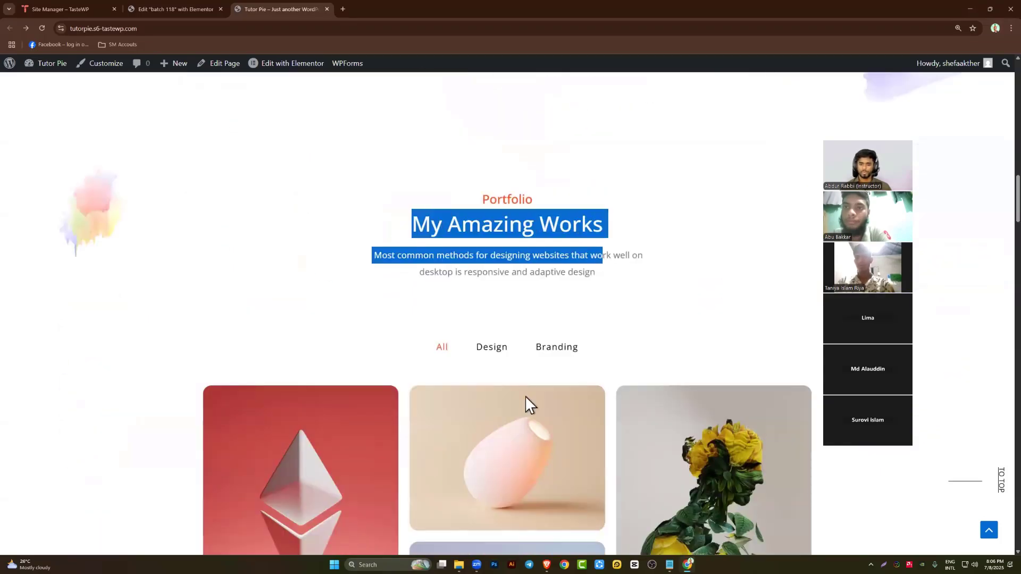
{"action": "scroll", "coordinate": [525, 395], "scroll_direction": "down", "scroll_amount": 20}
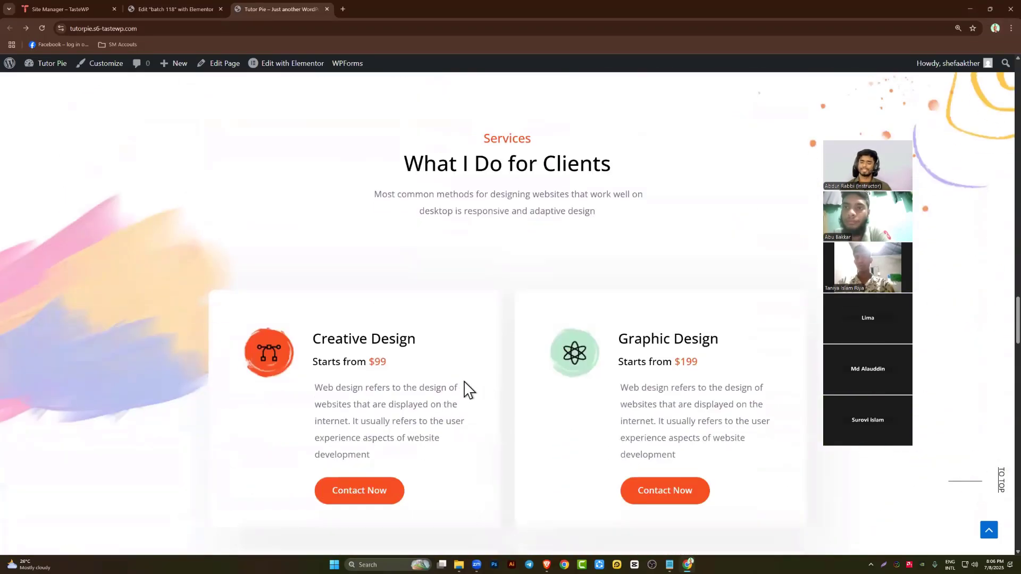
Examine the live page's services, client logos, contact details, map and footer, and return to the top of the page
{"action": "scroll", "coordinate": [656, 546], "scroll_direction": "down", "scroll_amount": 3}
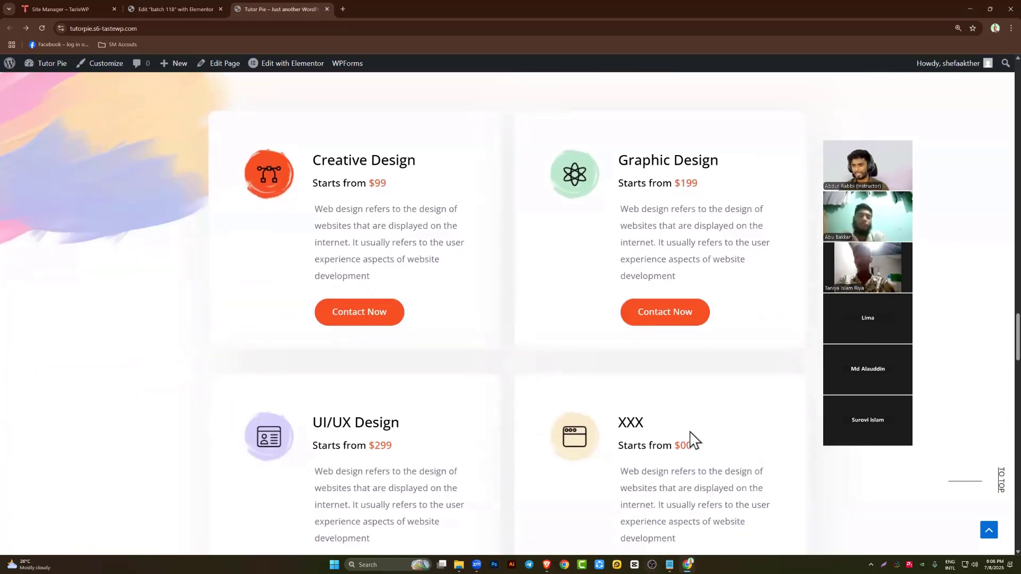
{"action": "scroll", "coordinate": [697, 425], "scroll_direction": "down", "scroll_amount": 15}
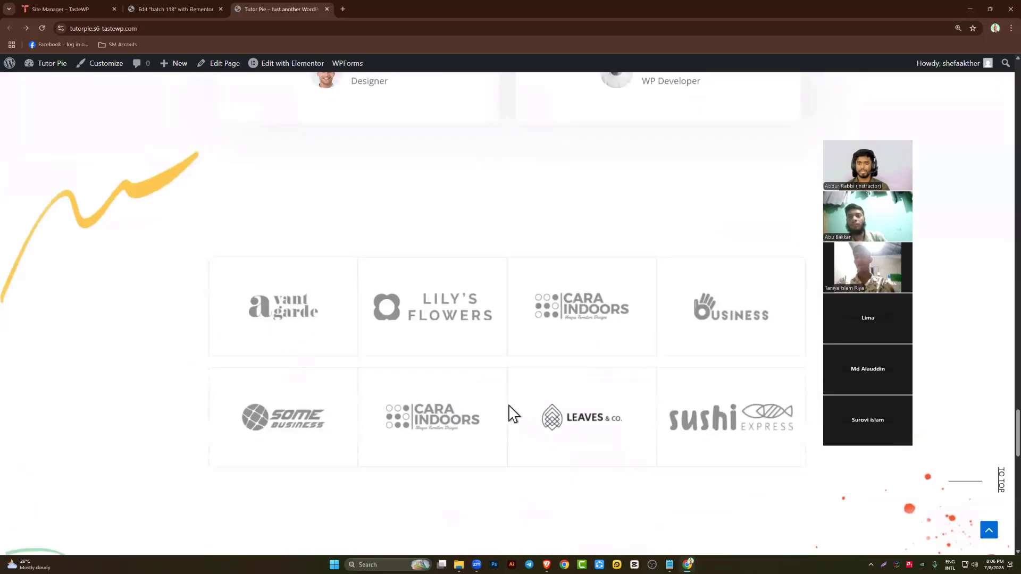
{"action": "scroll", "coordinate": [510, 414], "scroll_direction": "down", "scroll_amount": 8}
{"action": "scroll", "coordinate": [326, 319], "scroll_direction": "up", "scroll_amount": 5}
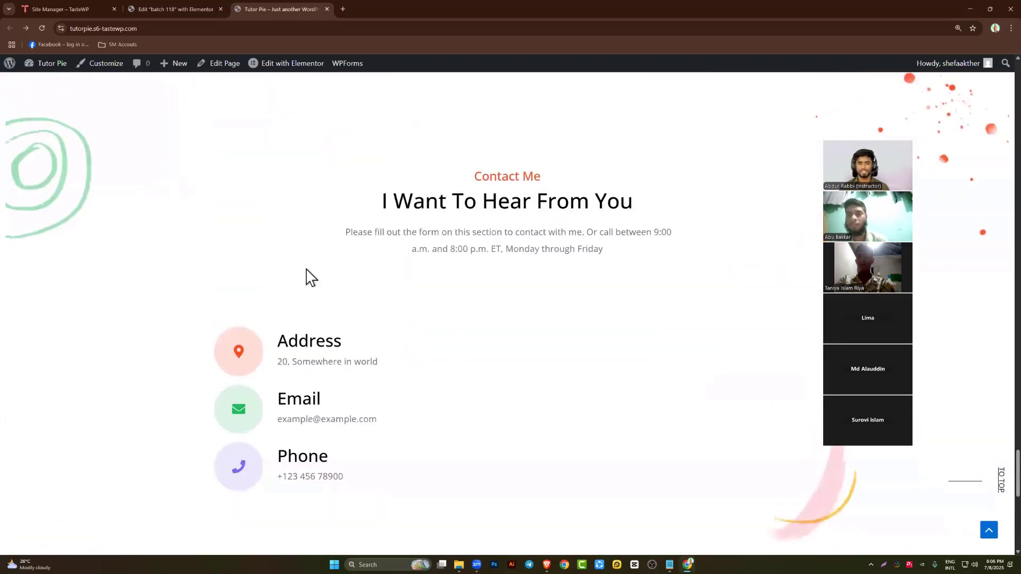
{"action": "left_click_drag", "start_coordinate": [276, 334], "coordinate": [369, 417]}
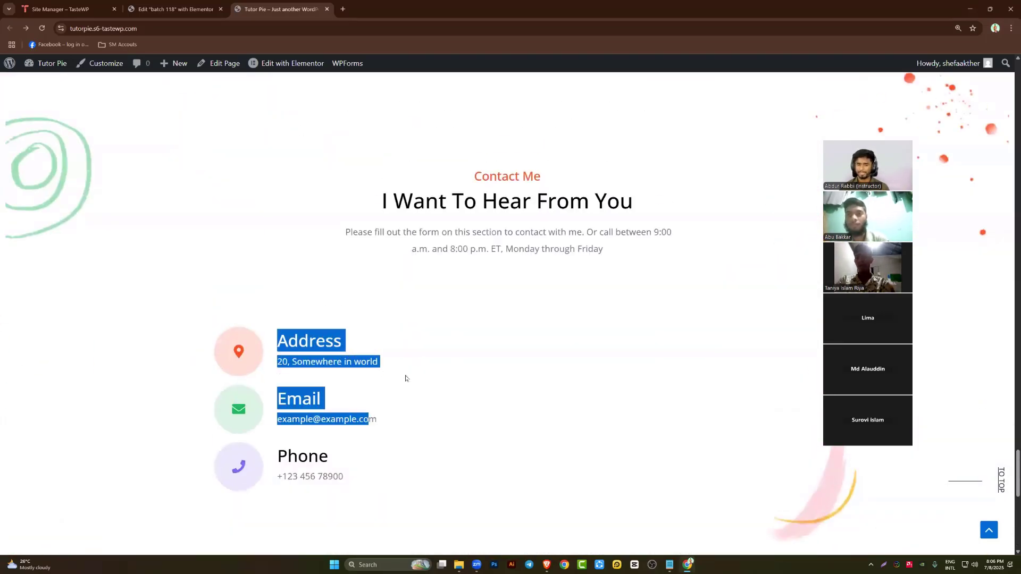
{"action": "scroll", "coordinate": [405, 378], "scroll_direction": "down", "scroll_amount": 5}
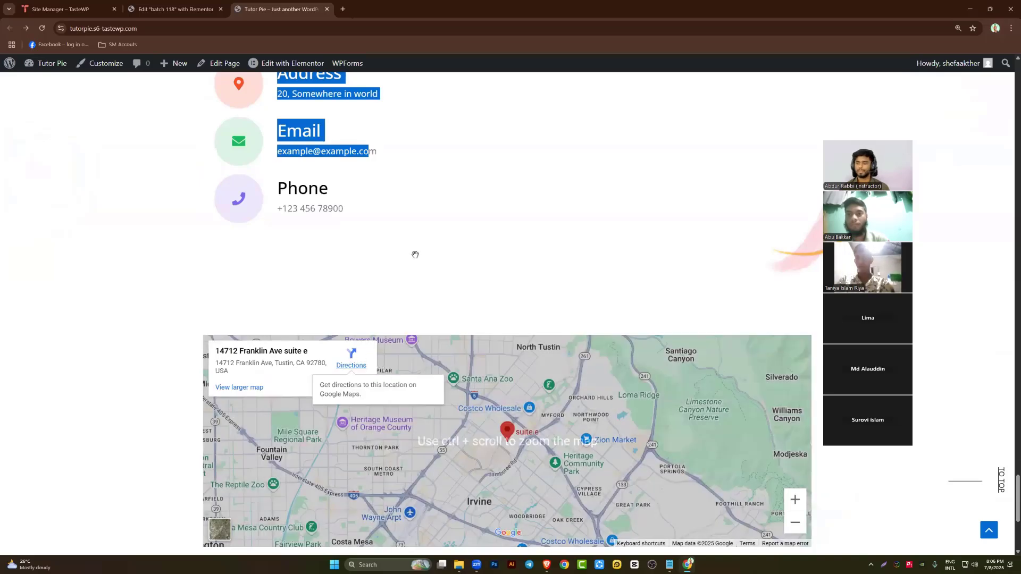
{"action": "scroll", "coordinate": [415, 254], "scroll_direction": "down", "scroll_amount": 3}
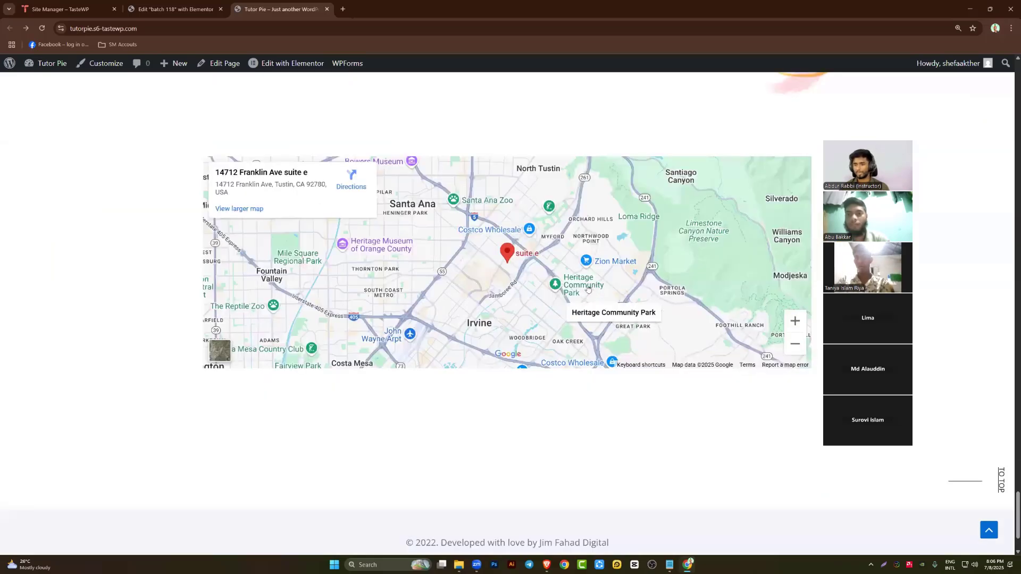
{"action": "scroll", "coordinate": [423, 218], "scroll_direction": "up", "scroll_amount": 10}
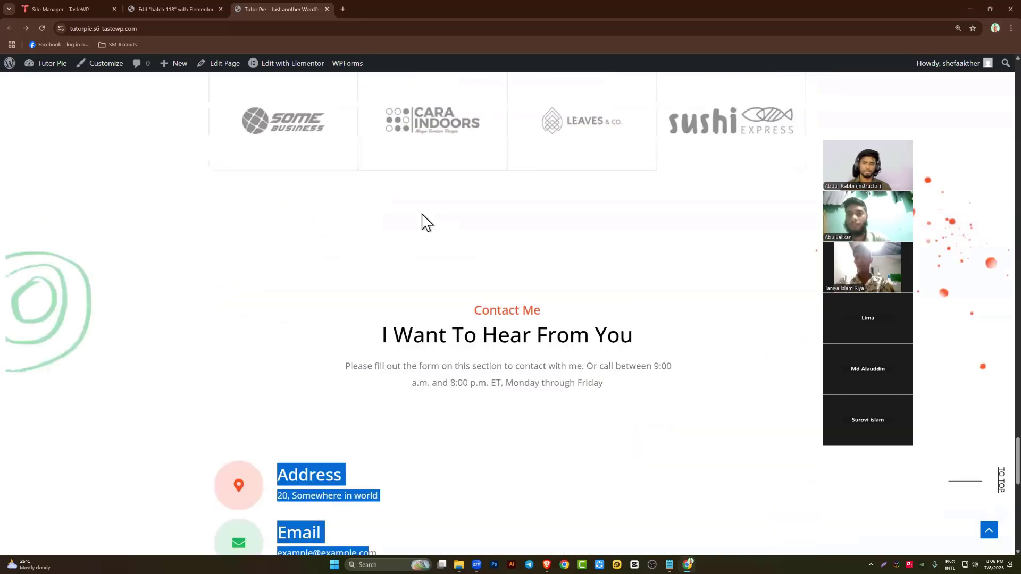
{"action": "left_click", "coordinate": [987, 530]}
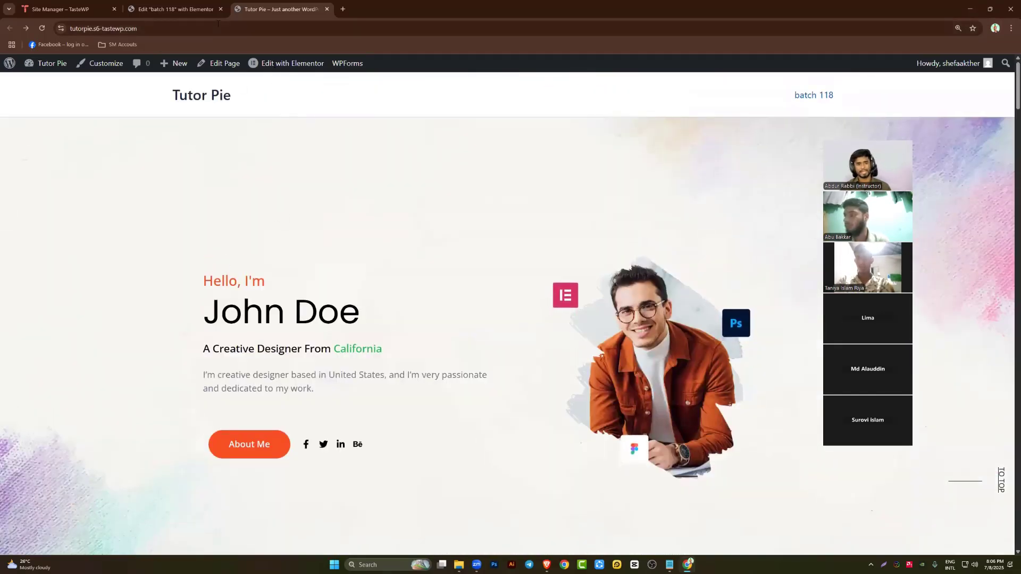
Switch to the Elementor editor, mark up the template's header and navigation menu on a screen capture, and dismiss the capture
{"action": "left_click", "coordinate": [176, 9]}
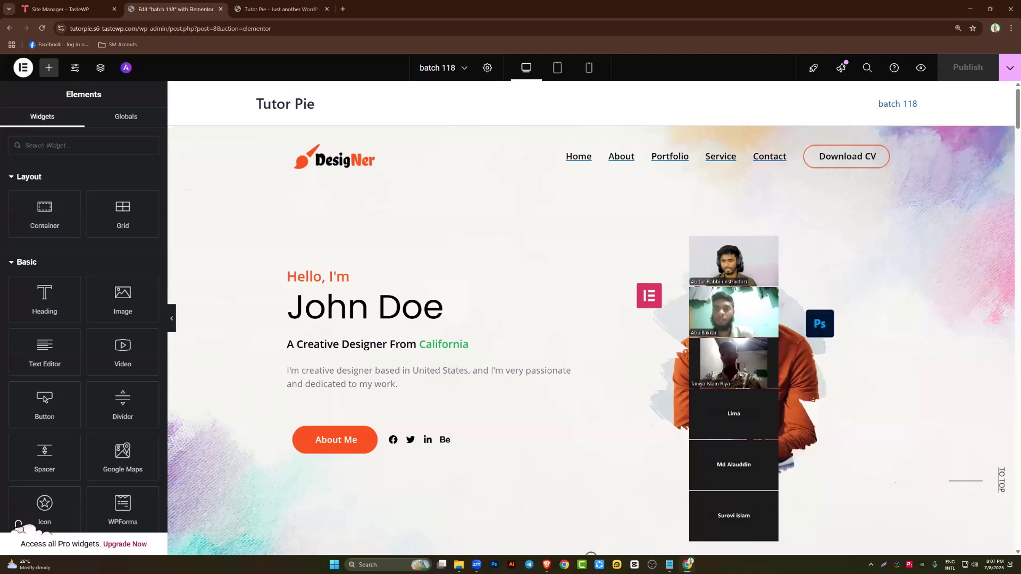
{"action": "left_click", "coordinate": [884, 564]}
{"action": "left_click_drag", "start_coordinate": [261, 100], "coordinate": [998, 552]}
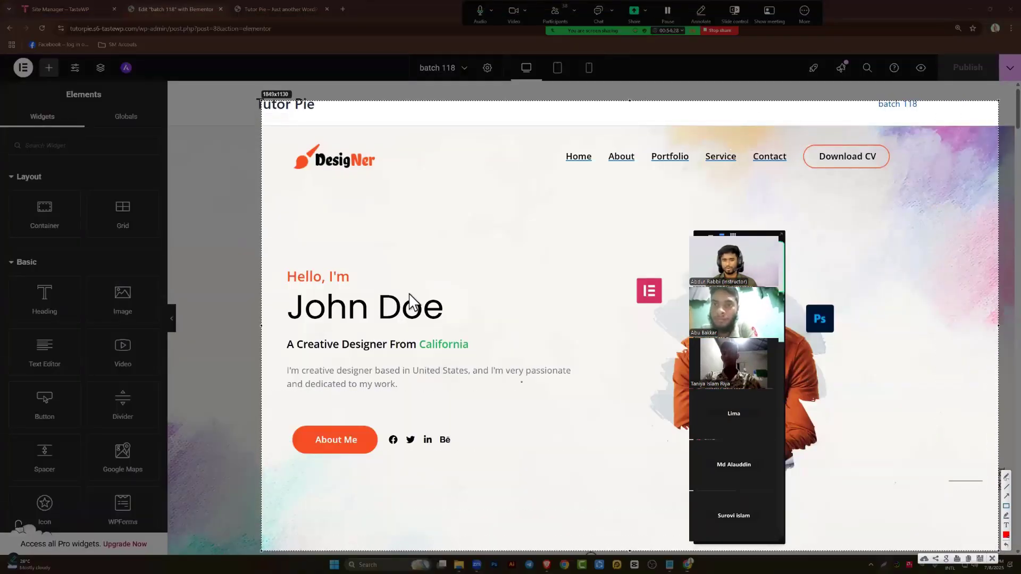
{"action": "mouse_move", "coordinate": [296, 134]}
{"action": "left_mouse_down"}
{"action": "mouse_move", "coordinate": [725, 186]}
{"action": "mouse_move", "coordinate": [875, 192]}
{"action": "mouse_move", "coordinate": [901, 181]}
{"action": "left_mouse_up"}
{"action": "left_click_drag", "start_coordinate": [558, 147], "coordinate": [584, 172]}
{"action": "mouse_move", "coordinate": [602, 143]}
{"action": "left_mouse_down"}
{"action": "mouse_move", "coordinate": [645, 172]}
{"action": "mouse_move", "coordinate": [791, 172]}
{"action": "left_mouse_up"}
{"action": "right_click", "coordinate": [618, 166]}
{"action": "left_click", "coordinate": [647, 223]}
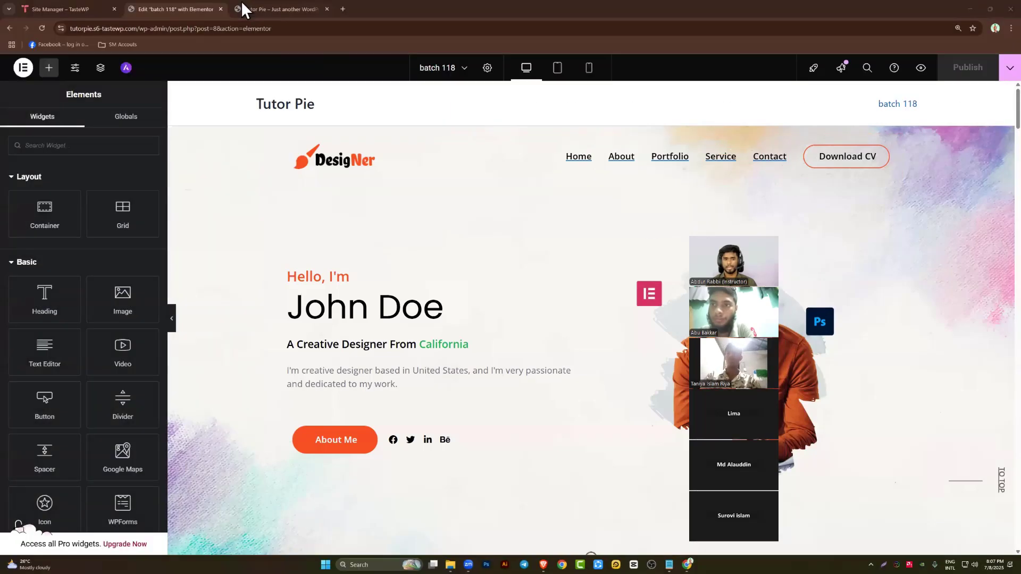
Return to the live site and examine the theme header's Tutor Pie title and batch 118 menu link, clearing the text highlight
{"action": "left_click", "coordinate": [243, 5]}
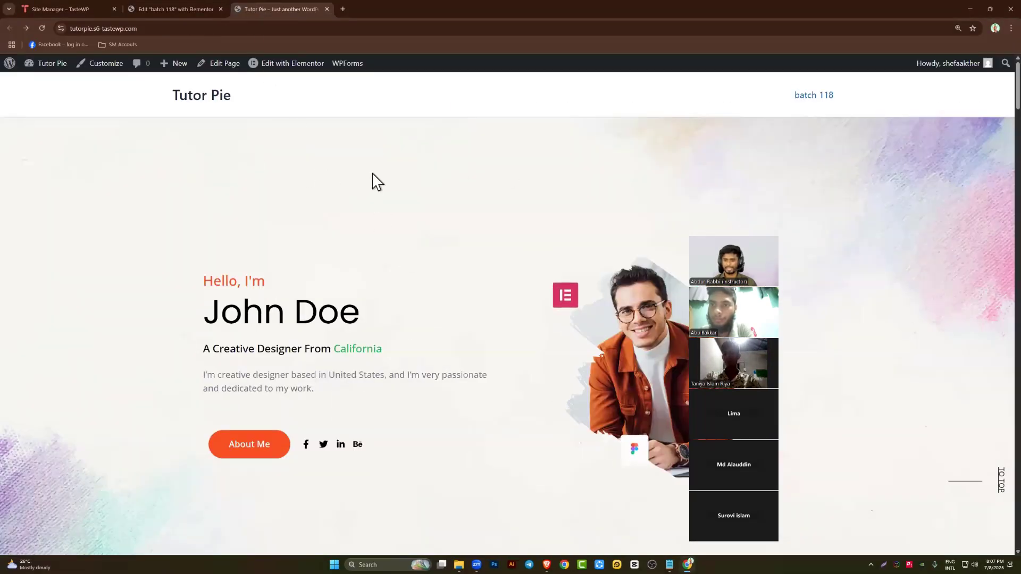
{"action": "left_click_drag", "start_coordinate": [232, 96], "coordinate": [175, 106]}
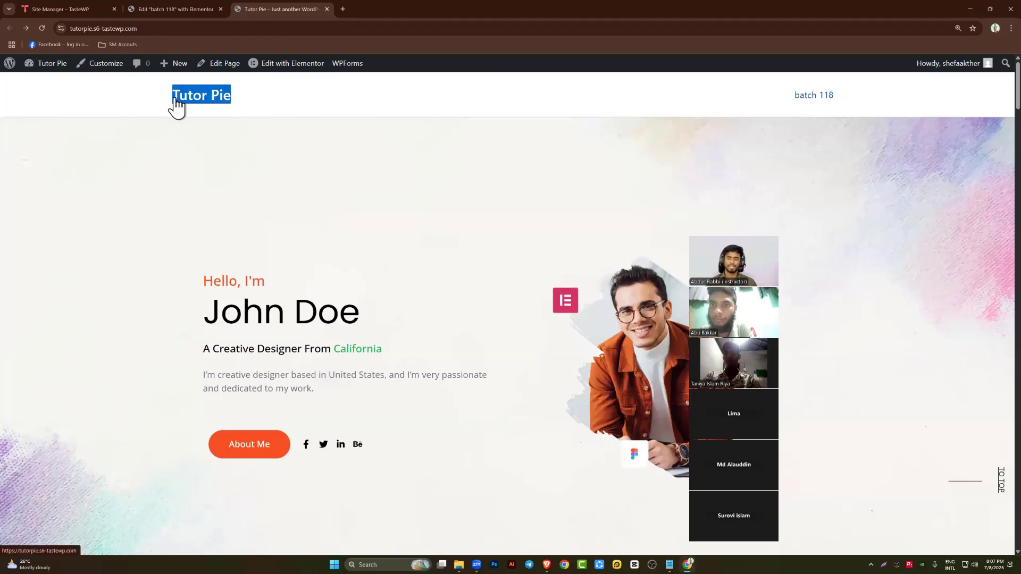
{"action": "left_click_drag", "start_coordinate": [858, 107], "coordinate": [794, 95]}
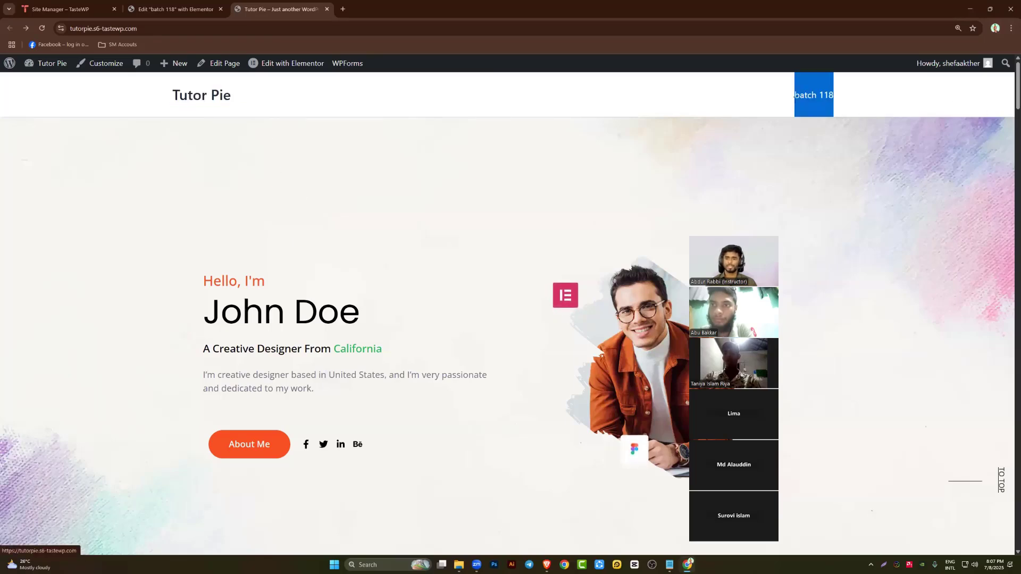
{"action": "left_click", "coordinate": [633, 114]}
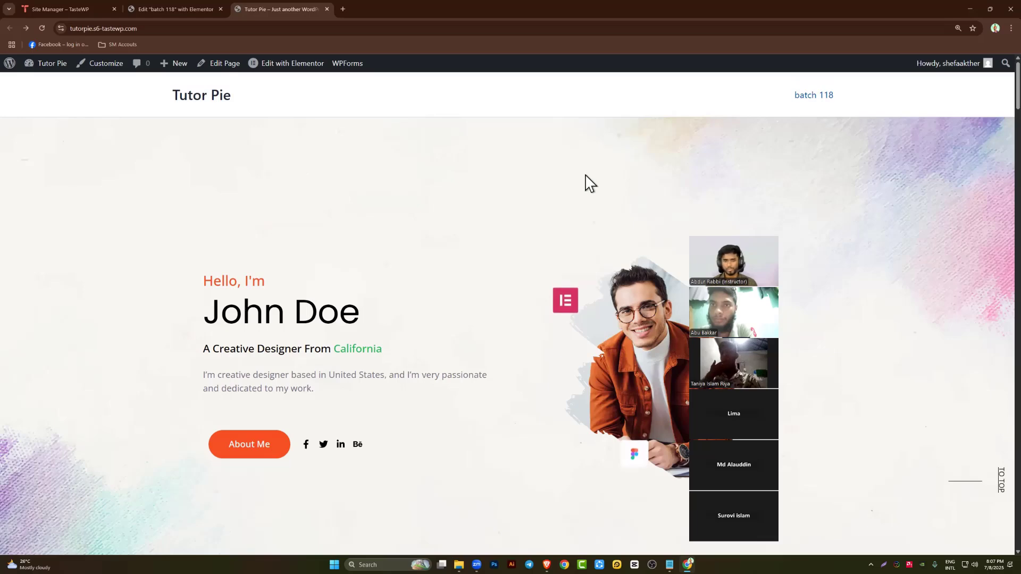
In the Elementor editor's site settings, set the default page layout to Elementor Canvas, save the changes and close the settings
{"action": "left_click", "coordinate": [176, 9]}
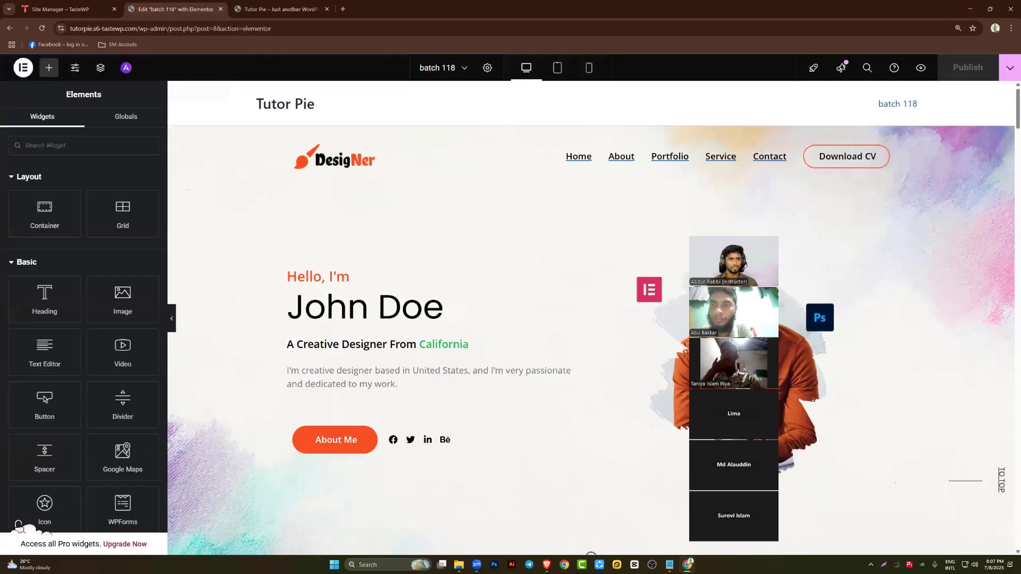
{"action": "left_click", "coordinate": [77, 68]}
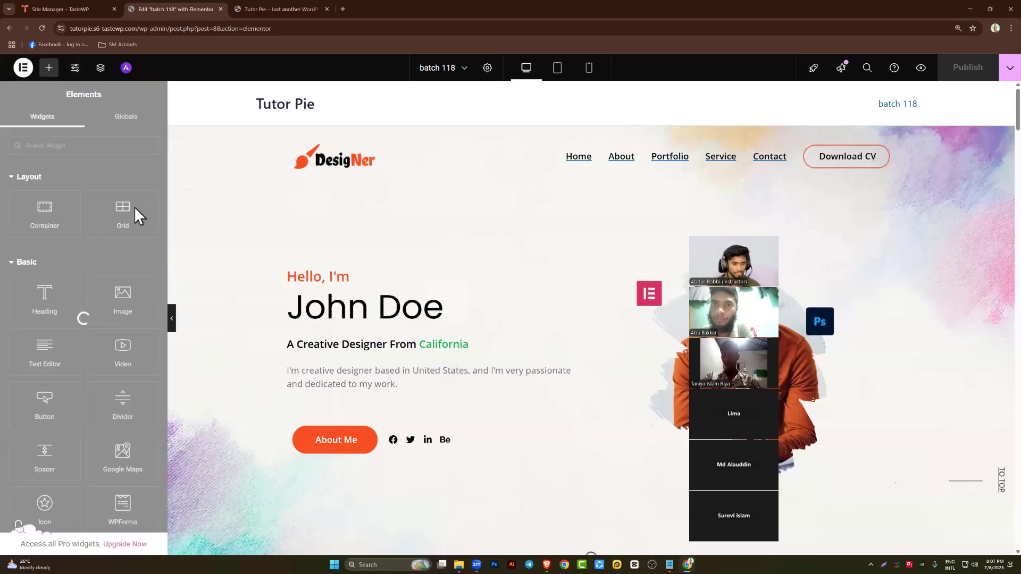
{"action": "scroll", "coordinate": [122, 257], "scroll_direction": "down", "scroll_amount": 2}
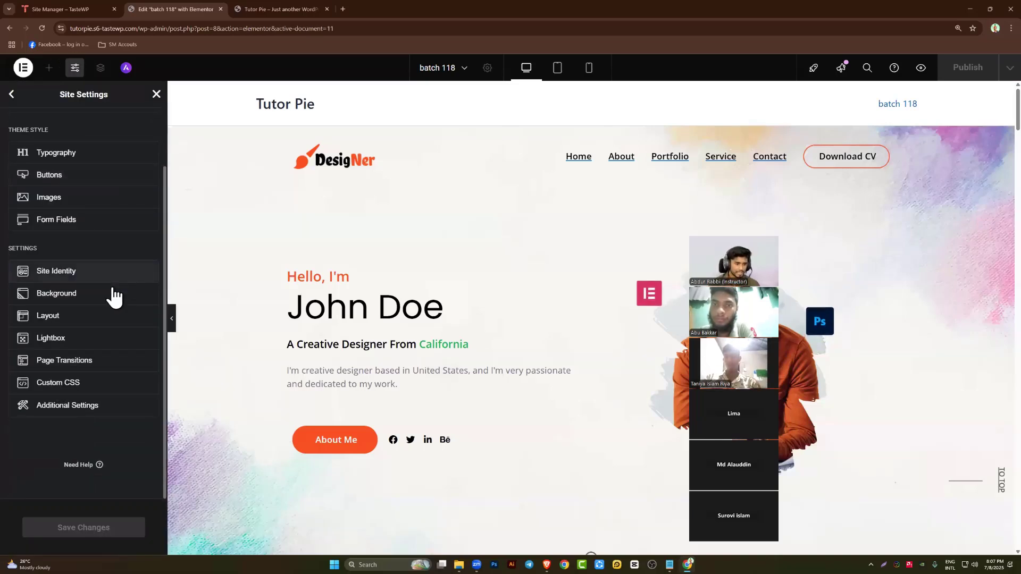
{"action": "left_click", "coordinate": [62, 319]}
{"action": "scroll", "coordinate": [131, 286], "scroll_direction": "down", "scroll_amount": 3}
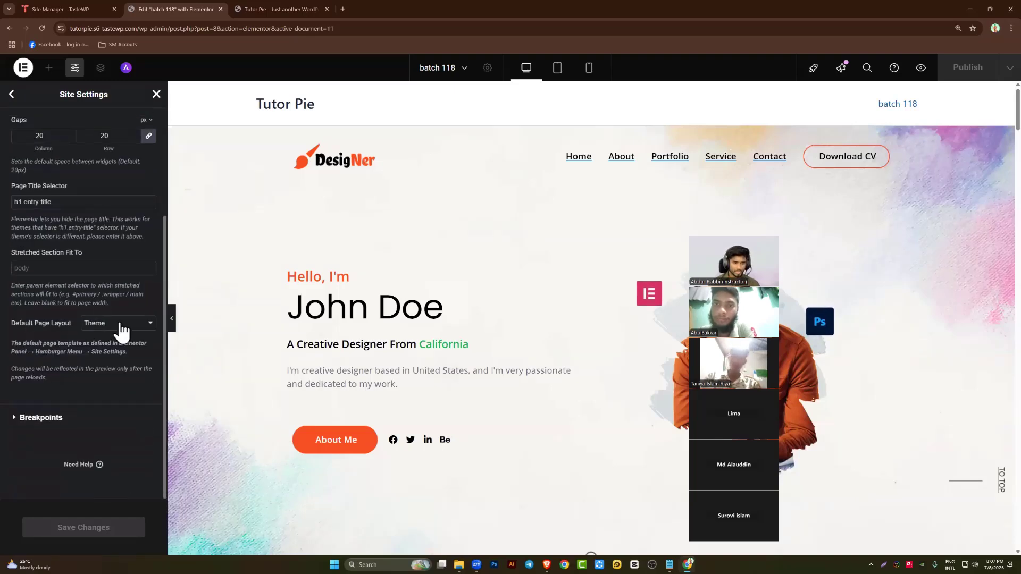
{"action": "left_click", "coordinate": [122, 325]}
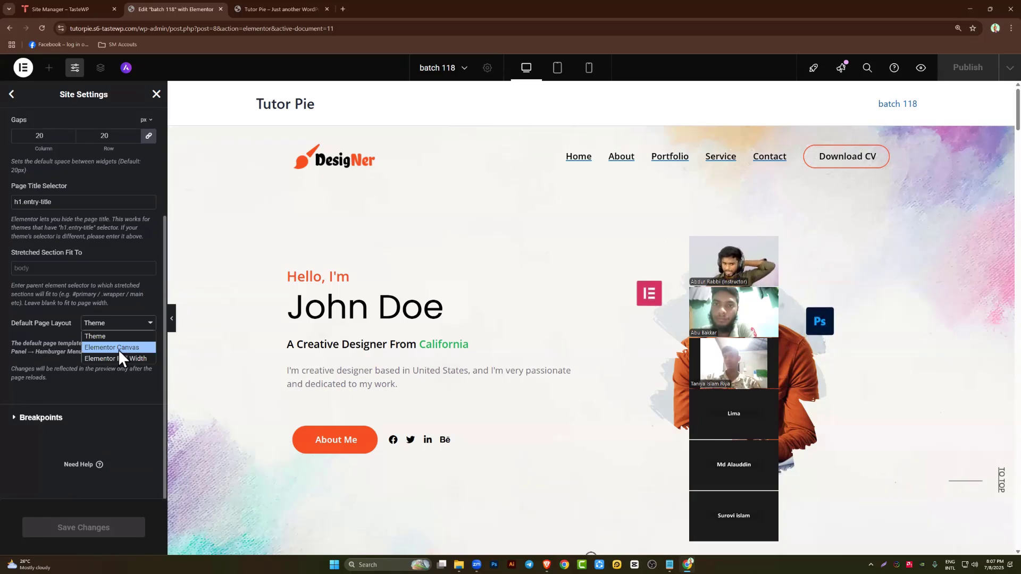
{"action": "left_click", "coordinate": [118, 350]}
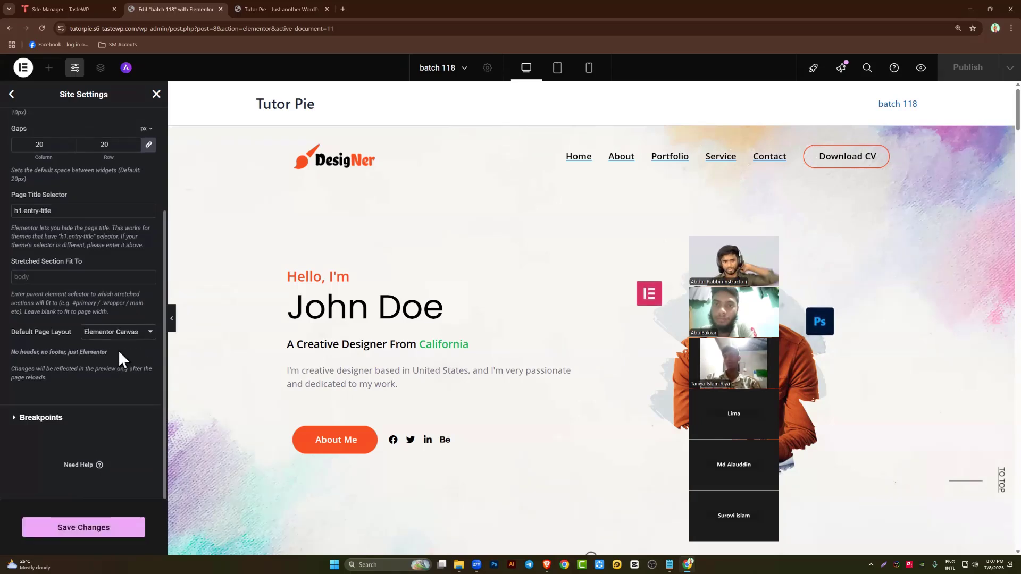
{"action": "left_click", "coordinate": [98, 532]}
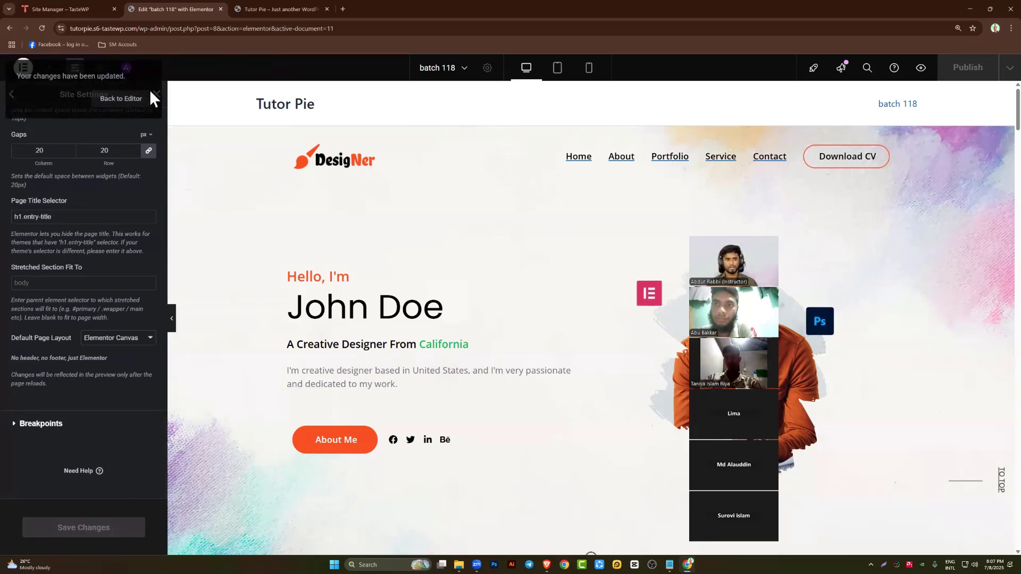
{"action": "left_click", "coordinate": [112, 218]}
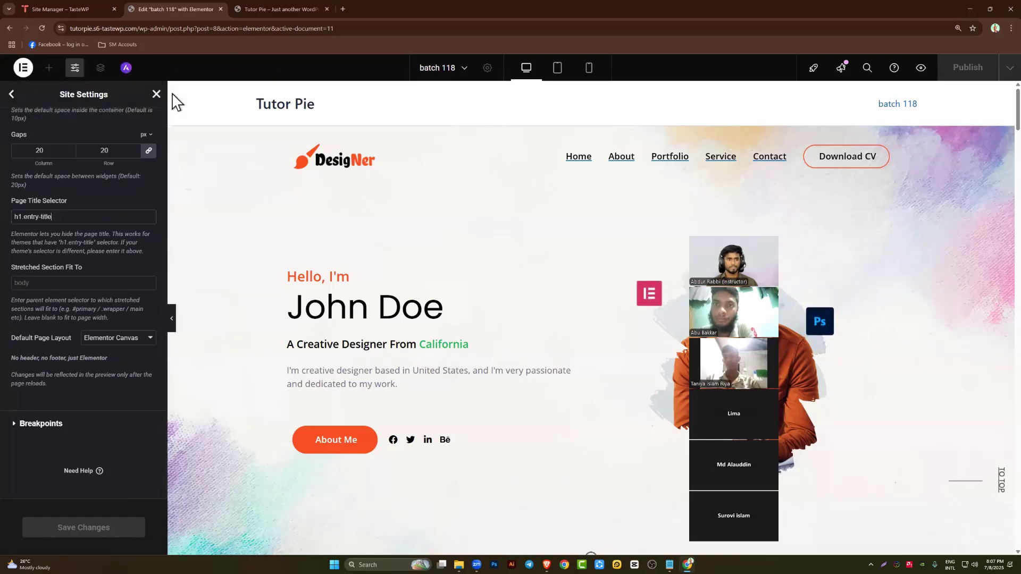
{"action": "left_click", "coordinate": [157, 95]}
Check the header of the reloaded live page with the Elementor Canvas layout, and return to the Elementor editor
{"action": "left_click", "coordinate": [255, 9]}
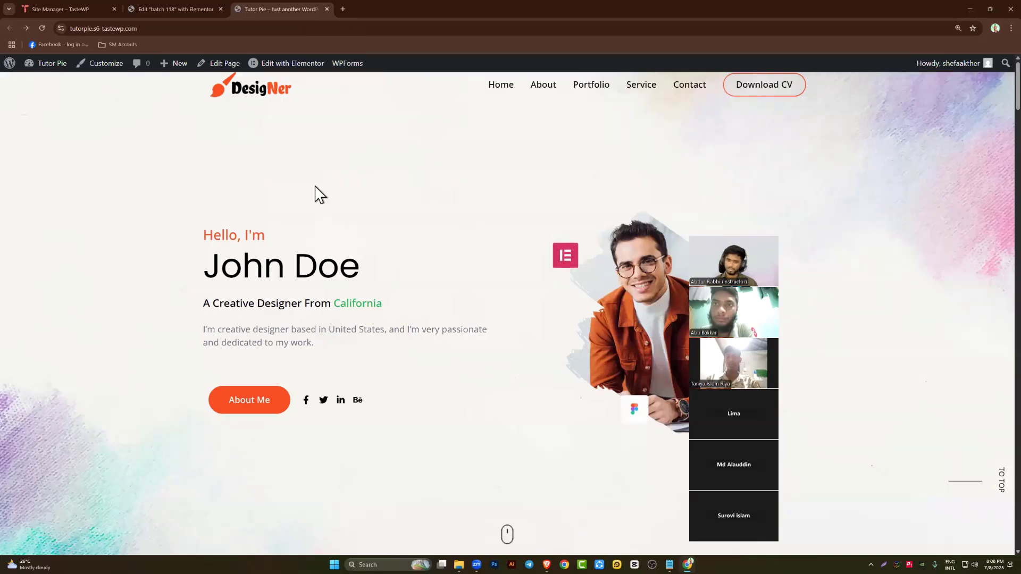
{"action": "left_click", "coordinate": [168, 8]}
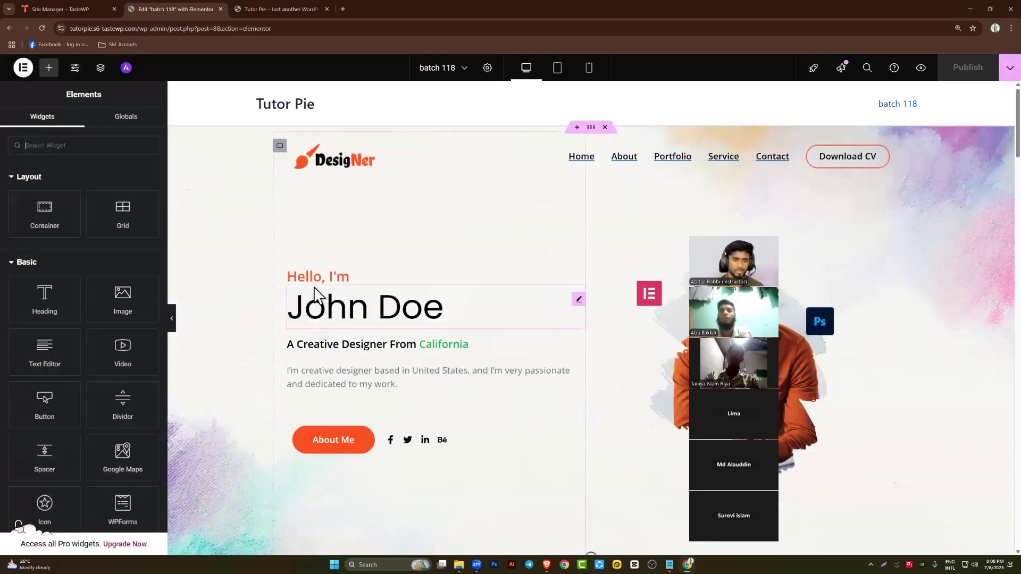
{"action": "key", "text": "ctrl+plus"}
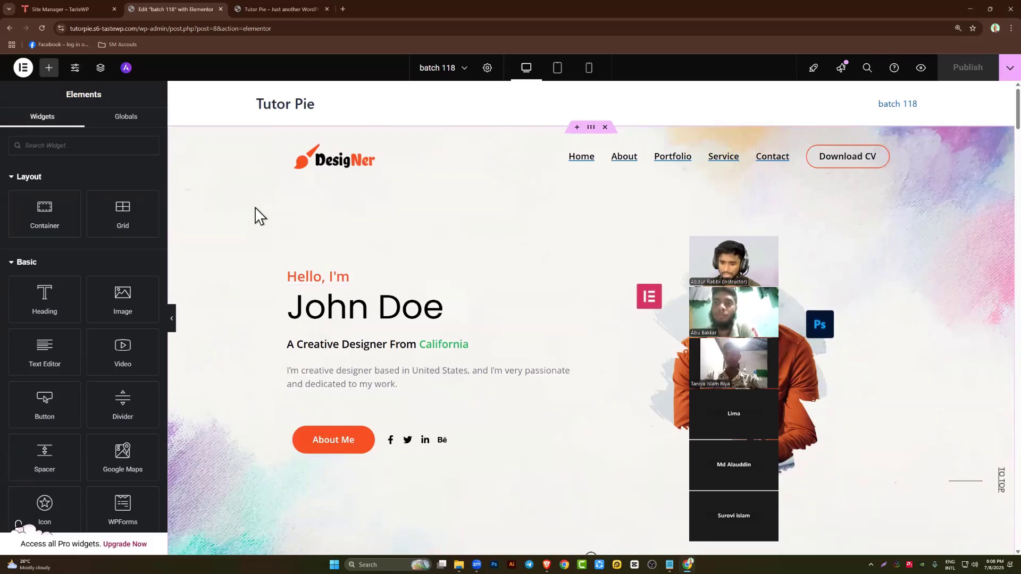
Open the header logo's image selection and upload the personal logo file from the portfolio's IMG folder to the media library
{"action": "left_click", "coordinate": [362, 174]}
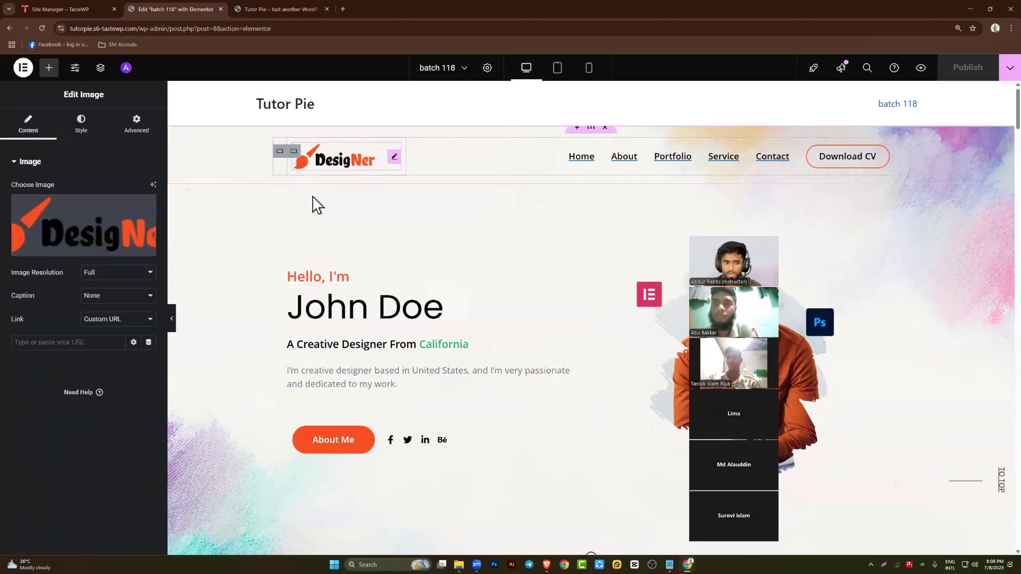
{"action": "left_click", "coordinate": [85, 250]}
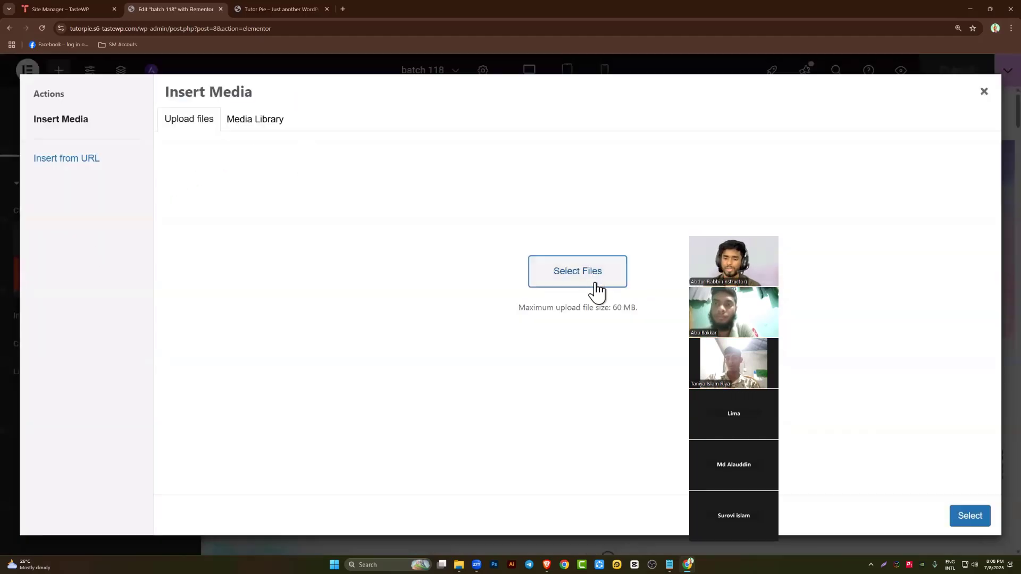
{"action": "left_click", "coordinate": [581, 314]}
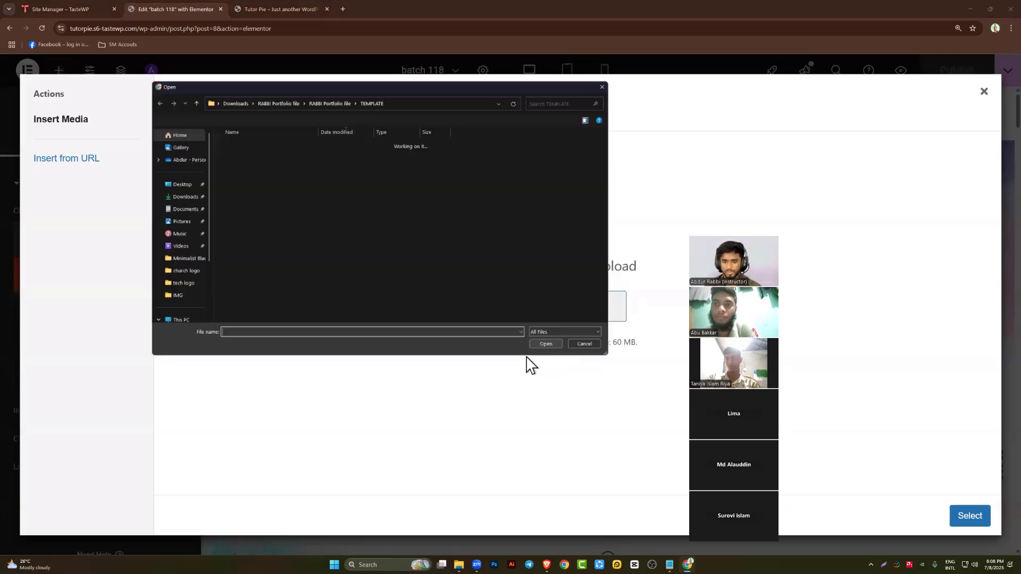
{"action": "left_click", "coordinate": [192, 100]}
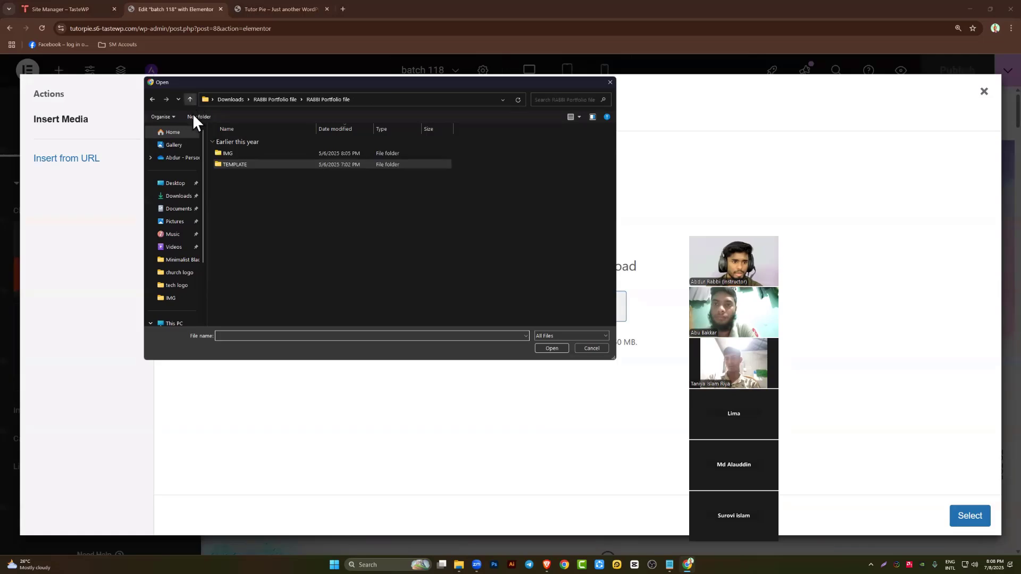
{"action": "double_click", "coordinate": [234, 157]}
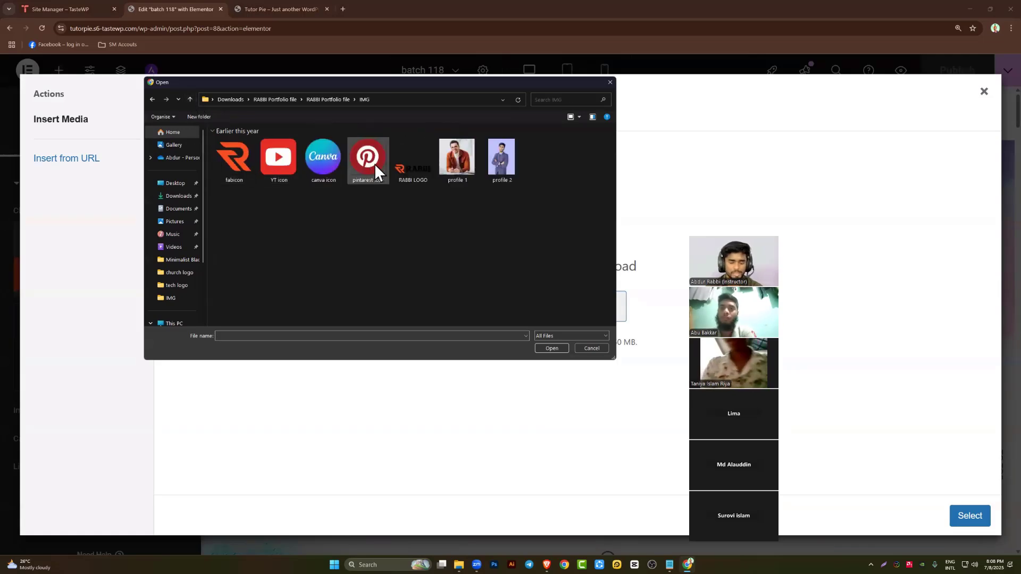
{"action": "left_click", "coordinate": [415, 178]}
{"action": "double_click", "coordinate": [414, 178]}
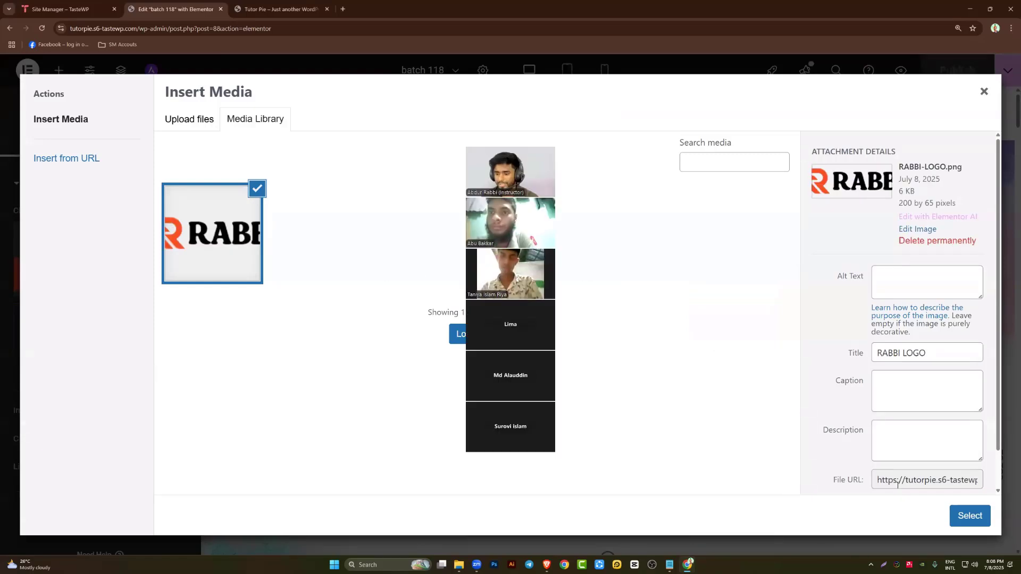
Mark up the uploaded logo's pixel dimensions in the attachment details on a screen capture, and dismiss the capture
{"action": "key", "text": "alt+shift+t"}
{"action": "left_click_drag", "start_coordinate": [815, 121], "coordinate": [986, 264]}
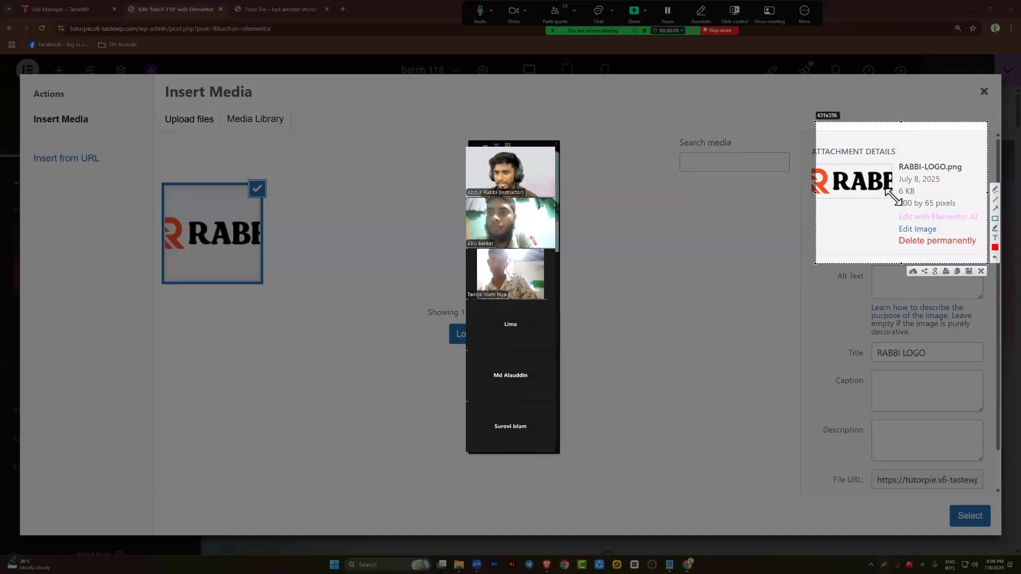
{"action": "left_click_drag", "start_coordinate": [895, 199], "coordinate": [968, 210]}
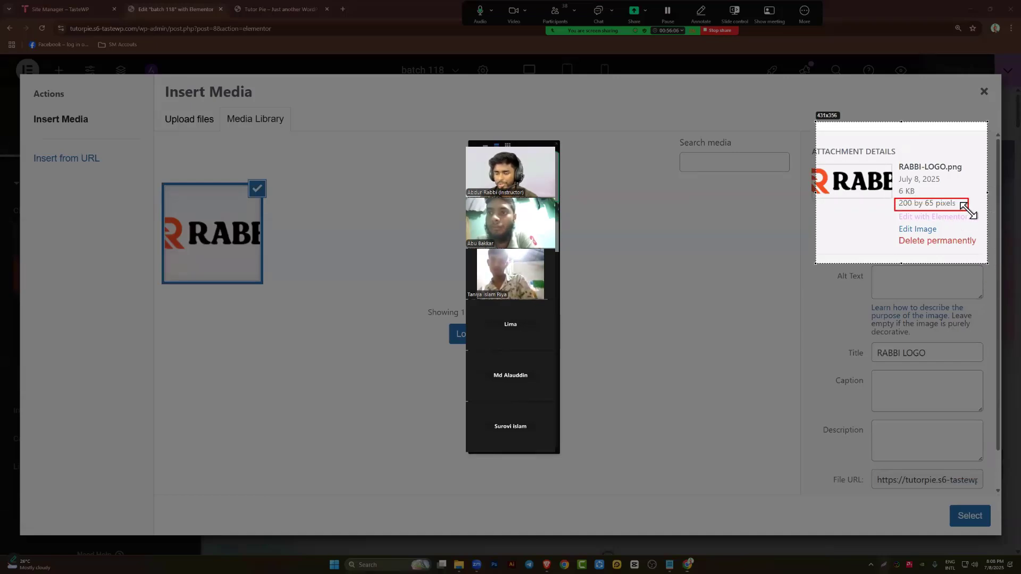
{"action": "right_click", "coordinate": [798, 185]}
{"action": "left_click", "coordinate": [838, 239]}
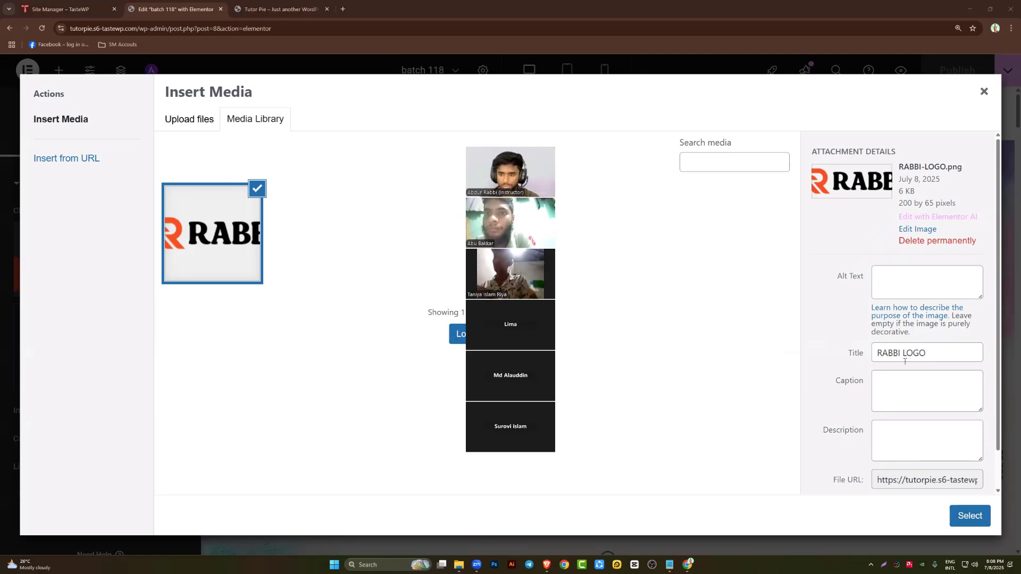
Insert the uploaded logo as the header's logo image
{"action": "left_click", "coordinate": [970, 516]}
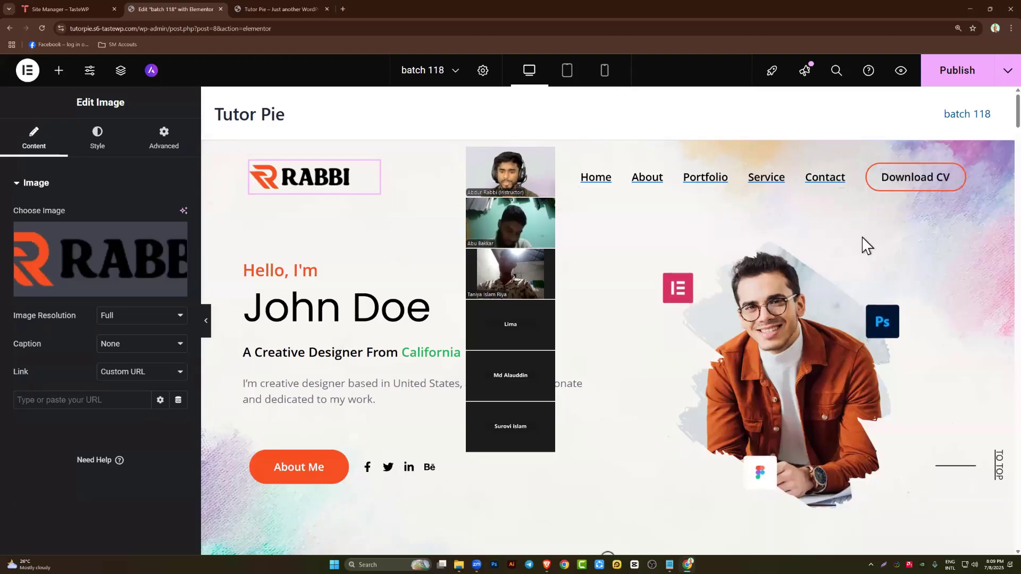
{"action": "left_click_drag", "start_coordinate": [530, 161], "coordinate": [863, 238]}
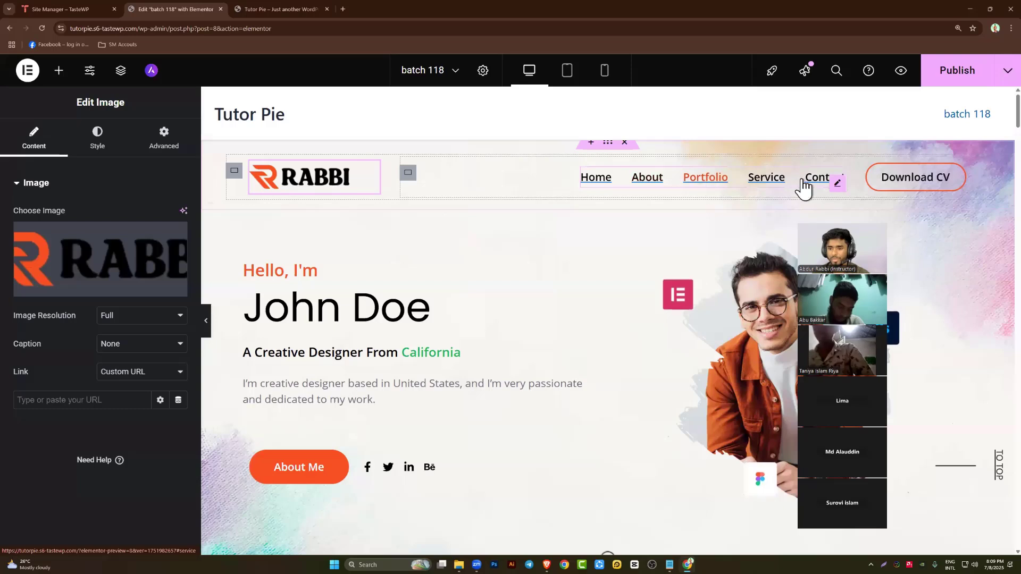
{"action": "left_click_drag", "start_coordinate": [814, 213], "coordinate": [878, 226]}
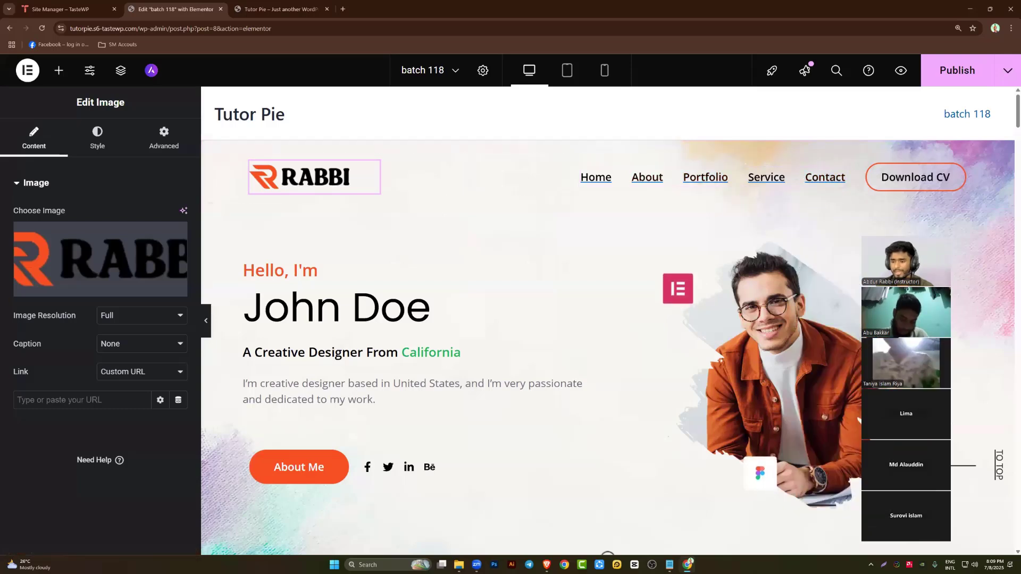
Select the header navigation menu, follow its Portfolio link, and examine the page sections that the menu items refer to
{"action": "left_click", "coordinate": [592, 181]}
{"action": "scroll", "coordinate": [592, 189], "scroll_direction": "down", "scroll_amount": 1}
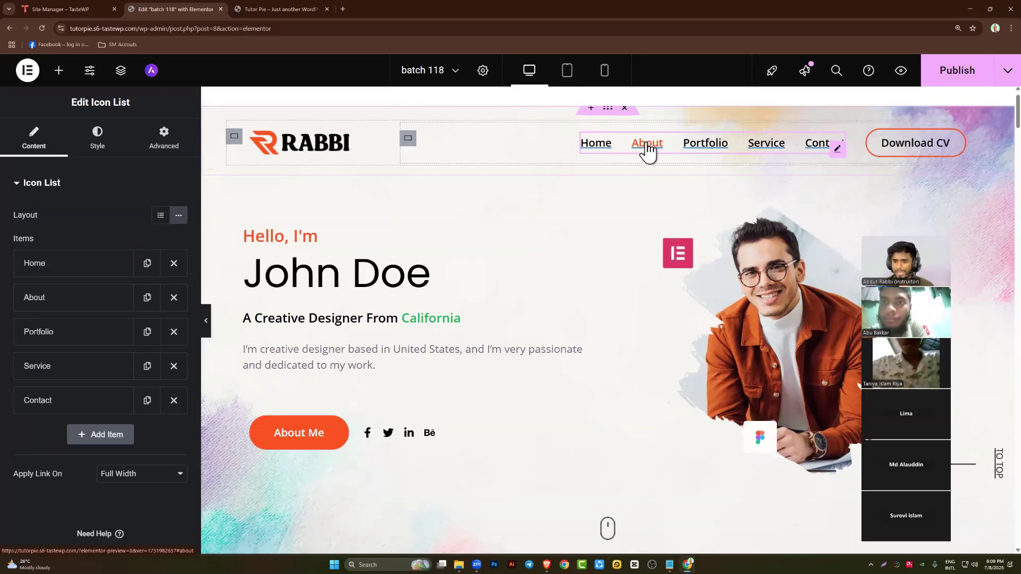
{"action": "scroll", "coordinate": [648, 154], "scroll_direction": "down", "scroll_amount": 5}
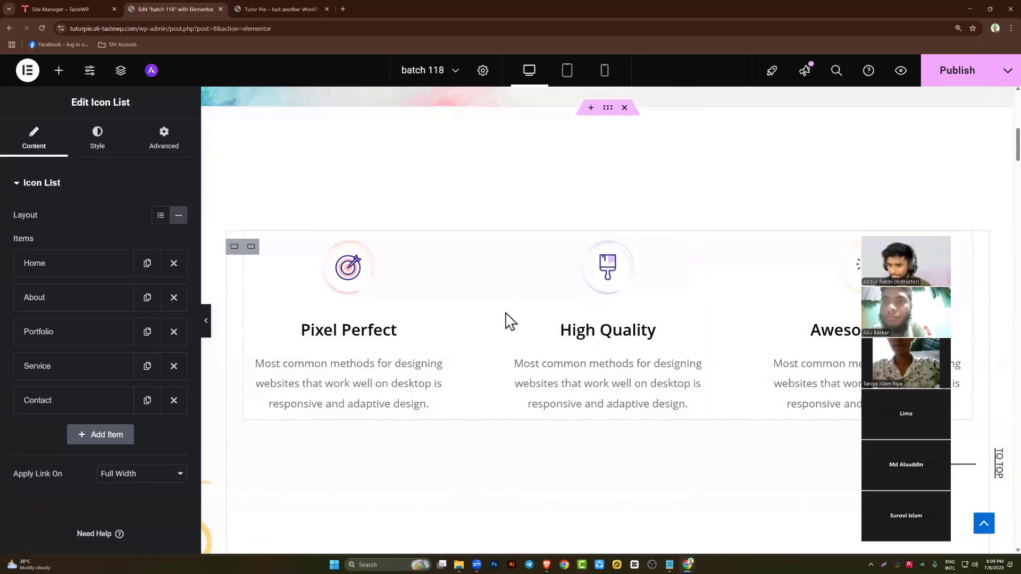
{"action": "scroll", "coordinate": [752, 362], "scroll_direction": "up", "scroll_amount": 5}
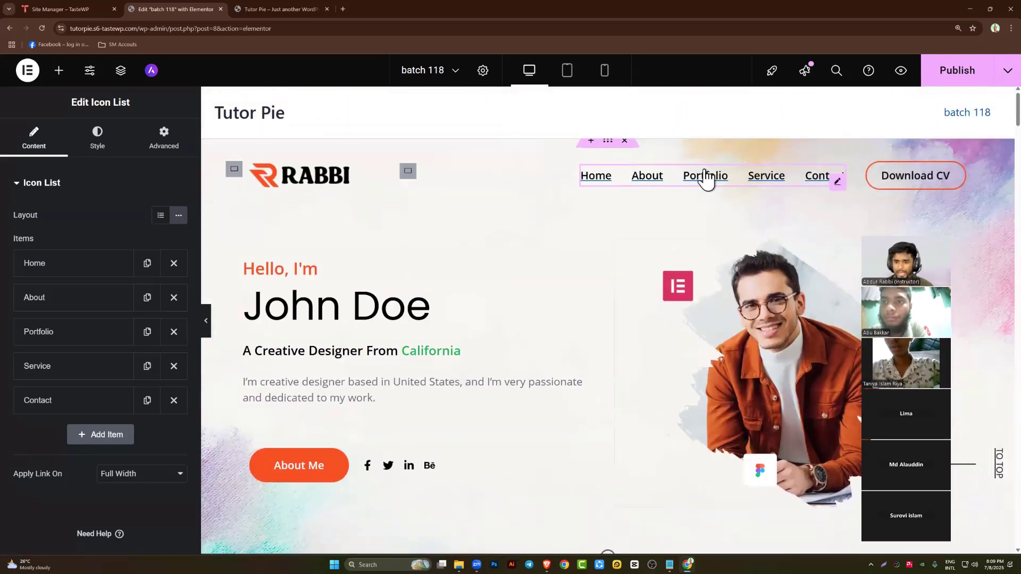
{"action": "left_click", "coordinate": [713, 183]}
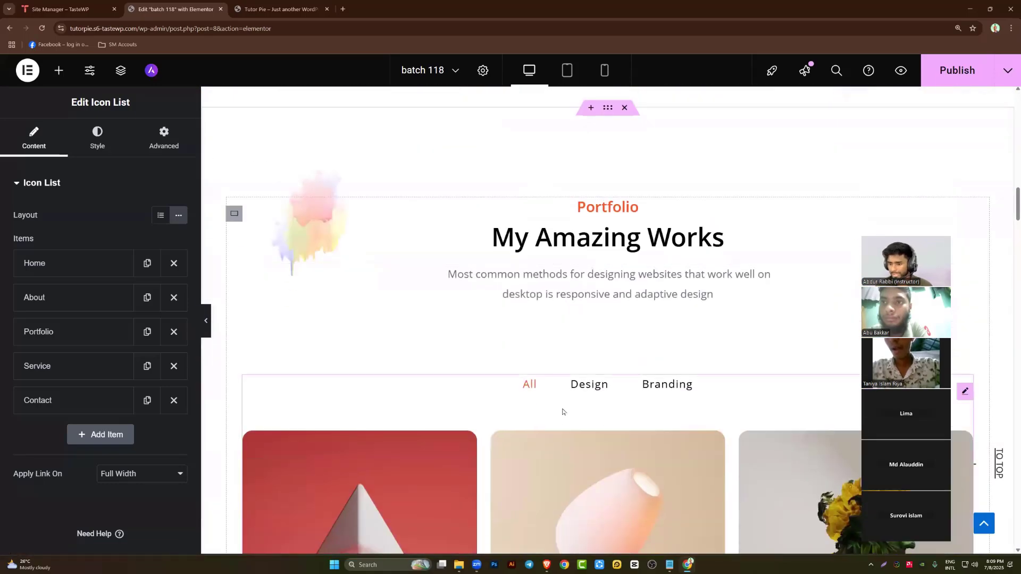
{"action": "scroll", "coordinate": [587, 401], "scroll_direction": "up", "scroll_amount": 10}
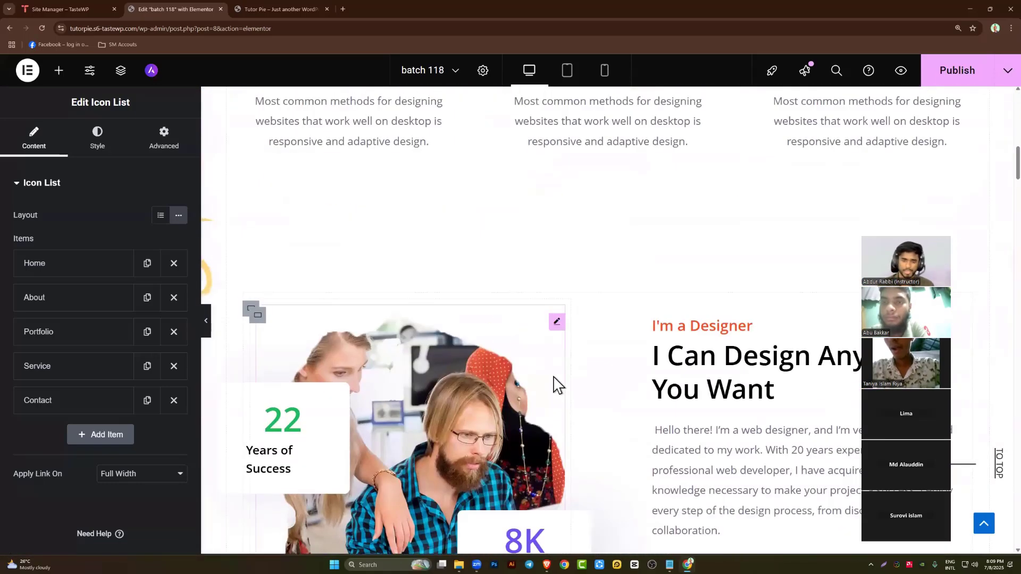
{"action": "scroll", "coordinate": [606, 396], "scroll_direction": "up", "scroll_amount": 5}
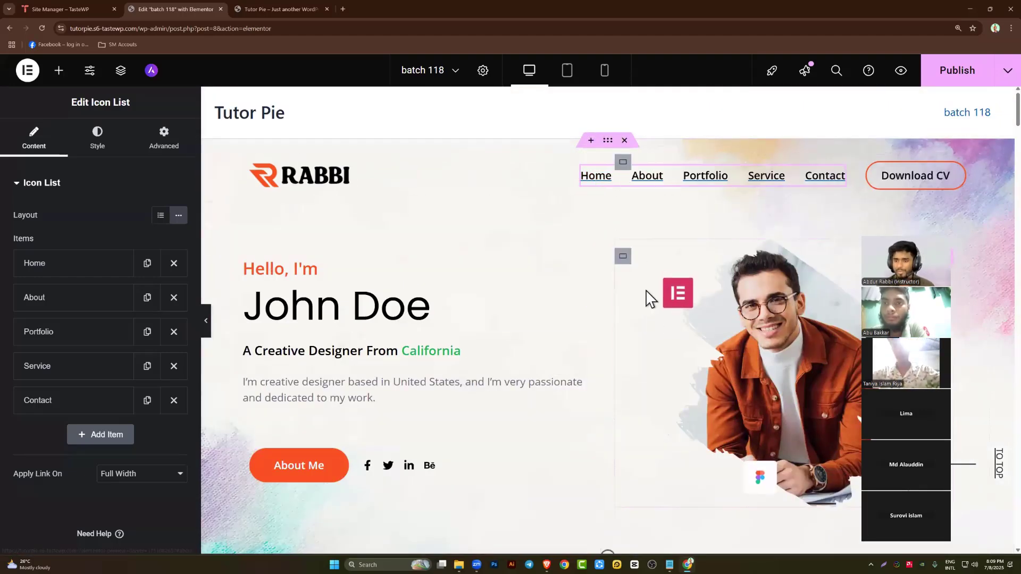
{"action": "scroll", "coordinate": [654, 185], "scroll_direction": "down", "scroll_amount": 8}
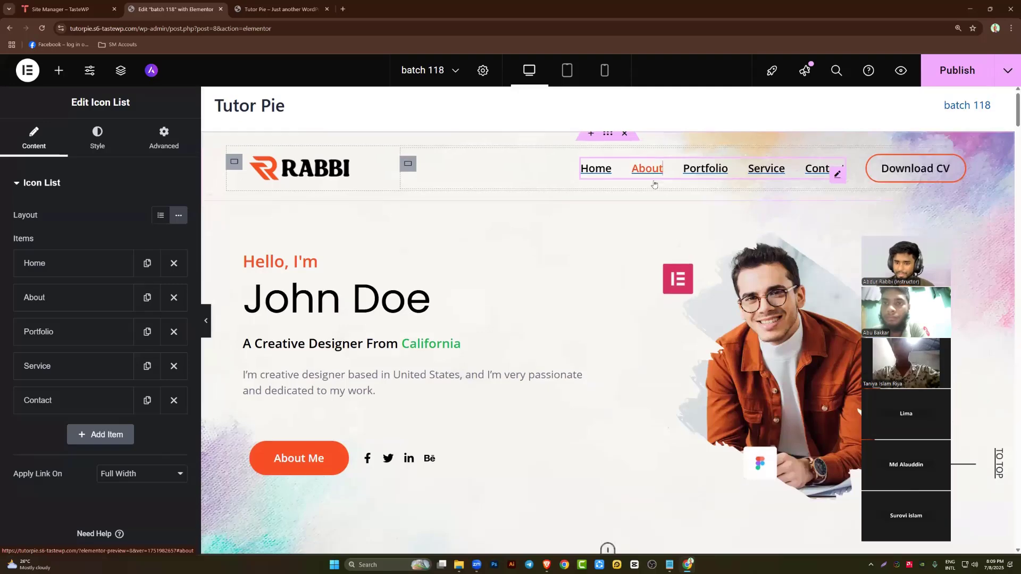
{"action": "scroll", "coordinate": [661, 267], "scroll_direction": "up", "scroll_amount": 5}
{"action": "scroll", "coordinate": [675, 317], "scroll_direction": "up", "scroll_amount": 4}
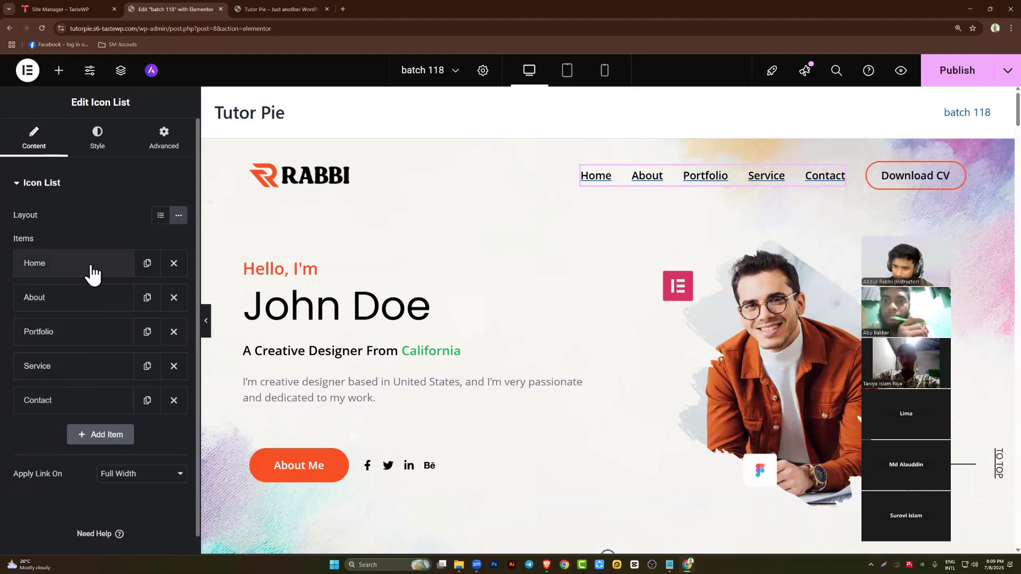
Reorder the navigation menu items to Contact, Portfolio, About, Home, Service
{"action": "left_click_drag", "start_coordinate": [91, 271], "coordinate": [96, 335]}
{"action": "left_click_drag", "start_coordinate": [98, 292], "coordinate": [104, 248]}
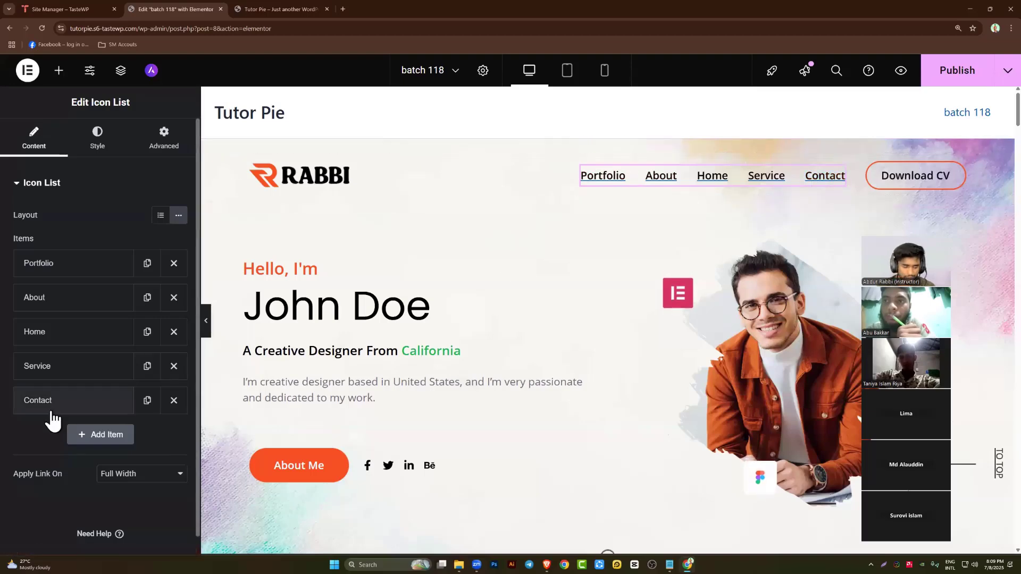
{"action": "left_click_drag", "start_coordinate": [53, 421], "coordinate": [75, 265]}
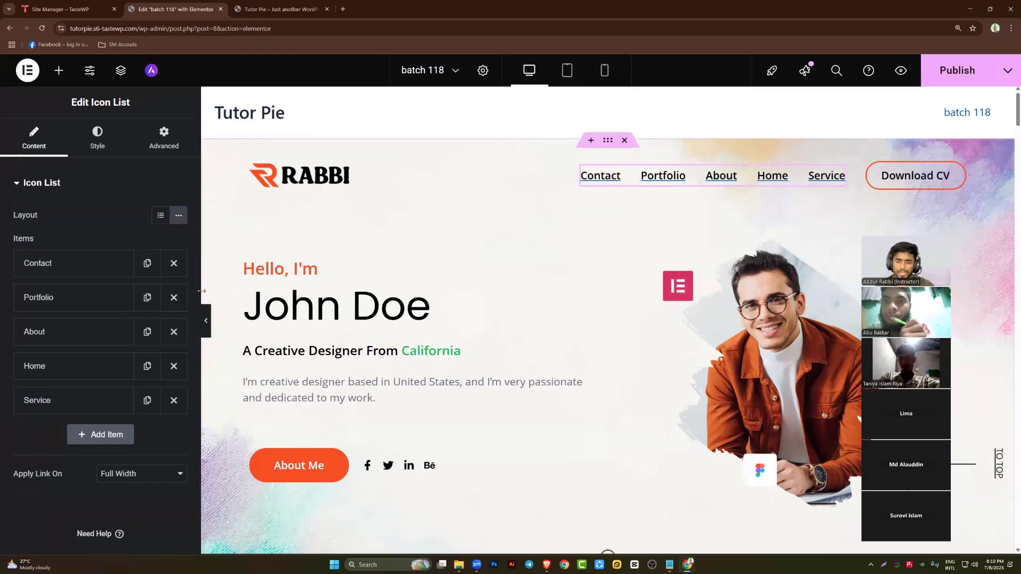
Test the navigation menu's Contact link, look over the contact section, and return to the page's beginning
{"action": "left_click", "coordinate": [614, 182]}
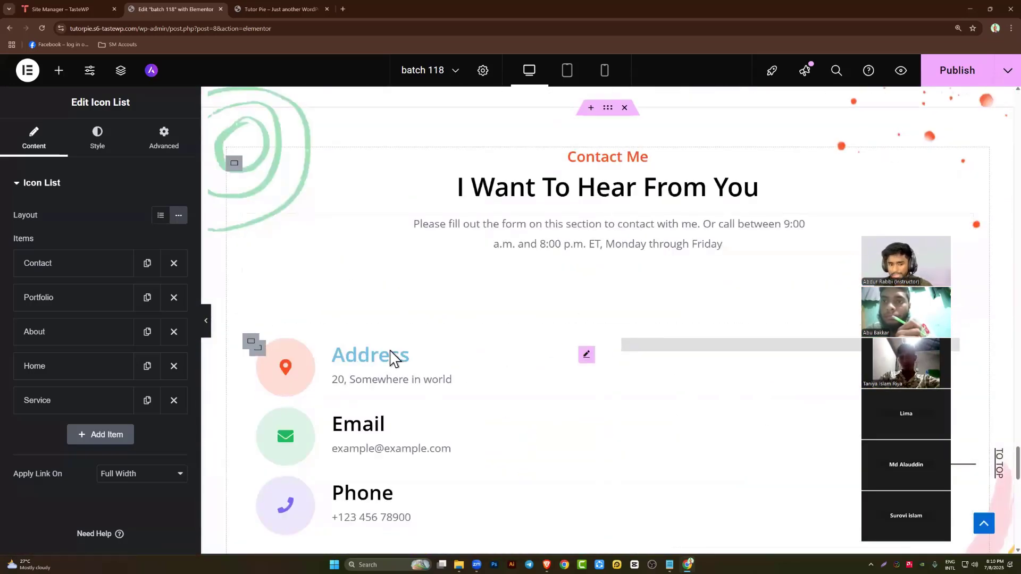
{"action": "scroll", "coordinate": [426, 298], "scroll_direction": "down", "scroll_amount": 2}
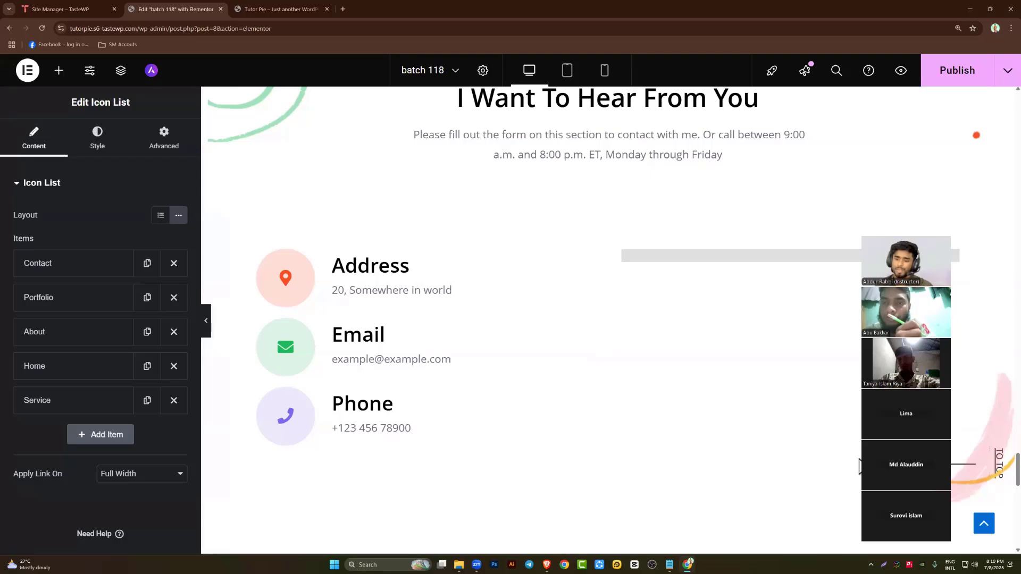
{"action": "left_click", "coordinate": [983, 523]}
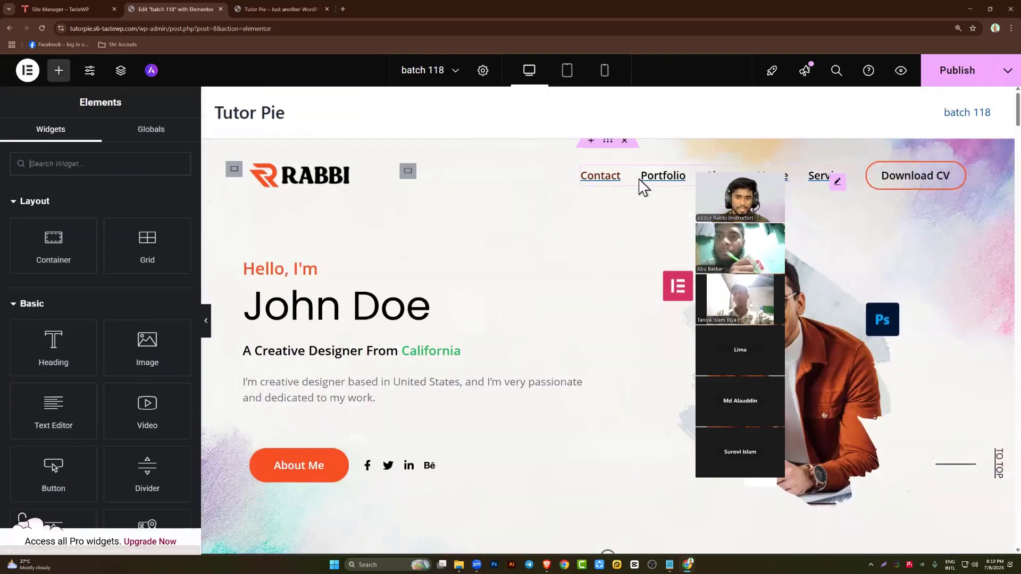
Change the text of the navigation menu's Contact item to Info, keeping its #contact link
{"action": "left_click", "coordinate": [651, 185]}
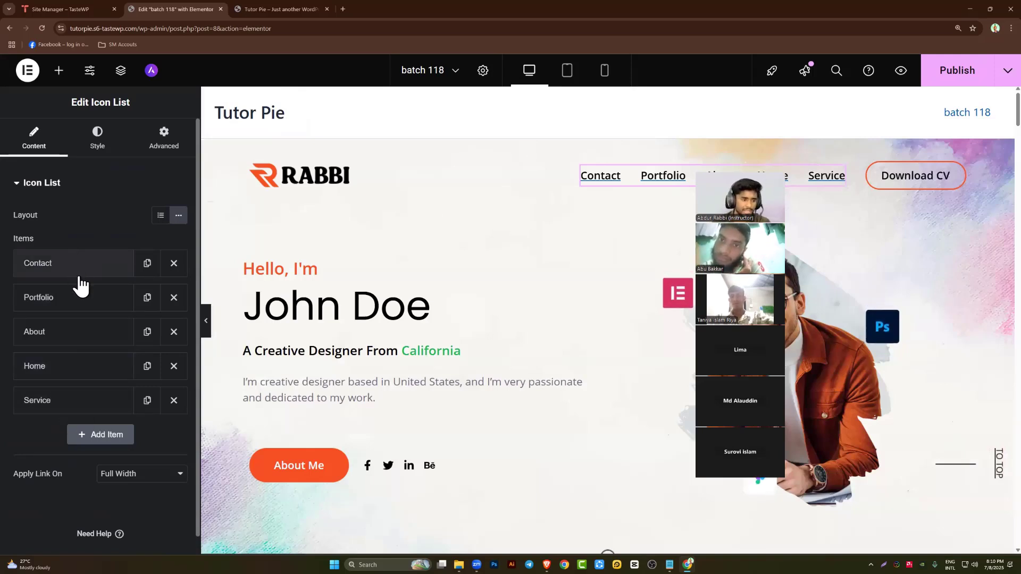
{"action": "left_click", "coordinate": [45, 271]}
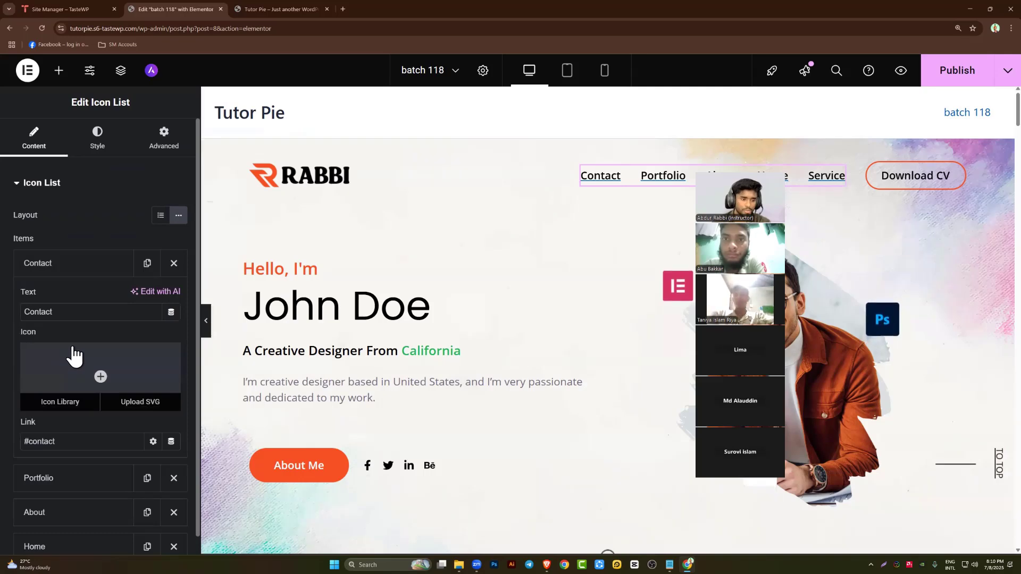
{"action": "scroll", "coordinate": [95, 365], "scroll_direction": "down", "scroll_amount": 1}
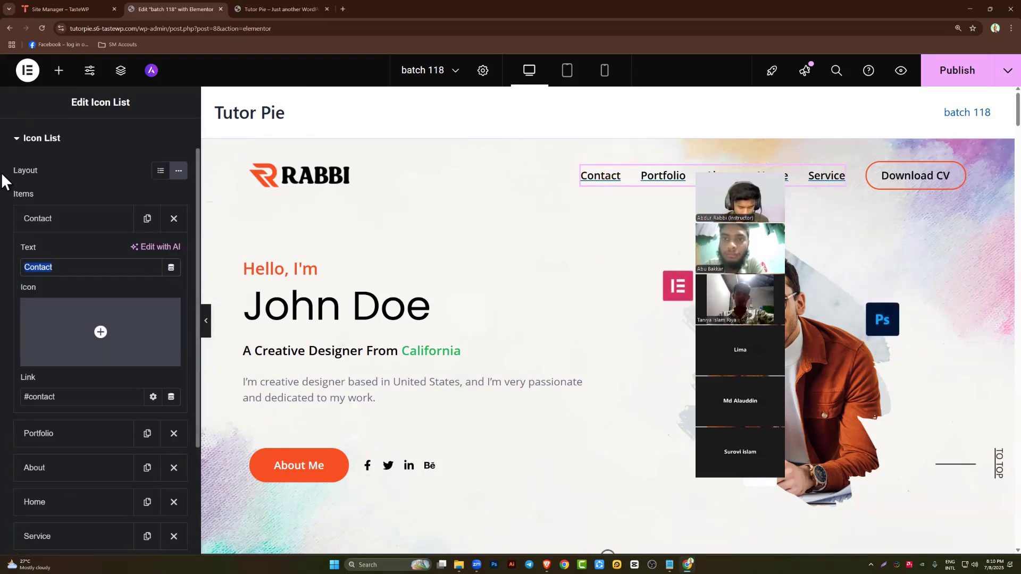
{"action": "type", "text": "Info"}
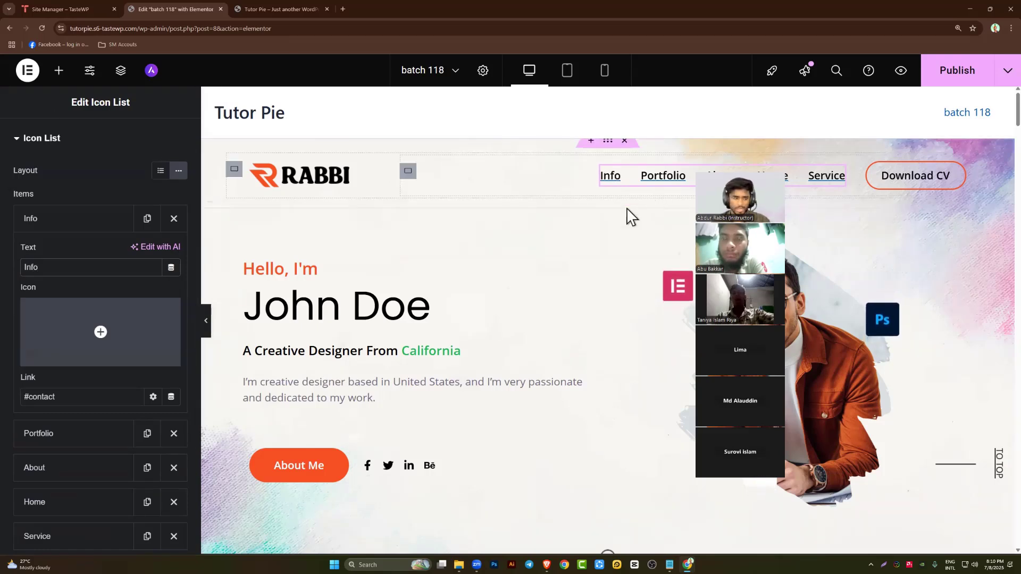
Examine the Info item's link and the Portfolio section, selecting its main heading, description text and small Portfolio heading in turn
{"action": "scroll", "coordinate": [68, 422], "scroll_direction": "down", "scroll_amount": 2}
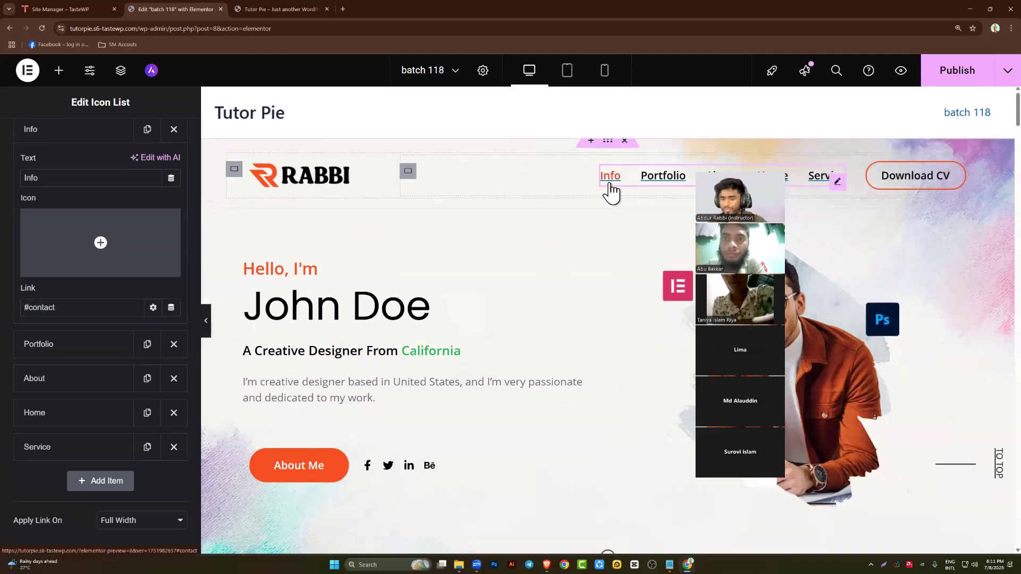
{"action": "scroll", "coordinate": [588, 295], "scroll_direction": "down", "scroll_amount": 15}
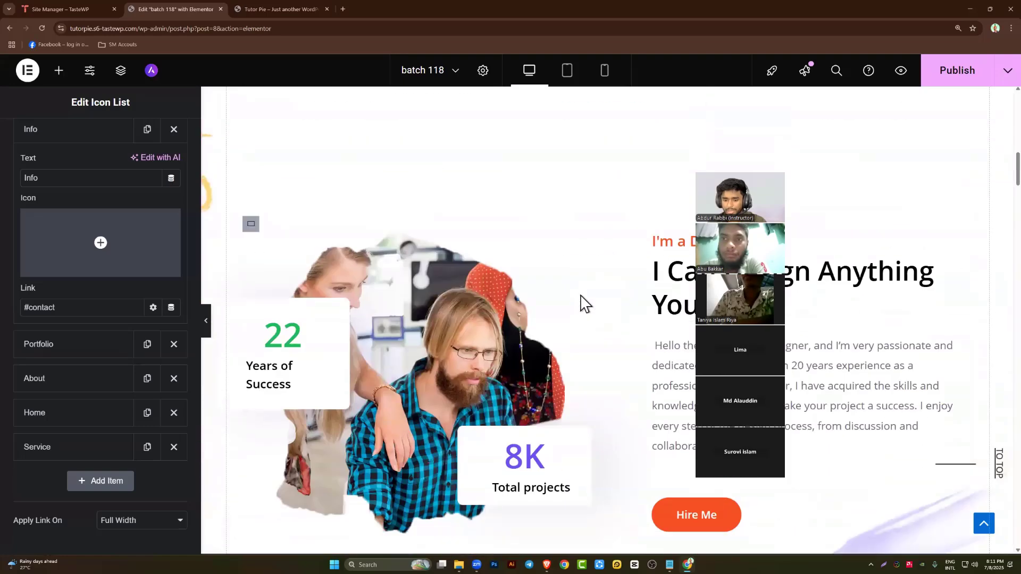
{"action": "scroll", "coordinate": [569, 297], "scroll_direction": "down", "scroll_amount": 5}
{"action": "scroll", "coordinate": [611, 282], "scroll_direction": "down", "scroll_amount": 3}
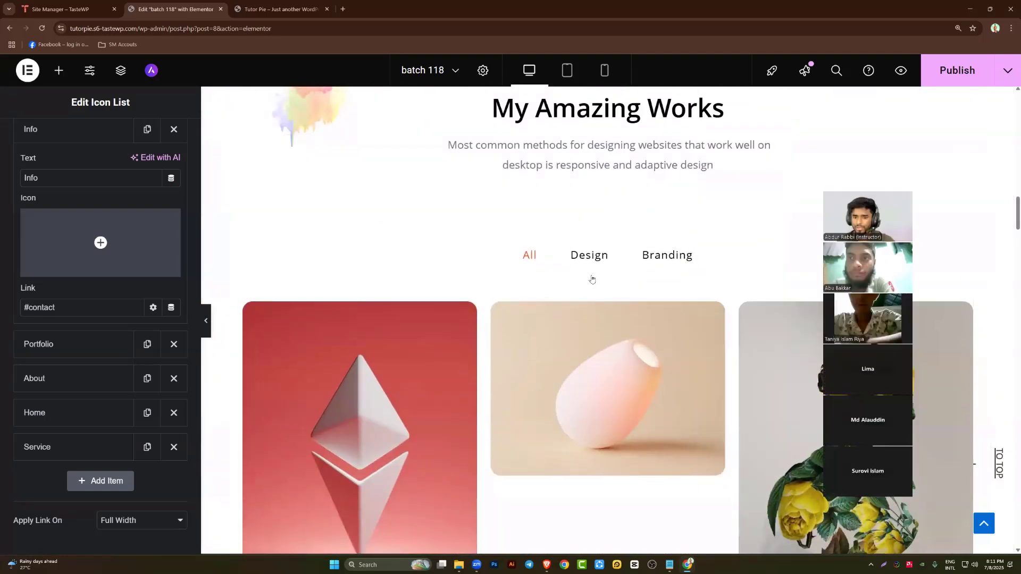
{"action": "scroll", "coordinate": [590, 276], "scroll_direction": "up", "scroll_amount": 3}
{"action": "left_click", "coordinate": [567, 252]}
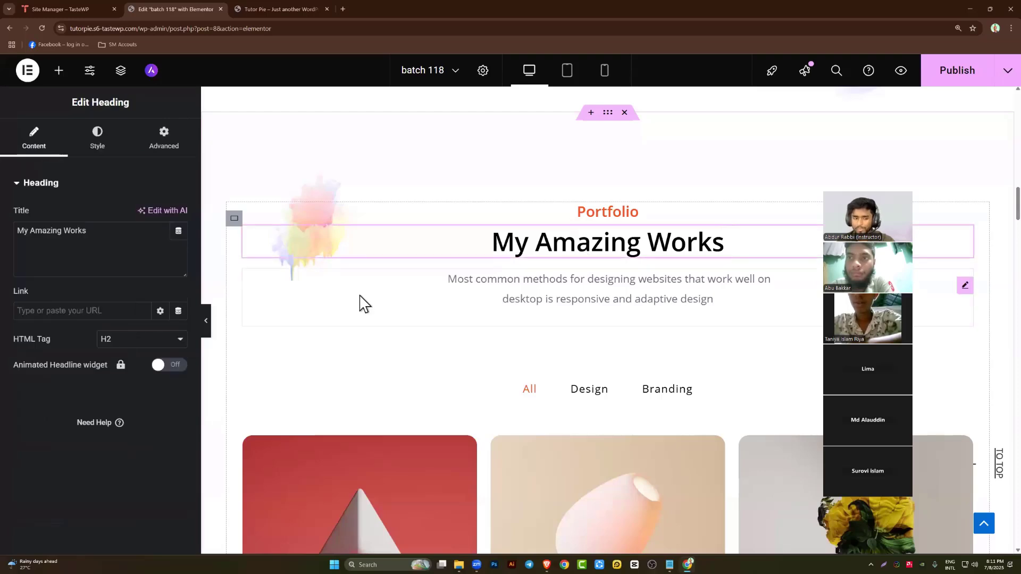
{"action": "left_click", "coordinate": [374, 303]}
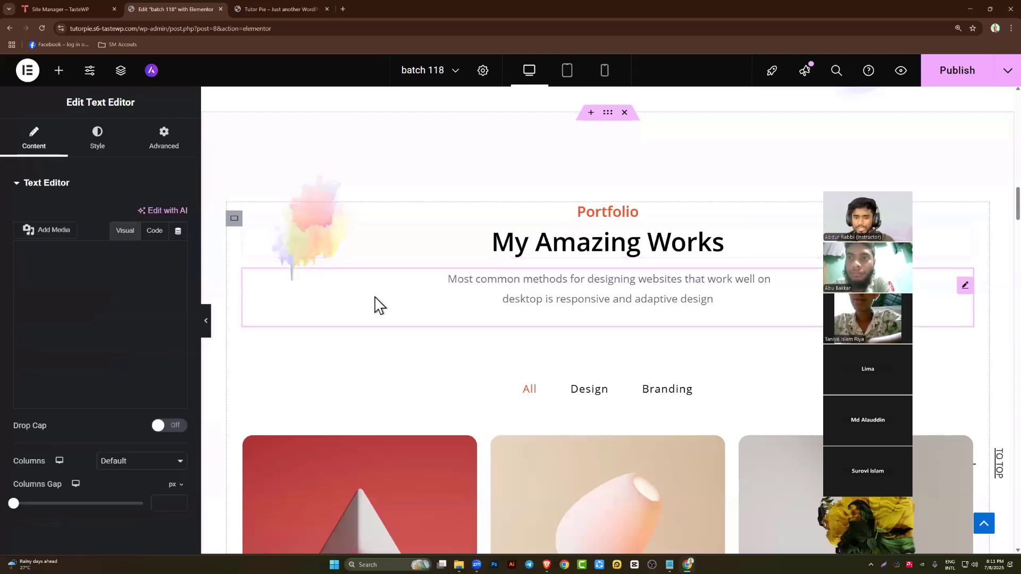
{"action": "left_click", "coordinate": [701, 209]}
{"action": "scroll", "coordinate": [567, 218], "scroll_direction": "up", "scroll_amount": 2}
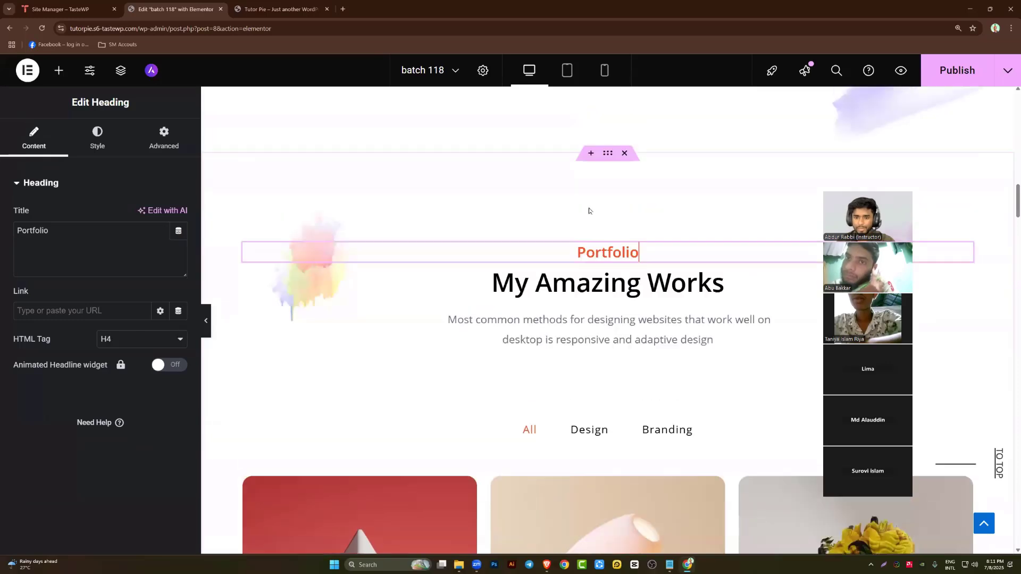
{"action": "left_click", "coordinate": [607, 211]}
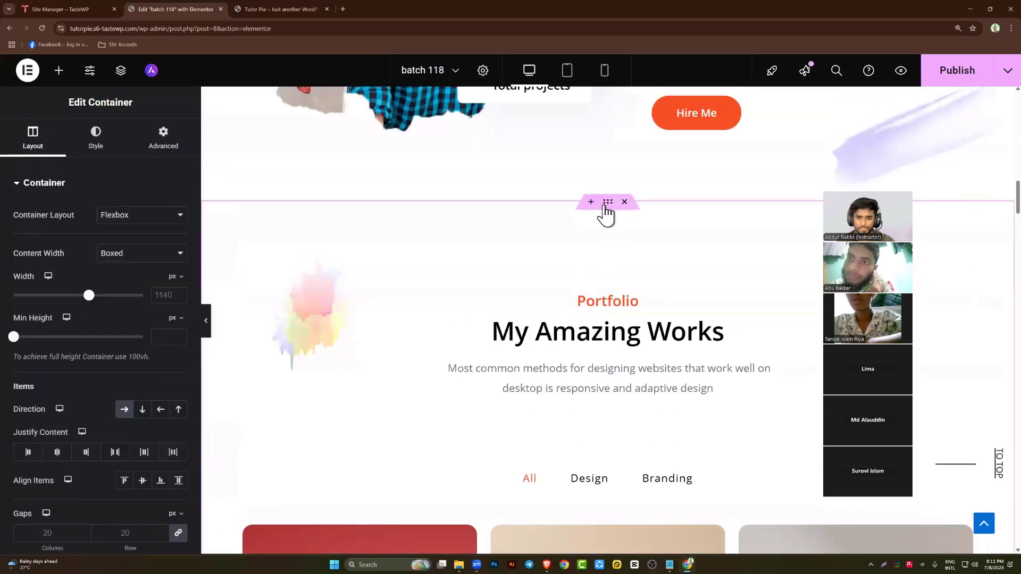
{"action": "left_click_drag", "start_coordinate": [605, 208], "coordinate": [595, 296]}
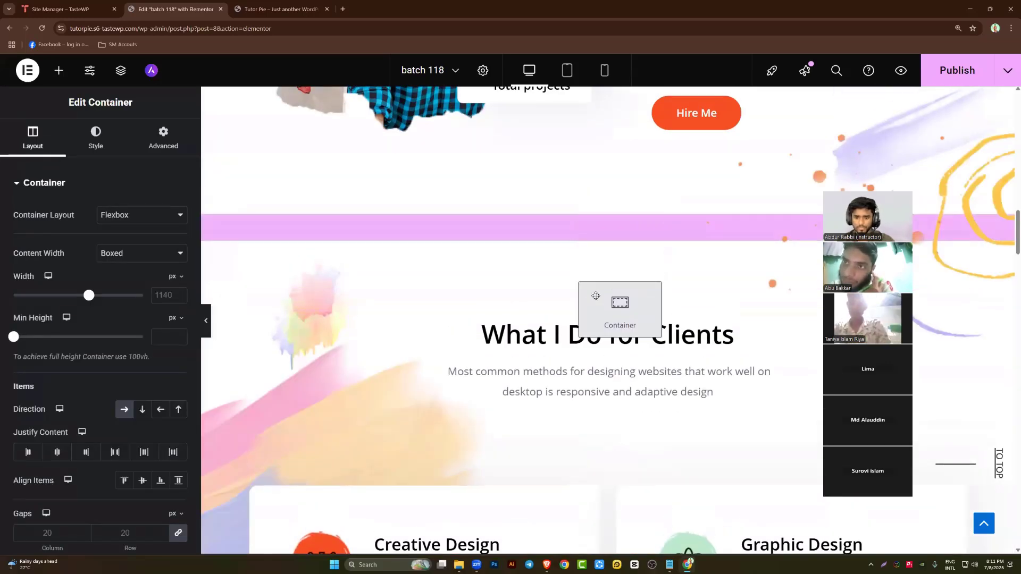
{"action": "left_click_drag", "start_coordinate": [460, 289], "coordinate": [459, 292]}
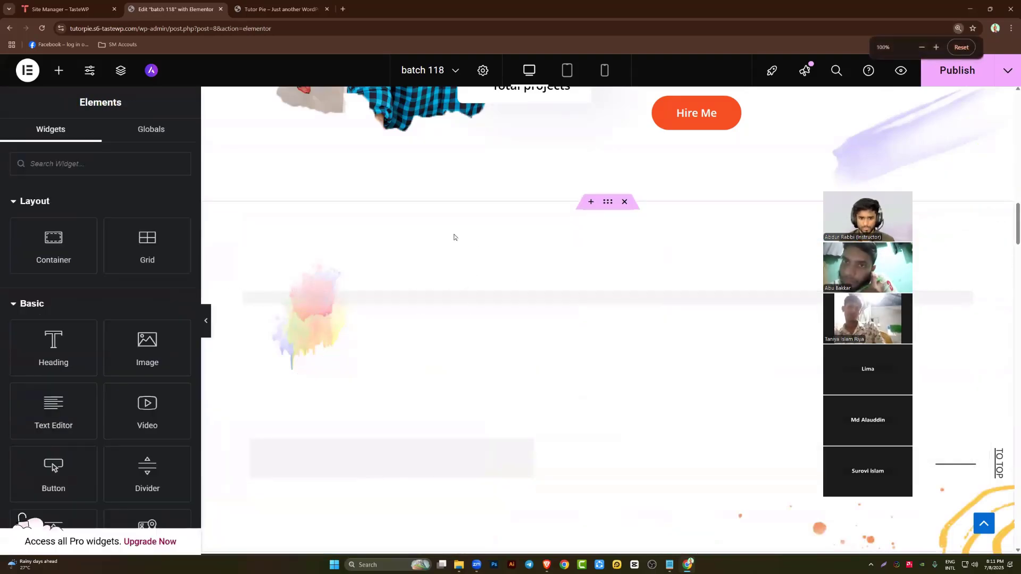
Examine the Portfolio section and the "I'm a Designer" and Services sections around it
{"action": "scroll", "coordinate": [454, 238], "scroll_direction": "up", "scroll_amount": 1}
{"action": "scroll", "coordinate": [453, 324], "scroll_direction": "down", "scroll_amount": 3}
{"action": "scroll", "coordinate": [453, 335], "scroll_direction": "down", "scroll_amount": 5}
{"action": "scroll", "coordinate": [463, 334], "scroll_direction": "up", "scroll_amount": 5}
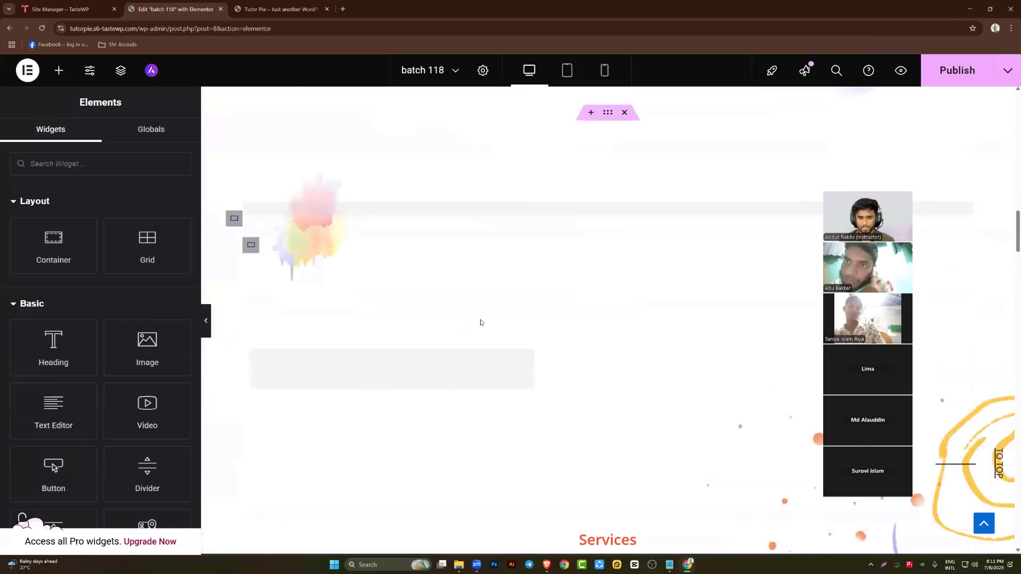
{"action": "scroll", "coordinate": [491, 320], "scroll_direction": "up", "scroll_amount": 3}
{"action": "scroll", "coordinate": [476, 320], "scroll_direction": "up", "scroll_amount": 3}
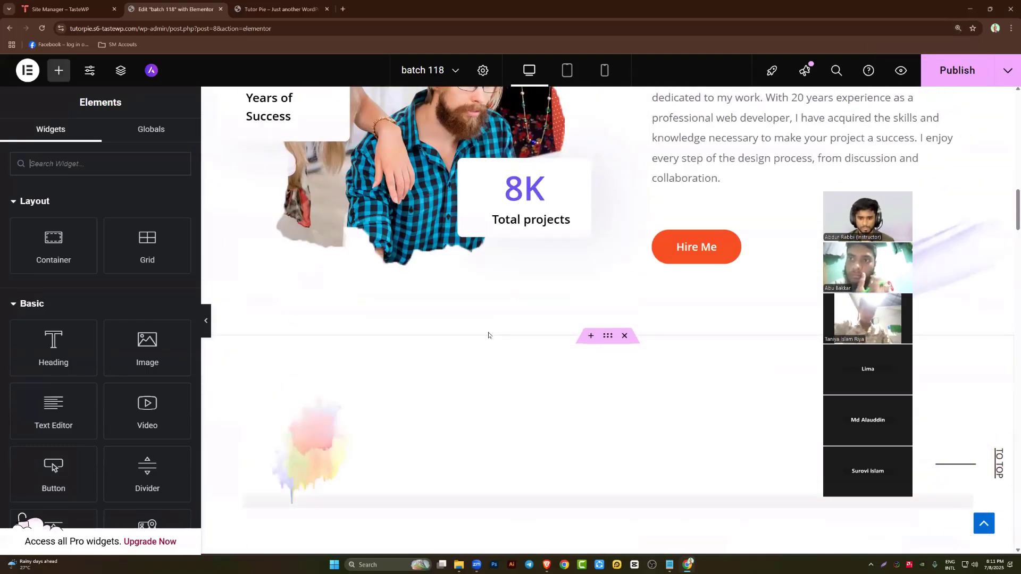
{"action": "scroll", "coordinate": [485, 333], "scroll_direction": "down", "scroll_amount": 5}
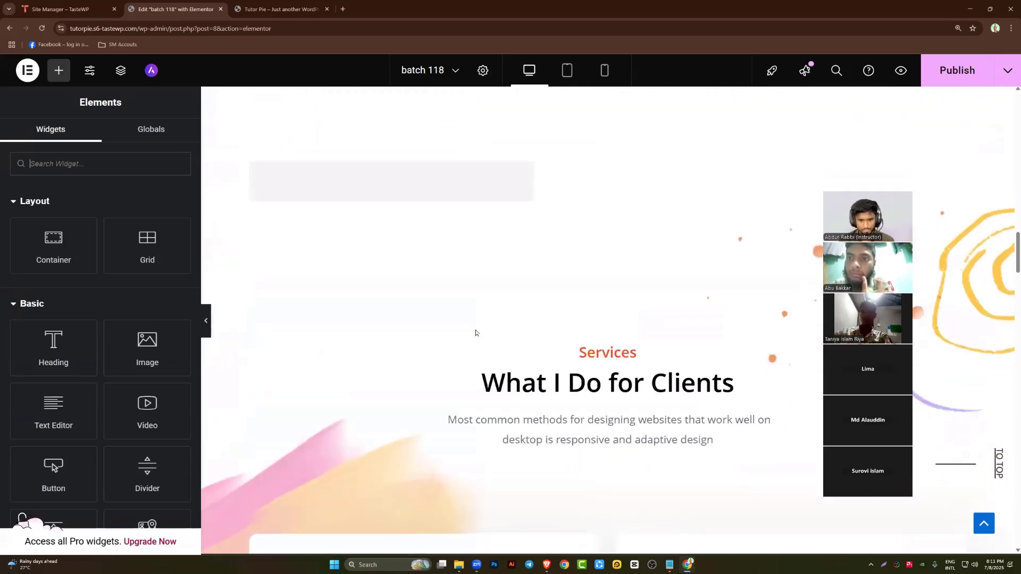
{"action": "scroll", "coordinate": [475, 333], "scroll_direction": "up", "scroll_amount": 5}
{"action": "key", "text": "ctrl+minus"}
{"action": "key", "text": "ctrl+minus"}
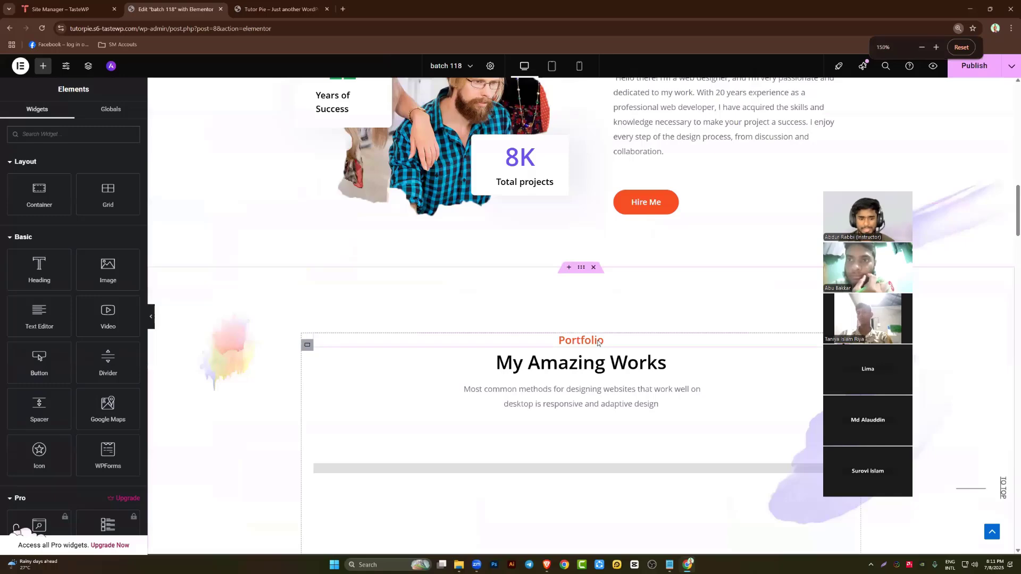
{"action": "key", "text": "ctrl+plus"}
{"action": "key", "text": "ctrl+plus"}
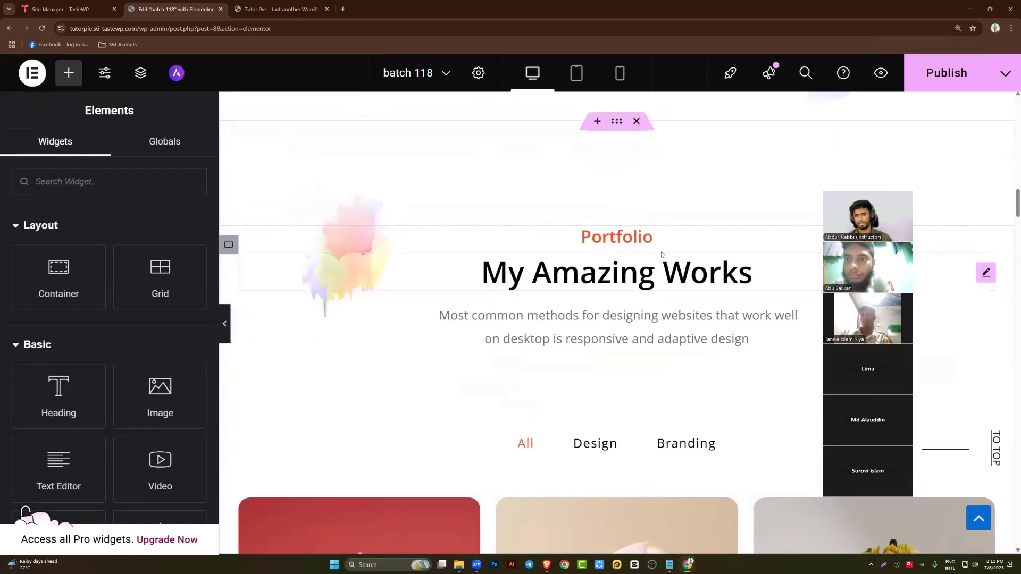
Replace the Portfolio section container's CSS ID with the name in the page's logo, capitalizing only its first letter, and copy that ID
{"action": "scroll", "coordinate": [538, 272], "scroll_direction": "up", "scroll_amount": 1}
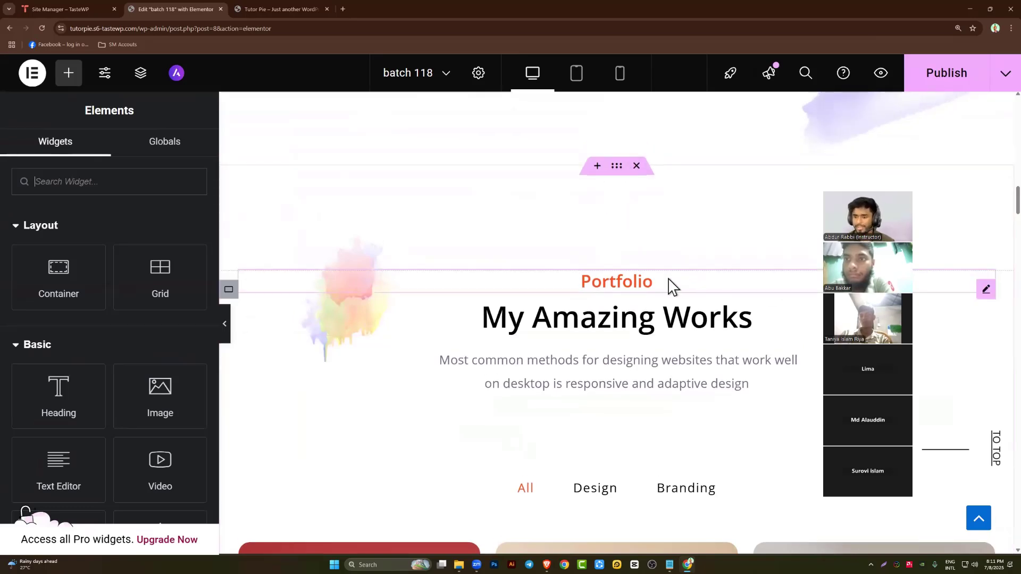
{"action": "left_click", "coordinate": [616, 167]}
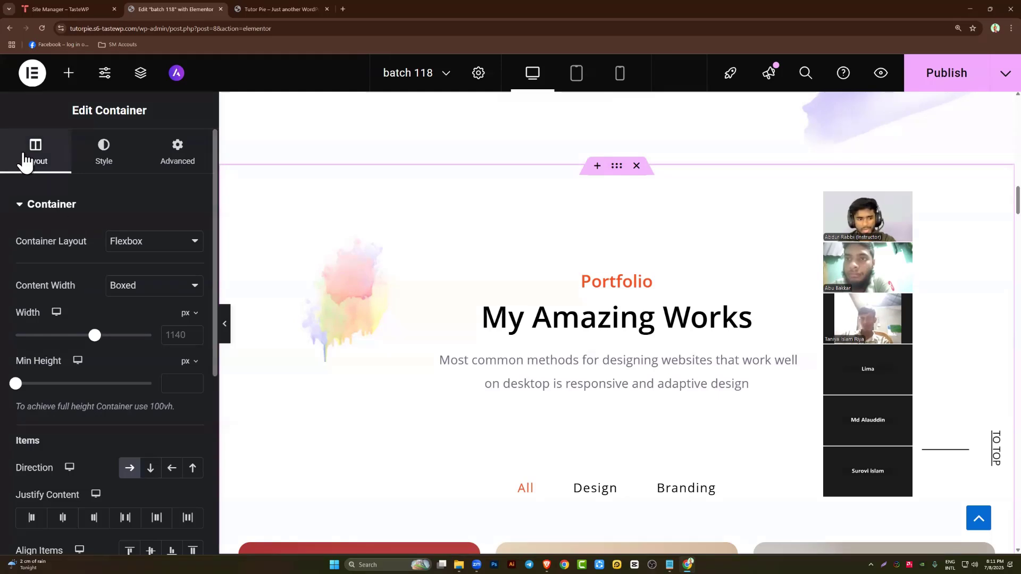
{"action": "left_click", "coordinate": [101, 156]}
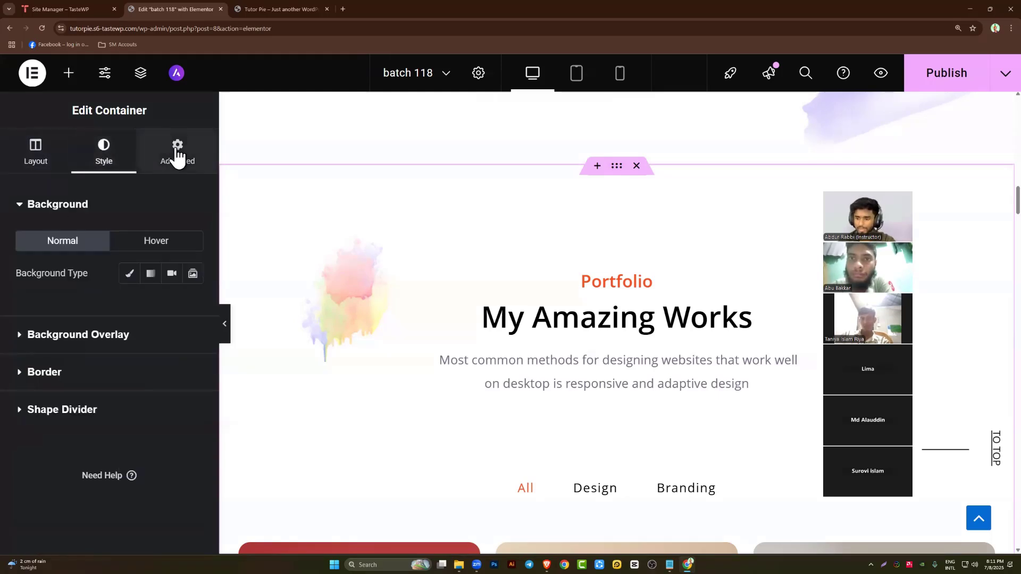
{"action": "left_click", "coordinate": [175, 158]}
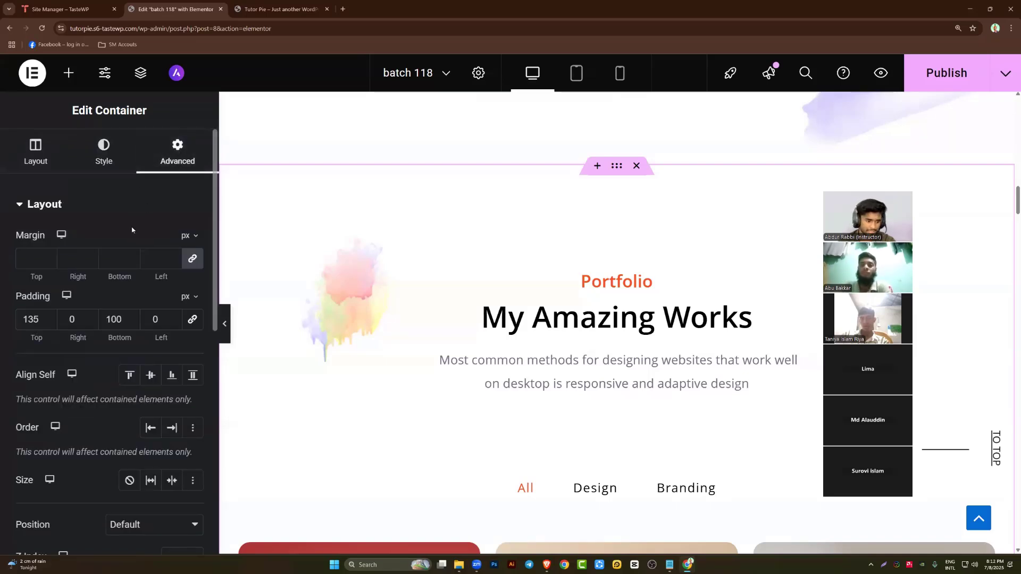
{"action": "scroll", "coordinate": [127, 232], "scroll_direction": "down", "scroll_amount": 6}
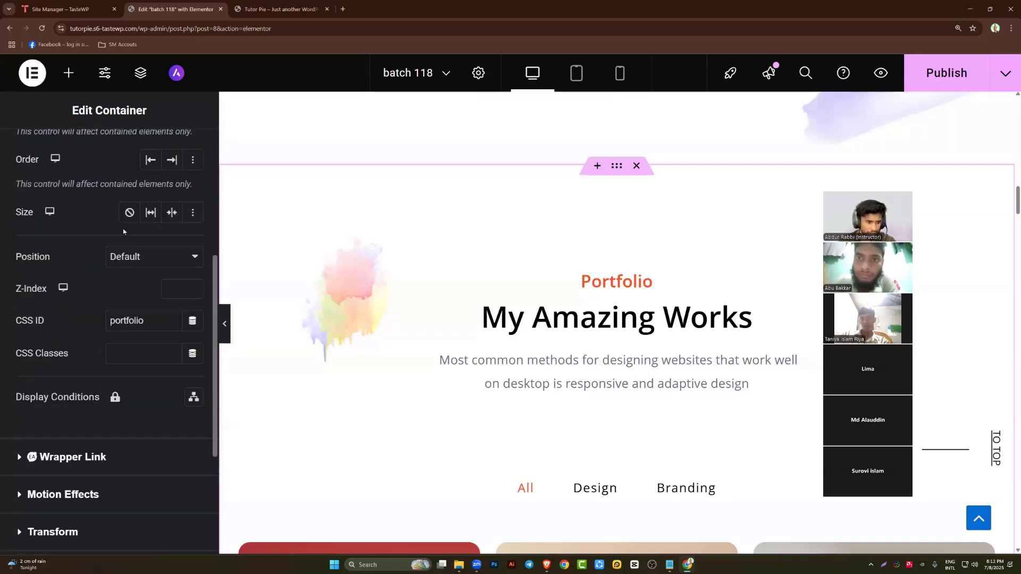
{"action": "scroll", "coordinate": [124, 229], "scroll_direction": "down", "scroll_amount": 1}
{"action": "left_click", "coordinate": [150, 230]}
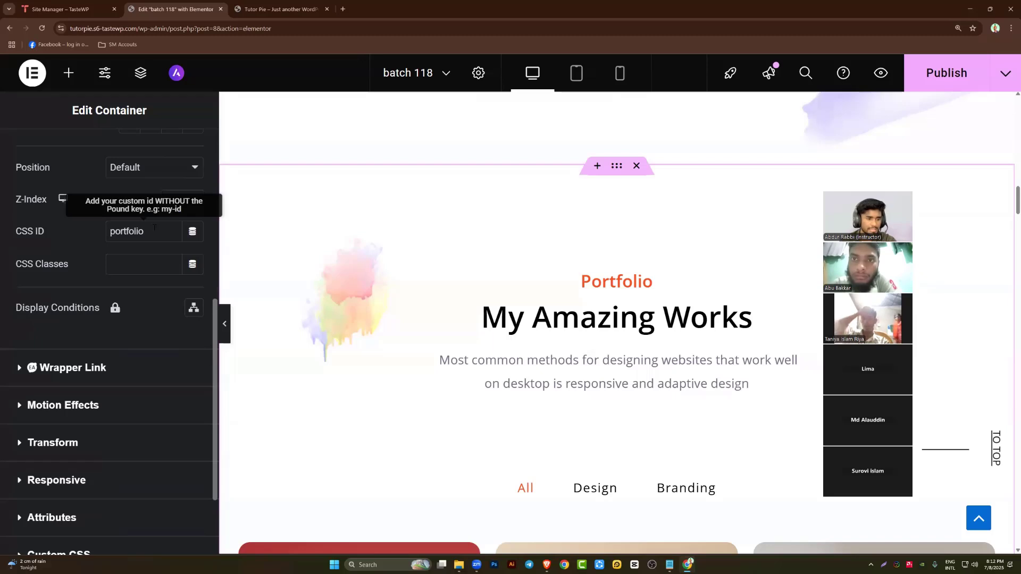
{"action": "left_click_drag", "start_coordinate": [151, 230], "coordinate": [96, 233]}
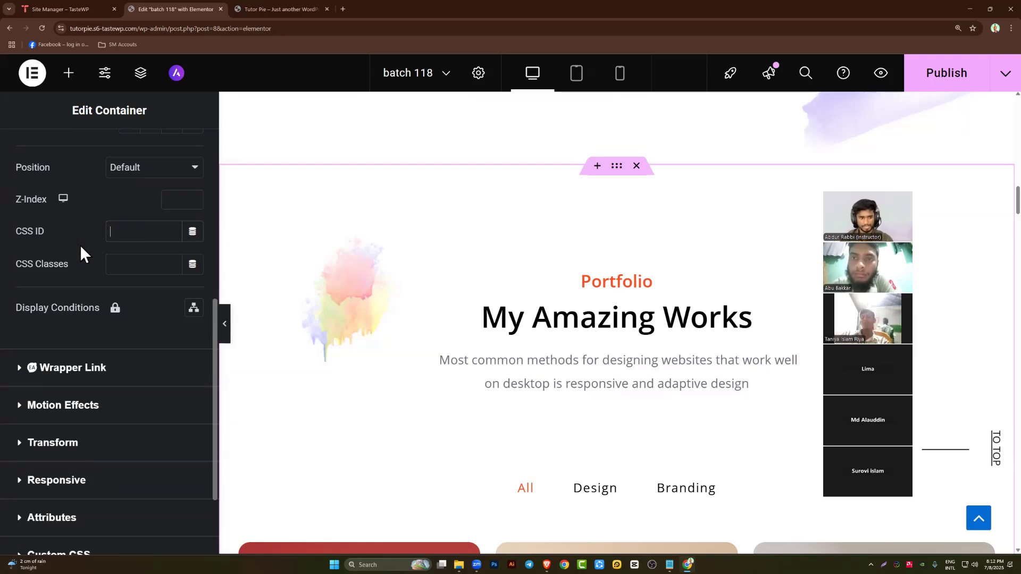
{"action": "type", "text": "DD"}
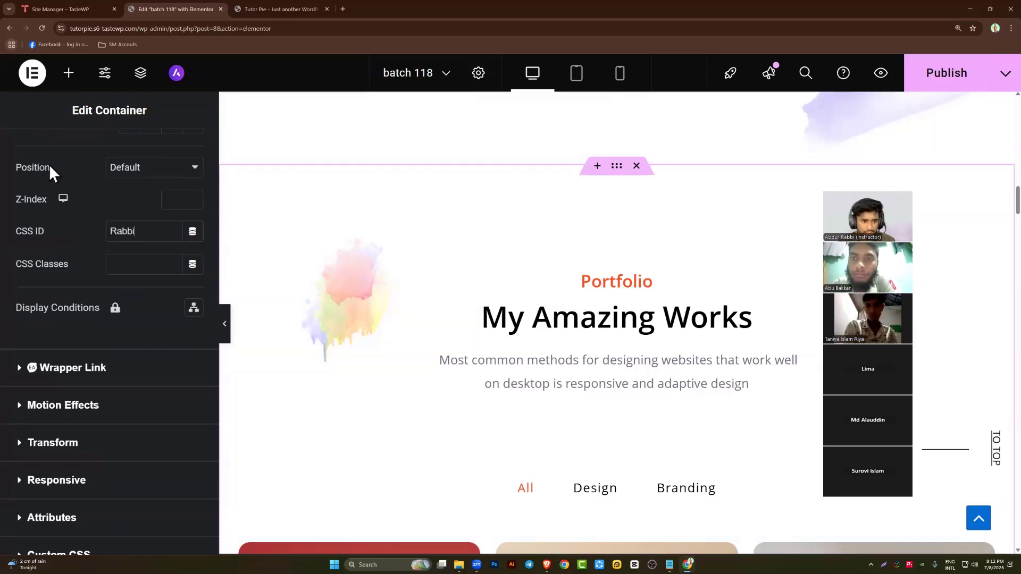
{"action": "double_click", "coordinate": [104, 231]}
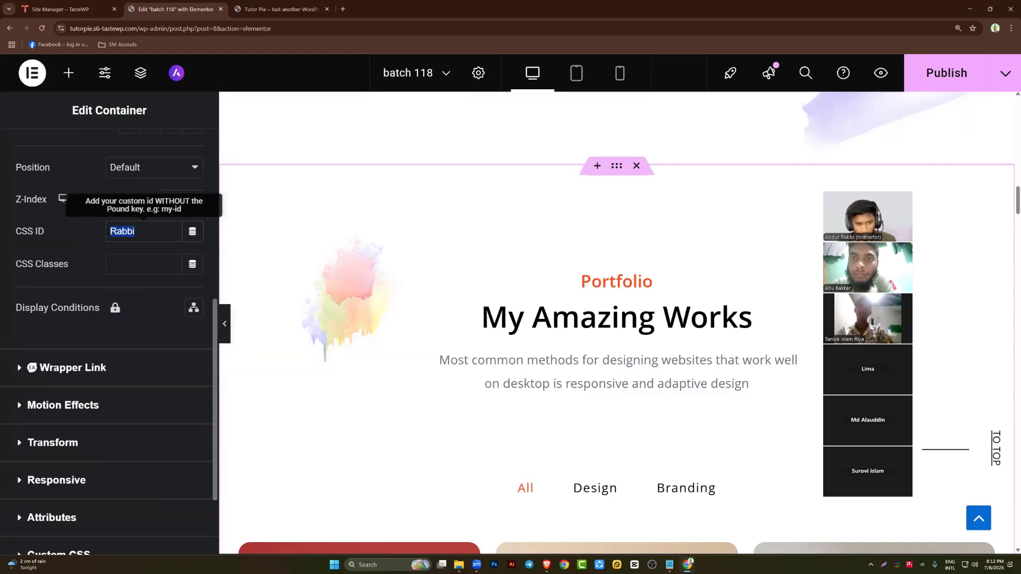
Test the navigation menu's Info link, look over the client logo, Testimonials and Services sections, and return to the page's beginning
{"action": "scroll", "coordinate": [465, 291], "scroll_direction": "up", "scroll_amount": 15}
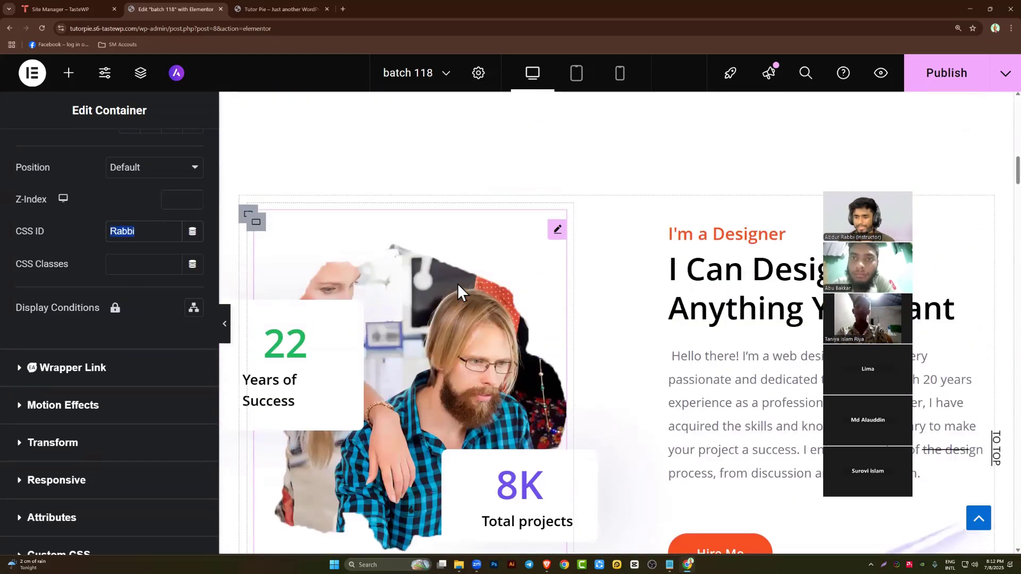
{"action": "scroll", "coordinate": [464, 261], "scroll_direction": "up", "scroll_amount": 10}
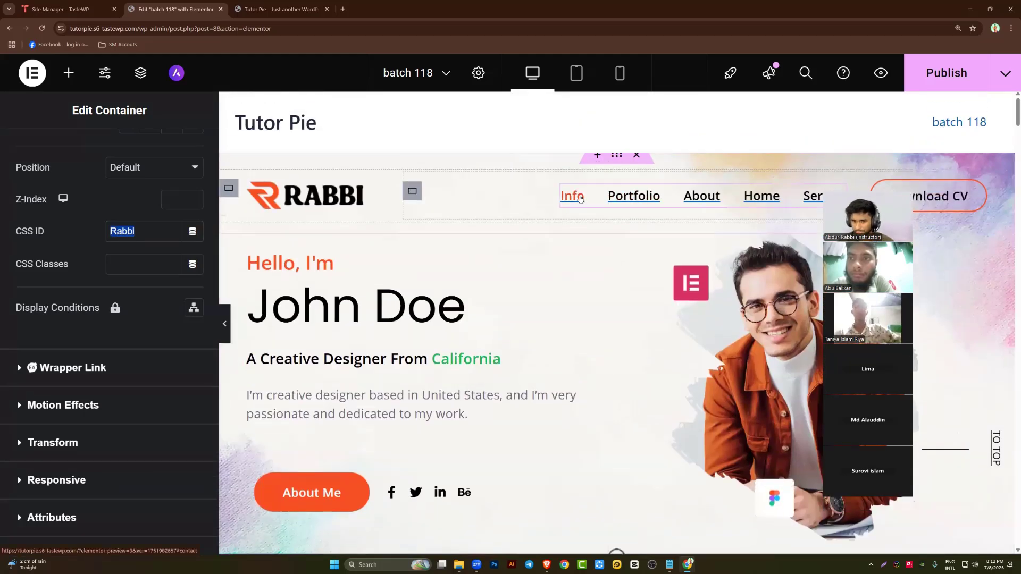
{"action": "left_click", "coordinate": [580, 198]}
{"action": "scroll", "coordinate": [581, 209], "scroll_direction": "down", "scroll_amount": 20}
{"action": "scroll", "coordinate": [533, 230], "scroll_direction": "up", "scroll_amount": 6}
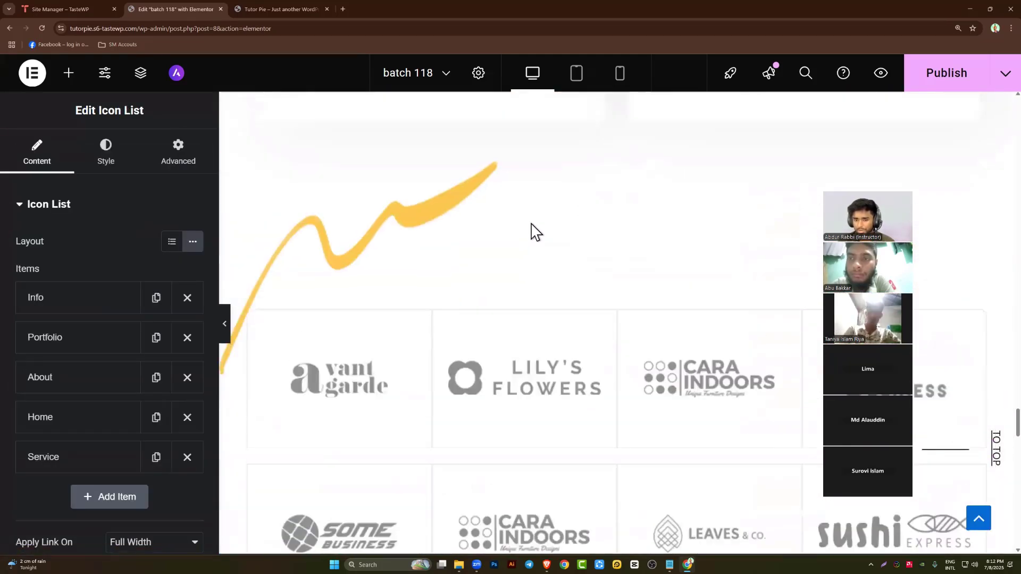
{"action": "scroll", "coordinate": [564, 306], "scroll_direction": "down", "scroll_amount": 5}
{"action": "scroll", "coordinate": [564, 309], "scroll_direction": "up", "scroll_amount": 15}
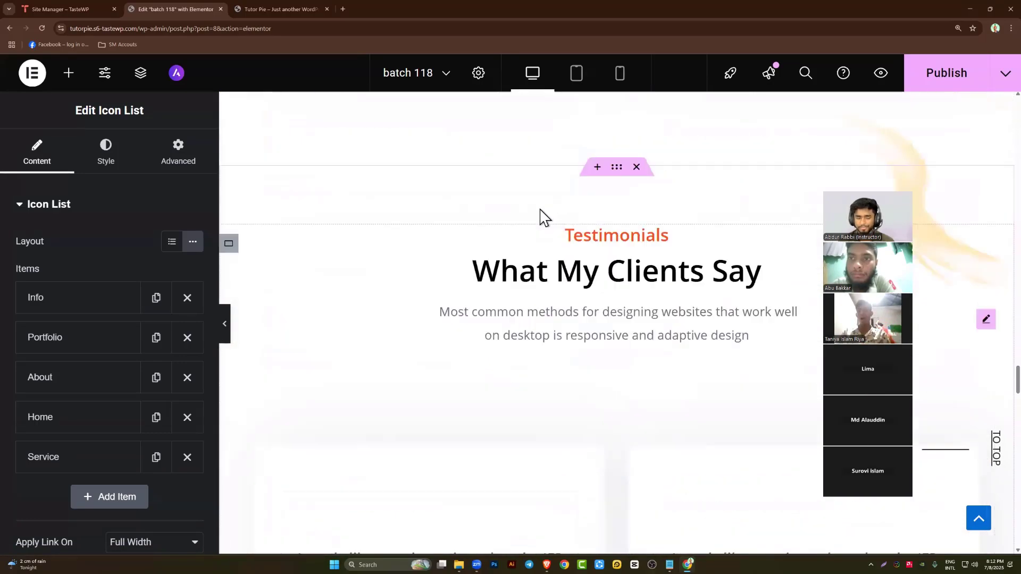
{"action": "scroll", "coordinate": [499, 279], "scroll_direction": "up", "scroll_amount": 10}
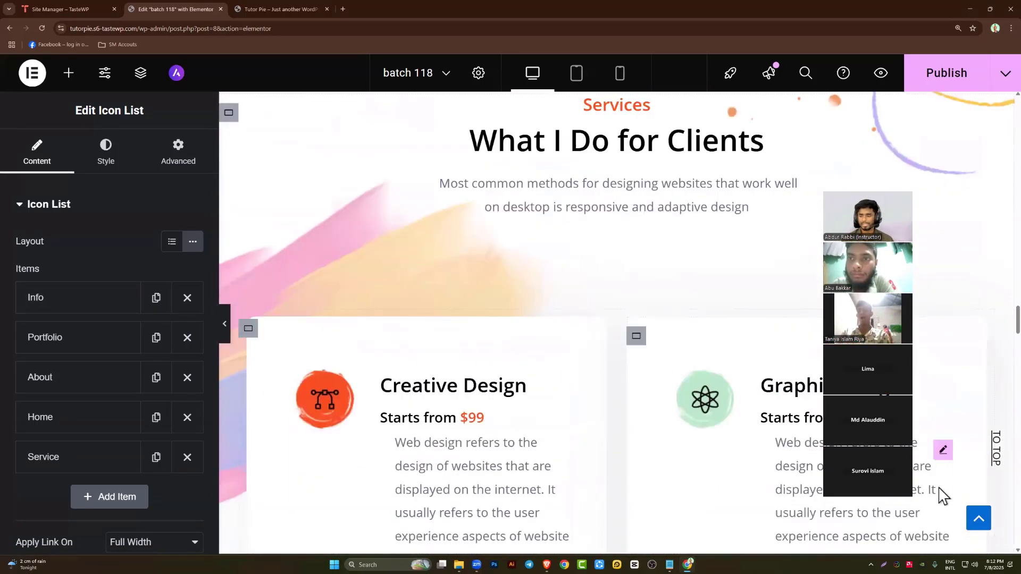
{"action": "left_click", "coordinate": [979, 516]}
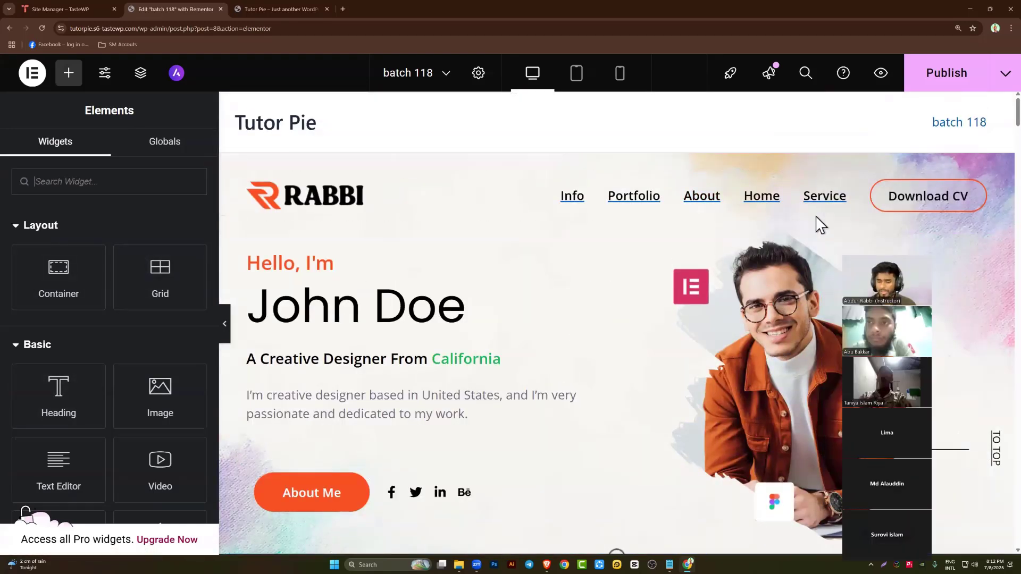
Set the Info menu item's link to # followed by the Portfolio container's new CSS ID, and publish the page
{"action": "left_click", "coordinate": [822, 199]}
{"action": "left_click", "coordinate": [71, 301]}
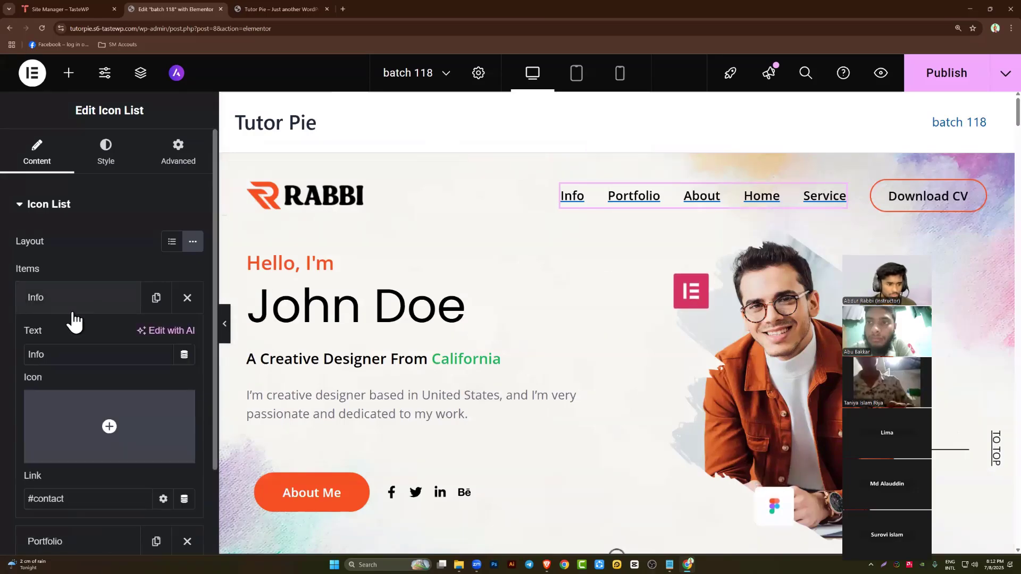
{"action": "scroll", "coordinate": [57, 371], "scroll_direction": "down", "scroll_amount": 3}
{"action": "left_click_drag", "start_coordinate": [65, 320], "coordinate": [40, 321]}
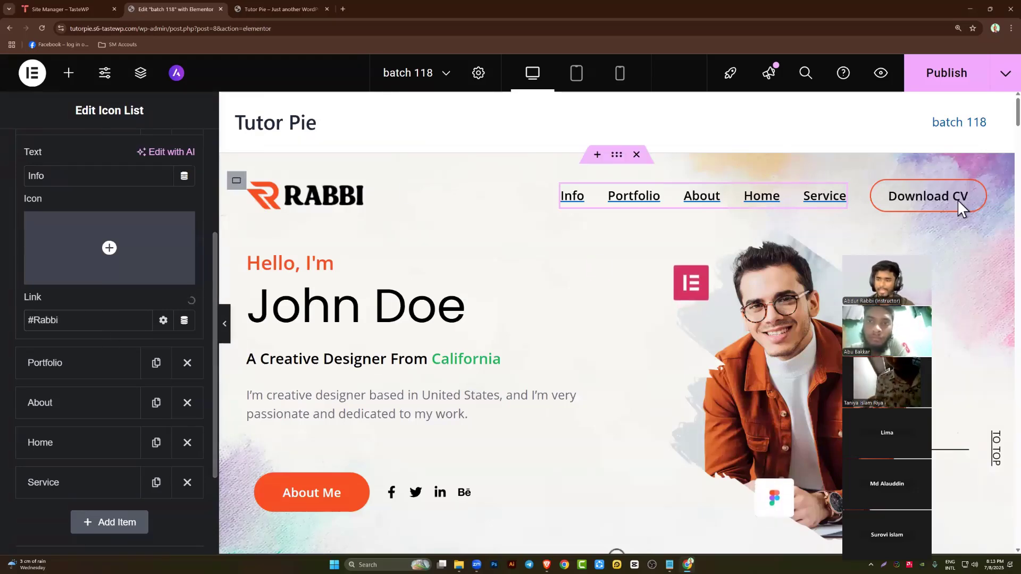
{"action": "left_click", "coordinate": [954, 86]}
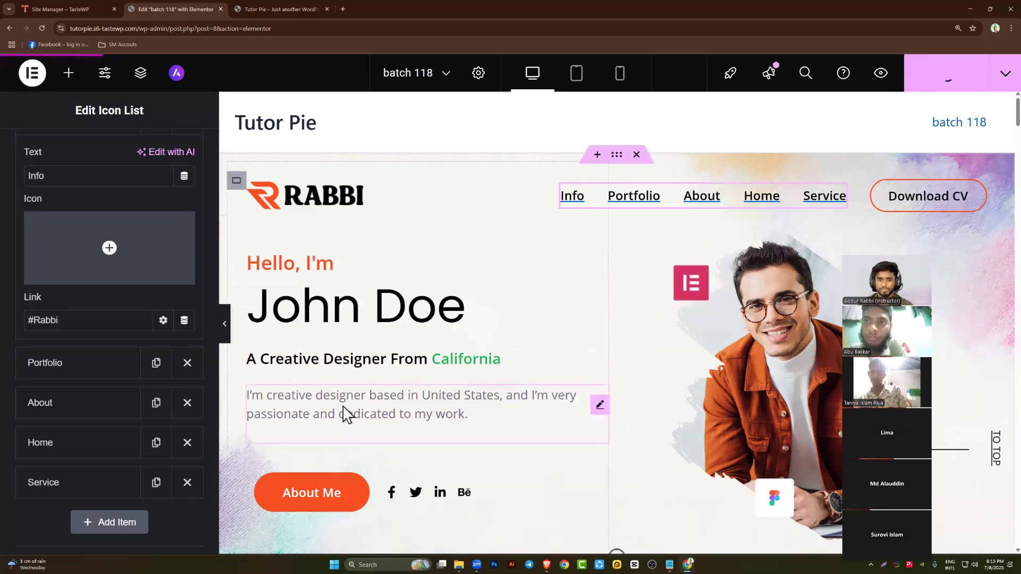
Switch to the live Tutor Pie page, reload it, and test whether the Info link leads to the Portfolio section
{"action": "left_click", "coordinate": [261, 4]}
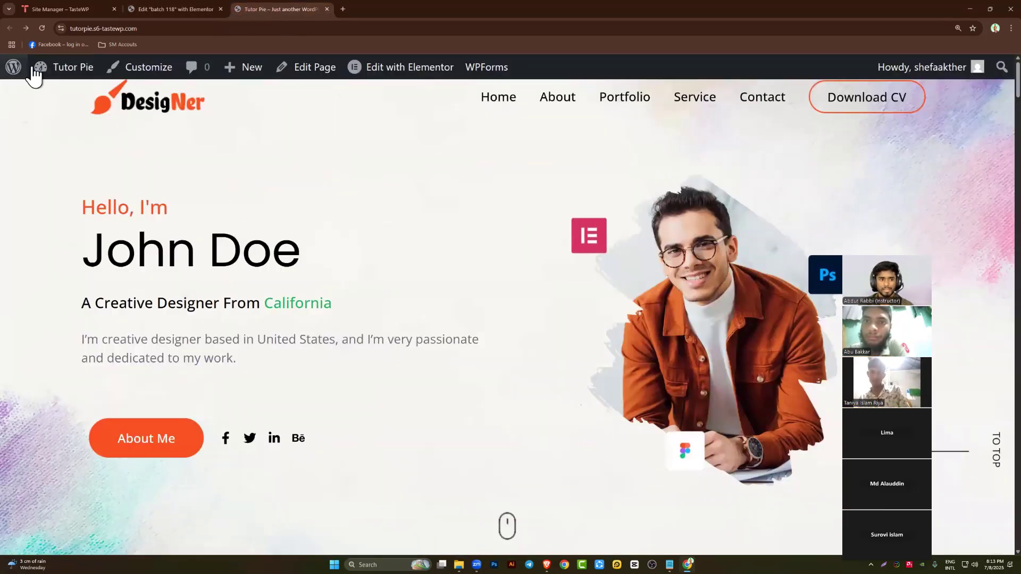
{"action": "left_click", "coordinate": [42, 30]}
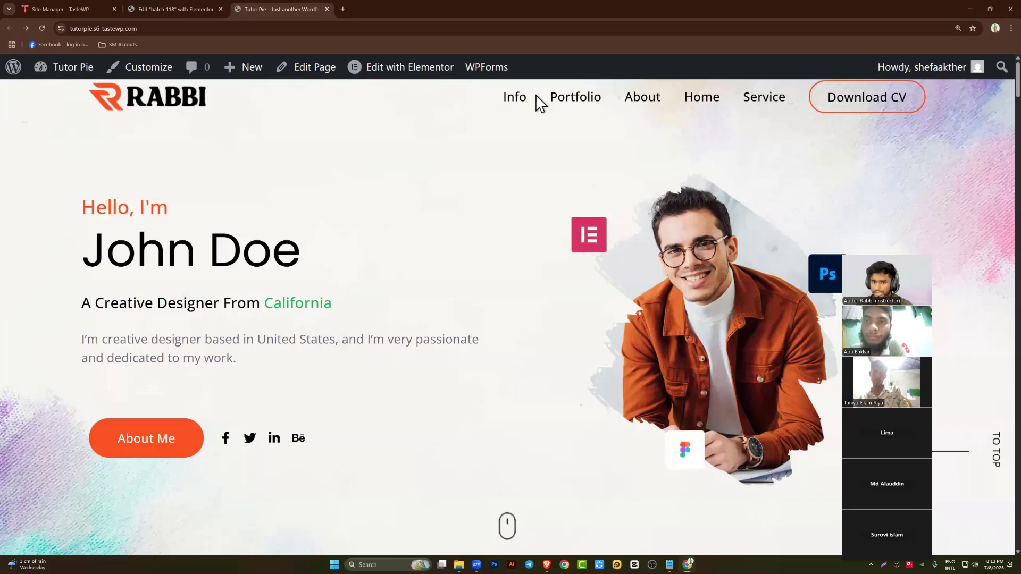
{"action": "left_click", "coordinate": [511, 108]}
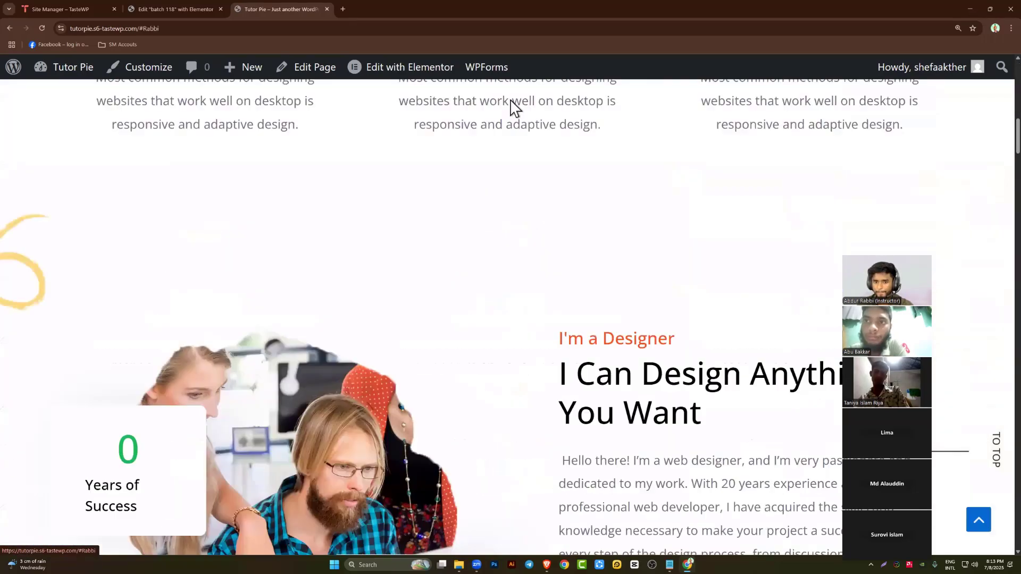
{"action": "scroll", "coordinate": [369, 334], "scroll_direction": "down", "scroll_amount": 2}
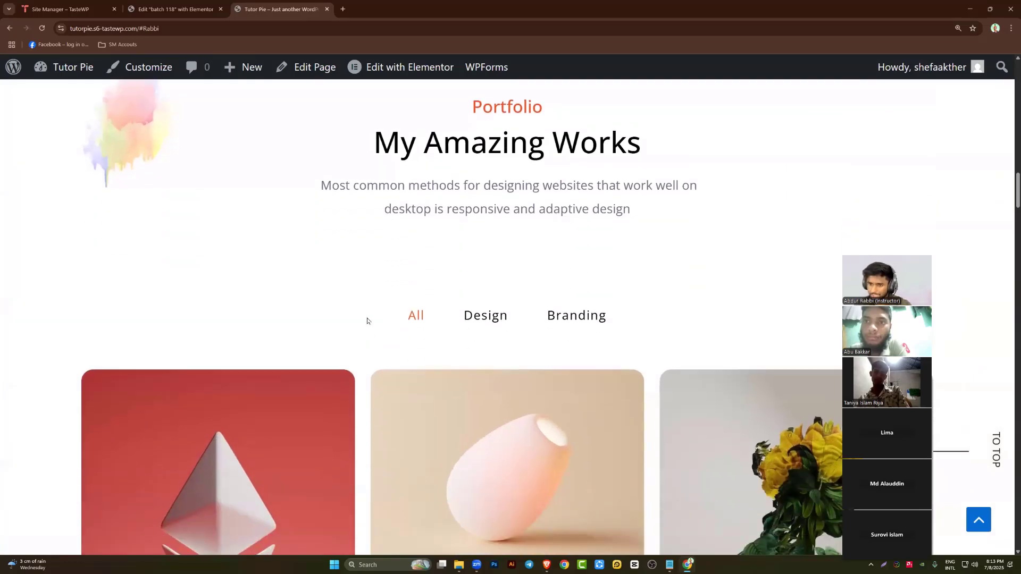
Review the navigation menu and the "I'm a Designer" section in the page editor, and return to the live page
{"action": "left_click", "coordinate": [175, 9]}
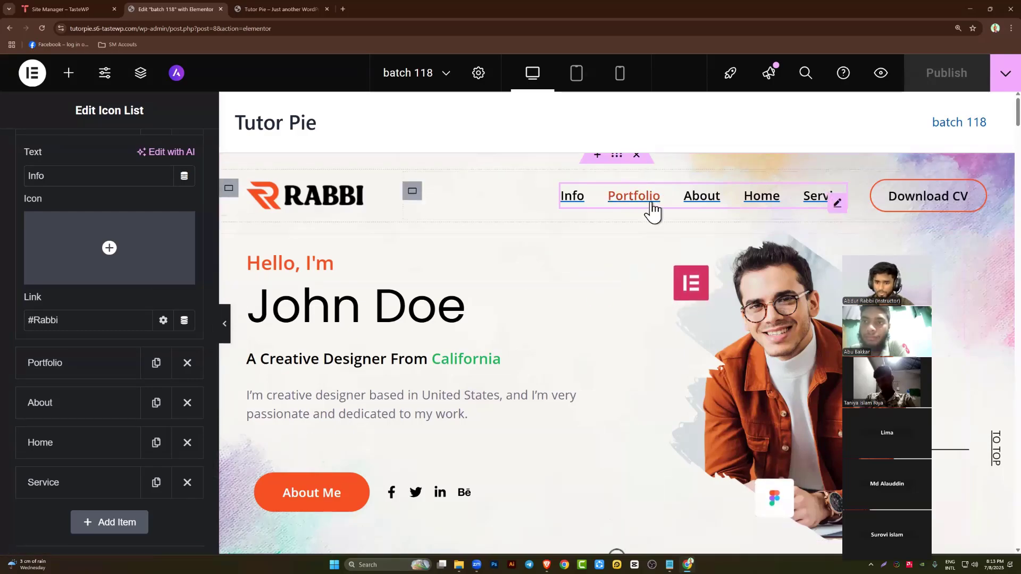
{"action": "scroll", "coordinate": [535, 451], "scroll_direction": "down", "scroll_amount": 10}
{"action": "scroll", "coordinate": [511, 447], "scroll_direction": "down", "scroll_amount": 10}
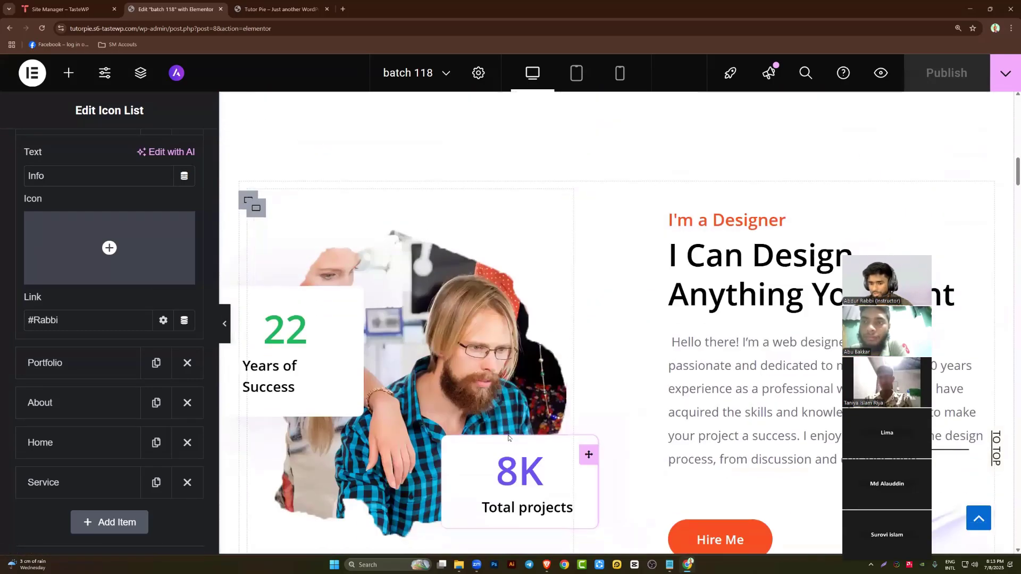
{"action": "scroll", "coordinate": [615, 415], "scroll_direction": "up", "scroll_amount": 4}
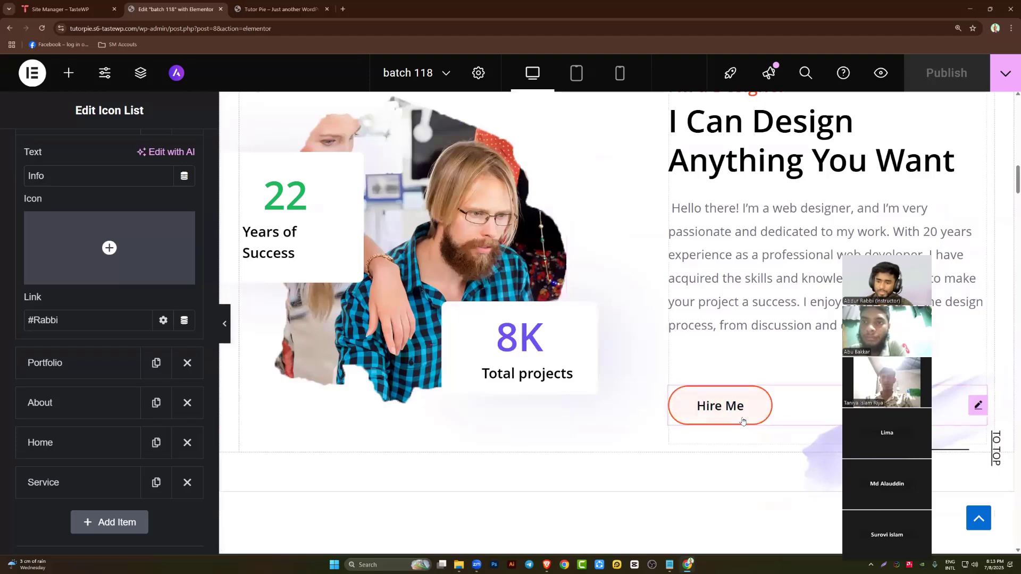
{"action": "scroll", "coordinate": [691, 394], "scroll_direction": "up", "scroll_amount": 15}
{"action": "scroll", "coordinate": [689, 374], "scroll_direction": "up", "scroll_amount": 2}
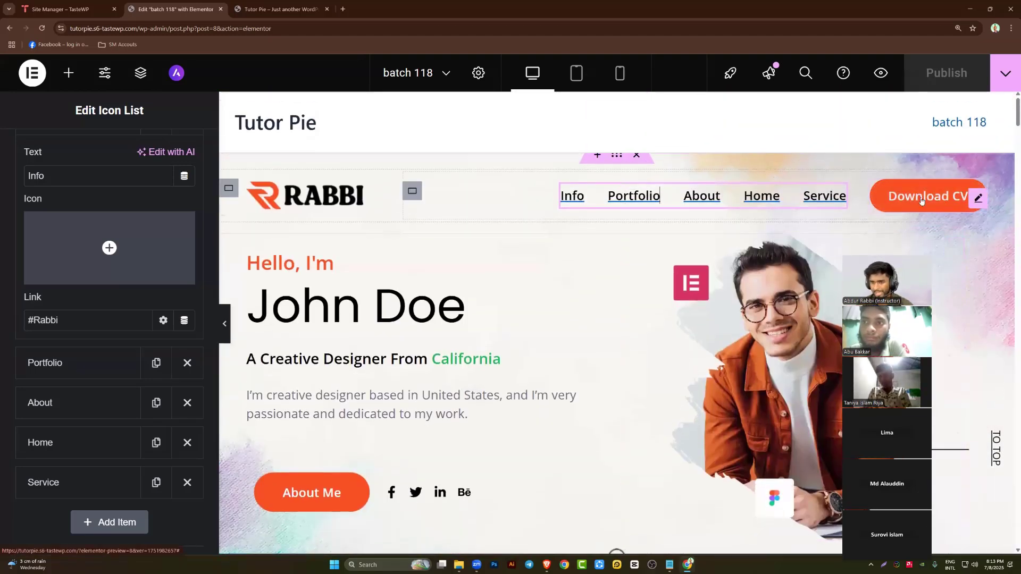
{"action": "left_click", "coordinate": [302, 5]}
{"action": "scroll", "coordinate": [755, 301], "scroll_direction": "up", "scroll_amount": 6}
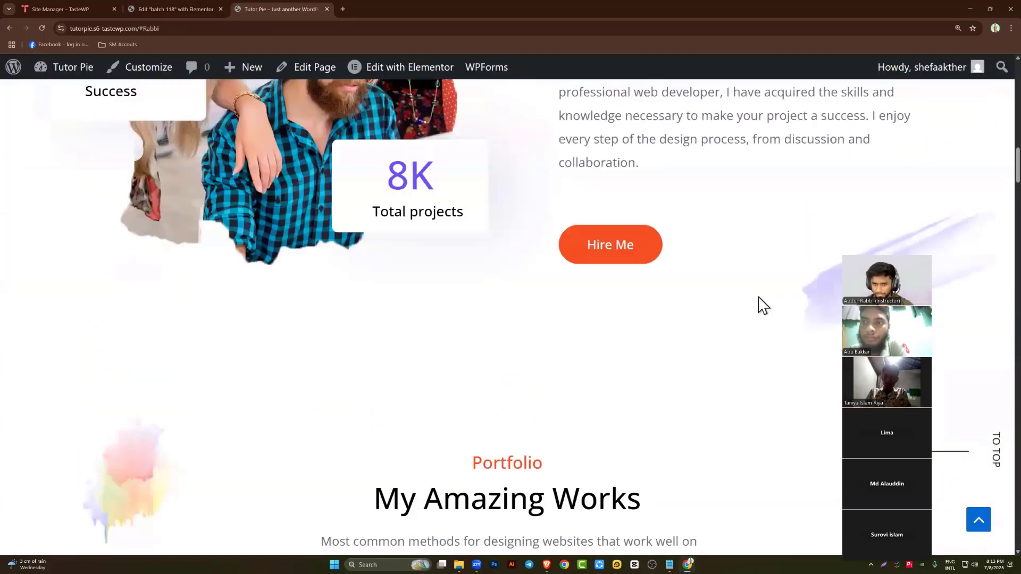
Return to the page editor and review the Download CV button's link settings
{"action": "scroll", "coordinate": [754, 306], "scroll_direction": "up", "scroll_amount": 15}
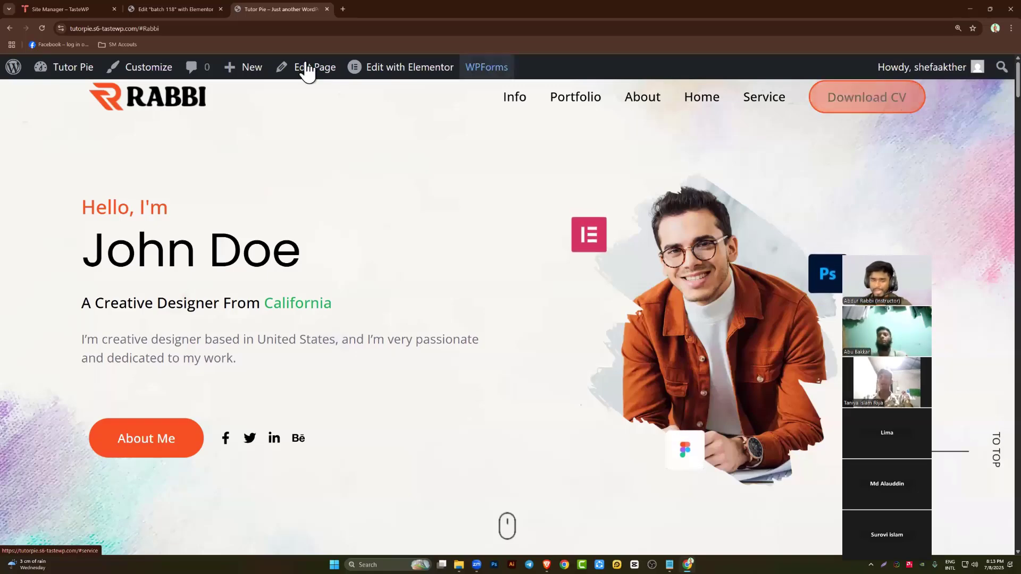
{"action": "left_click", "coordinate": [176, 8]}
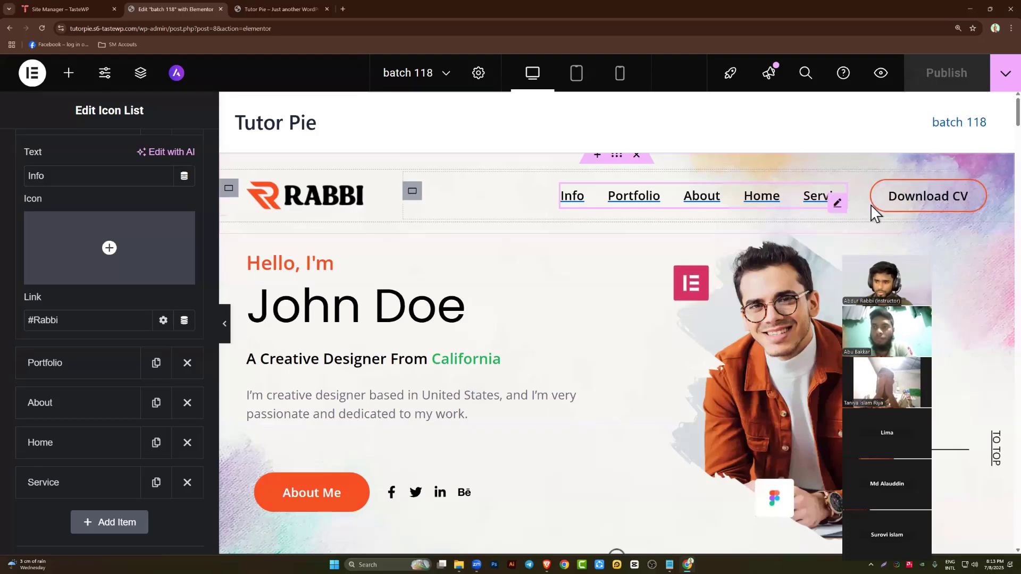
{"action": "left_click", "coordinate": [976, 202]}
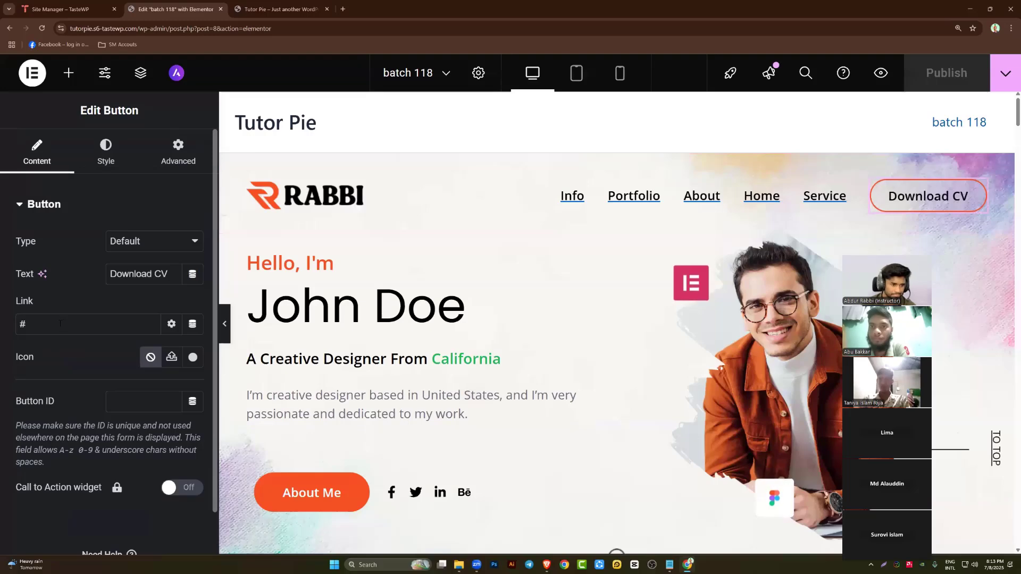
{"action": "scroll", "coordinate": [50, 471], "scroll_direction": "down", "scroll_amount": 1}
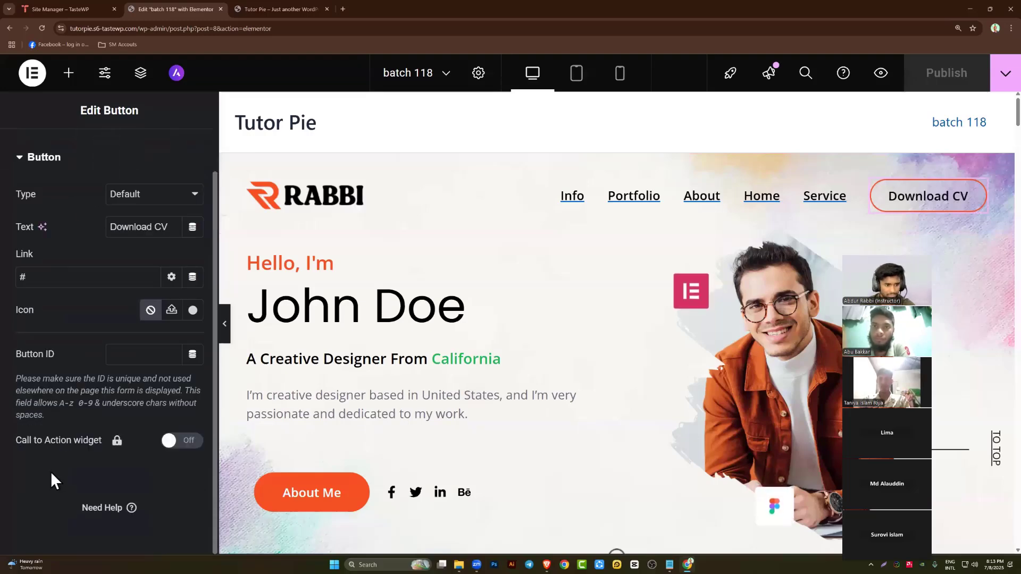
Dismiss the image optimizer suggestion for the header logo and open file selection for a new media upload
{"action": "left_click", "coordinate": [329, 203]}
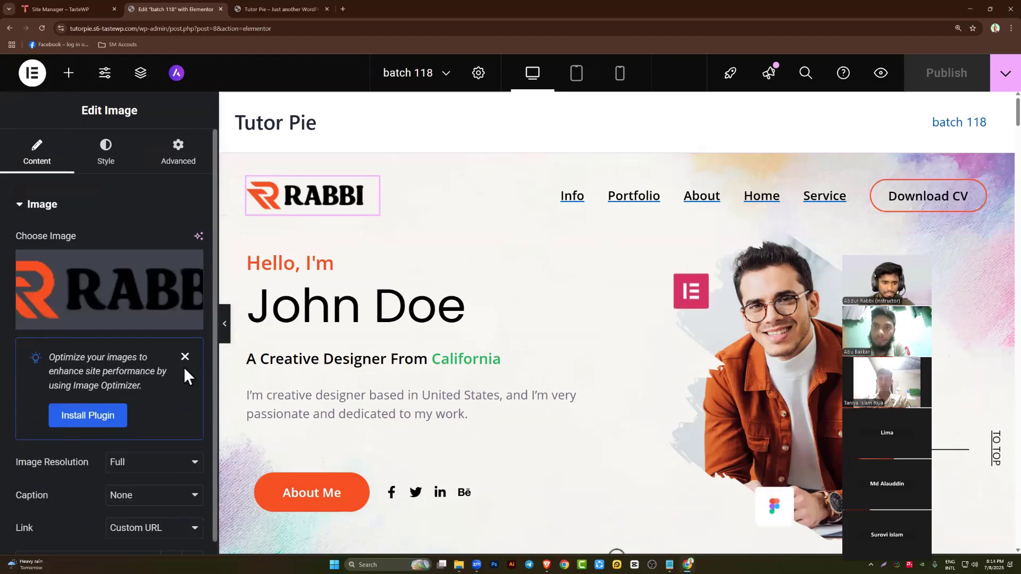
{"action": "left_click", "coordinate": [185, 357]}
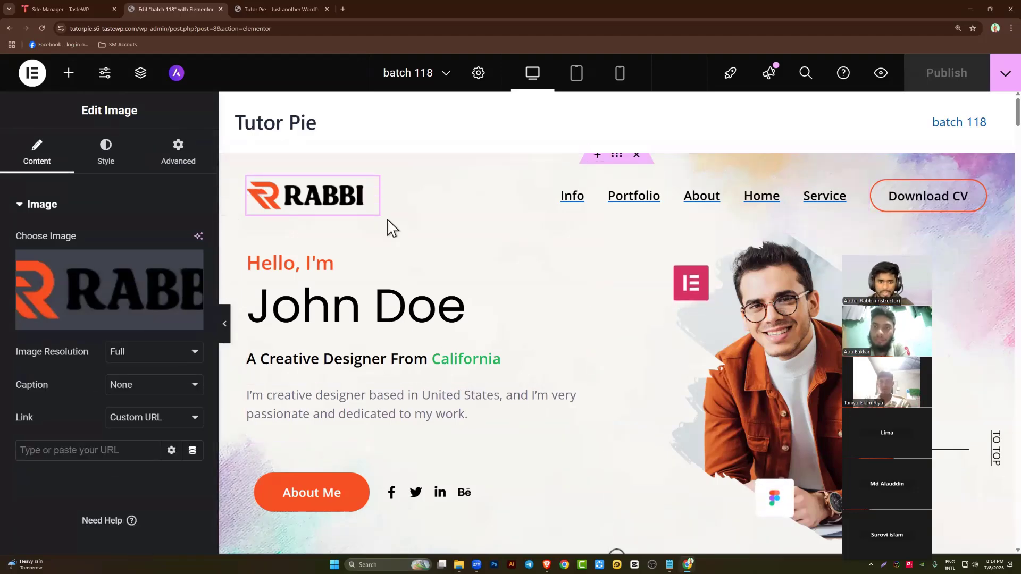
{"action": "left_click", "coordinate": [97, 324]}
{"action": "left_click", "coordinate": [214, 132]}
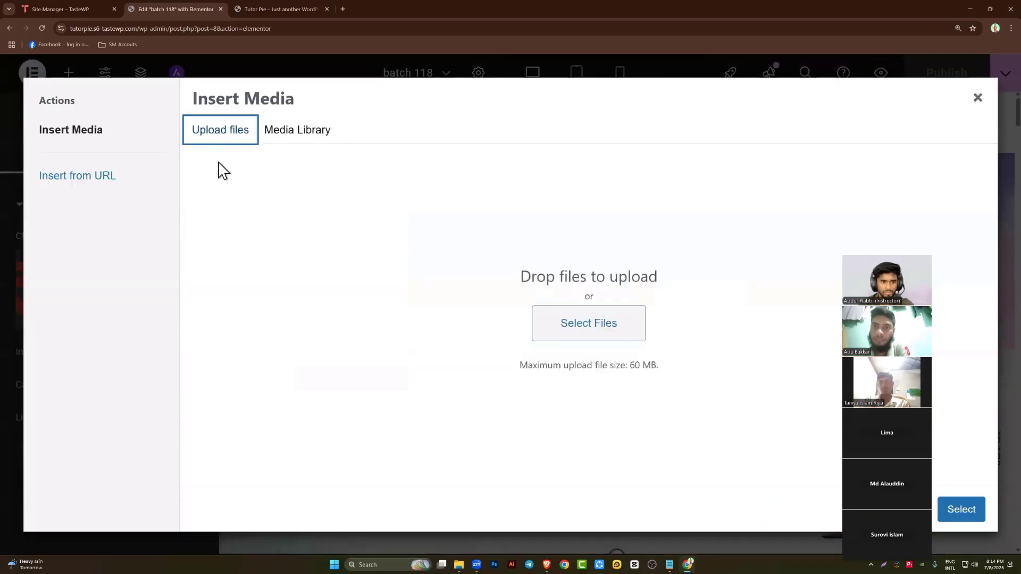
{"action": "left_click", "coordinate": [578, 335]}
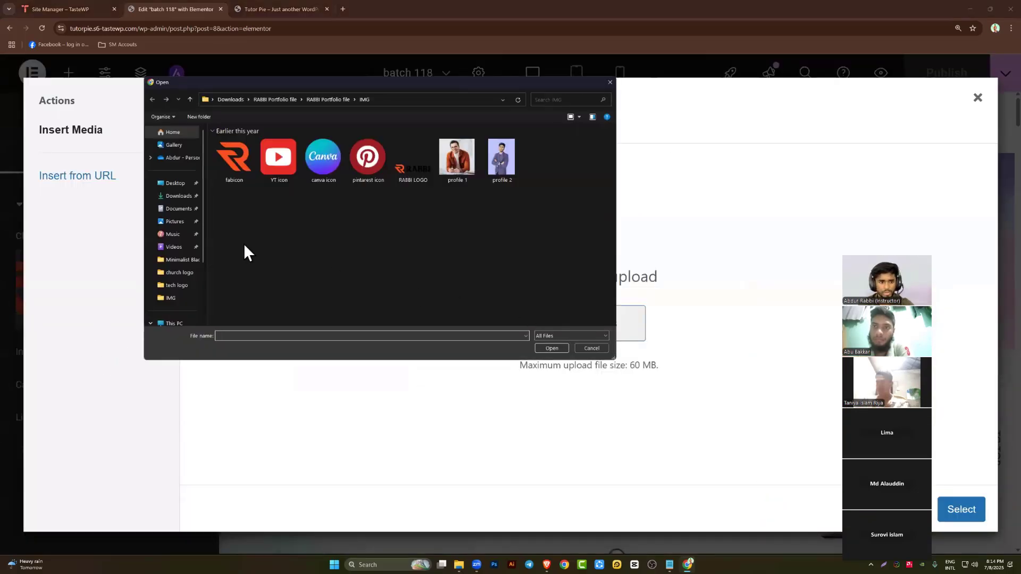
Find the Profile (4) PDF in the Downloads folder and upload it to the media library
{"action": "left_click", "coordinate": [174, 199]}
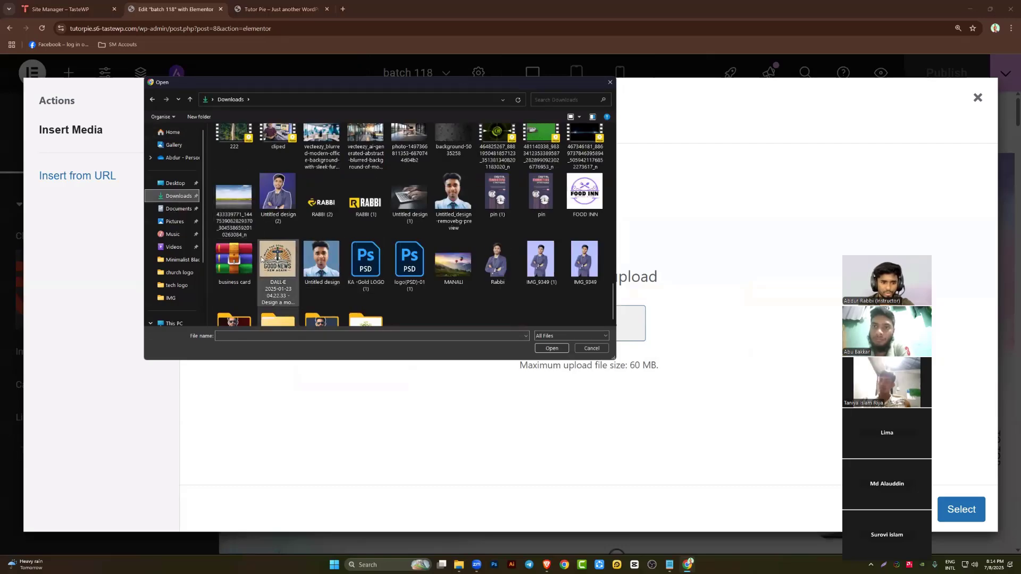
{"action": "scroll", "coordinate": [253, 250], "scroll_direction": "up", "scroll_amount": 2}
{"action": "scroll", "coordinate": [253, 251], "scroll_direction": "up", "scroll_amount": 14}
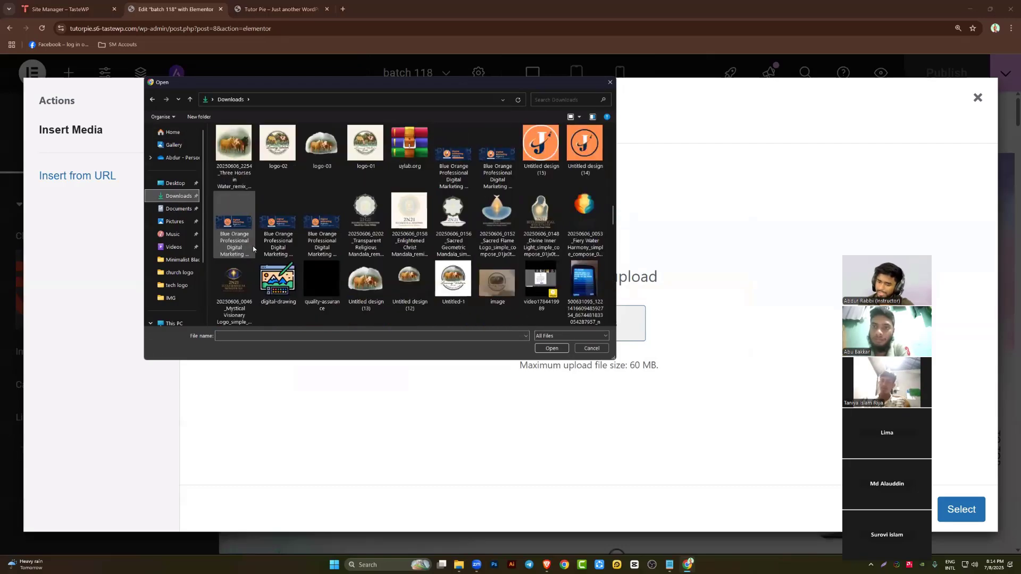
{"action": "scroll", "coordinate": [254, 248], "scroll_direction": "up", "scroll_amount": 8}
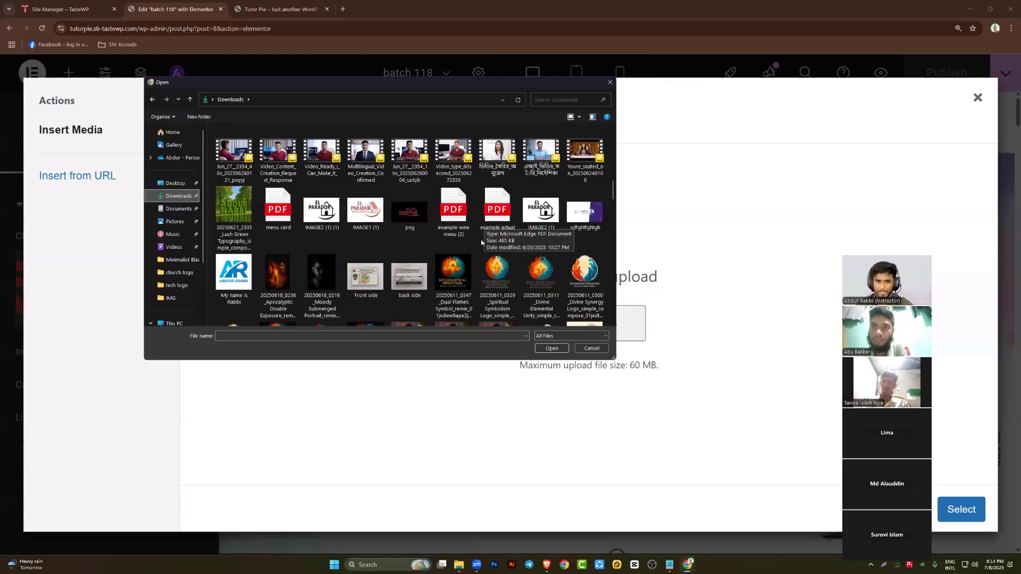
{"action": "scroll", "coordinate": [281, 268], "scroll_direction": "up", "scroll_amount": 10}
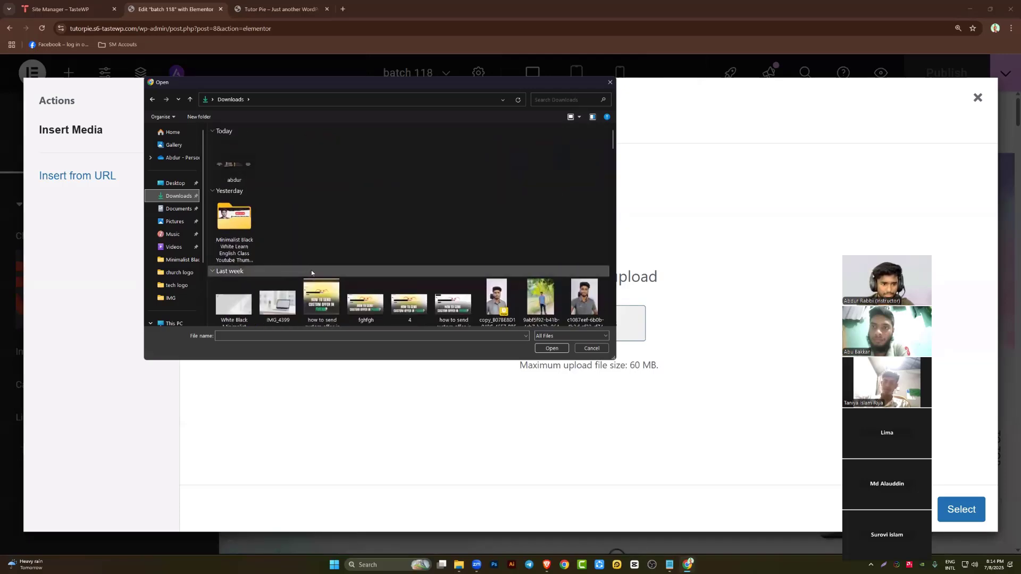
{"action": "scroll", "coordinate": [311, 270], "scroll_direction": "down", "scroll_amount": 5}
{"action": "scroll", "coordinate": [319, 270], "scroll_direction": "down", "scroll_amount": 5}
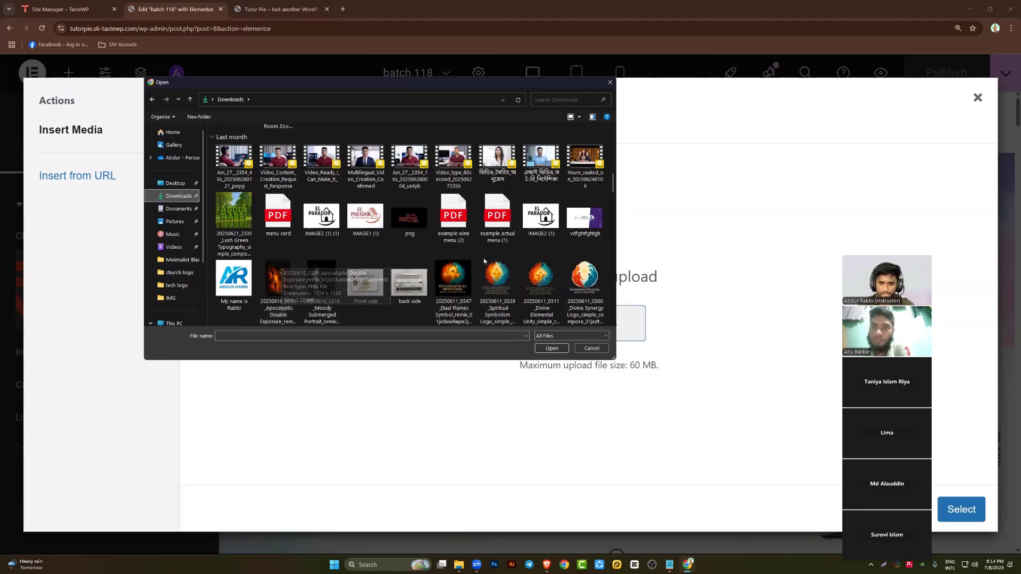
{"action": "scroll", "coordinate": [372, 266], "scroll_direction": "down", "scroll_amount": 1}
{"action": "scroll", "coordinate": [484, 260], "scroll_direction": "up", "scroll_amount": 1}
{"action": "scroll", "coordinate": [485, 260], "scroll_direction": "down", "scroll_amount": 3}
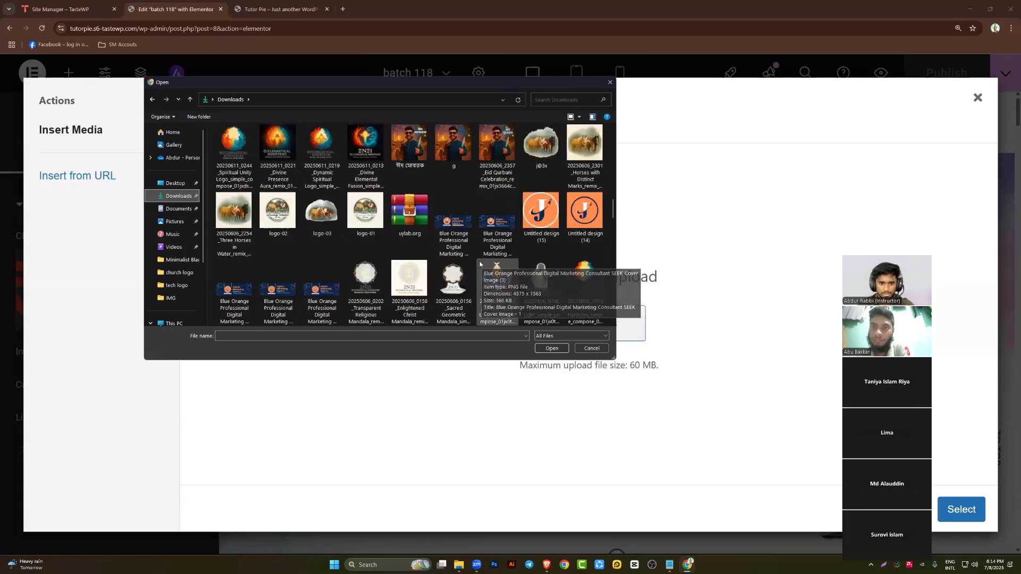
{"action": "scroll", "coordinate": [481, 262], "scroll_direction": "down", "scroll_amount": 6}
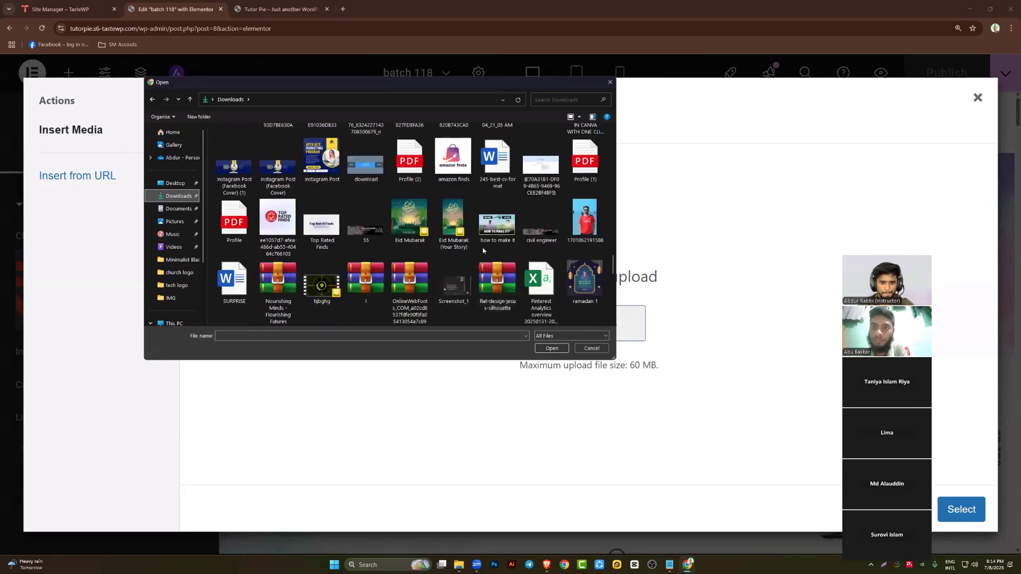
{"action": "scroll", "coordinate": [457, 255], "scroll_direction": "down", "scroll_amount": 5}
{"action": "scroll", "coordinate": [437, 248], "scroll_direction": "down", "scroll_amount": 3}
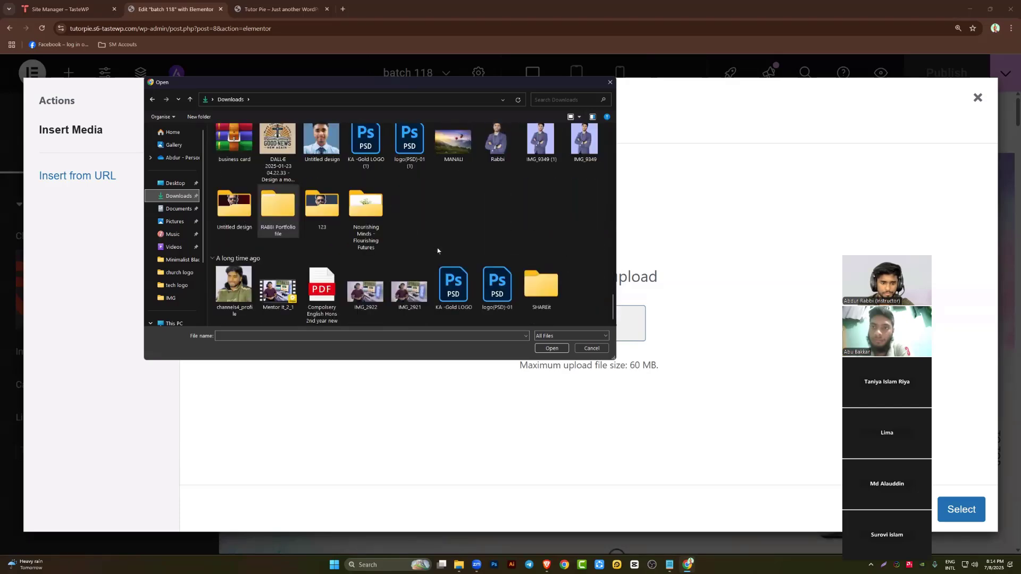
{"action": "scroll", "coordinate": [420, 266], "scroll_direction": "up", "scroll_amount": 15}
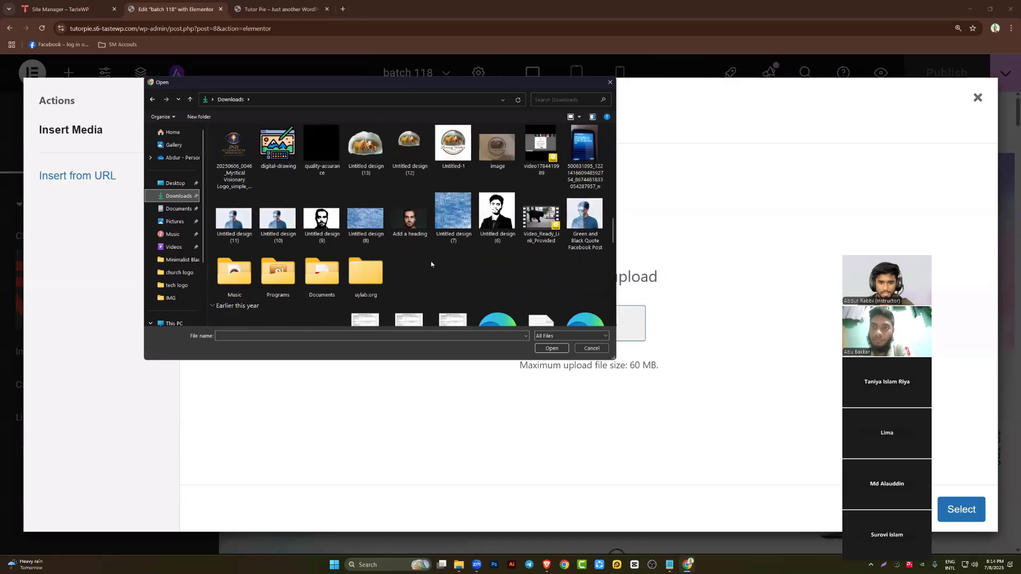
{"action": "scroll", "coordinate": [444, 314], "scroll_direction": "down", "scroll_amount": 10}
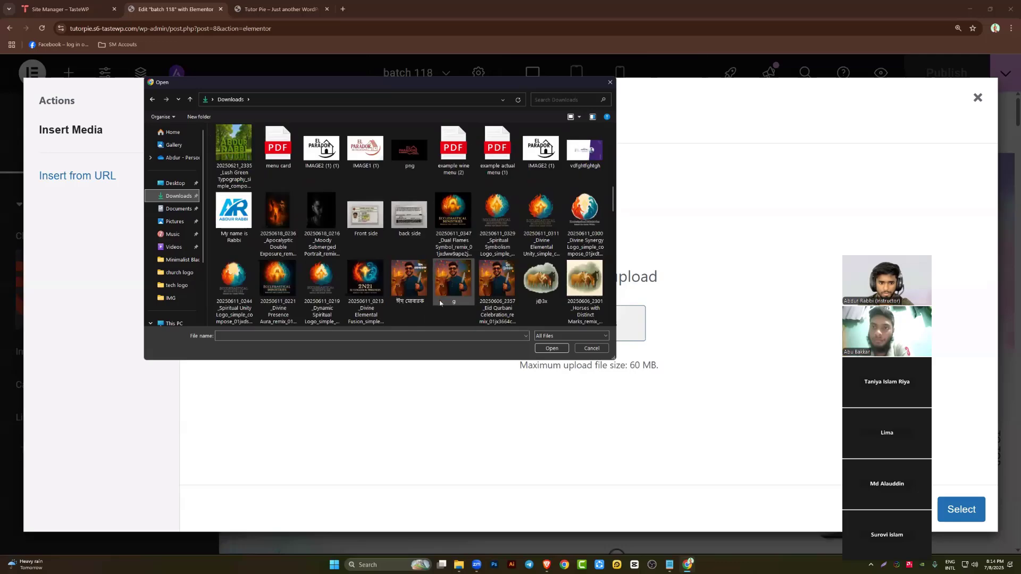
{"action": "scroll", "coordinate": [438, 292], "scroll_direction": "up", "scroll_amount": 1}
{"action": "scroll", "coordinate": [438, 293], "scroll_direction": "up", "scroll_amount": 7}
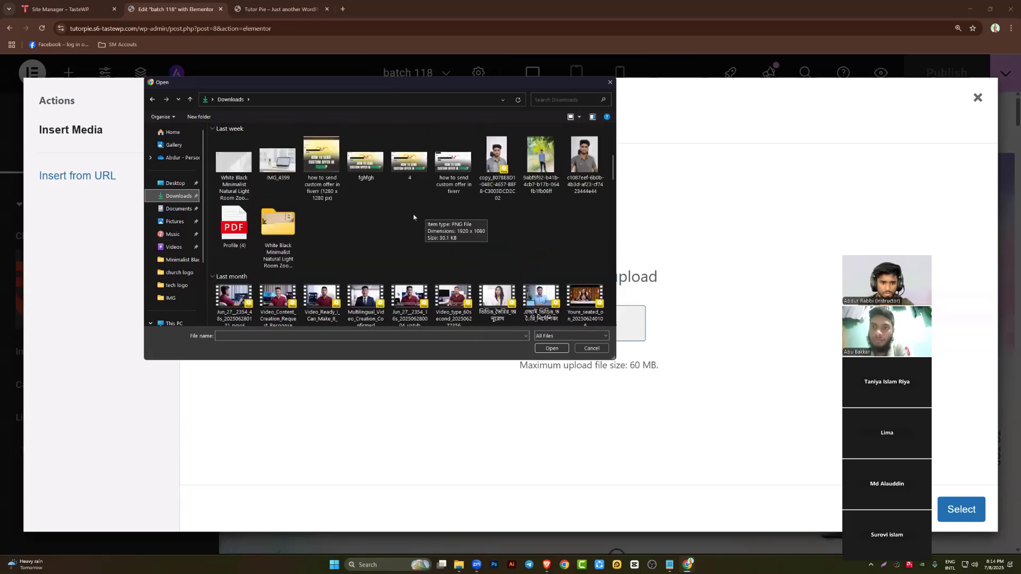
{"action": "scroll", "coordinate": [260, 259], "scroll_direction": "down", "scroll_amount": 2}
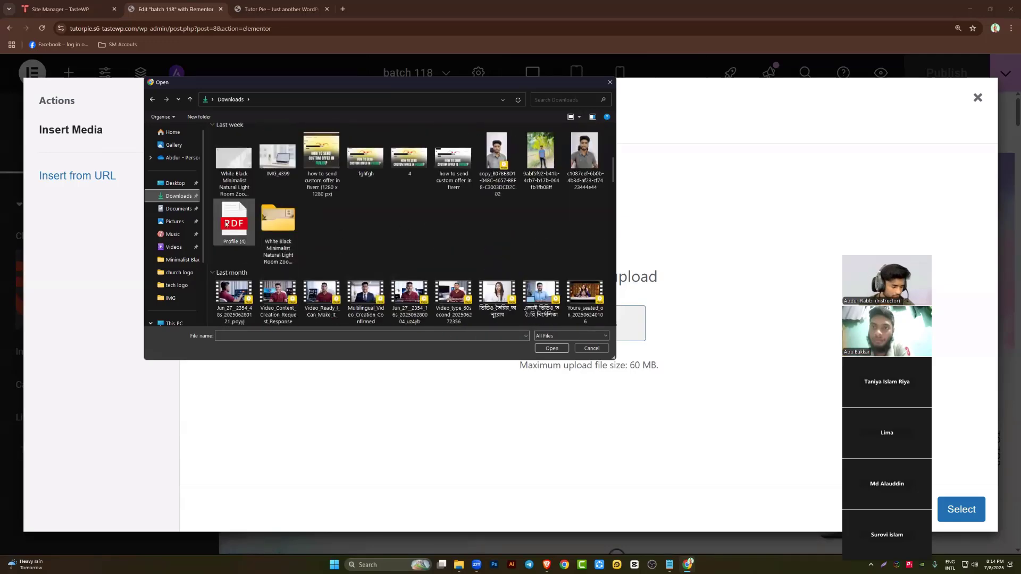
{"action": "double_click", "coordinate": [233, 223]}
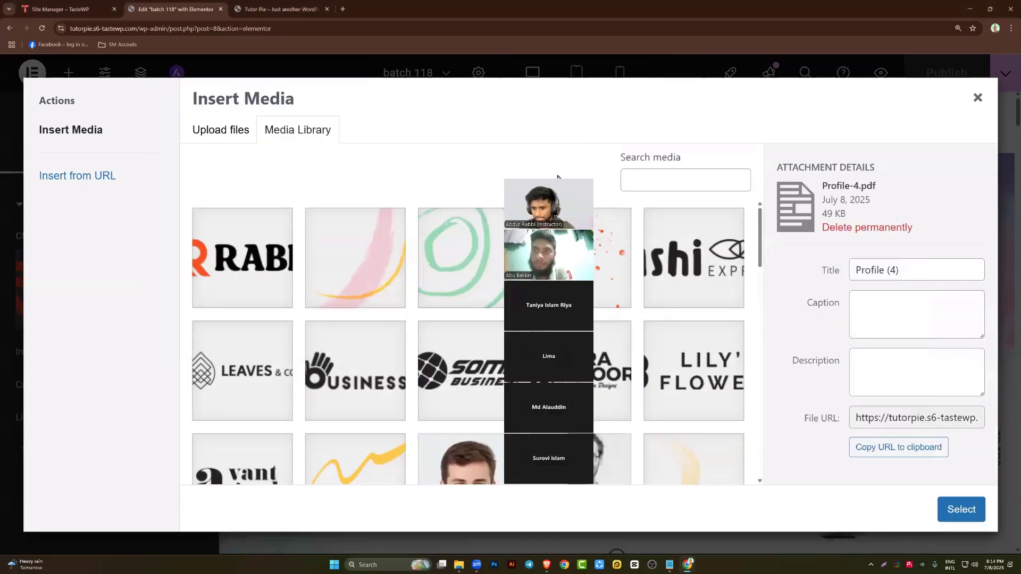
Copy the file URL of the uploaded Profile-4.pdf and insert the selected media
{"action": "triple_click", "coordinate": [893, 421]}
{"action": "right_click", "coordinate": [892, 421]}
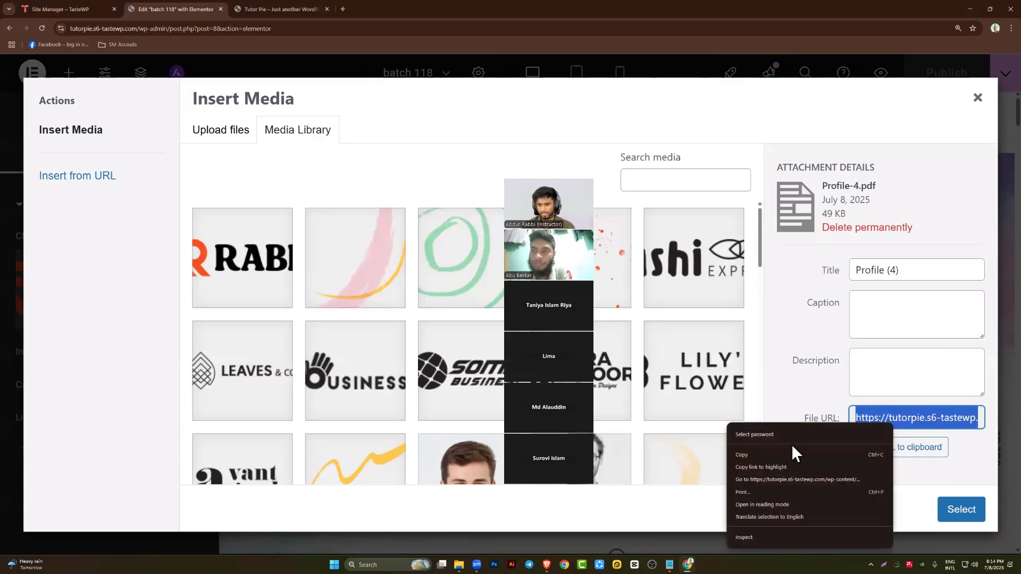
{"action": "left_click", "coordinate": [743, 455]}
{"action": "left_click", "coordinate": [953, 515]}
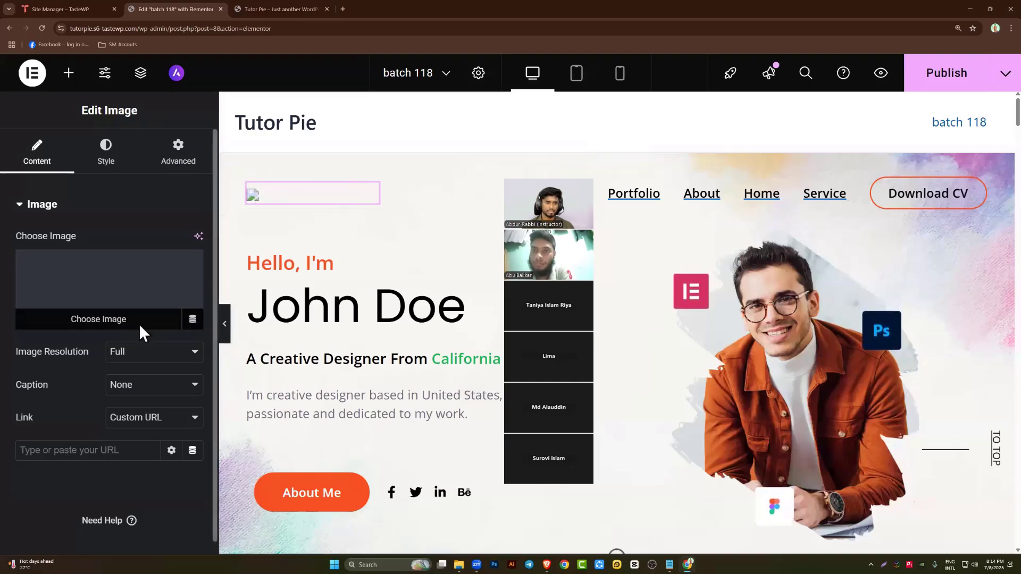
Restore the original orange-and-black logo in the header's image widget from the media library
{"action": "left_click", "coordinate": [140, 331]}
{"action": "left_click", "coordinate": [226, 263]}
{"action": "left_click", "coordinate": [963, 511]}
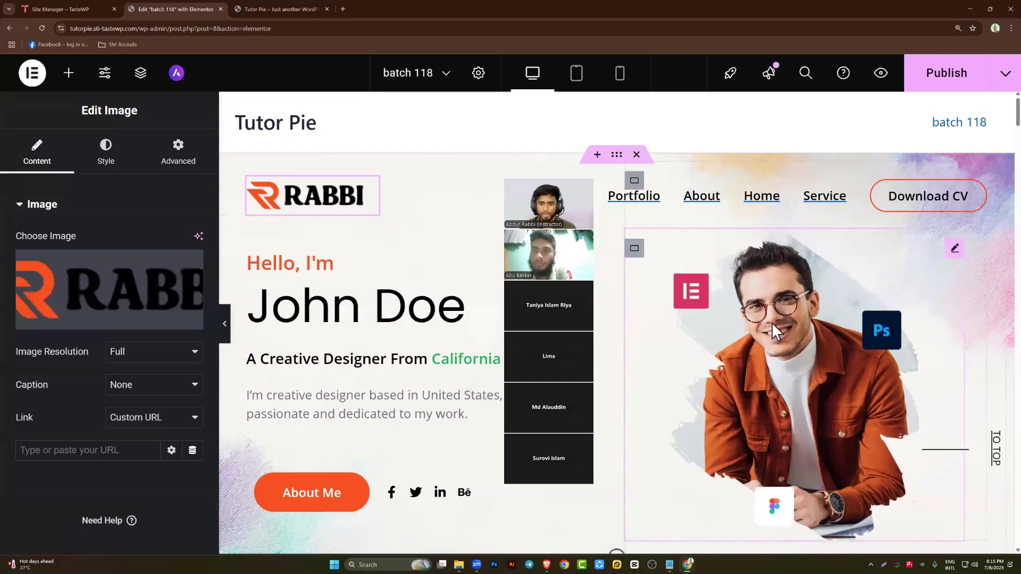
Set the Download CV button's link to the copied Profile-4.pdf URL and publish the page
{"action": "left_click", "coordinate": [929, 200]}
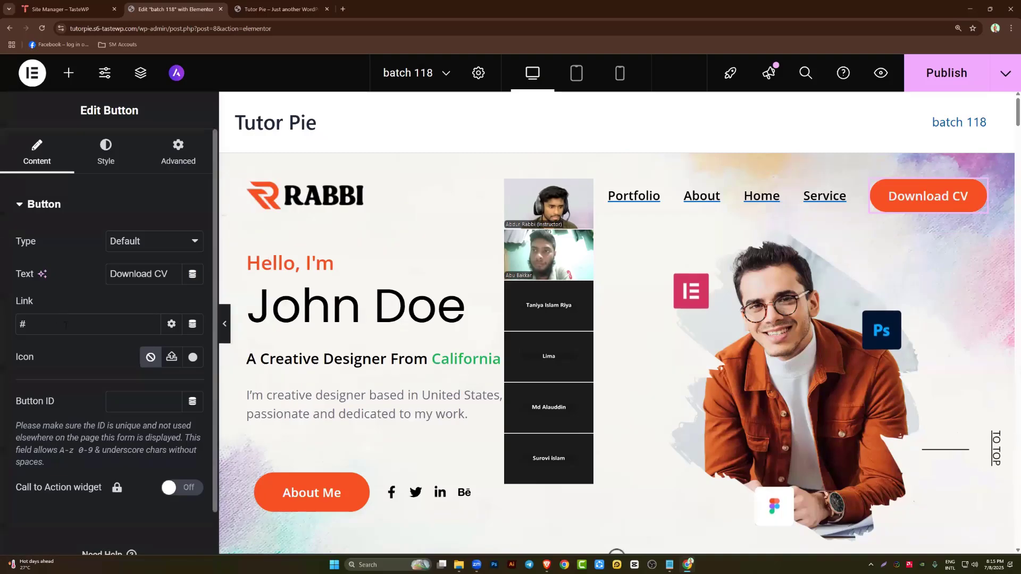
{"action": "key", "text": "ctrl+v"}
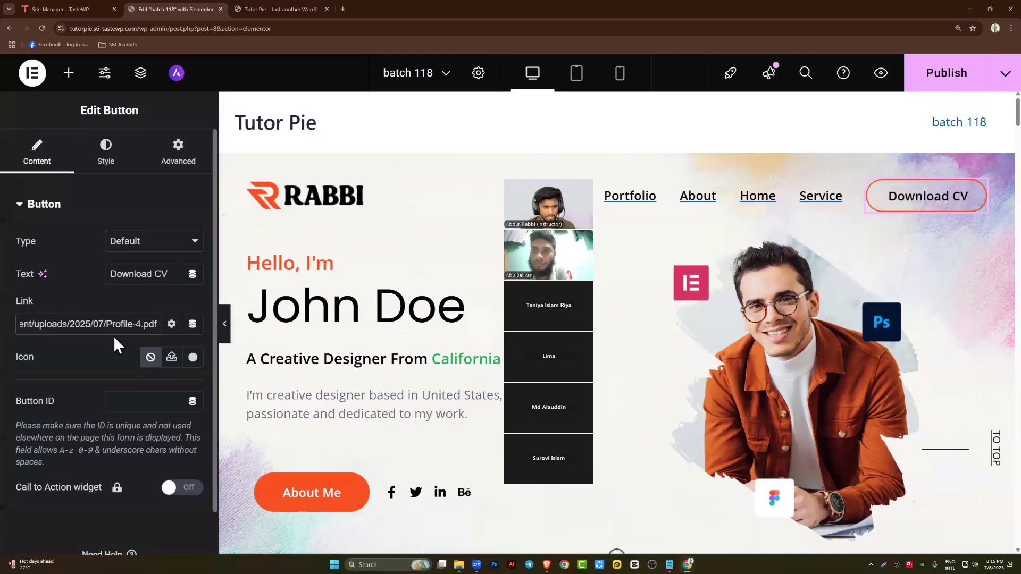
{"action": "left_click", "coordinate": [929, 85]}
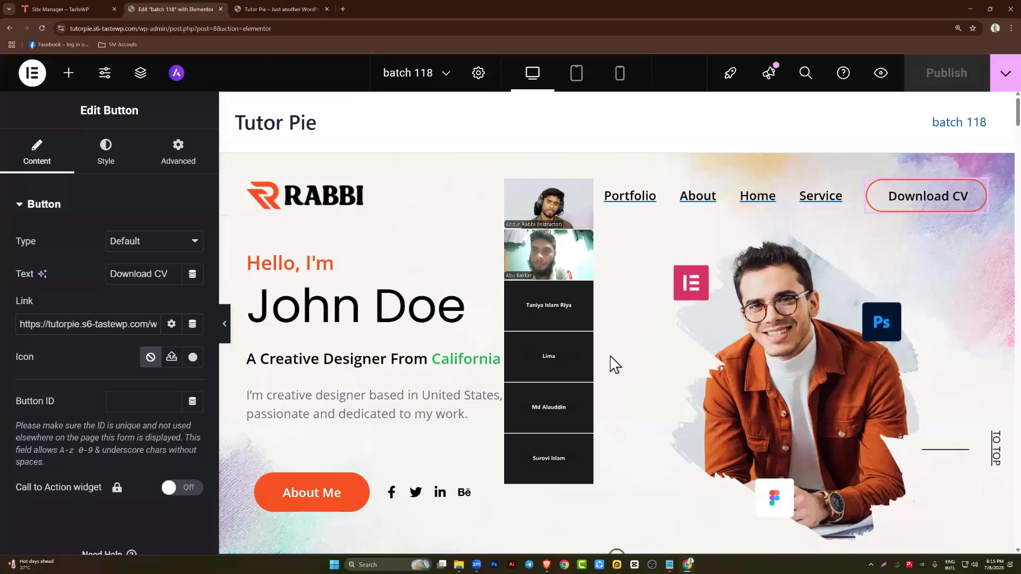
Switch to the live Tutor Pie page, reload it, and test the Download CV button
{"action": "left_click", "coordinate": [240, 9]}
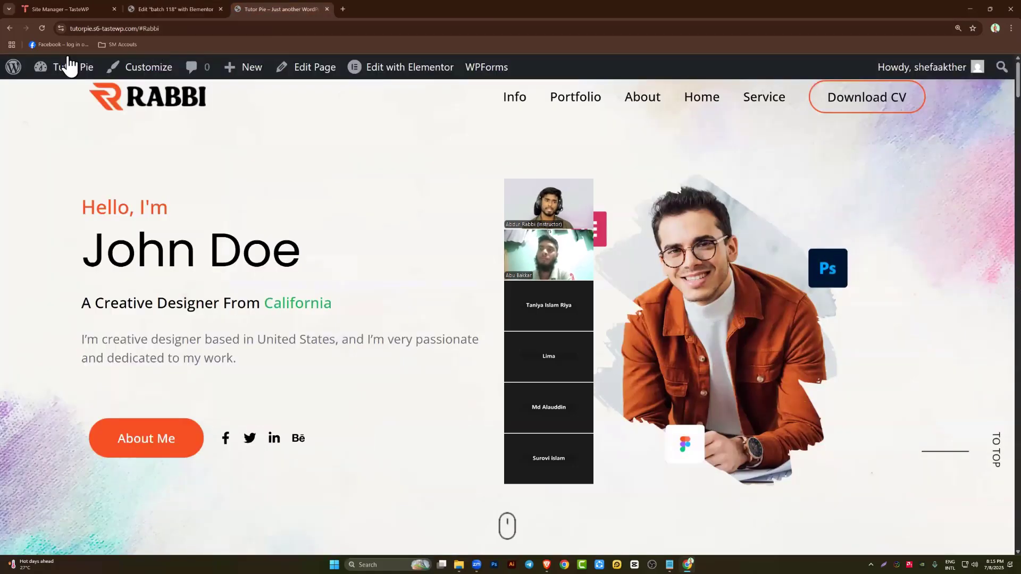
{"action": "left_click", "coordinate": [41, 29]}
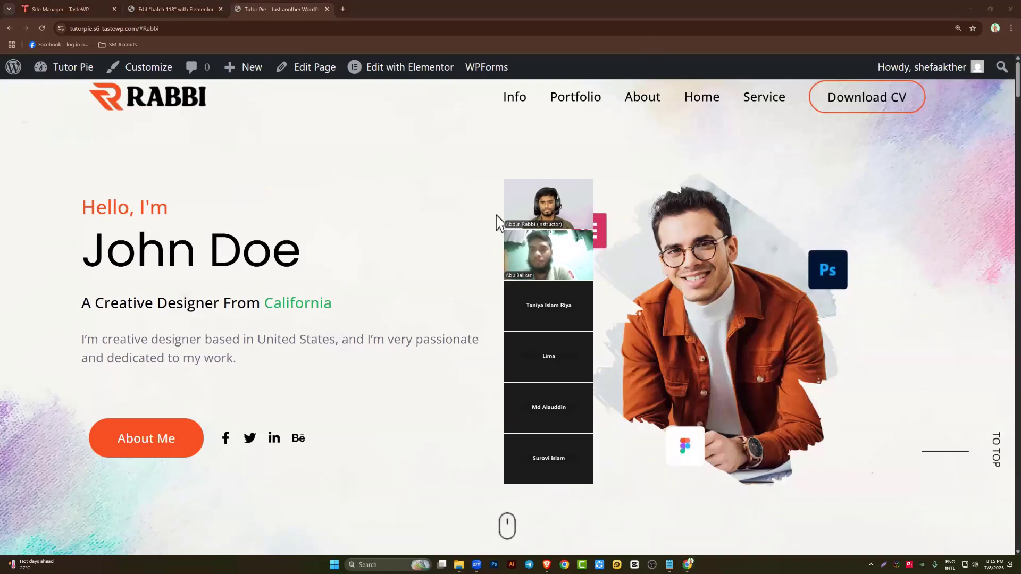
{"action": "left_click", "coordinate": [843, 98]}
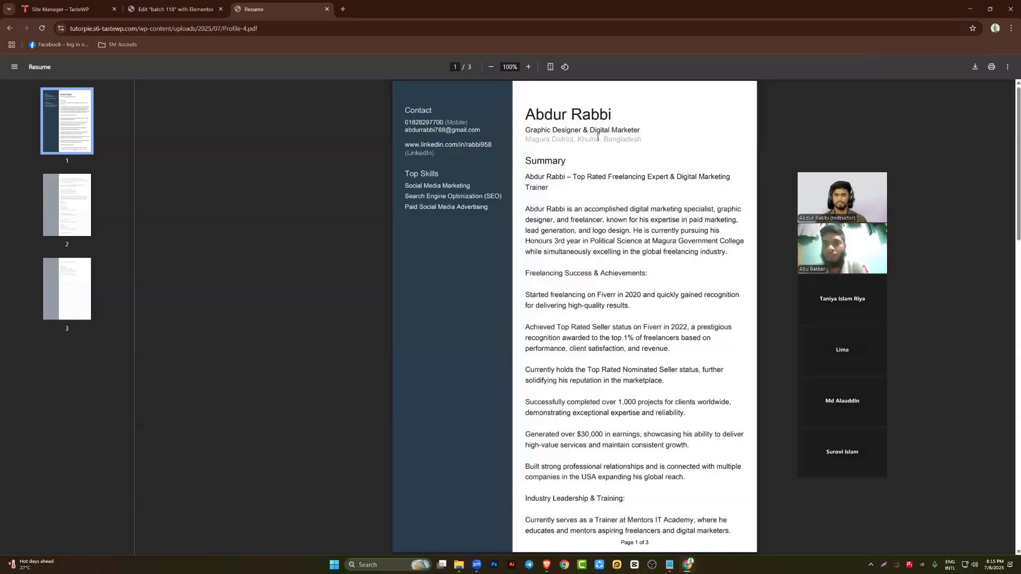
Look through the three pages of the opened resume PDF and return to the live portfolio page
{"action": "scroll", "coordinate": [600, 164], "scroll_direction": "down", "scroll_amount": 3}
{"action": "scroll", "coordinate": [599, 164], "scroll_direction": "down", "scroll_amount": 10}
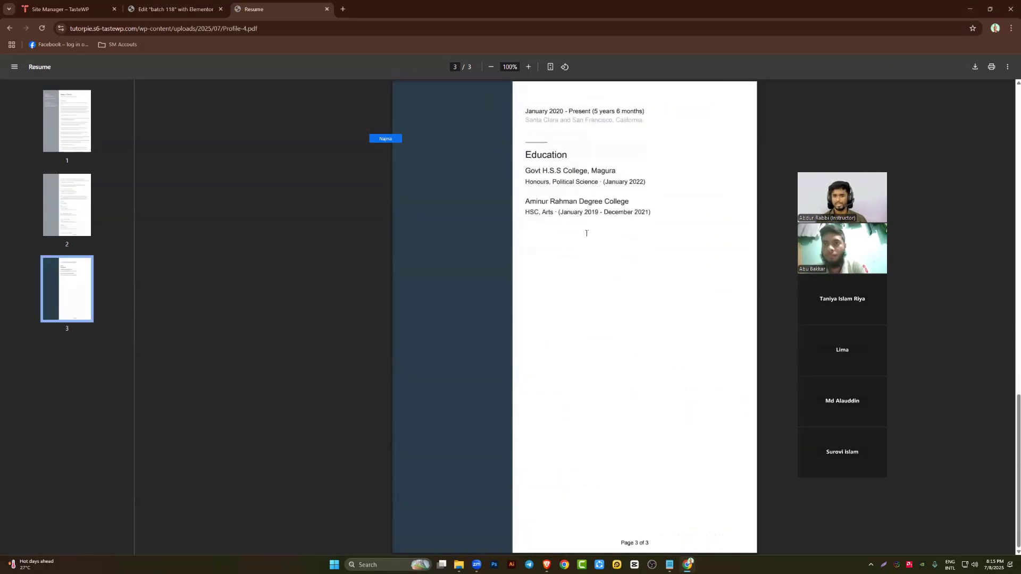
{"action": "scroll", "coordinate": [606, 282], "scroll_direction": "up", "scroll_amount": 5}
{"action": "scroll", "coordinate": [594, 273], "scroll_direction": "up", "scroll_amount": 5, "text": "ctrl"}
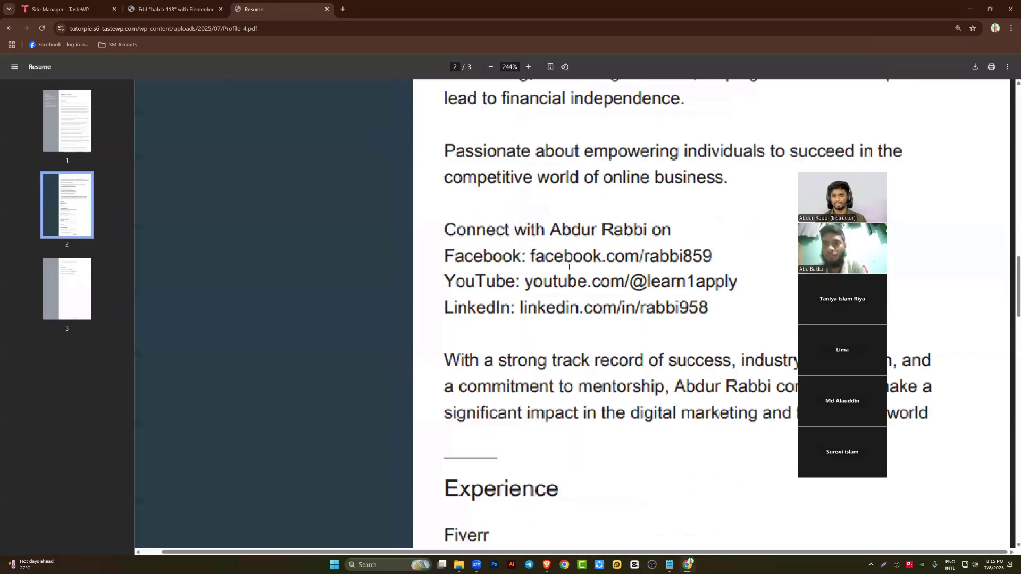
{"action": "scroll", "coordinate": [568, 267], "scroll_direction": "down", "scroll_amount": 5, "text": "ctrl"}
{"action": "scroll", "coordinate": [585, 309], "scroll_direction": "up", "scroll_amount": 10}
{"action": "scroll", "coordinate": [595, 352], "scroll_direction": "up", "scroll_amount": 2, "text": "ctrl"}
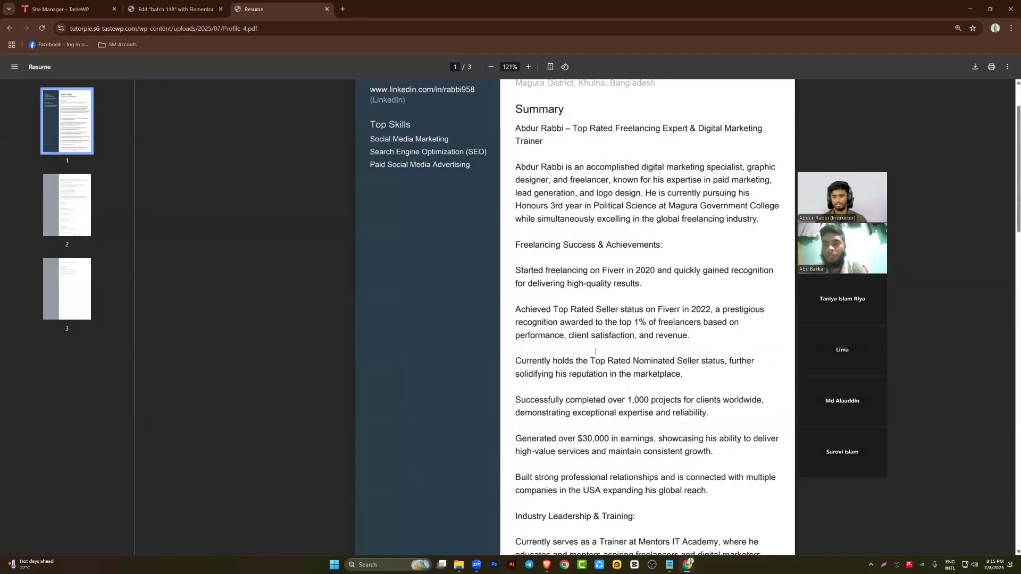
{"action": "scroll", "coordinate": [595, 352], "scroll_direction": "up", "scroll_amount": 1}
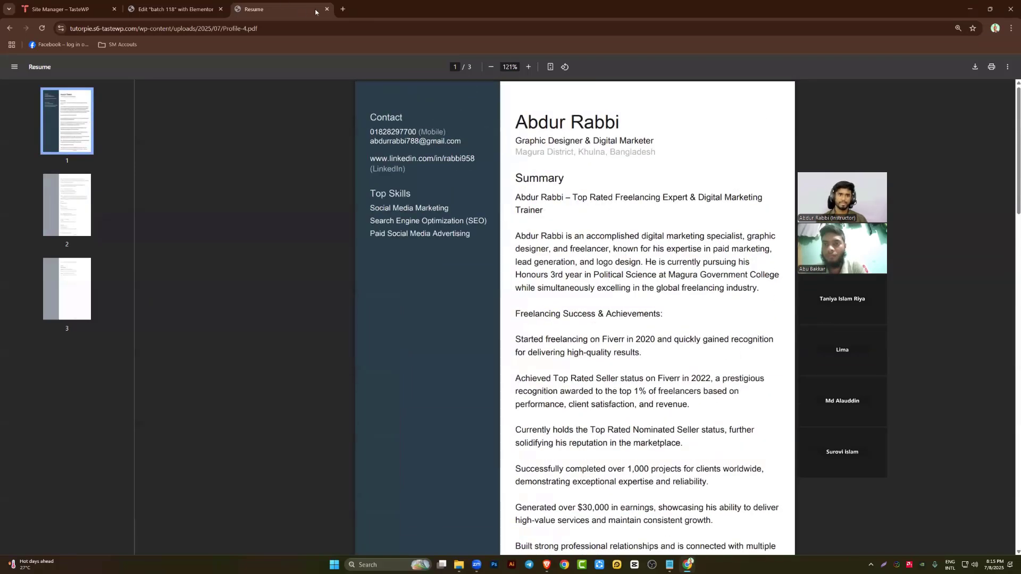
{"action": "left_click", "coordinate": [11, 29]}
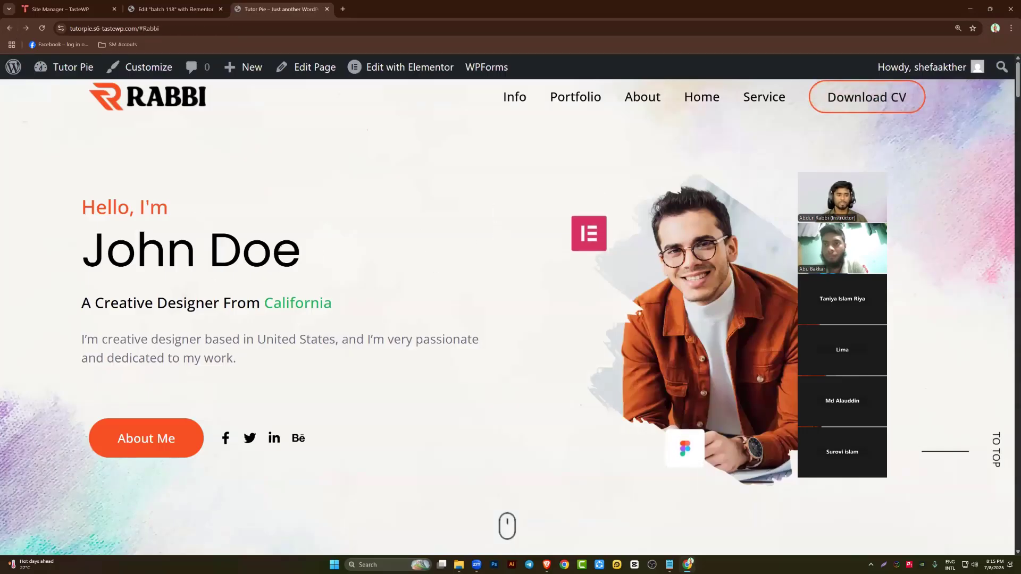
Return to the Elementor editor and replace the hero section's placeholder name heading with the portfolio owner's full name
{"action": "left_click", "coordinate": [154, 8]}
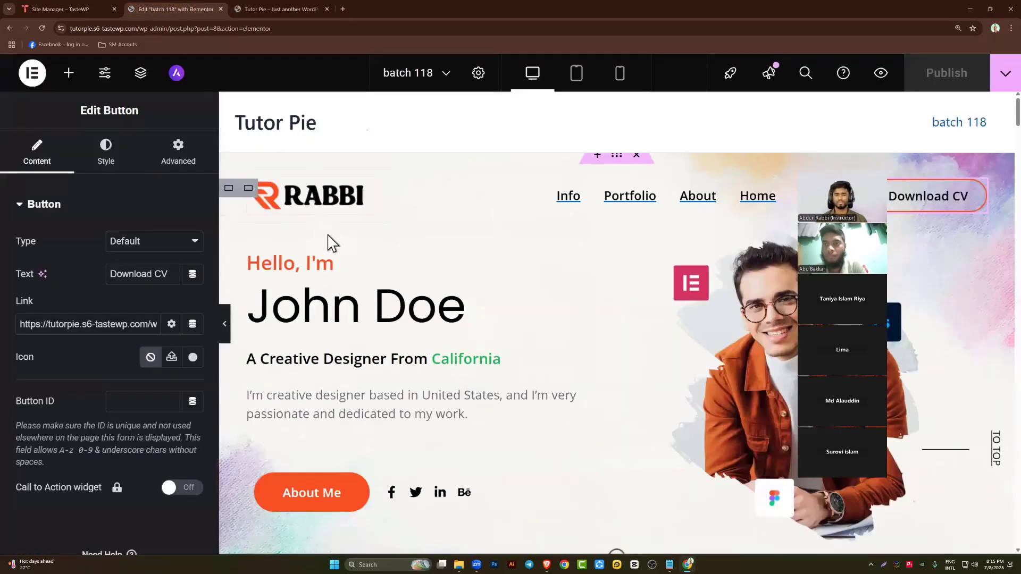
{"action": "left_click", "coordinate": [300, 273]}
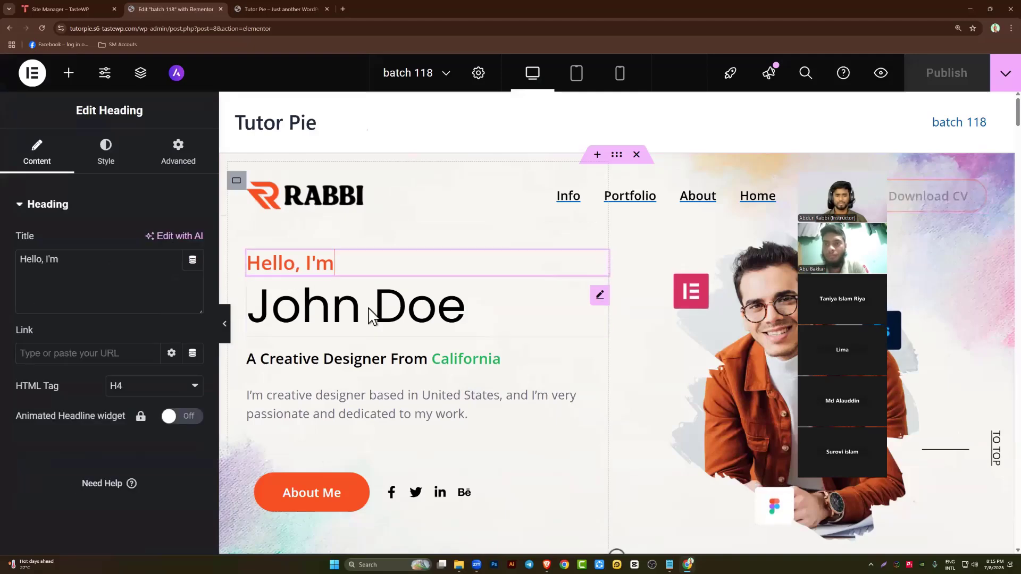
{"action": "left_click", "coordinate": [292, 313]}
{"action": "left_click_drag", "start_coordinate": [470, 310], "coordinate": [426, 330]}
{"action": "left_click", "coordinate": [425, 330]}
{"action": "double_click", "coordinate": [426, 329]}
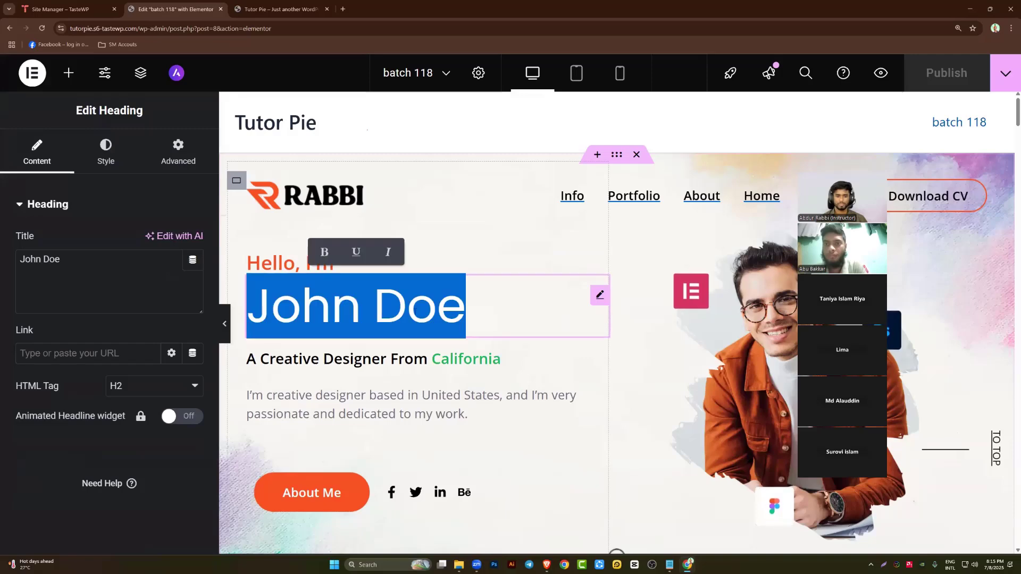
{"action": "left_click", "coordinate": [513, 319]}
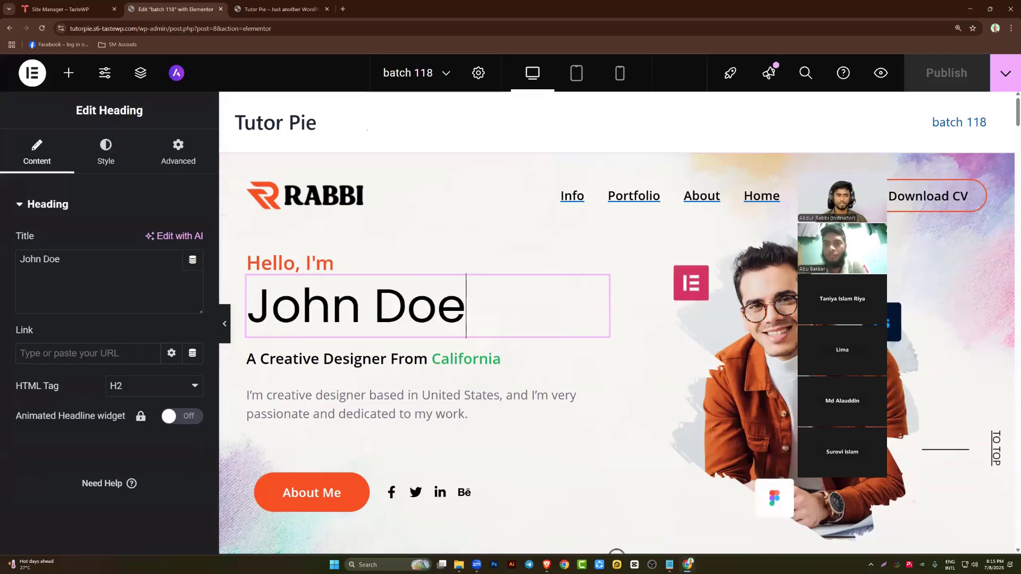
{"action": "left_click_drag", "start_coordinate": [90, 262], "coordinate": [2, 265]}
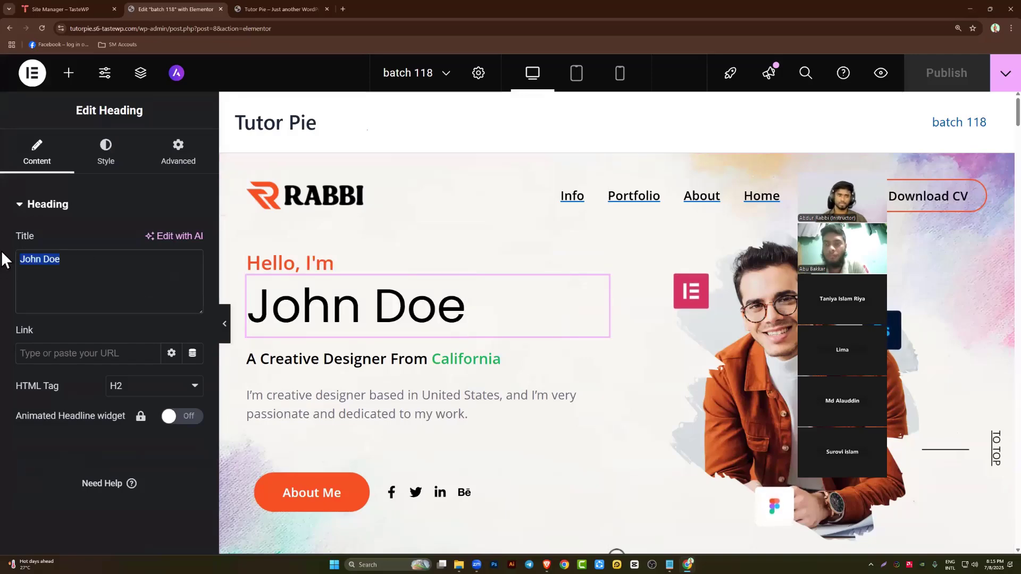
{"action": "type", "text": "A"}
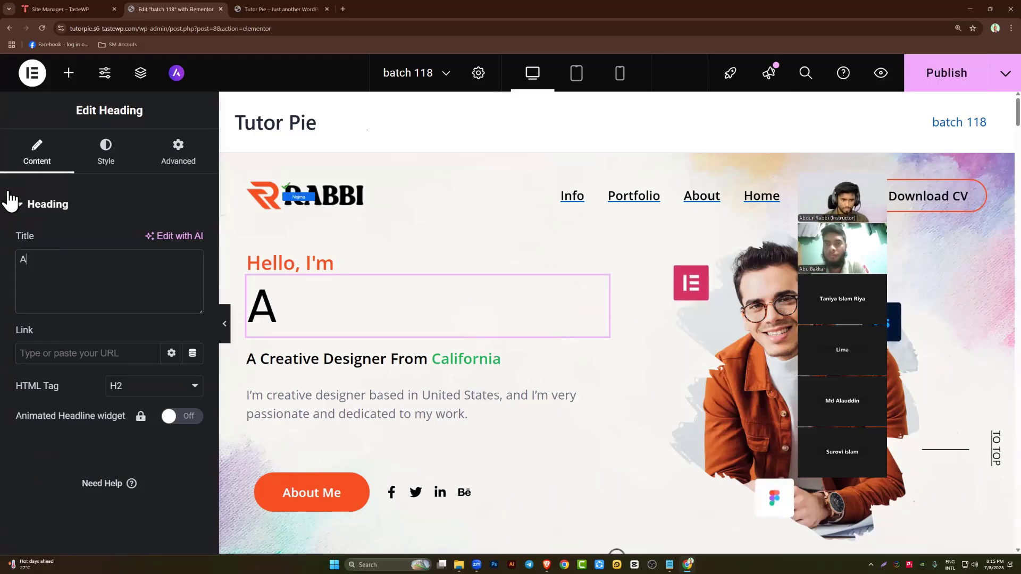
{"action": "type", "text": "bdu"}
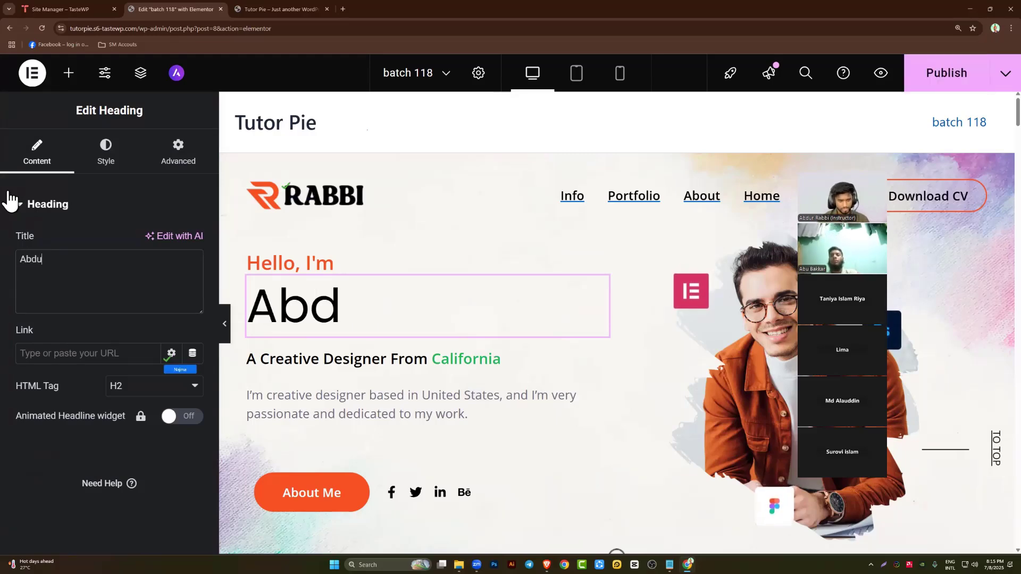
{"action": "type", "text": "r Rabbi"}
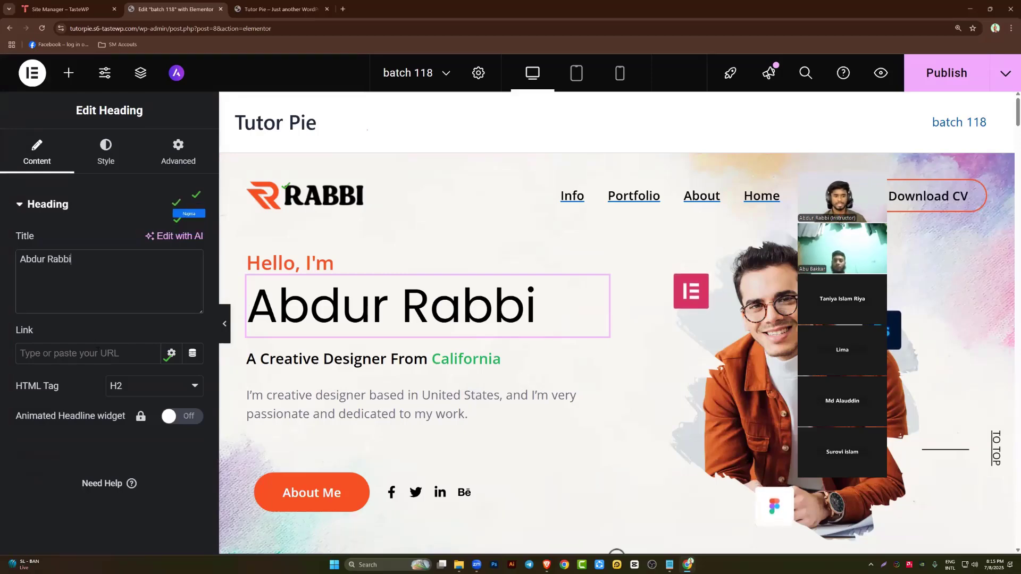
{"action": "left_click", "coordinate": [99, 350]}
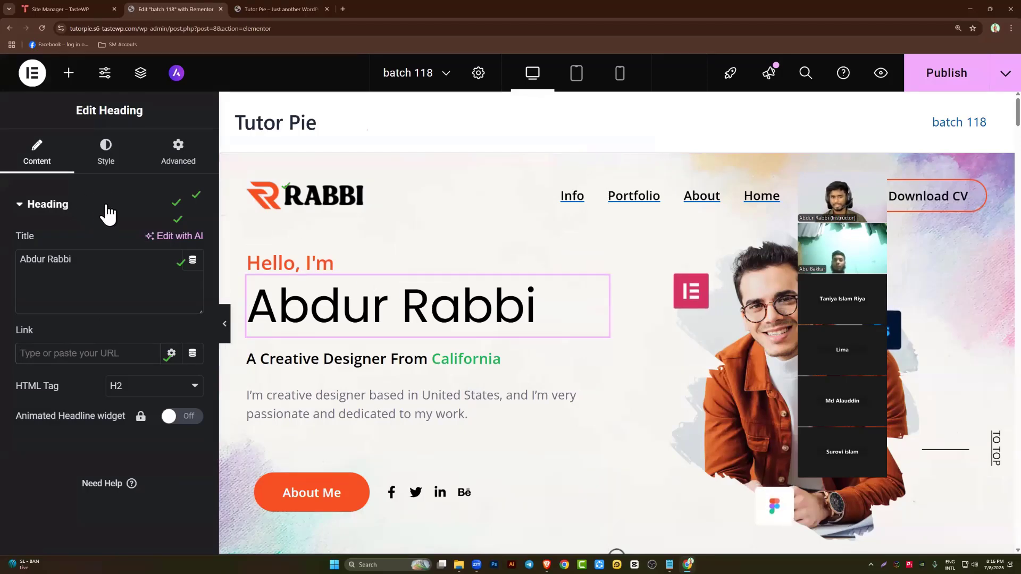
{"action": "left_click", "coordinate": [107, 160]}
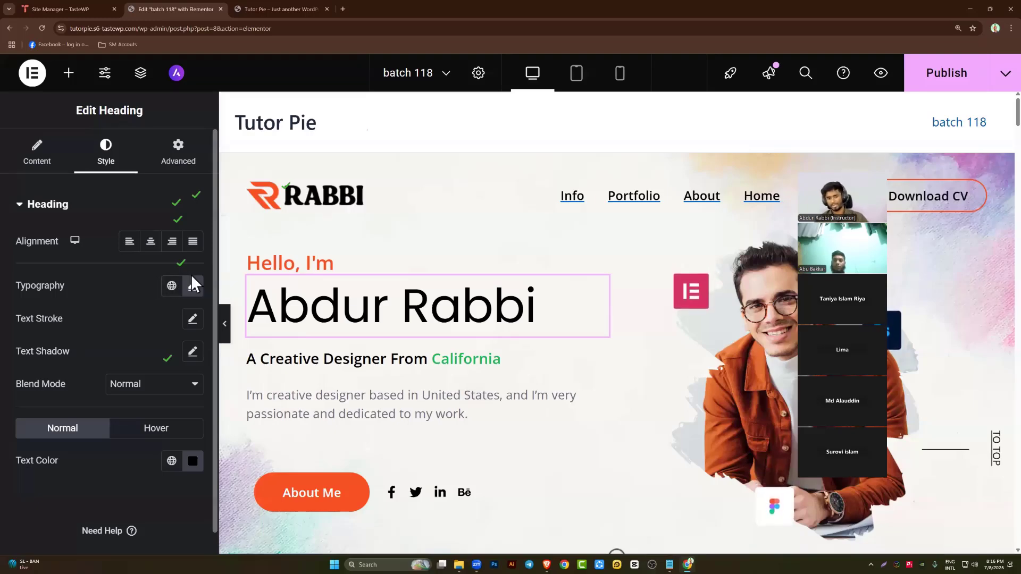
Change the hero's dual color heading to "A Digital Marketer From" as the first part and "Dhaka" as the last part
{"action": "scroll", "coordinate": [346, 350], "scroll_direction": "down", "scroll_amount": 2}
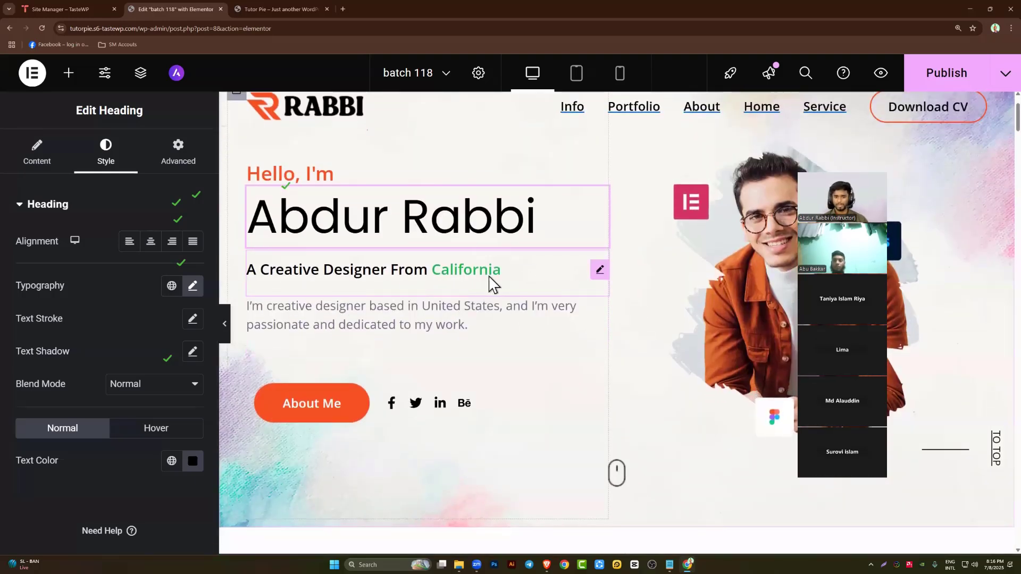
{"action": "left_click", "coordinate": [454, 274]}
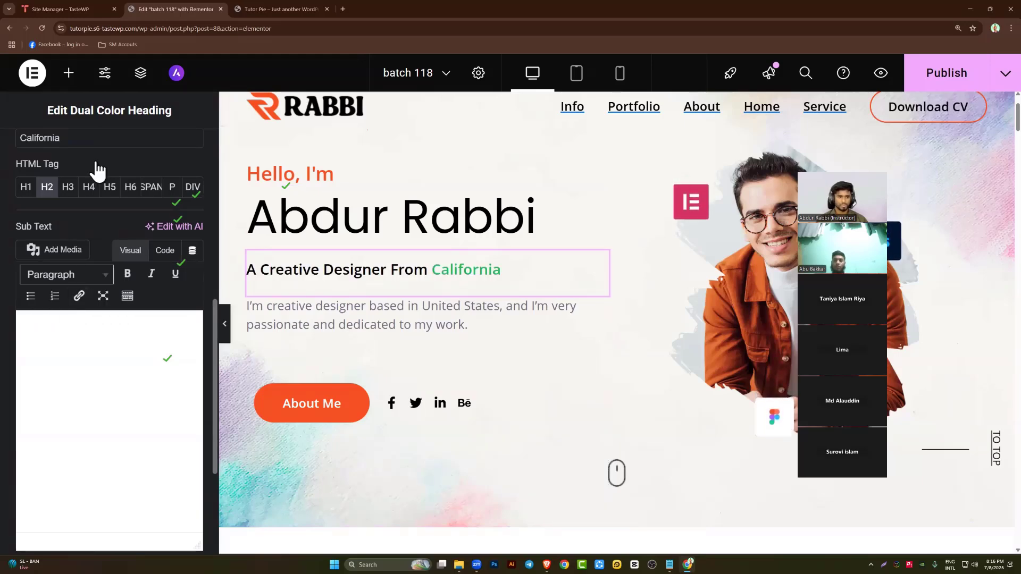
{"action": "scroll", "coordinate": [97, 170], "scroll_direction": "up", "scroll_amount": 5}
{"action": "right_click", "coordinate": [143, 264]}
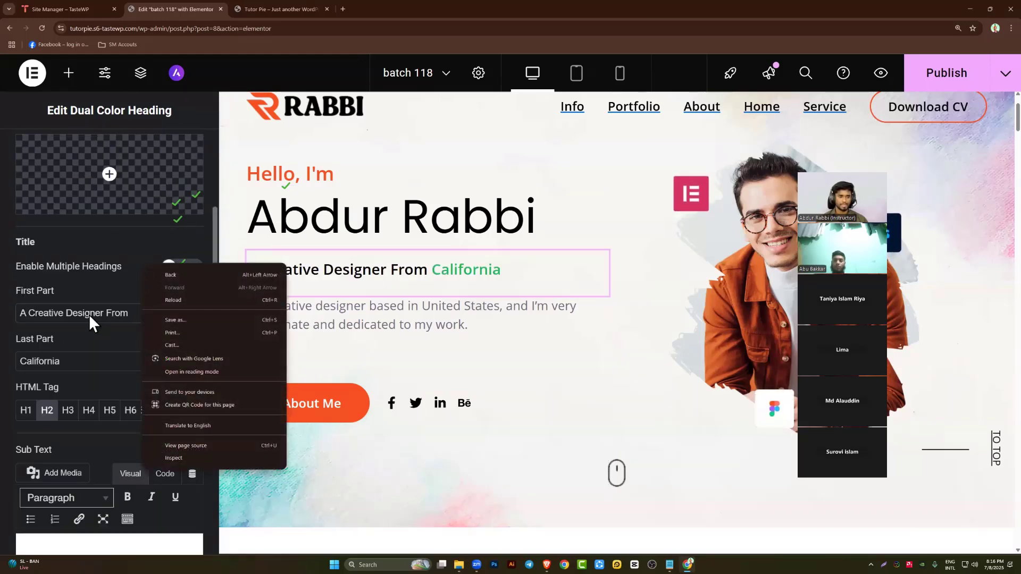
{"action": "left_click", "coordinate": [111, 290]}
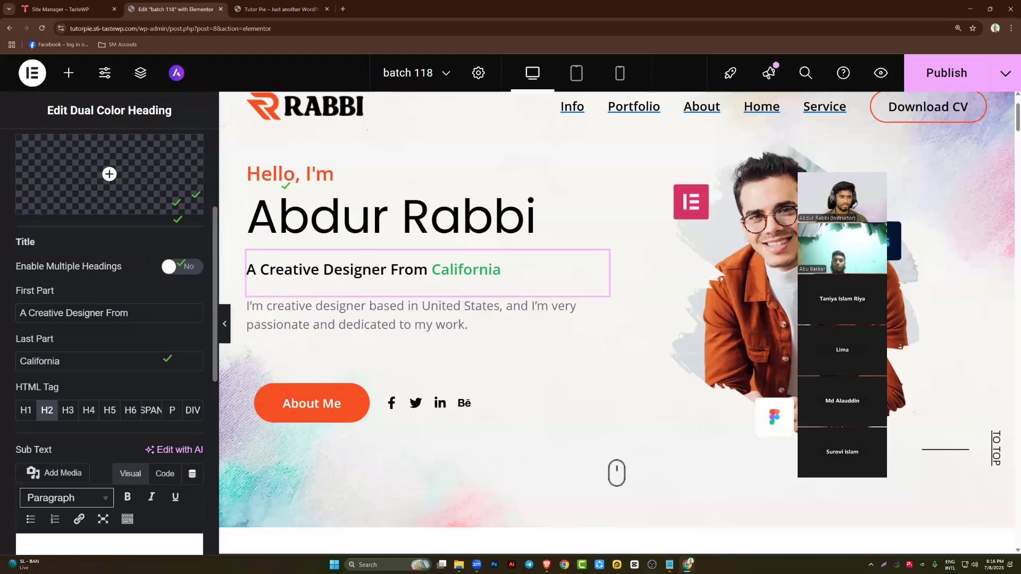
{"action": "left_click_drag", "start_coordinate": [28, 313], "coordinate": [95, 313]}
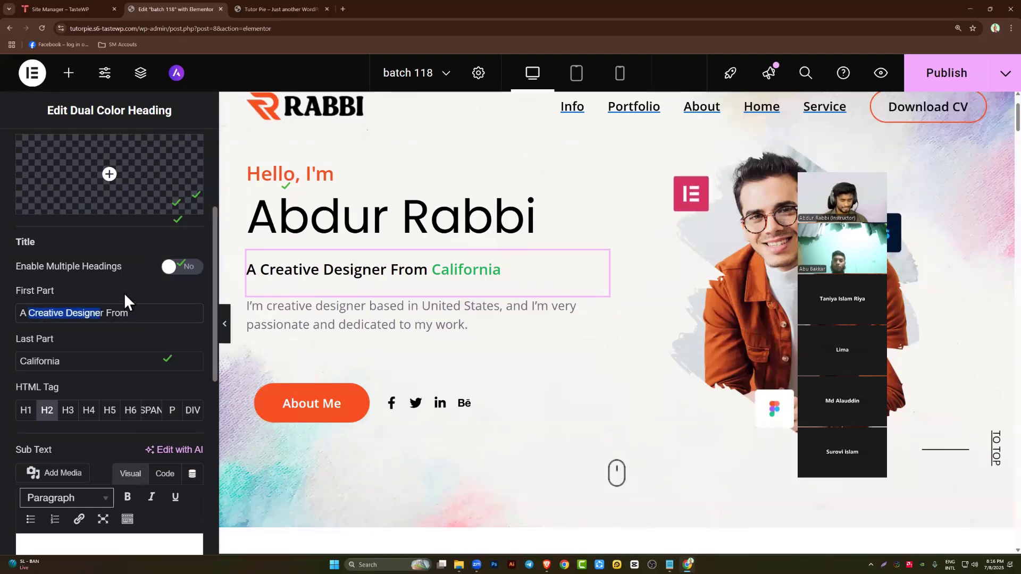
{"action": "type", "text": "Digit"}
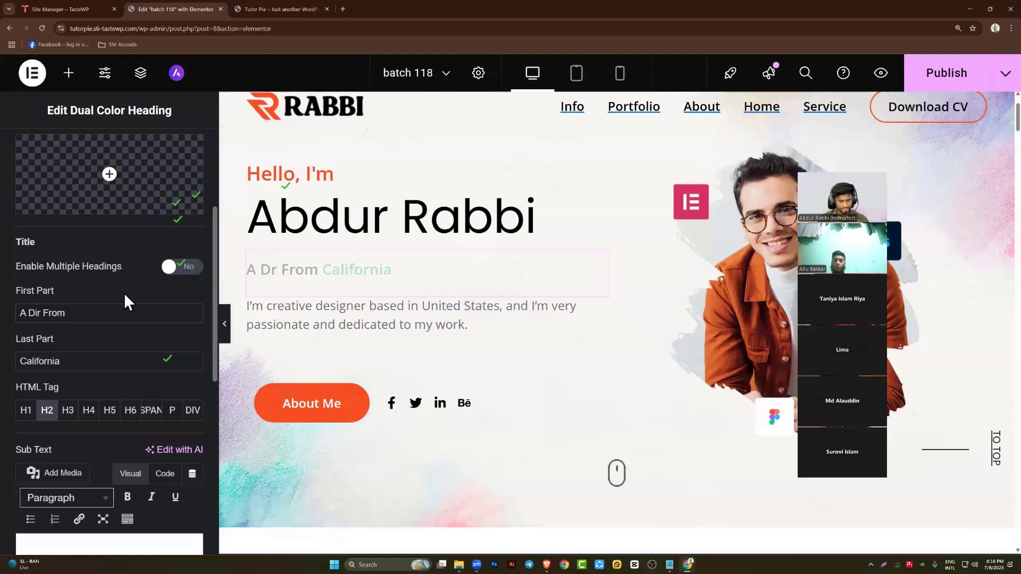
{"action": "type", "text": "al Ma"}
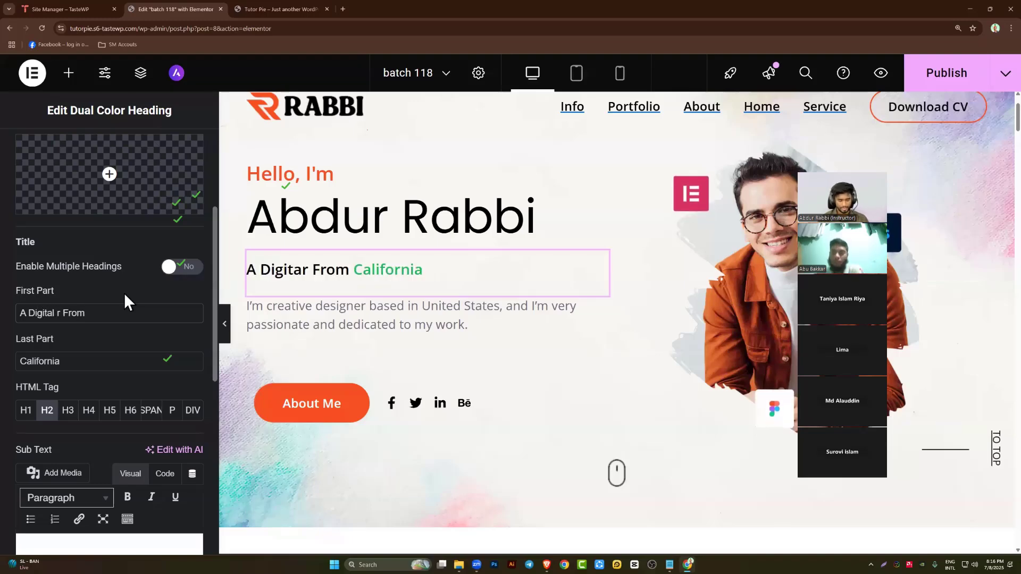
{"action": "type", "text": "rketer"}
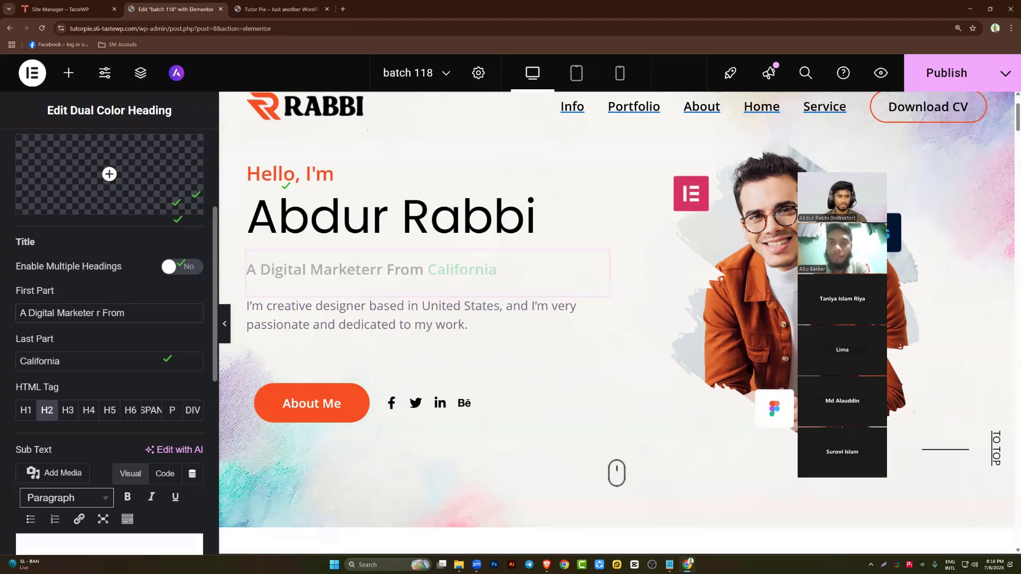
{"action": "key", "text": "Delete"}
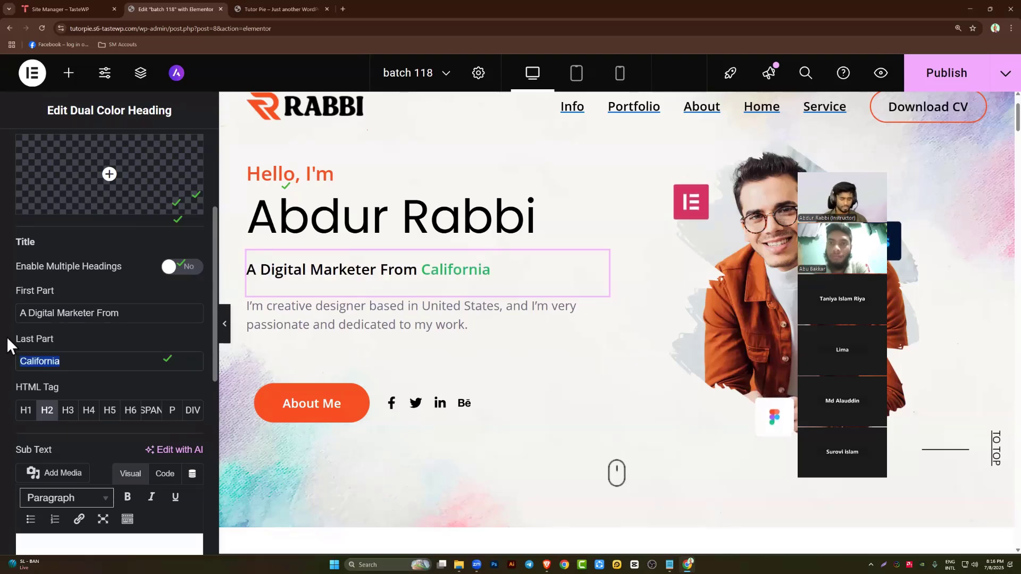
{"action": "type", "text": "Dhaka"}
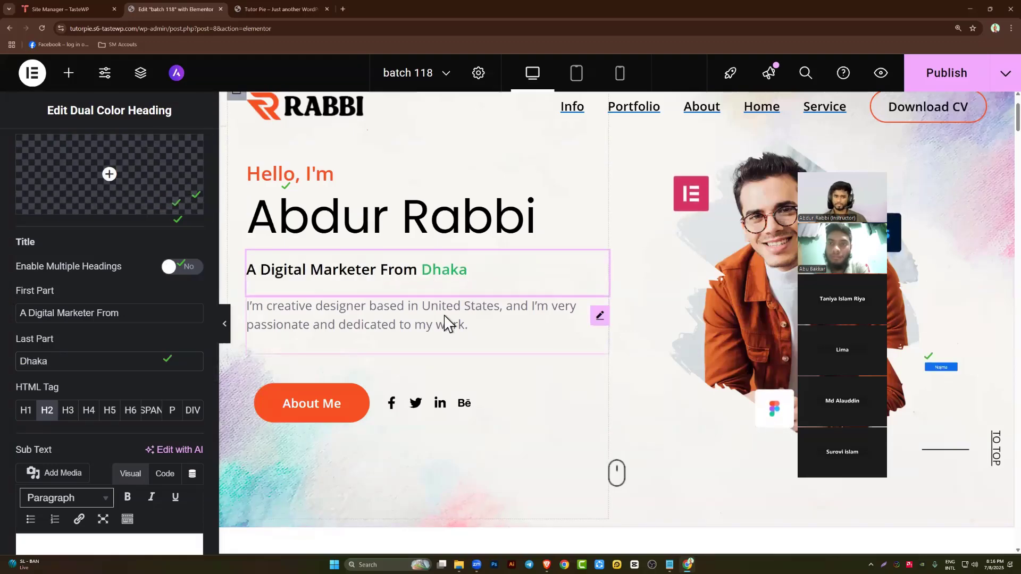
In the hero's intro paragraph, replace "creative designer" with "professional digital marketer", correcting the spelling of "professional"
{"action": "scroll", "coordinate": [149, 311], "scroll_direction": "down", "scroll_amount": 5}
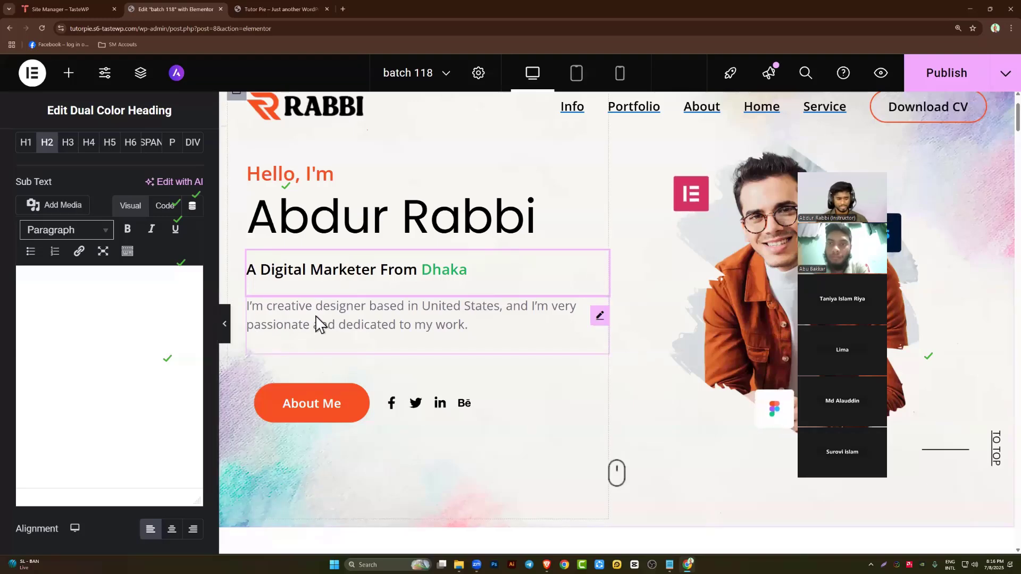
{"action": "left_click", "coordinate": [340, 324]}
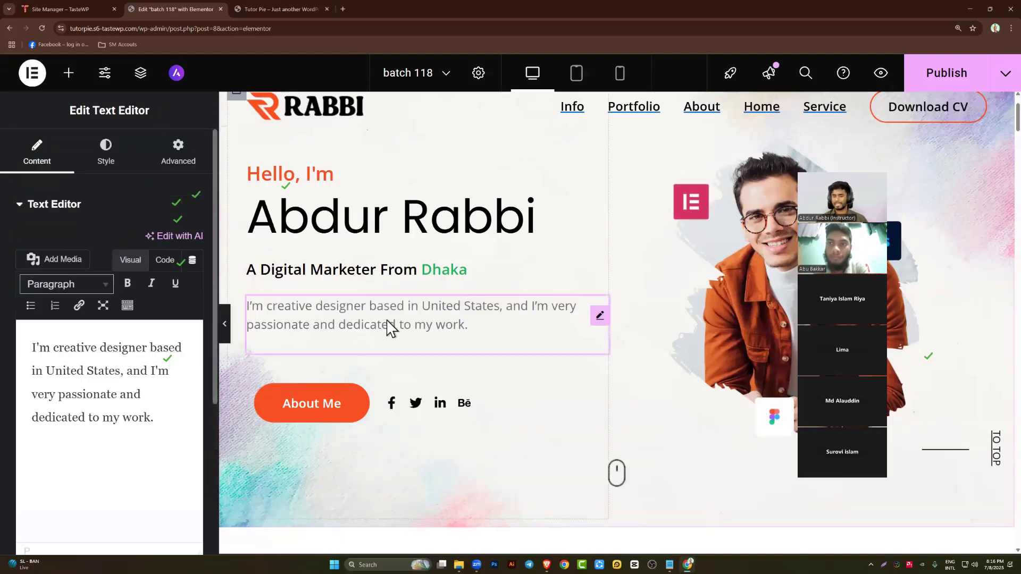
{"action": "left_click_drag", "start_coordinate": [155, 418], "coordinate": [53, 347]}
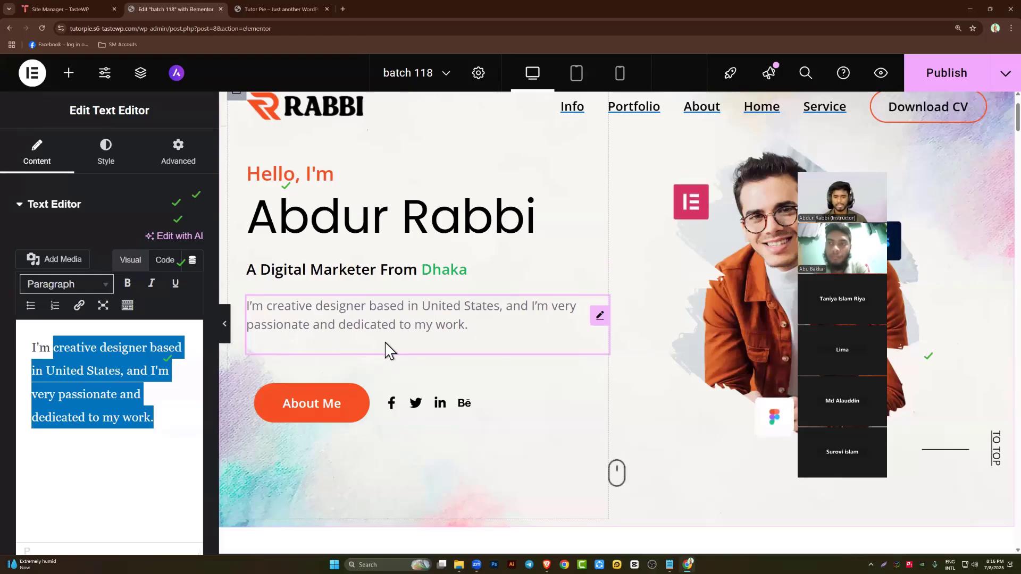
{"action": "left_click_drag", "start_coordinate": [53, 347], "coordinate": [147, 347]}
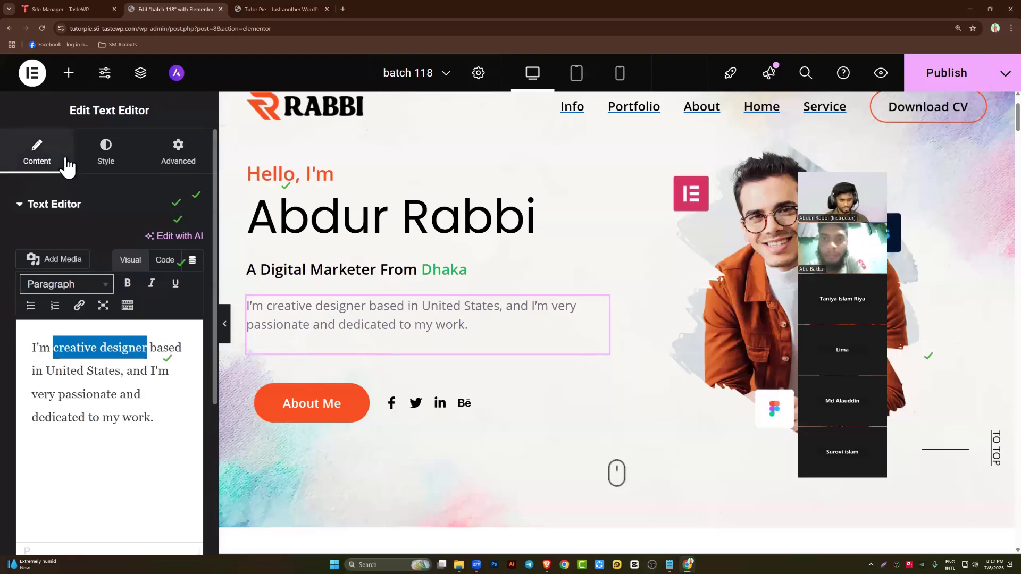
{"action": "type", "text": "pro"}
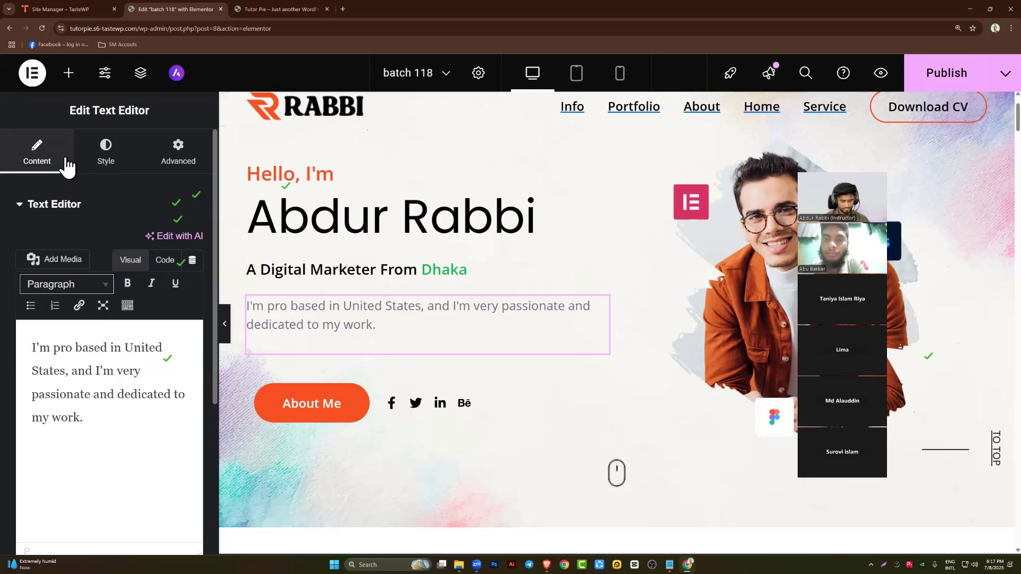
{"action": "type", "text": "fetiona"}
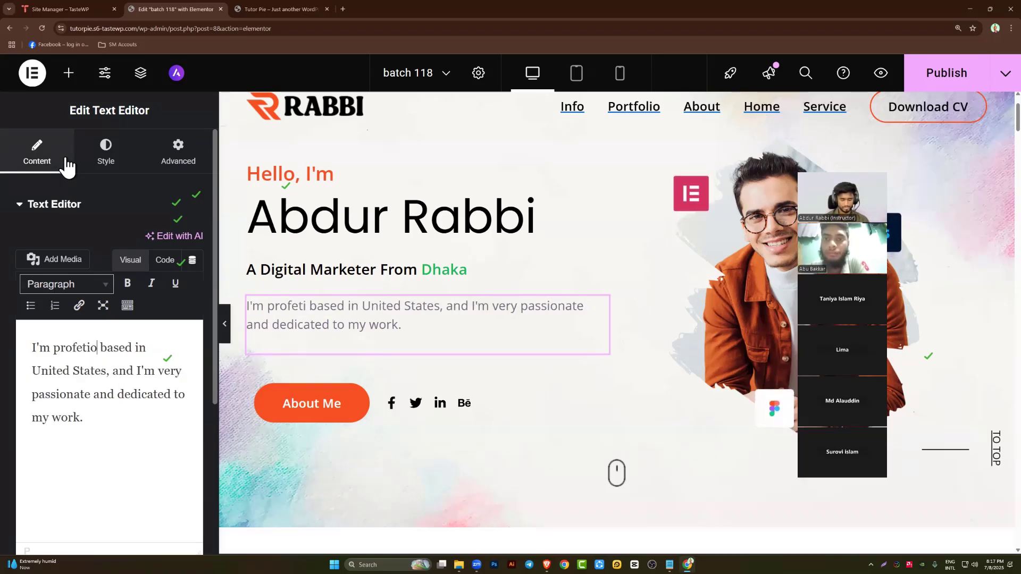
{"action": "type", "text": "l "}
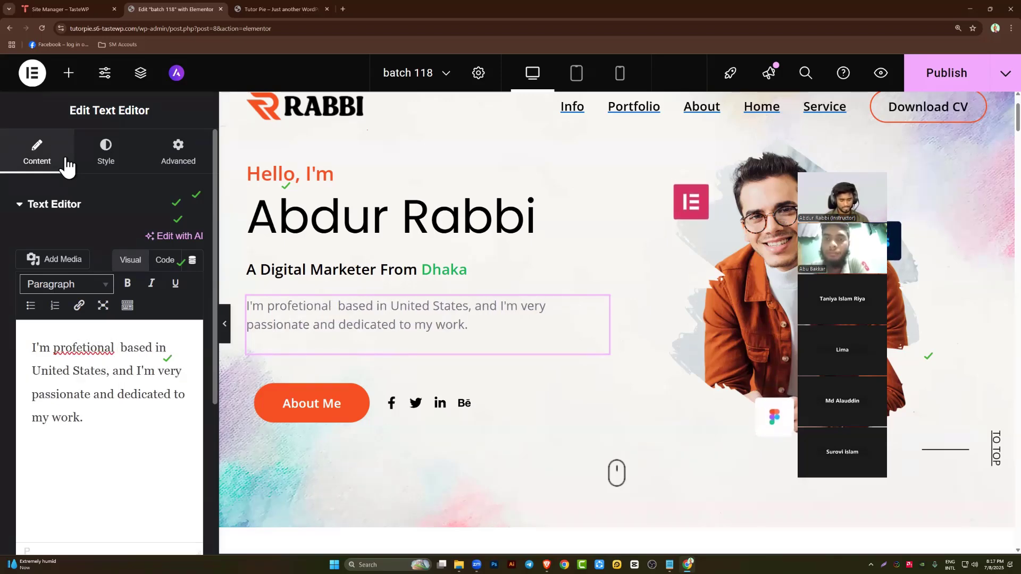
{"action": "type", "text": "Di"}
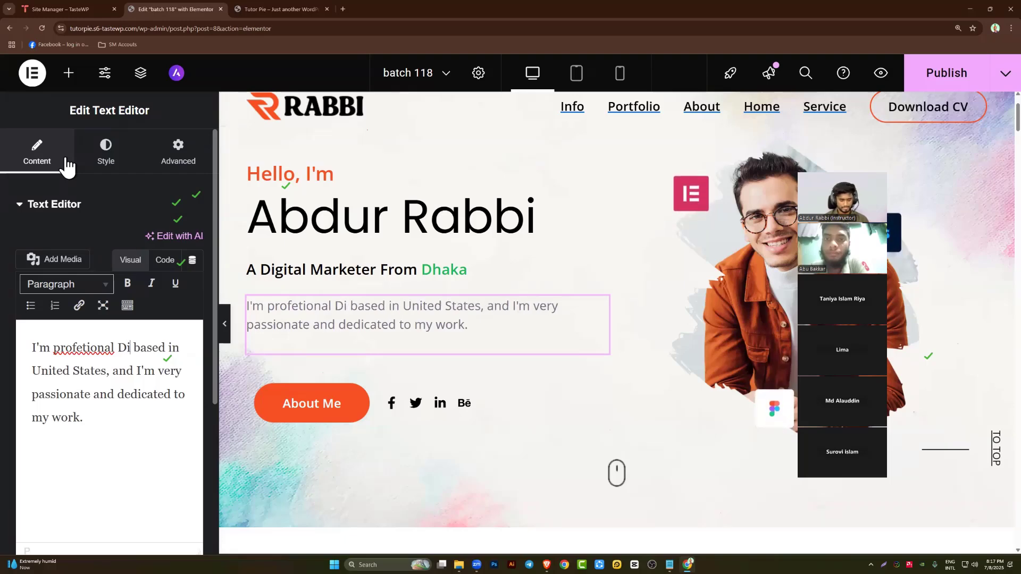
{"action": "key", "text": "BackSpace"}
{"action": "key", "text": "BackSpace"}
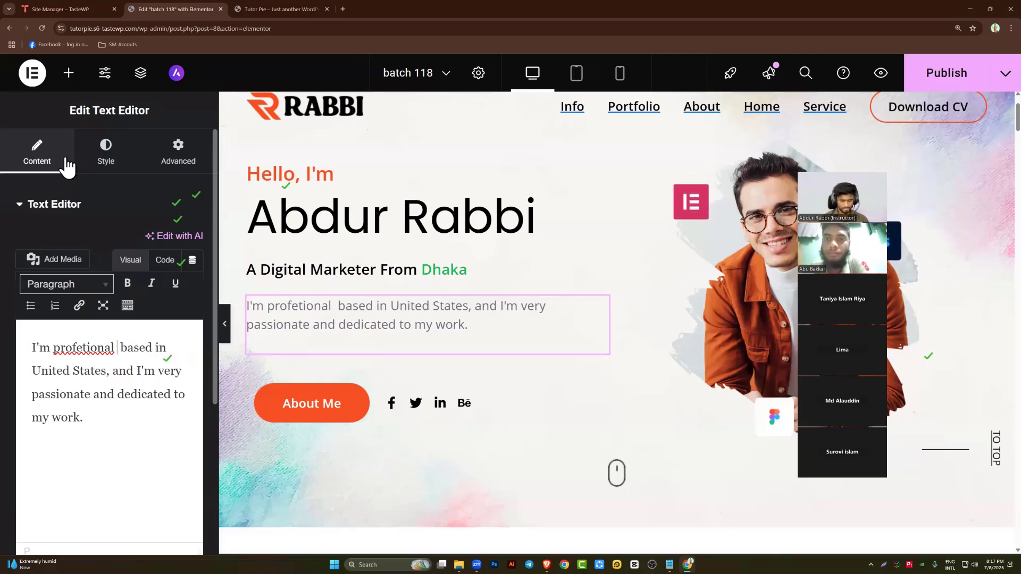
{"action": "type", "text": "digital"}
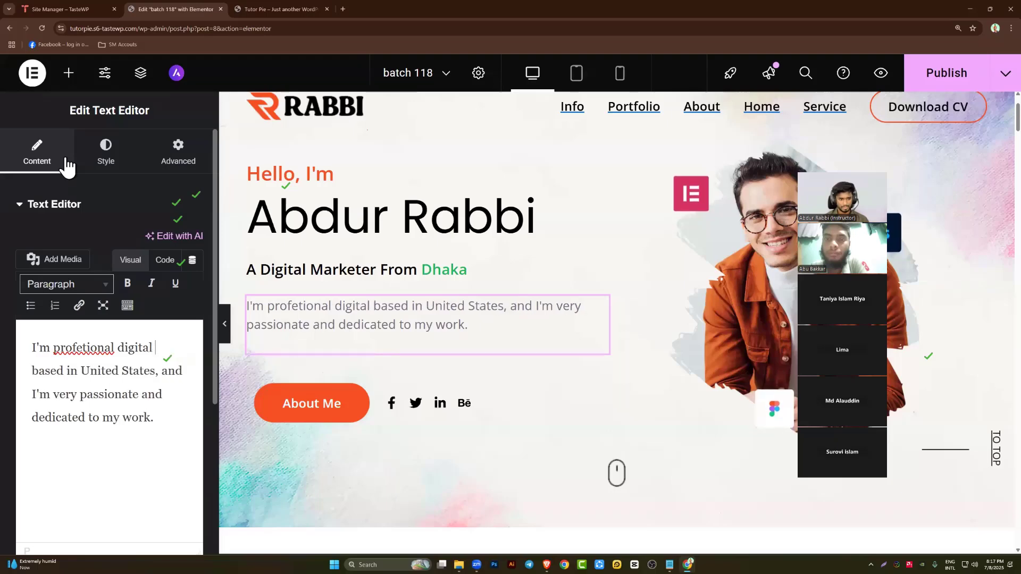
{"action": "type", "text": " markete"}
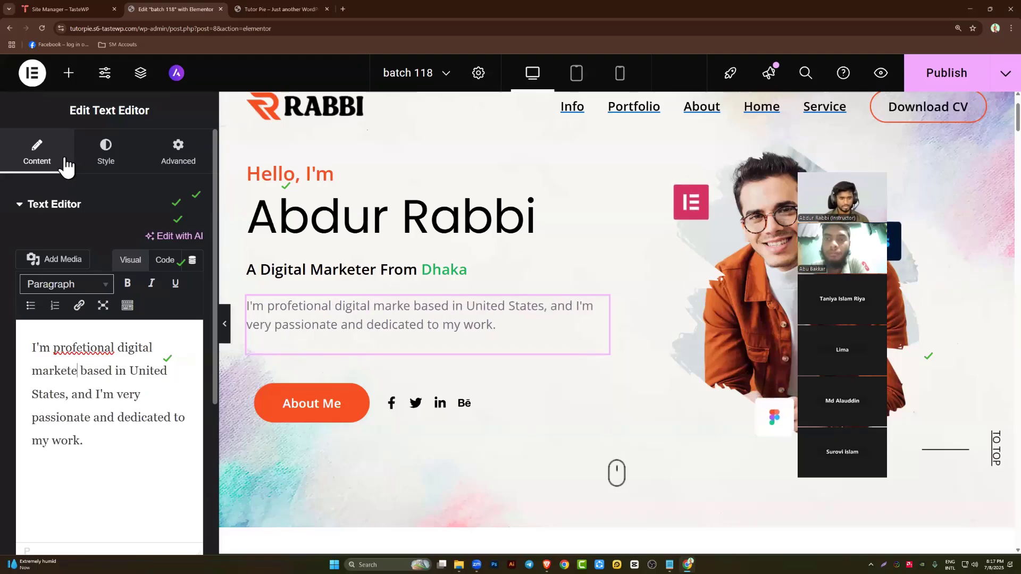
{"action": "type", "text": "r"}
{"action": "right_click", "coordinate": [83, 347]}
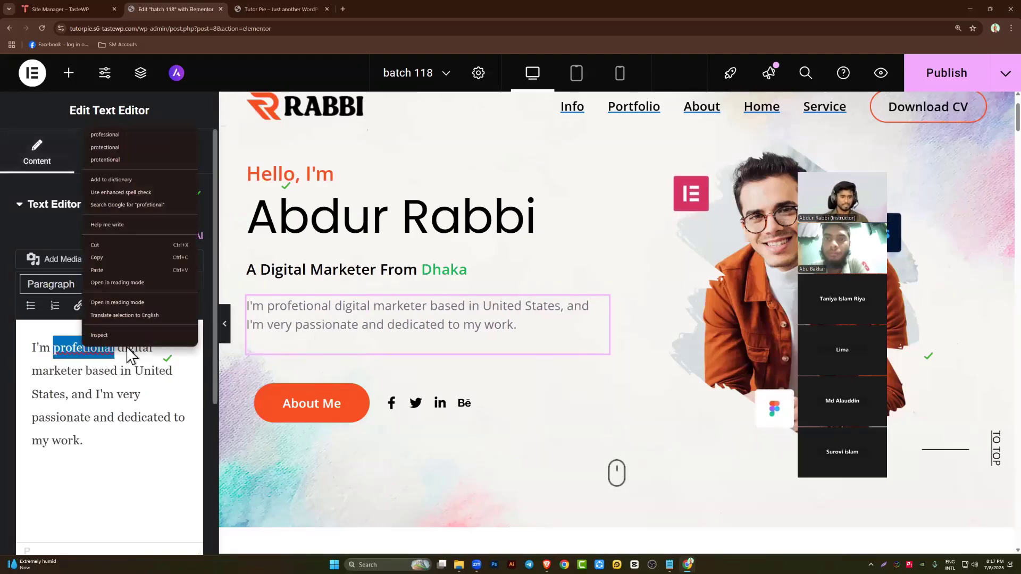
{"action": "left_click", "coordinate": [121, 137]}
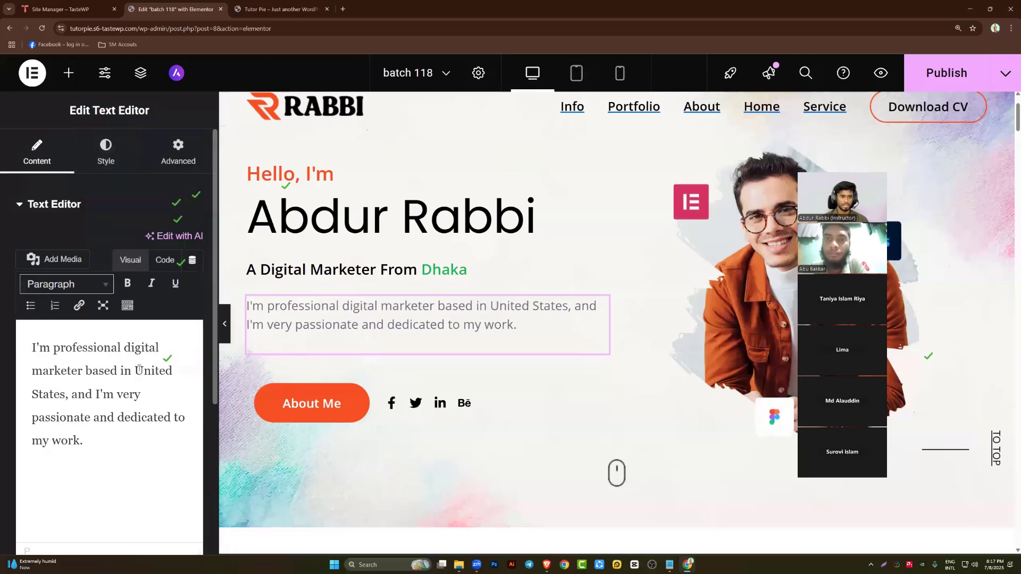
In the hero's intro paragraph, replace "United States" with "Bangladesh", leaving no extra space before the comma
{"action": "left_click_drag", "start_coordinate": [135, 370], "coordinate": [57, 392]}
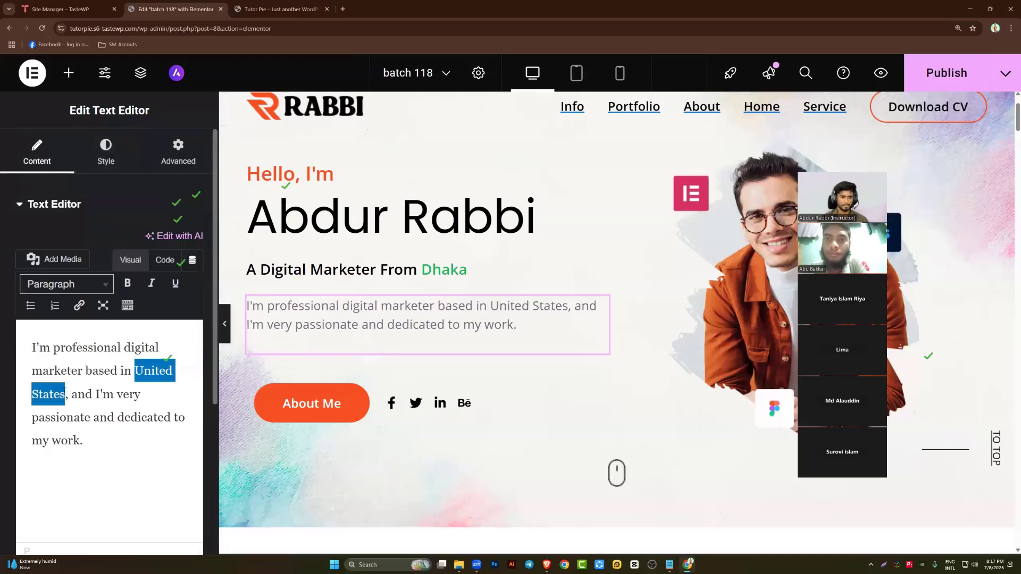
{"action": "type", "text": "B"}
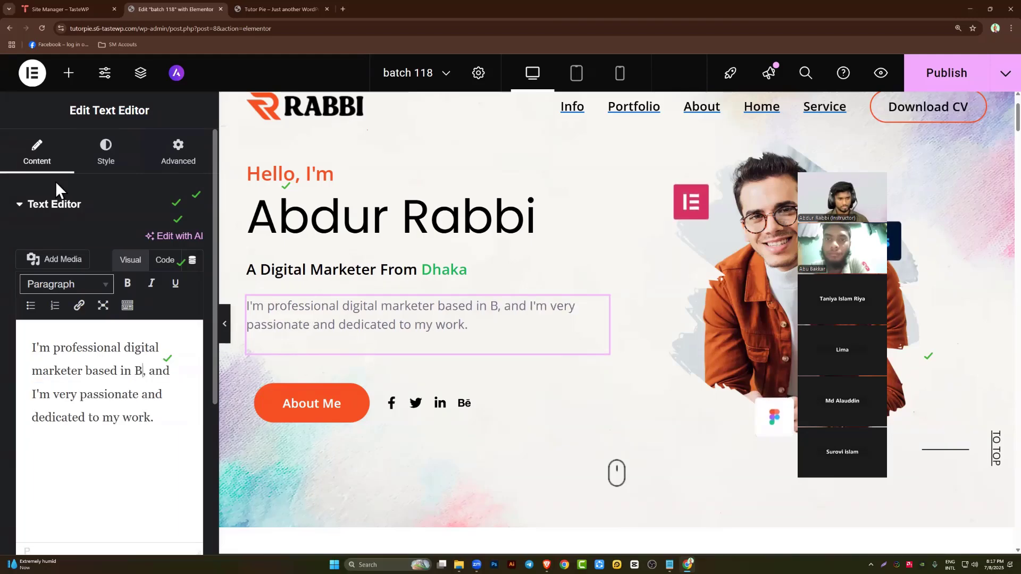
{"action": "type", "text": "an"}
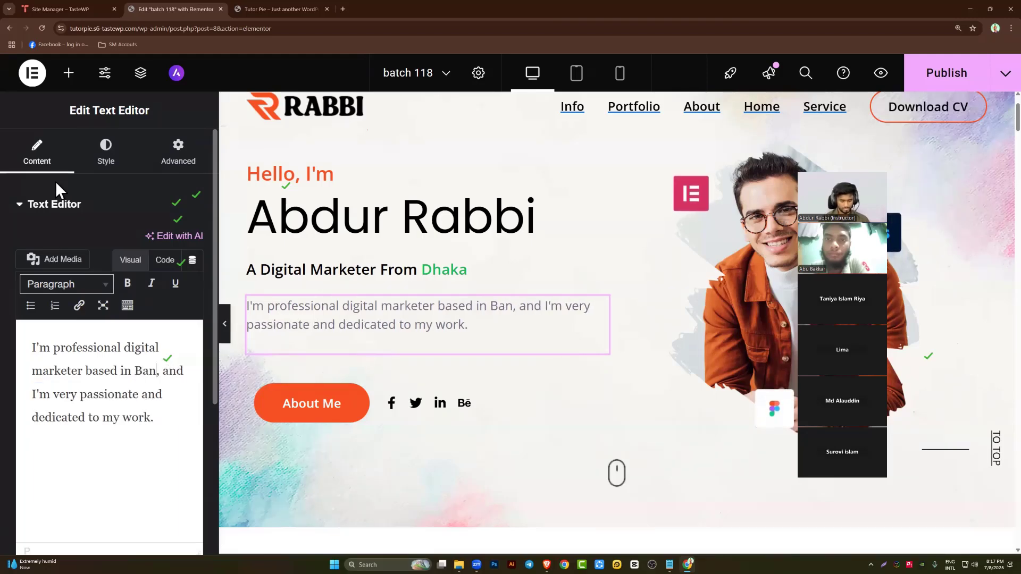
{"action": "type", "text": "glades"}
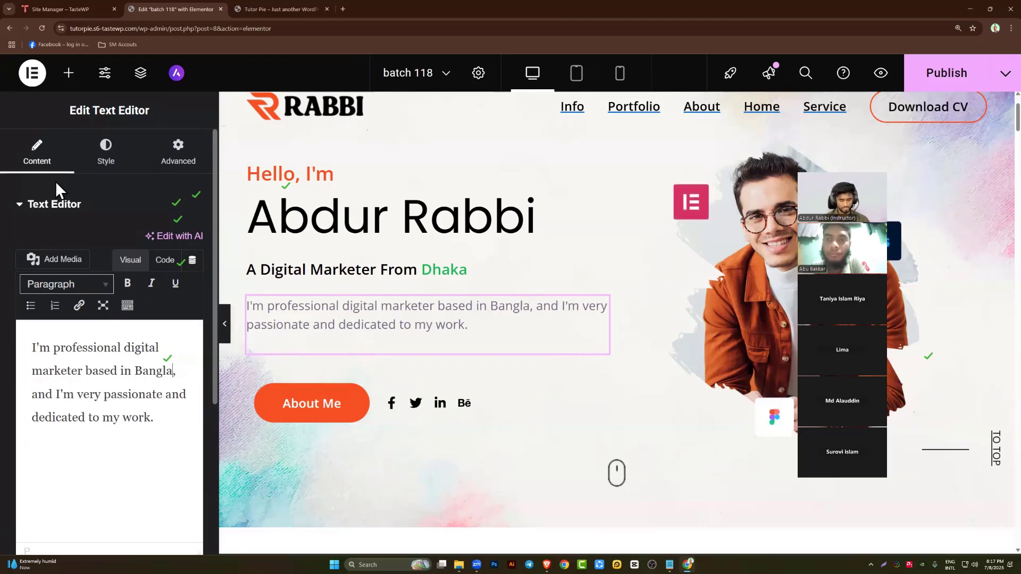
{"action": "type", "text": "h,"}
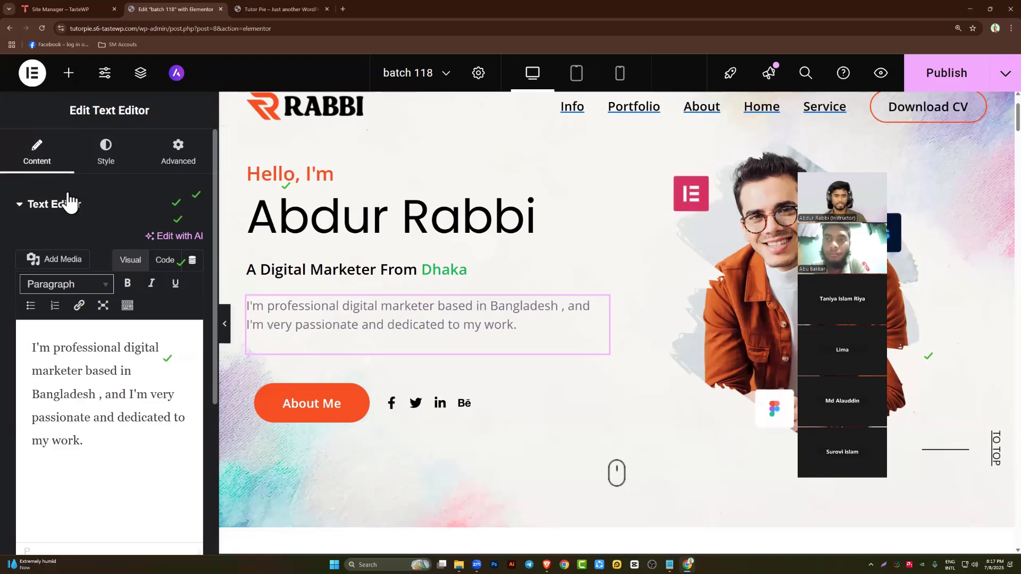
{"action": "key", "text": "BackSpace"}
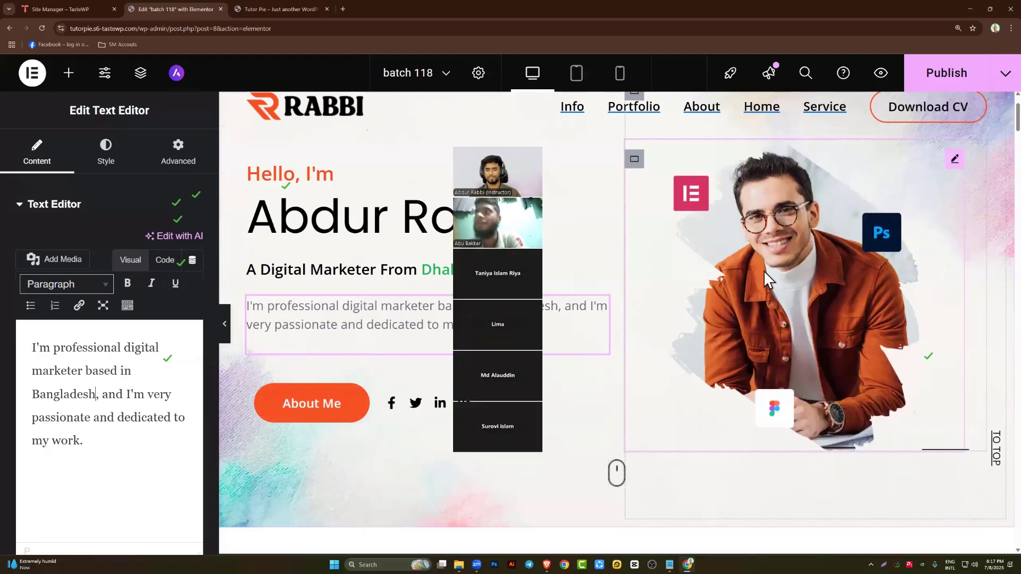
Start a file upload to replace the hero portrait image and browse from Downloads to the portfolio files' IMG folder
{"action": "left_click", "coordinate": [764, 271]}
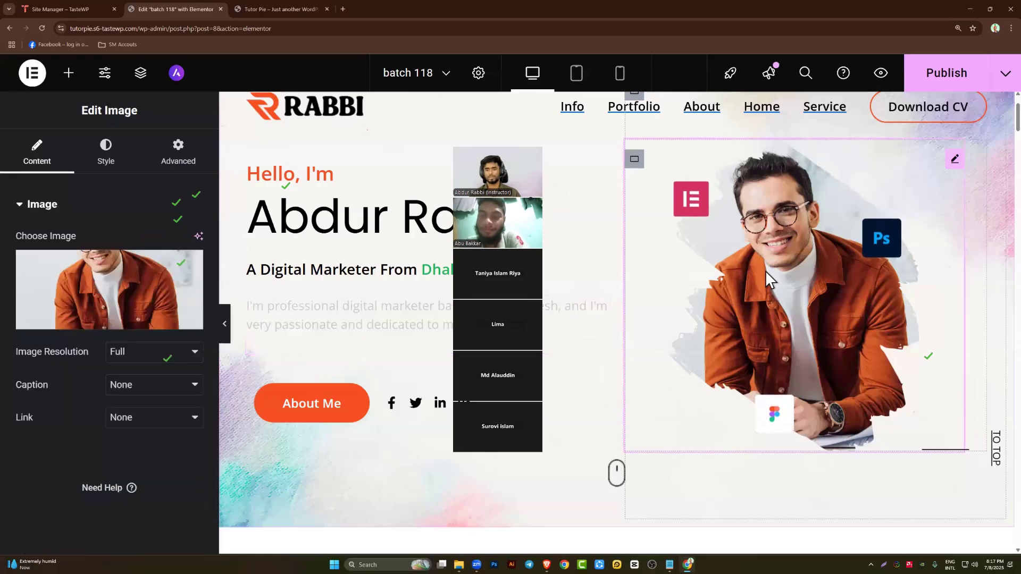
{"action": "left_click", "coordinate": [105, 325]}
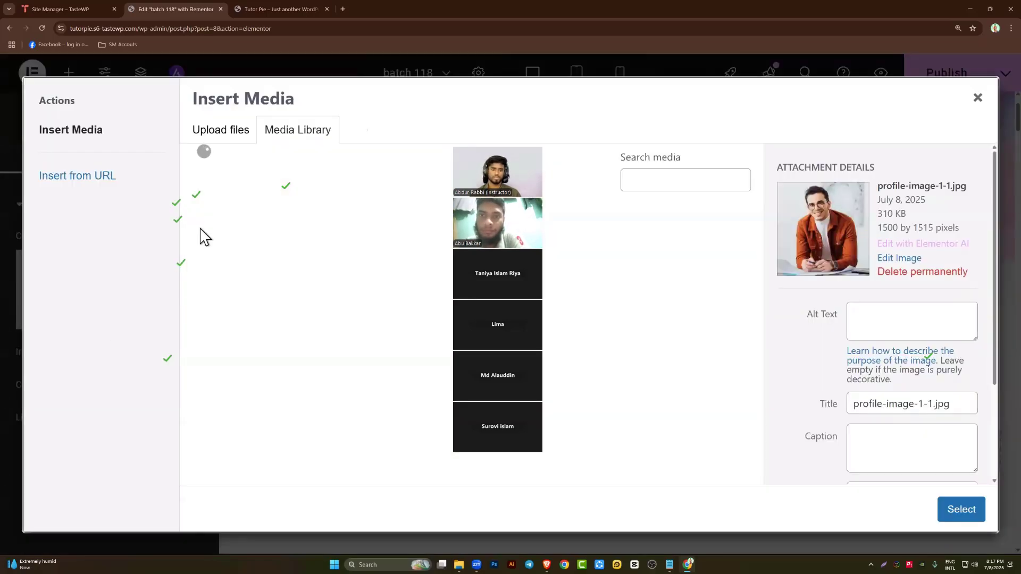
{"action": "left_click", "coordinate": [213, 139]}
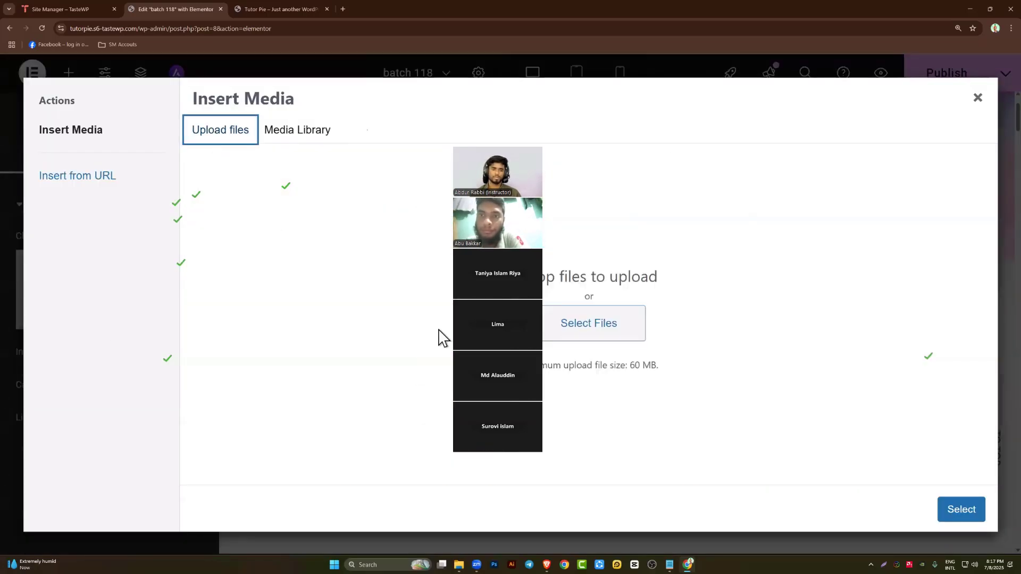
{"action": "left_click", "coordinate": [633, 337]}
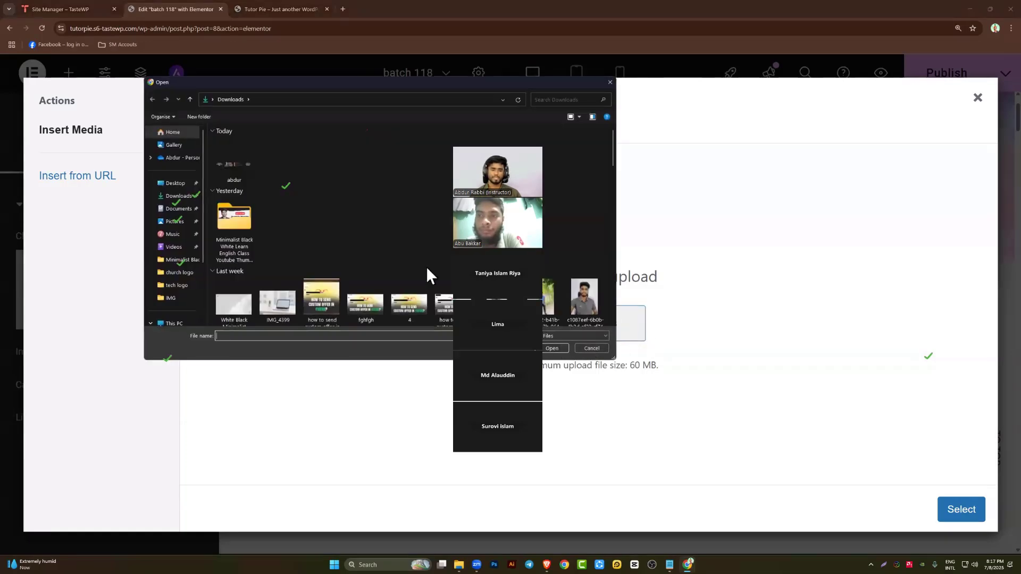
{"action": "left_click", "coordinate": [178, 197]}
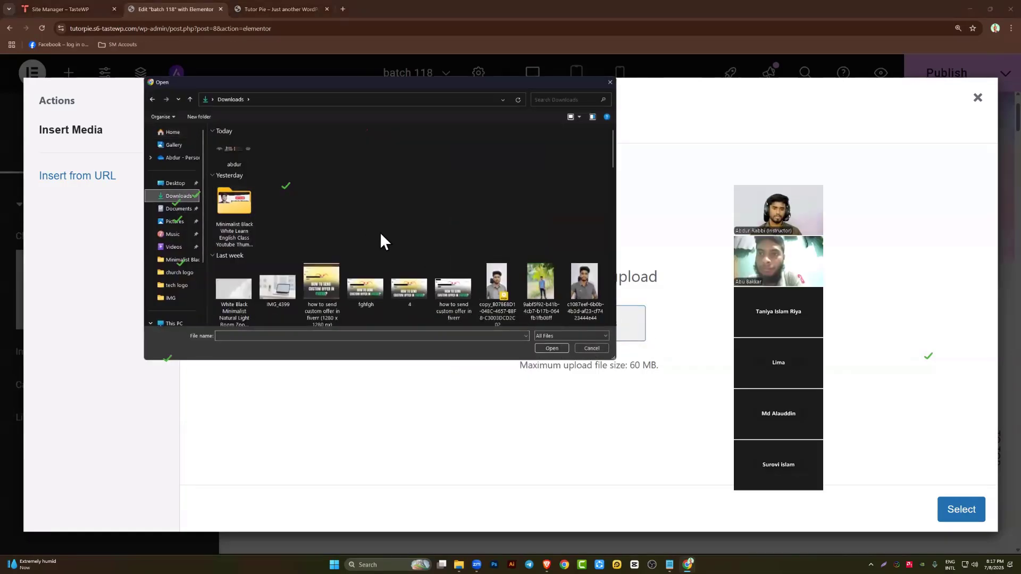
{"action": "scroll", "coordinate": [389, 238], "scroll_direction": "down", "scroll_amount": 5}
{"action": "scroll", "coordinate": [397, 235], "scroll_direction": "down", "scroll_amount": 15}
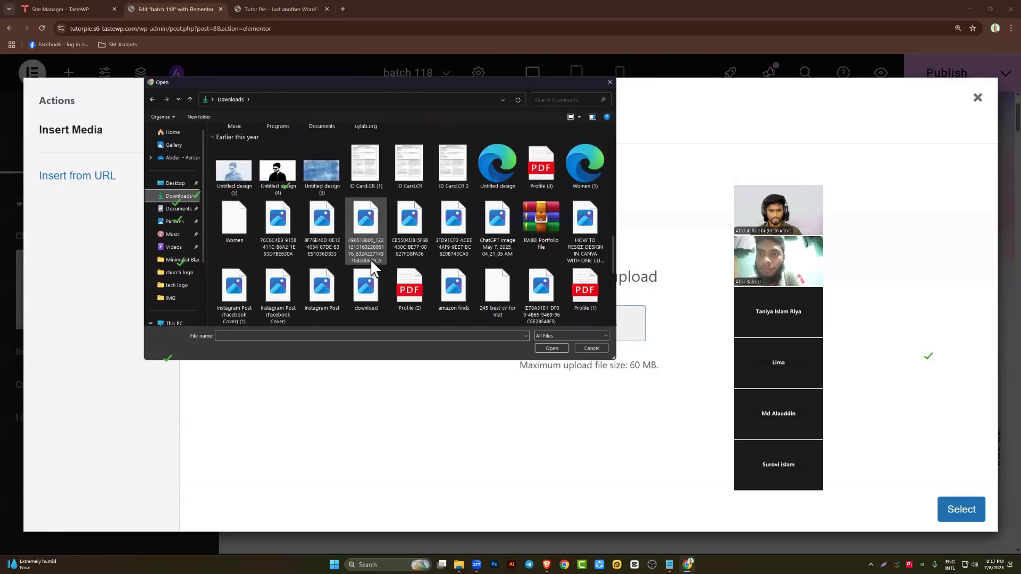
{"action": "scroll", "coordinate": [292, 262], "scroll_direction": "down", "scroll_amount": 3}
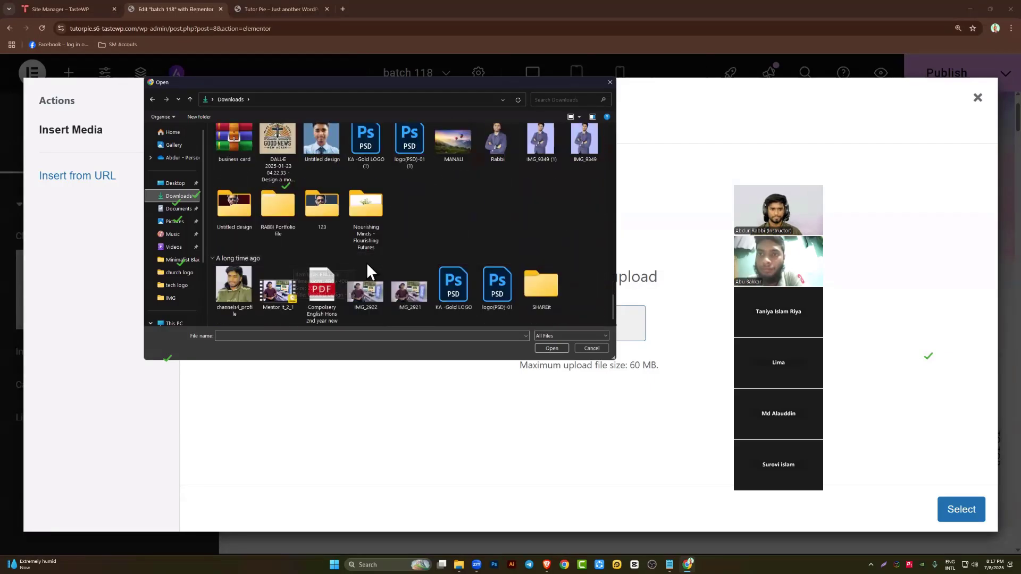
{"action": "double_click", "coordinate": [279, 219]}
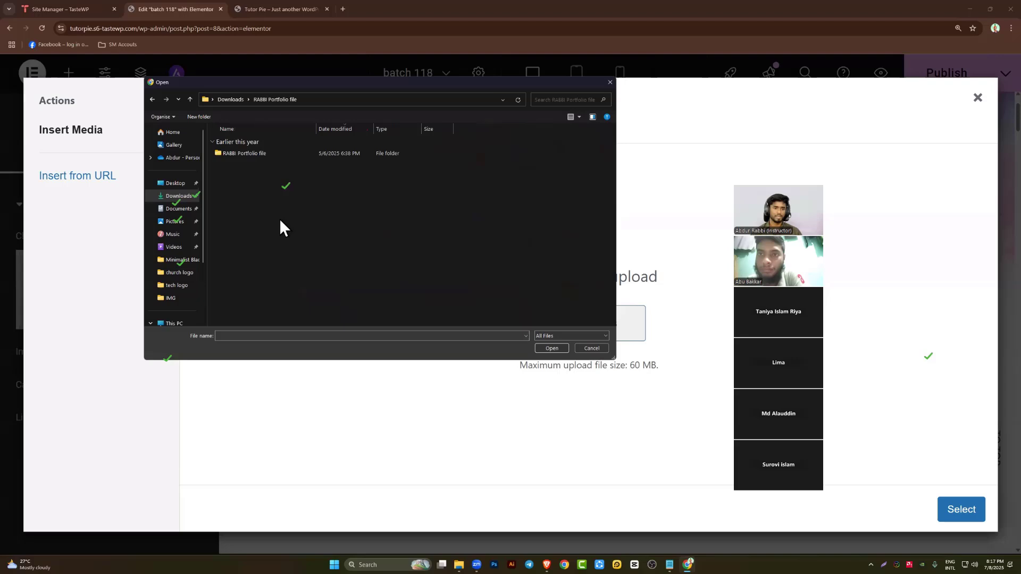
{"action": "double_click", "coordinate": [255, 154]}
{"action": "double_click", "coordinate": [246, 153]}
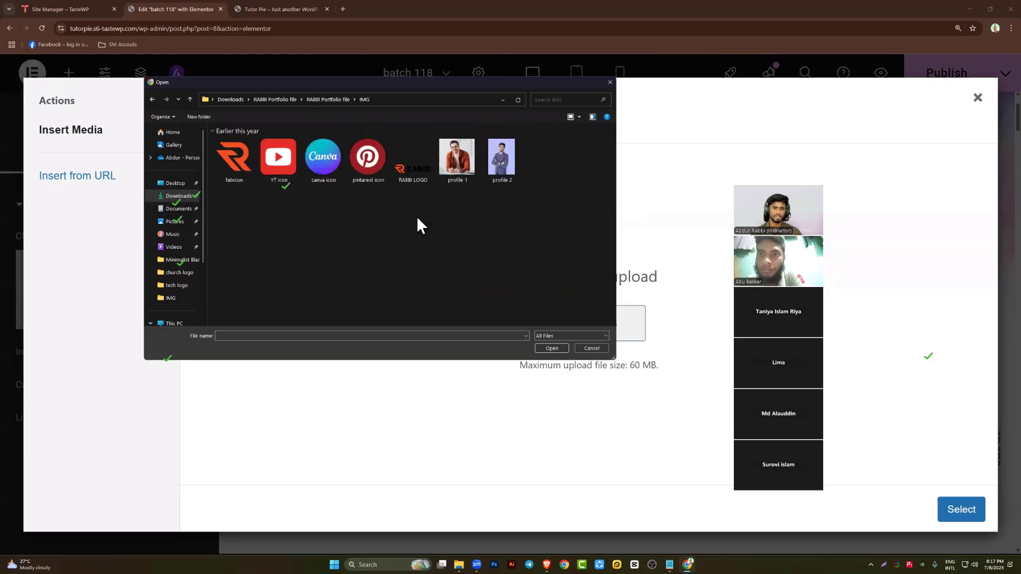
Upload the "profile 2" image and insert it as the hero portrait
{"action": "double_click", "coordinate": [489, 169]}
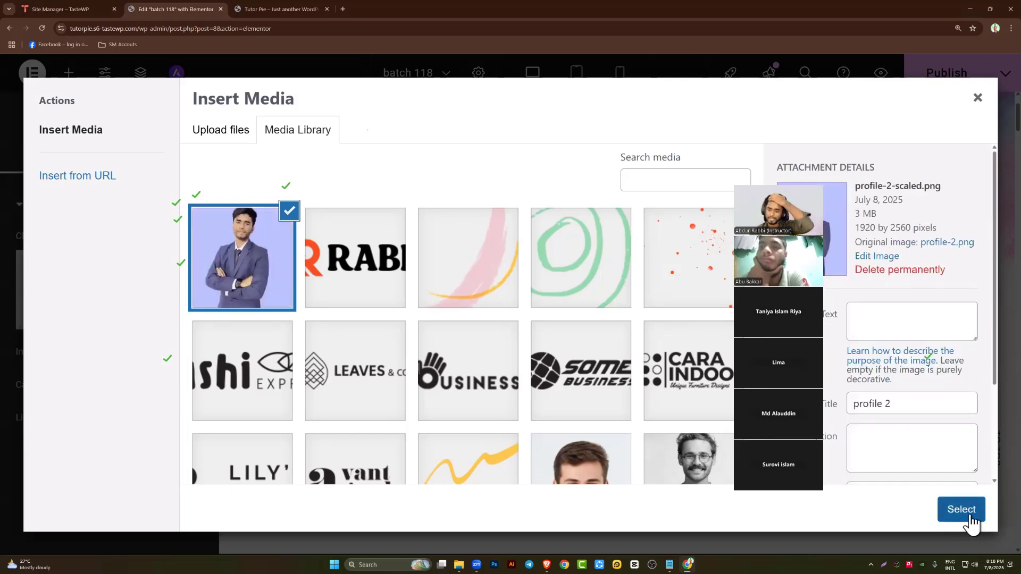
{"action": "left_click", "coordinate": [967, 515]}
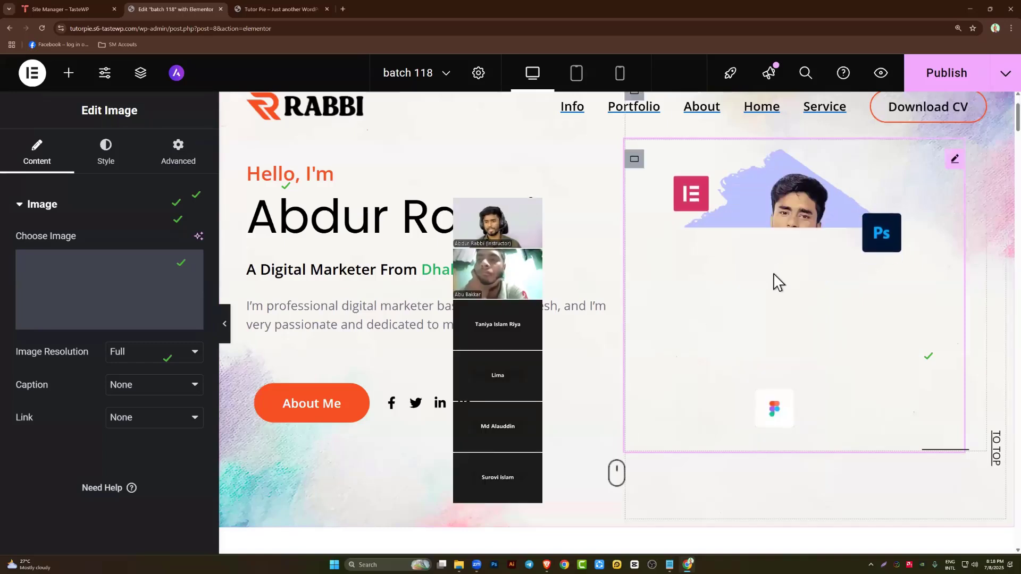
{"action": "key", "text": "ctrl+plus"}
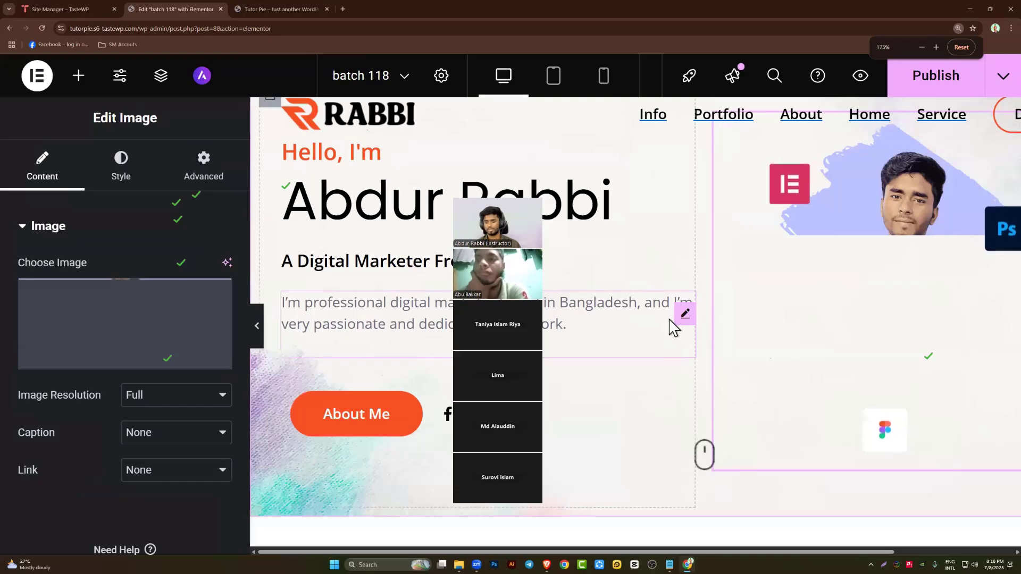
{"action": "key", "text": "ctrl+minus"}
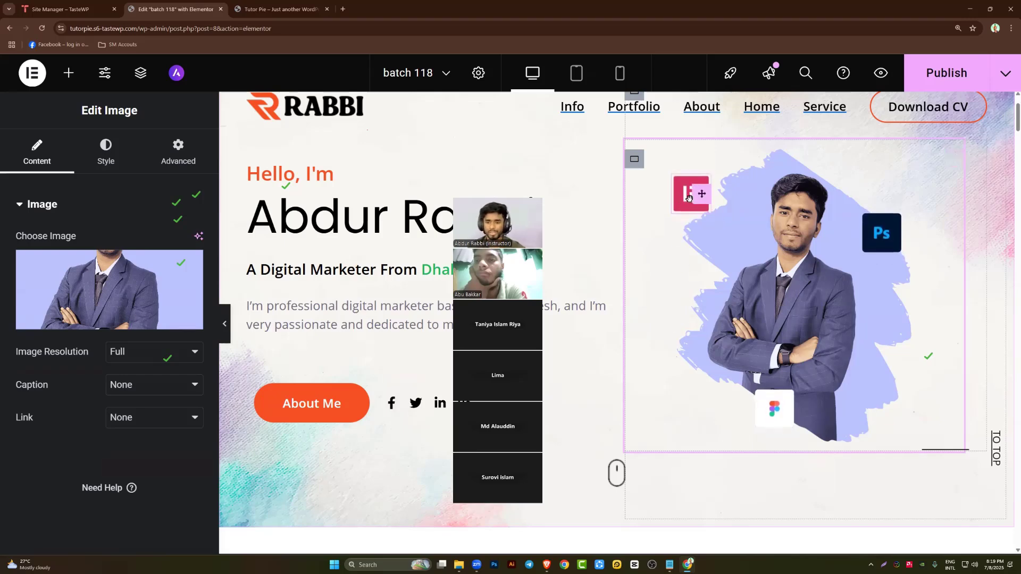
Replace the floating Elementor icon beside the hero portrait with the uploaded "pintarest icon" image
{"action": "left_click", "coordinate": [698, 206]}
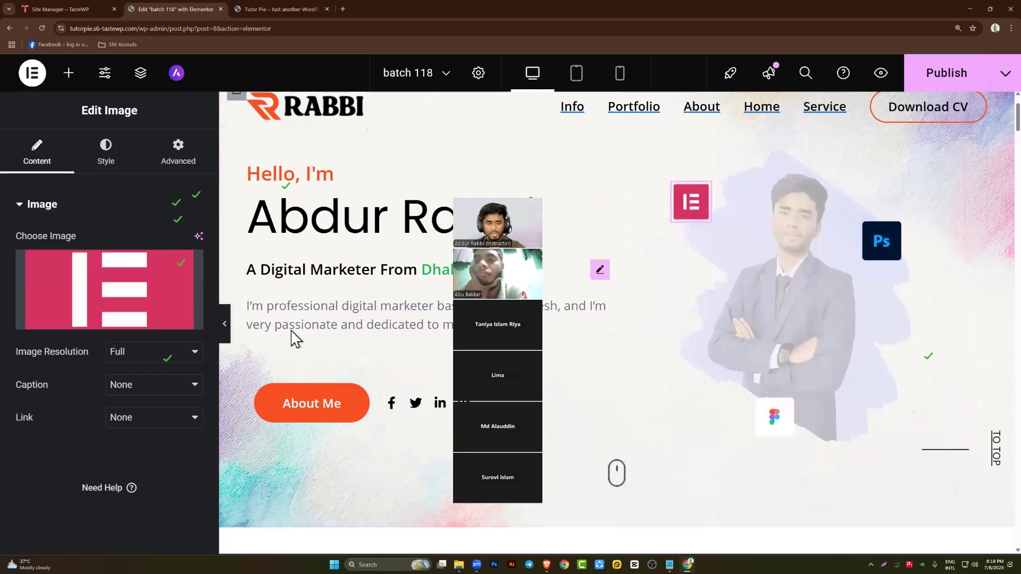
{"action": "left_click", "coordinate": [111, 322]}
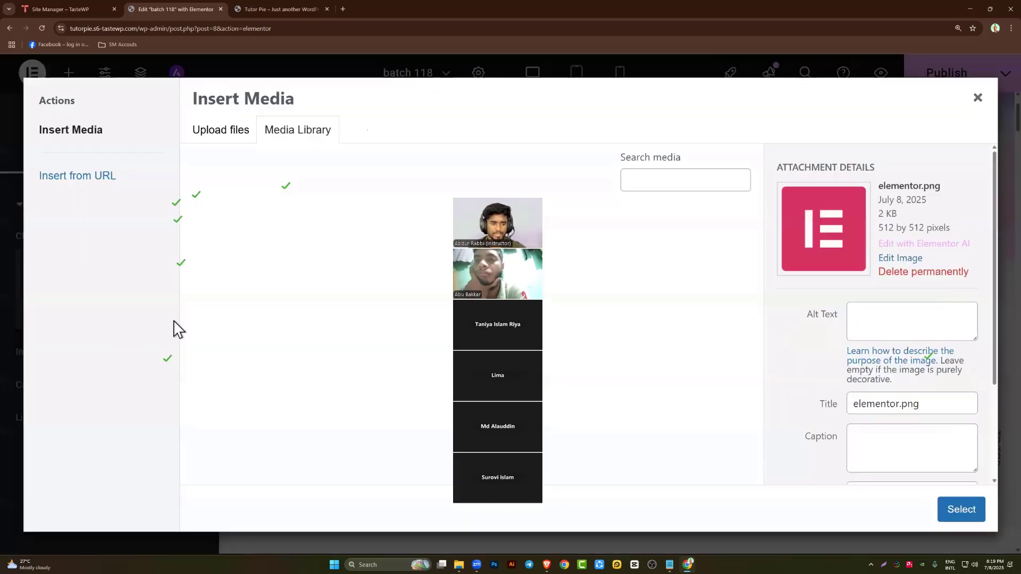
{"action": "left_click", "coordinate": [219, 134]}
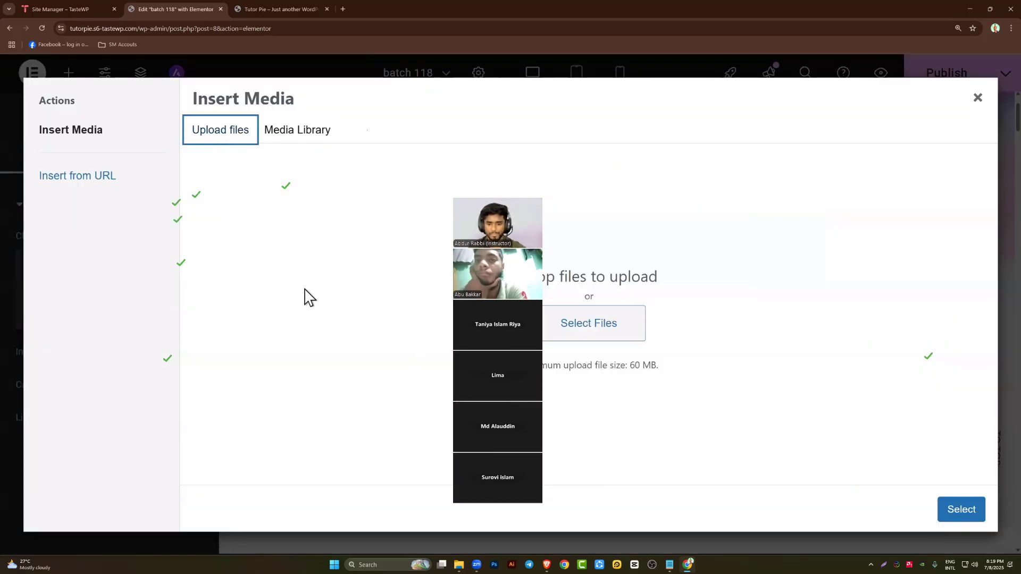
{"action": "left_click", "coordinate": [585, 324]}
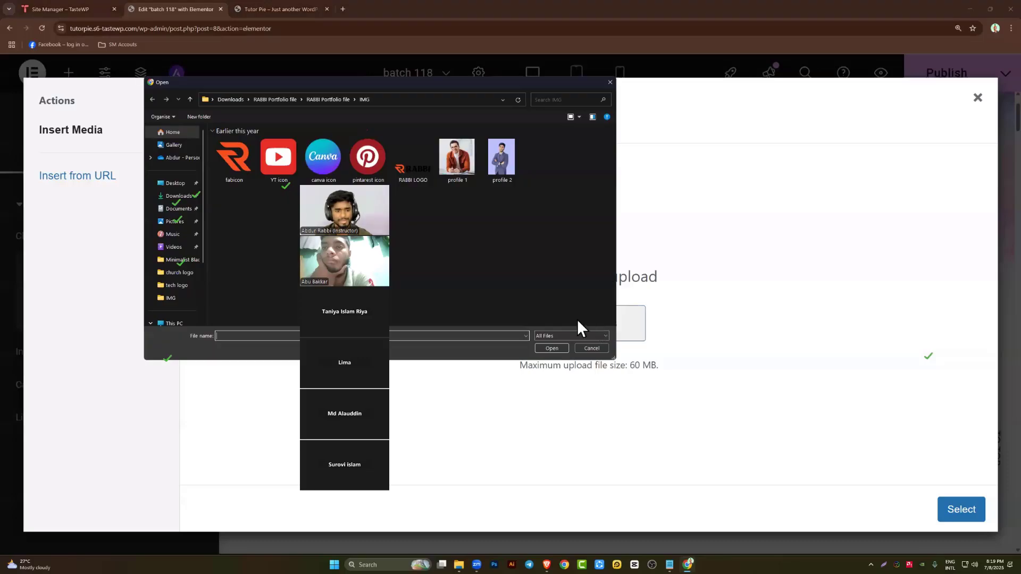
{"action": "double_click", "coordinate": [365, 161]}
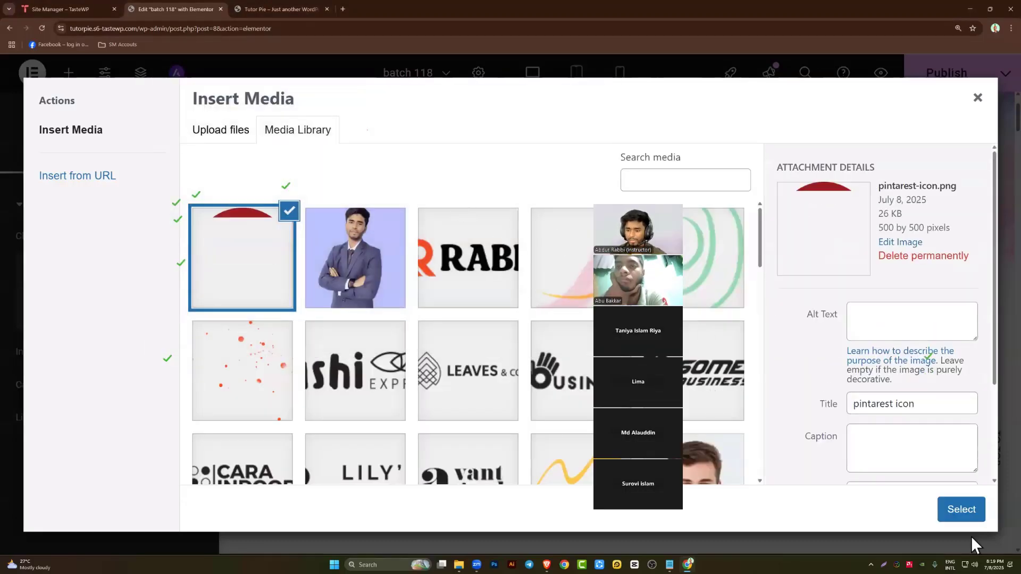
{"action": "left_click", "coordinate": [971, 508]}
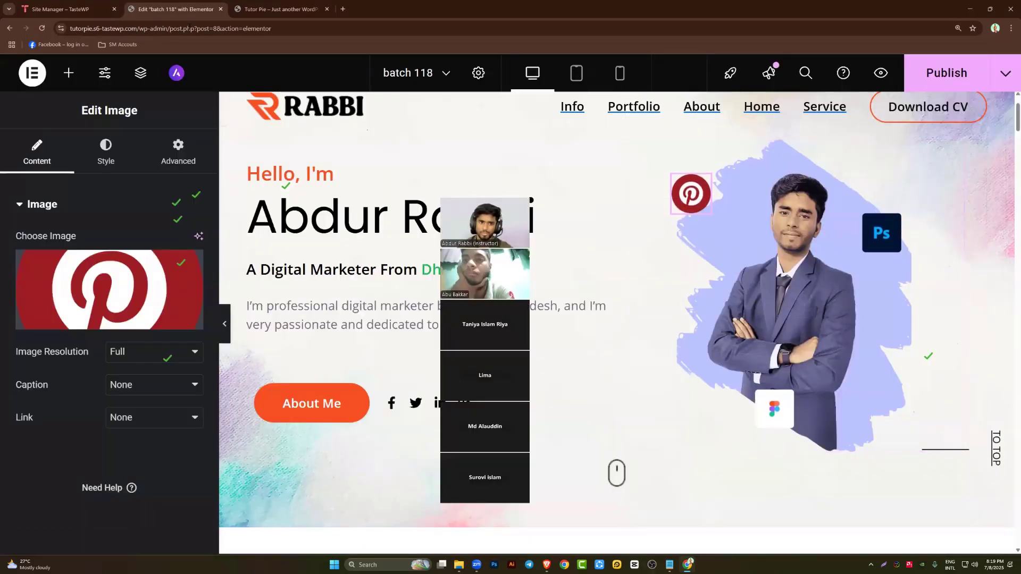
Search Google for "flaticon" in a new browser tab and open the Flaticon website
{"action": "left_click", "coordinate": [343, 9]}
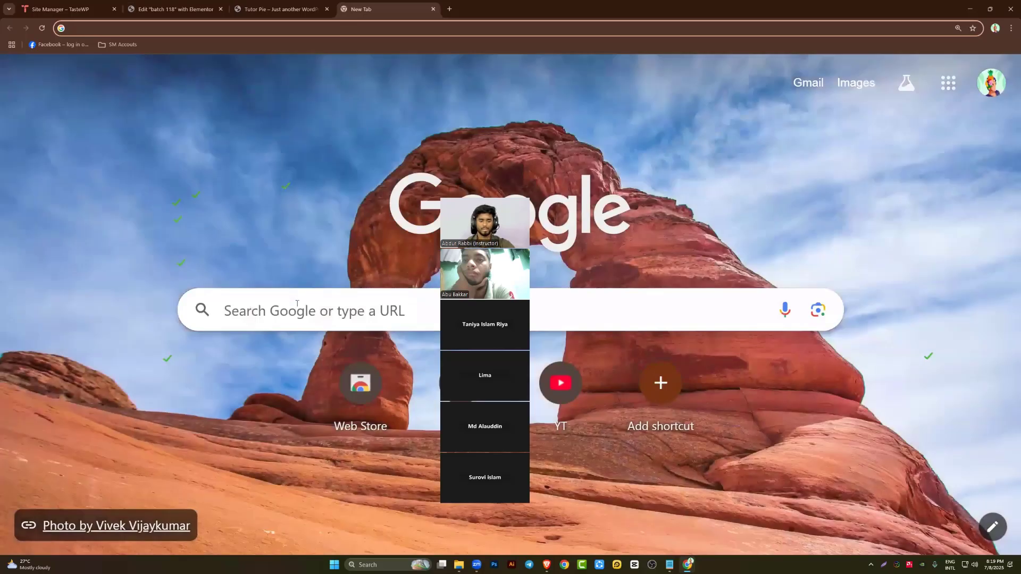
{"action": "left_click", "coordinate": [290, 309]}
{"action": "type", "text": "fl"}
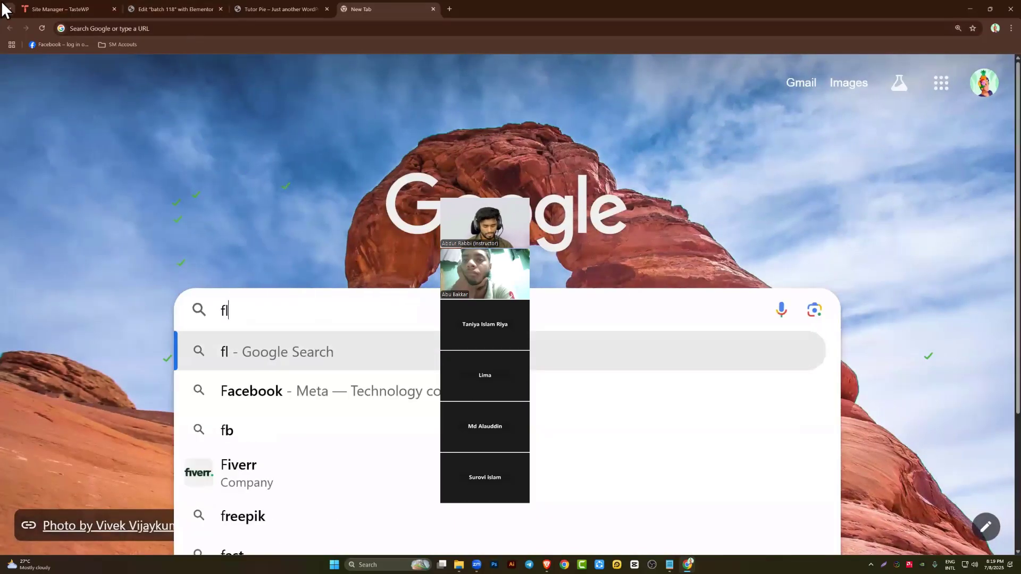
{"action": "type", "text": "aticon"}
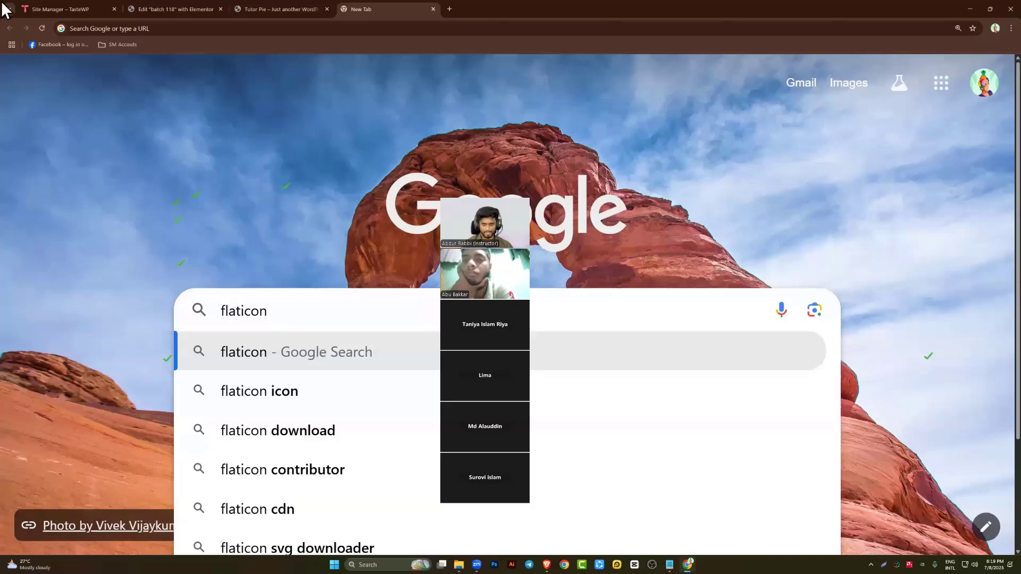
{"action": "key", "text": "Return"}
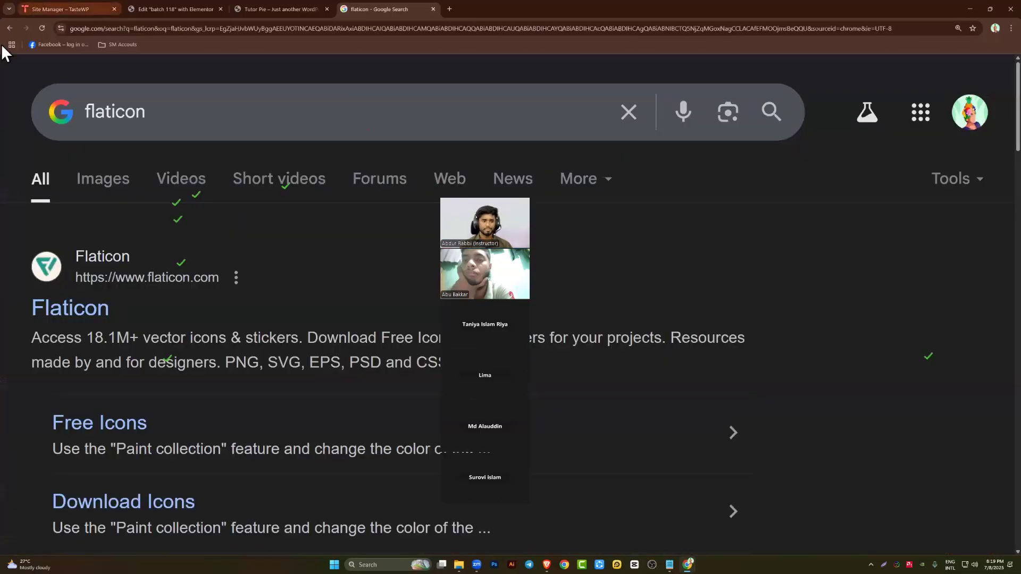
{"action": "left_click", "coordinate": [90, 310]}
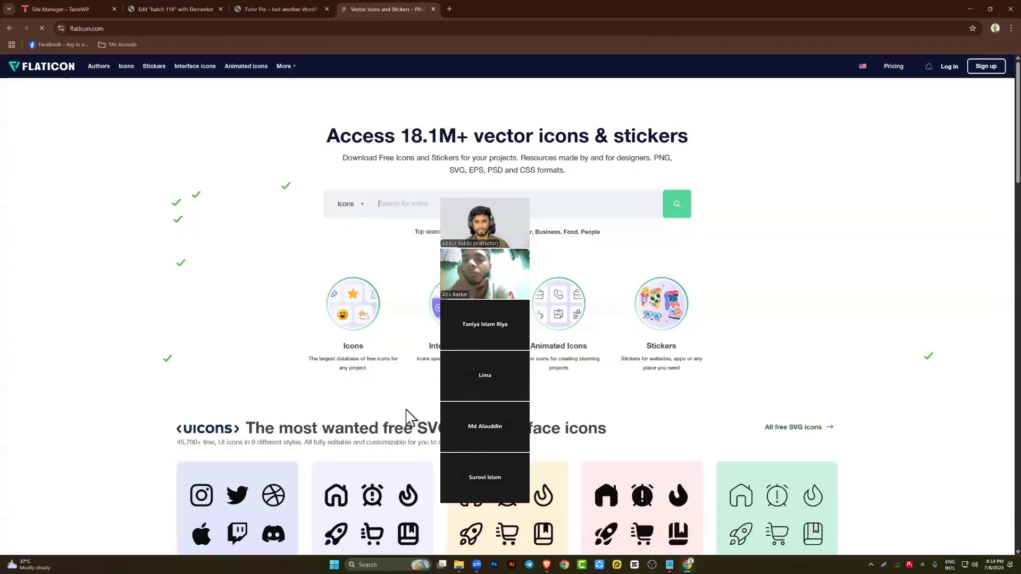
Search Flaticon for "Youtube icon" and look at the heading of the icon results
{"action": "key", "text": "ctrl+plus"}
{"action": "key", "text": "ctrl+plus"}
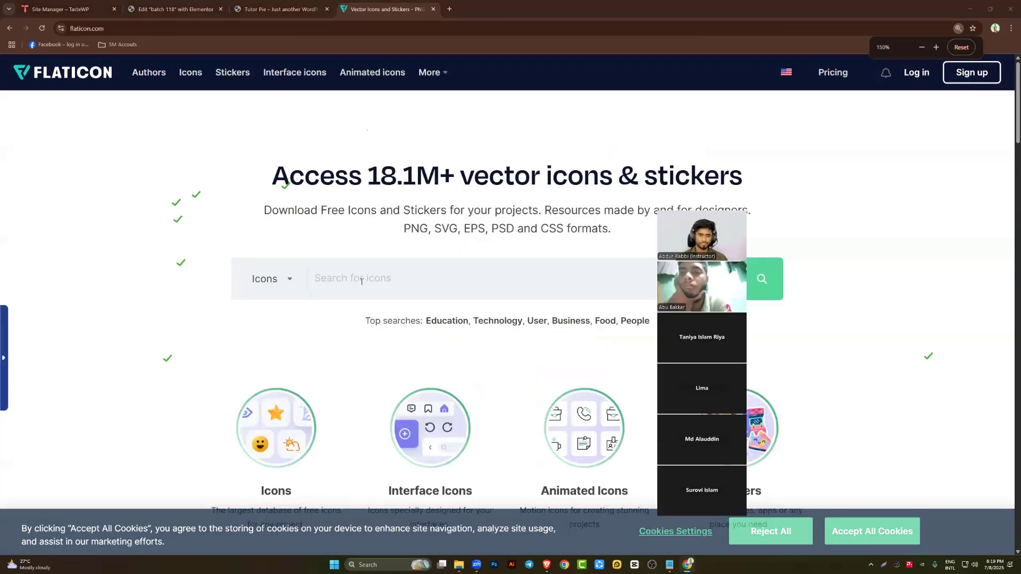
{"action": "key", "text": "ctrl+plus"}
{"action": "type", "text": "Y"}
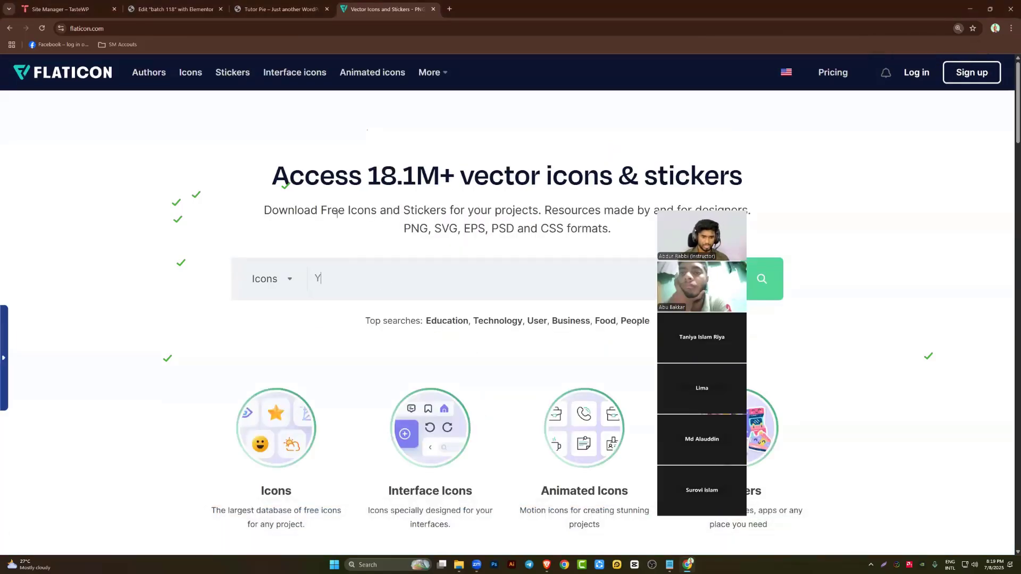
{"action": "type", "text": "outube ico"}
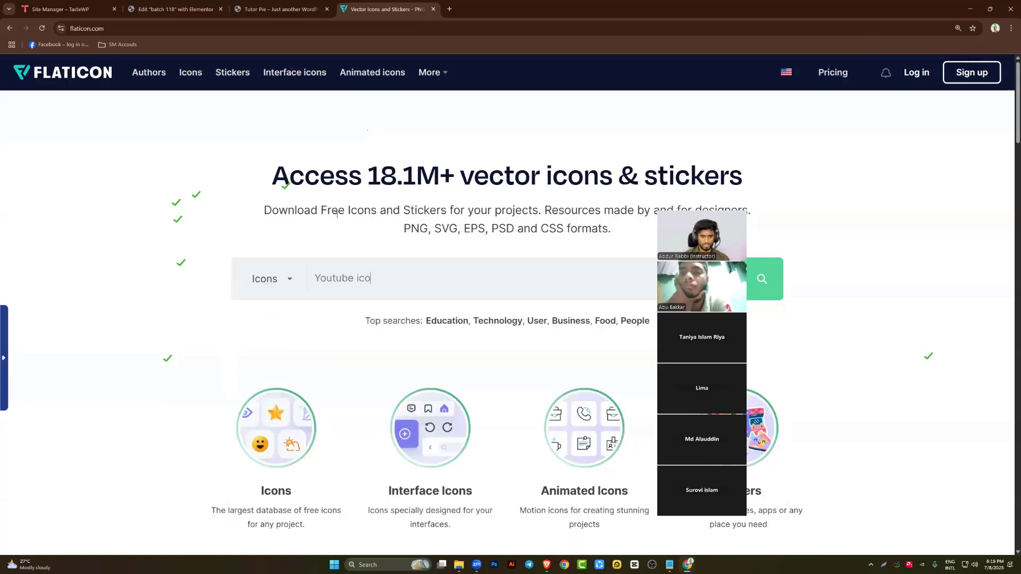
{"action": "type", "text": "n\\"}
{"action": "key", "text": "Return"}
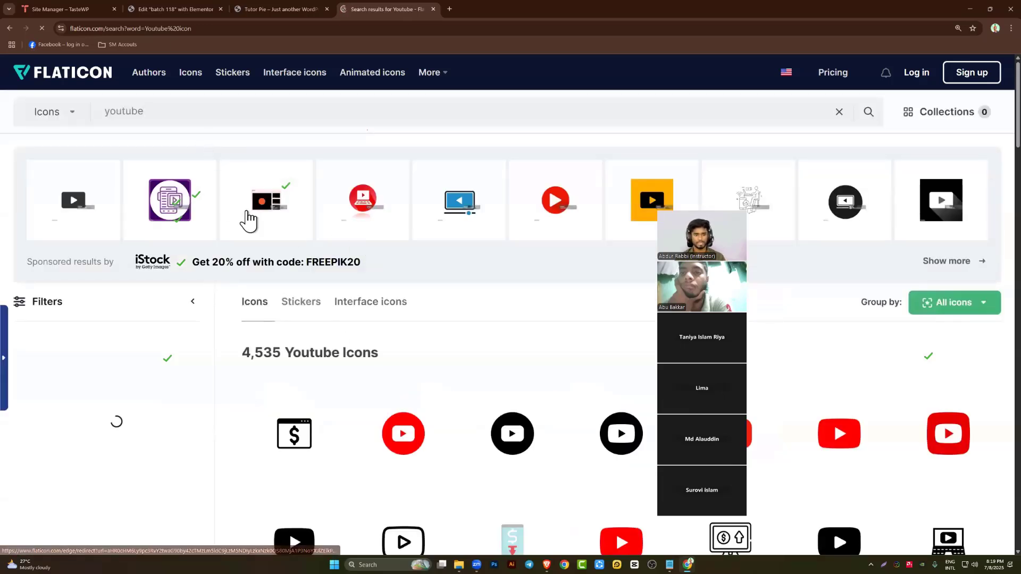
{"action": "left_click_drag", "start_coordinate": [245, 356], "coordinate": [328, 357]}
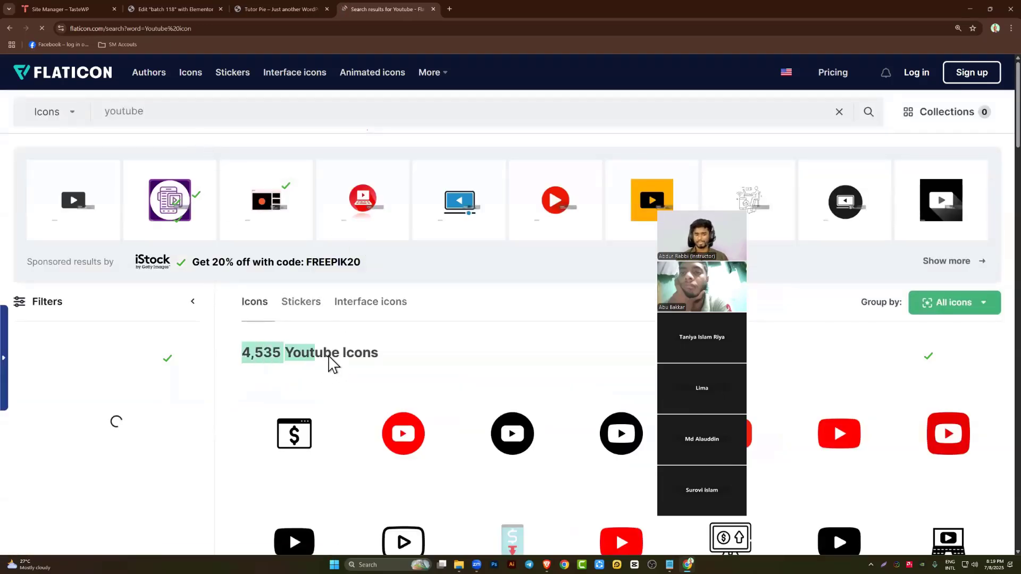
Browse the YouTube icon results and look at the PNG download options for the black rounded-square YouTube icon
{"action": "scroll", "coordinate": [369, 350], "scroll_direction": "down", "scroll_amount": 2}
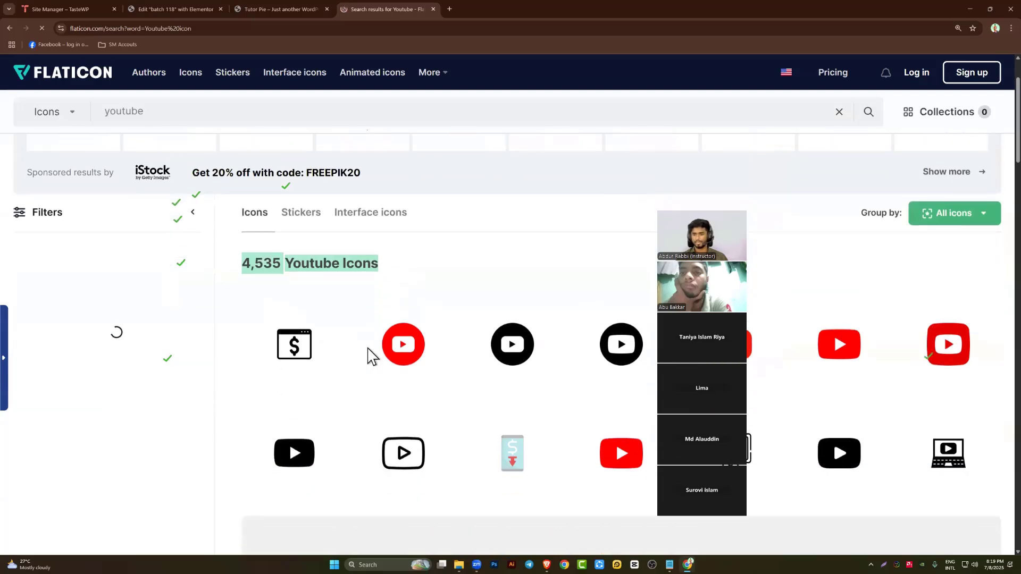
{"action": "left_click", "coordinate": [295, 259]}
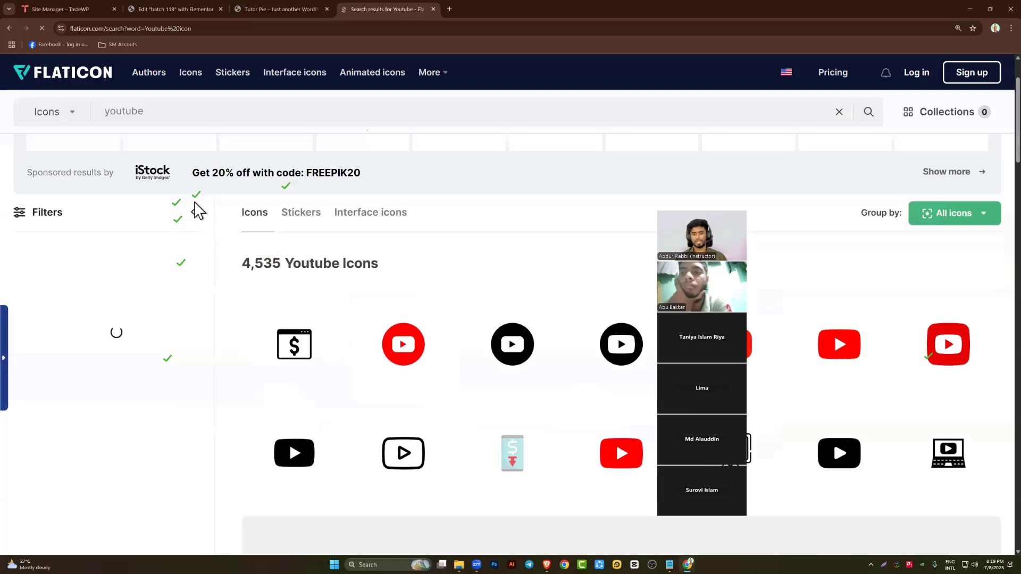
{"action": "scroll", "coordinate": [565, 404], "scroll_direction": "down", "scroll_amount": 8}
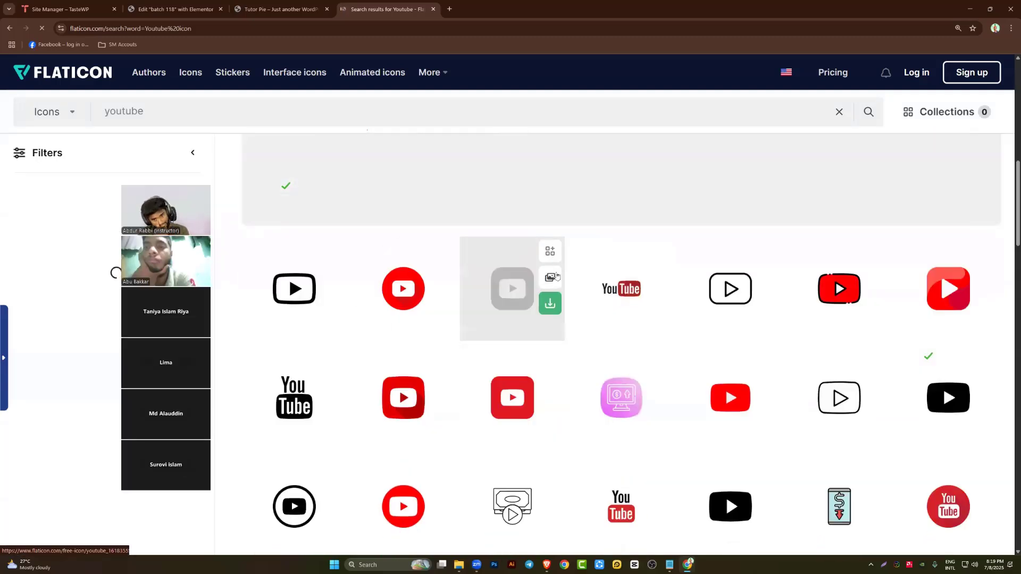
{"action": "left_click", "coordinate": [548, 302]}
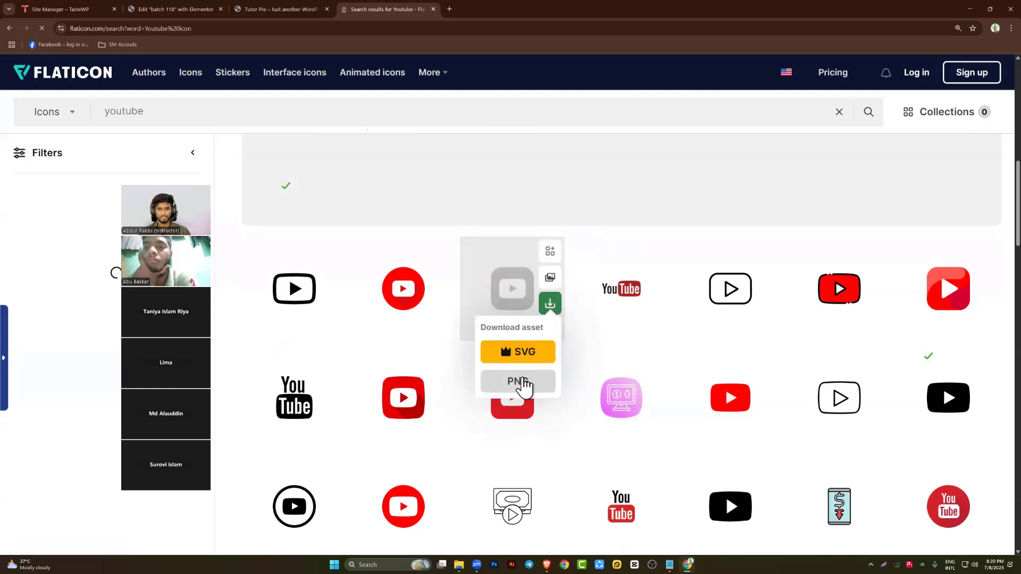
{"action": "left_click", "coordinate": [518, 382]}
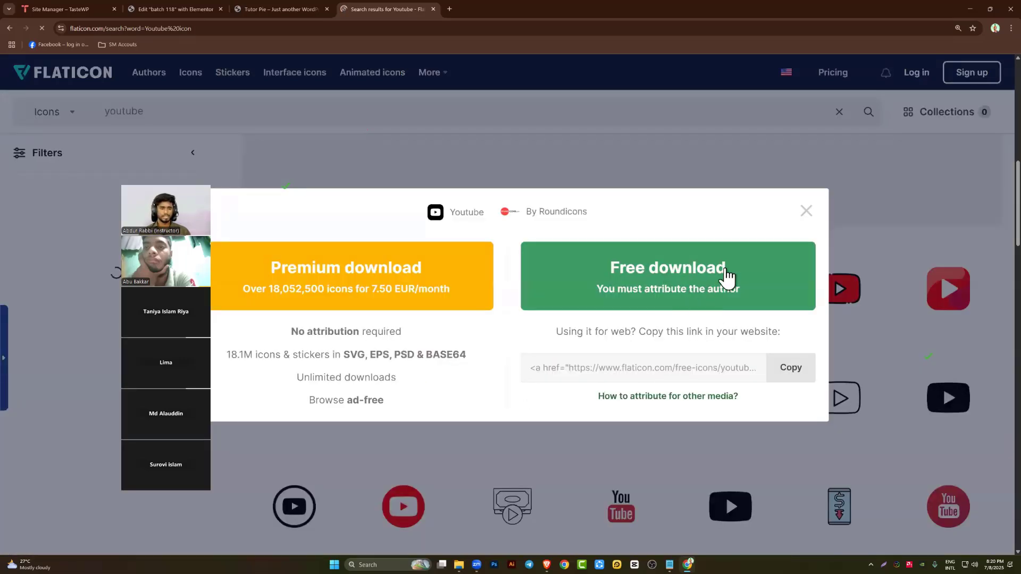
{"action": "left_click", "coordinate": [806, 211]}
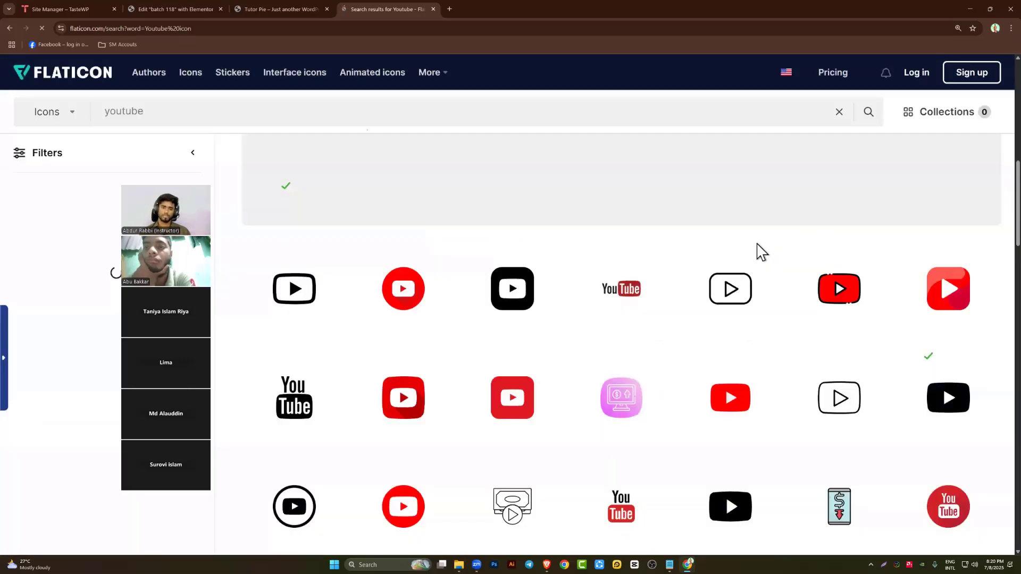
Return to the Elementor editor and replace the Photoshop icon beside the hero portrait with the uploaded "canva icon" image
{"action": "left_click", "coordinate": [281, 1]}
{"action": "left_click", "coordinate": [202, 2]}
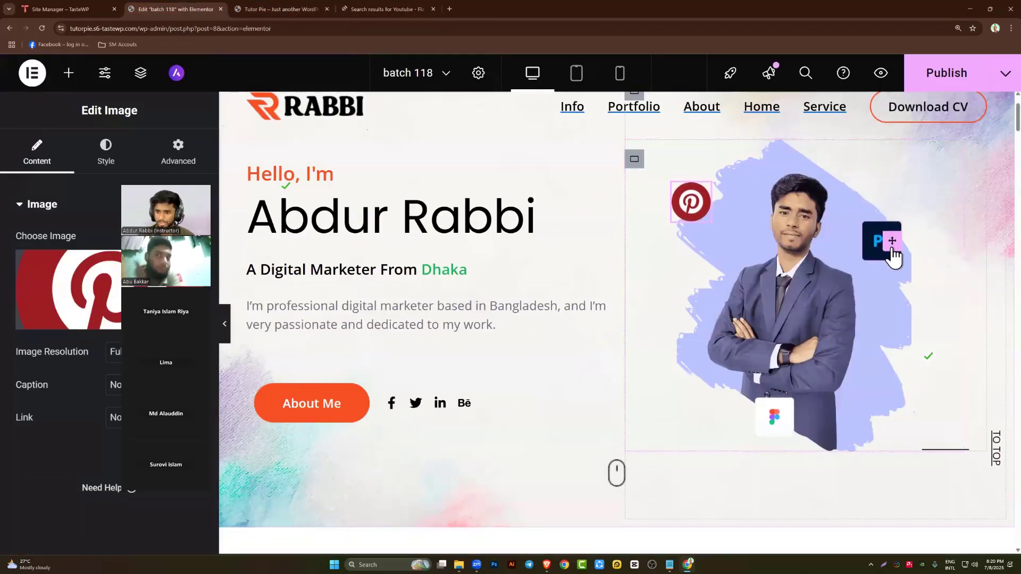
{"action": "left_click", "coordinate": [891, 249]}
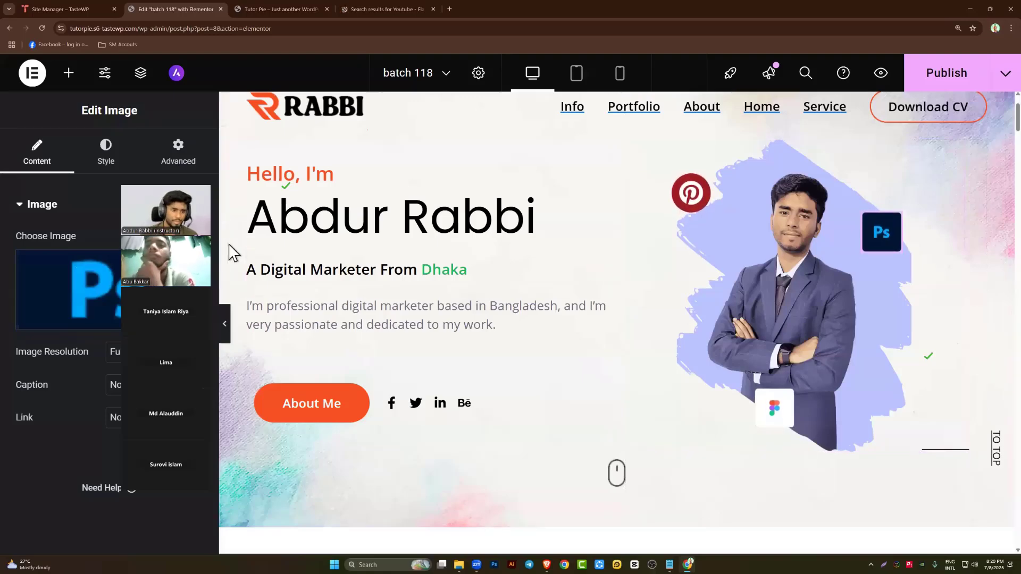
{"action": "left_click", "coordinate": [104, 332]}
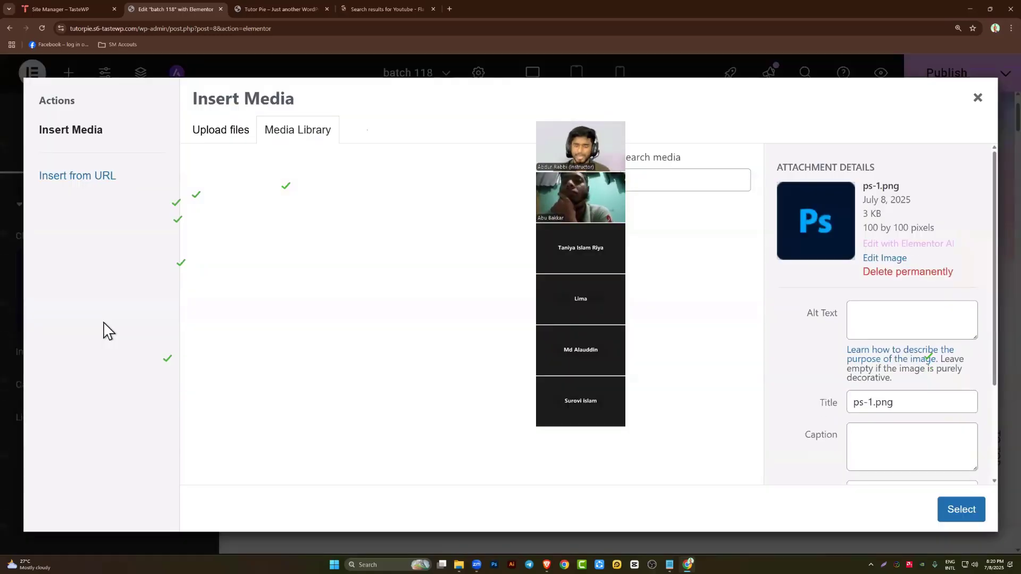
{"action": "left_click", "coordinate": [220, 139]}
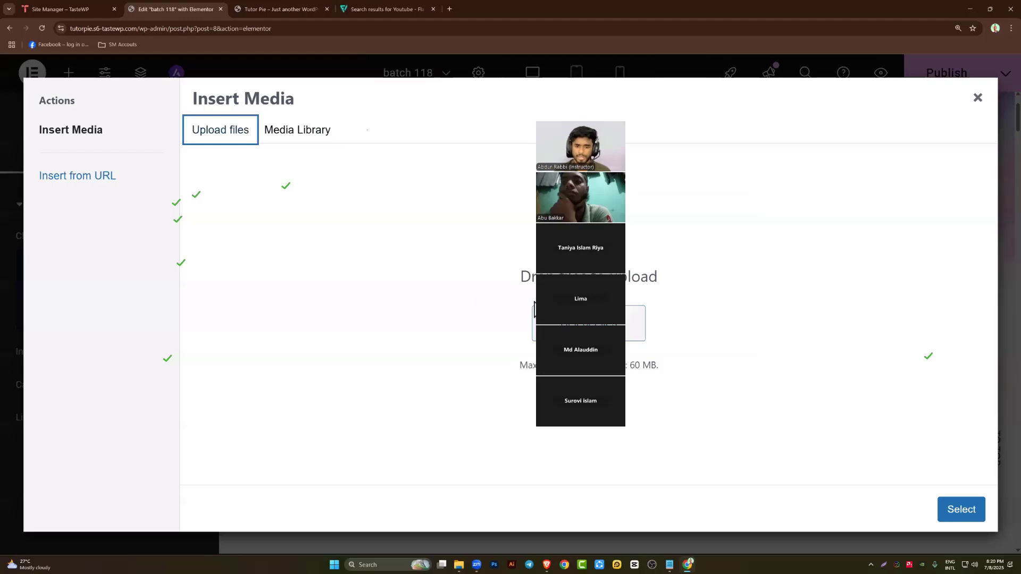
{"action": "left_click", "coordinate": [558, 330]}
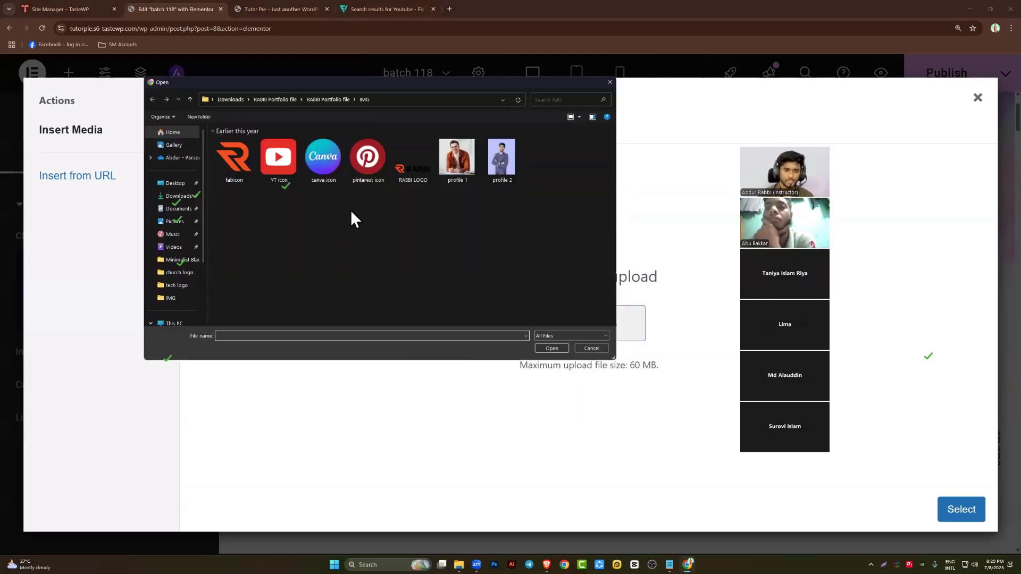
{"action": "left_click", "coordinate": [336, 169]}
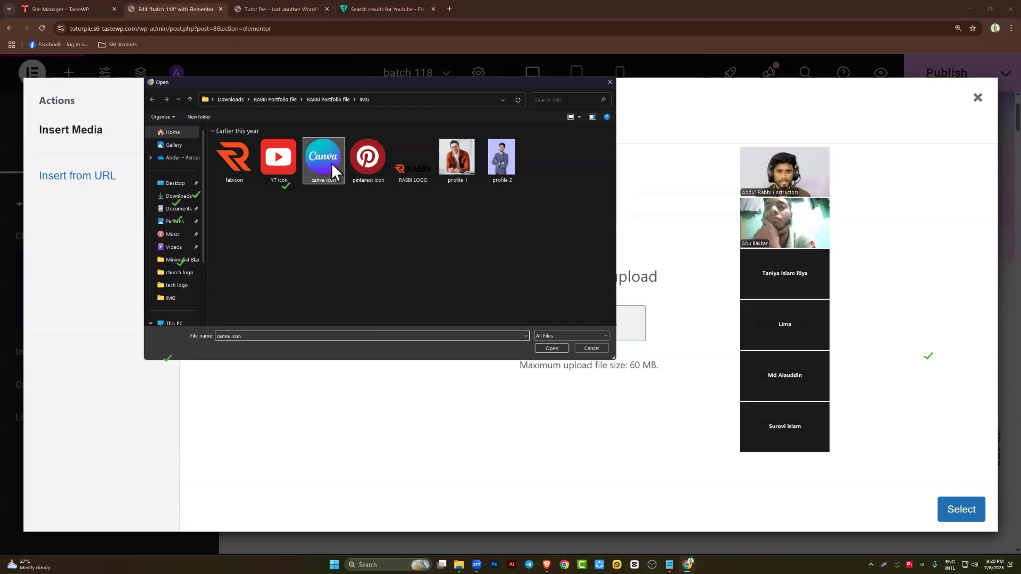
{"action": "double_click", "coordinate": [331, 163]}
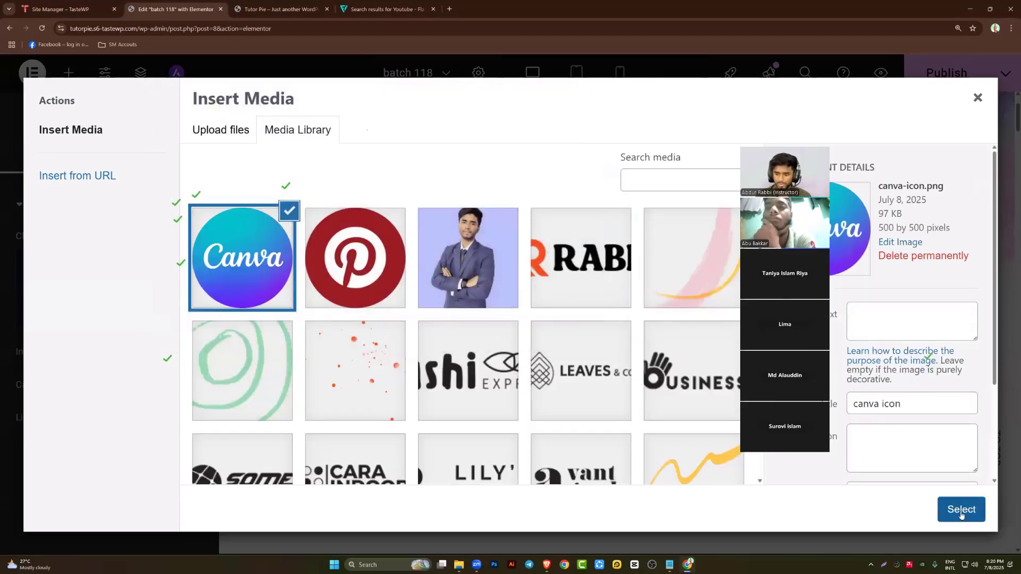
{"action": "left_click", "coordinate": [960, 510]}
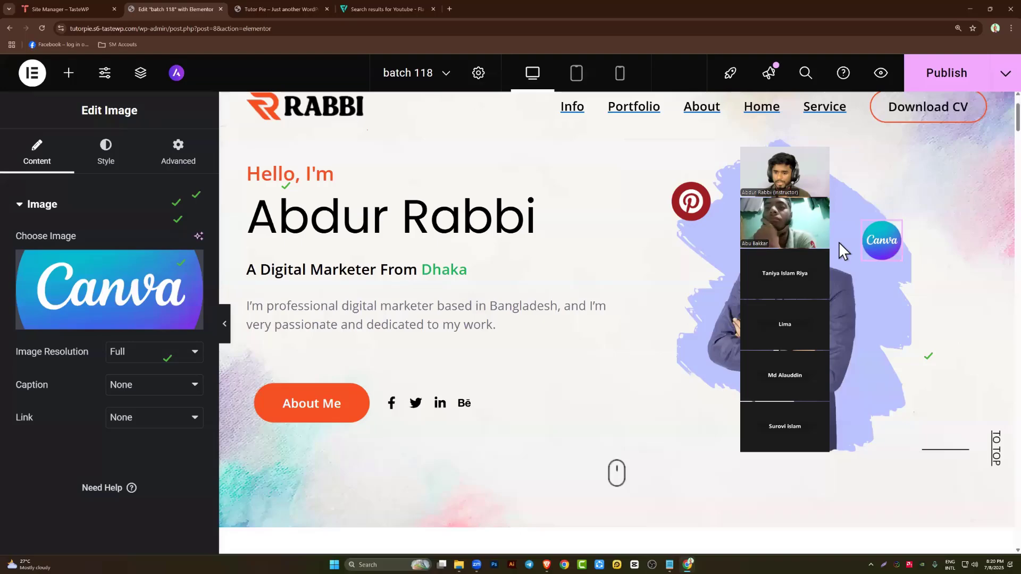
Replace the Figma icon below the hero portrait with the uploaded "YT icon" image
{"action": "left_click", "coordinate": [766, 418]}
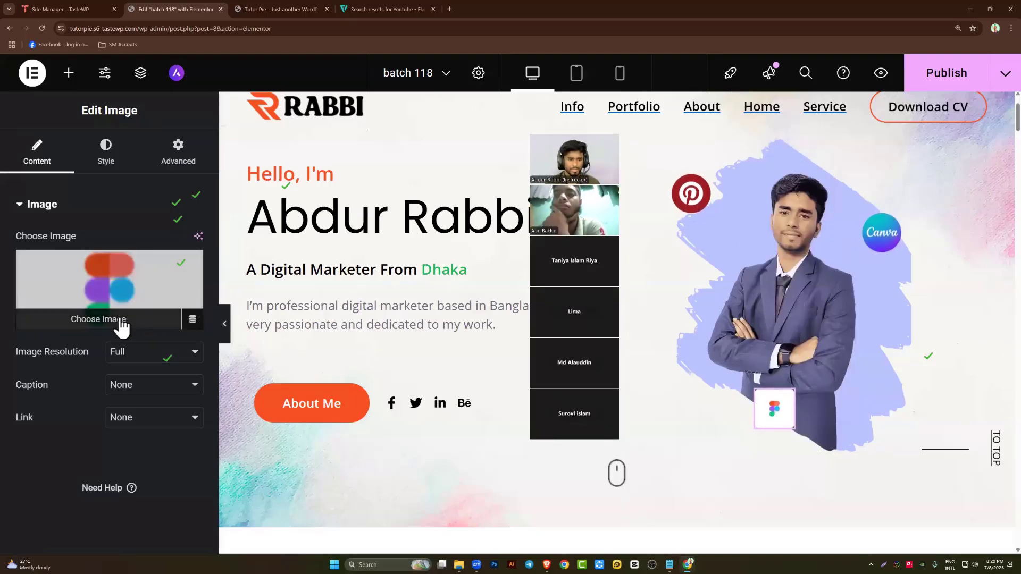
{"action": "left_click", "coordinate": [126, 324]}
{"action": "left_click", "coordinate": [223, 137]}
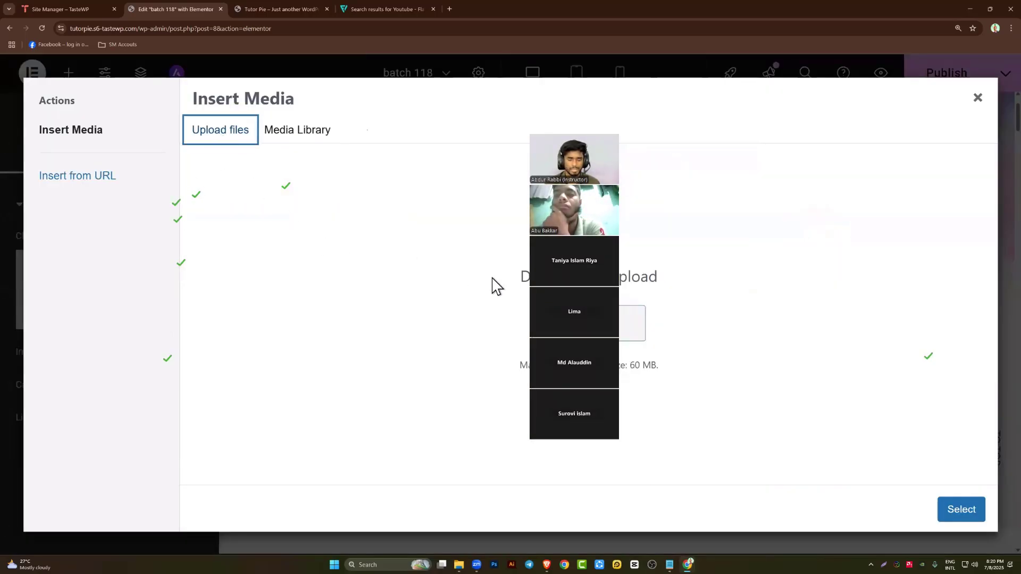
{"action": "left_click", "coordinate": [629, 333]}
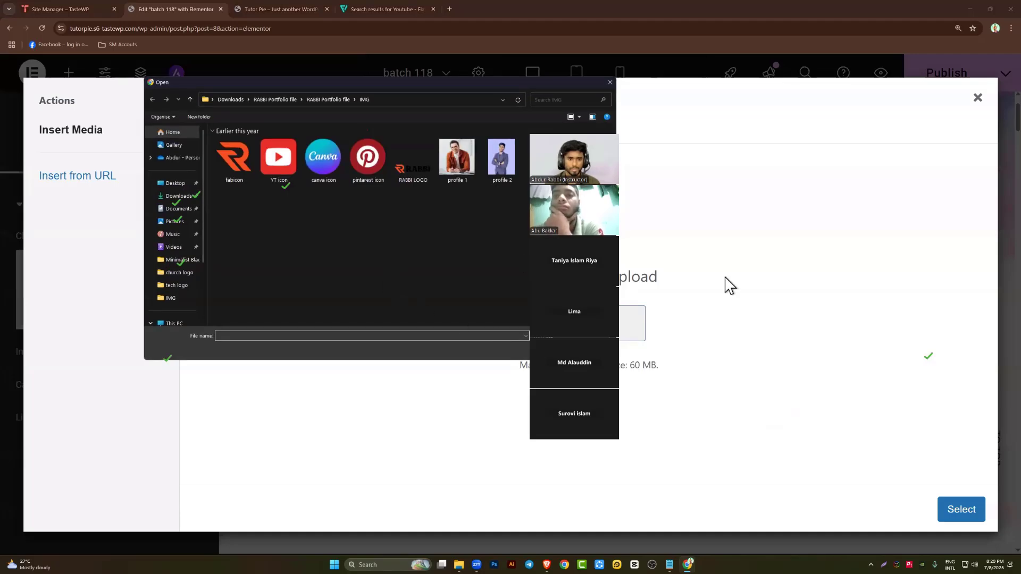
{"action": "left_click", "coordinate": [276, 164]}
{"action": "double_click", "coordinate": [276, 165]}
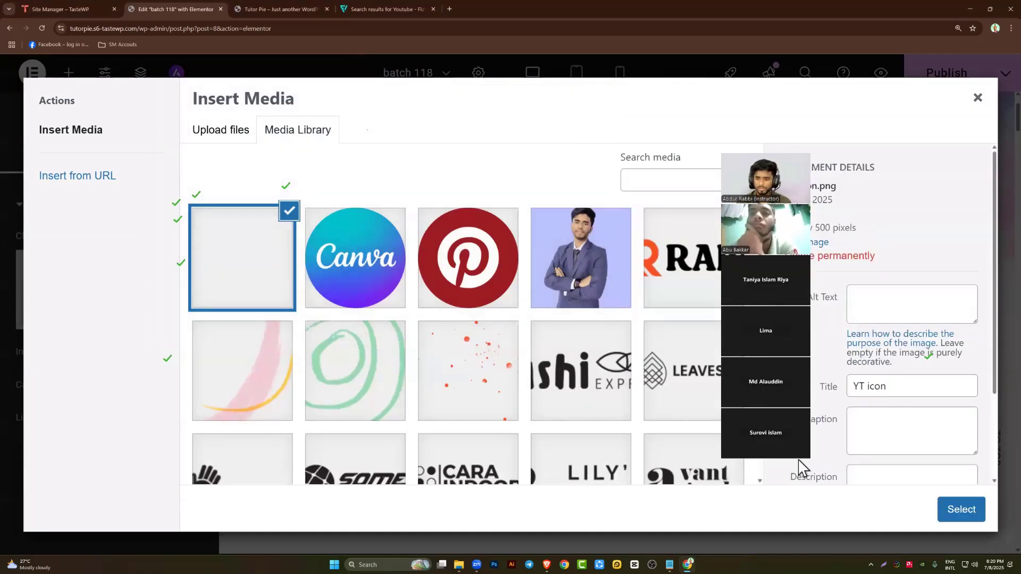
{"action": "left_click", "coordinate": [966, 514]}
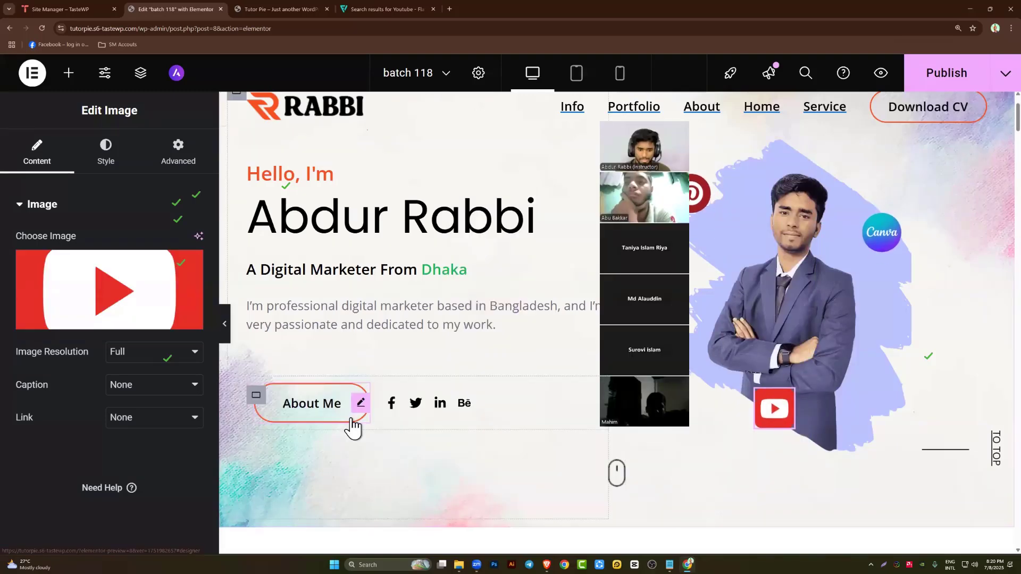
Switch to the Brave browser, open Facebook and change the active profile to the owner's page
{"action": "scroll", "coordinate": [386, 423], "scroll_direction": "up", "scroll_amount": 1}
{"action": "scroll", "coordinate": [425, 422], "scroll_direction": "up", "scroll_amount": 1}
{"action": "scroll", "coordinate": [531, 372], "scroll_direction": "down", "scroll_amount": 1}
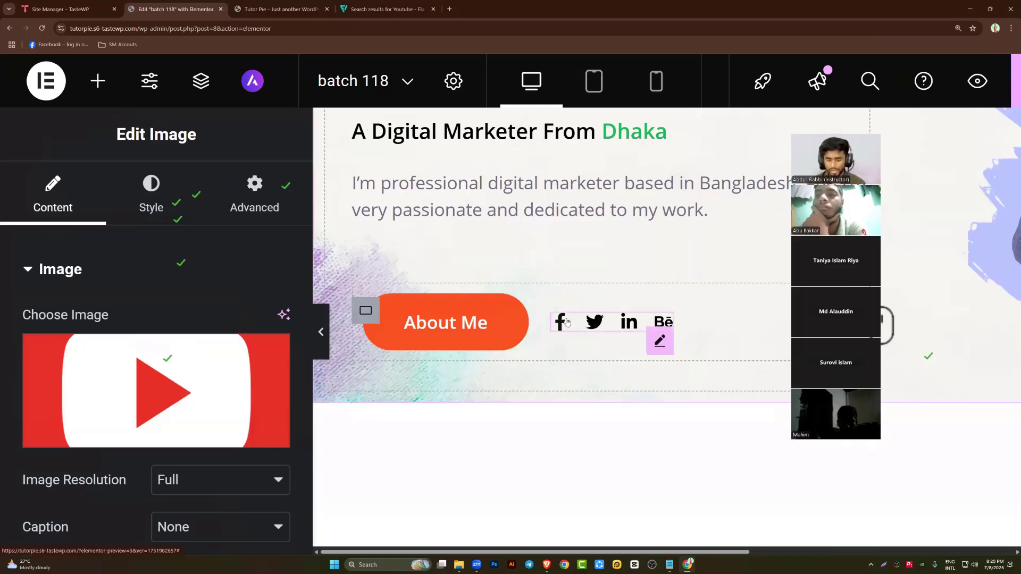
{"action": "mouse_move", "coordinate": [547, 540]}
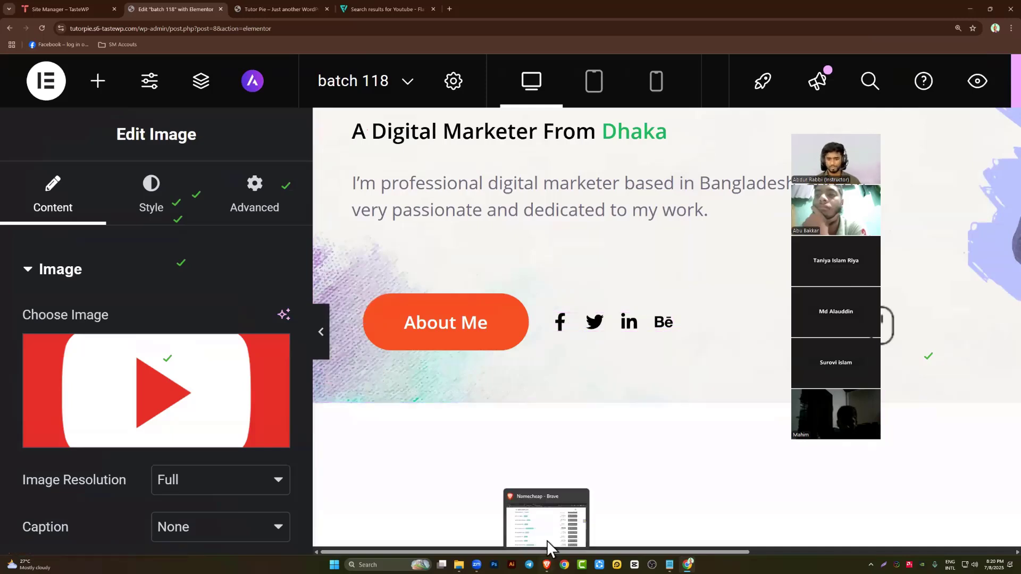
{"action": "left_click", "coordinate": [546, 521]}
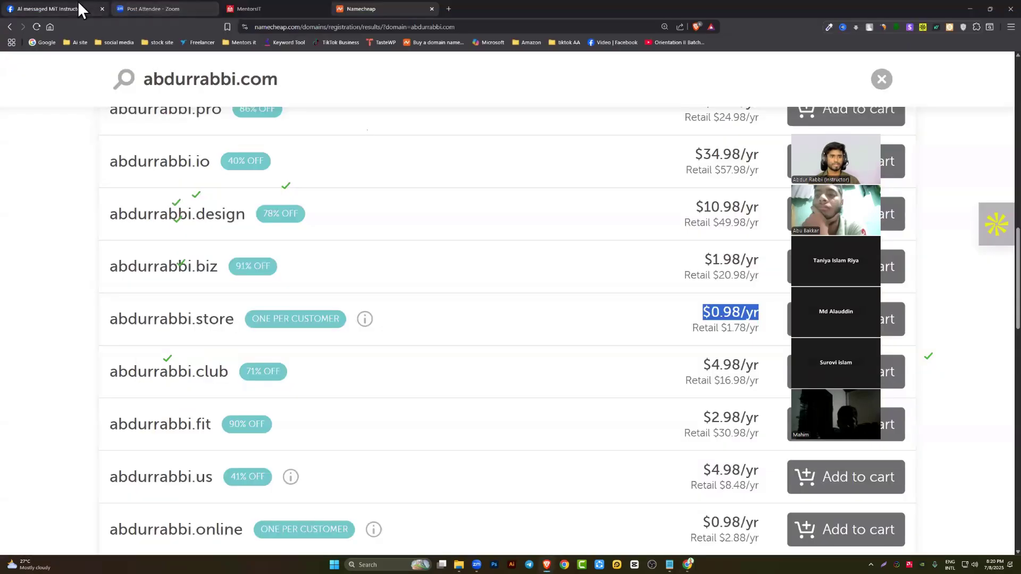
{"action": "left_click", "coordinate": [79, 9]}
{"action": "left_click", "coordinate": [992, 66]}
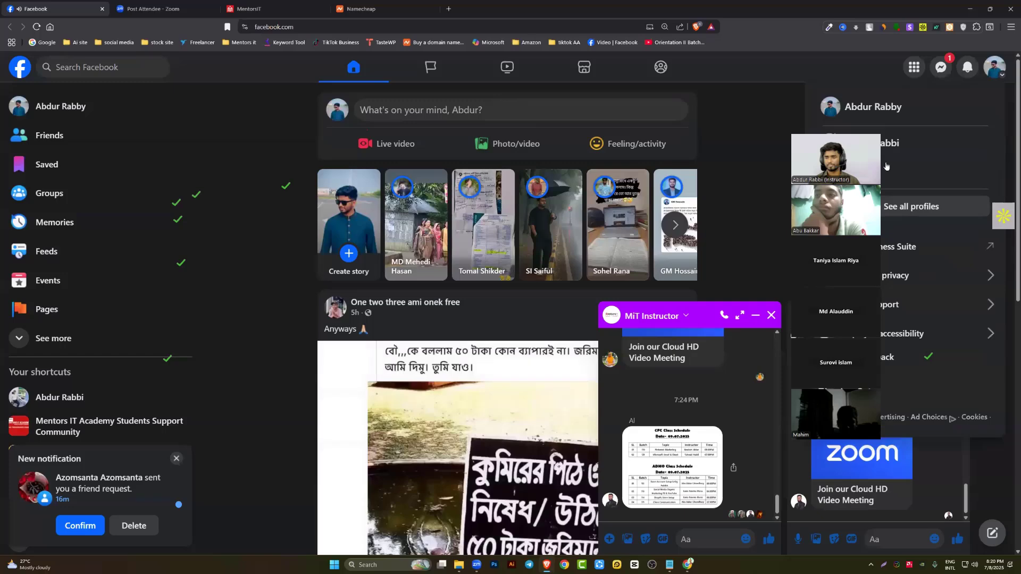
{"action": "left_click_drag", "start_coordinate": [843, 162], "coordinate": [581, 169]}
{"action": "left_click", "coordinate": [885, 151]}
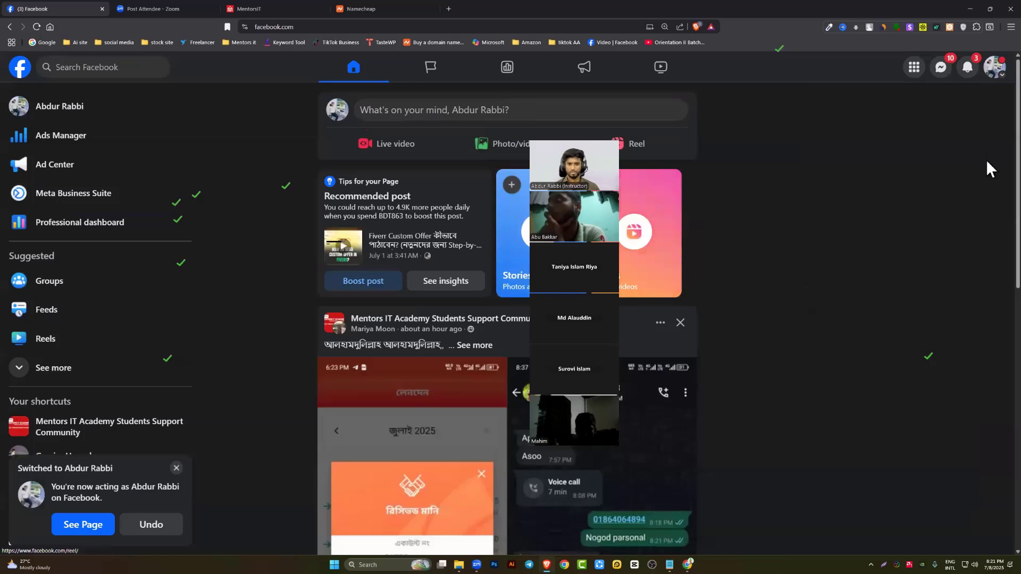
Open the owner's Facebook page and copy its web address
{"action": "left_click", "coordinate": [993, 72]}
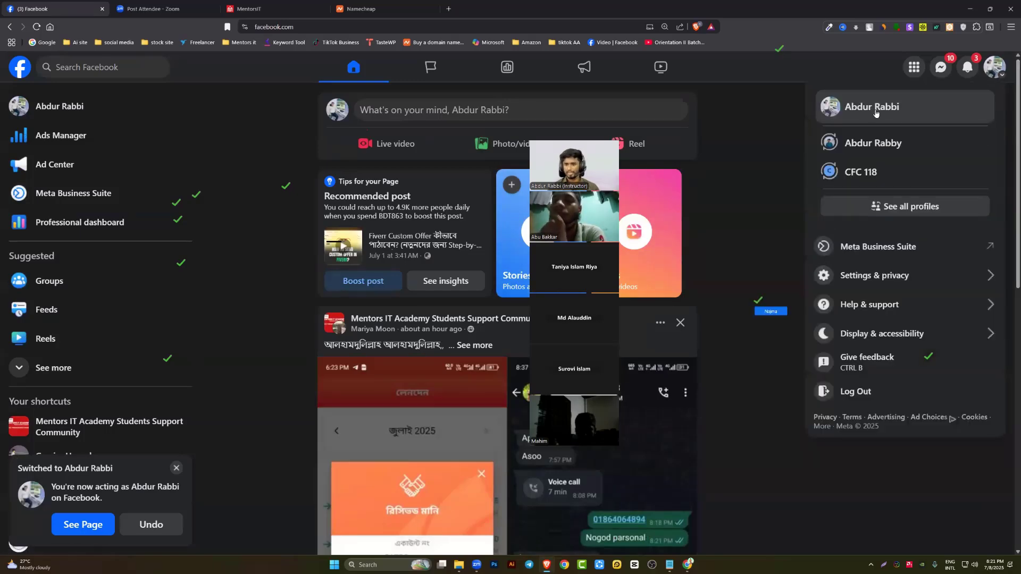
{"action": "left_click", "coordinate": [880, 110]}
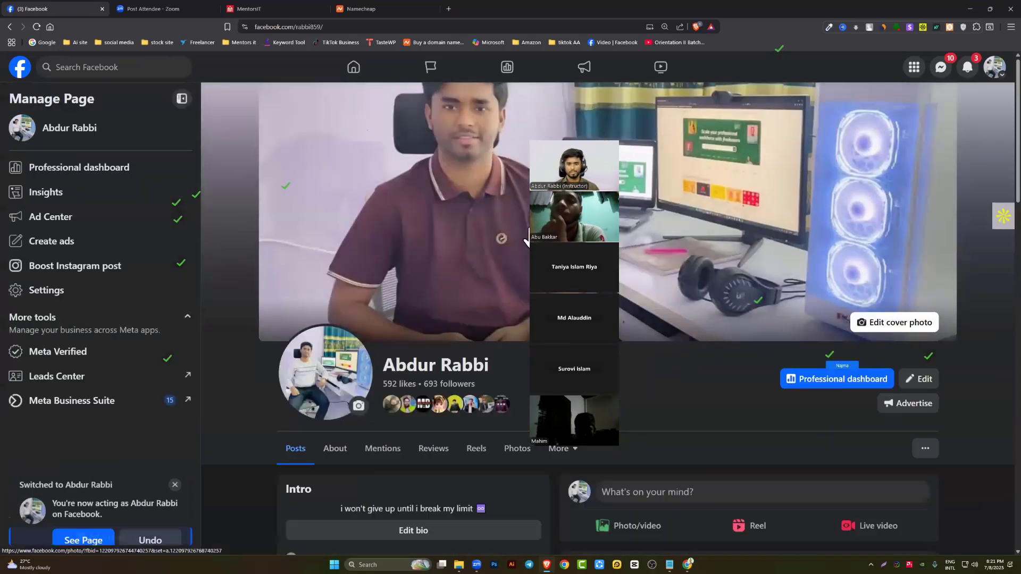
{"action": "left_click", "coordinate": [309, 27]}
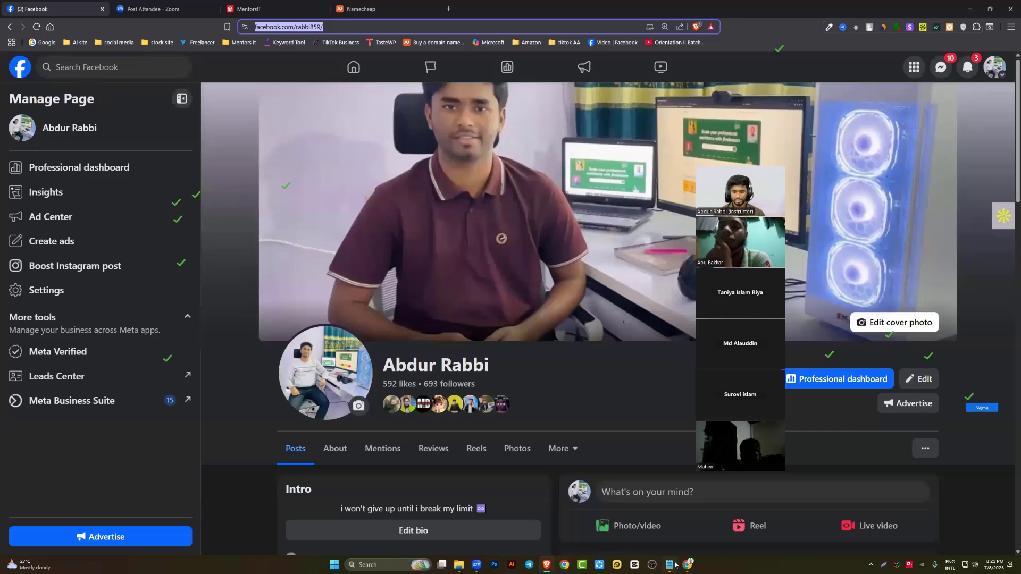
Return to the Elementor editor and move the LinkedIn item above Twitter in the hero's social icons
{"action": "mouse_move", "coordinate": [685, 564]}
{"action": "left_click", "coordinate": [688, 524]}
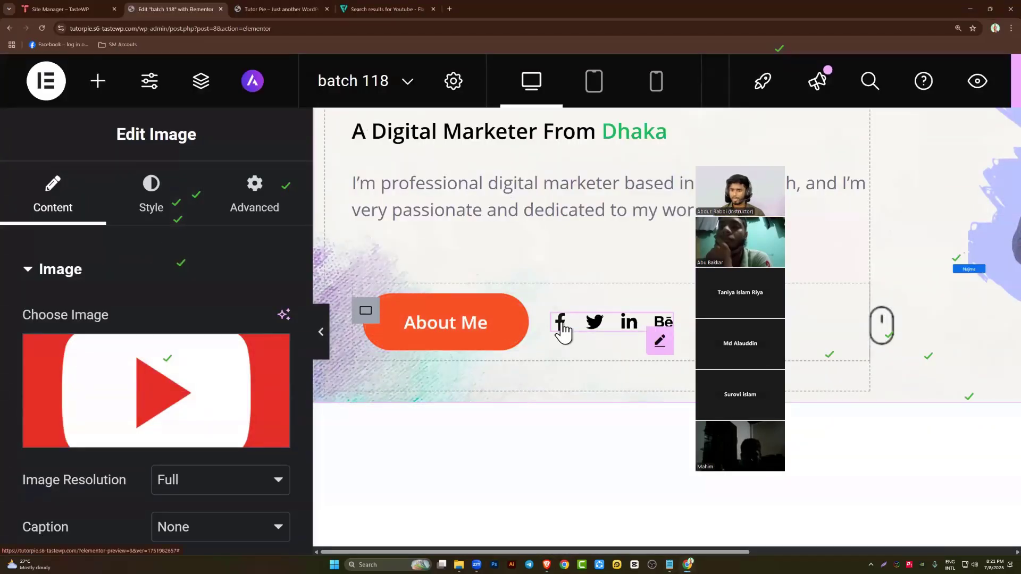
{"action": "left_click", "coordinate": [562, 328]}
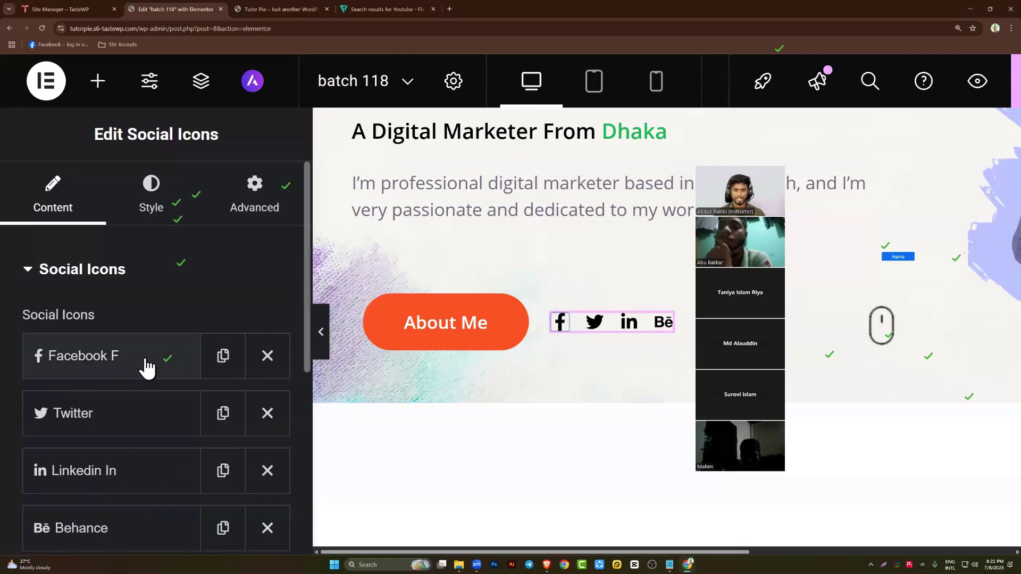
{"action": "scroll", "coordinate": [147, 367], "scroll_direction": "down", "scroll_amount": 1}
{"action": "key", "text": "ctrl+minus"}
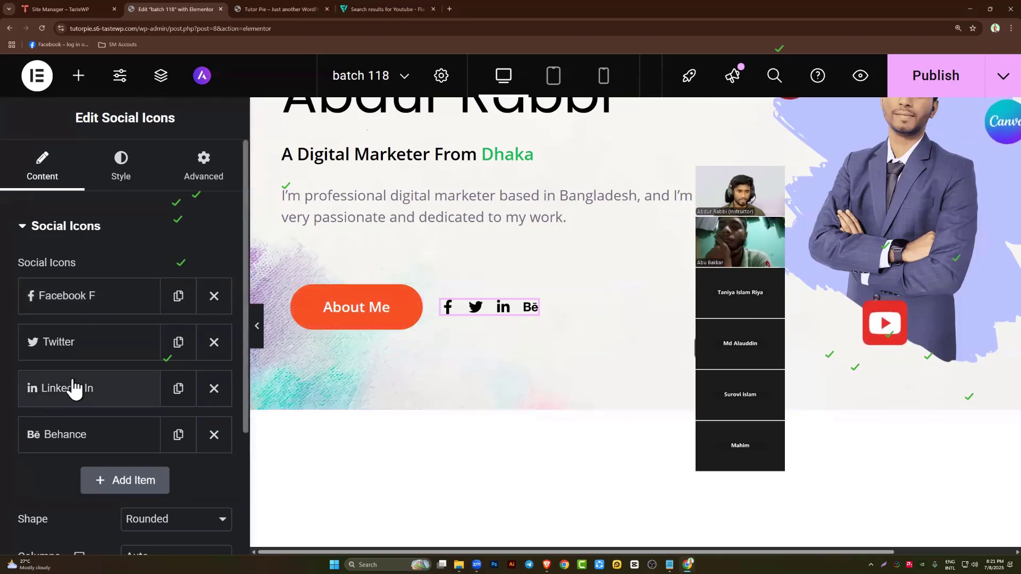
{"action": "left_click_drag", "start_coordinate": [75, 399], "coordinate": [75, 348]}
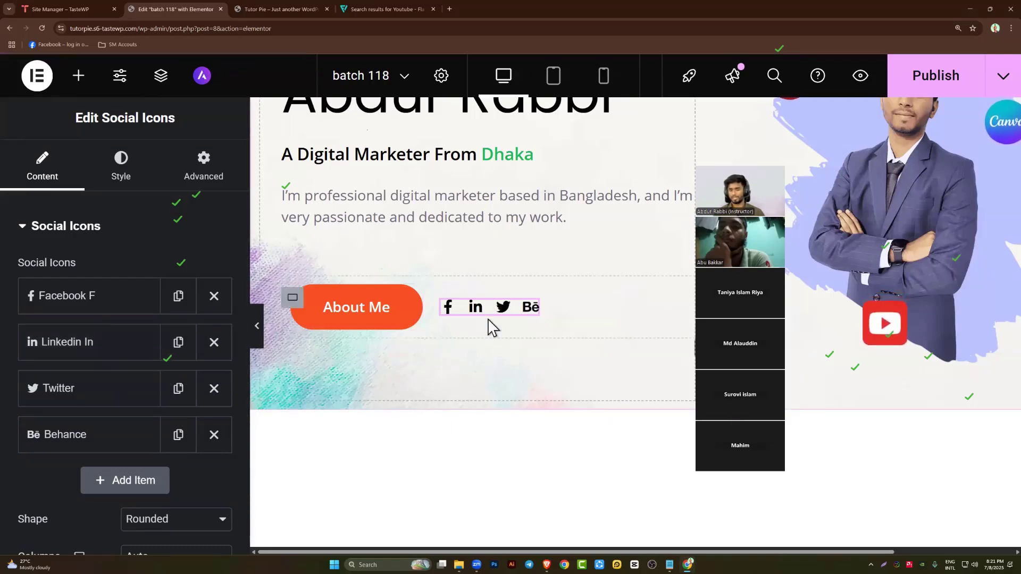
Replace the placeholder link of the Facebook social icon with the copied Facebook page address
{"action": "left_click", "coordinate": [67, 307]}
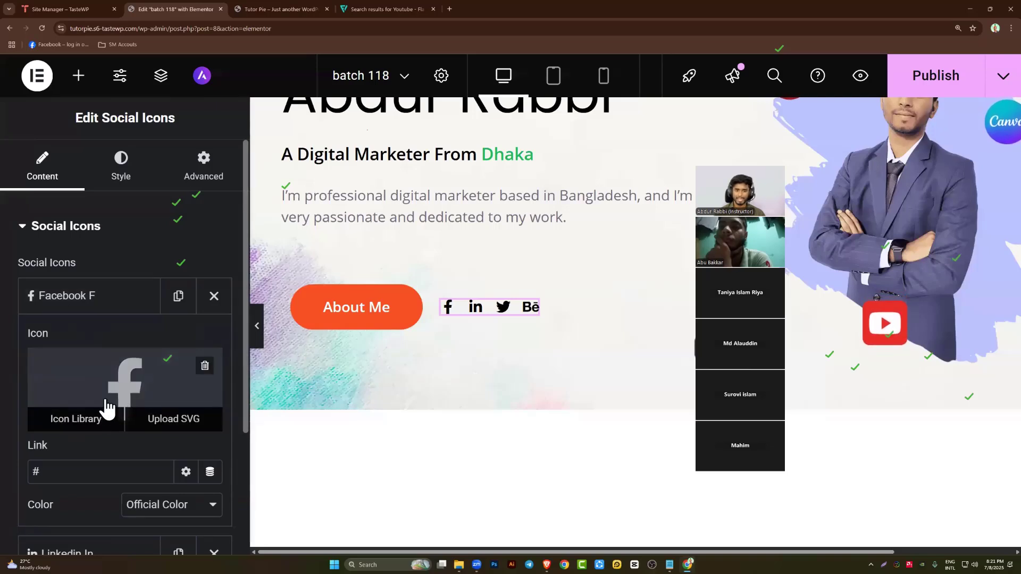
{"action": "mouse_move", "coordinate": [57, 431]}
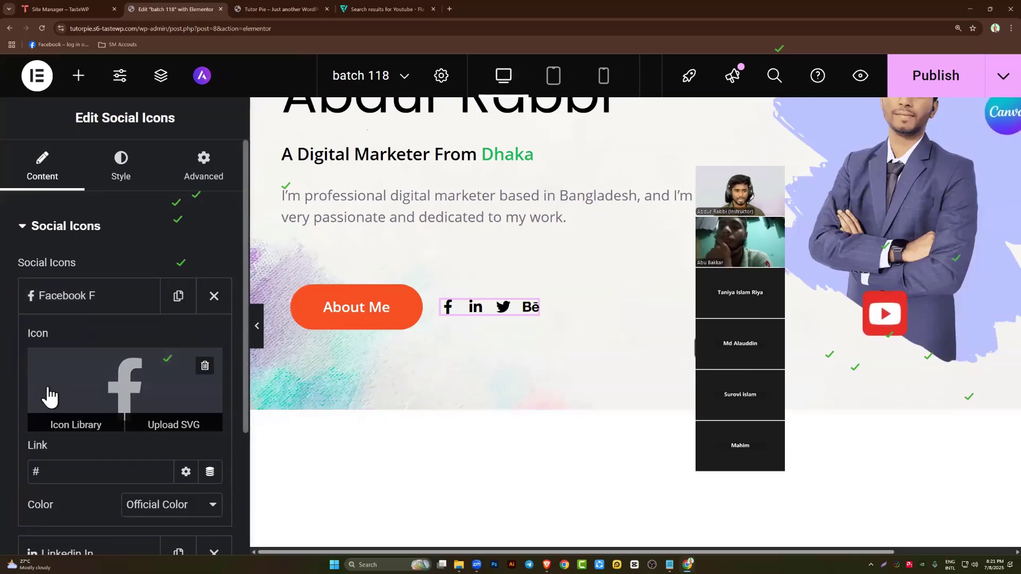
{"action": "scroll", "coordinate": [59, 426], "scroll_direction": "down", "scroll_amount": 2}
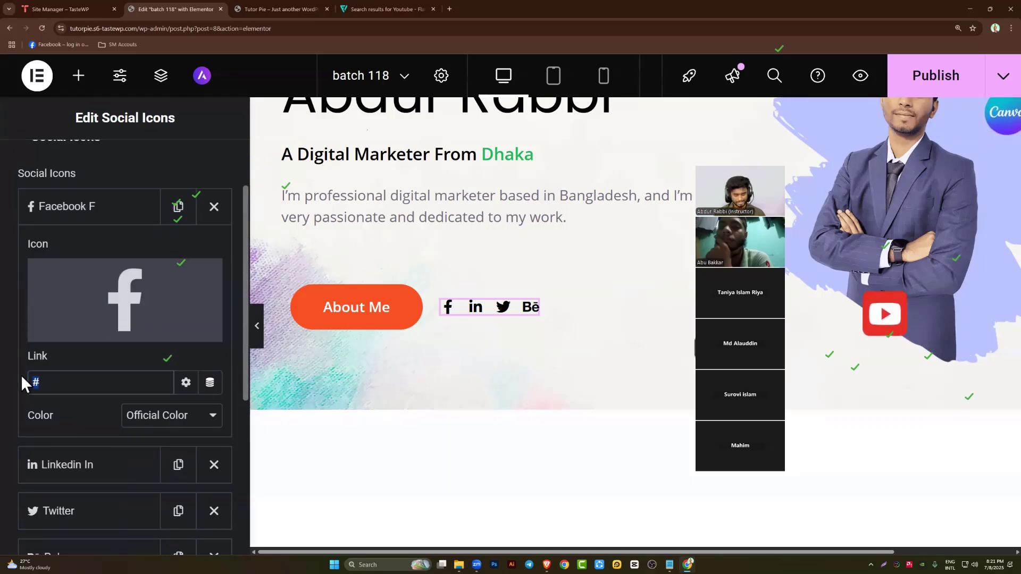
{"action": "key", "text": "ctrl+v"}
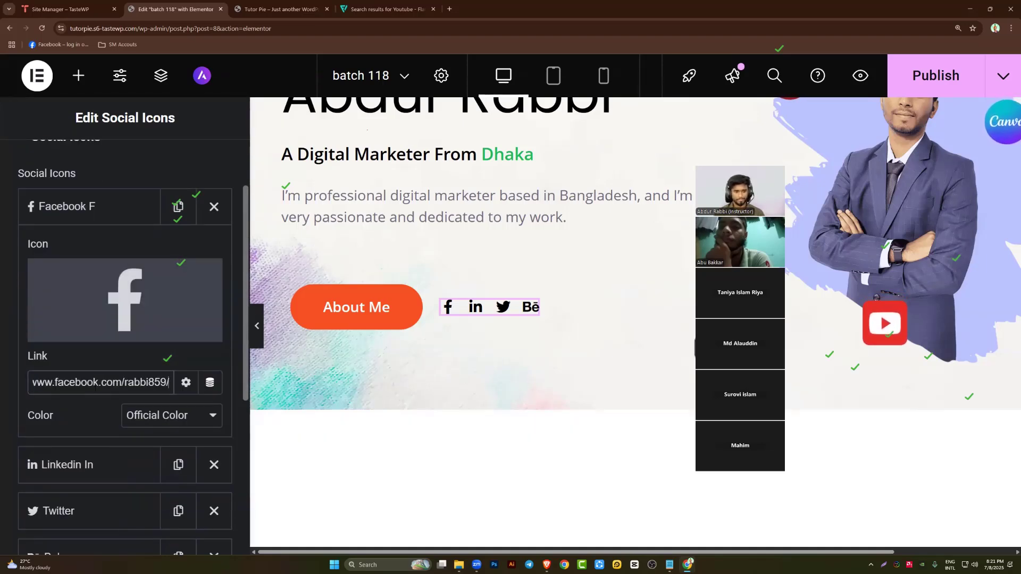
Delete the Behance item from the hero's social icons and add a new item in its place
{"action": "scroll", "coordinate": [209, 369], "scroll_direction": "down", "scroll_amount": 4}
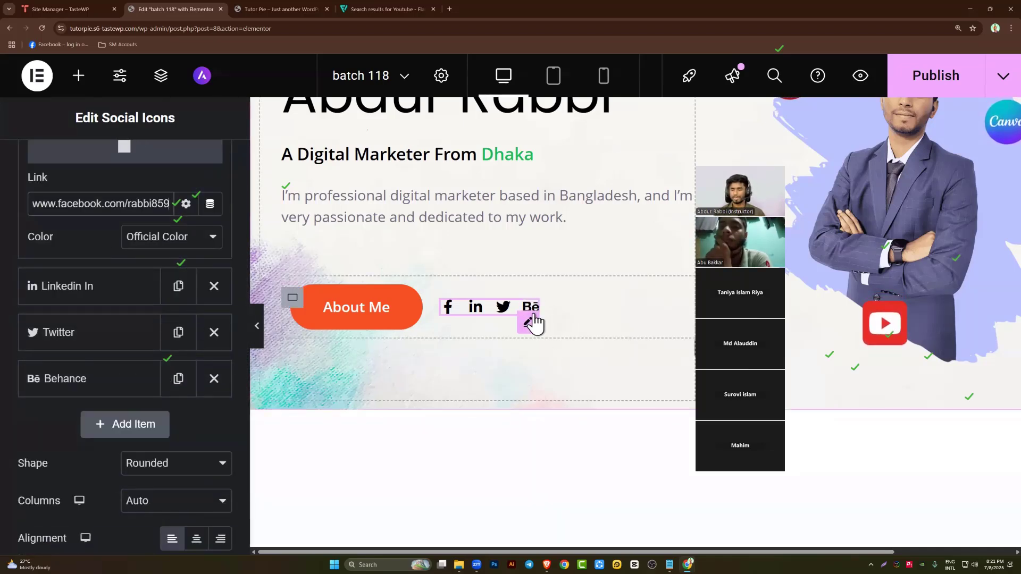
{"action": "left_click", "coordinate": [214, 379]}
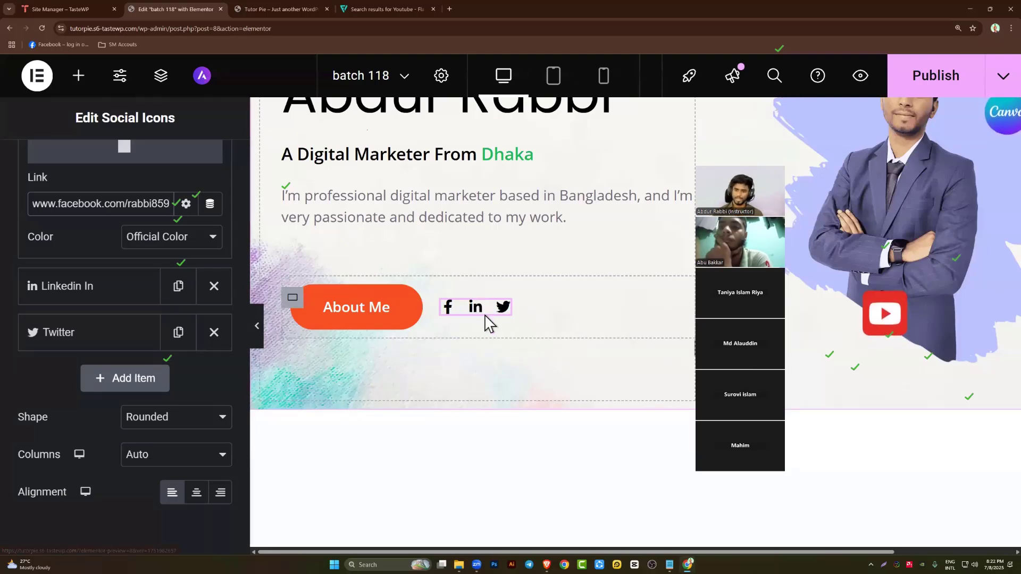
{"action": "left_click", "coordinate": [129, 381]}
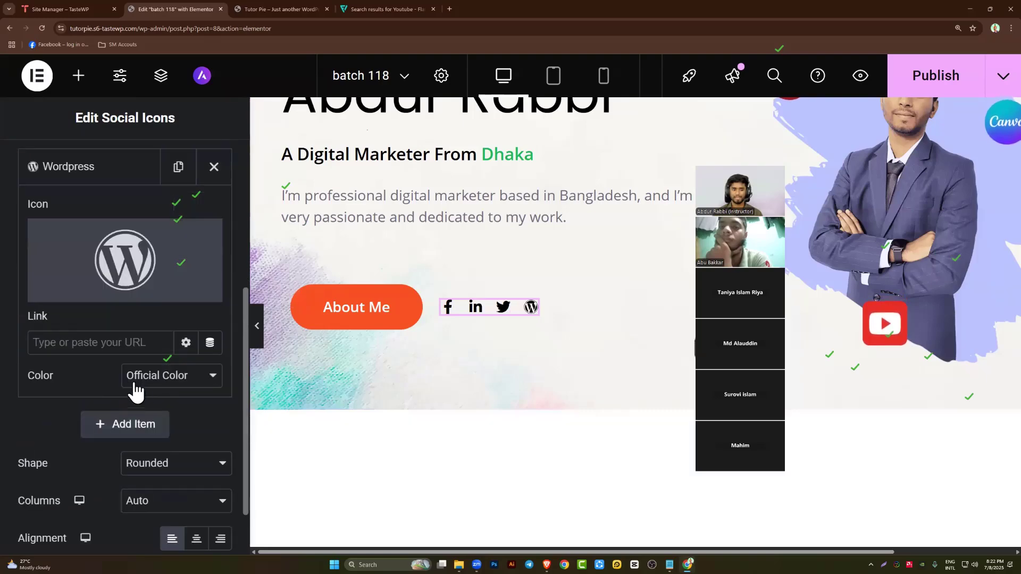
Search the icon library for "inst" and insert the Instagram icon for the new social item
{"action": "left_click", "coordinate": [101, 173]}
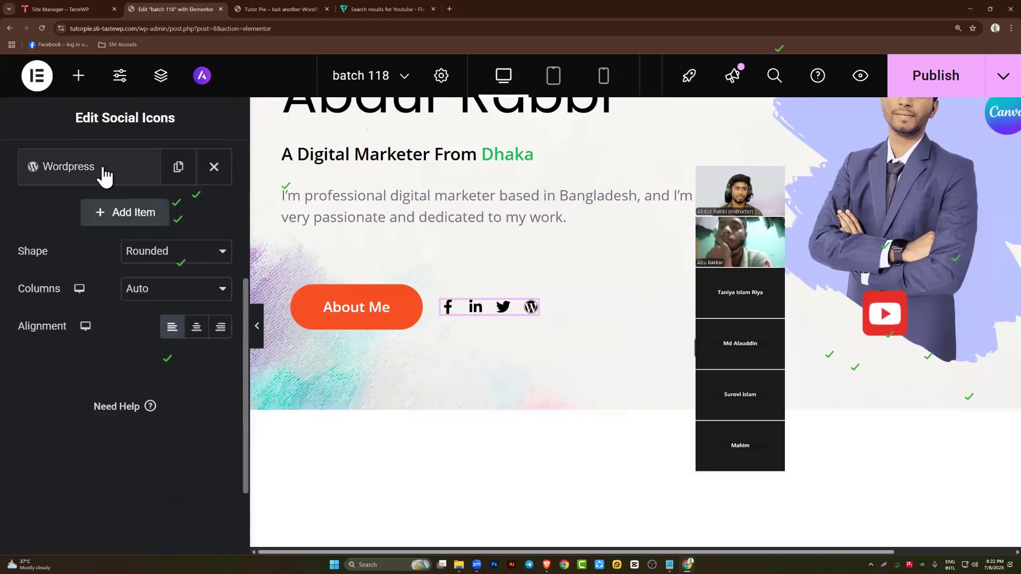
{"action": "left_click", "coordinate": [100, 177]}
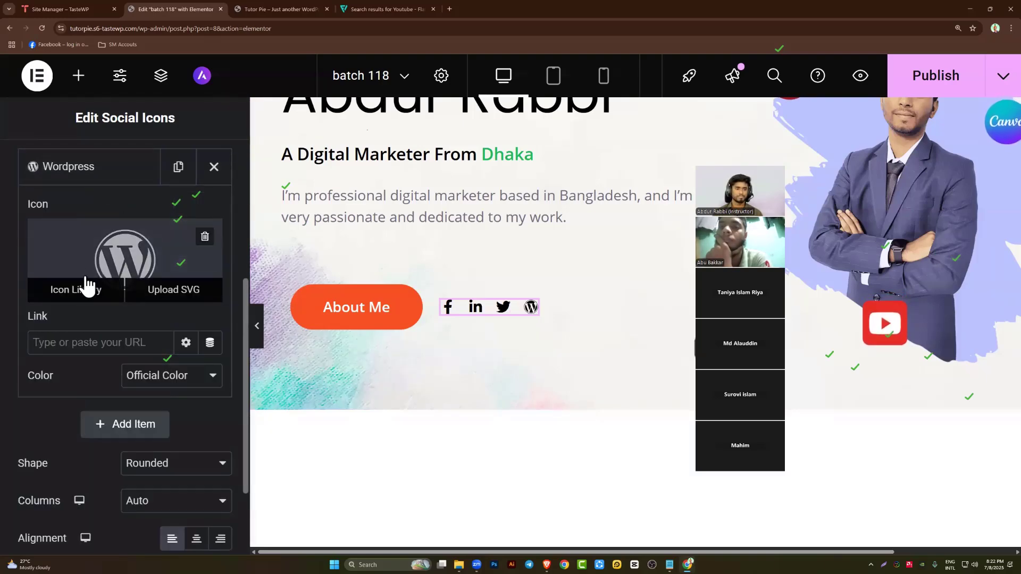
{"action": "left_click", "coordinate": [78, 292]}
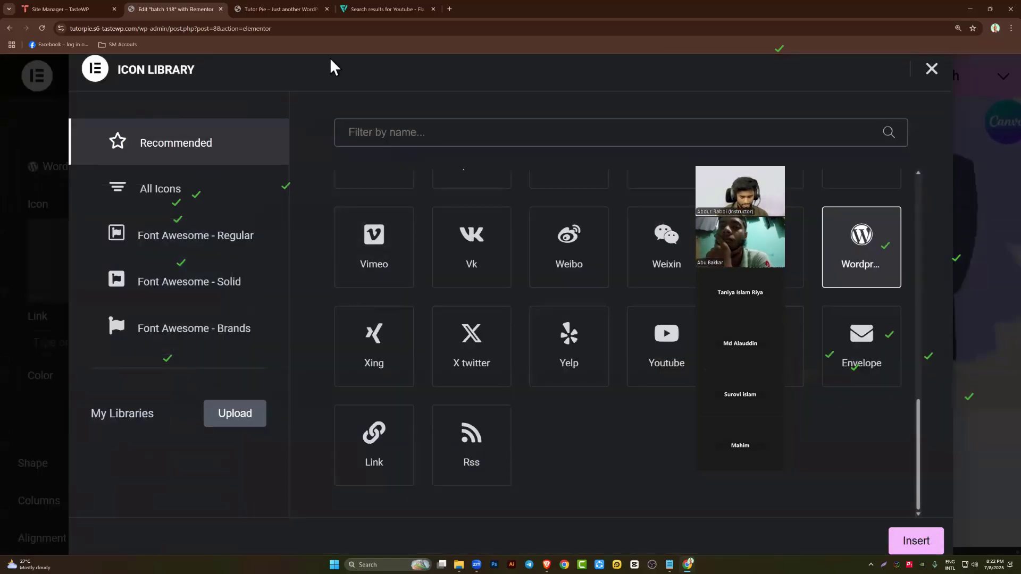
{"action": "type", "text": "o"}
{"action": "key", "text": "BackSpace"}
{"action": "type", "text": "in"}
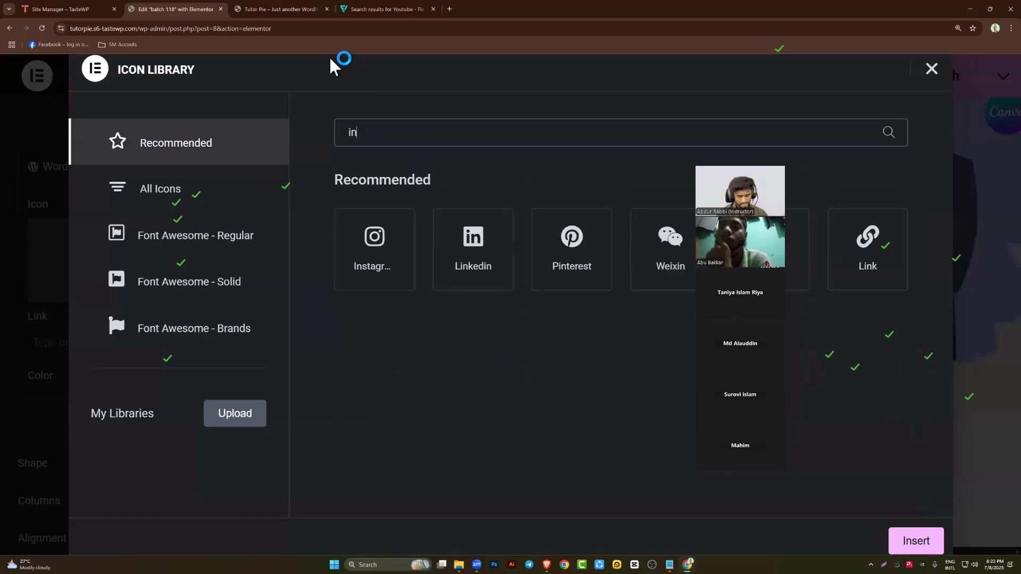
{"action": "type", "text": "st"}
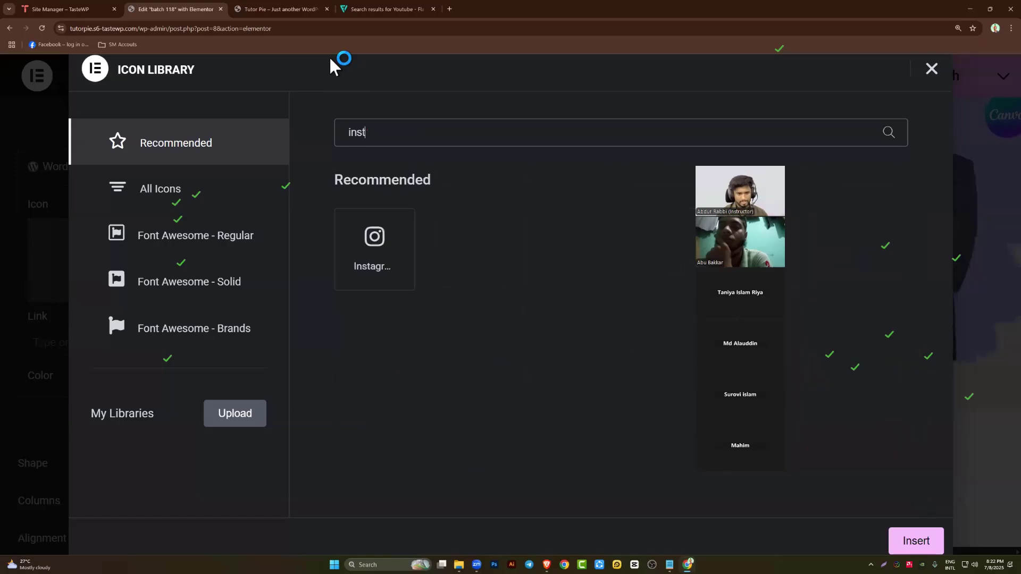
{"action": "left_click", "coordinate": [365, 284]}
{"action": "left_click", "coordinate": [915, 541]}
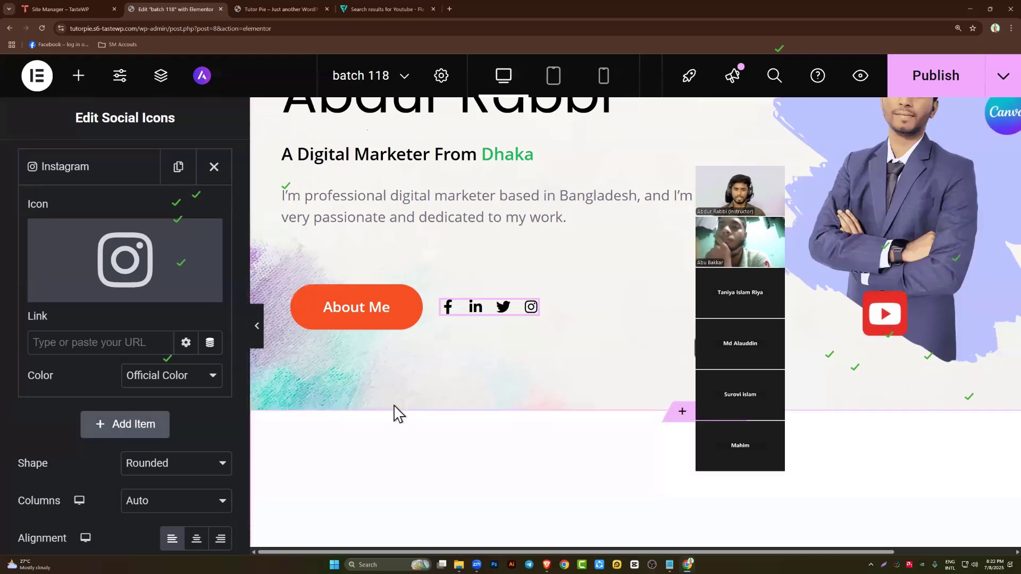
Test the hero's About Me button repeatedly in the editor and examine its link target and the section it leads to
{"action": "left_click", "coordinate": [369, 312]}
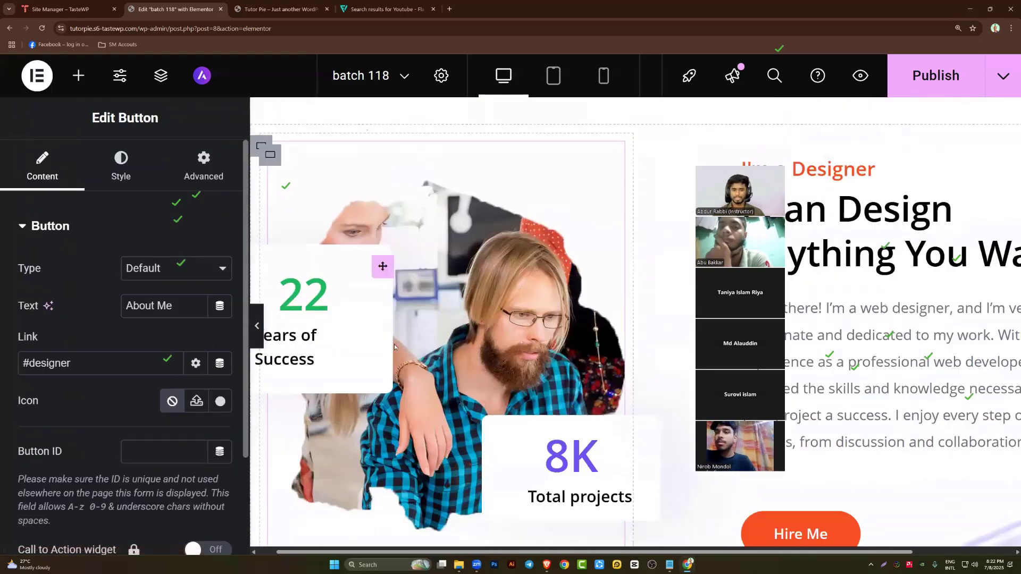
{"action": "scroll", "coordinate": [392, 346], "scroll_direction": "up", "scroll_amount": 10}
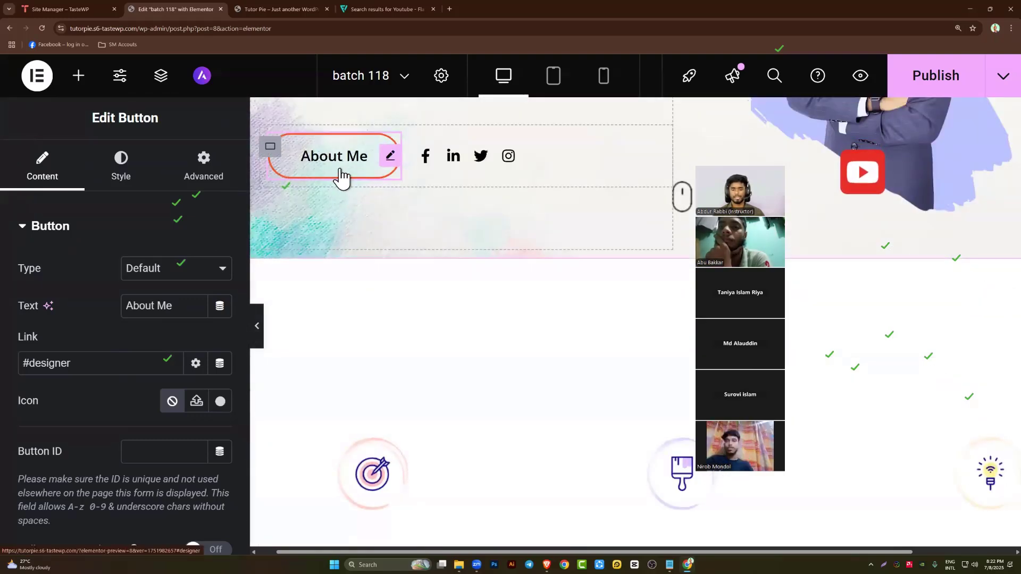
{"action": "left_click", "coordinate": [341, 177]}
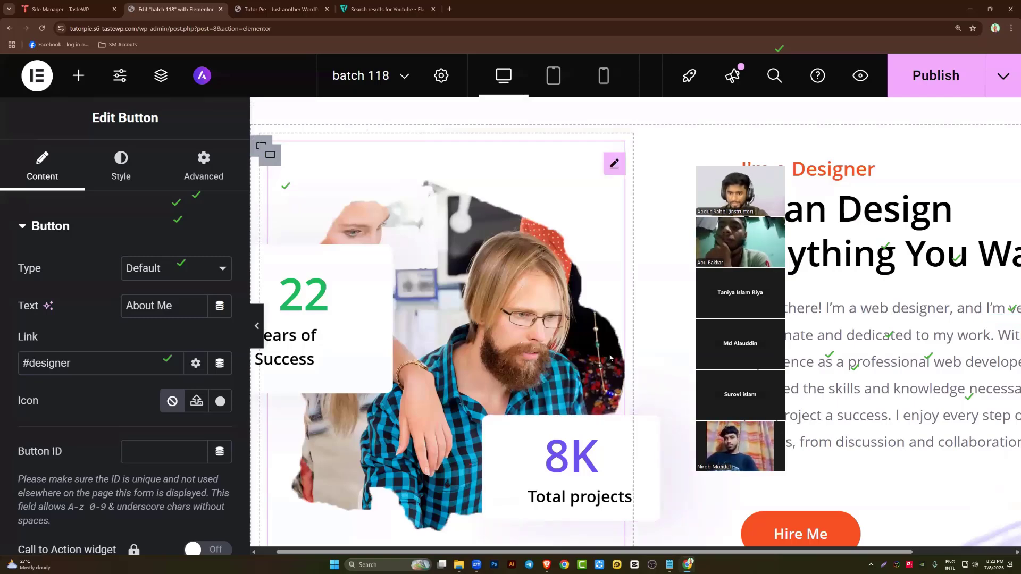
{"action": "scroll", "coordinate": [610, 355], "scroll_direction": "up", "scroll_amount": 10}
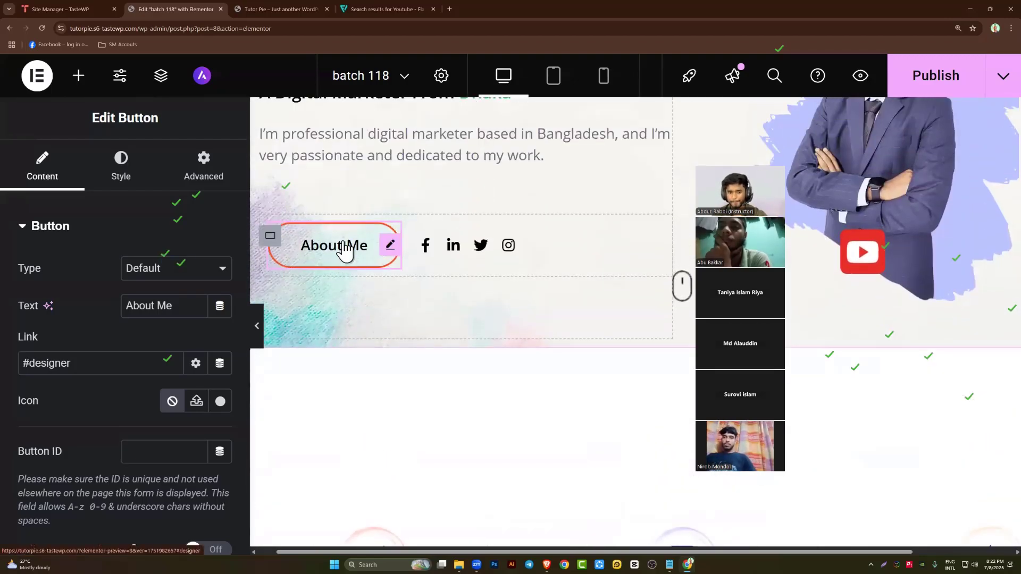
{"action": "left_click", "coordinate": [345, 248]}
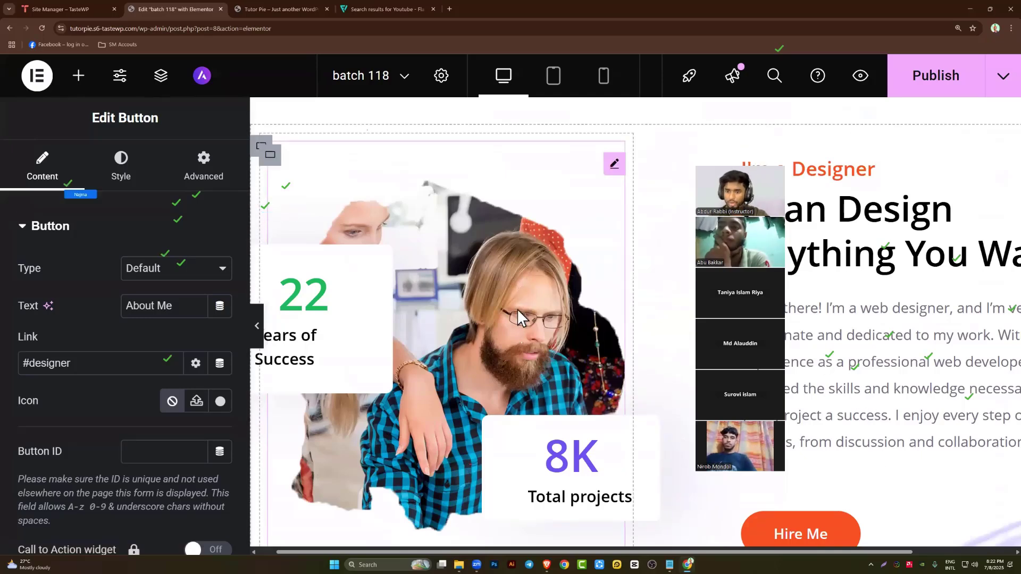
{"action": "scroll", "coordinate": [532, 324], "scroll_direction": "up", "scroll_amount": 10}
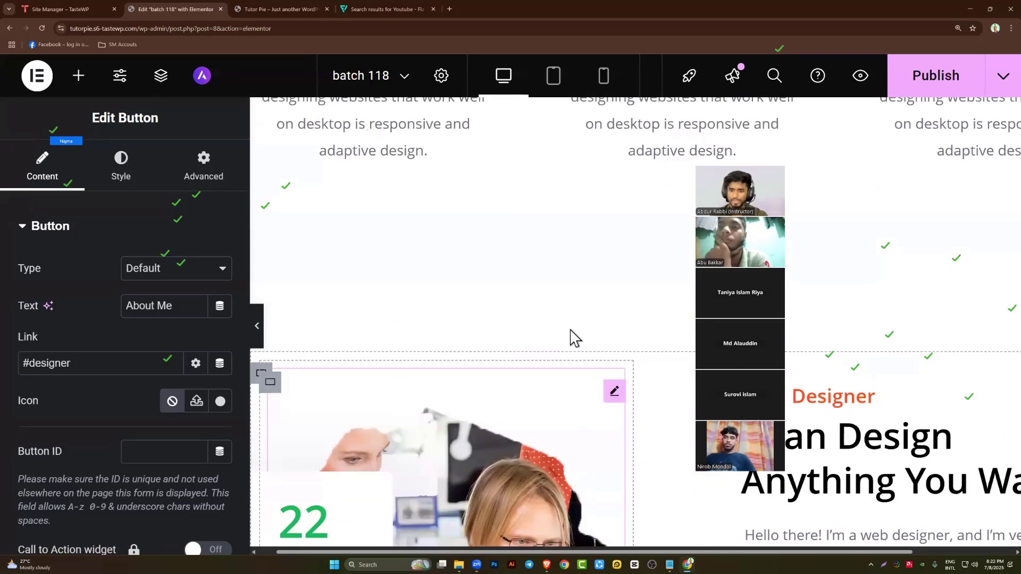
{"action": "scroll", "coordinate": [372, 228], "scroll_direction": "up", "scroll_amount": 4}
{"action": "left_click", "coordinate": [342, 248]}
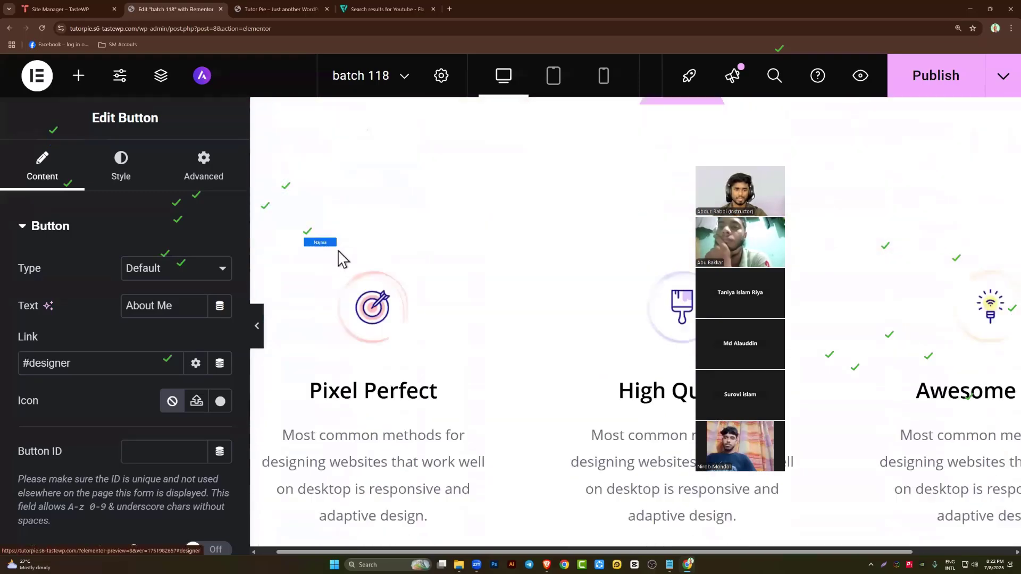
{"action": "scroll", "coordinate": [420, 271], "scroll_direction": "up", "scroll_amount": 7}
{"action": "scroll", "coordinate": [404, 247], "scroll_direction": "up", "scroll_amount": 6}
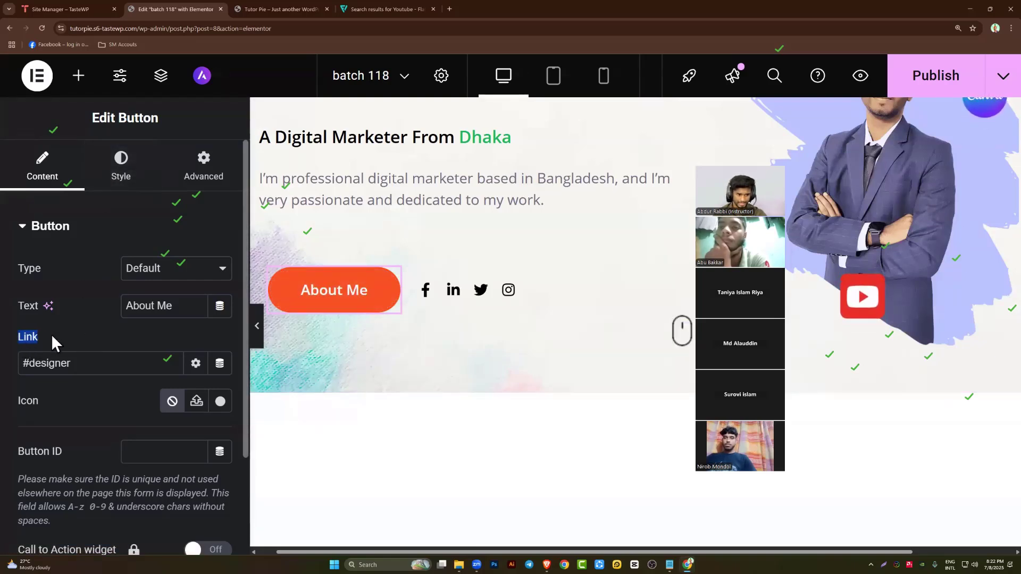
{"action": "left_click_drag", "start_coordinate": [84, 364], "coordinate": [41, 364]}
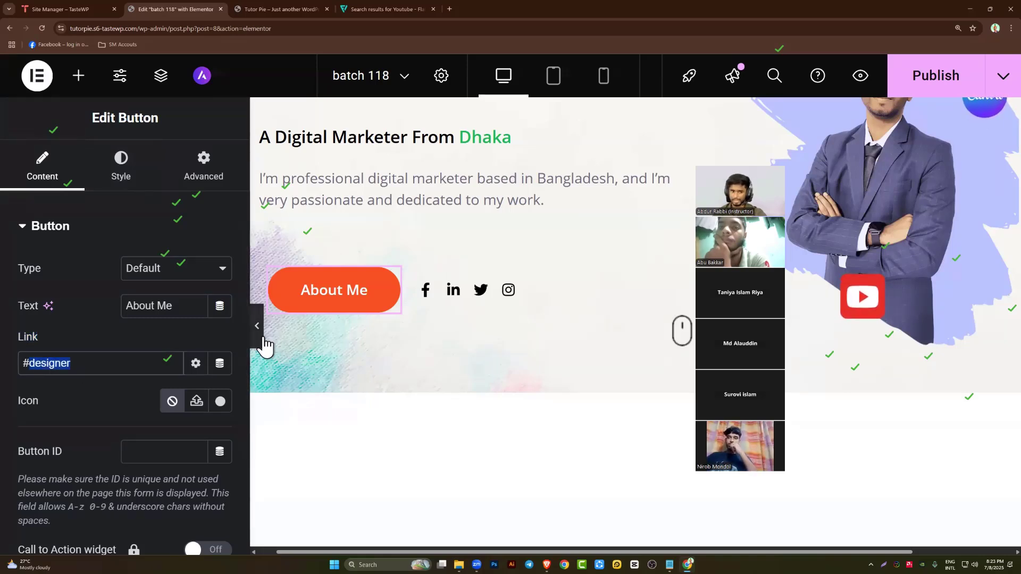
Publish the updated batch 118 page with the edited hero social icons
{"action": "key", "text": "ctrl+minus"}
{"action": "key", "text": "ctrl+minus"}
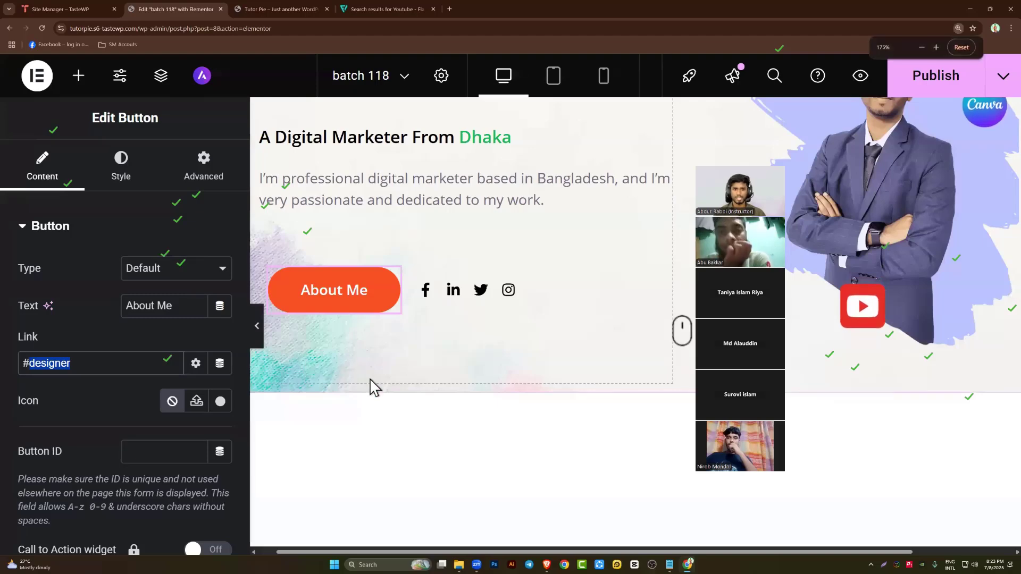
{"action": "key", "text": "ctrl+plus"}
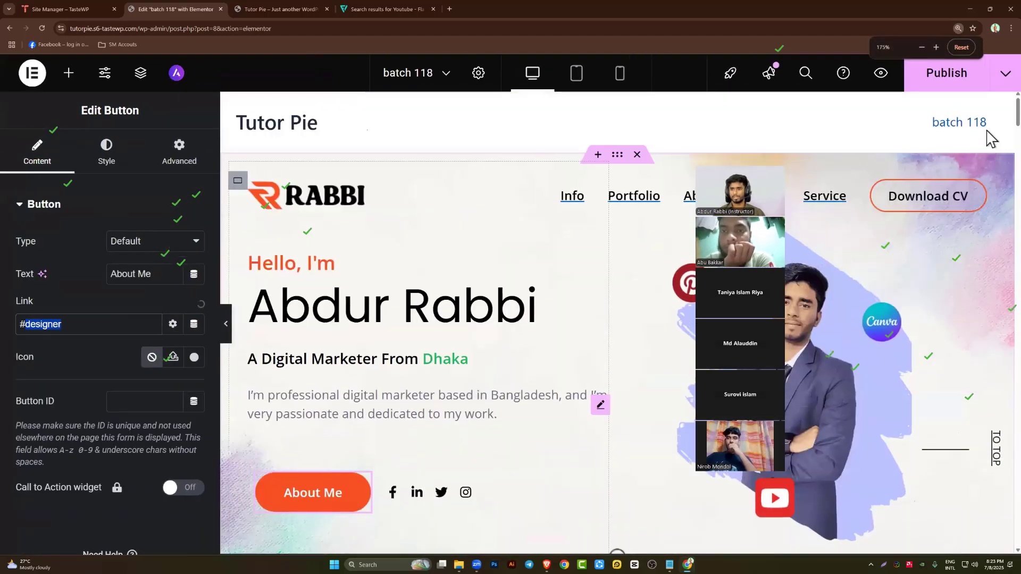
{"action": "left_click", "coordinate": [952, 94]}
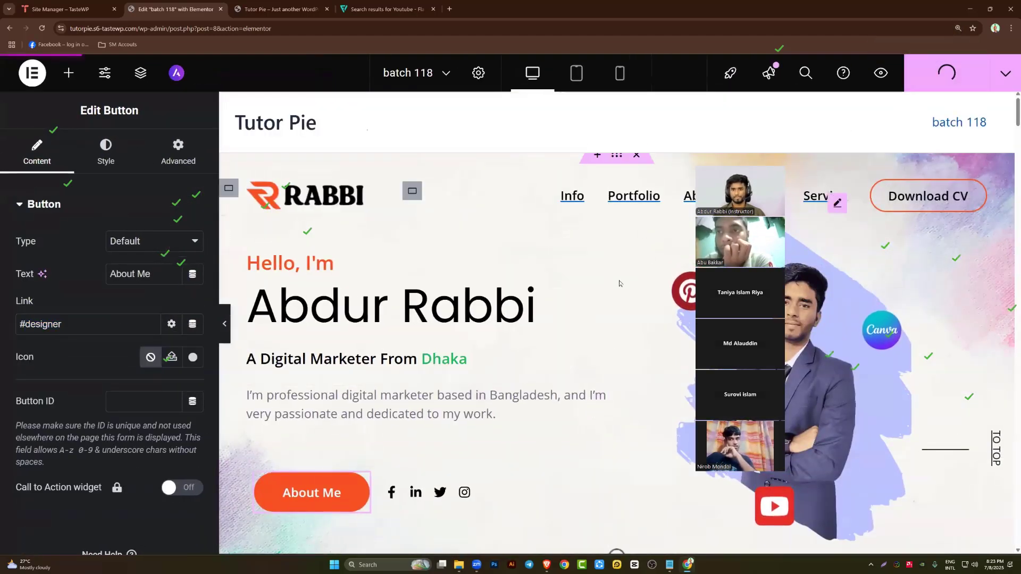
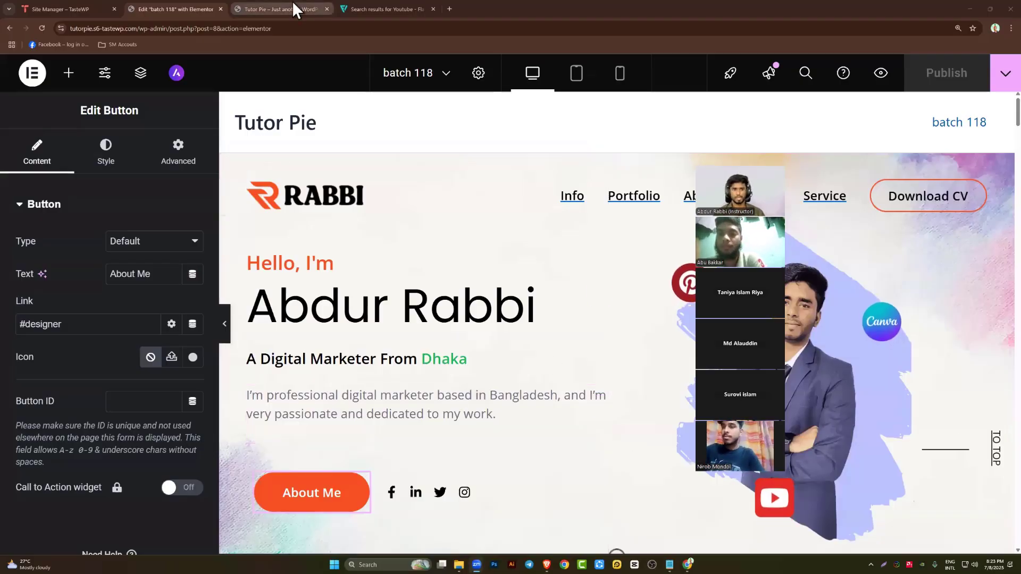
Open and reload the live Tutor Pie page, check the hero's social icons and follow the About Me button's link
{"action": "left_click", "coordinate": [292, 8]}
{"action": "left_click", "coordinate": [42, 28]}
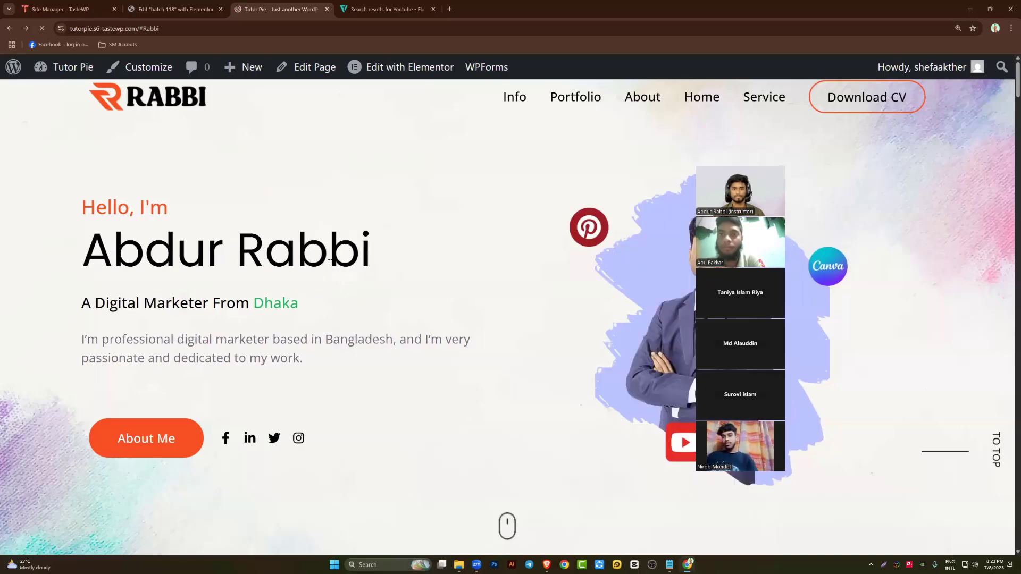
{"action": "left_click_drag", "start_coordinate": [718, 210], "coordinate": [483, 198]}
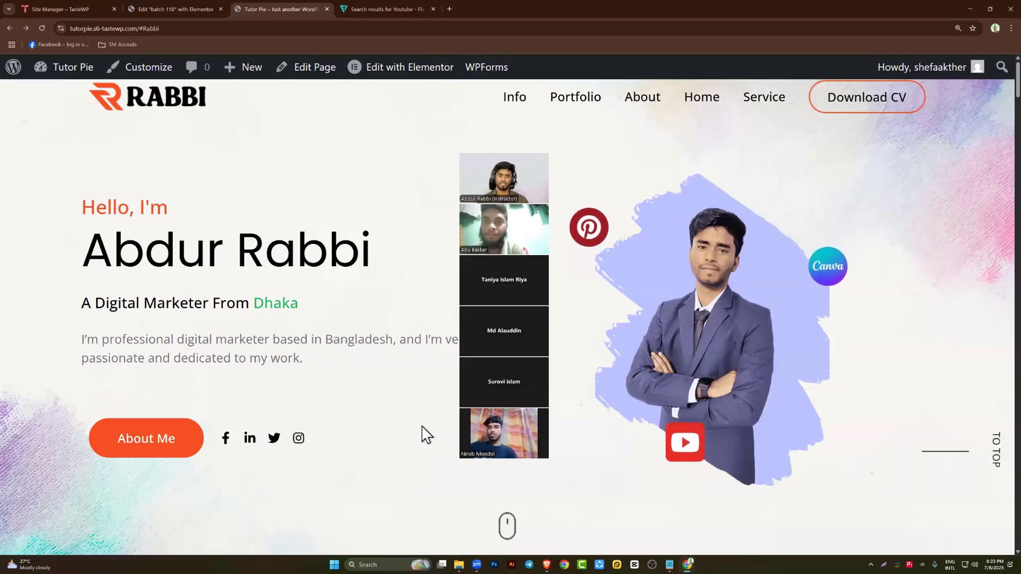
{"action": "scroll", "coordinate": [241, 192], "scroll_direction": "down", "scroll_amount": 4}
{"action": "key", "text": "ctrl+plus"}
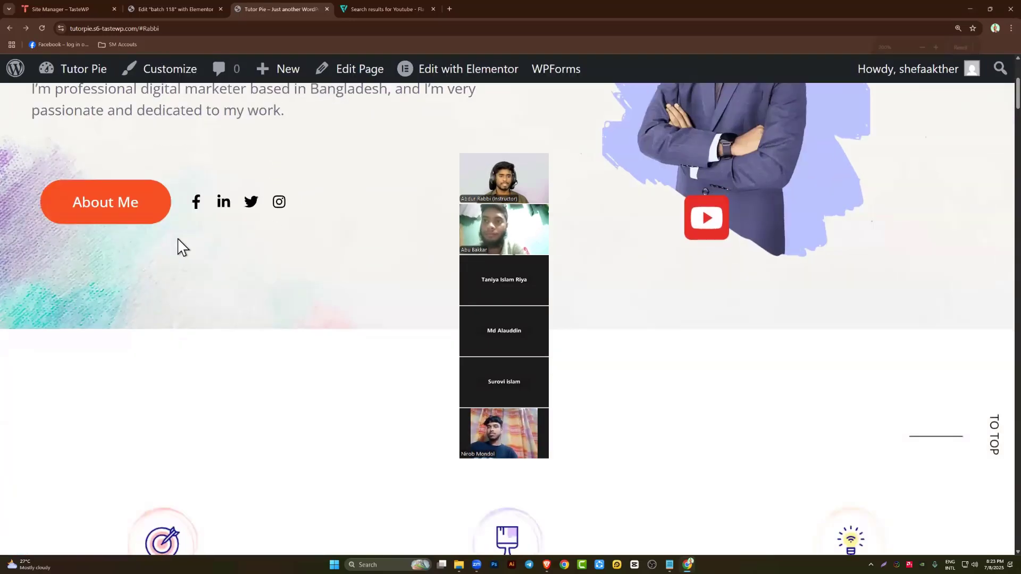
{"action": "left_click", "coordinate": [126, 218]}
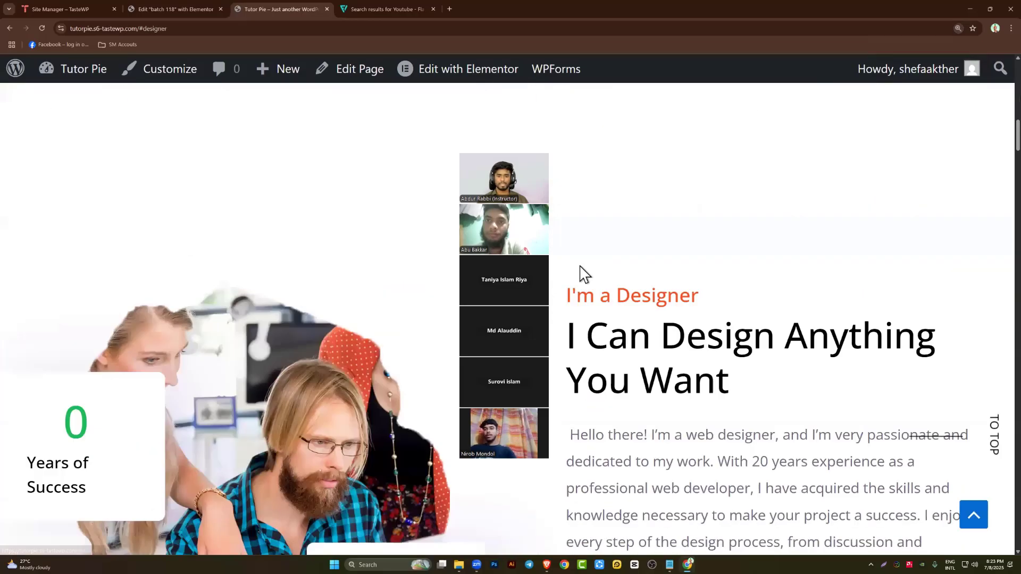
{"action": "left_click_drag", "start_coordinate": [547, 255], "coordinate": [866, 256]}
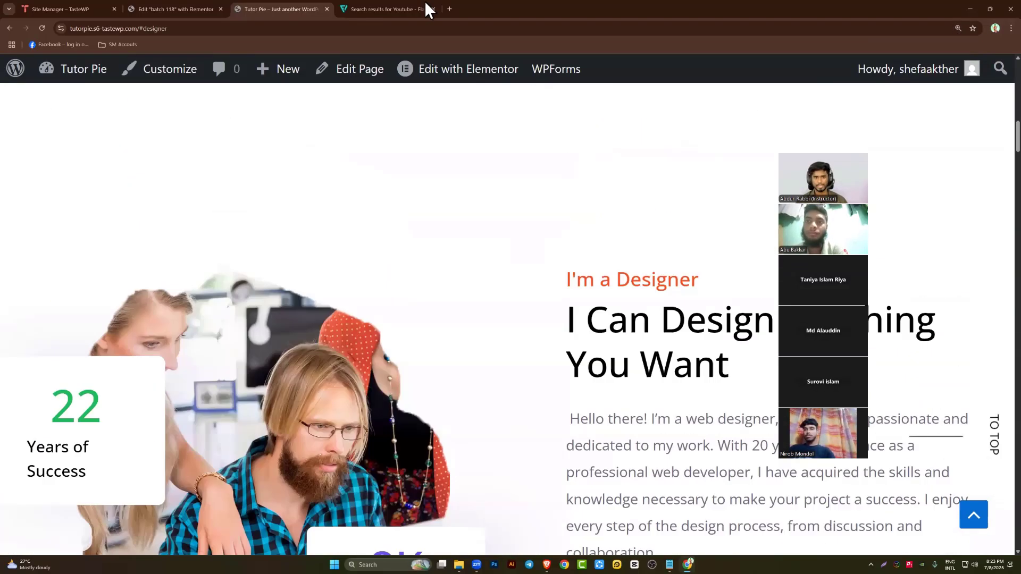
Return to the Elementor editor and examine the image, title and description settings of the Pixel Perfect image box and the section below it
{"action": "left_click", "coordinate": [160, 9]}
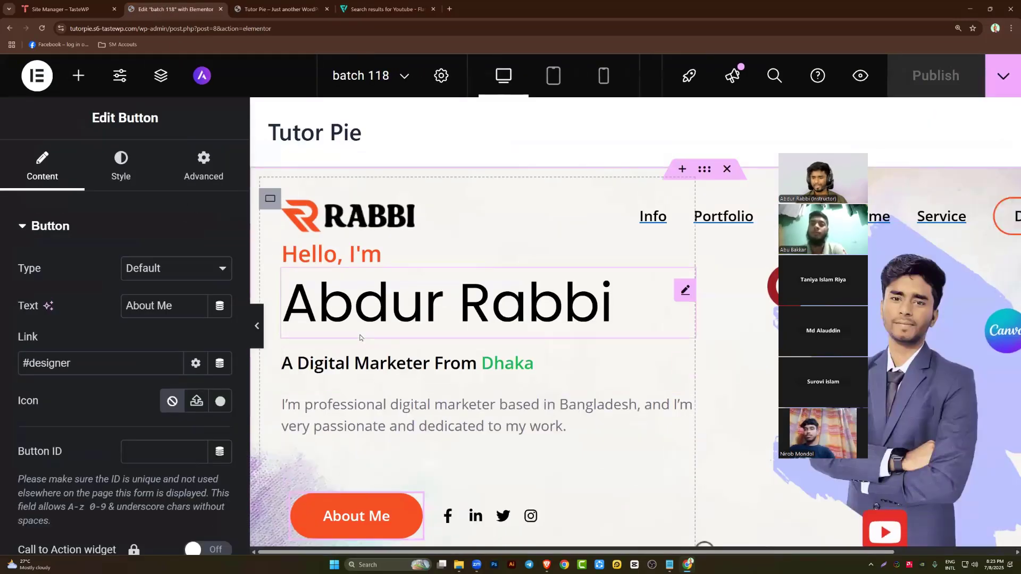
{"action": "scroll", "coordinate": [372, 346], "scroll_direction": "down", "scroll_amount": 1}
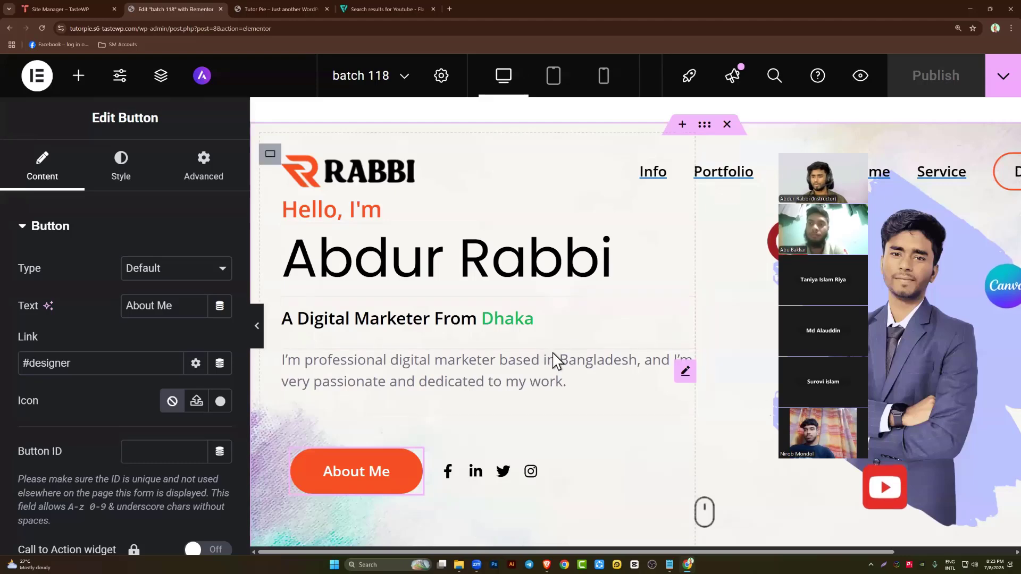
{"action": "key", "text": "ctrl+minus"}
{"action": "key", "text": "ctrl+minus"}
{"action": "key", "text": "ctrl+minus"}
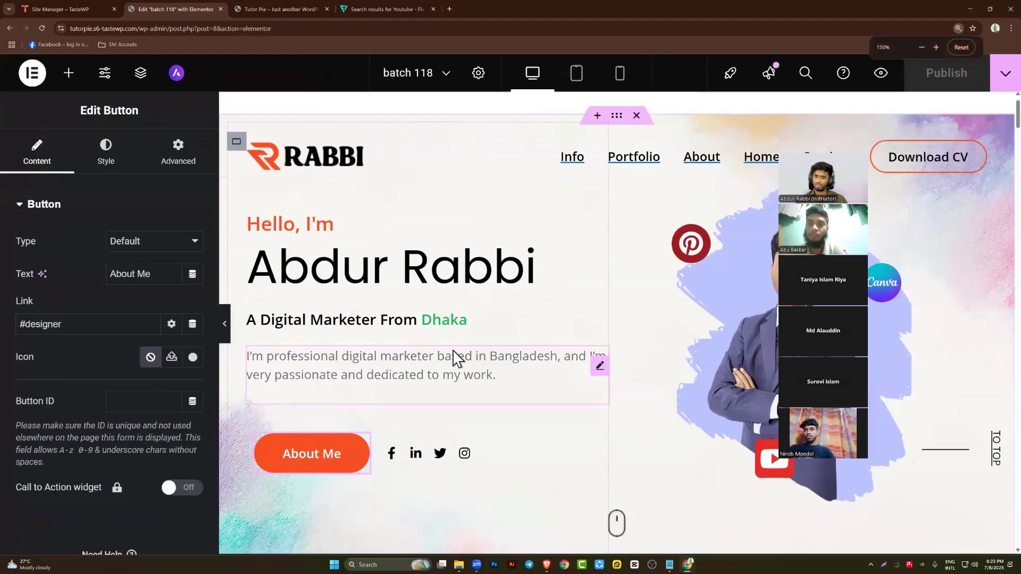
{"action": "scroll", "coordinate": [452, 356], "scroll_direction": "down", "scroll_amount": 5}
{"action": "scroll", "coordinate": [455, 352], "scroll_direction": "down", "scroll_amount": 5}
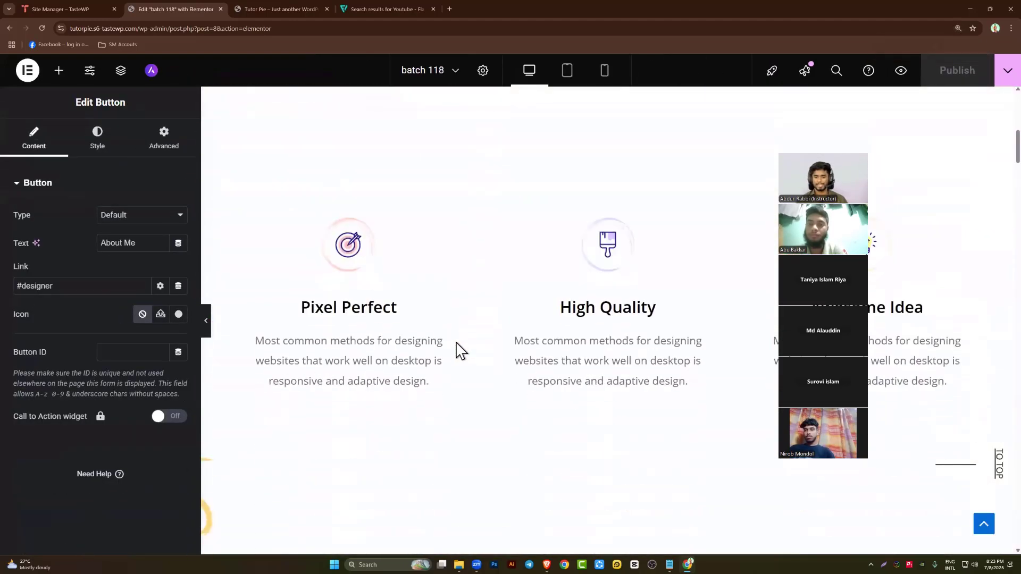
{"action": "left_click", "coordinate": [367, 242]}
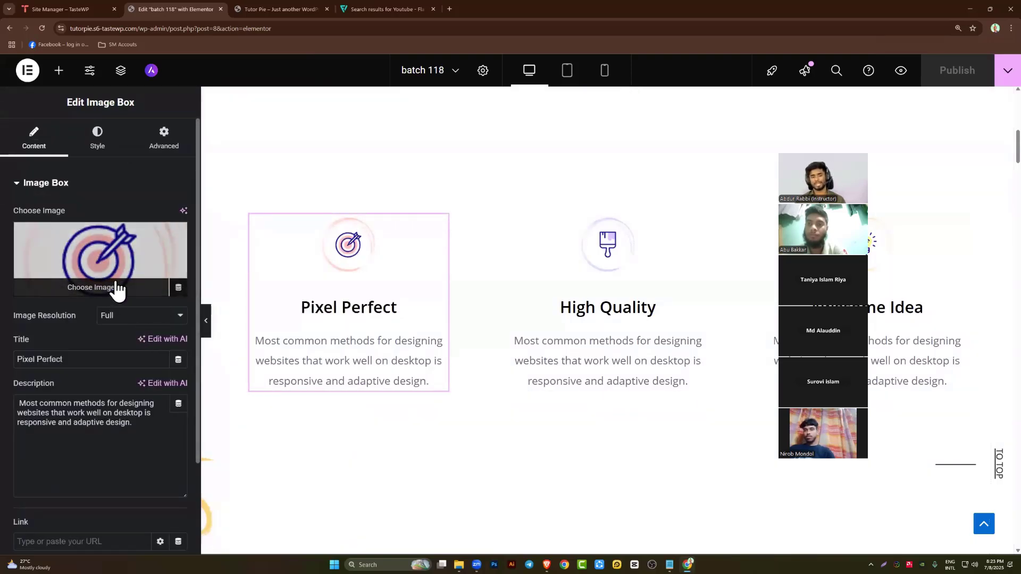
{"action": "left_click_drag", "start_coordinate": [65, 359], "coordinate": [3, 352]}
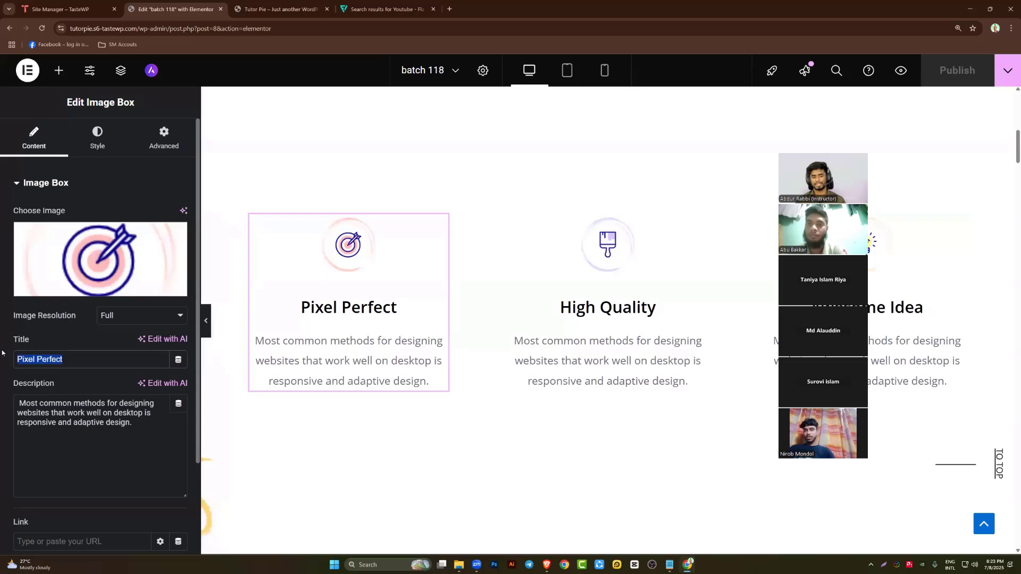
{"action": "left_click_drag", "start_coordinate": [55, 404], "coordinate": [129, 423]}
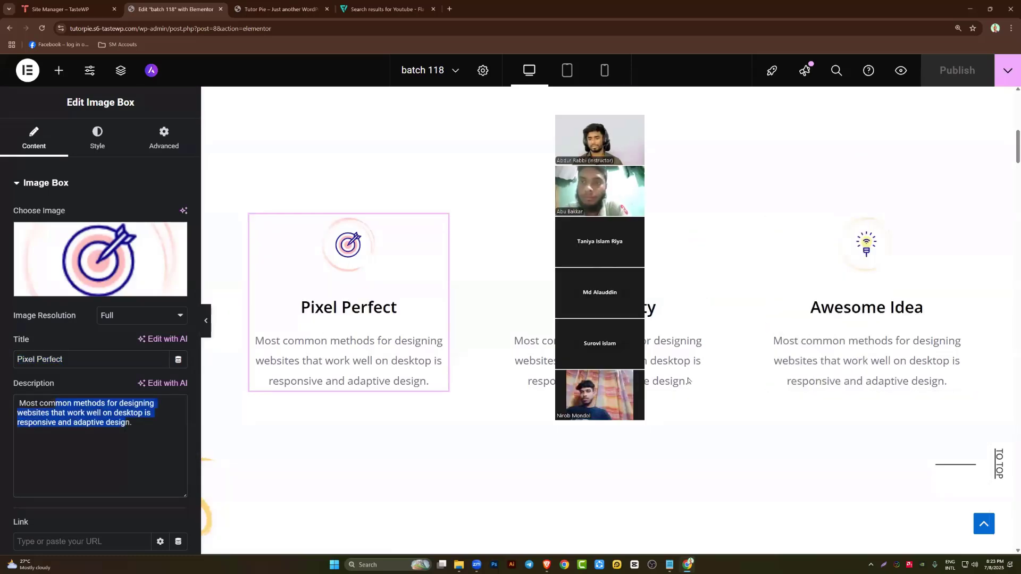
{"action": "scroll", "coordinate": [668, 396], "scroll_direction": "down", "scroll_amount": 4}
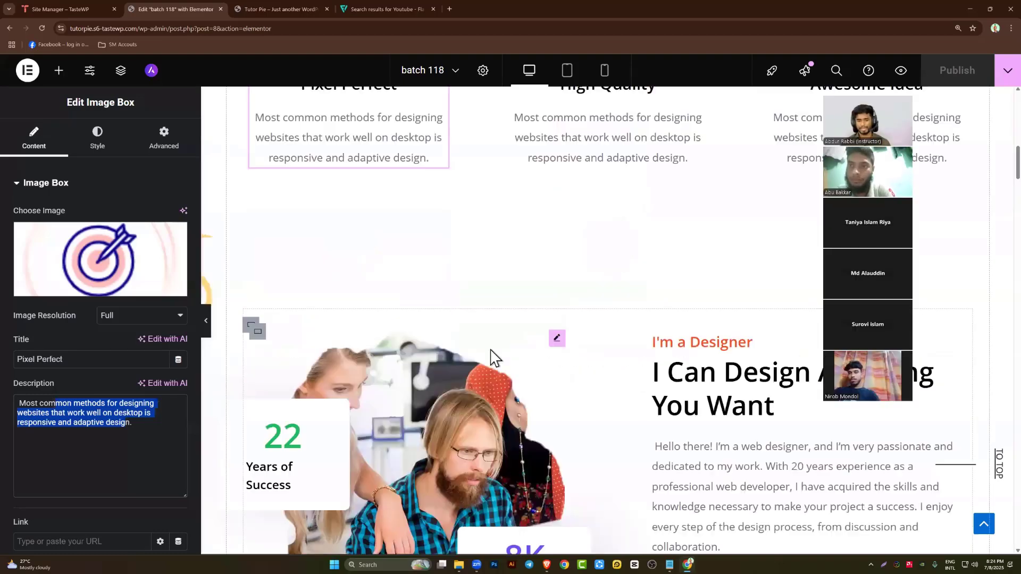
Set the ending number of the Years of Success counter beside the team photo to 5
{"action": "scroll", "coordinate": [472, 374], "scroll_direction": "down", "scroll_amount": 2}
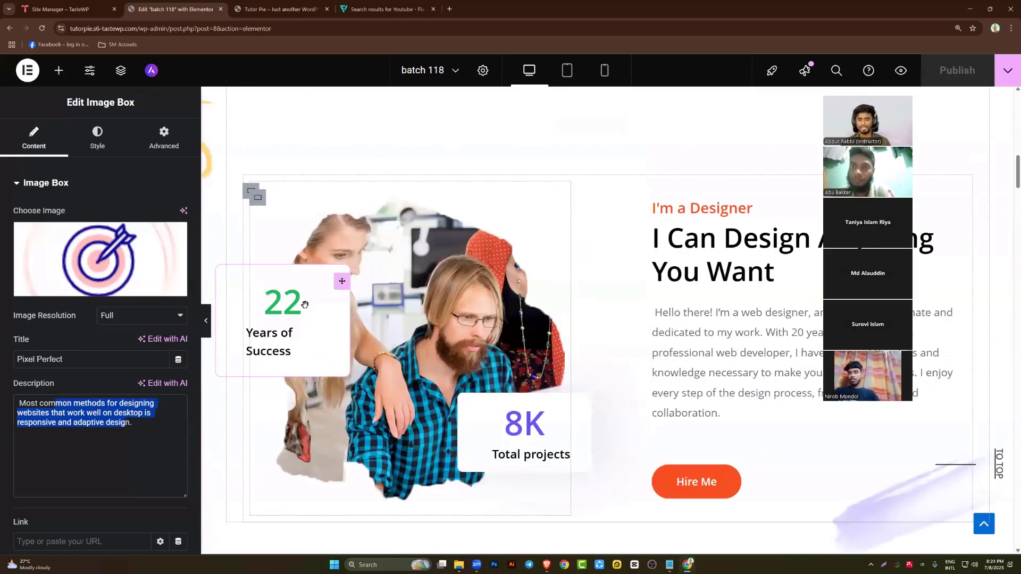
{"action": "left_click", "coordinate": [273, 321]}
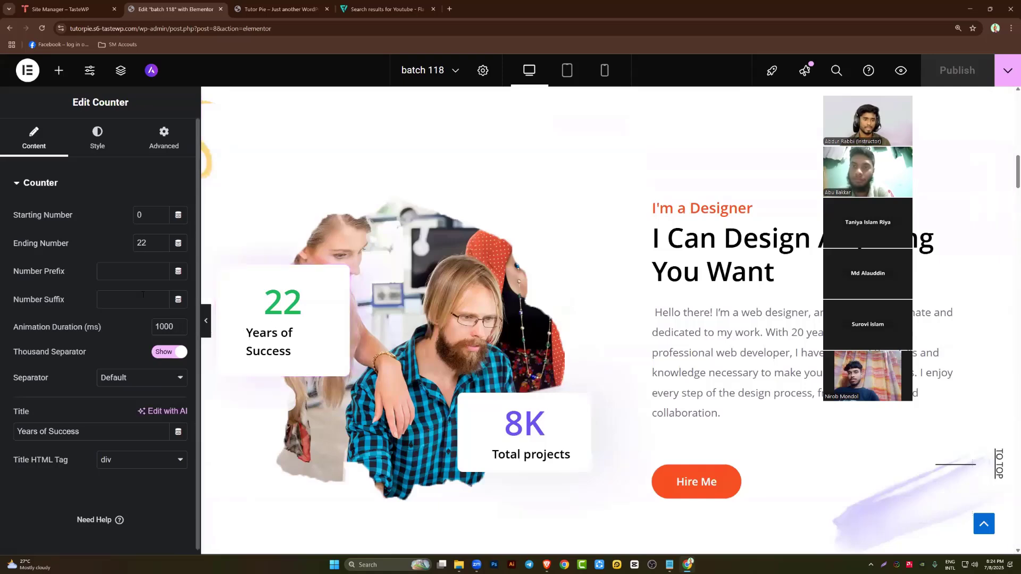
{"action": "type", "text": "5"}
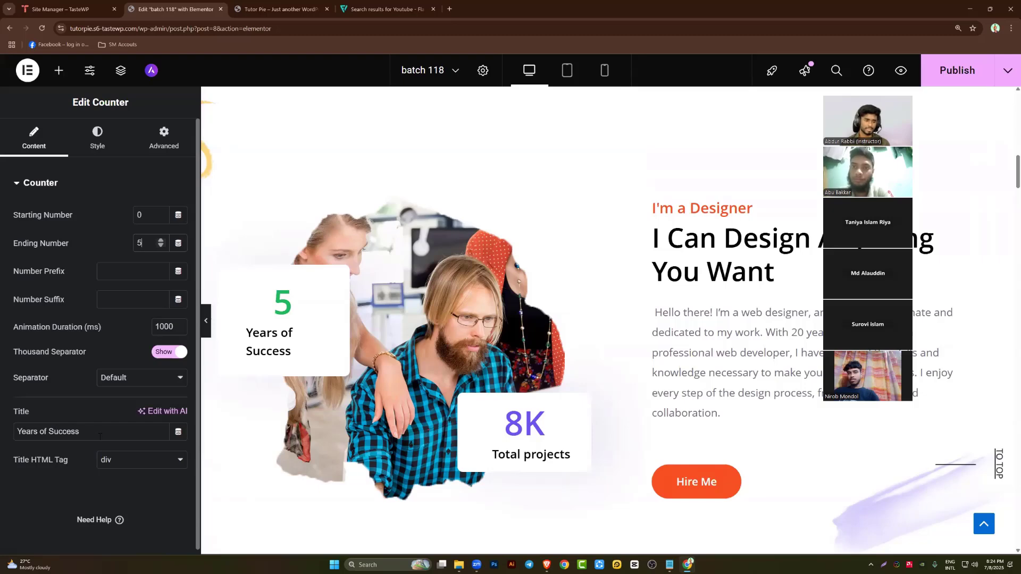
Change the title of the years counter to "Years of Experience", correcting the misspelled last word with the spelling suggestion
{"action": "key", "text": "BackSpace"}
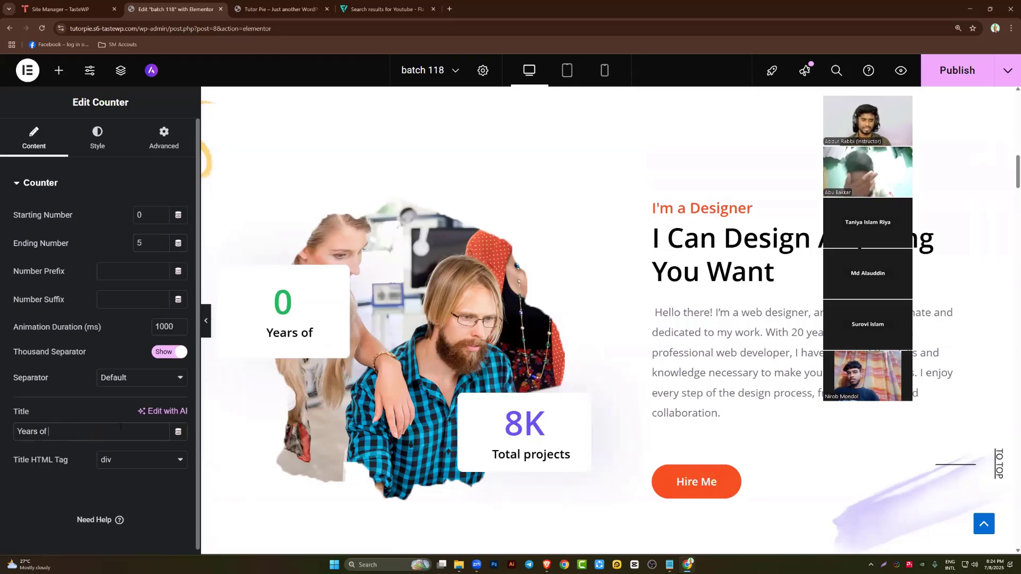
{"action": "type", "text": "E"}
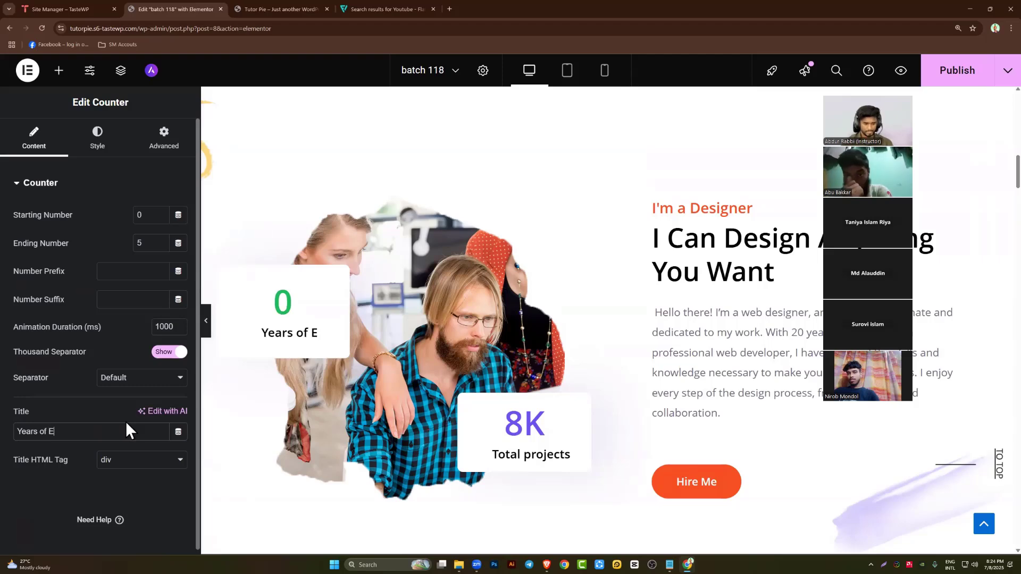
{"action": "type", "text": "xp"}
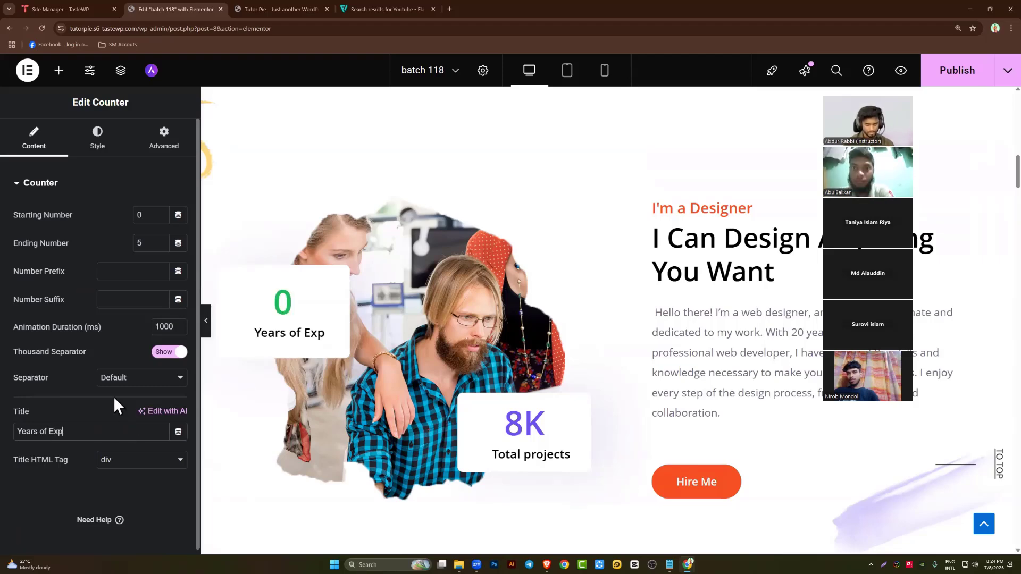
{"action": "type", "text": "rience"}
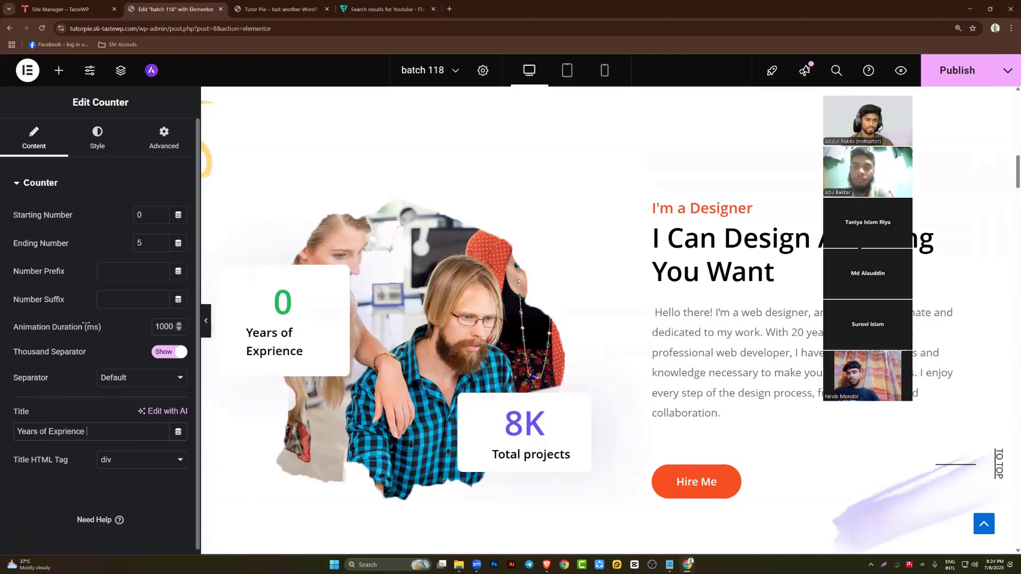
{"action": "right_click", "coordinate": [78, 435]}
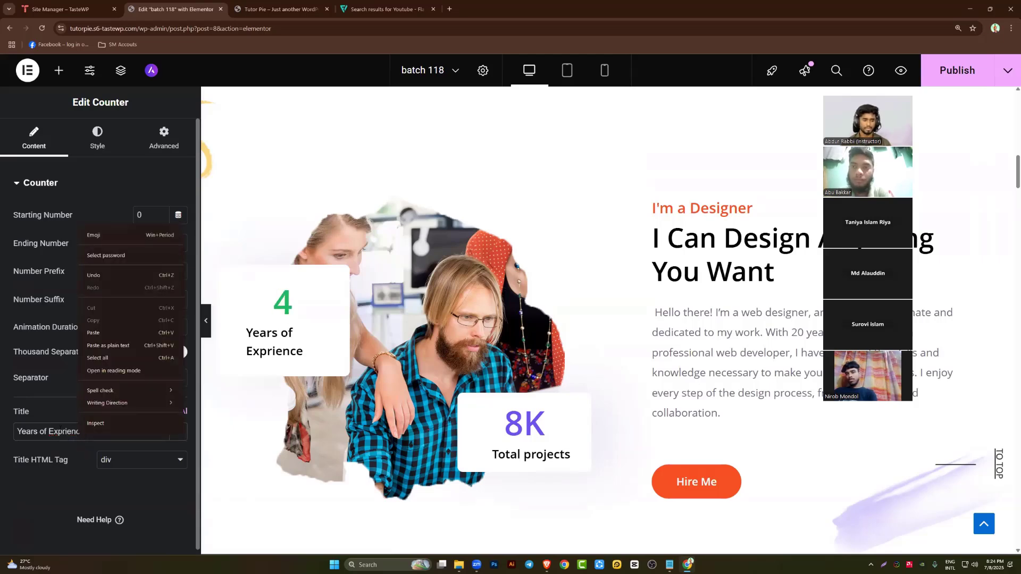
{"action": "left_click", "coordinate": [90, 431]}
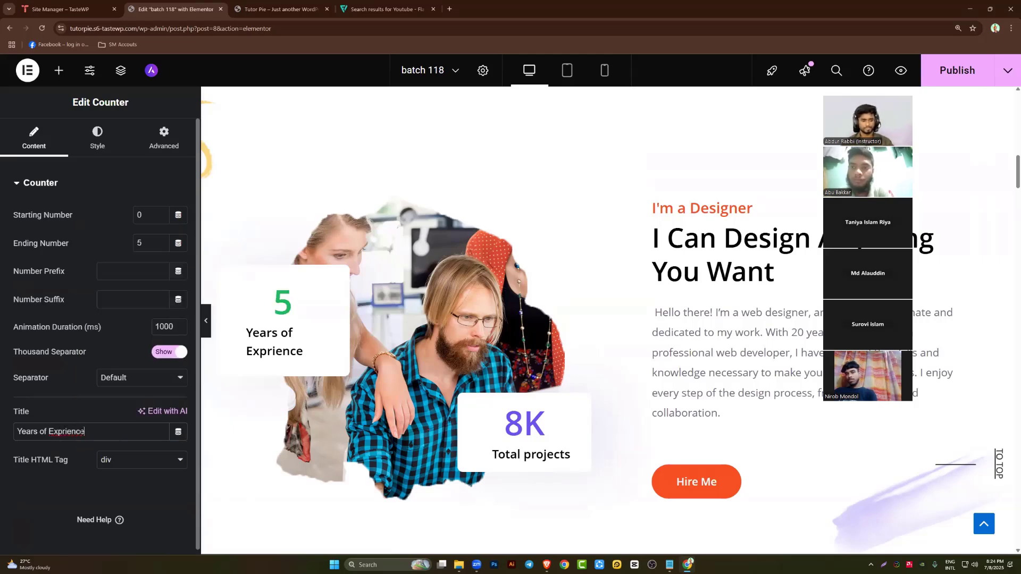
{"action": "right_click", "coordinate": [81, 432]}
{"action": "left_click", "coordinate": [106, 246]}
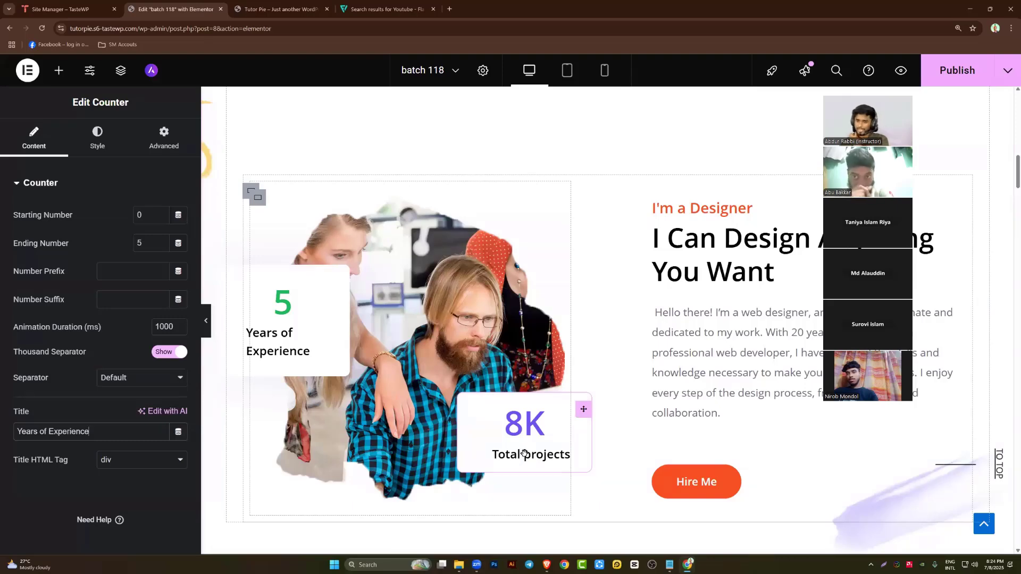
Set the Total projects counter's ending number to 900 and its number suffix to "+"
{"action": "left_click", "coordinate": [528, 452]}
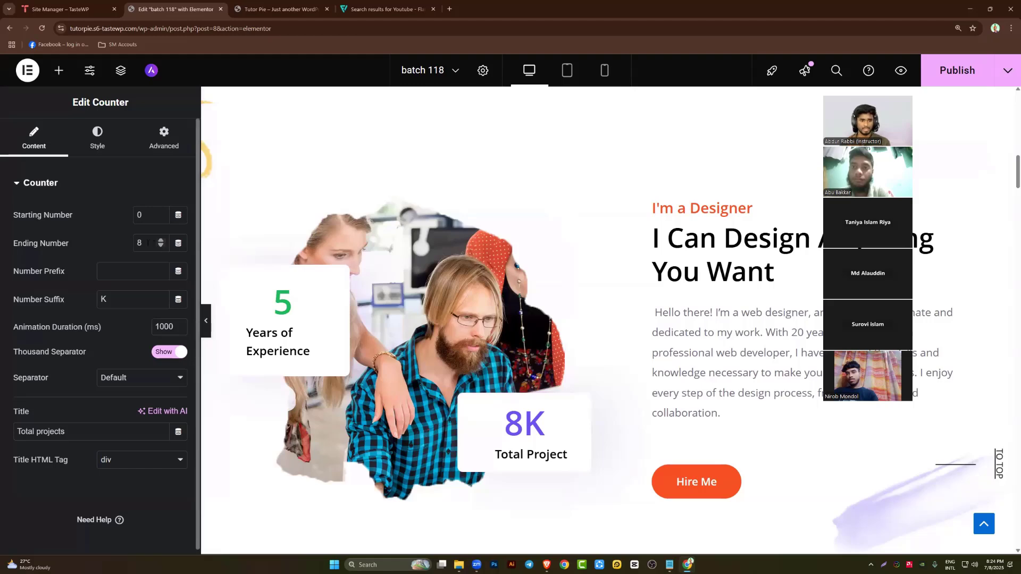
{"action": "type", "text": "900"}
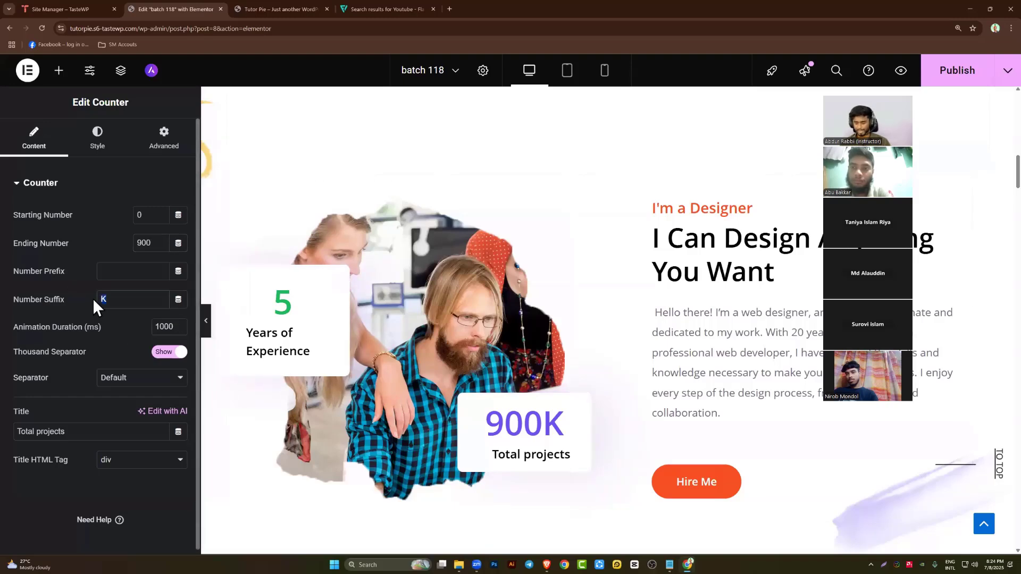
{"action": "type", "text": "6"}
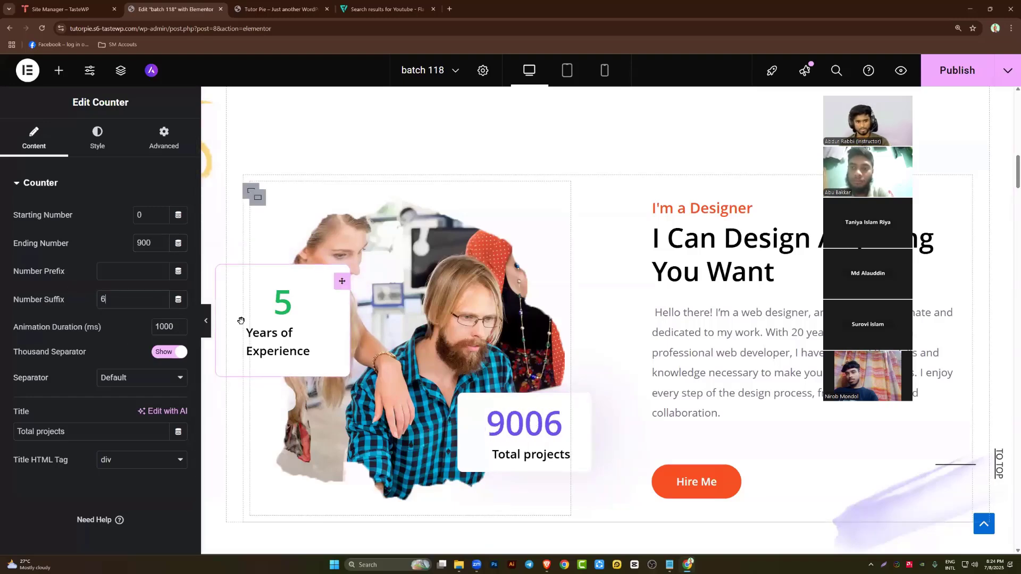
{"action": "key", "text": "BackSpace"}
{"action": "type", "text": "+"}
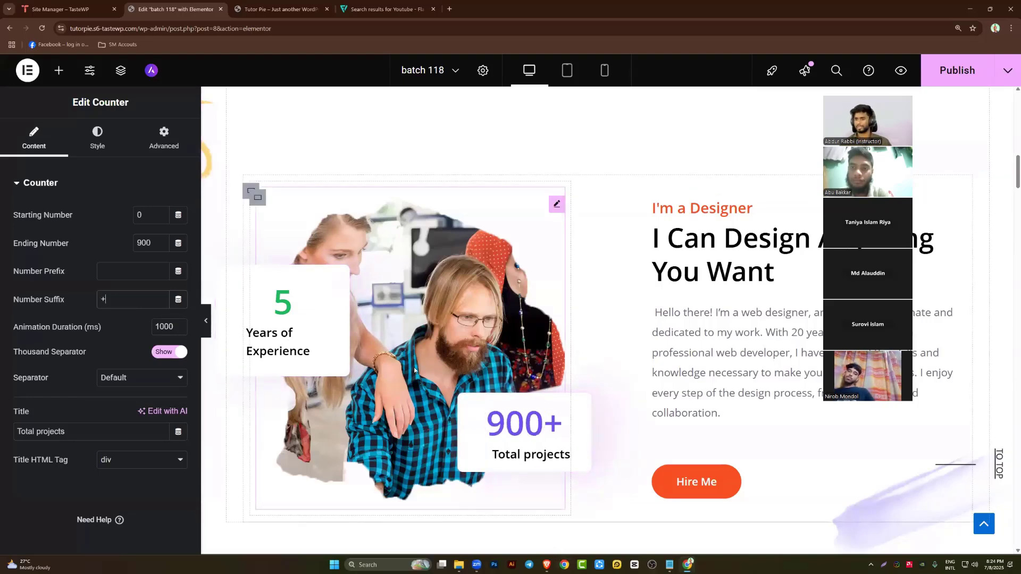
Open the team photo's image settings and select the word "Designer" in the title of the "I'm a Designer" heading
{"action": "left_click", "coordinate": [459, 317]}
{"action": "right_click", "coordinate": [780, 266]}
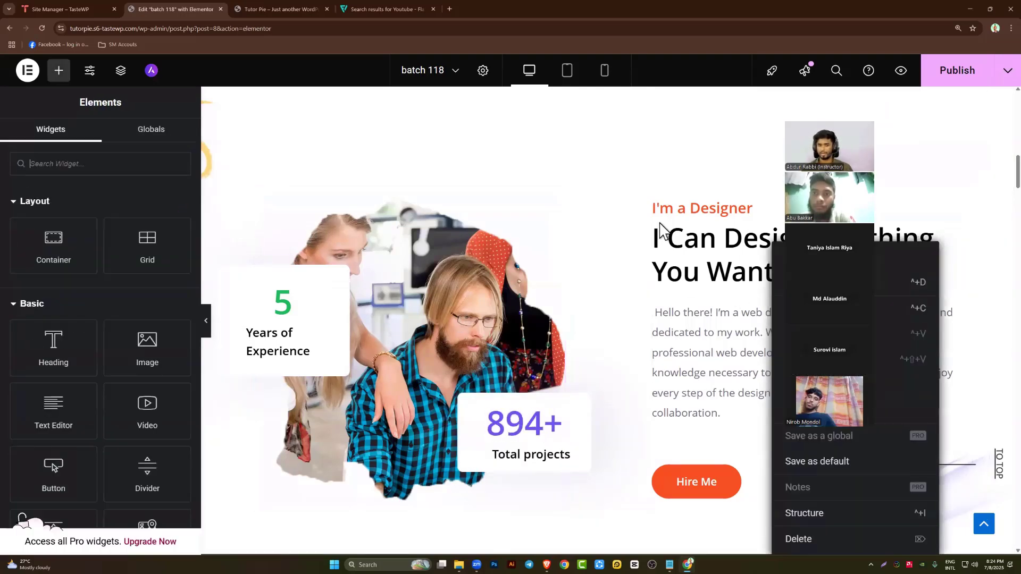
{"action": "left_click", "coordinate": [475, 279]}
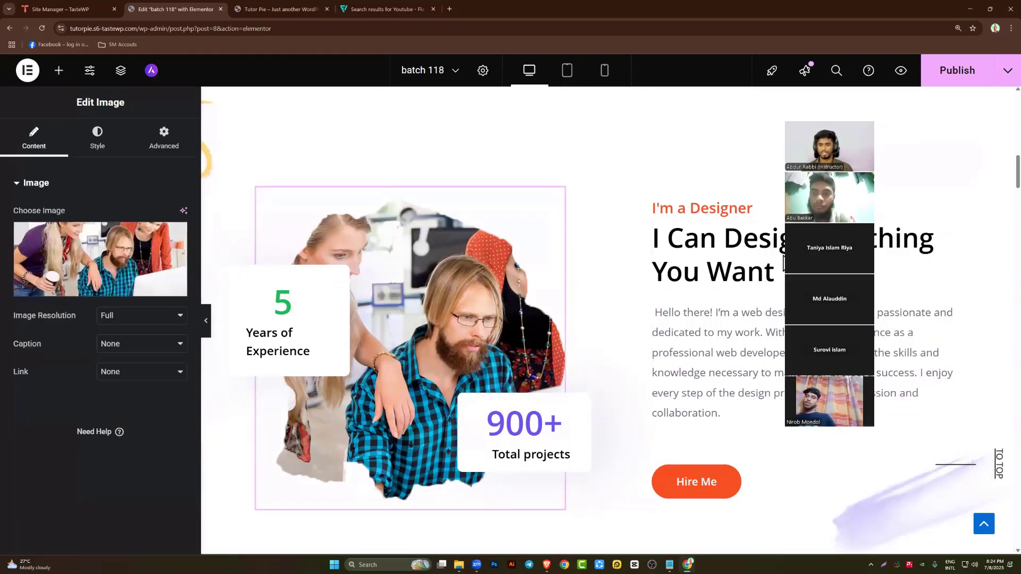
{"action": "left_click", "coordinate": [701, 208]}
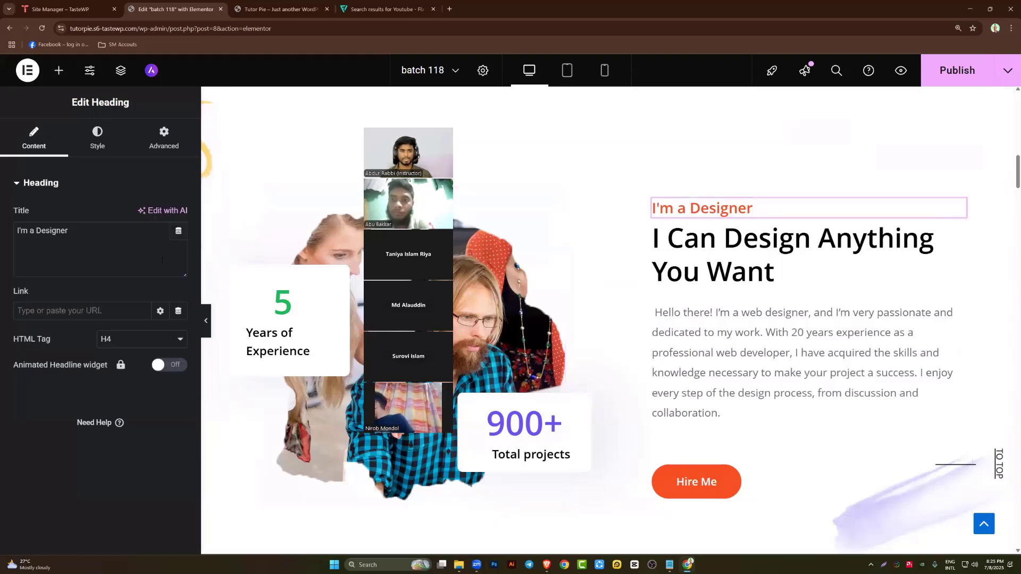
{"action": "double_click", "coordinate": [51, 231]}
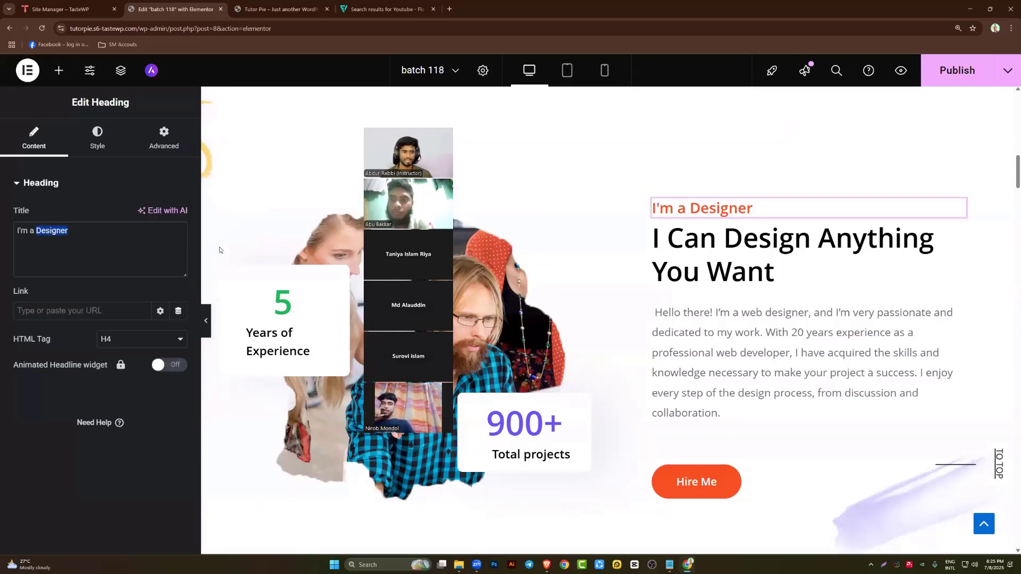
Replace the word Designer in the small heading with Digital Marketer so the title reads "I'm a Digital Marketer"
{"action": "type", "text": "F"}
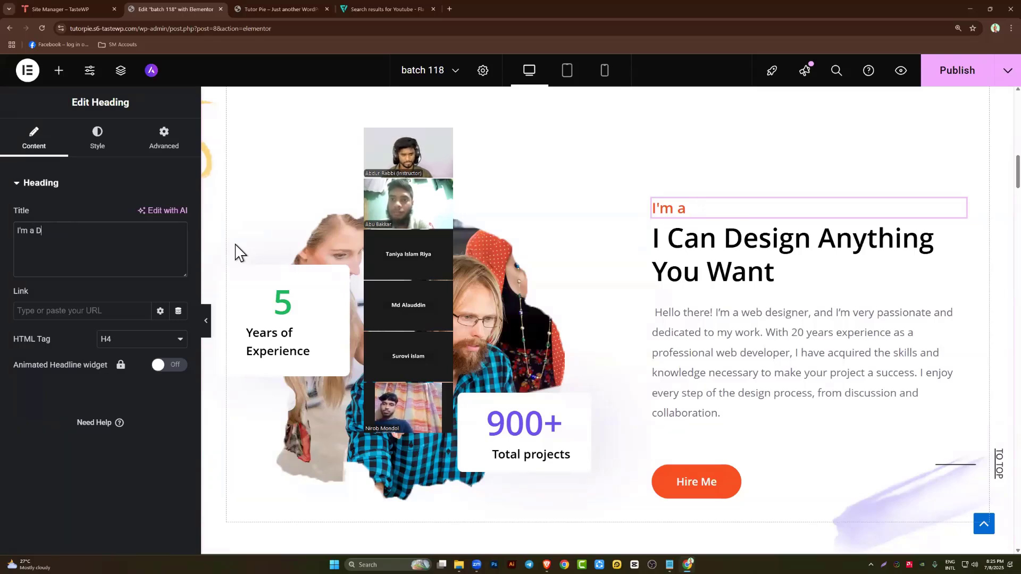
{"action": "type", "text": "i"}
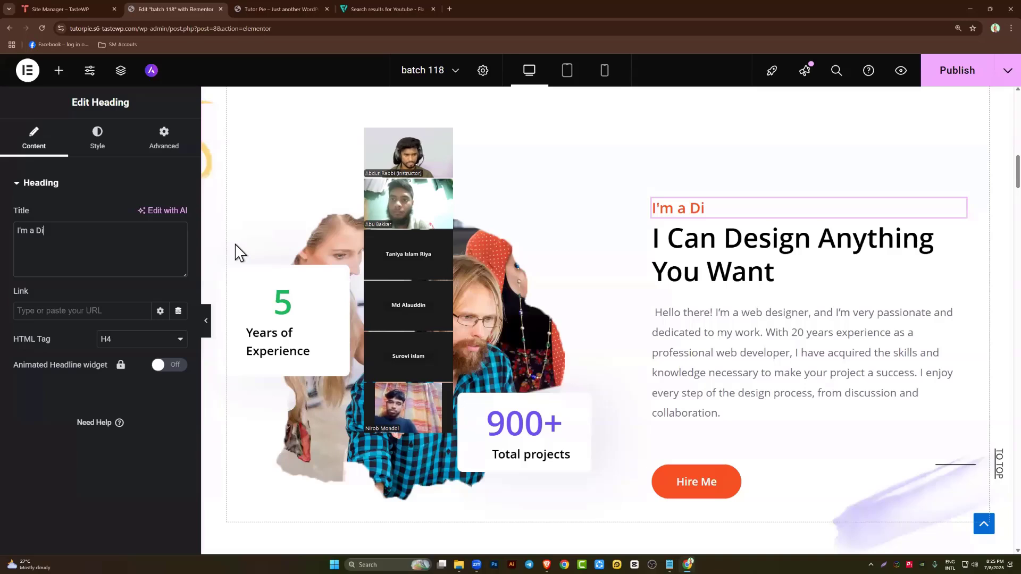
{"action": "type", "text": "gi"}
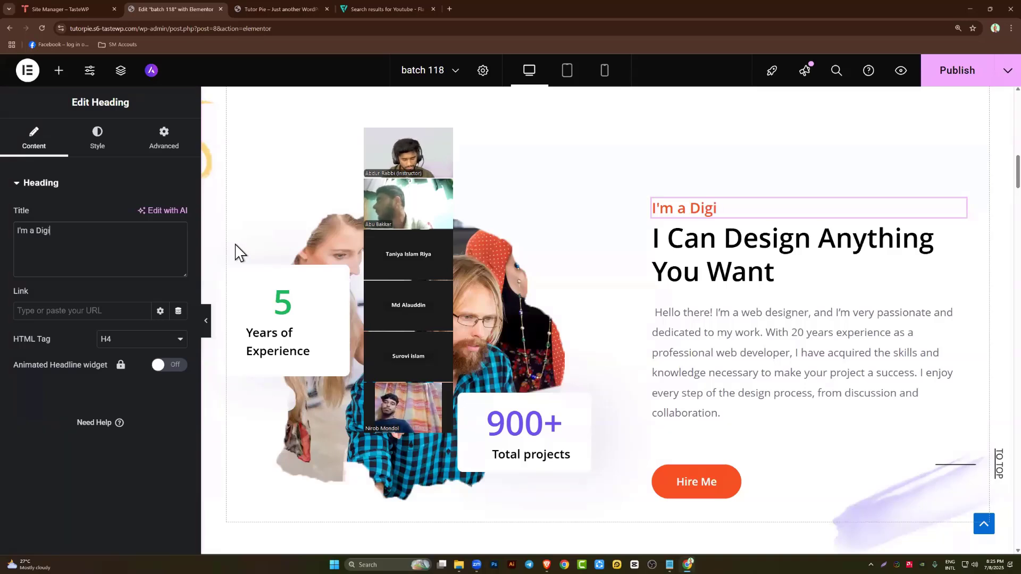
{"action": "type", "text": "tal Ma"}
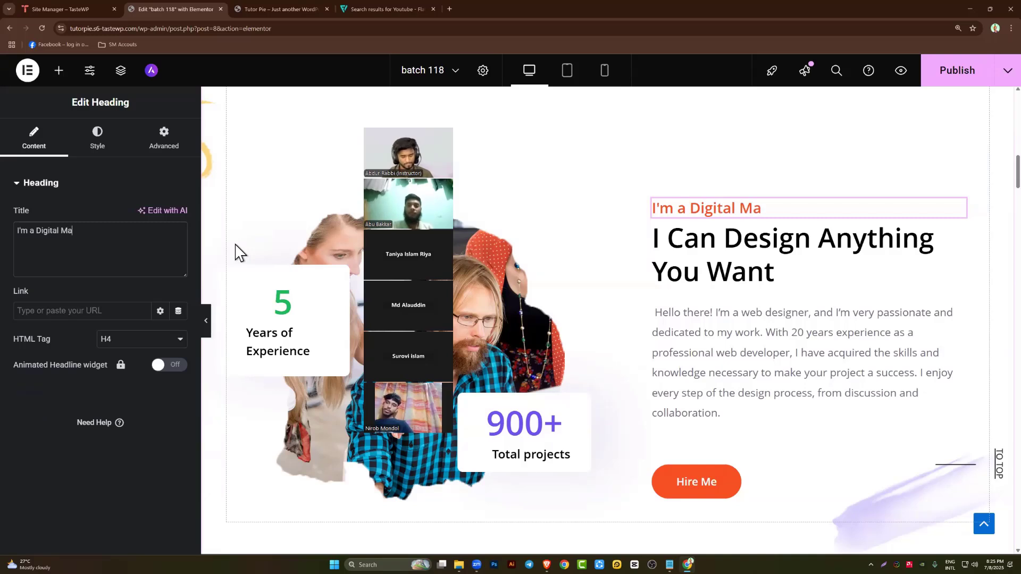
{"action": "type", "text": "rketer"}
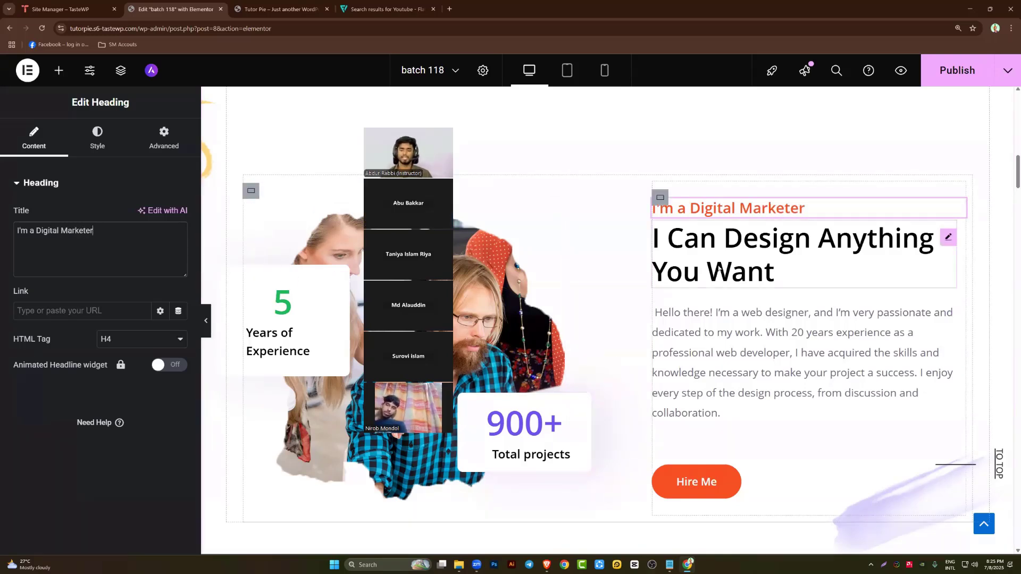
Reword the large heading below it, keeping "I Can" and continuing with "Provideo all kind of digital marketing servises"
{"action": "left_click", "coordinate": [719, 271]}
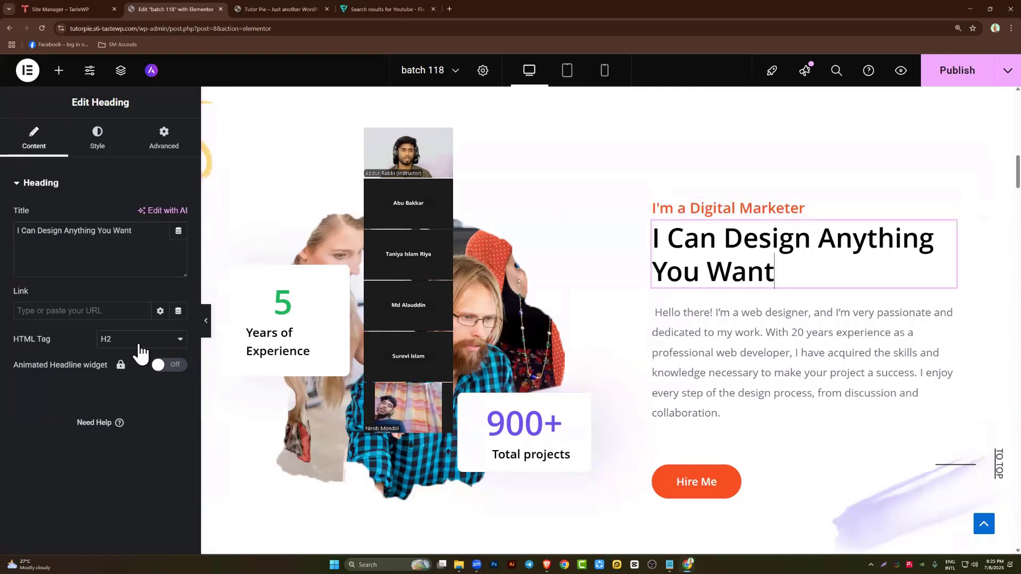
{"action": "mouse_move", "coordinate": [152, 227]}
{"action": "left_mouse_down"}
{"action": "mouse_move", "coordinate": [75, 230]}
{"action": "mouse_move", "coordinate": [137, 234]}
{"action": "left_mouse_up"}
{"action": "left_click", "coordinate": [151, 243]}
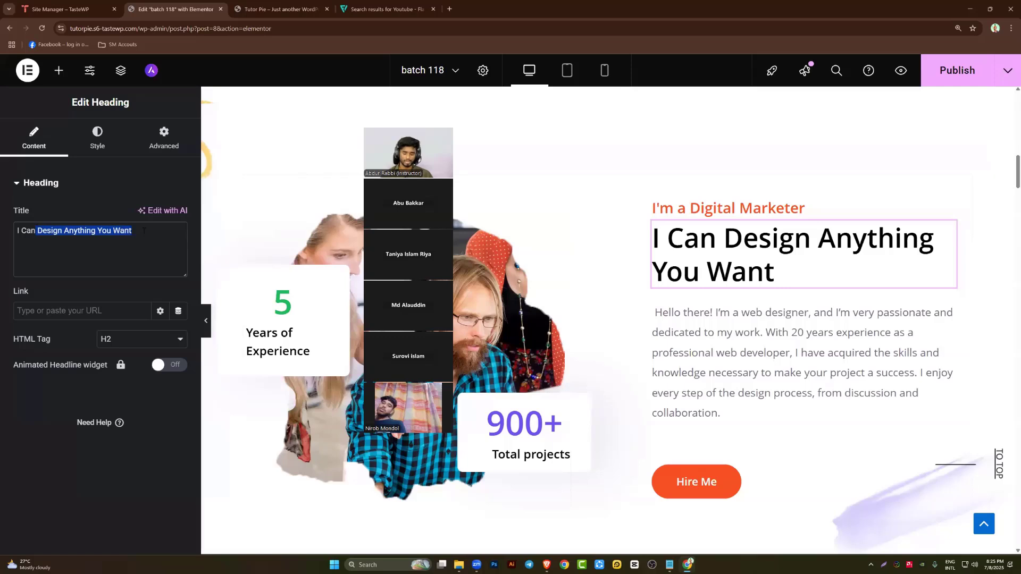
{"action": "key", "text": "BackSpace"}
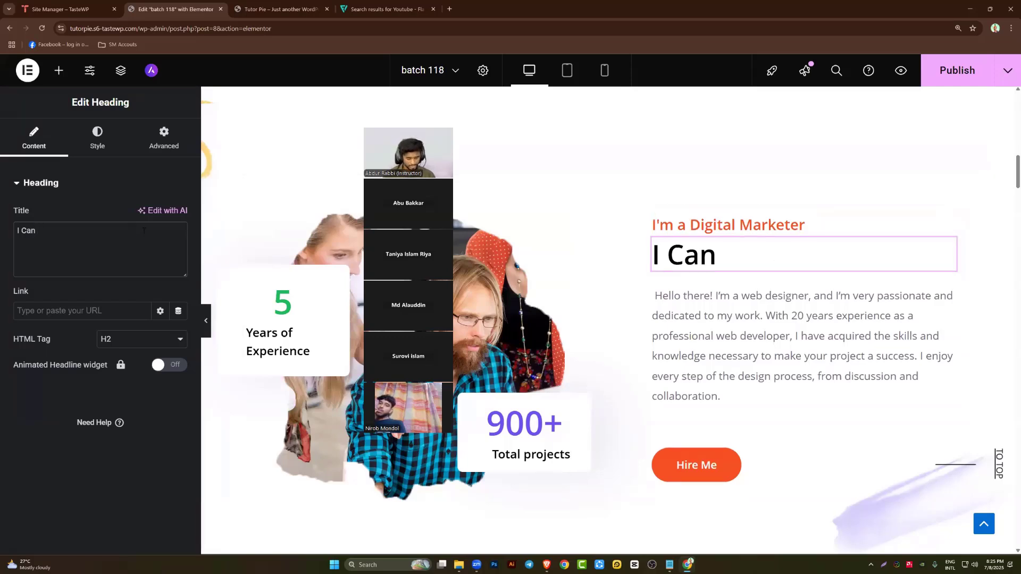
{"action": "type", "text": "Pro"}
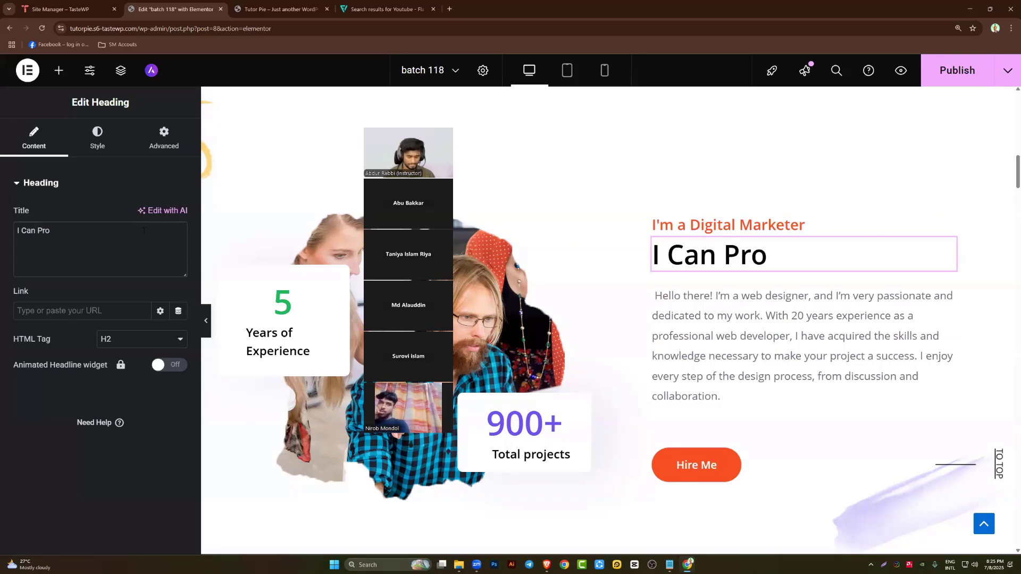
{"action": "type", "text": "video all kind"}
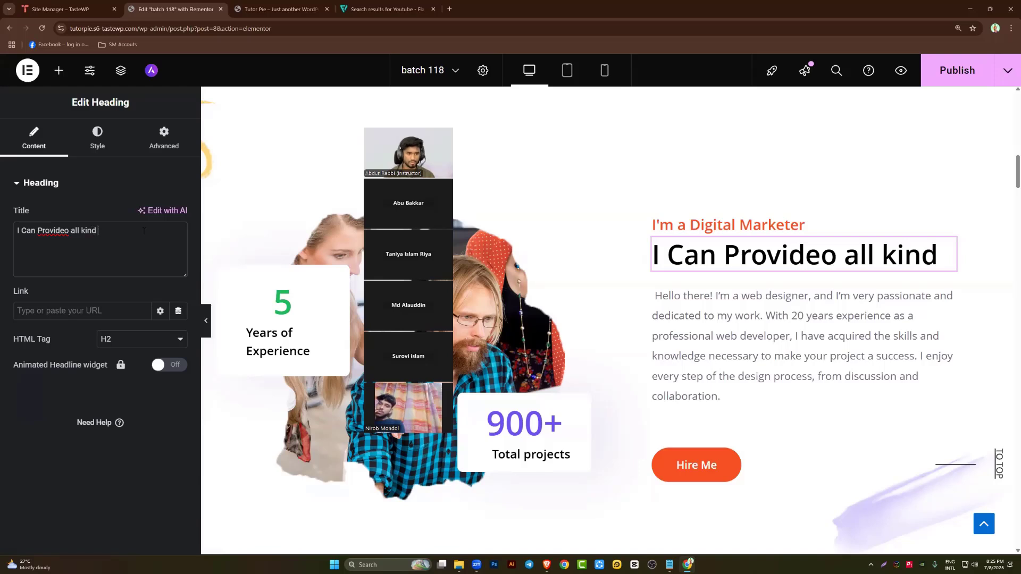
{"action": "type", "text": " of "}
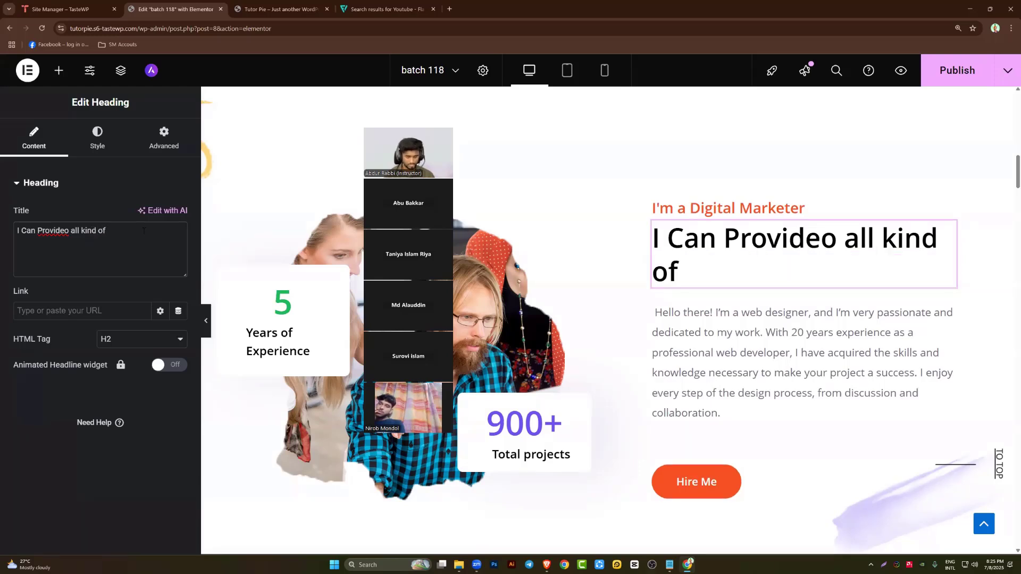
{"action": "type", "text": "digital markewt"}
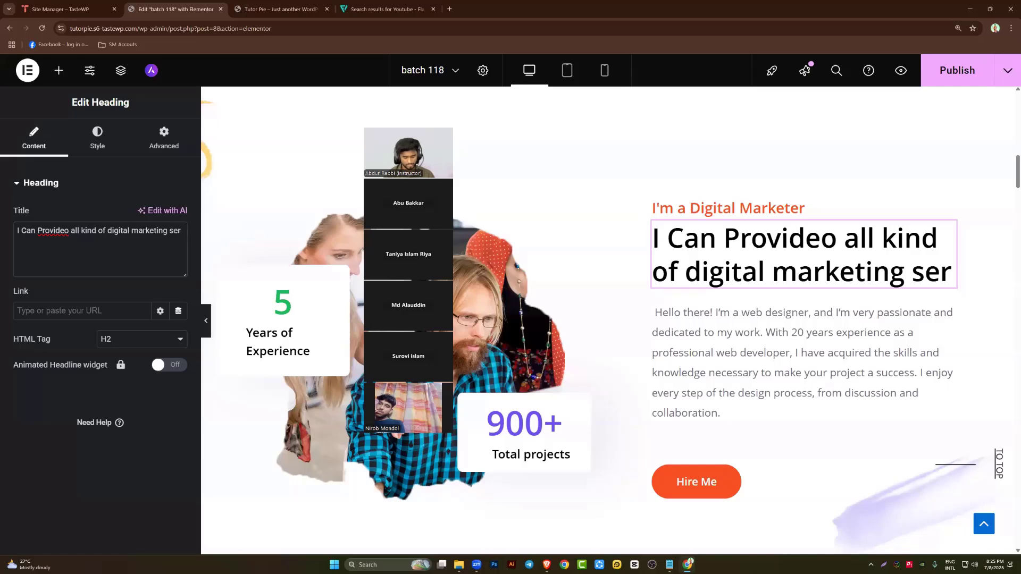
{"action": "type", "text": "vises"}
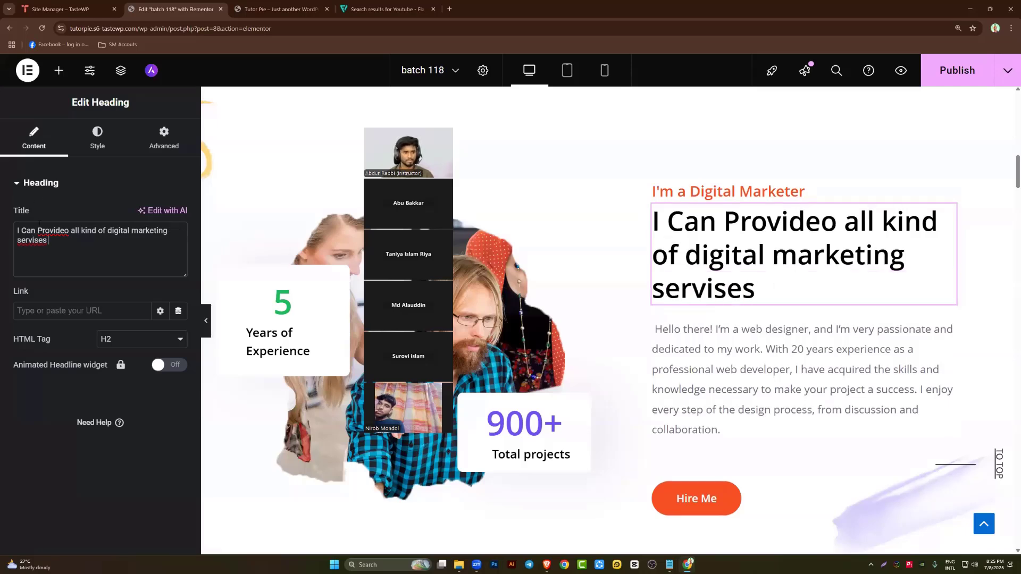
Correct the two misspelled words in the large heading to Provide and services using the spelling suggestions
{"action": "right_click", "coordinate": [39, 227]}
{"action": "left_click", "coordinate": [53, 233]}
{"action": "right_click", "coordinate": [37, 253]}
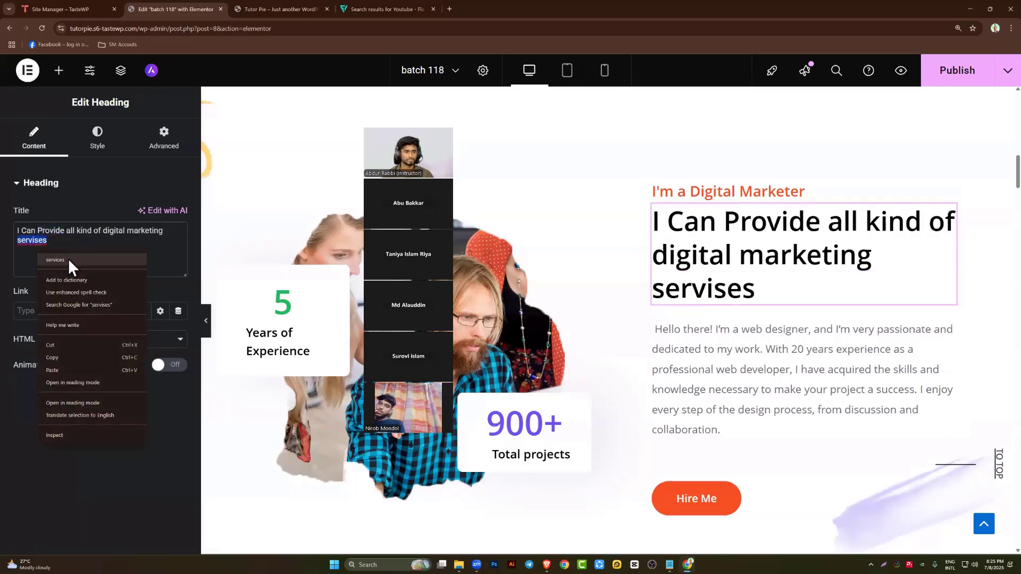
{"action": "left_click", "coordinate": [55, 260]}
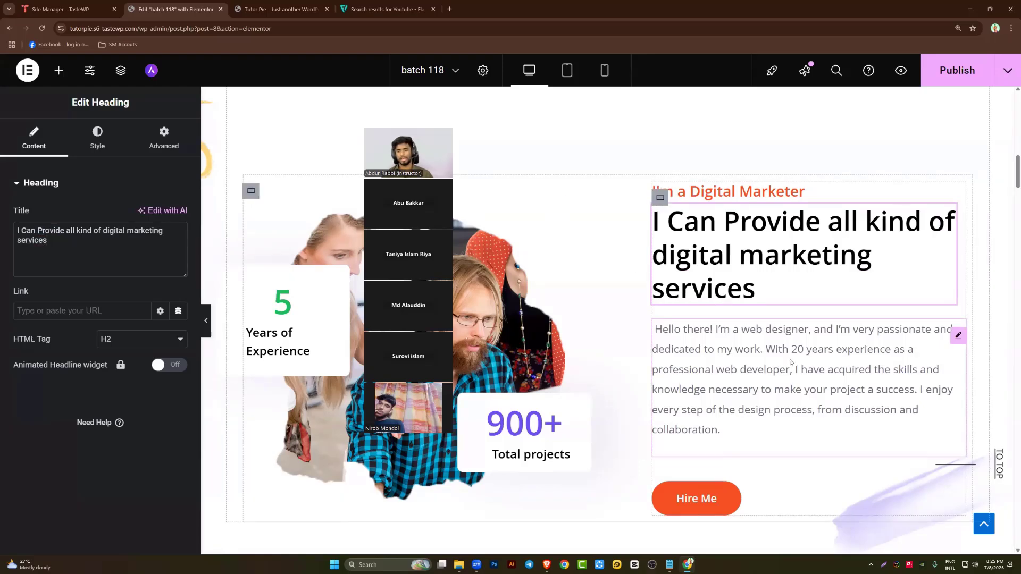
Select the filterable gallery in the Portfolio section and expand its Gallery Items settings
{"action": "left_click", "coordinate": [789, 363]}
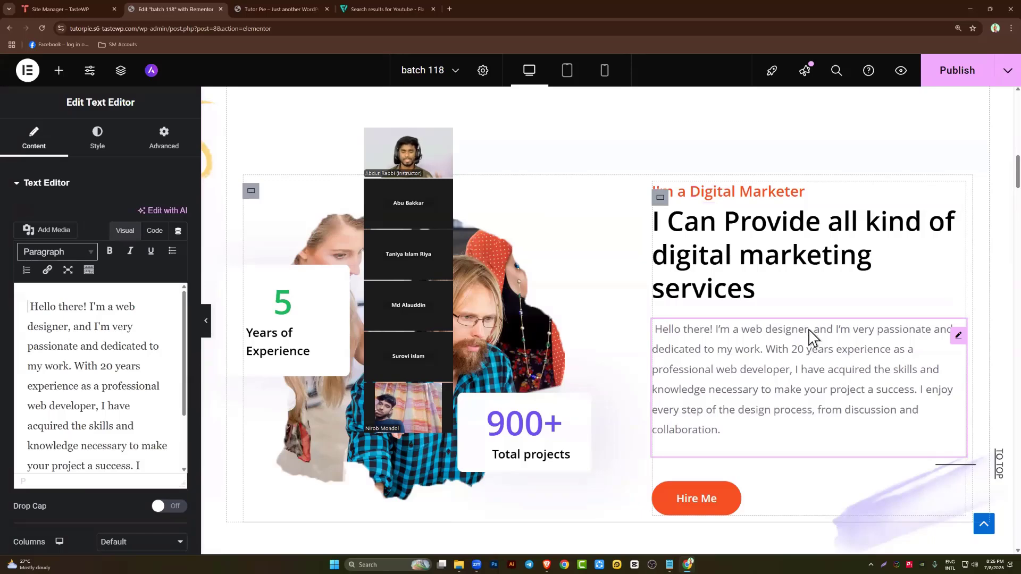
{"action": "scroll", "coordinate": [502, 327], "scroll_direction": "down", "scroll_amount": 5}
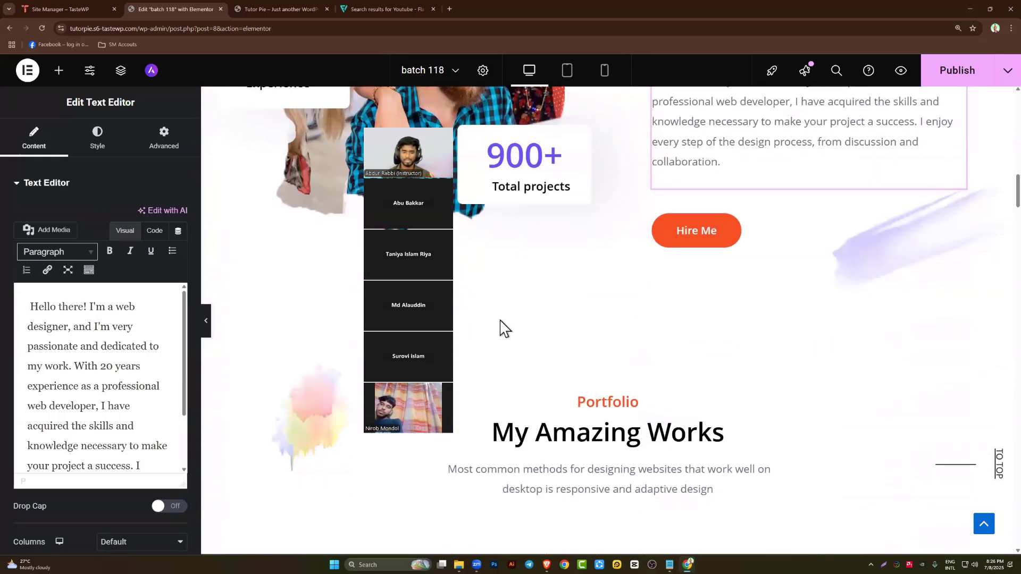
{"action": "scroll", "coordinate": [502, 327], "scroll_direction": "down", "scroll_amount": 9}
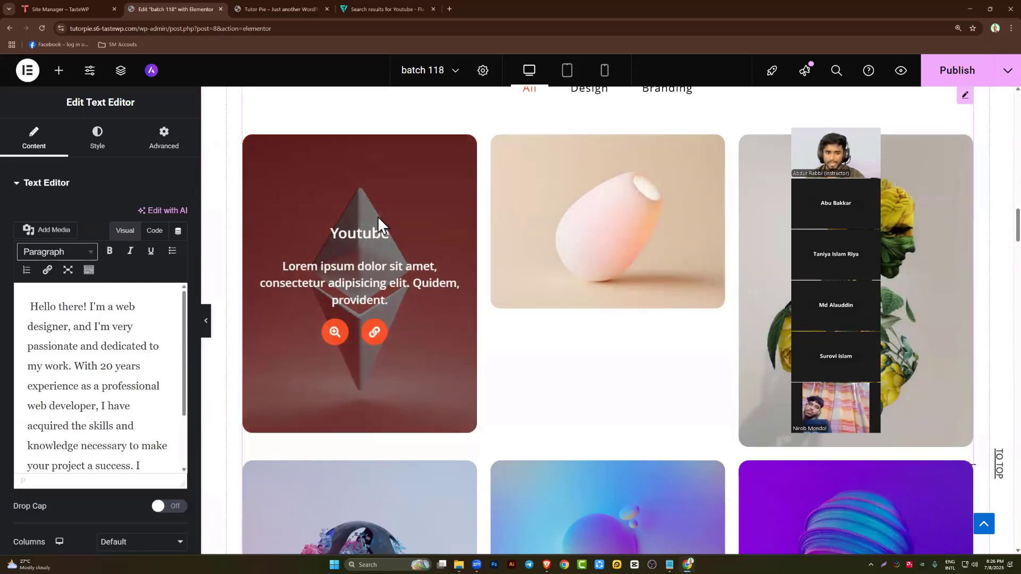
{"action": "left_click", "coordinate": [377, 216]}
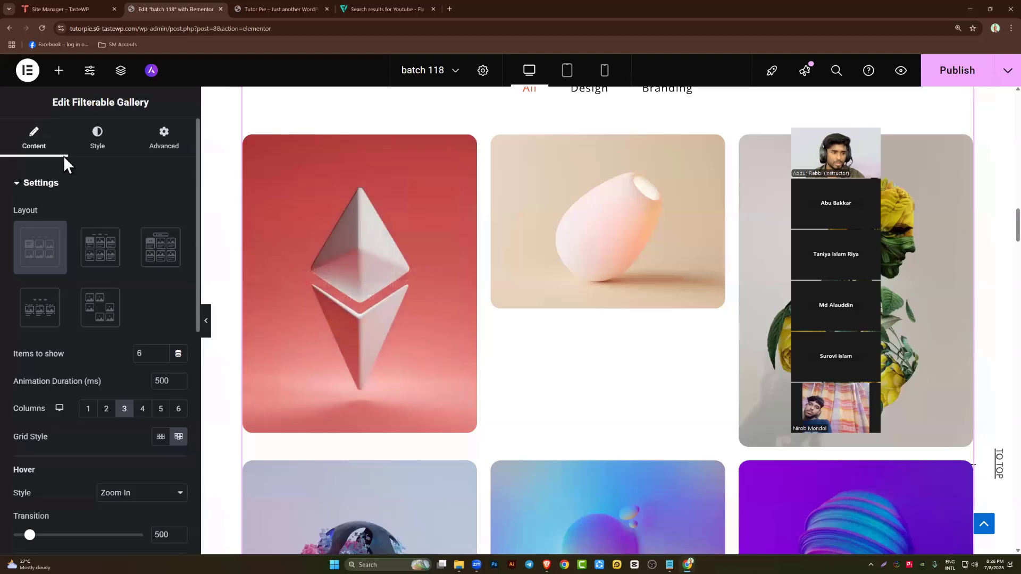
{"action": "scroll", "coordinate": [82, 279], "scroll_direction": "down", "scroll_amount": 6}
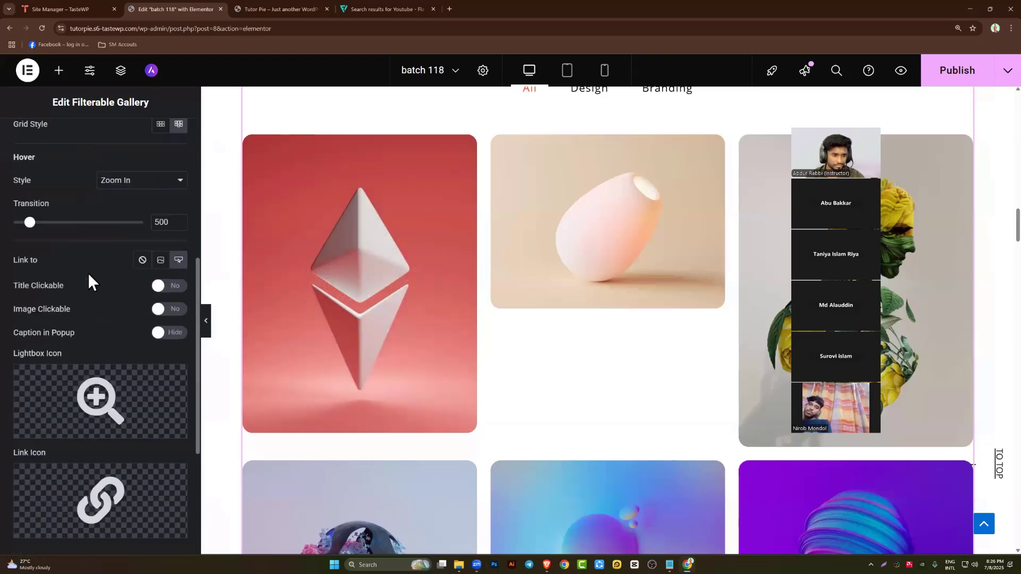
{"action": "scroll", "coordinate": [88, 273], "scroll_direction": "down", "scroll_amount": 3}
{"action": "scroll", "coordinate": [359, 285], "scroll_direction": "up", "scroll_amount": 3}
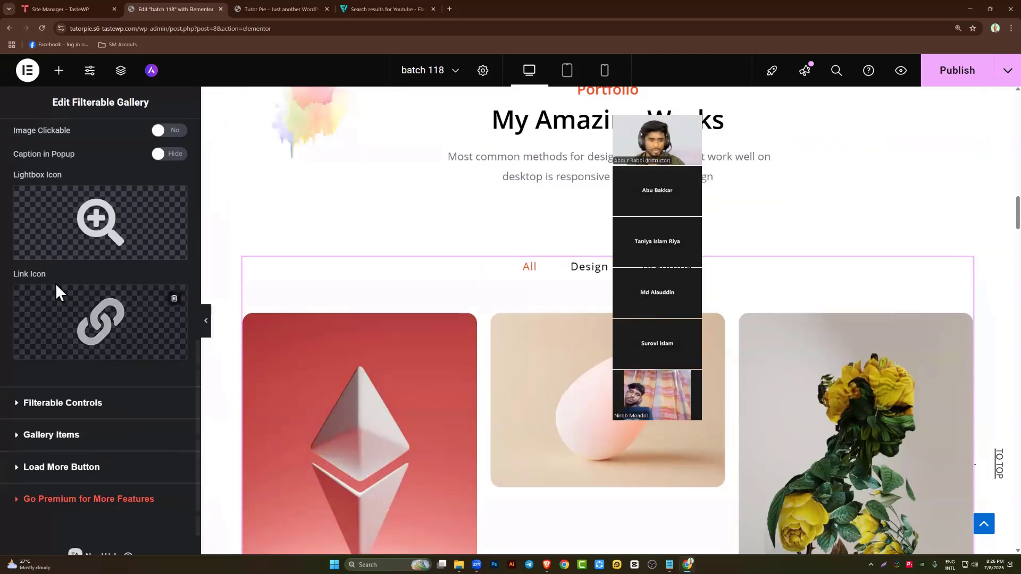
{"action": "scroll", "coordinate": [56, 283], "scroll_direction": "up", "scroll_amount": 9}
{"action": "scroll", "coordinate": [31, 266], "scroll_direction": "down", "scroll_amount": 9}
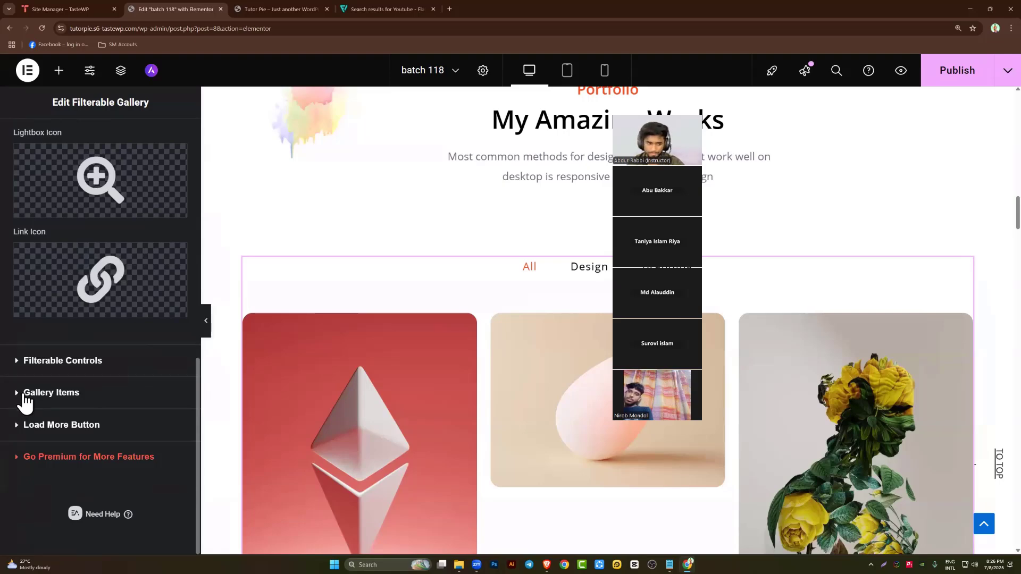
{"action": "left_click", "coordinate": [22, 402]}
{"action": "scroll", "coordinate": [31, 396], "scroll_direction": "down", "scroll_amount": 6}
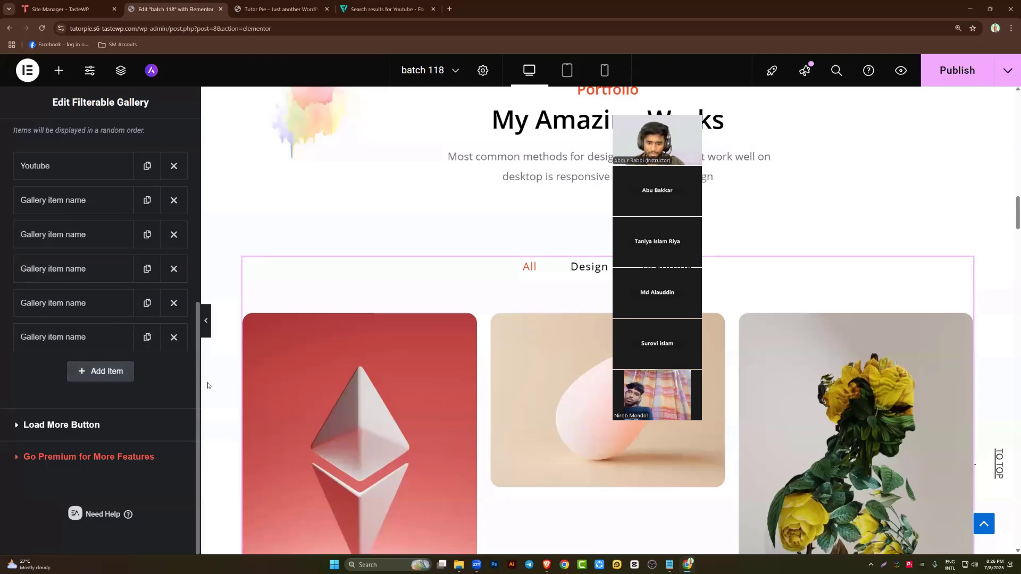
Delete the fifth gallery item, the one with the blue gradient sphere image, from the portfolio gallery
{"action": "scroll", "coordinate": [207, 385], "scroll_direction": "down", "scroll_amount": 4}
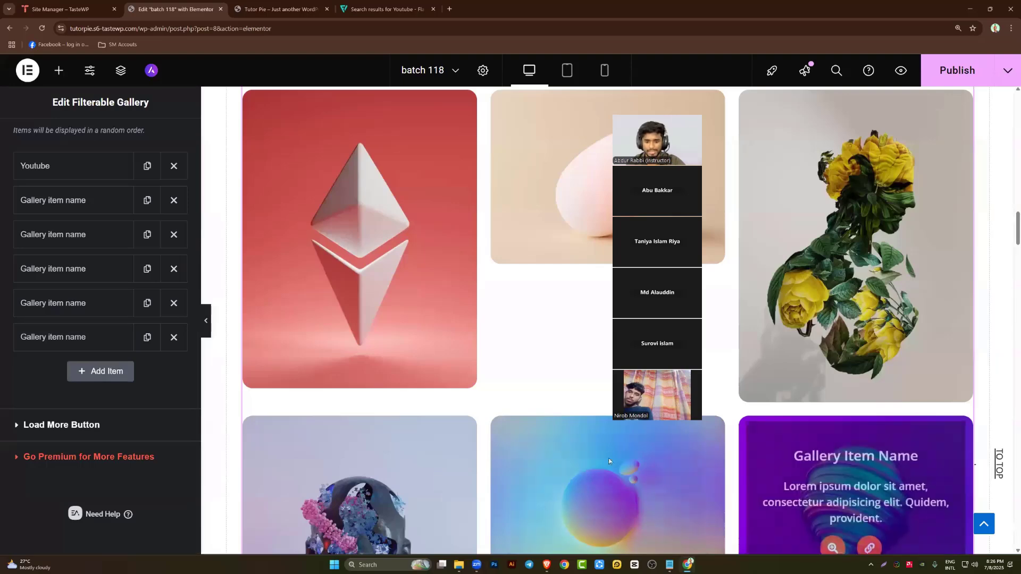
{"action": "scroll", "coordinate": [606, 457], "scroll_direction": "down", "scroll_amount": 2}
{"action": "left_click", "coordinate": [173, 303]}
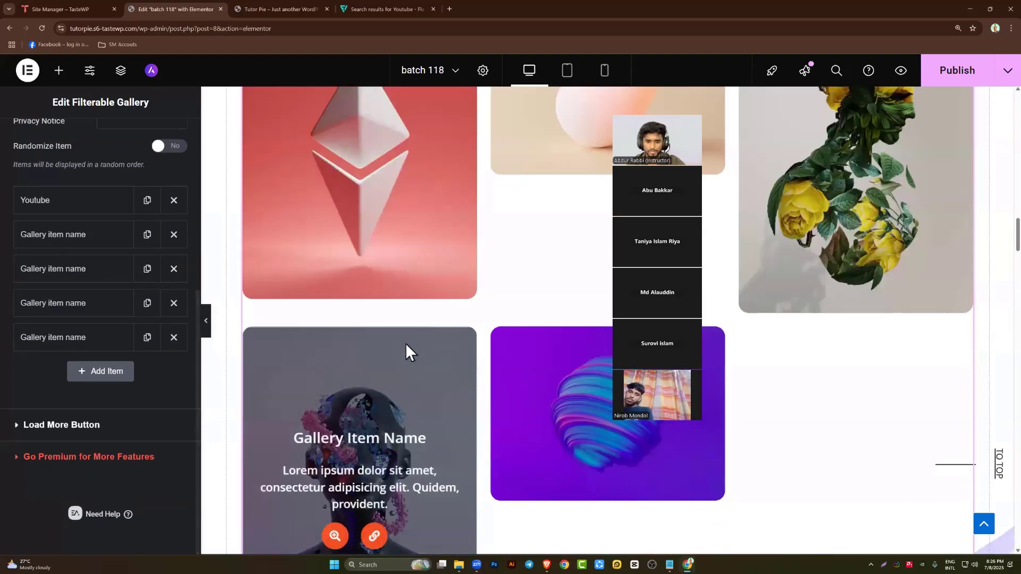
{"action": "scroll", "coordinate": [505, 375], "scroll_direction": "up", "scroll_amount": 1}
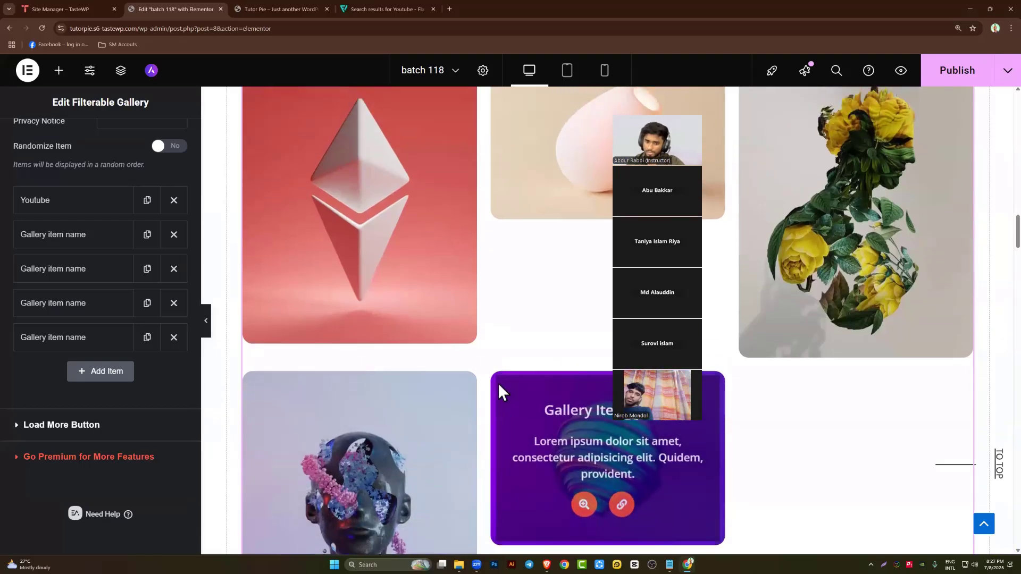
{"action": "scroll", "coordinate": [129, 293], "scroll_direction": "up", "scroll_amount": 1}
{"action": "scroll", "coordinate": [417, 209], "scroll_direction": "up", "scroll_amount": 1}
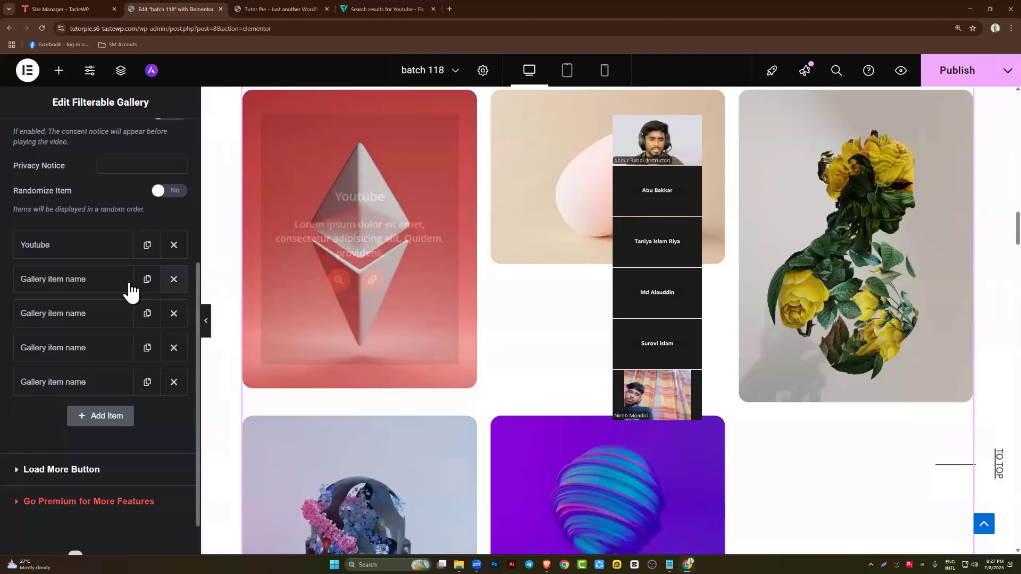
Expand the second portfolio gallery item, the one with the pink egg-shaped image, and set its title to "Canva Design"
{"action": "left_click", "coordinate": [86, 287]}
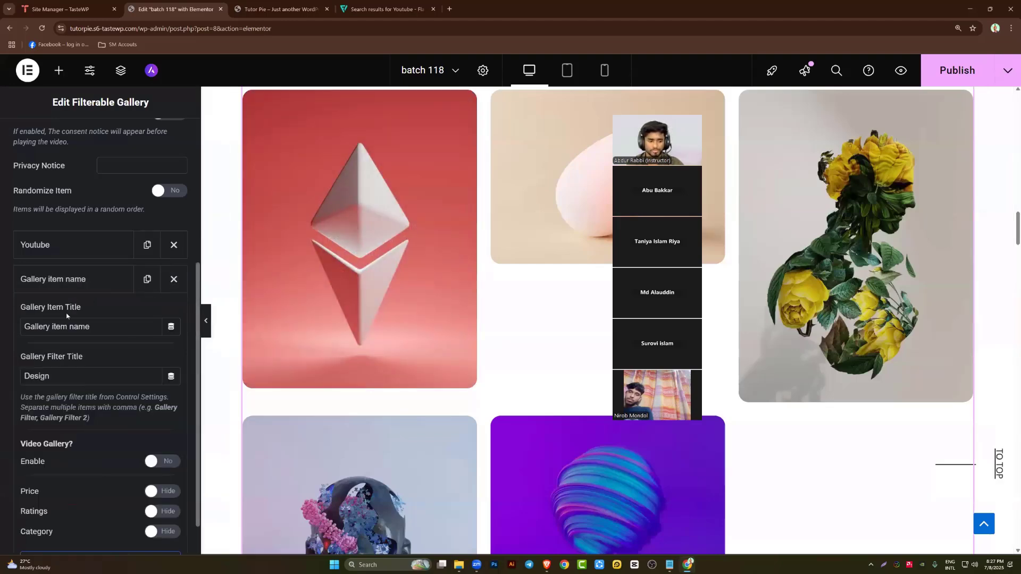
{"action": "scroll", "coordinate": [62, 354], "scroll_direction": "down", "scroll_amount": 7}
{"action": "scroll", "coordinate": [118, 302], "scroll_direction": "down", "scroll_amount": 3}
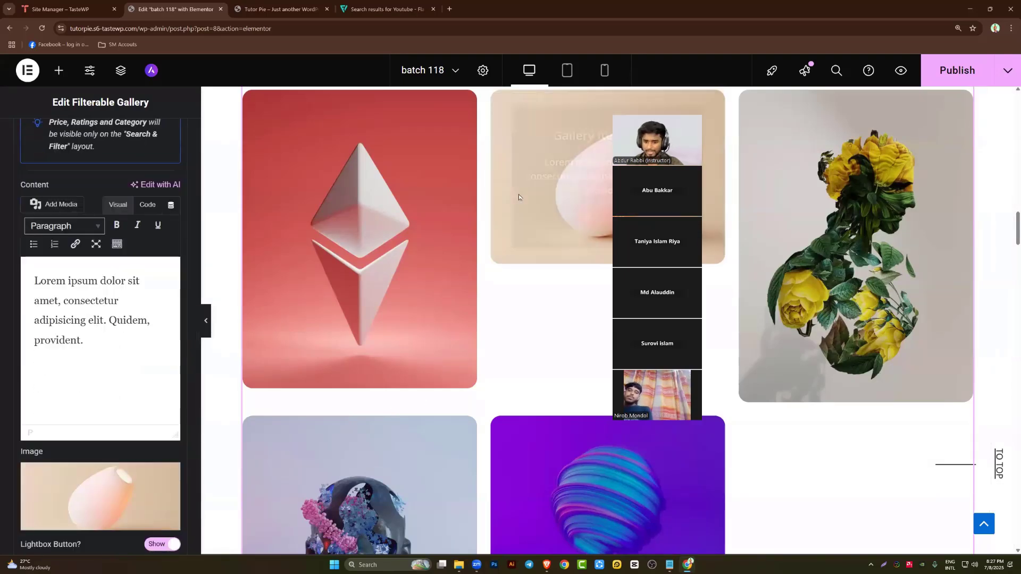
{"action": "scroll", "coordinate": [71, 234], "scroll_direction": "up", "scroll_amount": 9}
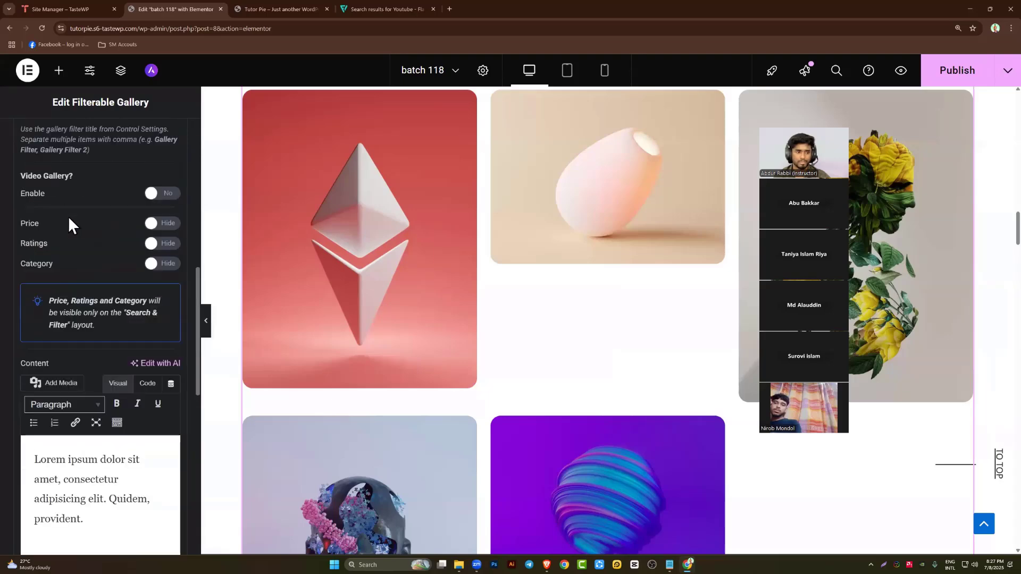
{"action": "left_click", "coordinate": [75, 235]}
{"action": "left_click", "coordinate": [79, 235]}
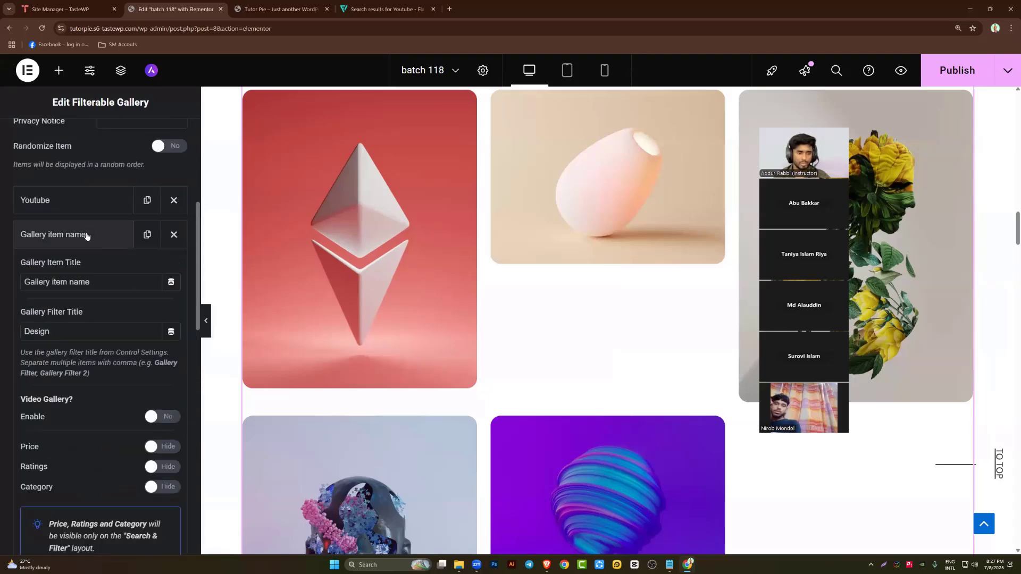
{"action": "left_click_drag", "start_coordinate": [99, 285], "coordinate": [3, 287]}
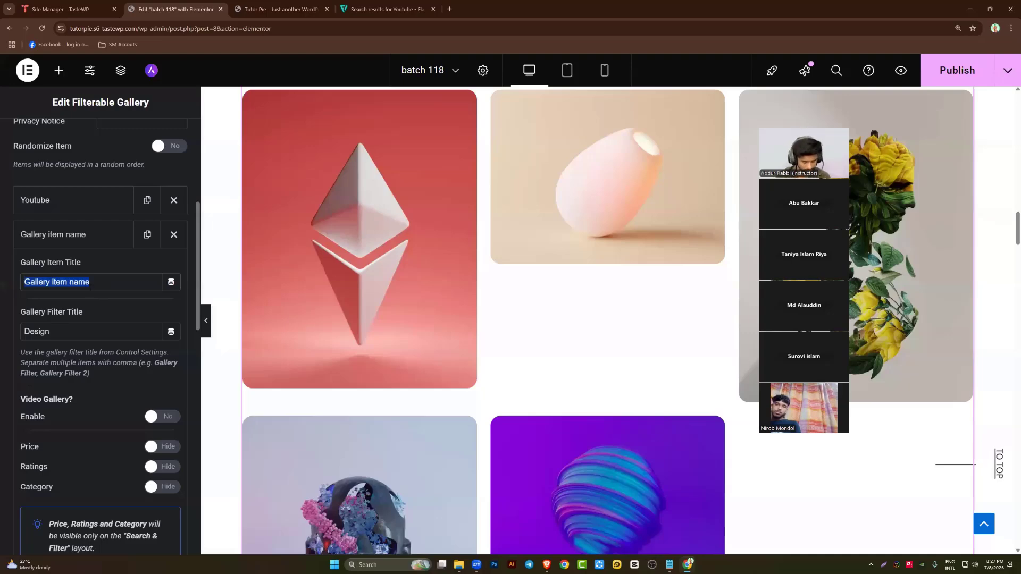
{"action": "type", "text": "Cam"}
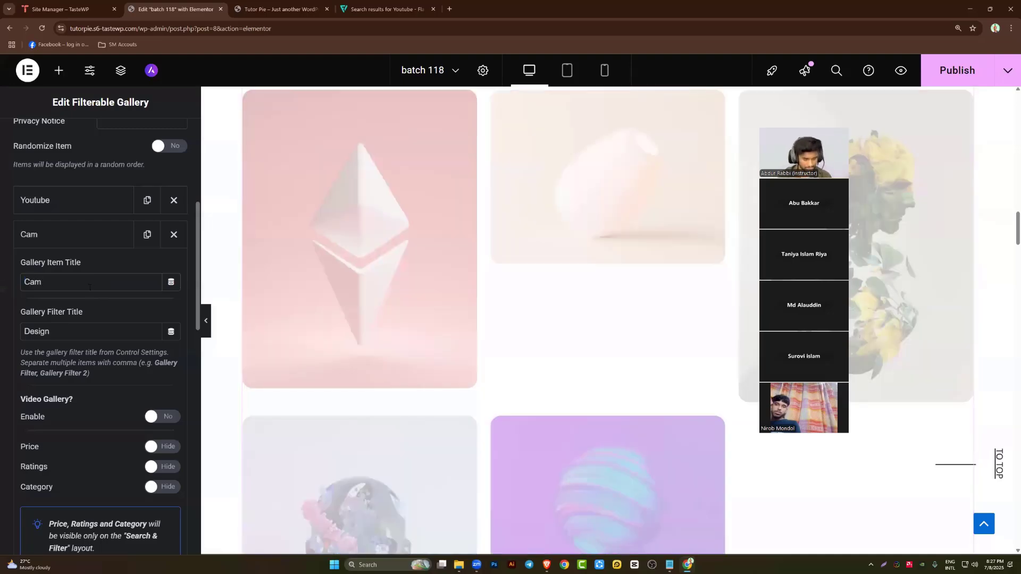
{"action": "key", "text": "BackSpace"}
{"action": "type", "text": "n"}
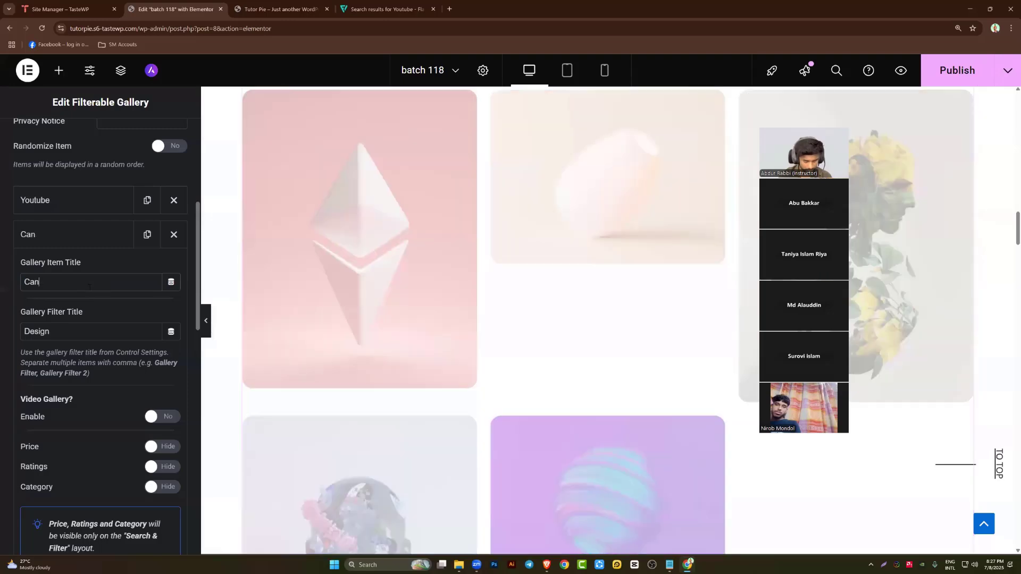
{"action": "type", "text": "va D"}
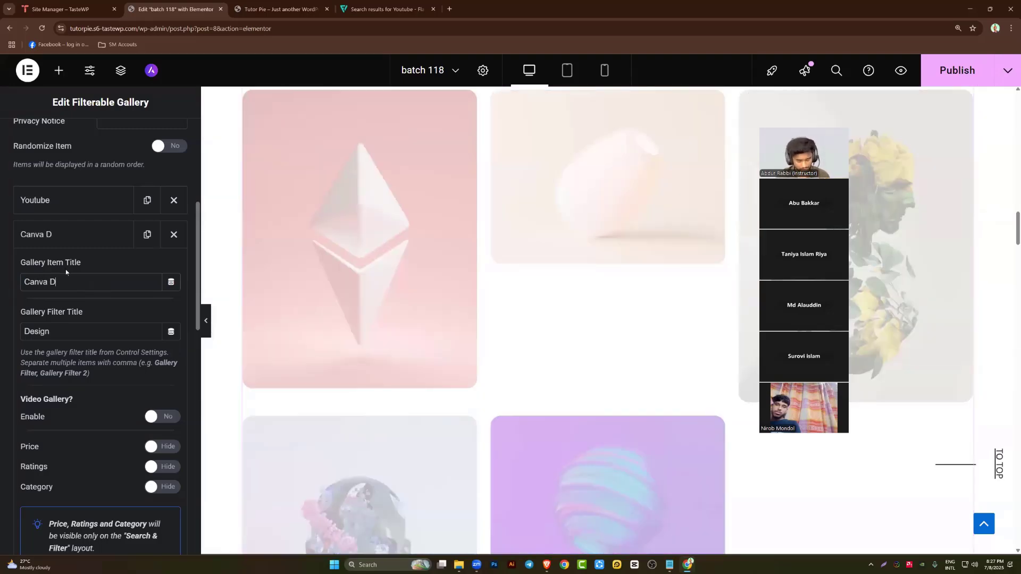
{"action": "type", "text": "esign"}
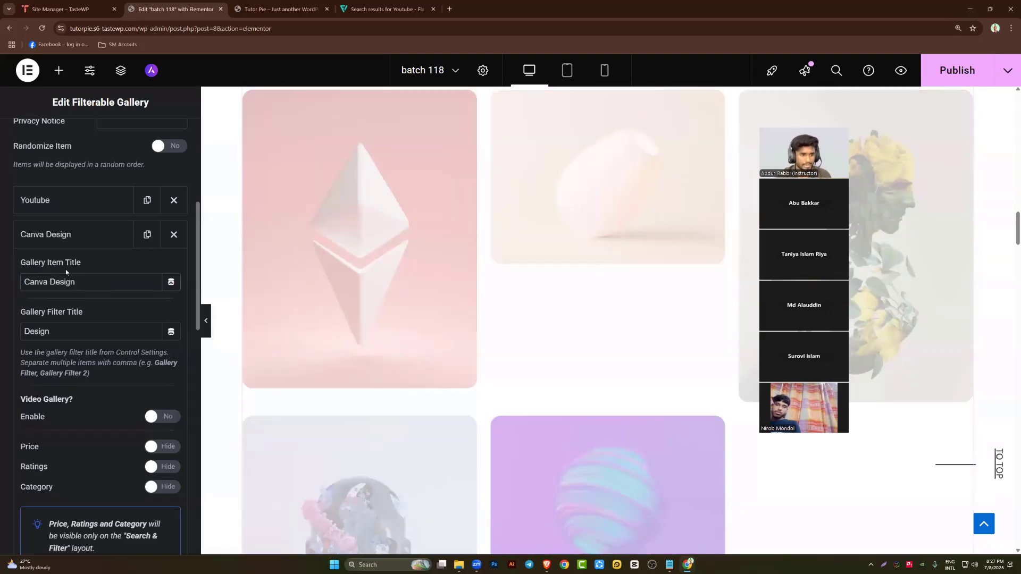
Open the file upload chooser for the Canva Design gallery item's image
{"action": "scroll", "coordinate": [81, 407], "scroll_direction": "down", "scroll_amount": 3}
{"action": "scroll", "coordinate": [110, 372], "scroll_direction": "down", "scroll_amount": 2}
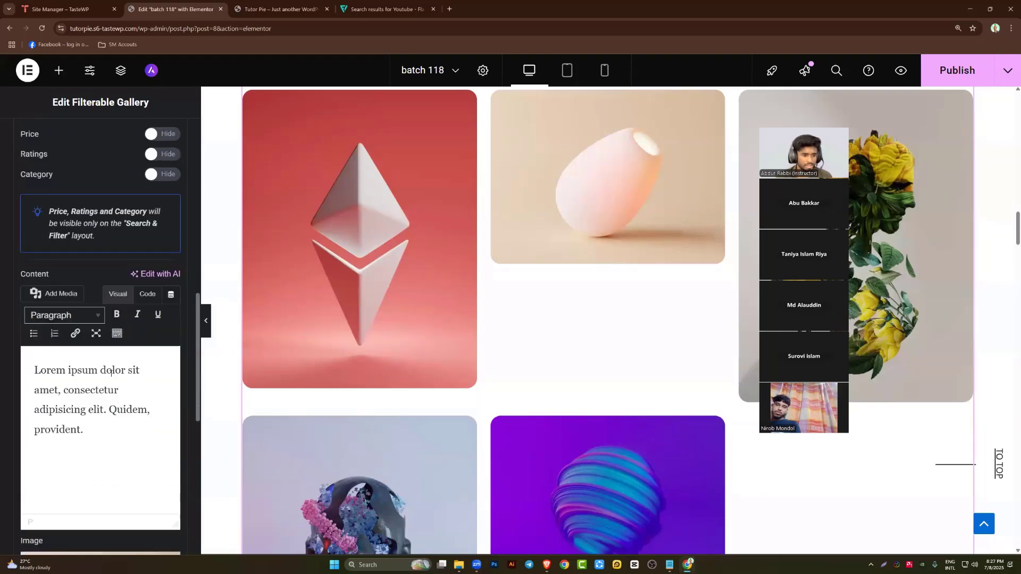
{"action": "left_click_drag", "start_coordinate": [97, 439], "coordinate": [32, 378]}
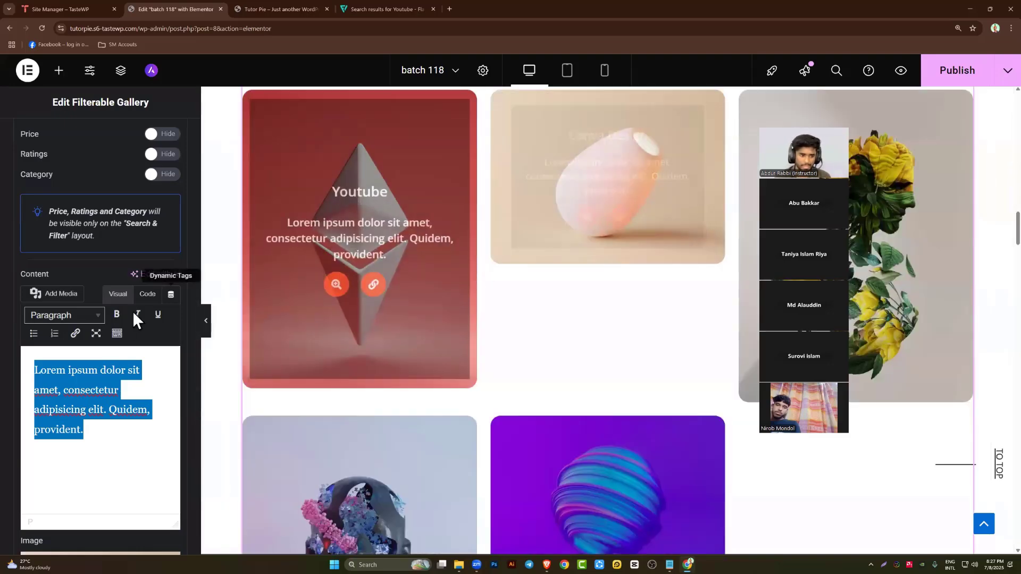
{"action": "scroll", "coordinate": [135, 319], "scroll_direction": "down", "scroll_amount": 1}
{"action": "scroll", "coordinate": [449, 266], "scroll_direction": "down", "scroll_amount": 2}
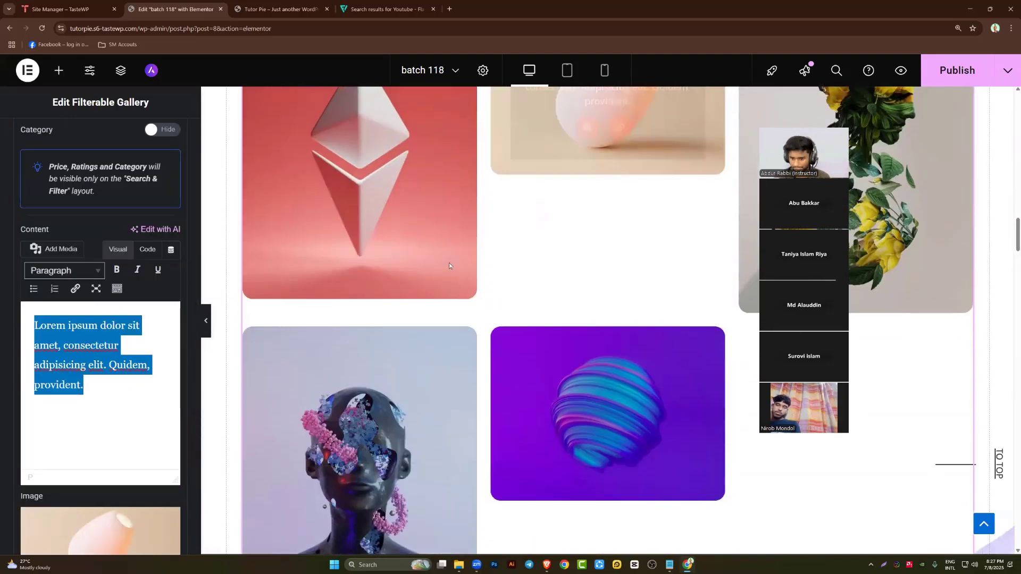
{"action": "scroll", "coordinate": [449, 266], "scroll_direction": "down", "scroll_amount": 1}
{"action": "scroll", "coordinate": [96, 401], "scroll_direction": "down", "scroll_amount": 4}
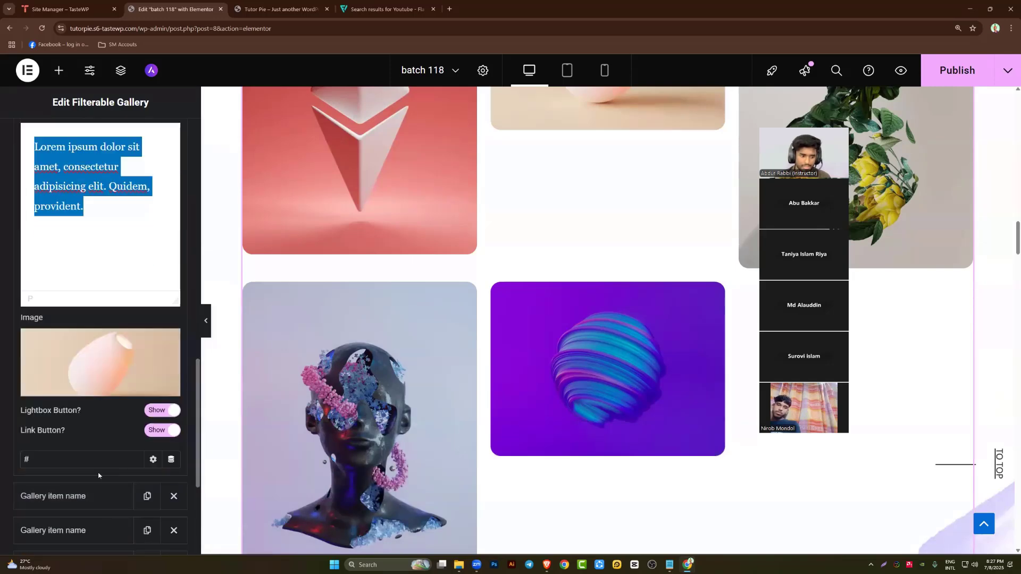
{"action": "left_click", "coordinate": [99, 390]}
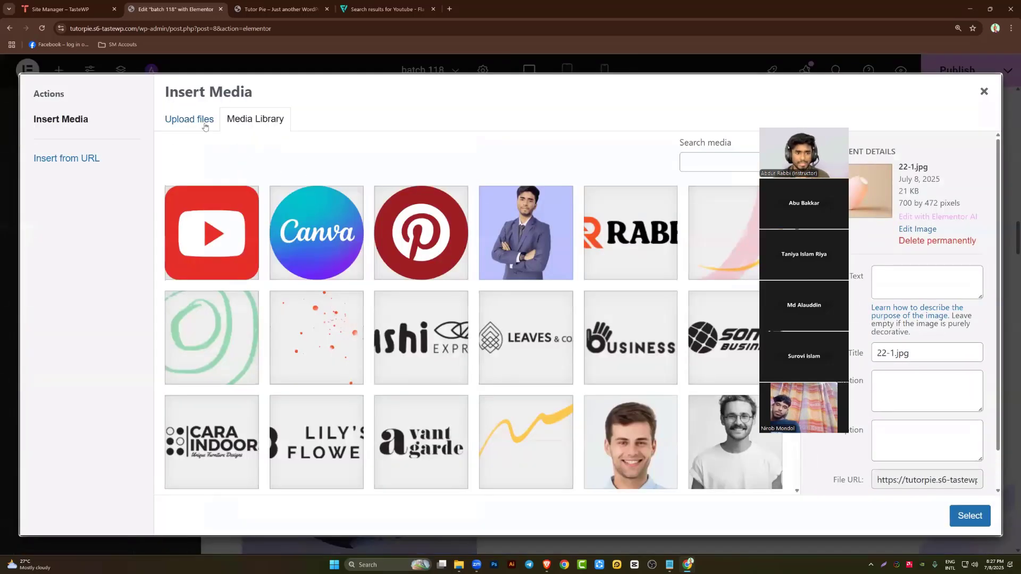
{"action": "left_click", "coordinate": [204, 127]}
{"action": "left_click", "coordinate": [577, 303]}
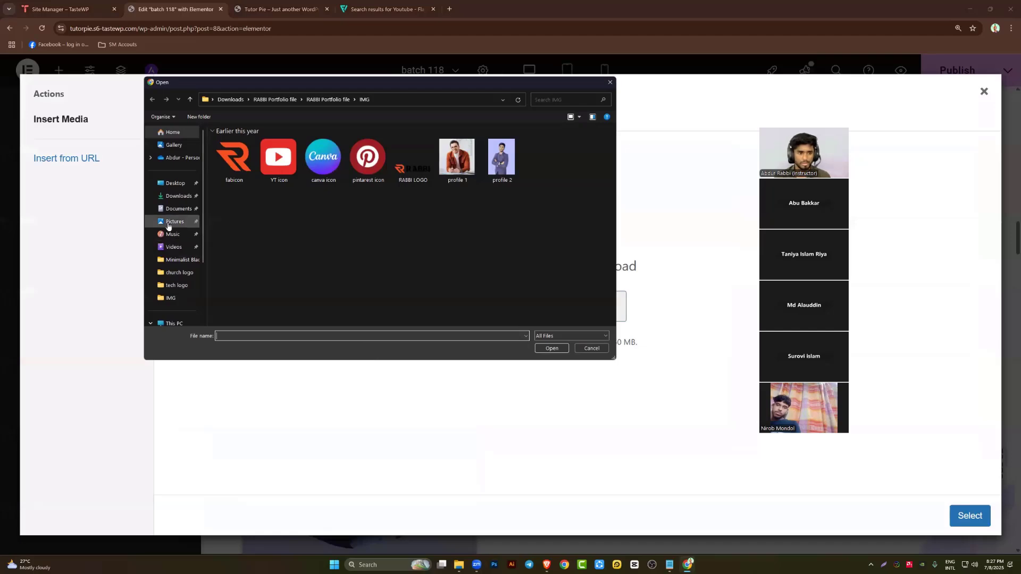
Upload image 1 from the "Minimalist Black White Learn English Class Youtube Thumbnail" folder in Downloads and insert it as the Canva Design item's image
{"action": "left_click", "coordinate": [178, 196]}
{"action": "scroll", "coordinate": [258, 273], "scroll_direction": "up", "scroll_amount": 1}
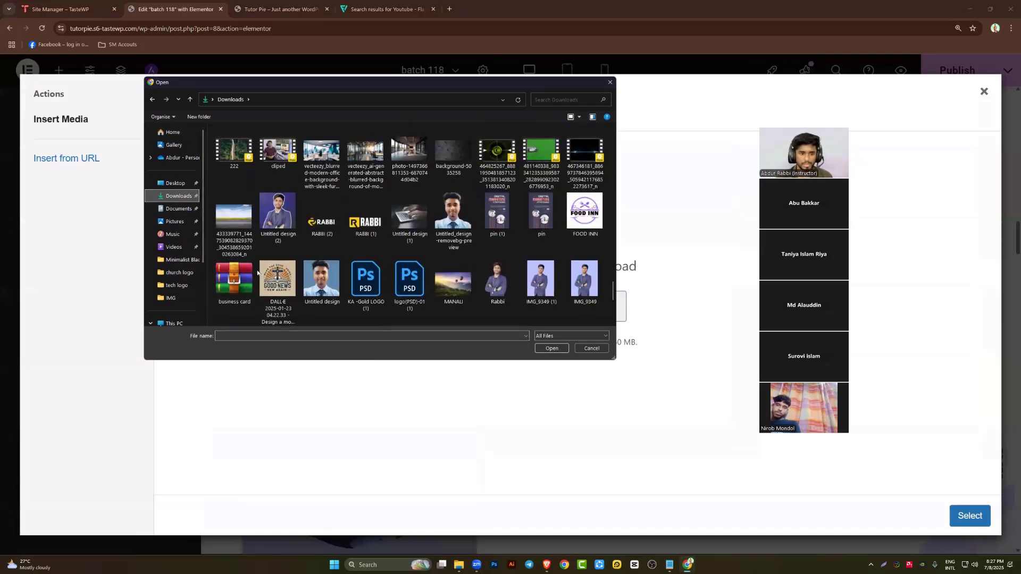
{"action": "scroll", "coordinate": [258, 273], "scroll_direction": "up", "scroll_amount": 15}
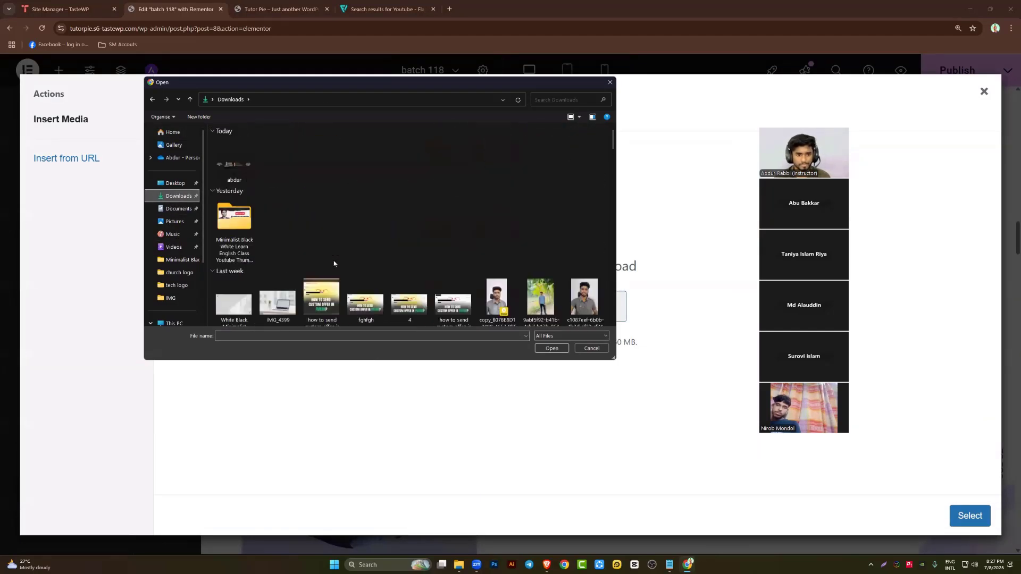
{"action": "scroll", "coordinate": [313, 269], "scroll_direction": "down", "scroll_amount": 2}
{"action": "double_click", "coordinate": [239, 169]}
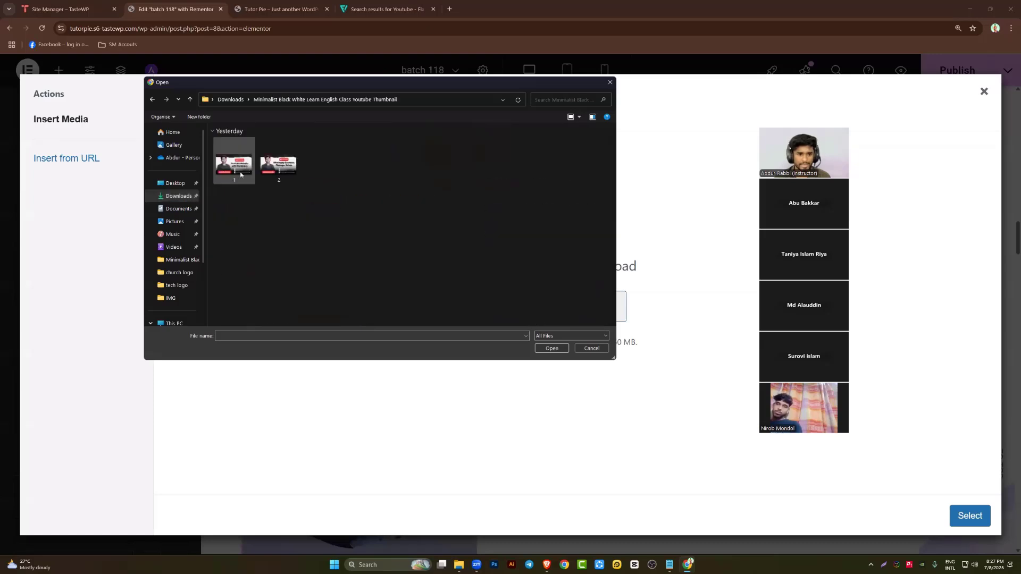
{"action": "double_click", "coordinate": [230, 169]}
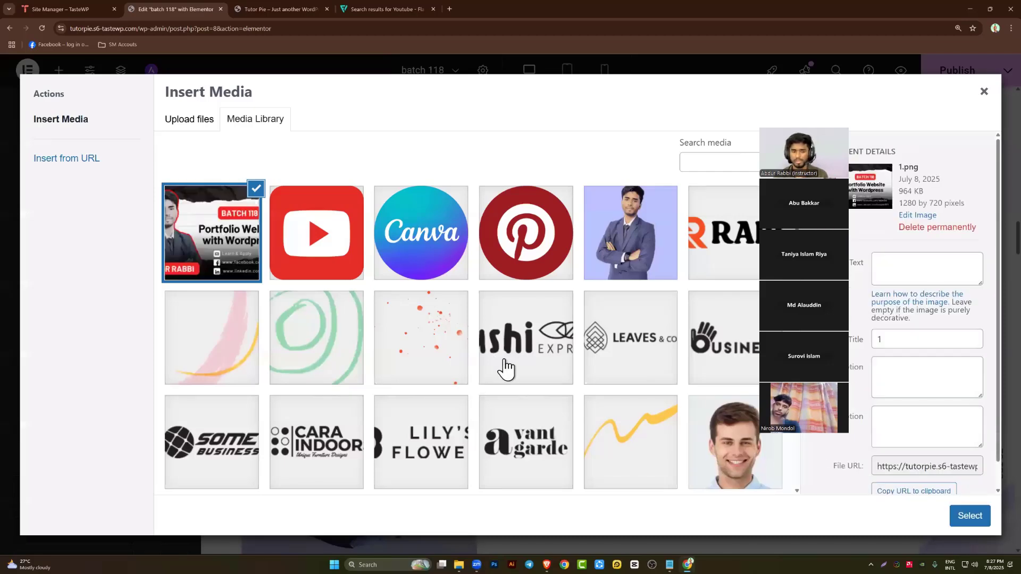
{"action": "left_click", "coordinate": [976, 518]}
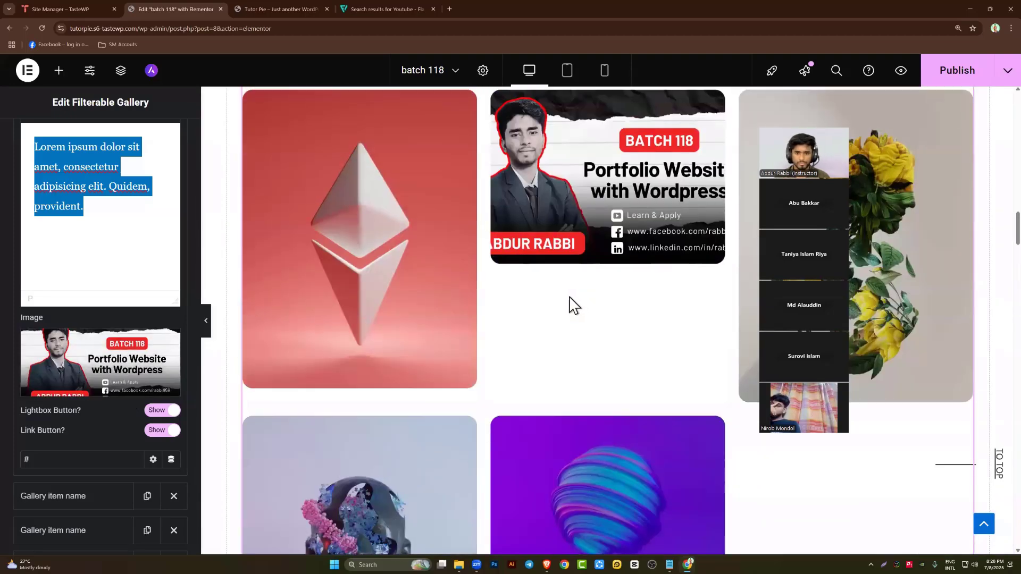
{"action": "mouse_move", "coordinate": [86, 359]}
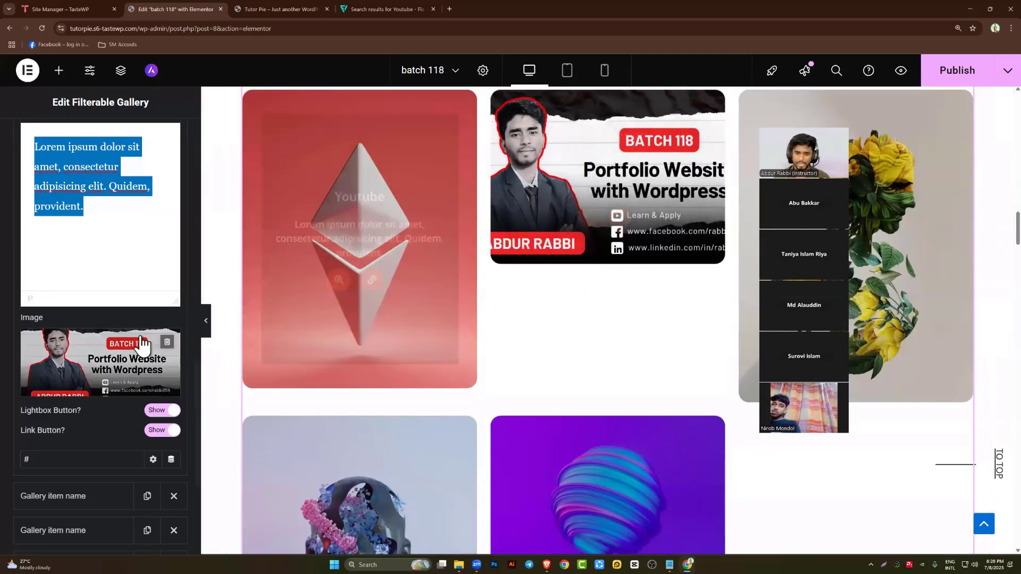
Open the image settings of the man's photo in the "Design is Life" skills section
{"action": "scroll", "coordinate": [70, 383], "scroll_direction": "down", "scroll_amount": 5}
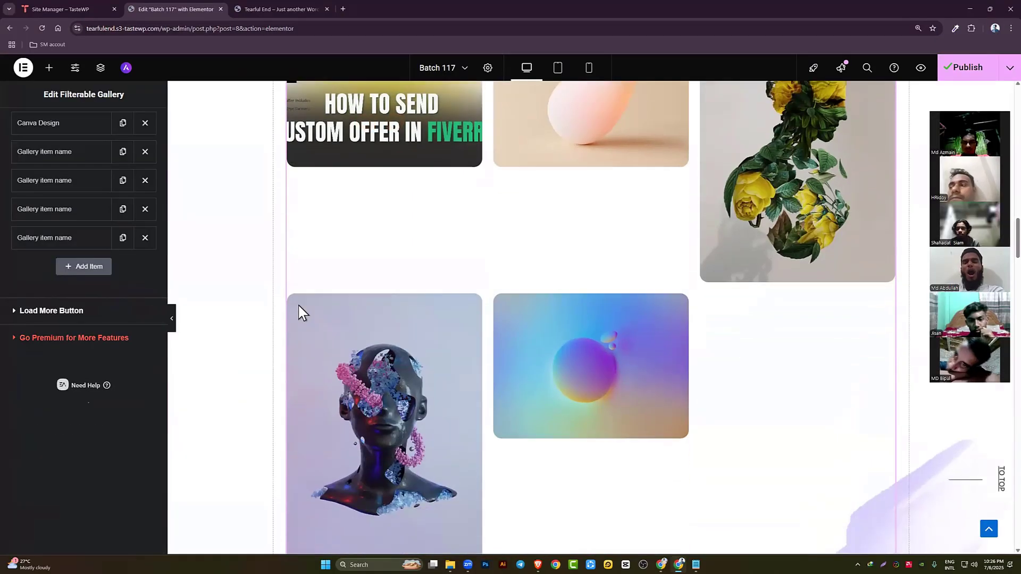
{"action": "scroll", "coordinate": [299, 312], "scroll_direction": "down", "scroll_amount": 10}
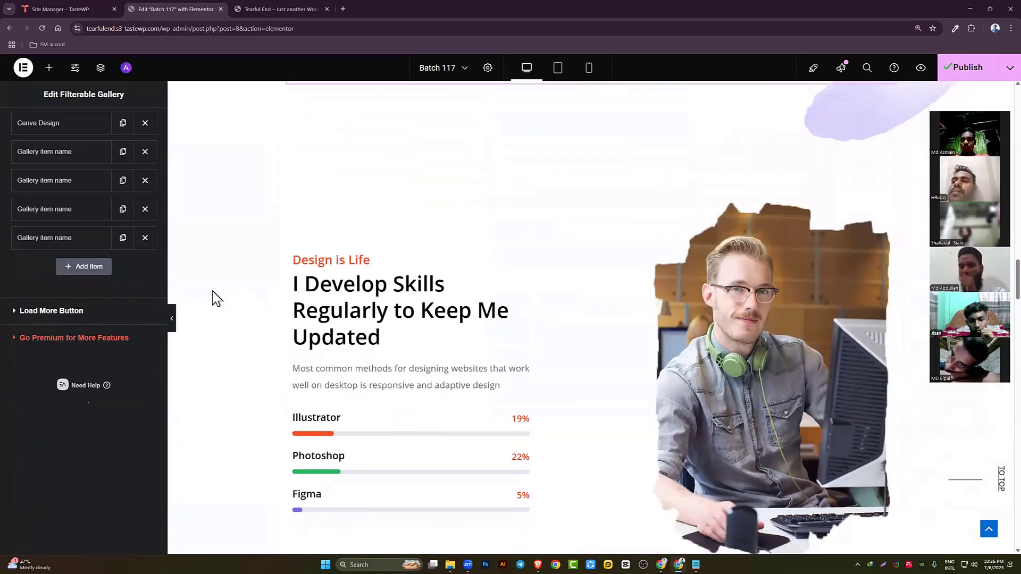
{"action": "scroll", "coordinate": [391, 278], "scroll_direction": "down", "scroll_amount": 2}
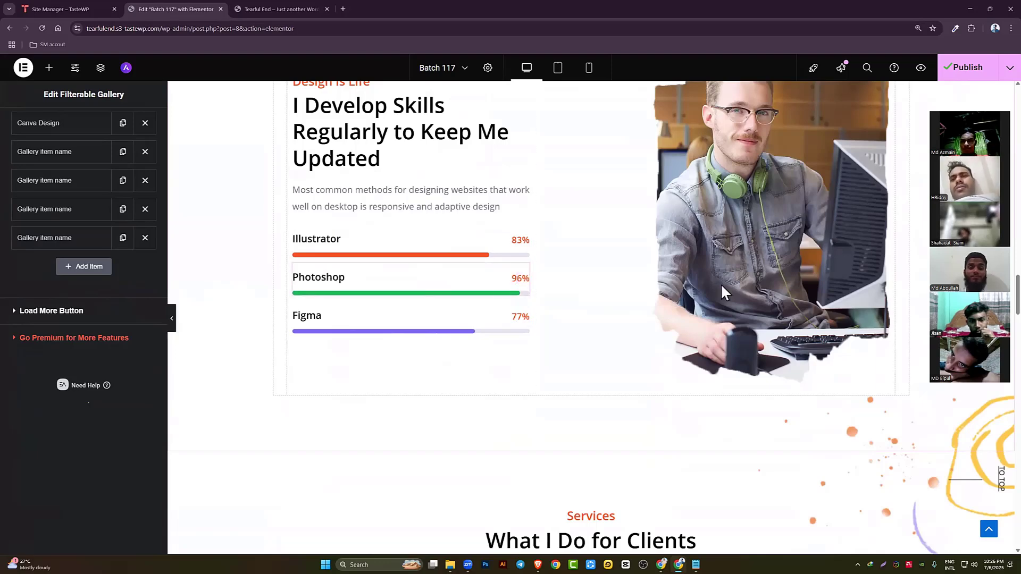
{"action": "left_click", "coordinate": [784, 162]}
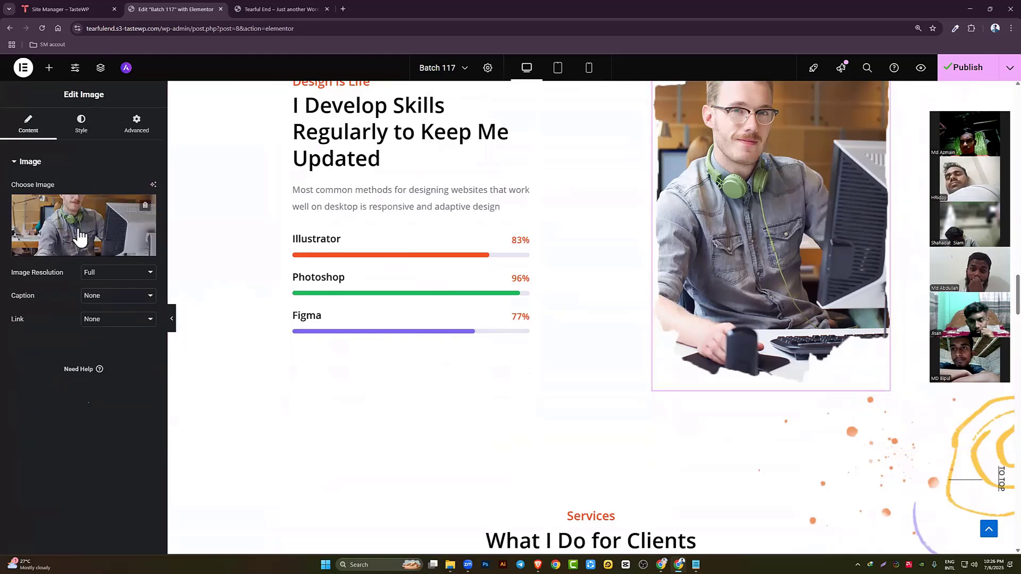
{"action": "scroll", "coordinate": [277, 292], "scroll_direction": "up", "scroll_amount": 1}
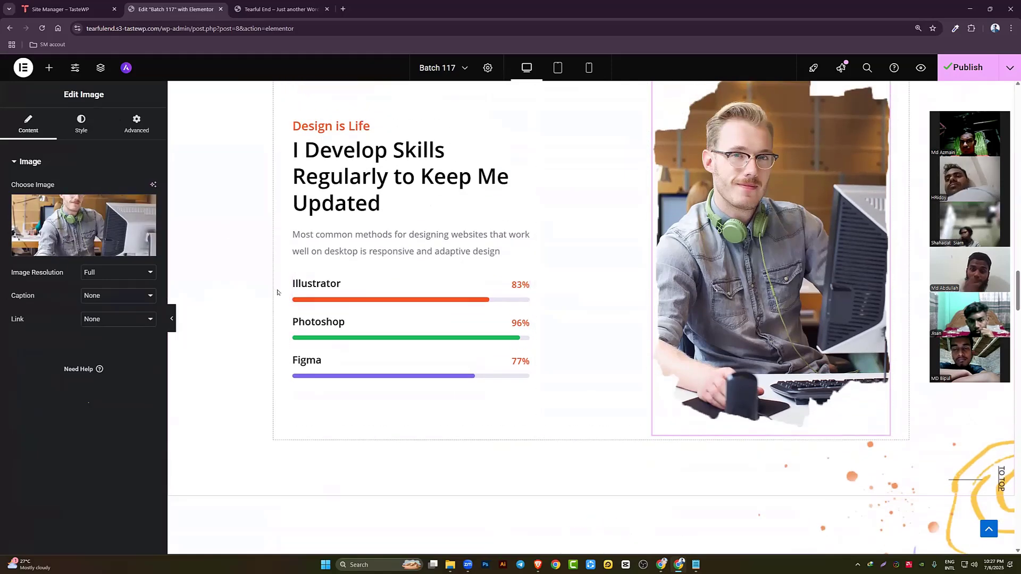
Retitle the Illustrator progress bar in the skills section as "Canva design" and set its counter value to 90
{"action": "left_click", "coordinate": [315, 291]}
{"action": "scroll", "coordinate": [346, 282], "scroll_direction": "up", "scroll_amount": 8}
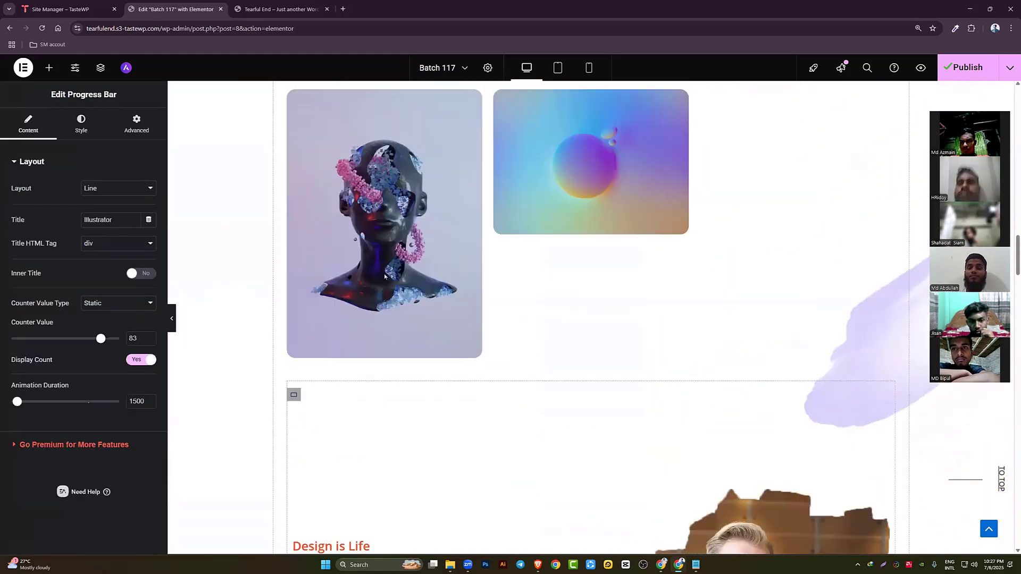
{"action": "scroll", "coordinate": [390, 281], "scroll_direction": "down", "scroll_amount": 2}
{"action": "scroll", "coordinate": [391, 281], "scroll_direction": "down", "scroll_amount": 8}
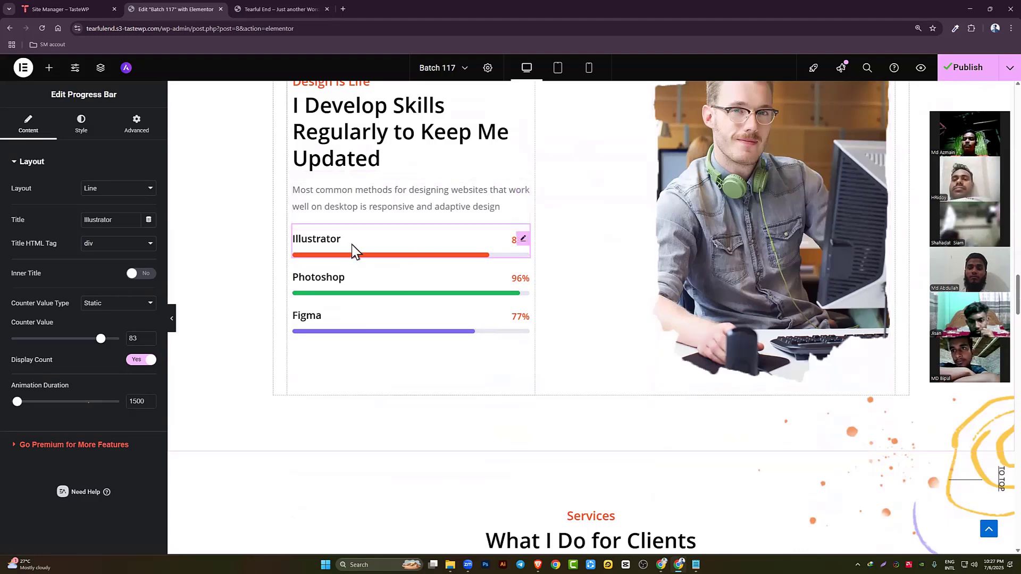
{"action": "key", "text": "super"}
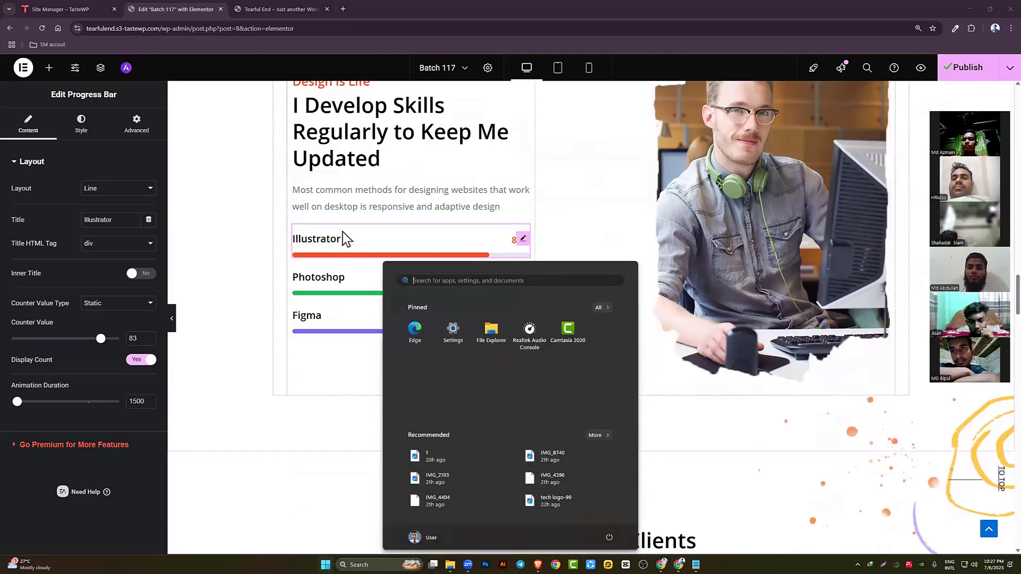
{"action": "key", "text": "super"}
{"action": "scroll", "coordinate": [340, 259], "scroll_direction": "up", "scroll_amount": 1}
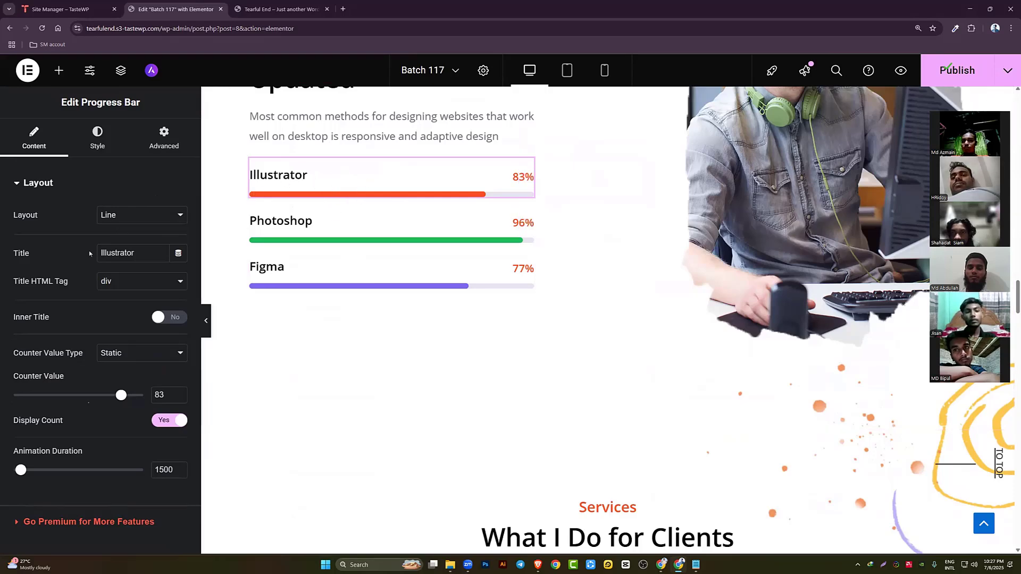
{"action": "left_click", "coordinate": [69, 250]}
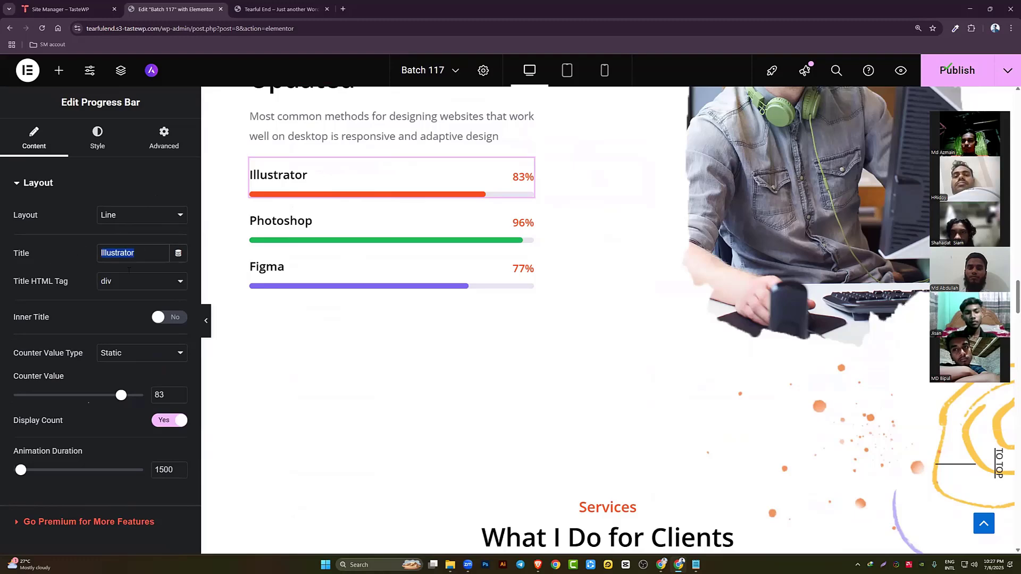
{"action": "type", "text": "Can"}
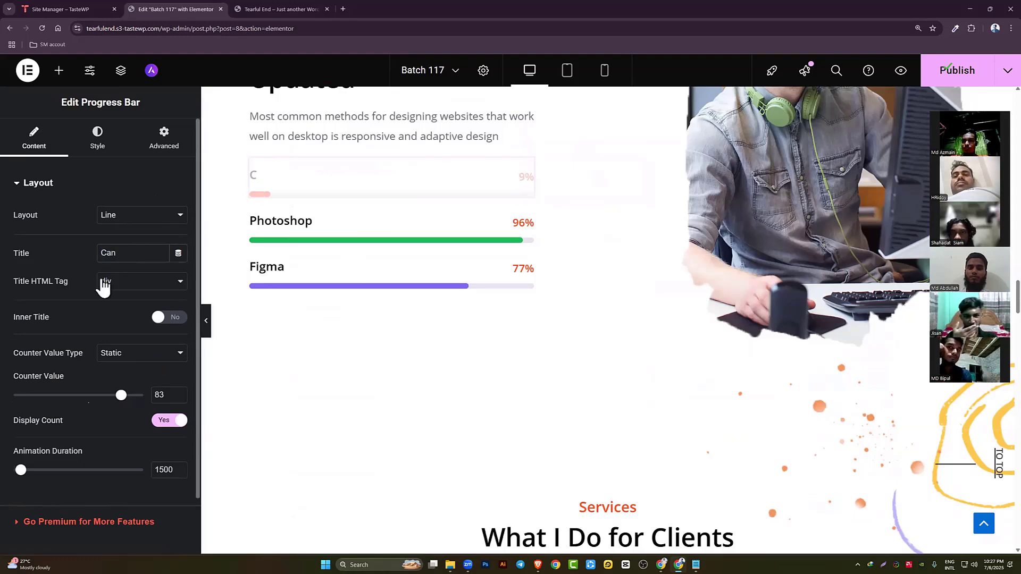
{"action": "type", "text": "va design"}
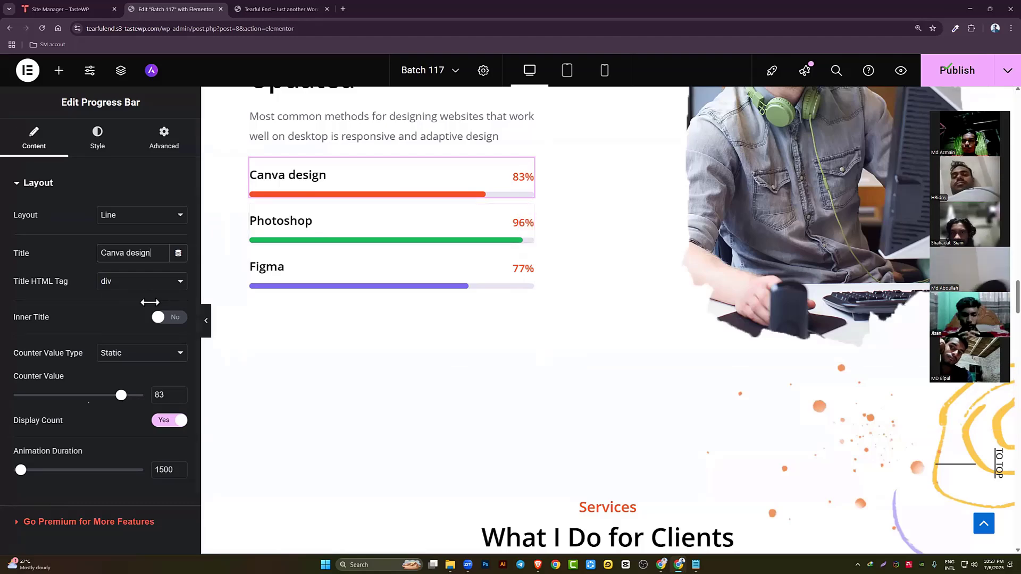
{"action": "scroll", "coordinate": [111, 323], "scroll_direction": "down", "scroll_amount": 2}
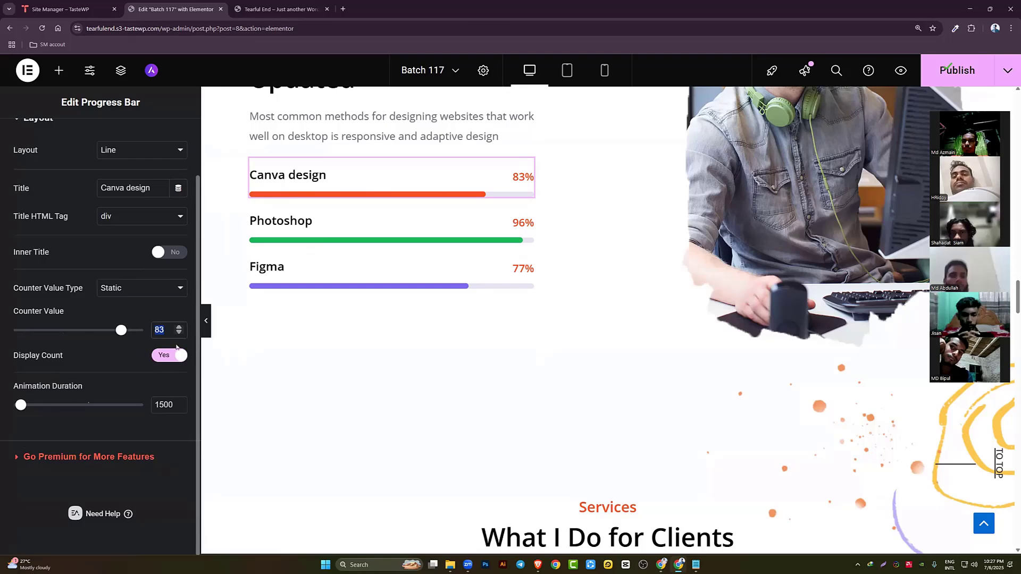
{"action": "type", "text": "90"}
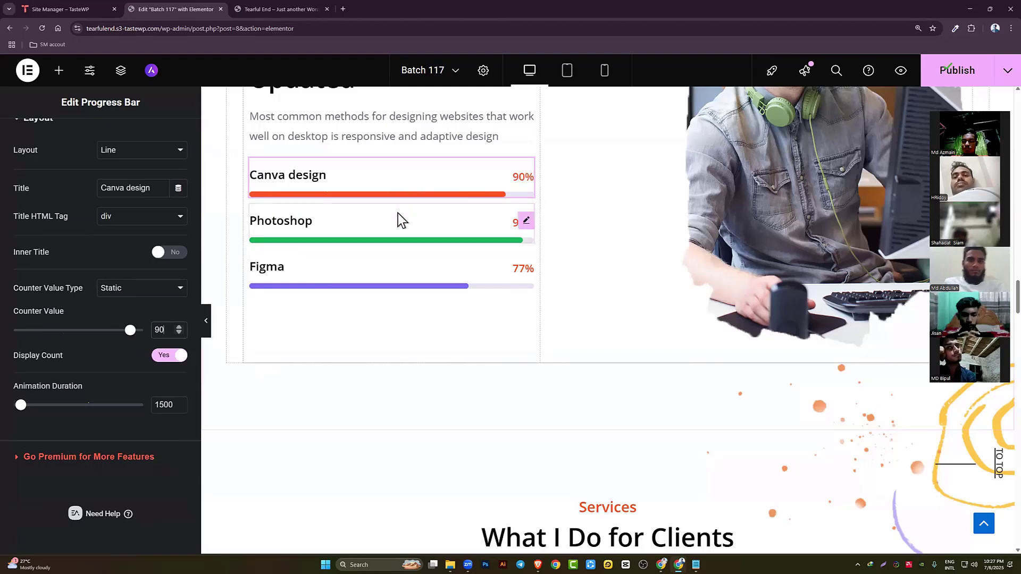
Change the fill colour of the Canva design progress bar to pink #F65DFF
{"action": "scroll", "coordinate": [151, 216], "scroll_direction": "up", "scroll_amount": 3}
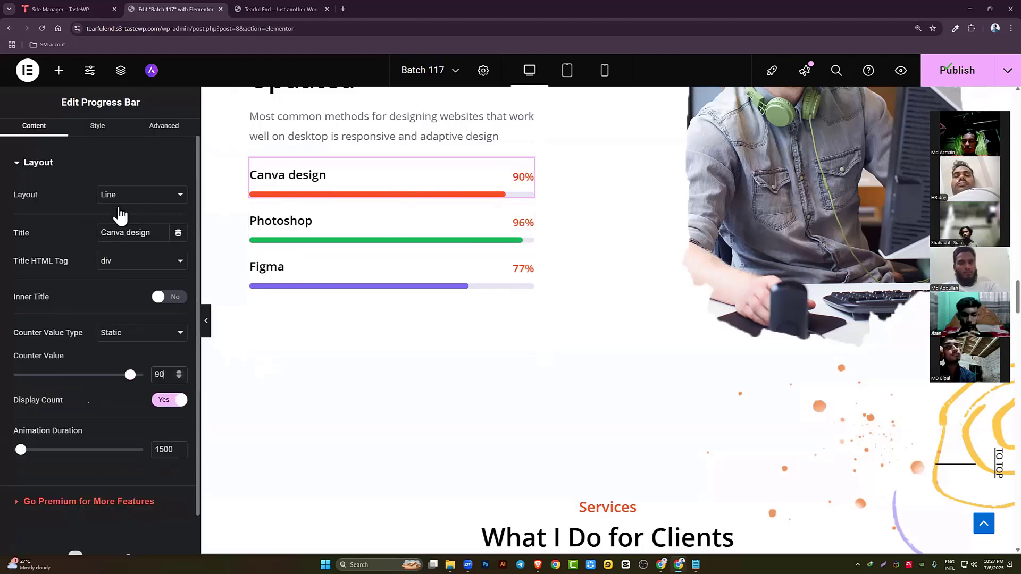
{"action": "left_click", "coordinate": [98, 145]}
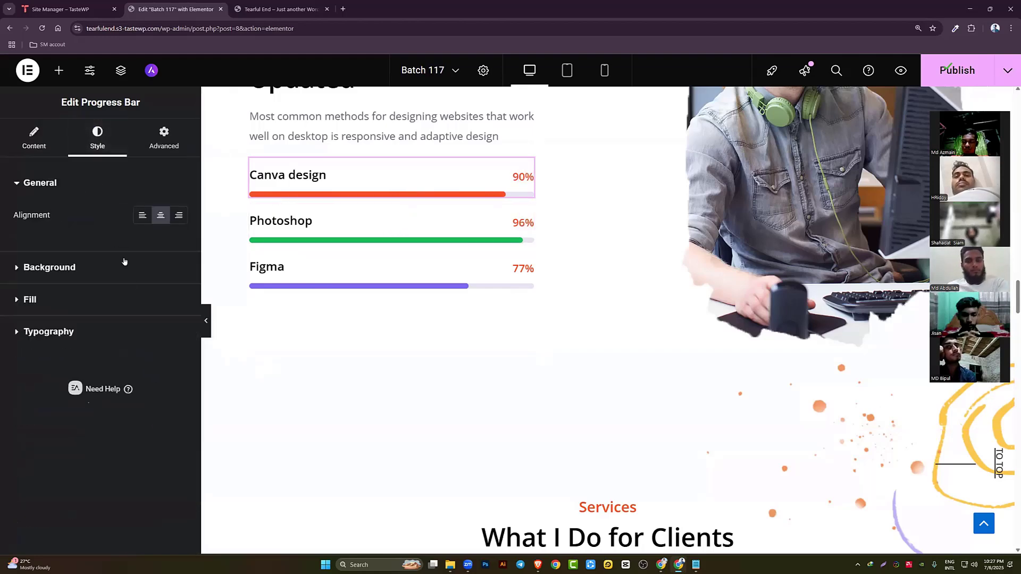
{"action": "left_click", "coordinate": [21, 301]}
{"action": "left_click", "coordinate": [177, 360]}
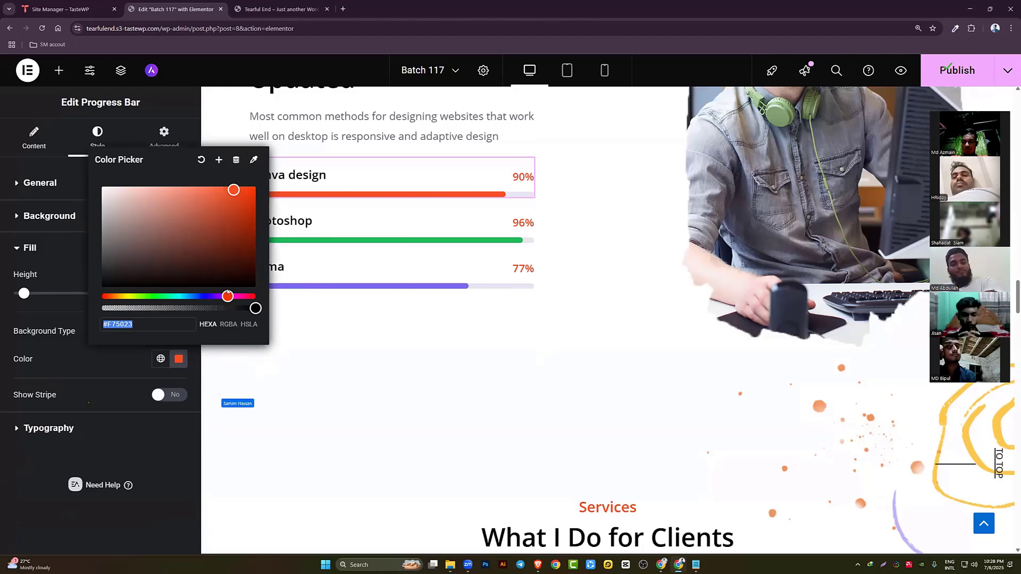
{"action": "mouse_move", "coordinate": [227, 294]}
{"action": "left_mouse_down"}
{"action": "mouse_move", "coordinate": [186, 296]}
{"action": "mouse_move", "coordinate": [229, 296]}
{"action": "left_mouse_up"}
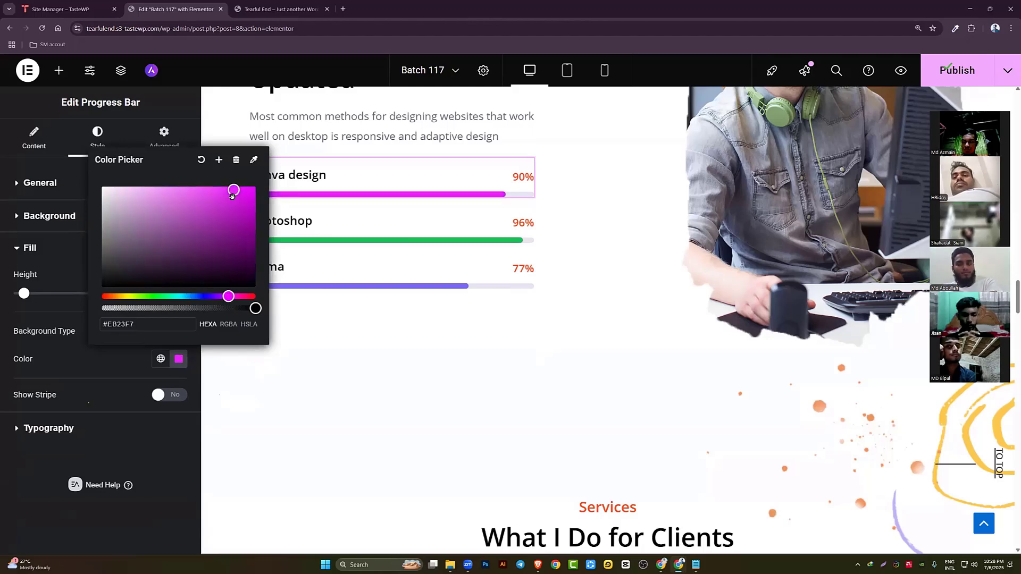
{"action": "left_click_drag", "start_coordinate": [232, 195], "coordinate": [198, 180]}
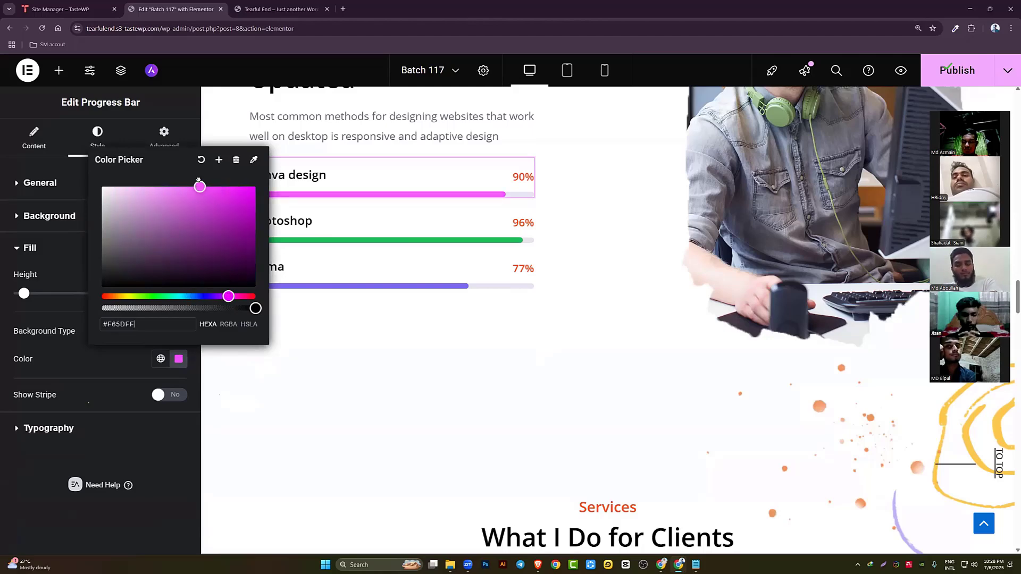
{"action": "left_click", "coordinate": [174, 447]}
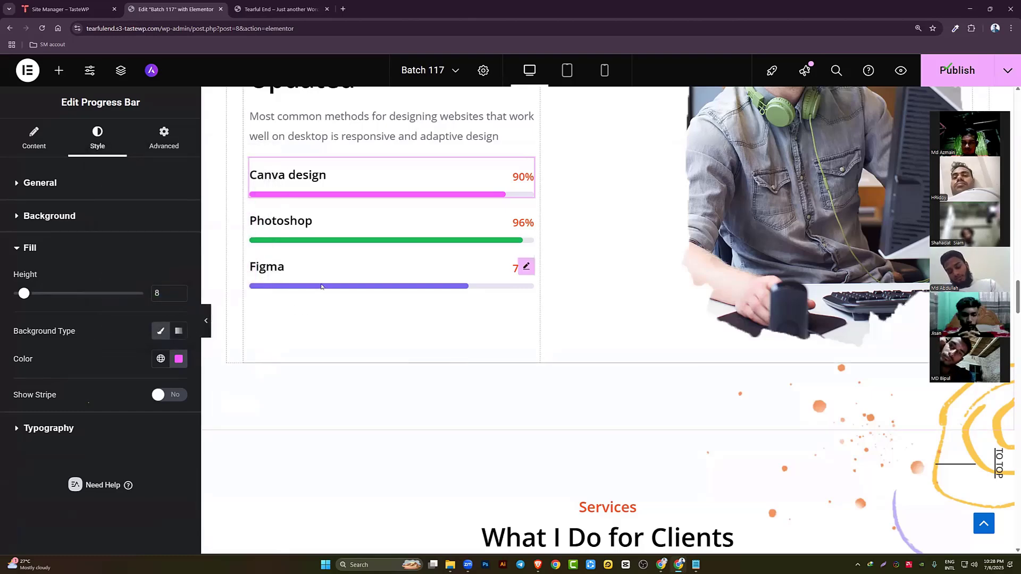
Open the settings of the Photoshop progress bar and those of the Figma progress bar
{"action": "left_click", "coordinate": [320, 238]}
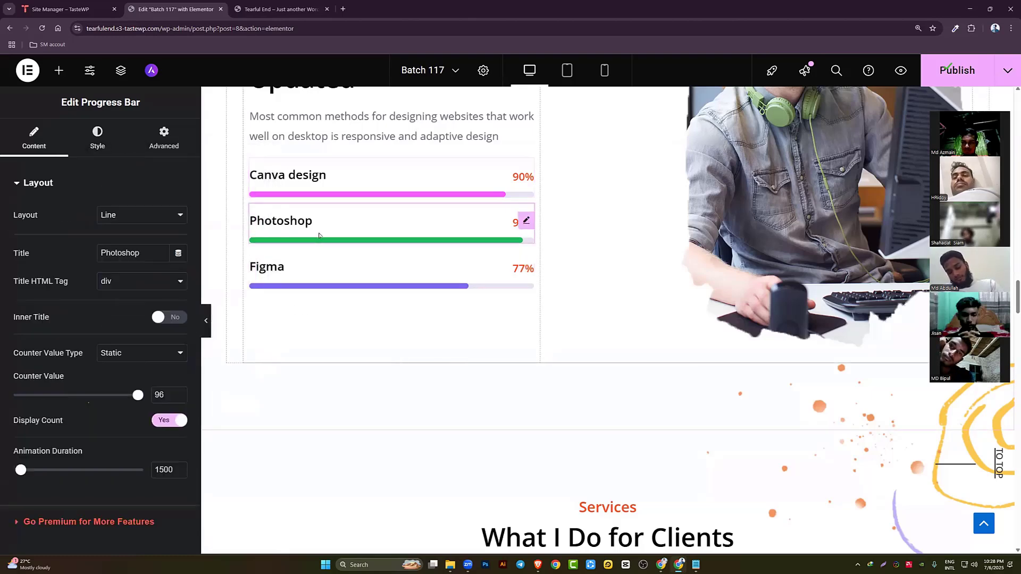
{"action": "left_click", "coordinate": [339, 276]}
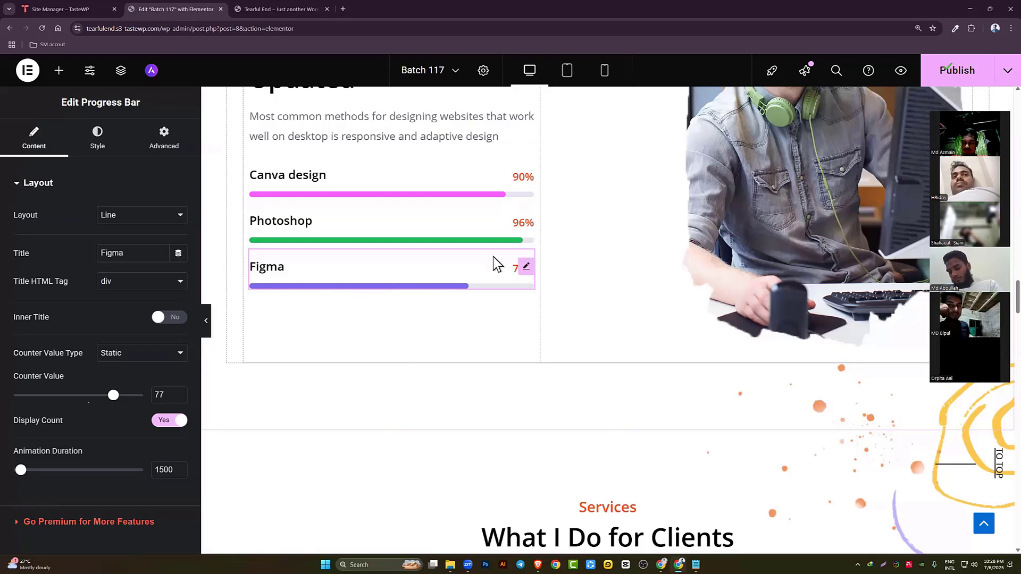
{"action": "scroll", "coordinate": [495, 263], "scroll_direction": "down", "scroll_amount": 5}
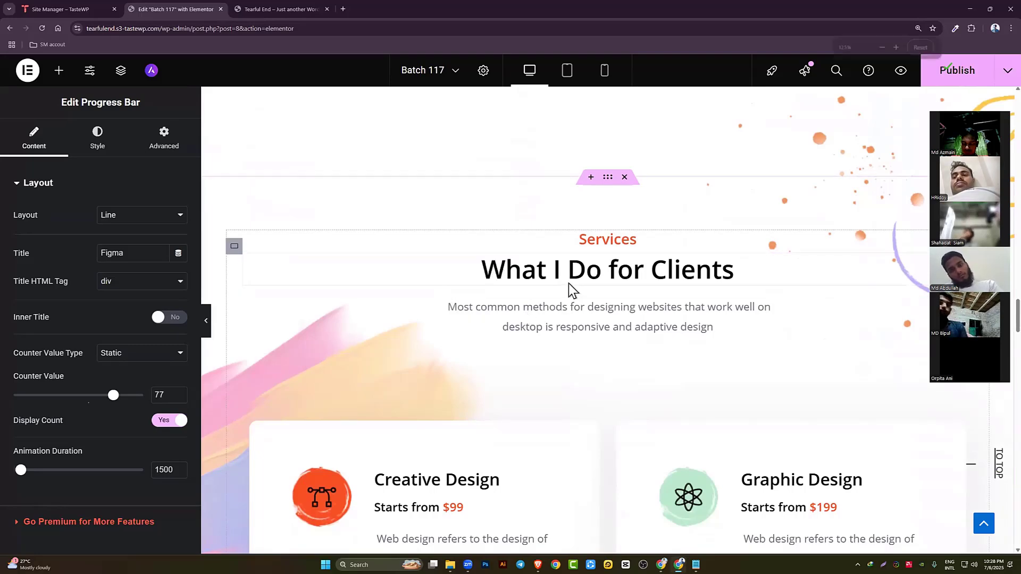
Retitle the "Creative Design" image box in the services section as "Canva Design"
{"action": "key", "text": "ctrl+minus"}
{"action": "scroll", "coordinate": [554, 273], "scroll_direction": "down", "scroll_amount": 4}
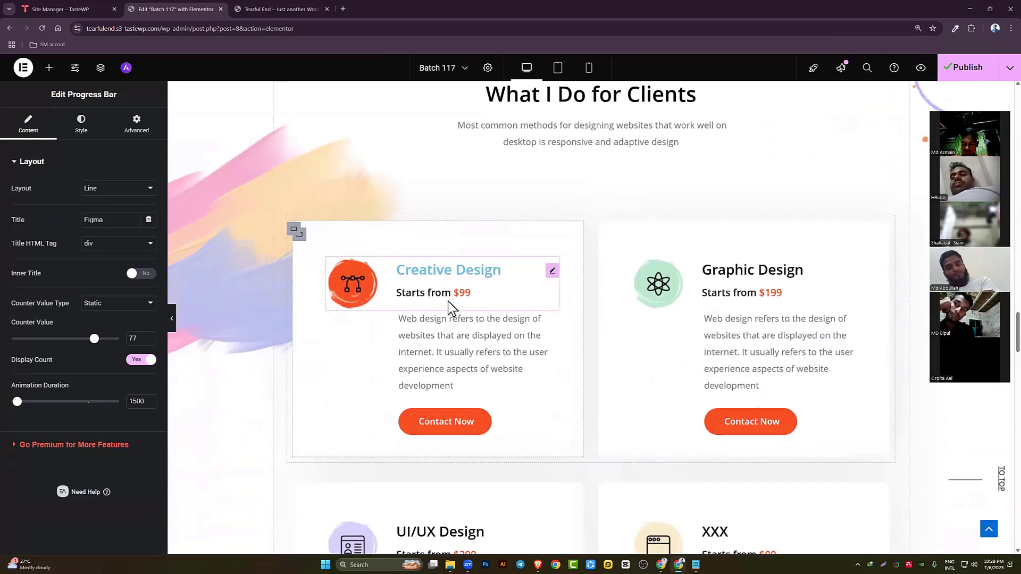
{"action": "key", "text": "ctrl+plus"}
{"action": "left_click", "coordinate": [461, 225]}
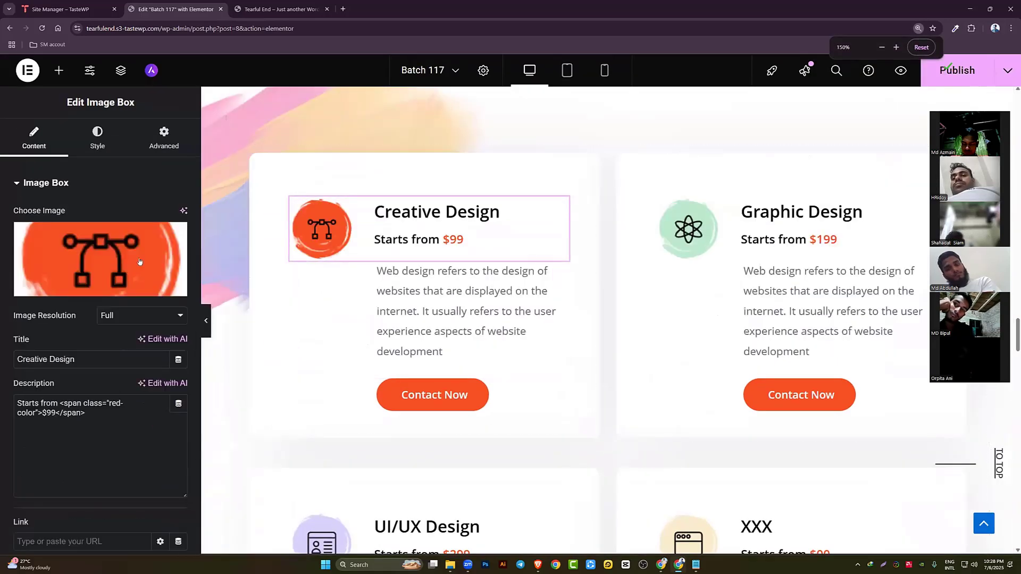
{"action": "left_click_drag", "start_coordinate": [67, 359], "coordinate": [1, 364]}
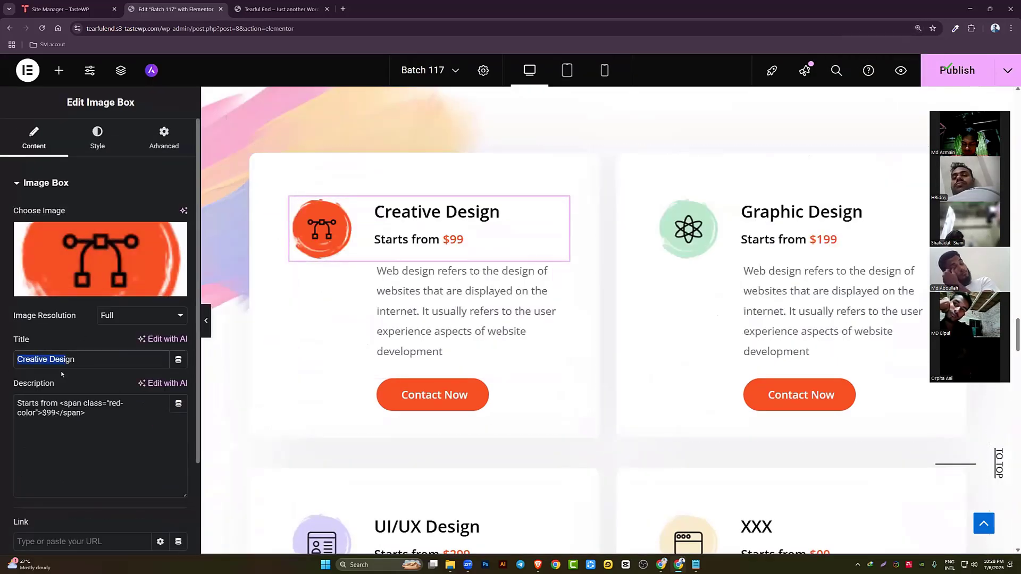
{"action": "left_click", "coordinate": [91, 358]}
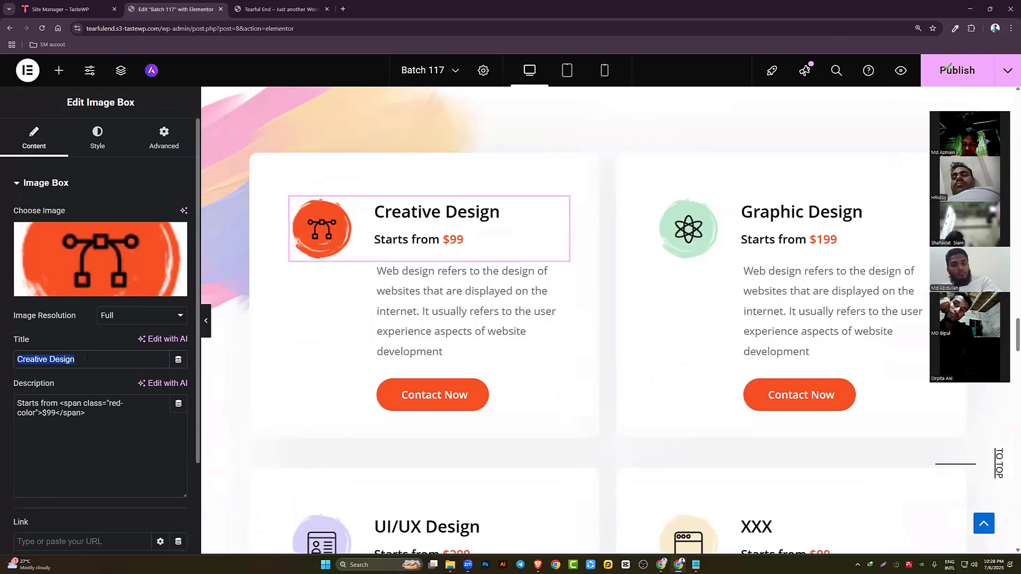
{"action": "type", "text": "Ca"}
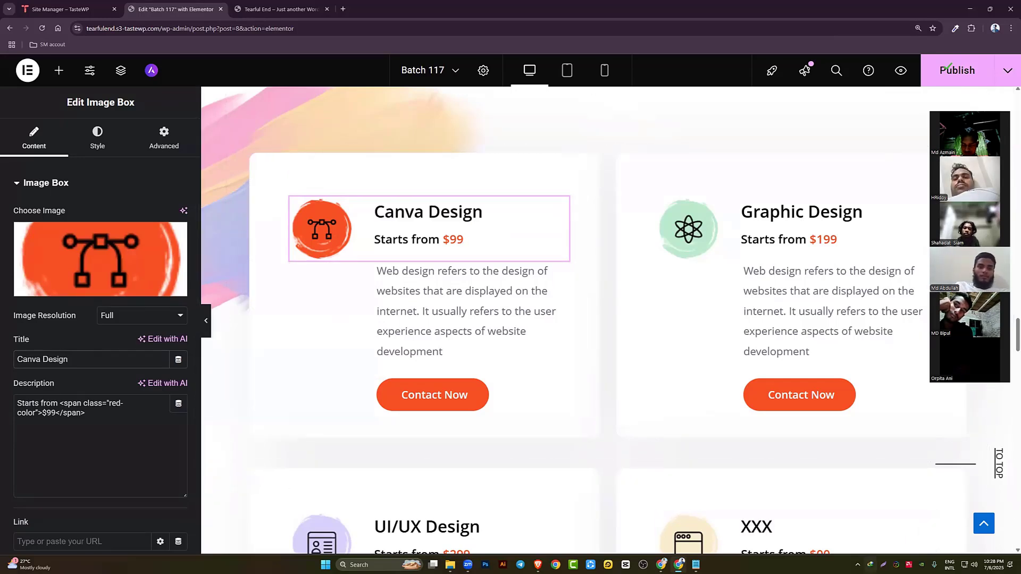
{"action": "left_click", "coordinate": [883, 565]}
{"action": "left_click_drag", "start_coordinate": [596, 378], "coordinate": [403, 122]}
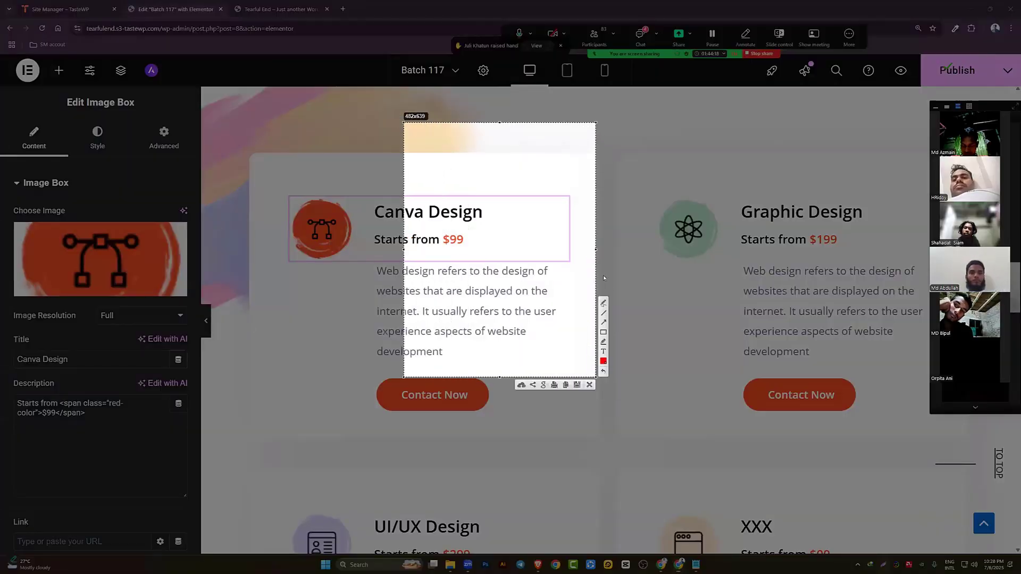
{"action": "left_click", "coordinate": [603, 323]}
{"action": "left_click_drag", "start_coordinate": [555, 320], "coordinate": [472, 243]}
{"action": "right_click", "coordinate": [537, 224]}
{"action": "left_click", "coordinate": [577, 281]}
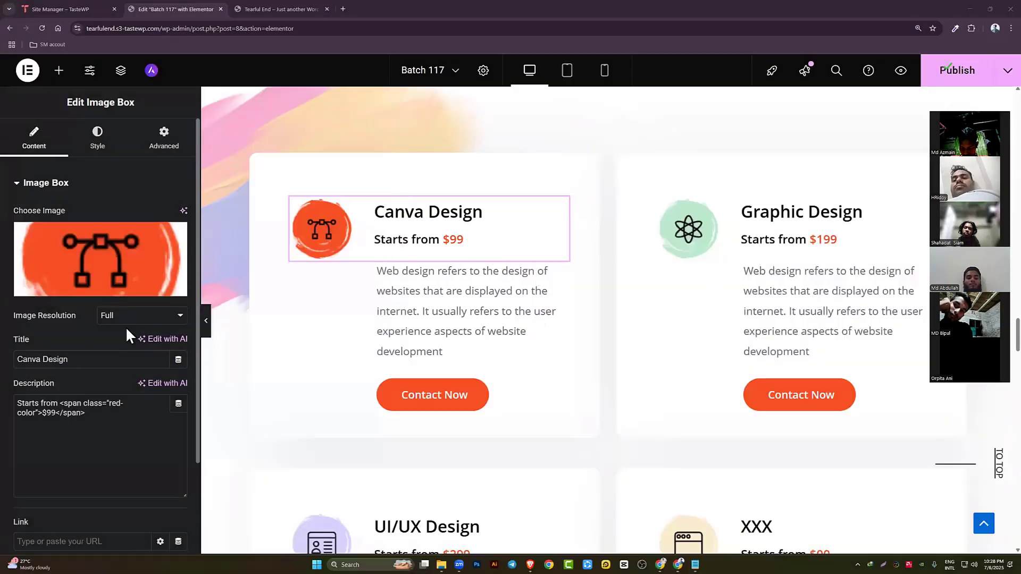
Set the starting price in the Canva Design image box description to $10, keeping the span markup around it
{"action": "left_click", "coordinate": [56, 413]}
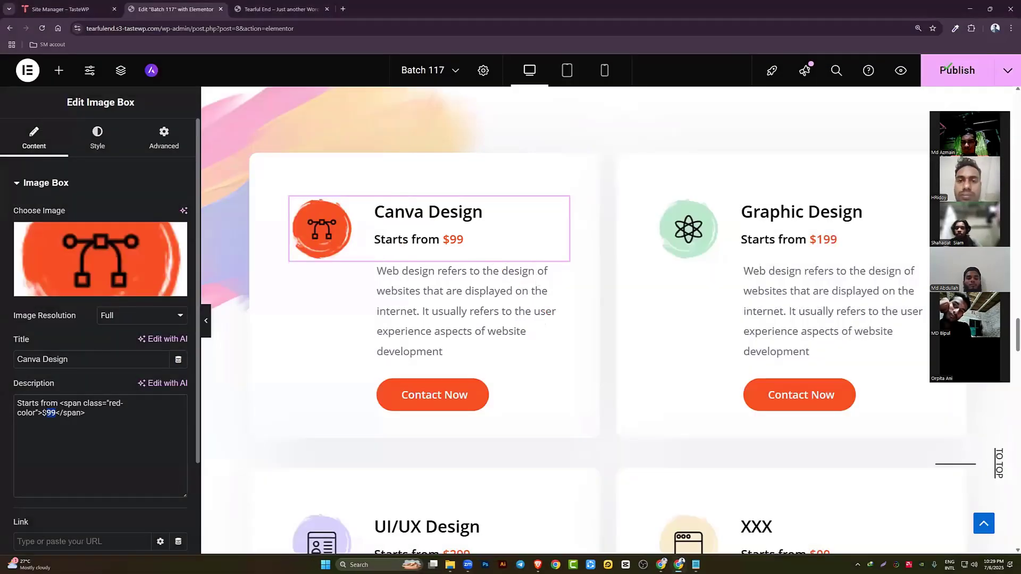
{"action": "key", "text": "BackSpace"}
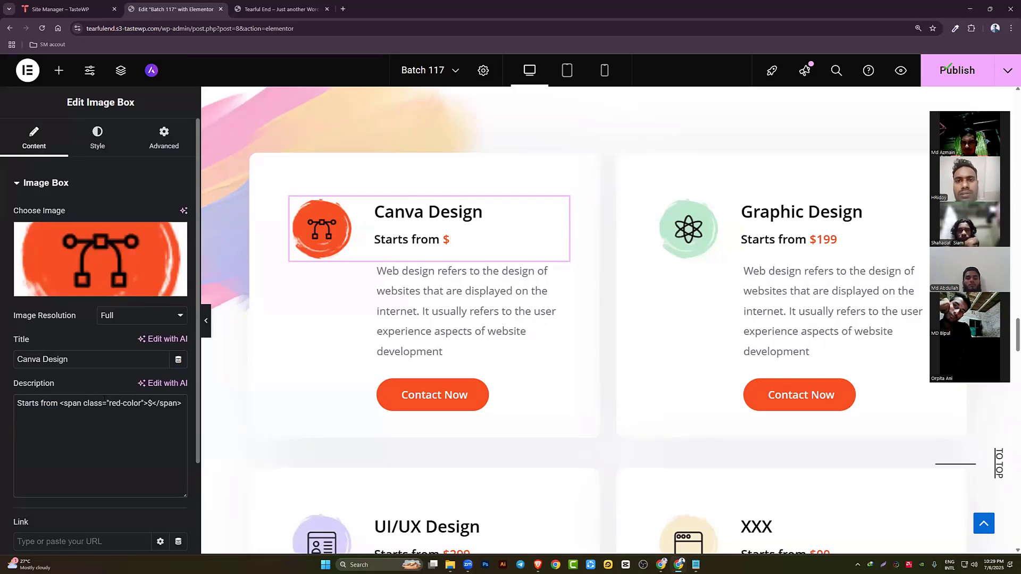
{"action": "type", "text": "10"}
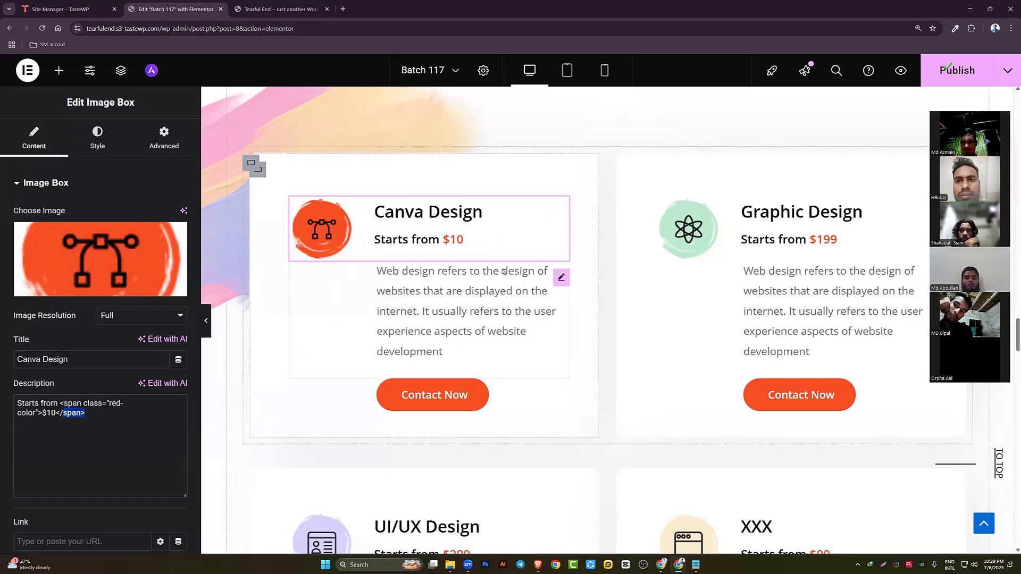
Try removing the closing span tag and the word "red" from the colour class in the Canva Design description
{"action": "key", "text": "BackSpace"}
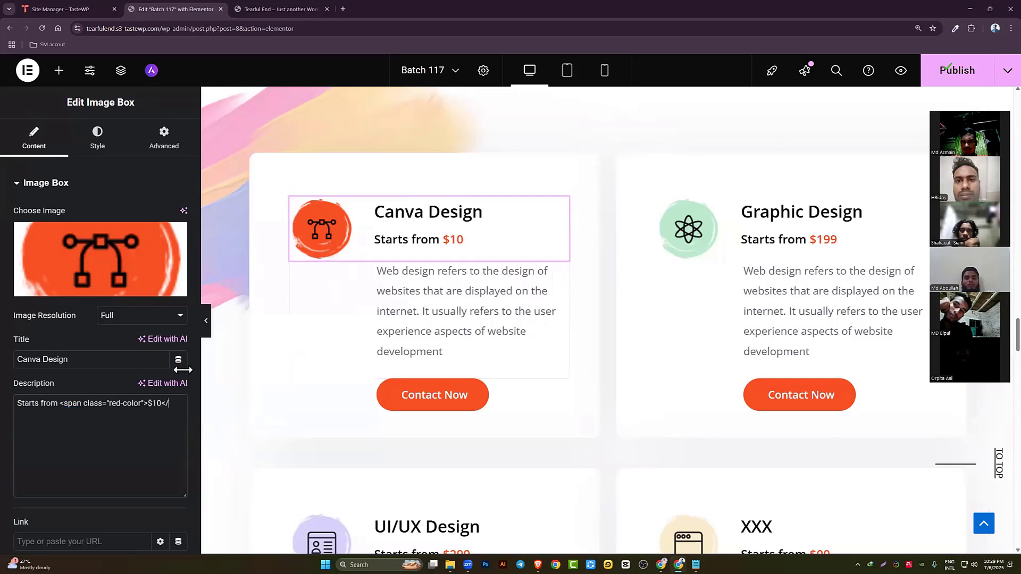
{"action": "key", "text": "BackSpace"}
{"action": "key", "text": "BackSpace"}
{"action": "key", "text": "BackSpace"}
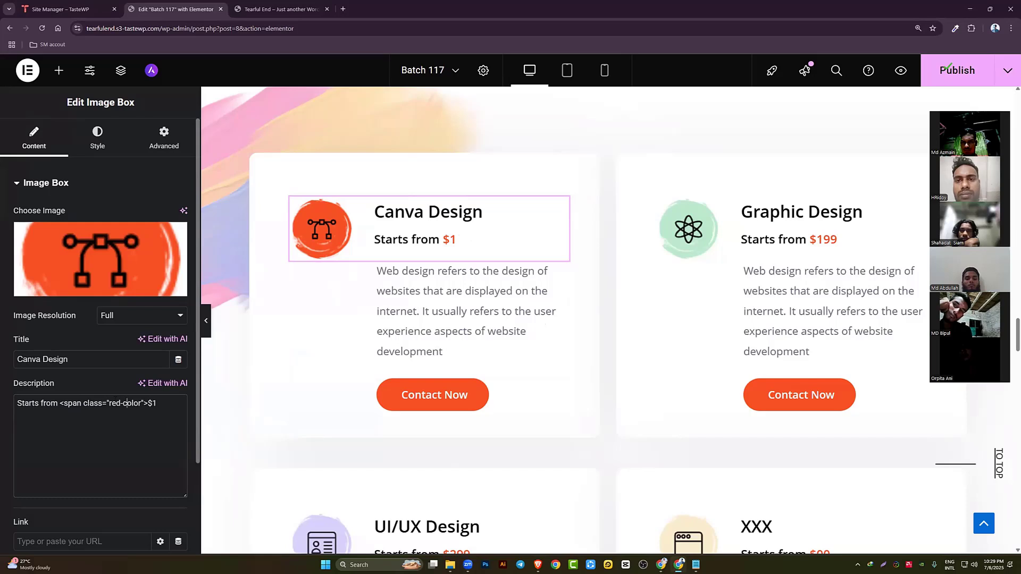
{"action": "double_click", "coordinate": [115, 403]}
{"action": "key", "text": "BackSpace"}
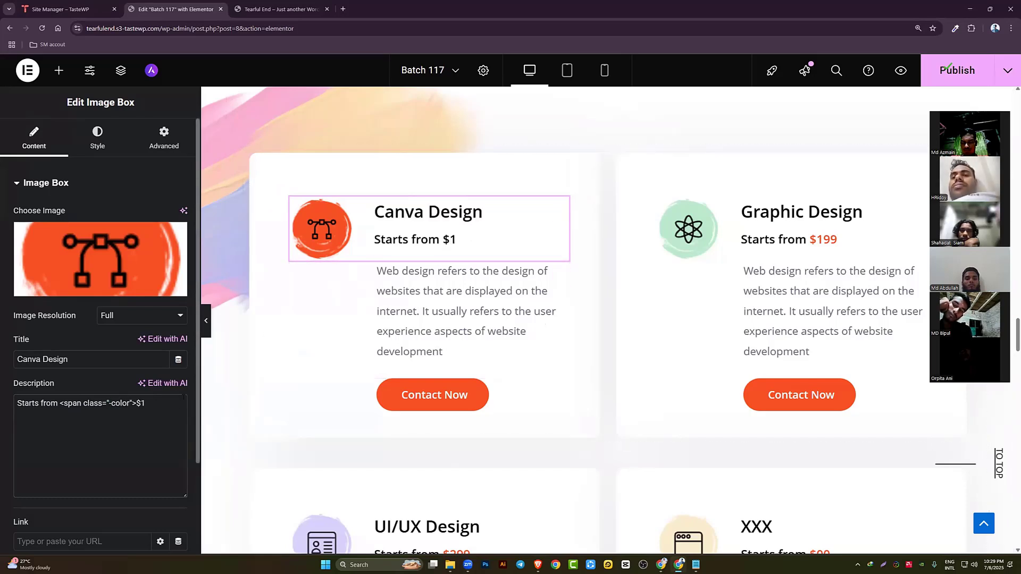
{"action": "key", "text": "BackSpace"}
{"action": "type", "text": "0"}
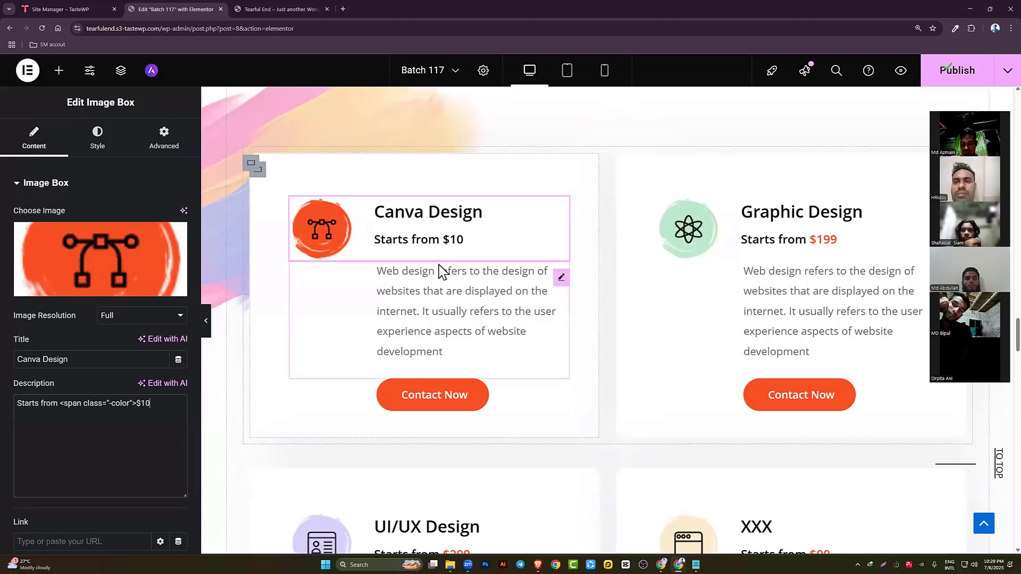
{"action": "key", "text": "BackSpace"}
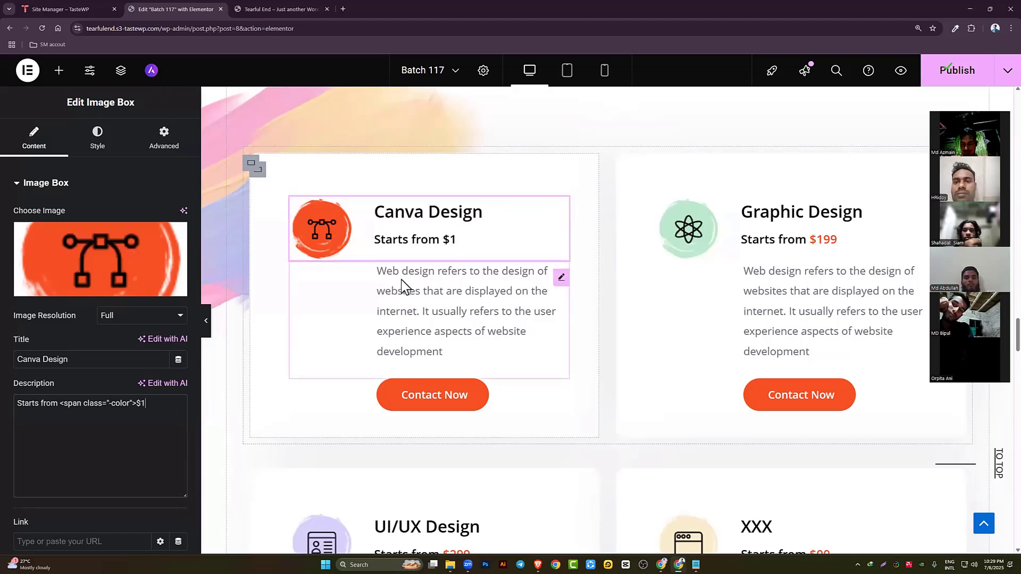
Undo the edits to the span tag and colour class in the Canva Design price description
{"action": "key", "text": "ctrl+z"}
{"action": "key", "text": "ctrl+z"}
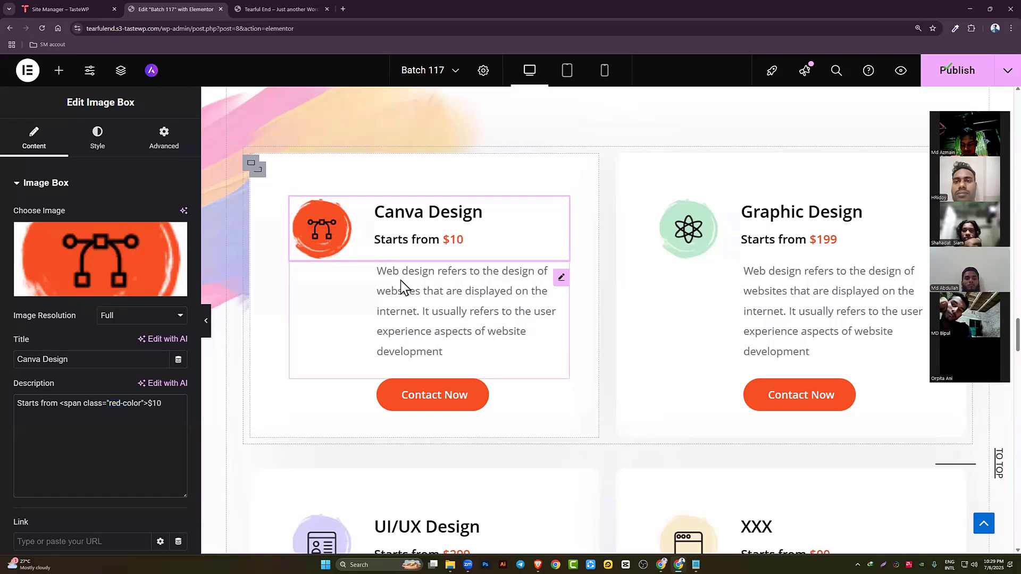
{"action": "key", "text": "ctrl+z"}
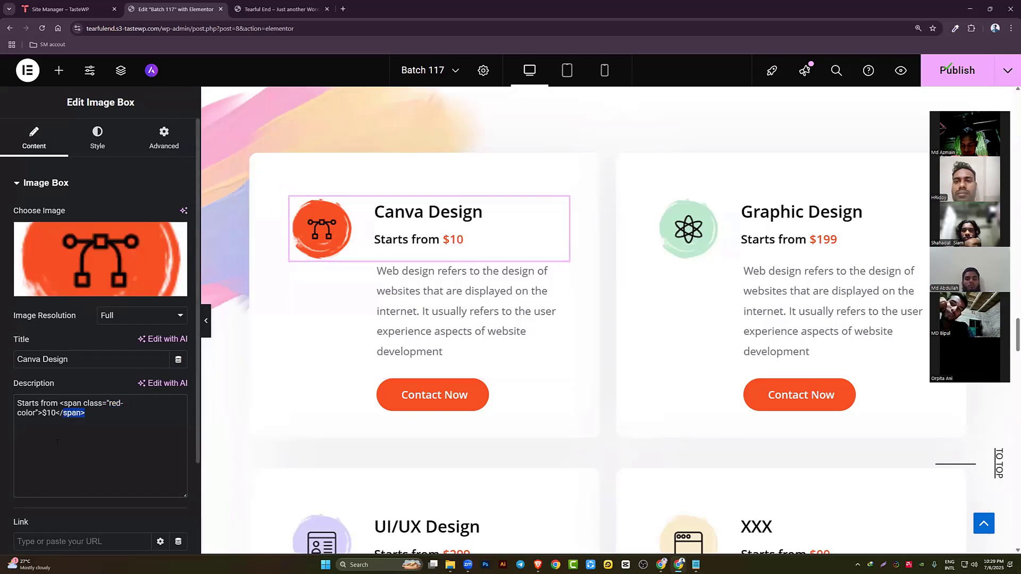
{"action": "left_click", "coordinate": [111, 427]}
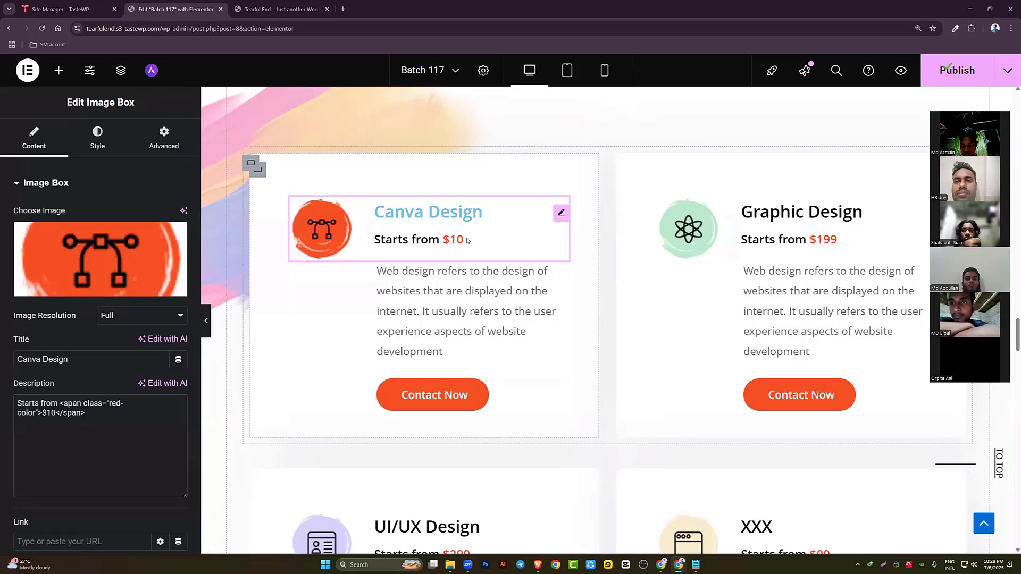
Review the remaining service cards and the "What My Clients Say" testimonials section further down the page
{"action": "scroll", "coordinate": [225, 291], "scroll_direction": "down", "scroll_amount": 1}
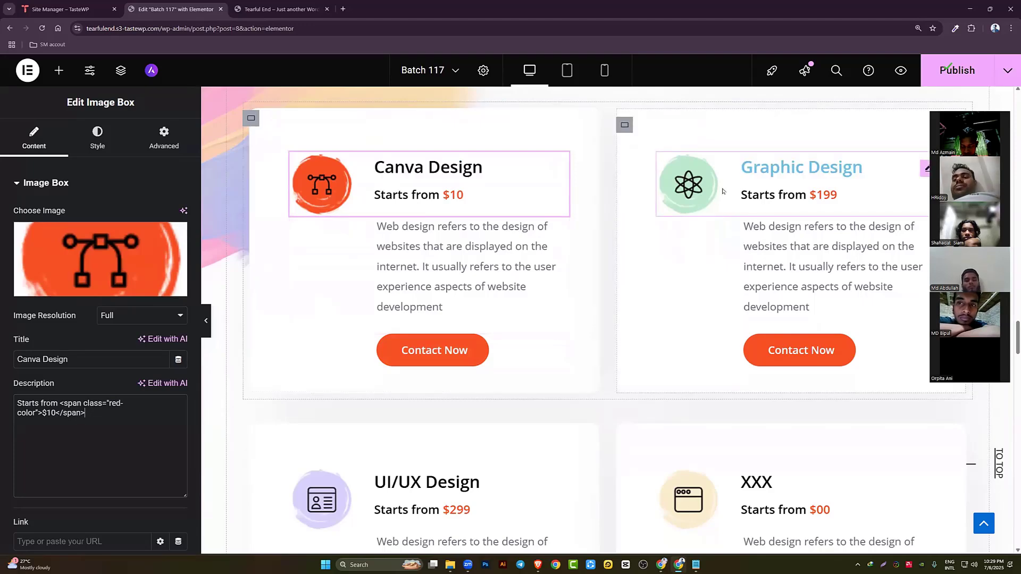
{"action": "scroll", "coordinate": [601, 209], "scroll_direction": "down", "scroll_amount": 3}
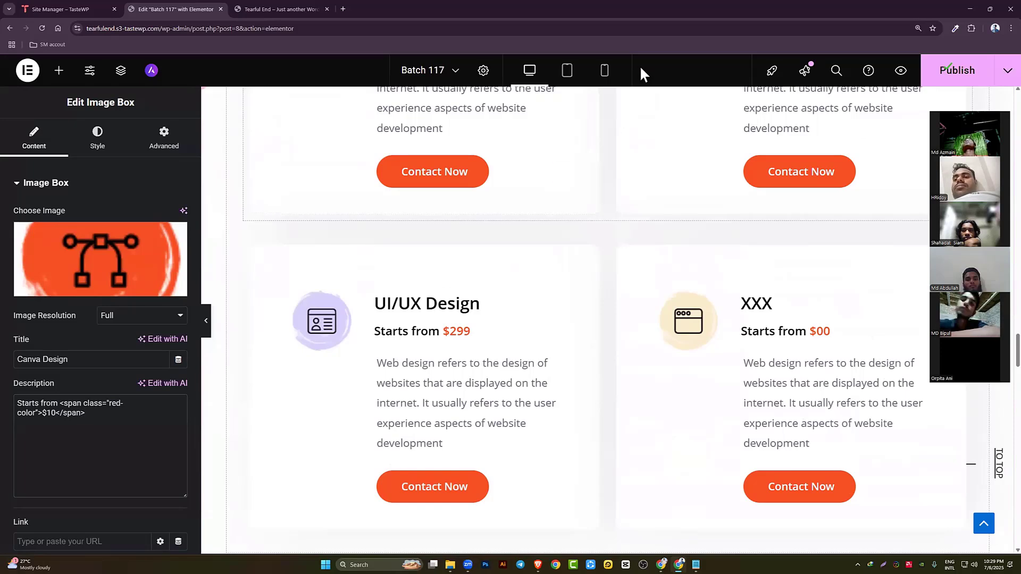
{"action": "scroll", "coordinate": [511, 197], "scroll_direction": "down", "scroll_amount": 1}
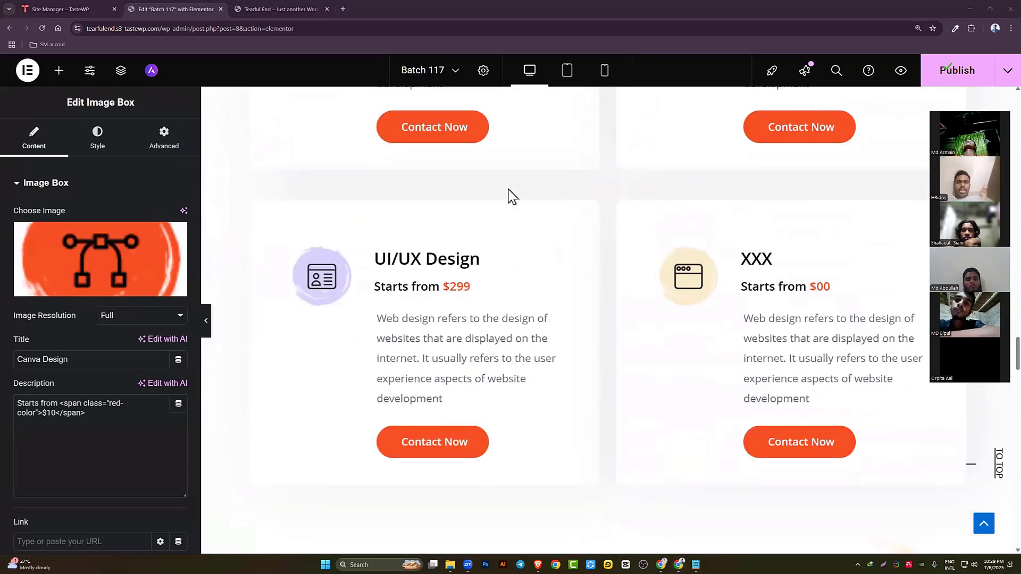
{"action": "scroll", "coordinate": [494, 218], "scroll_direction": "up", "scroll_amount": 7}
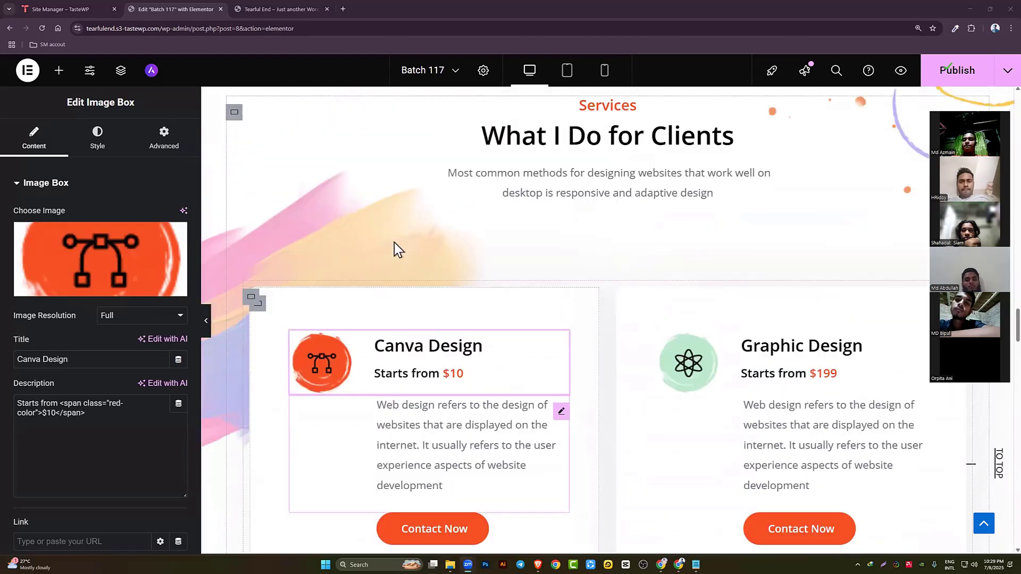
{"action": "scroll", "coordinate": [394, 243], "scroll_direction": "down", "scroll_amount": 3}
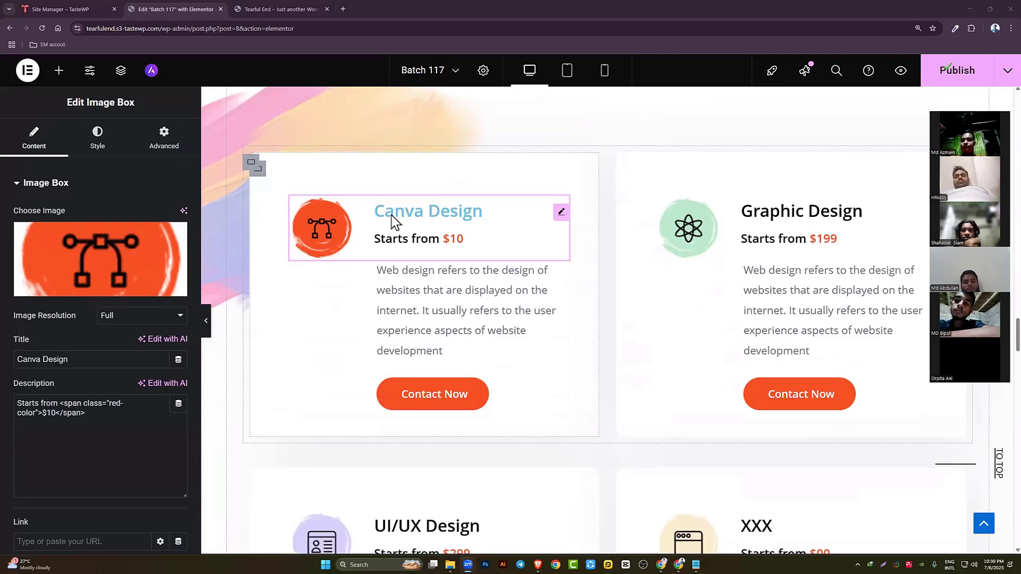
{"action": "scroll", "coordinate": [390, 218], "scroll_direction": "down", "scroll_amount": 10}
{"action": "scroll", "coordinate": [381, 228], "scroll_direction": "down", "scroll_amount": 3}
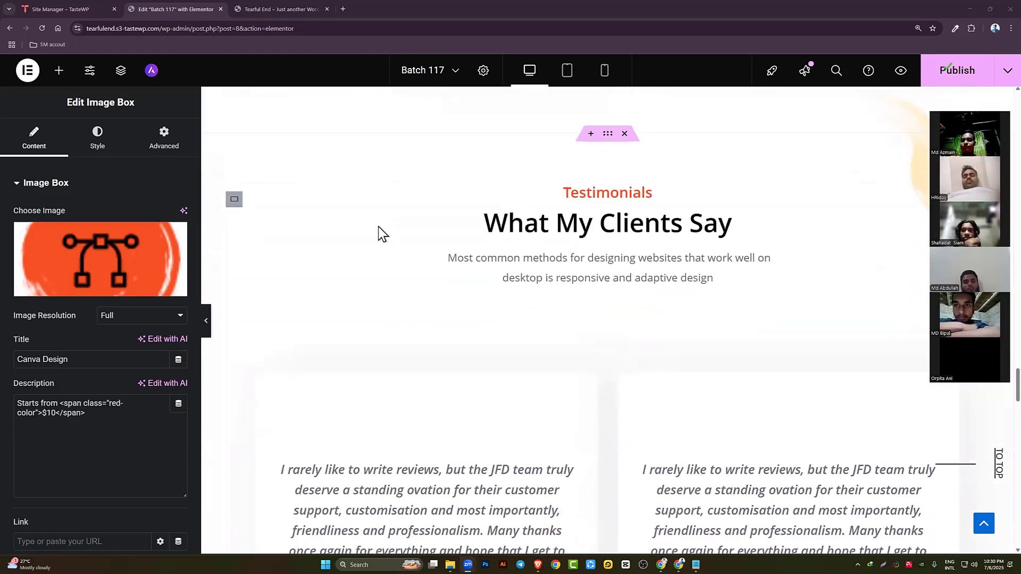
{"action": "scroll", "coordinate": [540, 228], "scroll_direction": "down", "scroll_amount": 5}
{"action": "scroll", "coordinate": [505, 234], "scroll_direction": "up", "scroll_amount": 5}
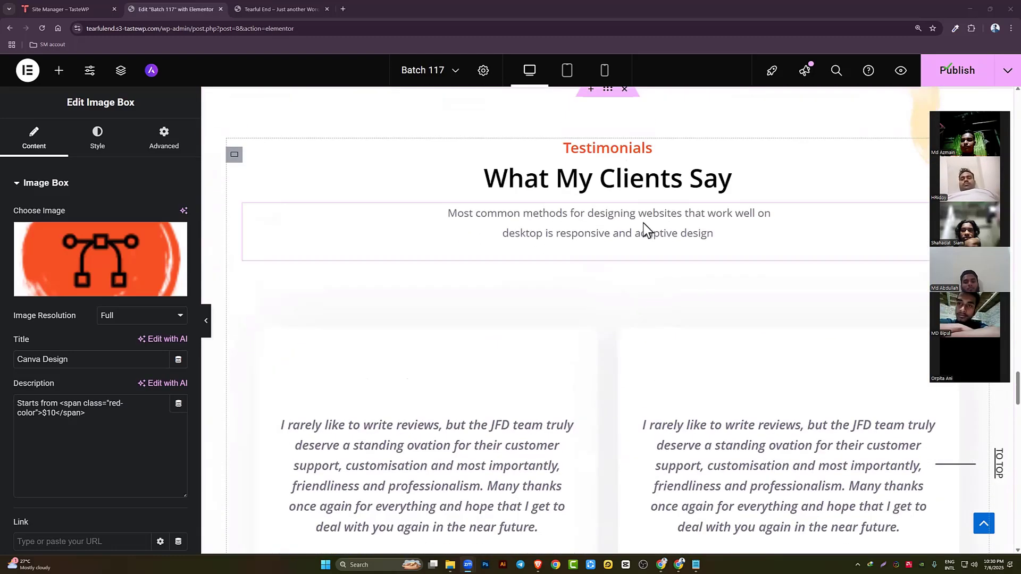
{"action": "scroll", "coordinate": [537, 241], "scroll_direction": "down", "scroll_amount": 1}
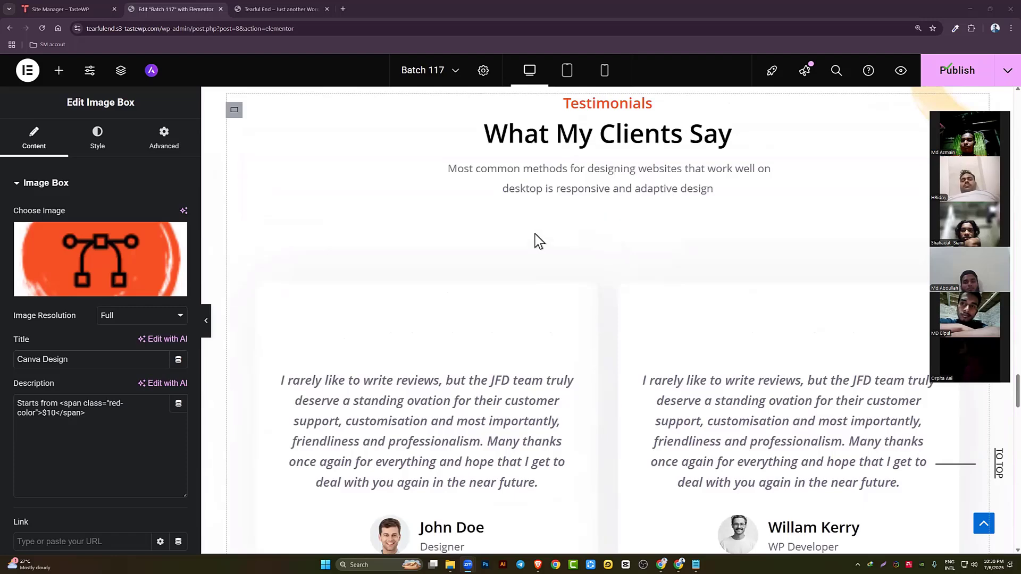
Examine the "What My Clients Say" heading, the testimonials, the client logo images and the "I Want To Hear From You" heading
{"action": "scroll", "coordinate": [611, 182], "scroll_direction": "up", "scroll_amount": 1}
{"action": "left_click", "coordinate": [665, 197]}
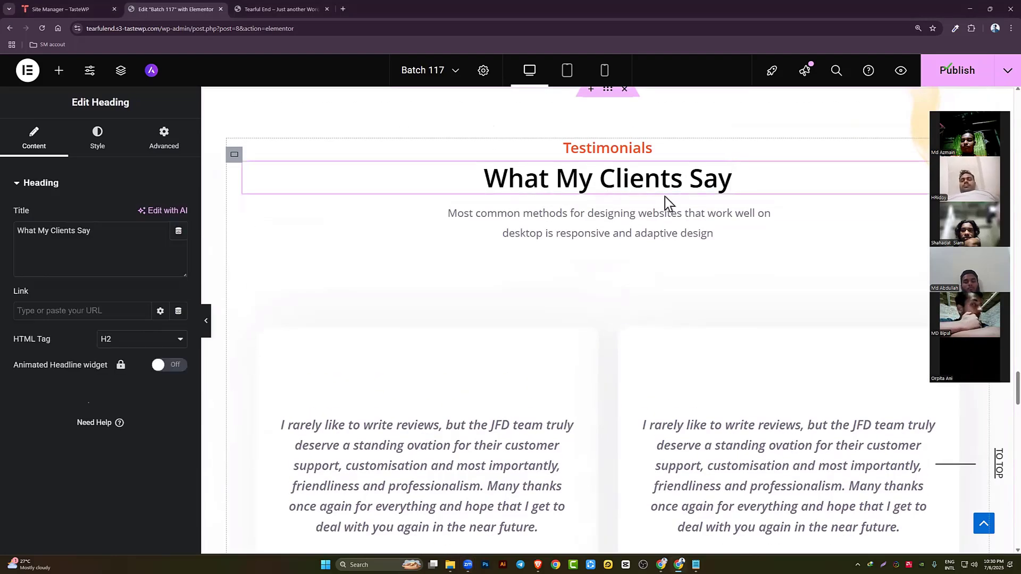
{"action": "scroll", "coordinate": [664, 197], "scroll_direction": "down", "scroll_amount": 4}
{"action": "scroll", "coordinate": [613, 202], "scroll_direction": "down", "scroll_amount": 6}
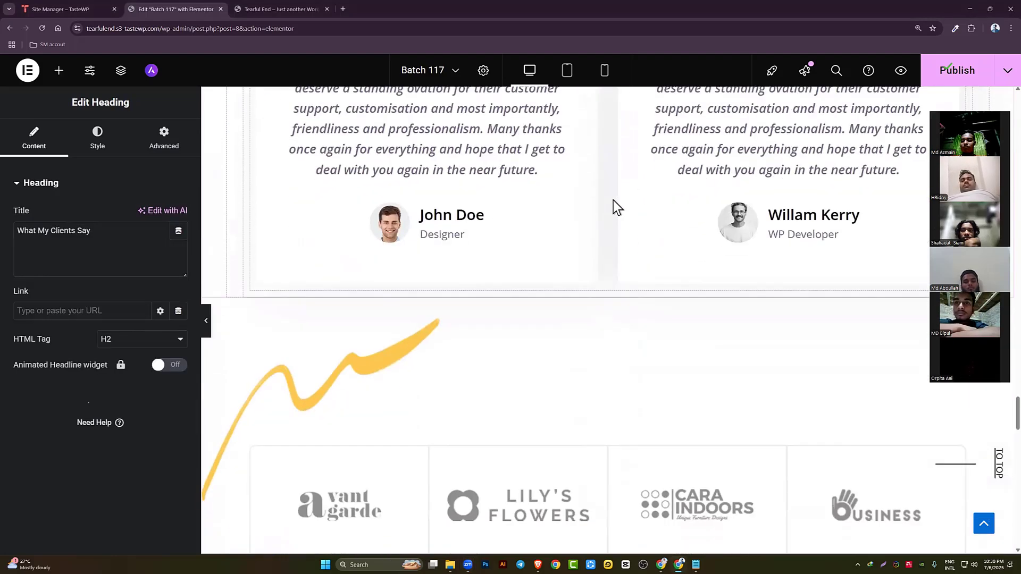
{"action": "scroll", "coordinate": [614, 200], "scroll_direction": "down", "scroll_amount": 3}
{"action": "left_click", "coordinate": [515, 208]}
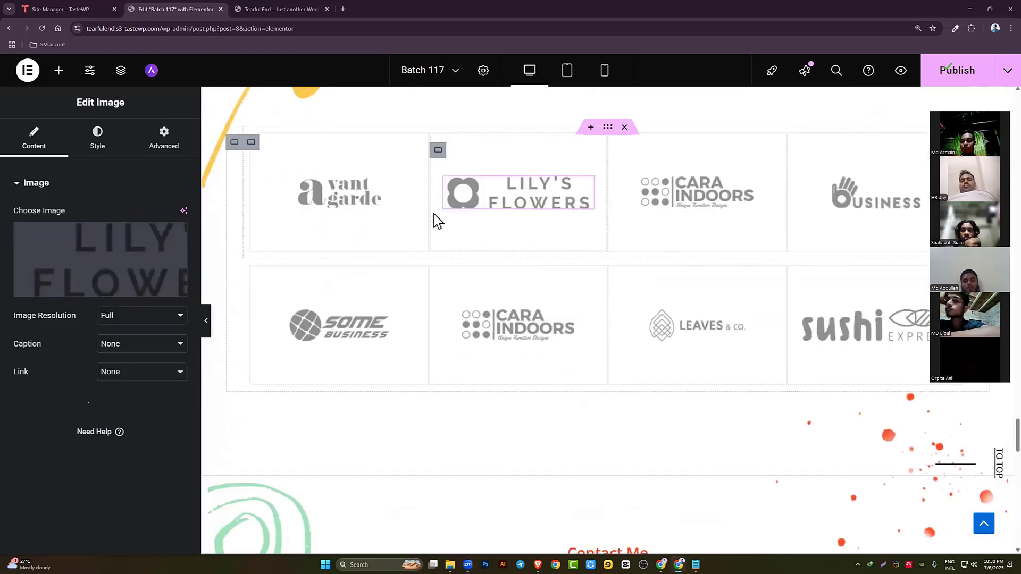
{"action": "left_click", "coordinate": [374, 197]}
{"action": "left_click", "coordinate": [751, 202]}
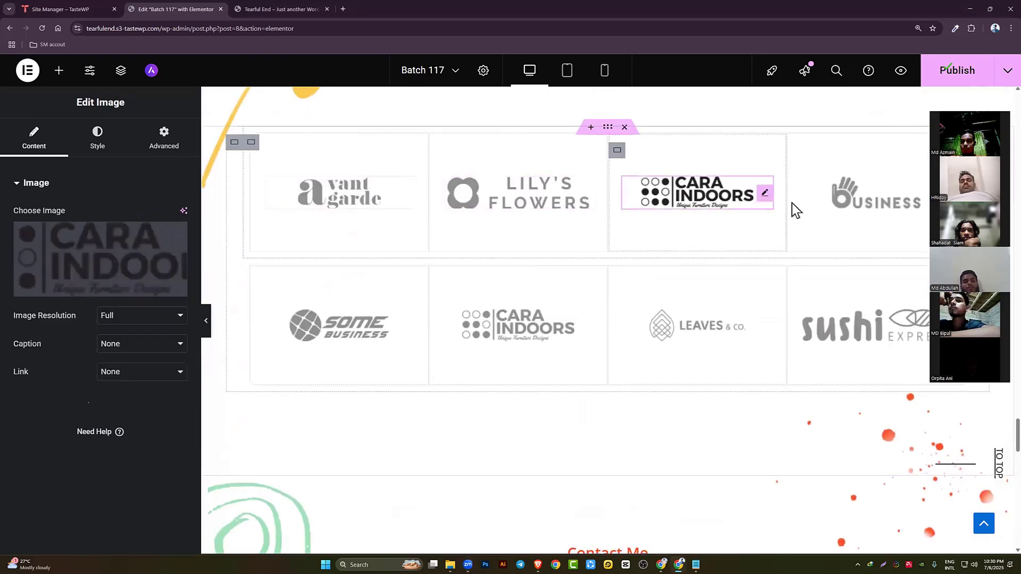
{"action": "left_click", "coordinate": [830, 199]}
{"action": "scroll", "coordinate": [637, 264], "scroll_direction": "down", "scroll_amount": 7}
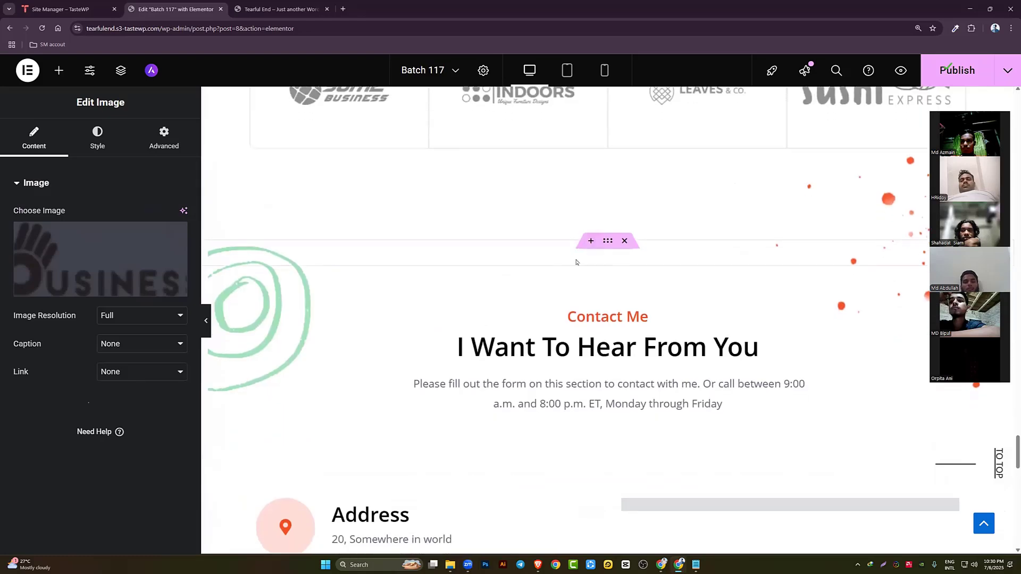
{"action": "left_click", "coordinate": [593, 208]}
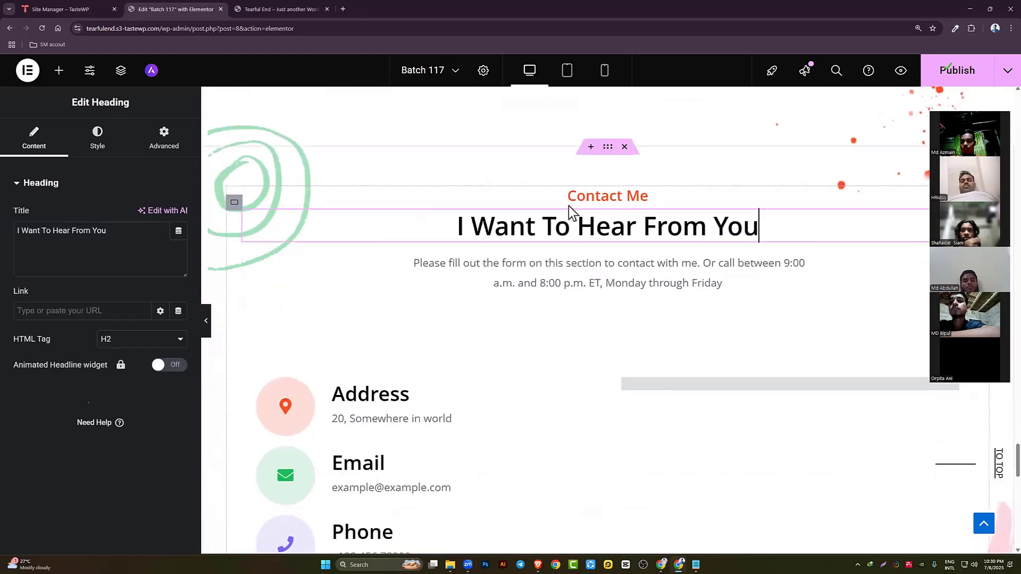
Replace the placeholder description of the Address icon box in the contact section with the owner's address
{"action": "scroll", "coordinate": [570, 208], "scroll_direction": "down", "scroll_amount": 1}
{"action": "scroll", "coordinate": [570, 210], "scroll_direction": "down", "scroll_amount": 3}
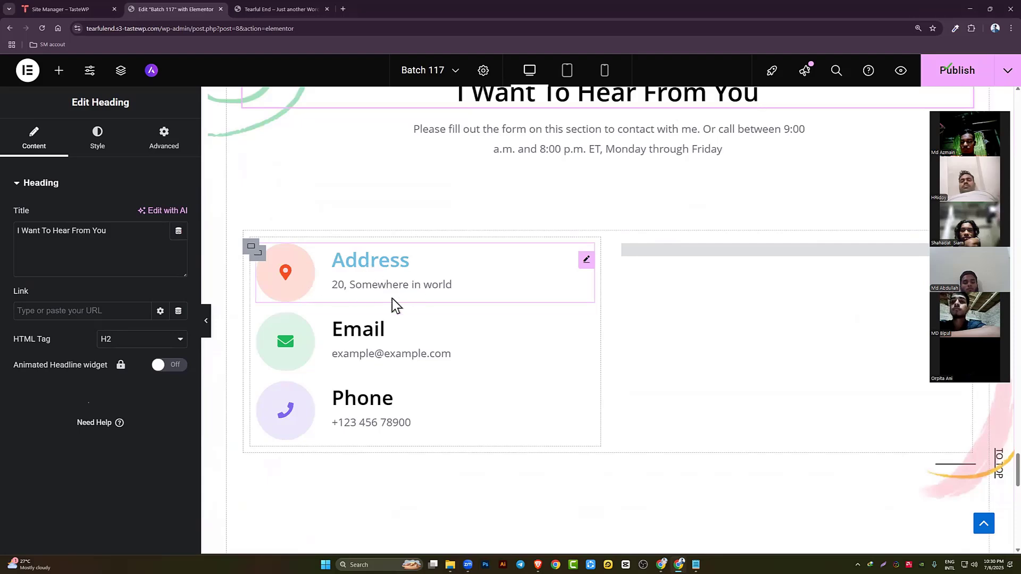
{"action": "left_click", "coordinate": [420, 291]}
{"action": "mouse_move", "coordinate": [126, 294]}
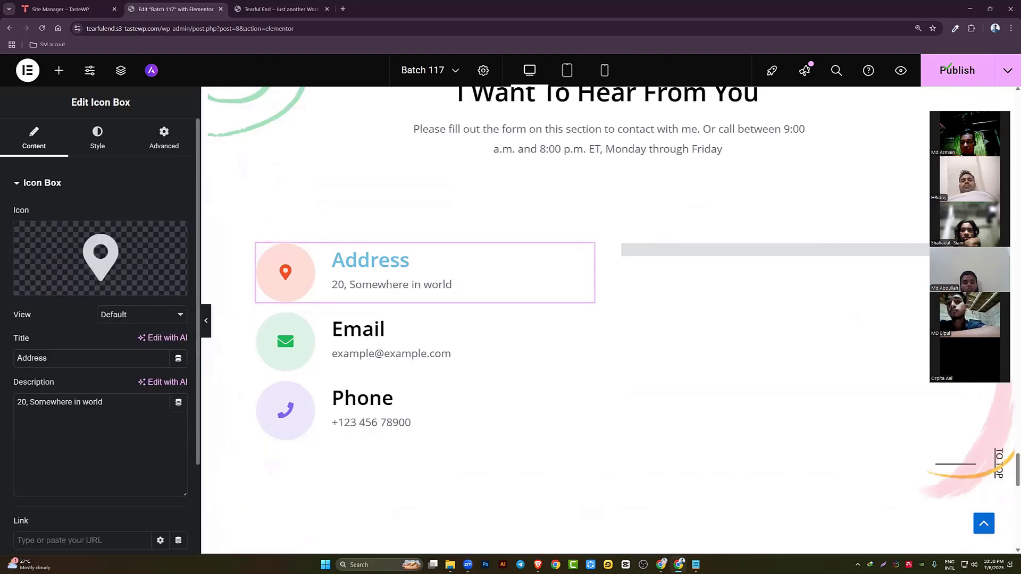
{"action": "left_click_drag", "start_coordinate": [129, 405], "coordinate": [2, 415]}
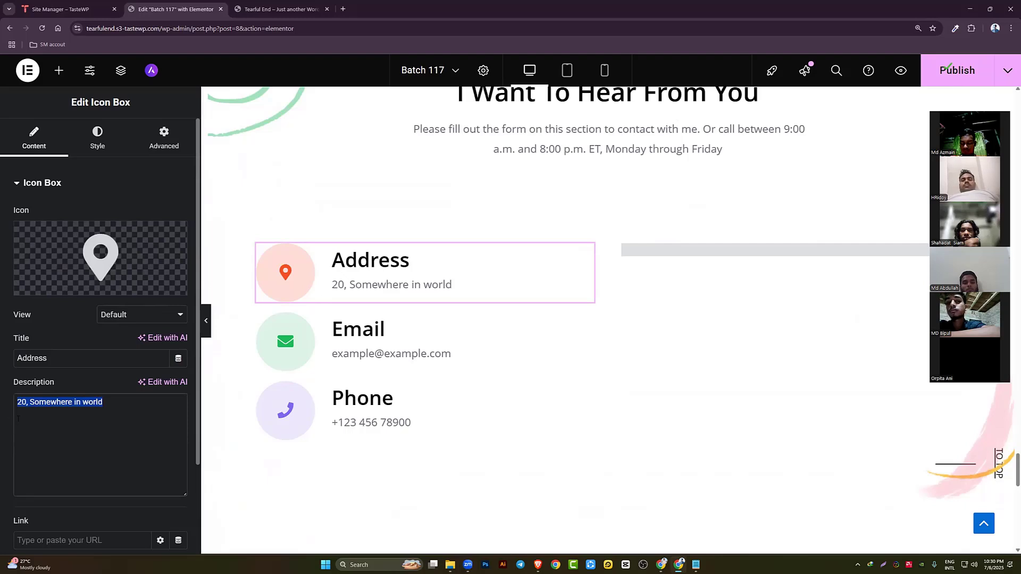
{"action": "type", "text": "Magura, Mohammadpur"}
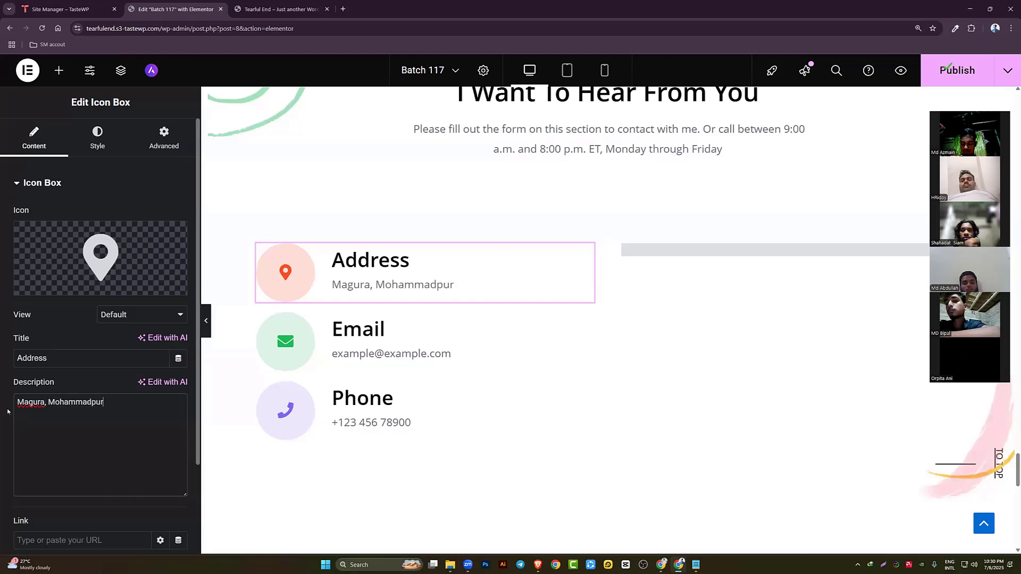
Inspect the Email and Phone icon boxes and the embedded map beneath the contact details
{"action": "left_click", "coordinate": [403, 332]}
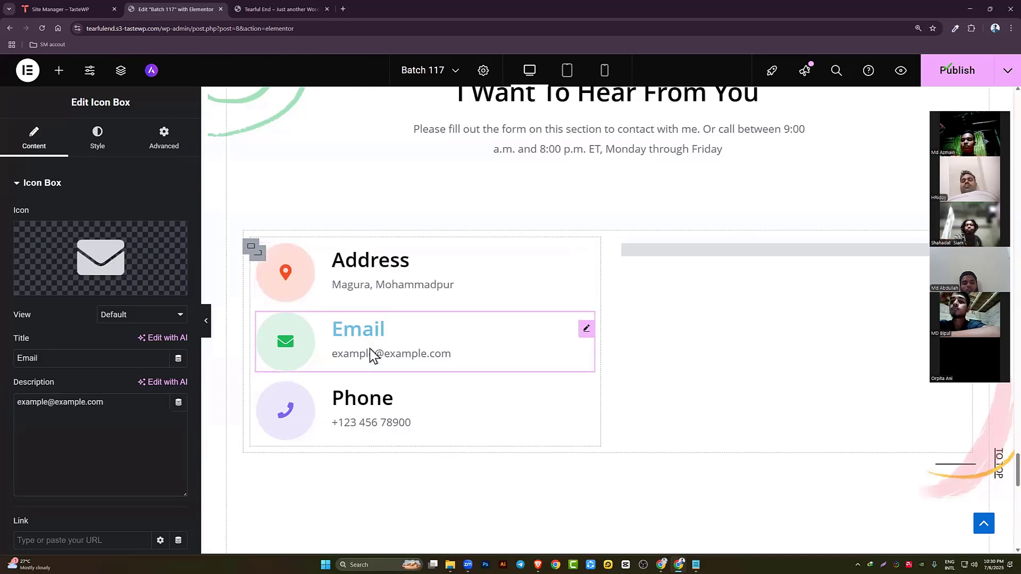
{"action": "left_click", "coordinate": [389, 411]}
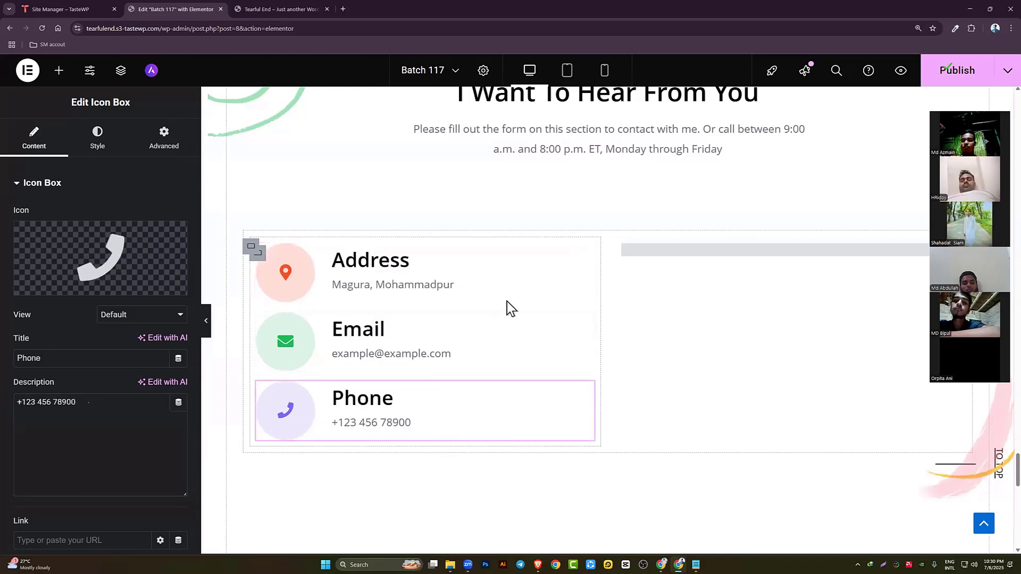
{"action": "scroll", "coordinate": [492, 296], "scroll_direction": "down", "scroll_amount": 3}
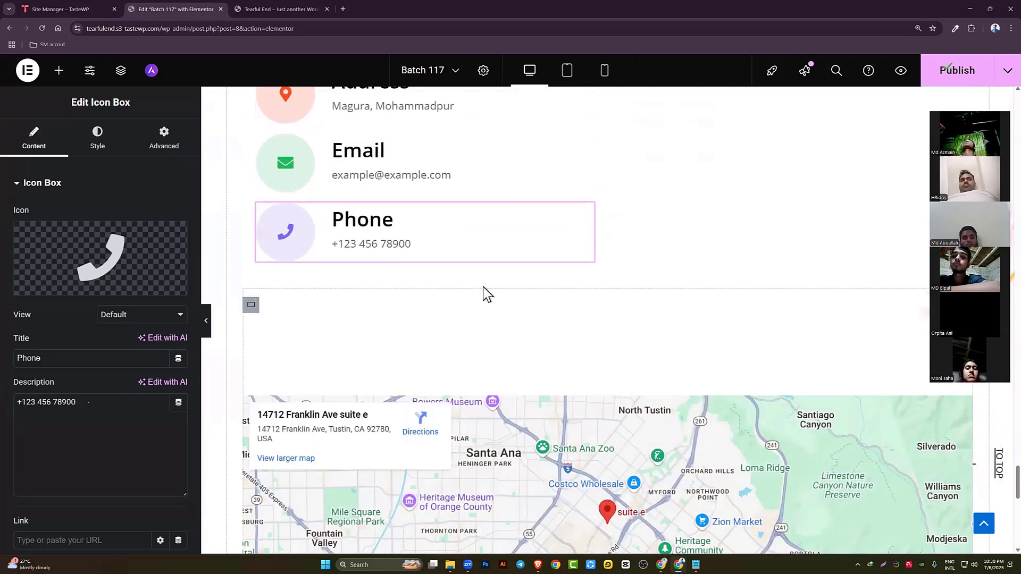
{"action": "key", "text": "ctrl+minus"}
{"action": "scroll", "coordinate": [483, 275], "scroll_direction": "down", "scroll_amount": 5}
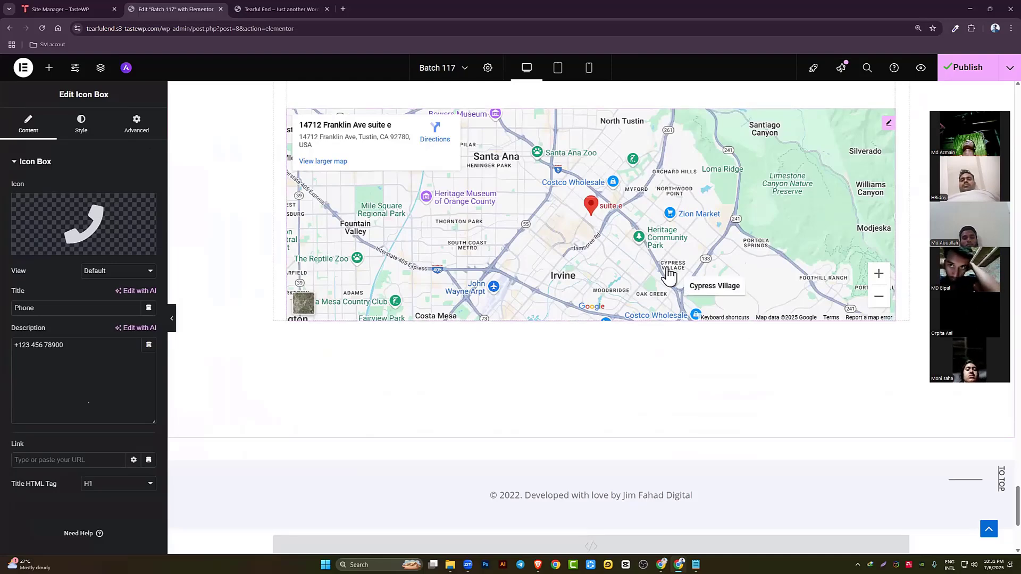
{"action": "left_click", "coordinate": [584, 220]}
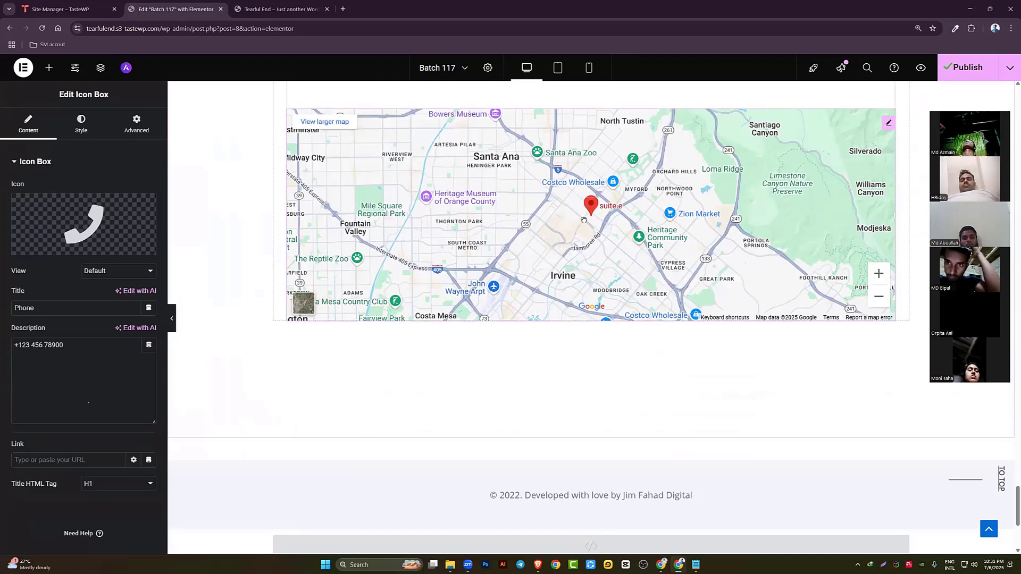
{"action": "scroll", "coordinate": [79, 327], "scroll_direction": "down", "scroll_amount": 1}
{"action": "scroll", "coordinate": [407, 265], "scroll_direction": "up", "scroll_amount": 1}
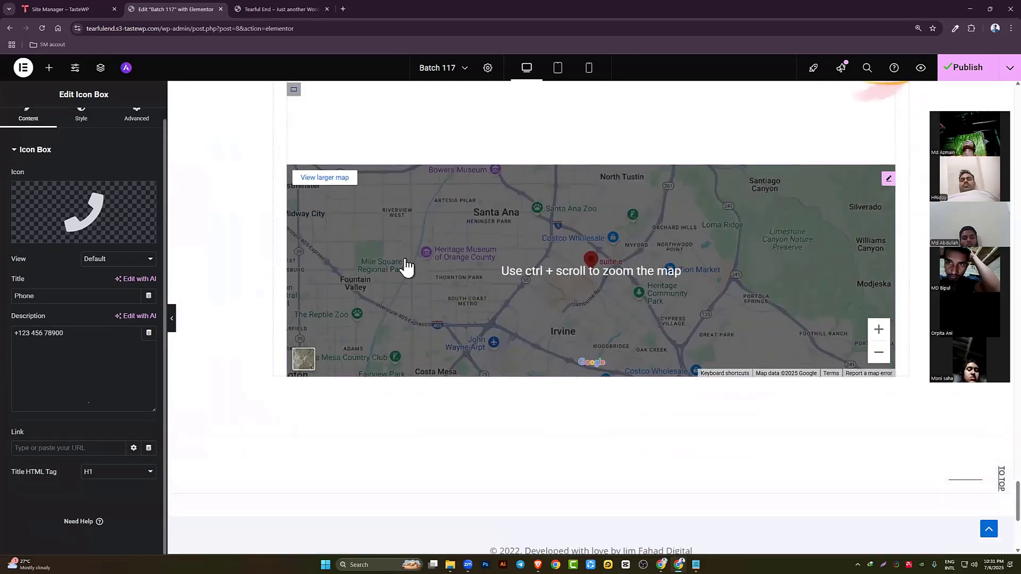
{"action": "scroll", "coordinate": [406, 265], "scroll_direction": "up", "scroll_amount": 1}
Set the location of the contact section's Google Maps widget to Dhaka
{"action": "left_click", "coordinate": [888, 212]}
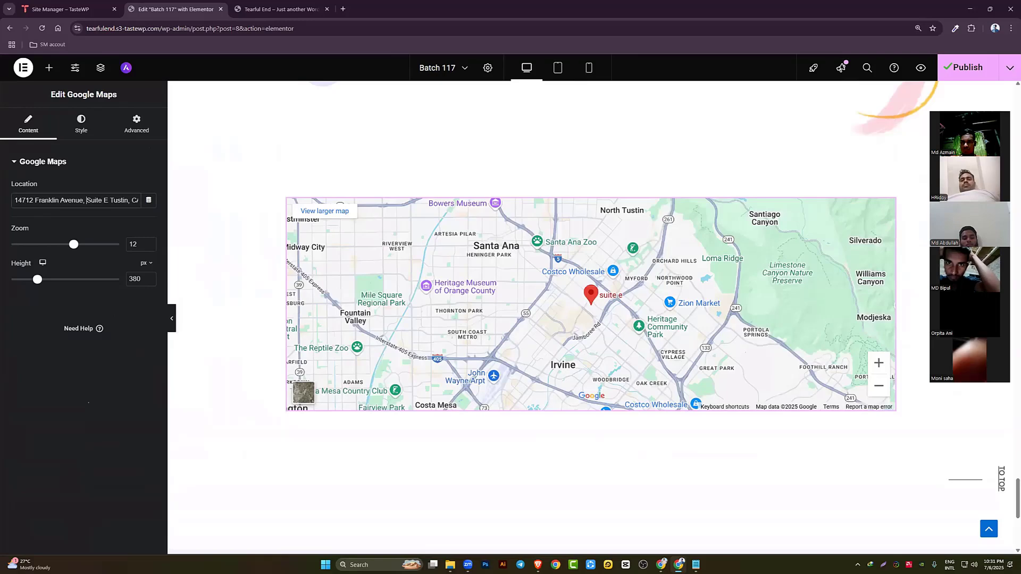
{"action": "mouse_move", "coordinate": [104, 201]}
{"action": "left_mouse_down"}
{"action": "mouse_move", "coordinate": [8, 204]}
{"action": "mouse_move", "coordinate": [87, 201]}
{"action": "left_mouse_up"}
{"action": "key", "text": "ctrl+a"}
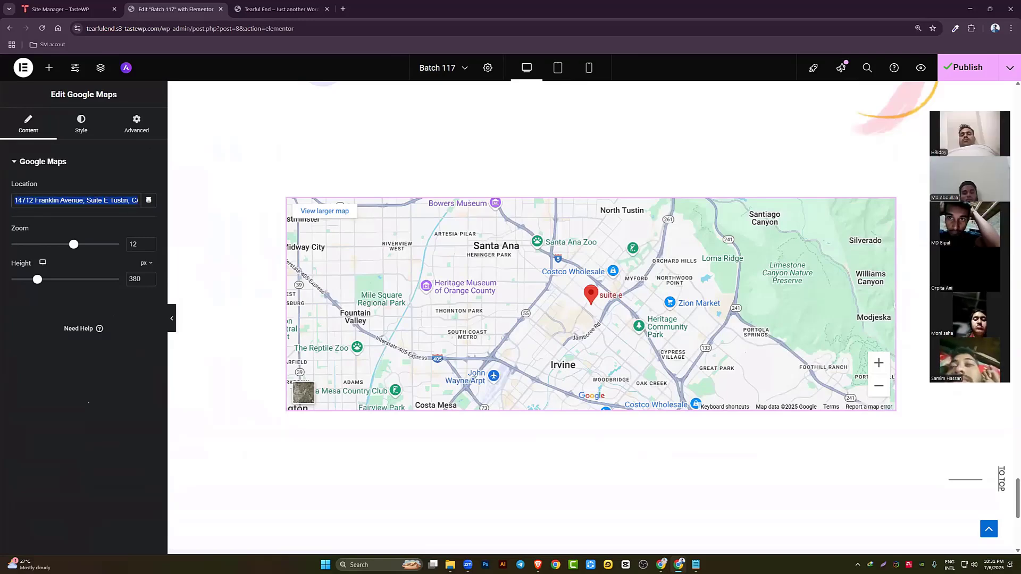
{"action": "type", "text": "Dha"}
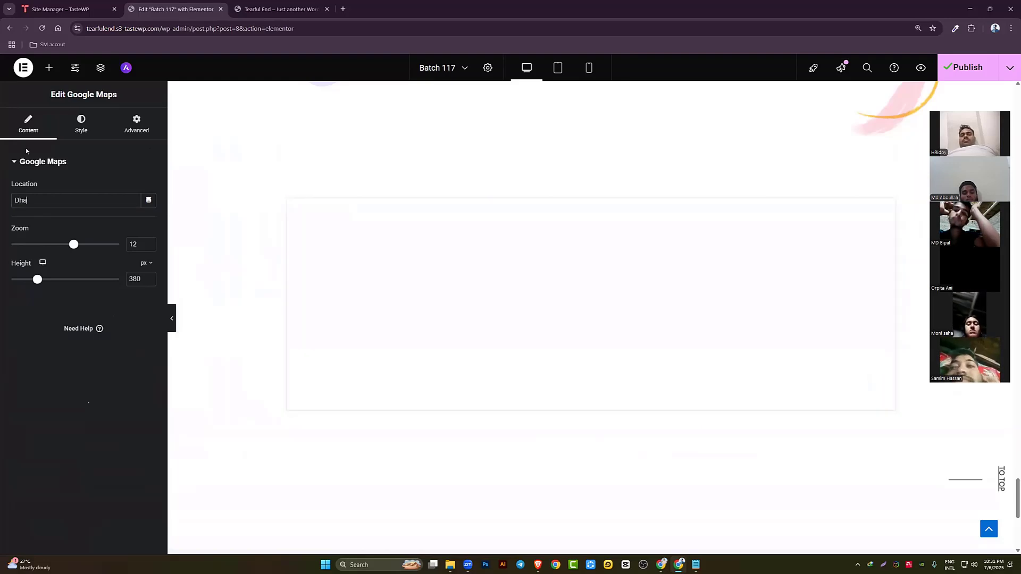
{"action": "type", "text": "ka"}
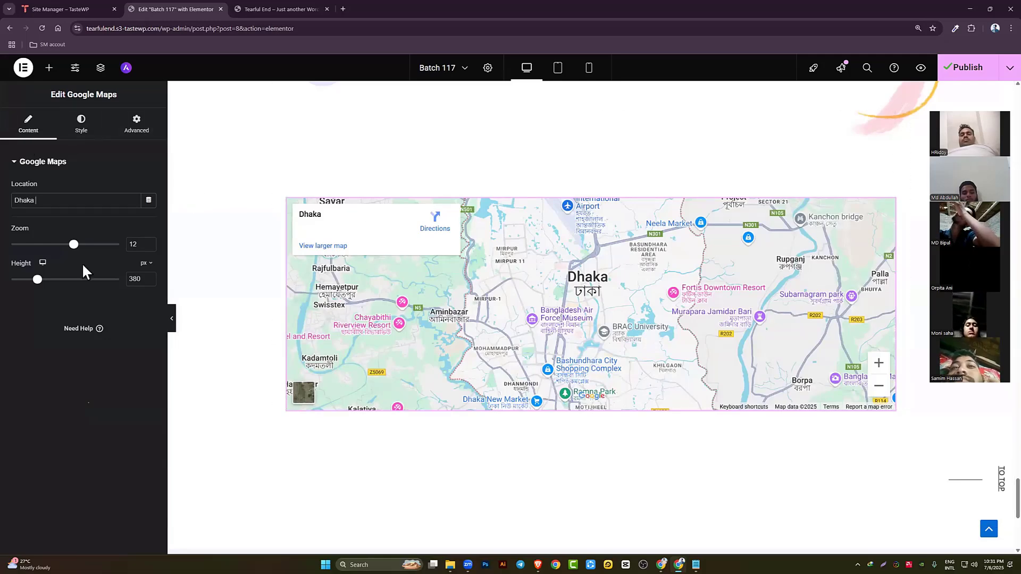
Raise the Google Maps widget's zoom level to 18 and return to the contact details
{"action": "mouse_move", "coordinate": [36, 280]}
{"action": "left_mouse_down"}
{"action": "mouse_move", "coordinate": [66, 279]}
{"action": "mouse_move", "coordinate": [10, 279]}
{"action": "mouse_move", "coordinate": [37, 280]}
{"action": "left_mouse_up"}
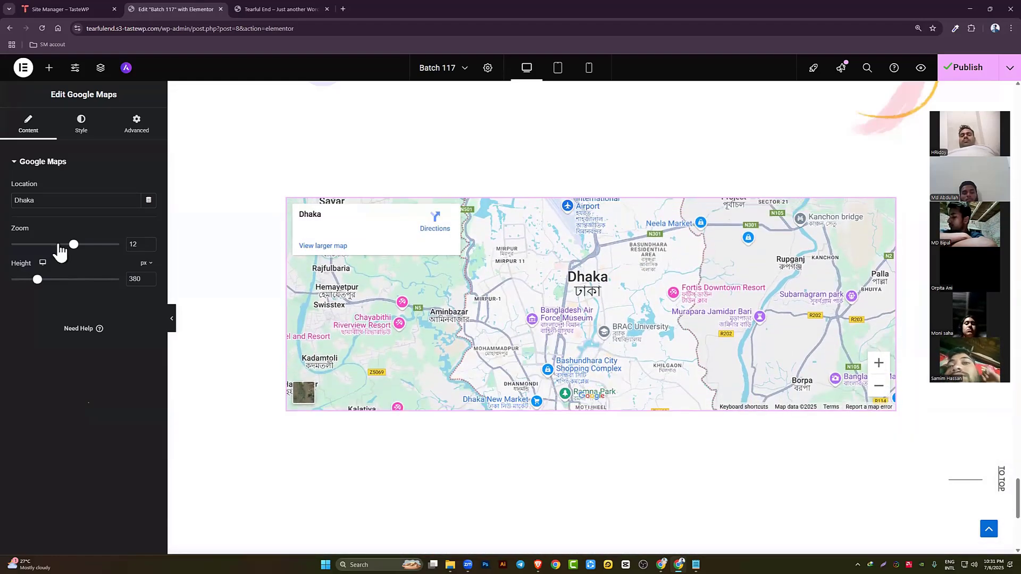
{"action": "left_click_drag", "start_coordinate": [74, 244], "coordinate": [104, 246]}
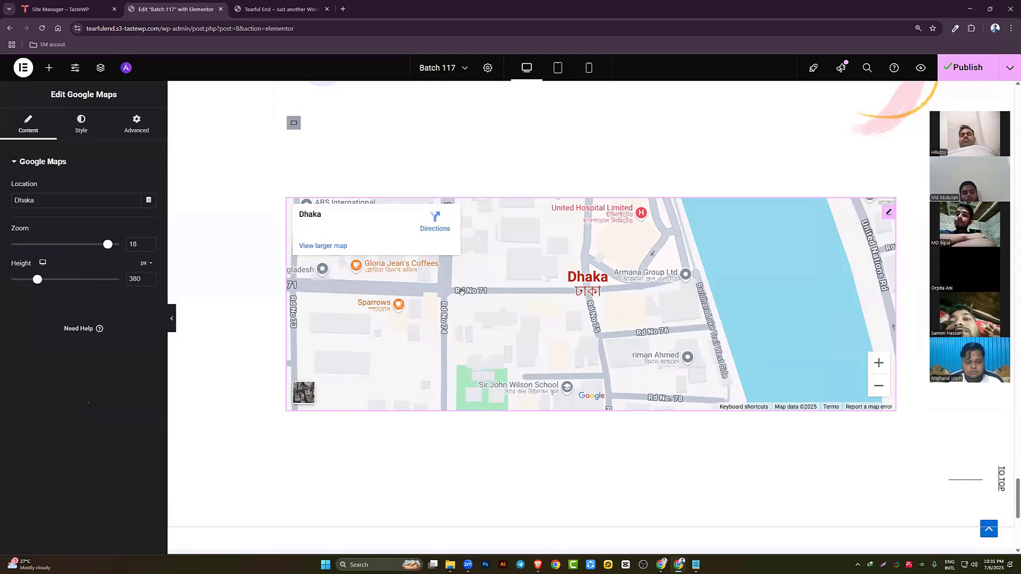
{"action": "scroll", "coordinate": [362, 293], "scroll_direction": "down", "scroll_amount": 1}
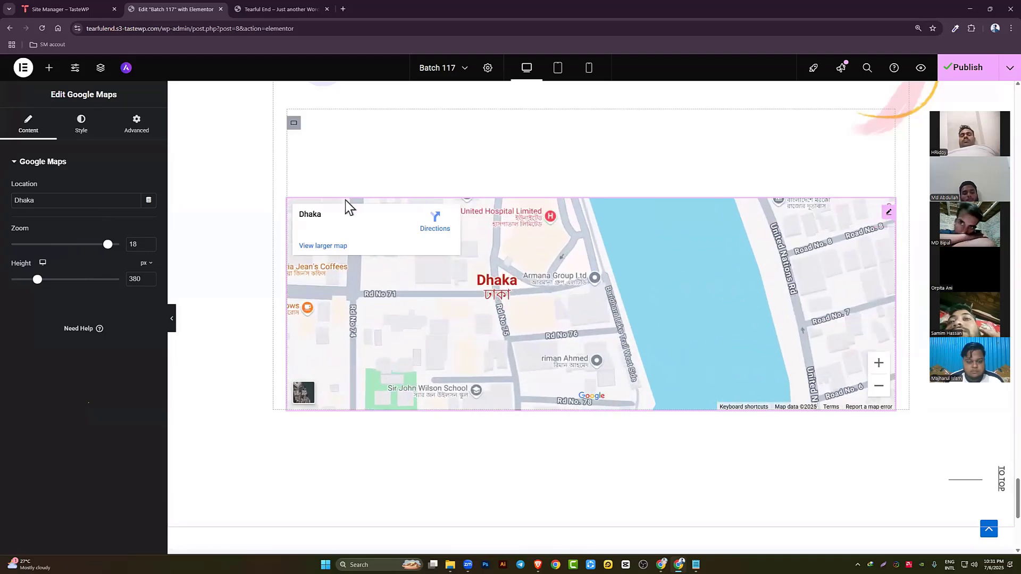
{"action": "scroll", "coordinate": [430, 232], "scroll_direction": "up", "scroll_amount": 5}
{"action": "key", "text": "ctrl+minus"}
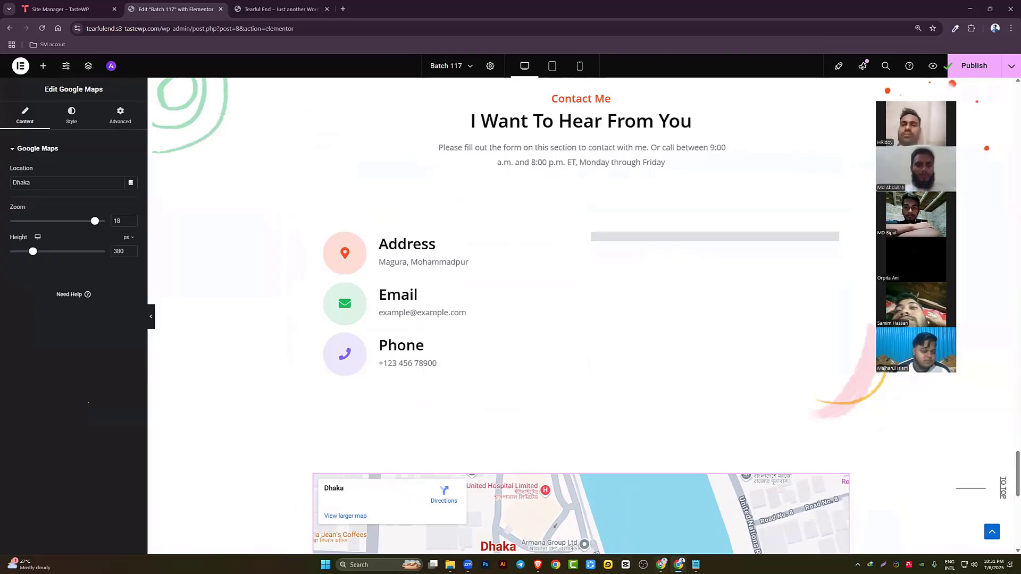
Switch to the Brave browser and examine the map and footer contact details at the end of the MentorsIT Academy site
{"action": "mouse_move", "coordinate": [661, 563]}
{"action": "left_click", "coordinate": [543, 562]}
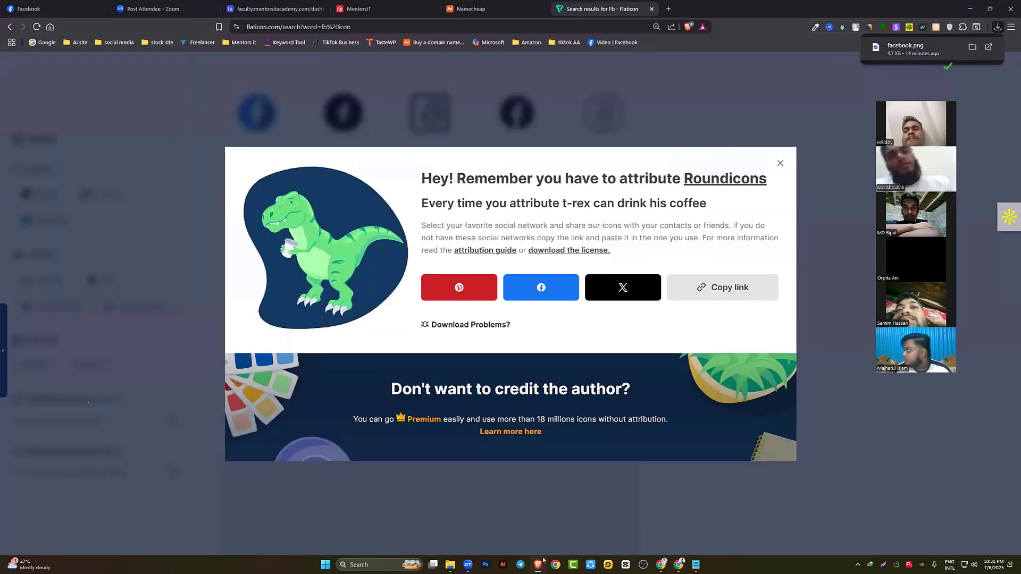
{"action": "left_click", "coordinate": [375, 3]}
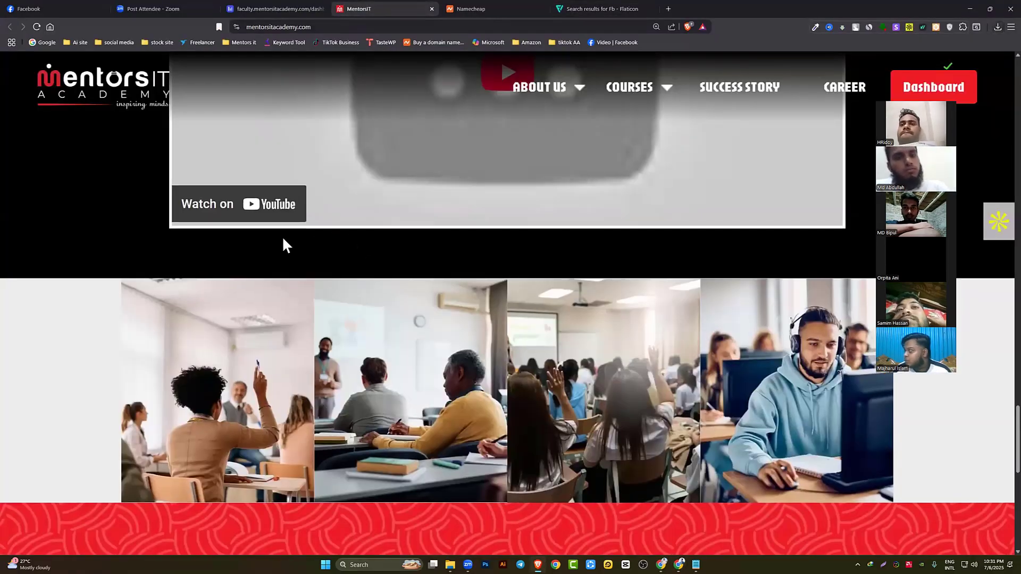
{"action": "scroll", "coordinate": [468, 235], "scroll_direction": "down", "scroll_amount": 5}
{"action": "scroll", "coordinate": [468, 235], "scroll_direction": "down", "scroll_amount": 5}
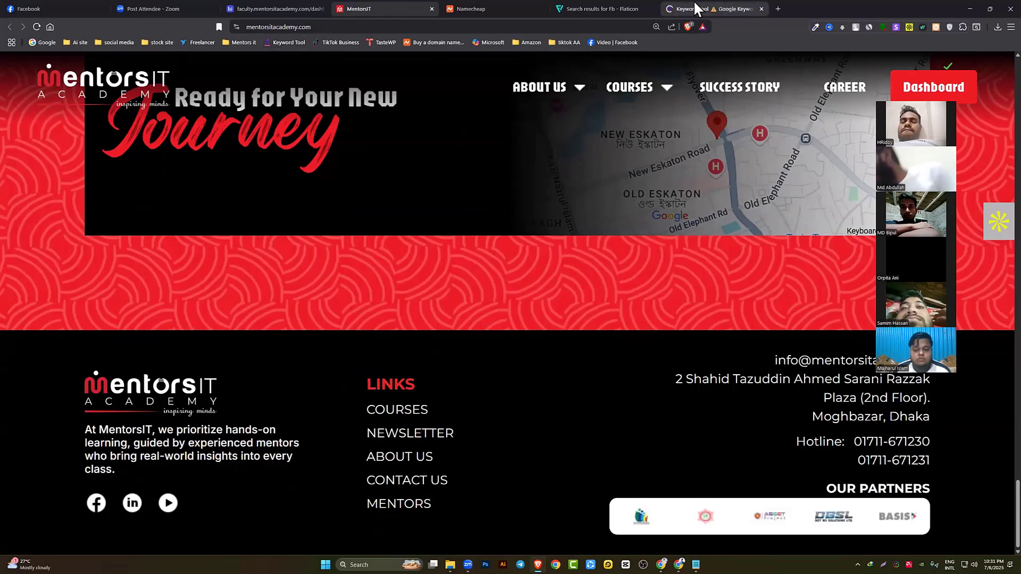
Look through the keywordtool.io page, including its FAQ and footer, close it and return to the Elementor editor
{"action": "left_click", "coordinate": [694, 9]}
{"action": "scroll", "coordinate": [498, 286], "scroll_direction": "down", "scroll_amount": 20}
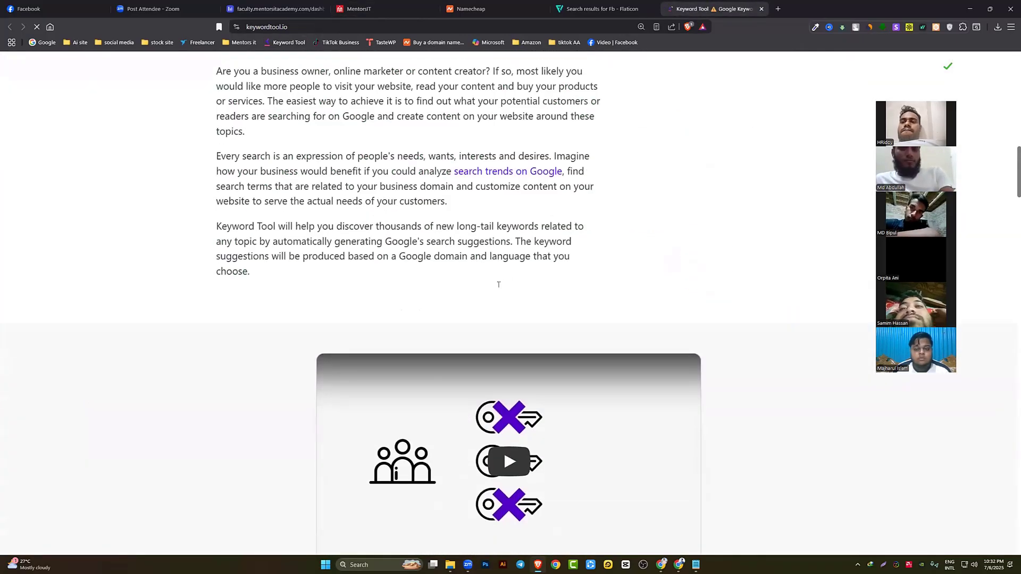
{"action": "scroll", "coordinate": [761, 298], "scroll_direction": "down", "scroll_amount": 20}
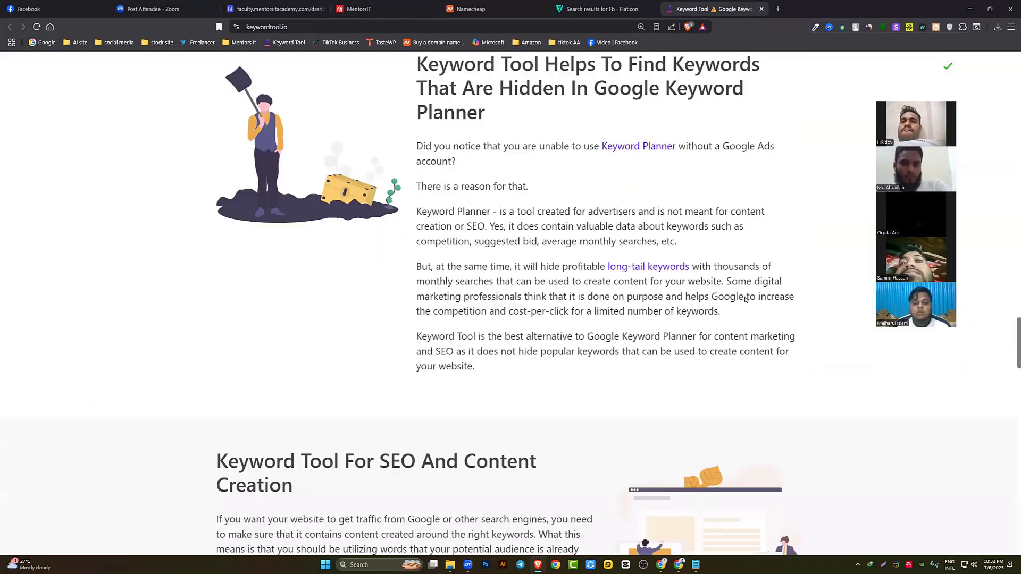
{"action": "scroll", "coordinate": [757, 287], "scroll_direction": "down", "scroll_amount": 15}
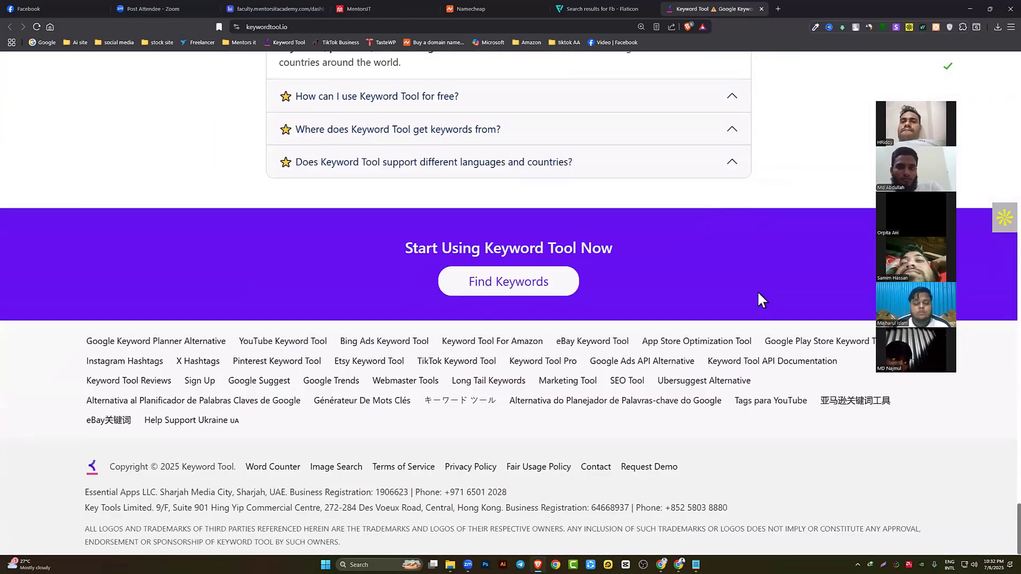
{"action": "scroll", "coordinate": [457, 356], "scroll_direction": "up", "scroll_amount": 7}
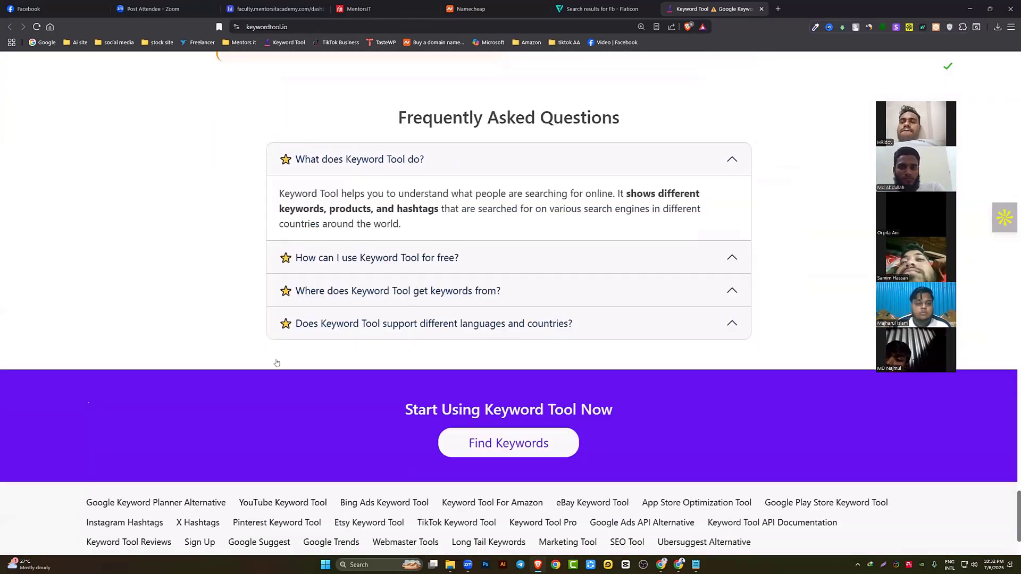
{"action": "scroll", "coordinate": [508, 358], "scroll_direction": "up", "scroll_amount": 15}
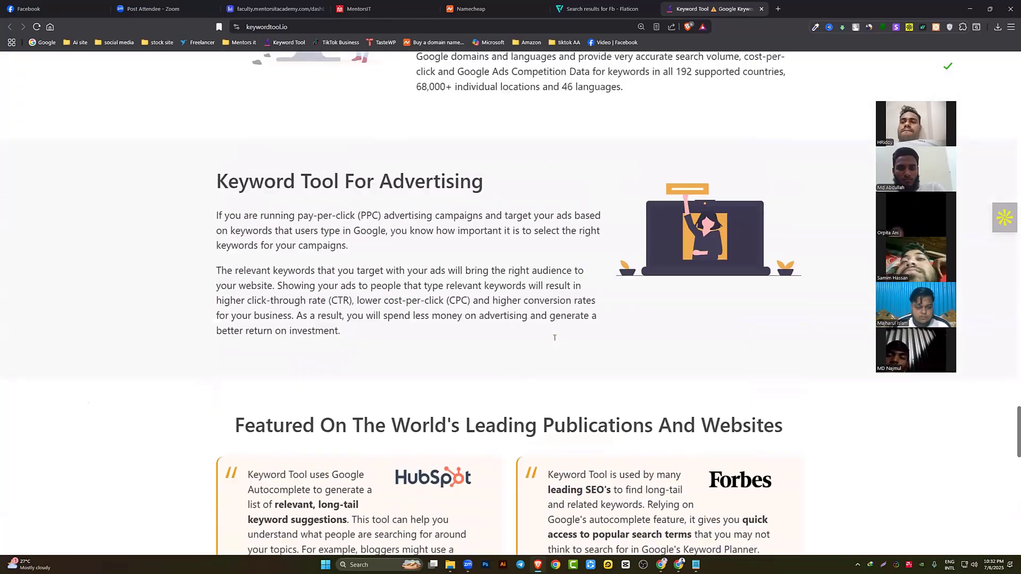
{"action": "scroll", "coordinate": [477, 325], "scroll_direction": "up", "scroll_amount": 10}
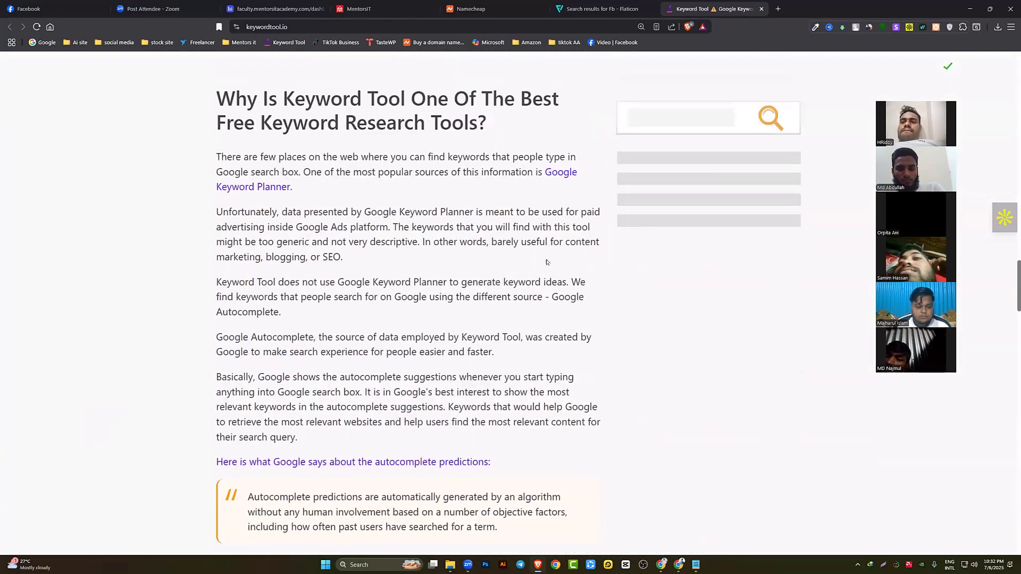
{"action": "key", "text": "ctrl+w"}
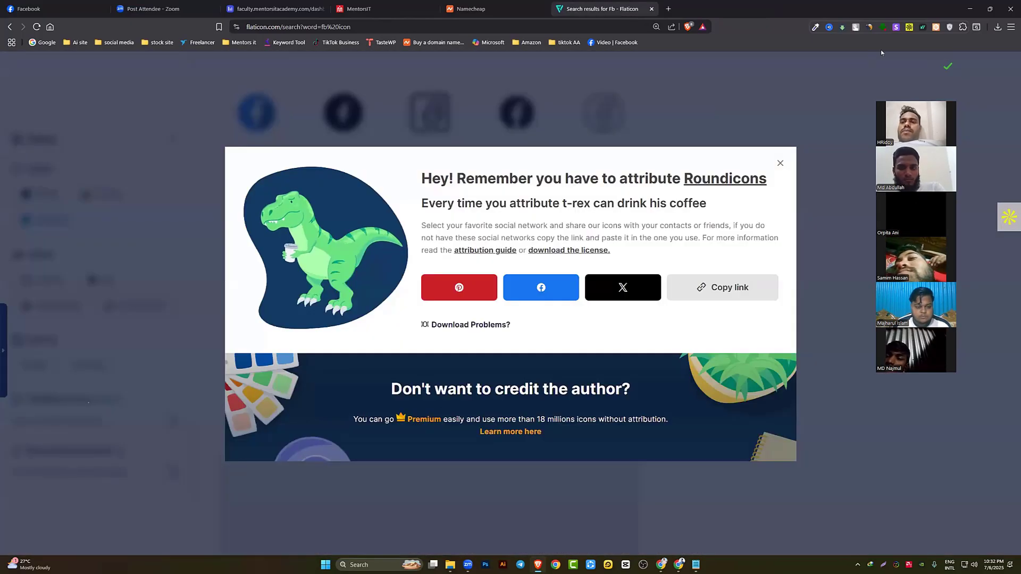
{"action": "left_click", "coordinate": [970, 8]}
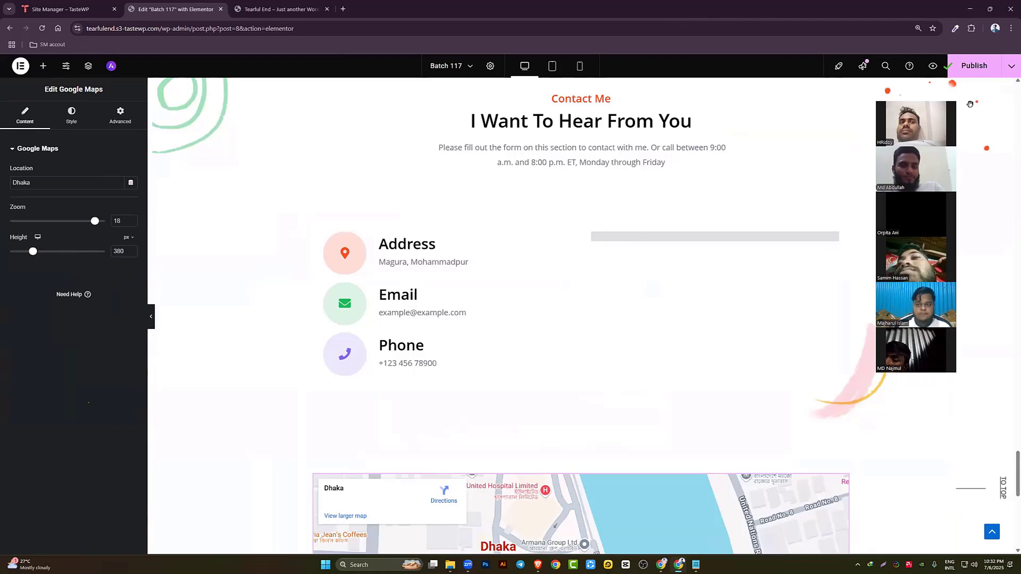
Publish the edited Batch 117 page and reload its live version
{"action": "left_click_drag", "start_coordinate": [917, 90], "coordinate": [448, 116]}
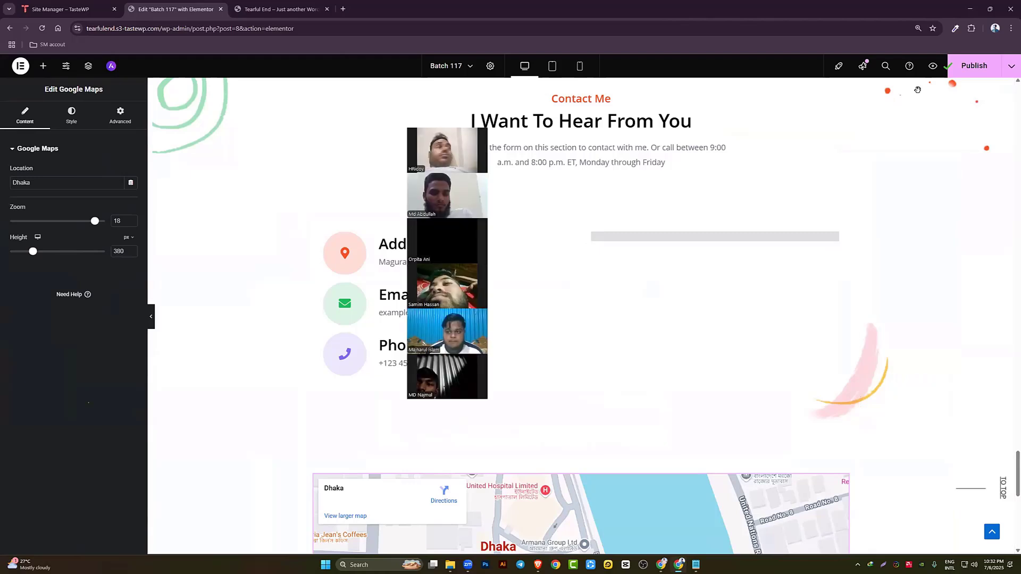
{"action": "left_click", "coordinate": [966, 76]}
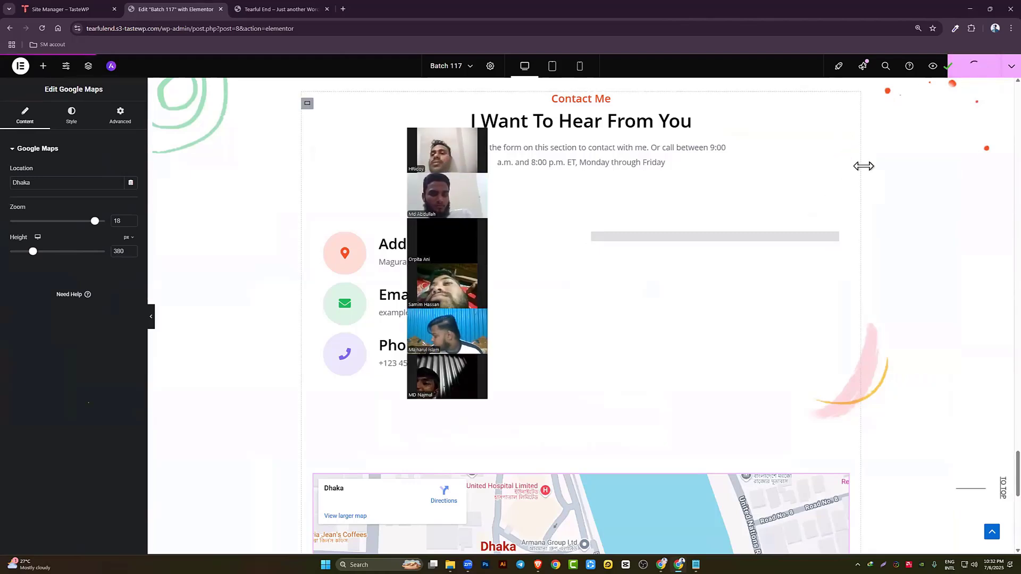
{"action": "left_click", "coordinate": [280, 8]}
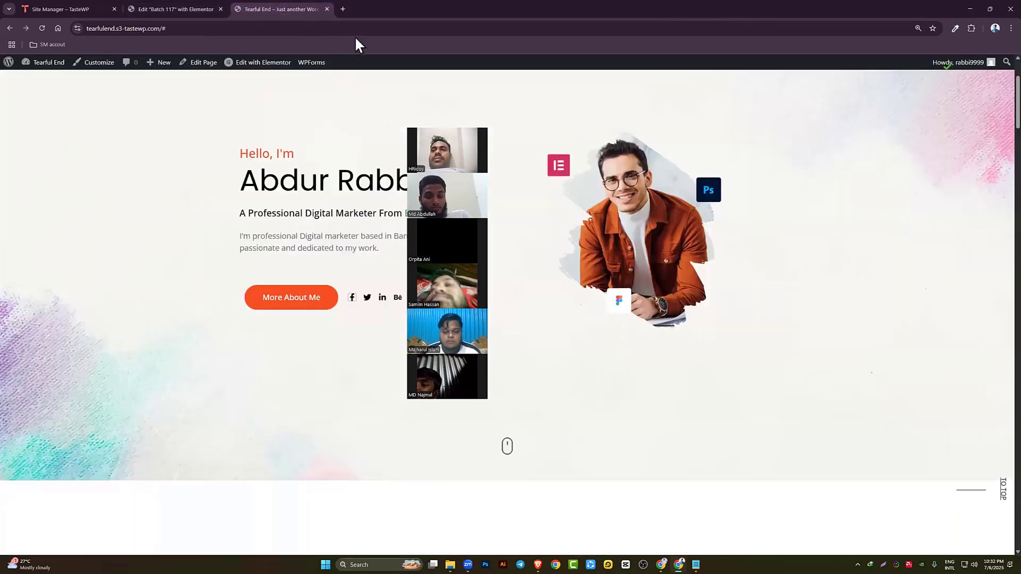
{"action": "left_click", "coordinate": [180, 8]}
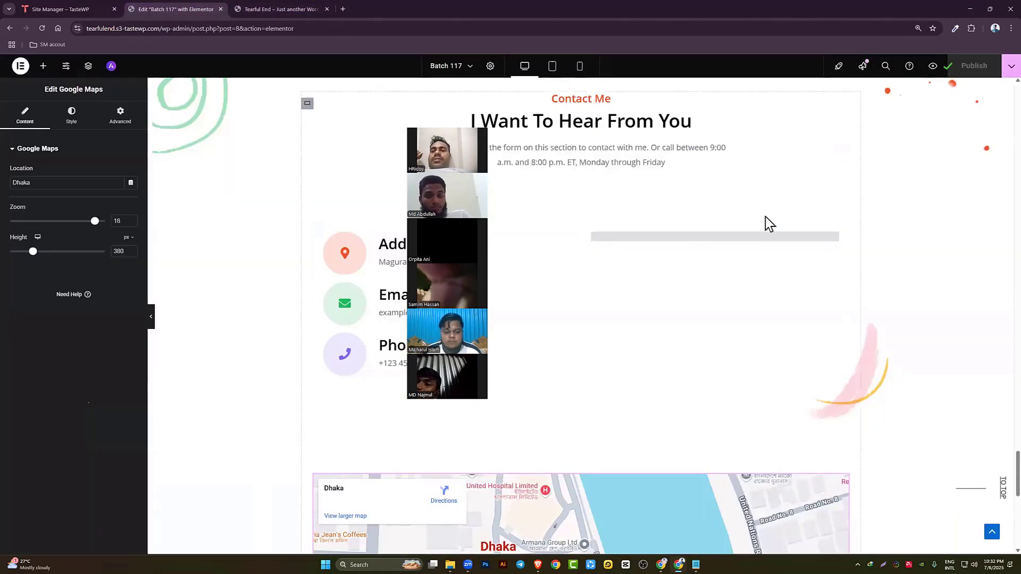
Look through the live page from the hero section to the footer, checking the portfolio, skills, services, address and map
{"action": "left_click", "coordinate": [259, 4]}
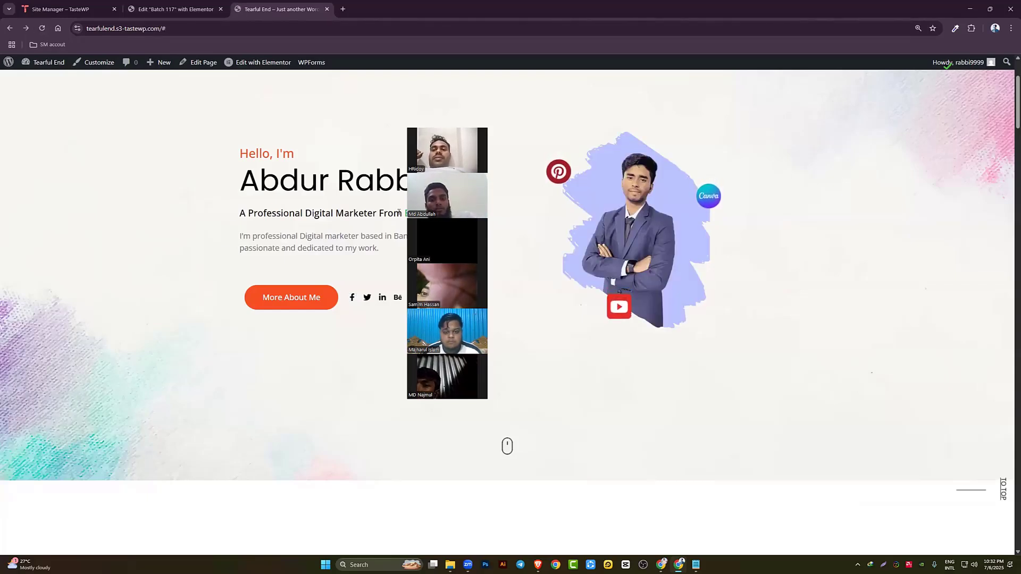
{"action": "scroll", "coordinate": [269, 296], "scroll_direction": "down", "scroll_amount": 10}
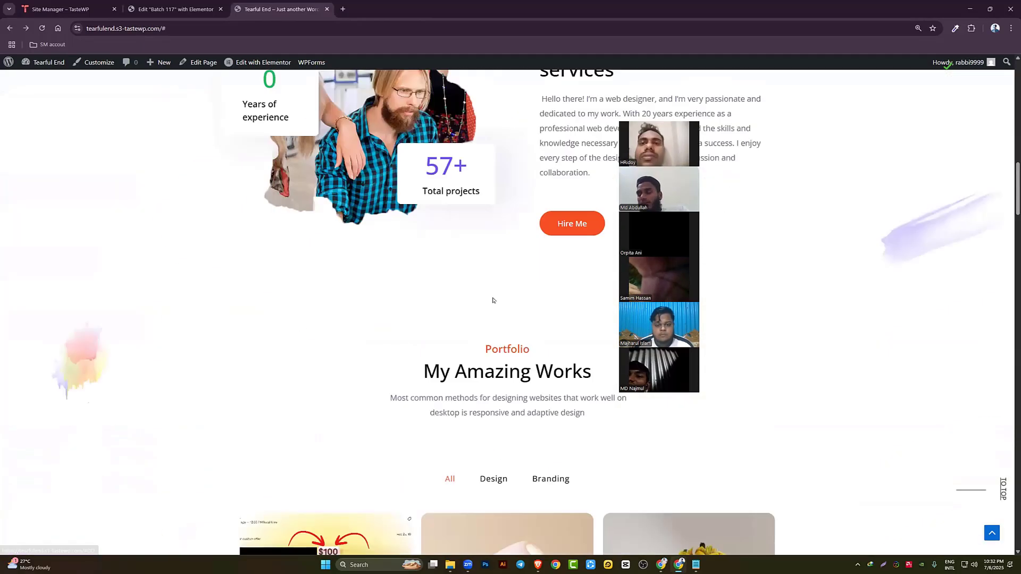
{"action": "scroll", "coordinate": [309, 244], "scroll_direction": "down", "scroll_amount": 5}
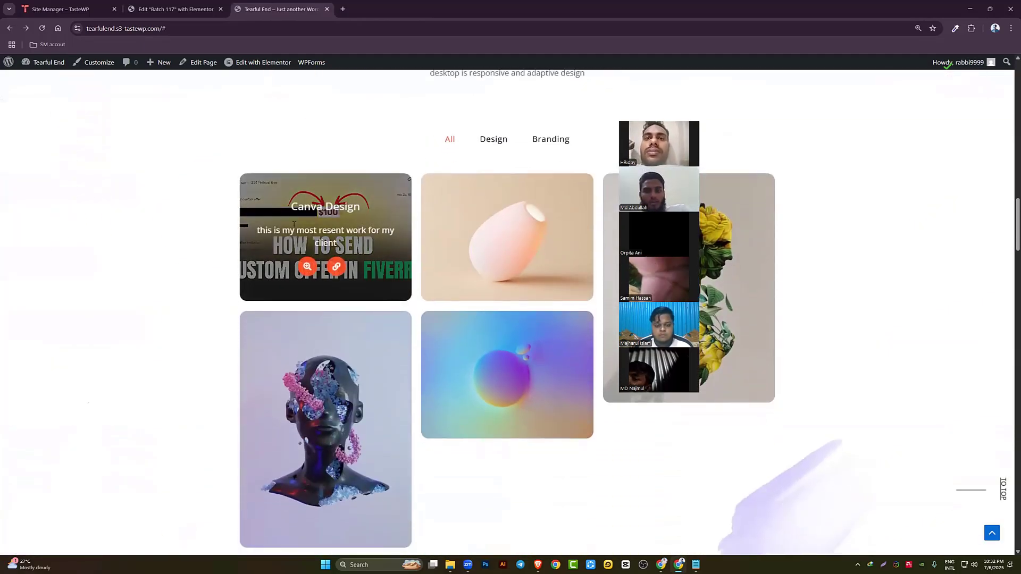
{"action": "scroll", "coordinate": [312, 272], "scroll_direction": "down", "scroll_amount": 6}
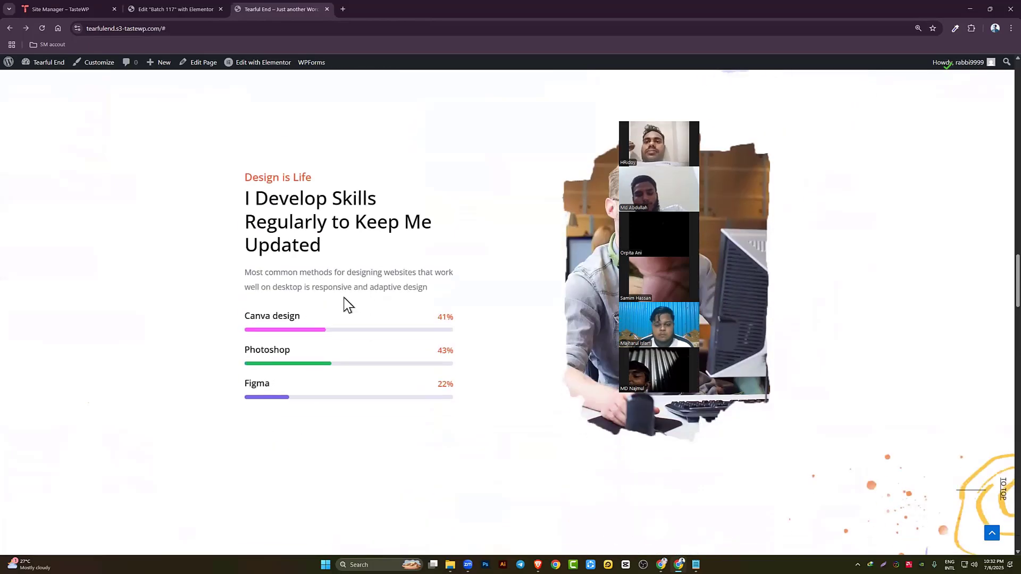
{"action": "scroll", "coordinate": [318, 321], "scroll_direction": "down", "scroll_amount": 15}
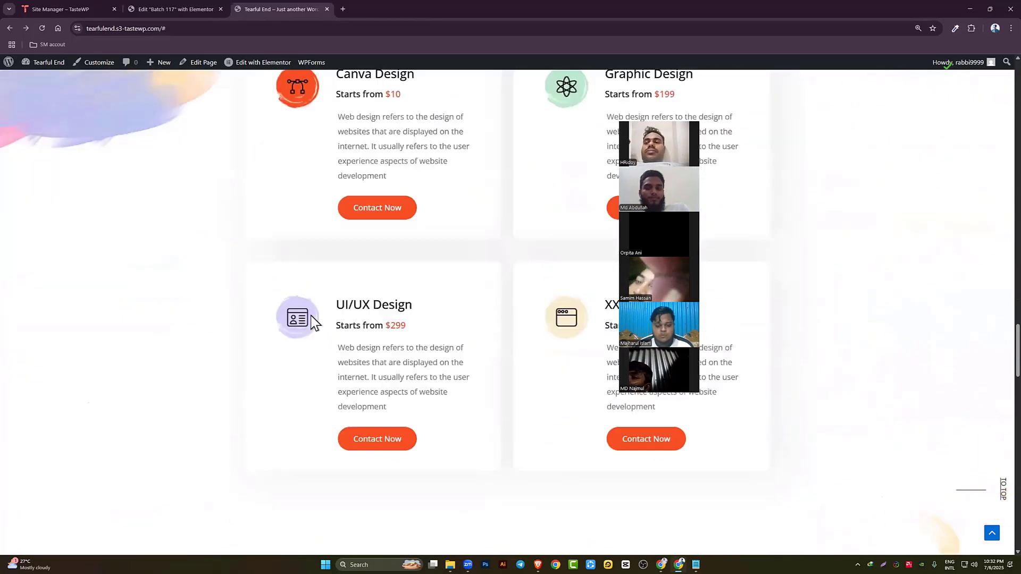
{"action": "scroll", "coordinate": [563, 345], "scroll_direction": "down", "scroll_amount": 20}
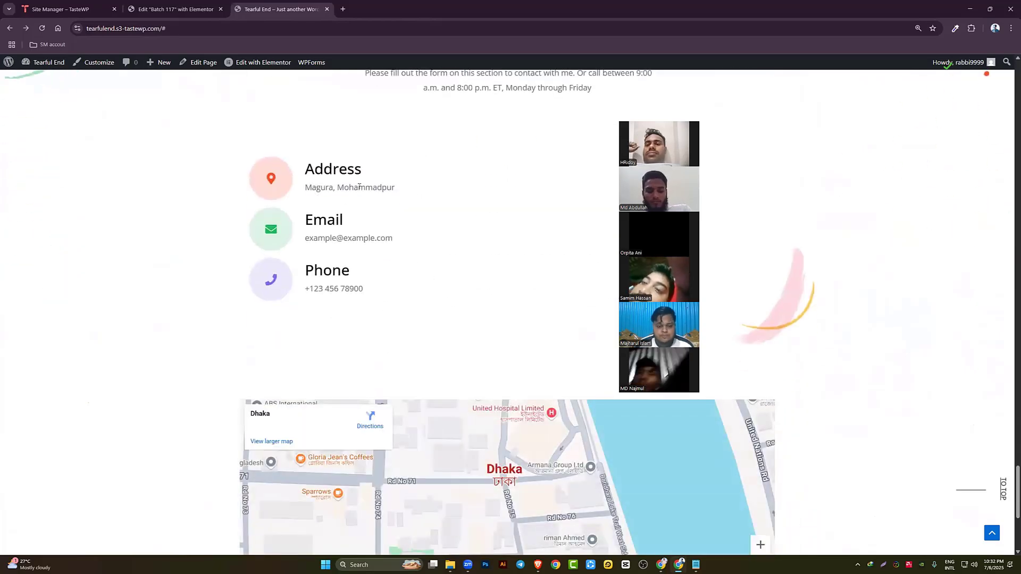
{"action": "left_click_drag", "start_coordinate": [311, 188], "coordinate": [395, 190]}
{"action": "scroll", "coordinate": [383, 290], "scroll_direction": "down", "scroll_amount": 4}
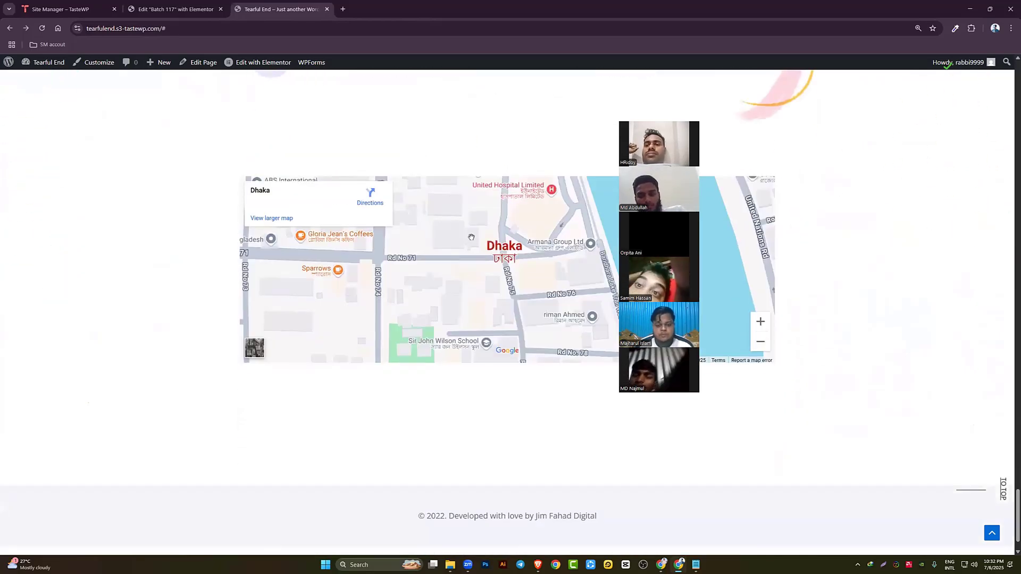
{"action": "scroll", "coordinate": [464, 278], "scroll_direction": "up", "scroll_amount": 3}
{"action": "scroll", "coordinate": [413, 267], "scroll_direction": "up", "scroll_amount": 1}
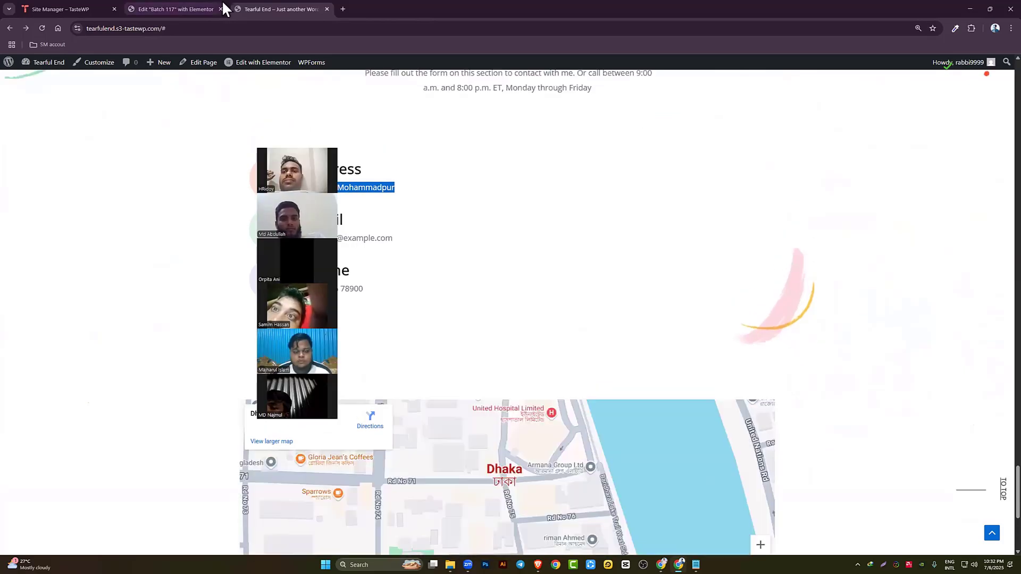
Exit Elementor to the page's WordPress admin screen in a separate browser tab
{"action": "left_click", "coordinate": [200, 8]}
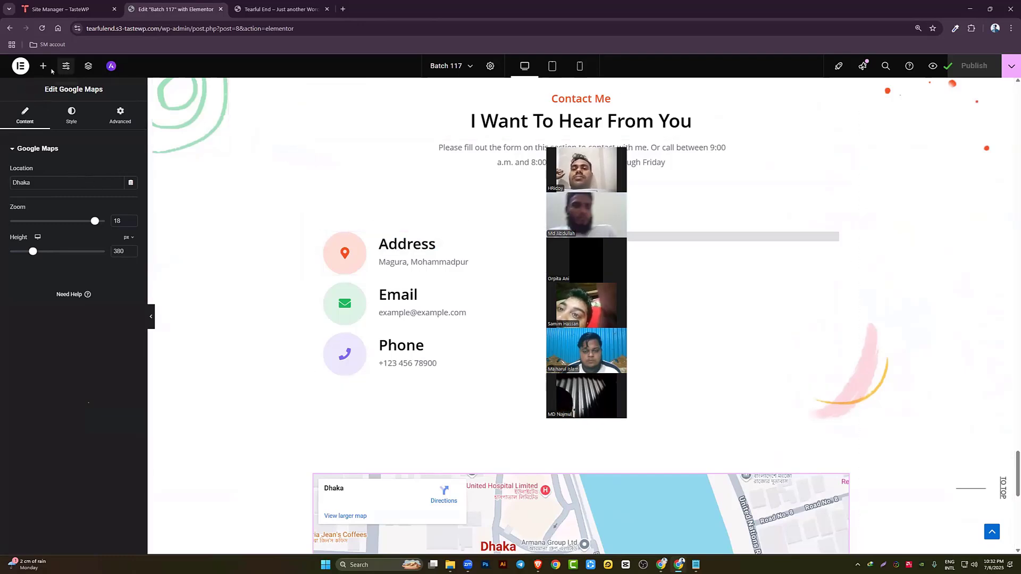
{"action": "left_click", "coordinate": [23, 66]}
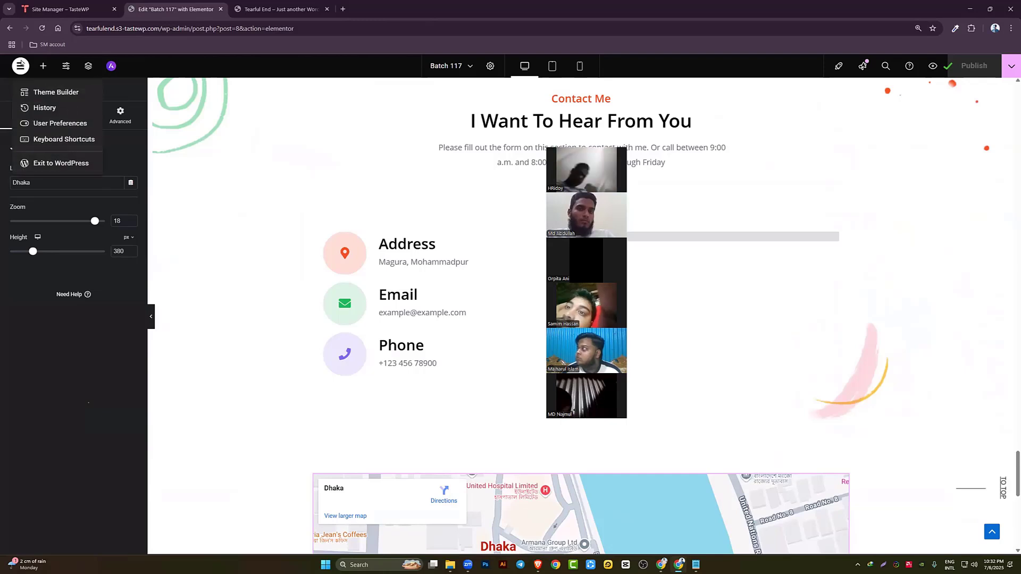
{"action": "middle_click", "coordinate": [41, 164]}
{"action": "left_click", "coordinate": [244, 2]}
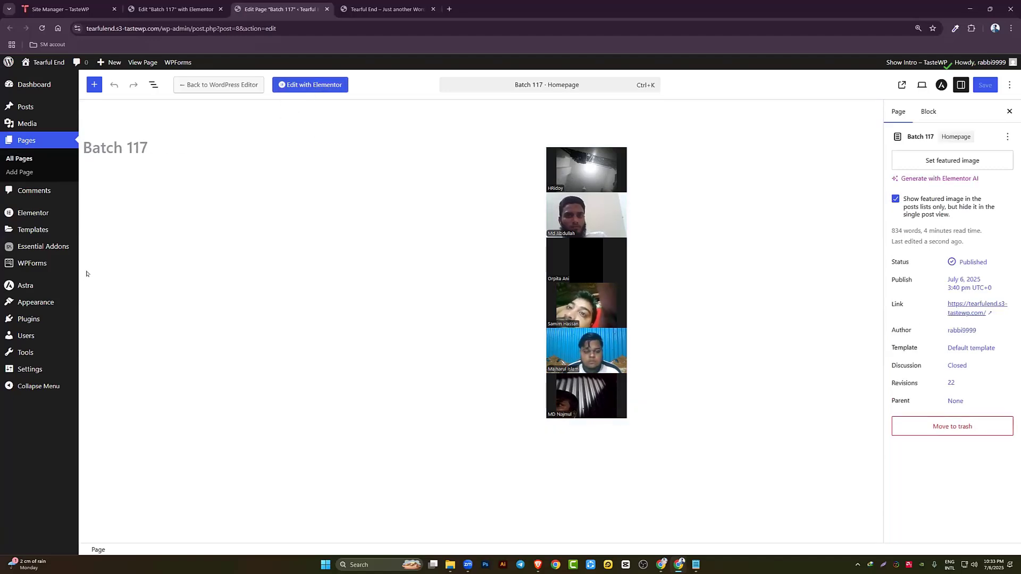
Add a new form in WPForms based on the Simple Contact Form template
{"action": "mouse_move", "coordinate": [25, 272]}
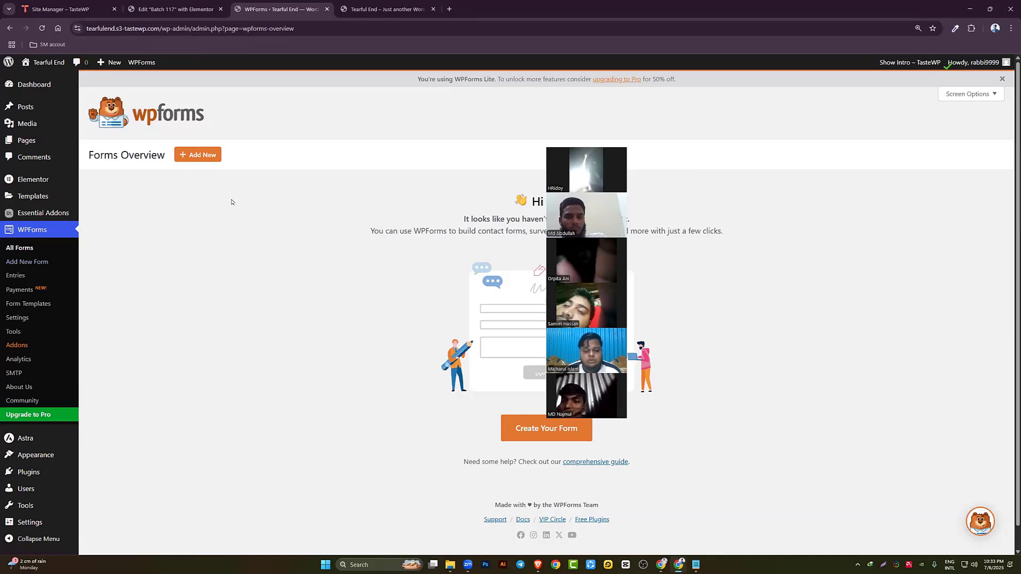
{"action": "key", "text": "ctrl+plus"}
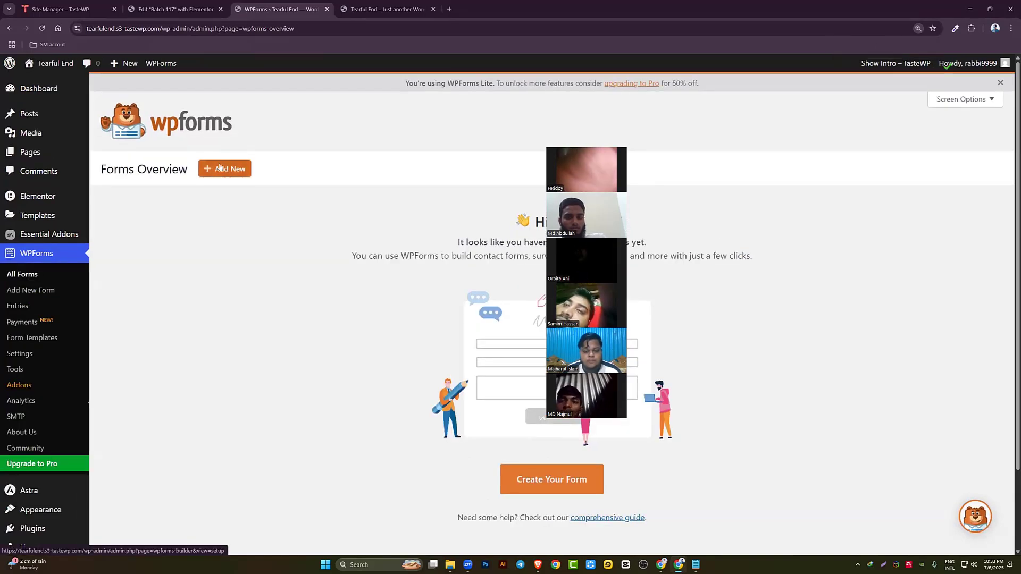
{"action": "left_click", "coordinate": [220, 168]}
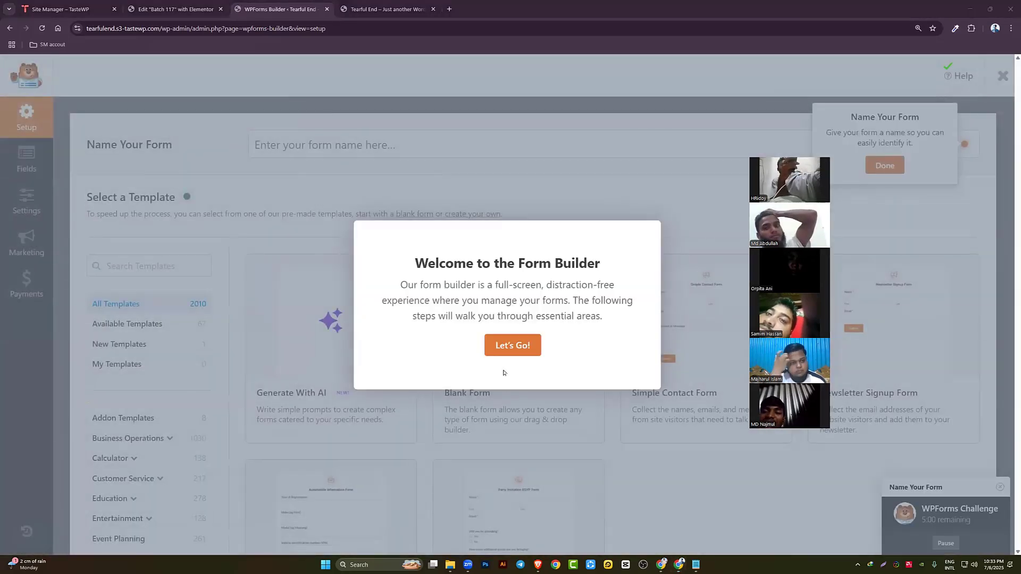
{"action": "left_click", "coordinate": [517, 346]}
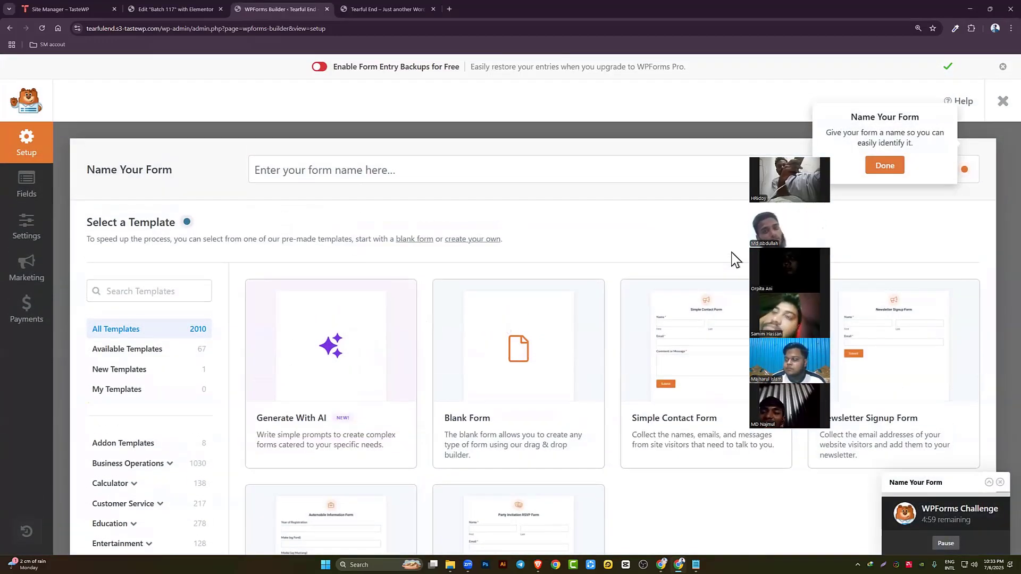
{"action": "scroll", "coordinate": [585, 327], "scroll_direction": "down", "scroll_amount": 3}
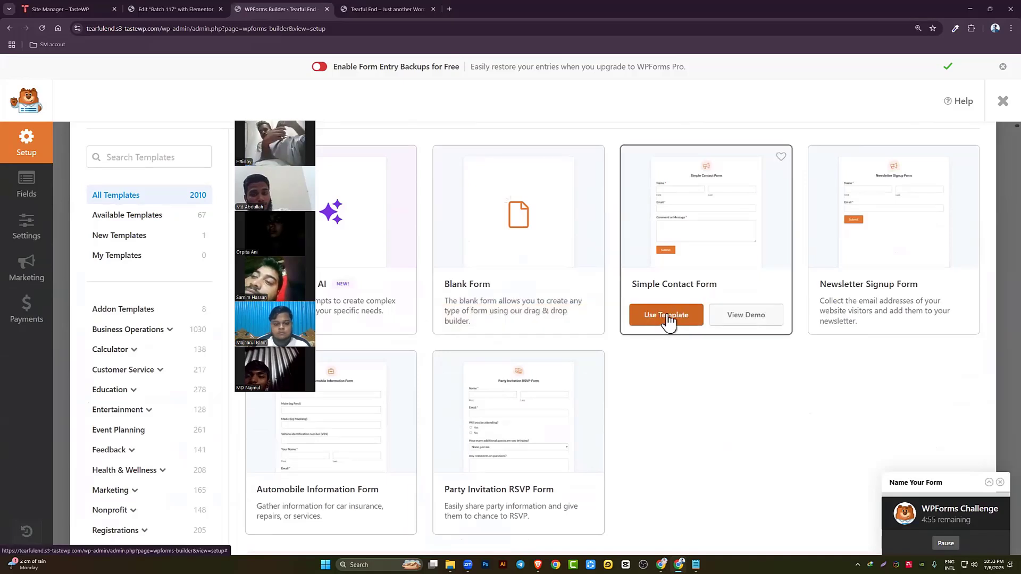
{"action": "left_click", "coordinate": [677, 316]}
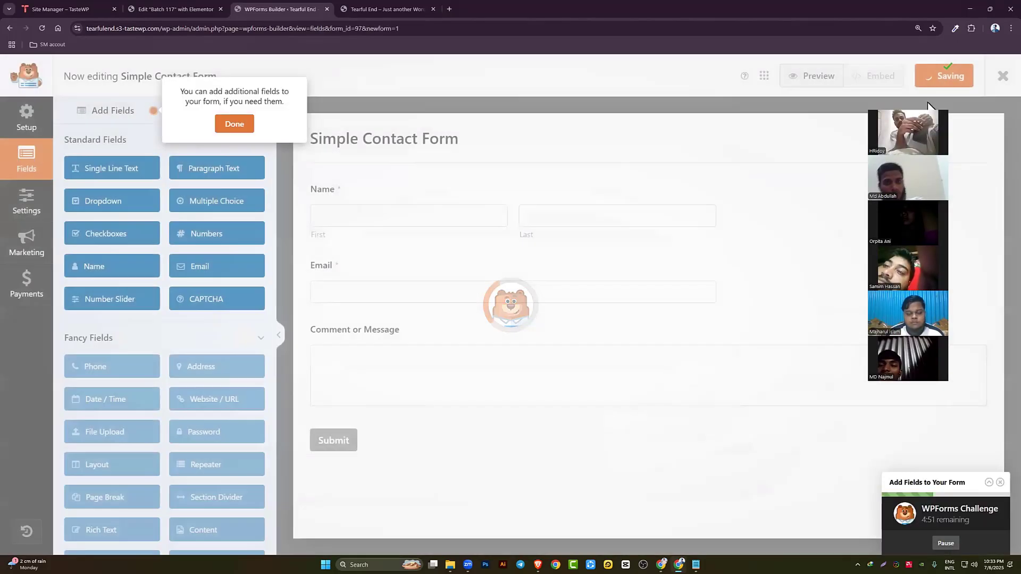
Complete the builder's fields and notifications guidance and dismiss the offer to embed the form in a page
{"action": "left_click", "coordinate": [235, 124]}
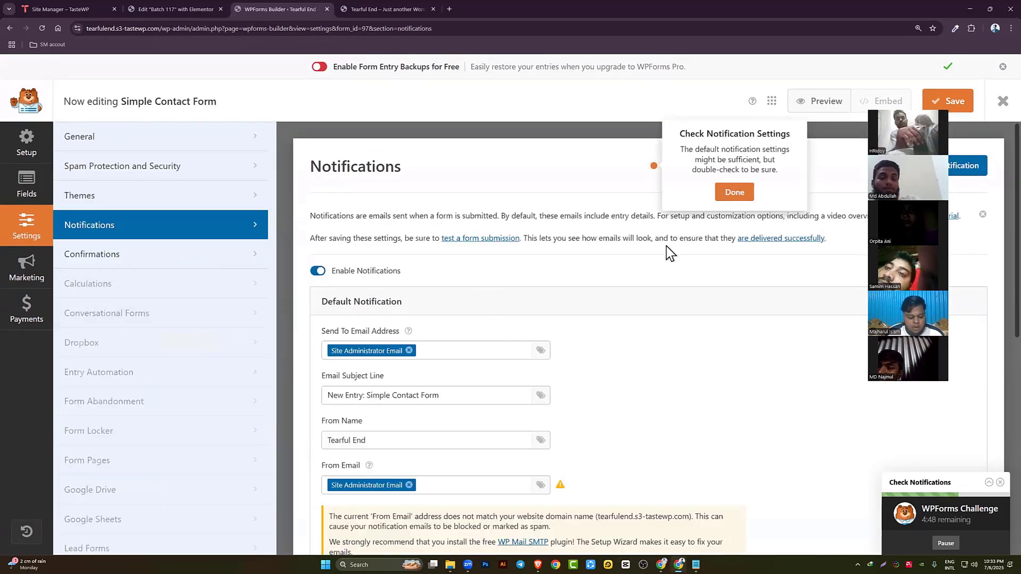
{"action": "left_click", "coordinate": [734, 192]}
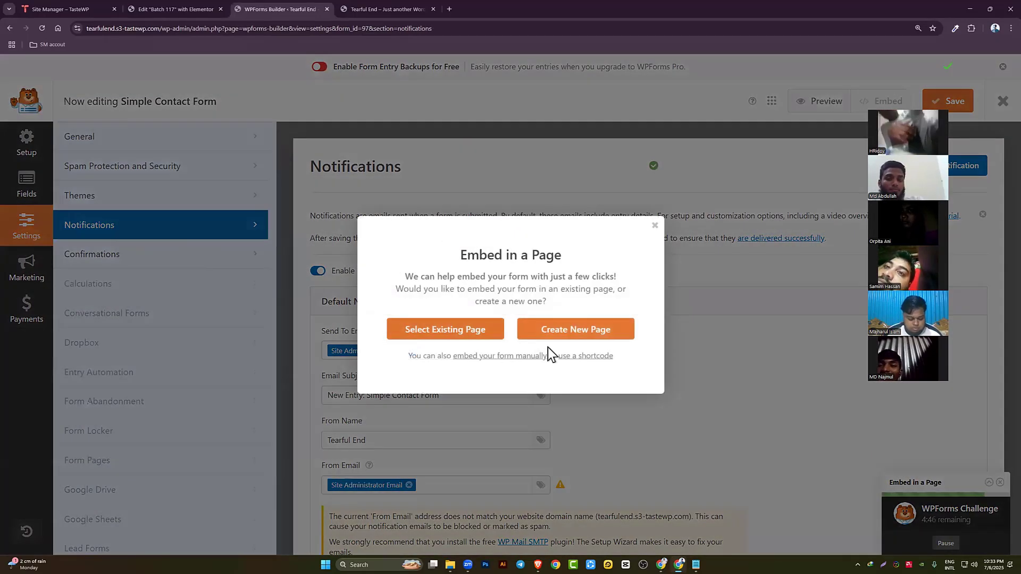
{"action": "left_click", "coordinate": [655, 226]}
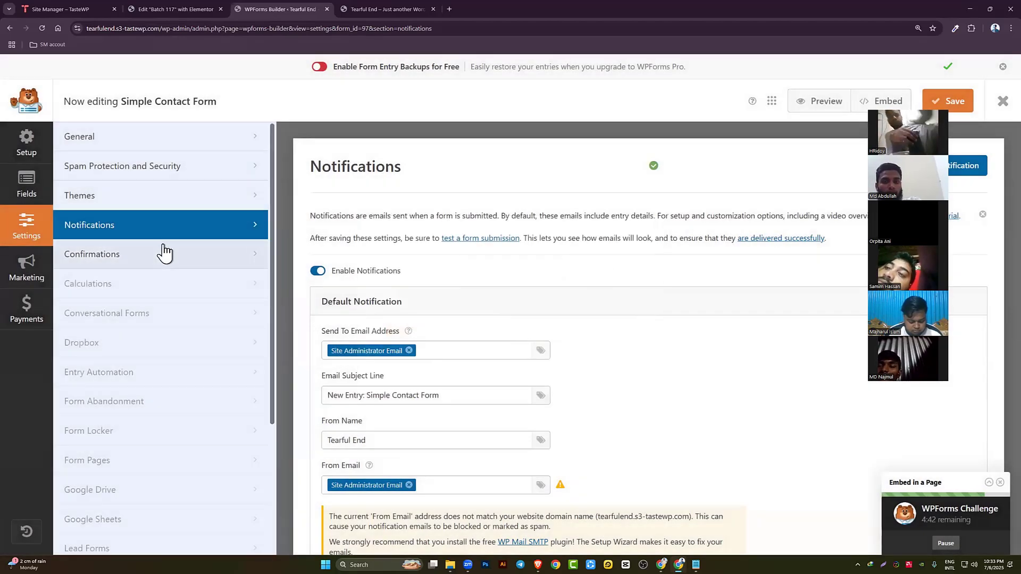
Examine the form's General, Spam Protection and Security, and Themes settings
{"action": "left_click", "coordinate": [109, 142]}
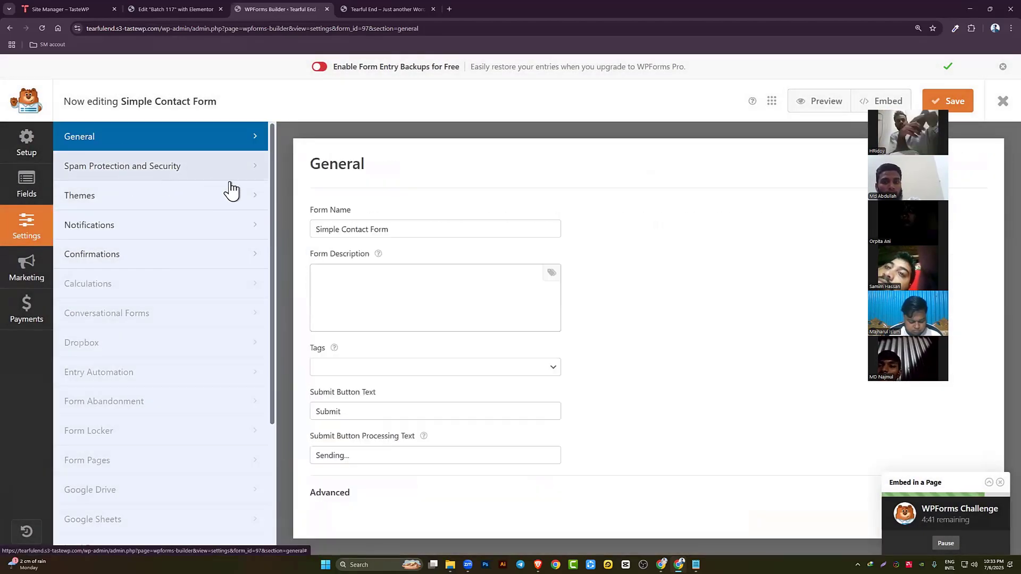
{"action": "left_click", "coordinate": [164, 176]}
{"action": "scroll", "coordinate": [144, 359], "scroll_direction": "down", "scroll_amount": 3}
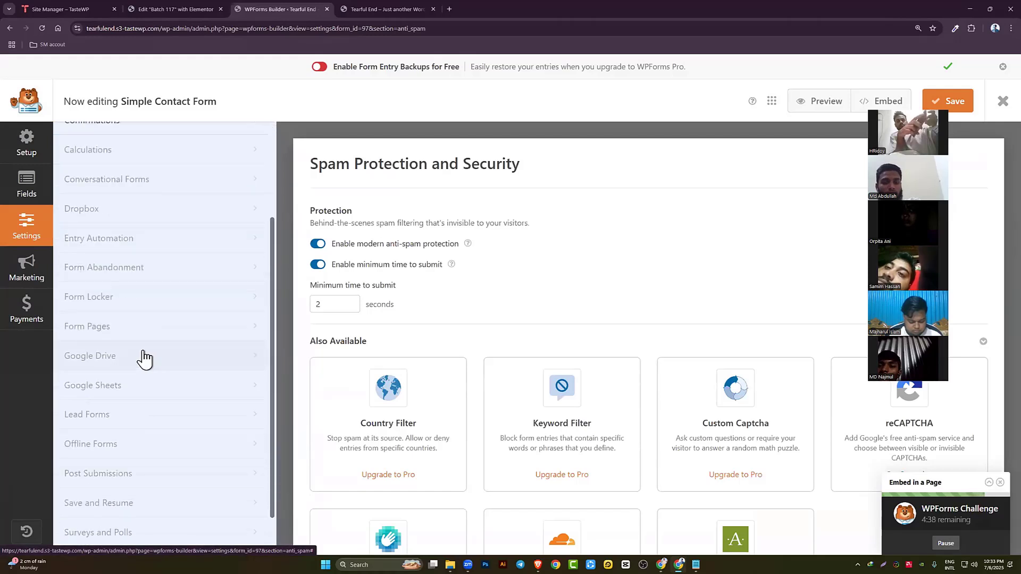
{"action": "scroll", "coordinate": [144, 359], "scroll_direction": "up", "scroll_amount": 3}
{"action": "left_click", "coordinate": [118, 198]}
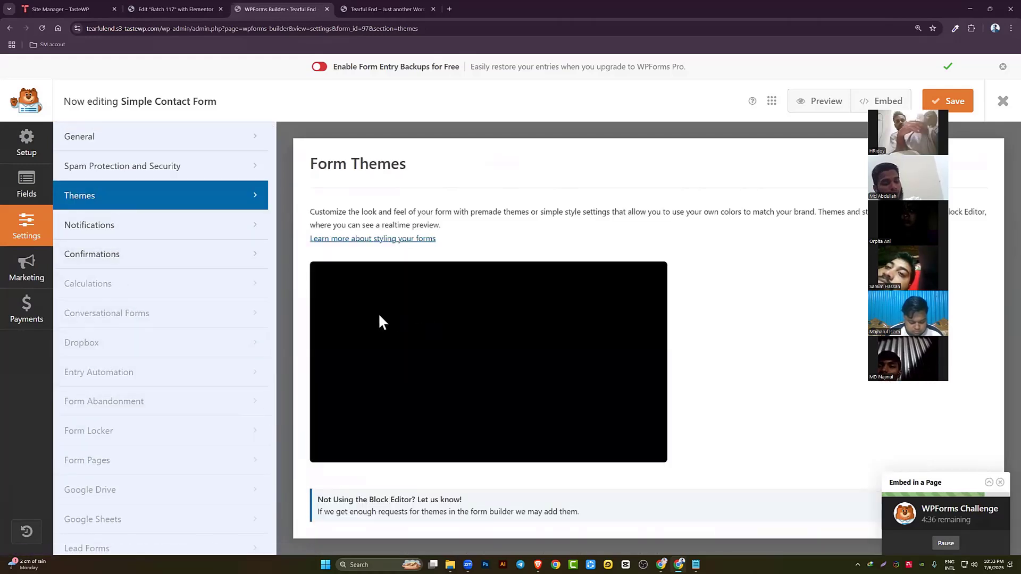
{"action": "left_click", "coordinate": [123, 137]}
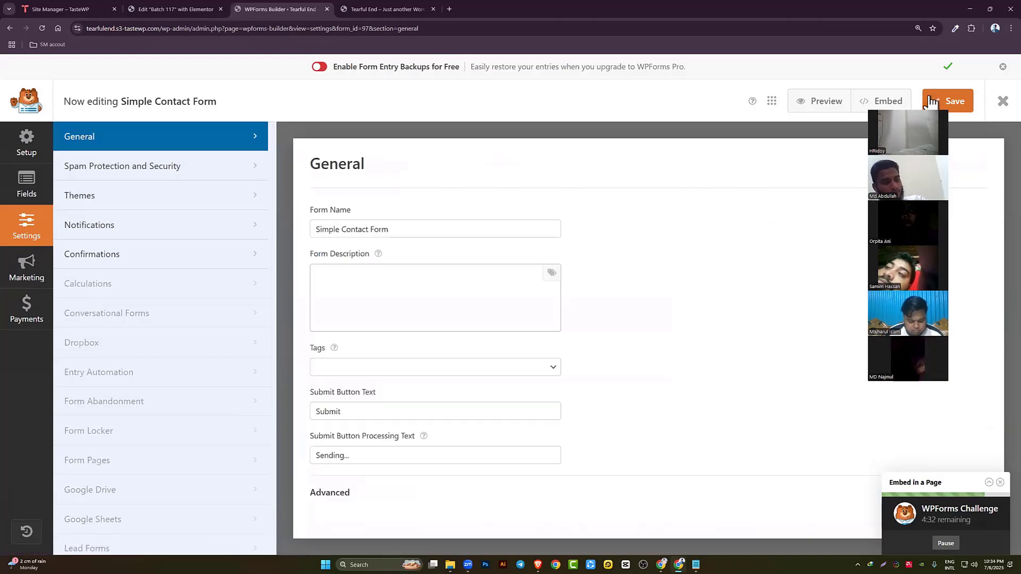
Preview the contact form in a separate tab, check its fields and close the preview
{"action": "left_click", "coordinate": [818, 101]}
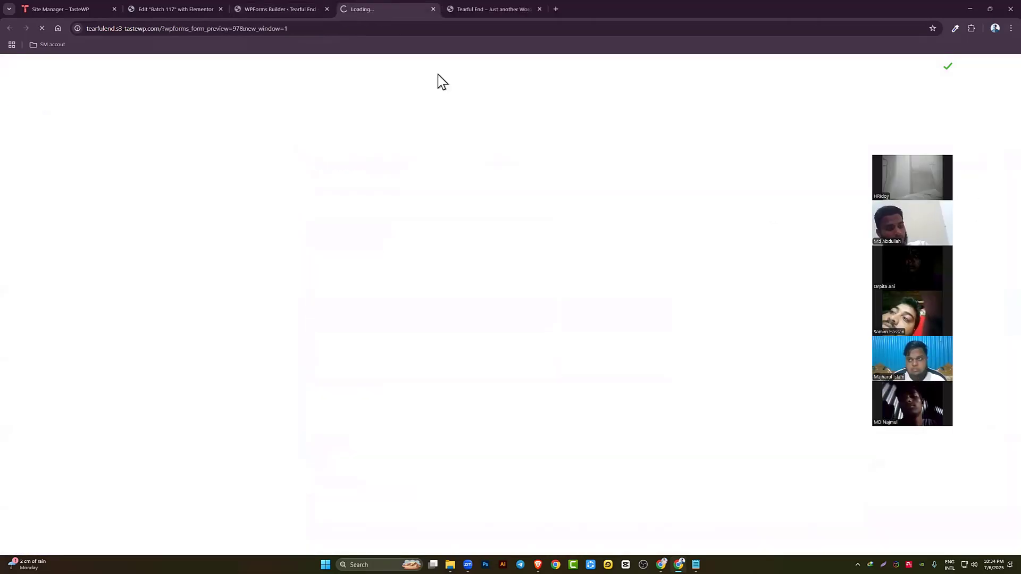
{"action": "scroll", "coordinate": [290, 218], "scroll_direction": "down", "scroll_amount": 3}
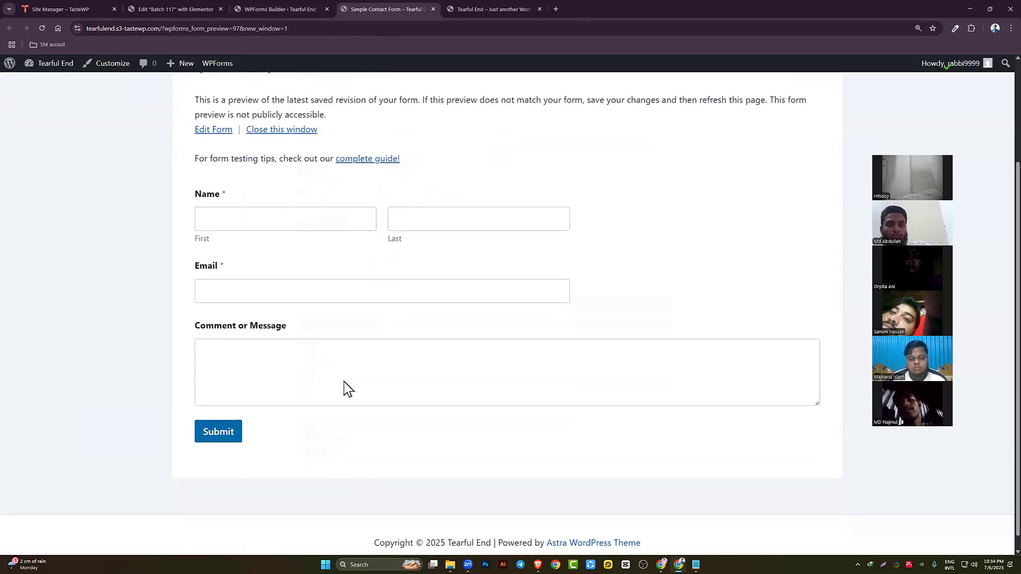
{"action": "left_click", "coordinate": [432, 9]}
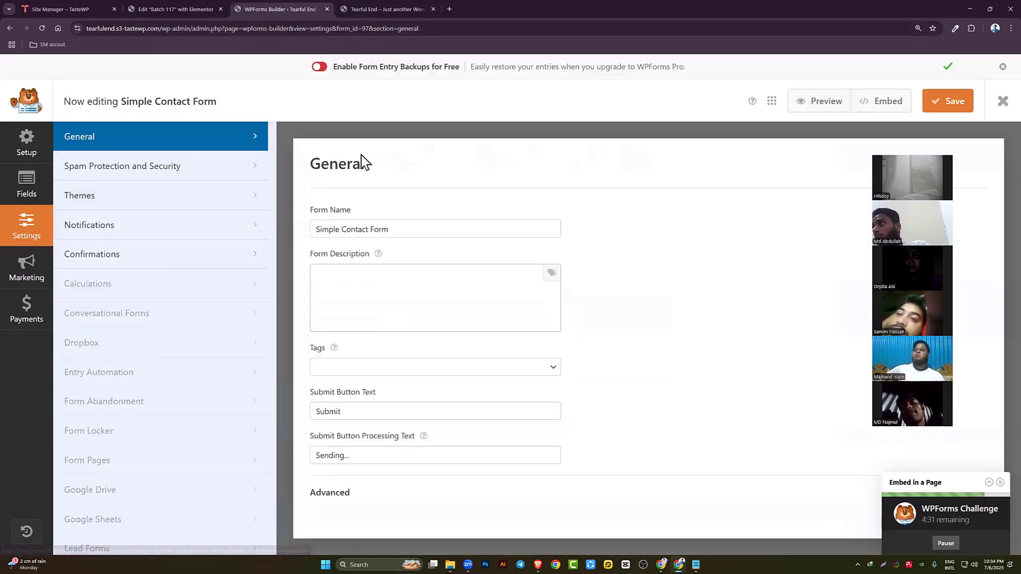
Rename the form as Batch 117 and return to its available fields
{"action": "left_click", "coordinate": [26, 185]}
{"action": "scroll", "coordinate": [111, 175], "scroll_direction": "up", "scroll_amount": 1}
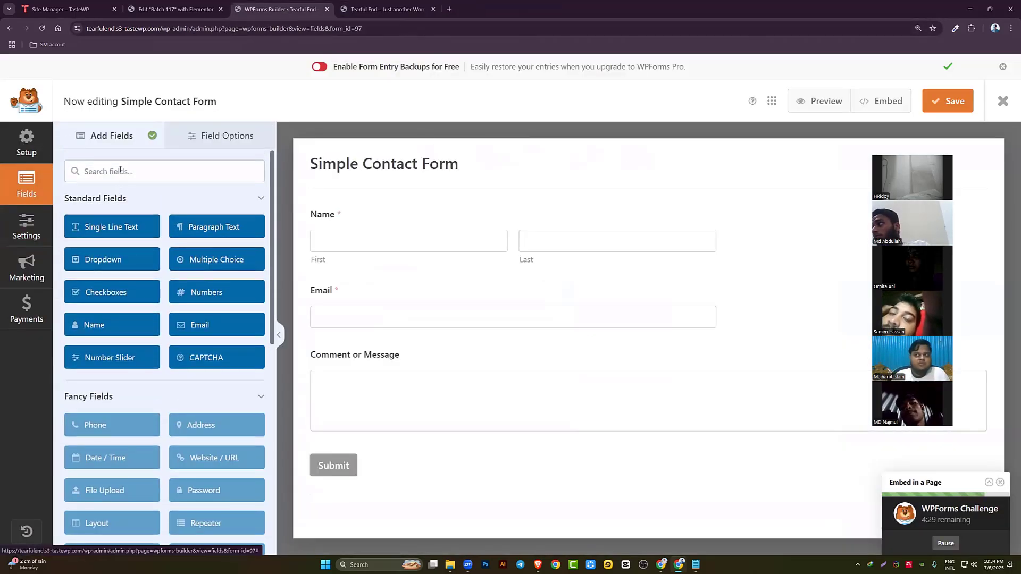
{"action": "left_click", "coordinate": [396, 166]}
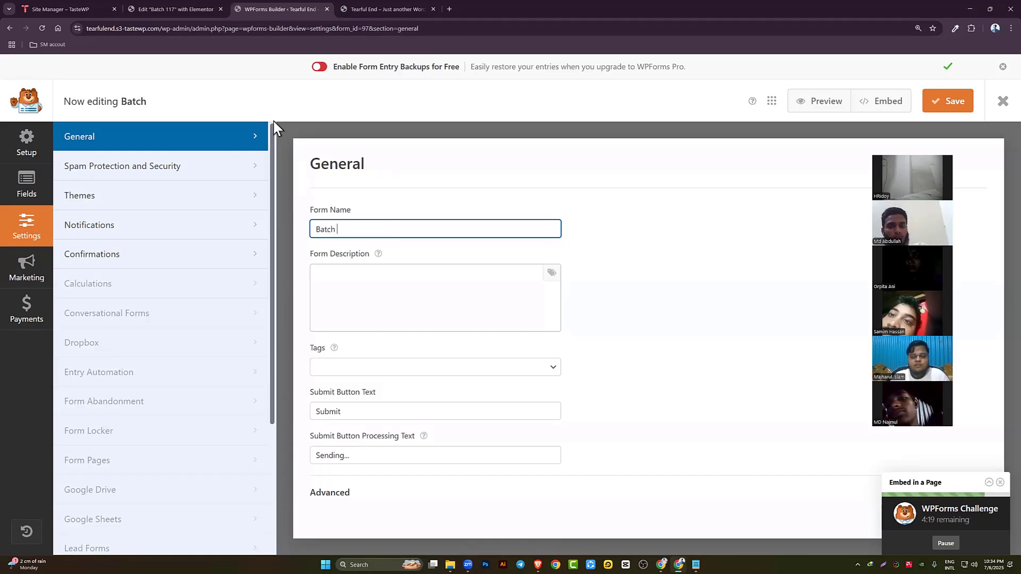
{"action": "type", "text": "117"}
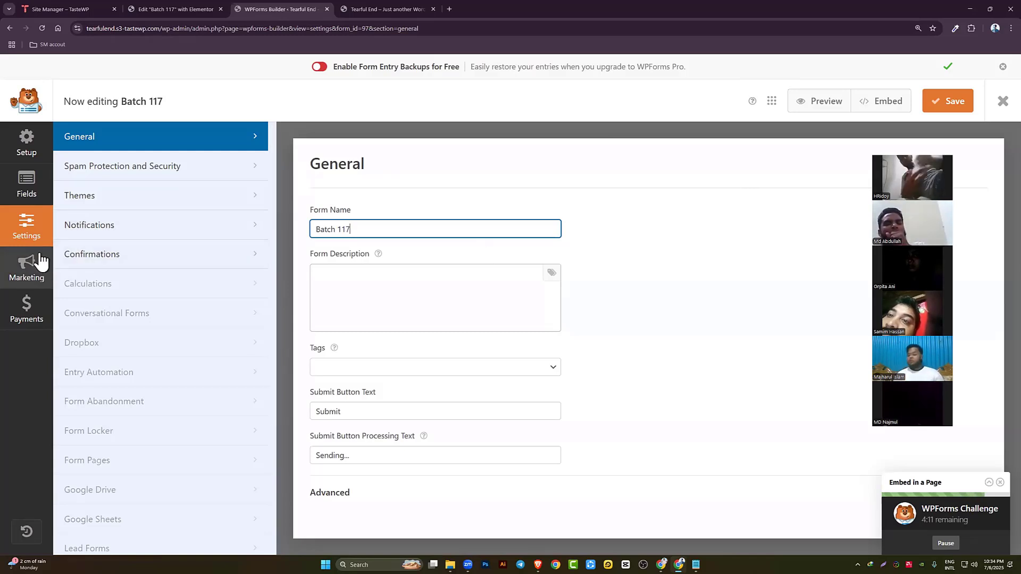
{"action": "left_click", "coordinate": [33, 185]}
{"action": "scroll", "coordinate": [157, 225], "scroll_direction": "down", "scroll_amount": 3}
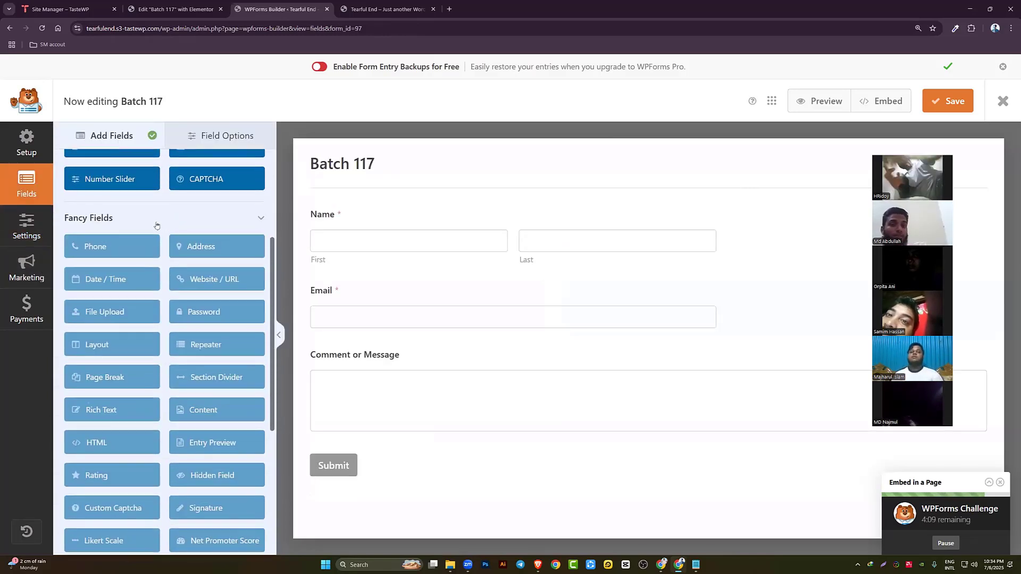
Look through the available standard, fancy and payment fields and save the Batch 117 form
{"action": "scroll", "coordinate": [118, 232], "scroll_direction": "up", "scroll_amount": 2}
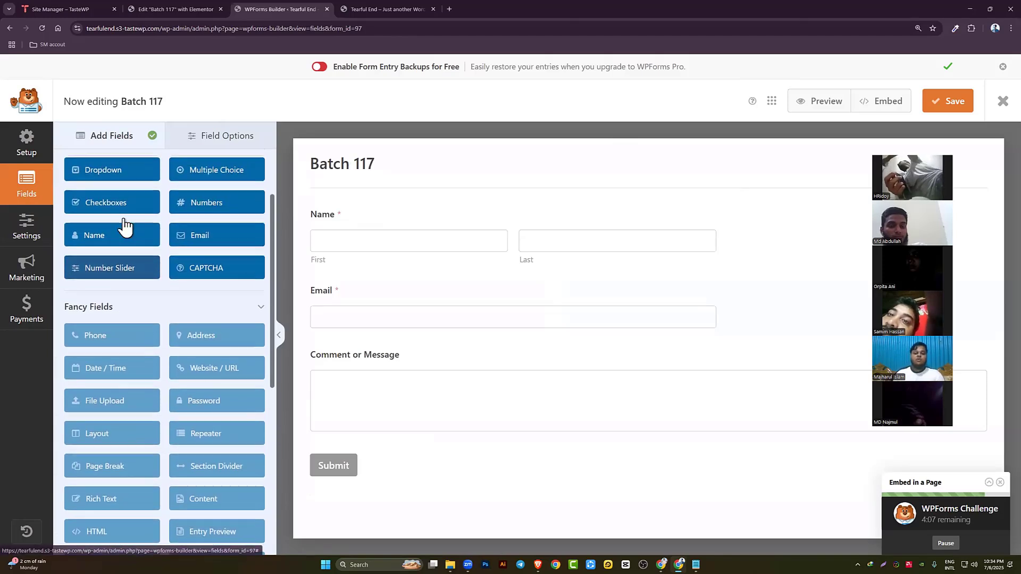
{"action": "scroll", "coordinate": [228, 222], "scroll_direction": "down", "scroll_amount": 5}
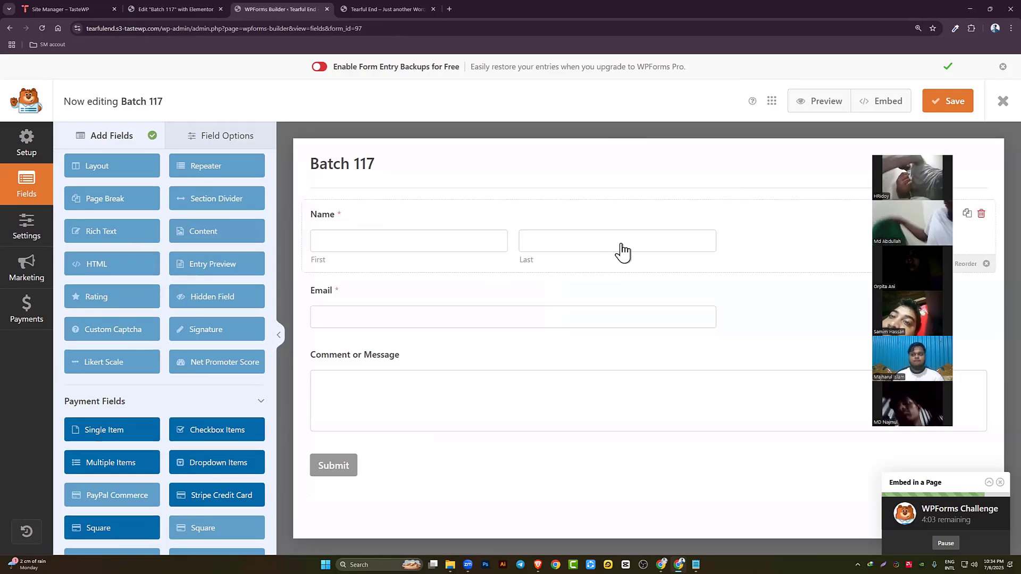
{"action": "left_click", "coordinate": [940, 98]}
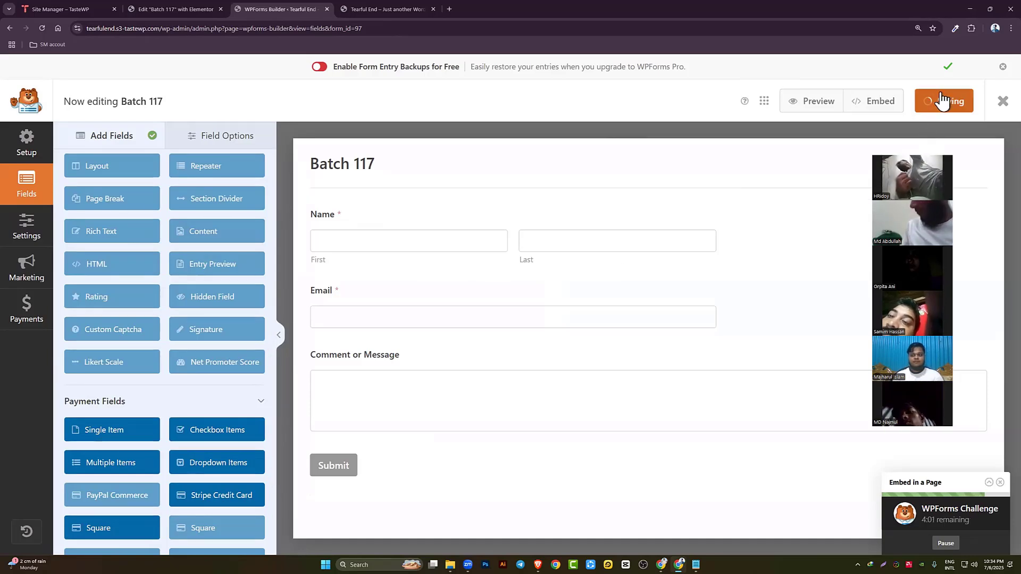
Go back to the page editor, review the Site Settings categories and return to the widget library
{"action": "left_click", "coordinate": [145, 4]}
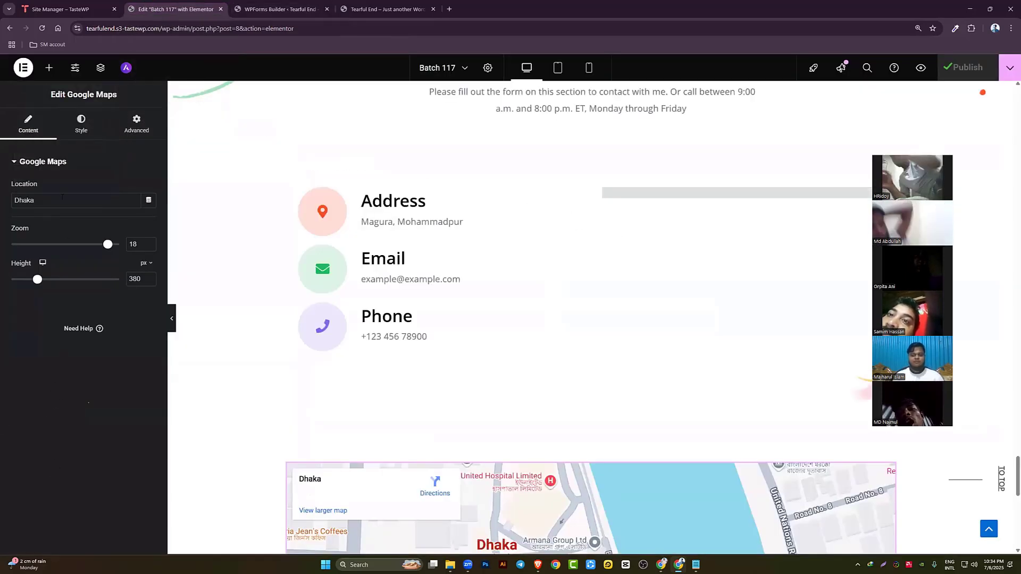
{"action": "left_click", "coordinate": [74, 70]}
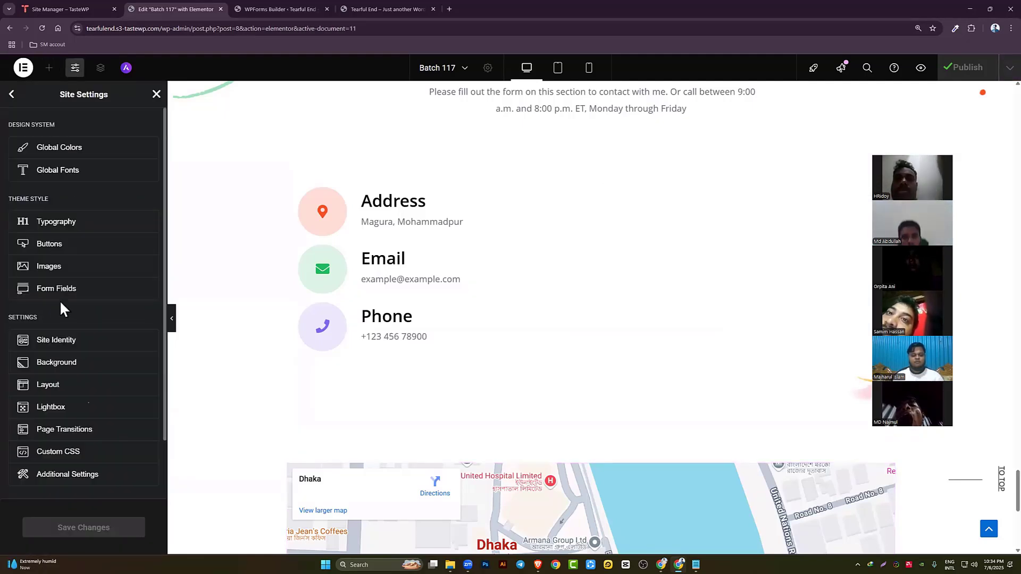
{"action": "scroll", "coordinate": [49, 354], "scroll_direction": "down", "scroll_amount": 2}
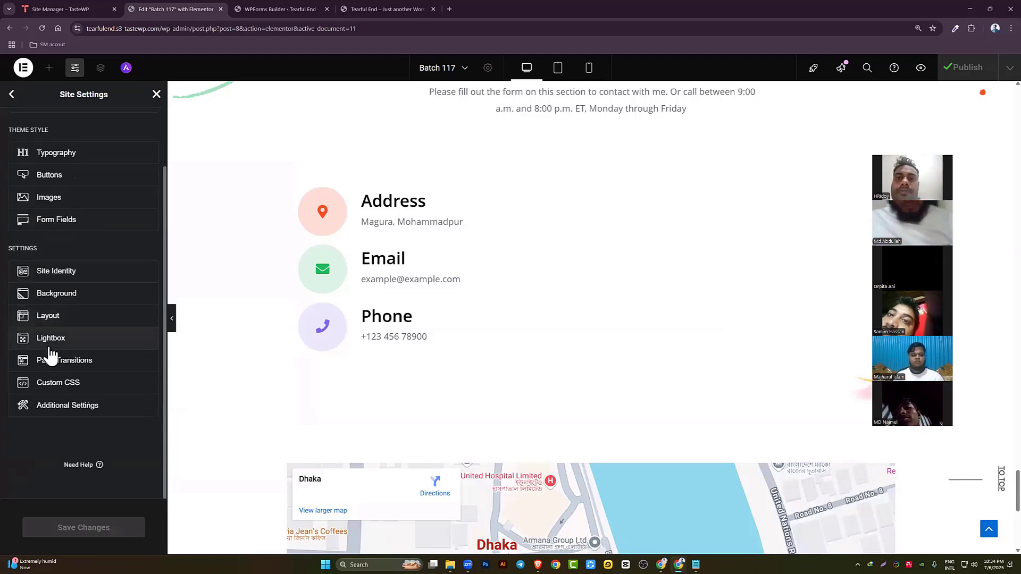
{"action": "scroll", "coordinate": [653, 314], "scroll_direction": "up", "scroll_amount": 2}
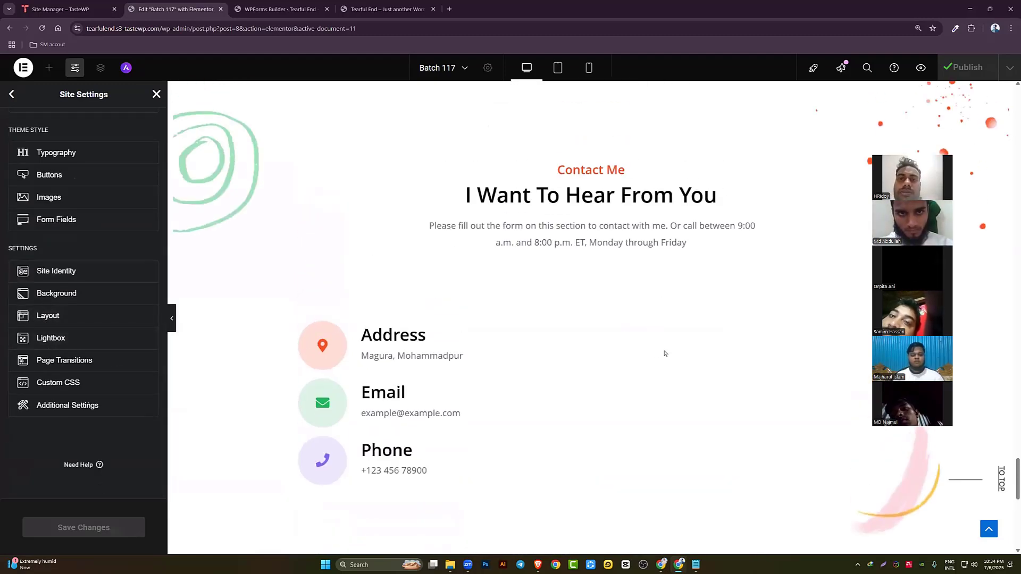
{"action": "left_click", "coordinate": [11, 94]}
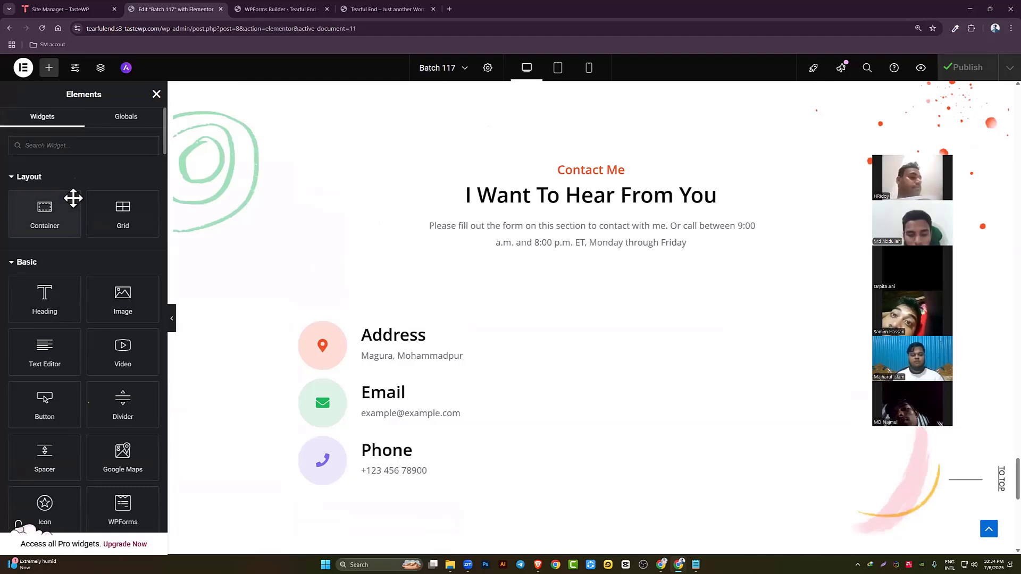
Look through the widget library from the basic widgets to the WordPress group
{"action": "scroll", "coordinate": [74, 202], "scroll_direction": "down", "scroll_amount": 10}
{"action": "scroll", "coordinate": [75, 340], "scroll_direction": "down", "scroll_amount": 10}
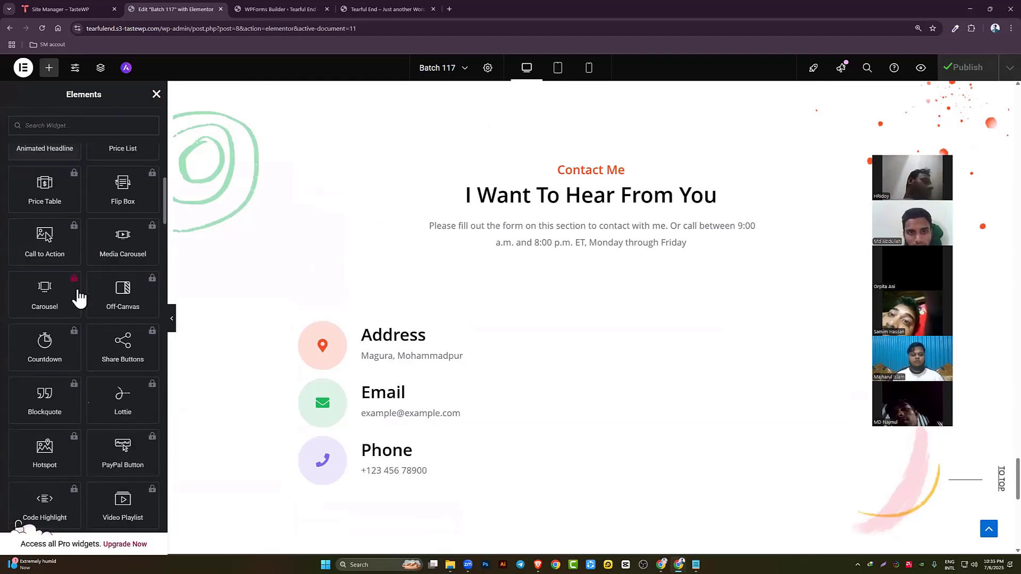
{"action": "scroll", "coordinate": [74, 292], "scroll_direction": "down", "scroll_amount": 15}
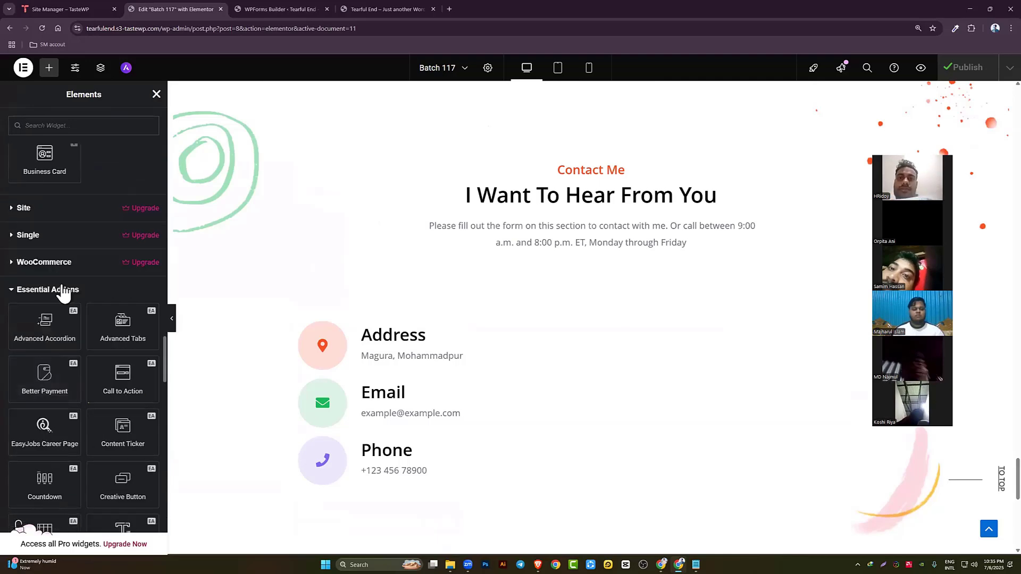
{"action": "scroll", "coordinate": [59, 266], "scroll_direction": "down", "scroll_amount": 15}
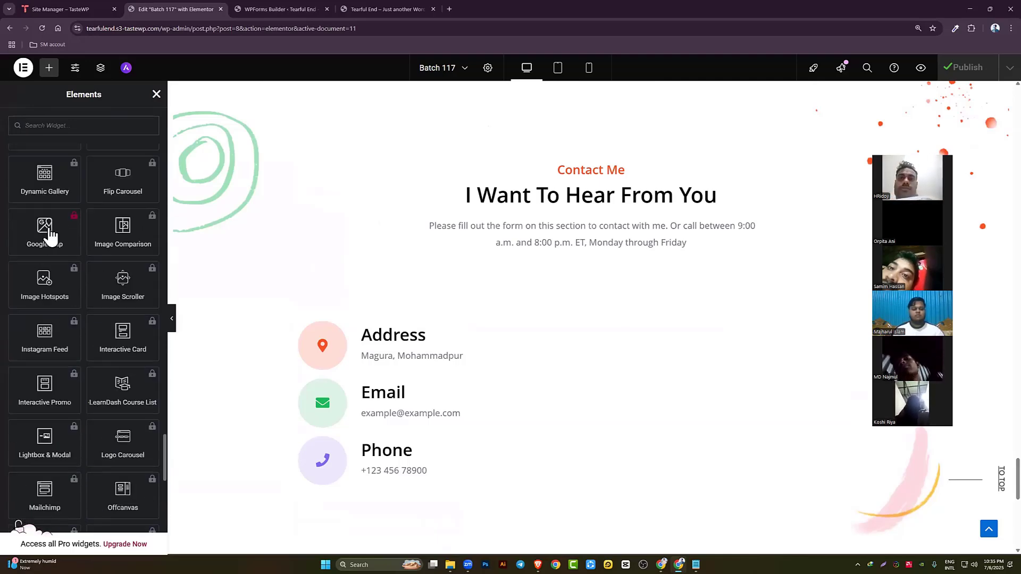
{"action": "scroll", "coordinate": [48, 231], "scroll_direction": "down", "scroll_amount": 10}
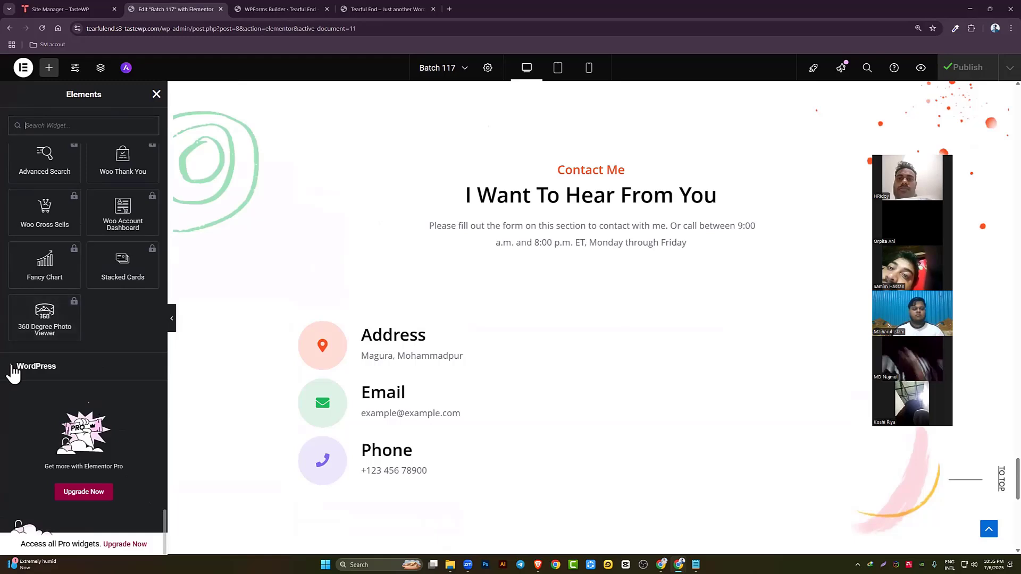
{"action": "left_click", "coordinate": [11, 367]}
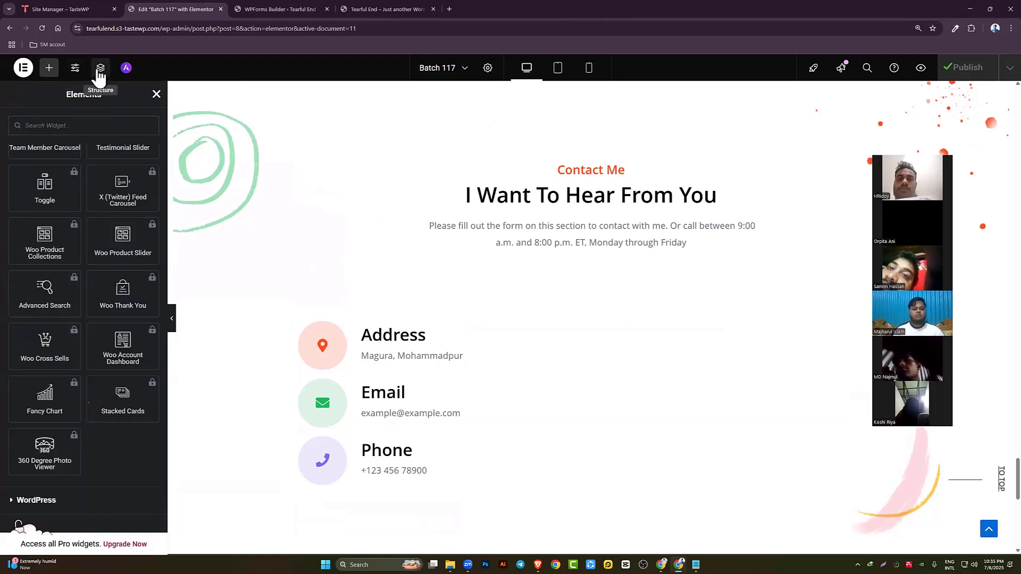
{"action": "right_click", "coordinate": [673, 309]}
{"action": "left_click", "coordinate": [669, 307]}
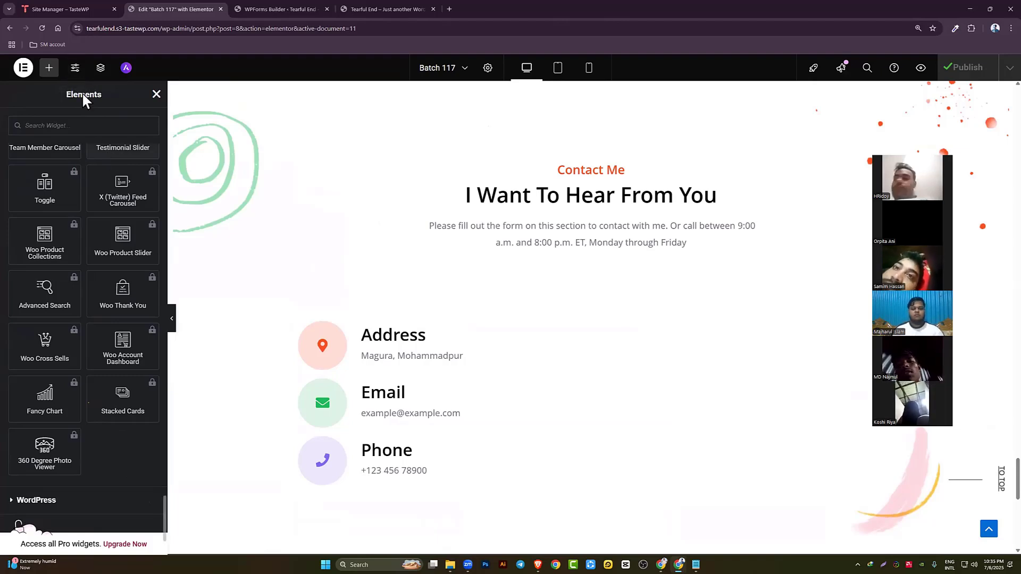
Show the page structure, then look back through the widgets, the logo section and the editor's main options
{"action": "left_click", "coordinate": [100, 67]}
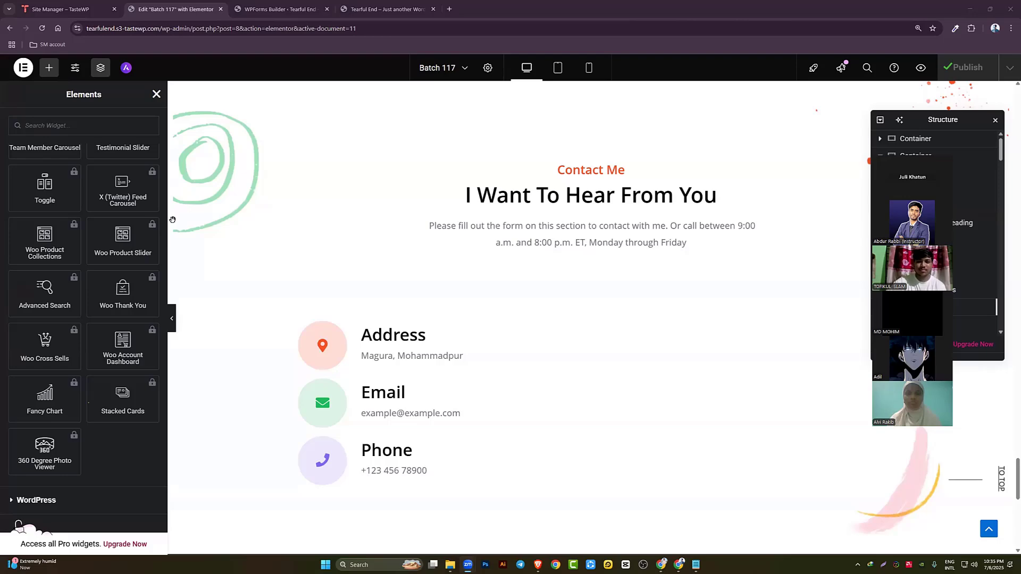
{"action": "scroll", "coordinate": [57, 266], "scroll_direction": "up", "scroll_amount": 15}
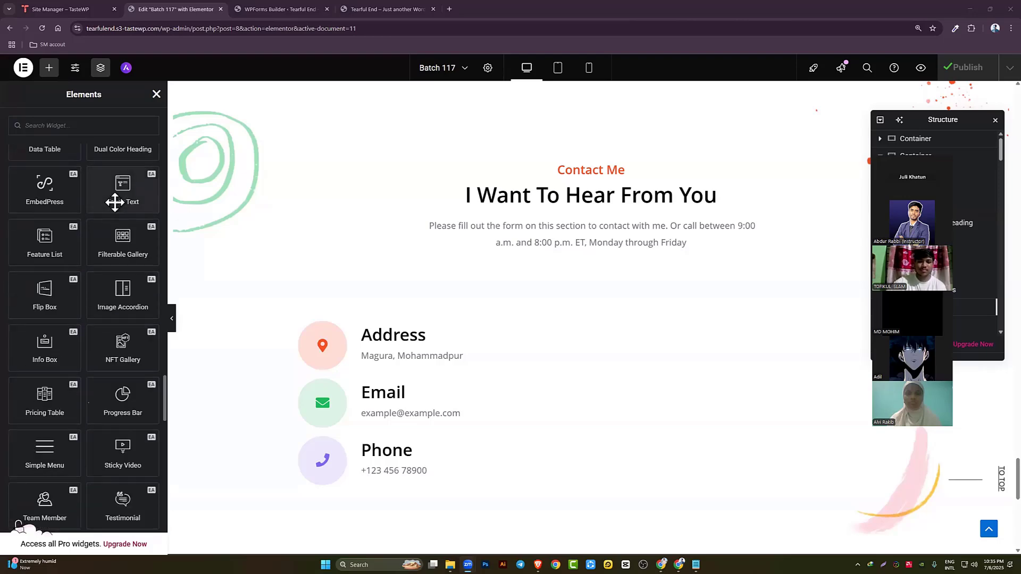
{"action": "scroll", "coordinate": [115, 202], "scroll_direction": "up", "scroll_amount": 10}
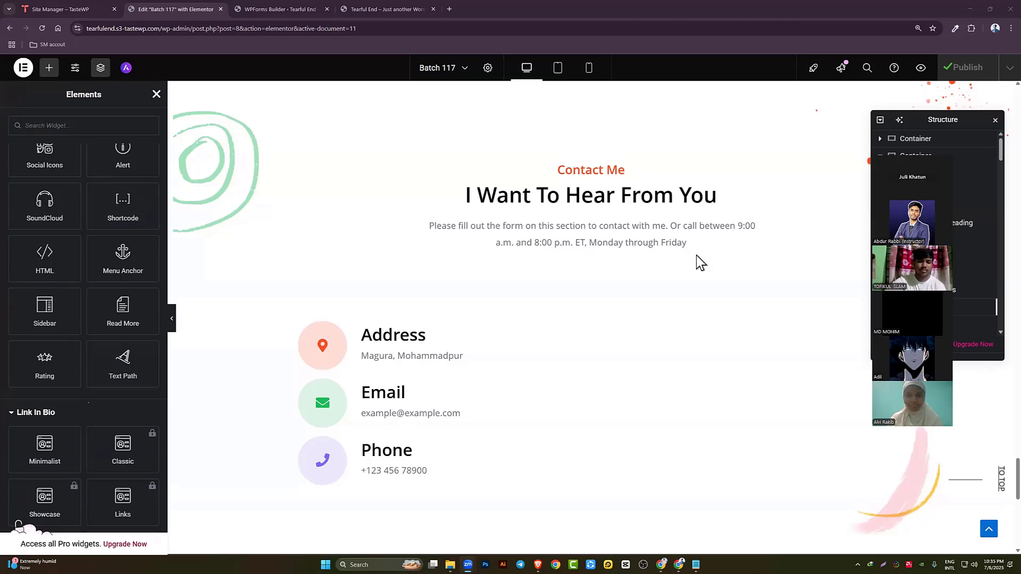
{"action": "scroll", "coordinate": [691, 250], "scroll_direction": "up", "scroll_amount": 3}
{"action": "scroll", "coordinate": [430, 250], "scroll_direction": "up", "scroll_amount": 5}
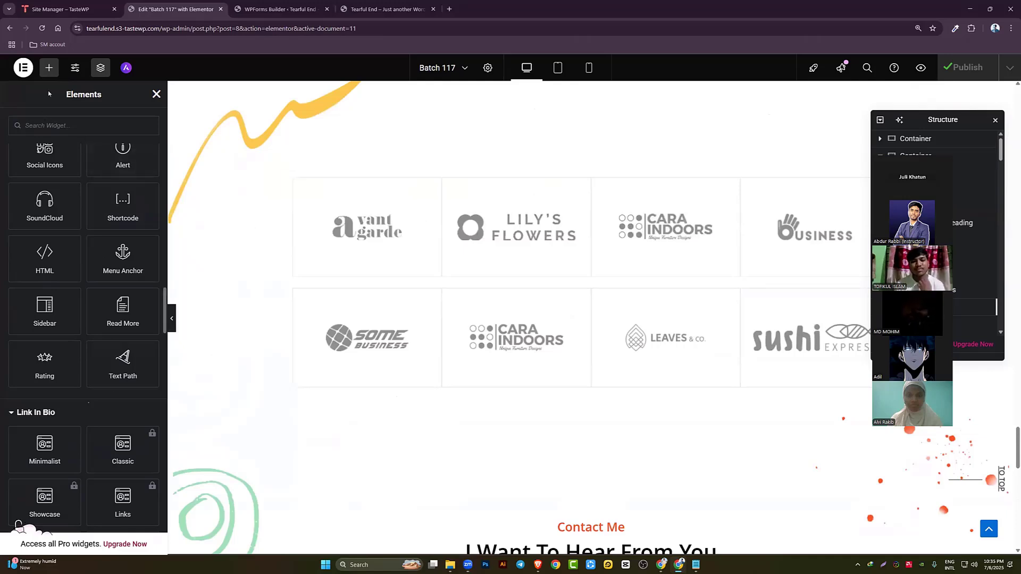
{"action": "left_click", "coordinate": [22, 67]}
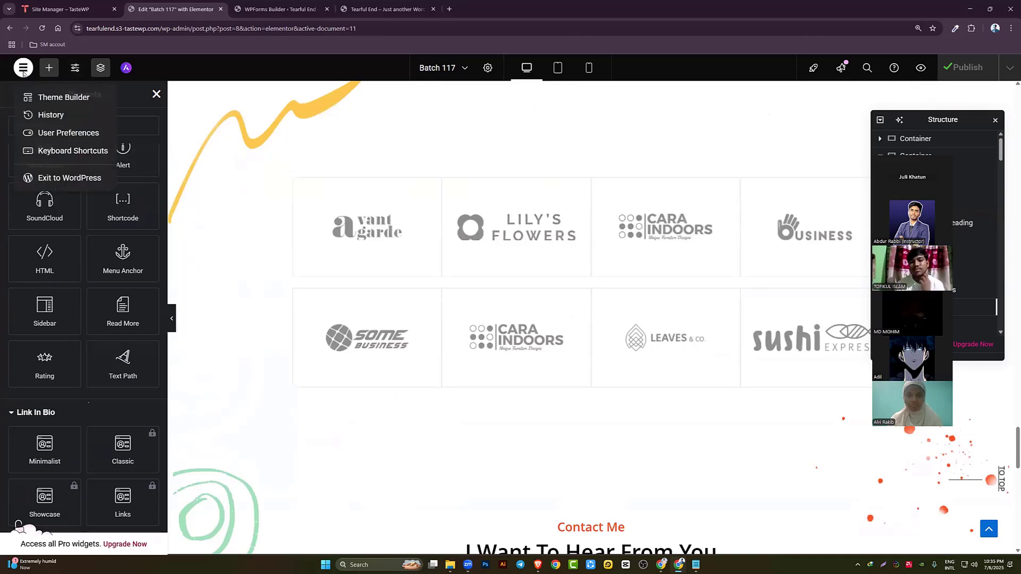
{"action": "left_click", "coordinate": [117, 97]}
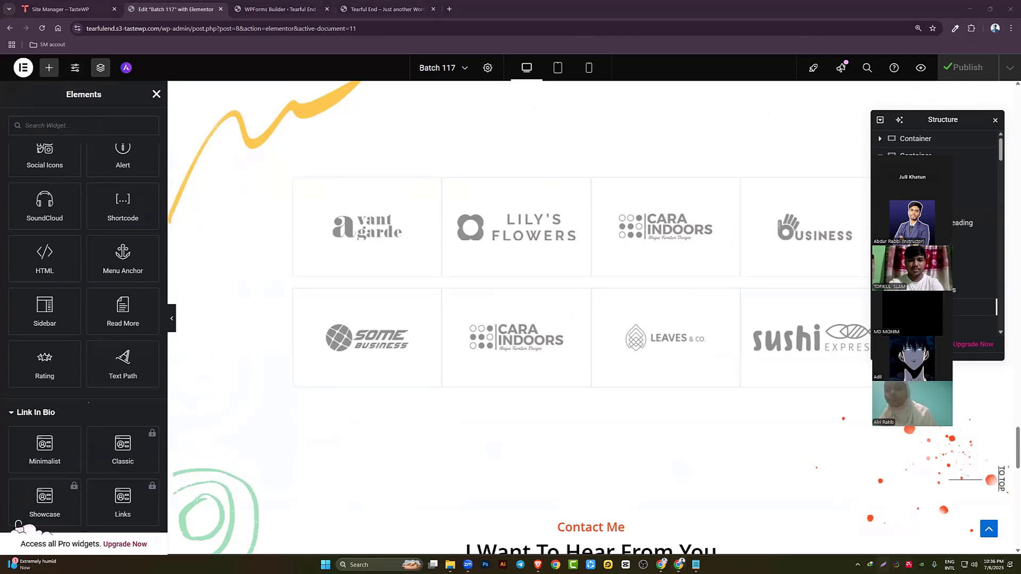
Capture the editor's widget area, point a red arrow at the Site Settings control and close the capture
{"action": "key", "text": "Print"}
{"action": "left_click_drag", "start_coordinate": [1, 2], "coordinate": [304, 369]}
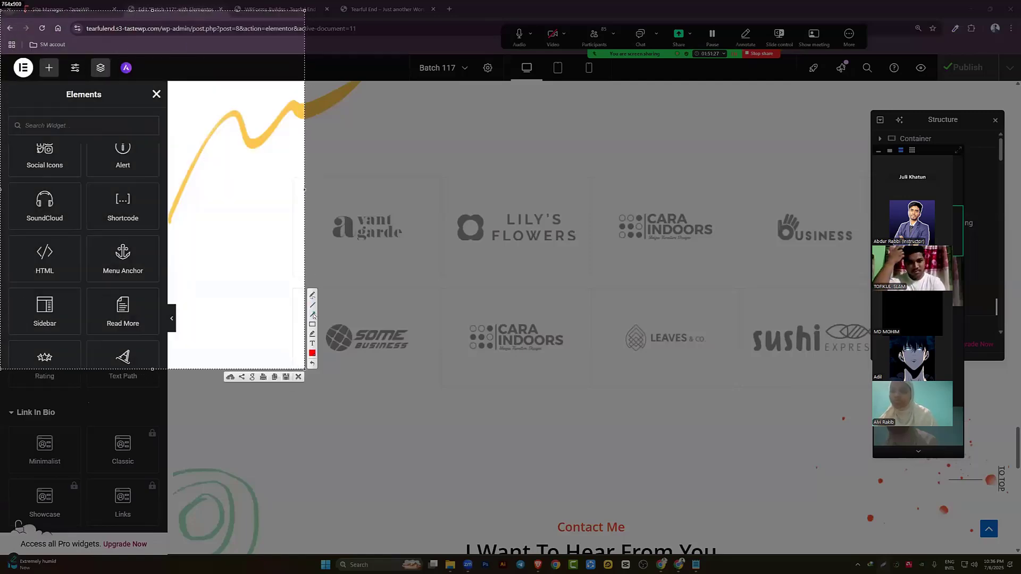
{"action": "left_click_drag", "start_coordinate": [64, 91], "coordinate": [76, 73]}
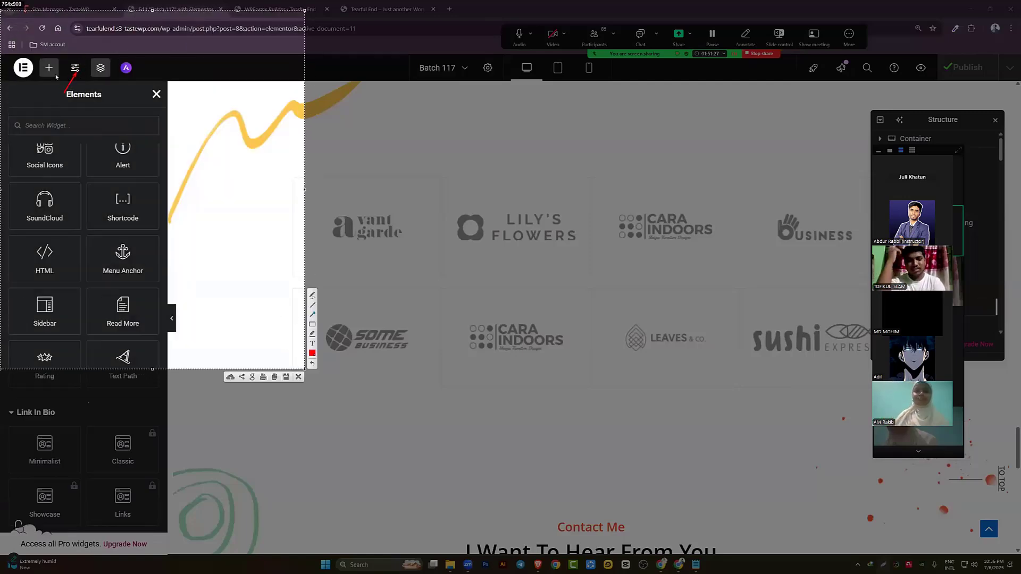
{"action": "right_click", "coordinate": [75, 90]}
{"action": "left_click", "coordinate": [89, 150]}
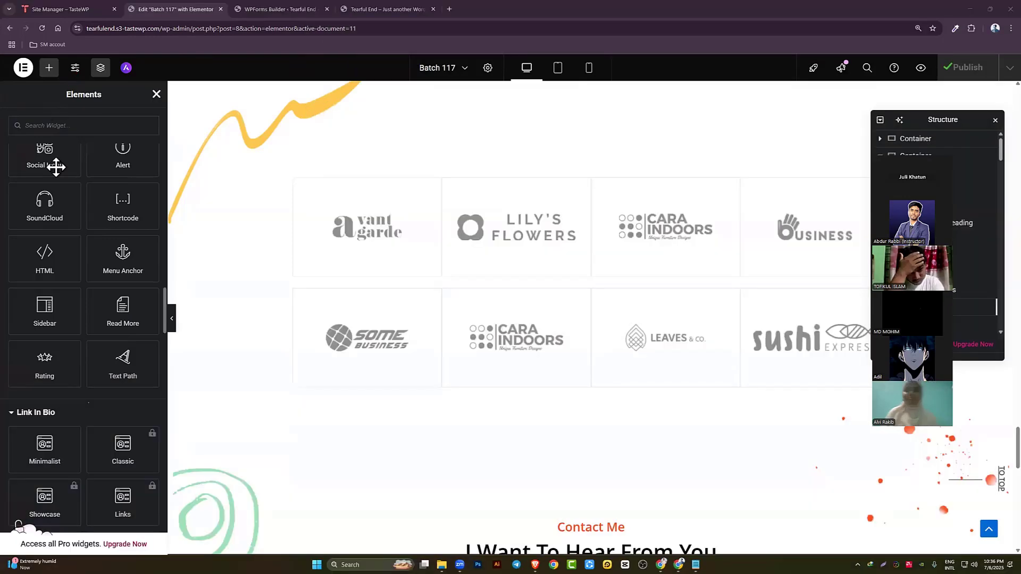
Assign the Batch 117 form to the WPForms widget beside the contact details
{"action": "scroll", "coordinate": [74, 189], "scroll_direction": "up", "scroll_amount": 8}
{"action": "scroll", "coordinate": [75, 195], "scroll_direction": "up", "scroll_amount": 15}
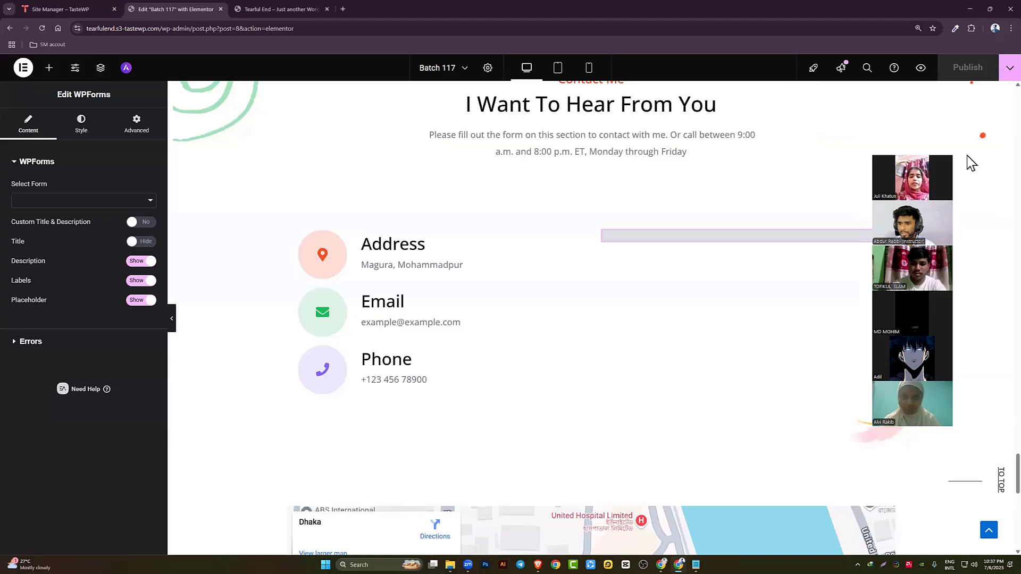
{"action": "left_click_drag", "start_coordinate": [967, 155], "coordinate": [499, 167]}
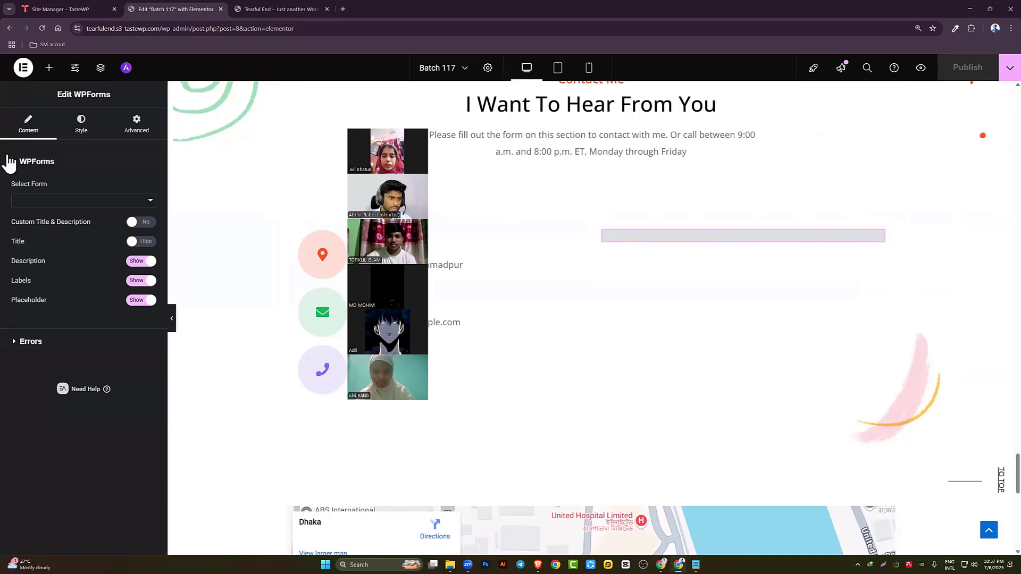
{"action": "left_click", "coordinate": [54, 202]}
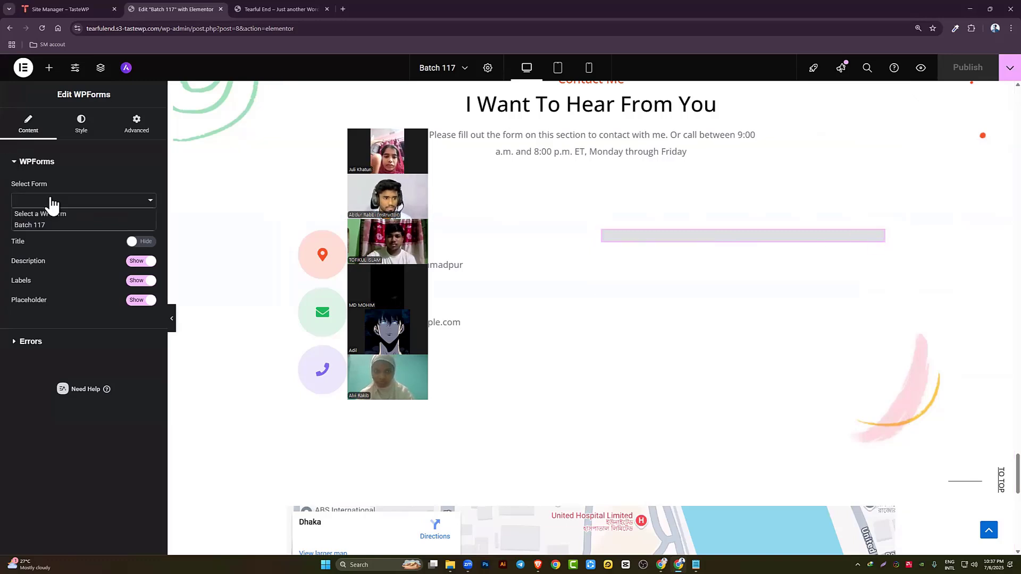
{"action": "left_click", "coordinate": [53, 225]}
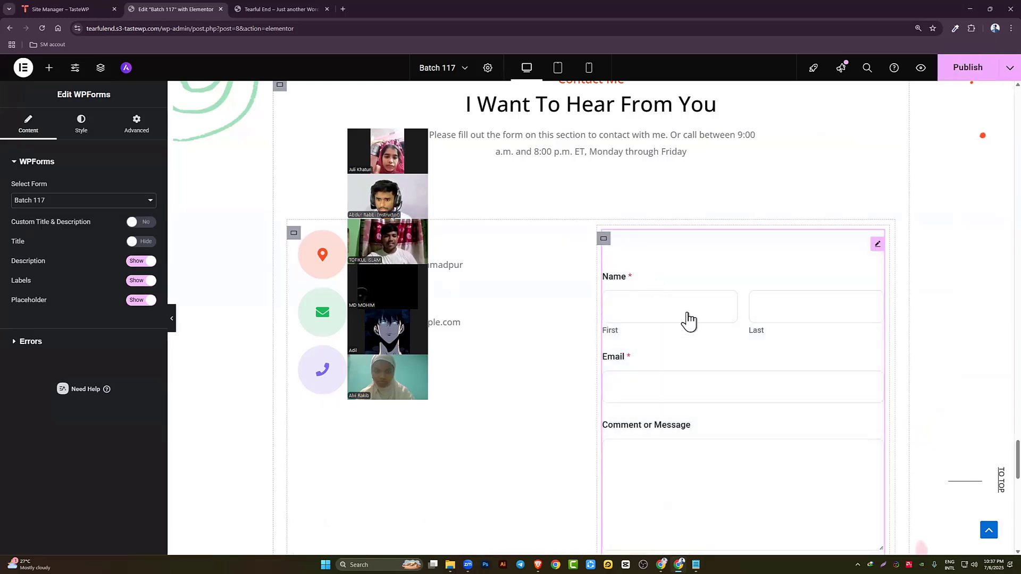
Check the embedded form down to its Submit button and publish the page
{"action": "scroll", "coordinate": [688, 276], "scroll_direction": "down", "scroll_amount": 2}
{"action": "scroll", "coordinate": [692, 229], "scroll_direction": "down", "scroll_amount": 2}
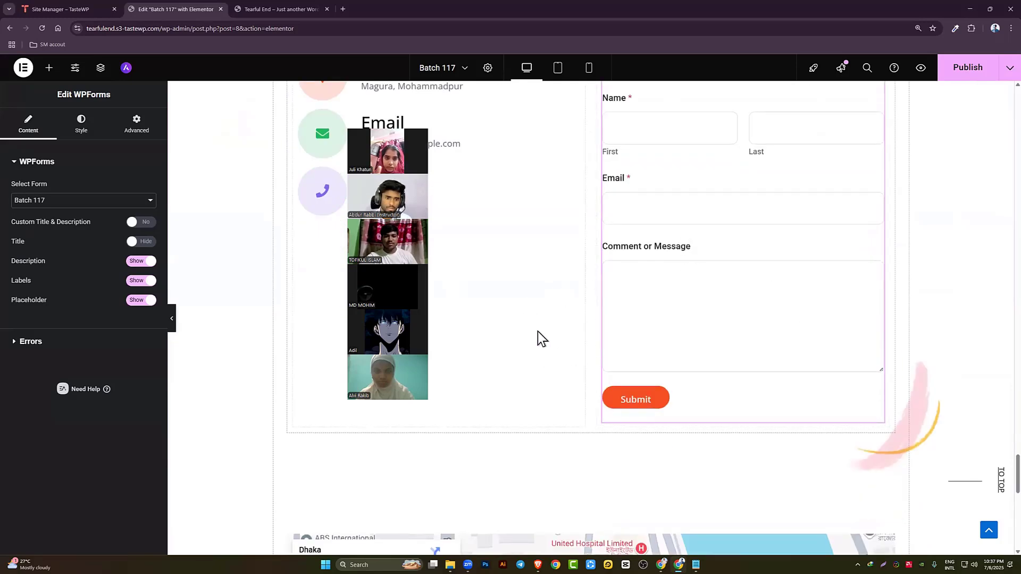
{"action": "left_click", "coordinate": [974, 79]}
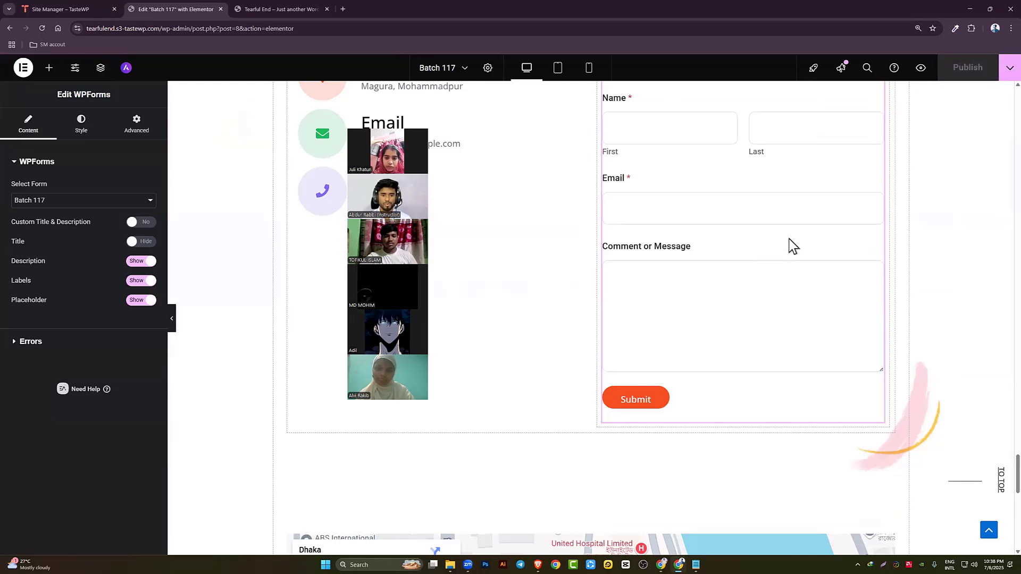
Switch to the live page and enter the test names dfhdfg and sfdfg in the contact form's First and Last fields
{"action": "left_click", "coordinate": [319, 5]}
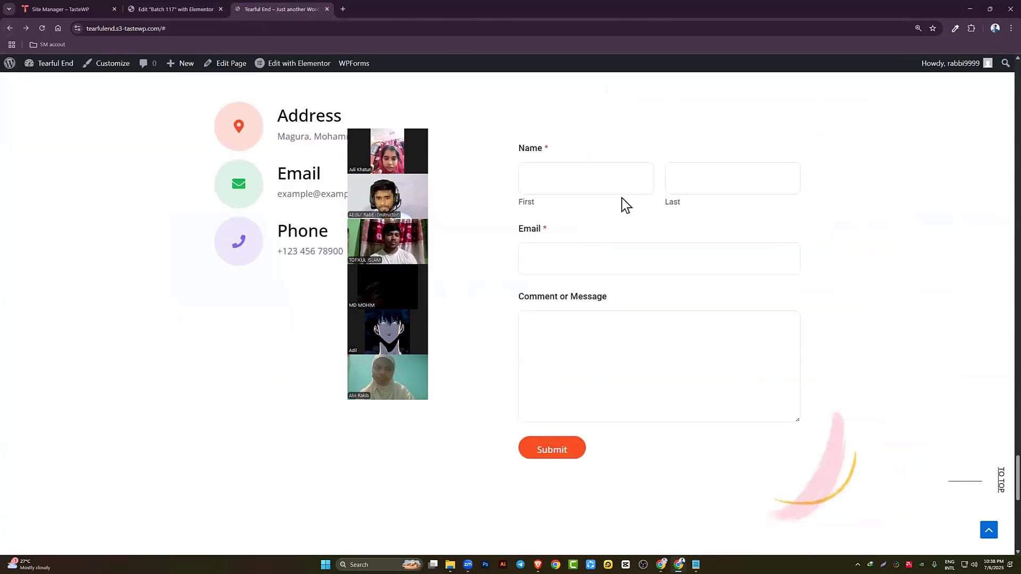
{"action": "left_click", "coordinate": [559, 177]}
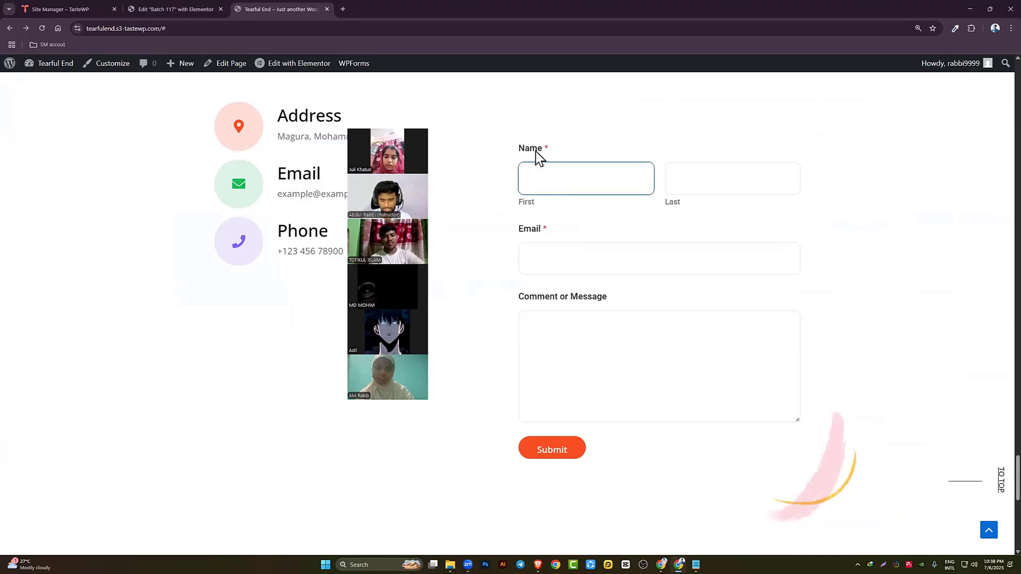
{"action": "type", "text": "dfhdfg"}
{"action": "left_click", "coordinate": [725, 187]}
{"action": "type", "text": "sfdfg"}
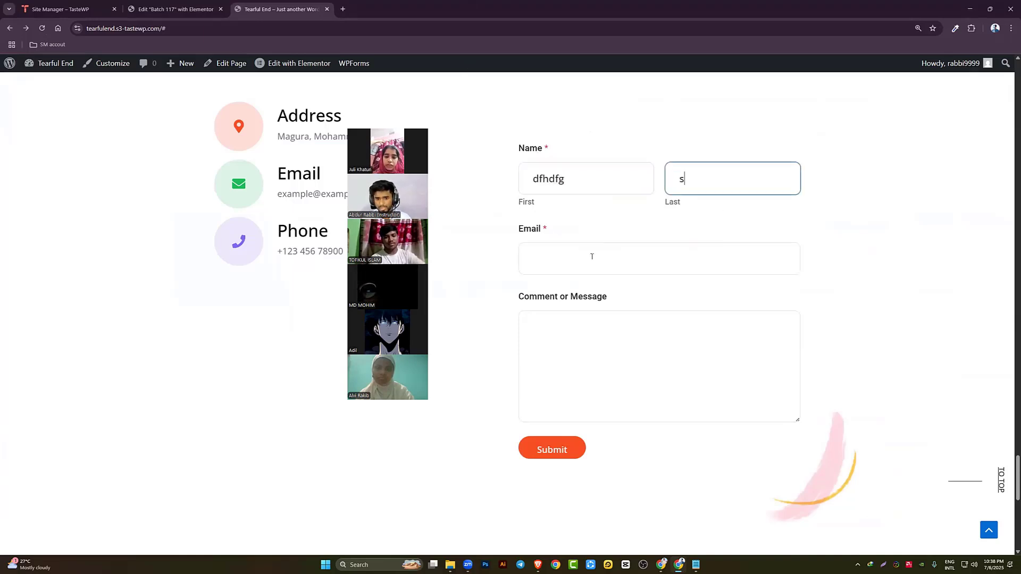
Enter ergfrg as the email and sfthytyhsrty as the message, and try to submit the contact form
{"action": "left_click", "coordinate": [574, 259]}
{"action": "type", "text": "ergfrg"}
{"action": "left_click", "coordinate": [616, 365]}
{"action": "type", "text": "sfthytyhsrty"}
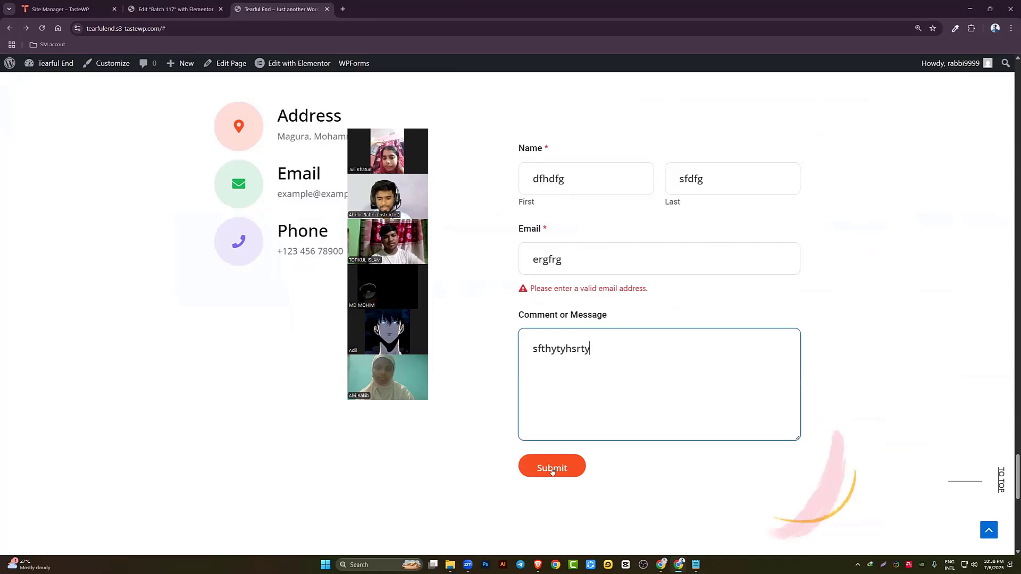
{"action": "left_click", "coordinate": [552, 471]}
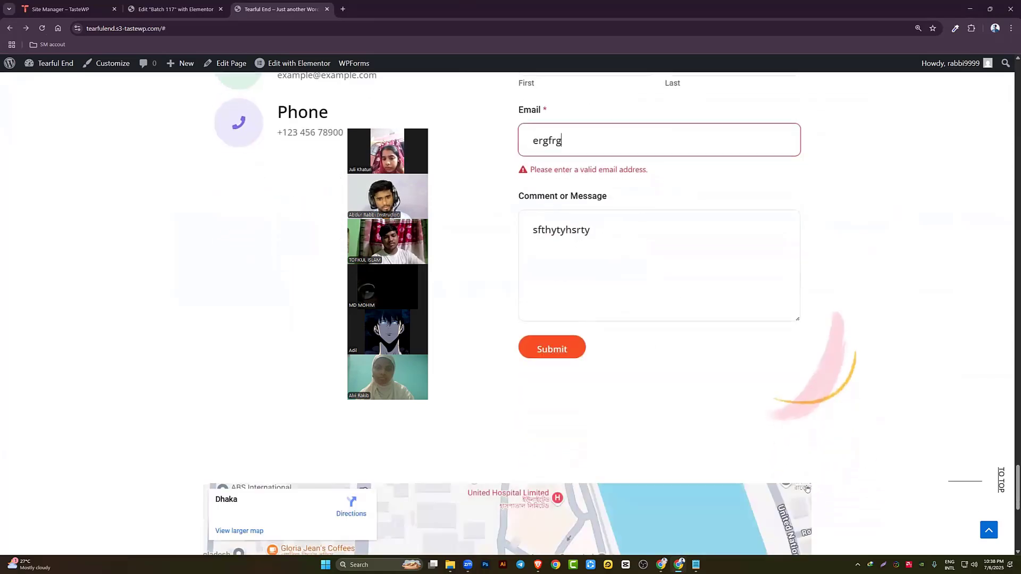
Clear the test message from the contact form's Comment or Message field
{"action": "left_click_drag", "start_coordinate": [601, 229], "coordinate": [484, 227]}
{"action": "key", "text": "BackSpace"}
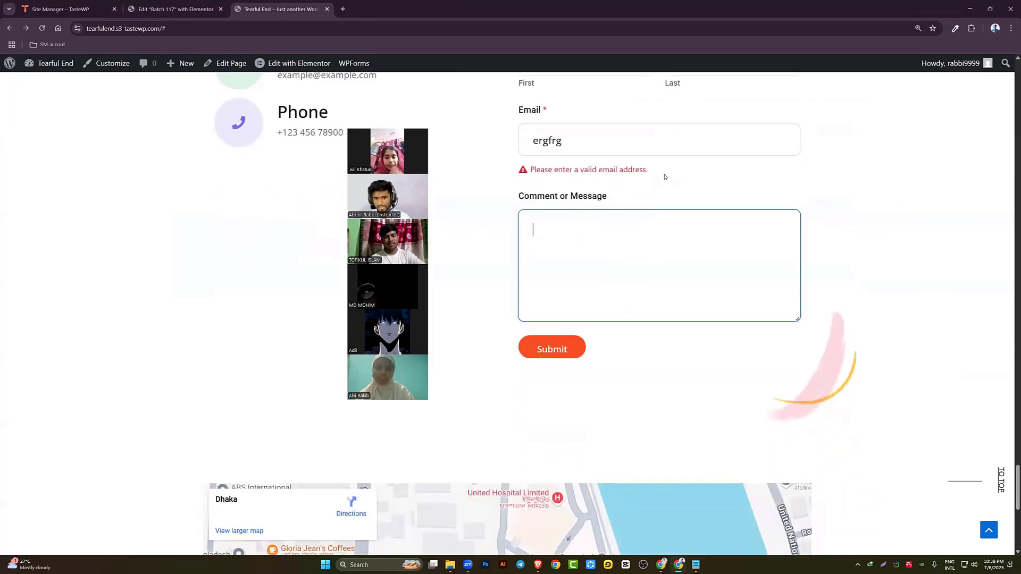
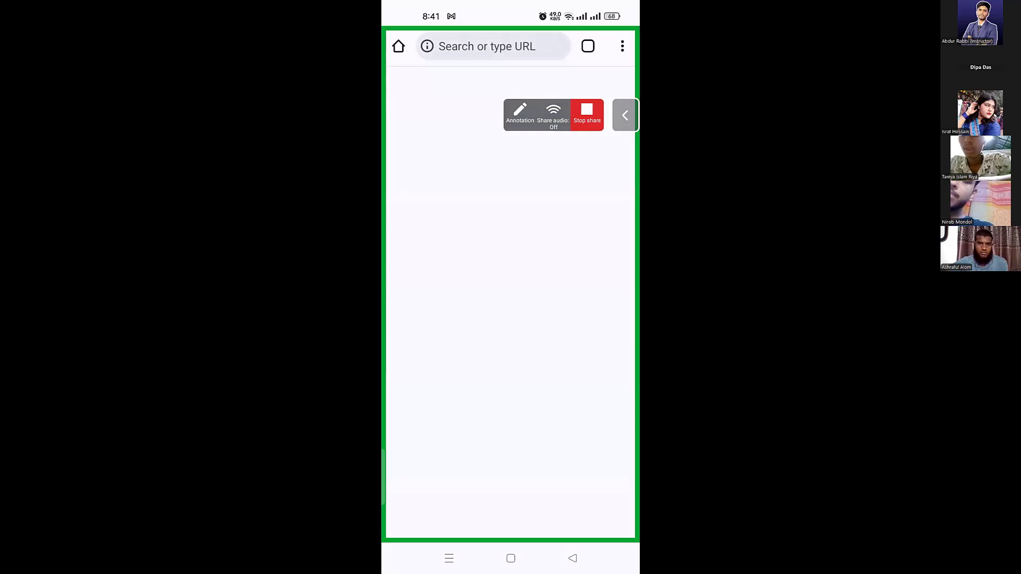
Switch to the phone's browser, search for tastewp and open the TasteWP website from the search results
{"action": "left_click_drag", "start_coordinate": [625, 114], "coordinate": [625, 66]}
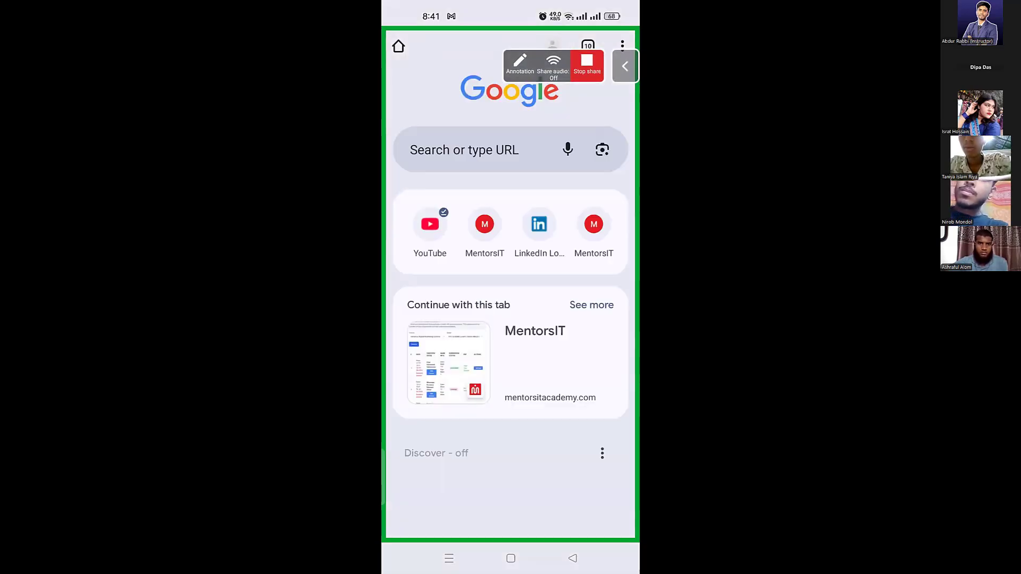
{"action": "left_click", "coordinate": [494, 149]}
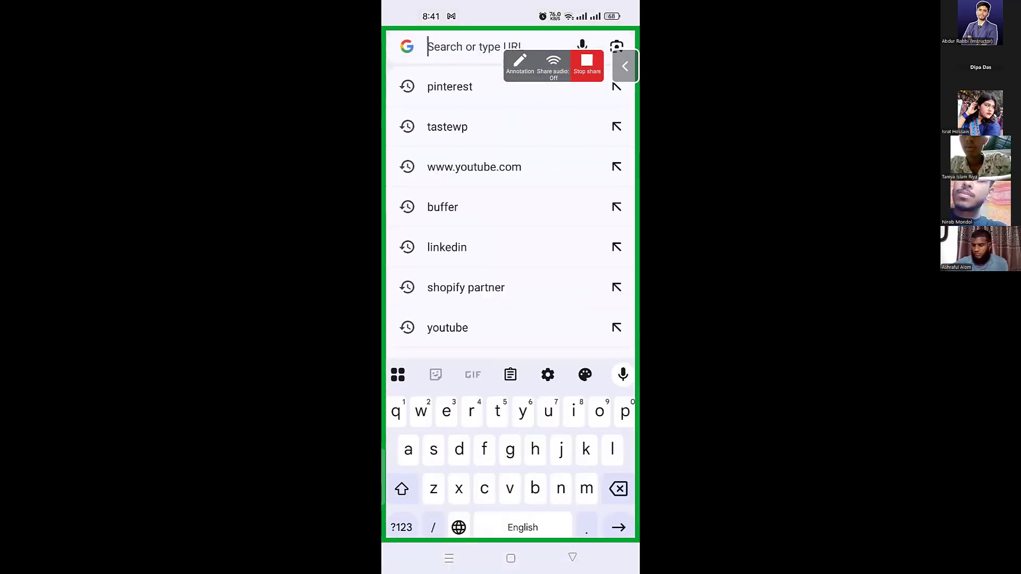
{"action": "left_click", "coordinate": [447, 127]}
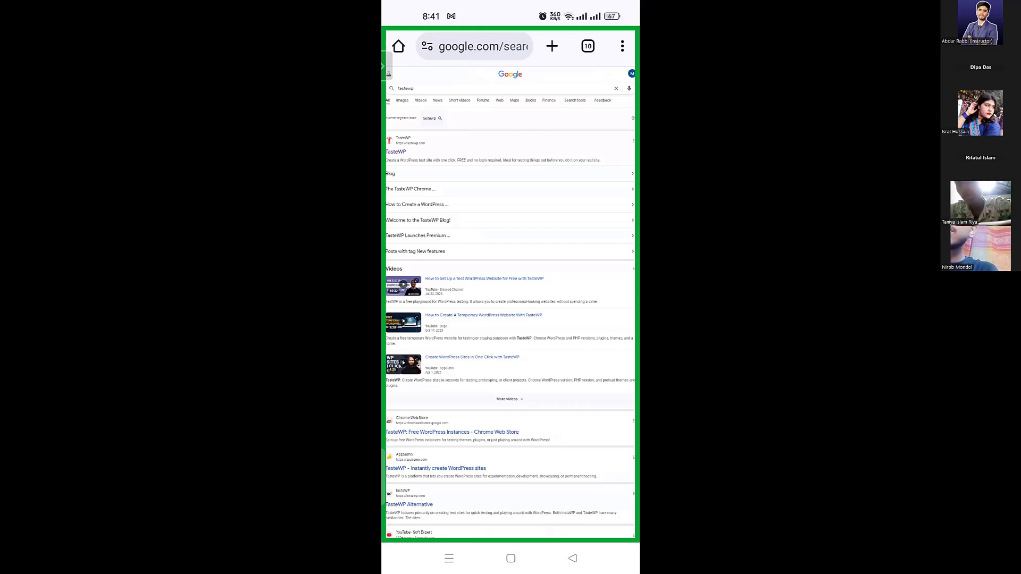
{"action": "scroll", "coordinate": [577, 199], "scroll_direction": "up", "scroll_amount": 2}
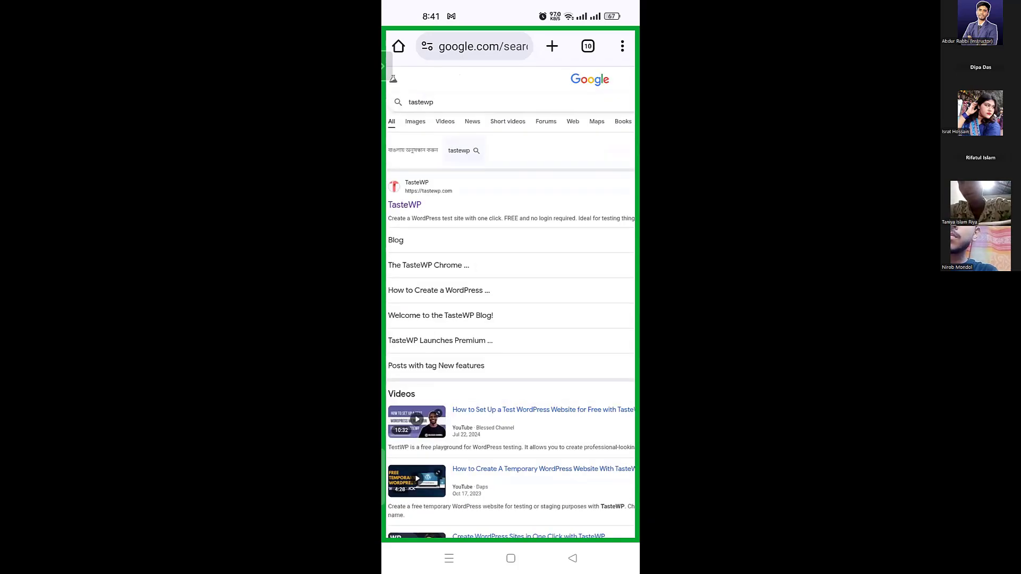
{"action": "left_click", "coordinate": [404, 205]}
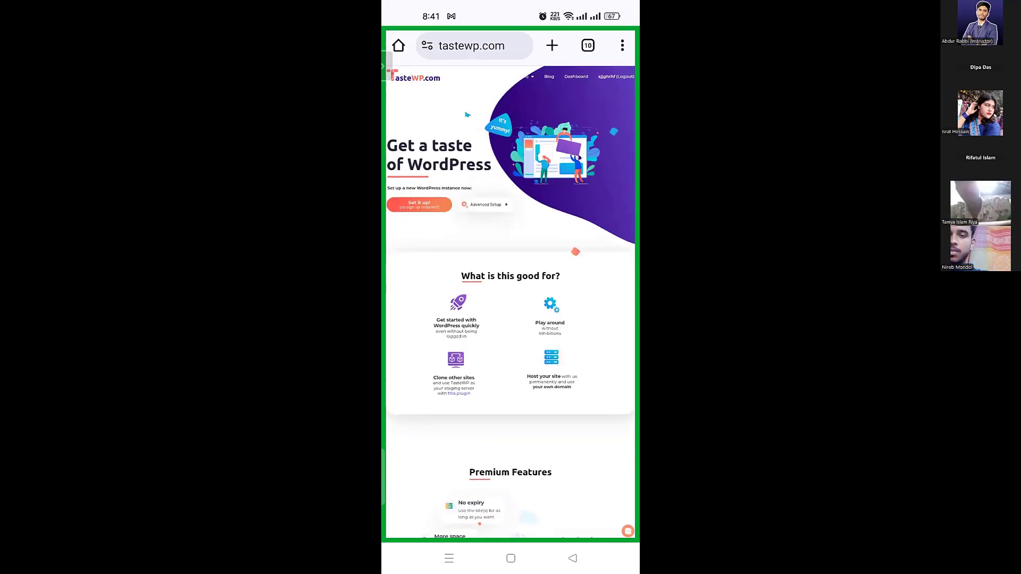
Open the TasteWP account dashboard and decline the incoming WhatsApp video call
{"action": "scroll", "coordinate": [511, 287], "scroll_direction": "up", "scroll_amount": 3}
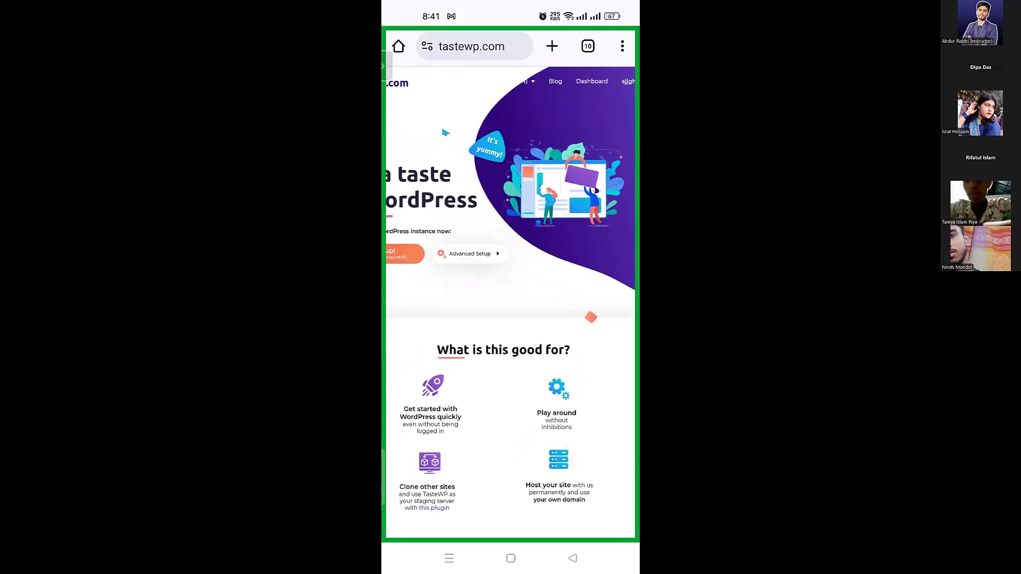
{"action": "scroll", "coordinate": [510, 288], "scroll_direction": "up", "scroll_amount": 5}
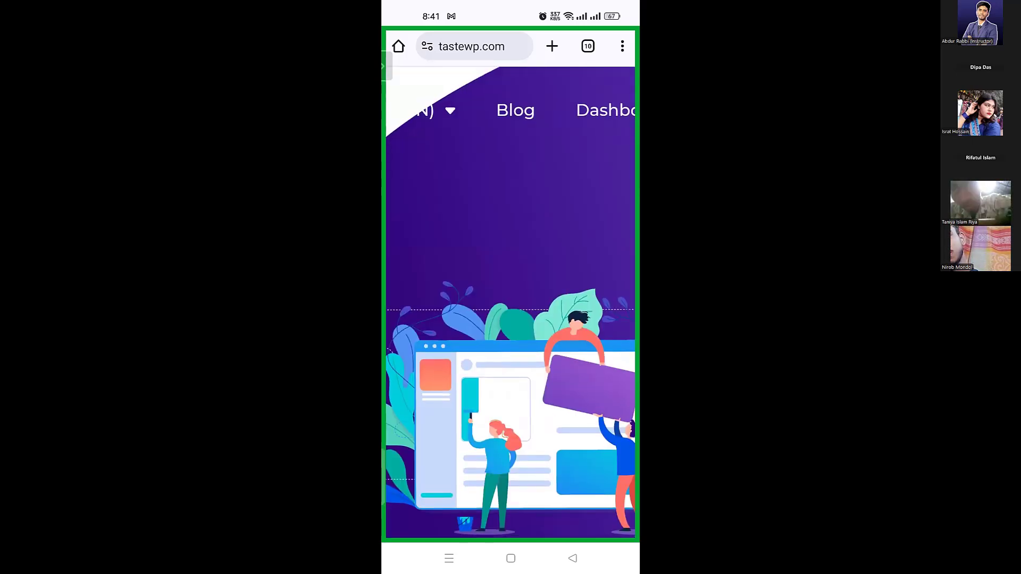
{"action": "scroll", "coordinate": [510, 287], "scroll_direction": "right", "scroll_amount": 2}
{"action": "left_click", "coordinate": [527, 110]}
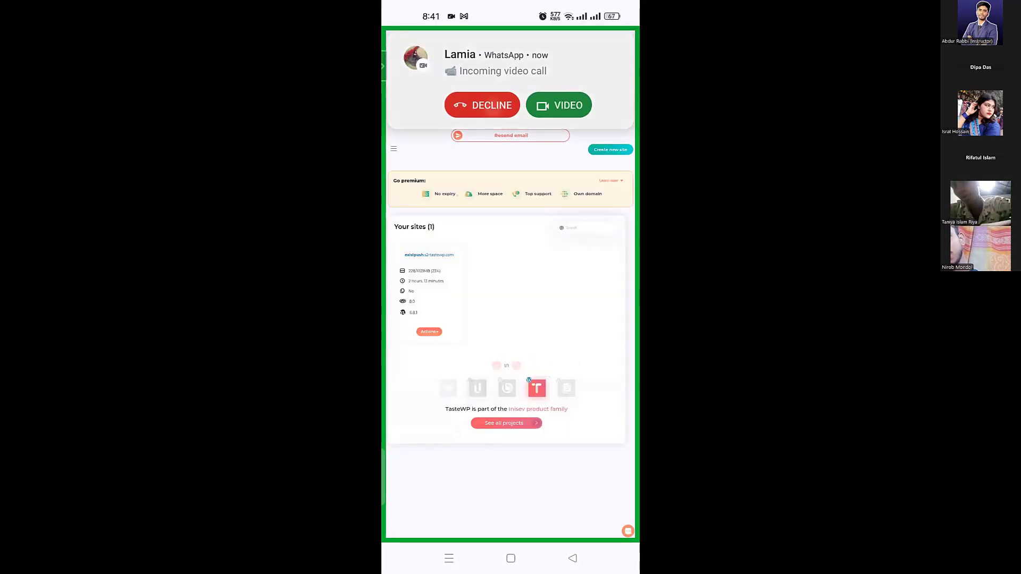
{"action": "left_click", "coordinate": [482, 105]}
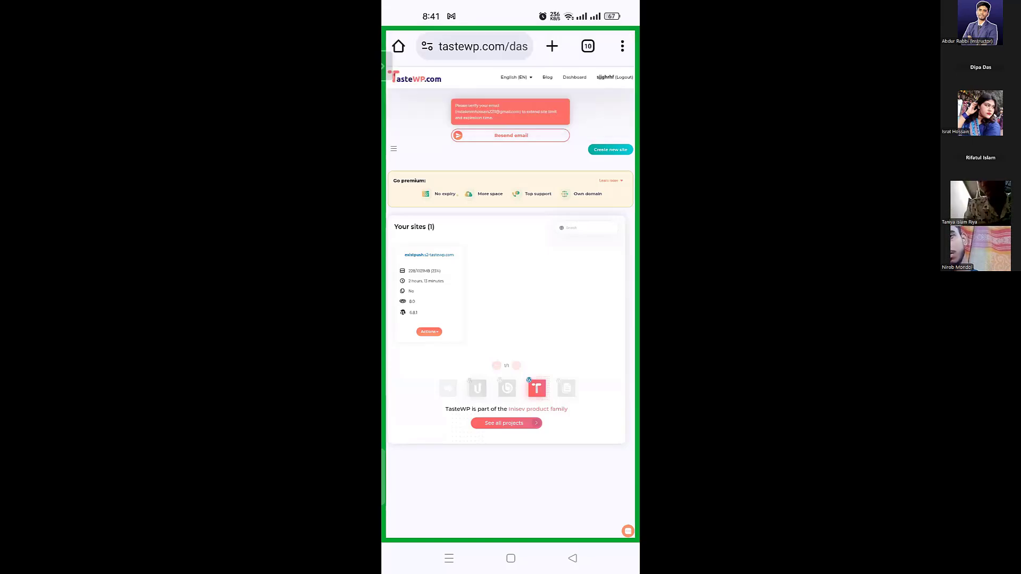
Dismiss the missed-call notification and open the WordPress set-up form from the TasteWP dashboard
{"action": "scroll", "coordinate": [511, 298], "scroll_direction": "up", "scroll_amount": 2}
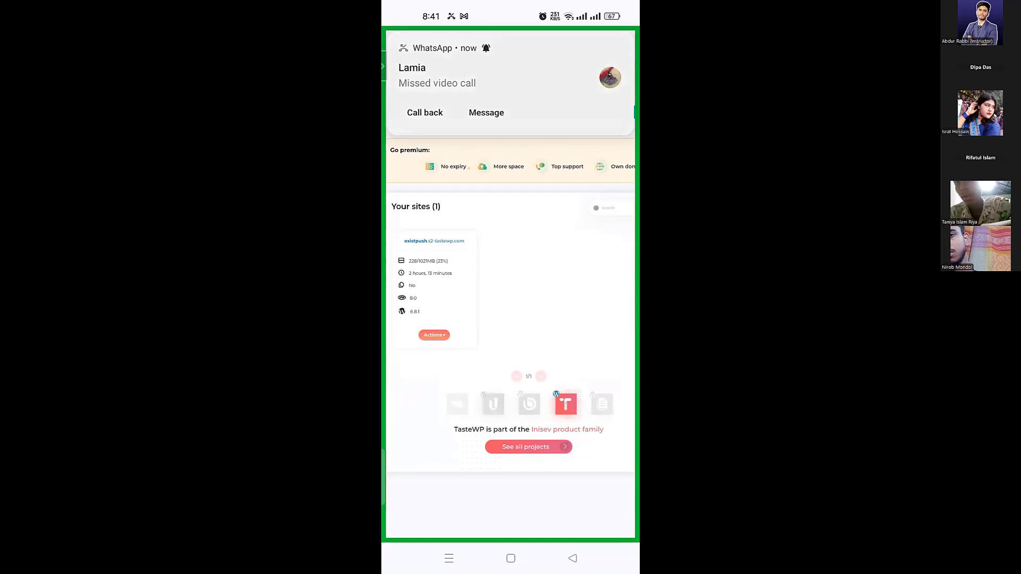
{"action": "left_click_drag", "start_coordinate": [452, 80], "coordinate": [612, 79]}
{"action": "scroll", "coordinate": [510, 297], "scroll_direction": "up", "scroll_amount": 1}
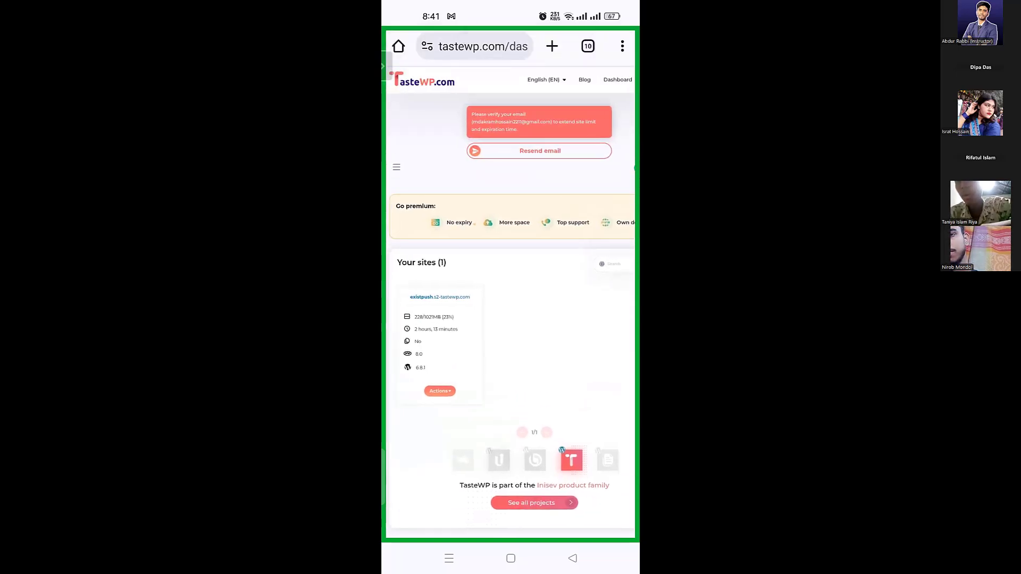
{"action": "scroll", "coordinate": [510, 297], "scroll_direction": "up", "scroll_amount": 4}
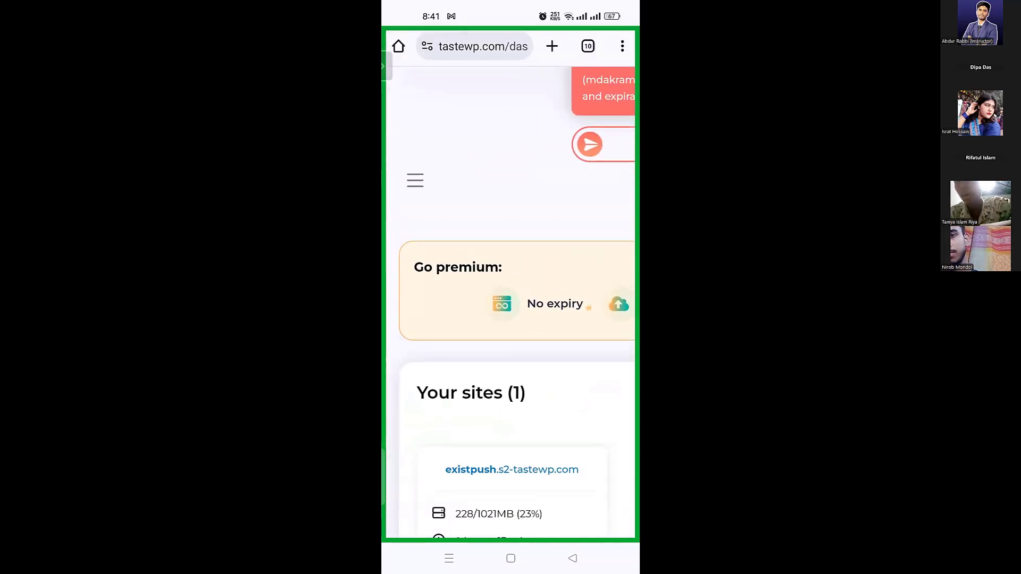
{"action": "left_click", "coordinate": [415, 180]}
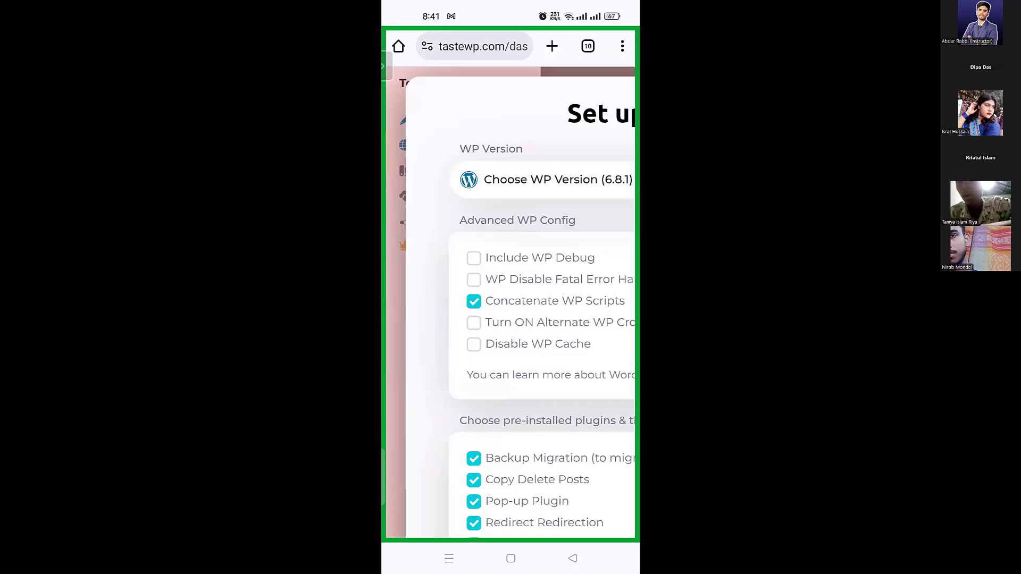
Create a temporary WordPress site with the preselected versions, plugins and Twenty Twenty-Three theme, leaving the custom site name blank
{"action": "scroll", "coordinate": [510, 298], "scroll_direction": "down", "scroll_amount": 3}
{"action": "scroll", "coordinate": [511, 298], "scroll_direction": "down", "scroll_amount": 2}
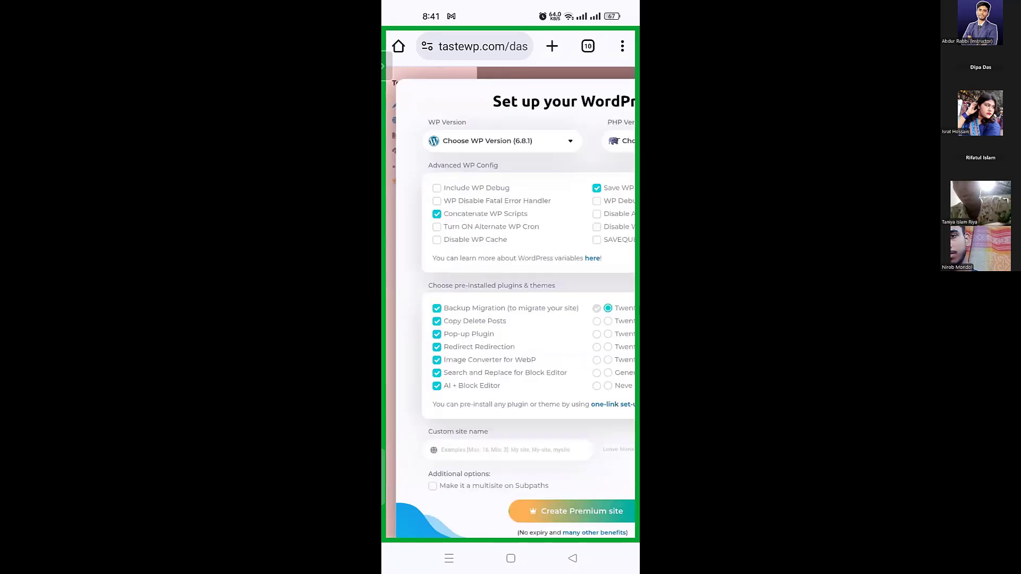
{"action": "scroll", "coordinate": [511, 298], "scroll_direction": "down", "scroll_amount": 2}
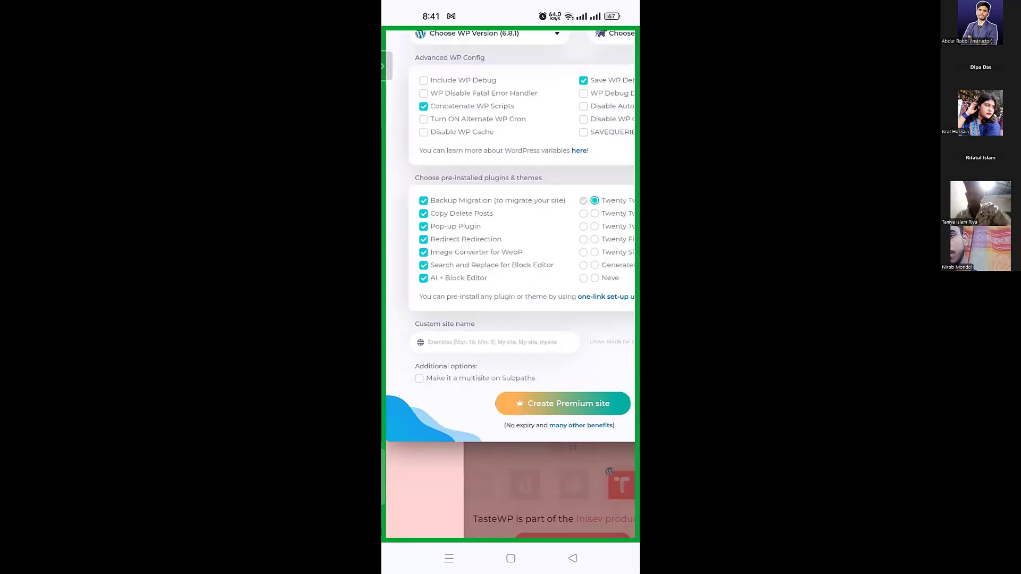
{"action": "scroll", "coordinate": [510, 287], "scroll_direction": "right", "scroll_amount": 3}
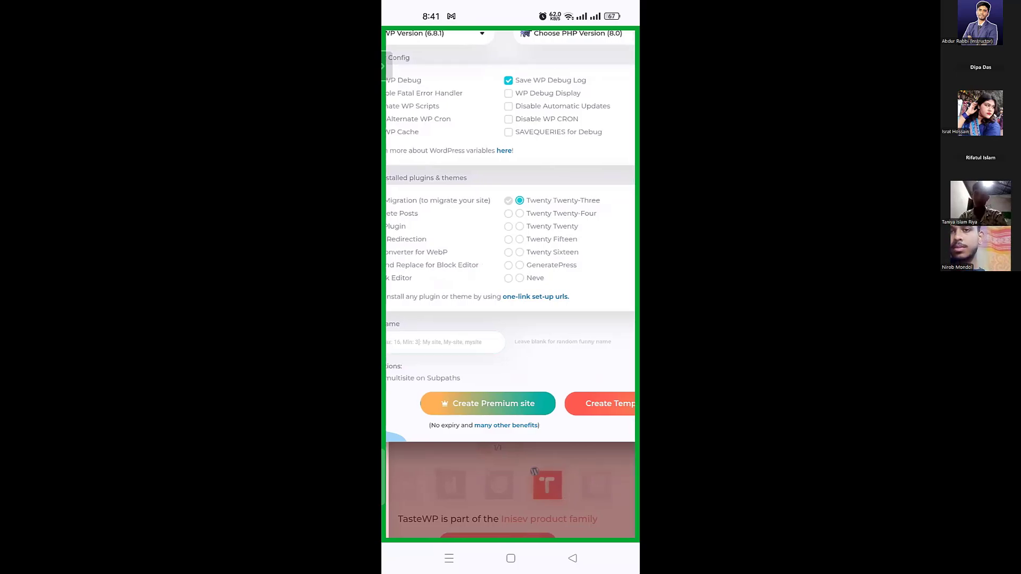
{"action": "scroll", "coordinate": [510, 287], "scroll_direction": "right", "scroll_amount": 3}
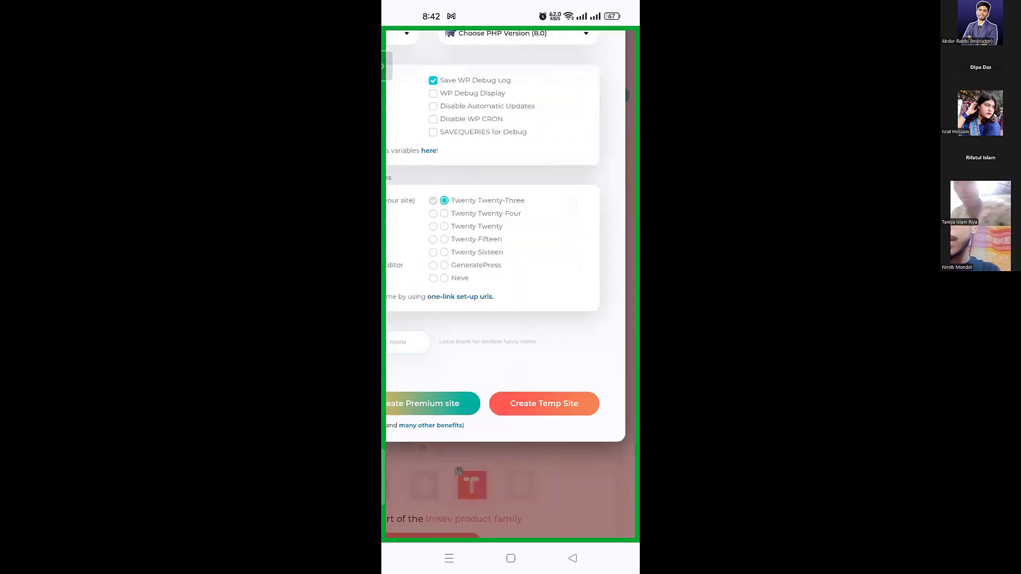
{"action": "left_click", "coordinate": [544, 403]}
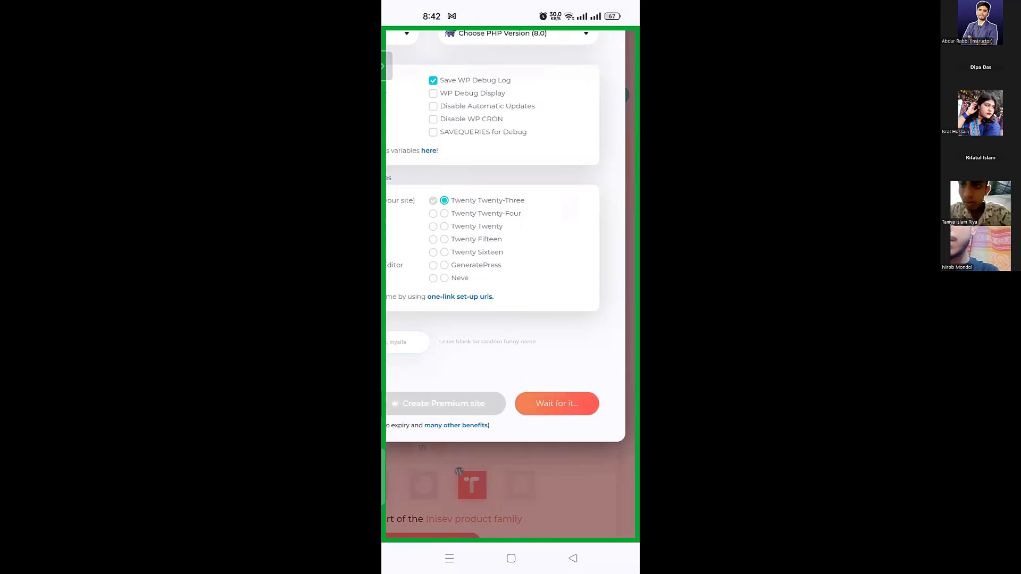
Access the new site's WordPress admin area and dismiss the TasteWP login details notice and the Welcome panel
{"action": "scroll", "coordinate": [510, 287], "scroll_direction": "left", "scroll_amount": 3}
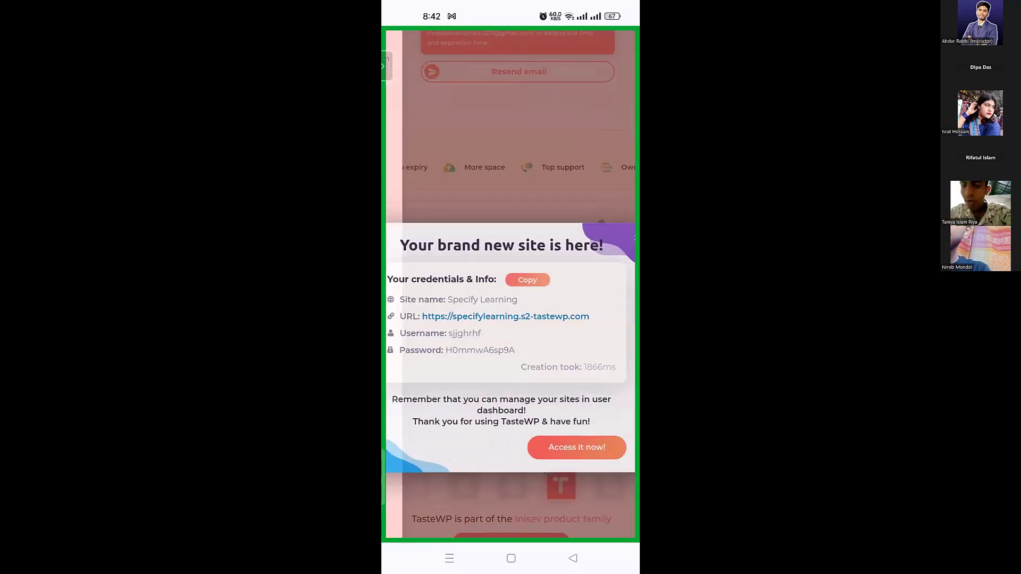
{"action": "scroll", "coordinate": [510, 287], "scroll_direction": "right", "scroll_amount": 2}
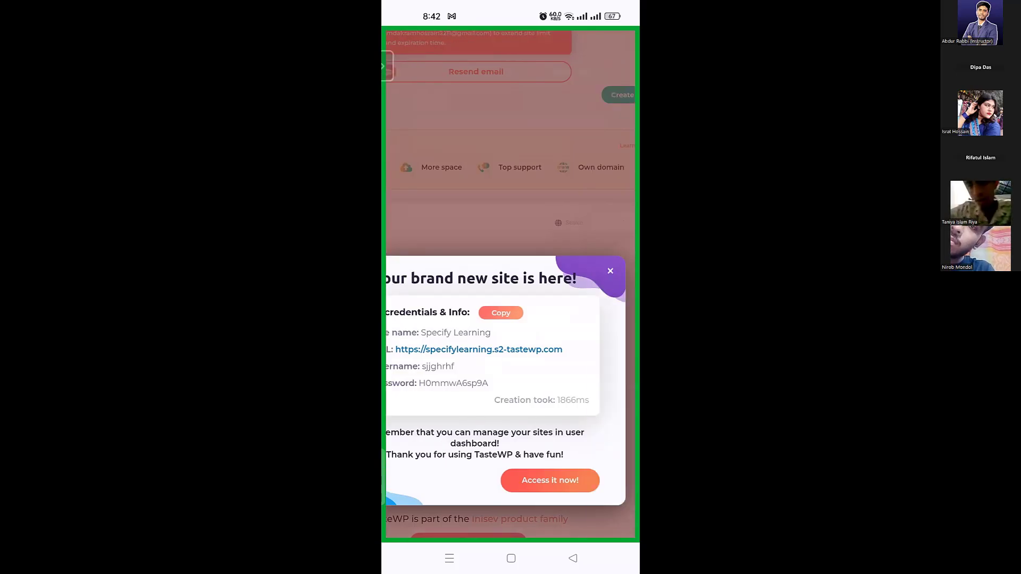
{"action": "left_click", "coordinate": [550, 480]}
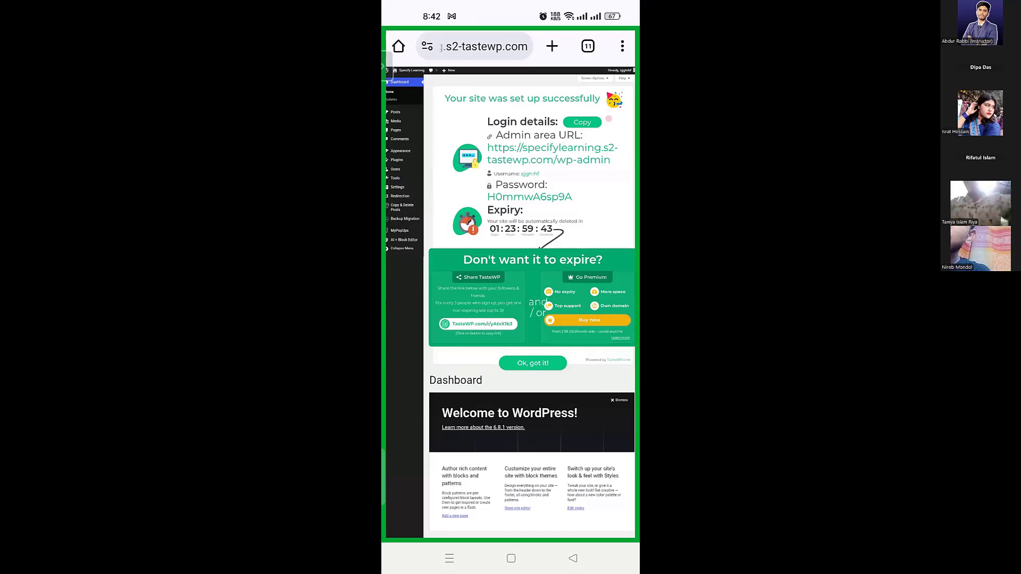
{"action": "left_click", "coordinate": [532, 362]}
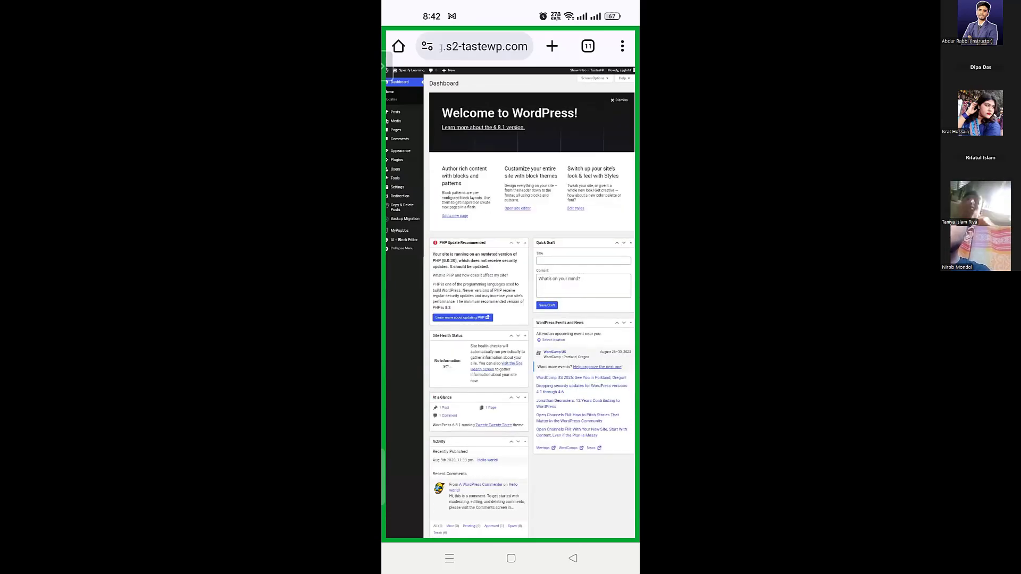
{"action": "left_click", "coordinate": [619, 100]}
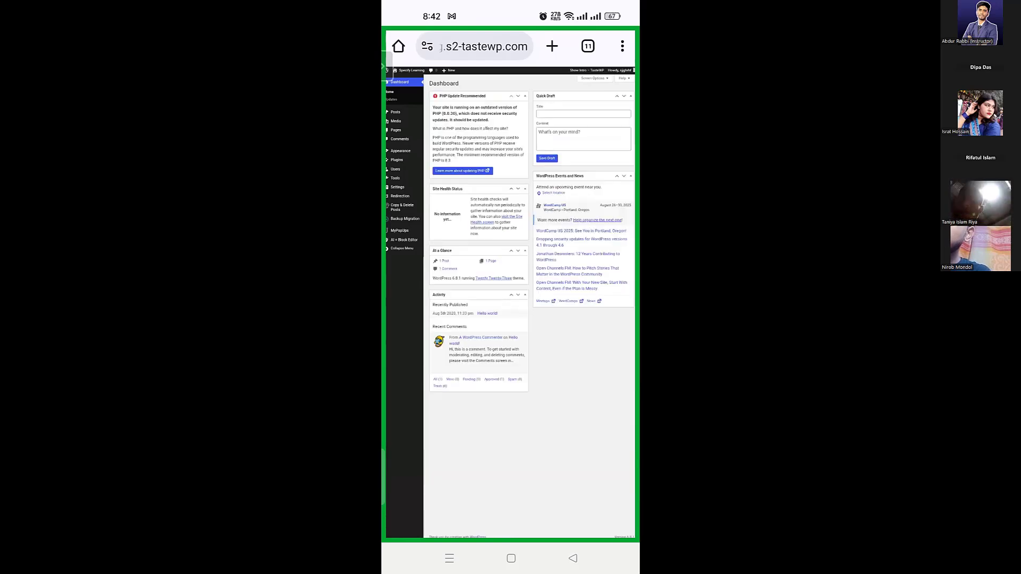
Hide all dashboard boxes: PHP Update Recommended, Site Health Status, At a Glance, Activity, Quick Draft, and WordPress Events and News
{"action": "left_click", "coordinate": [594, 78]}
{"action": "left_click", "coordinate": [436, 114]}
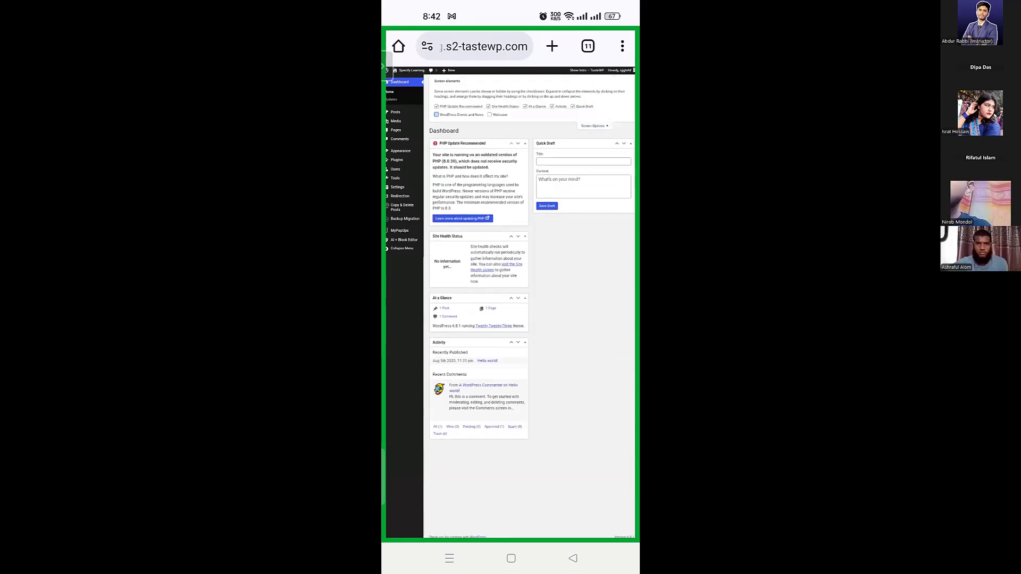
{"action": "left_click", "coordinate": [436, 114]}
{"action": "left_click", "coordinate": [436, 106]}
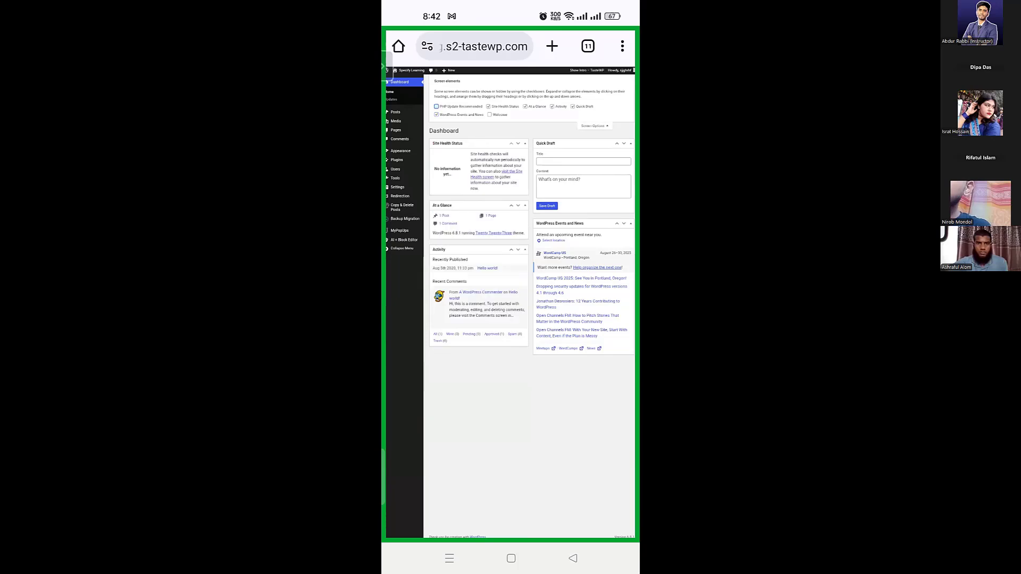
{"action": "left_click", "coordinate": [488, 106]}
{"action": "left_click", "coordinate": [525, 107]}
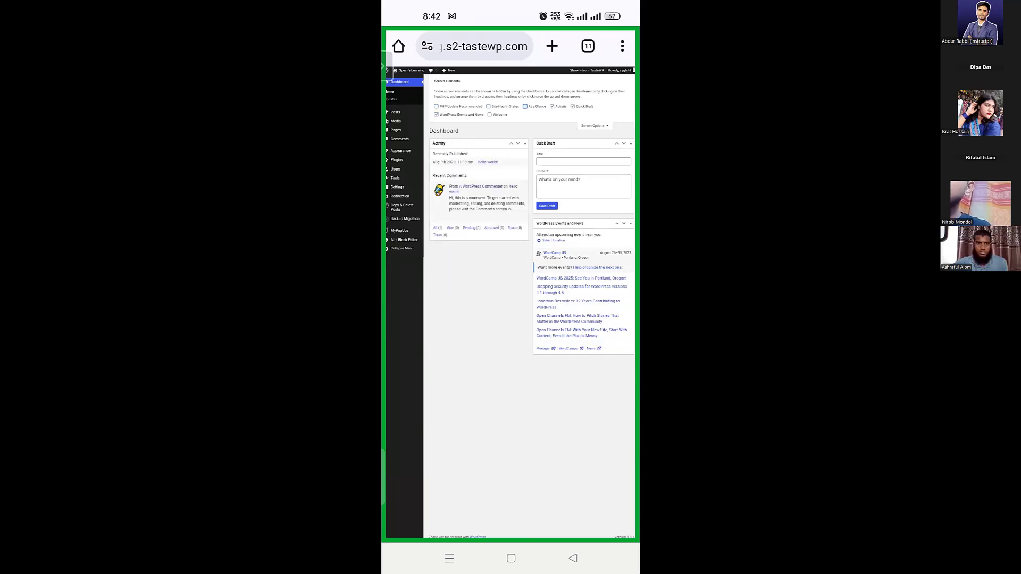
{"action": "left_click", "coordinate": [552, 106]}
{"action": "left_click", "coordinate": [573, 106]}
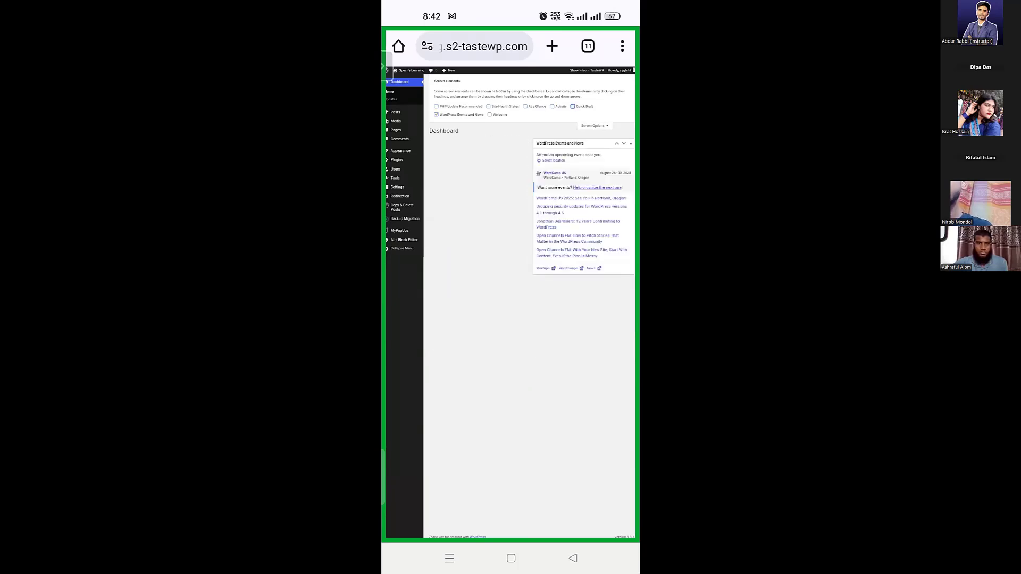
{"action": "left_click", "coordinate": [437, 114]}
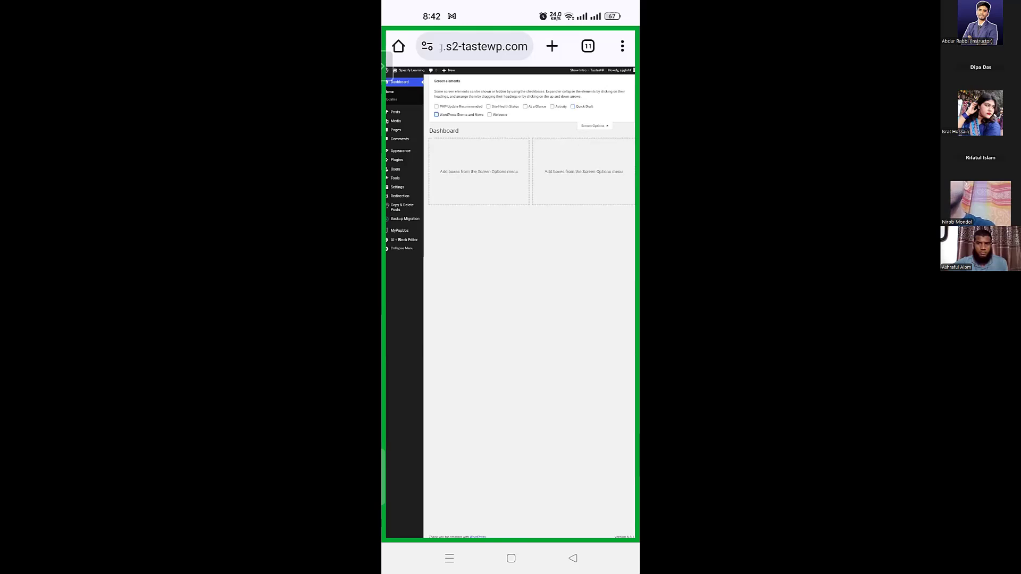
Open the list of installed plugins in the WordPress admin area
{"action": "scroll", "coordinate": [447, 234], "scroll_direction": "up", "scroll_amount": 5}
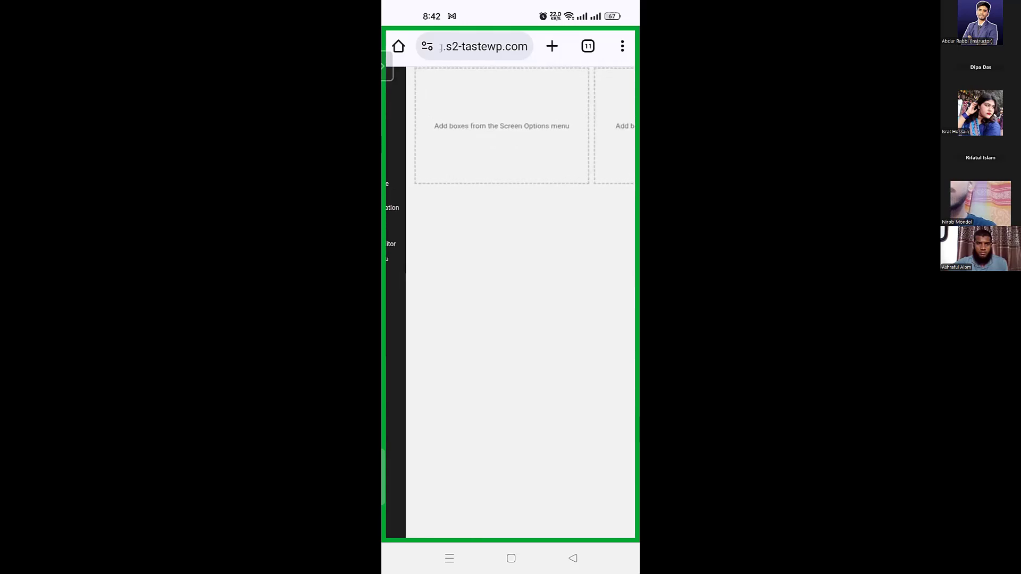
{"action": "scroll", "coordinate": [510, 302], "scroll_direction": "left", "scroll_amount": 1}
{"action": "scroll", "coordinate": [509, 213], "scroll_direction": "up", "scroll_amount": 3}
{"action": "left_click", "coordinate": [408, 185]}
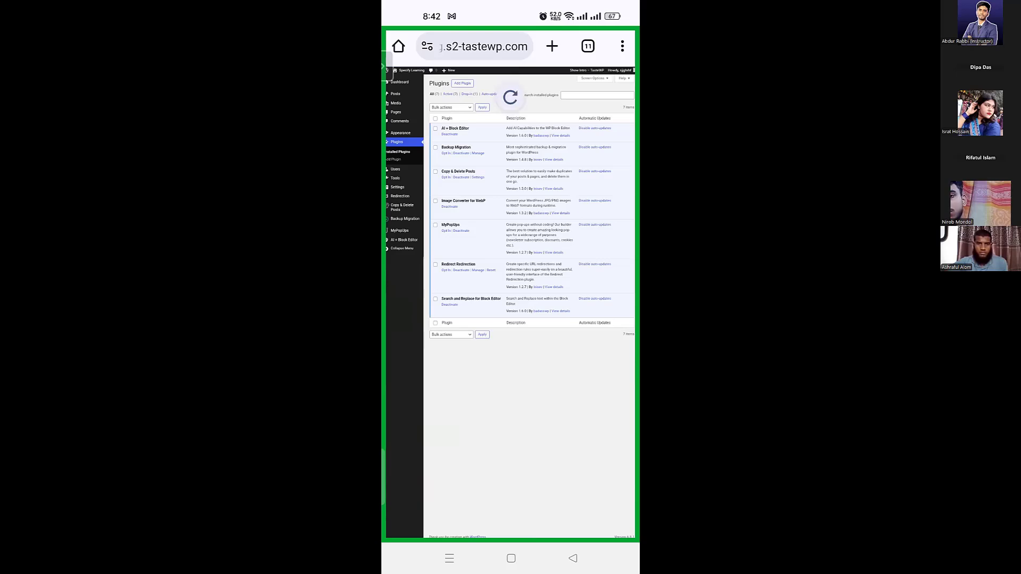
Select all installed plugins and deactivate them with a bulk action
{"action": "scroll", "coordinate": [504, 256], "scroll_direction": "up", "scroll_amount": 3}
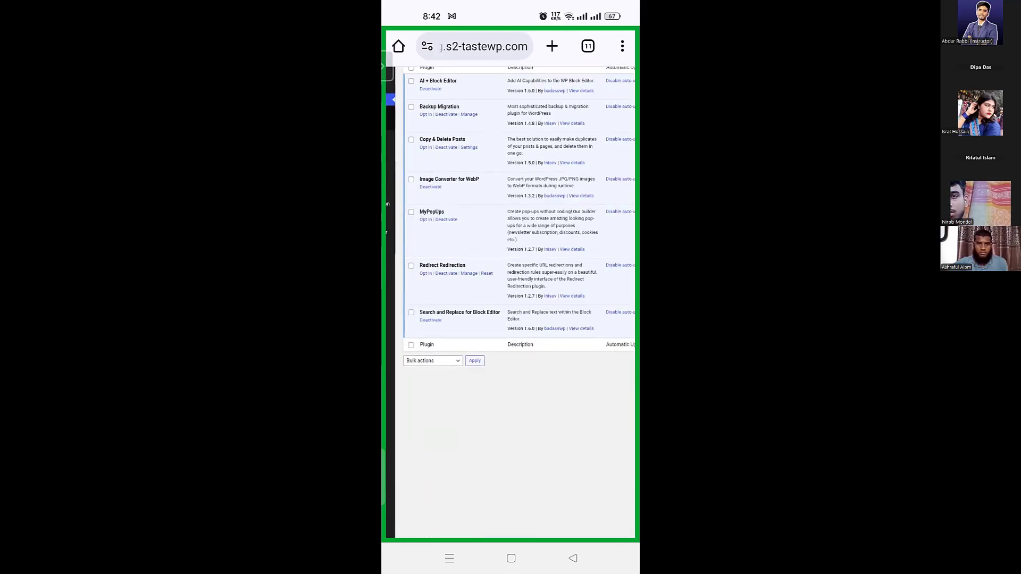
{"action": "scroll", "coordinate": [510, 302], "scroll_direction": "up", "scroll_amount": 1}
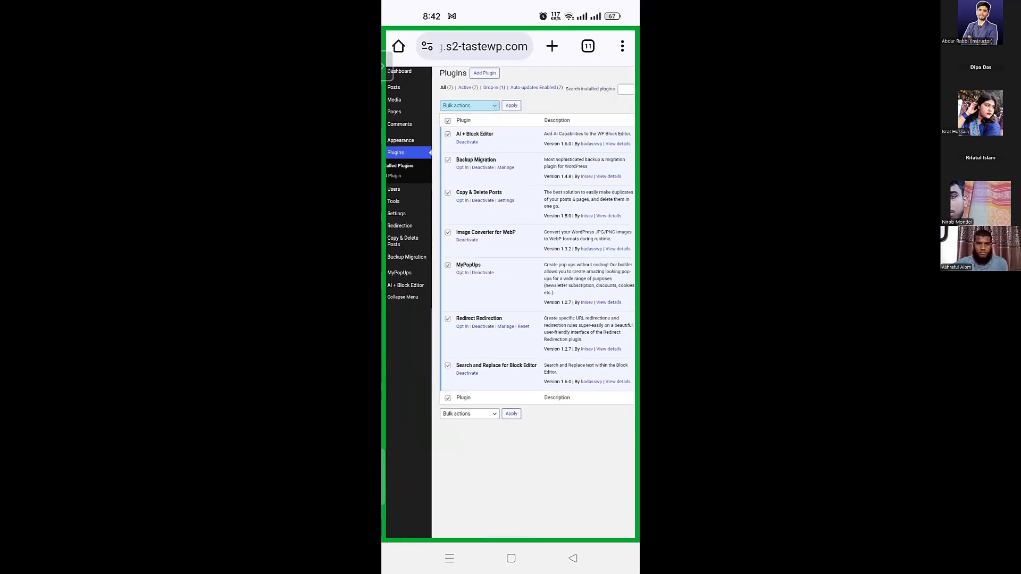
{"action": "left_click", "coordinate": [469, 106]}
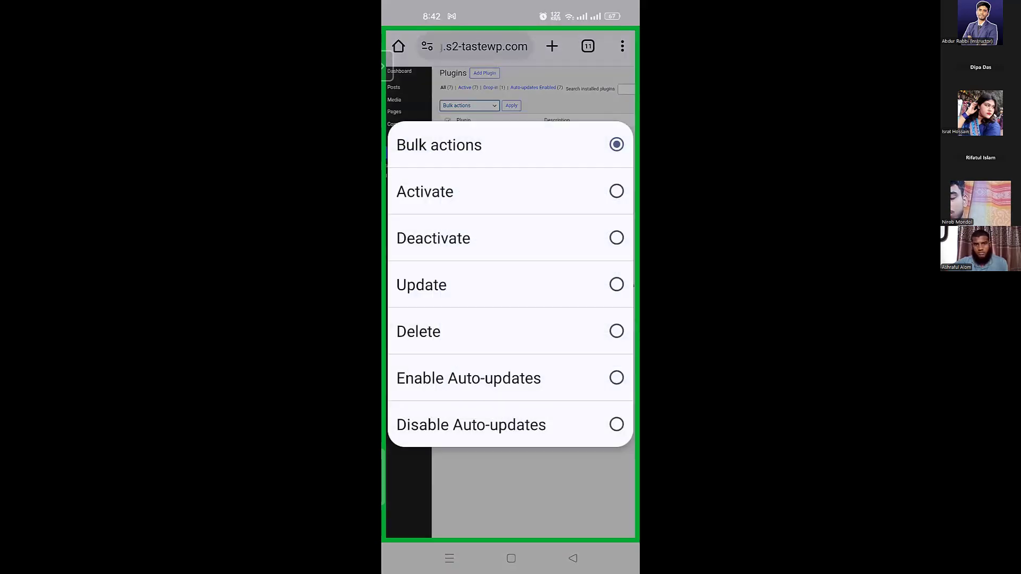
{"action": "left_click", "coordinate": [509, 238]}
{"action": "left_click", "coordinate": [511, 105]}
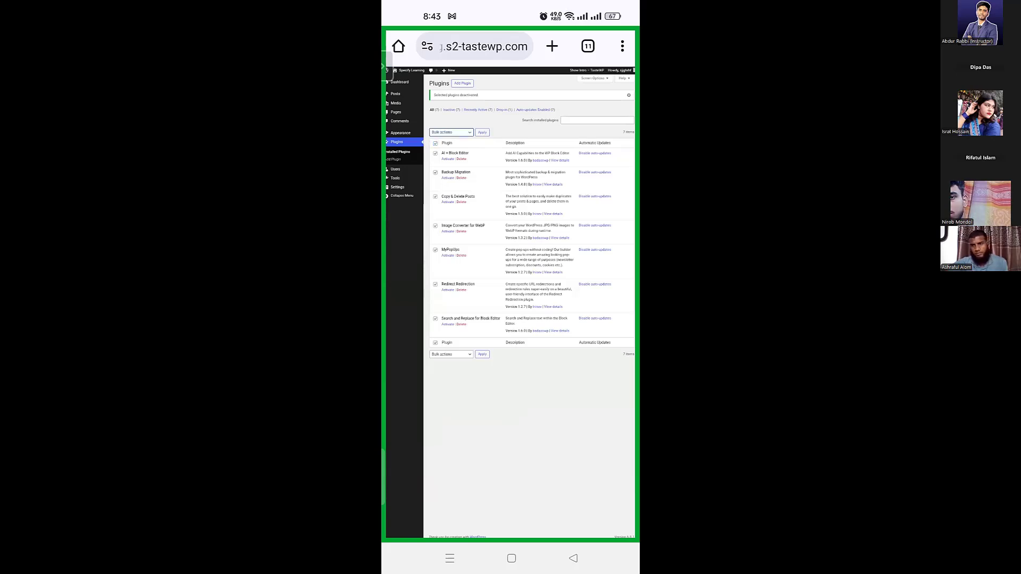
Delete all the deactivated plugins and their data in bulk, confirming the deletion
{"action": "left_click", "coordinate": [451, 133]}
{"action": "left_click", "coordinate": [510, 331]}
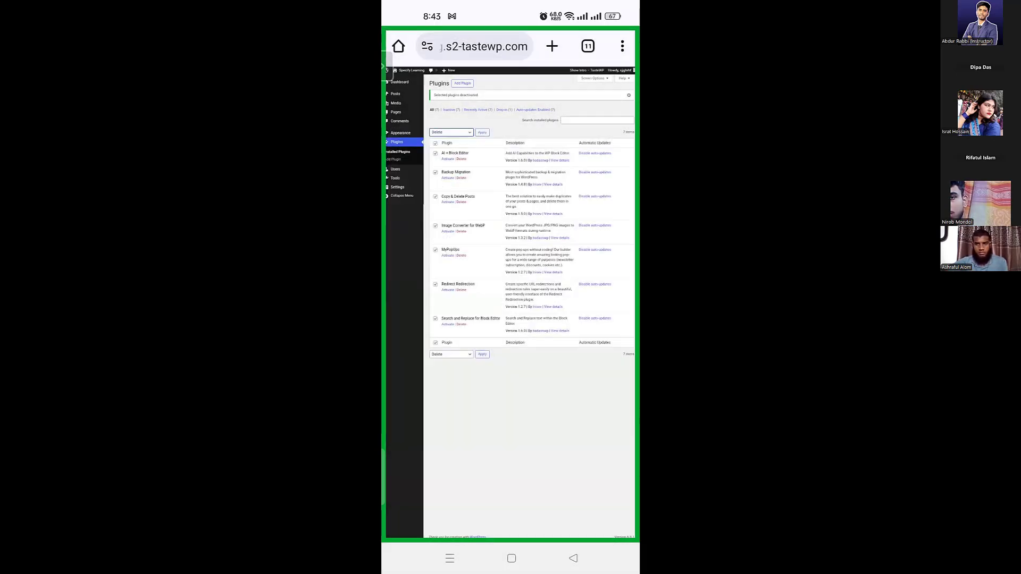
{"action": "left_click", "coordinate": [482, 132]}
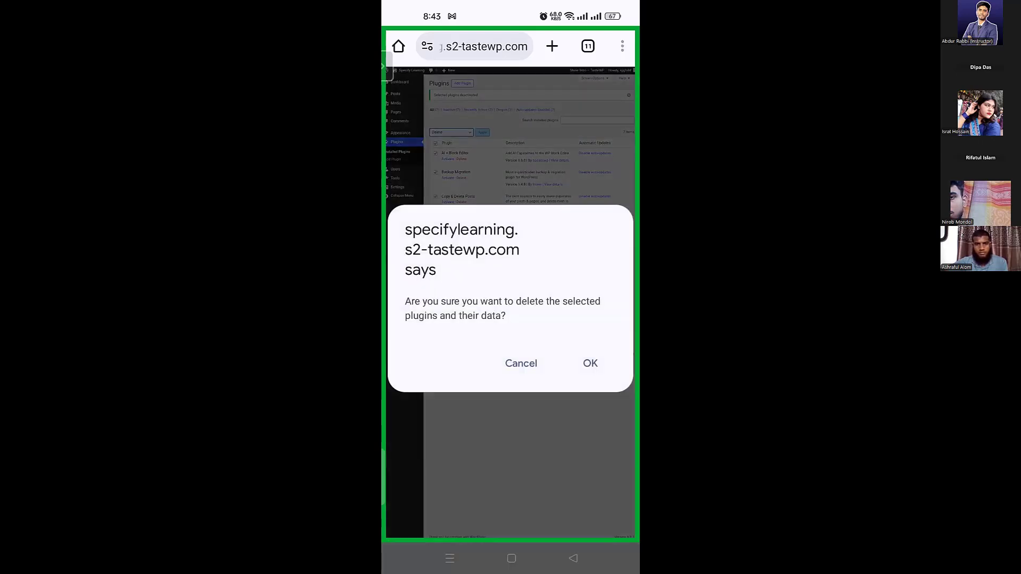
{"action": "left_click", "coordinate": [590, 363]}
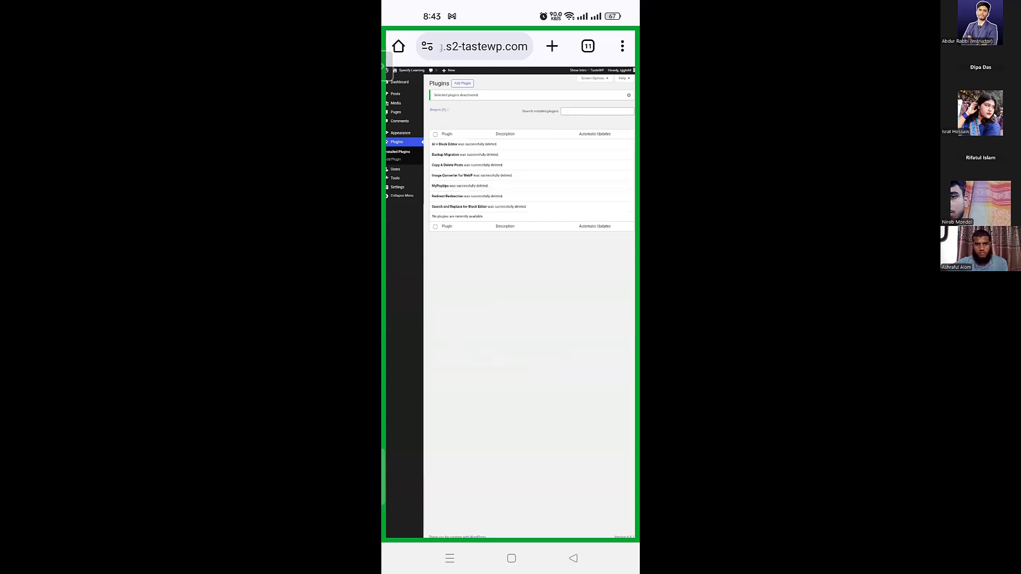
Open the catalogue of new WordPress themes from the site's installed themes page
{"action": "scroll", "coordinate": [484, 218], "scroll_direction": "up", "scroll_amount": 3}
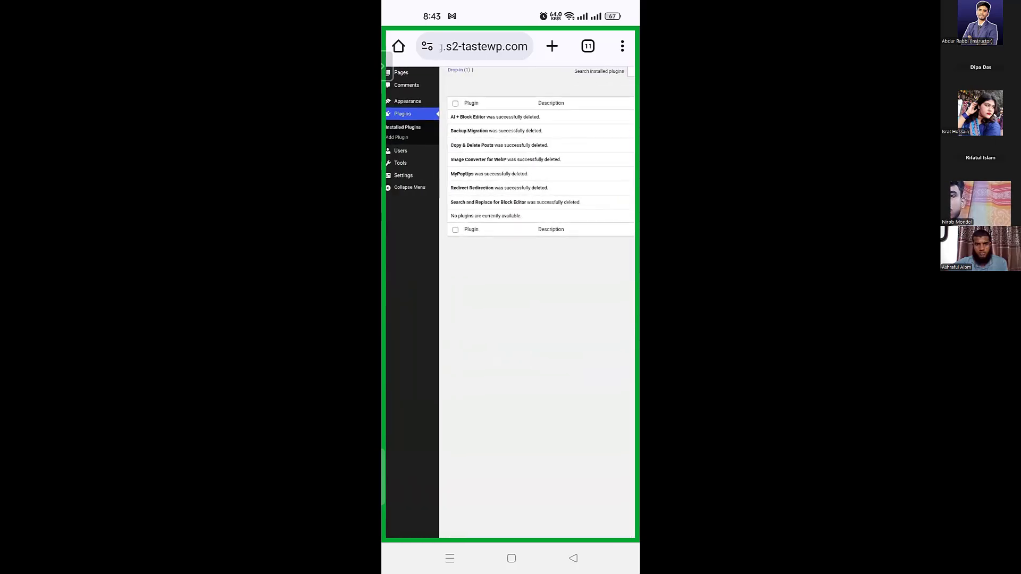
{"action": "scroll", "coordinate": [509, 302], "scroll_direction": "up", "scroll_amount": 2}
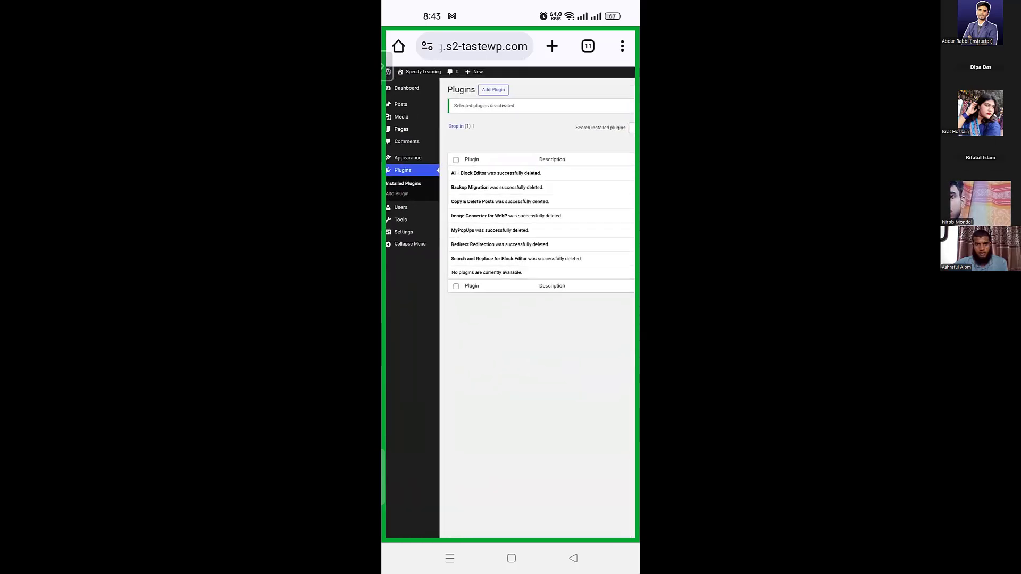
{"action": "left_click", "coordinate": [407, 158]}
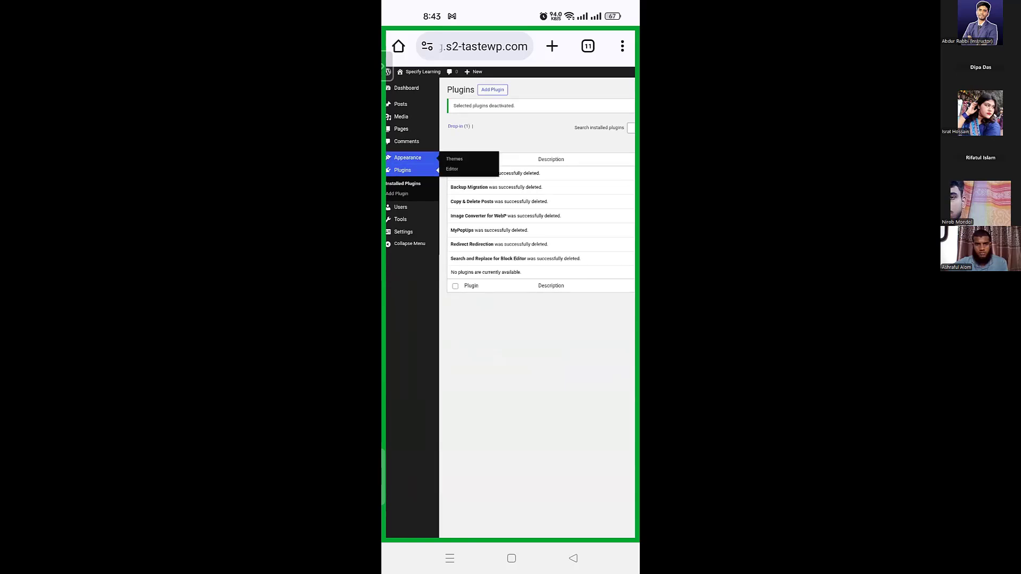
{"action": "left_click", "coordinate": [454, 159]}
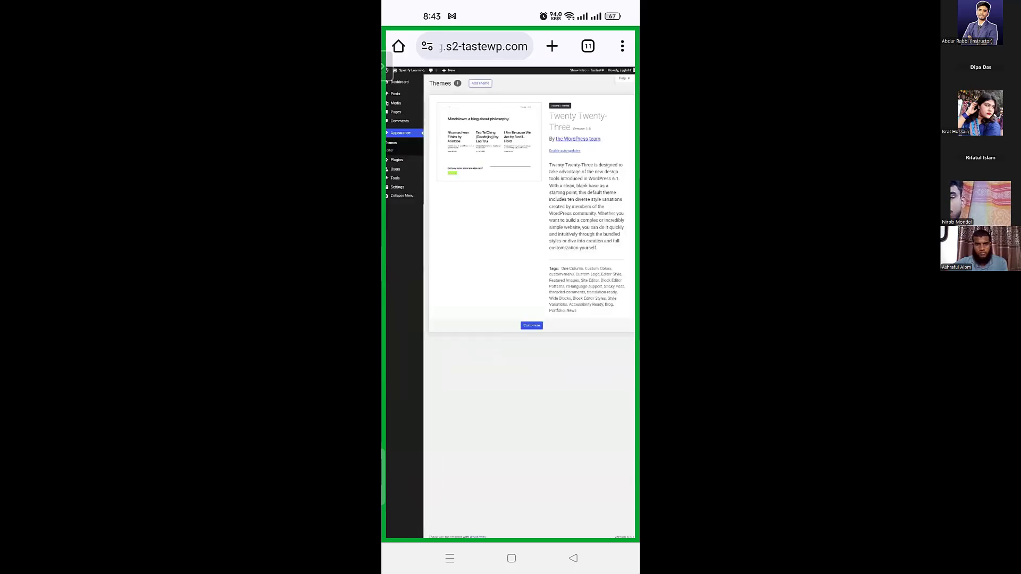
{"action": "scroll", "coordinate": [510, 249], "scroll_direction": "up", "scroll_amount": 5}
{"action": "scroll", "coordinate": [511, 302], "scroll_direction": "up", "scroll_amount": 3}
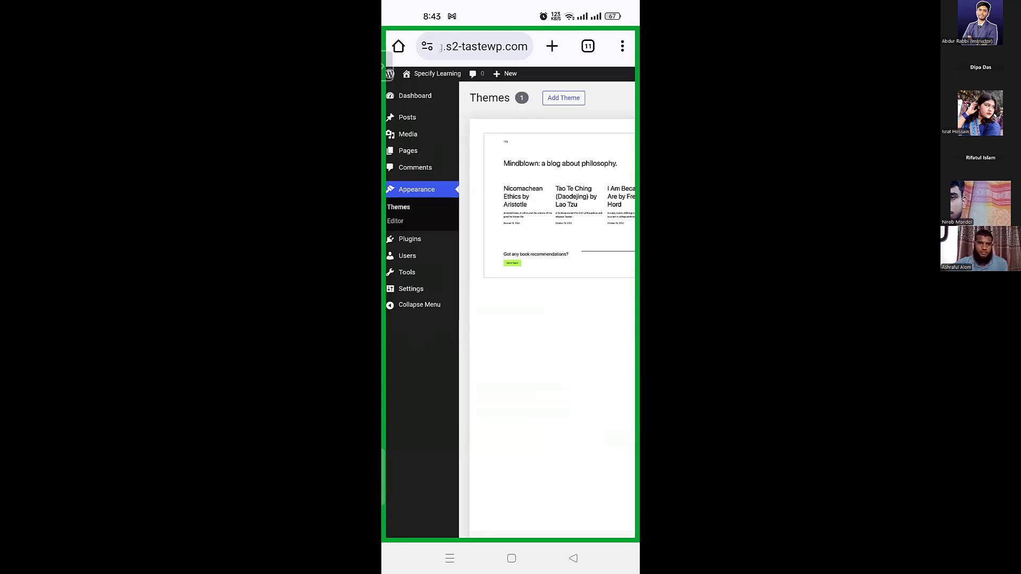
{"action": "left_click", "coordinate": [563, 98]}
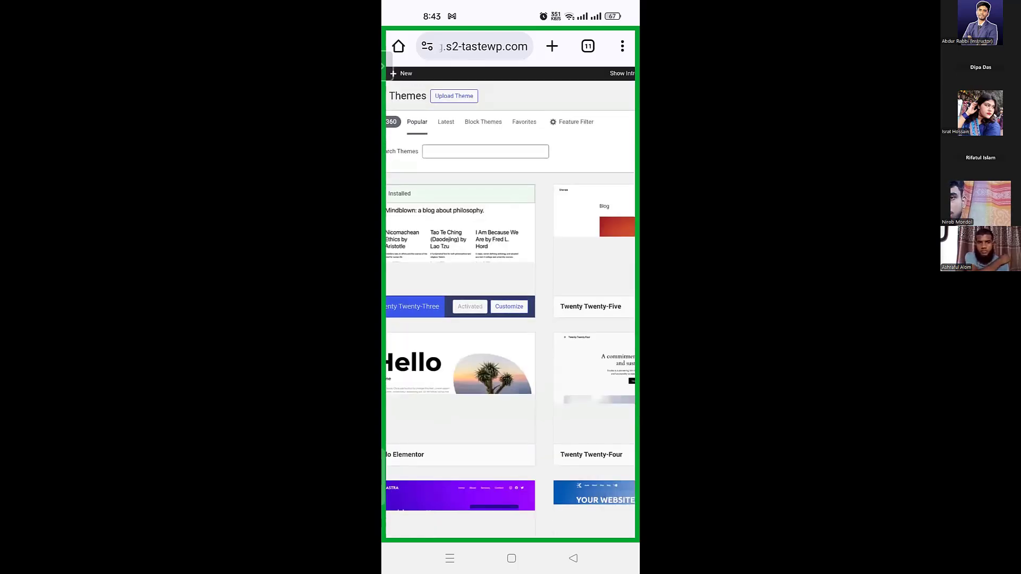
Find the Astra theme among the popular themes, install it and activate it on the site
{"action": "scroll", "coordinate": [510, 319], "scroll_direction": "down", "scroll_amount": 2}
{"action": "scroll", "coordinate": [511, 298], "scroll_direction": "down", "scroll_amount": 2}
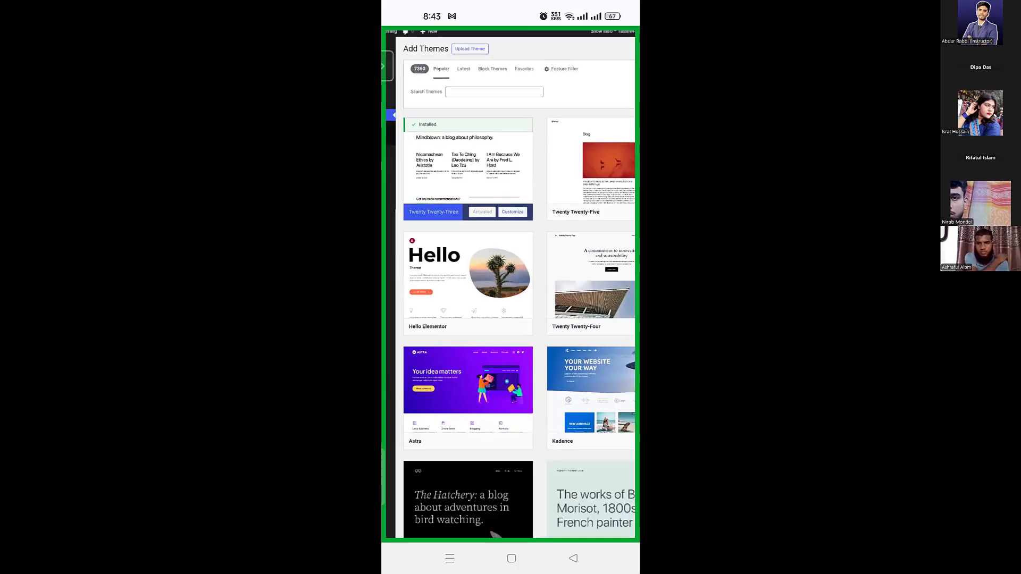
{"action": "scroll", "coordinate": [511, 319], "scroll_direction": "down", "scroll_amount": 2}
{"action": "scroll", "coordinate": [510, 297], "scroll_direction": "up", "scroll_amount": 3}
{"action": "scroll", "coordinate": [510, 266], "scroll_direction": "up", "scroll_amount": 3}
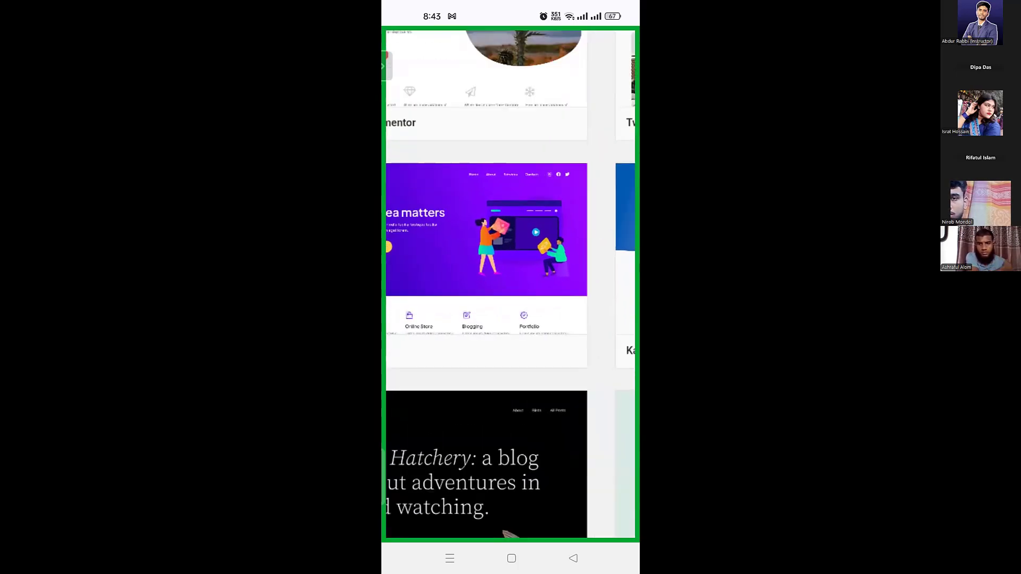
{"action": "scroll", "coordinate": [511, 298], "scroll_direction": "left", "scroll_amount": 1}
{"action": "left_click", "coordinate": [386, 66]}
{"action": "left_click", "coordinate": [391, 65]}
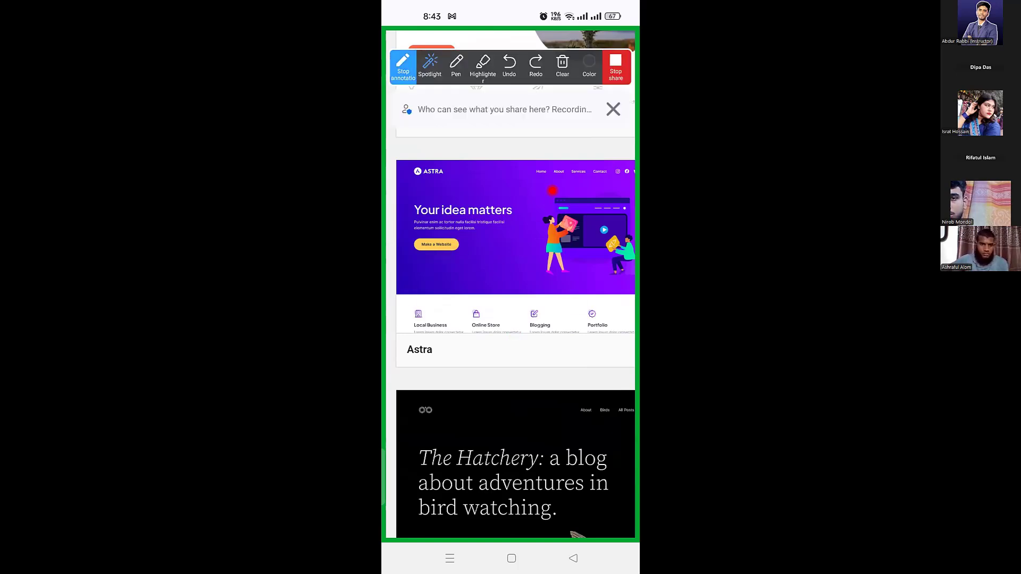
{"action": "left_click", "coordinate": [403, 66]}
{"action": "left_click", "coordinate": [519, 243]}
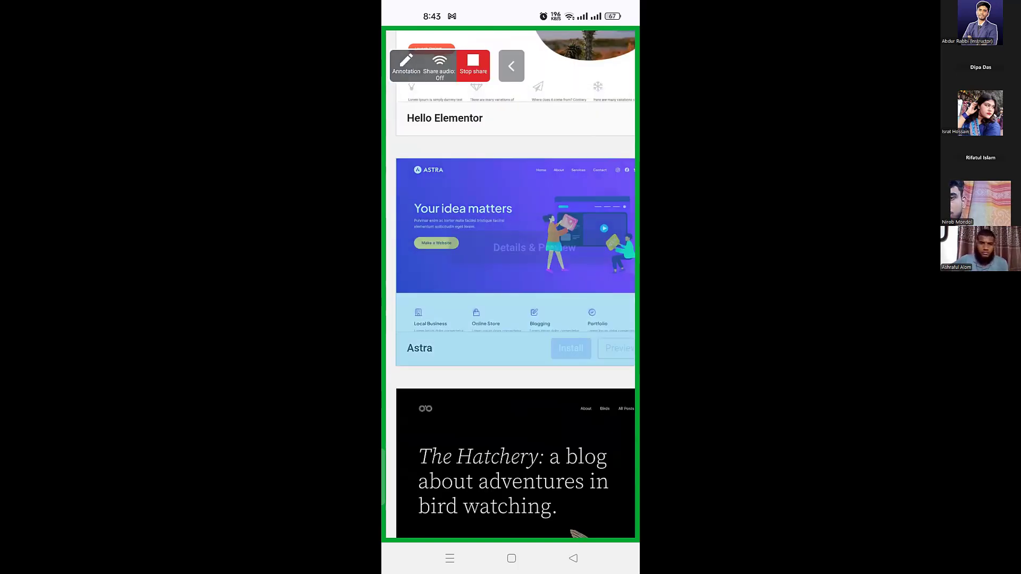
{"action": "left_click", "coordinate": [555, 331]}
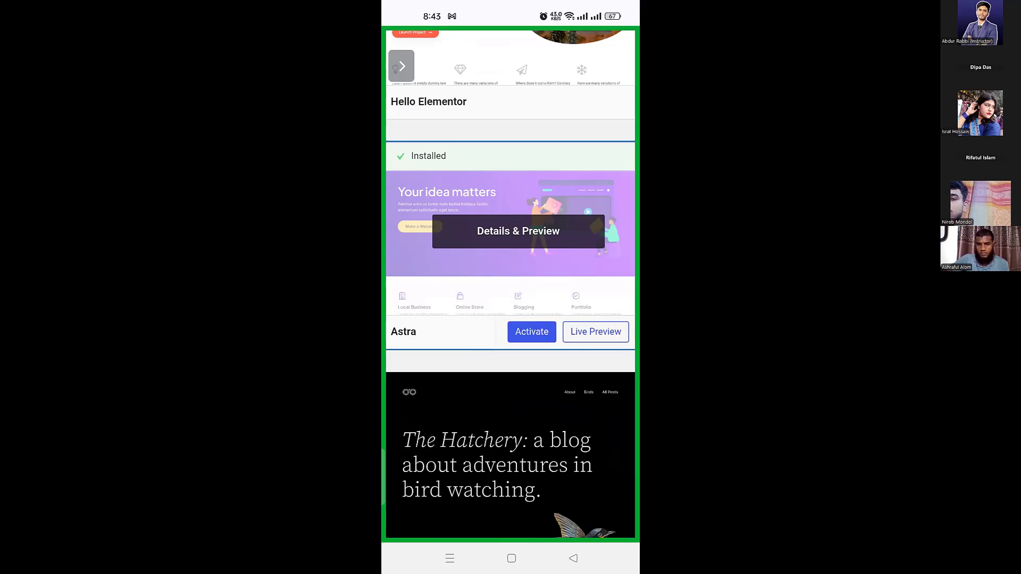
{"action": "left_click", "coordinate": [532, 332]}
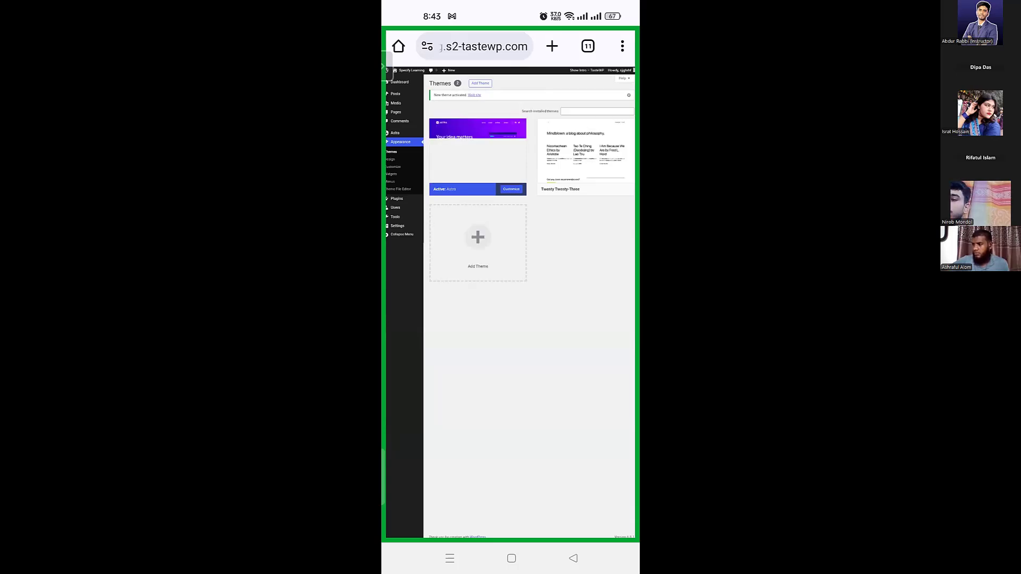
Open the site's permalink settings
{"action": "scroll", "coordinate": [472, 327], "scroll_direction": "up", "scroll_amount": 3}
{"action": "scroll", "coordinate": [510, 319], "scroll_direction": "left", "scroll_amount": 1}
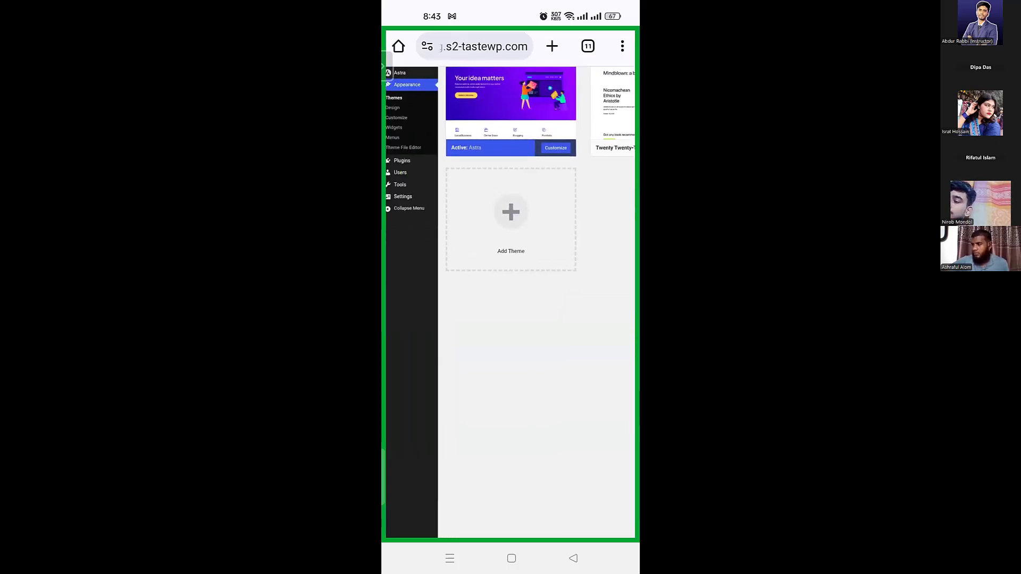
{"action": "scroll", "coordinate": [510, 266], "scroll_direction": "up", "scroll_amount": 1}
{"action": "left_click", "coordinate": [402, 222]}
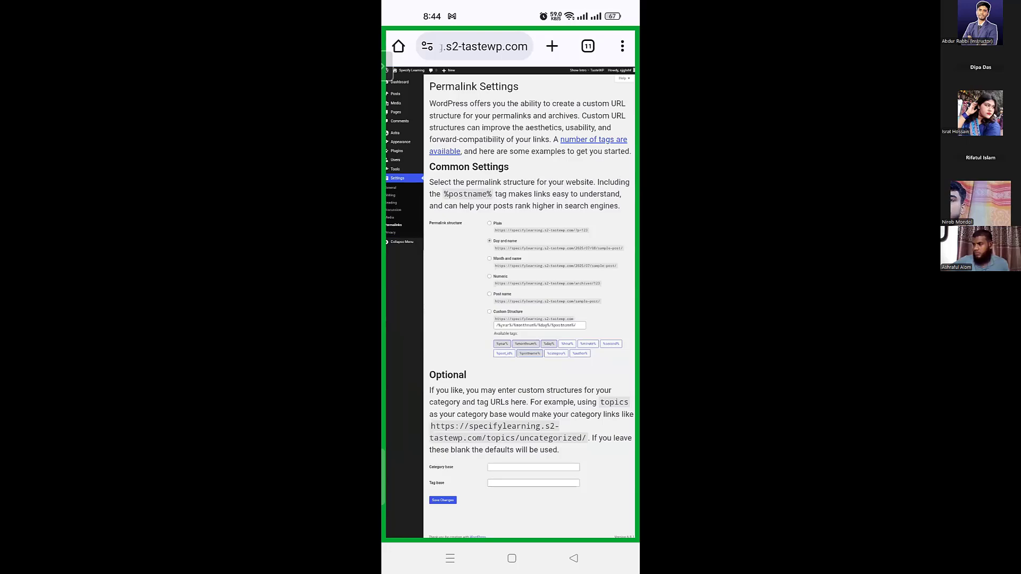
Set the permalink structure to Post name and save the changes
{"action": "scroll", "coordinate": [517, 322], "scroll_direction": "up", "scroll_amount": 5}
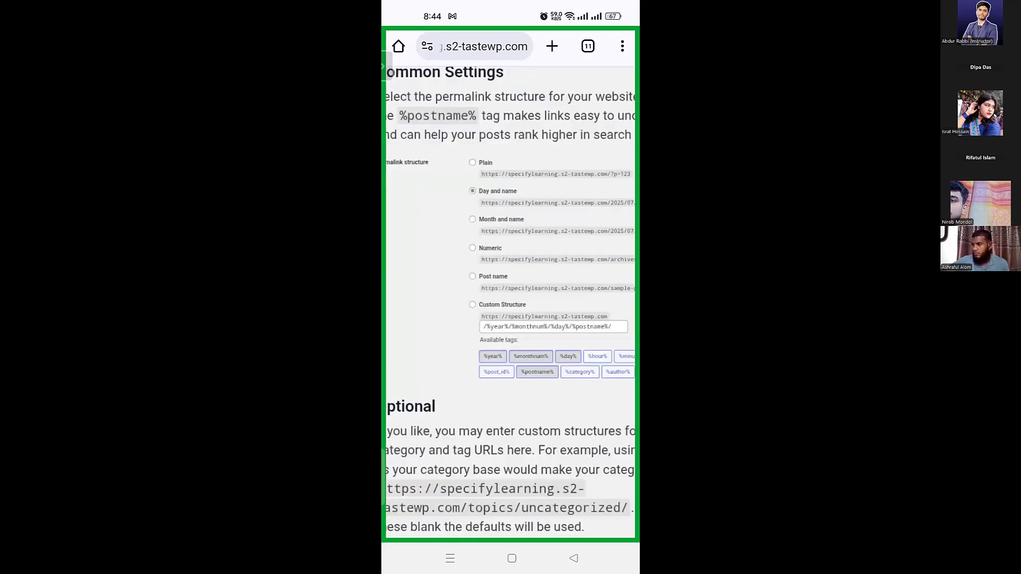
{"action": "scroll", "coordinate": [514, 334], "scroll_direction": "up", "scroll_amount": 3}
{"action": "left_click", "coordinate": [456, 253]}
{"action": "scroll", "coordinate": [511, 319], "scroll_direction": "down", "scroll_amount": 4}
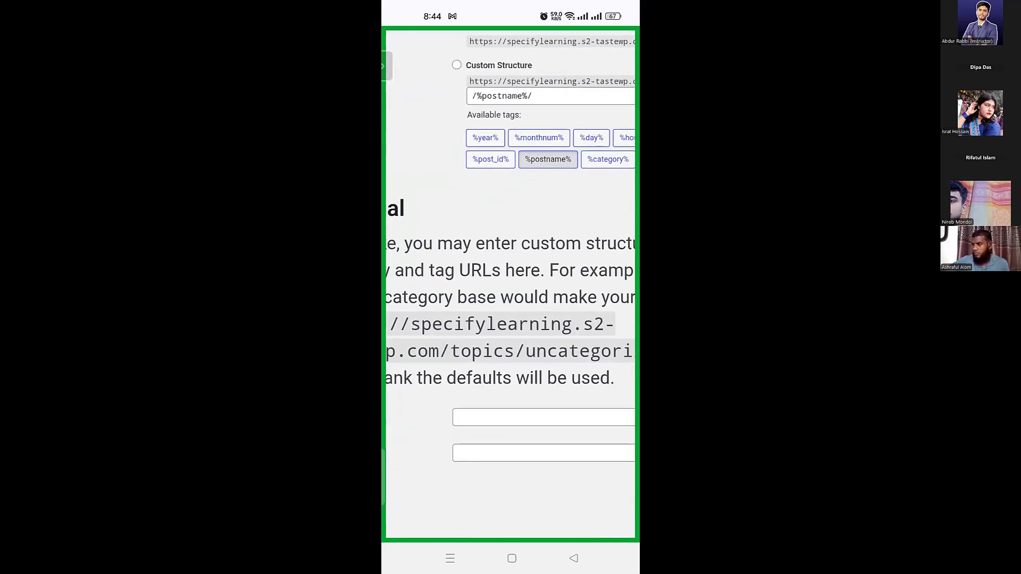
{"action": "scroll", "coordinate": [511, 319], "scroll_direction": "left", "scroll_amount": 3}
{"action": "scroll", "coordinate": [511, 319], "scroll_direction": "down", "scroll_amount": 1}
{"action": "left_click", "coordinate": [520, 428]}
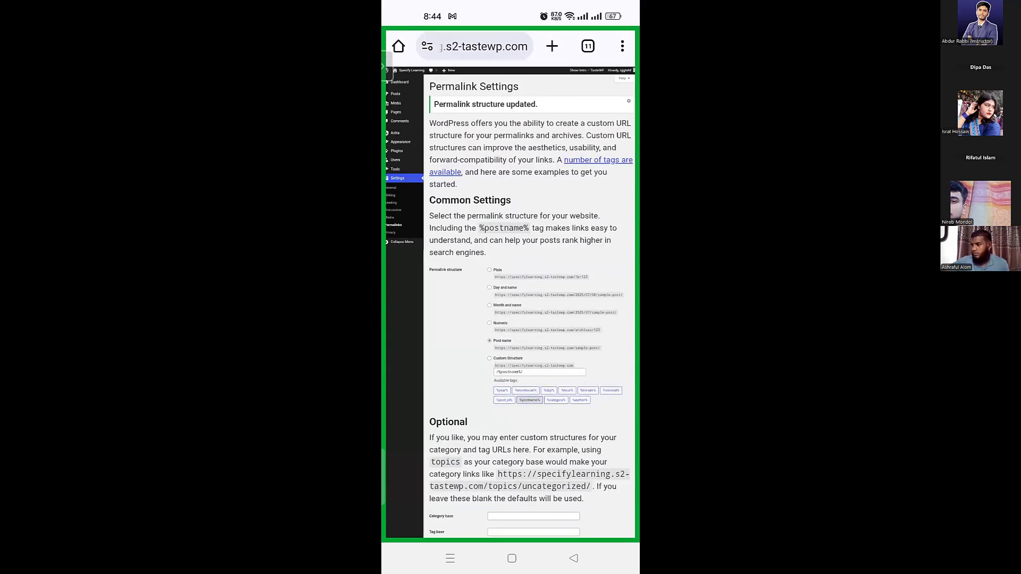
Open the list of all pages on the site
{"action": "scroll", "coordinate": [510, 303], "scroll_direction": "down", "scroll_amount": 2}
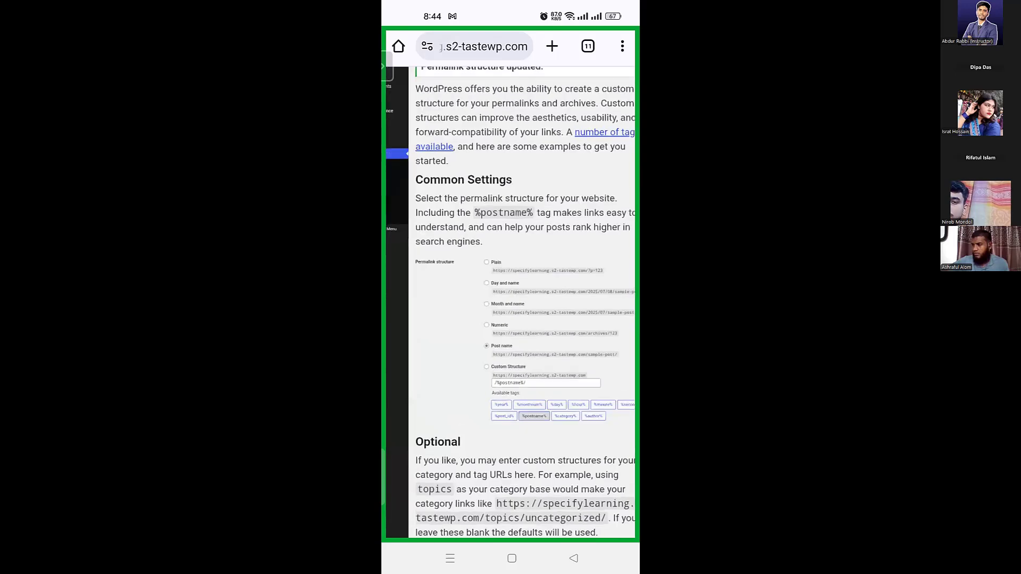
{"action": "scroll", "coordinate": [510, 303], "scroll_direction": "up", "scroll_amount": 3}
{"action": "scroll", "coordinate": [510, 303], "scroll_direction": "left", "scroll_amount": 2}
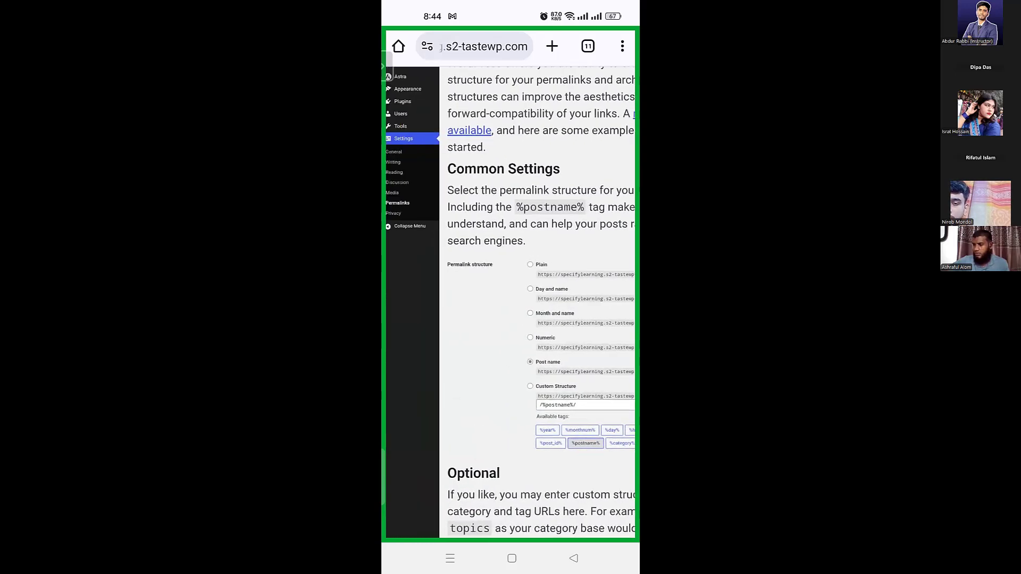
{"action": "scroll", "coordinate": [510, 303], "scroll_direction": "up", "scroll_amount": 2}
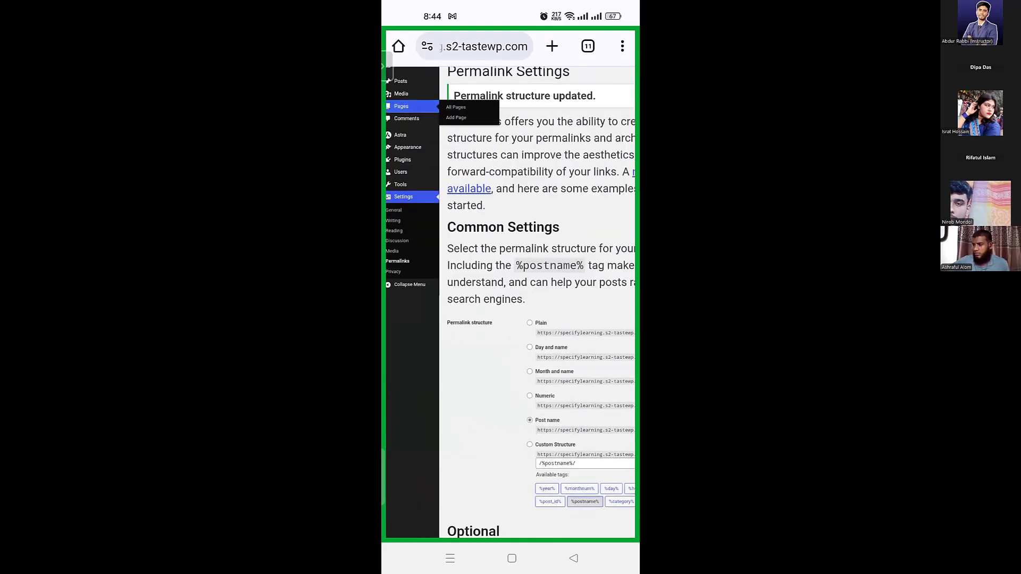
{"action": "left_click", "coordinate": [456, 107]}
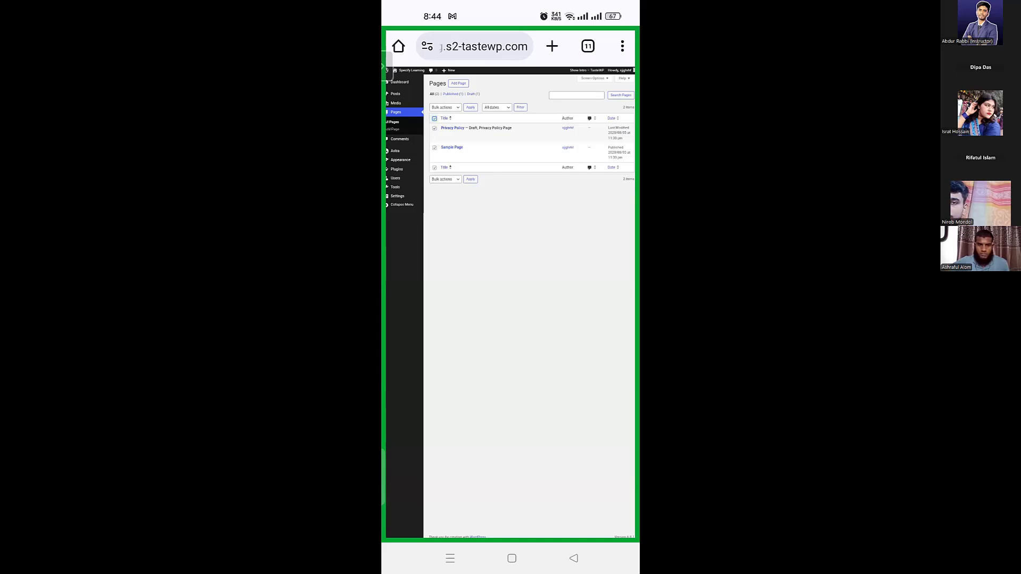
{"action": "left_click", "coordinate": [445, 107]}
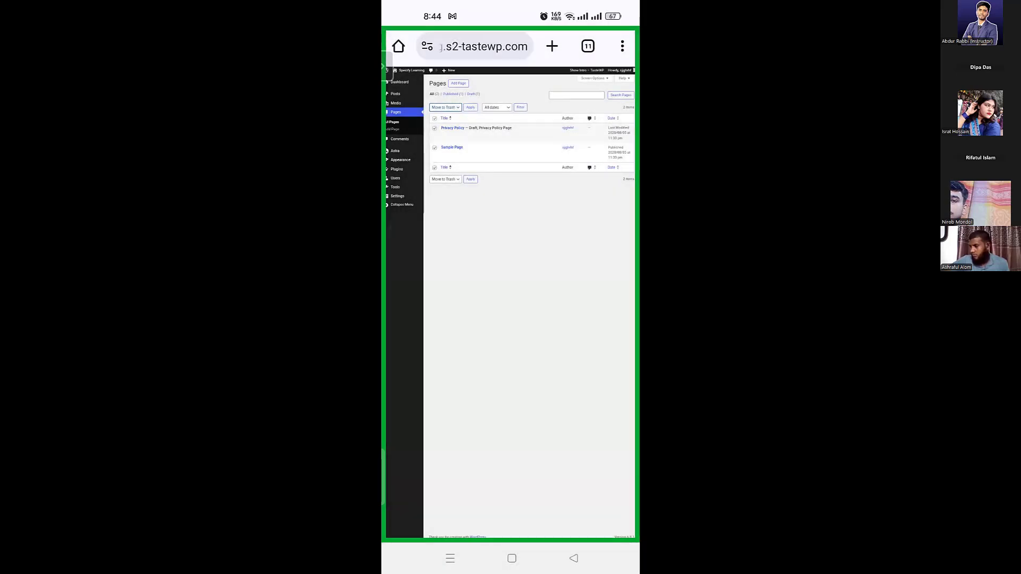
{"action": "left_click", "coordinate": [467, 118]}
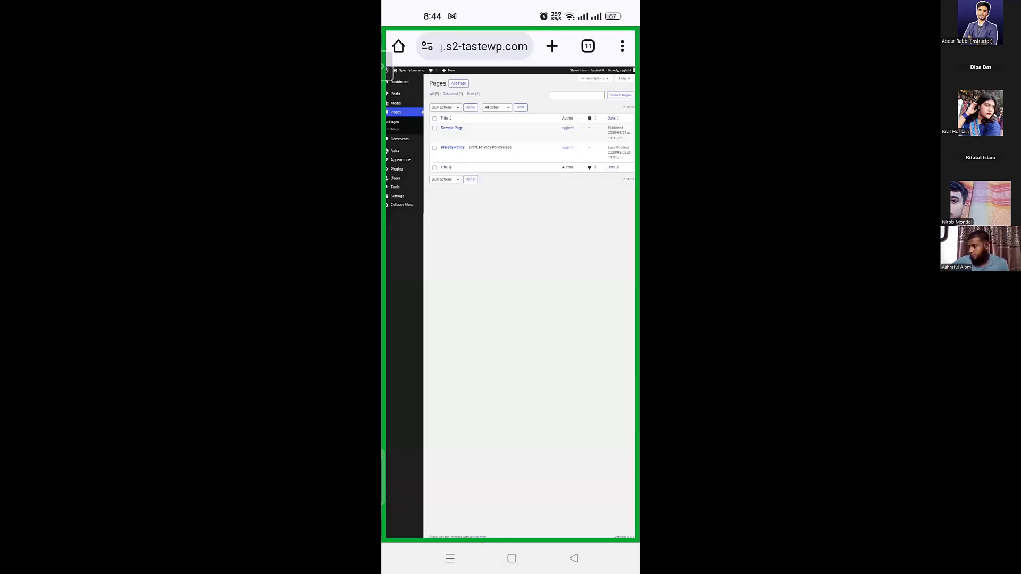
{"action": "left_click", "coordinate": [435, 128]}
{"action": "left_click", "coordinate": [434, 128]}
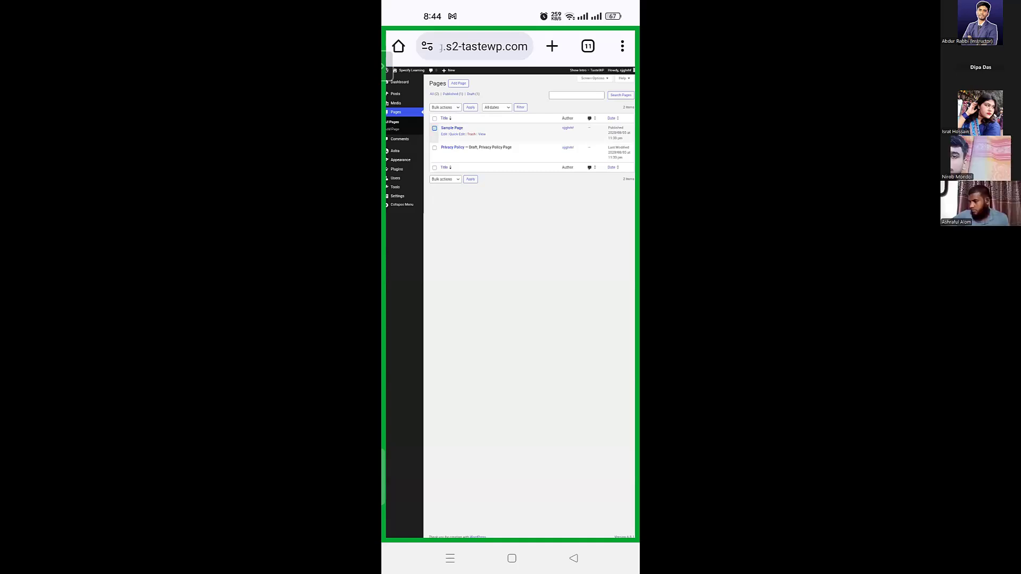
{"action": "left_click", "coordinate": [444, 118]}
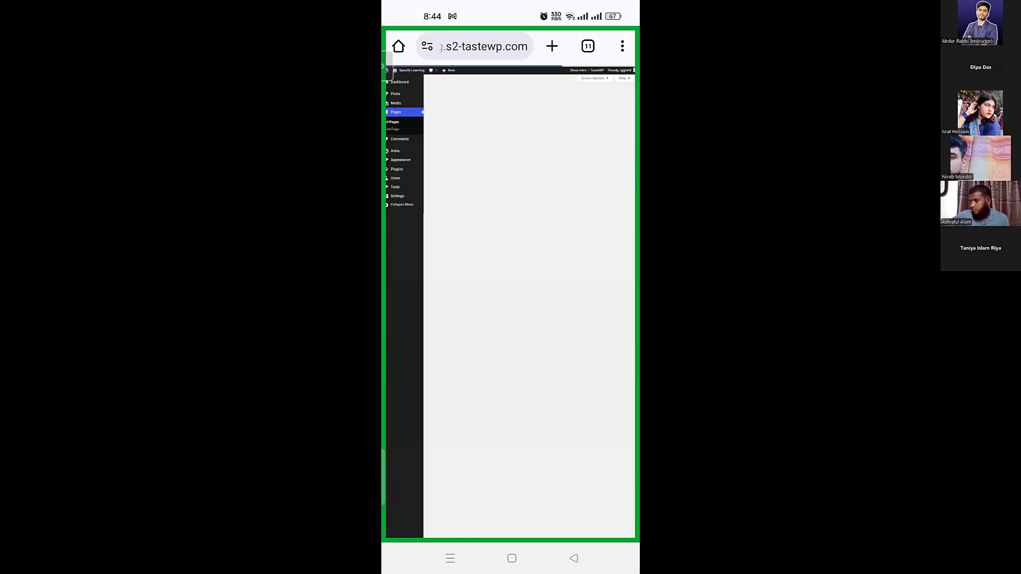
Move both the Privacy Policy and Sample Page pages to the trash with a bulk action
{"action": "left_click", "coordinate": [445, 107]}
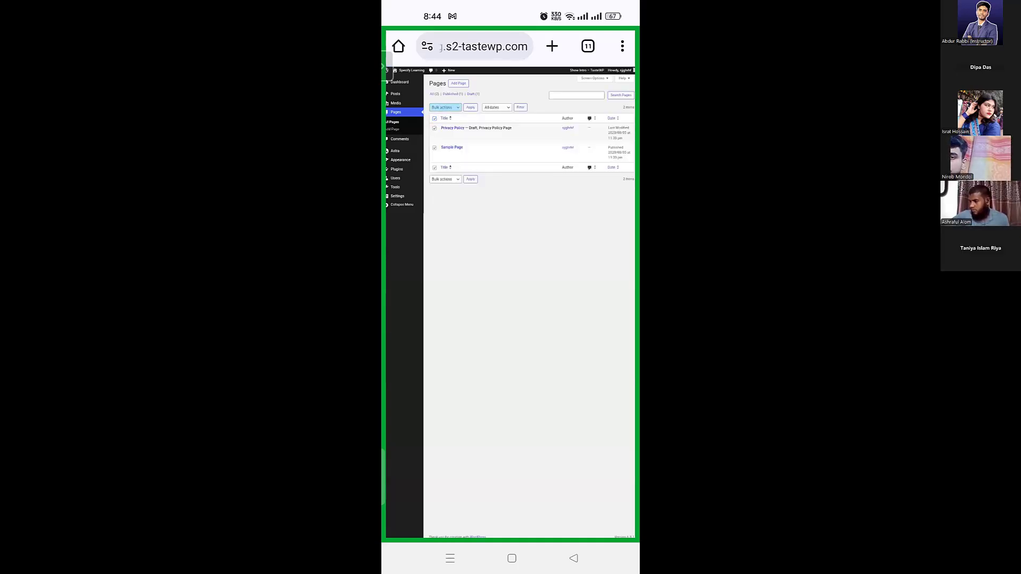
{"action": "left_click", "coordinate": [446, 331]}
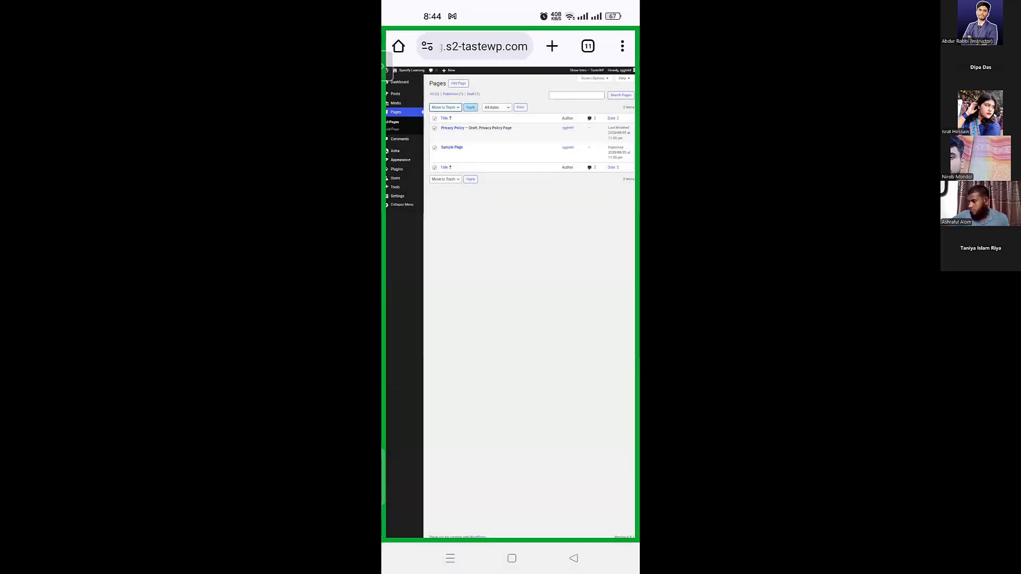
{"action": "left_click", "coordinate": [471, 107]}
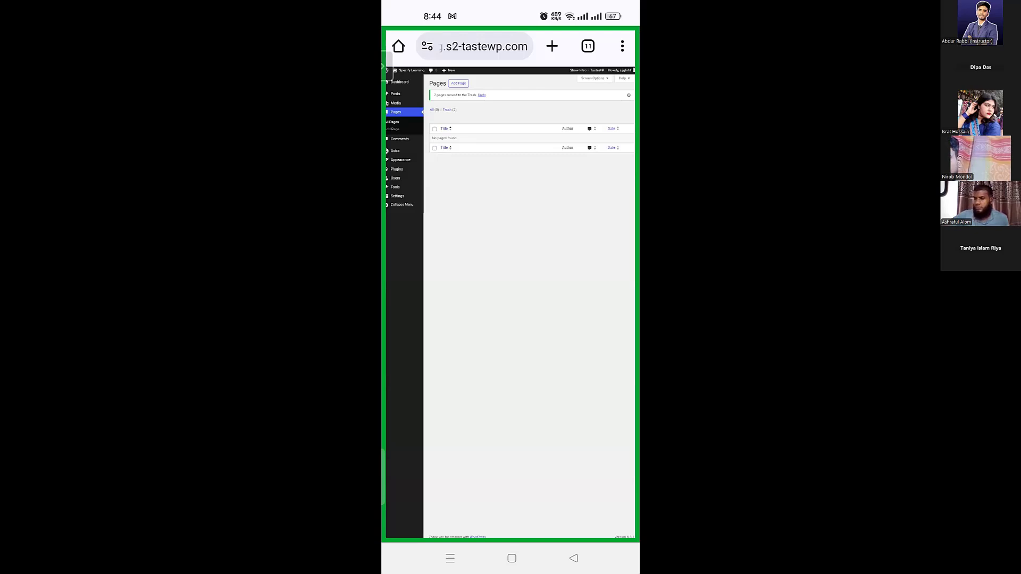
Start a new page and dismiss the editor's welcome guide
{"action": "left_click", "coordinate": [458, 83]}
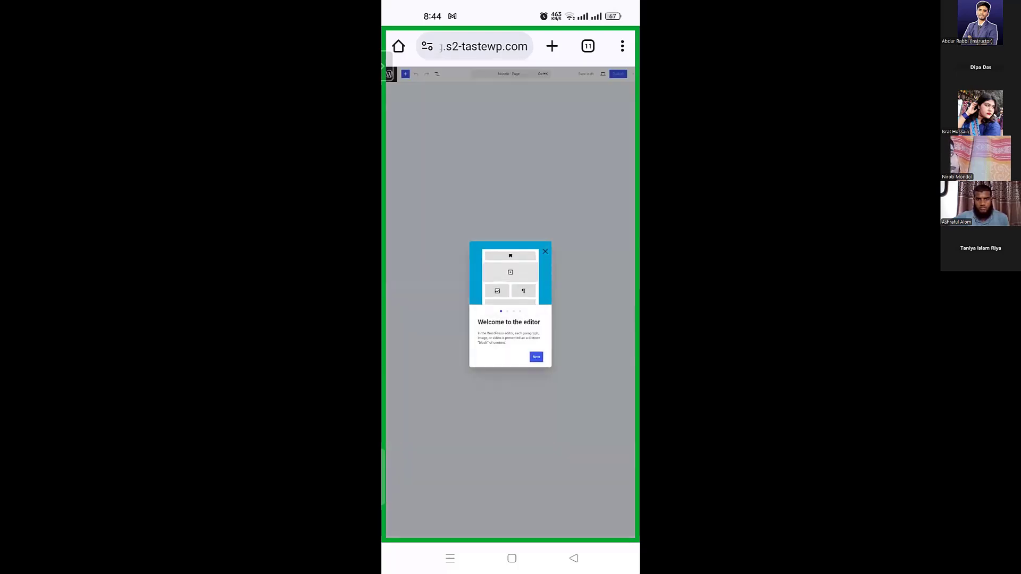
{"action": "left_click", "coordinate": [545, 251]}
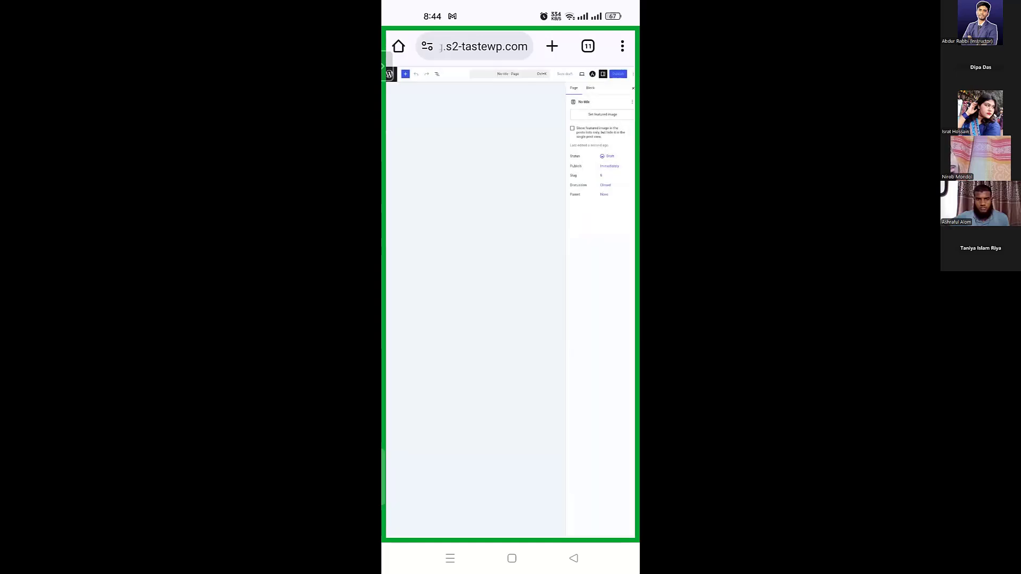
{"action": "scroll", "coordinate": [476, 212], "scroll_direction": "up", "scroll_amount": 2}
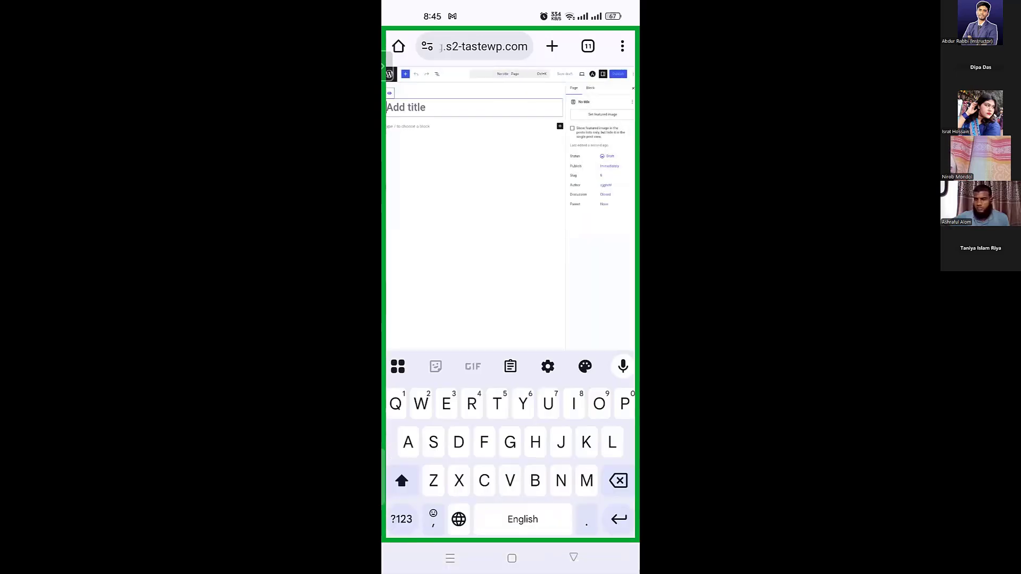
Turn off the page editor's Fullscreen mode to bring back the admin navigation
{"action": "scroll", "coordinate": [533, 186], "scroll_direction": "up", "scroll_amount": 4}
{"action": "scroll", "coordinate": [510, 208], "scroll_direction": "right", "scroll_amount": 2}
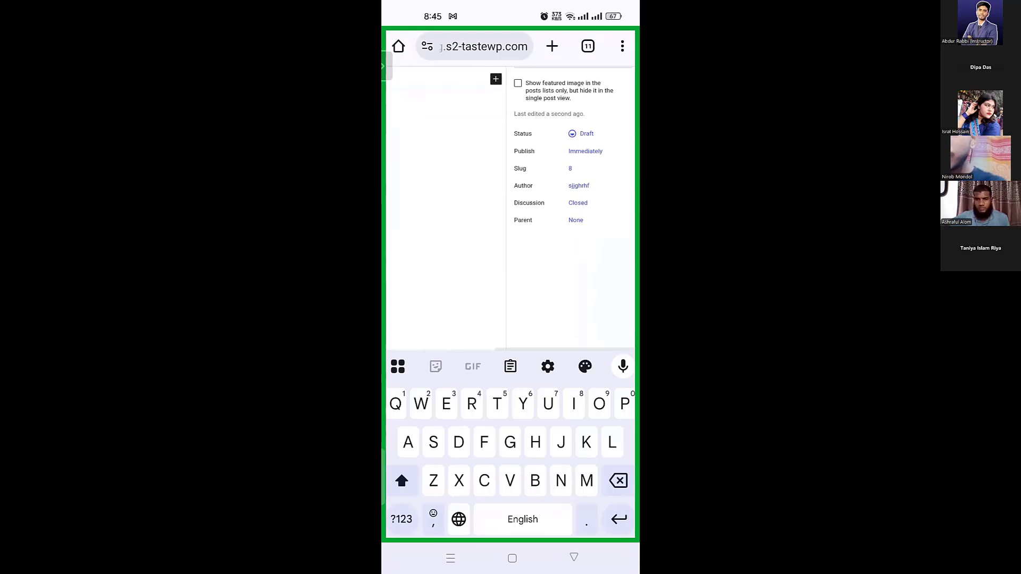
{"action": "scroll", "coordinate": [510, 207], "scroll_direction": "up", "scroll_amount": 3}
{"action": "left_click", "coordinate": [629, 80]}
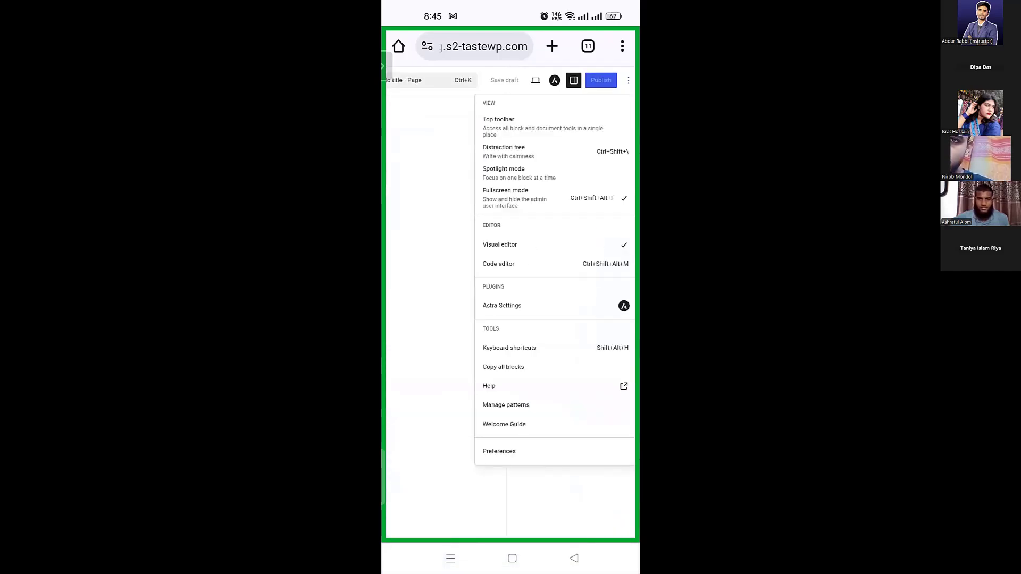
{"action": "left_click", "coordinate": [505, 194]}
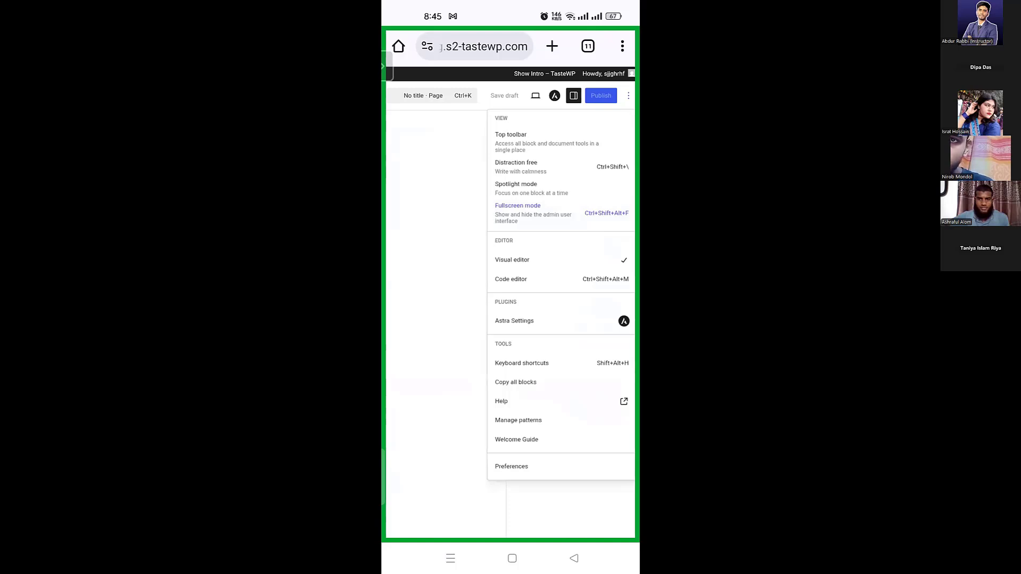
{"action": "scroll", "coordinate": [511, 309], "scroll_direction": "left", "scroll_amount": 4}
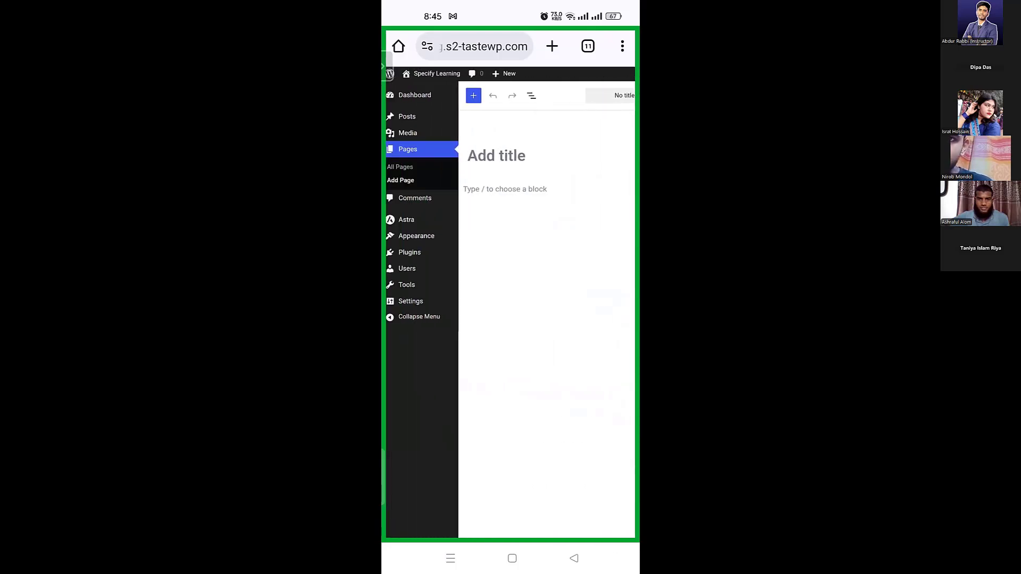
Title the new page with the instructor's first name and publish it
{"action": "left_click", "coordinate": [495, 156]}
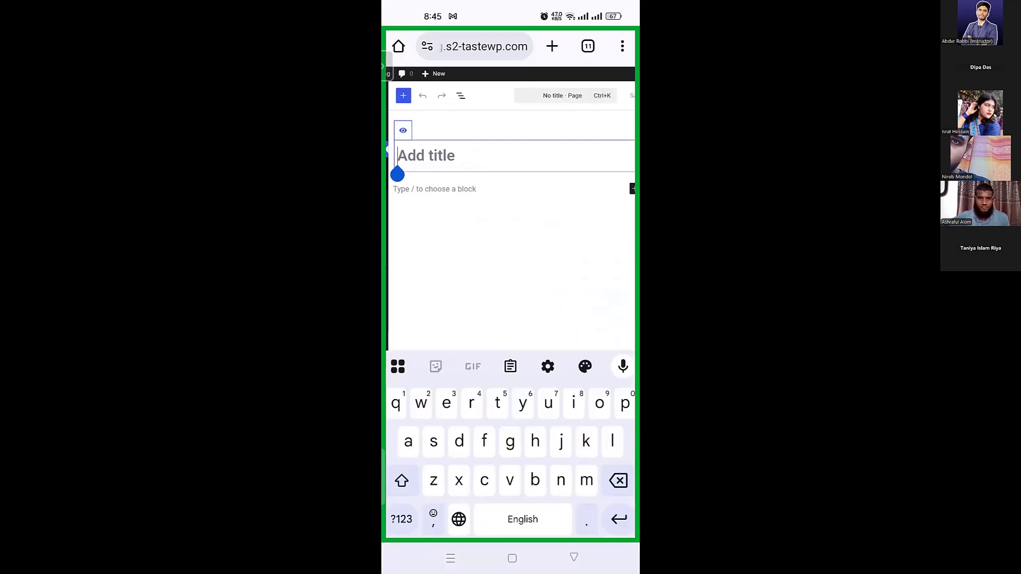
{"action": "type", "text": "rabb"}
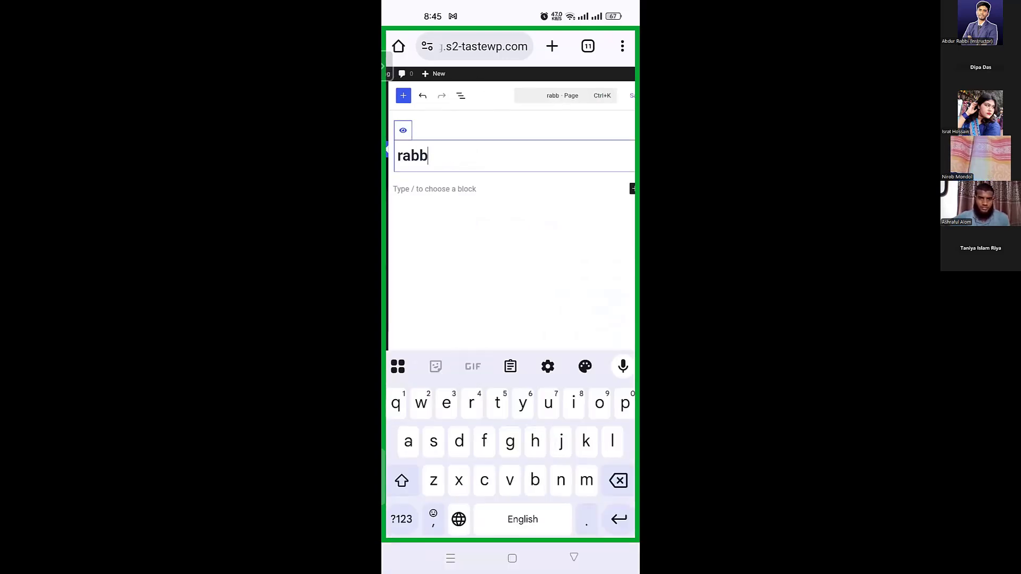
{"action": "type", "text": "i"}
{"action": "scroll", "coordinate": [511, 212], "scroll_direction": "right", "scroll_amount": 5}
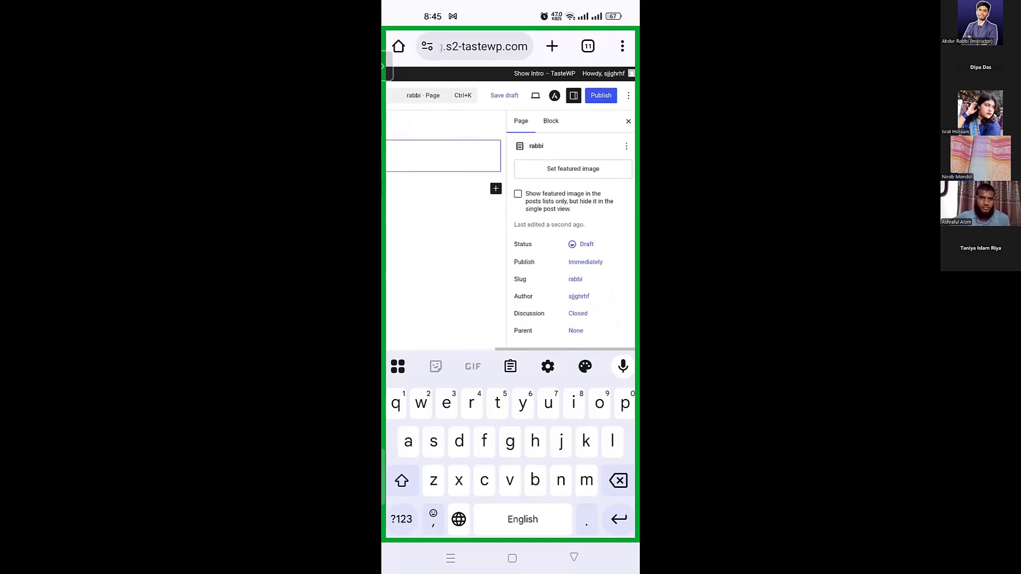
{"action": "left_click", "coordinate": [601, 96]}
{"action": "left_click", "coordinate": [603, 95]}
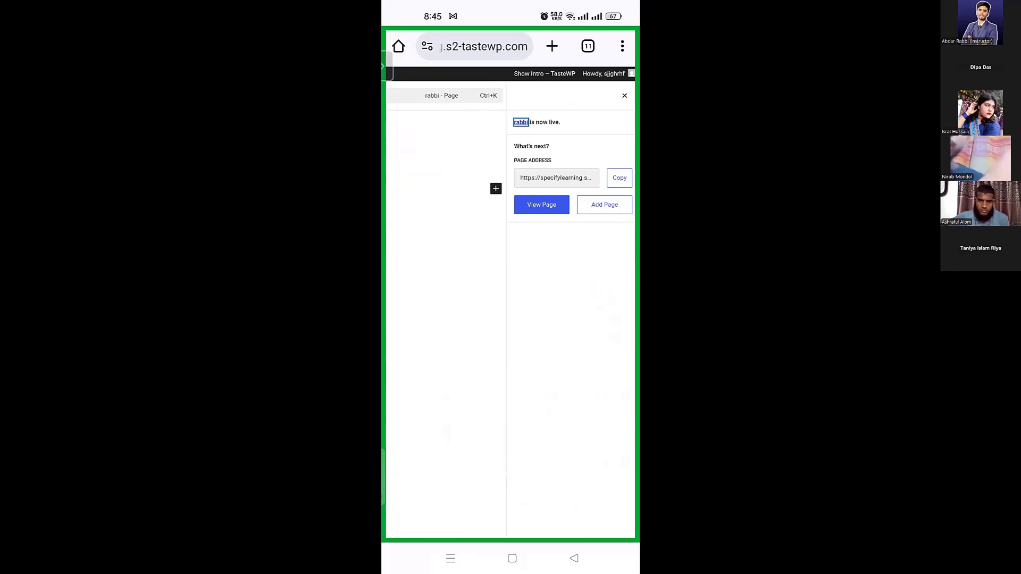
Open the site's Reading settings
{"action": "scroll", "coordinate": [510, 319], "scroll_direction": "left", "scroll_amount": 1}
{"action": "scroll", "coordinate": [510, 319], "scroll_direction": "left", "scroll_amount": 3}
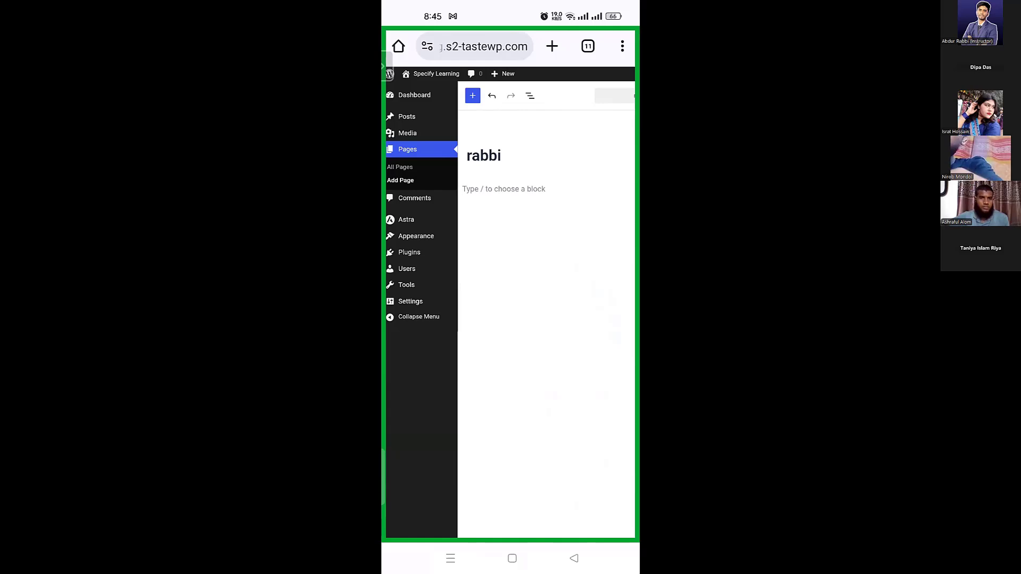
{"action": "left_click", "coordinate": [411, 302]}
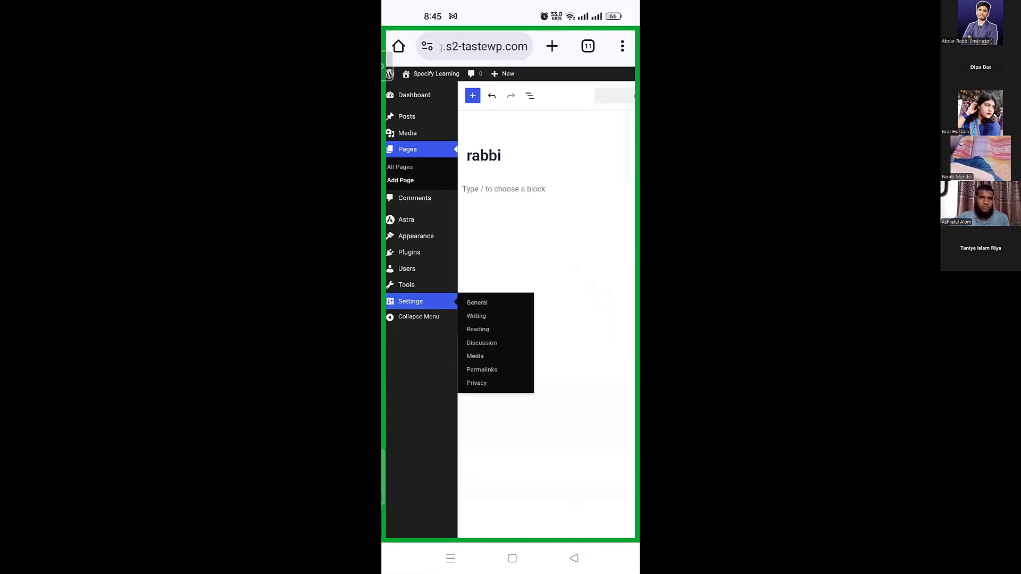
{"action": "left_click", "coordinate": [477, 329]}
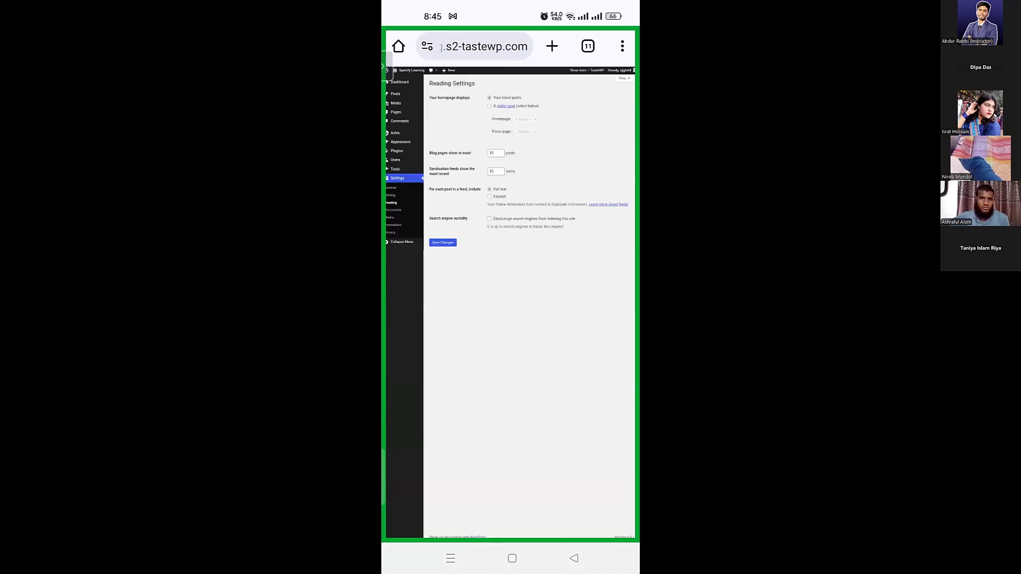
Make the homepage display a static page, choose the newly published page as Homepage, and save the changes
{"action": "scroll", "coordinate": [510, 212], "scroll_direction": "up", "scroll_amount": 5}
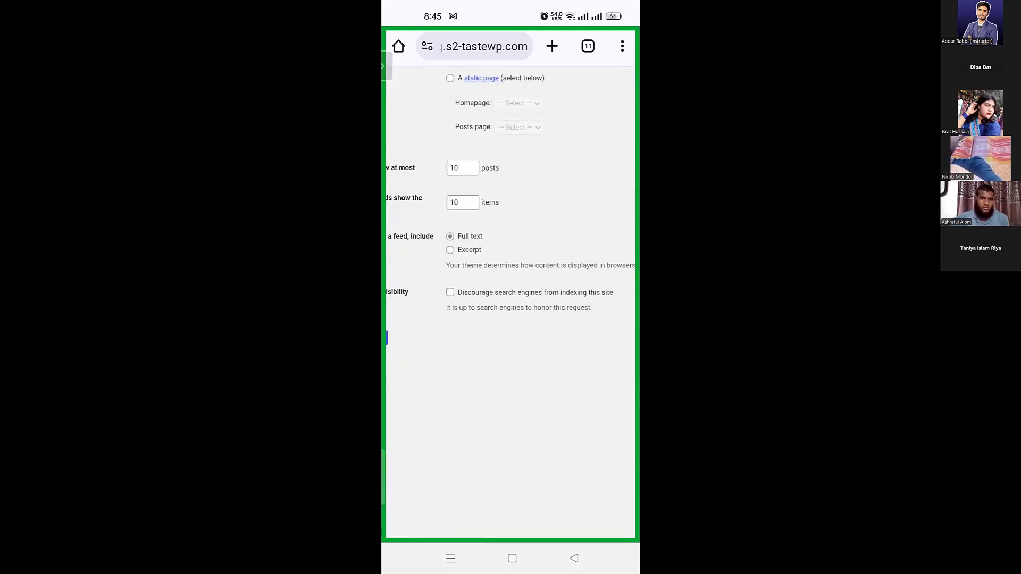
{"action": "scroll", "coordinate": [510, 239], "scroll_direction": "up", "scroll_amount": 1}
{"action": "left_click", "coordinate": [472, 98]}
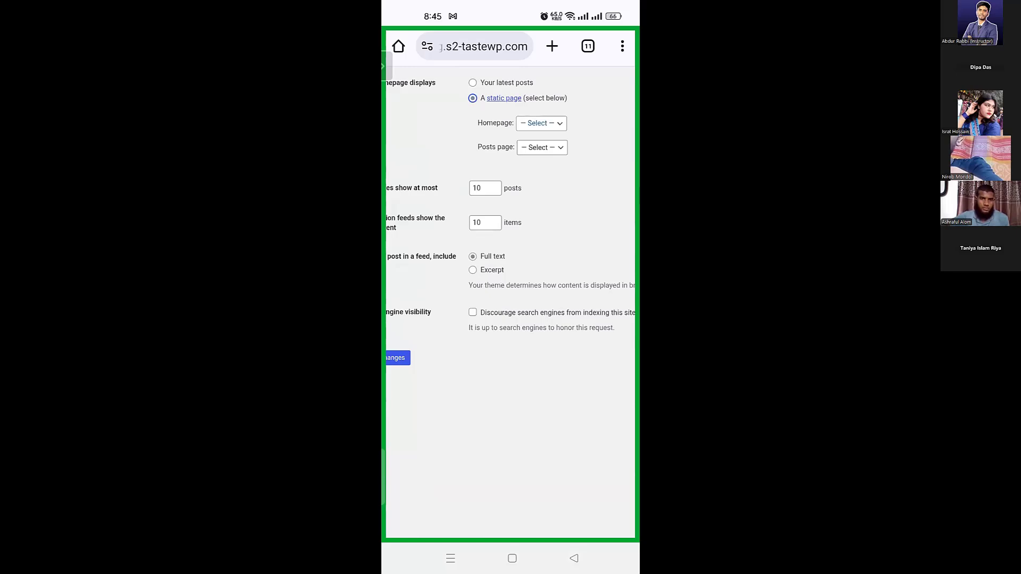
{"action": "left_click", "coordinate": [541, 123]}
{"action": "left_click", "coordinate": [425, 308]}
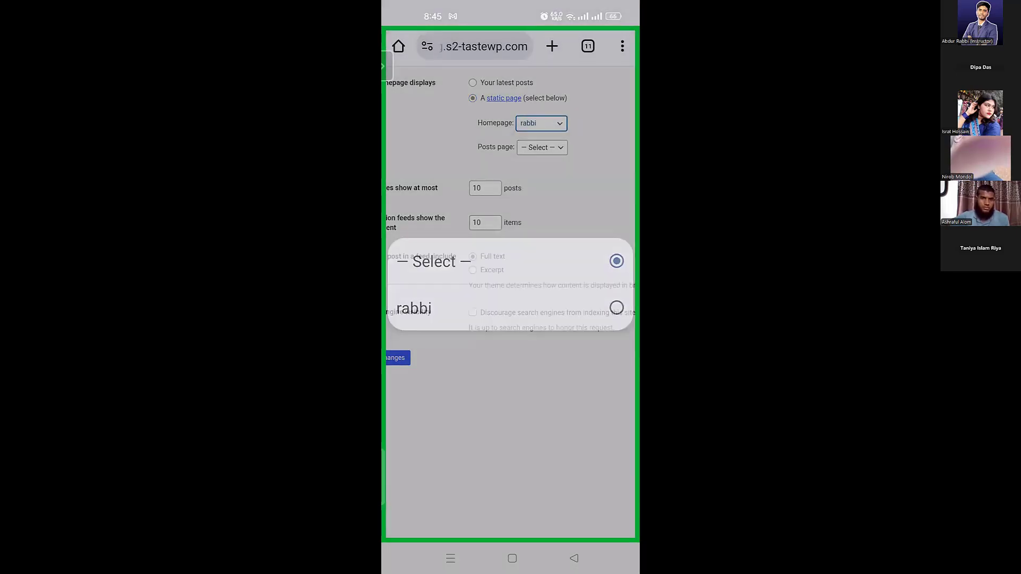
{"action": "scroll", "coordinate": [510, 266], "scroll_direction": "left", "scroll_amount": 3}
{"action": "left_click", "coordinate": [498, 357]}
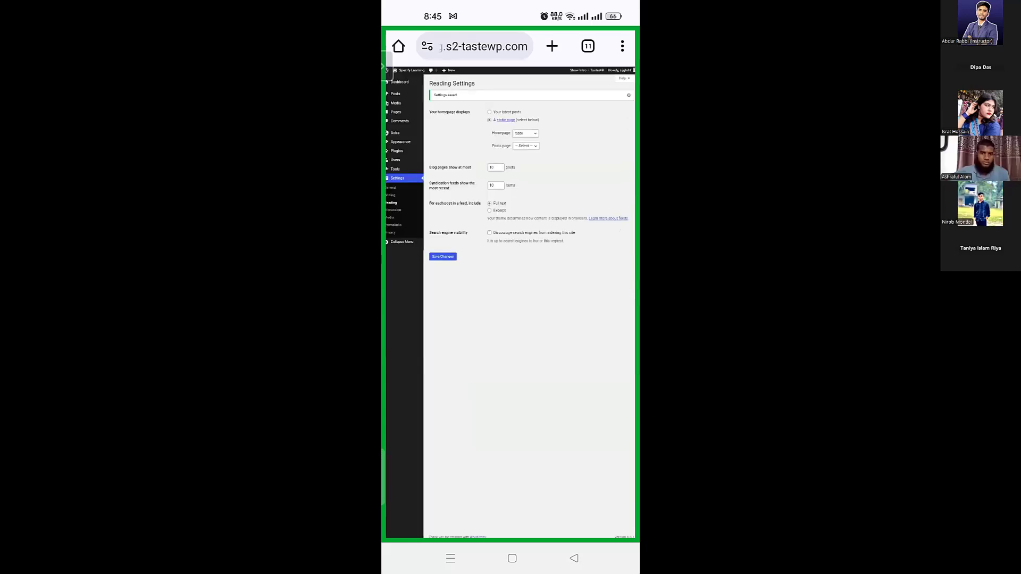
Open the page for adding new plugins
{"action": "scroll", "coordinate": [510, 302], "scroll_direction": "up", "scroll_amount": 5}
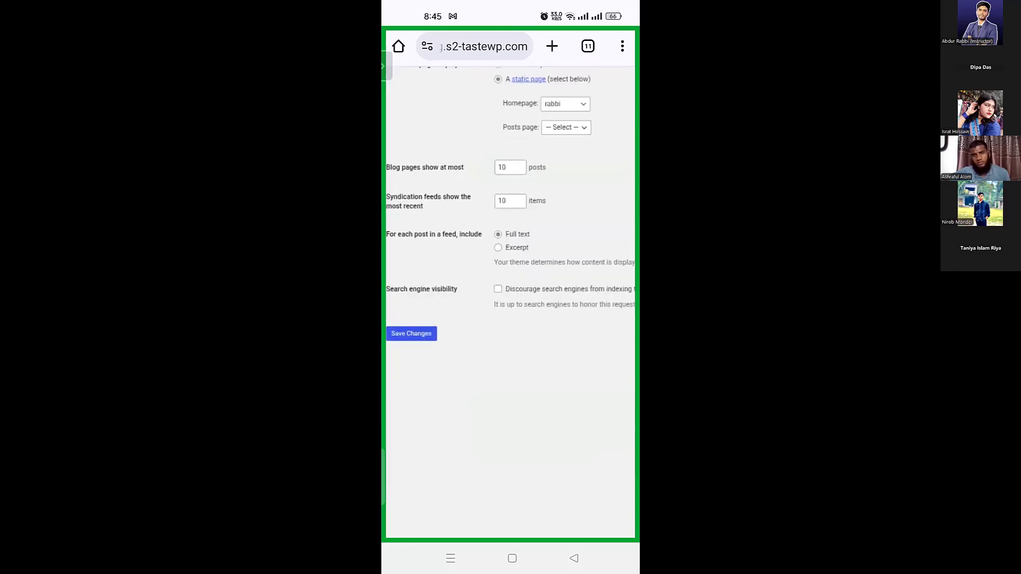
{"action": "scroll", "coordinate": [510, 302], "scroll_direction": "down", "scroll_amount": 3}
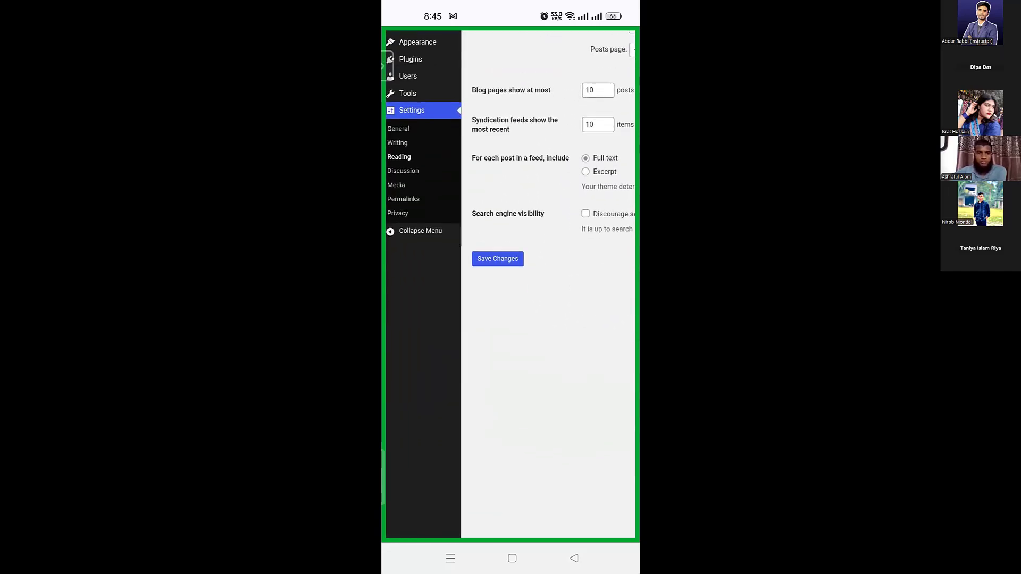
{"action": "scroll", "coordinate": [510, 302], "scroll_direction": "up", "scroll_amount": 4}
{"action": "left_click", "coordinate": [435, 138]}
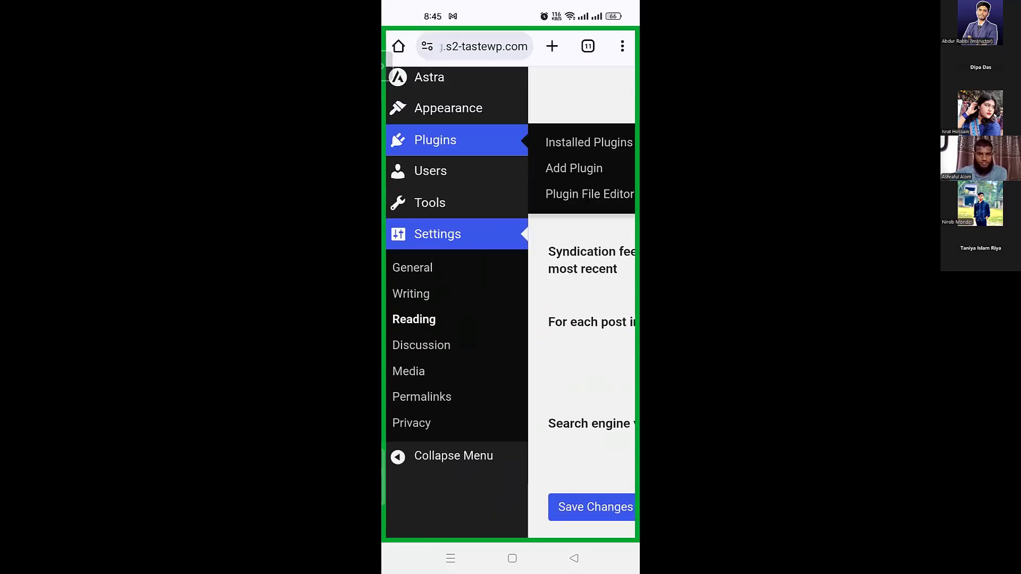
{"action": "left_click", "coordinate": [574, 168]}
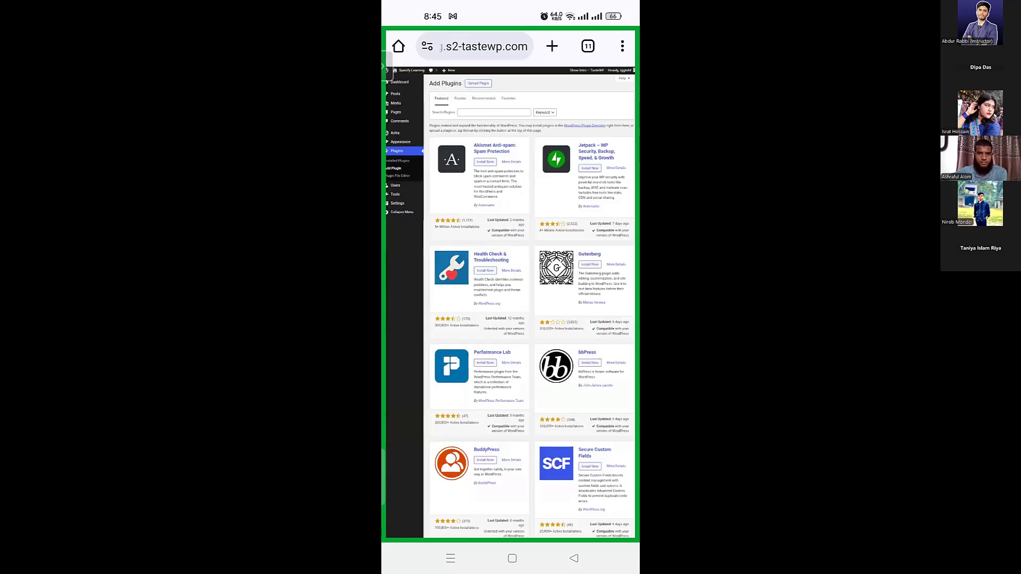
Search the plugins for Elementor, and install and activate the Elementor Website Builder plugin
{"action": "scroll", "coordinate": [522, 199], "scroll_direction": "up", "scroll_amount": 3}
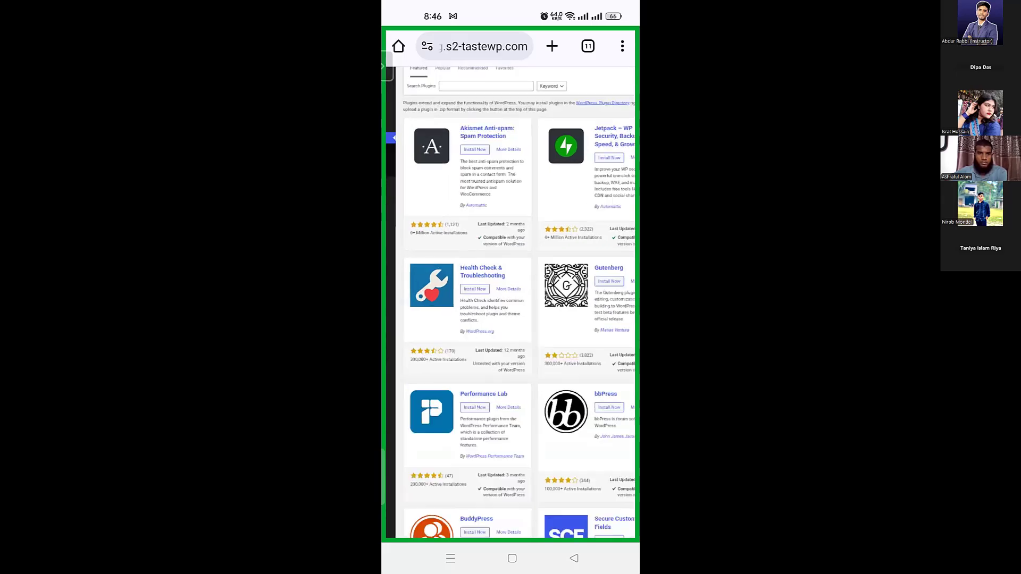
{"action": "scroll", "coordinate": [510, 298], "scroll_direction": "up", "scroll_amount": 2}
{"action": "scroll", "coordinate": [510, 297], "scroll_direction": "up", "scroll_amount": 1}
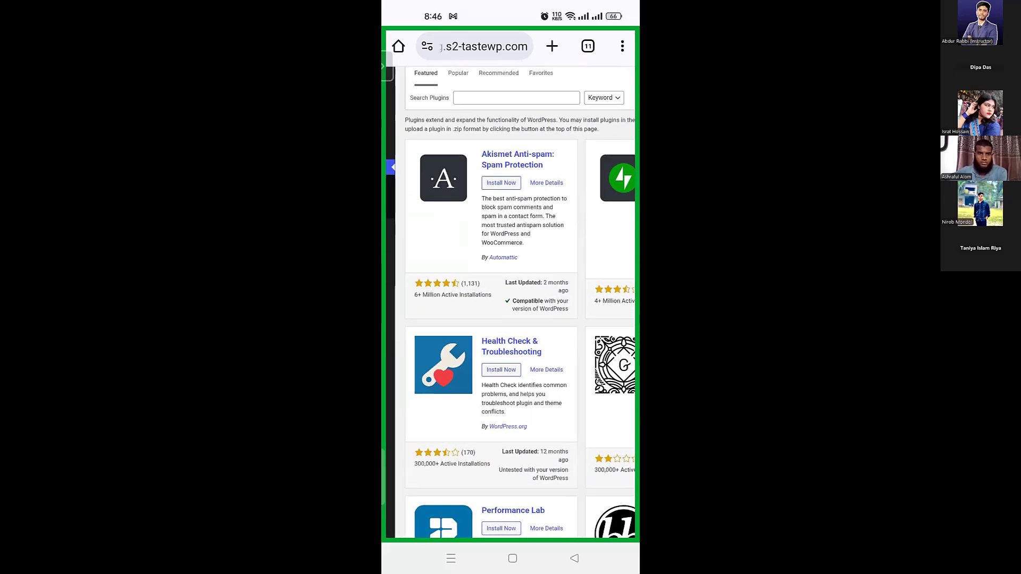
{"action": "left_click", "coordinate": [515, 98]}
{"action": "type", "text": "E"}
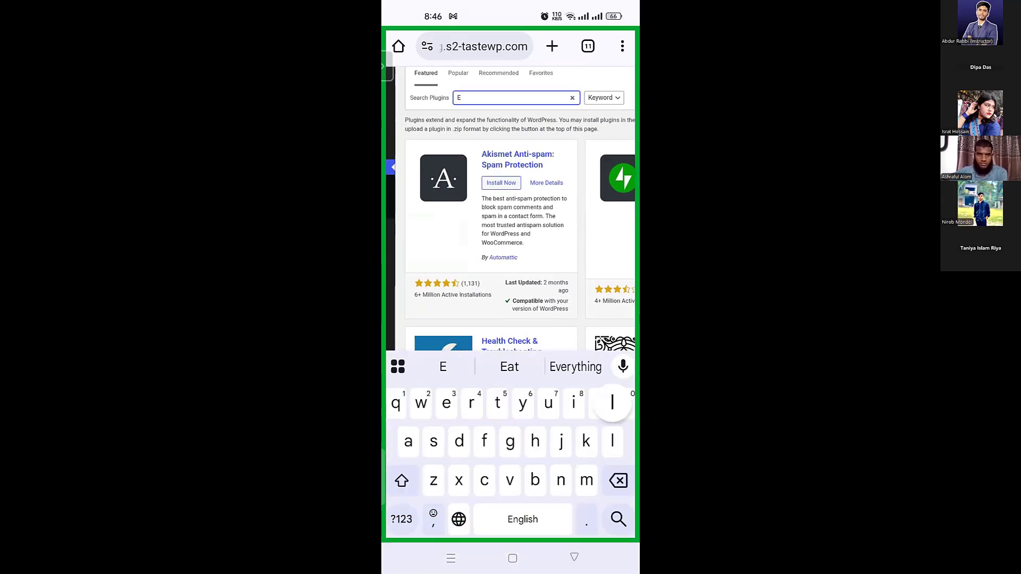
{"action": "type", "text": "lemen"}
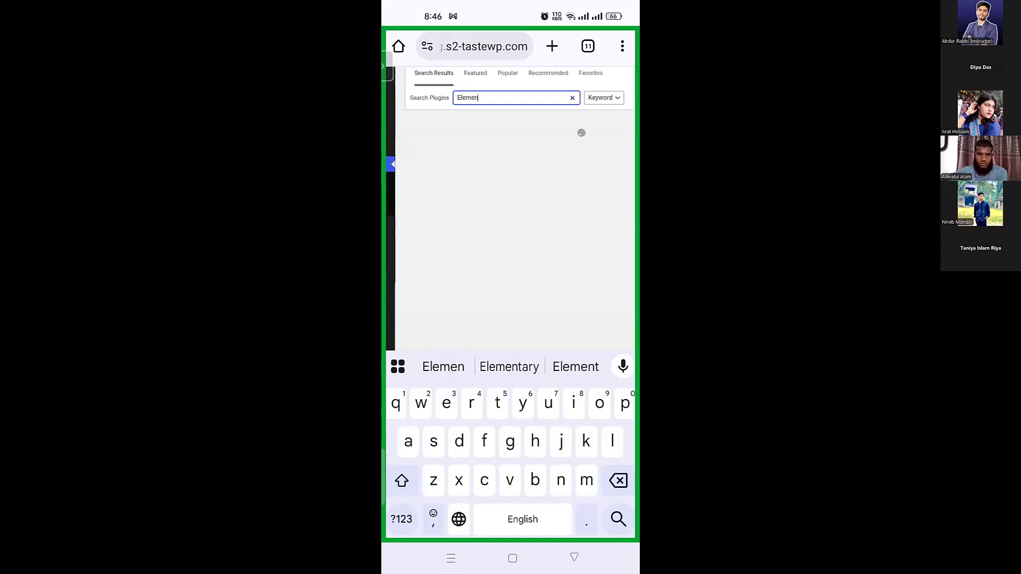
{"action": "type", "text": "tor"}
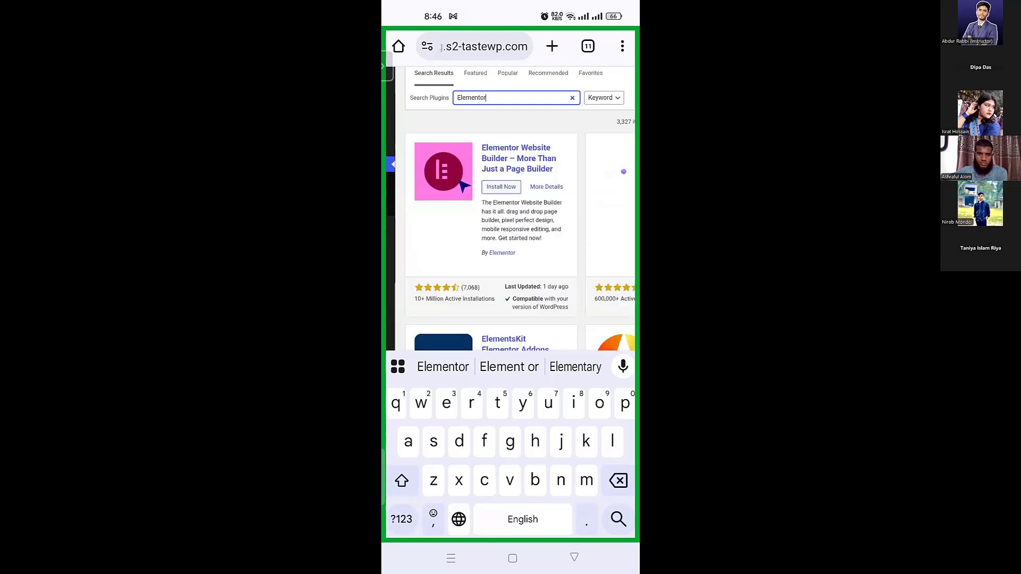
{"action": "left_click", "coordinate": [501, 187]}
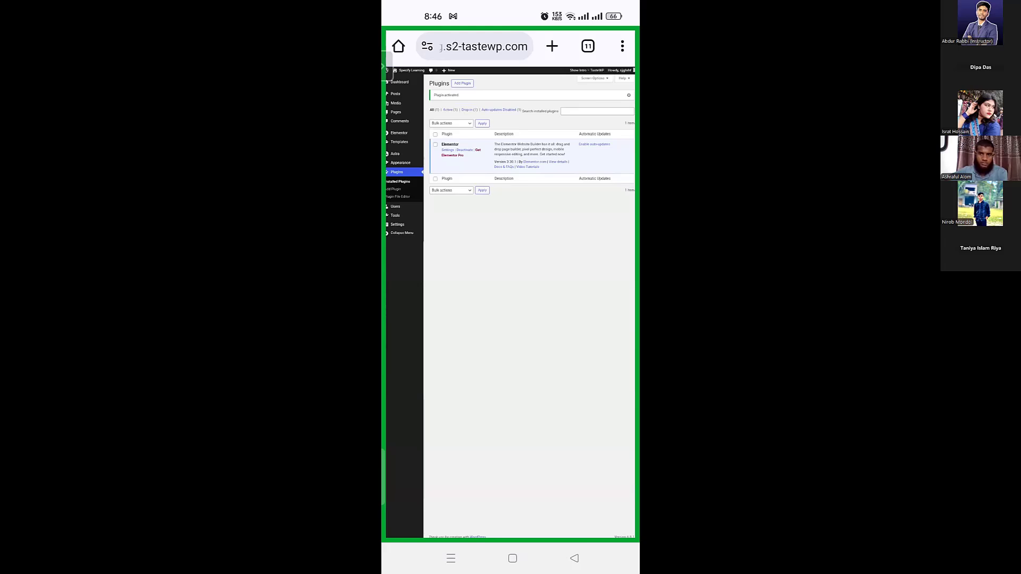
Go from the installed plugins list back to adding another plugin
{"action": "scroll", "coordinate": [487, 254], "scroll_direction": "up", "scroll_amount": 5}
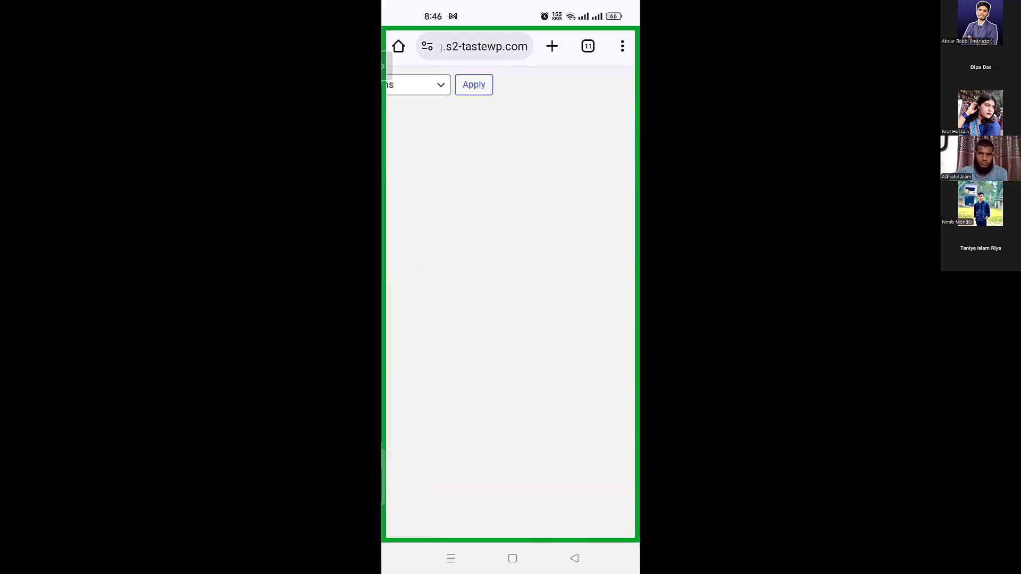
{"action": "scroll", "coordinate": [510, 302], "scroll_direction": "left", "scroll_amount": 3}
{"action": "scroll", "coordinate": [511, 302], "scroll_direction": "up", "scroll_amount": 5}
{"action": "scroll", "coordinate": [510, 302], "scroll_direction": "right", "scroll_amount": 2}
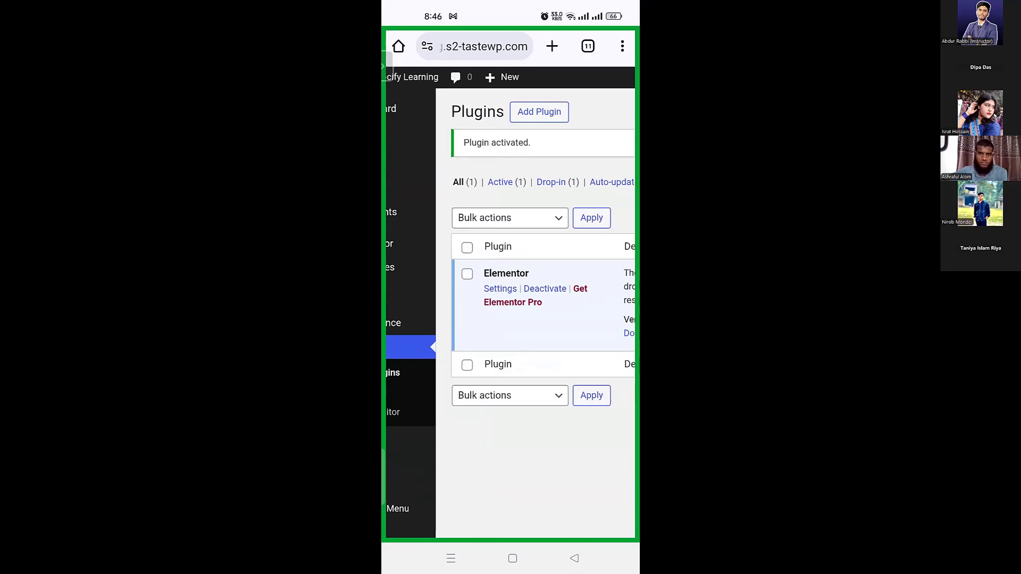
{"action": "scroll", "coordinate": [511, 302], "scroll_direction": "right", "scroll_amount": 1}
{"action": "left_click", "coordinate": [519, 111]}
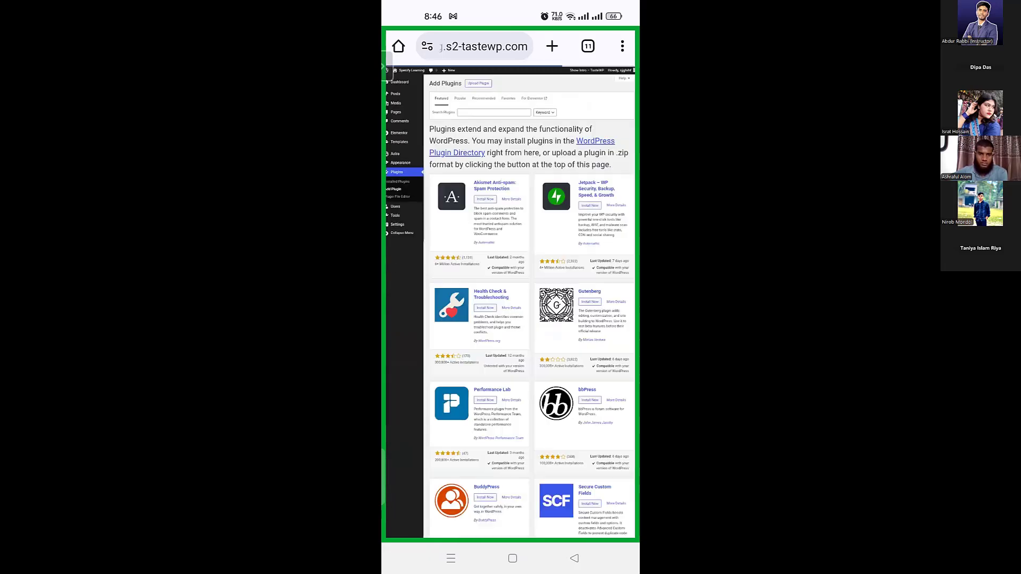
Search the plugins for Essential, and install and activate Essential Addons for Elementor
{"action": "left_click", "coordinate": [494, 113]}
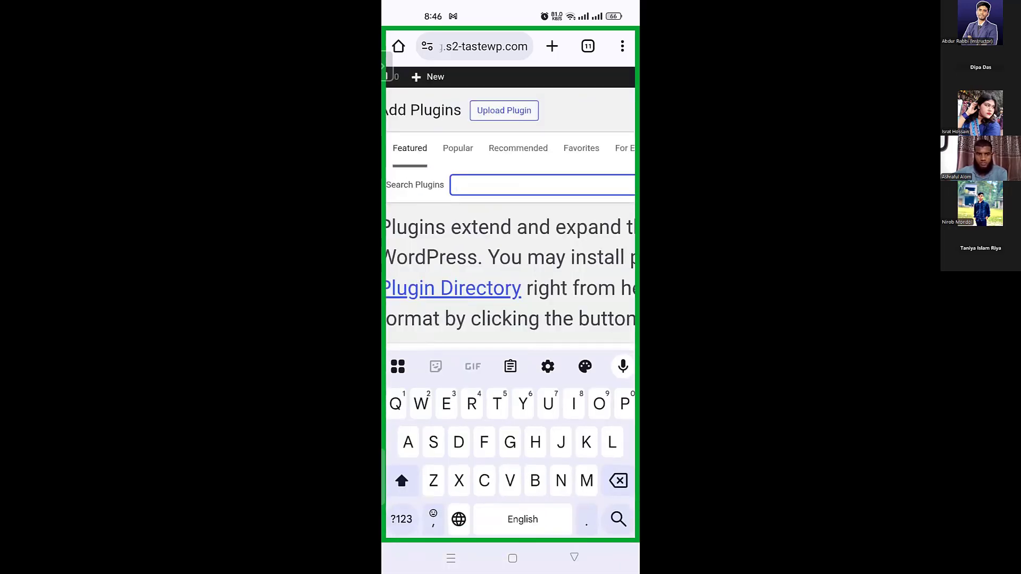
{"action": "type", "text": "Ess"}
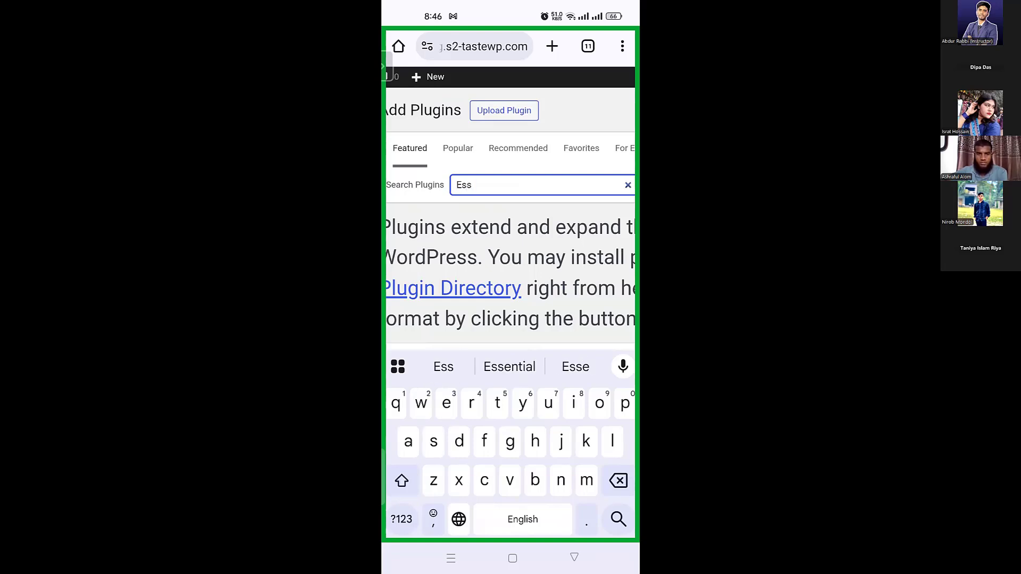
{"action": "left_click", "coordinate": [509, 367]}
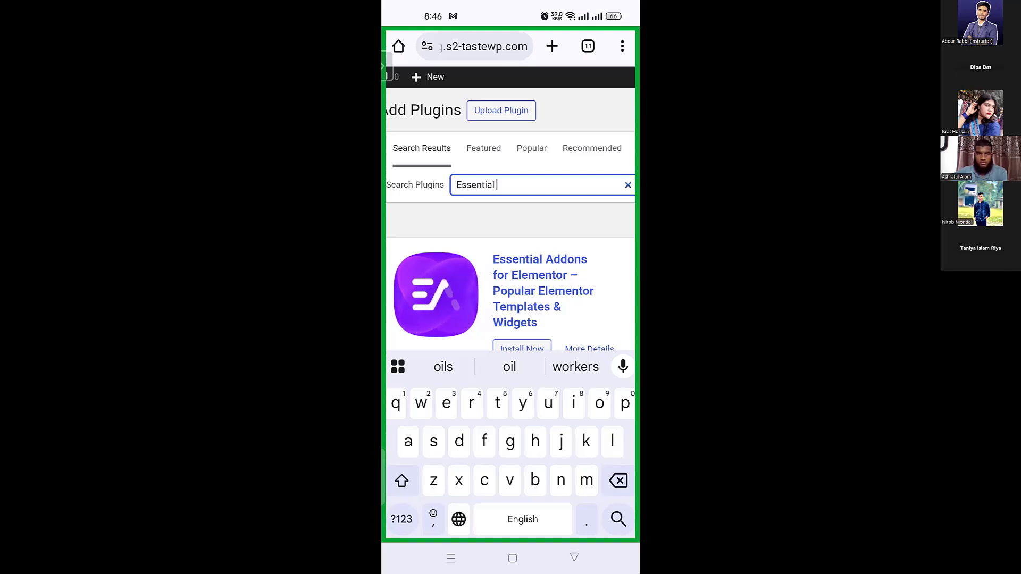
{"action": "scroll", "coordinate": [510, 255], "scroll_direction": "down", "scroll_amount": 3}
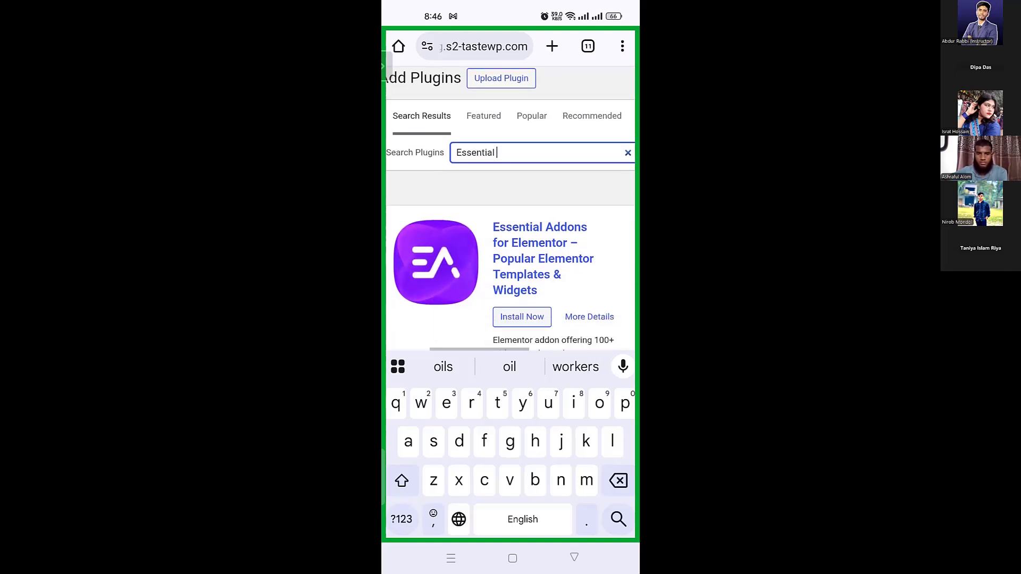
{"action": "left_click", "coordinate": [506, 263]}
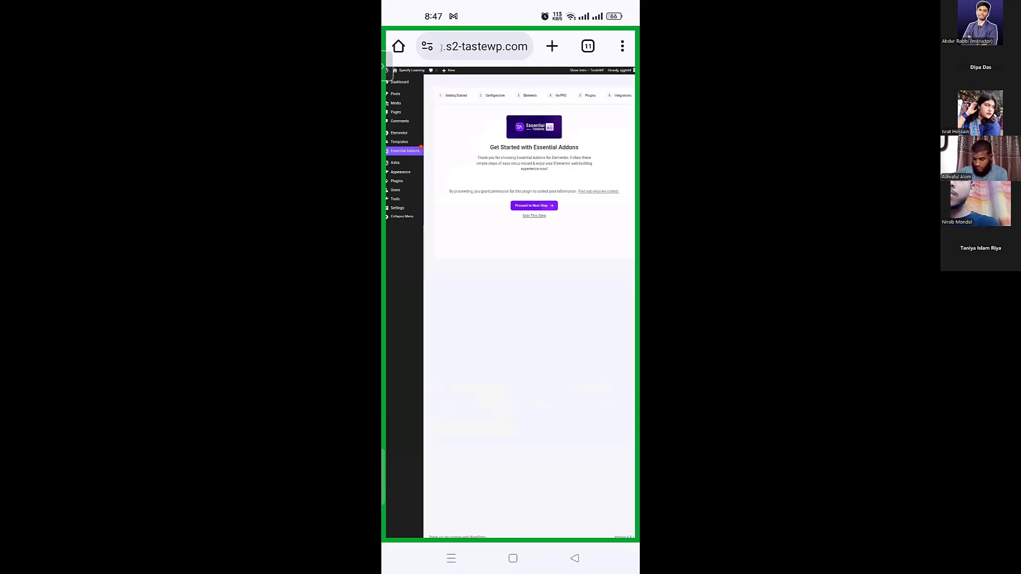
Start the Essential Addons setup wizard and keep the preselected mode in the Configuration step
{"action": "scroll", "coordinate": [556, 208], "scroll_direction": "up", "scroll_amount": 5}
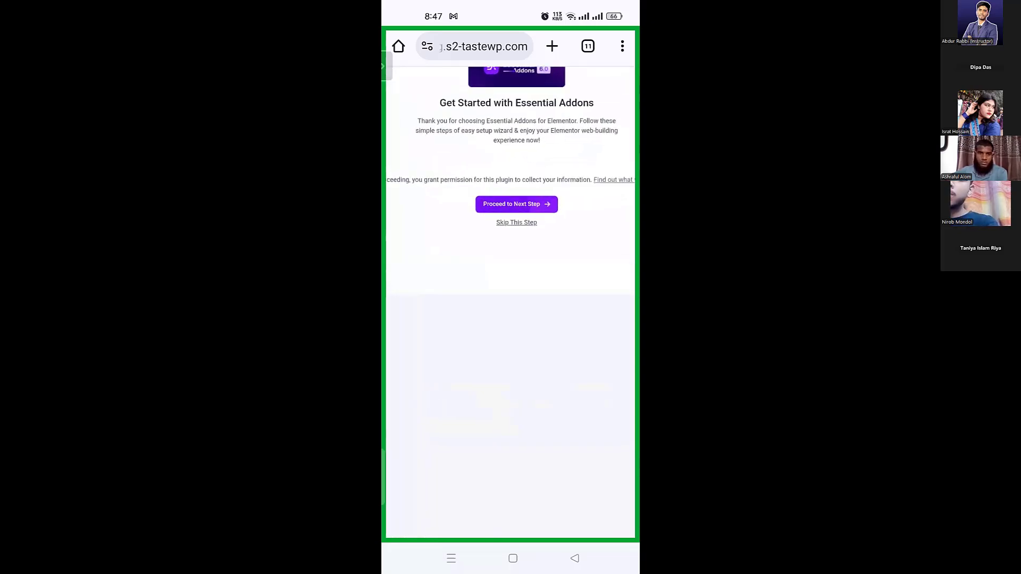
{"action": "left_click", "coordinate": [517, 204]}
{"action": "scroll", "coordinate": [511, 310], "scroll_direction": "right", "scroll_amount": 1}
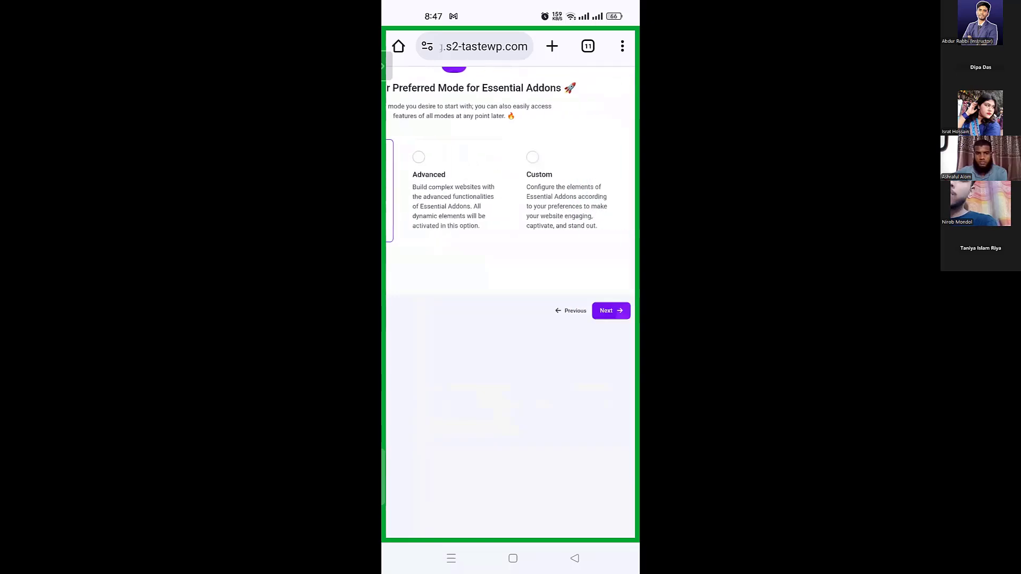
{"action": "left_click", "coordinate": [611, 310]}
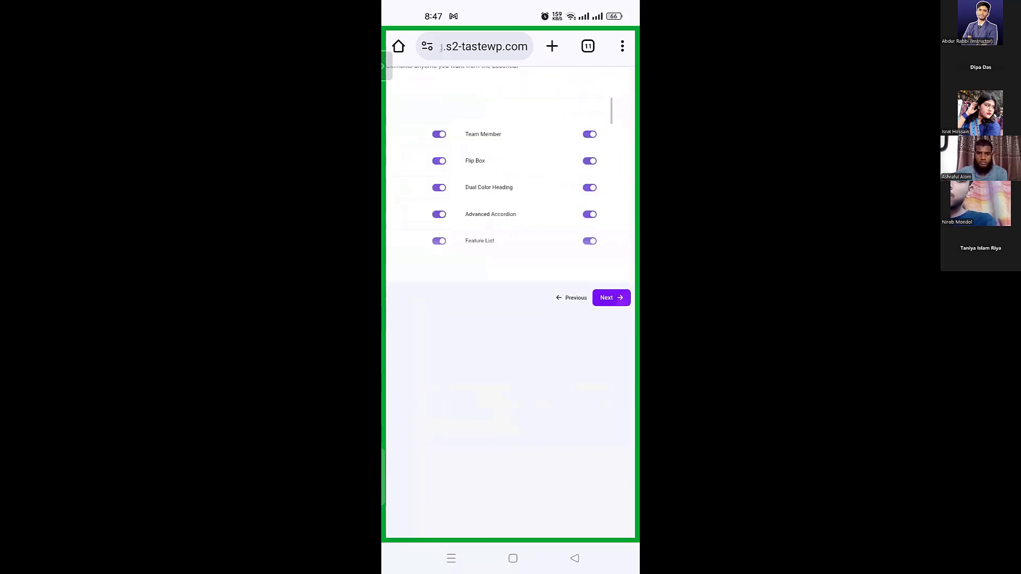
Enable the WPForms element in the Essential Addons elements list and continue to the wizard's Go PRO step
{"action": "scroll", "coordinate": [515, 186], "scroll_direction": "down", "scroll_amount": 3}
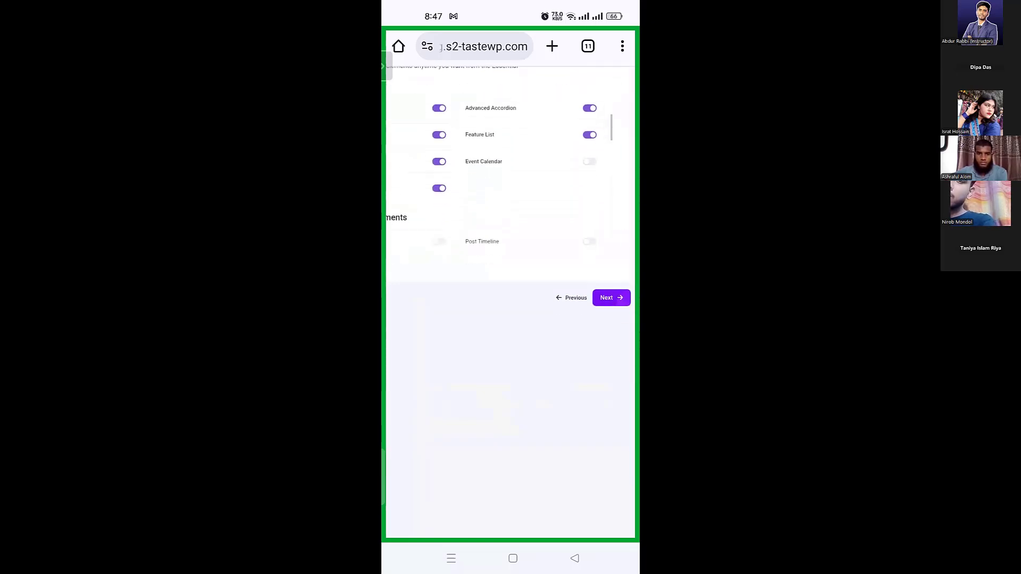
{"action": "scroll", "coordinate": [492, 178], "scroll_direction": "down", "scroll_amount": 3}
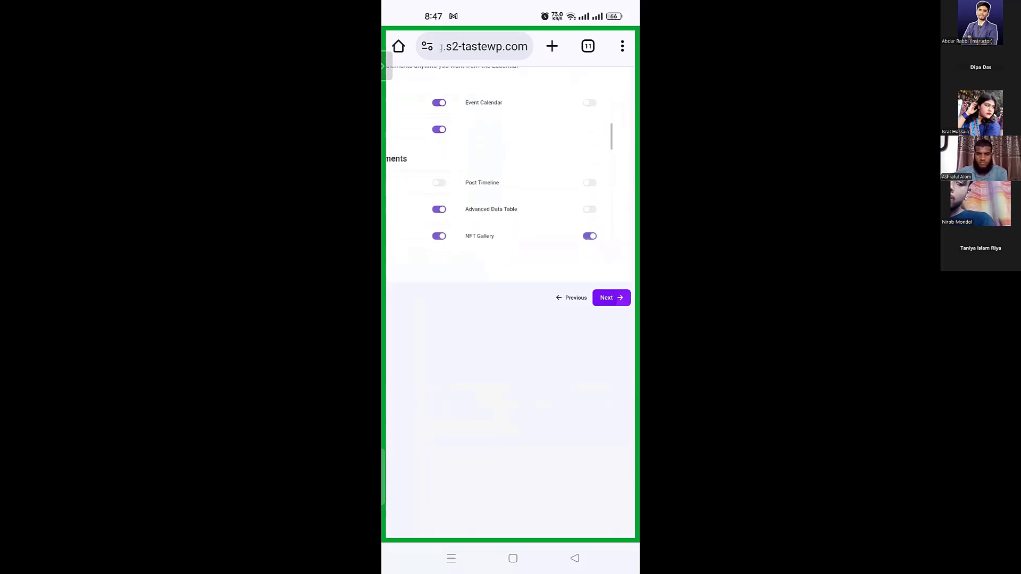
{"action": "scroll", "coordinate": [510, 186], "scroll_direction": "left", "scroll_amount": 2}
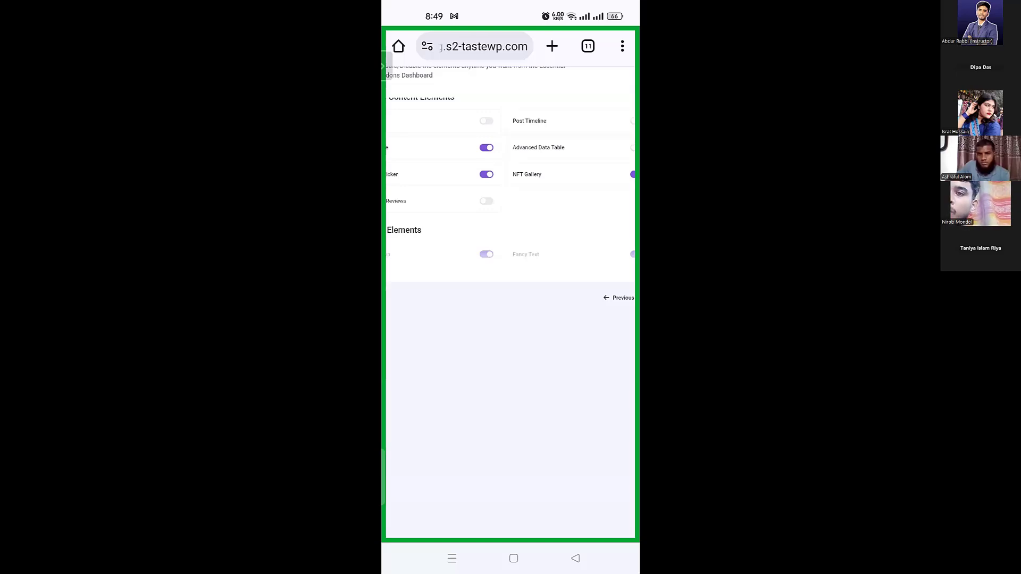
{"action": "scroll", "coordinate": [509, 181], "scroll_direction": "down", "scroll_amount": 3}
{"action": "scroll", "coordinate": [509, 180], "scroll_direction": "right", "scroll_amount": 1}
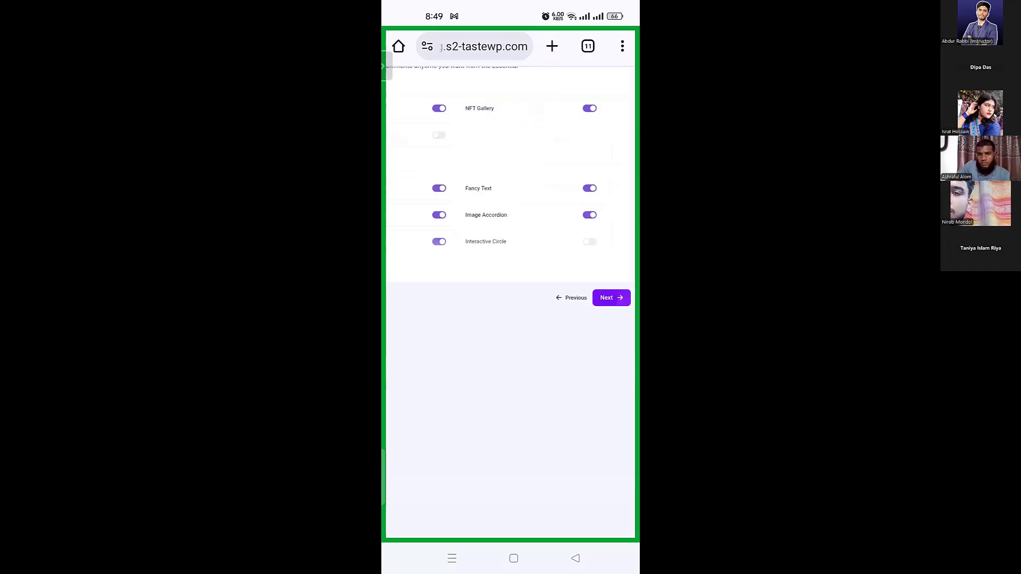
{"action": "scroll", "coordinate": [509, 181], "scroll_direction": "down", "scroll_amount": 3}
{"action": "scroll", "coordinate": [498, 176], "scroll_direction": "down", "scroll_amount": 5}
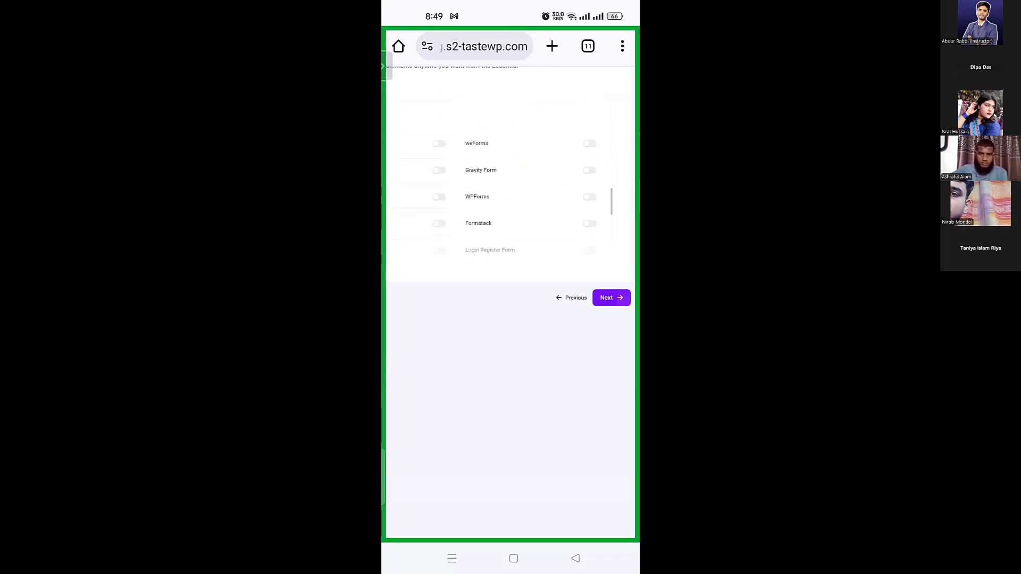
{"action": "left_click", "coordinate": [590, 196]}
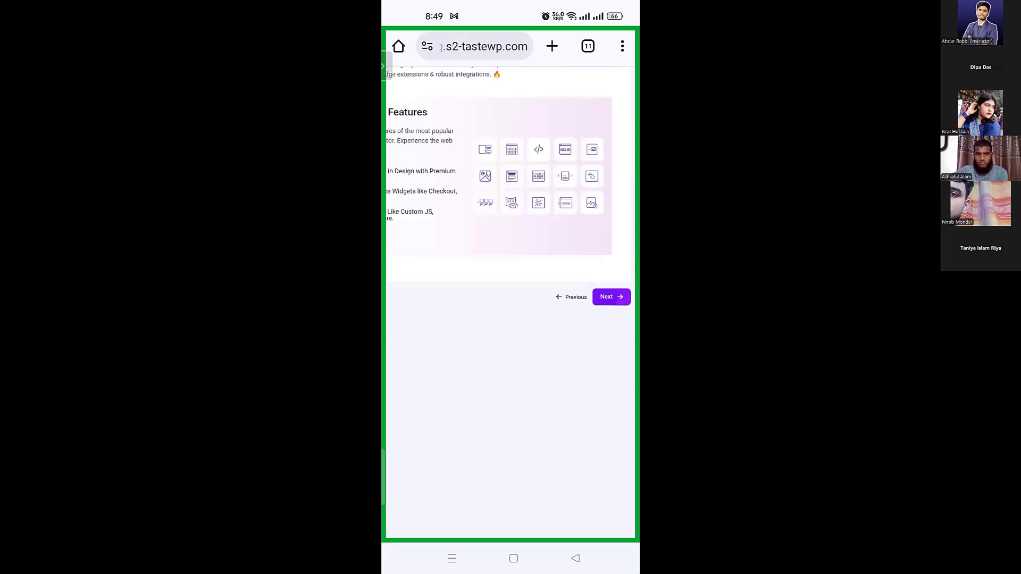
Continue past the Go PRO step, skip enabling Templates & Blocks, and finish the wizard without activating extra plugins
{"action": "left_click", "coordinate": [611, 296]}
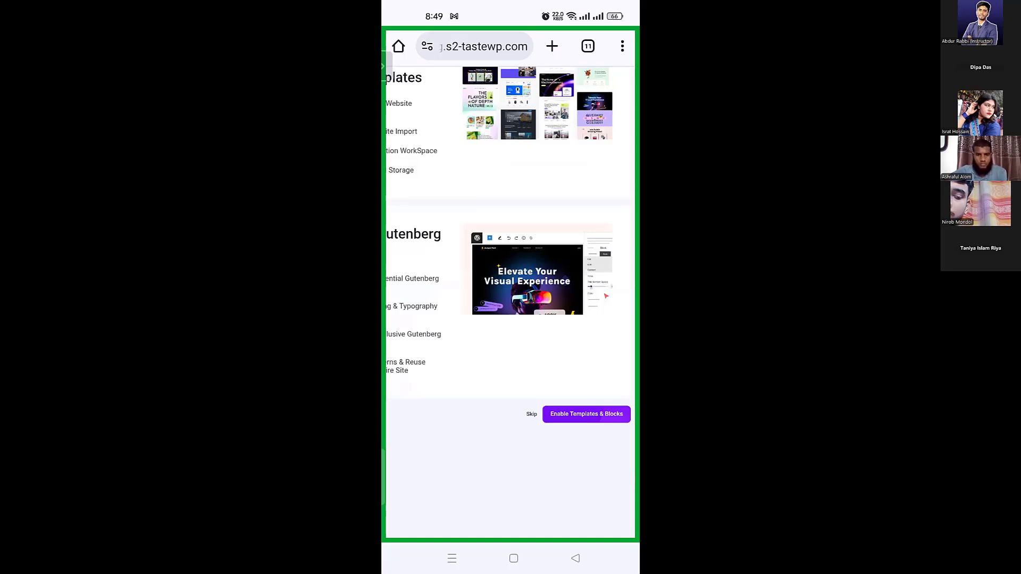
{"action": "scroll", "coordinate": [516, 440], "scroll_direction": "up", "scroll_amount": 5}
{"action": "left_click", "coordinate": [549, 383]}
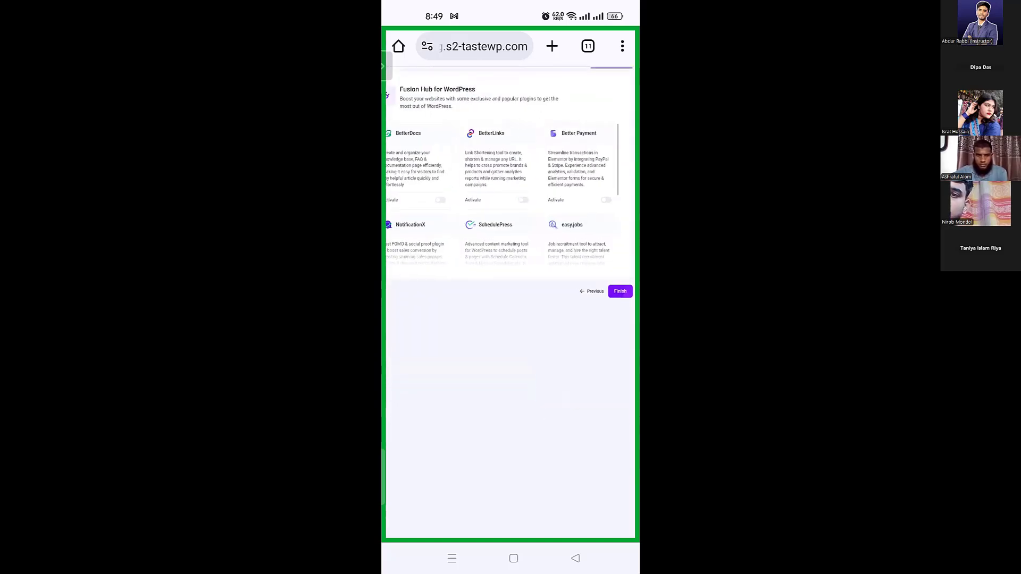
{"action": "left_click", "coordinate": [620, 290]}
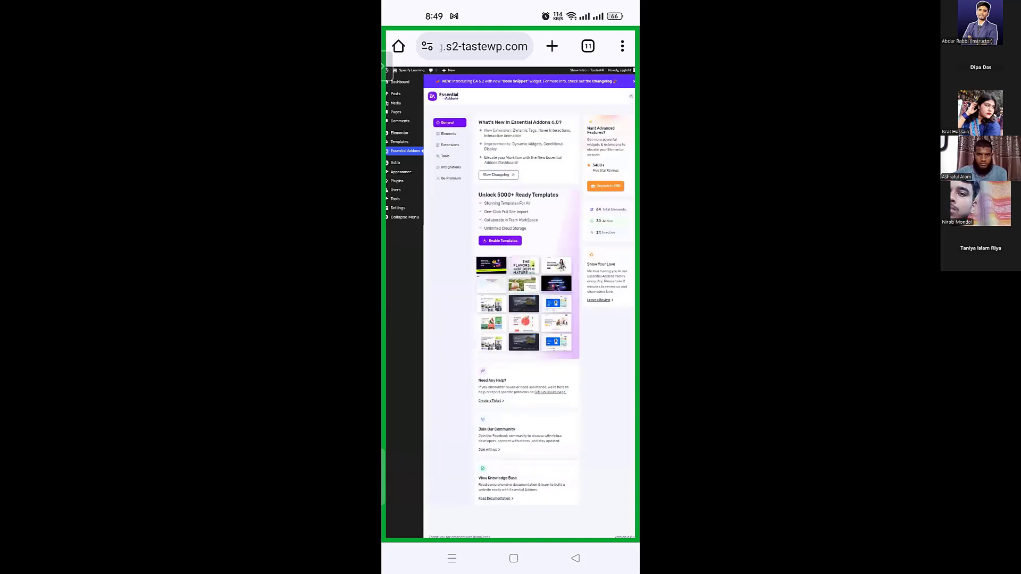
Leave the Essential Addons dashboard and open the page for adding plugins
{"action": "scroll", "coordinate": [511, 302], "scroll_direction": "up", "scroll_amount": 2}
{"action": "scroll", "coordinate": [525, 295], "scroll_direction": "up", "scroll_amount": 5}
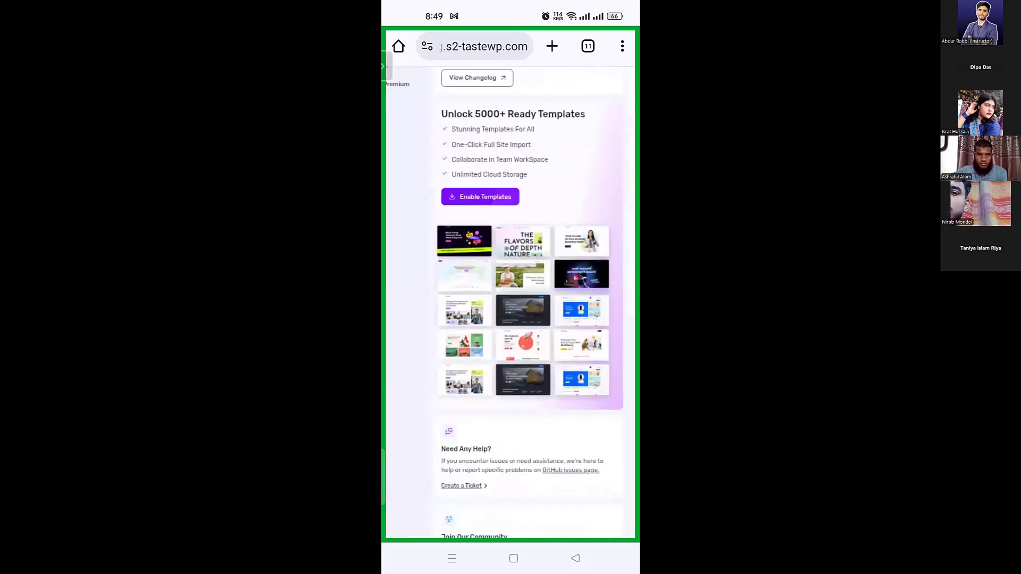
{"action": "scroll", "coordinate": [510, 302], "scroll_direction": "up", "scroll_amount": 5}
{"action": "scroll", "coordinate": [510, 302], "scroll_direction": "left", "scroll_amount": 3}
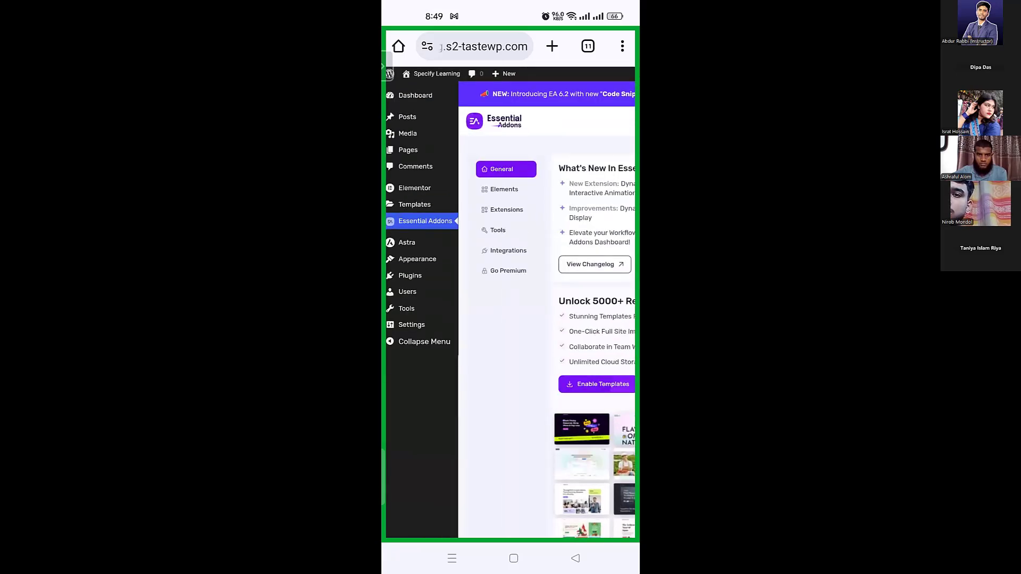
{"action": "left_click", "coordinate": [410, 275]}
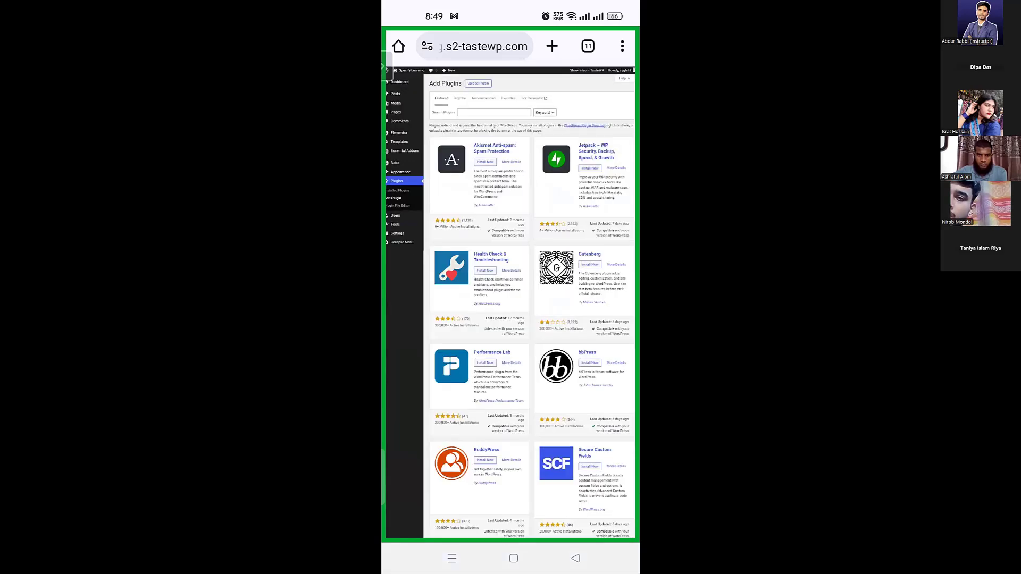
Search the plugins for Wpforms, and install and activate the WPForms form builder plugin
{"action": "scroll", "coordinate": [515, 256], "scroll_direction": "up", "scroll_amount": 2}
{"action": "scroll", "coordinate": [511, 298], "scroll_direction": "up", "scroll_amount": 2}
{"action": "scroll", "coordinate": [511, 297], "scroll_direction": "up", "scroll_amount": 3}
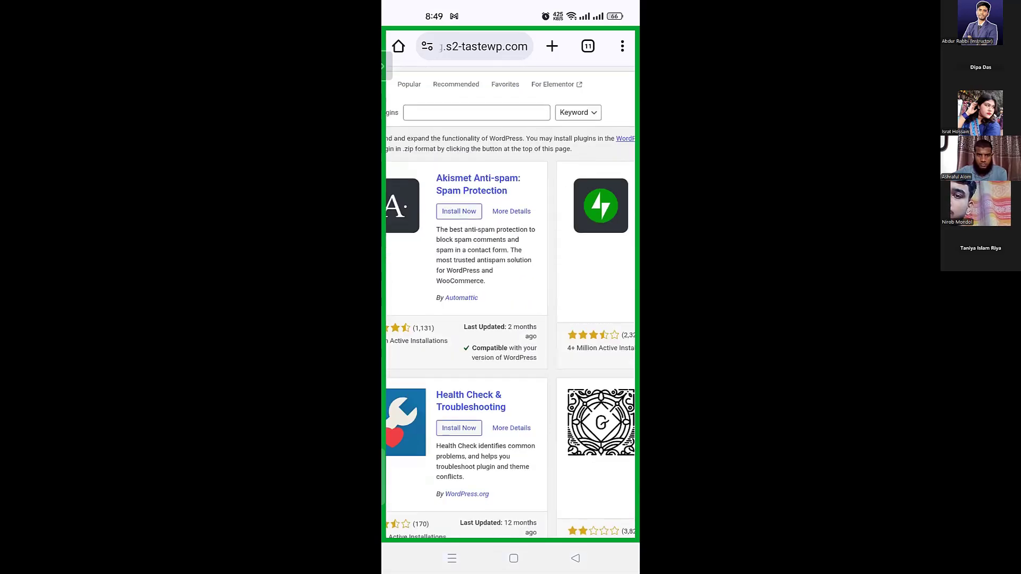
{"action": "left_click", "coordinate": [476, 159]}
{"action": "type", "text": "W"}
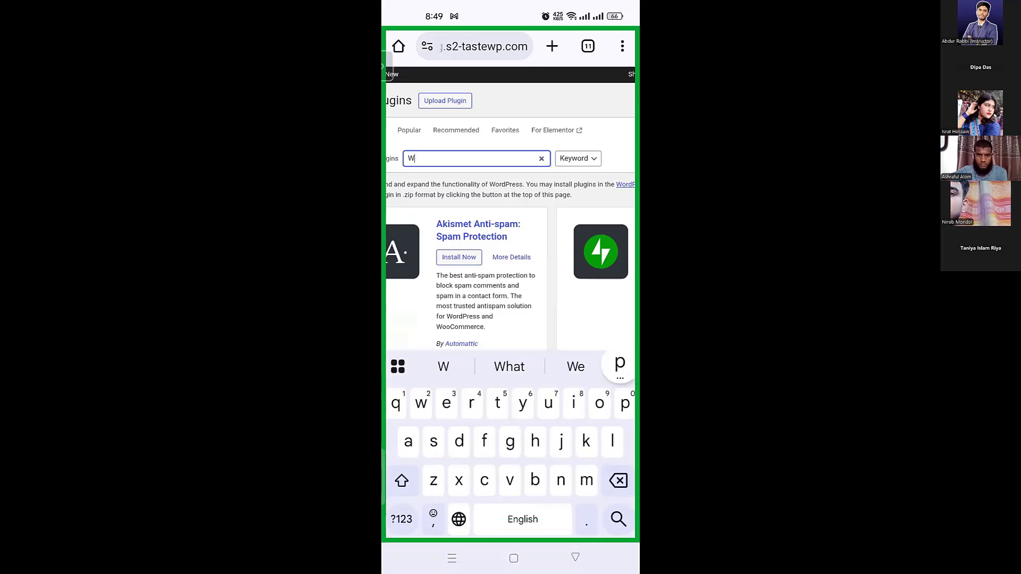
{"action": "type", "text": "pfo"}
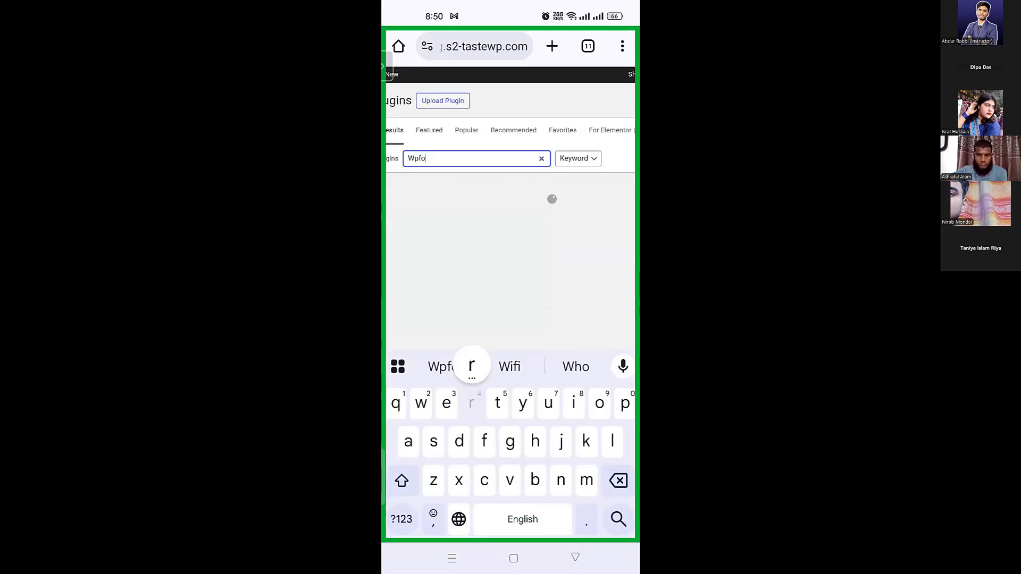
{"action": "type", "text": "rms"}
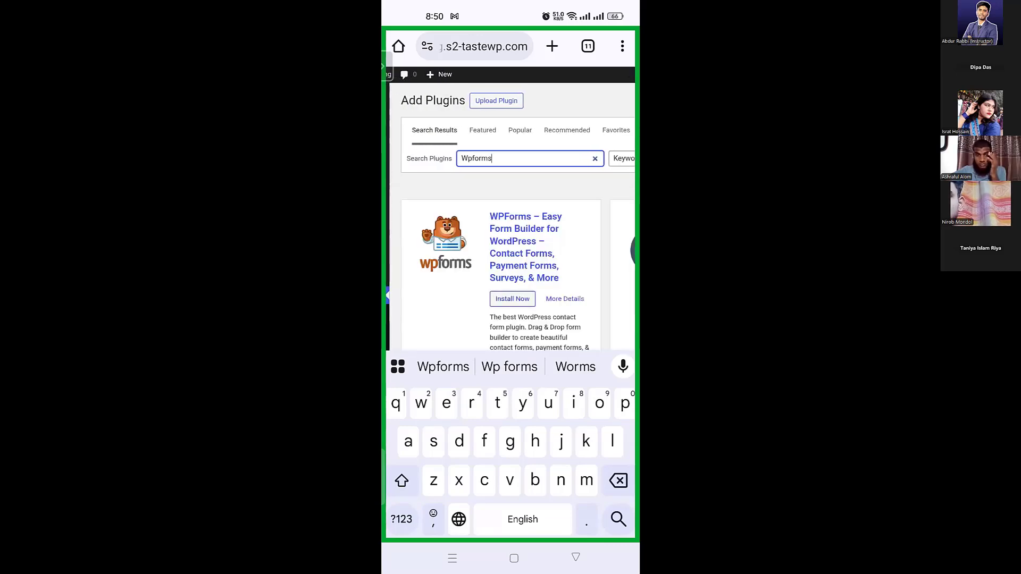
{"action": "left_click", "coordinate": [512, 299]}
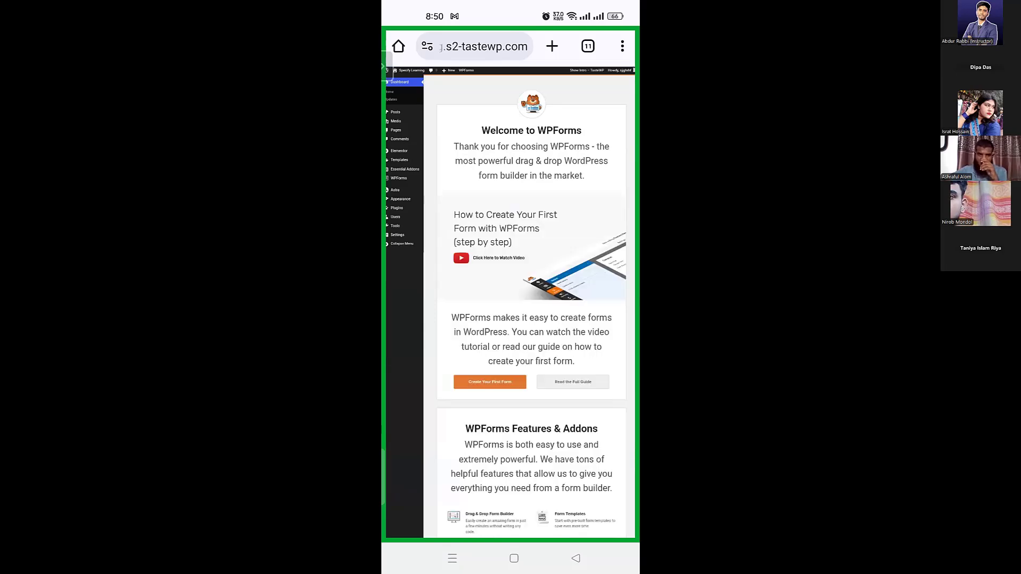
Open the installed plugins list and check the entries for Elementor, Essential Addons and WPForms Lite
{"action": "scroll", "coordinate": [475, 248], "scroll_direction": "up", "scroll_amount": 5}
{"action": "scroll", "coordinate": [511, 302], "scroll_direction": "left", "scroll_amount": 2}
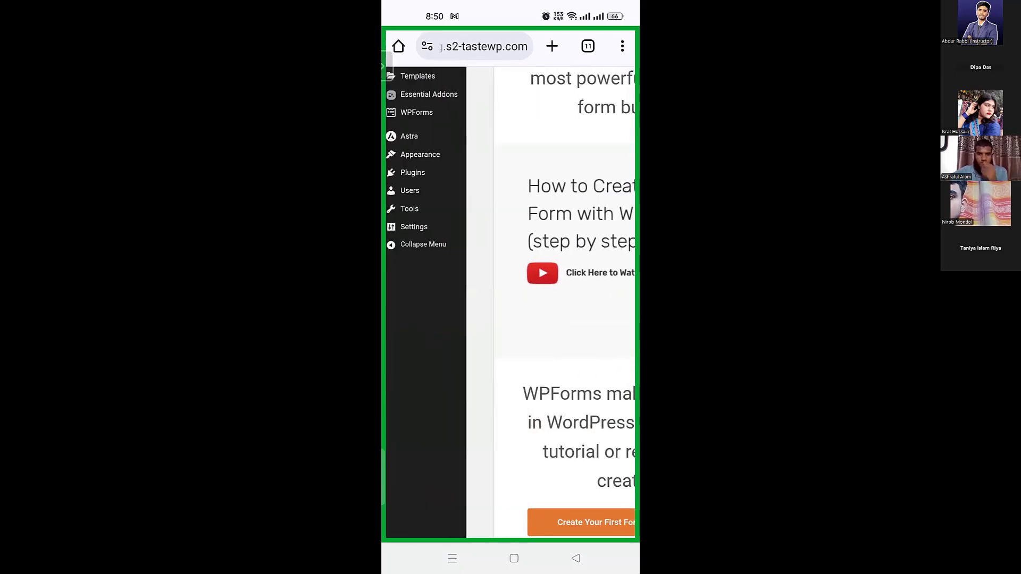
{"action": "left_click", "coordinate": [412, 172]}
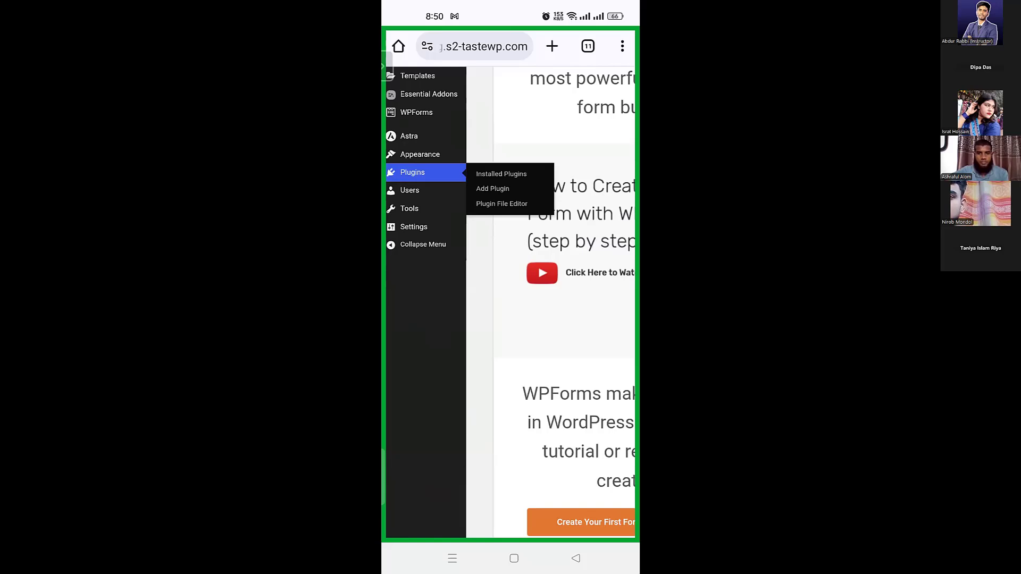
{"action": "left_click", "coordinate": [501, 174]}
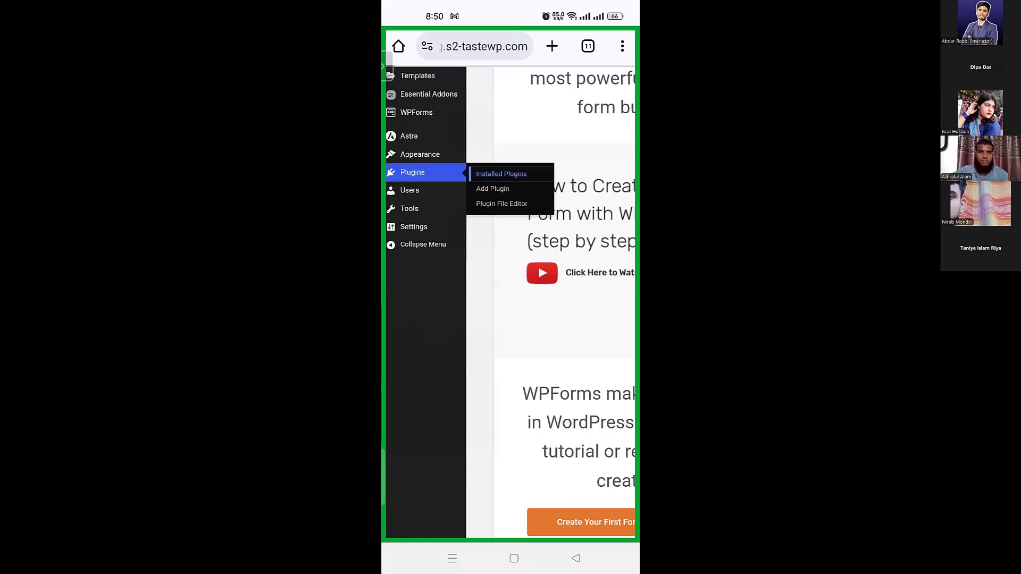
{"action": "scroll", "coordinate": [506, 238], "scroll_direction": "up", "scroll_amount": 5}
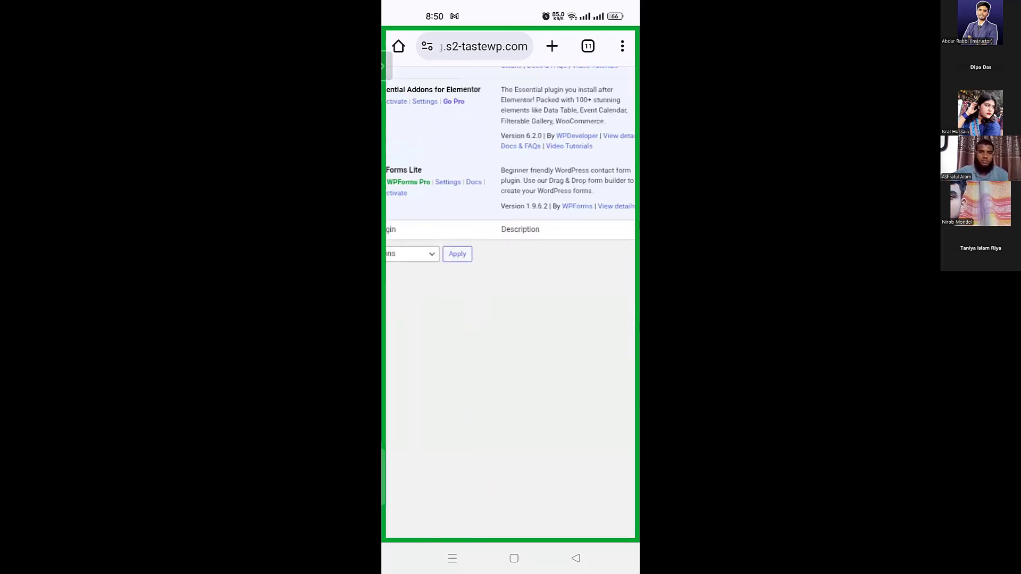
{"action": "scroll", "coordinate": [510, 302], "scroll_direction": "up", "scroll_amount": 1}
{"action": "scroll", "coordinate": [510, 302], "scroll_direction": "left", "scroll_amount": 1}
{"action": "scroll", "coordinate": [510, 302], "scroll_direction": "up", "scroll_amount": 2}
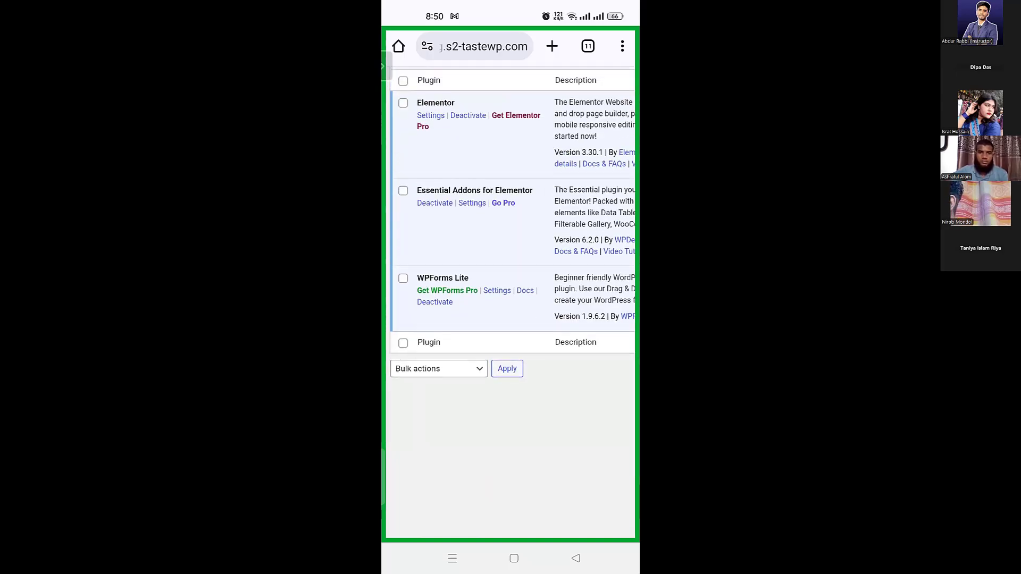
{"action": "scroll", "coordinate": [510, 302], "scroll_direction": "down", "scroll_amount": 3}
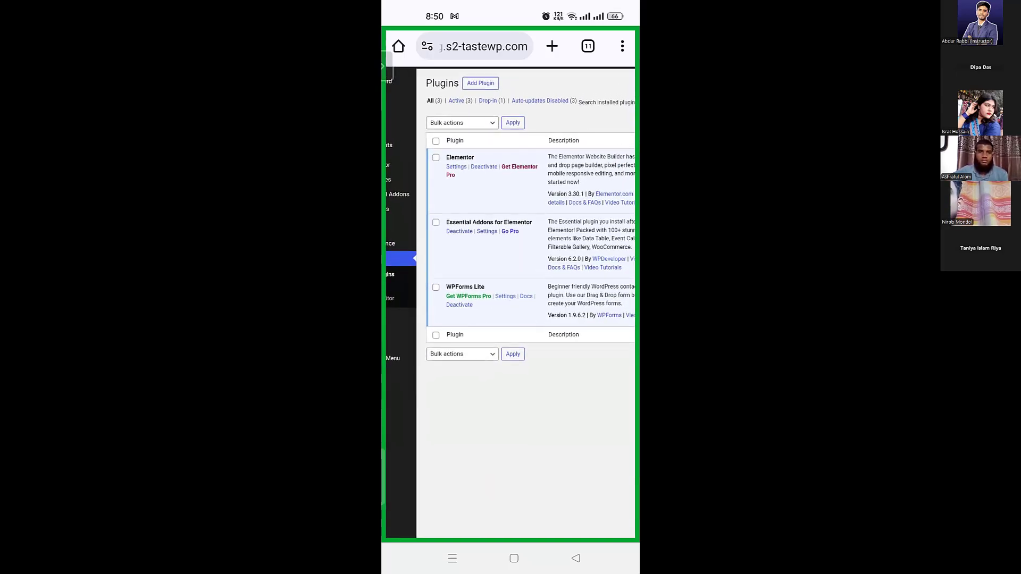
{"action": "scroll", "coordinate": [510, 302], "scroll_direction": "left", "scroll_amount": 1}
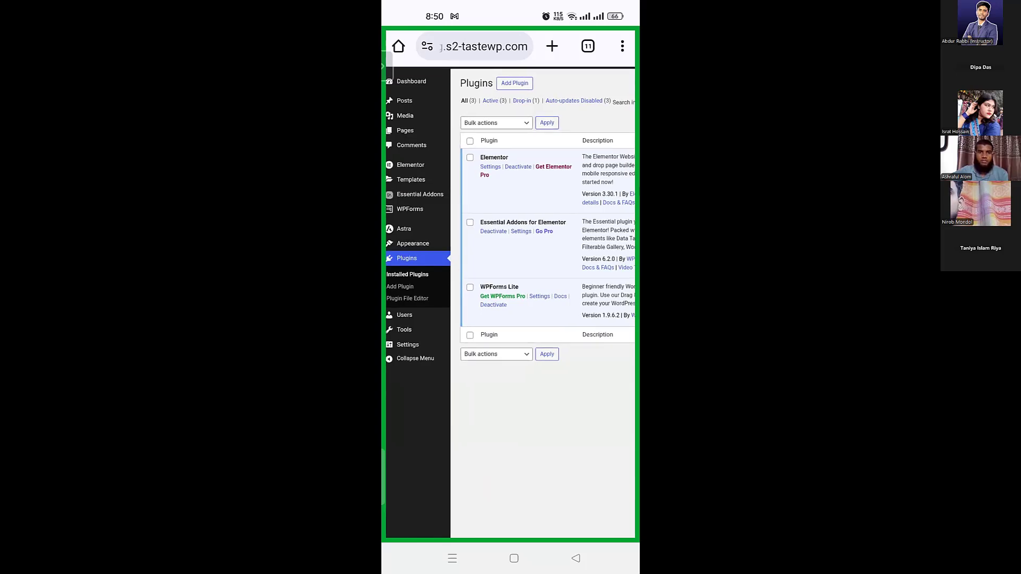
Open the Elementor settings page from the WordPress dashboard
{"action": "scroll", "coordinate": [510, 302], "scroll_direction": "up", "scroll_amount": 1}
{"action": "scroll", "coordinate": [511, 302], "scroll_direction": "left", "scroll_amount": 1}
{"action": "scroll", "coordinate": [510, 302], "scroll_direction": "up", "scroll_amount": 1}
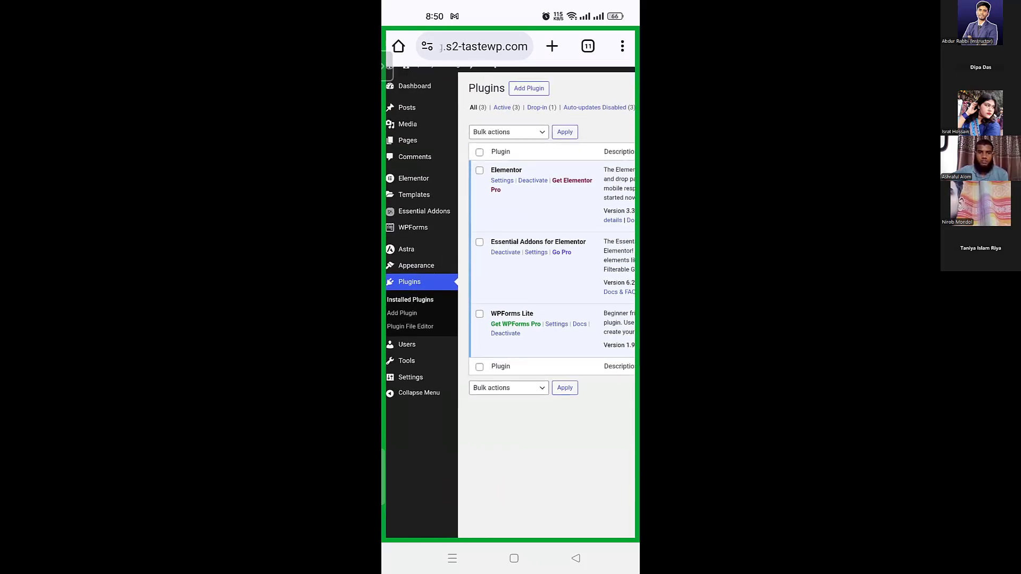
{"action": "left_click", "coordinate": [413, 187]}
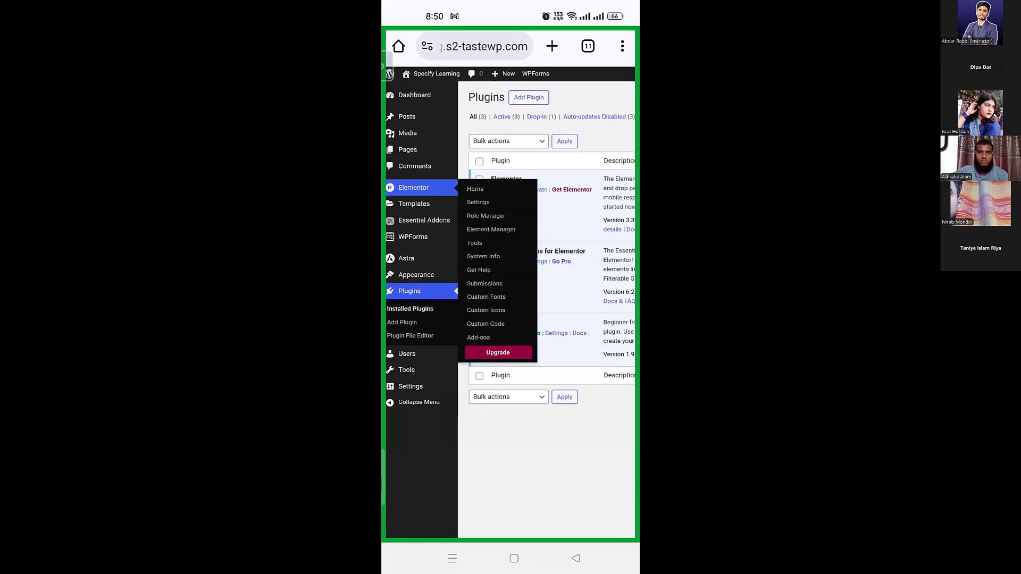
{"action": "left_click", "coordinate": [478, 202]}
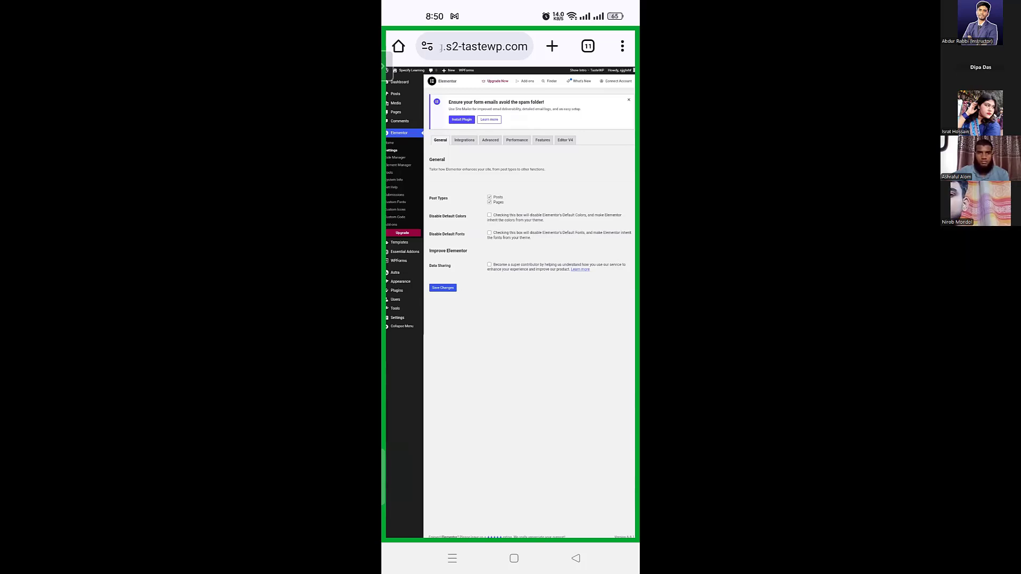
Enable unfiltered file uploads in Elementor's Advanced settings
{"action": "scroll", "coordinate": [511, 287], "scroll_direction": "up", "scroll_amount": 3}
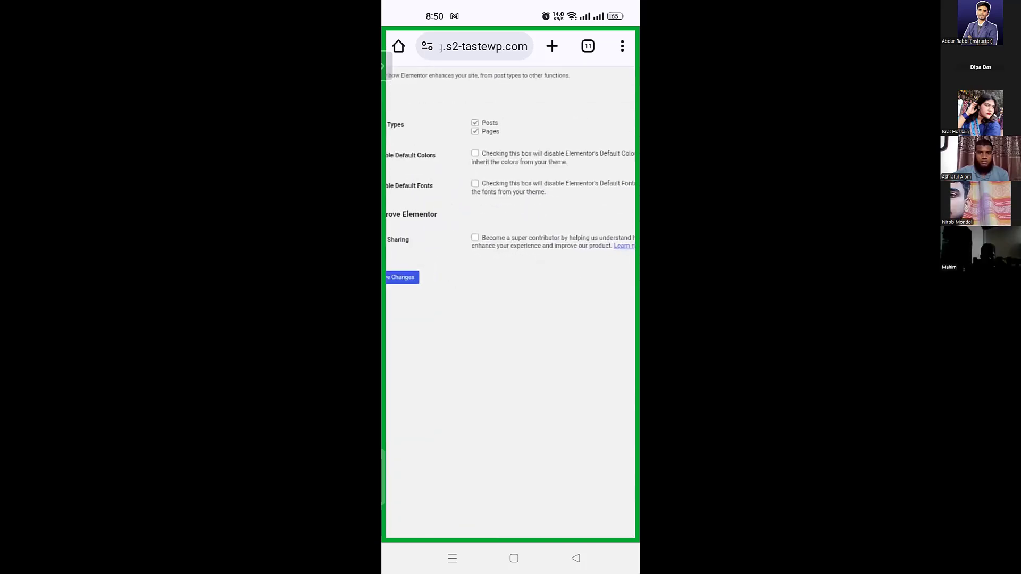
{"action": "scroll", "coordinate": [510, 287], "scroll_direction": "up", "scroll_amount": 2}
{"action": "scroll", "coordinate": [510, 287], "scroll_direction": "up", "scroll_amount": 1}
{"action": "scroll", "coordinate": [510, 287], "scroll_direction": "left", "scroll_amount": 1}
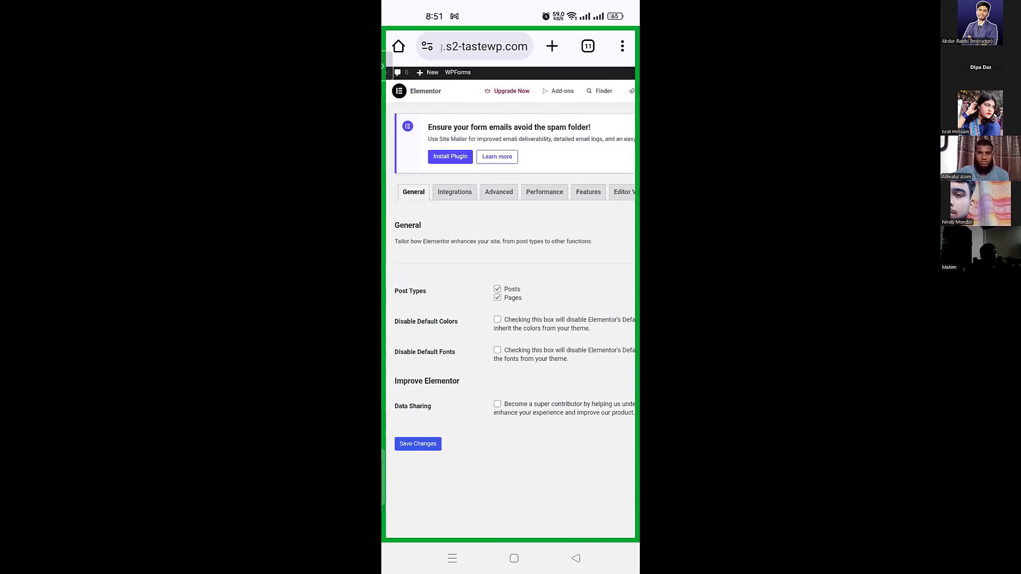
{"action": "left_click", "coordinate": [501, 192]}
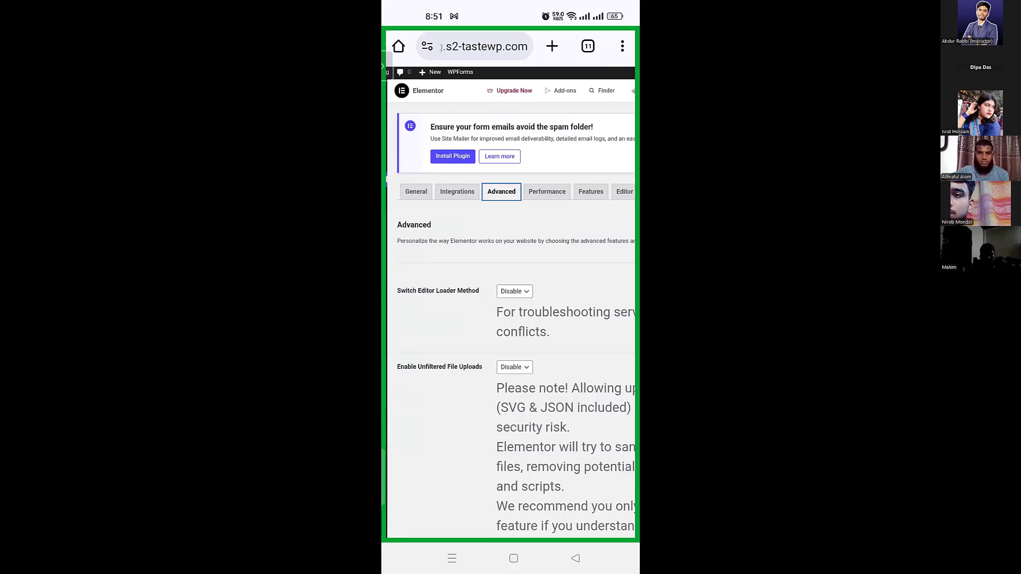
{"action": "scroll", "coordinate": [511, 287], "scroll_direction": "down", "scroll_amount": 5}
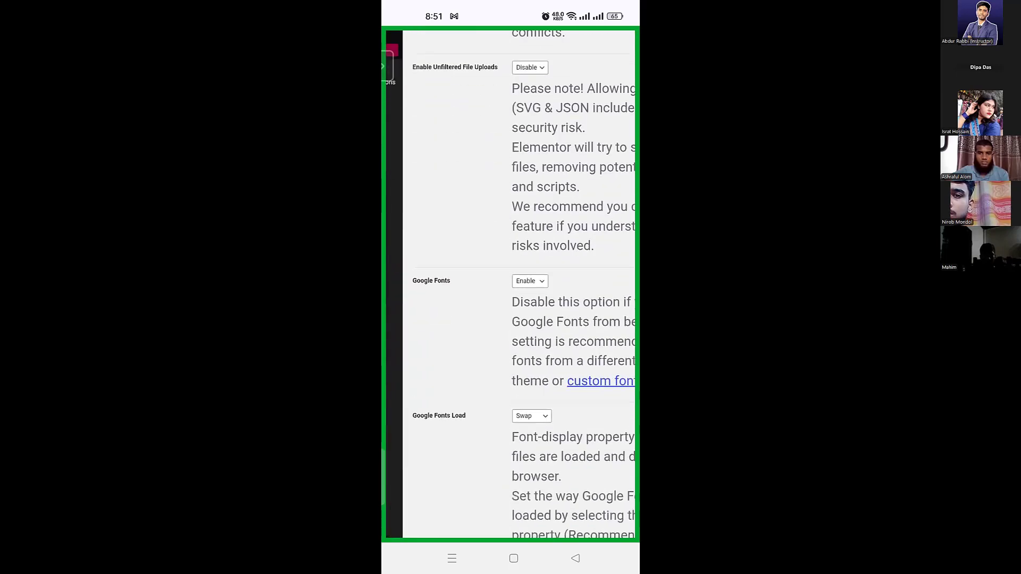
{"action": "scroll", "coordinate": [509, 284], "scroll_direction": "up", "scroll_amount": 3}
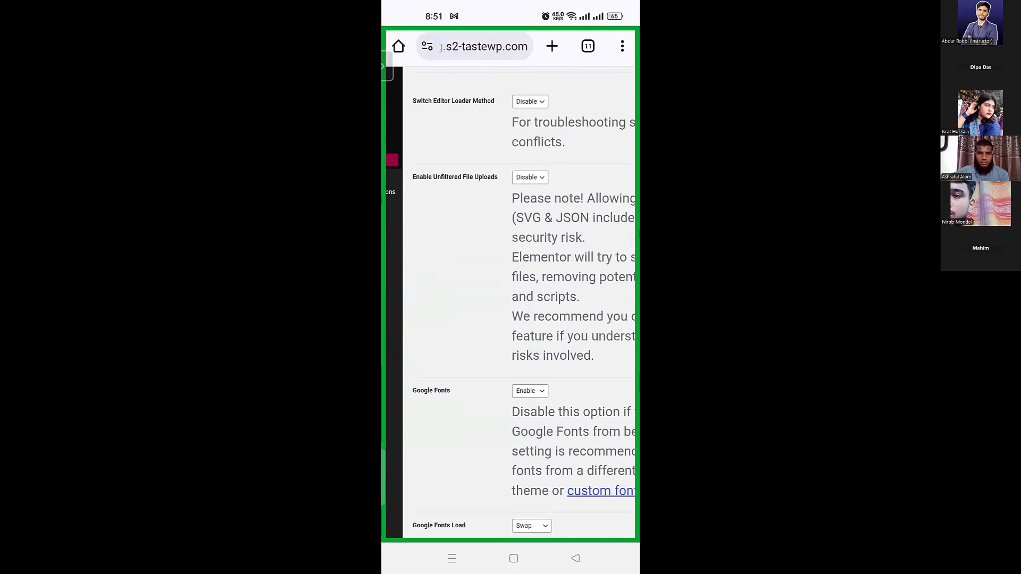
{"action": "left_click", "coordinate": [530, 182]}
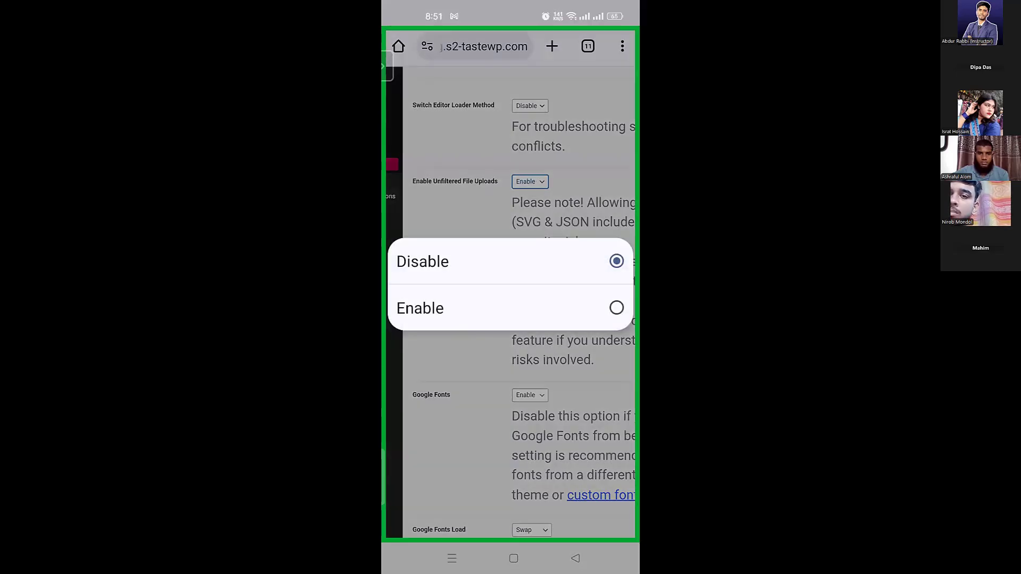
{"action": "left_click", "coordinate": [511, 305]}
In Elementor's Features settings, set the Container feature to Active
{"action": "scroll", "coordinate": [510, 302], "scroll_direction": "up", "scroll_amount": 3}
{"action": "scroll", "coordinate": [509, 302], "scroll_direction": "left", "scroll_amount": 2}
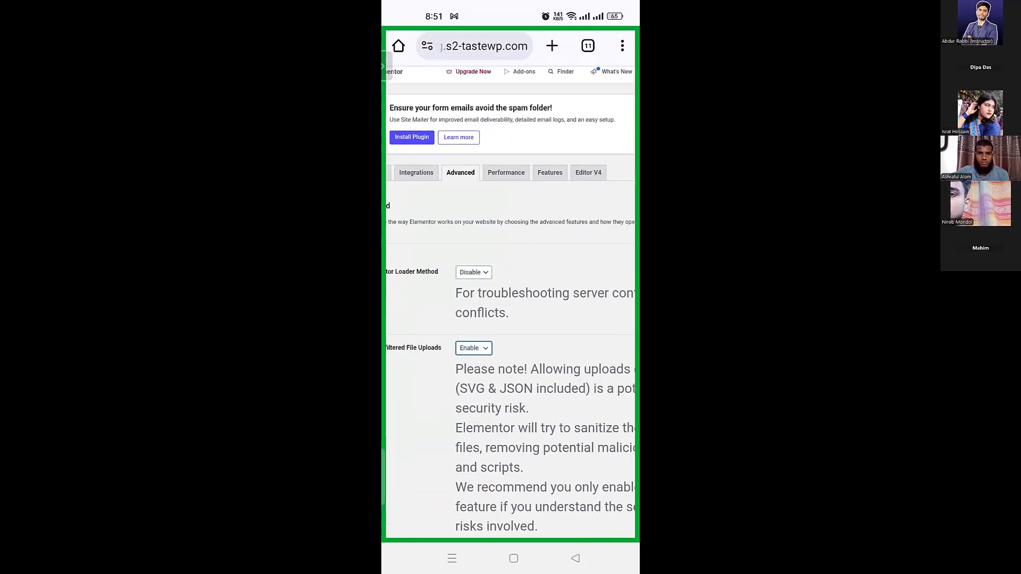
{"action": "left_click", "coordinate": [549, 172]}
{"action": "scroll", "coordinate": [510, 319], "scroll_direction": "down", "scroll_amount": 5}
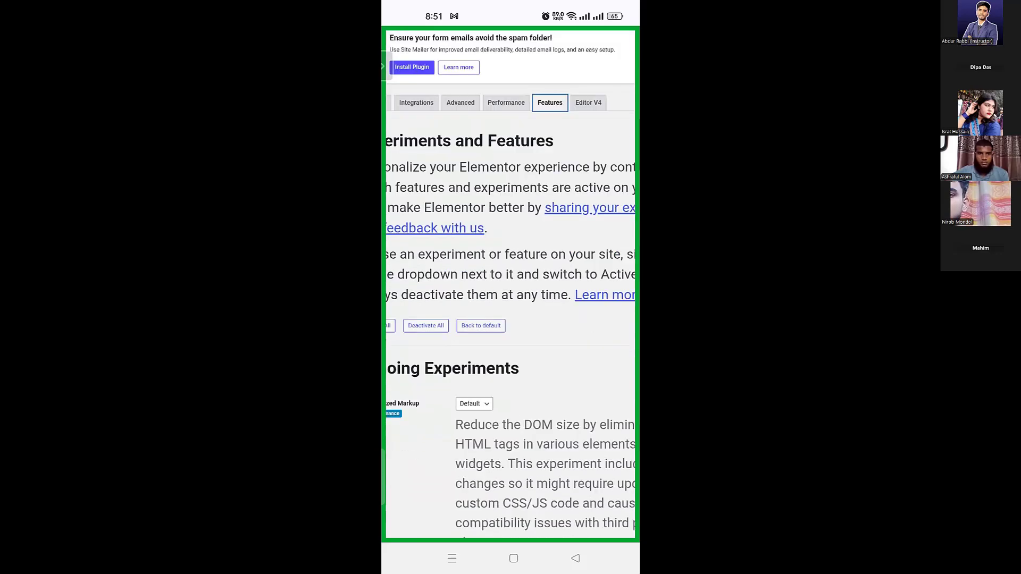
{"action": "scroll", "coordinate": [509, 302], "scroll_direction": "down", "scroll_amount": 3}
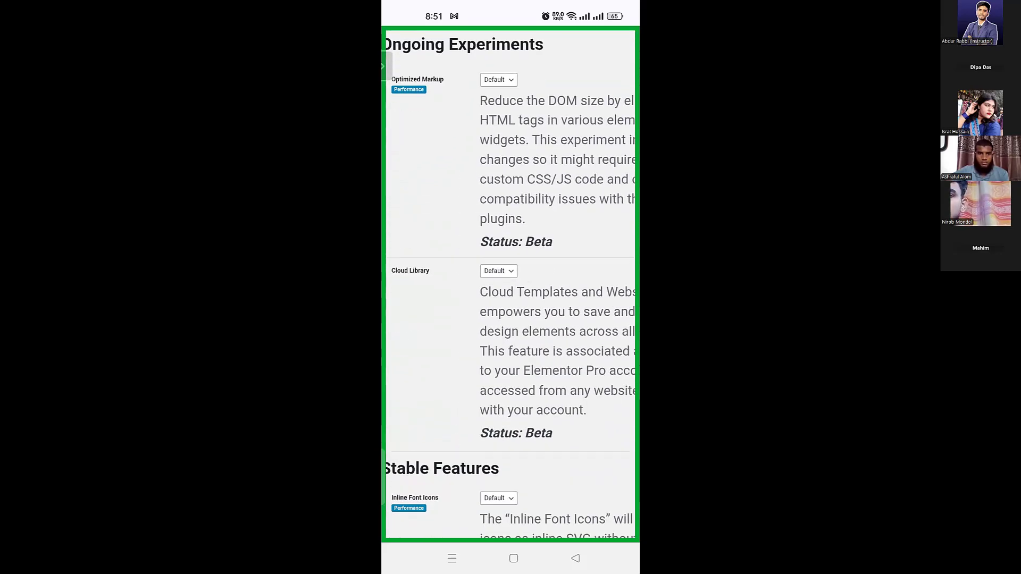
{"action": "scroll", "coordinate": [509, 302], "scroll_direction": "left", "scroll_amount": 2}
{"action": "scroll", "coordinate": [509, 302], "scroll_direction": "up", "scroll_amount": 2}
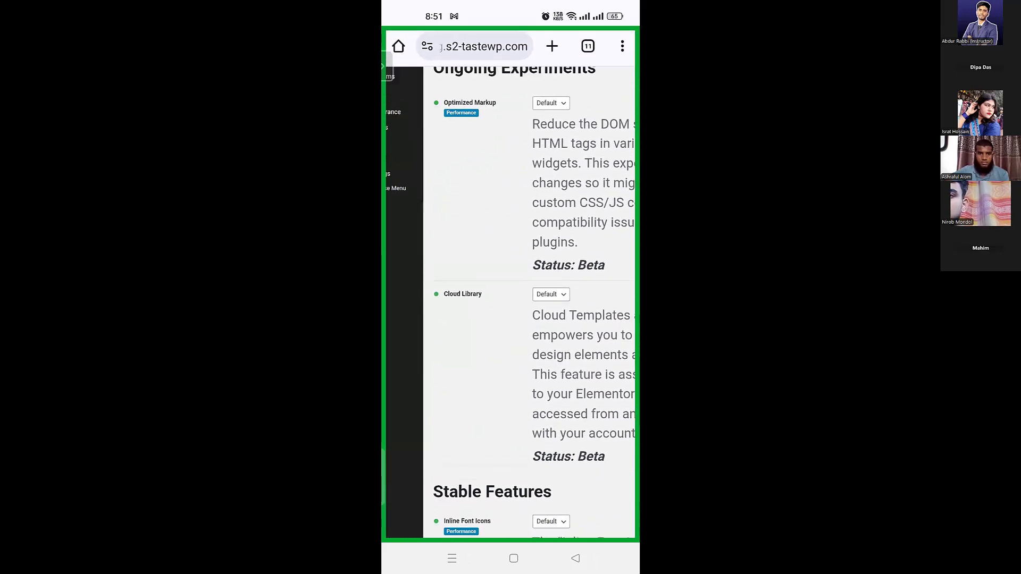
{"action": "scroll", "coordinate": [509, 302], "scroll_direction": "down", "scroll_amount": 1}
{"action": "scroll", "coordinate": [510, 302], "scroll_direction": "down", "scroll_amount": 6}
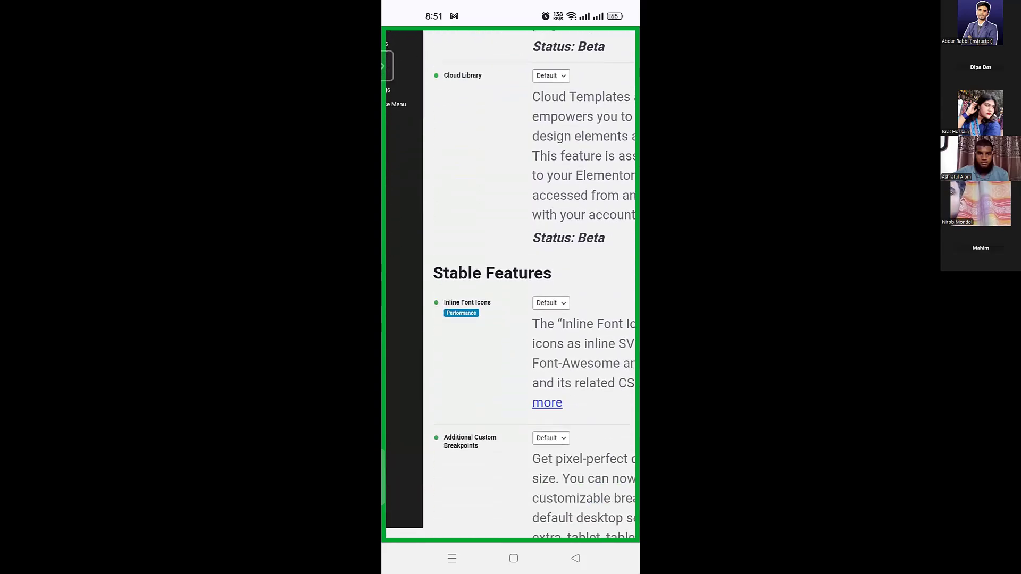
{"action": "scroll", "coordinate": [509, 302], "scroll_direction": "down", "scroll_amount": 2}
{"action": "scroll", "coordinate": [509, 302], "scroll_direction": "right", "scroll_amount": 1}
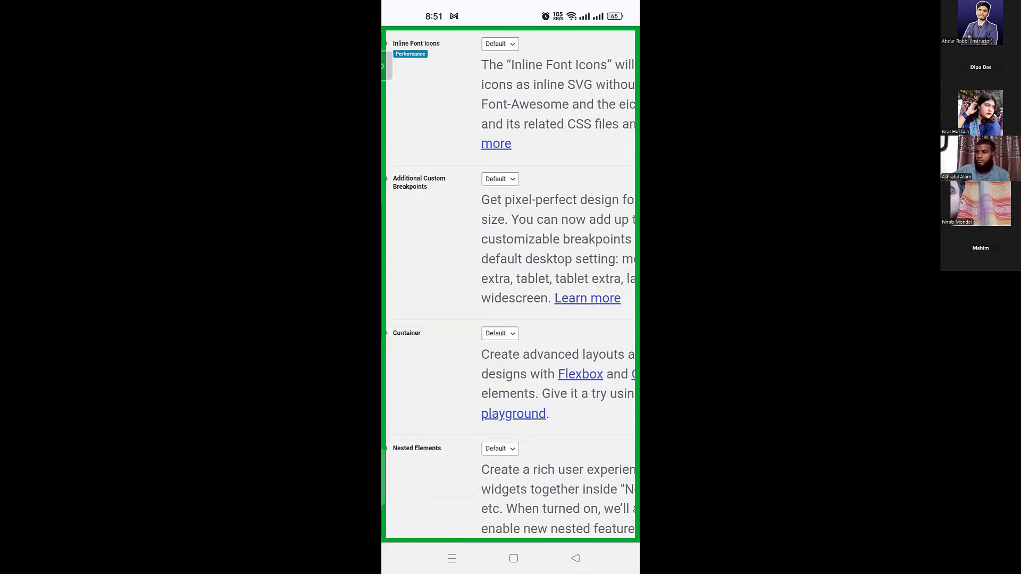
{"action": "left_click", "coordinate": [498, 314]}
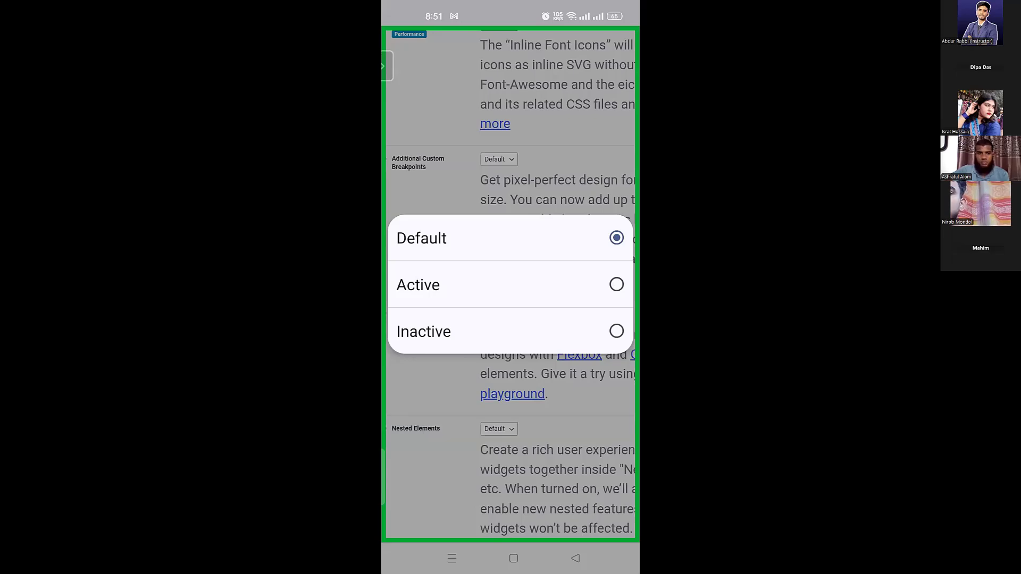
{"action": "left_click", "coordinate": [509, 285]}
Review the remaining Elementor stable features and save the settings changes
{"action": "scroll", "coordinate": [509, 302], "scroll_direction": "down", "scroll_amount": 3}
{"action": "scroll", "coordinate": [513, 426], "scroll_direction": "down", "scroll_amount": 2}
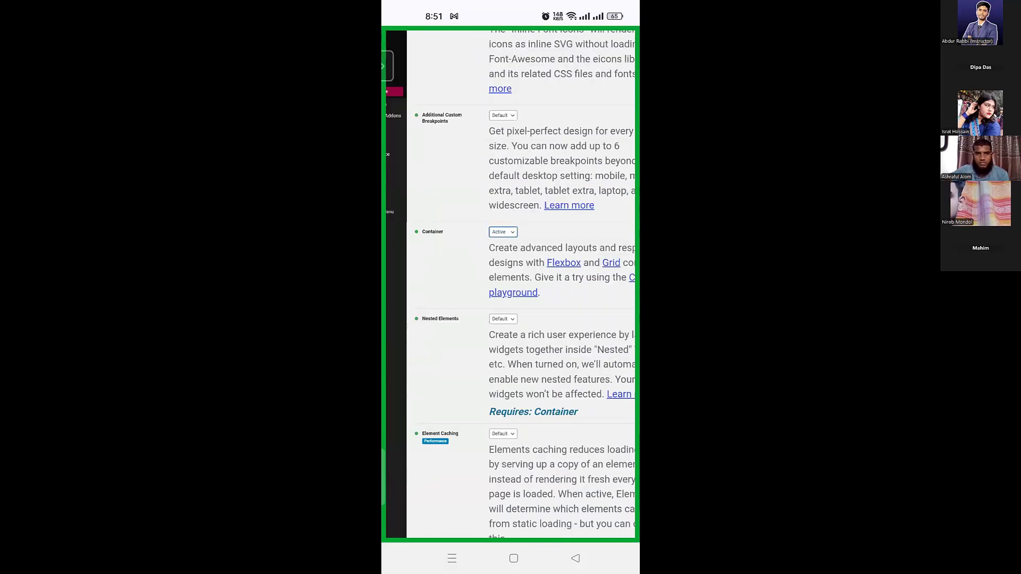
{"action": "scroll", "coordinate": [511, 285], "scroll_direction": "down", "scroll_amount": 2}
{"action": "scroll", "coordinate": [510, 284], "scroll_direction": "down", "scroll_amount": 2}
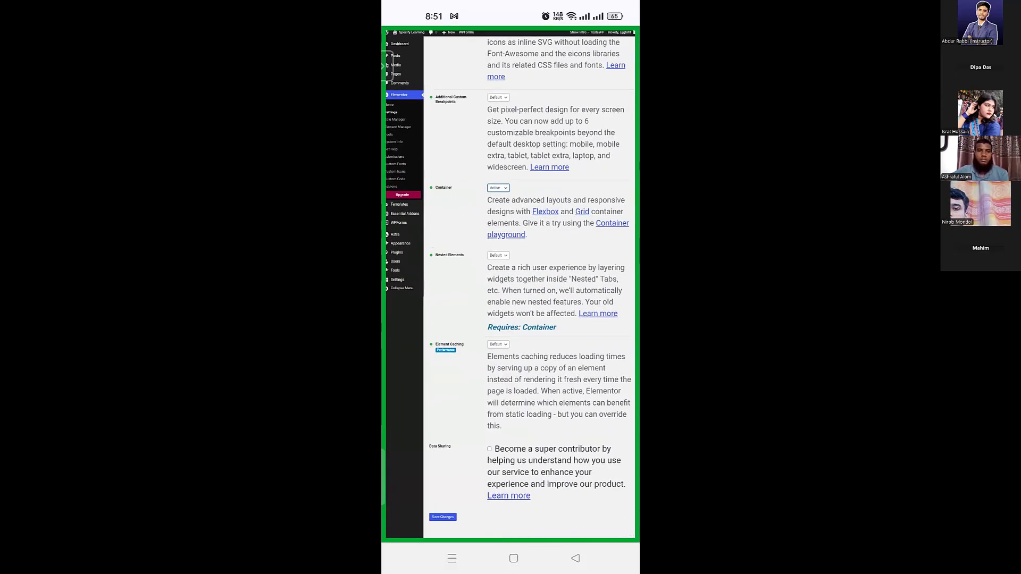
{"action": "scroll", "coordinate": [510, 284], "scroll_direction": "up", "scroll_amount": 5}
{"action": "scroll", "coordinate": [511, 285], "scroll_direction": "down", "scroll_amount": 5}
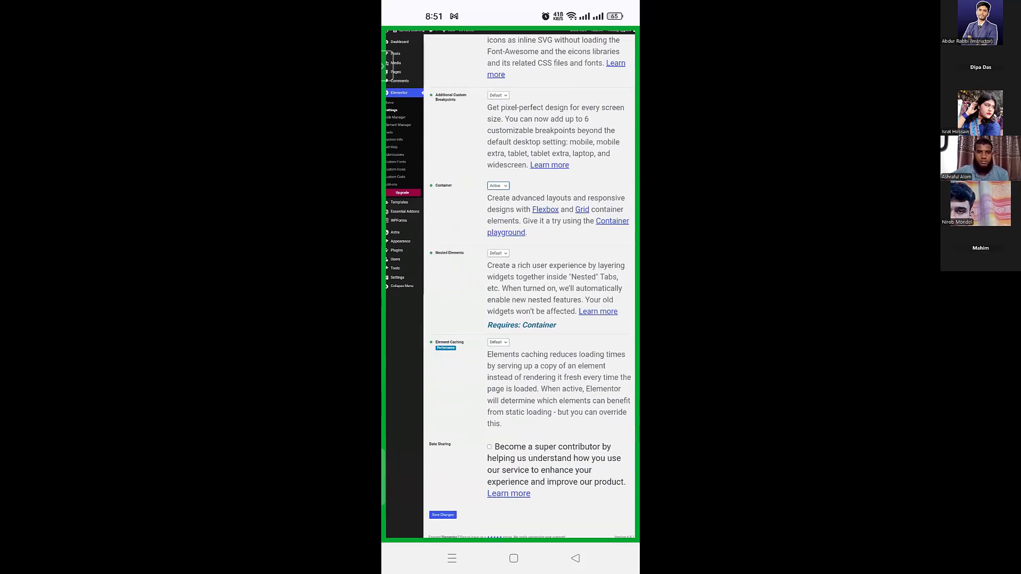
{"action": "left_click", "coordinate": [442, 515]}
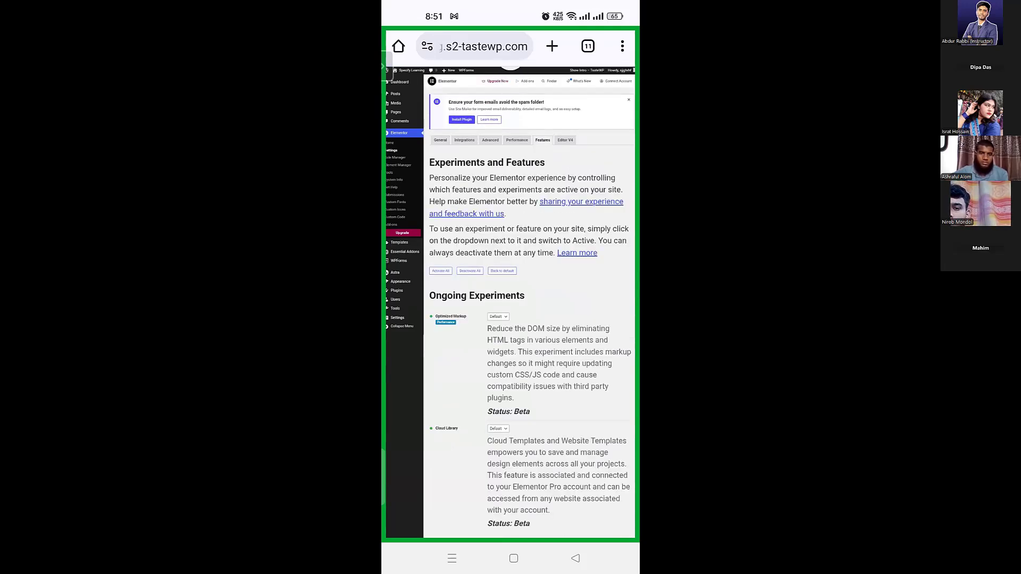
Leave the Elementor settings and open the list of all pages
{"action": "scroll", "coordinate": [478, 334], "scroll_direction": "up", "scroll_amount": 5}
{"action": "scroll", "coordinate": [511, 302], "scroll_direction": "up", "scroll_amount": 8}
{"action": "scroll", "coordinate": [510, 301], "scroll_direction": "left", "scroll_amount": 3}
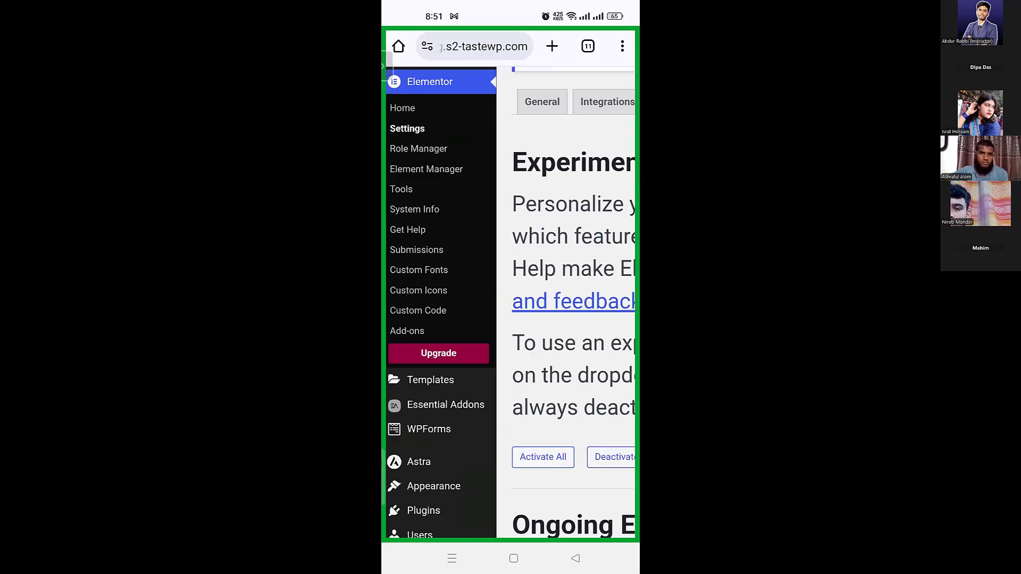
{"action": "left_click", "coordinate": [421, 192]}
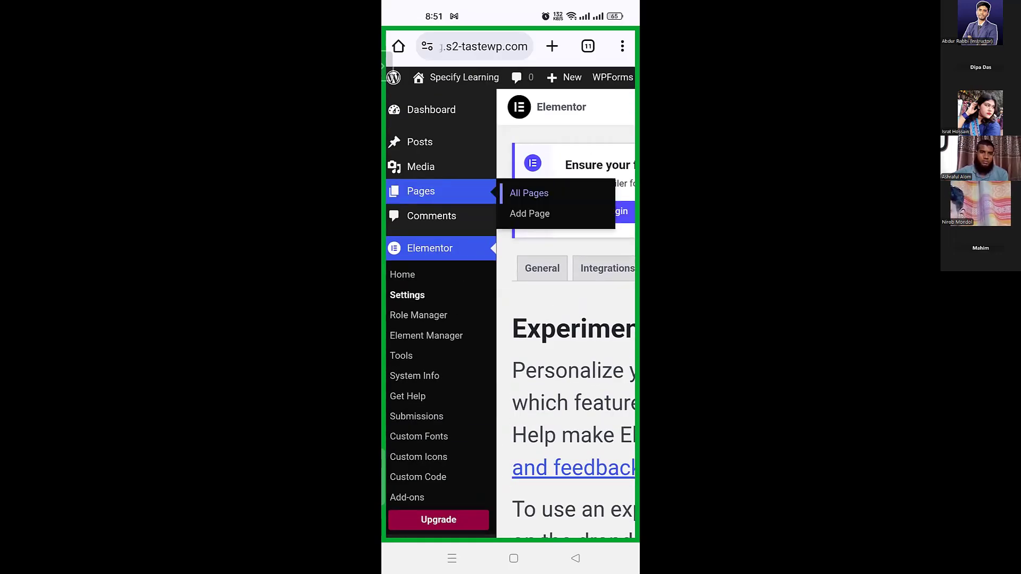
{"action": "left_click", "coordinate": [529, 193]}
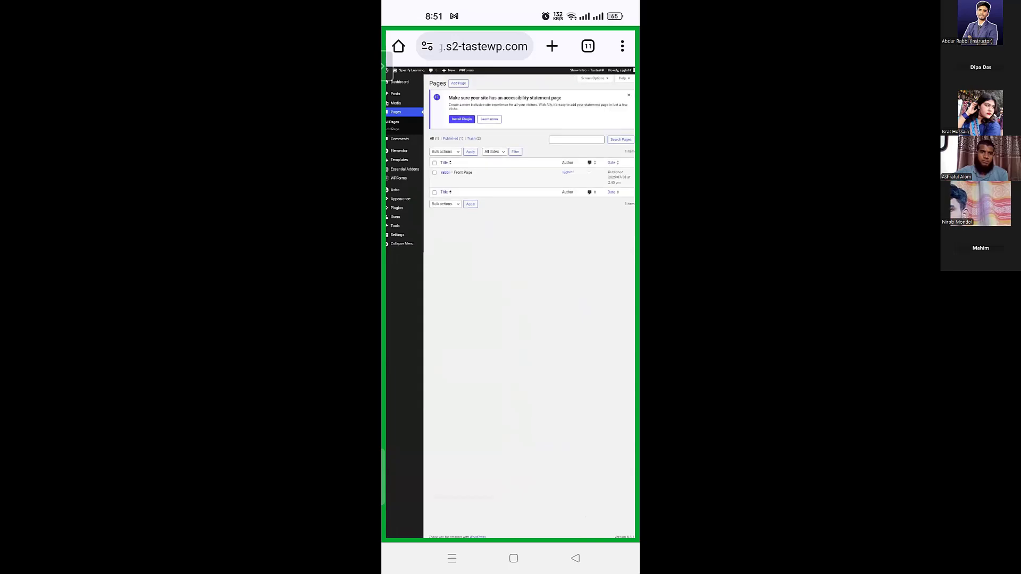
Open the site's front page for editing with Elementor, and clear the phone's notifications while it loads
{"action": "scroll", "coordinate": [492, 239], "scroll_direction": "up", "scroll_amount": 5}
{"action": "scroll", "coordinate": [510, 301], "scroll_direction": "up", "scroll_amount": 2}
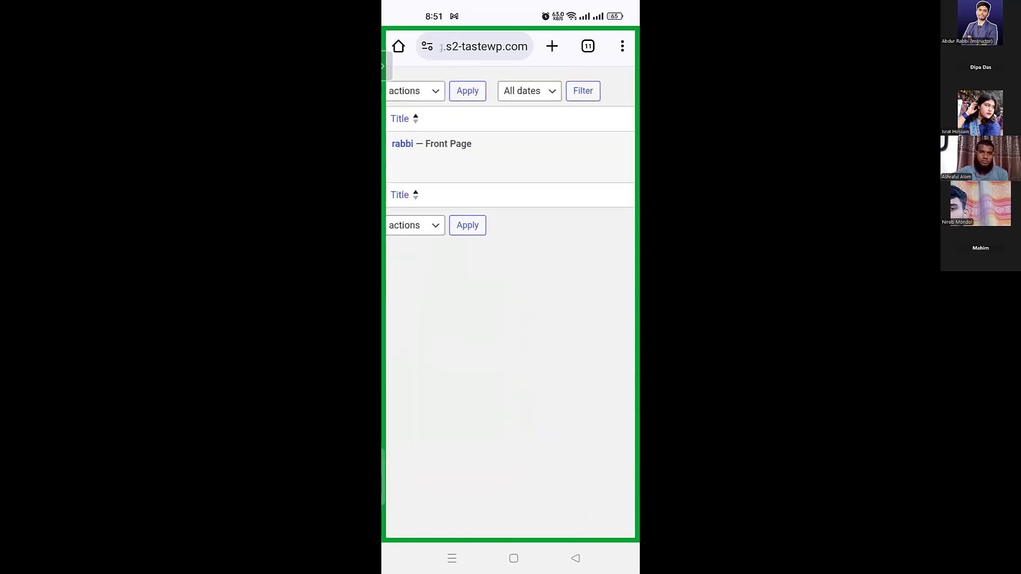
{"action": "scroll", "coordinate": [510, 302], "scroll_direction": "left", "scroll_amount": 1}
{"action": "left_click", "coordinate": [437, 213]}
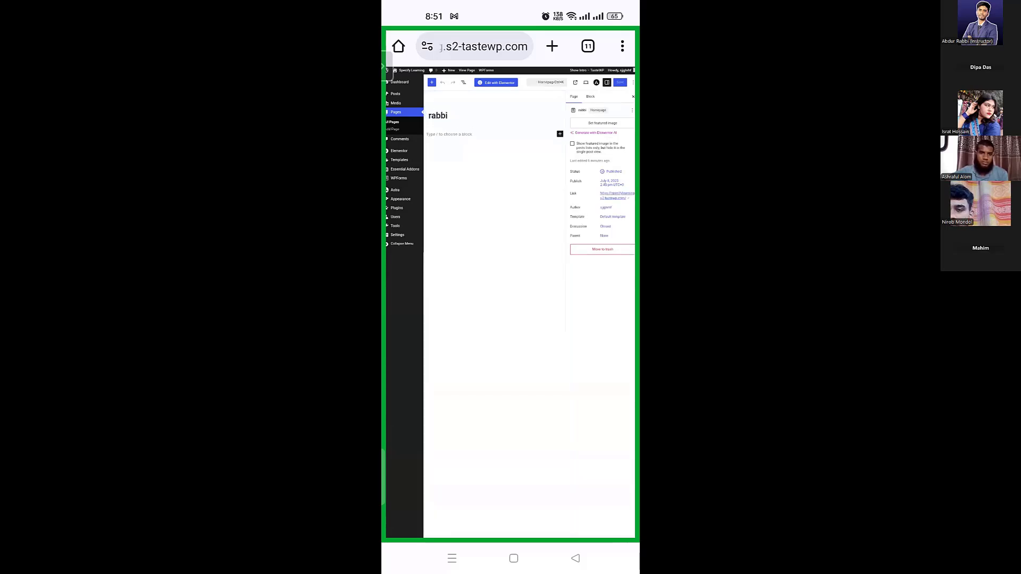
{"action": "left_click", "coordinate": [496, 83]}
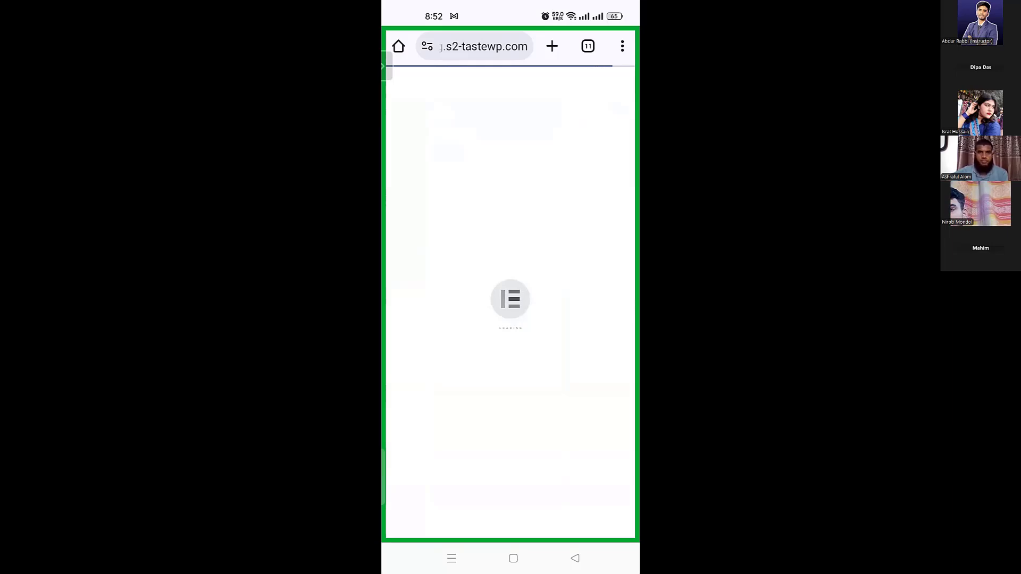
{"action": "left_click_drag", "start_coordinate": [510, 11], "coordinate": [511, 319]}
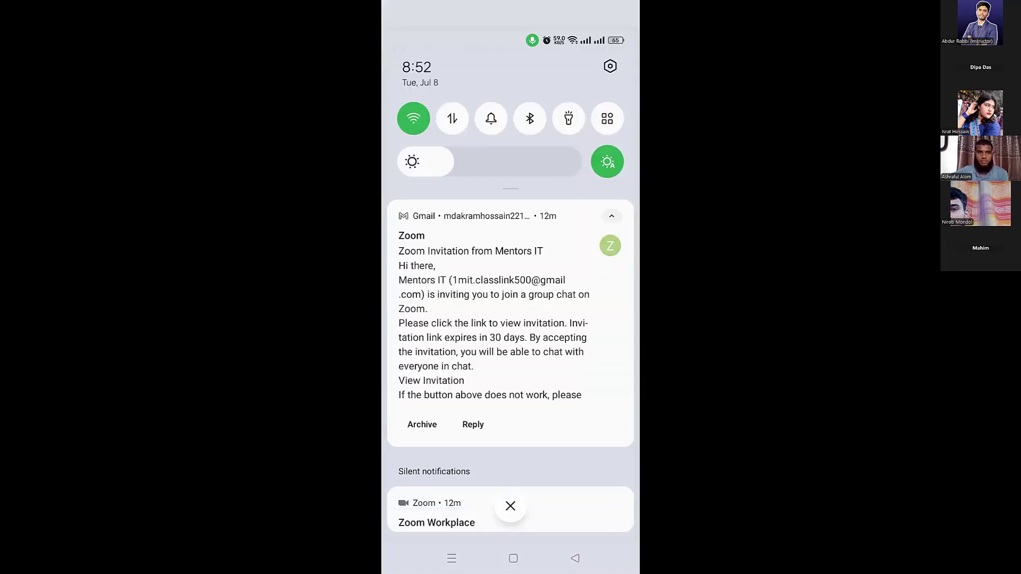
{"action": "left_click", "coordinate": [510, 506]}
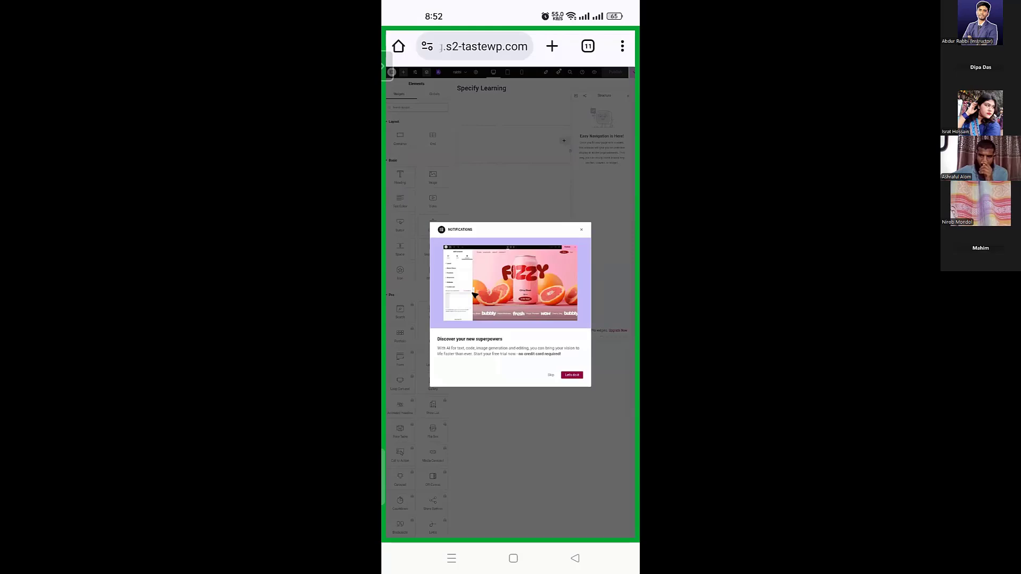
Dismiss the Elementor announcement pop-up and close the floating Structure panel in the page editor
{"action": "scroll", "coordinate": [541, 349], "scroll_direction": "up", "scroll_amount": 3}
{"action": "left_click", "coordinate": [608, 149]}
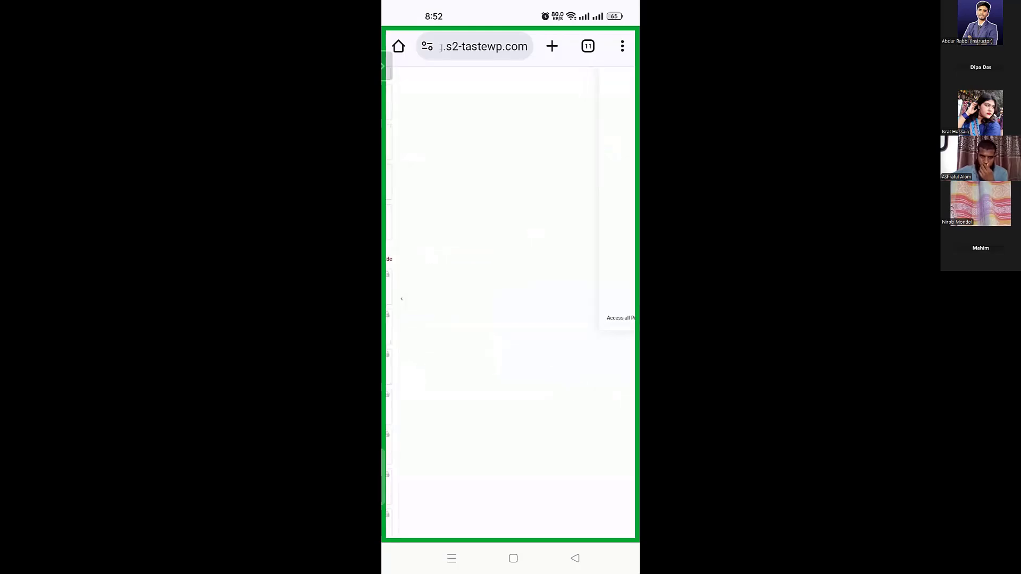
{"action": "scroll", "coordinate": [510, 302], "scroll_direction": "down", "scroll_amount": 4}
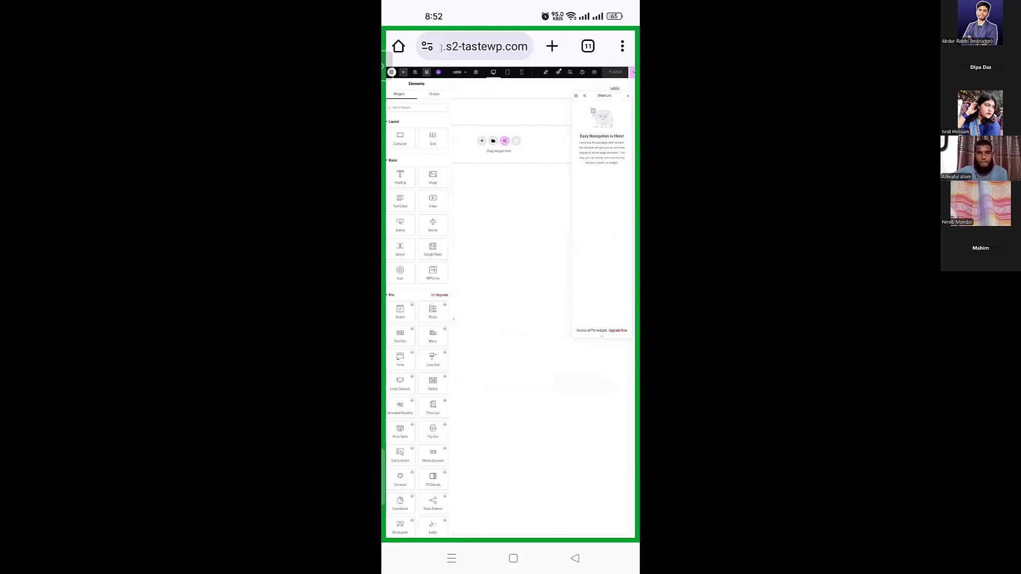
{"action": "left_click", "coordinate": [627, 96]}
Open the Elementor template library from the empty page canvas and view the saved Templates section
{"action": "scroll", "coordinate": [511, 302], "scroll_direction": "up", "scroll_amount": 4}
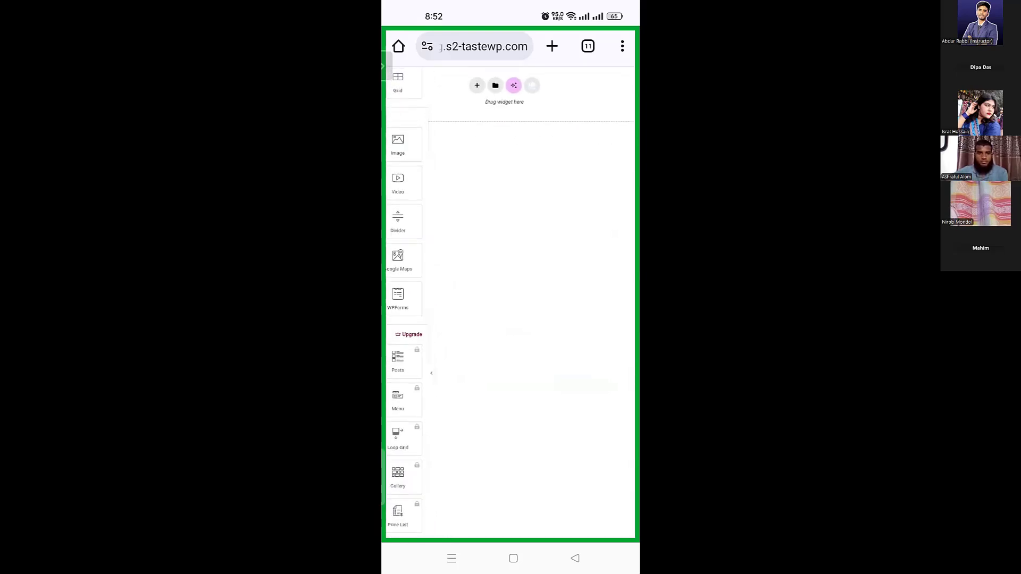
{"action": "scroll", "coordinate": [548, 159], "scroll_direction": "up", "scroll_amount": 5}
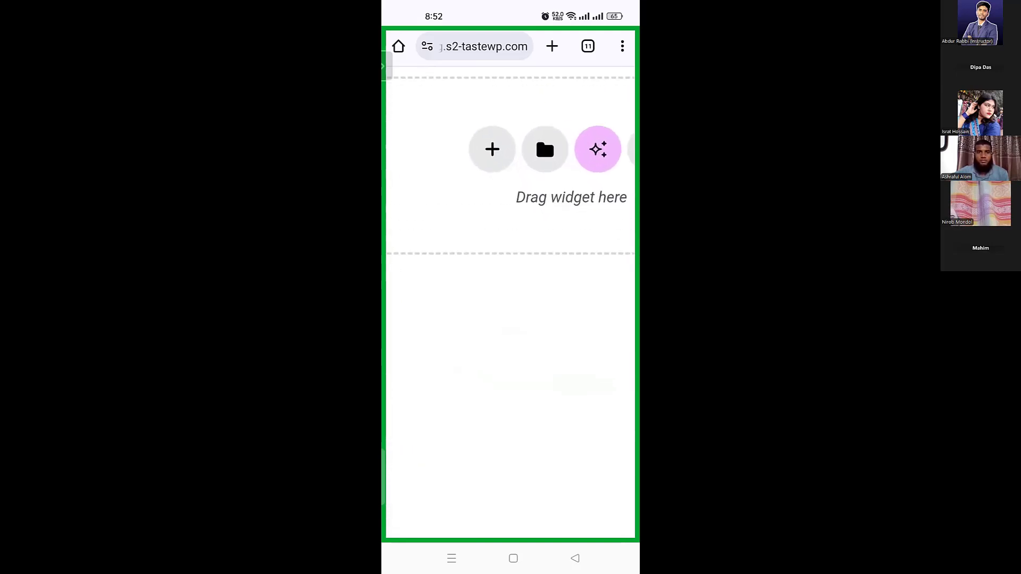
{"action": "left_click", "coordinate": [547, 161]}
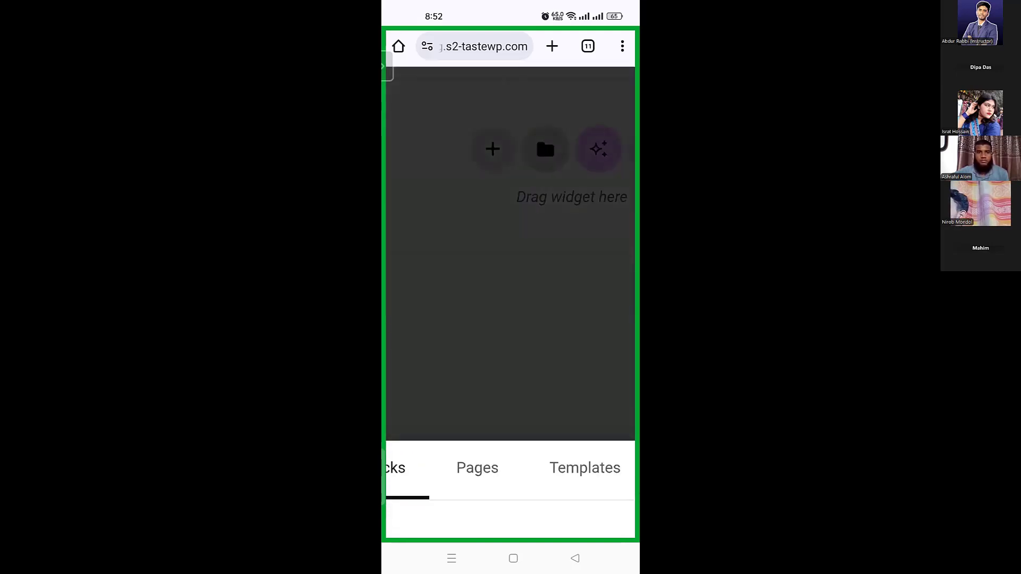
{"action": "scroll", "coordinate": [510, 266], "scroll_direction": "down", "scroll_amount": 5}
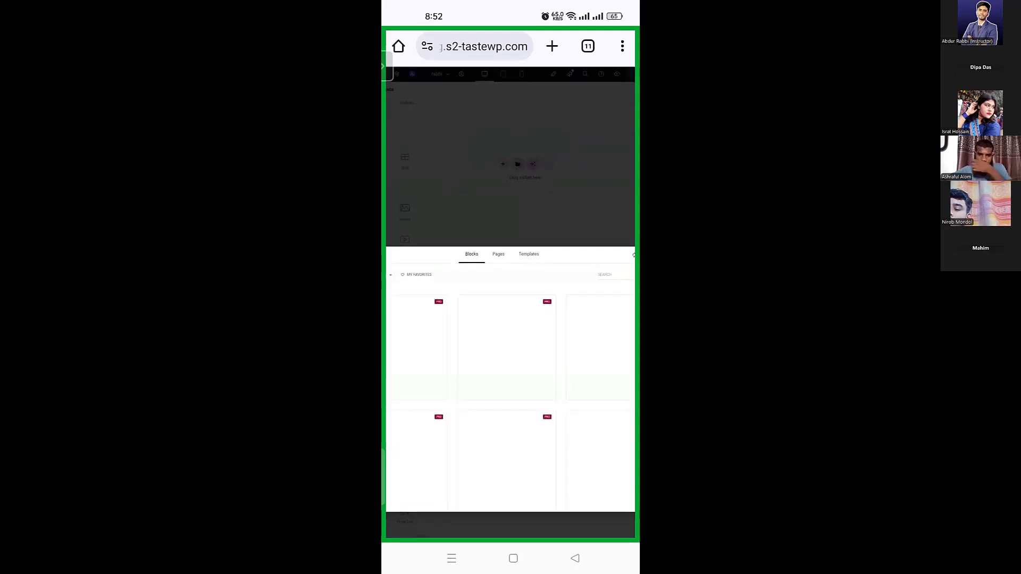
{"action": "scroll", "coordinate": [511, 289], "scroll_direction": "up", "scroll_amount": 5}
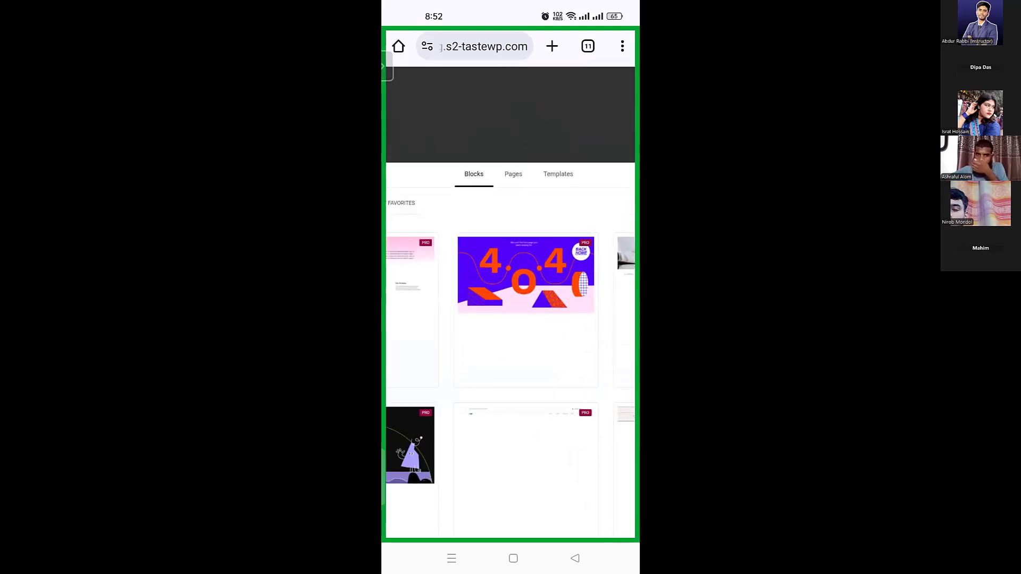
{"action": "left_click", "coordinate": [553, 174]}
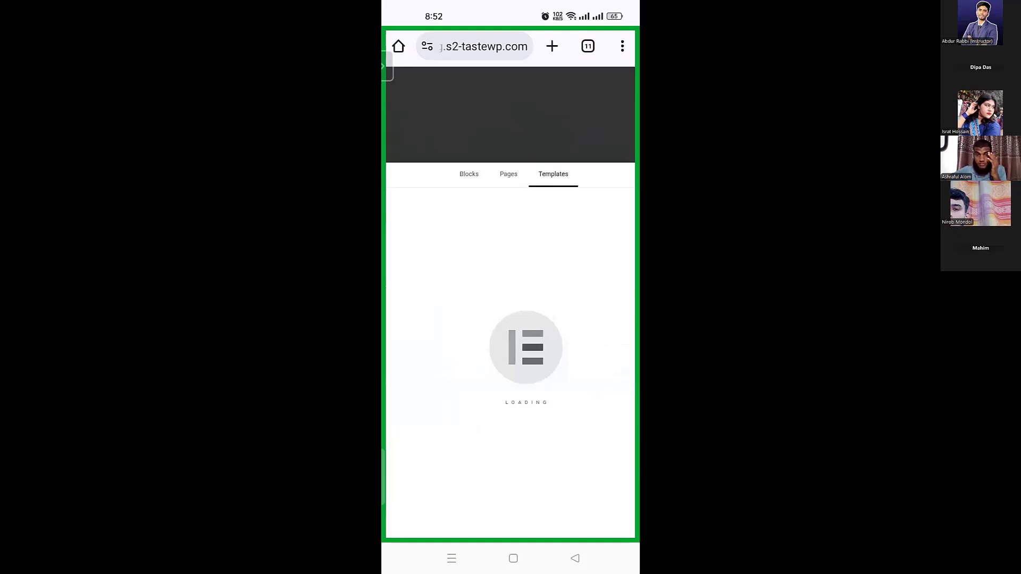
{"action": "scroll", "coordinate": [510, 347], "scroll_direction": "right", "scroll_amount": 3}
{"action": "scroll", "coordinate": [511, 319], "scroll_direction": "down", "scroll_amount": 3}
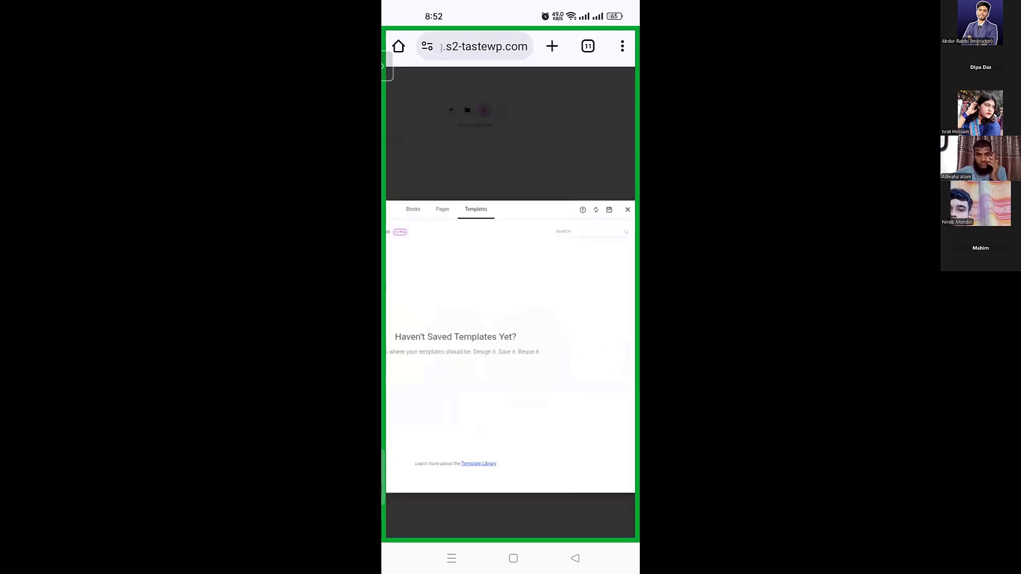
Point out the import option in the template library with the screen-share annotation spotlight, and stop annotating
{"action": "left_click", "coordinate": [388, 67]}
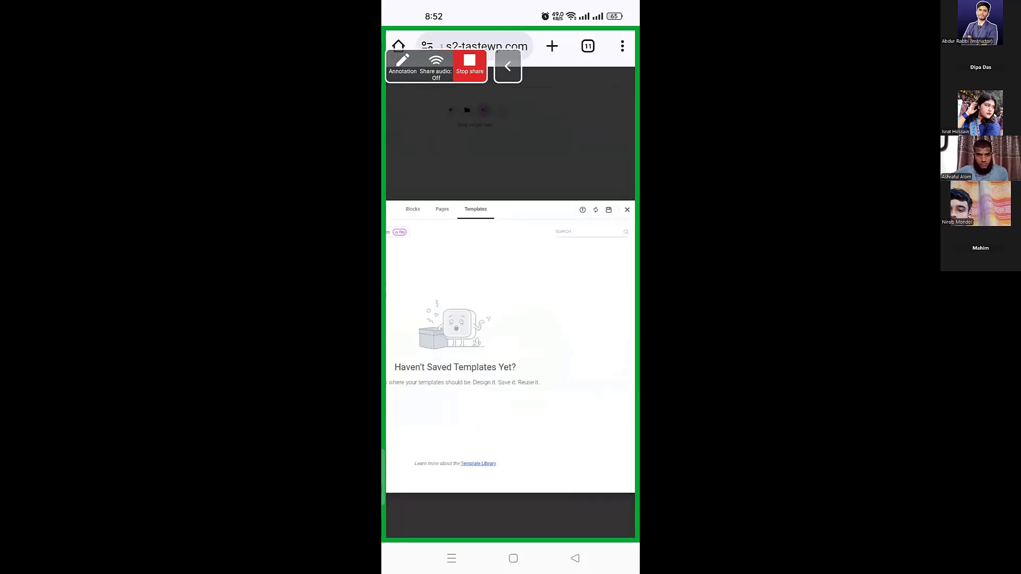
{"action": "left_click", "coordinate": [404, 66]}
{"action": "left_click_drag", "start_coordinate": [519, 243], "coordinate": [568, 192]}
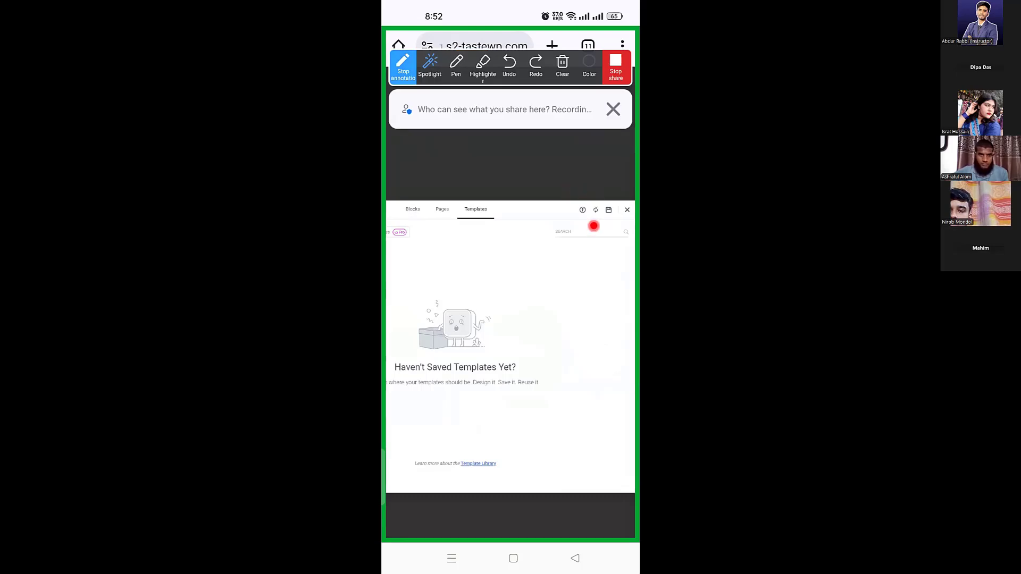
{"action": "left_click", "coordinate": [403, 67]}
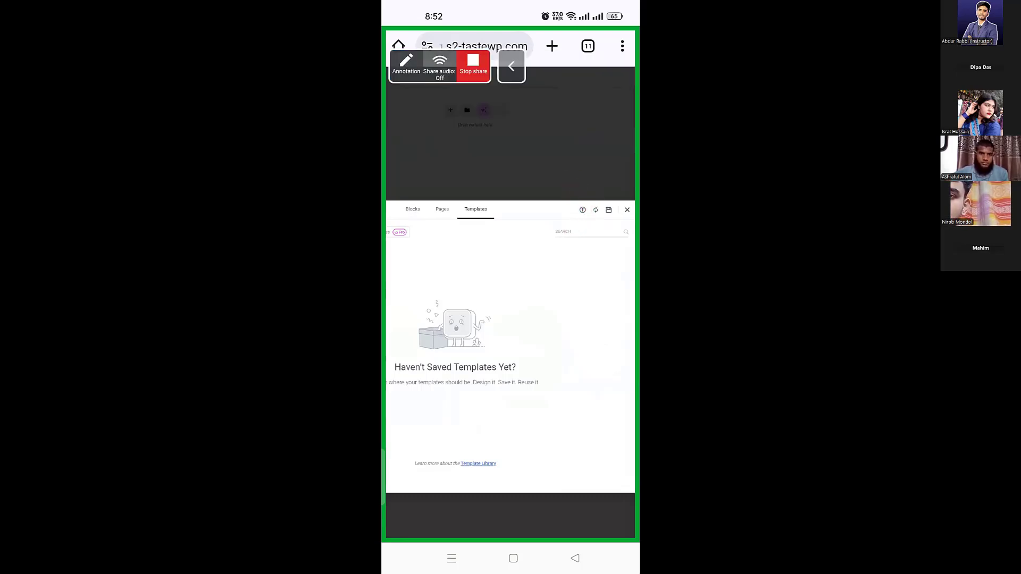
Open the template import view in the Elementor library and start selecting a template file
{"action": "left_click", "coordinate": [582, 210]}
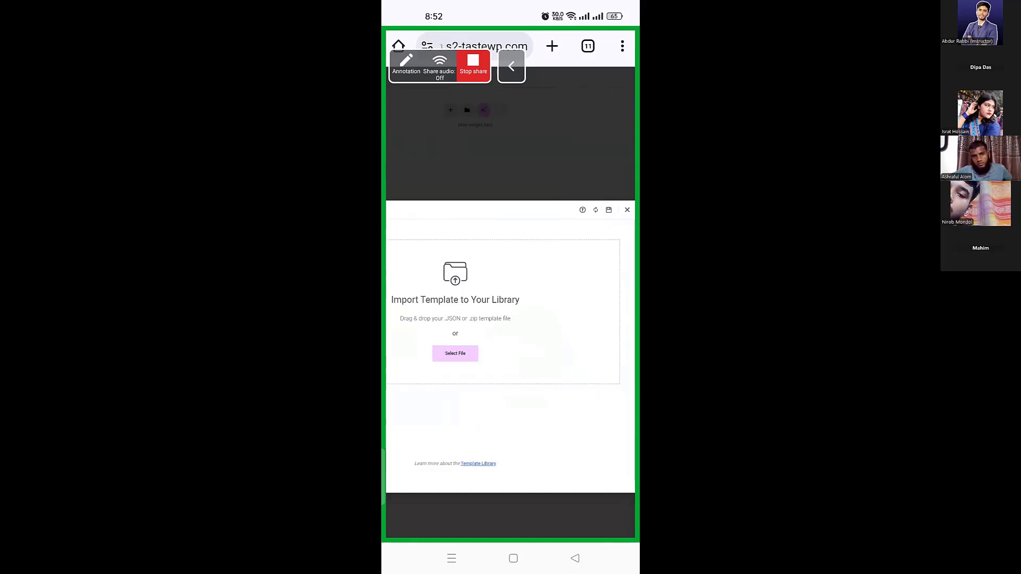
{"action": "left_click", "coordinate": [455, 354]}
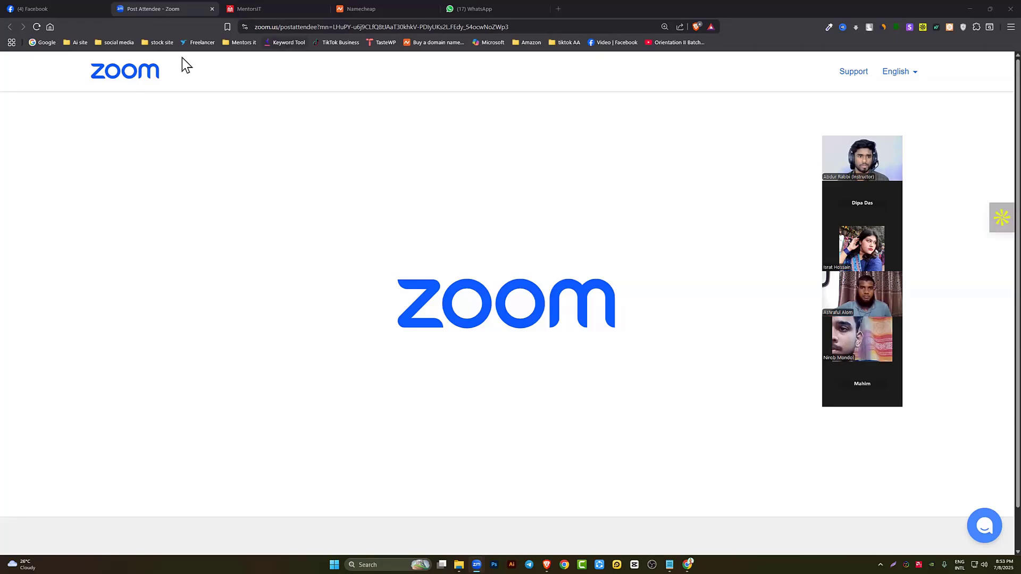
Switch to the desktop browser, open the bookmarked MentorsIT site in a new tab, and go to the student dashboard
{"action": "left_click", "coordinate": [239, 43]}
{"action": "middle_click", "coordinate": [248, 59]}
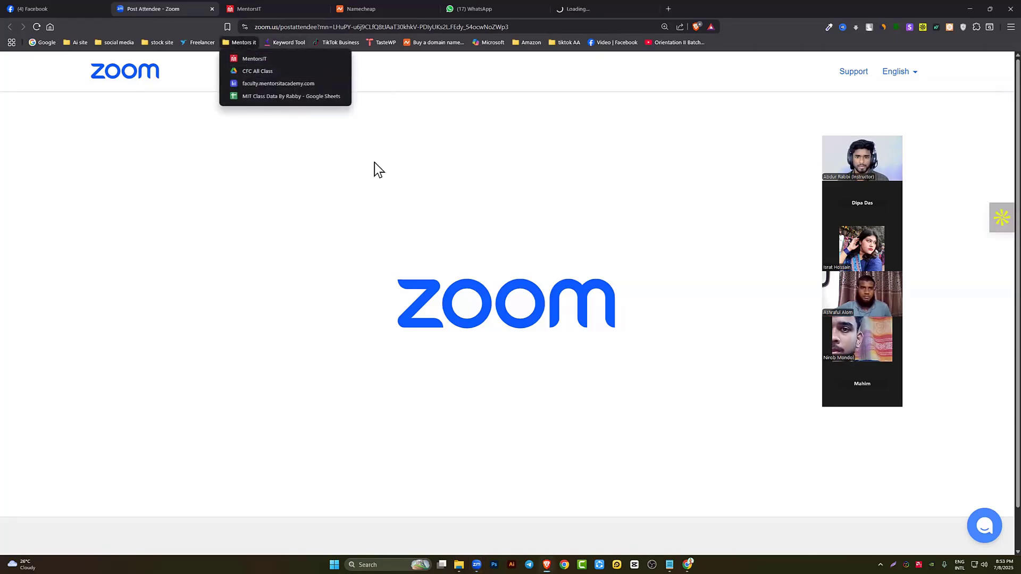
{"action": "left_click", "coordinate": [611, 6]}
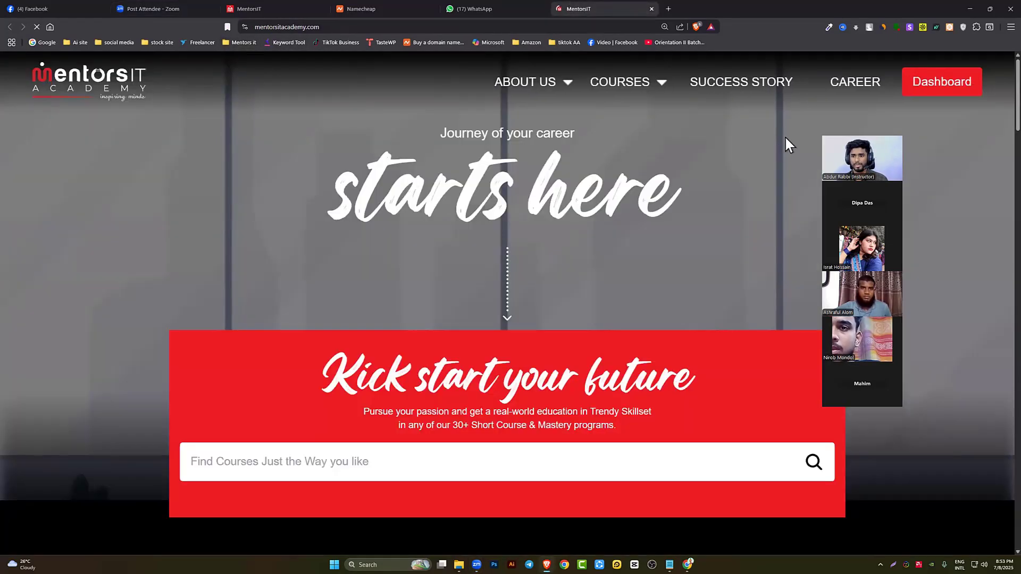
{"action": "left_click", "coordinate": [941, 82]}
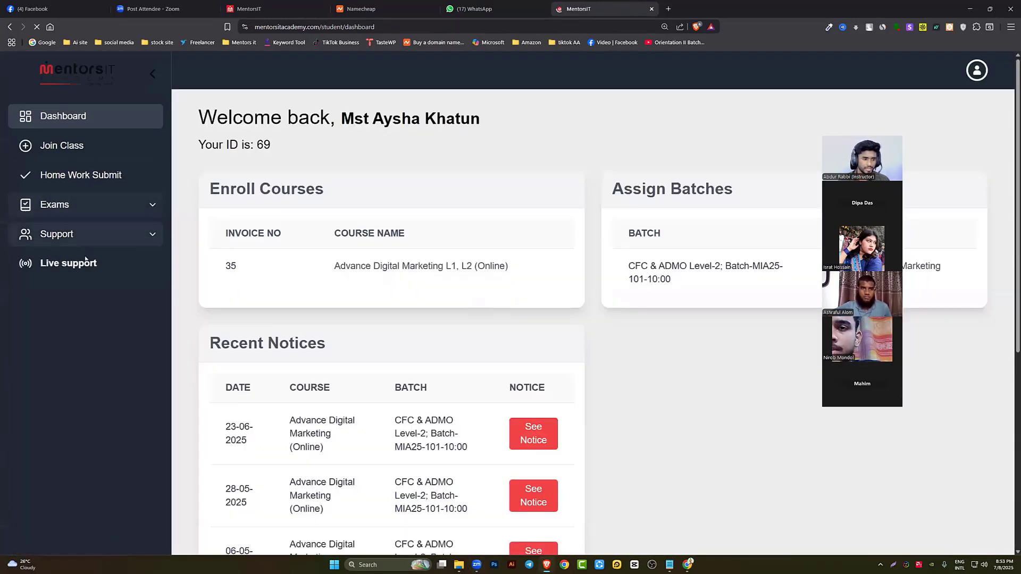
Enlarge the student dashboard and open the Study Material page from the Support section
{"action": "key", "text": "ctrl+plus"}
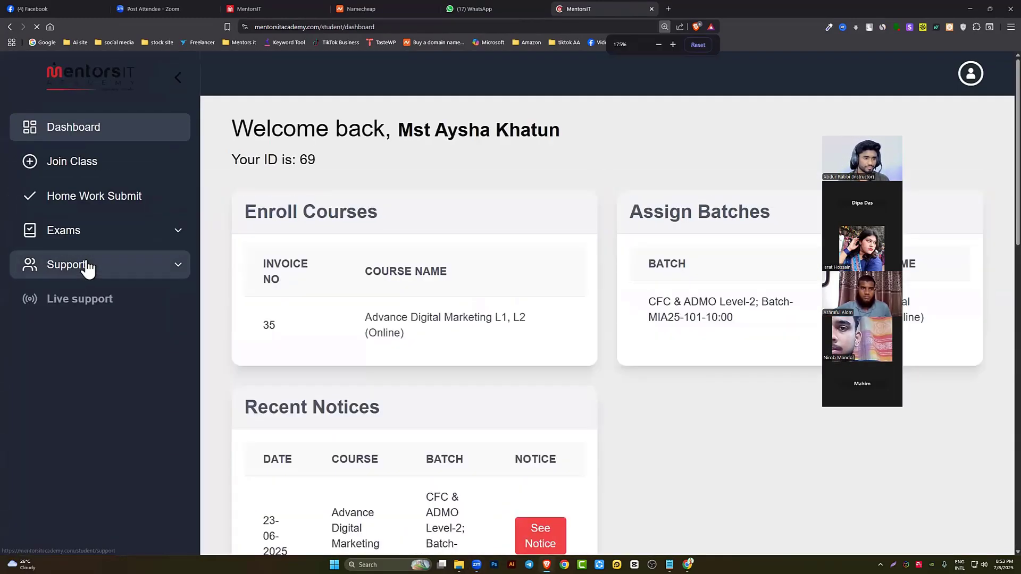
{"action": "left_click", "coordinate": [78, 234]}
{"action": "left_click", "coordinate": [95, 322]}
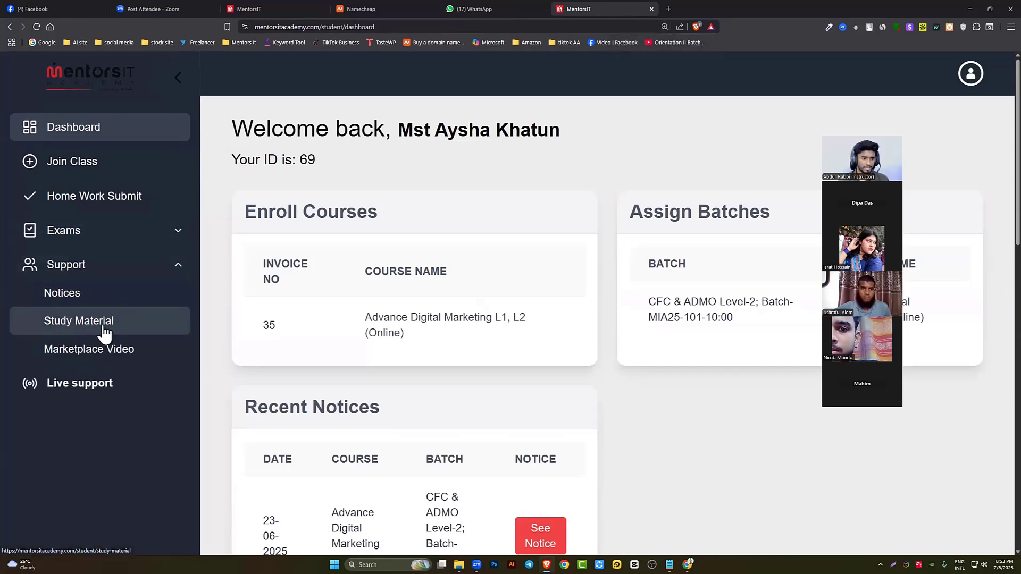
{"action": "left_click", "coordinate": [99, 333]}
Search study materials for the course Advance Digital Marketing (Online) and the batch CFC & ADMO Level-2; Batch-MIA25-101-10:00
{"action": "left_click", "coordinate": [383, 275]}
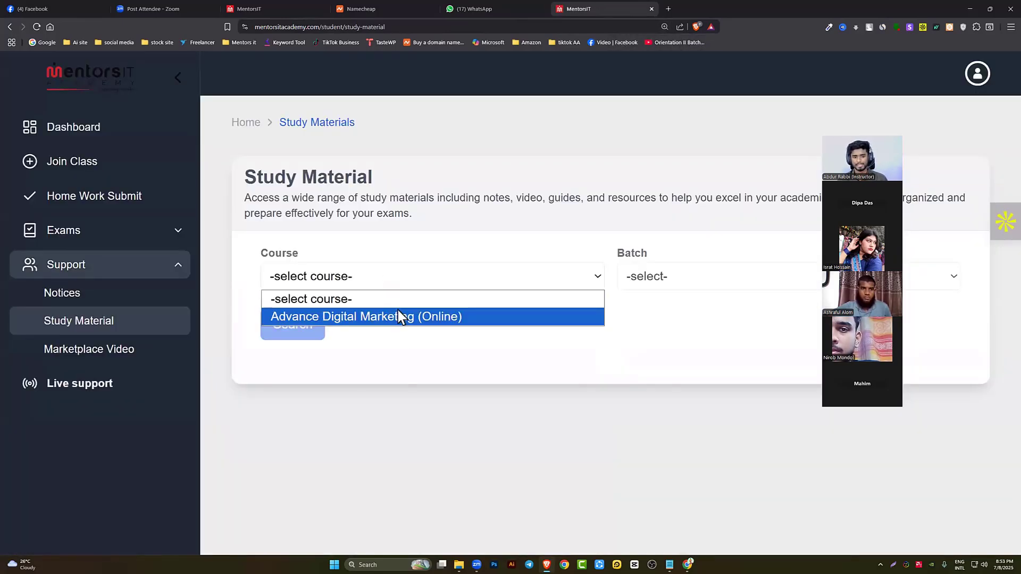
{"action": "left_click", "coordinate": [383, 315]}
{"action": "left_click", "coordinate": [672, 273]}
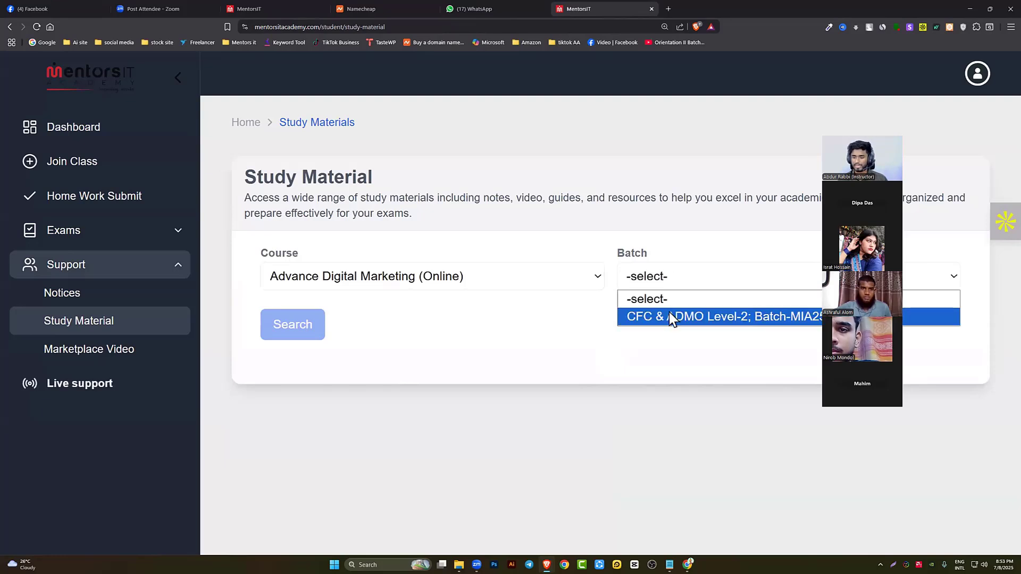
{"action": "left_click", "coordinate": [669, 312]}
{"action": "left_click", "coordinate": [276, 326]}
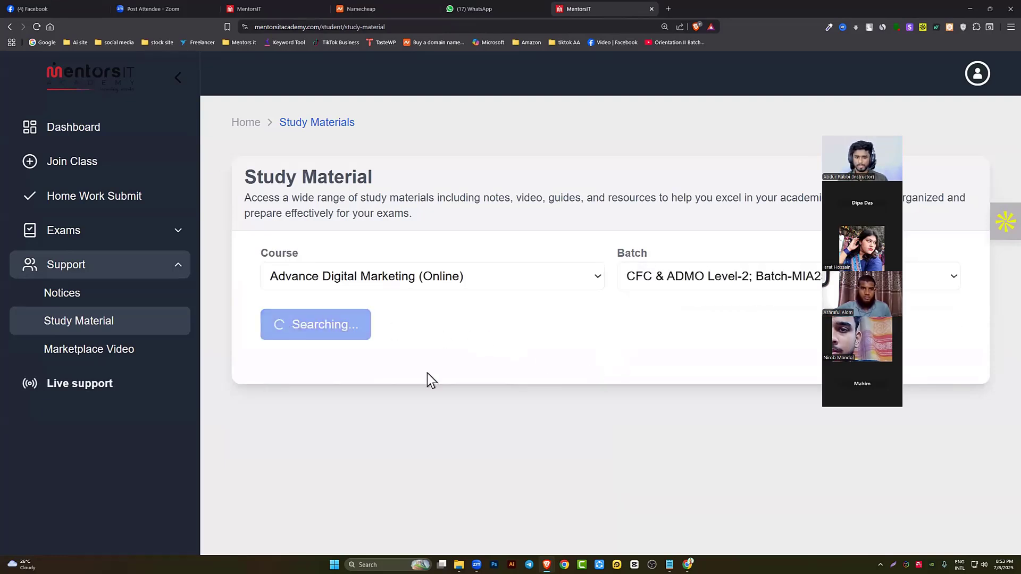
Copy the YouTube share link of the "3rd Class - Microsoft Word & Doc" video
{"action": "scroll", "coordinate": [494, 376], "scroll_direction": "down", "scroll_amount": 2}
{"action": "scroll", "coordinate": [496, 374], "scroll_direction": "down", "scroll_amount": 5}
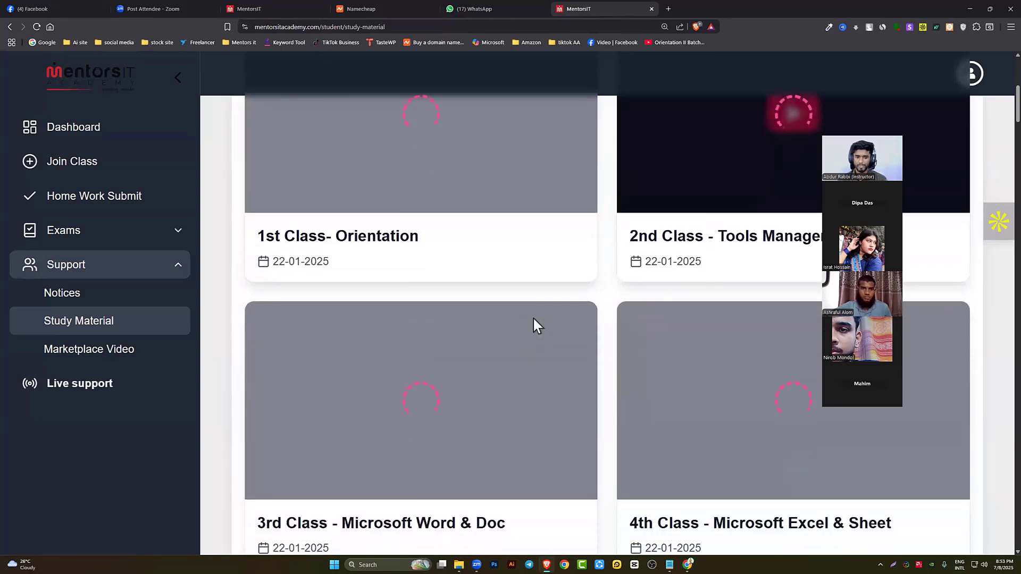
{"action": "scroll", "coordinate": [553, 293], "scroll_direction": "down", "scroll_amount": 2}
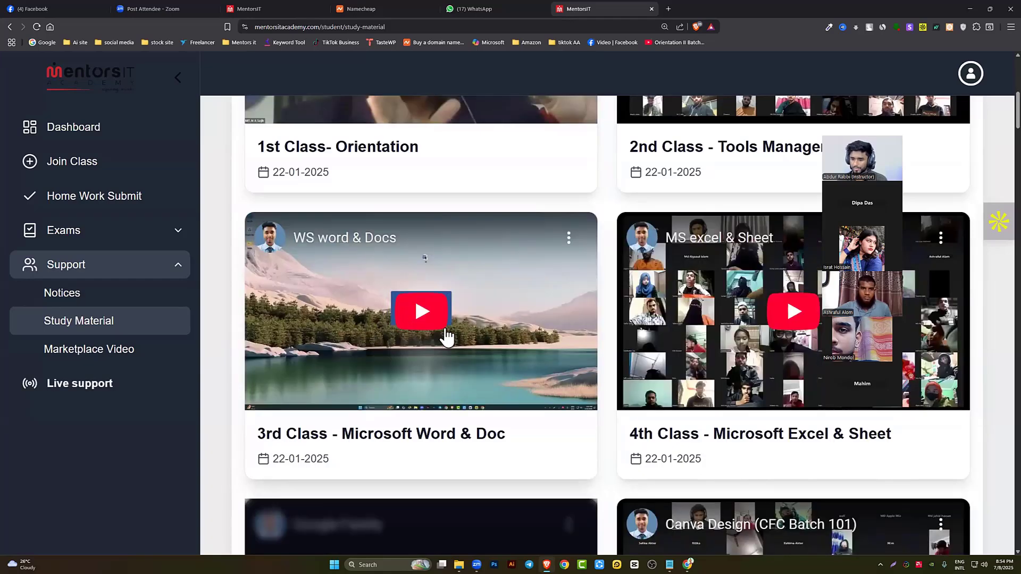
{"action": "left_click", "coordinate": [565, 238]}
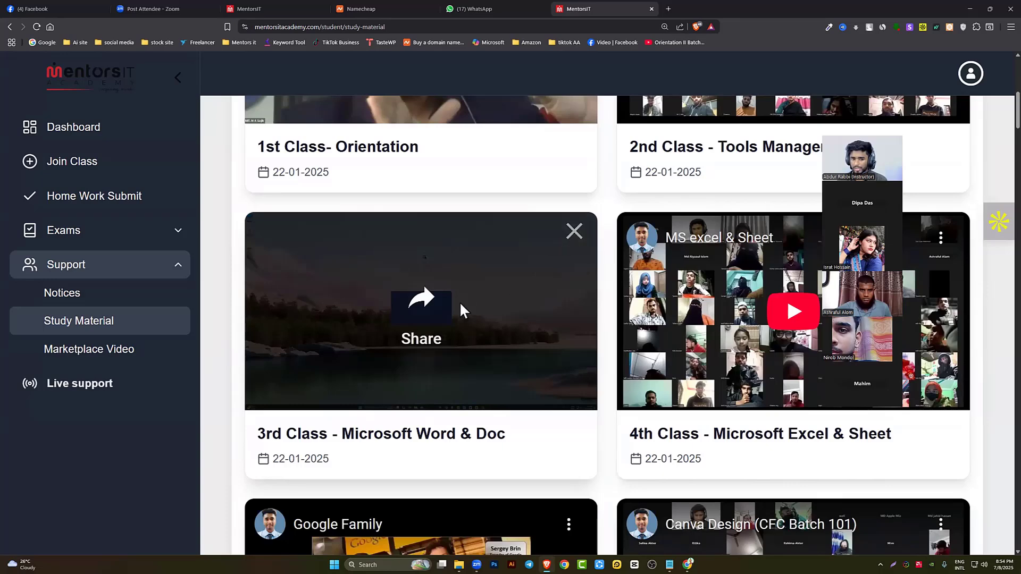
{"action": "left_click", "coordinate": [424, 303]}
{"action": "key", "text": "ctrl+c"}
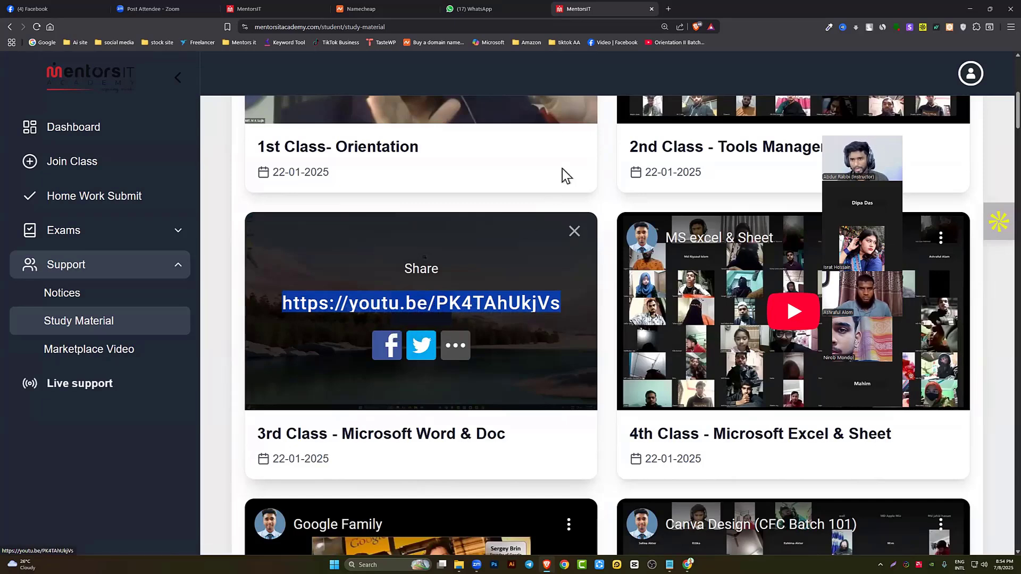
{"action": "left_click", "coordinate": [669, 9]}
{"action": "key", "text": "ctrl+v"}
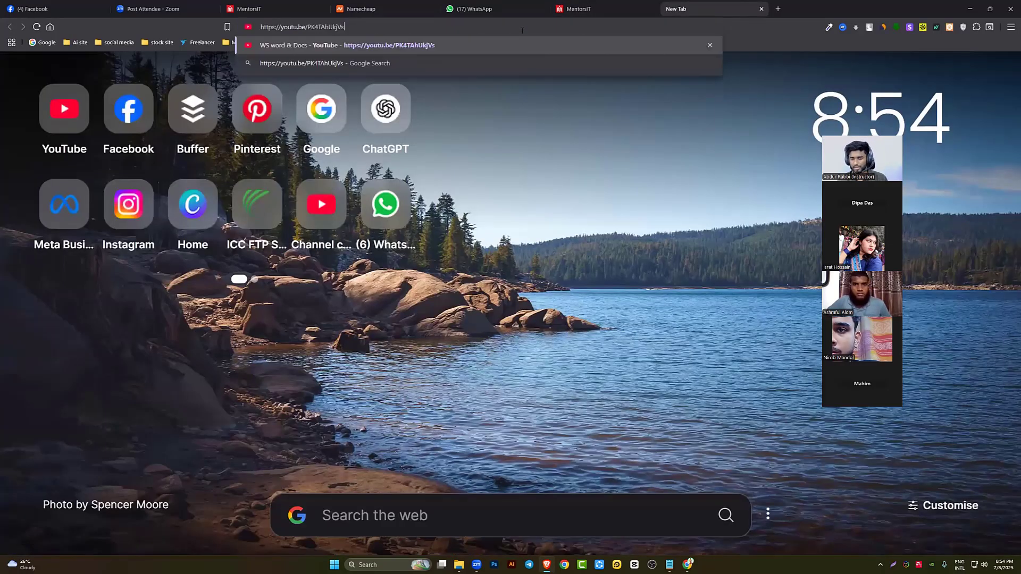
{"action": "key", "text": "Return"}
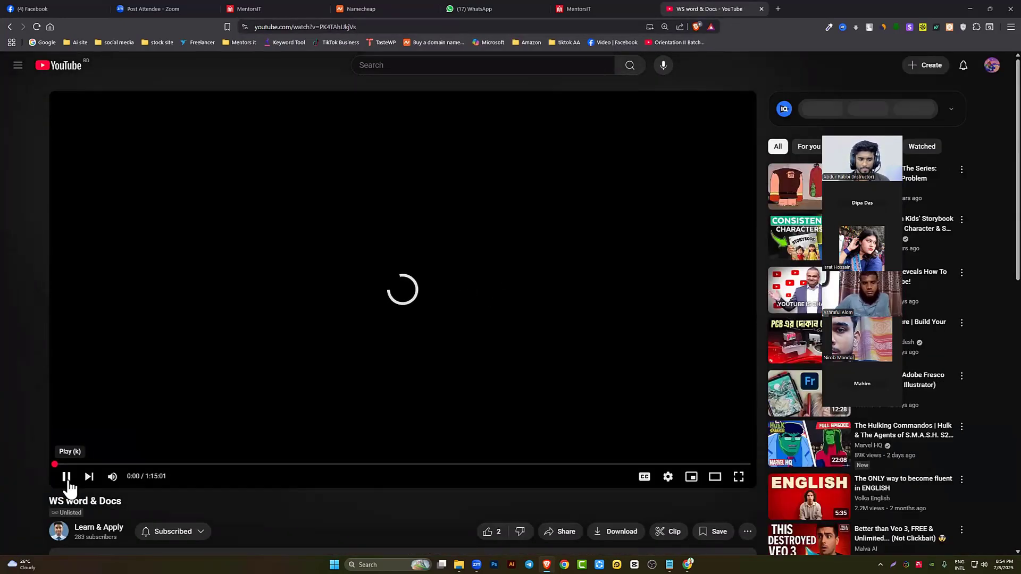
{"action": "left_click", "coordinate": [67, 477]}
Enlarge the YouTube page and expand the description of the WS word & Docs video
{"action": "scroll", "coordinate": [470, 414], "scroll_direction": "down", "scroll_amount": 3}
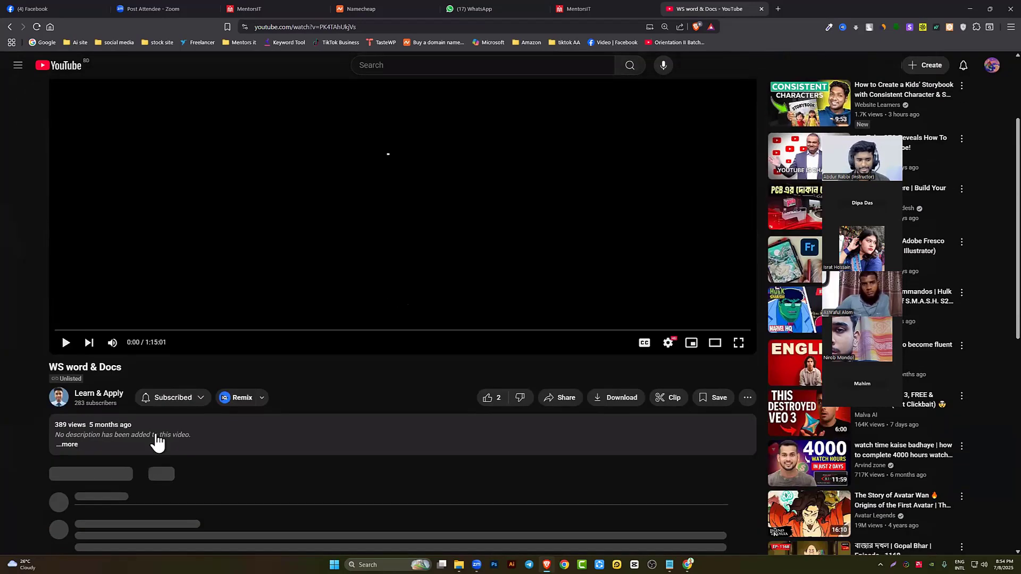
{"action": "key", "text": "ctrl+plus"}
{"action": "key", "text": "ctrl+plus"}
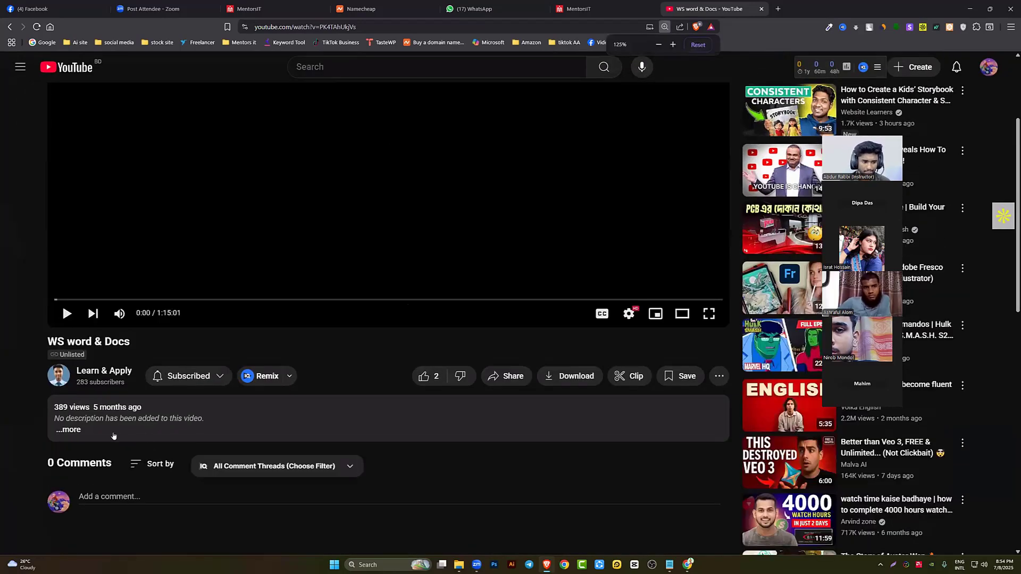
{"action": "left_click", "coordinate": [114, 433]}
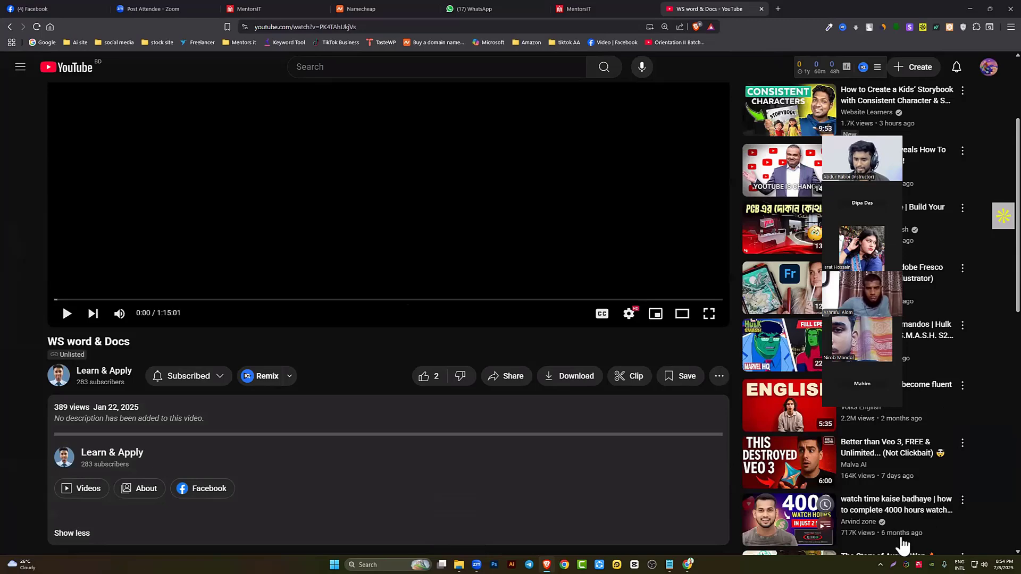
Mark the video's description area with a red rectangle in a partial screen capture, and discard the capture
{"action": "key", "text": "Print"}
{"action": "left_click_drag", "start_coordinate": [10, 322], "coordinate": [615, 543]}
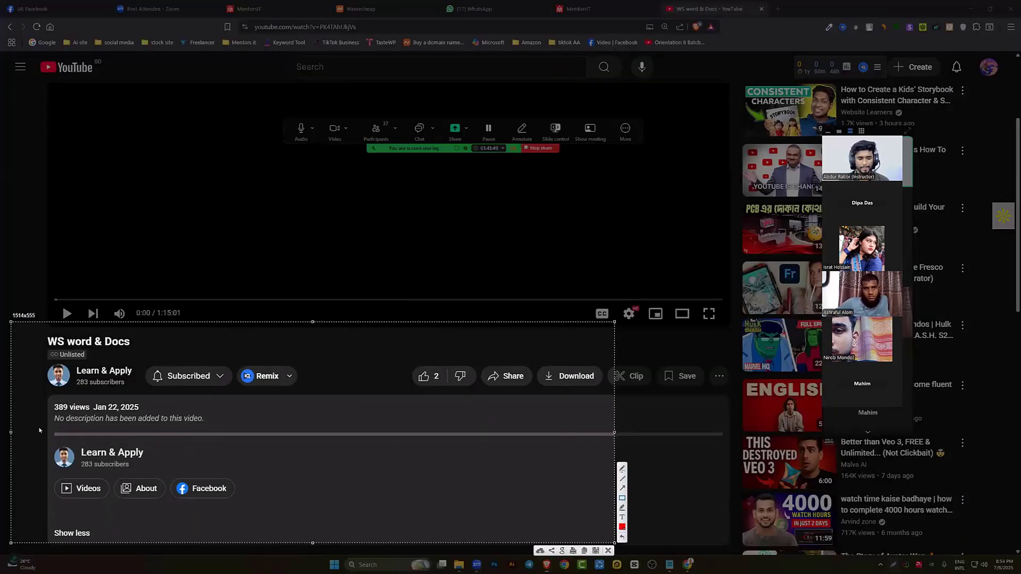
{"action": "mouse_move", "coordinate": [55, 410]}
{"action": "left_mouse_down"}
{"action": "mouse_move", "coordinate": [448, 488]}
{"action": "mouse_move", "coordinate": [432, 475]}
{"action": "mouse_move", "coordinate": [452, 464]}
{"action": "mouse_move", "coordinate": [453, 445]}
{"action": "left_mouse_up"}
{"action": "right_click", "coordinate": [352, 395]}
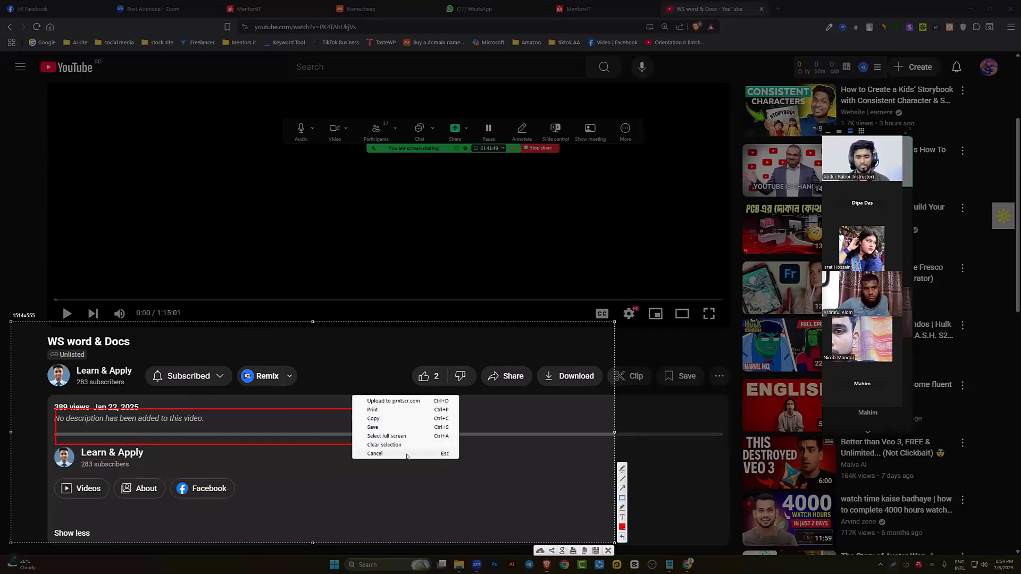
{"action": "left_click", "coordinate": [407, 454]}
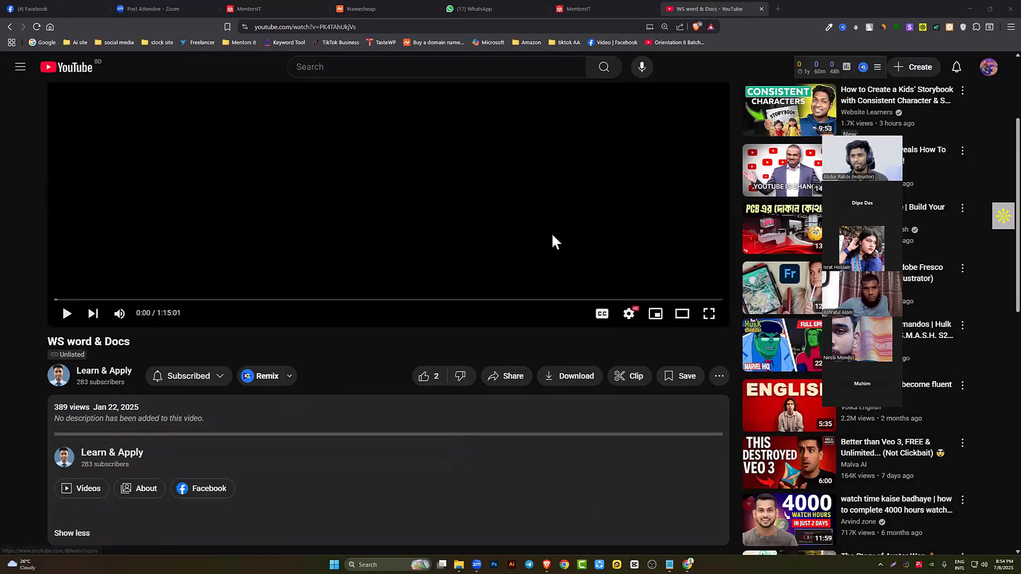